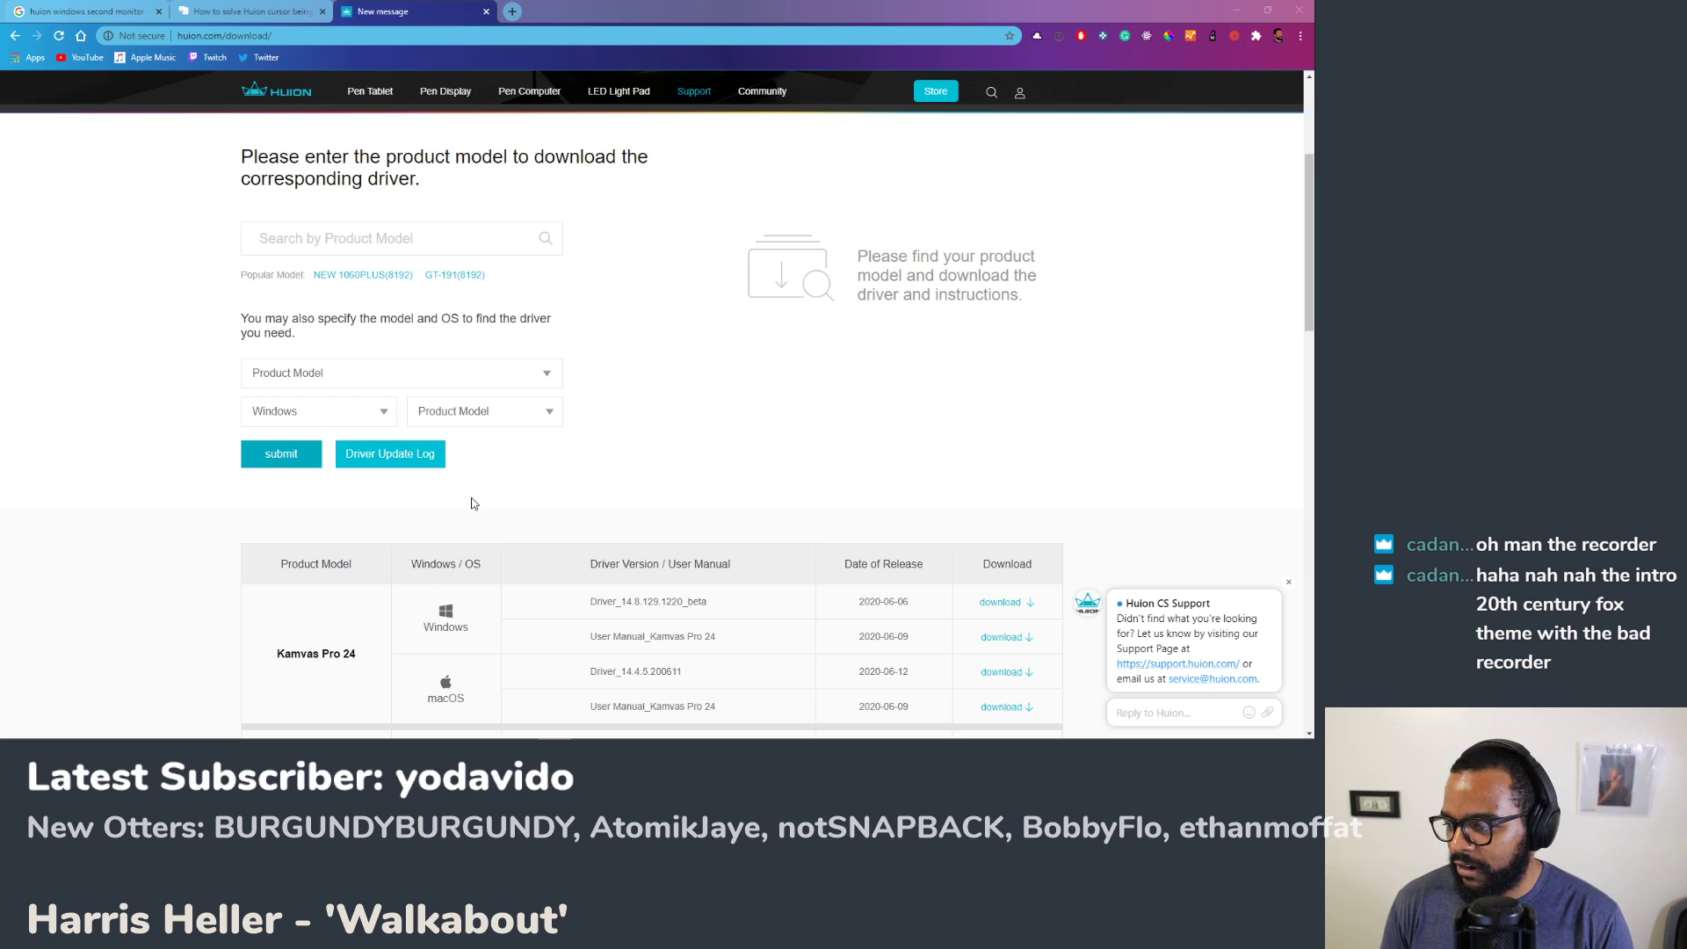
Step: Browse the Huion driver table and the Product Model dropdown list
{"action": "scroll", "coordinate": [340, 435], "scroll_direction": "down", "scroll_amount": 1}
{"action": "scroll", "coordinate": [340, 435], "scroll_direction": "down", "scroll_amount": 6}
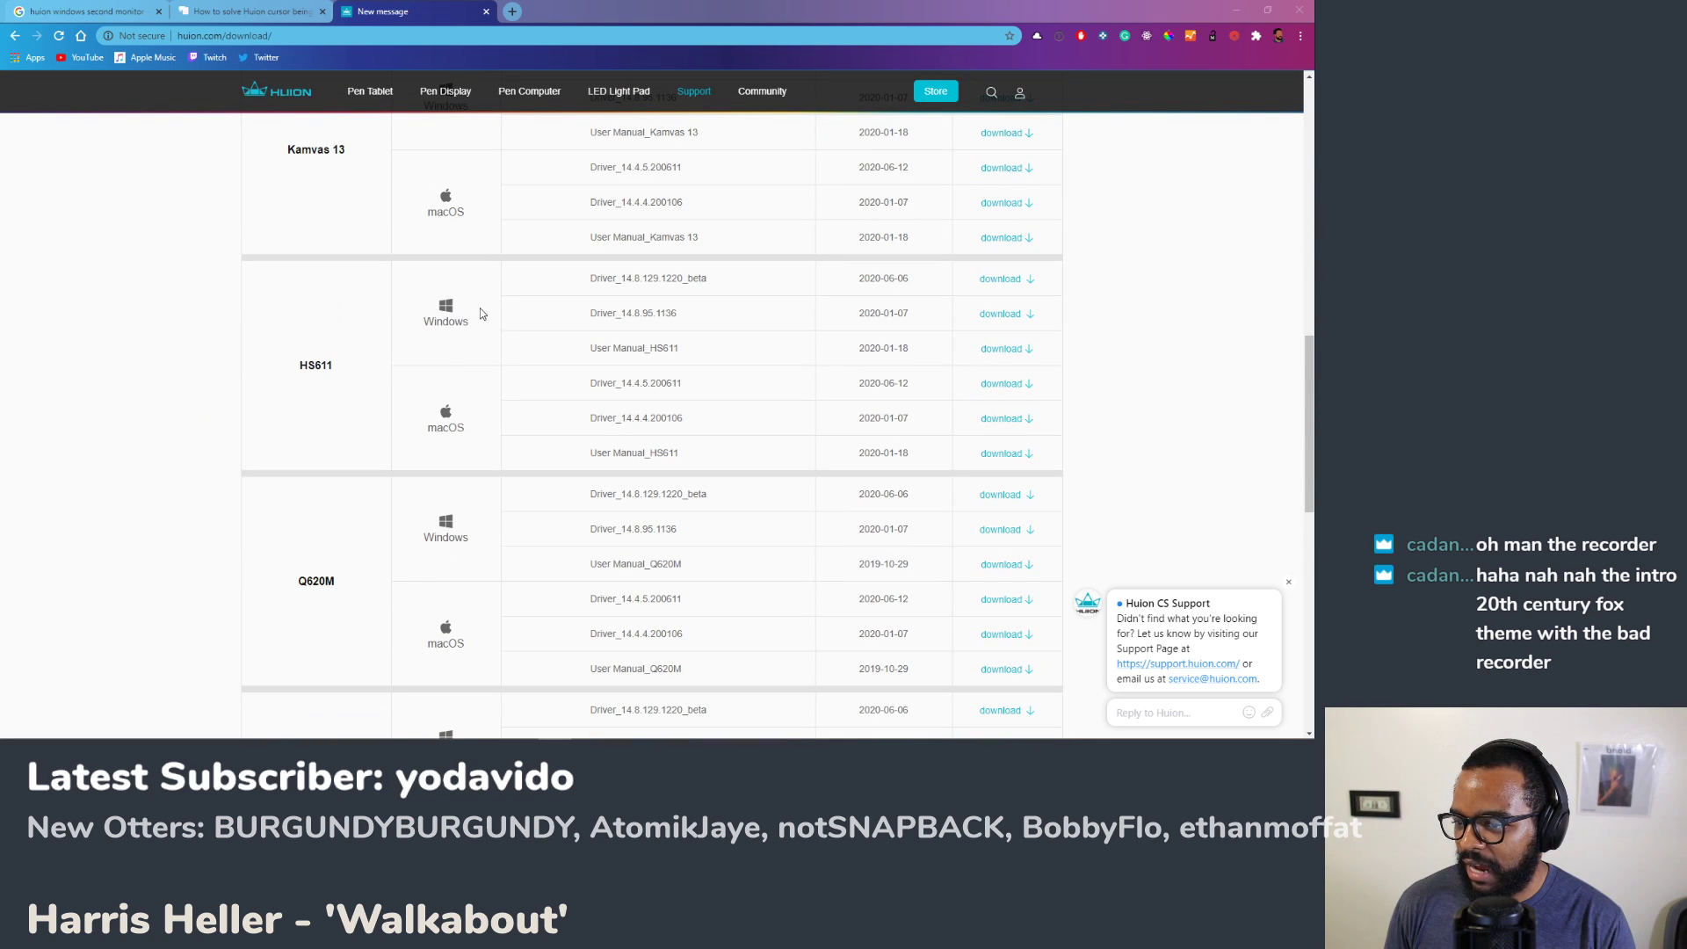
{"action": "scroll", "coordinate": [422, 448], "scroll_direction": "down", "scroll_amount": 6}
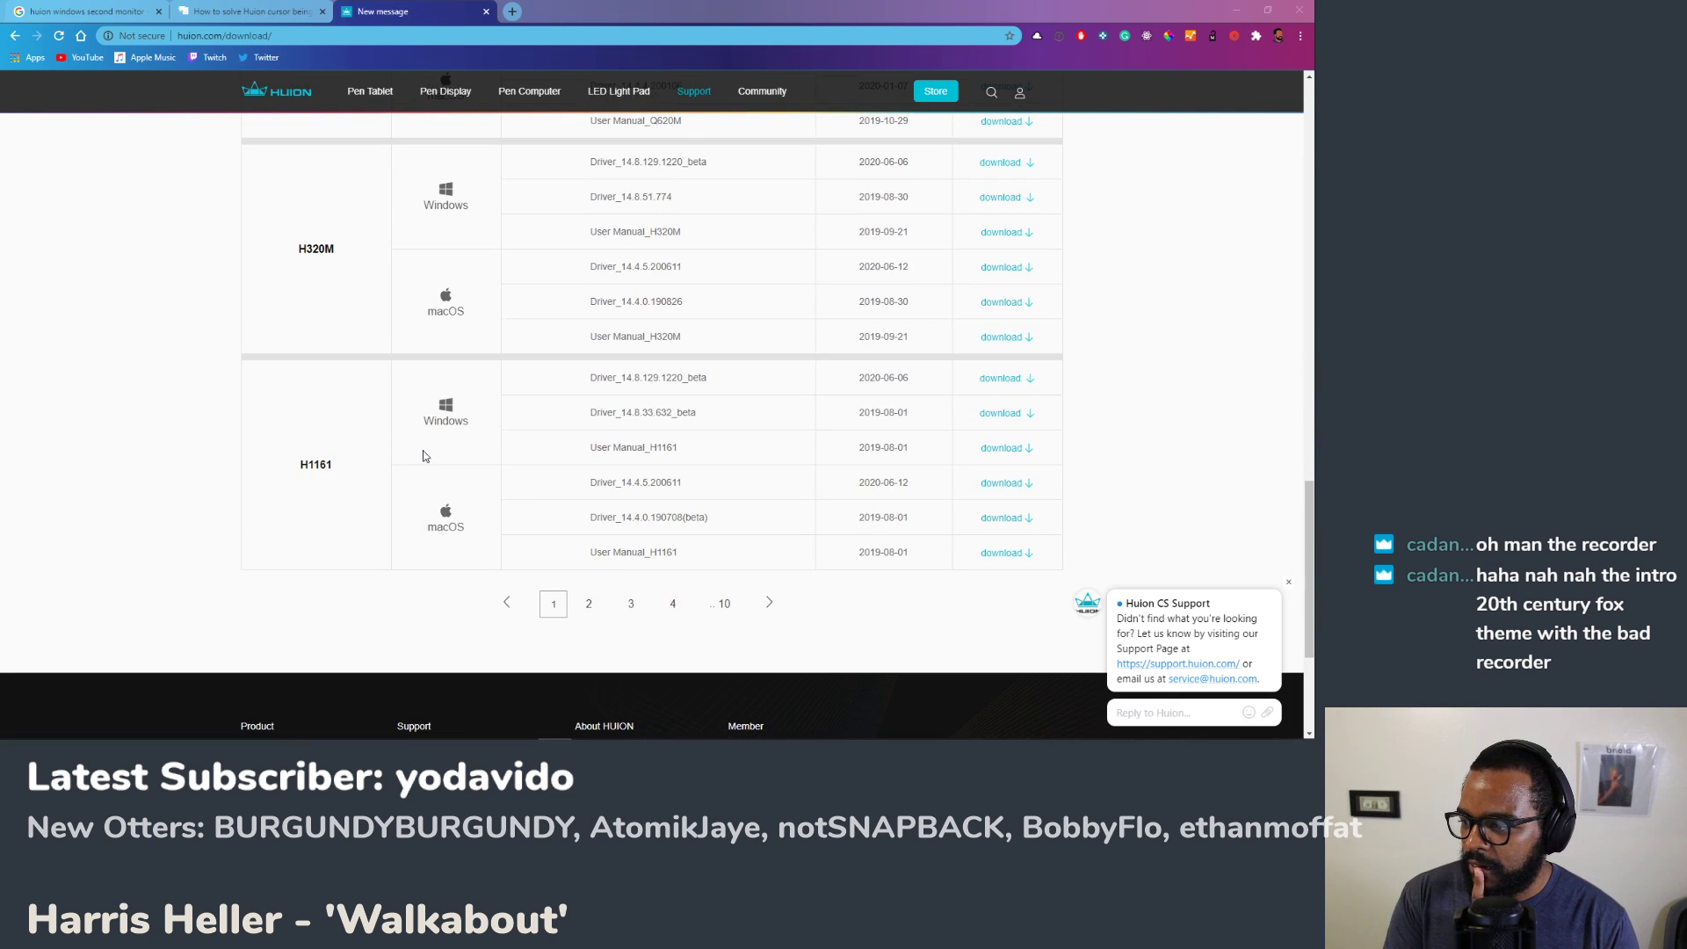
{"action": "scroll", "coordinate": [479, 571], "scroll_direction": "up", "scroll_amount": 6}
{"action": "scroll", "coordinate": [369, 459], "scroll_direction": "up", "scroll_amount": 10}
{"action": "left_click", "coordinate": [377, 514]}
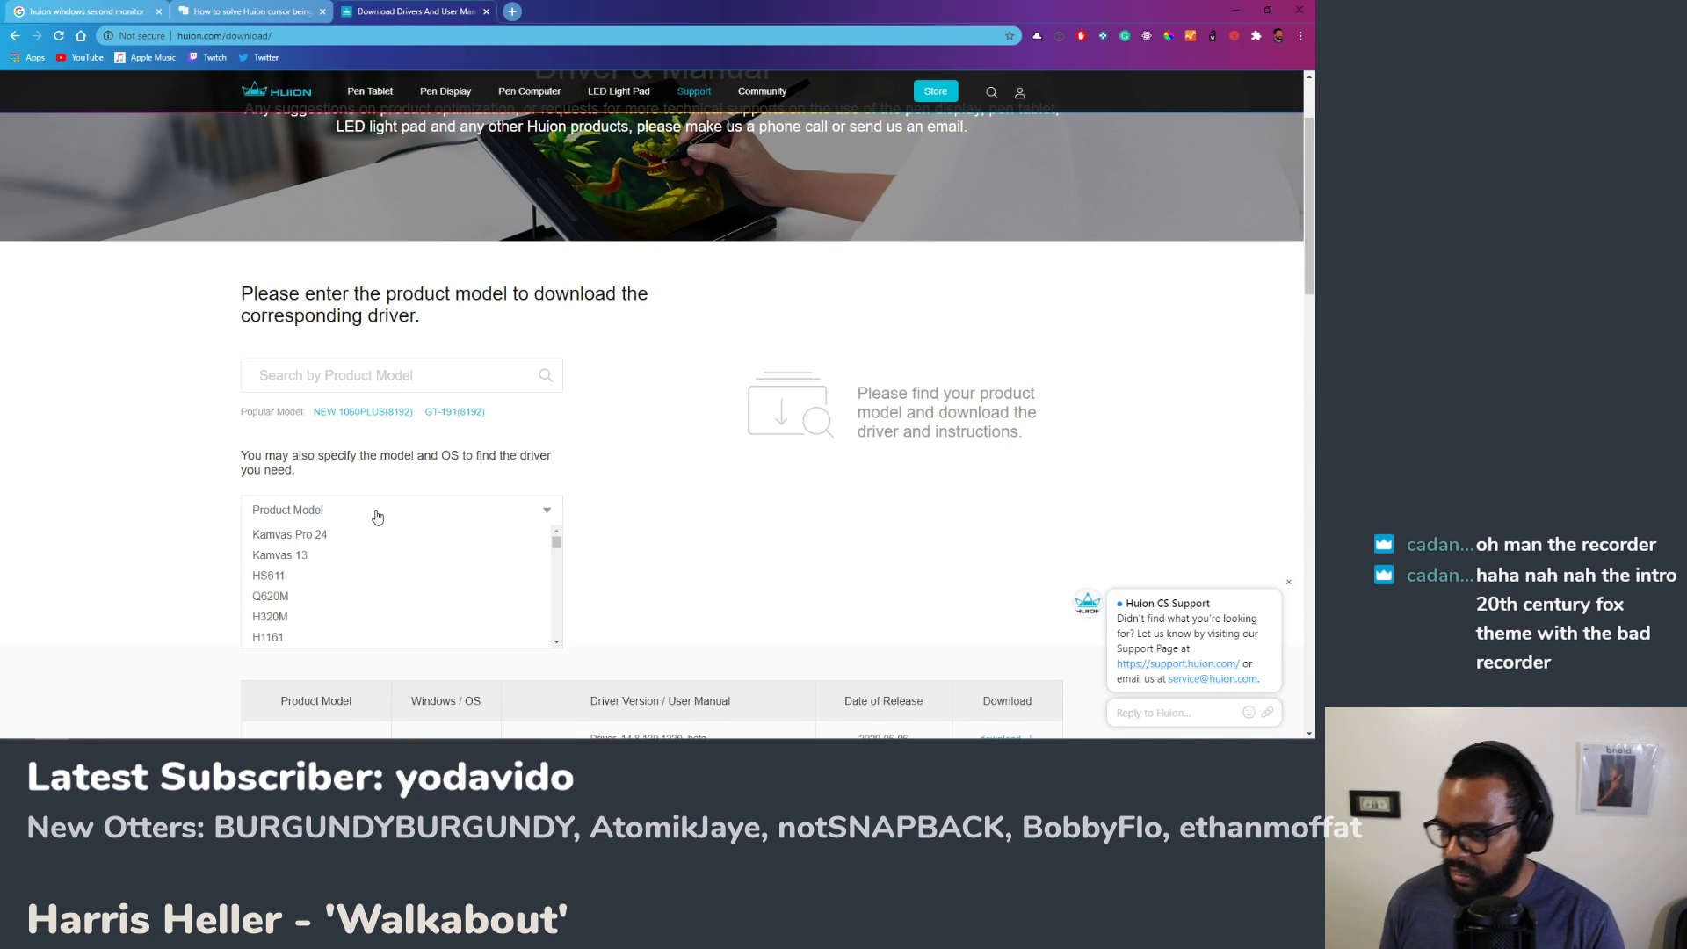
{"action": "scroll", "coordinate": [391, 580], "scroll_direction": "down", "scroll_amount": 5}
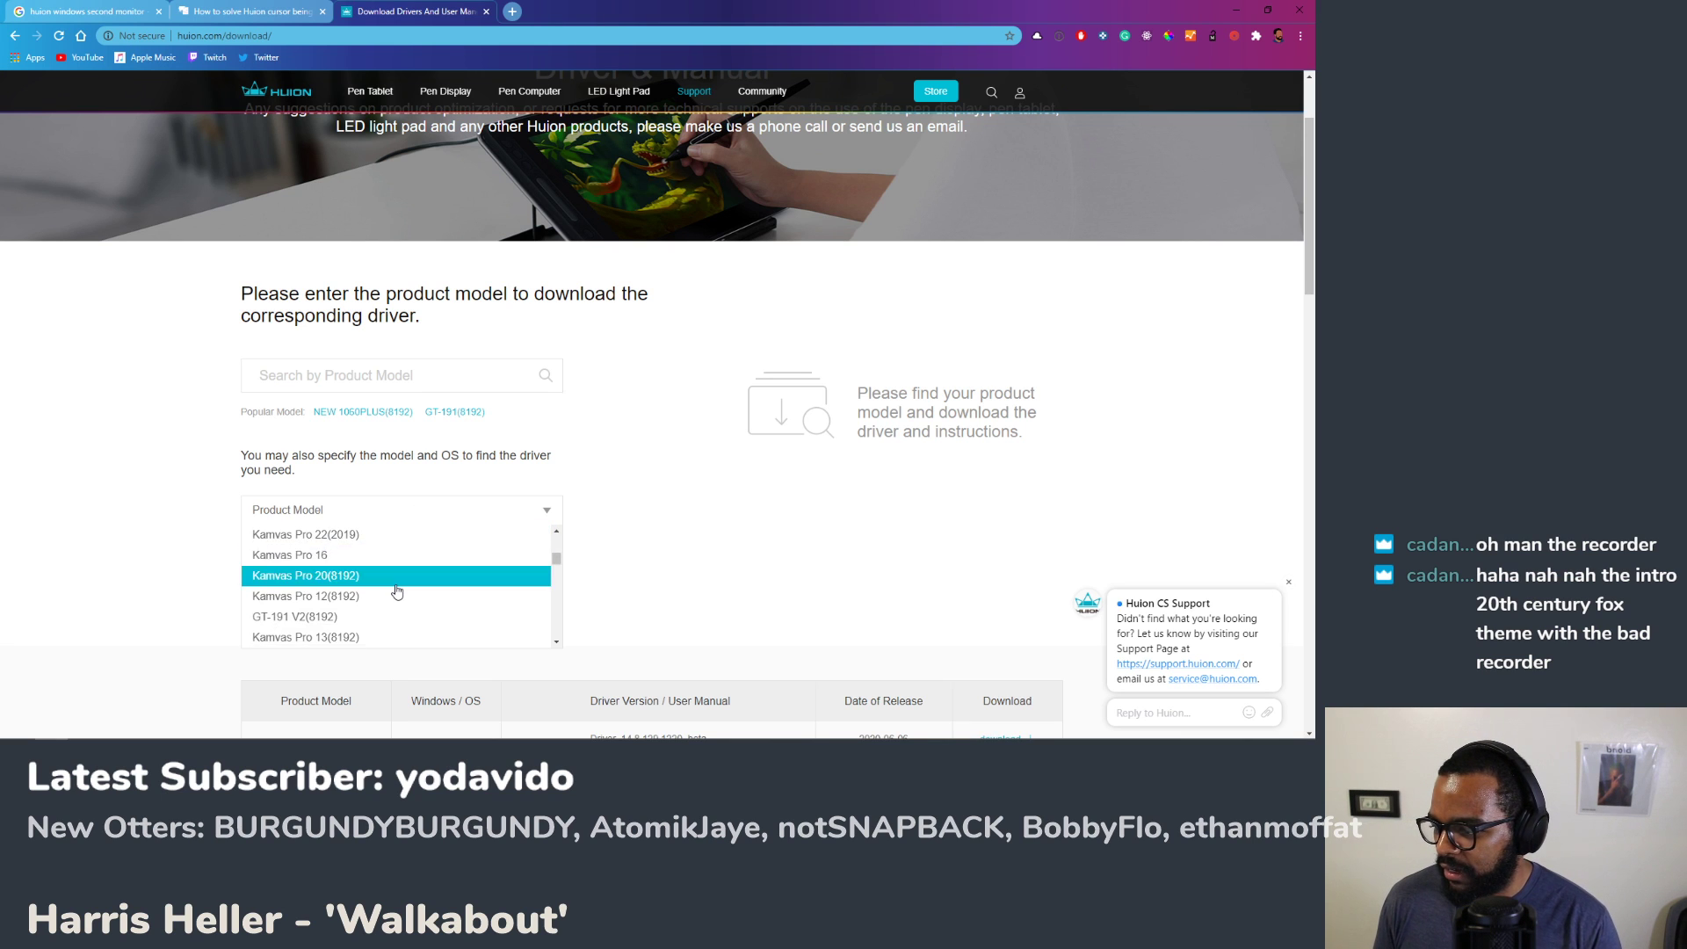
{"action": "scroll", "coordinate": [396, 591], "scroll_direction": "down", "scroll_amount": 5}
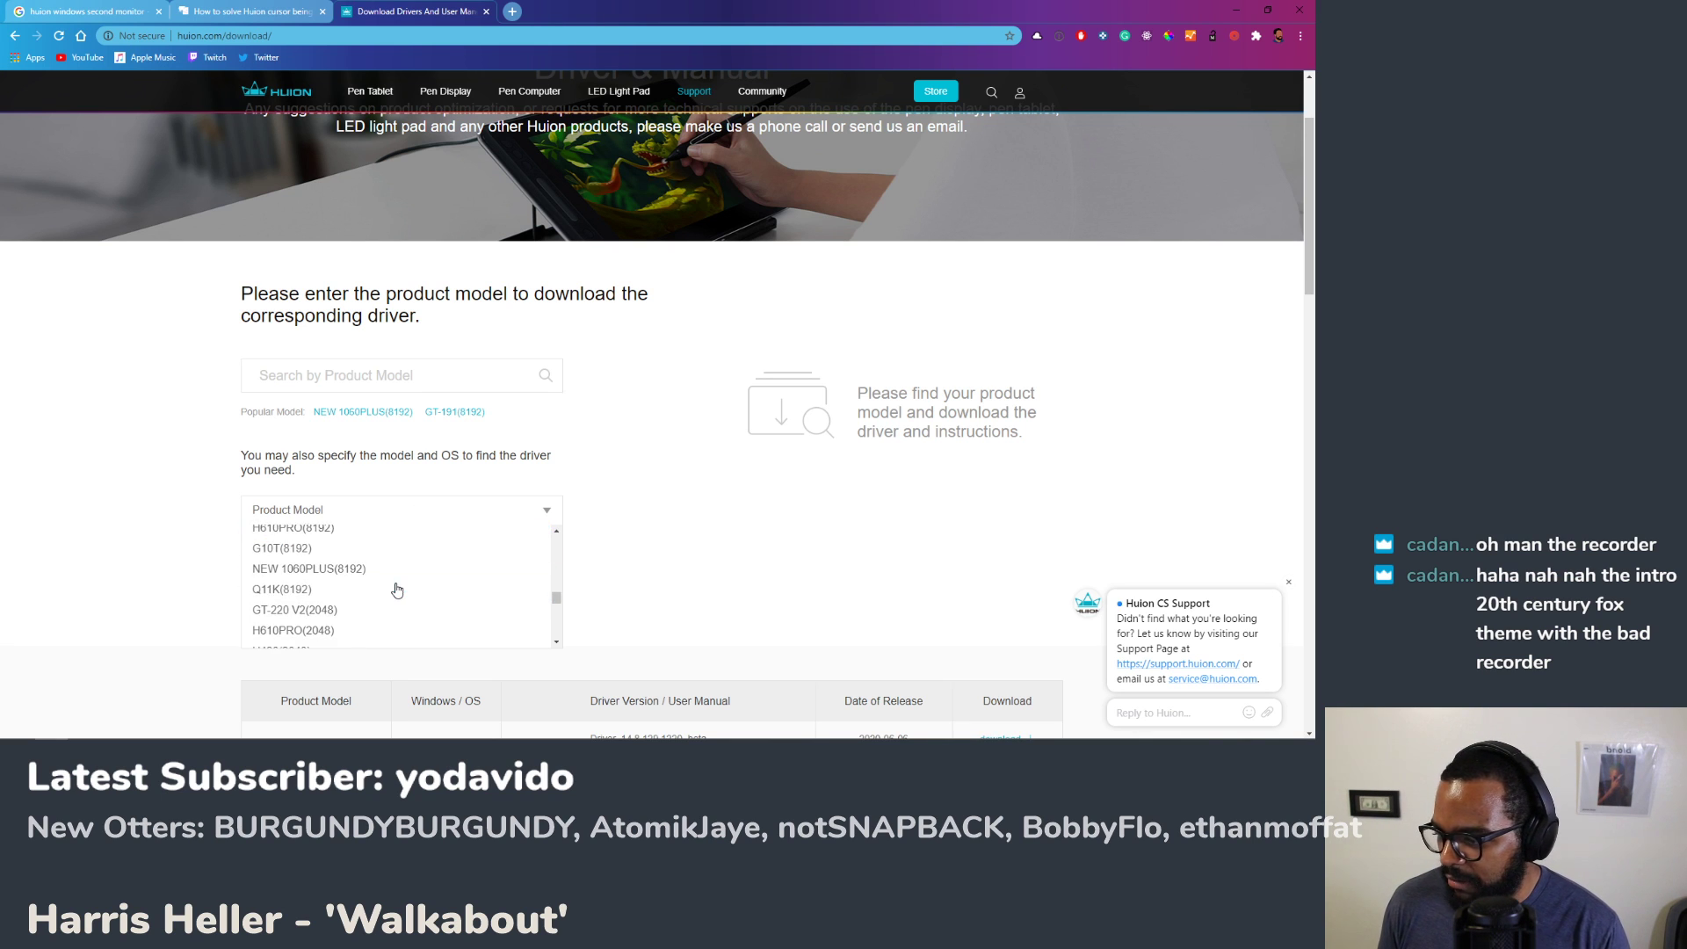
{"action": "scroll", "coordinate": [396, 591], "scroll_direction": "up", "scroll_amount": 3}
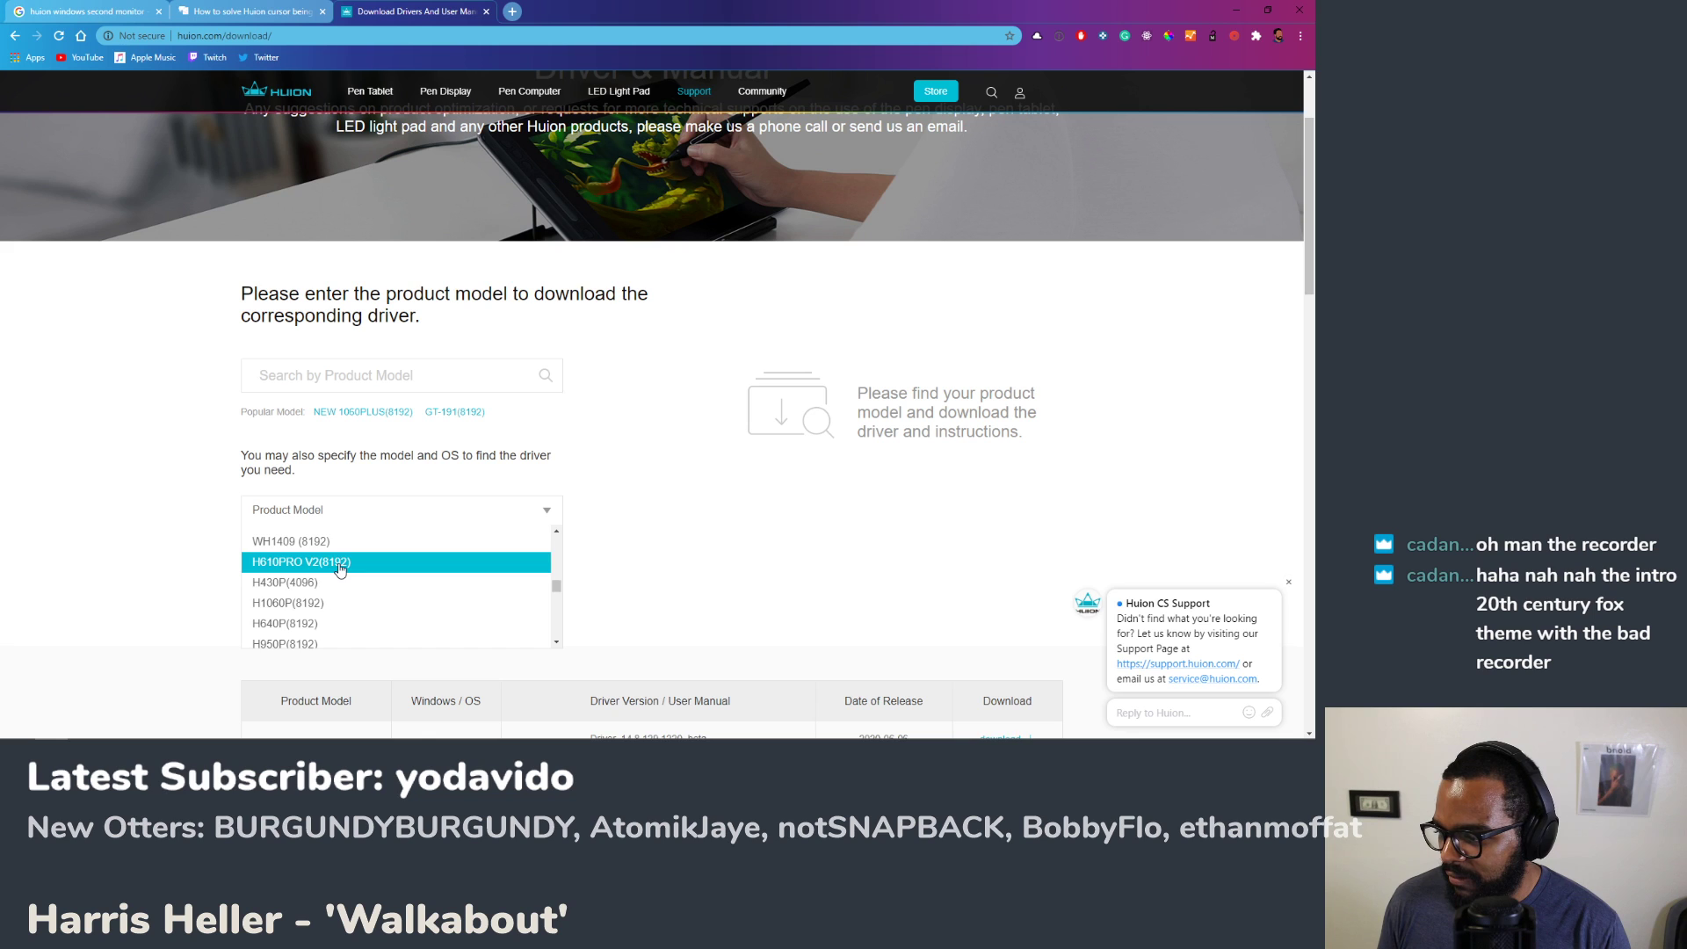
Step: Search the Driver & Manual page for product model hs610
{"action": "left_click", "coordinate": [376, 378]}
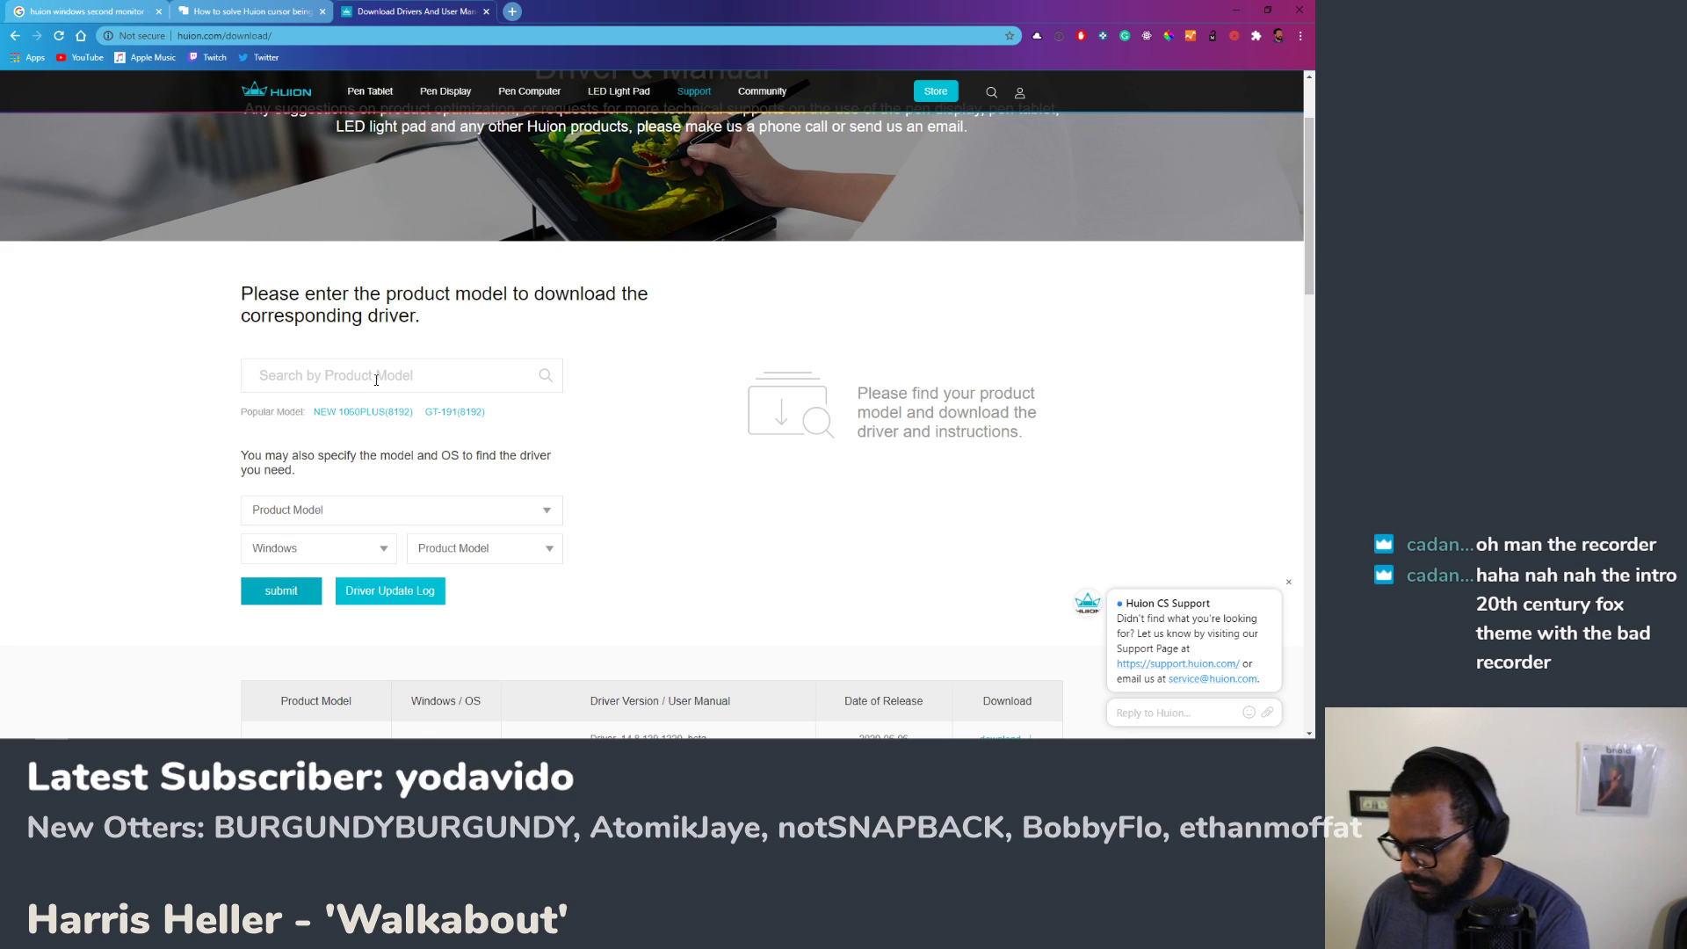
{"action": "type", "text": "h"}
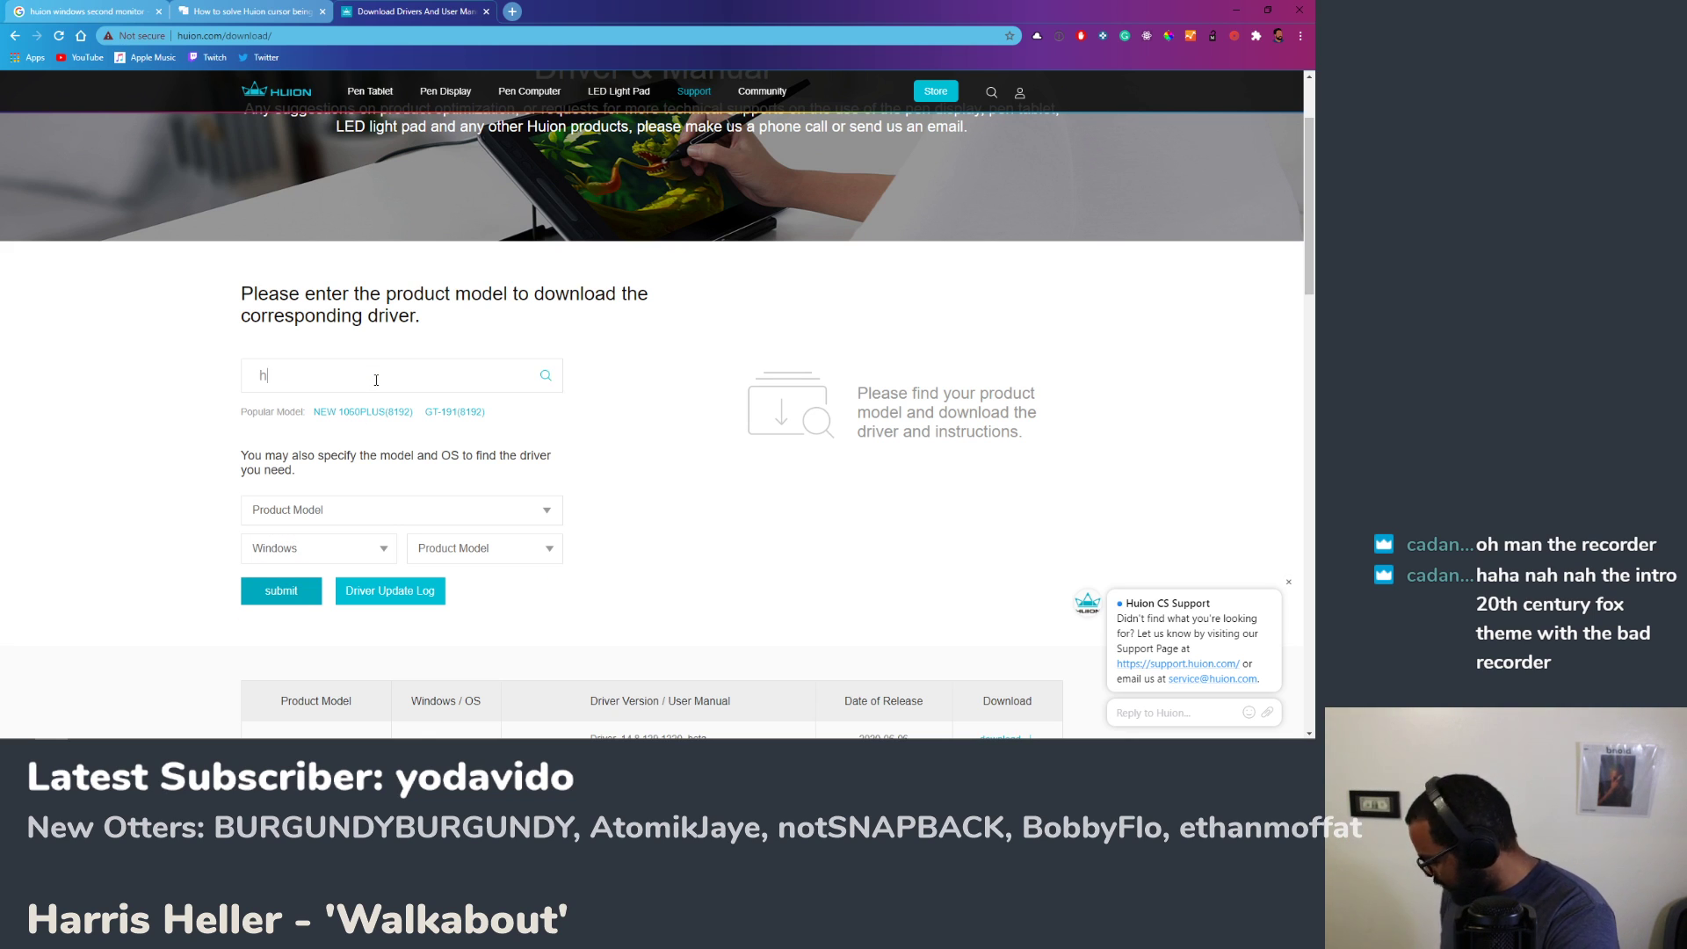
{"action": "type", "text": "s610"}
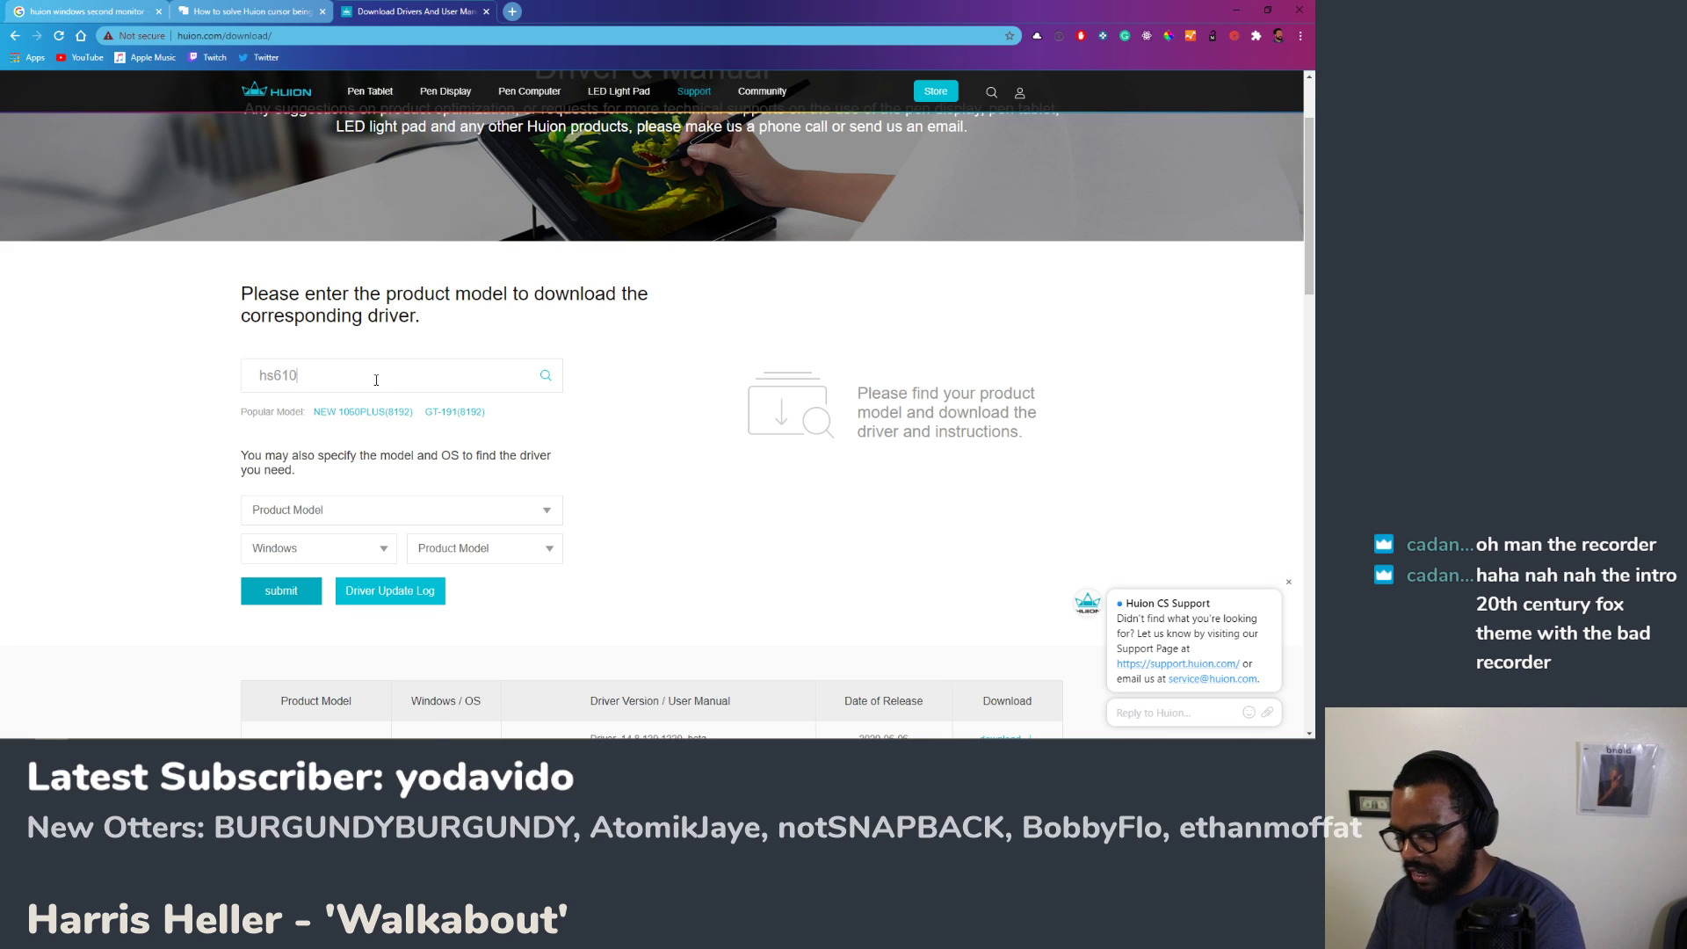
{"action": "key", "text": "Return"}
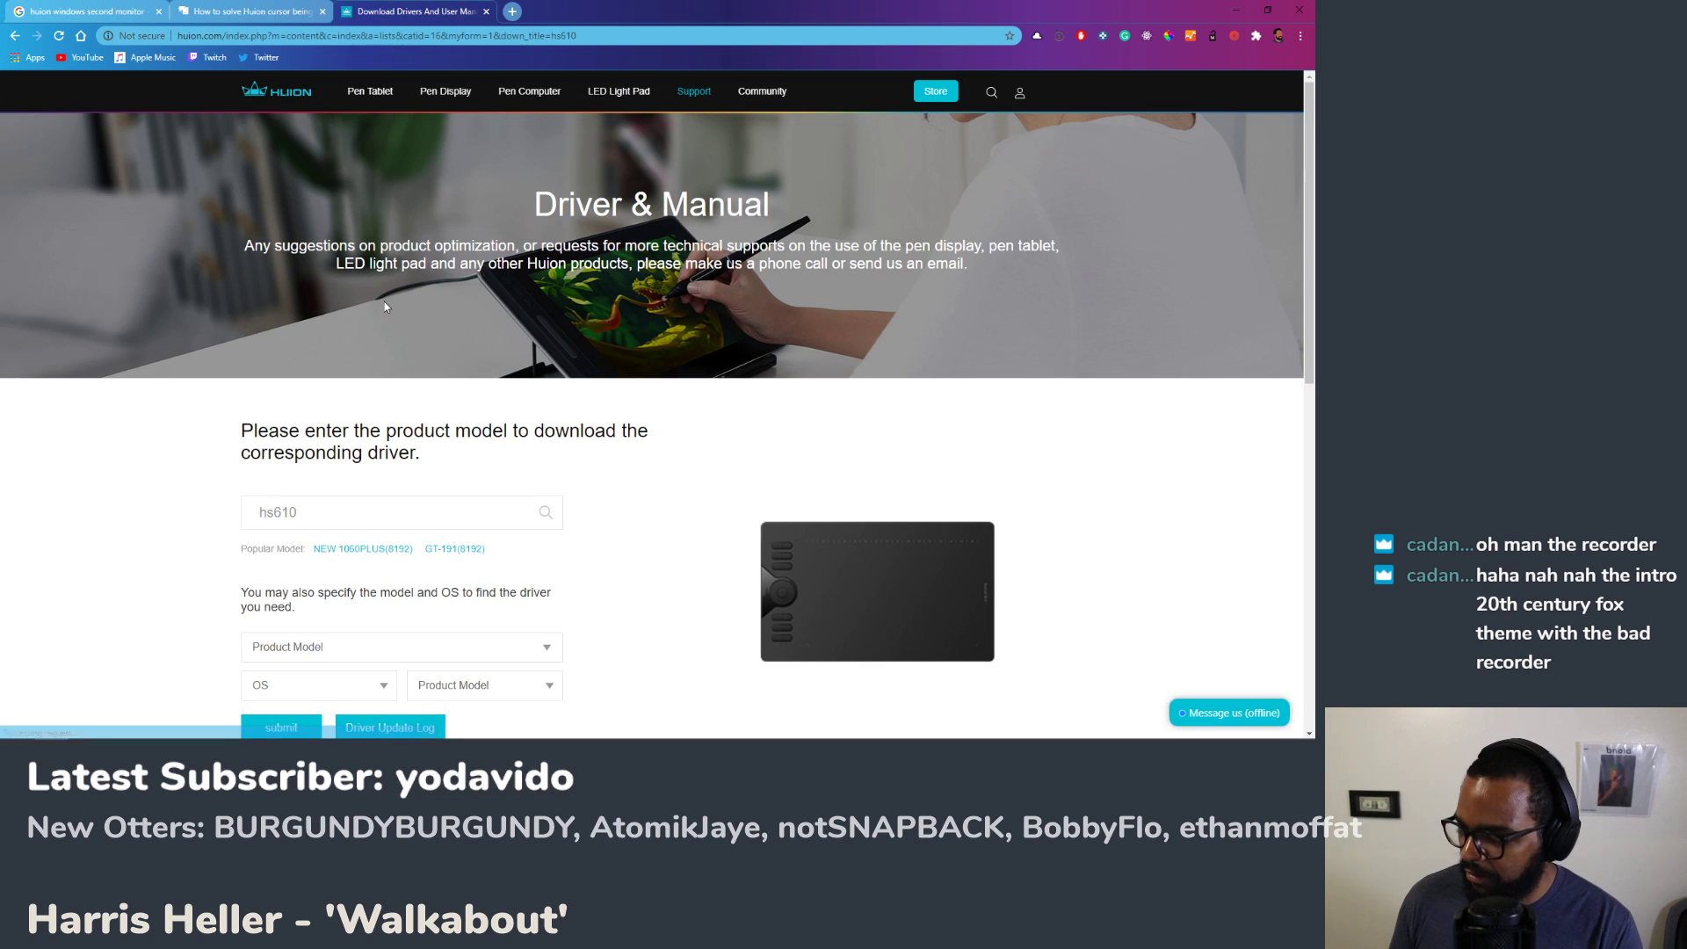
Step: Download the HS610 Windows driver Driver_14.8.129.1220_beta
{"action": "key", "text": "alt+Tab"}
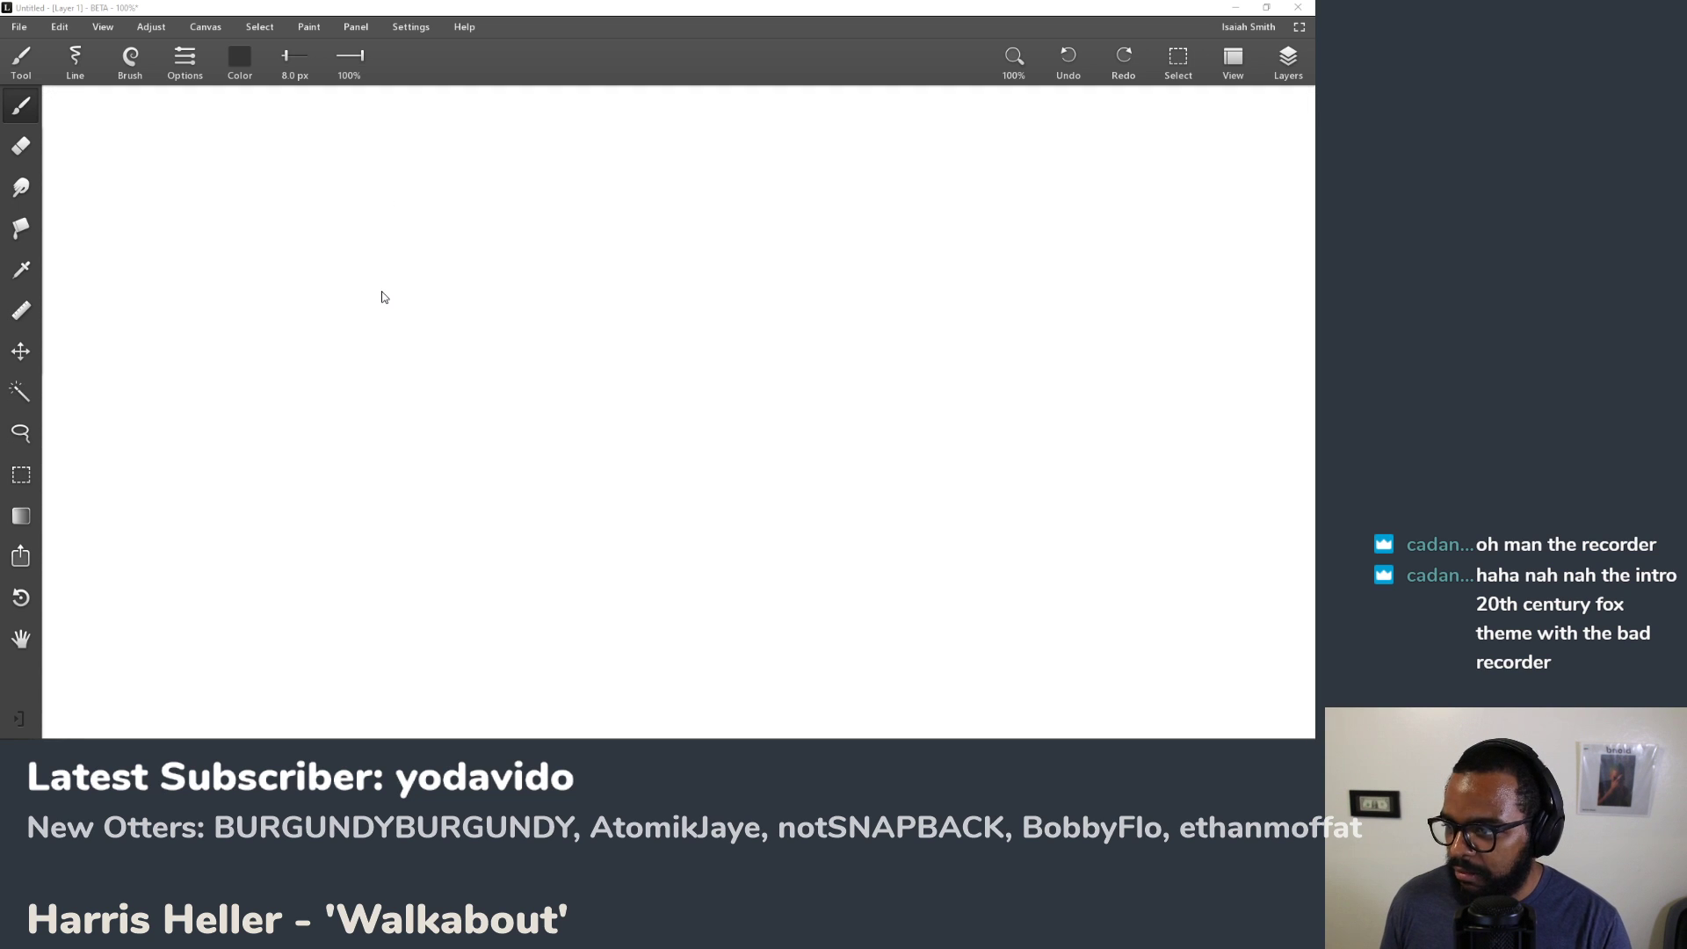
{"action": "key", "text": "alt+Tab"}
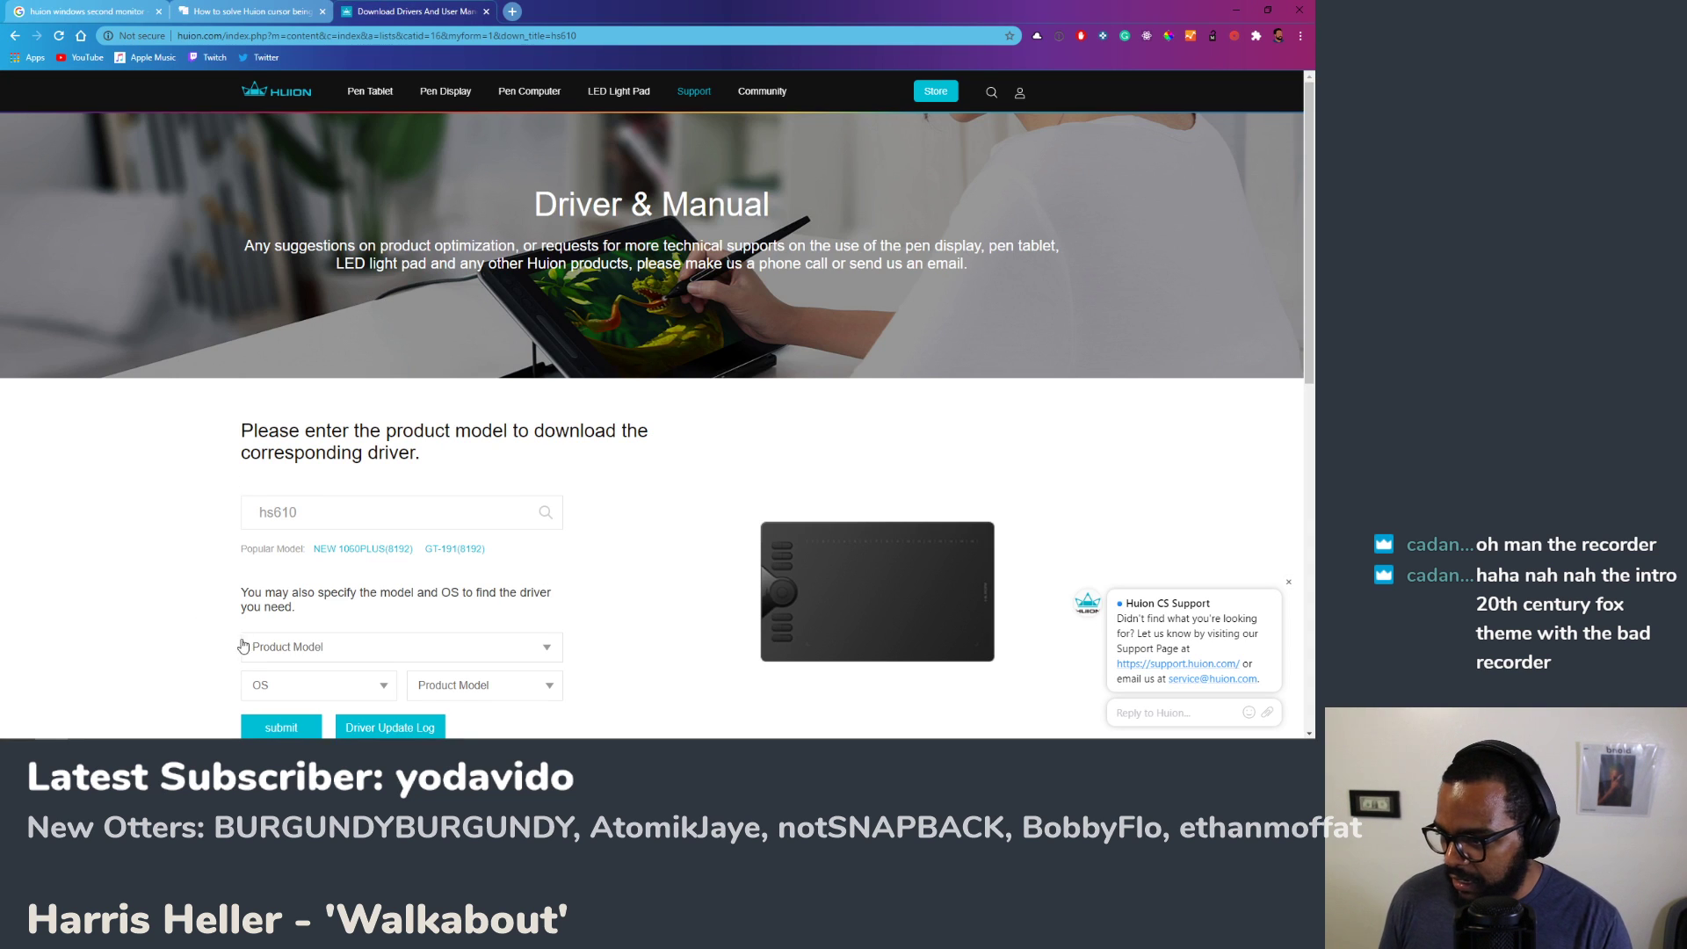
{"action": "scroll", "coordinate": [200, 480], "scroll_direction": "down", "scroll_amount": 3}
{"action": "scroll", "coordinate": [691, 480], "scroll_direction": "down", "scroll_amount": 4}
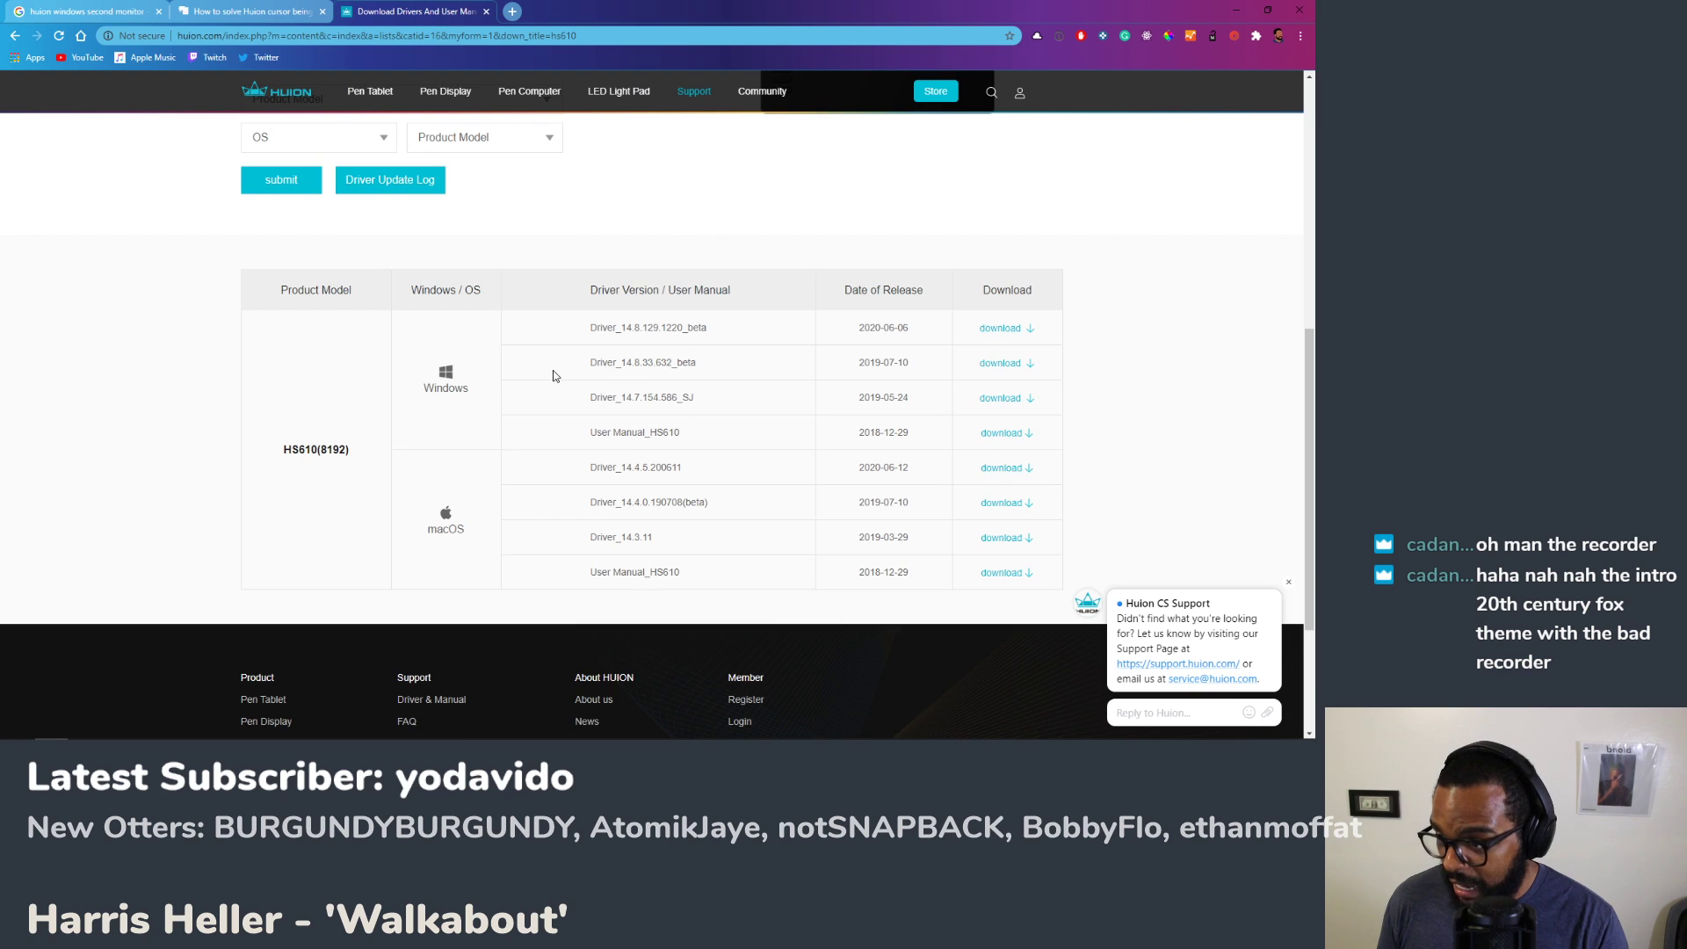
{"action": "left_click", "coordinate": [1017, 329]}
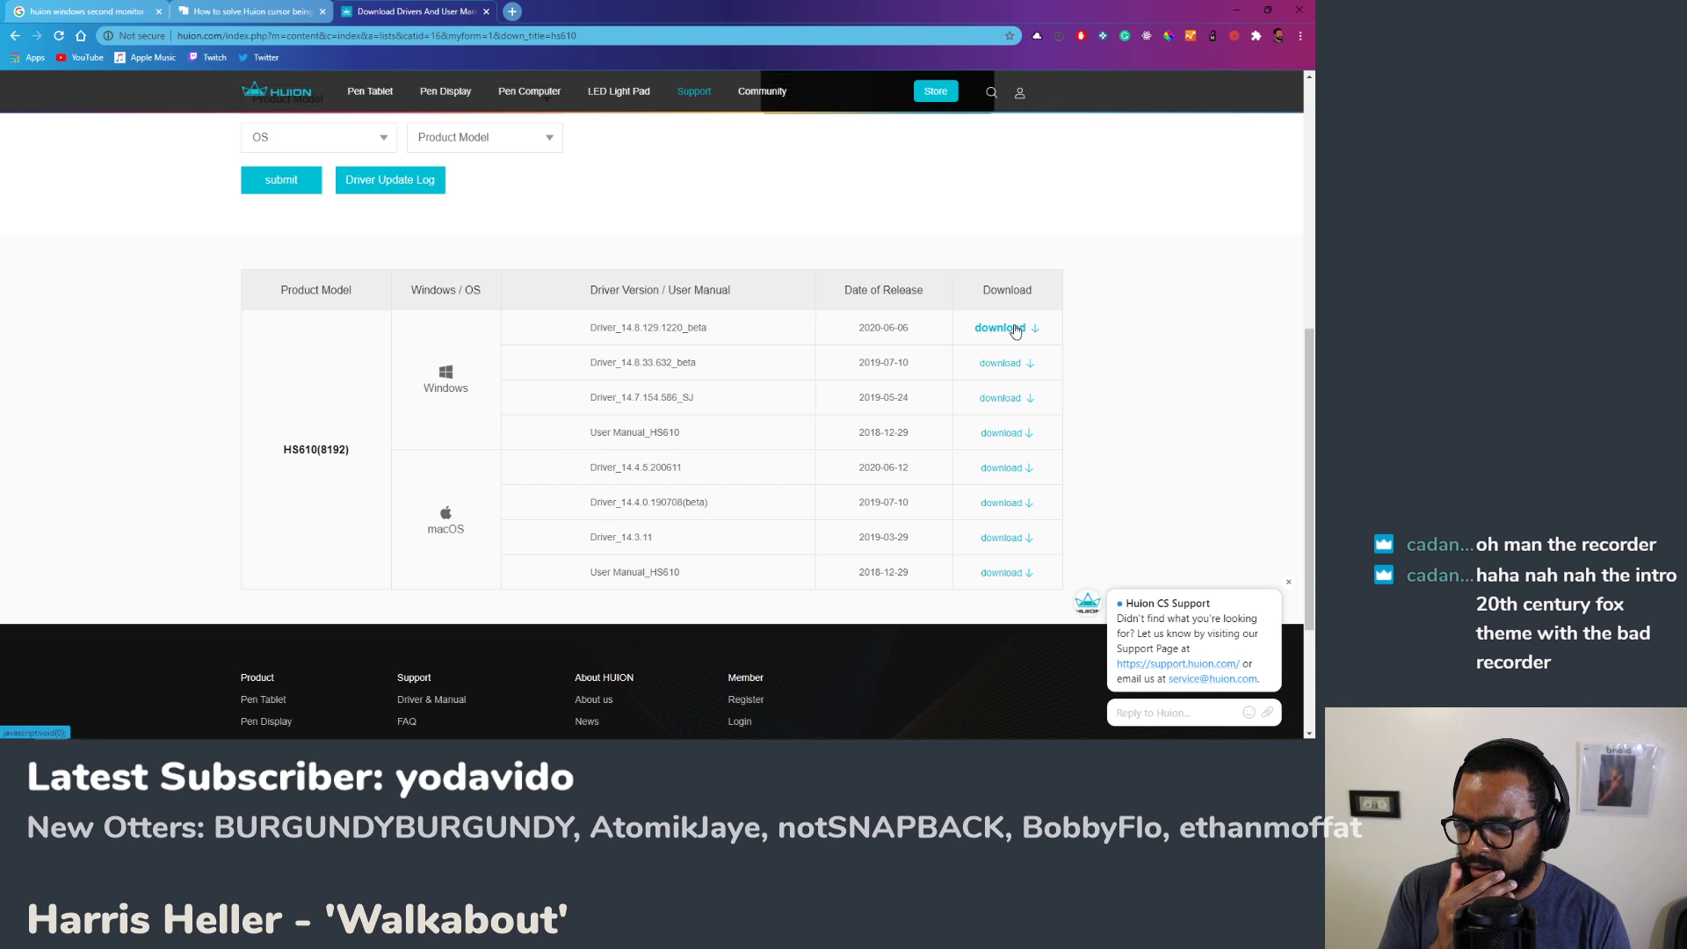
Step: Open the downloaded driver zip and run the Huion installer application inside
{"action": "mouse_move", "coordinate": [16, 738]}
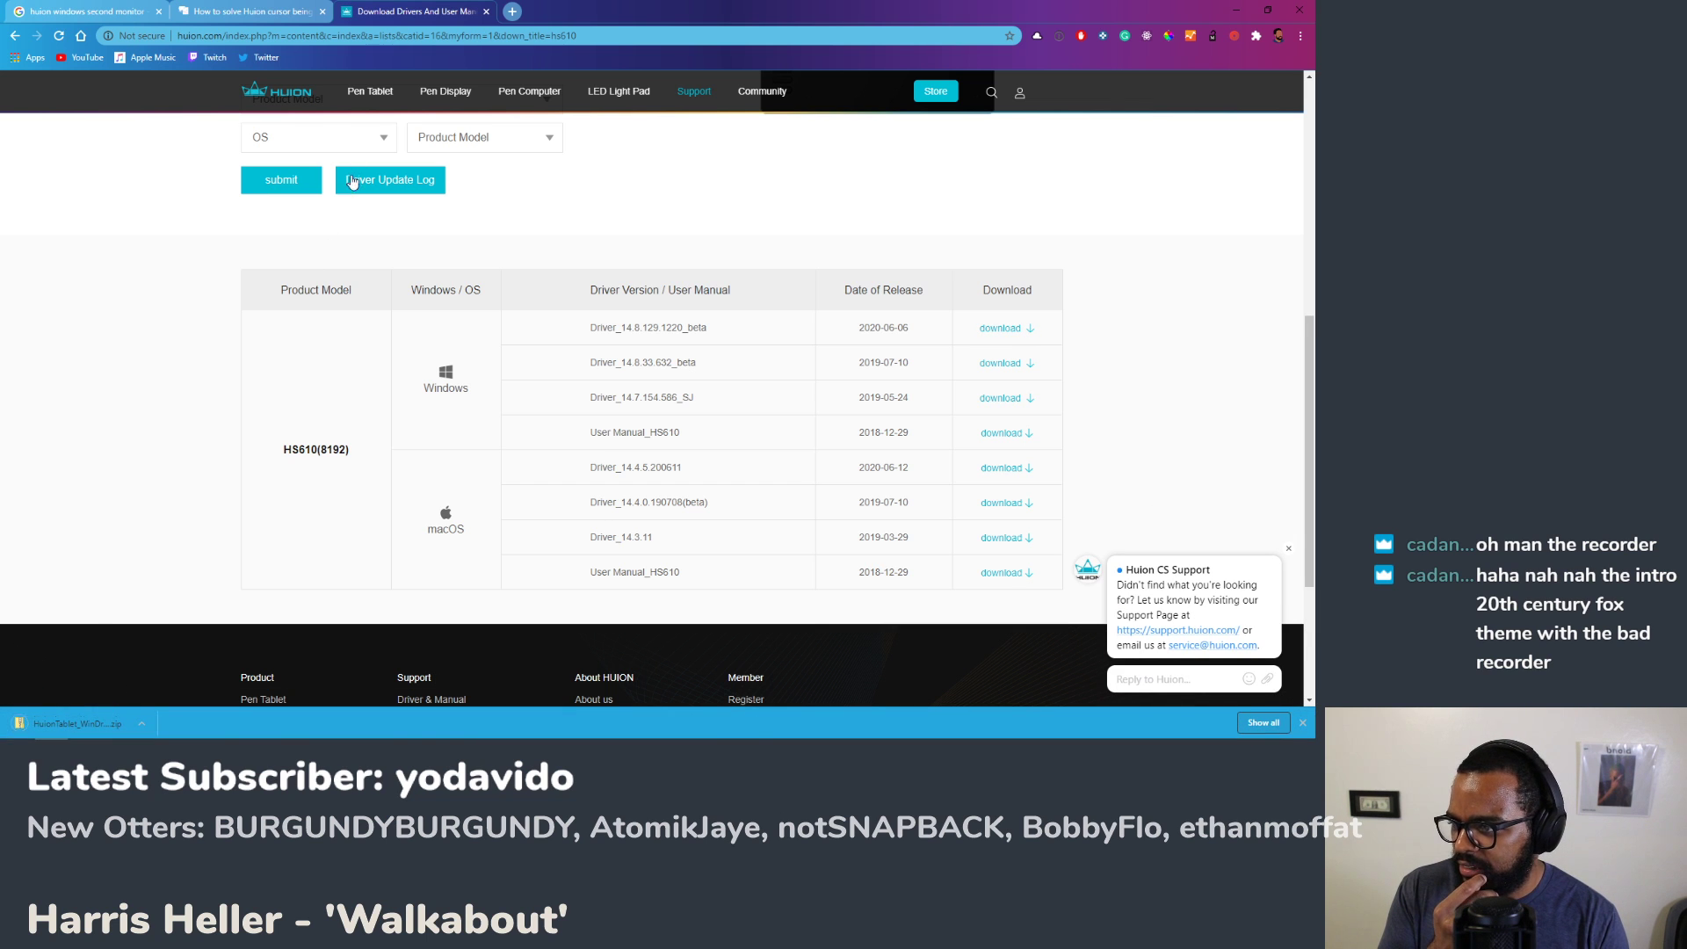
{"action": "scroll", "coordinate": [332, 200], "scroll_direction": "up", "scroll_amount": 2}
{"action": "scroll", "coordinate": [455, 237], "scroll_direction": "up", "scroll_amount": 2}
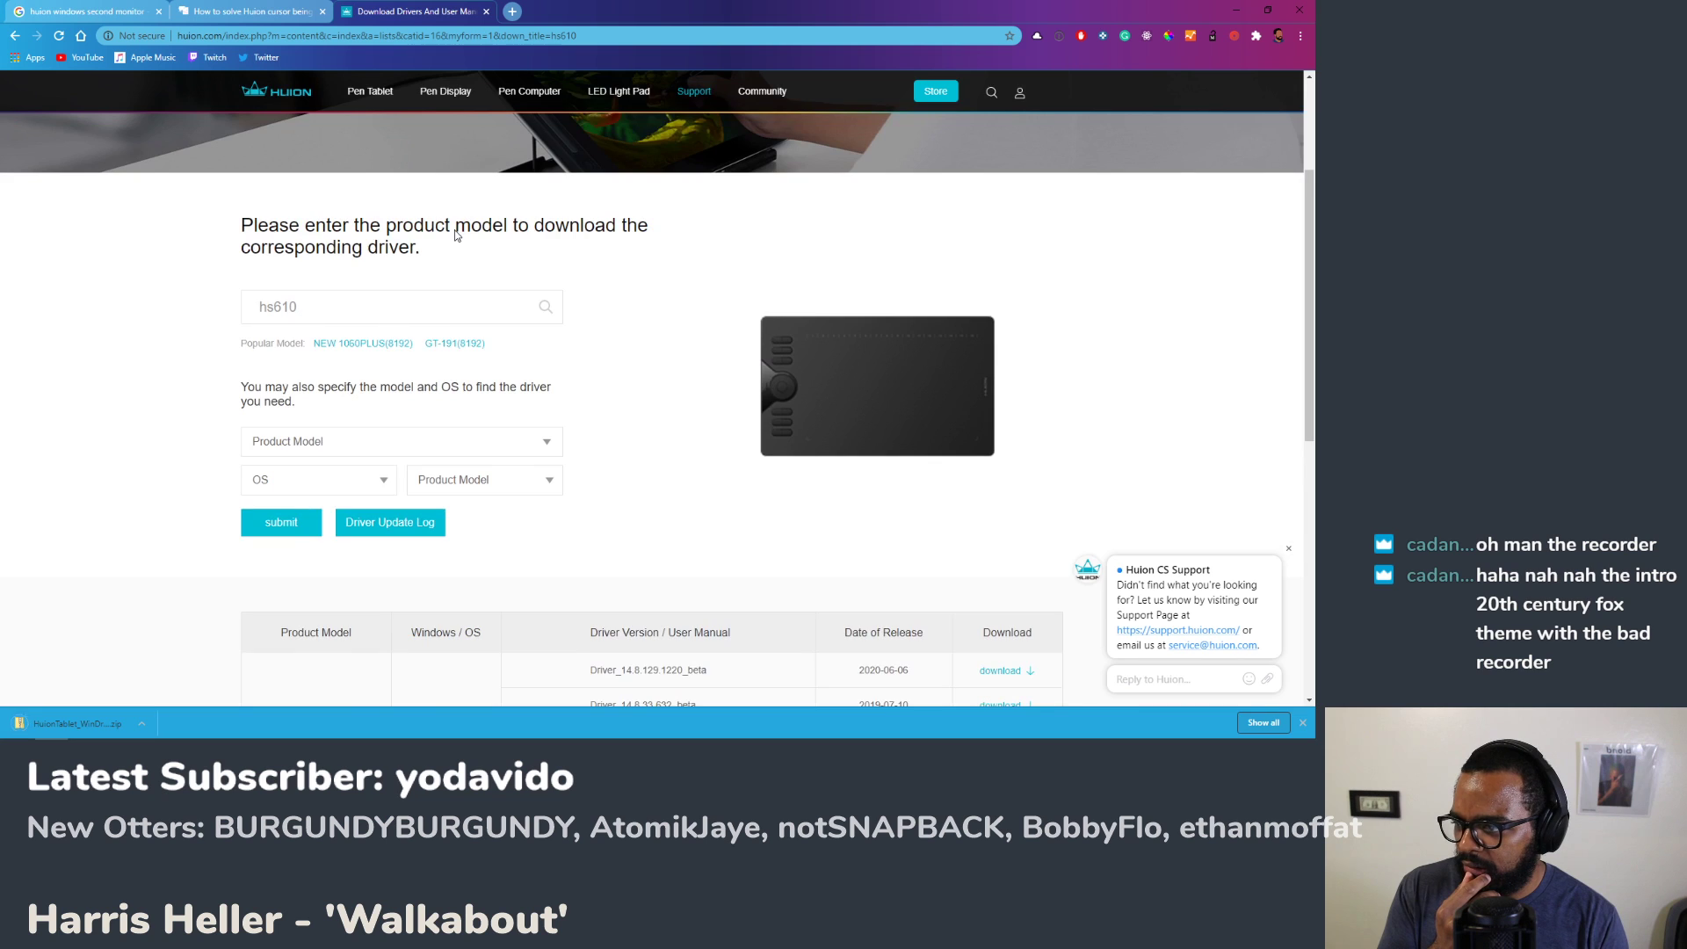
{"action": "scroll", "coordinate": [148, 656], "scroll_direction": "down", "scroll_amount": 5}
{"action": "left_click", "coordinate": [77, 722]}
{"action": "left_click", "coordinate": [485, 296]}
{"action": "double_click", "coordinate": [485, 296]}
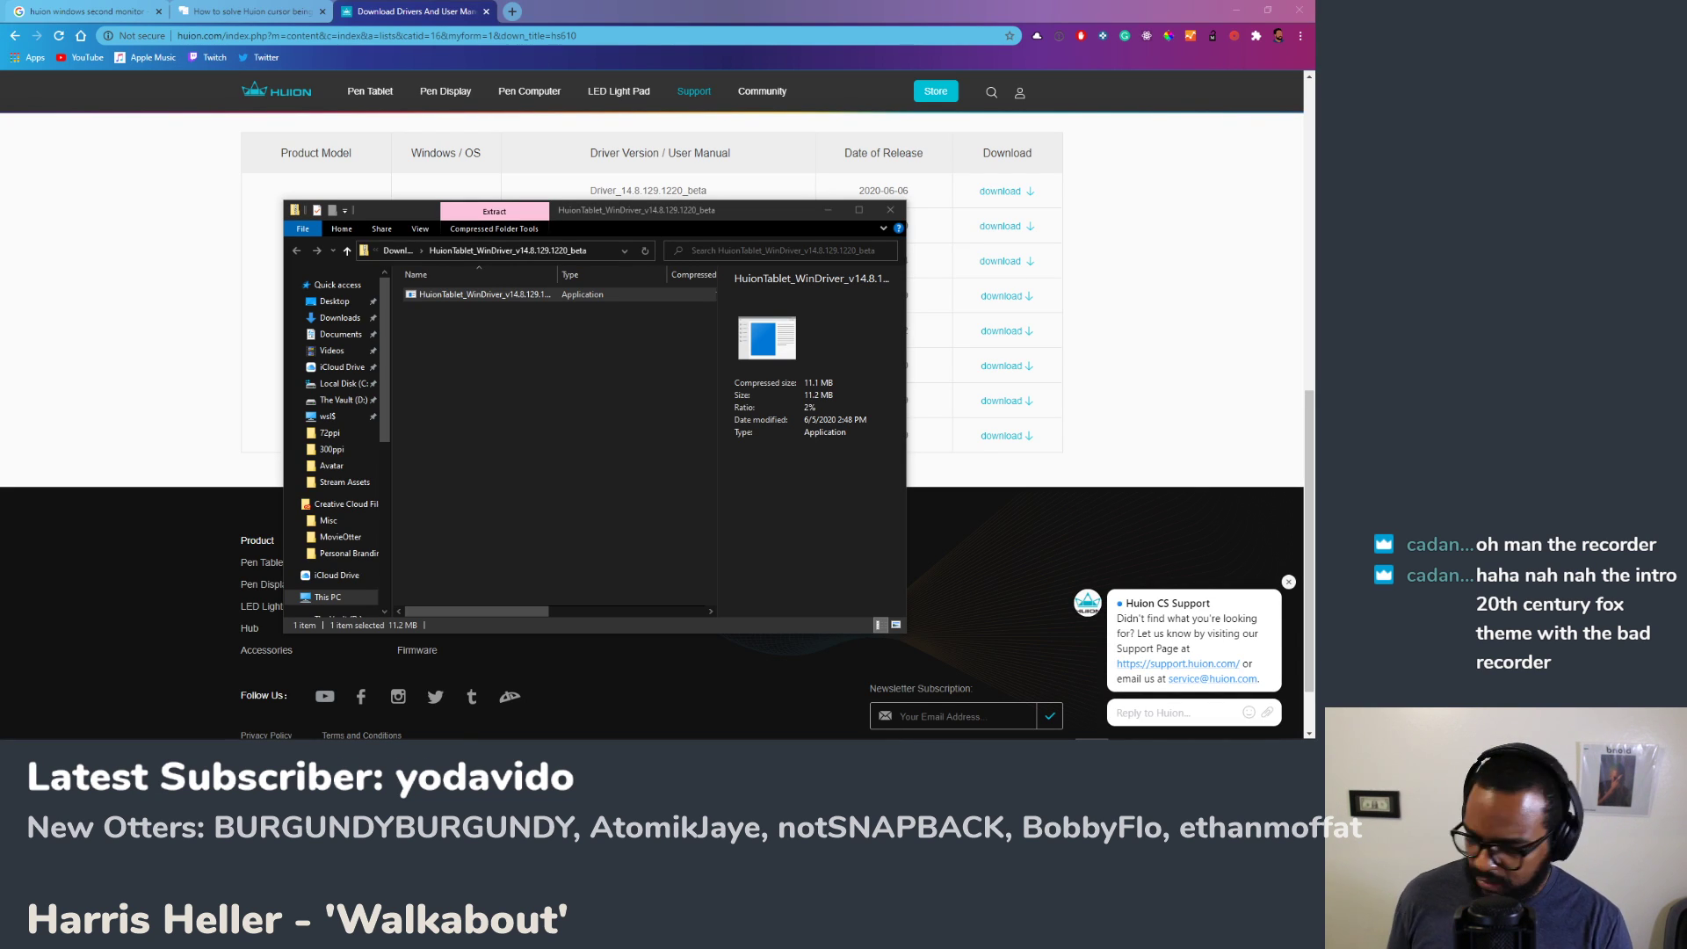
Step: Close Leonardo without saving, agree to the ListDLLs licence, and close the driver folder
{"action": "key", "text": "alt+Tab"}
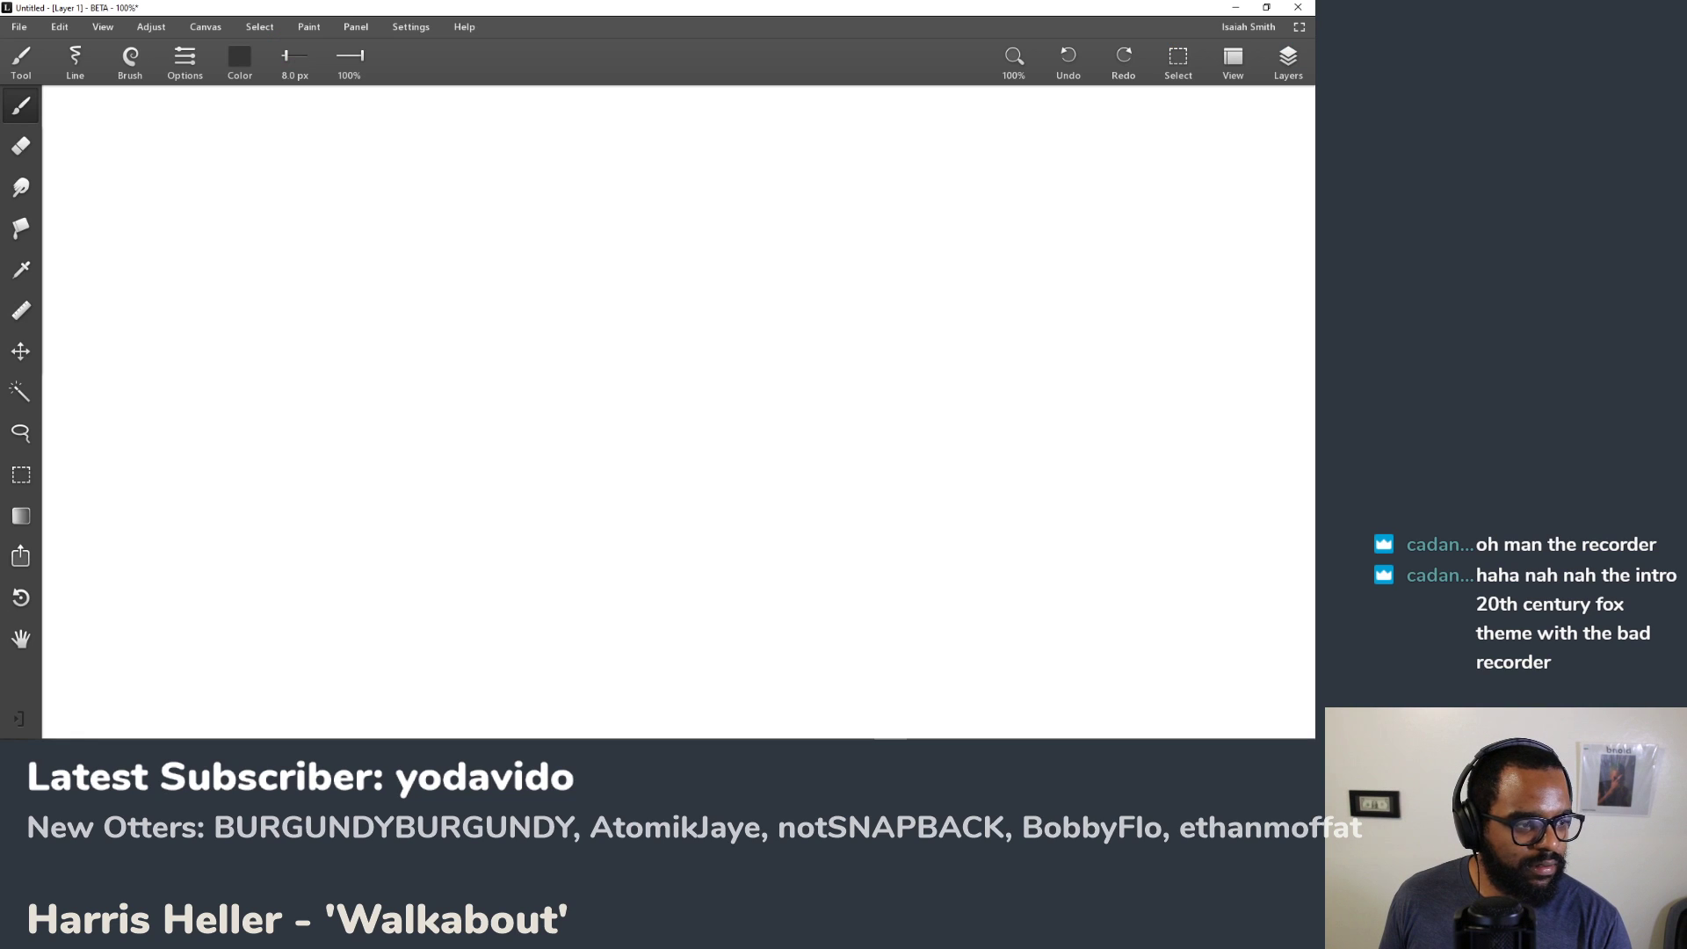
{"action": "left_click", "coordinate": [1301, 9]}
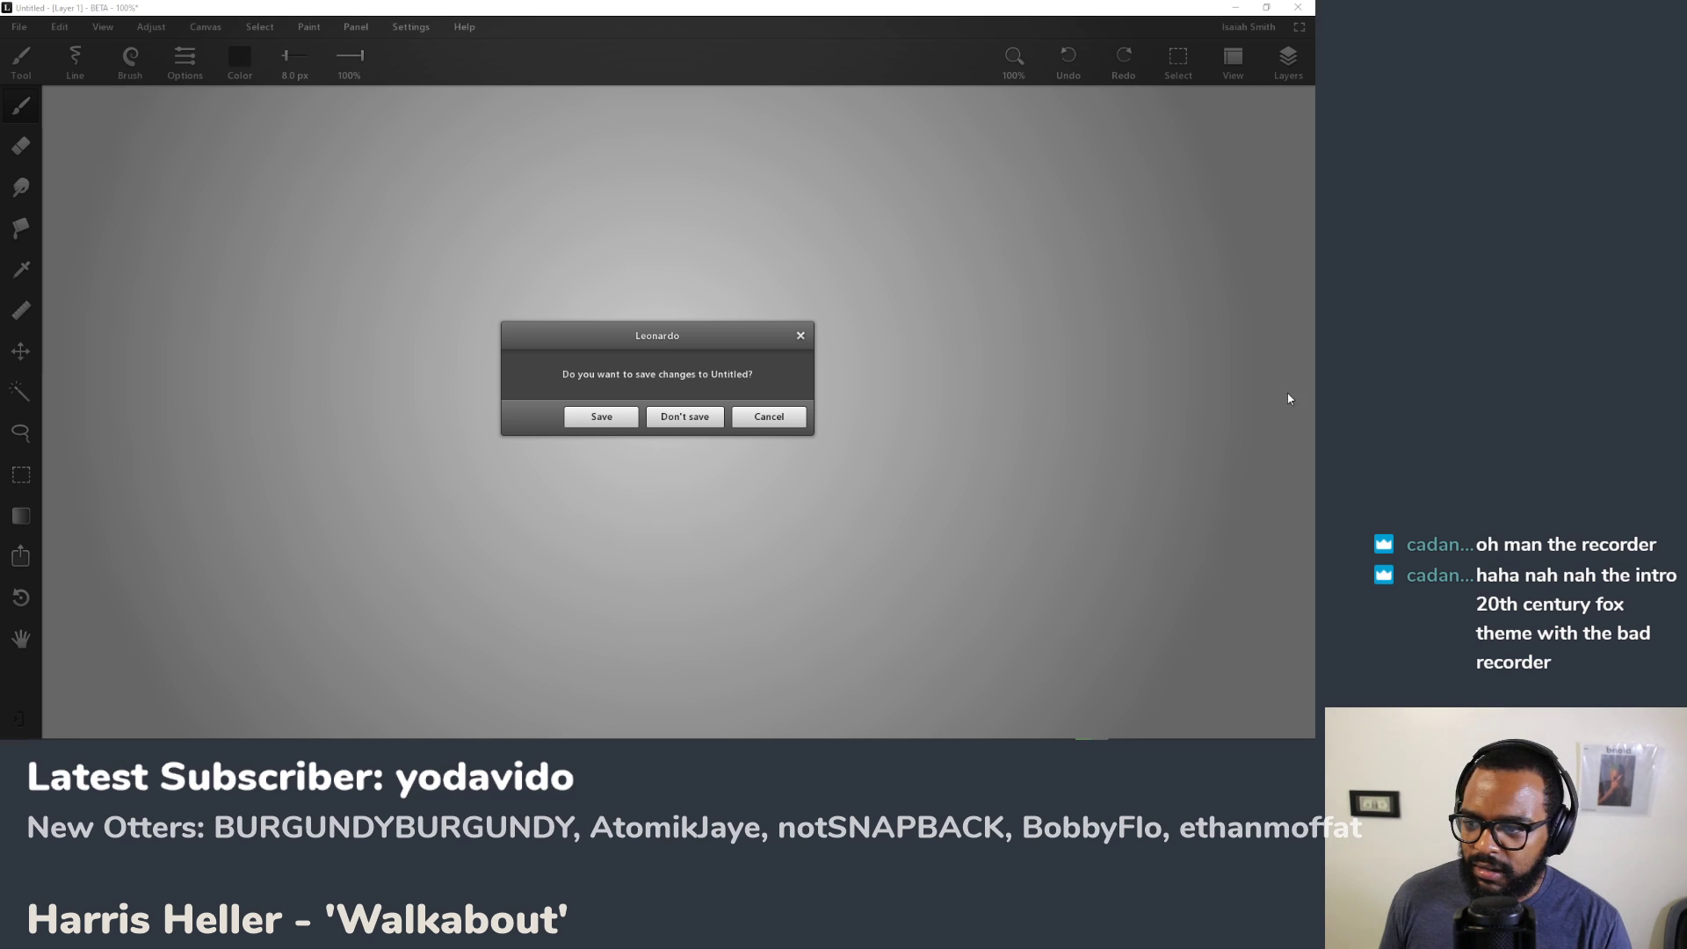
{"action": "left_click", "coordinate": [685, 416]}
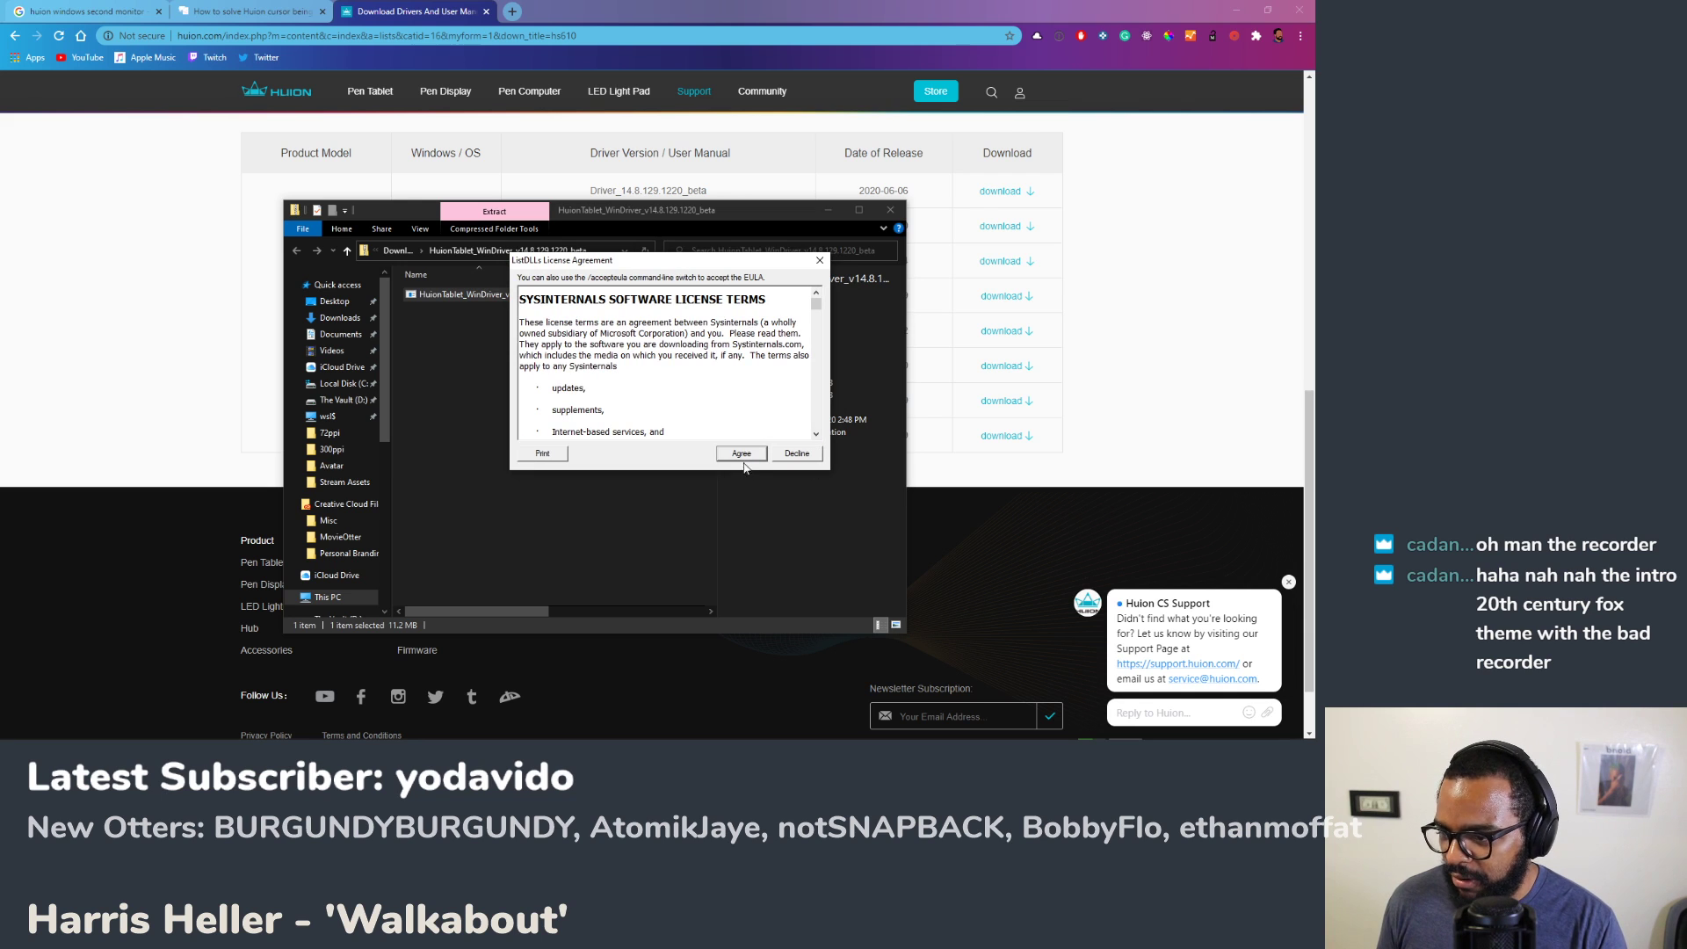
{"action": "left_click", "coordinate": [741, 454]}
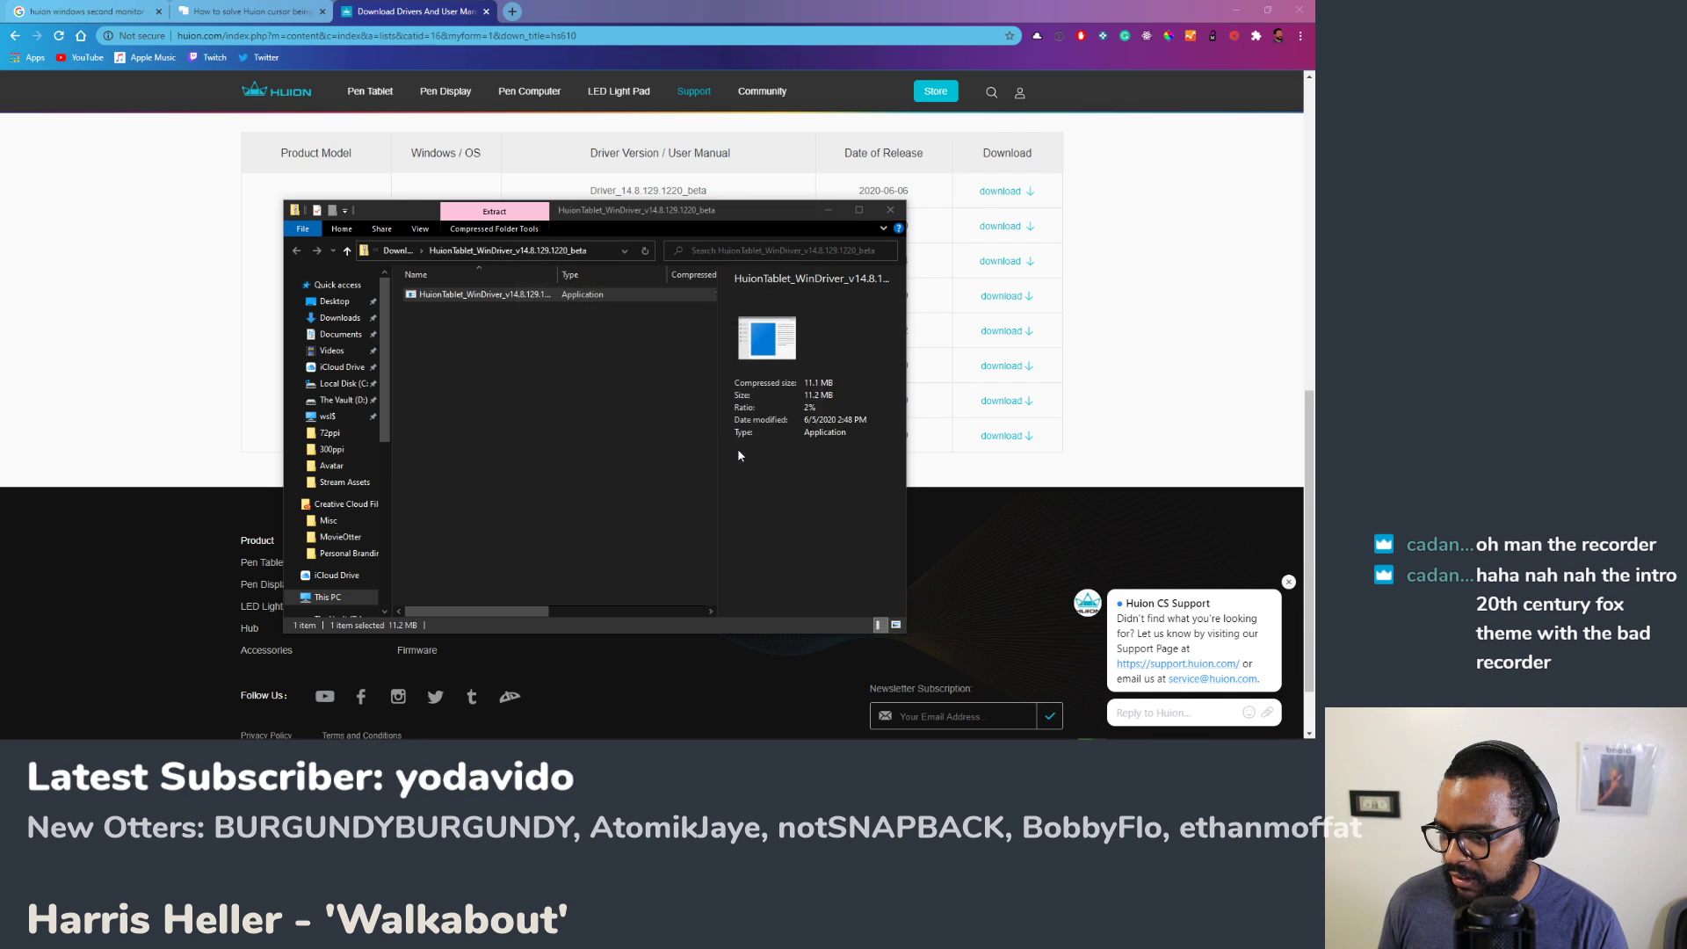
{"action": "left_click", "coordinate": [890, 210]}
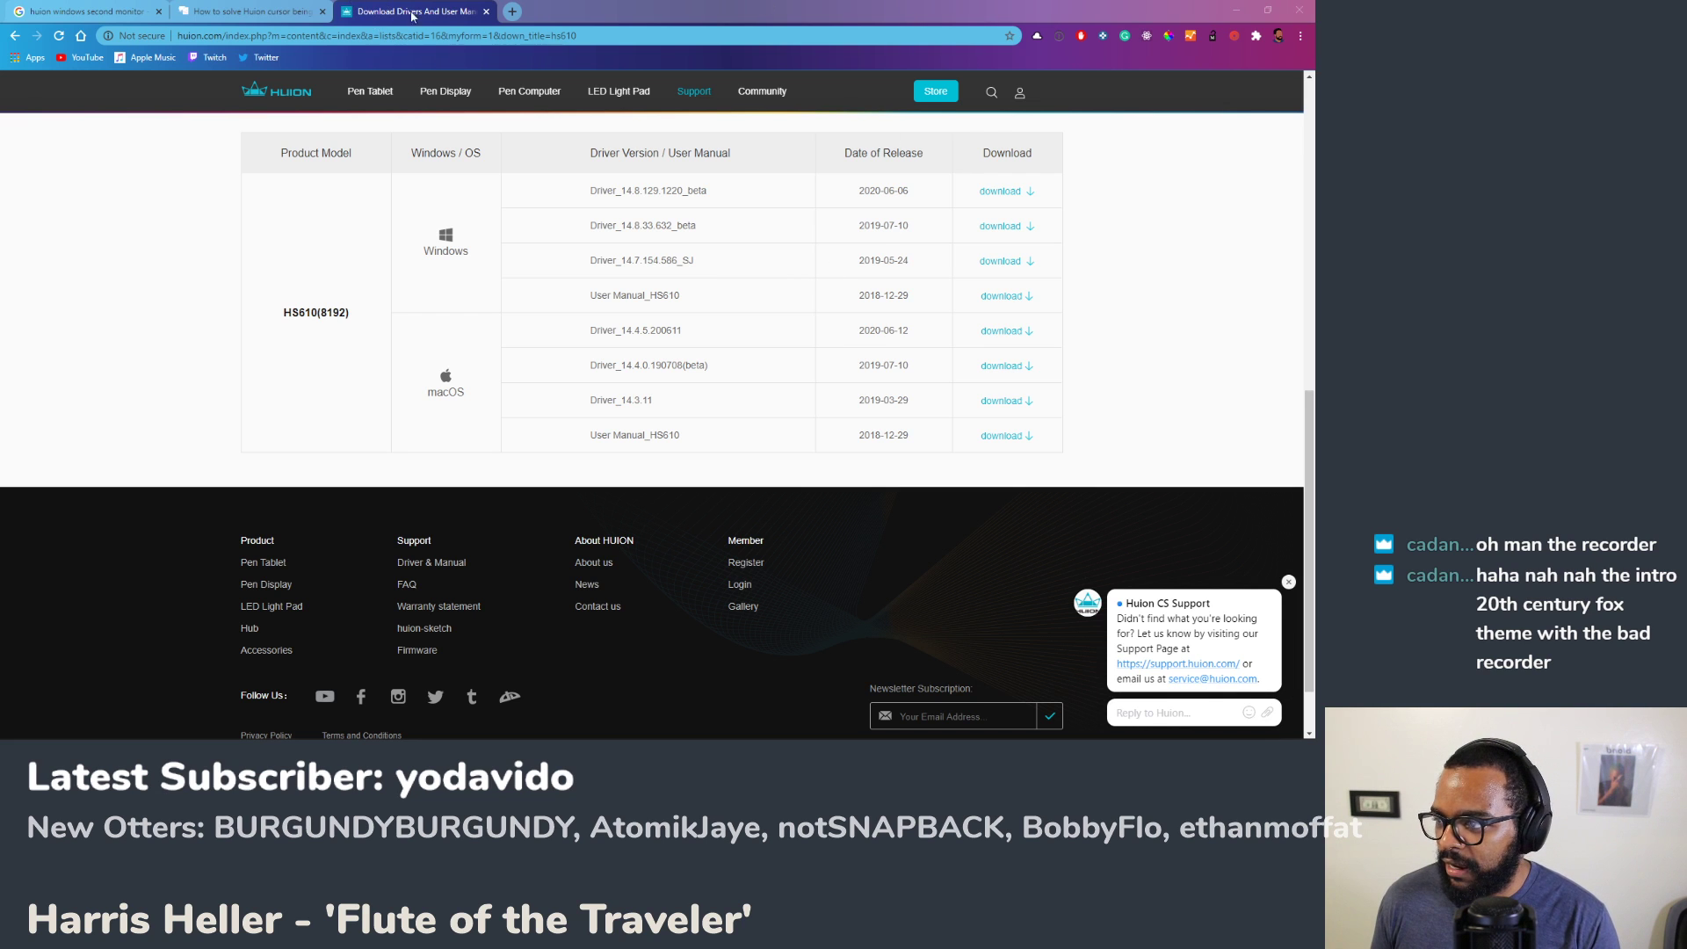
Step: Close the Huion Download Drivers and sweetmonia tabs, then minimize Chrome
{"action": "left_click", "coordinate": [487, 12]}
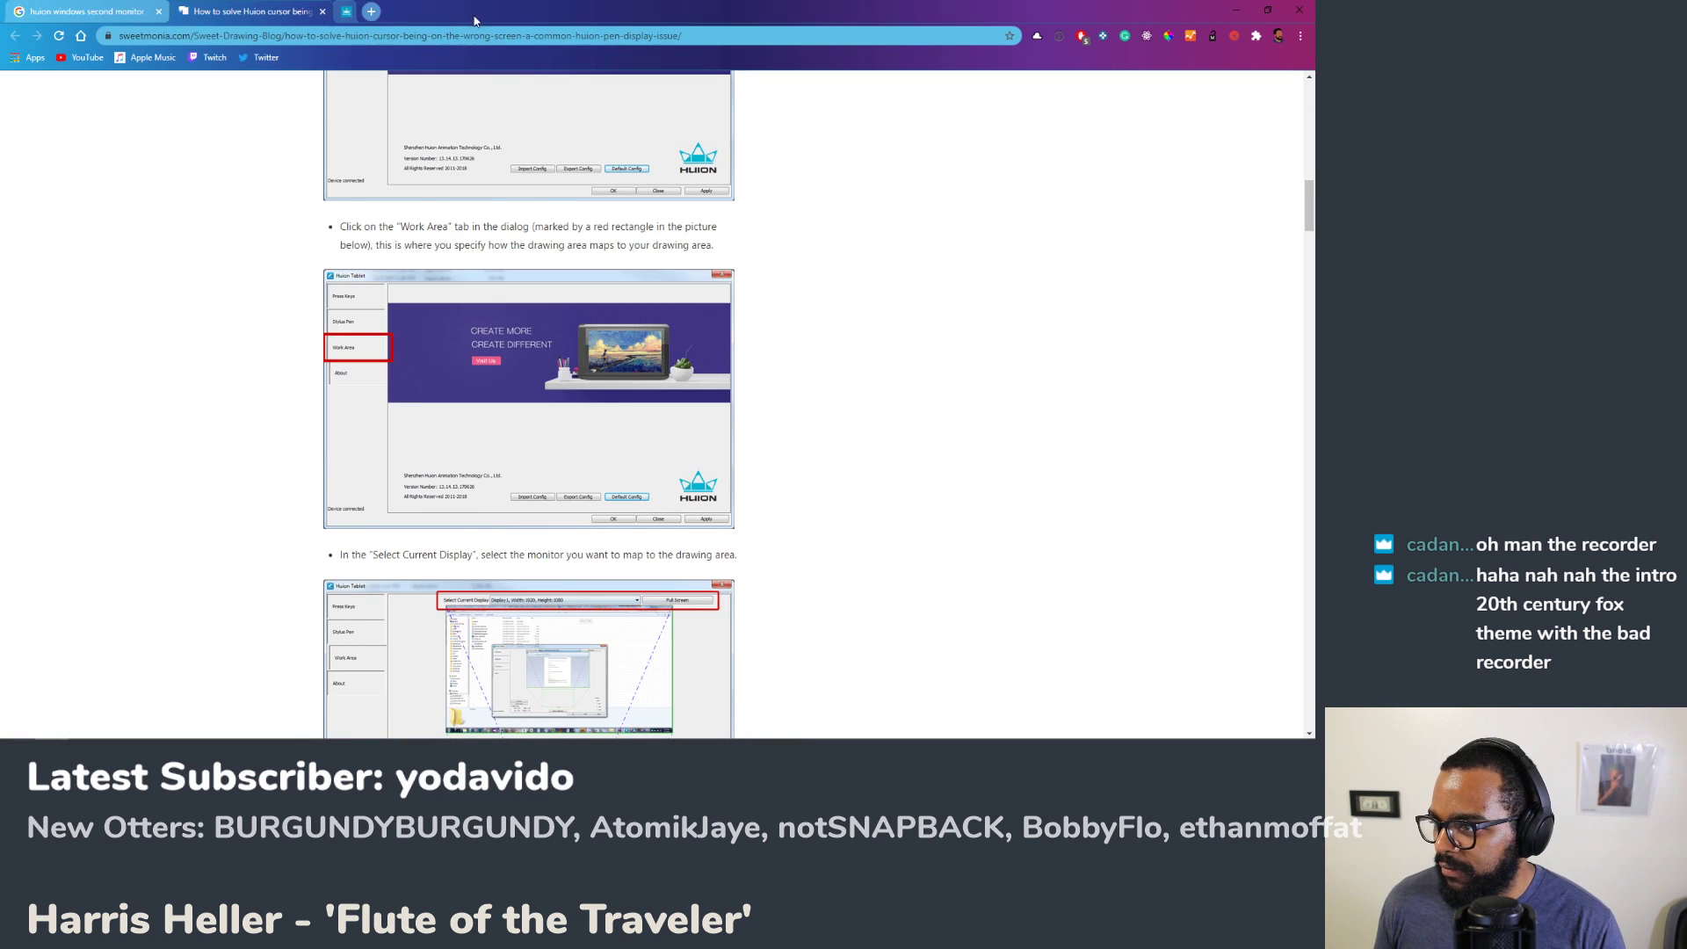
{"action": "left_click", "coordinate": [323, 11]}
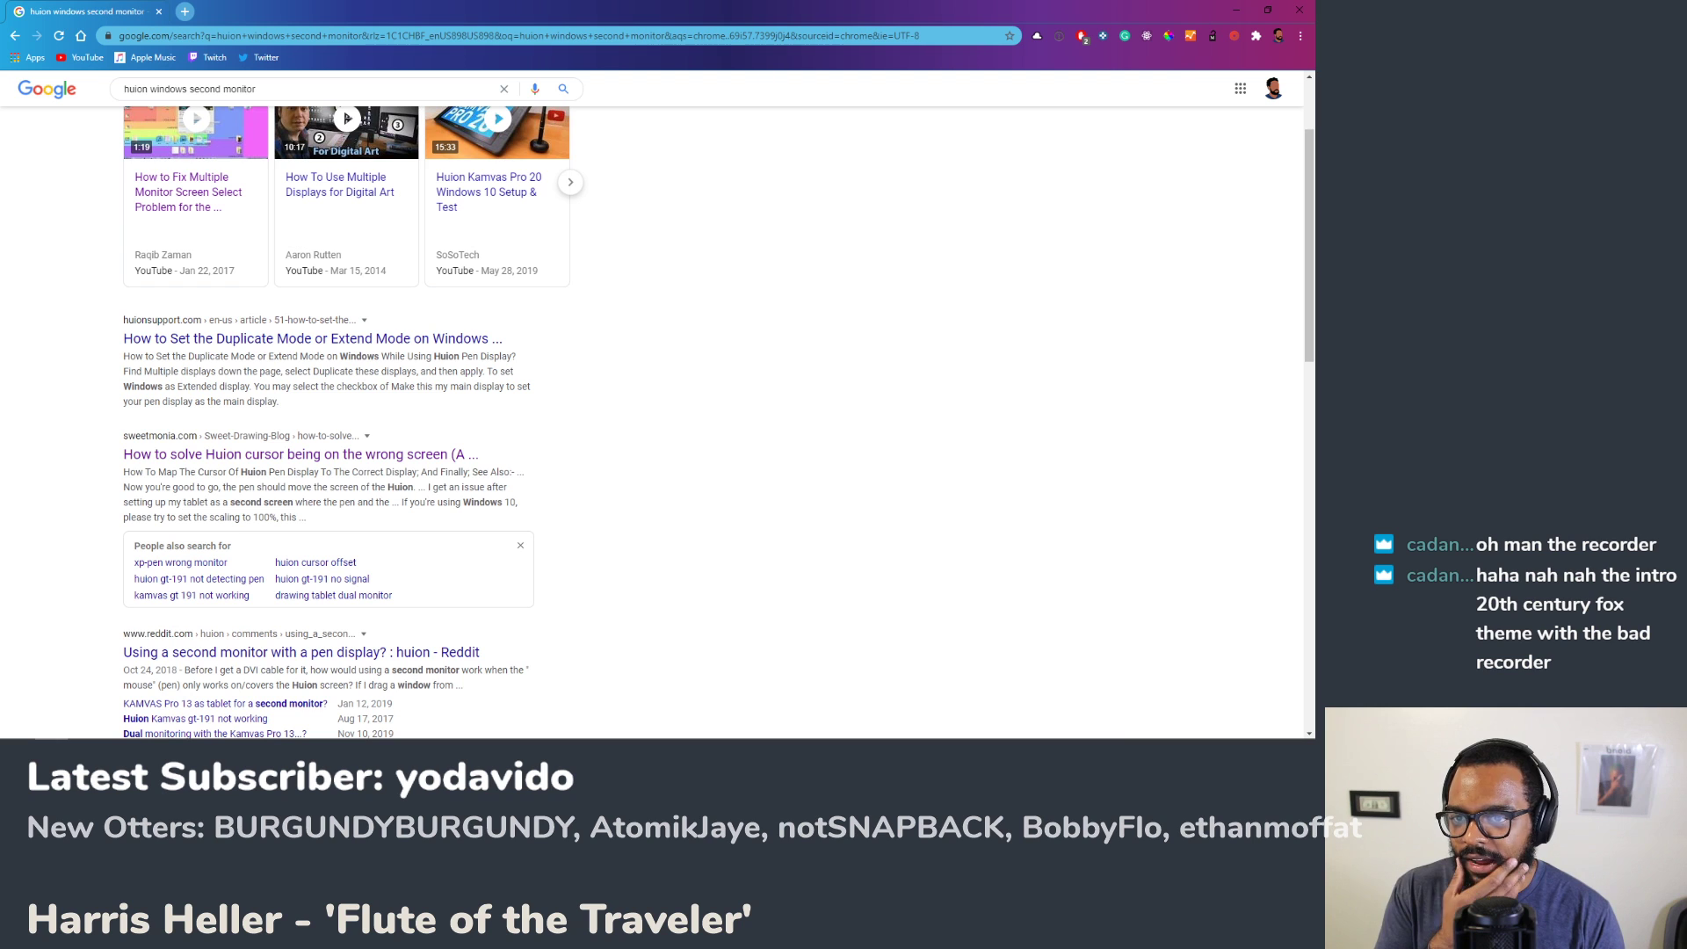
{"action": "left_click", "coordinate": [1237, 11]}
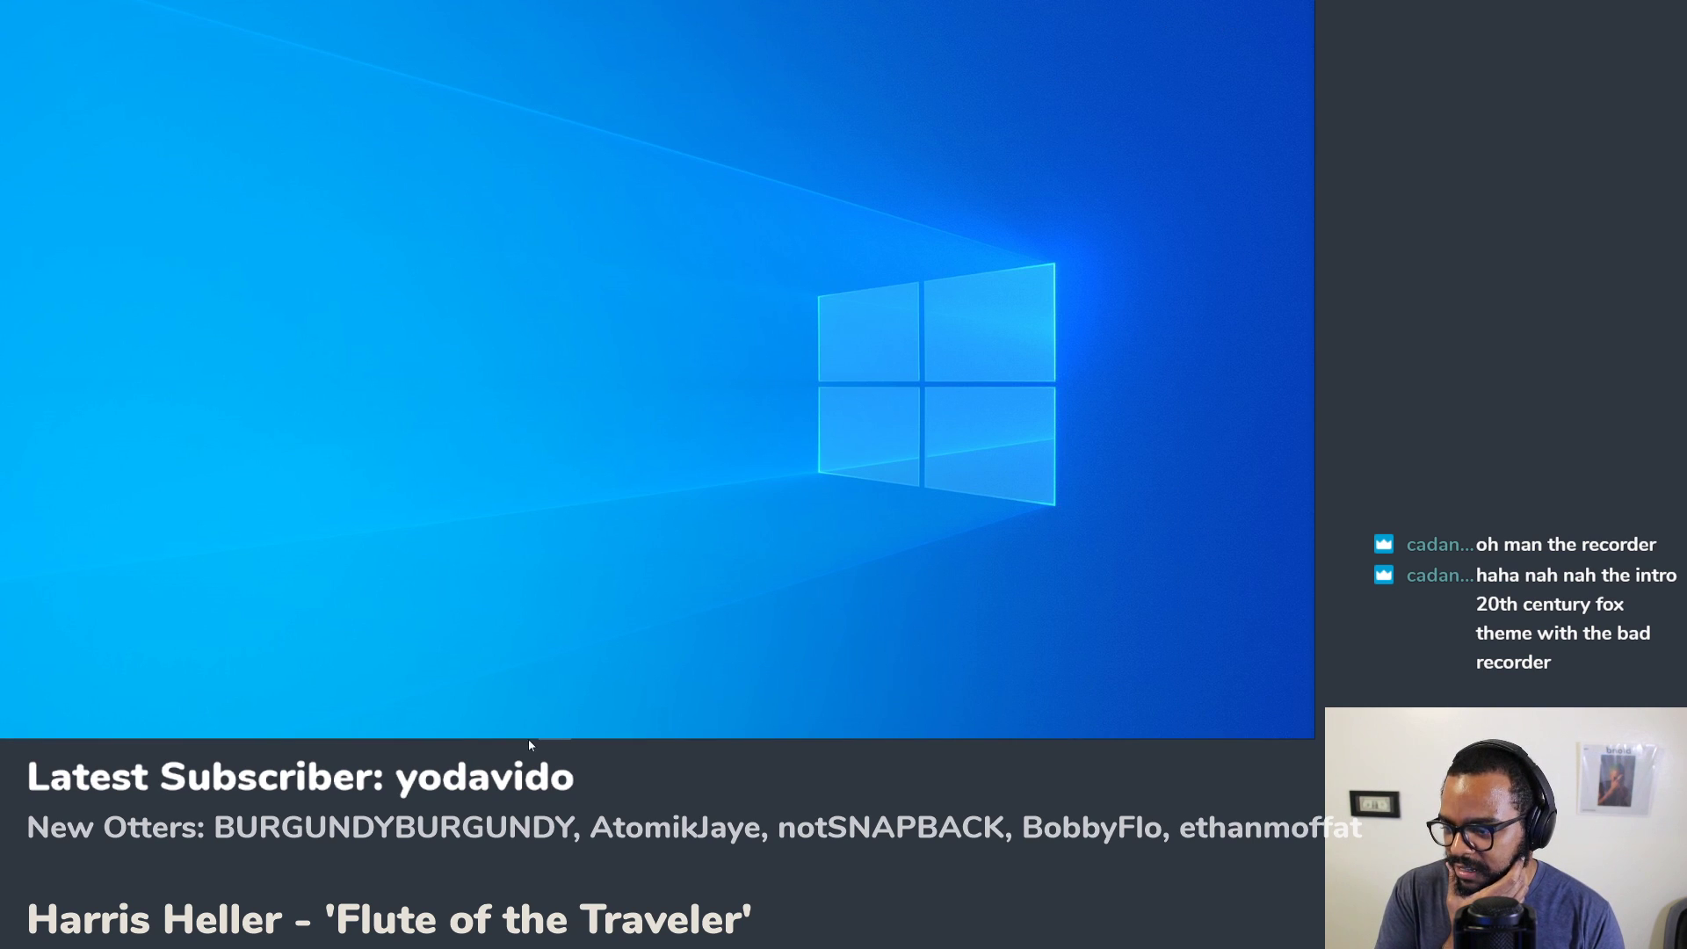
{"action": "mouse_move", "coordinate": [456, 737]}
Step: Reopen Leonardo and set the brush colour to white in the Color wheel
{"action": "left_click", "coordinate": [891, 726]}
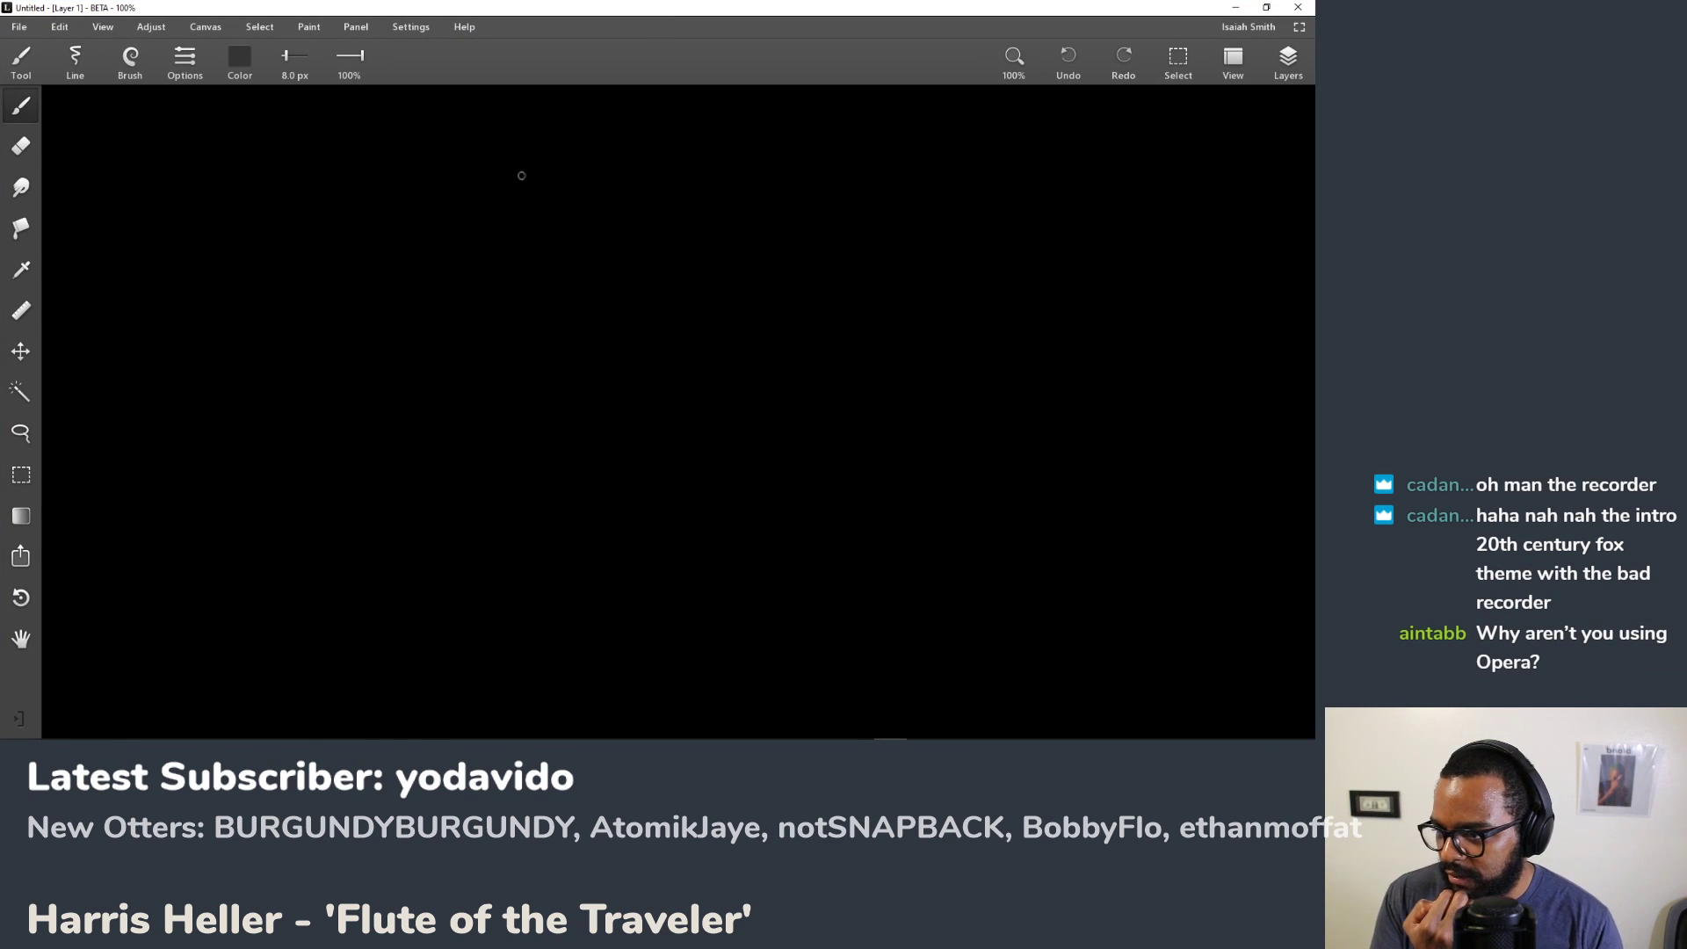
{"action": "mouse_move", "coordinate": [400, 233]}
{"action": "left_mouse_down"}
{"action": "mouse_move", "coordinate": [413, 309]}
{"action": "mouse_move", "coordinate": [442, 308]}
{"action": "left_mouse_up"}
{"action": "key", "text": "ctrl+z"}
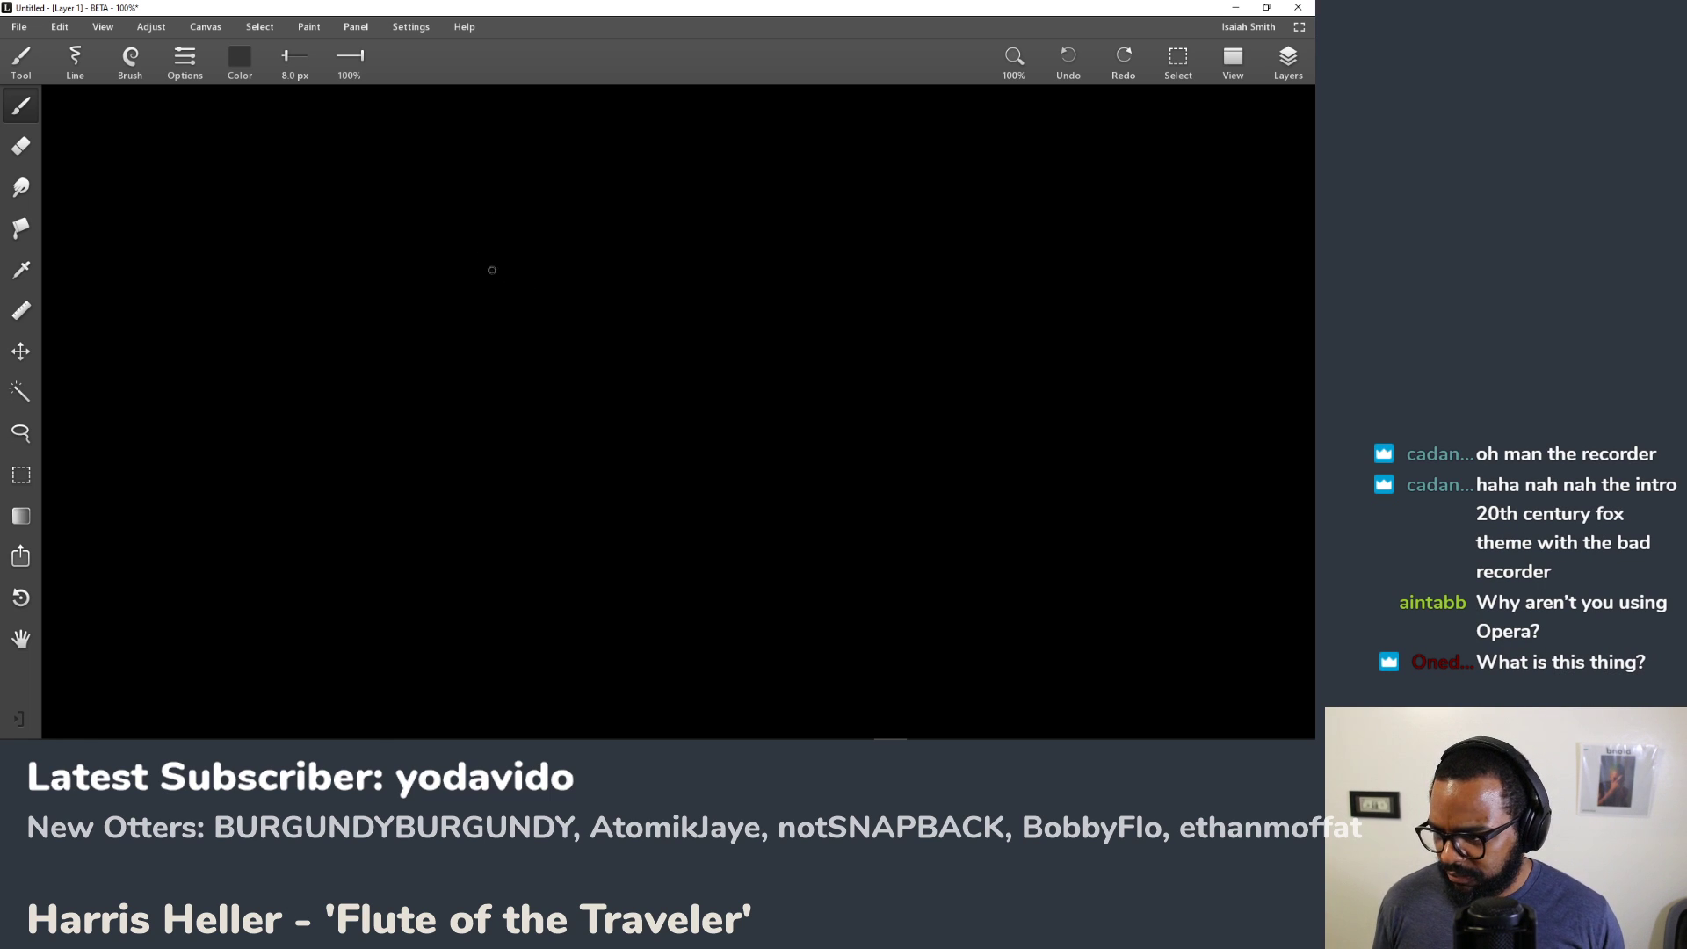
{"action": "left_click", "coordinate": [439, 254], "text": "alt"}
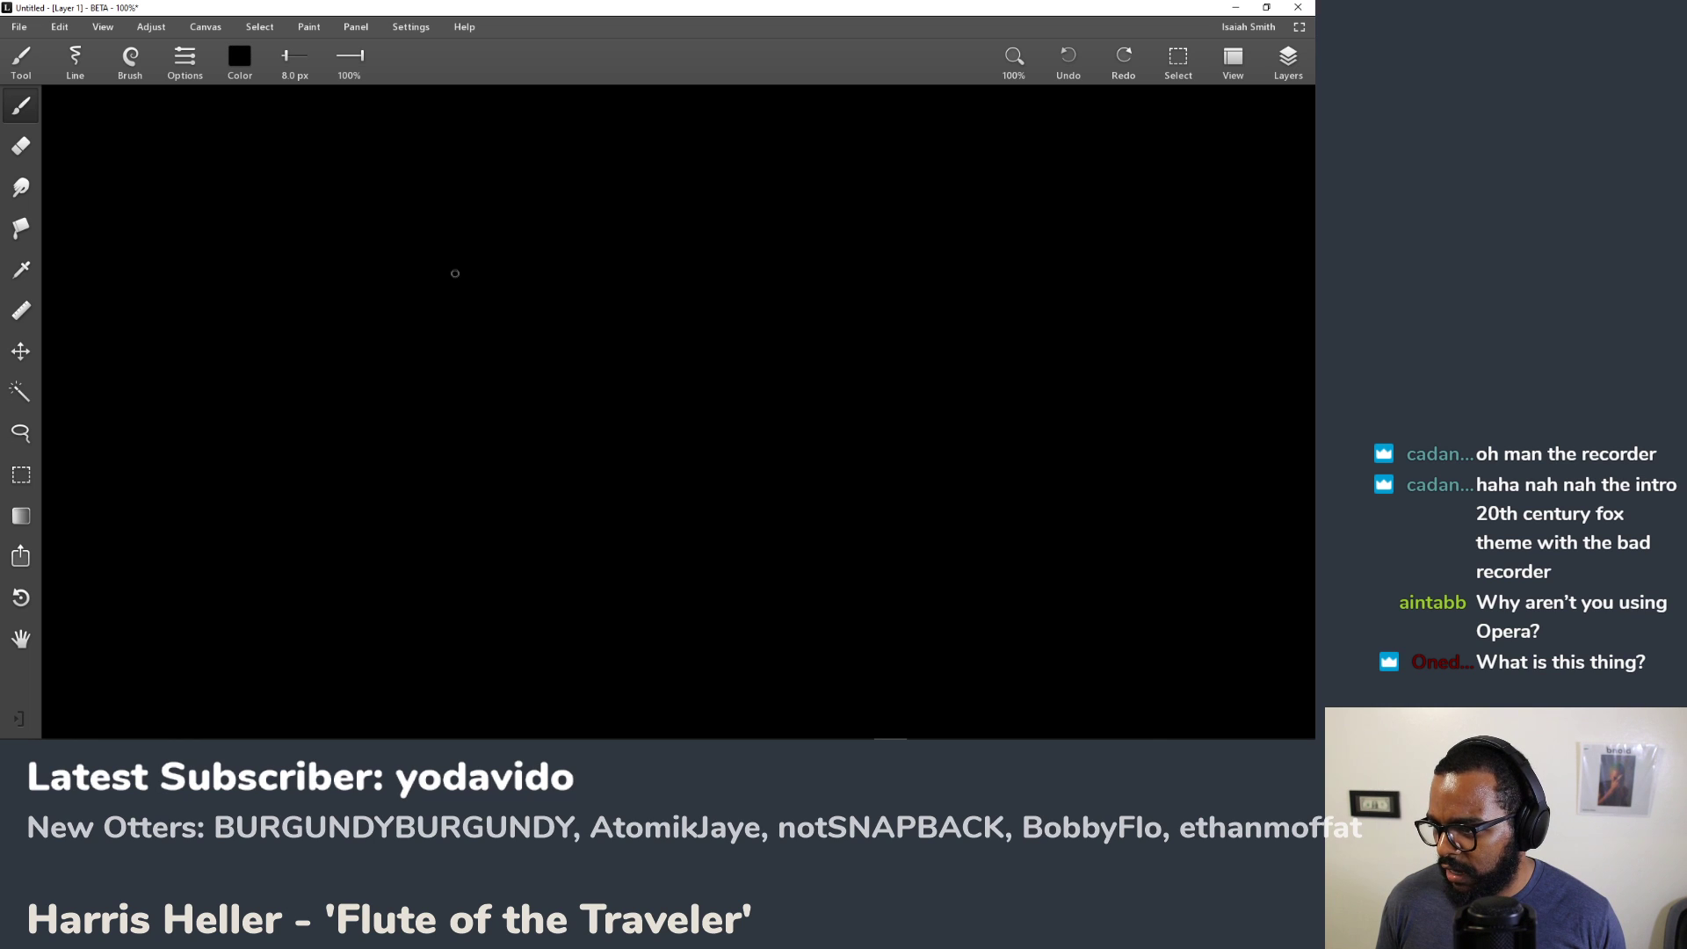
{"action": "left_click", "coordinate": [240, 58]}
{"action": "left_click_drag", "start_coordinate": [224, 178], "coordinate": [202, 143]}
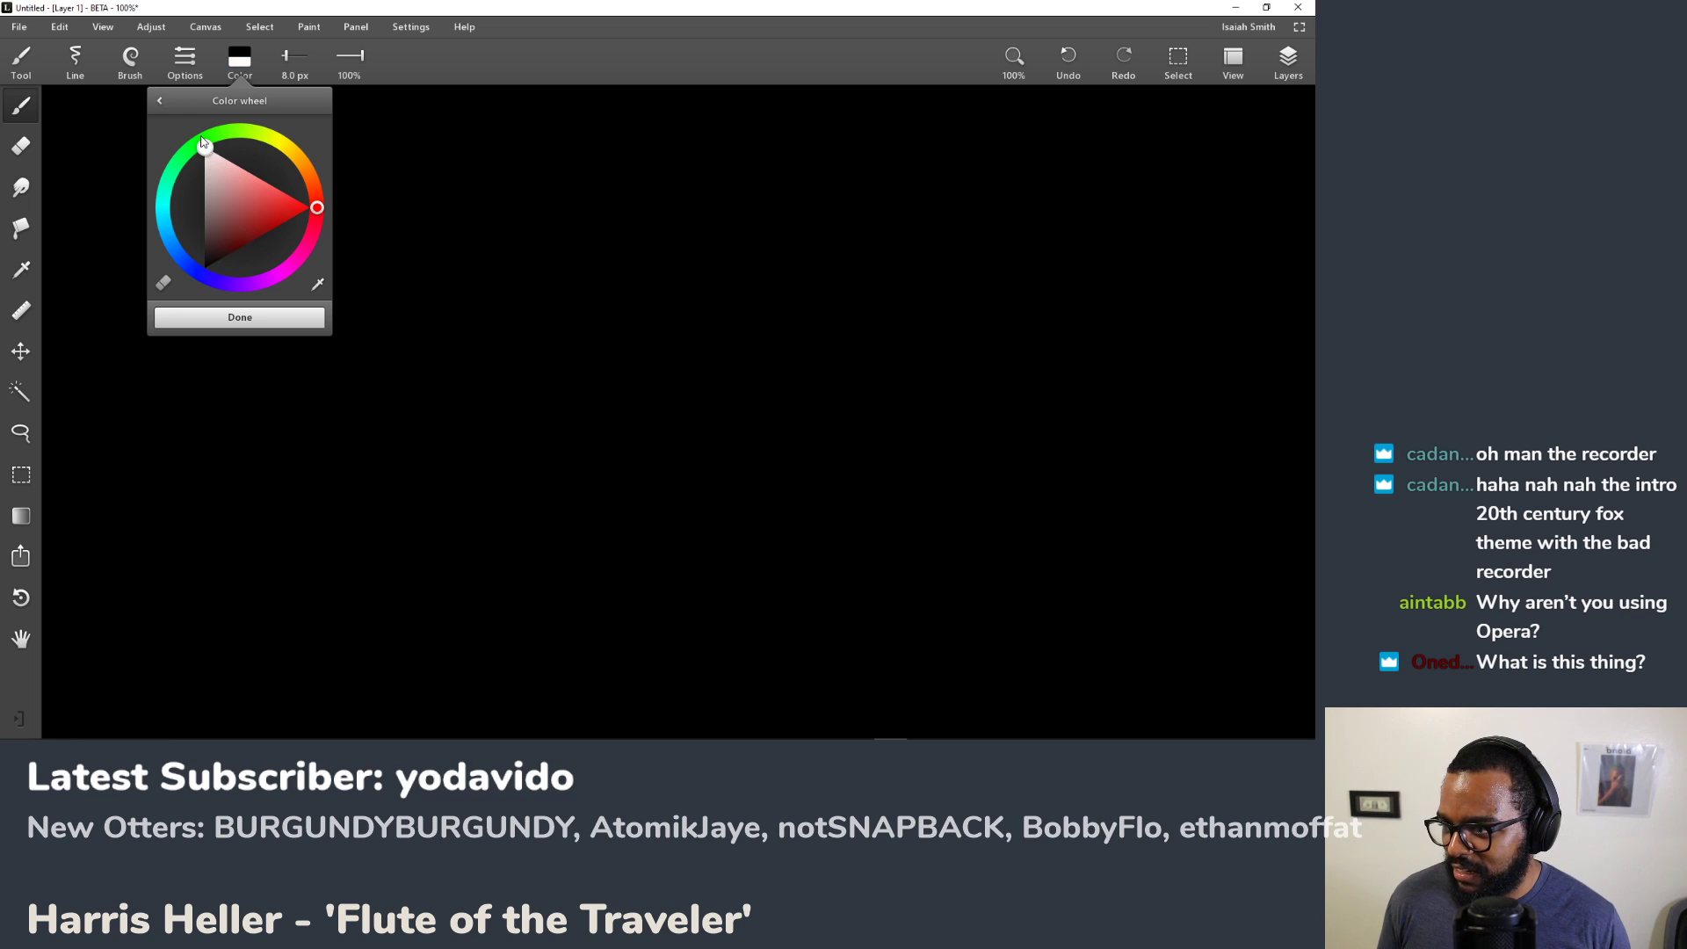
{"action": "left_click", "coordinate": [239, 318]}
Step: Draw white cursive, squiggle and looping test strokes across the canvas
{"action": "mouse_move", "coordinate": [431, 203]}
{"action": "left_mouse_down"}
{"action": "mouse_move", "coordinate": [441, 254]}
{"action": "mouse_move", "coordinate": [571, 287]}
{"action": "mouse_move", "coordinate": [647, 337]}
{"action": "left_mouse_up"}
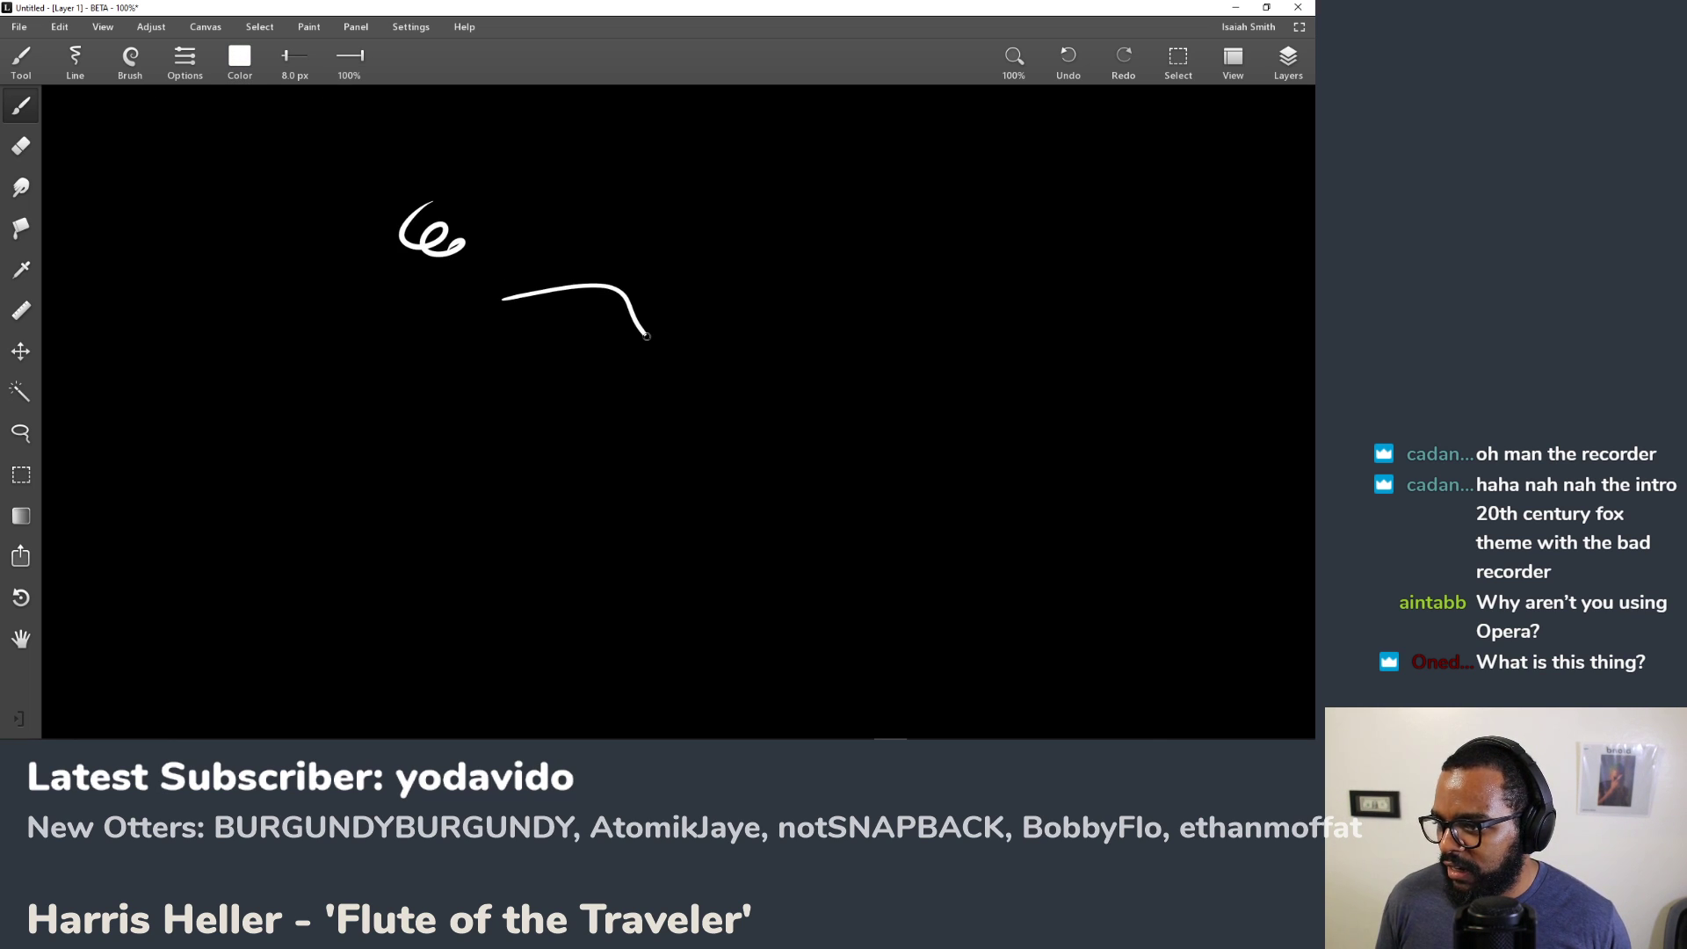
{"action": "left_click", "coordinate": [559, 261]}
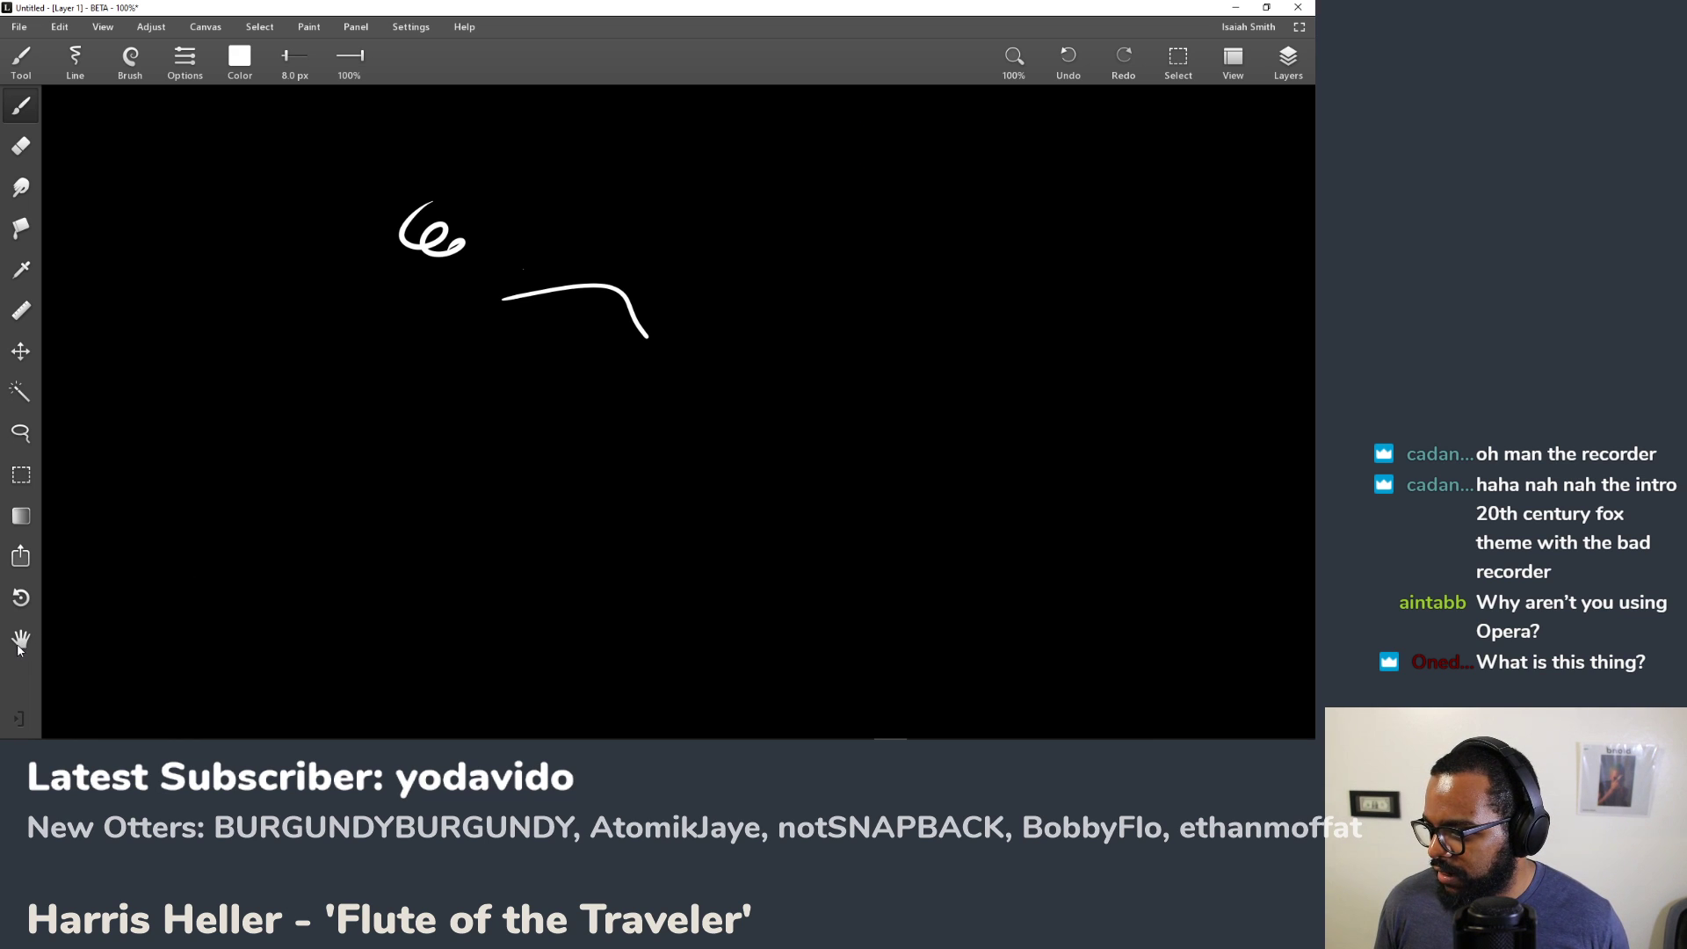
{"action": "mouse_move", "coordinate": [294, 365]}
{"action": "left_mouse_down"}
{"action": "mouse_move", "coordinate": [527, 357]}
{"action": "mouse_move", "coordinate": [574, 337]}
{"action": "mouse_move", "coordinate": [323, 351]}
{"action": "left_mouse_up"}
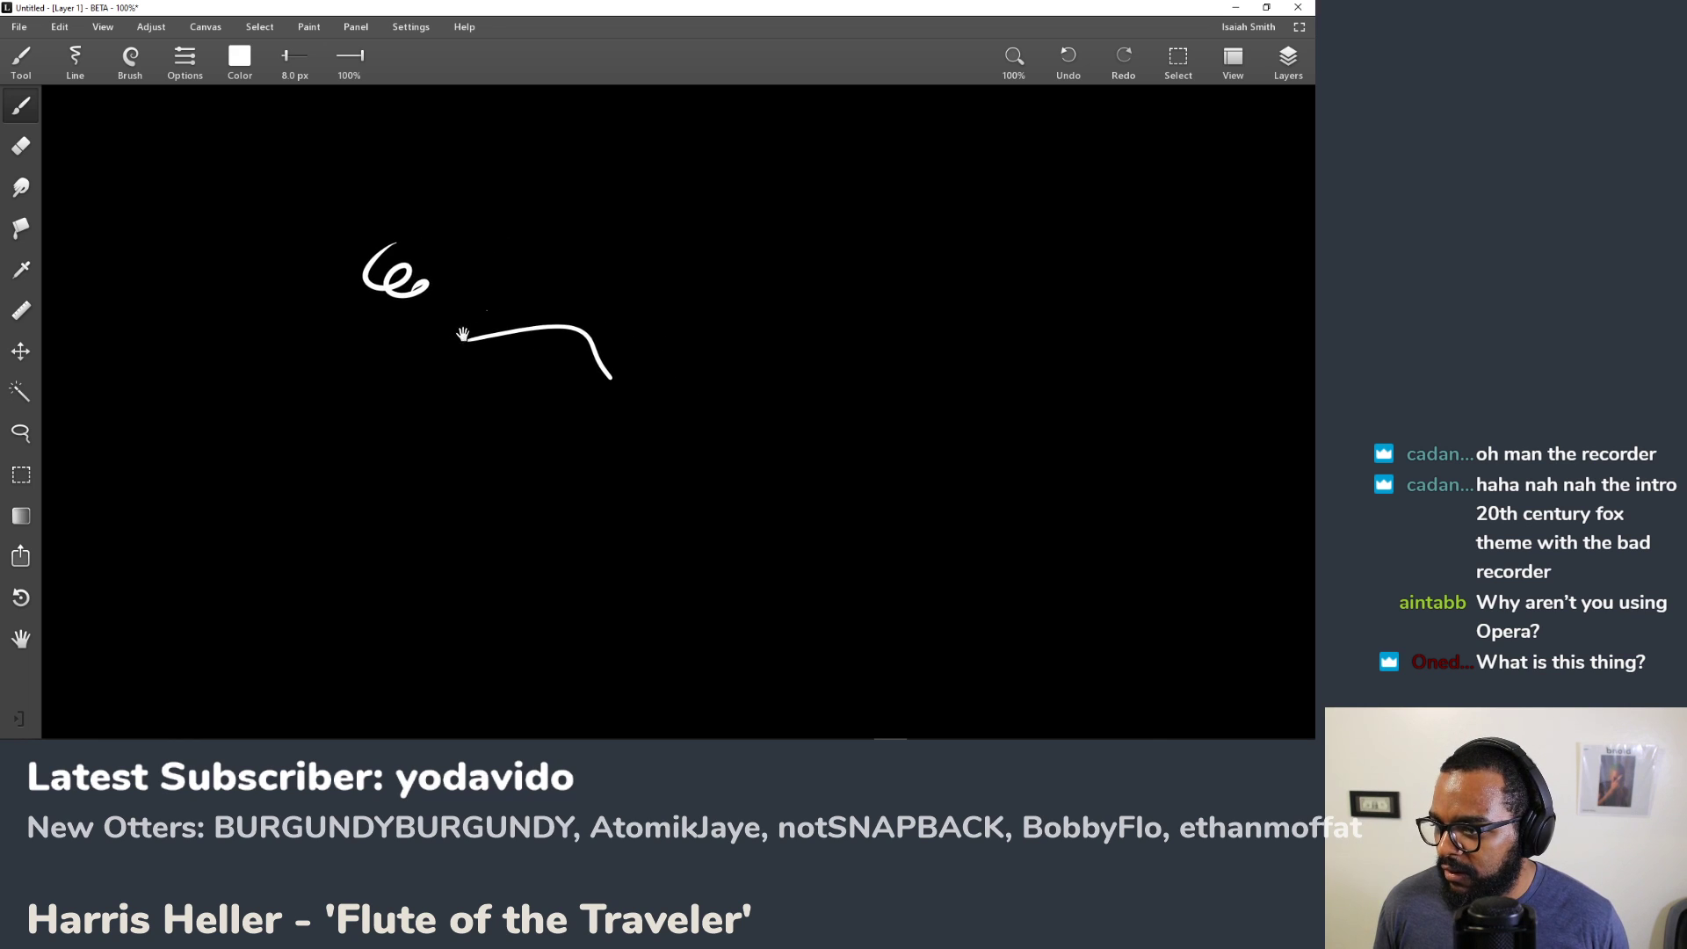
{"action": "left_click_drag", "start_coordinate": [477, 315], "coordinate": [575, 268]}
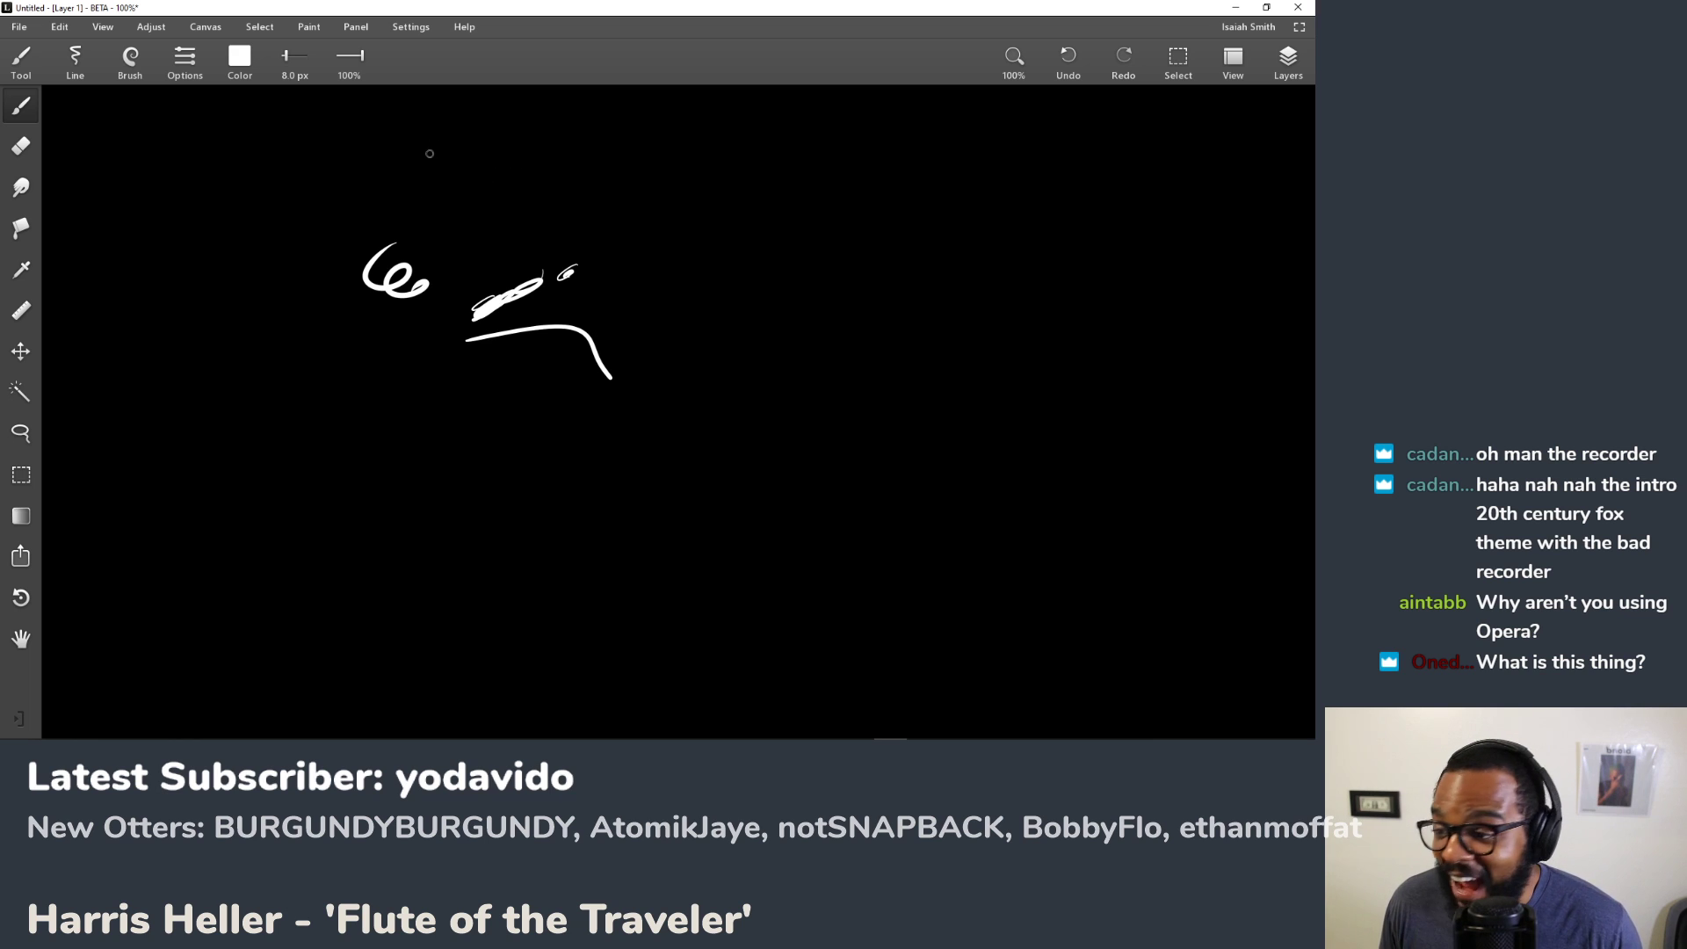
{"action": "left_click_drag", "start_coordinate": [490, 193], "coordinate": [516, 208]}
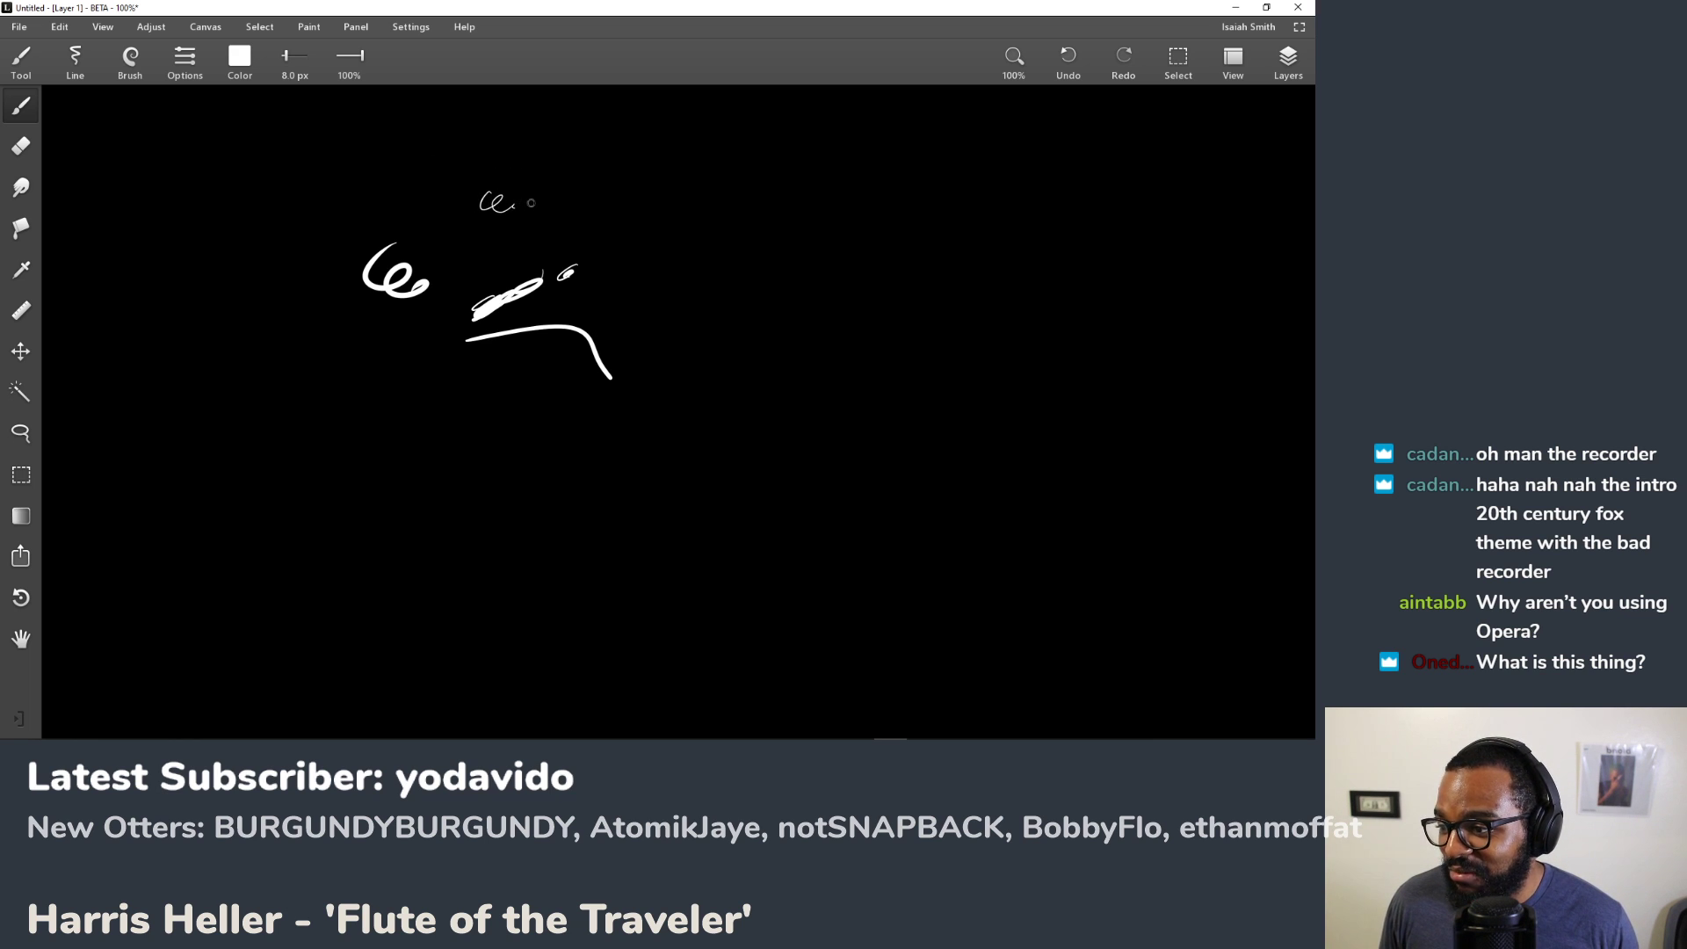
{"action": "mouse_move", "coordinate": [635, 150]}
{"action": "left_mouse_down"}
{"action": "mouse_move", "coordinate": [661, 175]}
{"action": "mouse_move", "coordinate": [678, 203]}
{"action": "mouse_move", "coordinate": [676, 329]}
{"action": "mouse_move", "coordinate": [442, 445]}
{"action": "mouse_move", "coordinate": [723, 459]}
{"action": "left_mouse_up"}
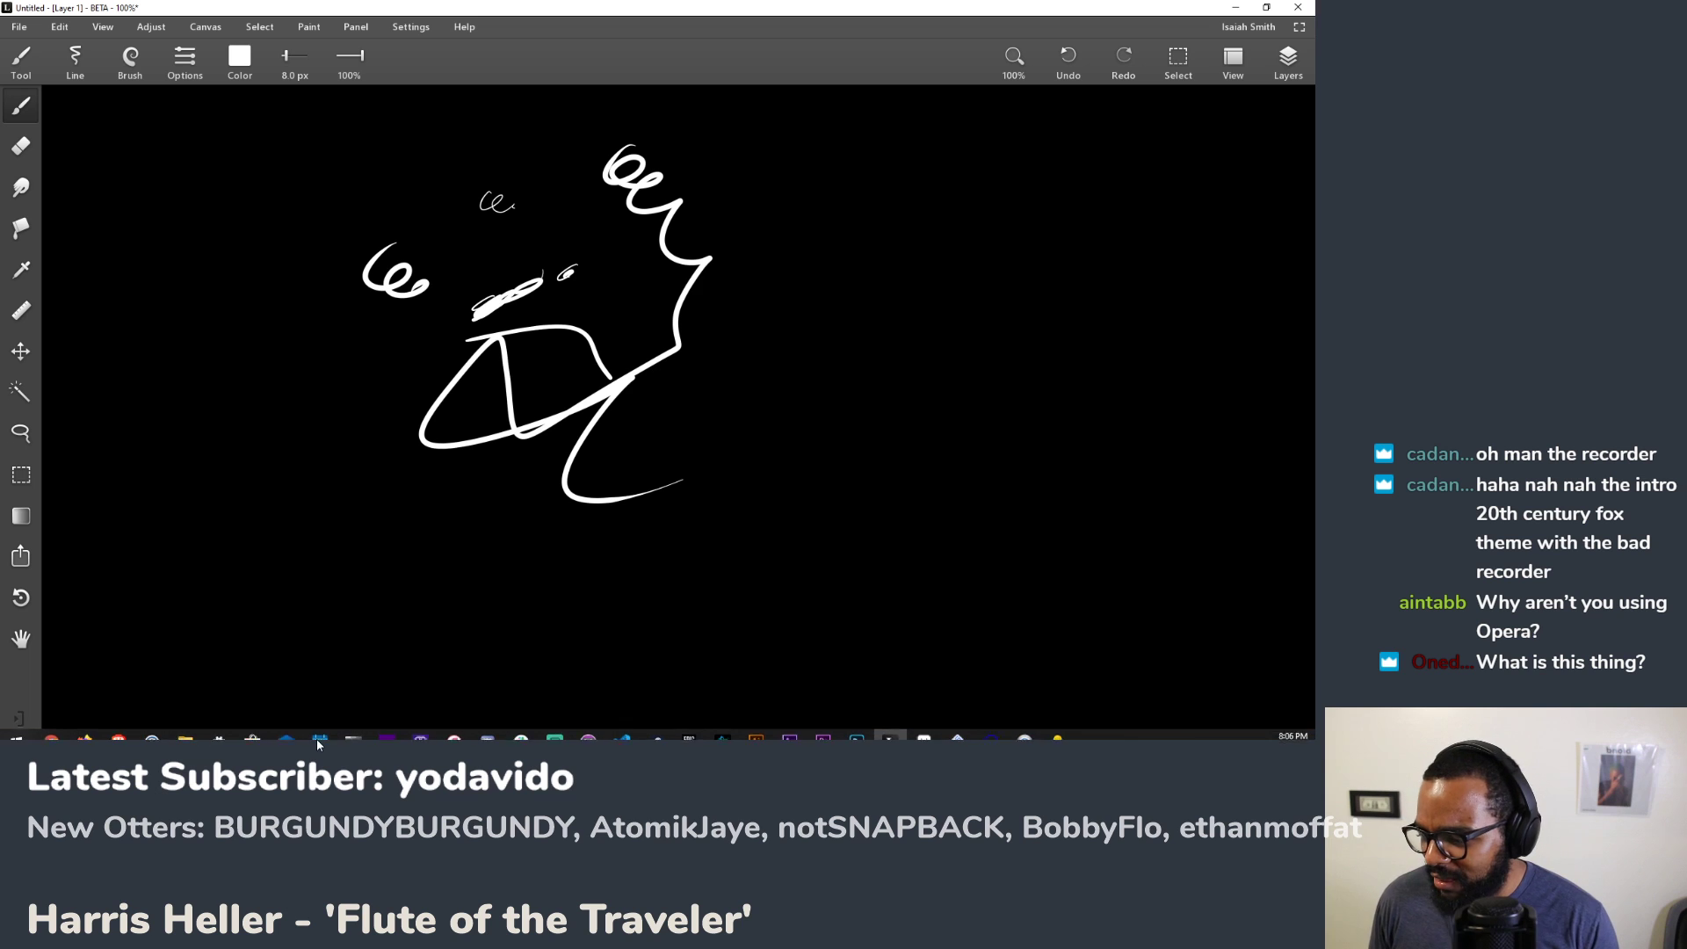
{"action": "left_click", "coordinate": [51, 726]}
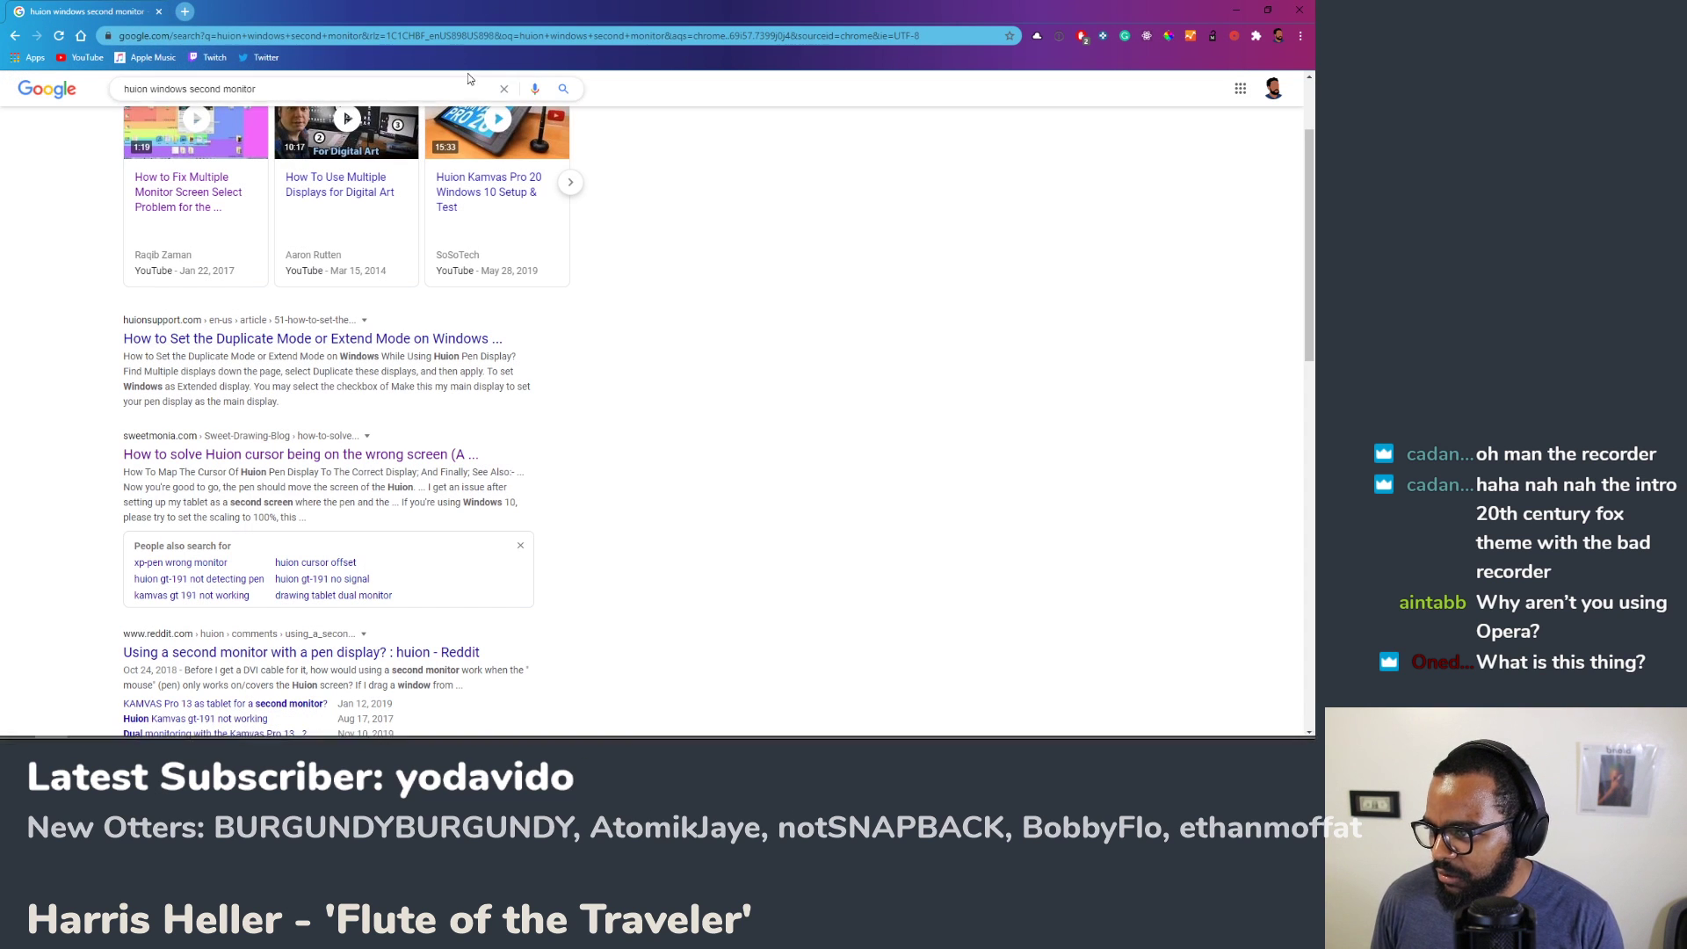
{"action": "left_click", "coordinate": [483, 36]}
{"action": "type", "text": "get leonardo"}
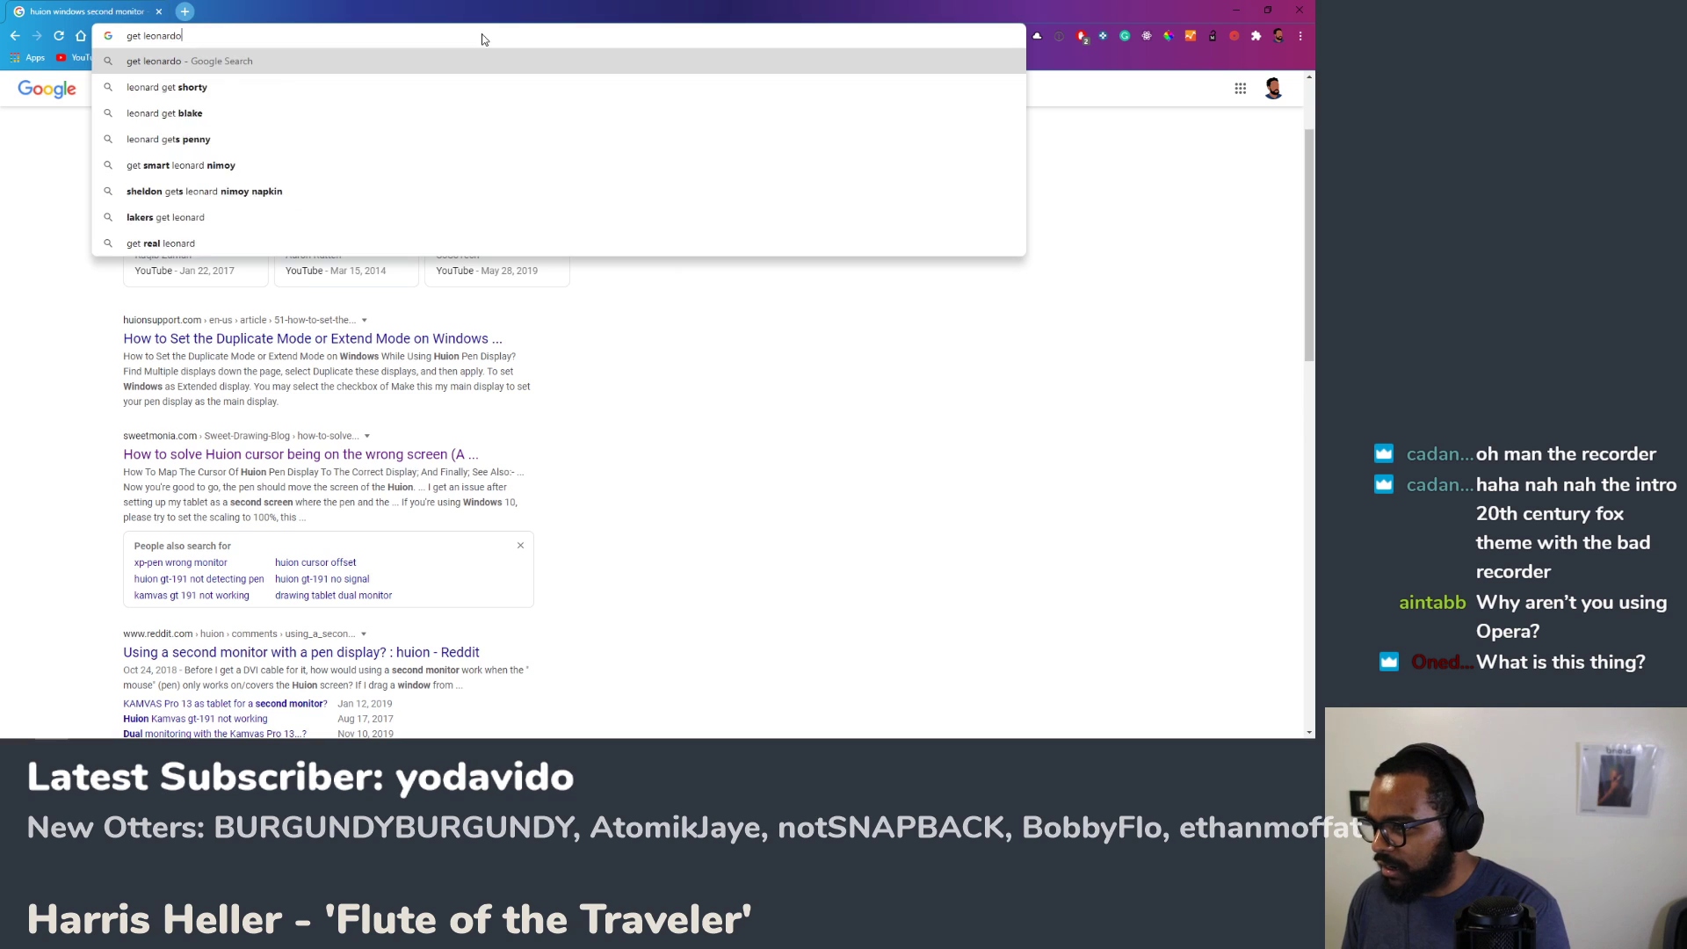
{"action": "key", "text": "Return"}
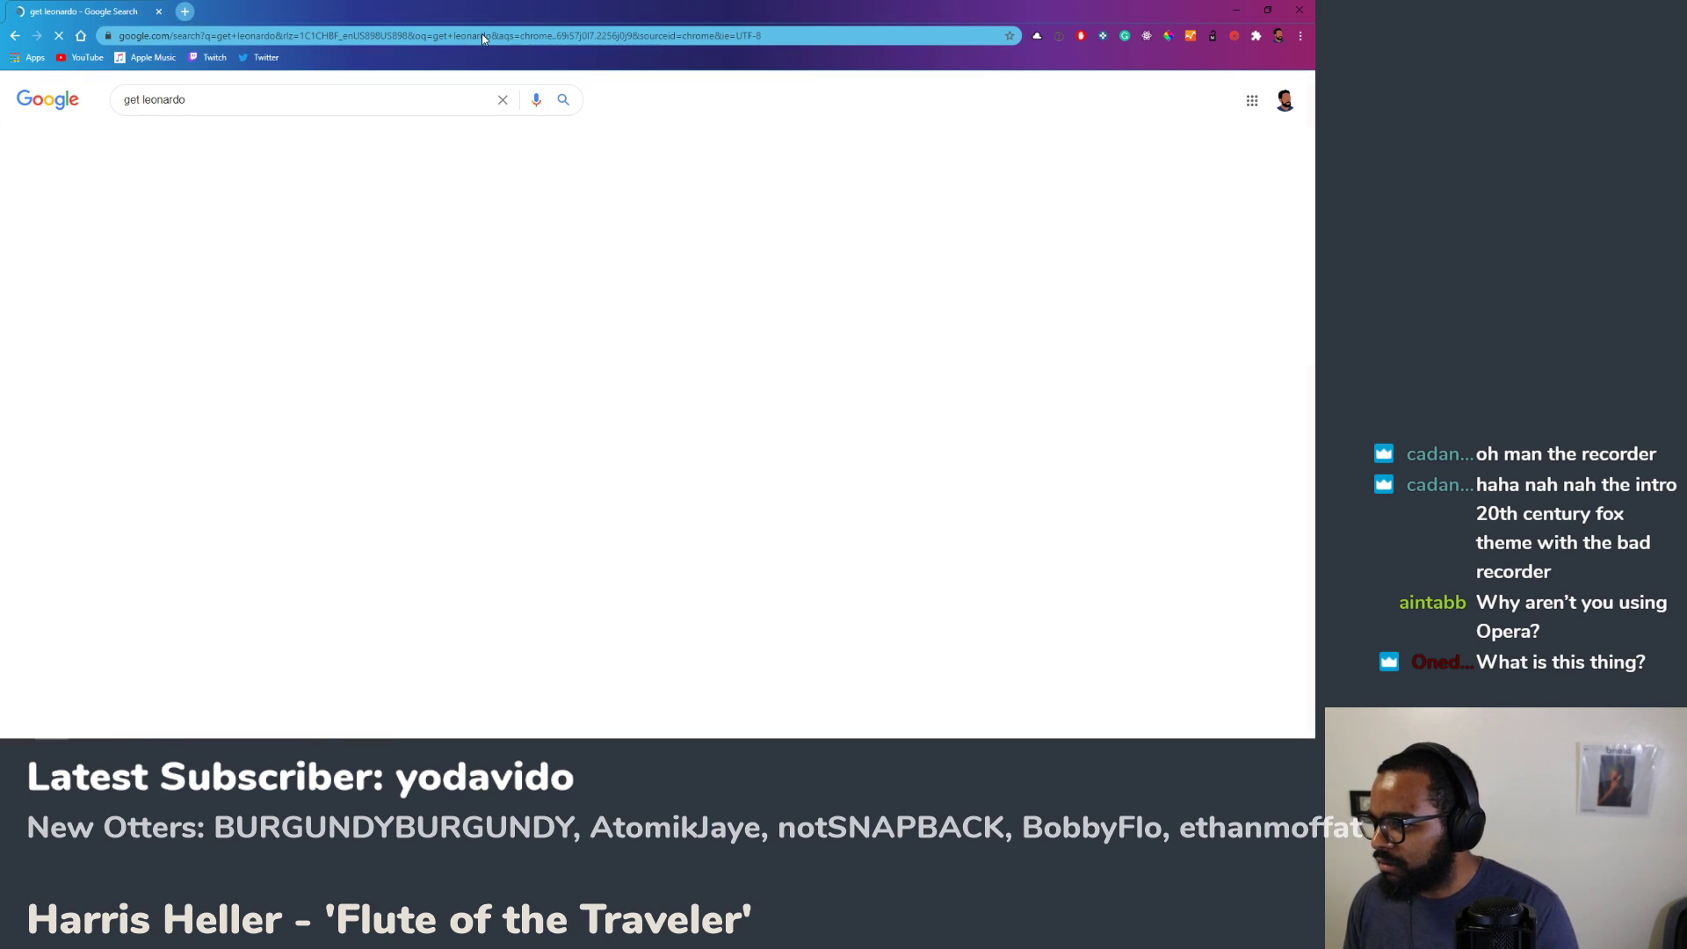
{"action": "left_click", "coordinate": [257, 217]}
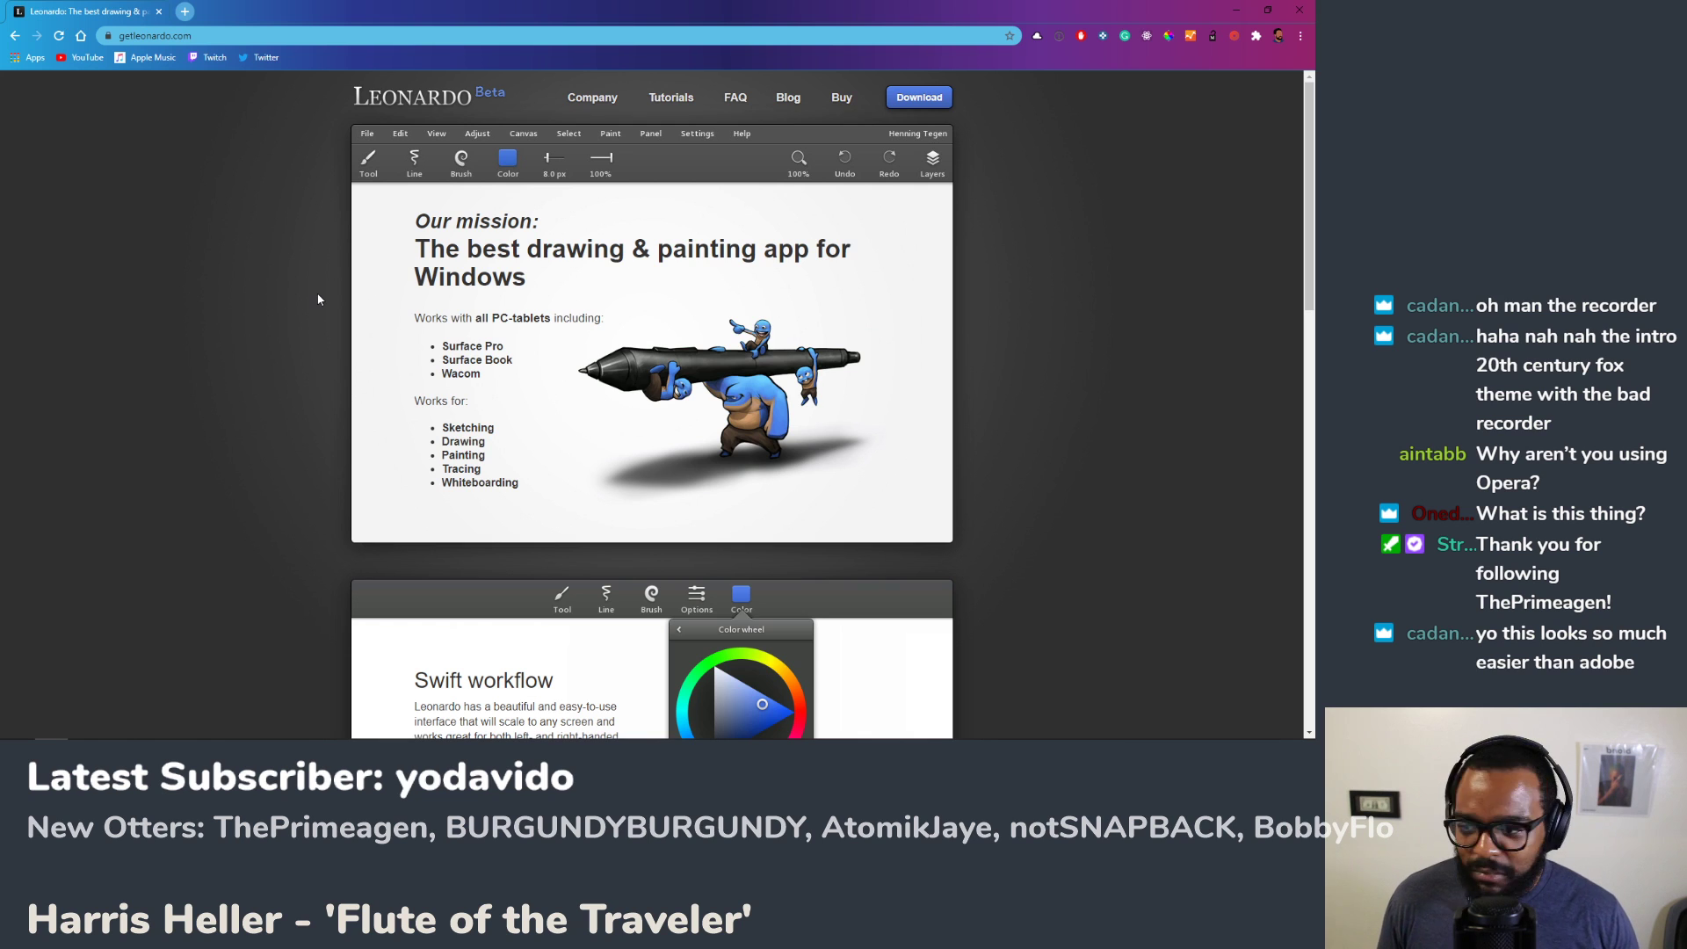
{"action": "key", "text": "alt+Tab"}
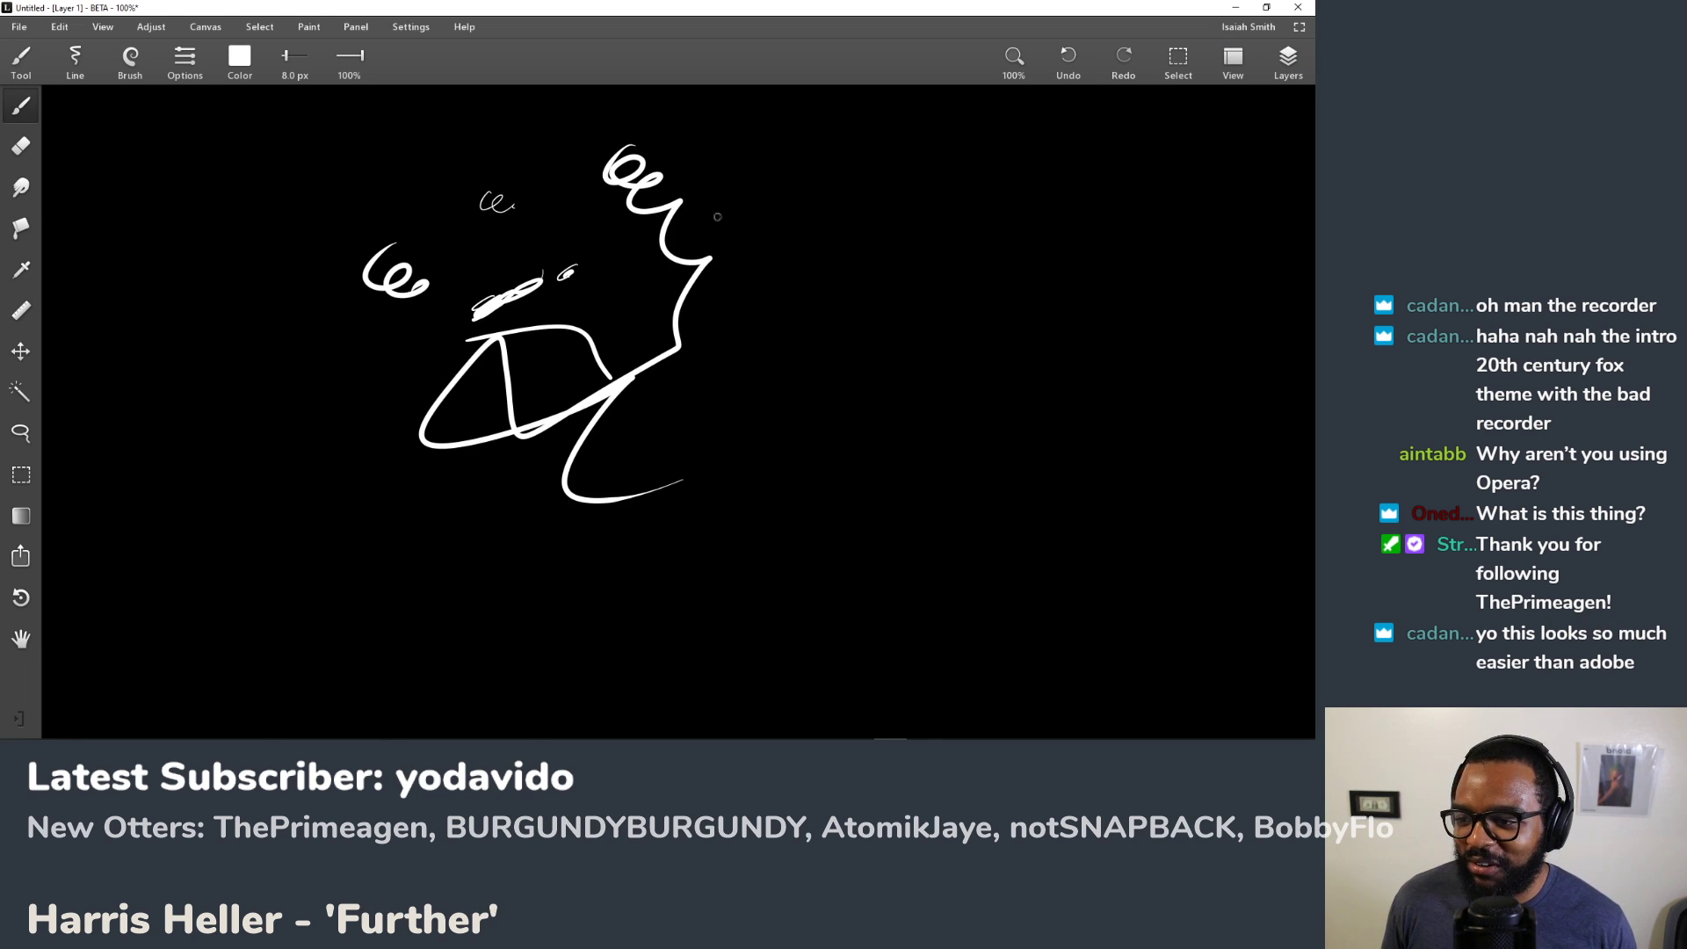
Step: Pan around the canvas while drawing a 6-shaped stroke, a loop and a thin stroke
{"action": "left_click_drag", "start_coordinate": [477, 302], "coordinate": [769, 326]}
{"action": "mouse_move", "coordinate": [506, 258]}
{"action": "left_mouse_down"}
{"action": "mouse_move", "coordinate": [481, 348]}
{"action": "mouse_move", "coordinate": [495, 312]}
{"action": "left_mouse_up"}
{"action": "left_click_drag", "start_coordinate": [377, 351], "coordinate": [727, 358]}
{"action": "left_click_drag", "start_coordinate": [298, 299], "coordinate": [657, 329]}
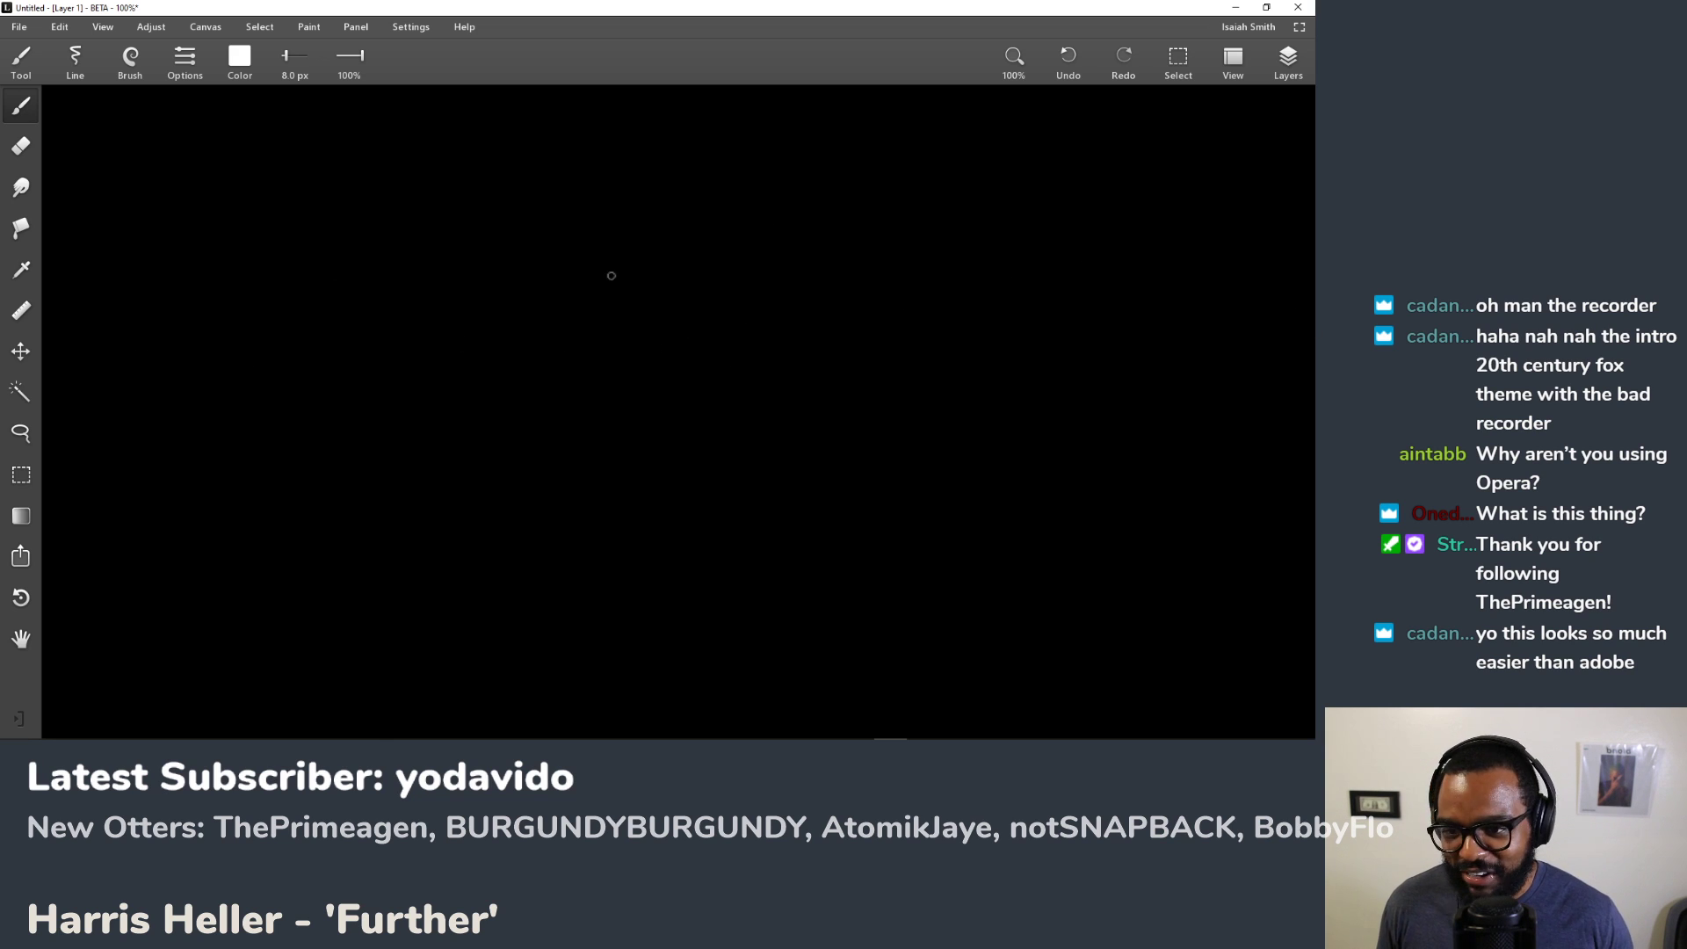
{"action": "left_click_drag", "start_coordinate": [590, 279], "coordinate": [608, 343]}
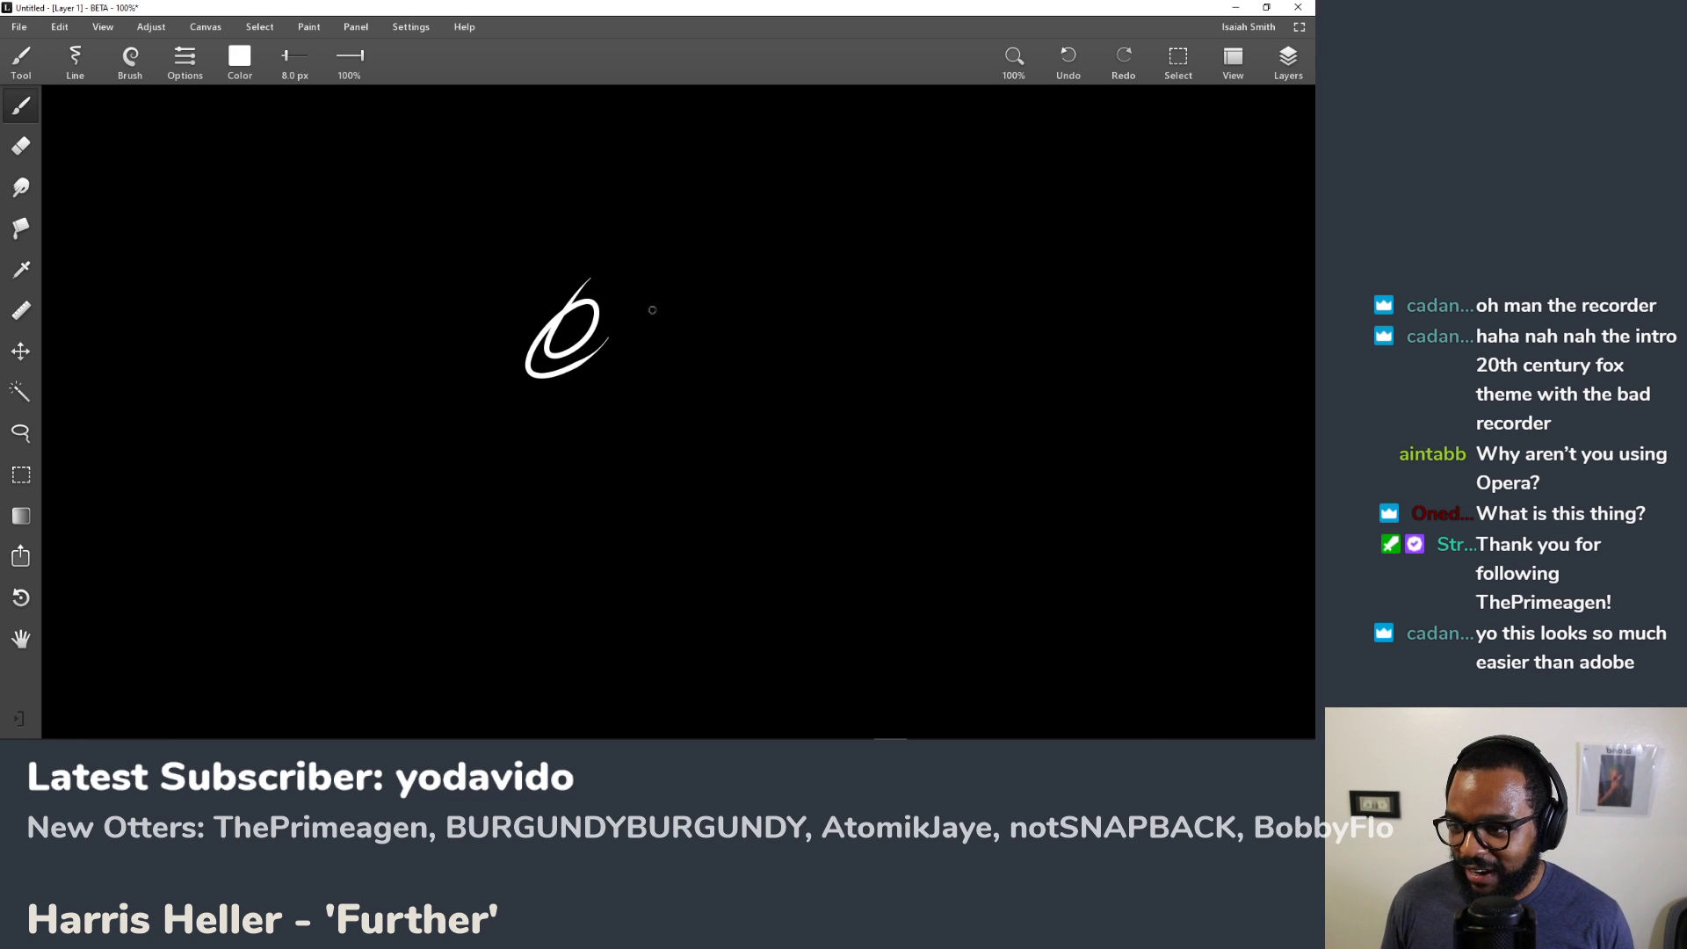
{"action": "mouse_move", "coordinate": [867, 294]}
{"action": "left_mouse_down"}
{"action": "mouse_move", "coordinate": [964, 358]}
{"action": "mouse_move", "coordinate": [958, 329]}
{"action": "mouse_move", "coordinate": [712, 317]}
{"action": "mouse_move", "coordinate": [742, 331]}
{"action": "left_mouse_up"}
{"action": "left_click_drag", "start_coordinate": [930, 320], "coordinate": [701, 317]}
{"action": "left_click_drag", "start_coordinate": [961, 343], "coordinate": [563, 400]}
{"action": "left_click_drag", "start_coordinate": [843, 370], "coordinate": [684, 447]}
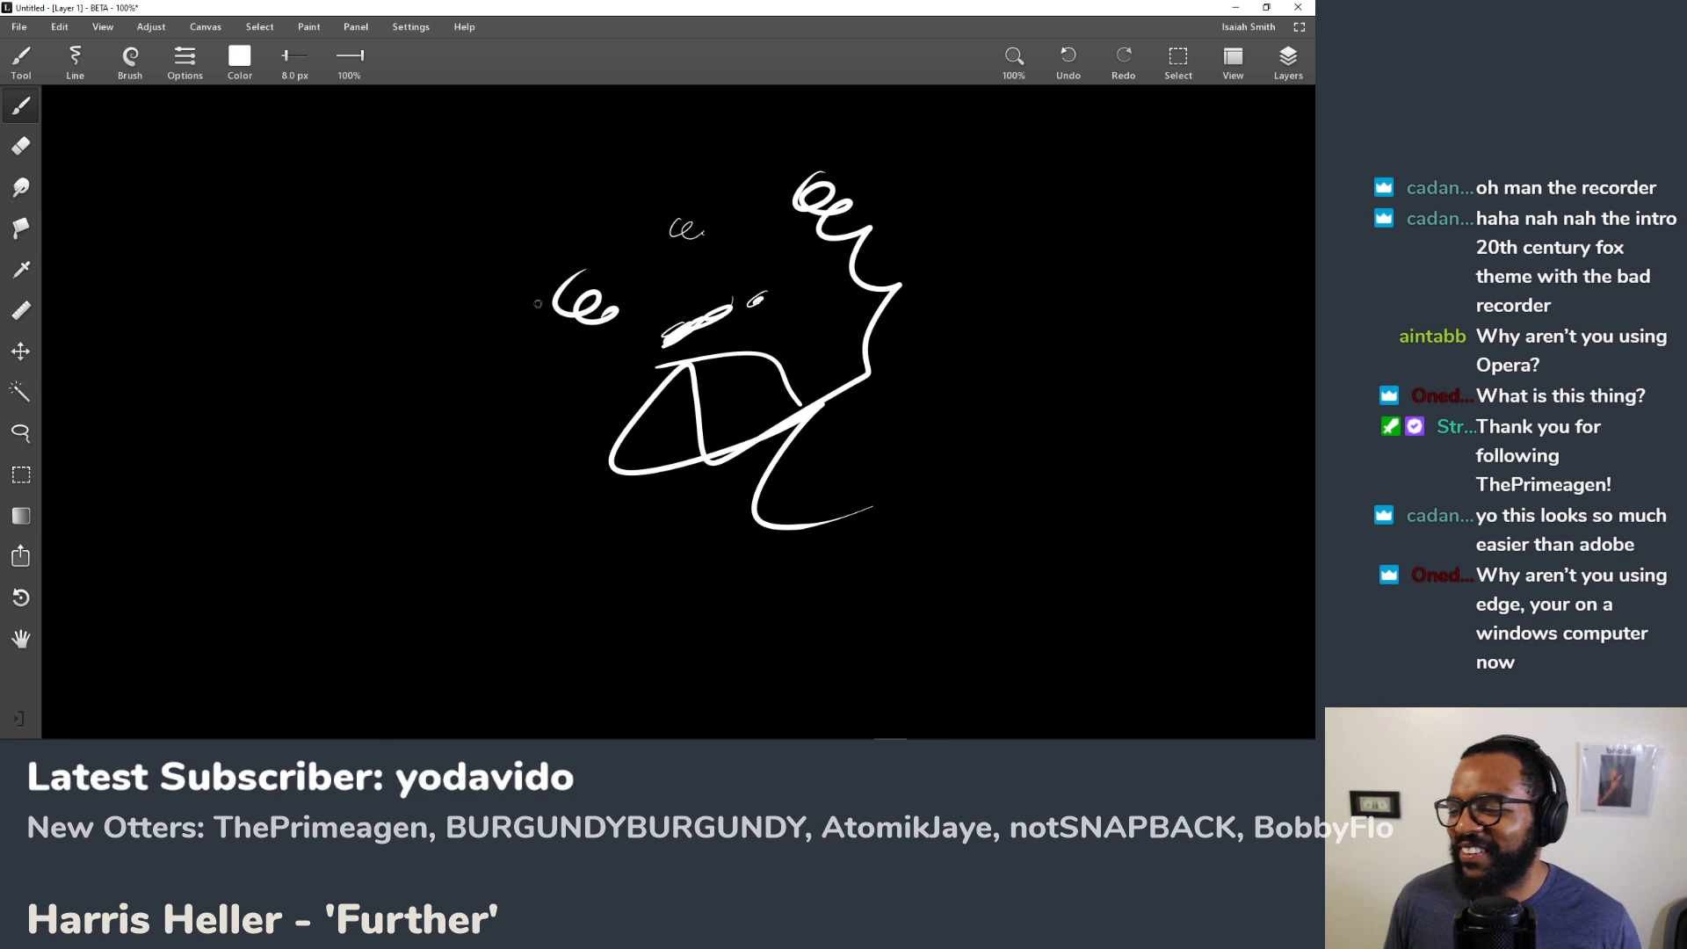
{"action": "left_click_drag", "start_coordinate": [468, 206], "coordinate": [449, 297]}
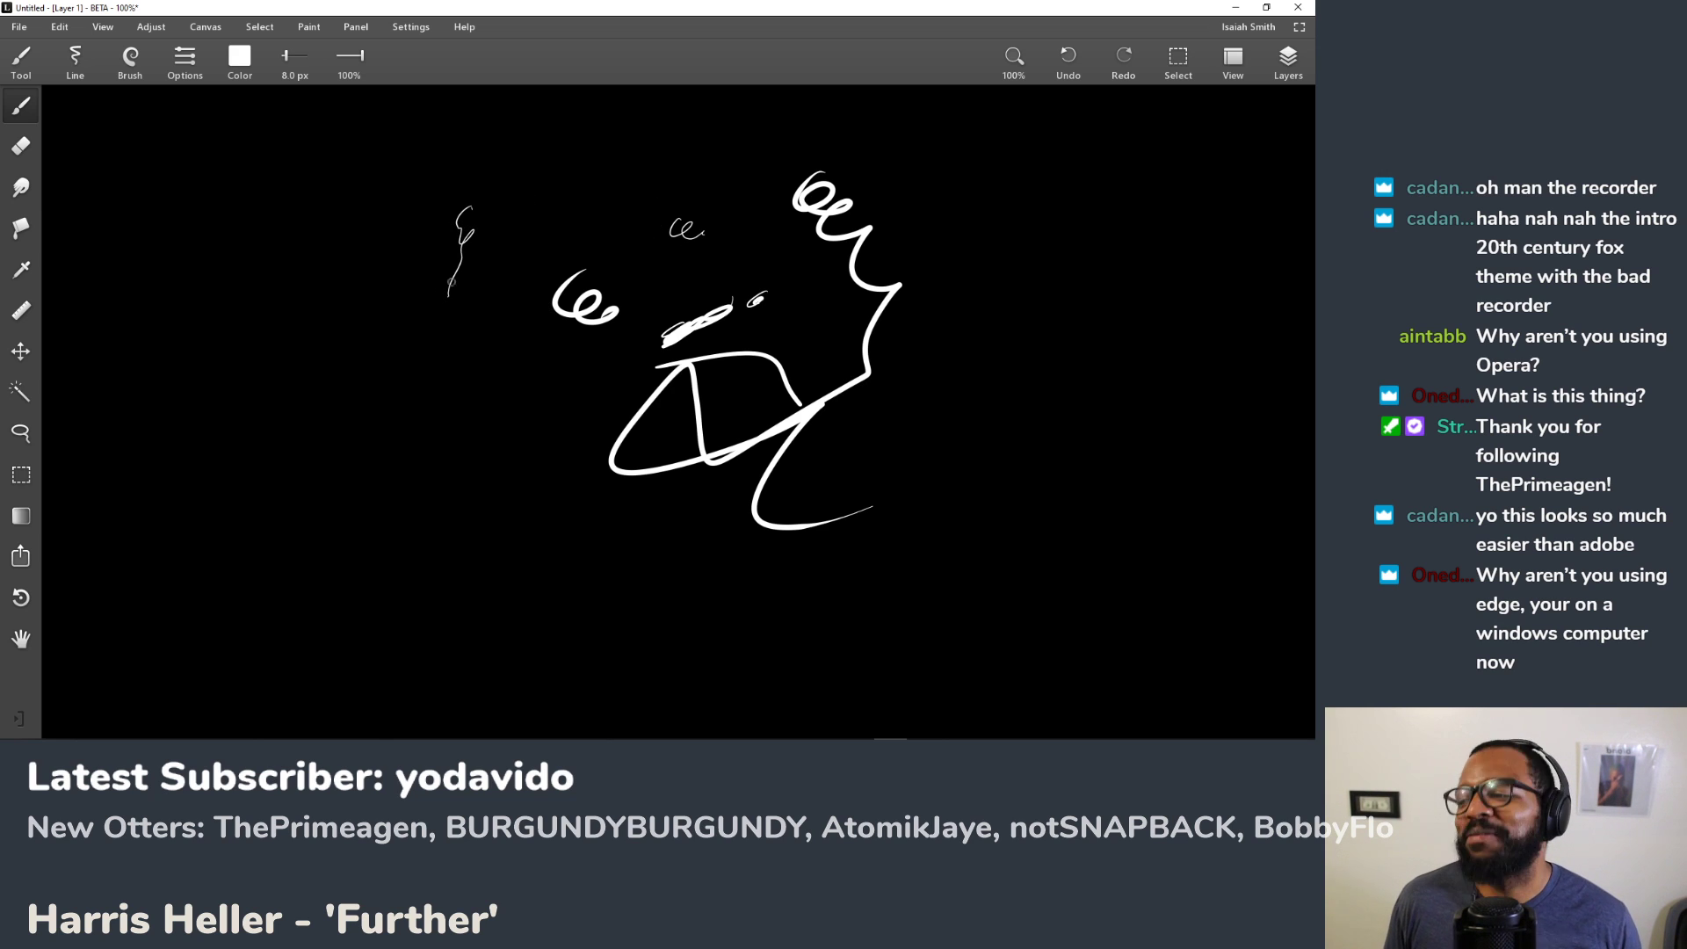
Step: Handwrite 'Edge' at the canvas top-left, then undo the stroke scribbled over it
{"action": "mouse_move", "coordinate": [71, 110]}
{"action": "left_mouse_down"}
{"action": "mouse_move", "coordinate": [71, 143]}
{"action": "mouse_move", "coordinate": [93, 144]}
{"action": "left_mouse_up"}
{"action": "mouse_move", "coordinate": [69, 123]}
{"action": "left_mouse_down"}
{"action": "mouse_move", "coordinate": [88, 122]}
{"action": "mouse_move", "coordinate": [86, 100]}
{"action": "mouse_move", "coordinate": [103, 130]}
{"action": "mouse_move", "coordinate": [109, 99]}
{"action": "mouse_move", "coordinate": [141, 151]}
{"action": "mouse_move", "coordinate": [188, 132]}
{"action": "left_mouse_up"}
{"action": "left_click_drag", "start_coordinate": [78, 113], "coordinate": [143, 111]}
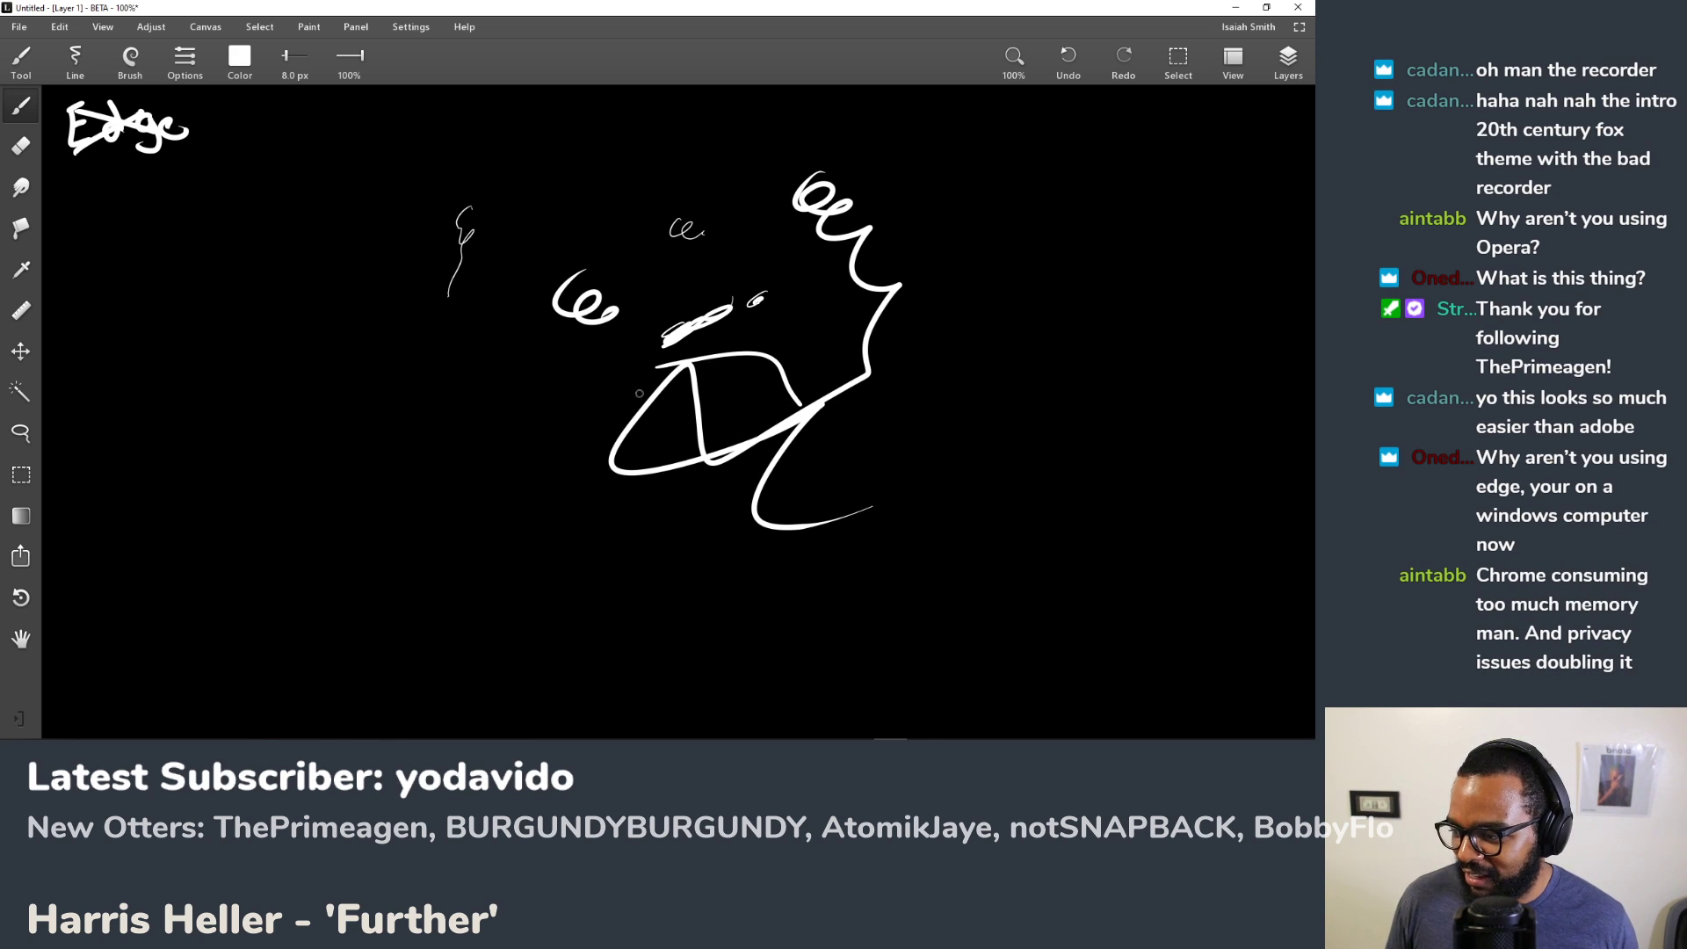
{"action": "key", "text": "ctrl+z"}
{"action": "key", "text": "ctrl+z"}
{"action": "key", "text": "ctrl+z"}
{"action": "key", "text": "ctrl+z"}
{"action": "key", "text": "ctrl+z"}
{"action": "key", "text": "ctrl+z"}
{"action": "key", "text": "ctrl+z"}
{"action": "key", "text": "ctrl+z"}
{"action": "key", "text": "ctrl+z"}
{"action": "key", "text": "ctrl+z"}
{"action": "key", "text": "ctrl+z"}
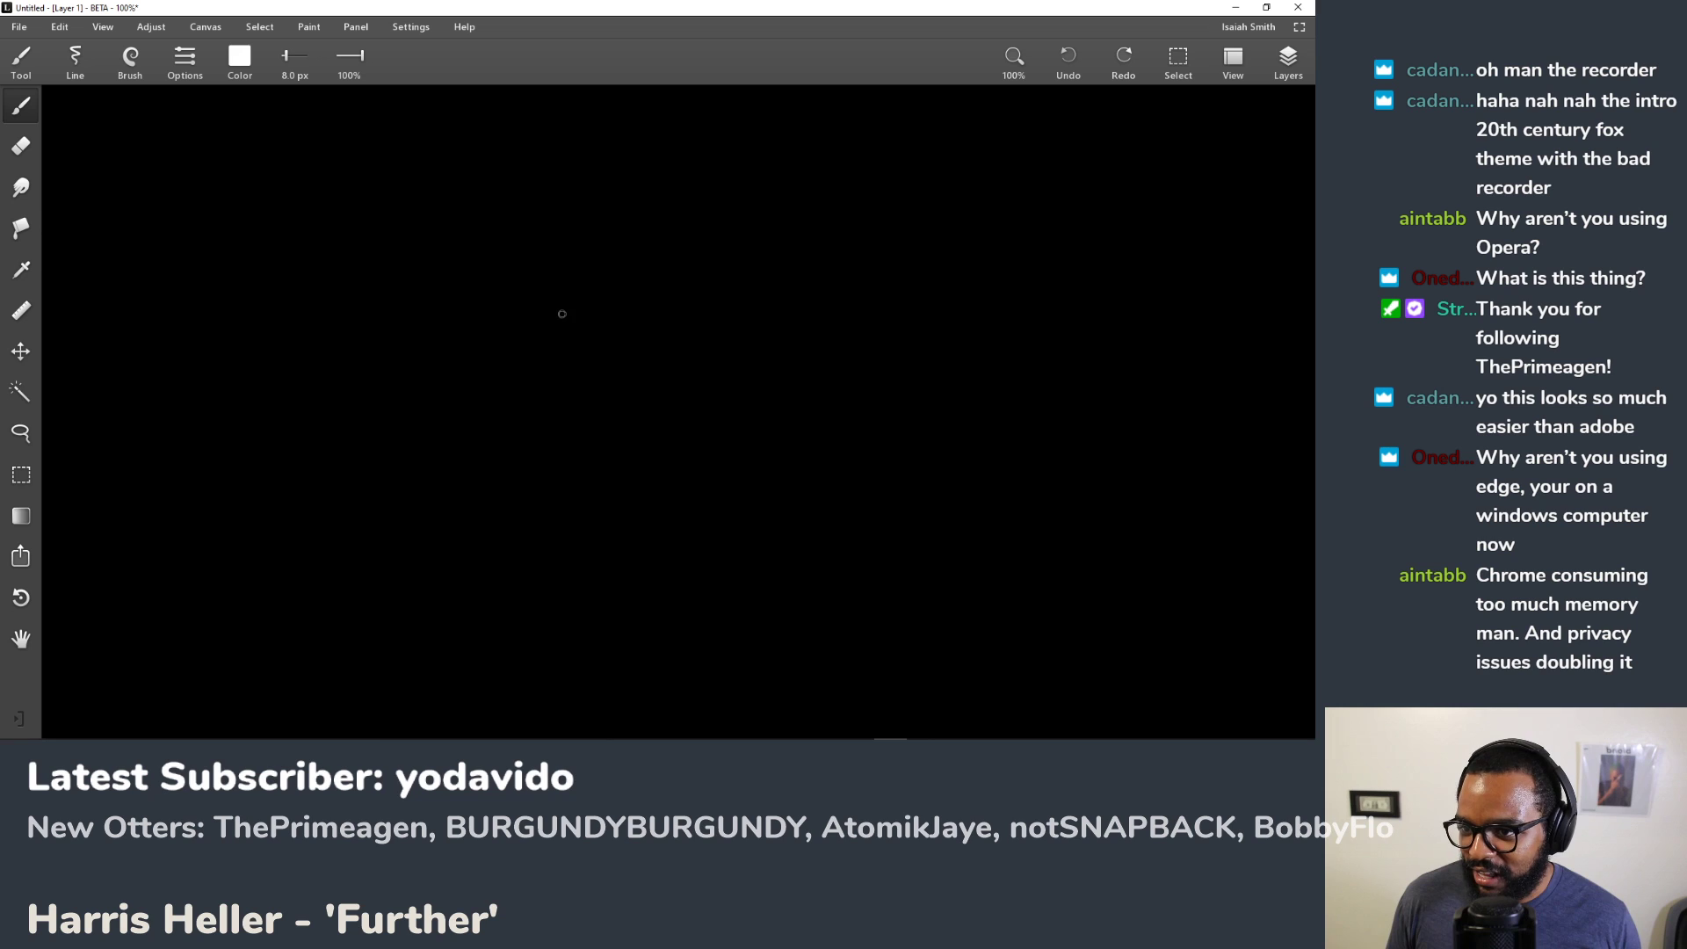
{"action": "left_click", "coordinate": [1015, 63]}
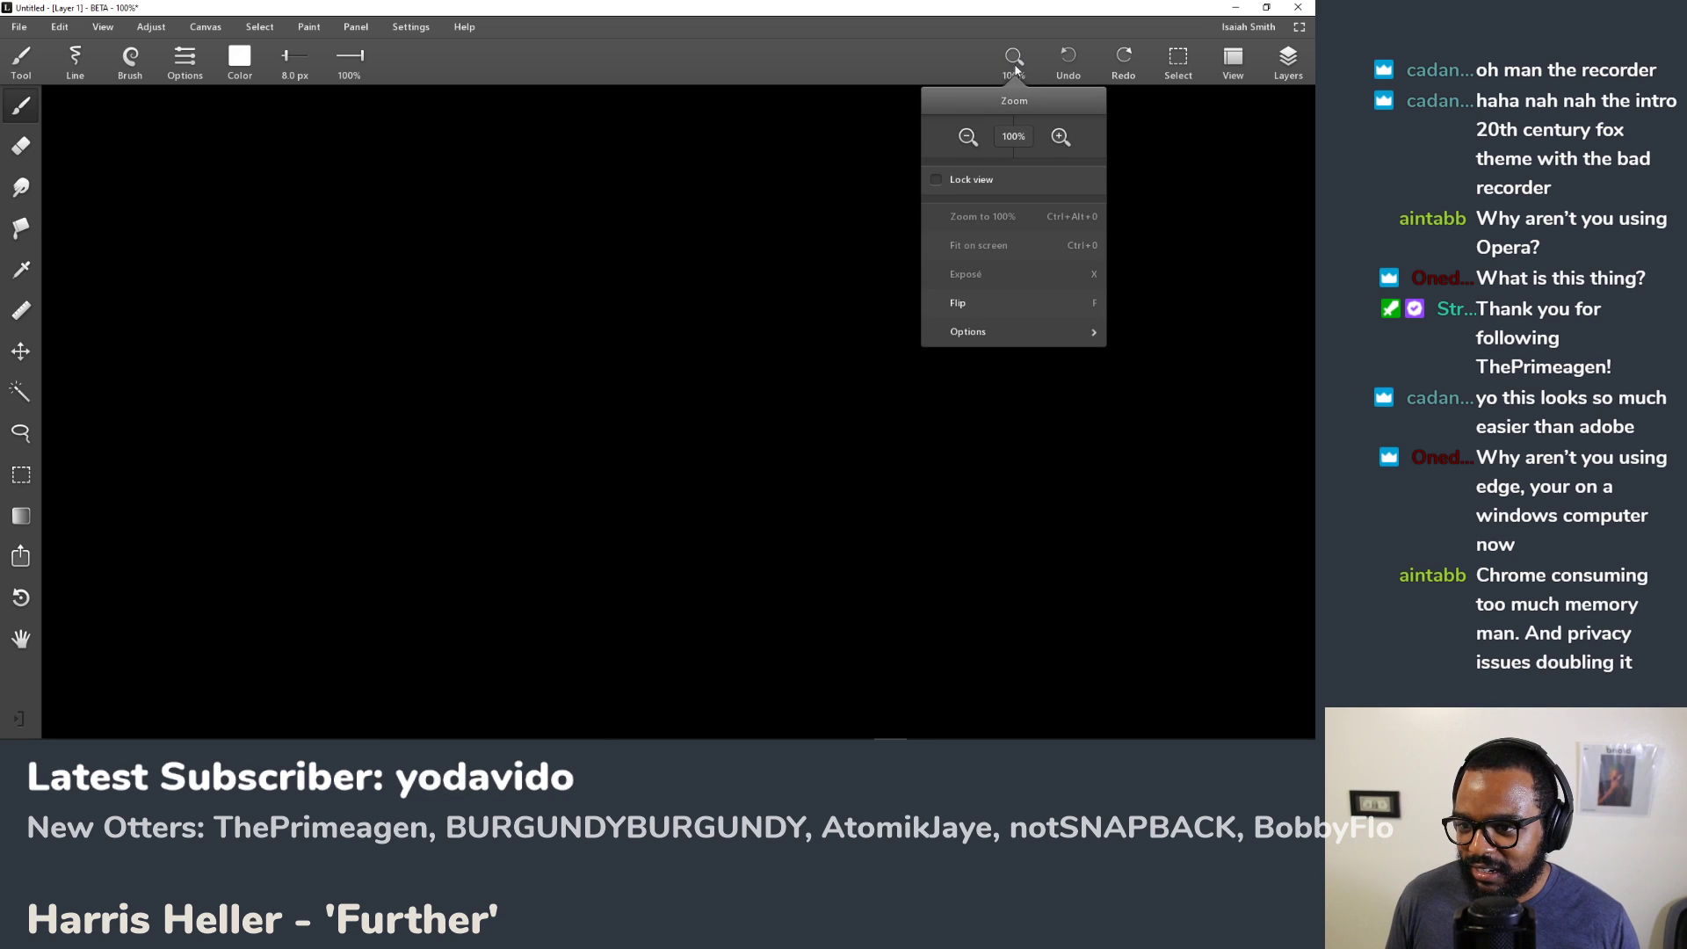
{"action": "left_click", "coordinate": [968, 137]}
{"action": "left_click", "coordinate": [1059, 138]}
{"action": "left_click", "coordinate": [737, 236]}
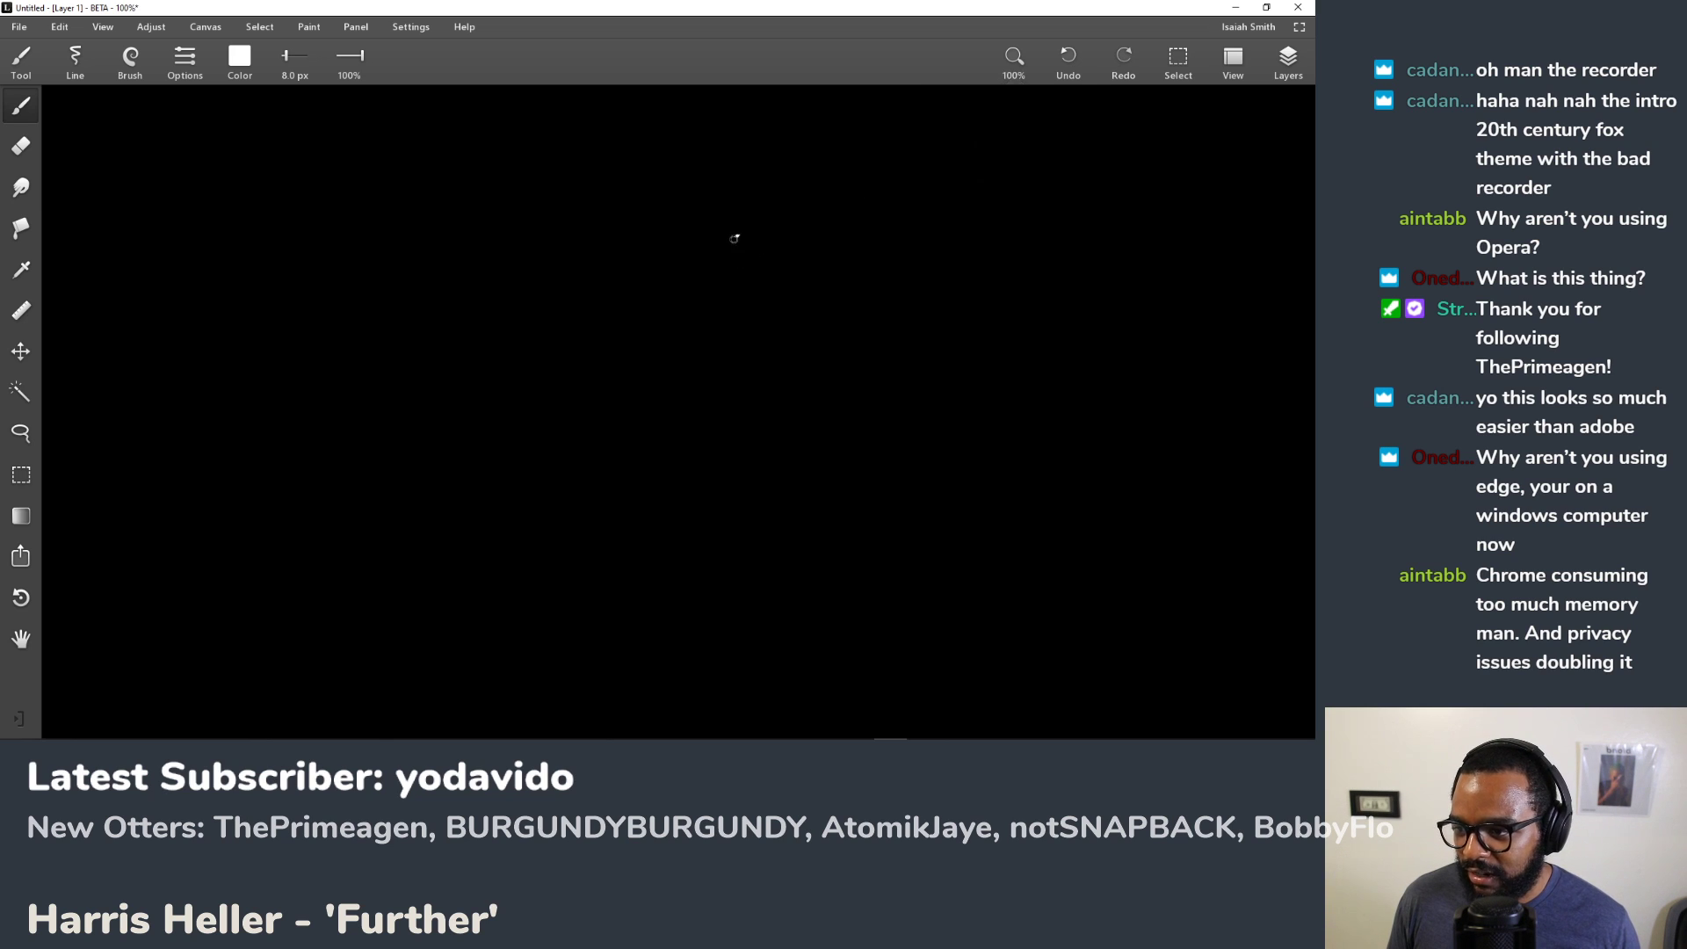
{"action": "key", "text": "ctrl+z"}
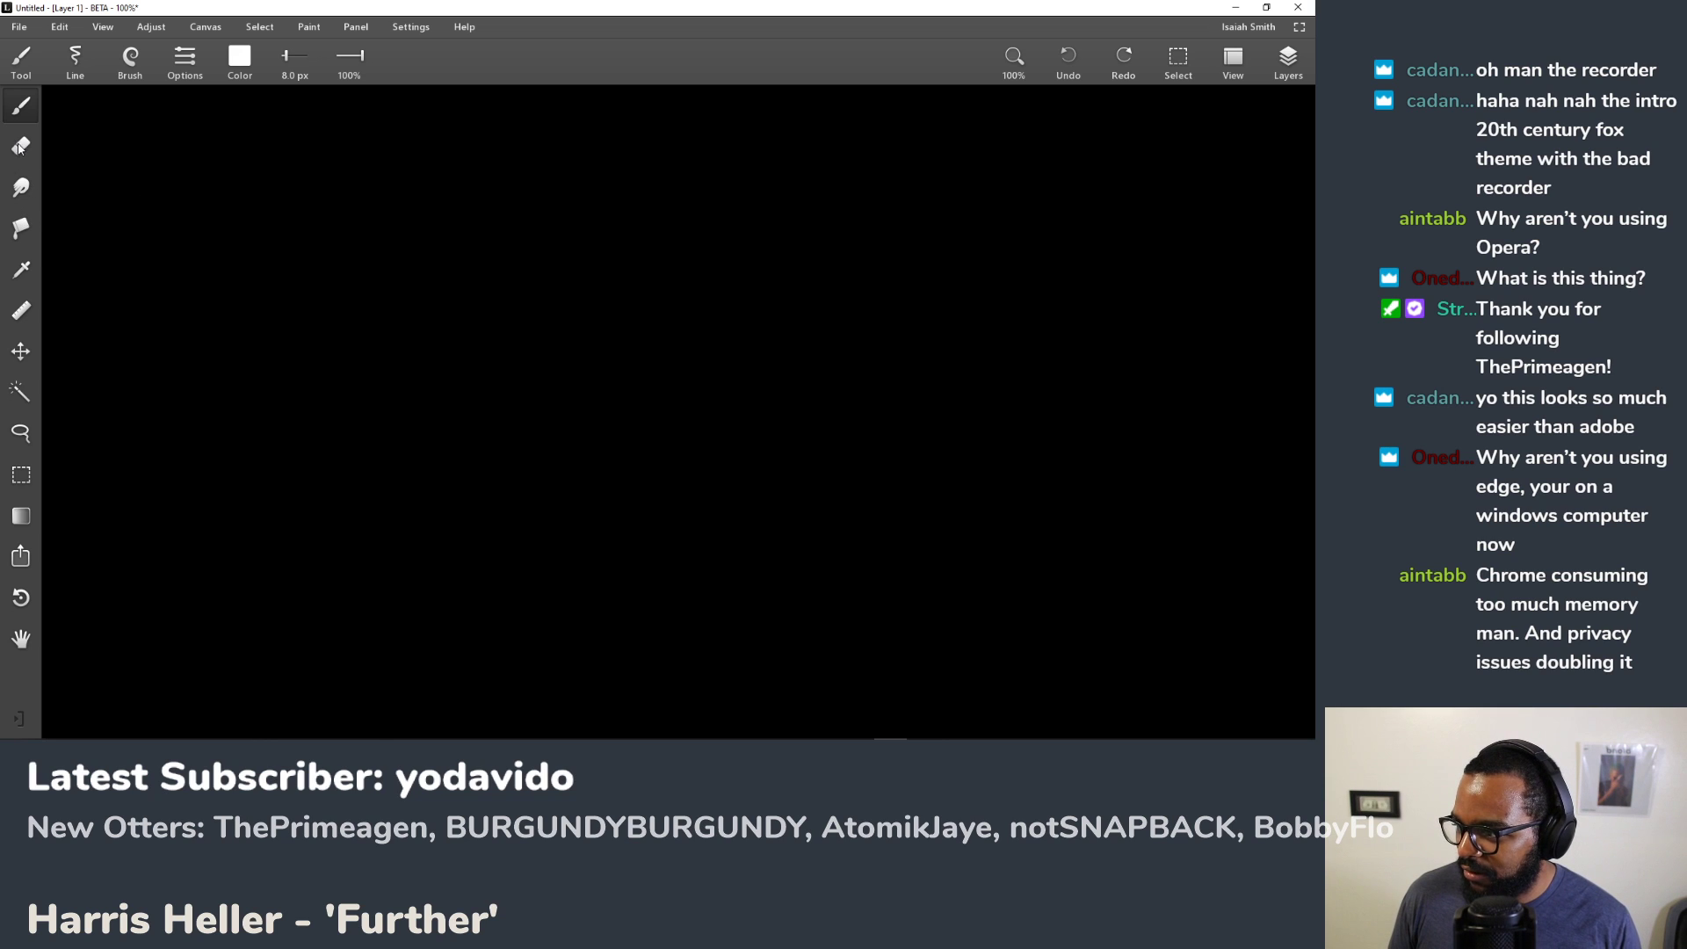
{"action": "mouse_move", "coordinate": [308, 210]}
{"action": "left_mouse_down"}
{"action": "mouse_move", "coordinate": [306, 252]}
{"action": "mouse_move", "coordinate": [335, 269]}
{"action": "mouse_move", "coordinate": [321, 223]}
{"action": "mouse_move", "coordinate": [323, 314]}
{"action": "left_mouse_up"}
{"action": "key", "text": "e"}
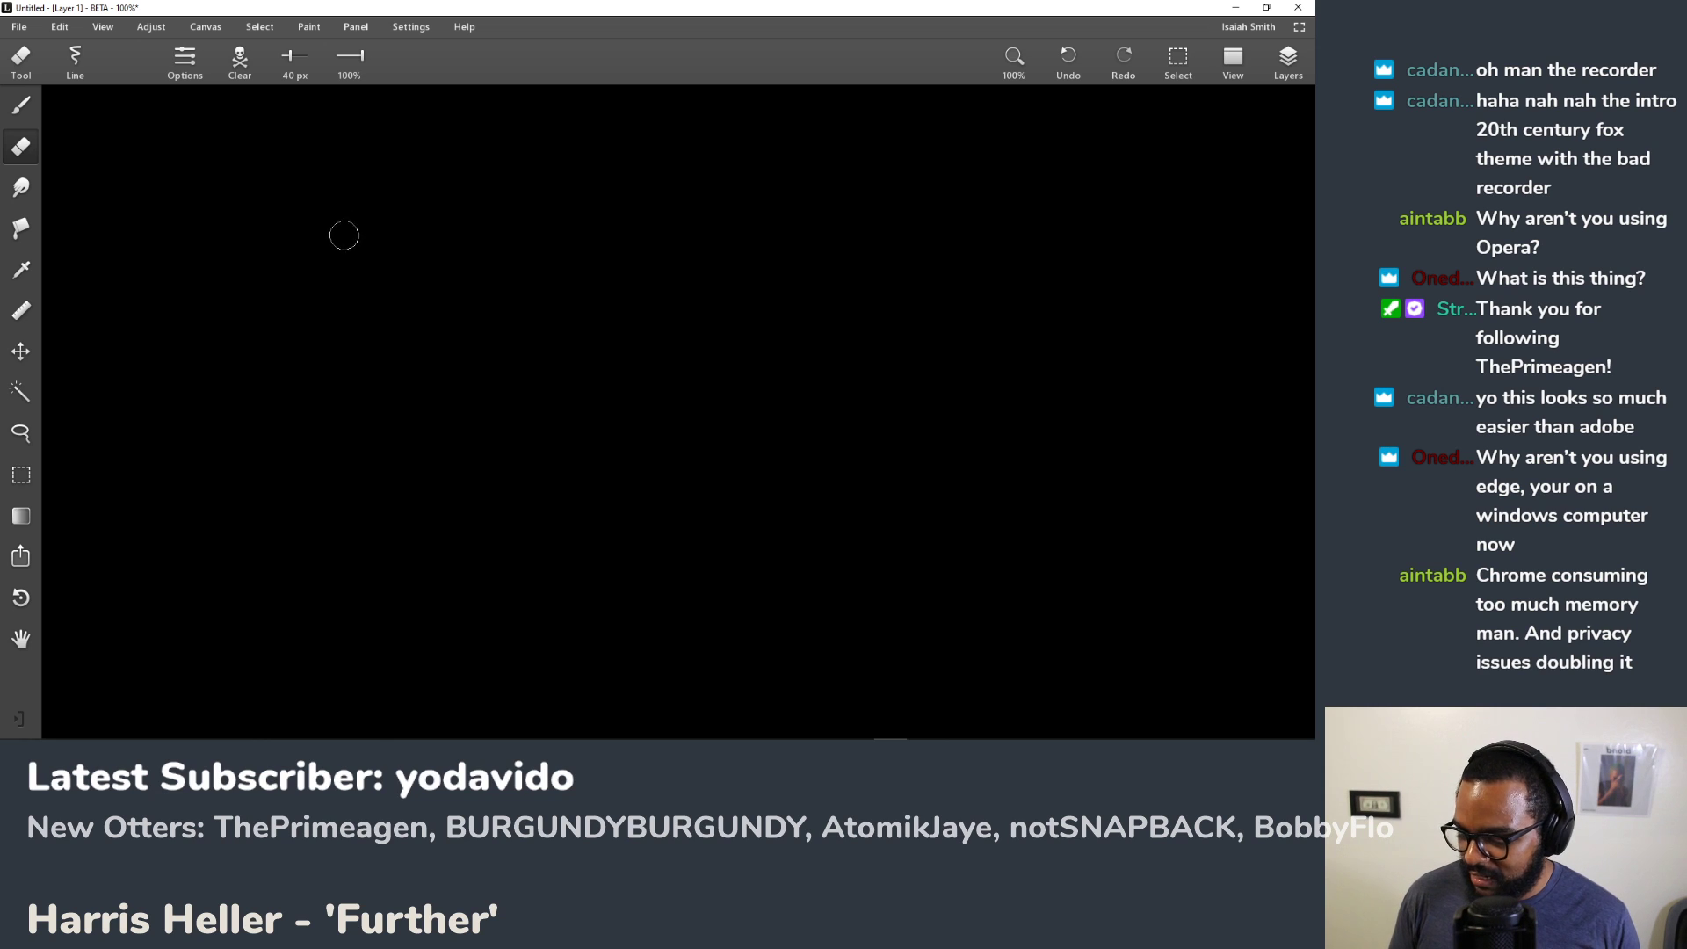
{"action": "key", "text": "ctrl+t"}
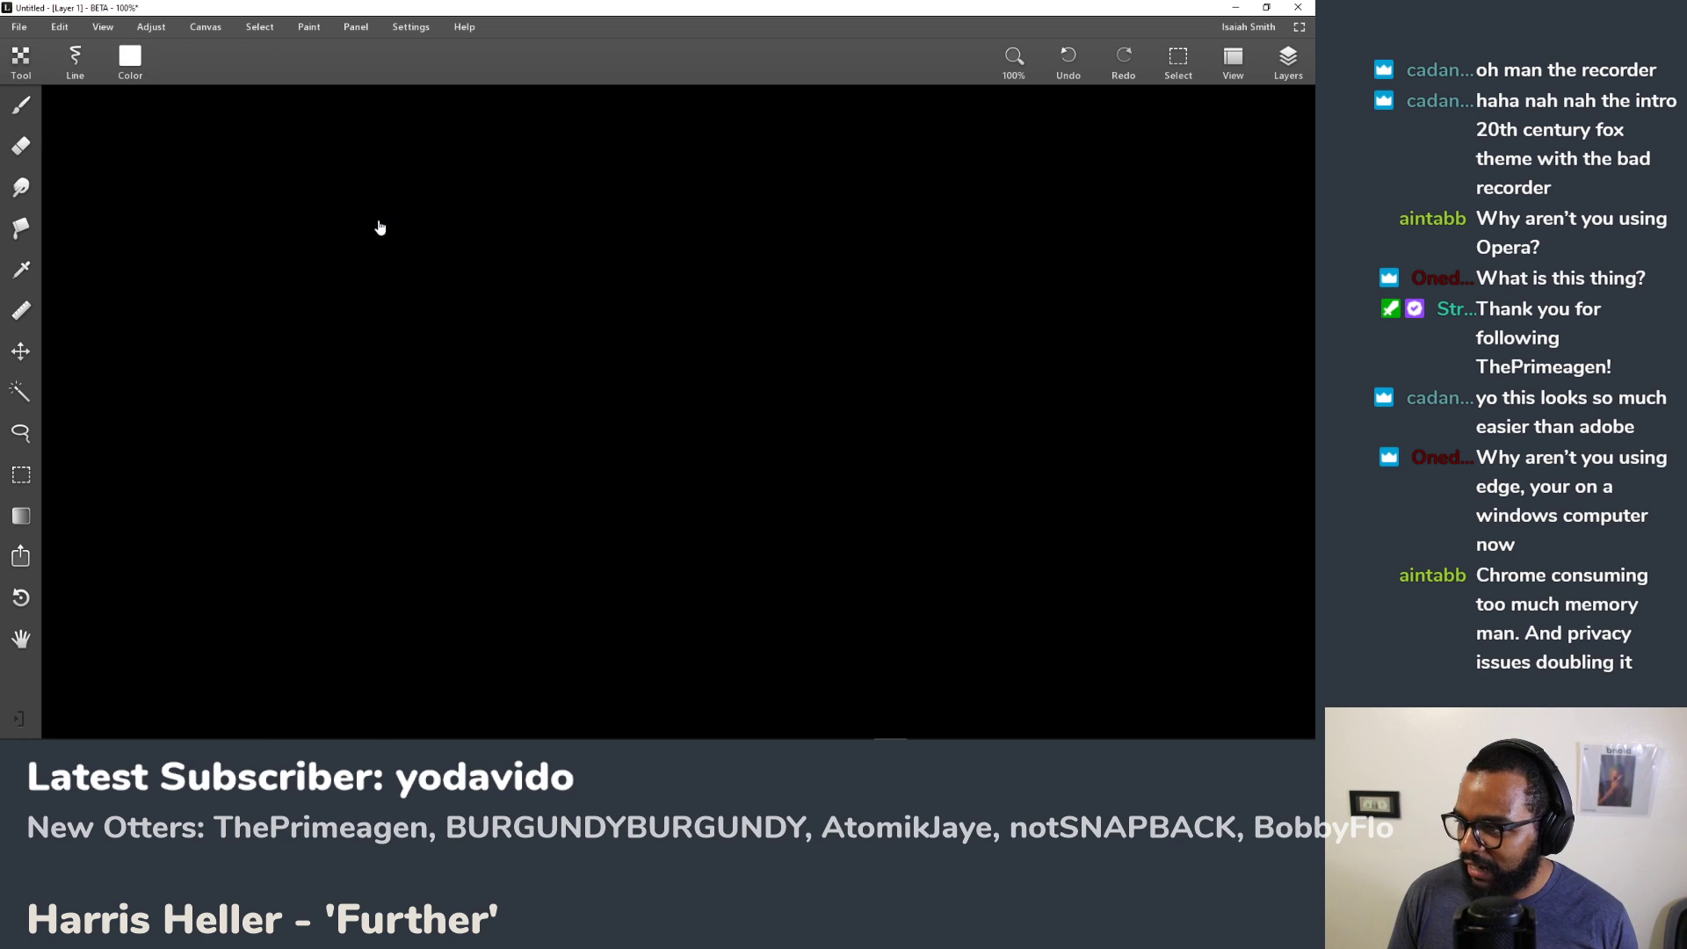
{"action": "left_click", "coordinate": [26, 109]}
{"action": "left_click_drag", "start_coordinate": [349, 183], "coordinate": [366, 214]}
{"action": "key", "text": "e"}
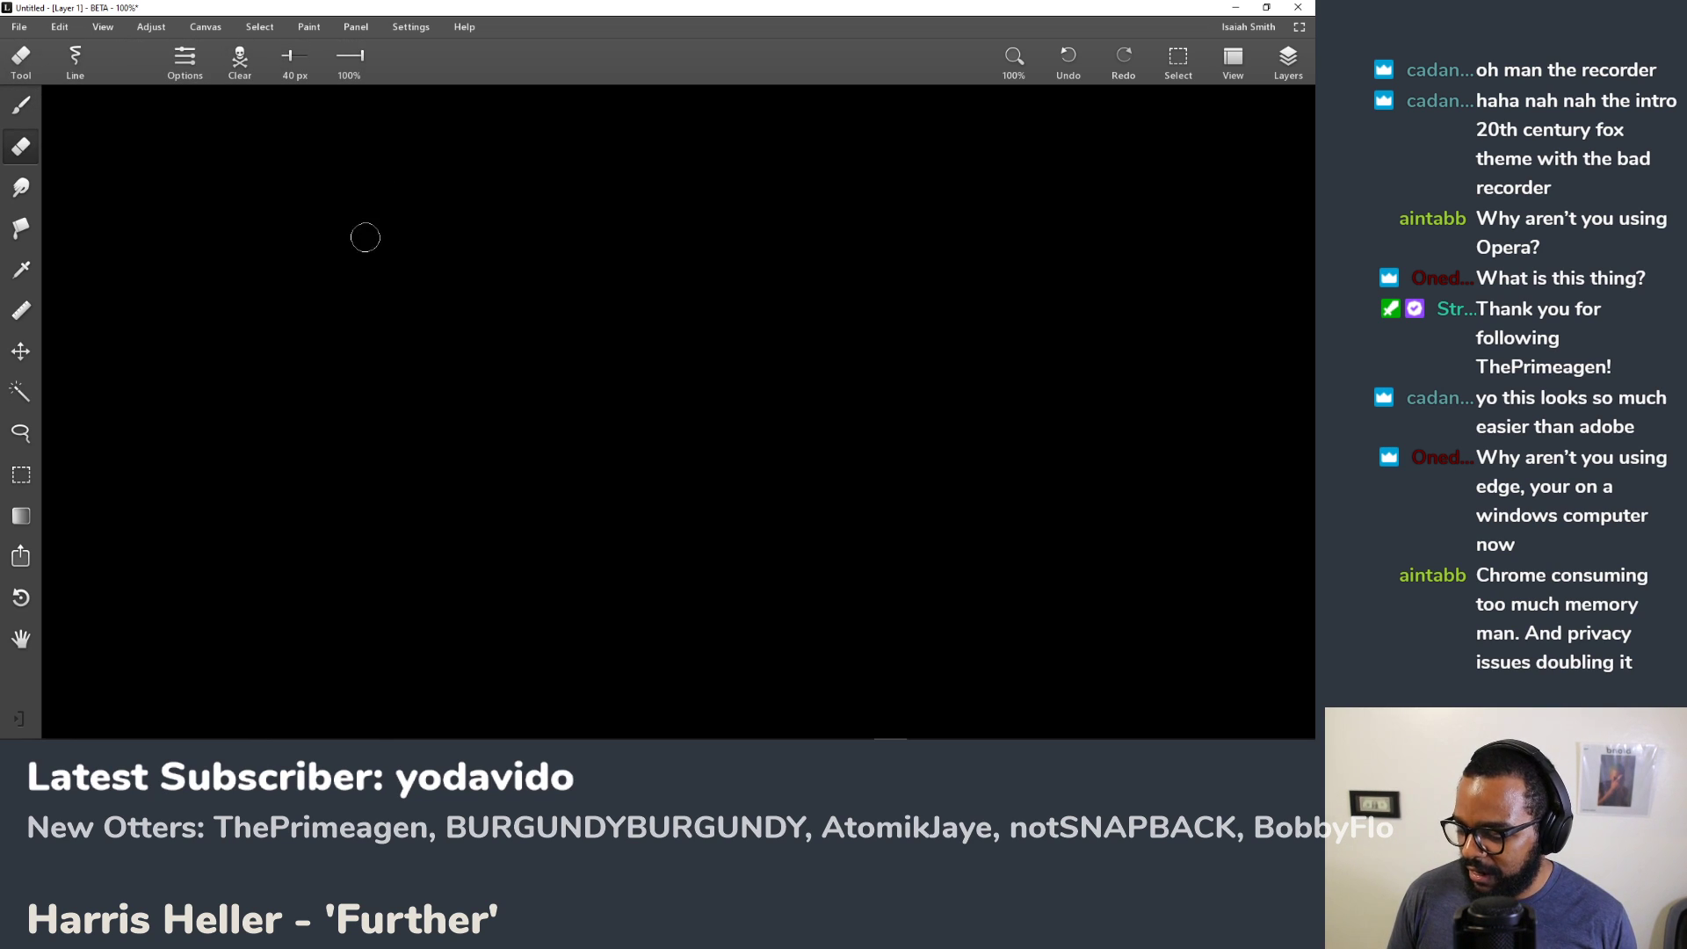
{"action": "mouse_move", "coordinate": [401, 220]}
{"action": "left_mouse_down"}
{"action": "mouse_move", "coordinate": [366, 268]}
{"action": "mouse_move", "coordinate": [387, 260]}
{"action": "left_mouse_up"}
{"action": "key", "text": "b"}
{"action": "mouse_move", "coordinate": [493, 271]}
{"action": "left_mouse_down"}
{"action": "mouse_move", "coordinate": [403, 313]}
{"action": "mouse_move", "coordinate": [510, 293]}
{"action": "left_mouse_up"}
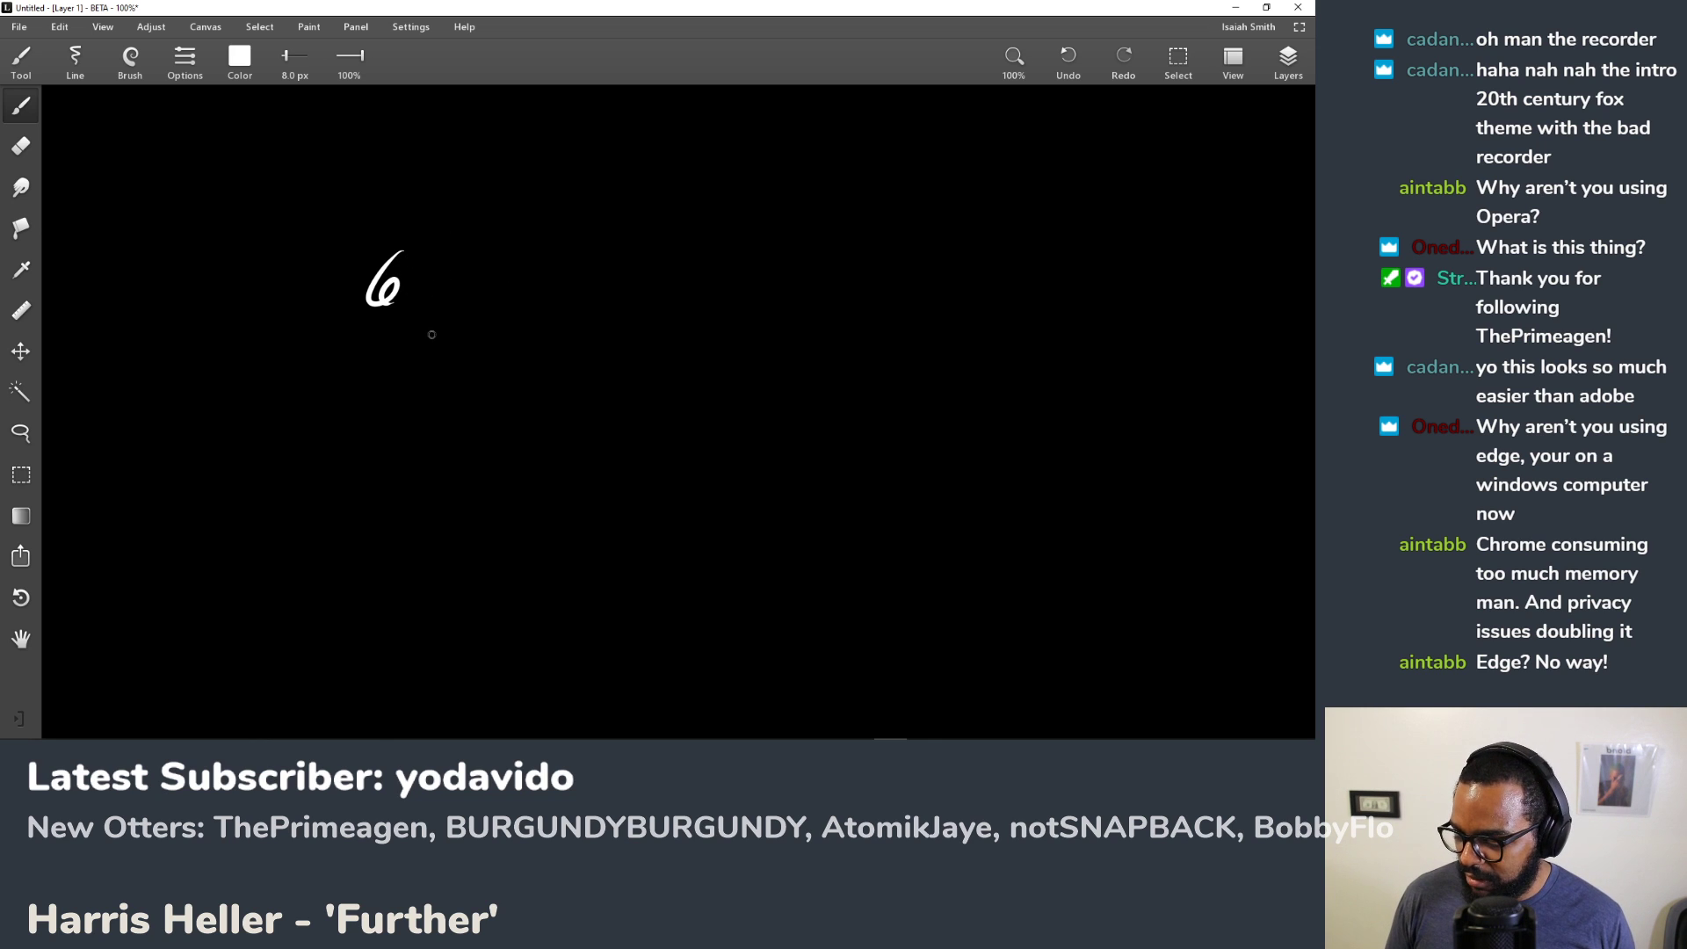
{"action": "key", "text": "ctrl+z"}
{"action": "key", "text": "ctrl+z"}
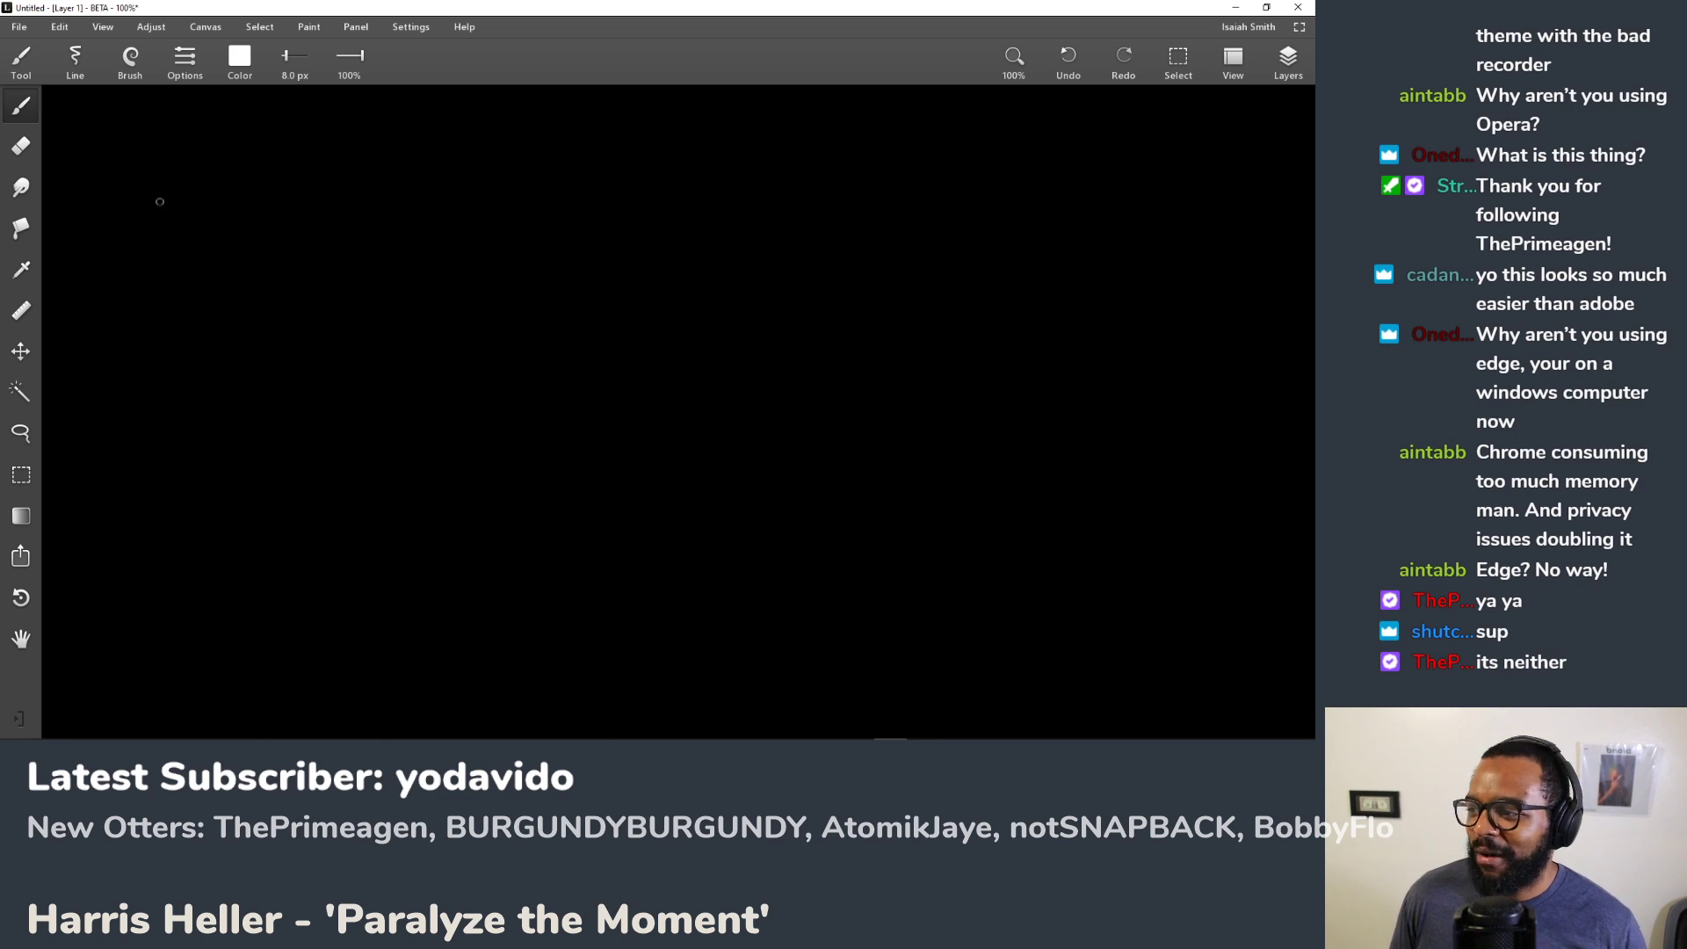
{"action": "mouse_move", "coordinate": [183, 143]}
{"action": "left_mouse_down"}
{"action": "mouse_move", "coordinate": [205, 195]}
{"action": "mouse_move", "coordinate": [265, 195]}
{"action": "left_mouse_up"}
{"action": "left_click_drag", "start_coordinate": [279, 139], "coordinate": [288, 196]}
{"action": "left_click_drag", "start_coordinate": [296, 141], "coordinate": [303, 191]}
{"action": "left_click_drag", "start_coordinate": [327, 169], "coordinate": [359, 211]}
{"action": "mouse_move", "coordinate": [412, 167]}
{"action": "left_mouse_down"}
{"action": "mouse_move", "coordinate": [426, 183]}
{"action": "mouse_move", "coordinate": [464, 167]}
{"action": "left_mouse_up"}
{"action": "mouse_move", "coordinate": [475, 172]}
{"action": "left_mouse_down"}
{"action": "mouse_move", "coordinate": [464, 189]}
{"action": "mouse_move", "coordinate": [475, 173]}
{"action": "left_mouse_up"}
{"action": "mouse_move", "coordinate": [492, 189]}
{"action": "left_mouse_down"}
{"action": "mouse_move", "coordinate": [541, 188]}
{"action": "mouse_move", "coordinate": [545, 170]}
{"action": "mouse_move", "coordinate": [587, 191]}
{"action": "left_mouse_up"}
{"action": "key", "text": "ctrl+z"}
{"action": "key", "text": "ctrl+z"}
{"action": "left_click_drag", "start_coordinate": [529, 143], "coordinate": [523, 195]}
{"action": "mouse_move", "coordinate": [573, 171]}
{"action": "left_mouse_down"}
{"action": "mouse_move", "coordinate": [556, 189]}
{"action": "mouse_move", "coordinate": [573, 141]}
{"action": "left_mouse_up"}
{"action": "left_click_drag", "start_coordinate": [607, 132], "coordinate": [605, 162]}
{"action": "left_click", "coordinate": [599, 171]}
{"action": "left_click", "coordinate": [603, 190]}
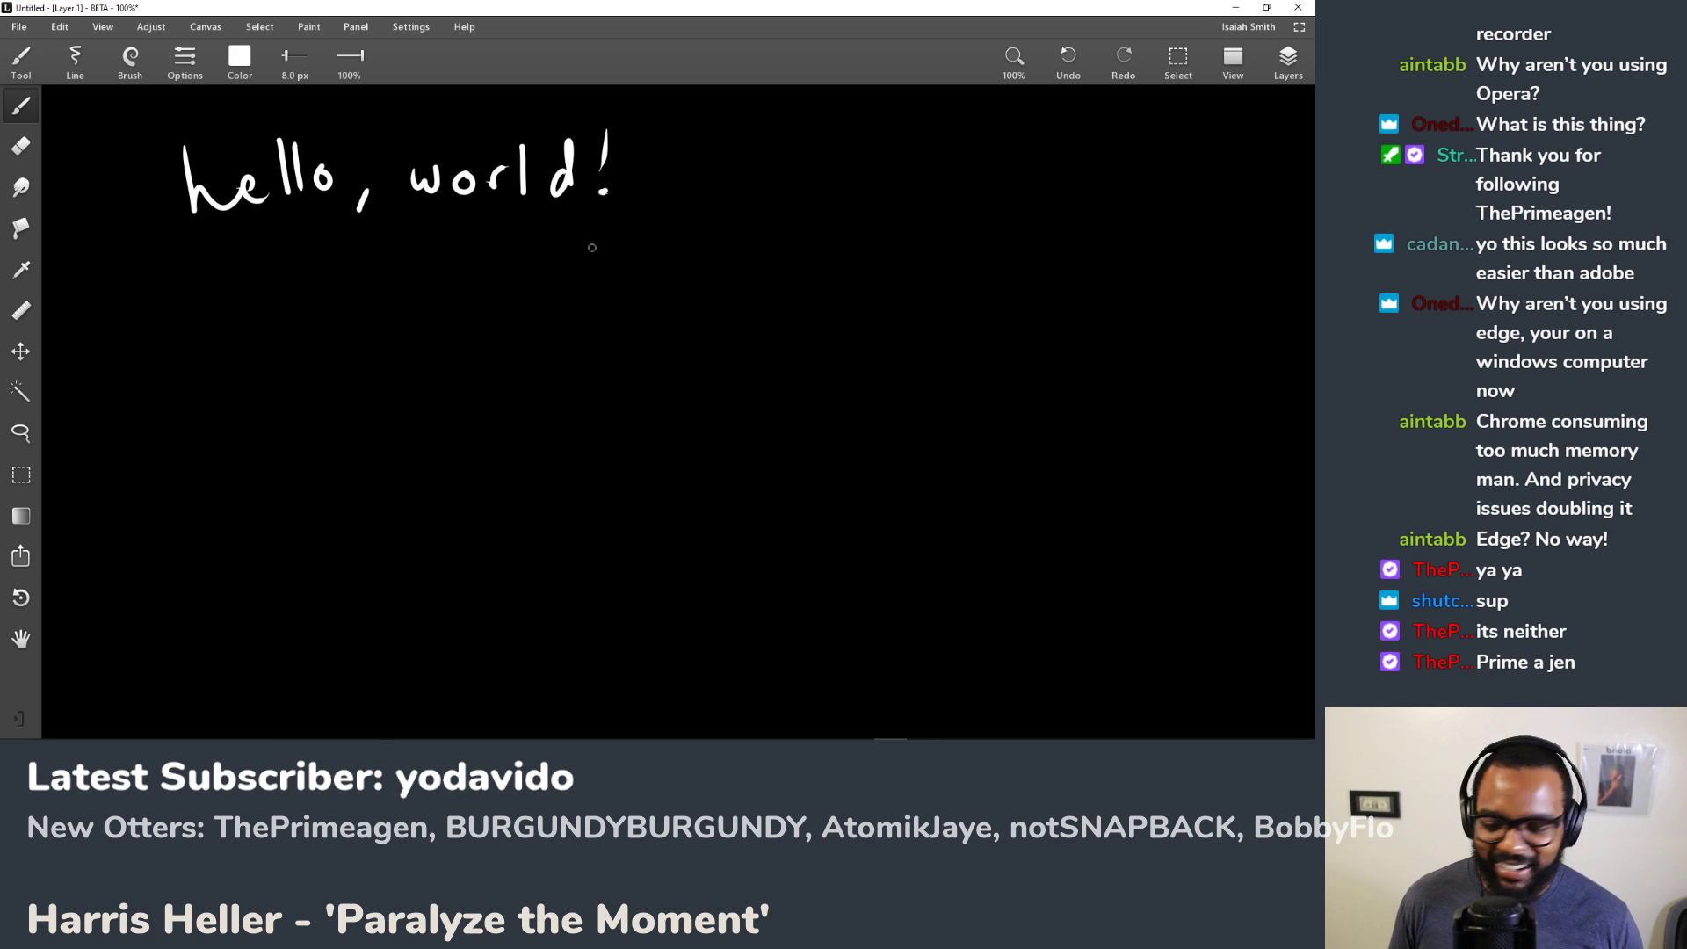
{"action": "key", "text": "e"}
{"action": "mouse_move", "coordinate": [607, 195]}
{"action": "left_mouse_down"}
{"action": "mouse_move", "coordinate": [647, 153]}
{"action": "mouse_move", "coordinate": [585, 139]}
{"action": "mouse_move", "coordinate": [327, 231]}
{"action": "mouse_move", "coordinate": [386, 149]}
{"action": "mouse_move", "coordinate": [155, 220]}
{"action": "mouse_move", "coordinate": [142, 211]}
{"action": "mouse_move", "coordinate": [248, 134]}
{"action": "mouse_move", "coordinate": [192, 132]}
{"action": "left_mouse_up"}
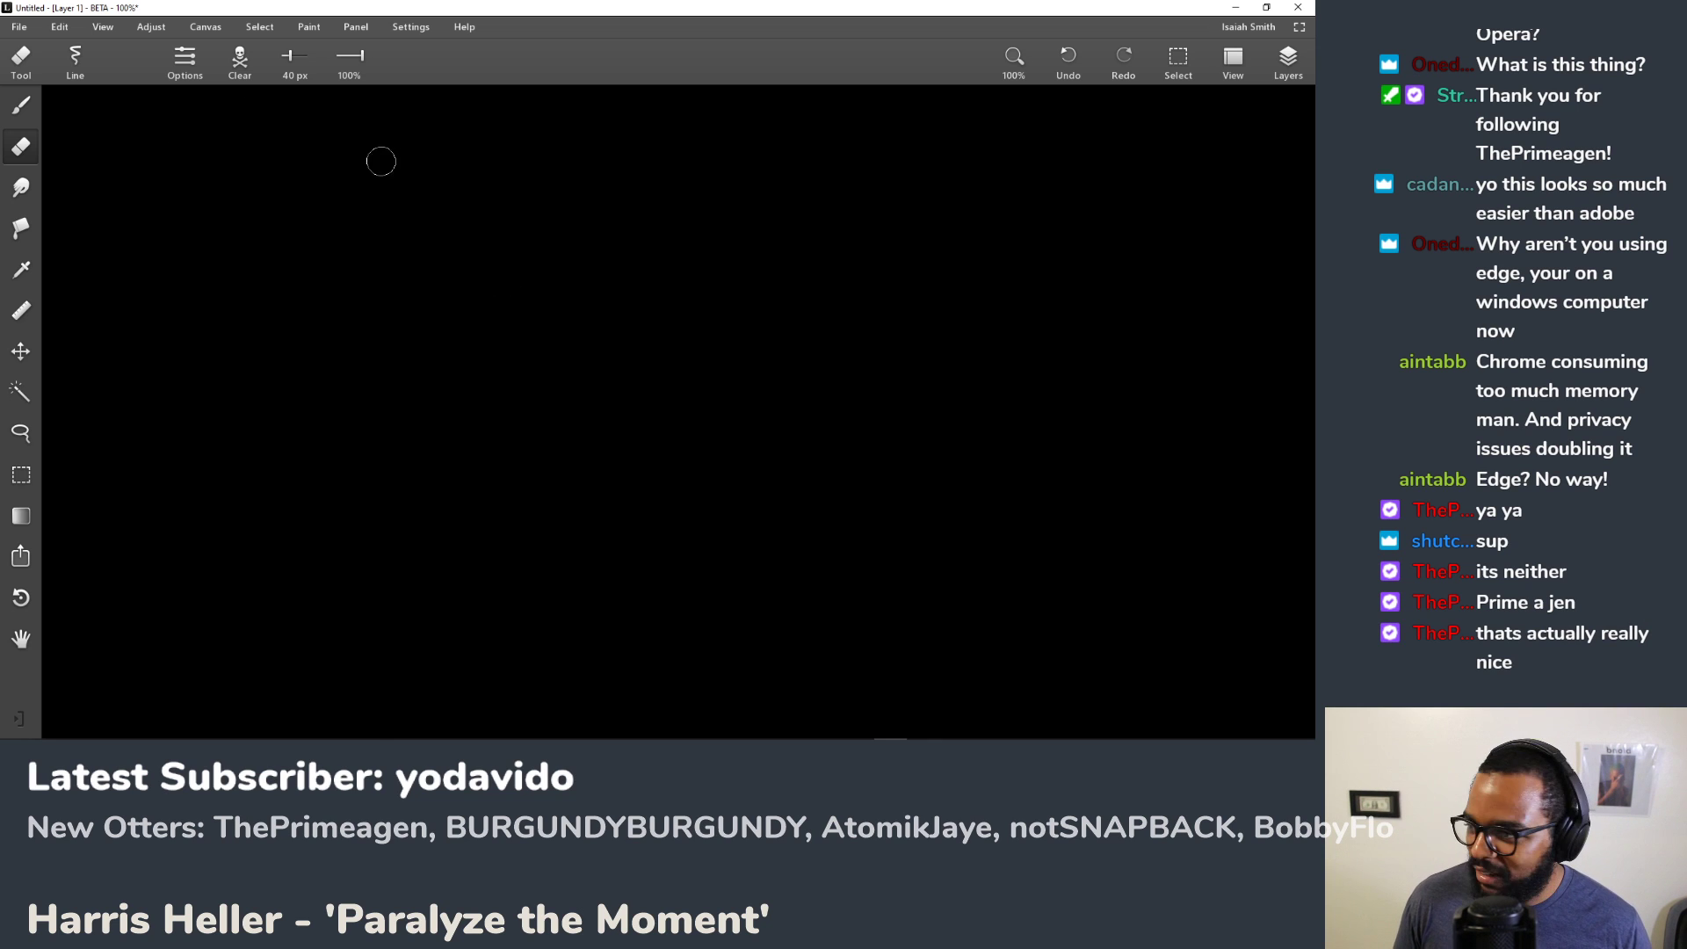
{"action": "left_click", "coordinate": [242, 74]}
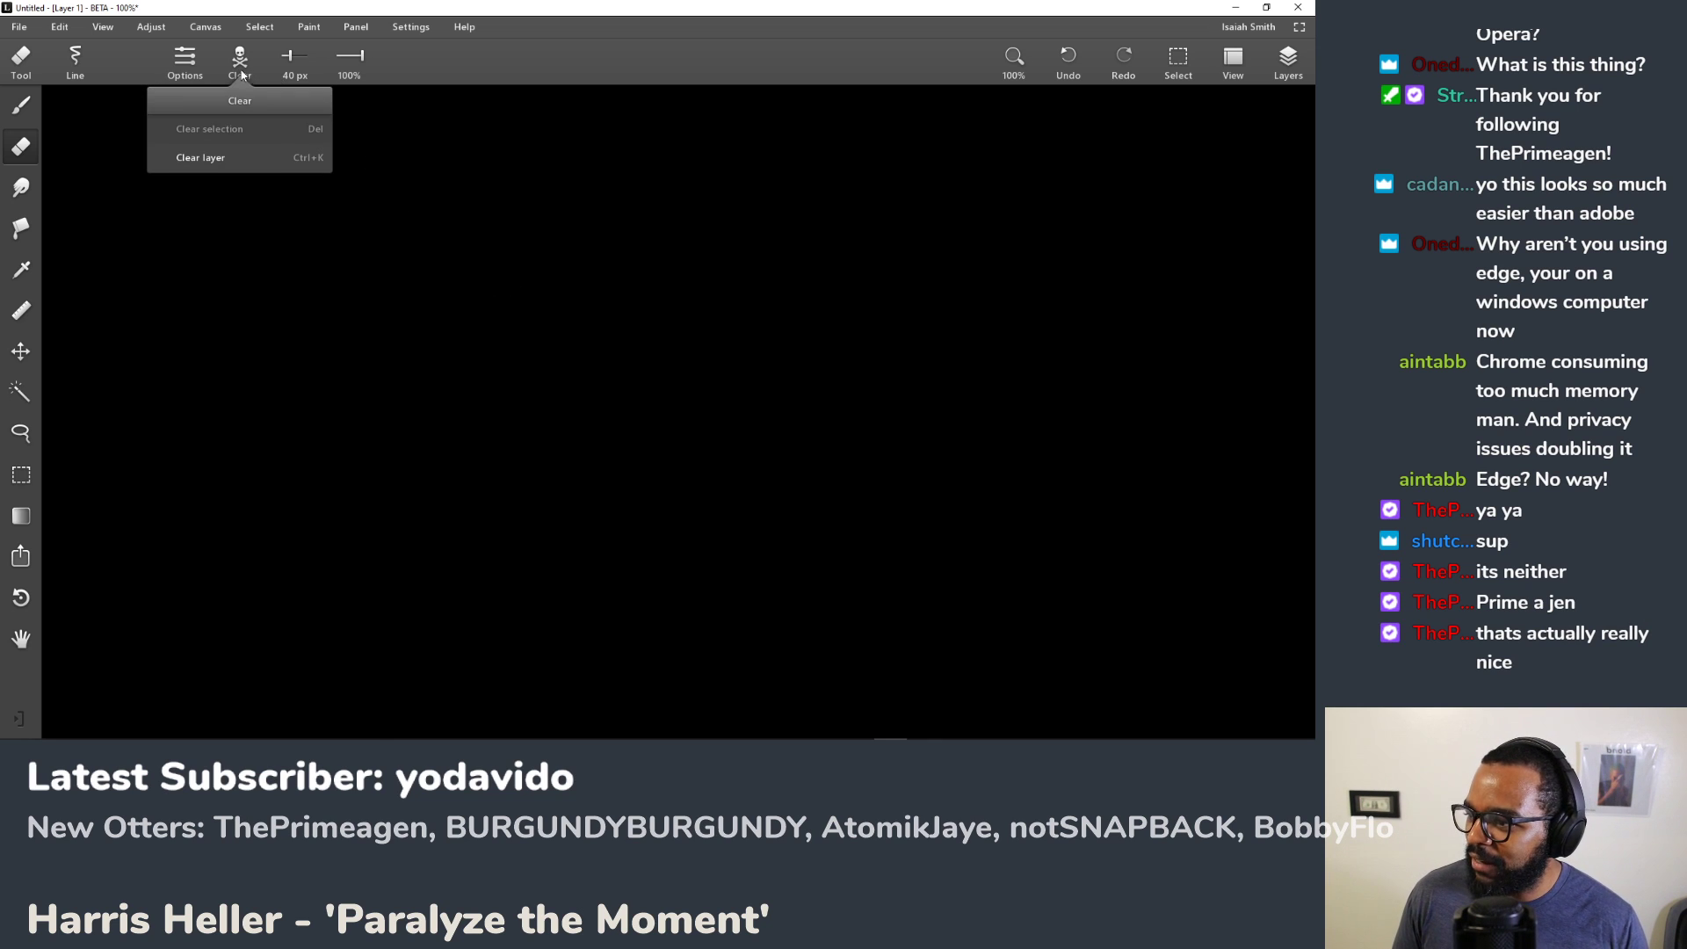
Step: Clear the layer and set the brush colour to a slightly greyer white
{"action": "left_click", "coordinate": [228, 159]}
{"action": "key", "text": "b"}
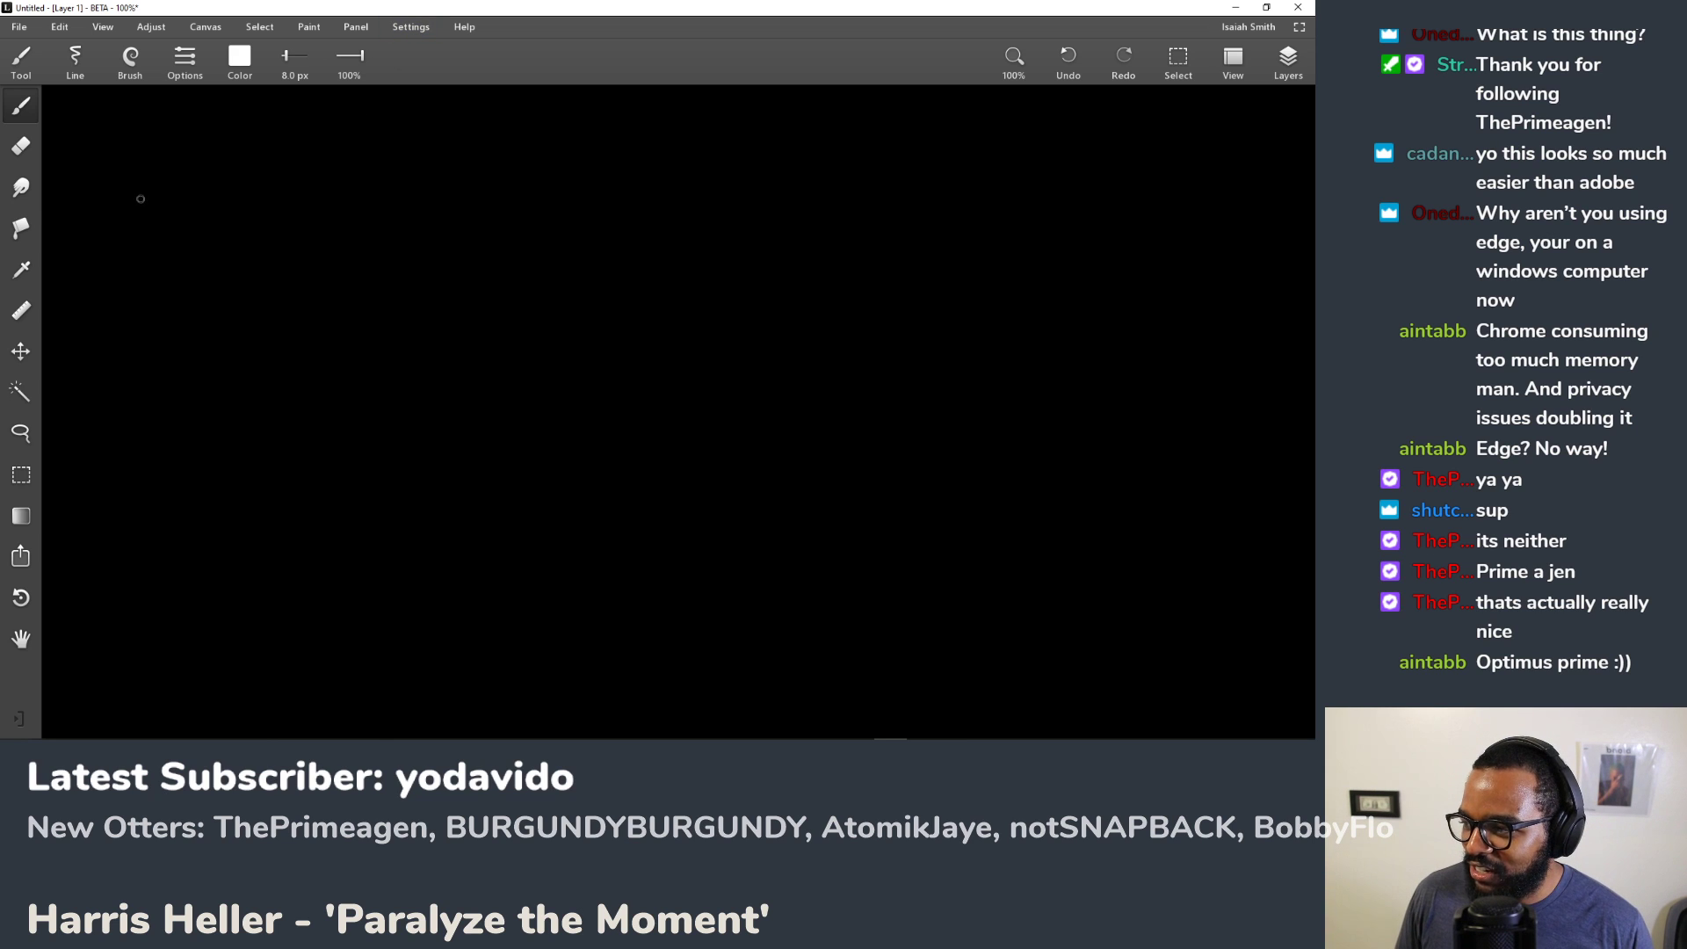
{"action": "left_click", "coordinate": [240, 57]}
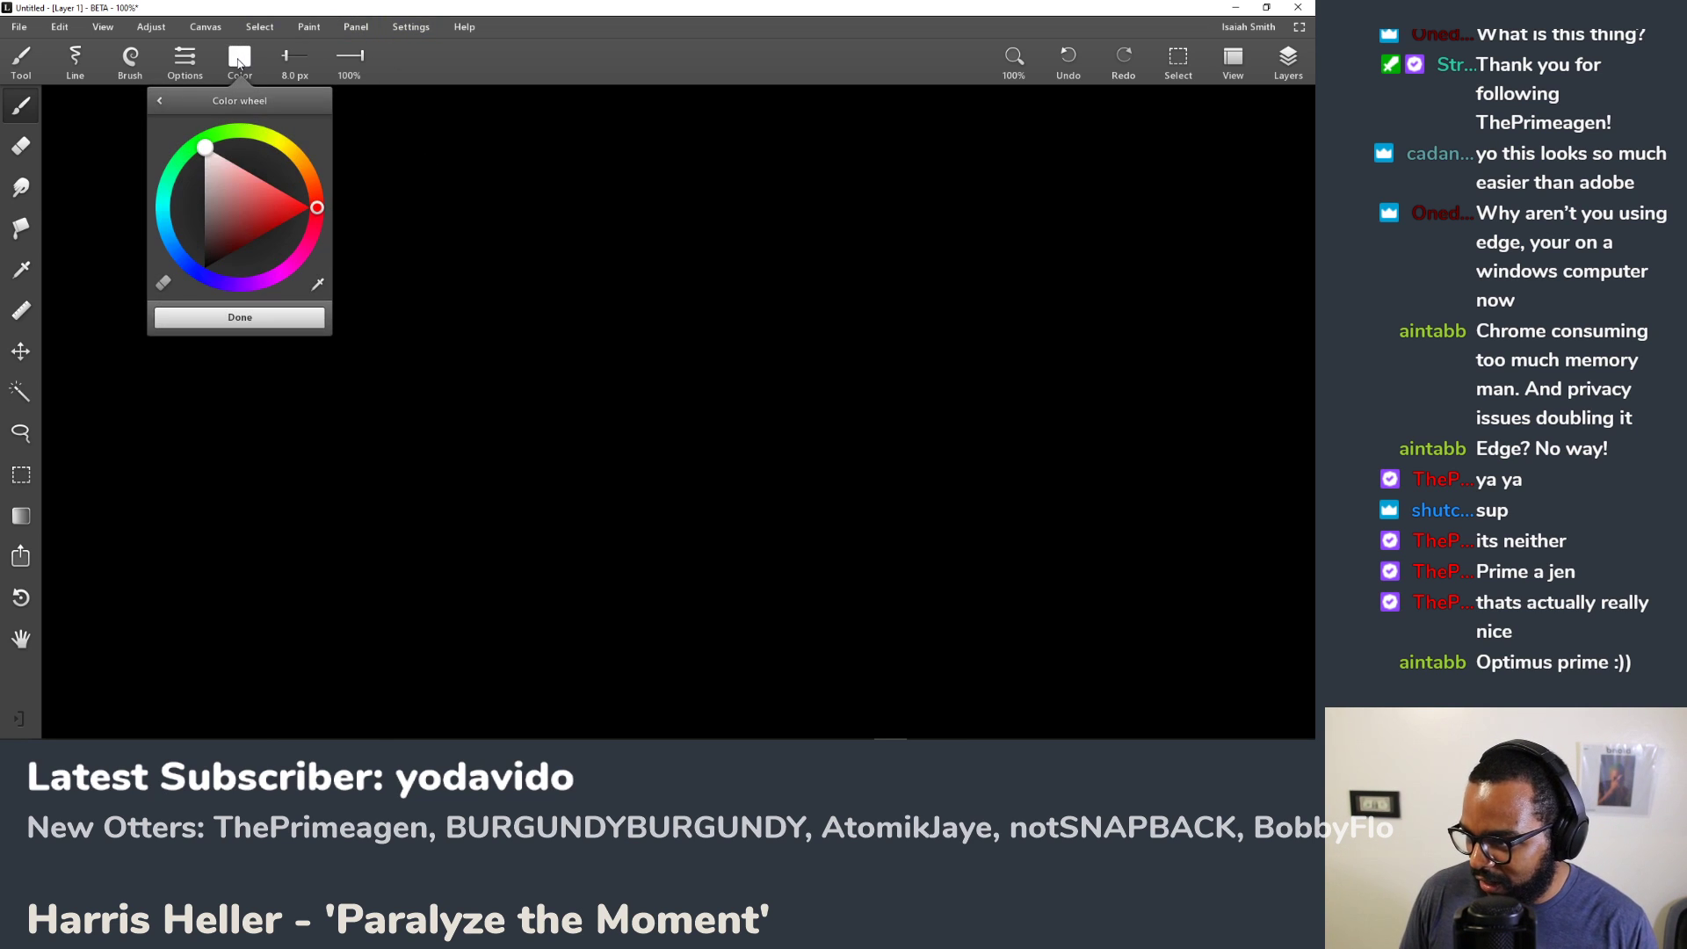
{"action": "left_click_drag", "start_coordinate": [220, 167], "coordinate": [205, 172]}
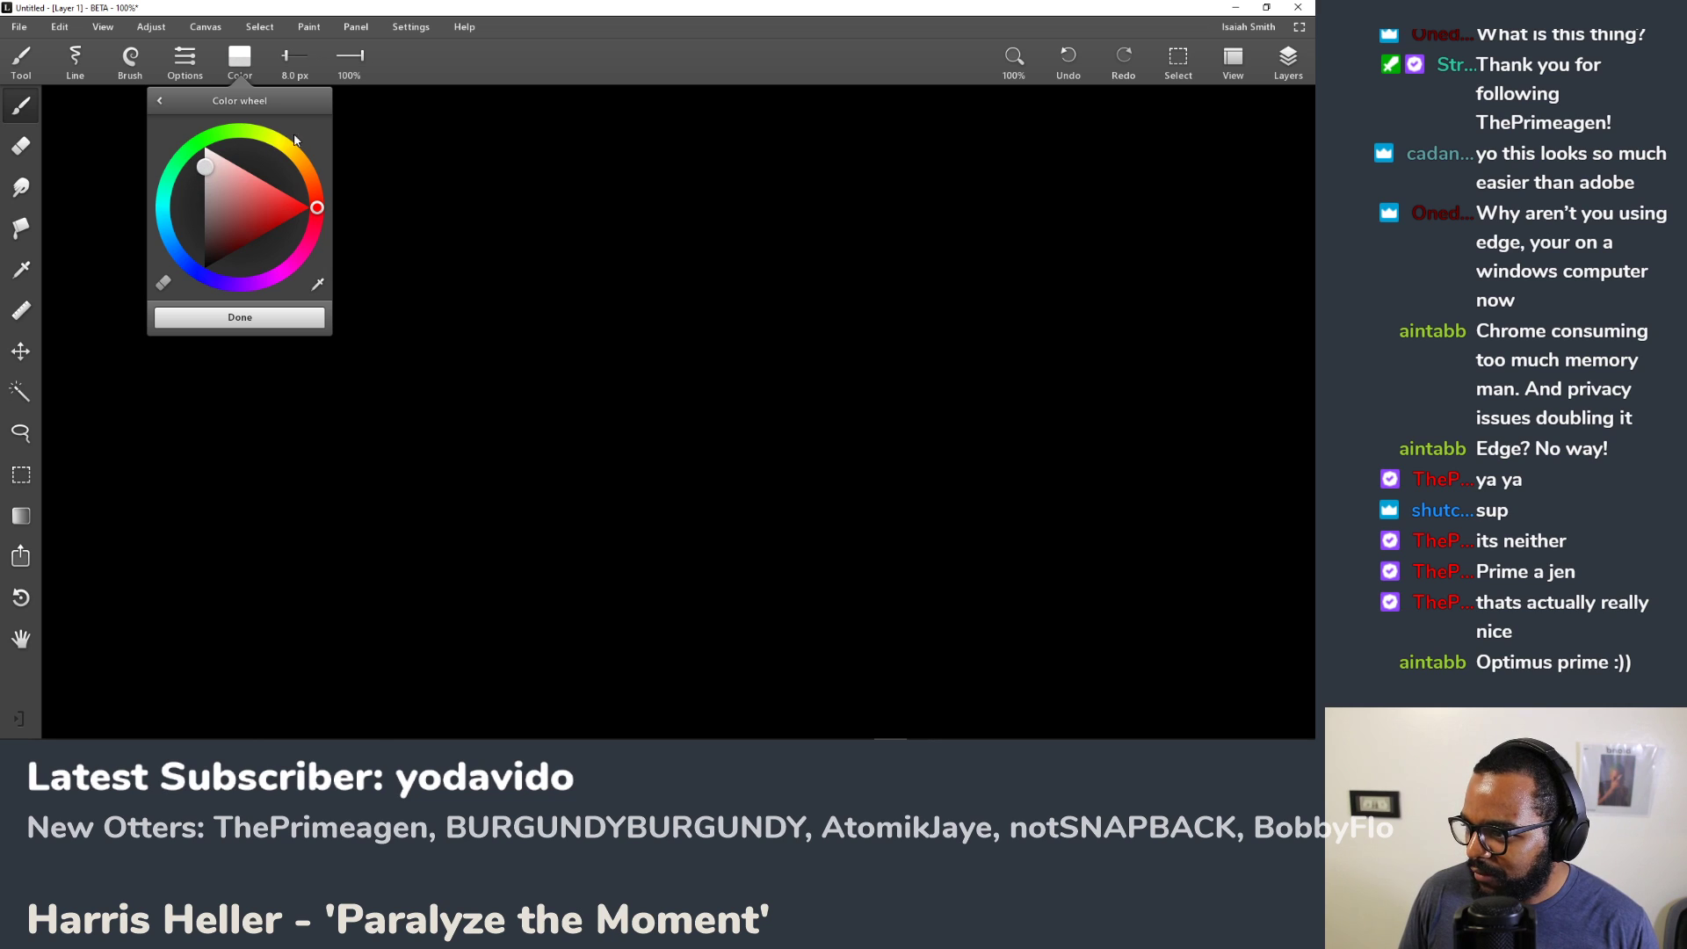
{"action": "left_click", "coordinate": [369, 155]}
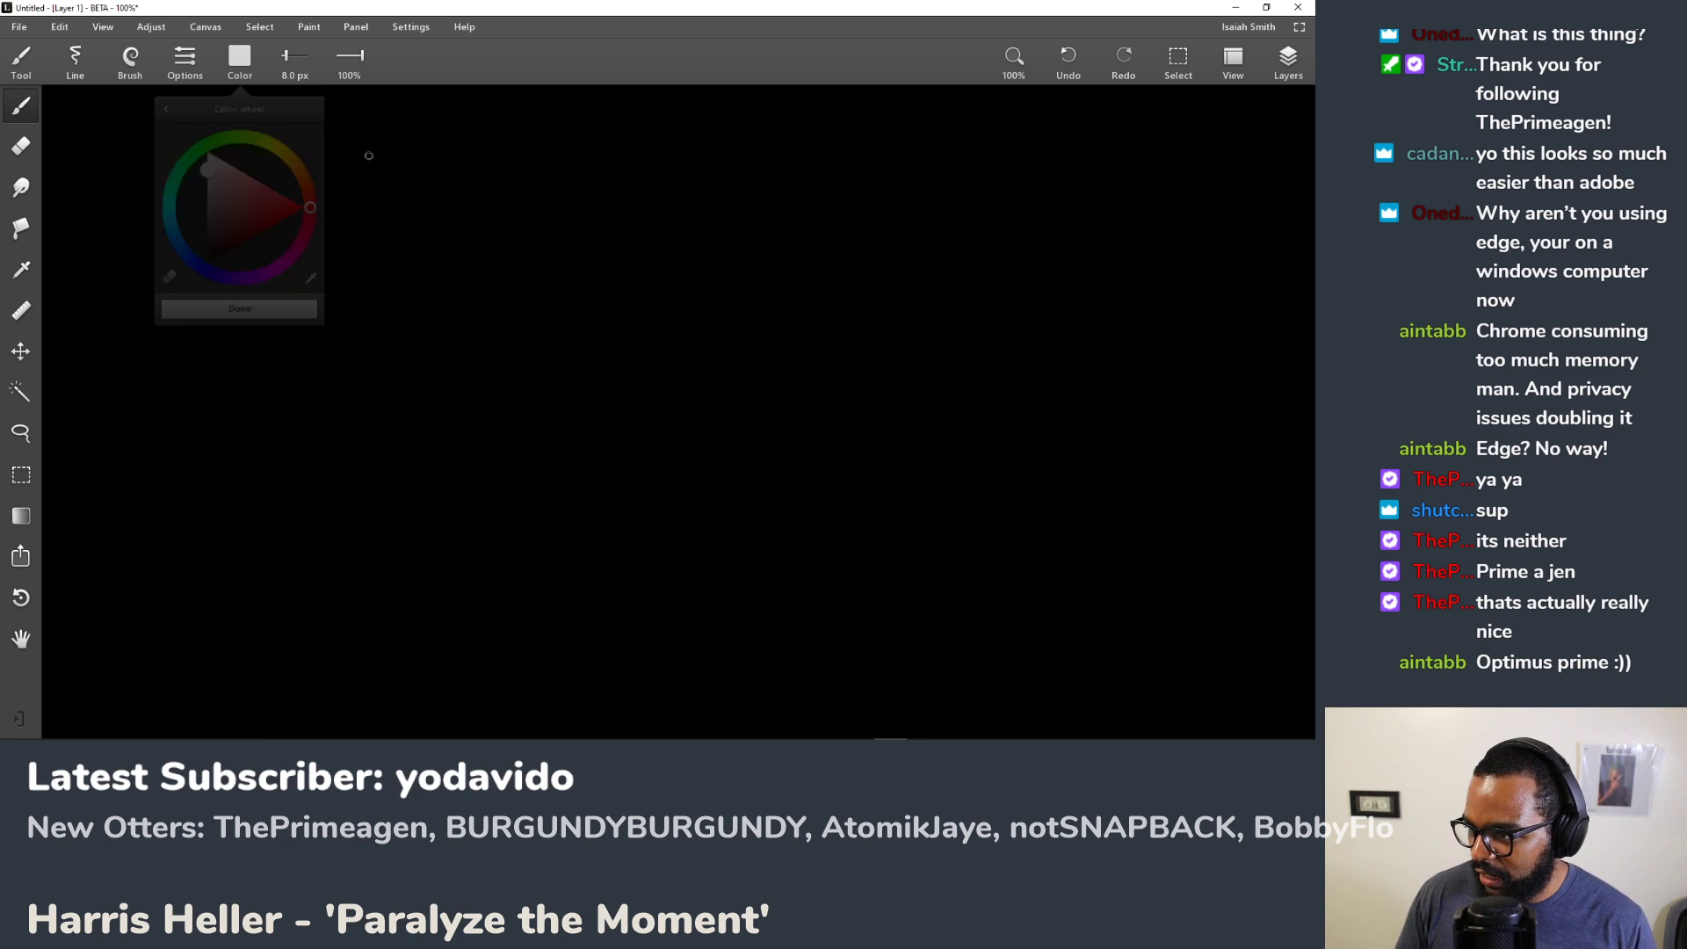
Step: Test the greyer brush with a scribble, undo it, and start writing MVP top-left
{"action": "left_click_drag", "start_coordinate": [366, 170], "coordinate": [457, 185]}
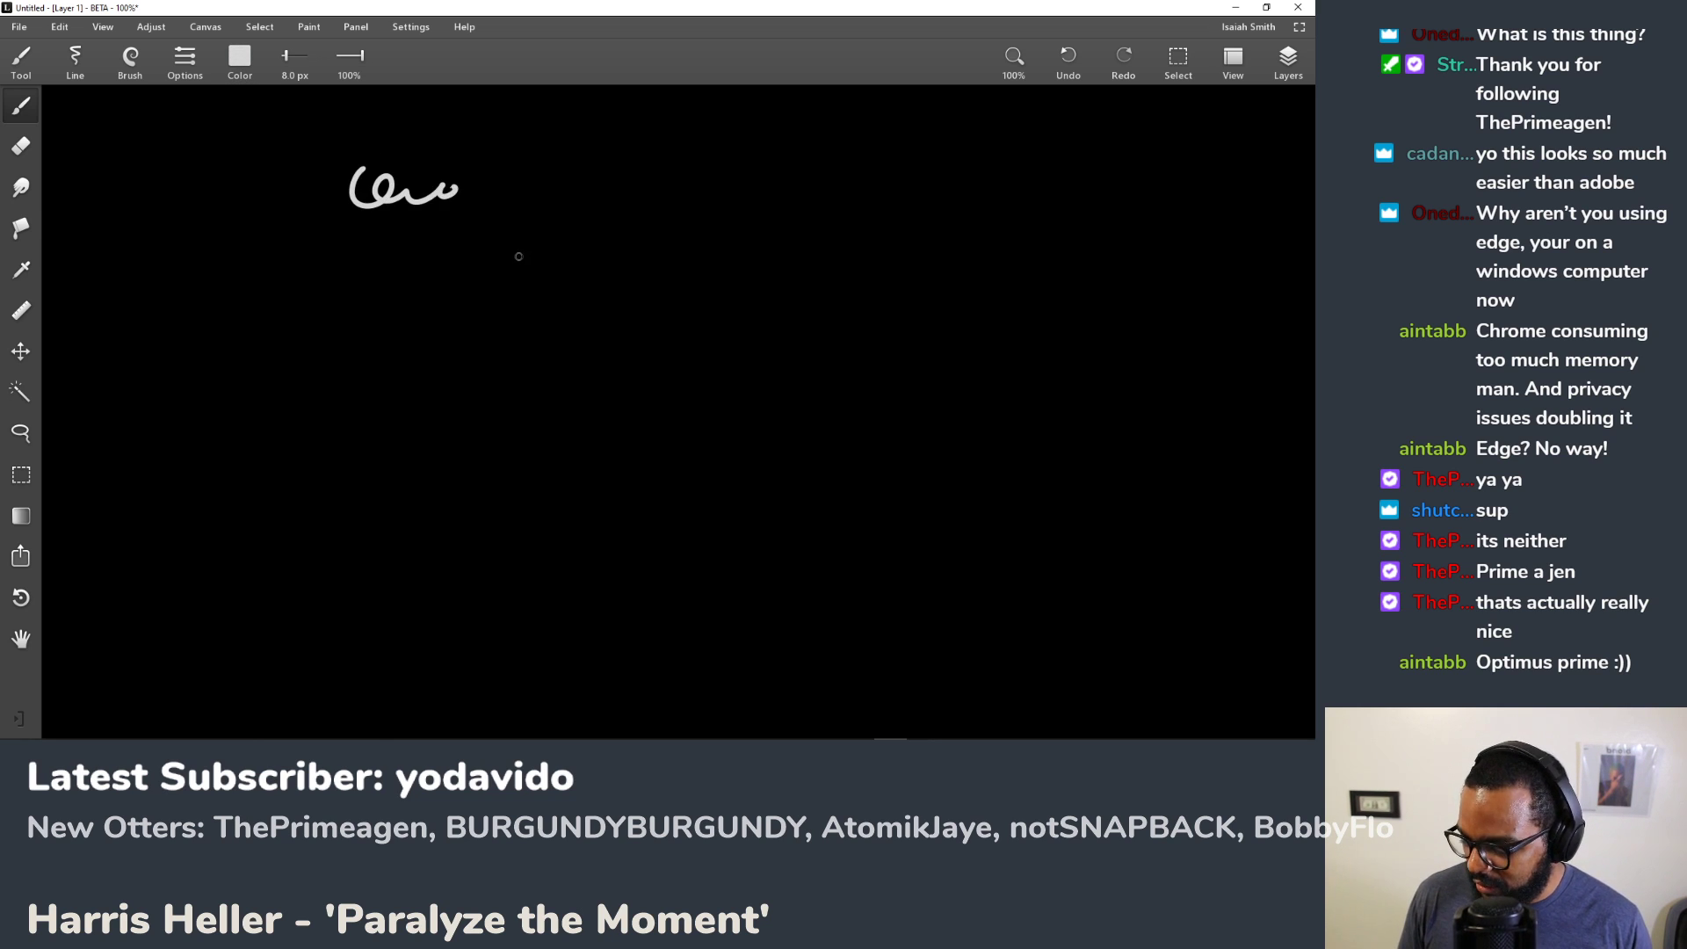
{"action": "key", "text": "ctrl+z"}
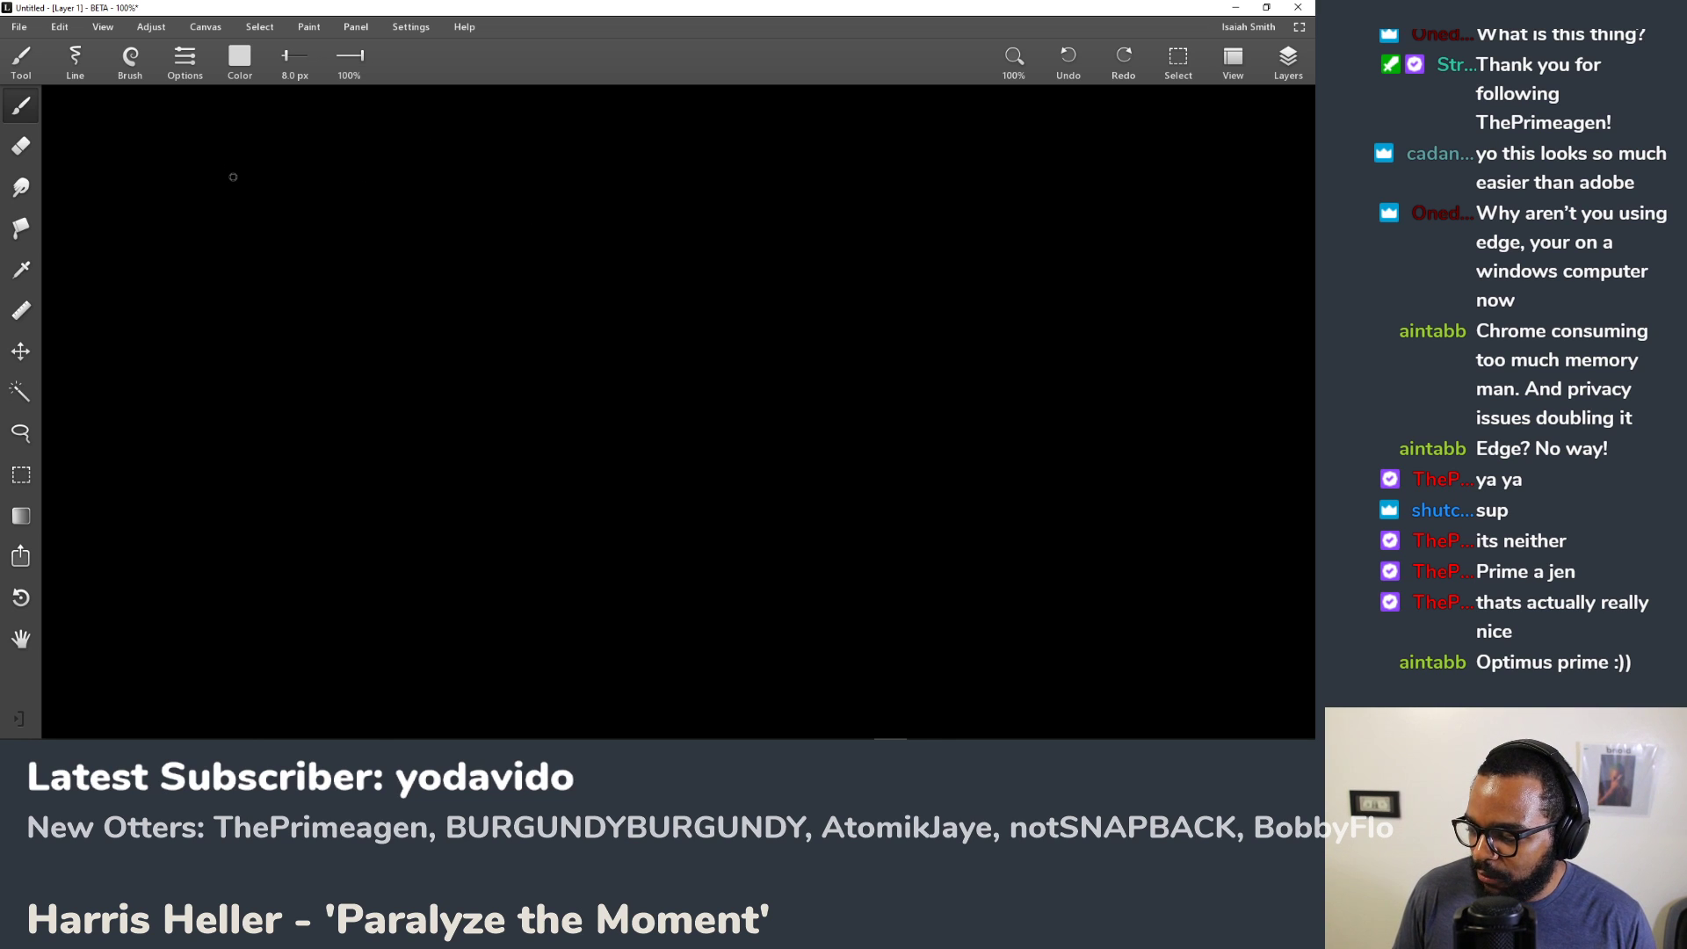
{"action": "mouse_move", "coordinate": [114, 159]}
{"action": "left_mouse_down"}
{"action": "mouse_move", "coordinate": [127, 132]}
{"action": "mouse_move", "coordinate": [145, 157]}
{"action": "mouse_move", "coordinate": [192, 122]}
{"action": "left_mouse_up"}
{"action": "mouse_move", "coordinate": [192, 123]}
{"action": "left_mouse_down"}
{"action": "mouse_move", "coordinate": [212, 133]}
{"action": "mouse_move", "coordinate": [124, 187]}
{"action": "mouse_move", "coordinate": [200, 174]}
{"action": "left_mouse_up"}
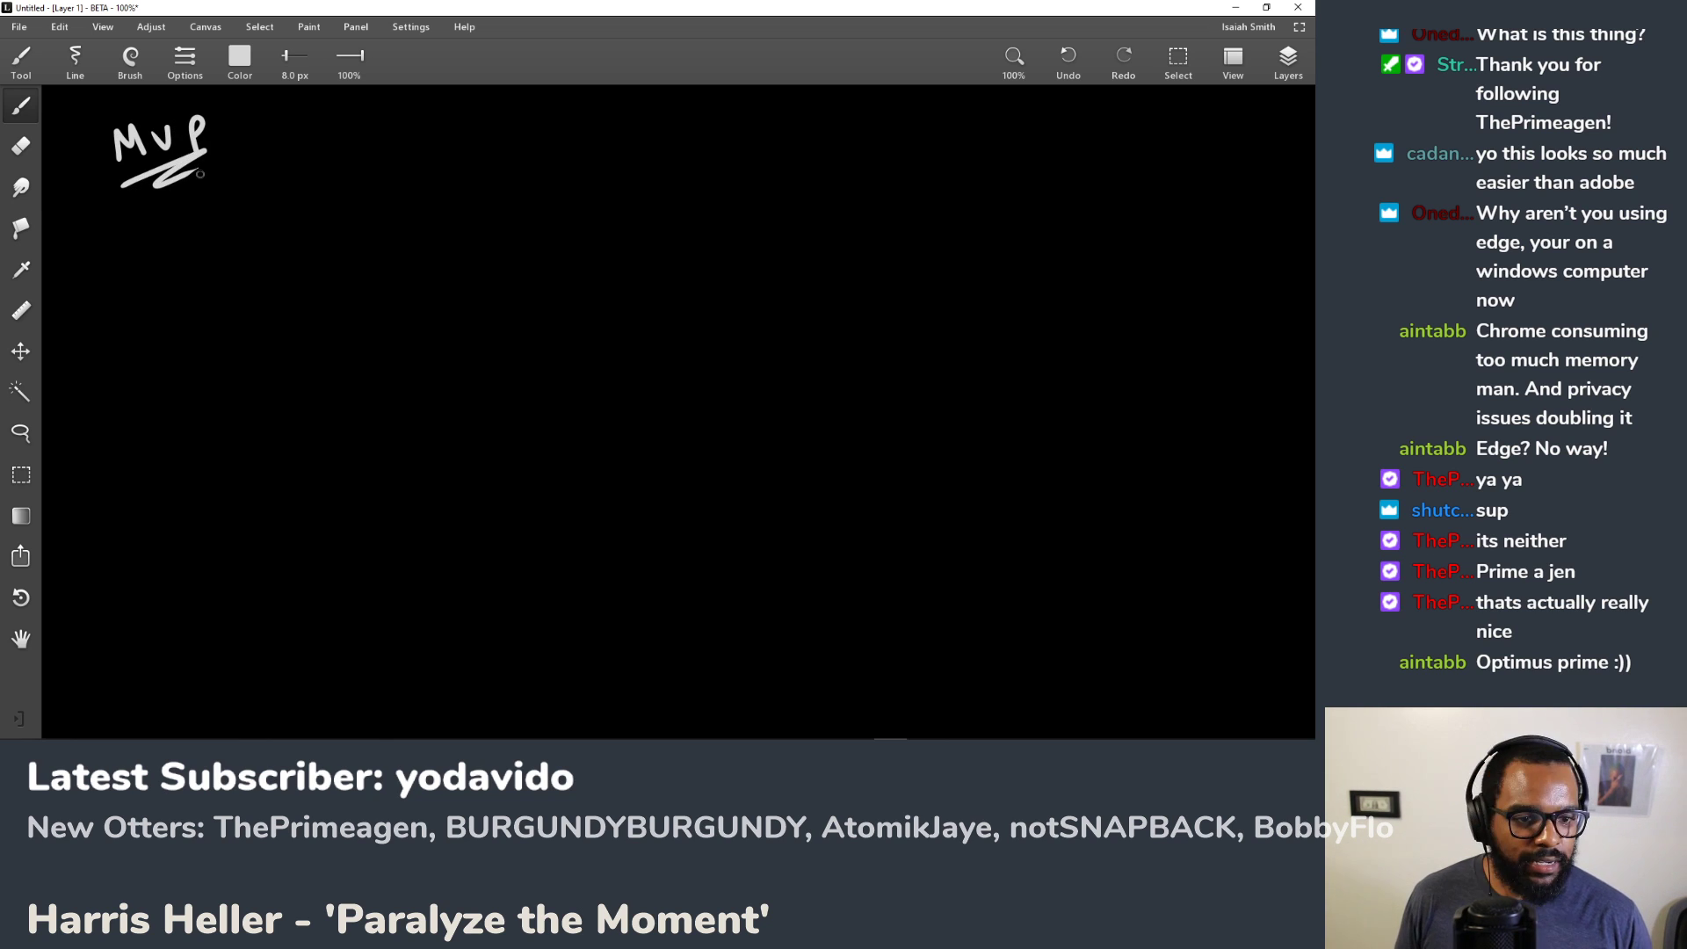
Step: Write the first dashed item 'list' and add a second dash
{"action": "mouse_move", "coordinate": [144, 251]}
{"action": "left_mouse_down"}
{"action": "mouse_move", "coordinate": [126, 256]}
{"action": "mouse_move", "coordinate": [176, 258]}
{"action": "left_mouse_up"}
{"action": "left_click_drag", "start_coordinate": [219, 229], "coordinate": [205, 250]}
{"action": "mouse_move", "coordinate": [234, 214]}
{"action": "left_mouse_down"}
{"action": "mouse_move", "coordinate": [239, 240]}
{"action": "mouse_move", "coordinate": [249, 223]}
{"action": "left_mouse_up"}
{"action": "mouse_move", "coordinate": [136, 320]}
{"action": "left_mouse_down"}
{"action": "mouse_move", "coordinate": [206, 318]}
{"action": "mouse_move", "coordinate": [237, 296]}
{"action": "left_mouse_up"}
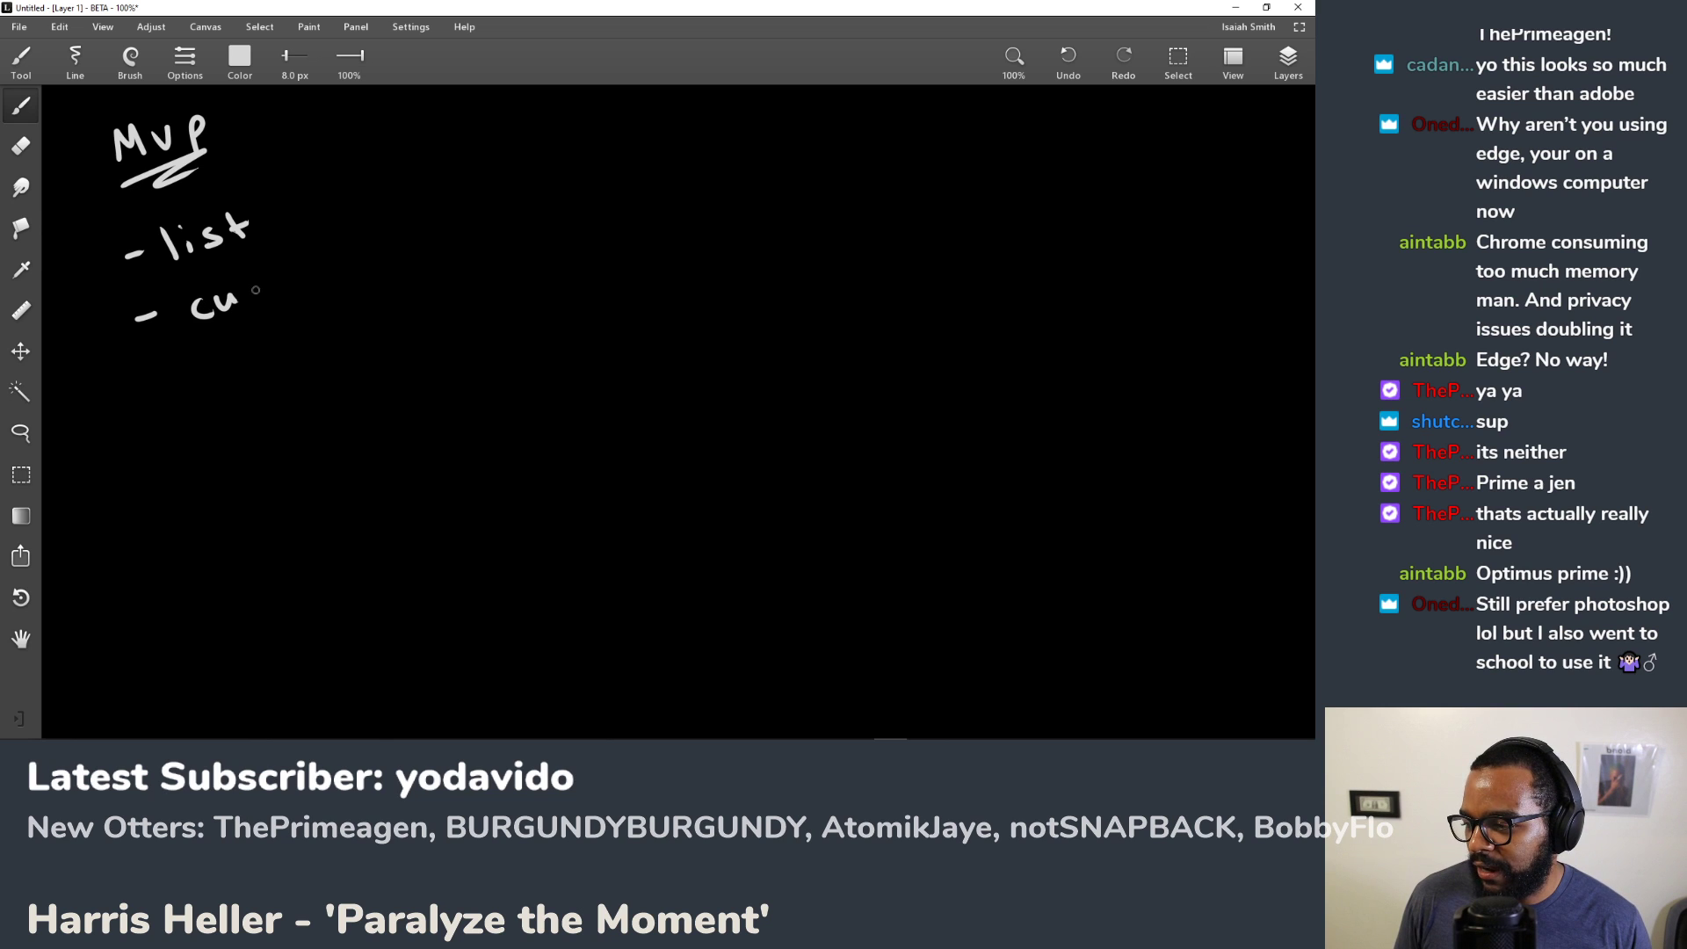
{"action": "key", "text": "ctrl+z"}
{"action": "key", "text": "ctrl+z"}
Step: Write 'watch laters' as the second list item
{"action": "left_click_drag", "start_coordinate": [196, 298], "coordinate": [230, 293]}
{"action": "left_click_drag", "start_coordinate": [248, 296], "coordinate": [266, 303]}
{"action": "left_click_drag", "start_coordinate": [251, 286], "coordinate": [293, 293]}
{"action": "mouse_move", "coordinate": [290, 260]}
{"action": "left_mouse_down"}
{"action": "mouse_move", "coordinate": [318, 287]}
{"action": "mouse_move", "coordinate": [365, 284]}
{"action": "mouse_move", "coordinate": [397, 258]}
{"action": "mouse_move", "coordinate": [407, 280]}
{"action": "left_mouse_up"}
{"action": "left_click_drag", "start_coordinate": [396, 257], "coordinate": [445, 253]}
{"action": "left_click_drag", "start_coordinate": [466, 243], "coordinate": [442, 269]}
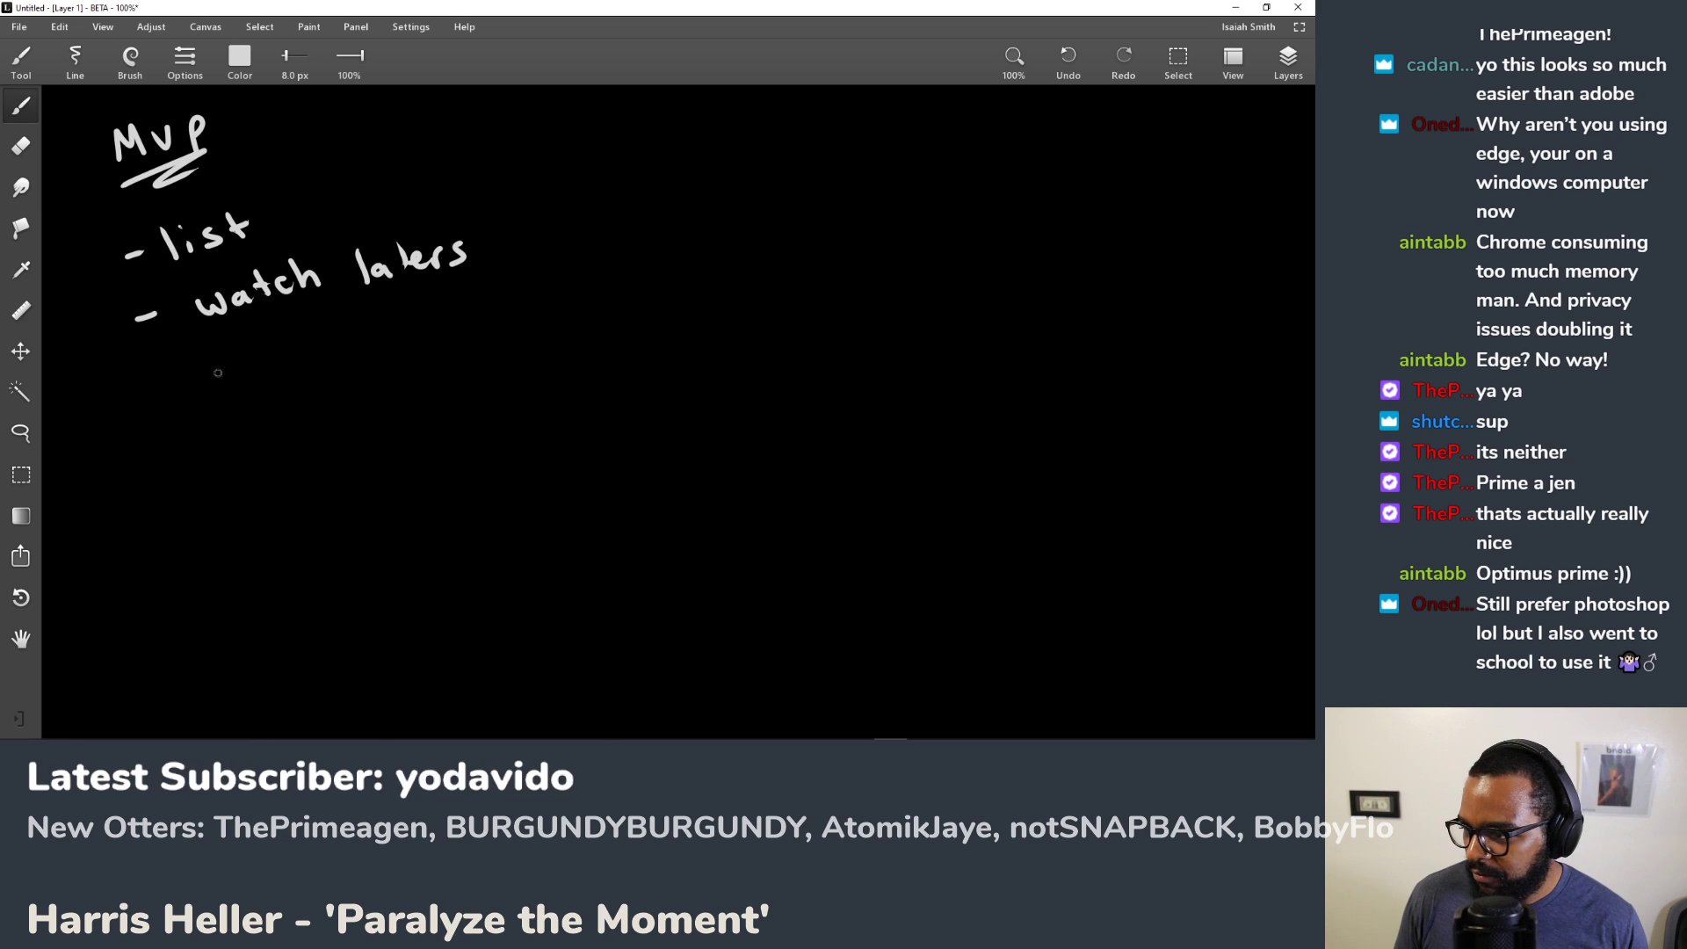
Step: Add a third dash and write 'favs'
{"action": "mouse_move", "coordinate": [138, 381]}
{"action": "left_mouse_down"}
{"action": "mouse_move", "coordinate": [209, 381]}
{"action": "mouse_move", "coordinate": [215, 343]}
{"action": "left_mouse_up"}
{"action": "left_click_drag", "start_coordinate": [190, 362], "coordinate": [212, 357]}
{"action": "mouse_move", "coordinate": [225, 362]}
{"action": "left_mouse_down"}
{"action": "mouse_move", "coordinate": [214, 376]}
{"action": "mouse_move", "coordinate": [230, 362]}
{"action": "left_mouse_up"}
{"action": "mouse_move", "coordinate": [234, 356]}
{"action": "left_mouse_down"}
{"action": "mouse_move", "coordinate": [253, 355]}
{"action": "mouse_move", "coordinate": [234, 379]}
{"action": "mouse_move", "coordinate": [264, 358]}
{"action": "left_mouse_up"}
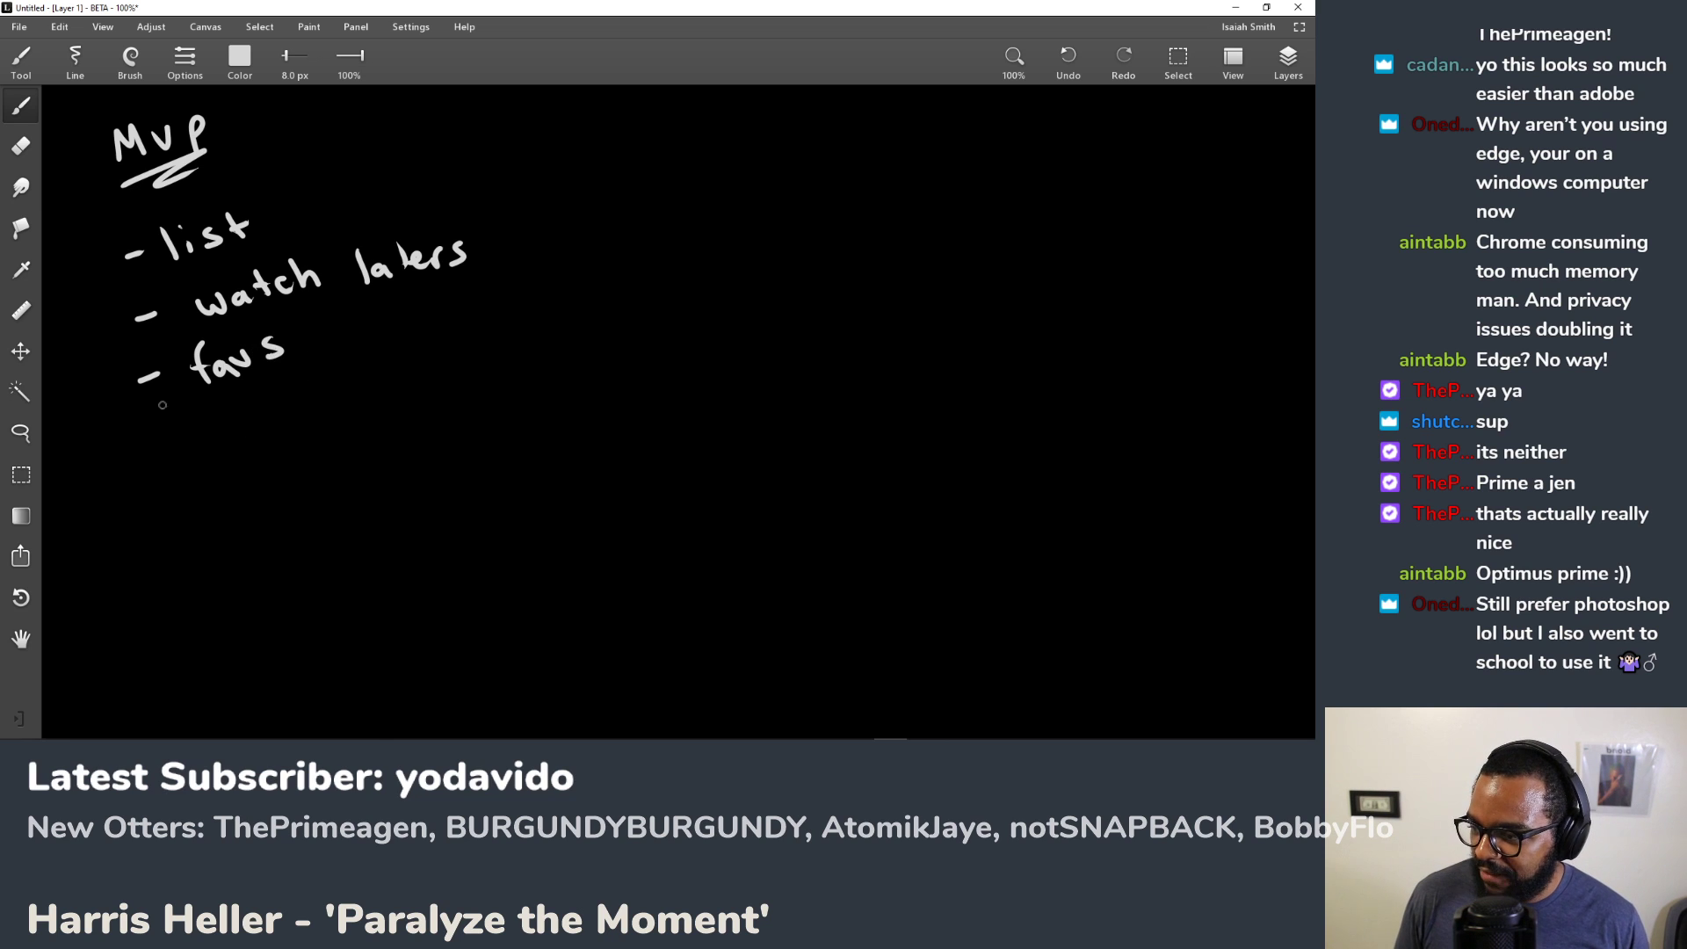
Step: Add a fourth dash and start writing 'recommendations', undoing misdrawn letters
{"action": "left_click_drag", "start_coordinate": [139, 459], "coordinate": [308, 422]}
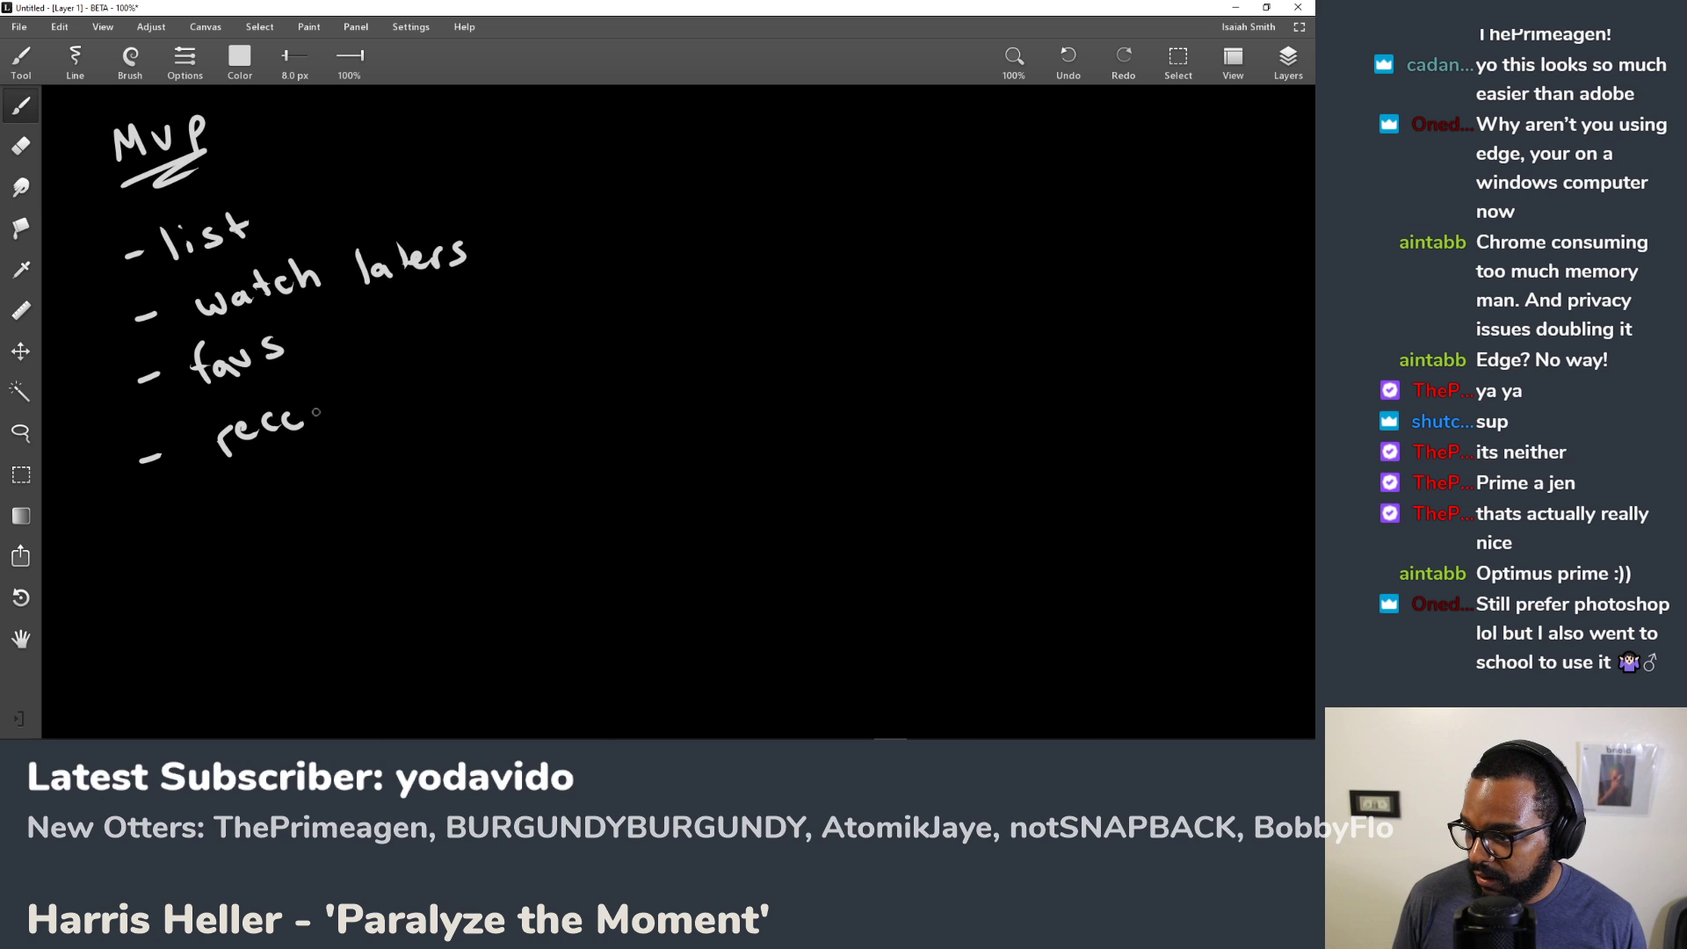
{"action": "key", "text": "ctrl+z"}
{"action": "mouse_move", "coordinate": [293, 410]}
{"action": "left_mouse_down"}
{"action": "mouse_move", "coordinate": [444, 393]}
{"action": "mouse_move", "coordinate": [503, 362]}
{"action": "mouse_move", "coordinate": [557, 366]}
{"action": "mouse_move", "coordinate": [550, 382]}
{"action": "left_mouse_up"}
{"action": "key", "text": "ctrl+z"}
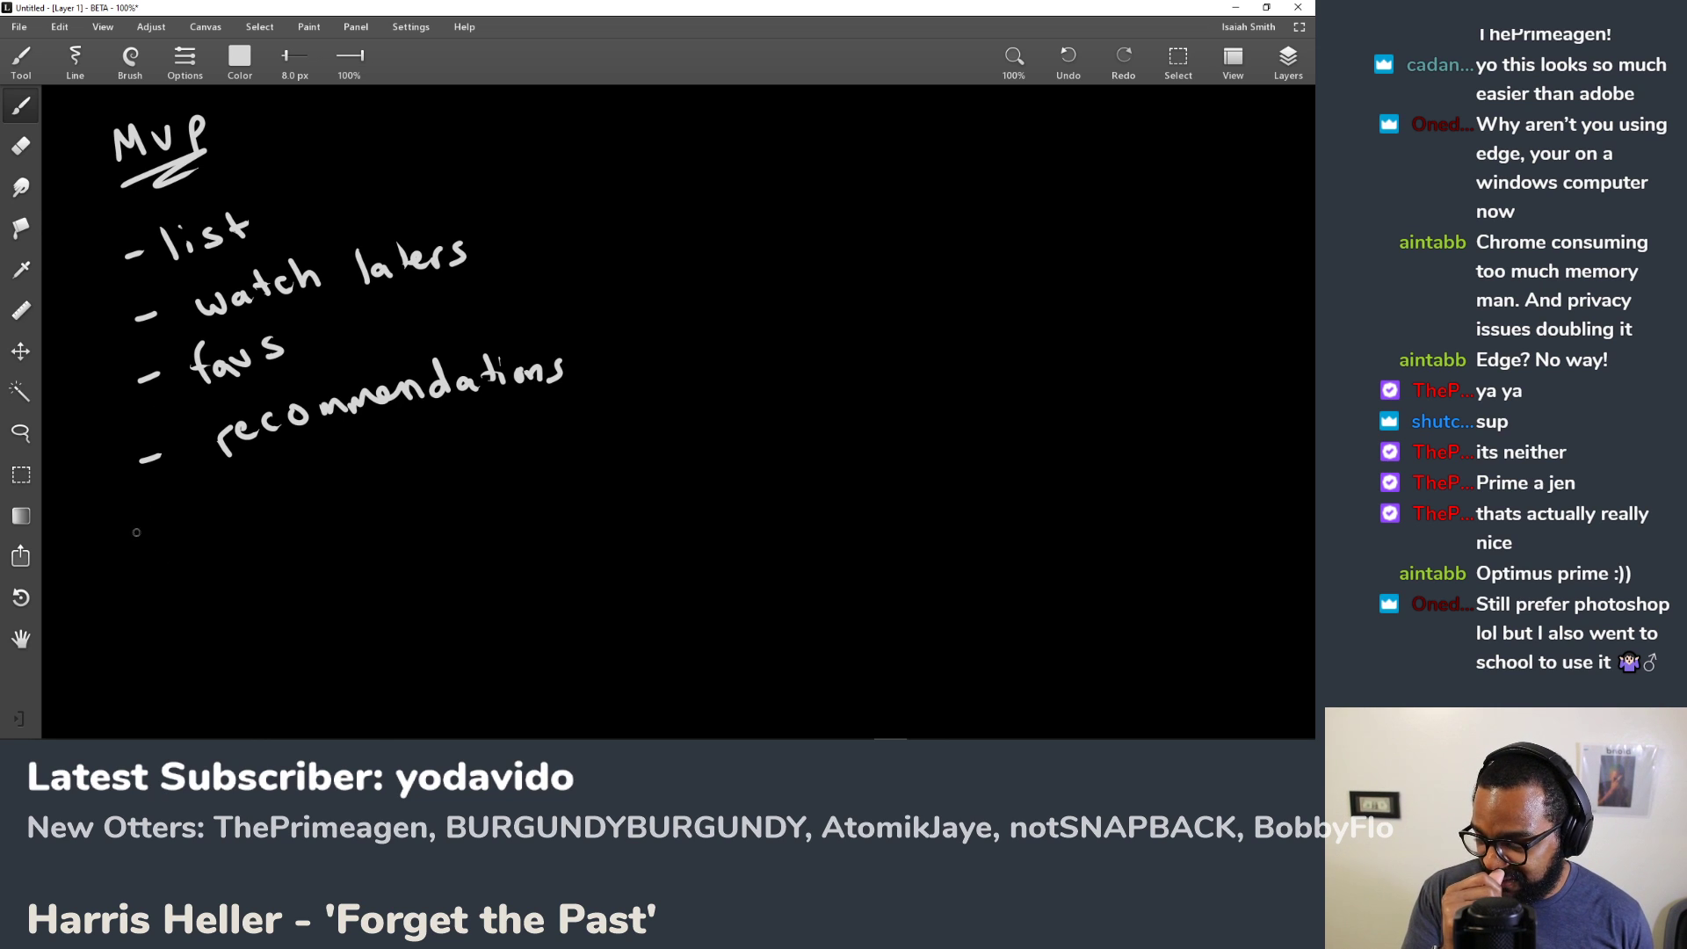
Step: Start a fifth dashed item beginning with 'log'
{"action": "left_click_drag", "start_coordinate": [129, 524], "coordinate": [187, 531]}
Step: Finish the fifth item so it reads 'log watched'
{"action": "mouse_move", "coordinate": [213, 515]}
{"action": "left_mouse_down"}
{"action": "mouse_move", "coordinate": [218, 544]}
{"action": "mouse_move", "coordinate": [284, 502]}
{"action": "left_mouse_up"}
{"action": "left_click_drag", "start_coordinate": [304, 503], "coordinate": [318, 517]}
{"action": "mouse_move", "coordinate": [324, 483]}
{"action": "left_mouse_down"}
{"action": "mouse_move", "coordinate": [327, 517]}
{"action": "mouse_move", "coordinate": [334, 496]}
{"action": "left_mouse_up"}
{"action": "mouse_move", "coordinate": [348, 500]}
{"action": "left_mouse_down"}
{"action": "mouse_move", "coordinate": [340, 515]}
{"action": "mouse_move", "coordinate": [392, 508]}
{"action": "left_mouse_up"}
{"action": "left_click_drag", "start_coordinate": [411, 497], "coordinate": [419, 462]}
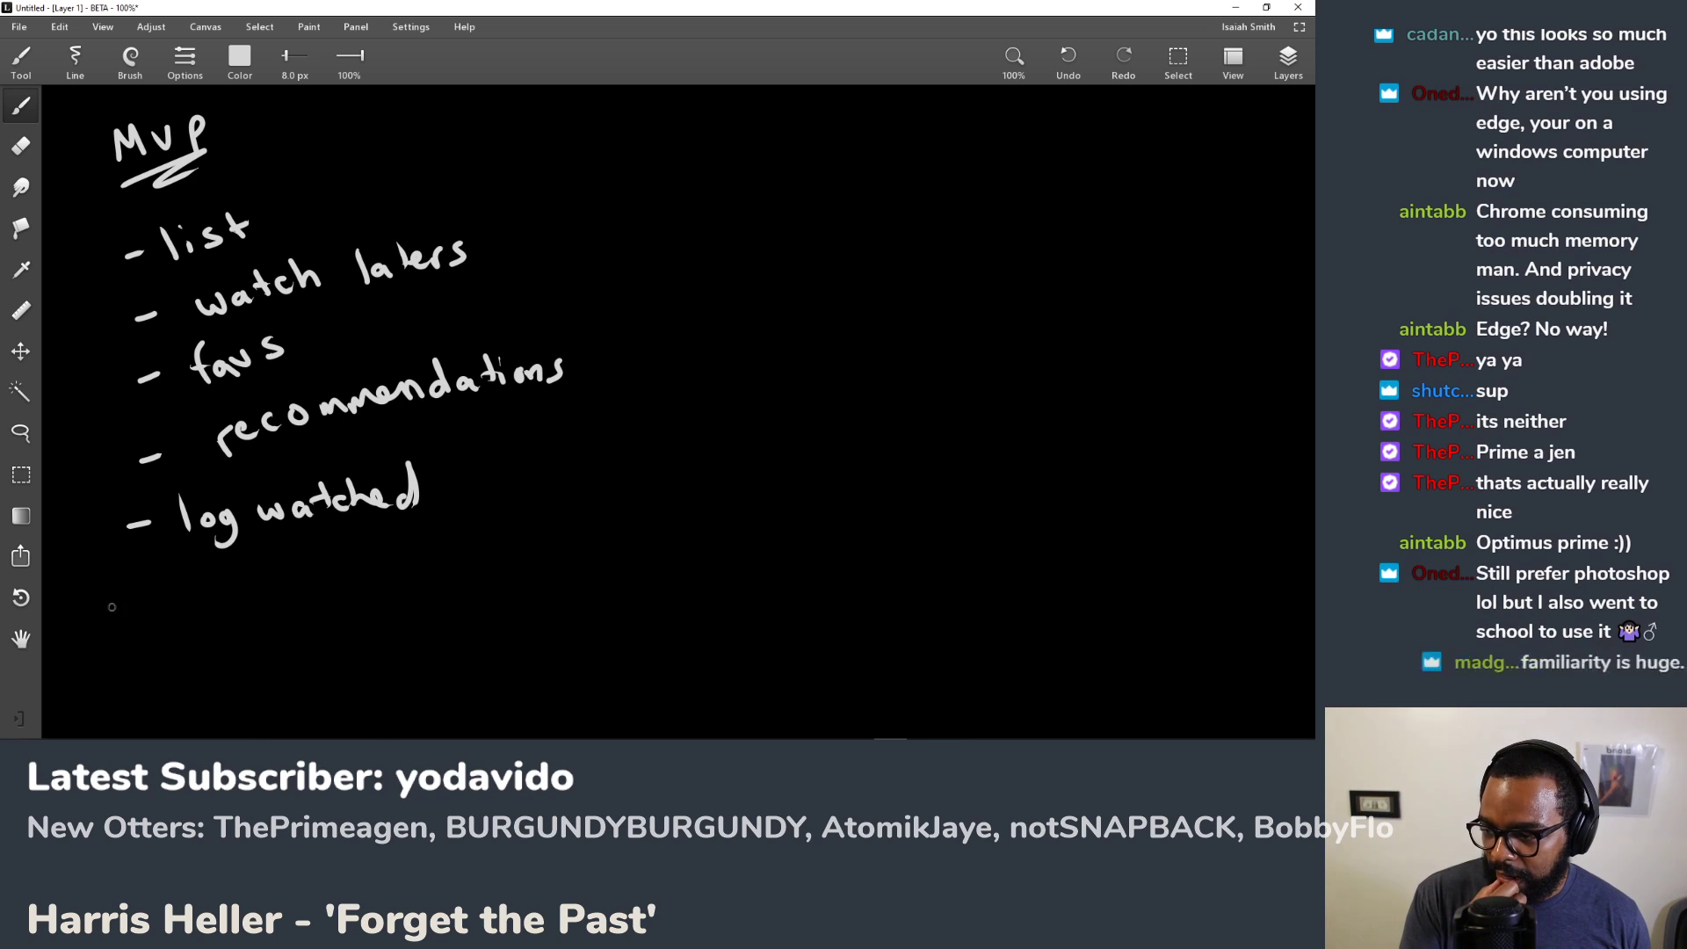
Step: Draw a dashed divider and write '- movie imports' beneath it
{"action": "left_click_drag", "start_coordinate": [88, 577], "coordinate": [538, 531]}
{"action": "mouse_move", "coordinate": [90, 643]}
{"action": "left_mouse_down"}
{"action": "mouse_move", "coordinate": [229, 594]}
{"action": "mouse_move", "coordinate": [278, 603]}
{"action": "mouse_move", "coordinate": [385, 578]}
{"action": "mouse_move", "coordinate": [412, 596]}
{"action": "left_mouse_up"}
{"action": "left_click", "coordinate": [273, 583]}
Step: Write '- cast & characters' on the last line
{"action": "left_click_drag", "start_coordinate": [91, 693], "coordinate": [106, 683]}
{"action": "left_click_drag", "start_coordinate": [148, 669], "coordinate": [219, 648]}
{"action": "left_click_drag", "start_coordinate": [268, 639], "coordinate": [306, 646]}
{"action": "mouse_move", "coordinate": [330, 635]}
{"action": "left_mouse_down"}
{"action": "mouse_move", "coordinate": [358, 629]}
{"action": "mouse_move", "coordinate": [359, 644]}
{"action": "mouse_move", "coordinate": [495, 606]}
{"action": "mouse_move", "coordinate": [508, 622]}
{"action": "left_mouse_up"}
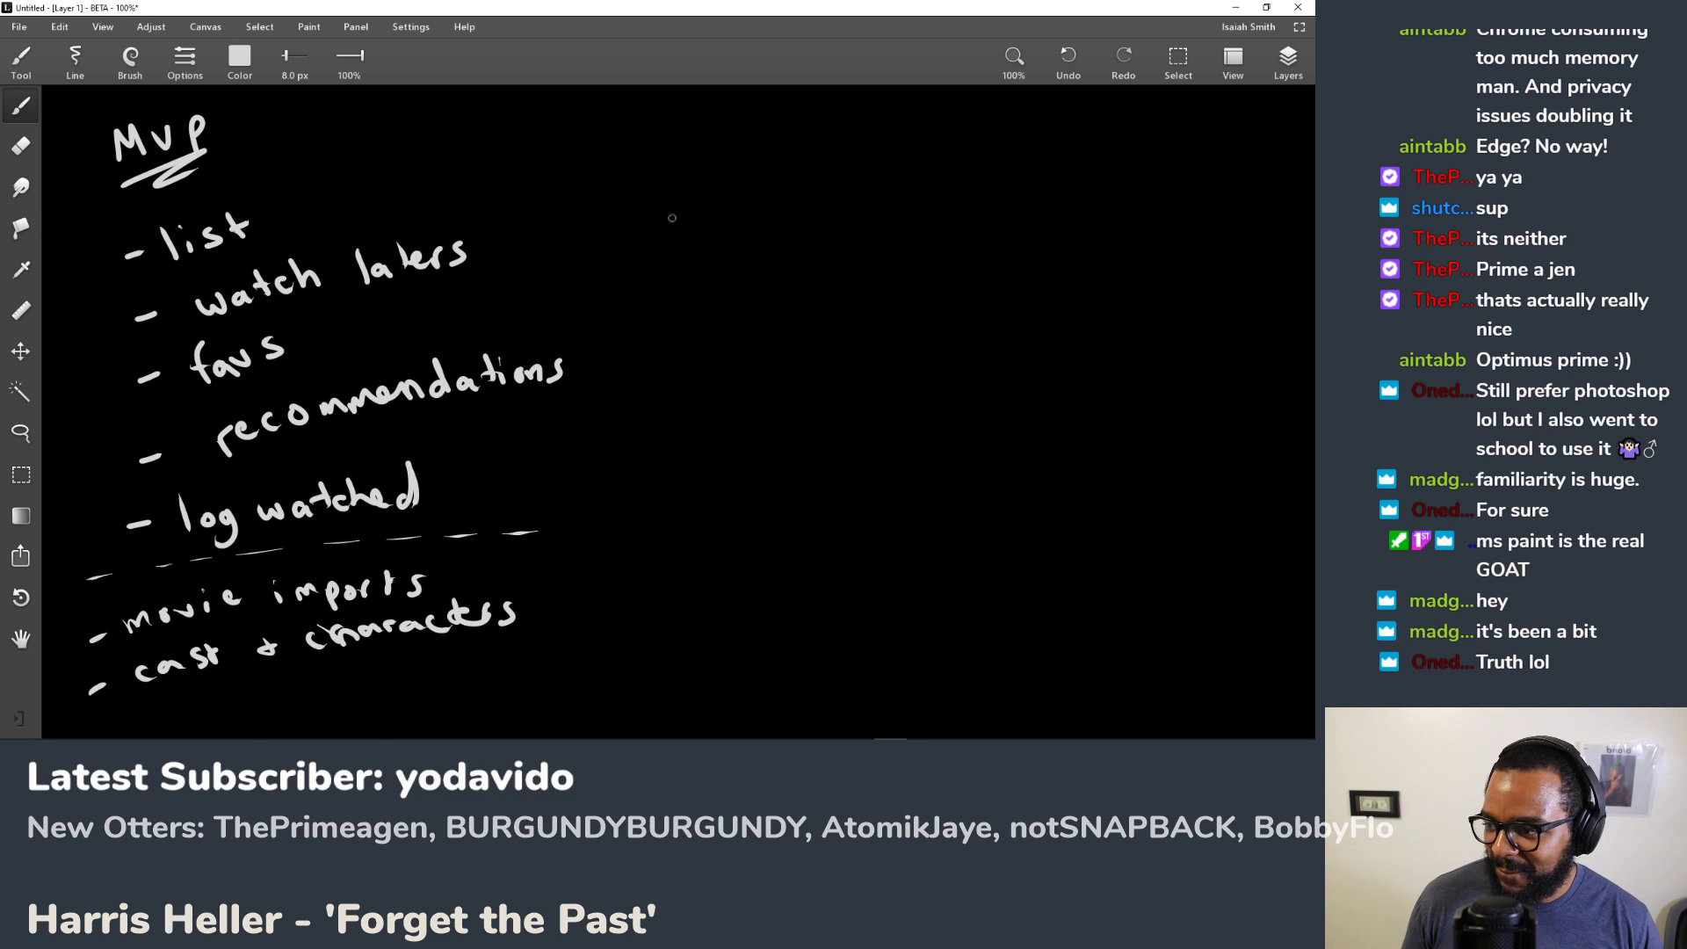
Step: Draw a long vertical divider right of the MVP list and start writing 'Movie' beside it
{"action": "mouse_move", "coordinate": [598, 144]}
{"action": "left_mouse_down"}
{"action": "mouse_move", "coordinate": [564, 577]}
{"action": "mouse_move", "coordinate": [574, 702]}
{"action": "left_mouse_up"}
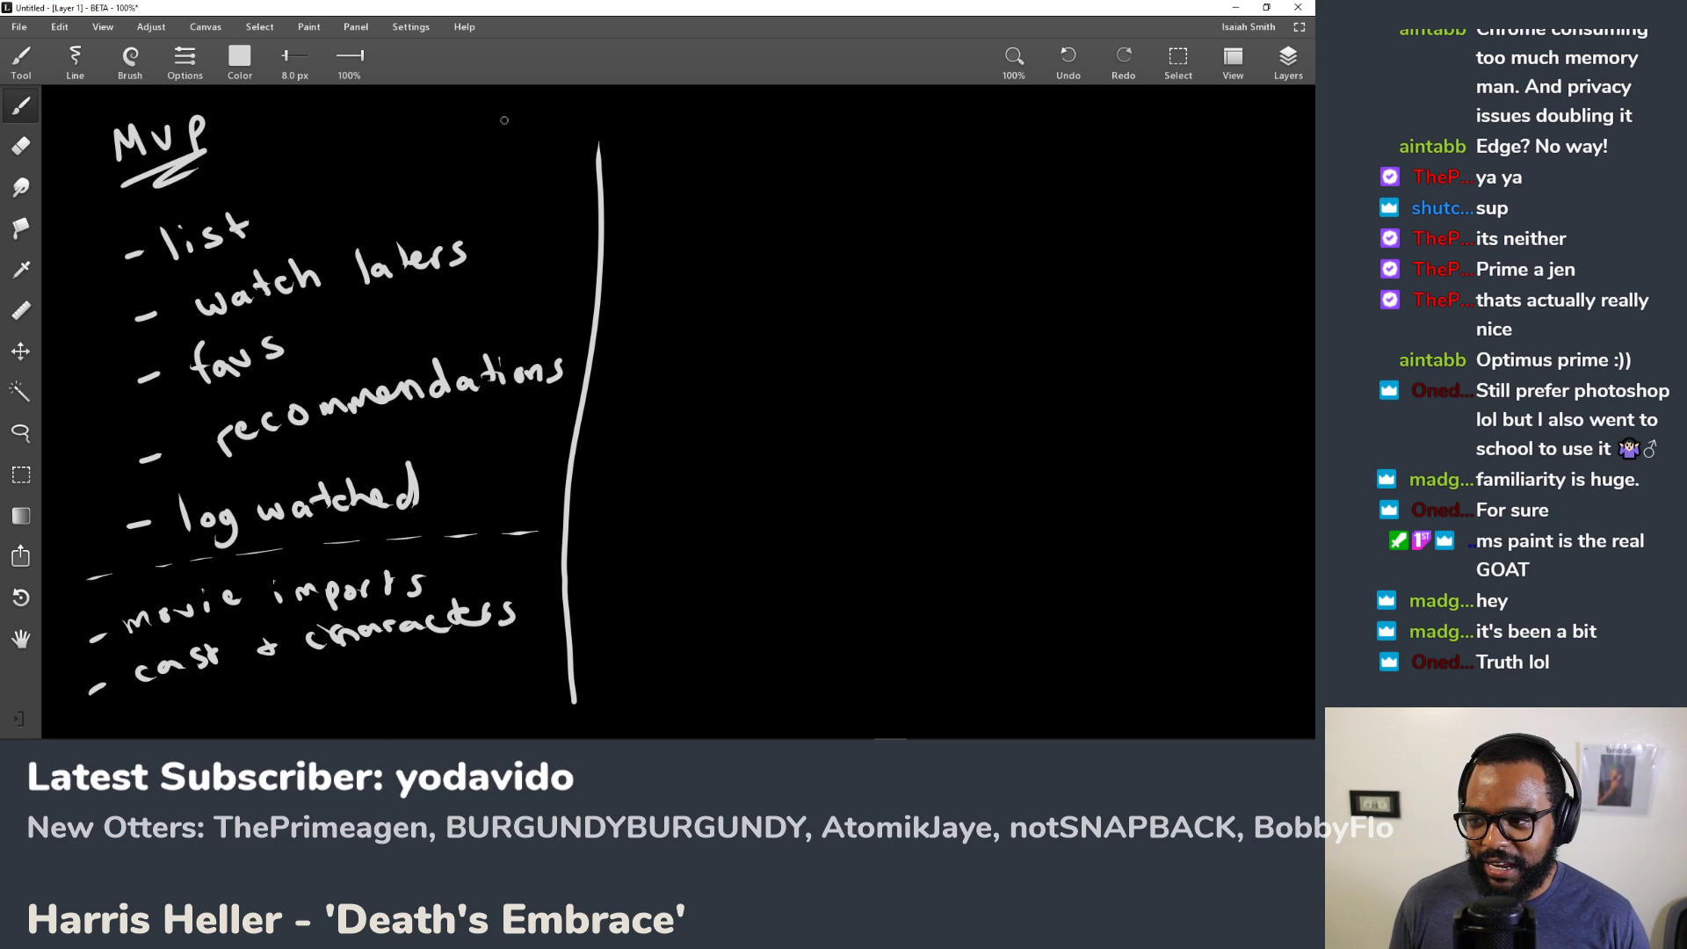
{"action": "left_click_drag", "start_coordinate": [459, 132], "coordinate": [547, 115]}
Step: Handwrite 'Movie Otter' as a heading right of the divider and strike through 'Movie'
{"action": "left_click", "coordinate": [562, 107]}
{"action": "mouse_move", "coordinate": [554, 114]}
{"action": "left_mouse_down"}
{"action": "mouse_move", "coordinate": [587, 128]}
{"action": "mouse_move", "coordinate": [632, 105]}
{"action": "mouse_move", "coordinate": [664, 130]}
{"action": "left_mouse_up"}
{"action": "mouse_move", "coordinate": [675, 100]}
{"action": "left_mouse_down"}
{"action": "mouse_move", "coordinate": [674, 131]}
{"action": "mouse_move", "coordinate": [693, 114]}
{"action": "left_mouse_up"}
{"action": "left_click_drag", "start_coordinate": [688, 121], "coordinate": [753, 106]}
{"action": "mouse_move", "coordinate": [472, 156]}
{"action": "left_mouse_down"}
{"action": "mouse_move", "coordinate": [554, 116]}
{"action": "mouse_move", "coordinate": [567, 133]}
{"action": "mouse_move", "coordinate": [728, 155]}
{"action": "left_mouse_up"}
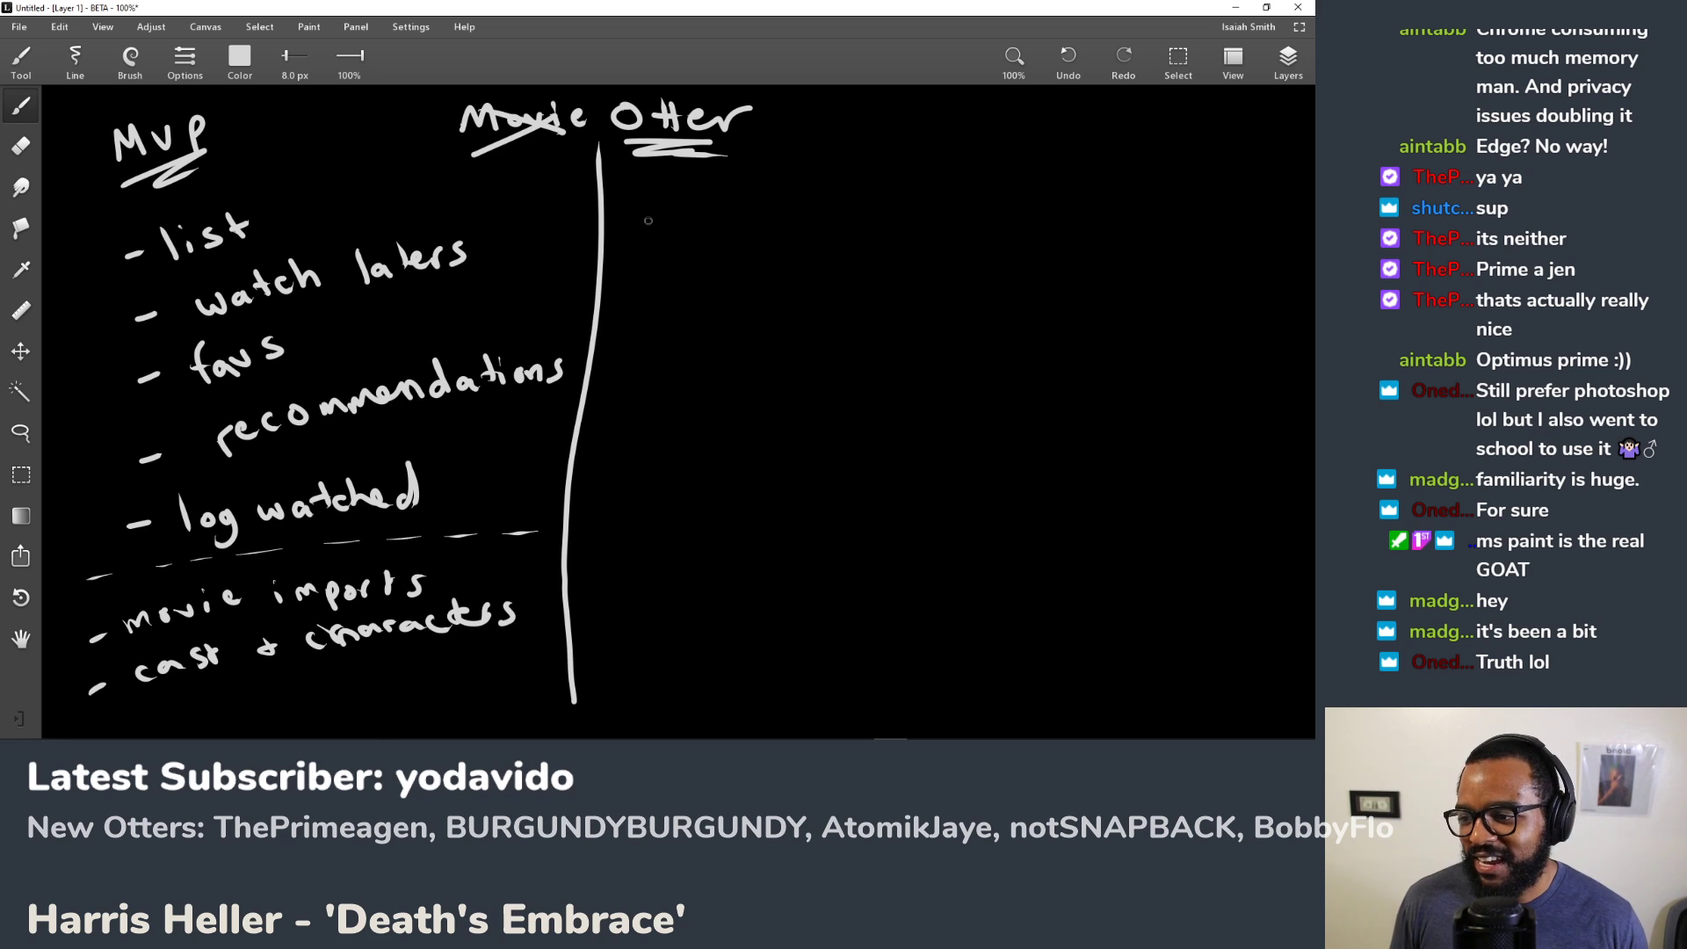
Step: Handwrite '- movieotter Movie → TMDB' under the heading and erase the stray stroke below it
{"action": "left_click_drag", "start_coordinate": [658, 217], "coordinate": [673, 216]}
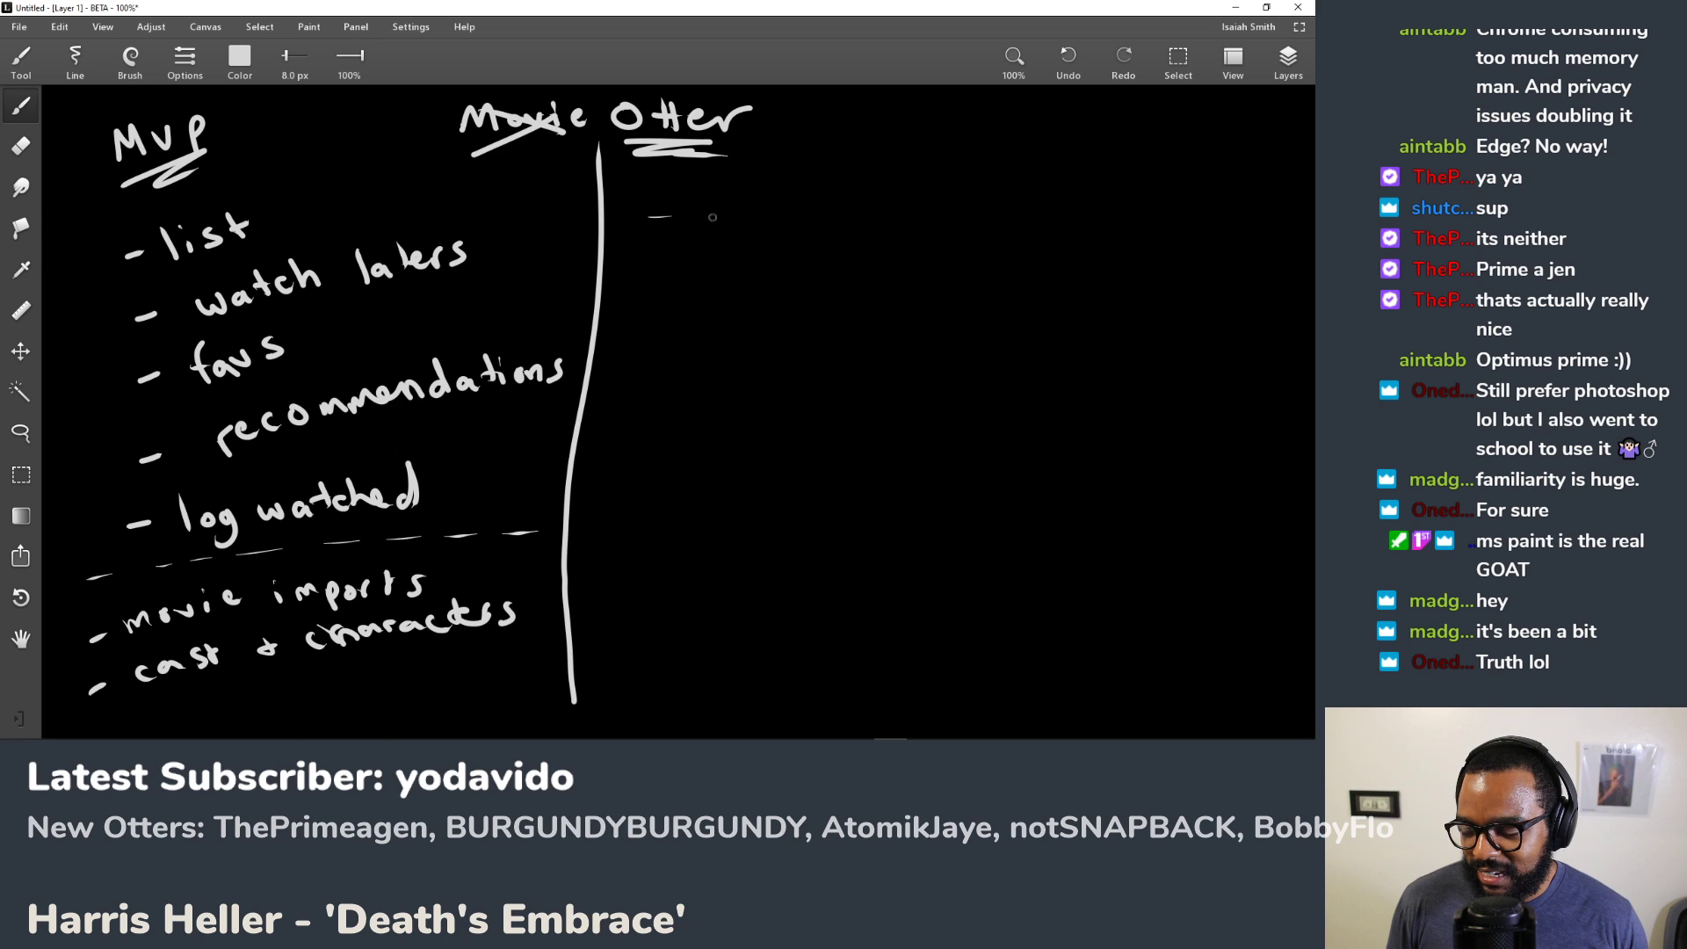
{"action": "mouse_move", "coordinate": [708, 225]}
{"action": "left_mouse_down"}
{"action": "mouse_move", "coordinate": [906, 210]}
{"action": "mouse_move", "coordinate": [898, 226]}
{"action": "mouse_move", "coordinate": [921, 230]}
{"action": "mouse_move", "coordinate": [948, 216]}
{"action": "mouse_move", "coordinate": [1210, 240]}
{"action": "mouse_move", "coordinate": [1218, 225]}
{"action": "mouse_move", "coordinate": [1237, 245]}
{"action": "mouse_move", "coordinate": [1221, 254]}
{"action": "left_mouse_up"}
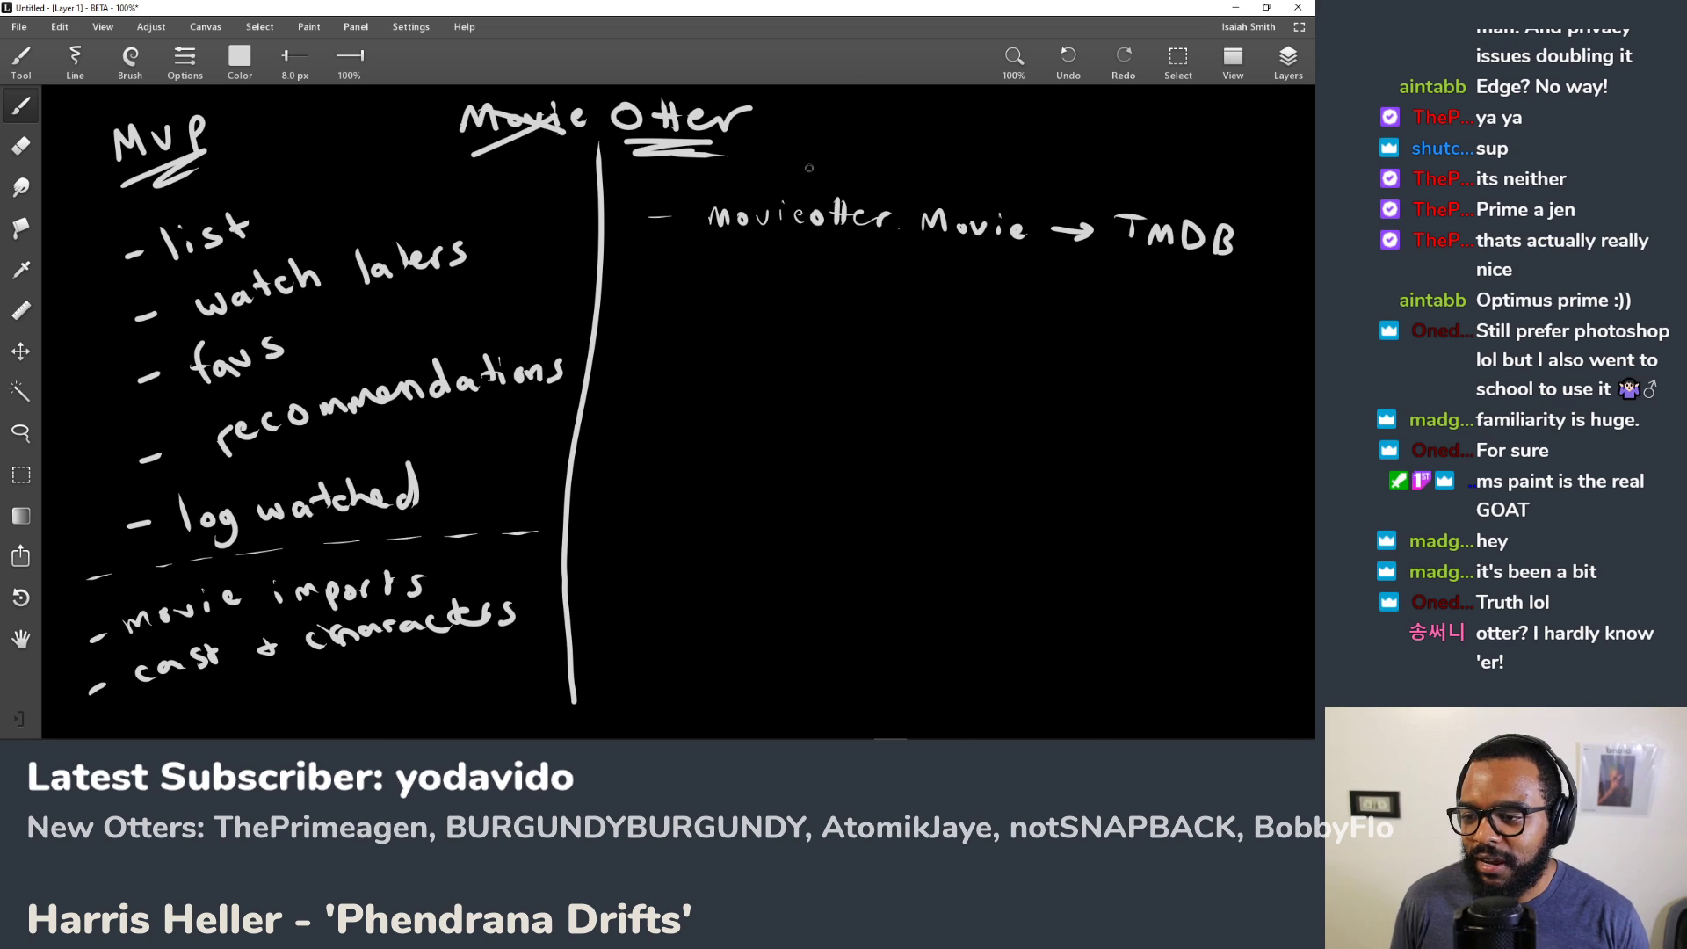
{"action": "left_click_drag", "start_coordinate": [621, 322], "coordinate": [662, 282]}
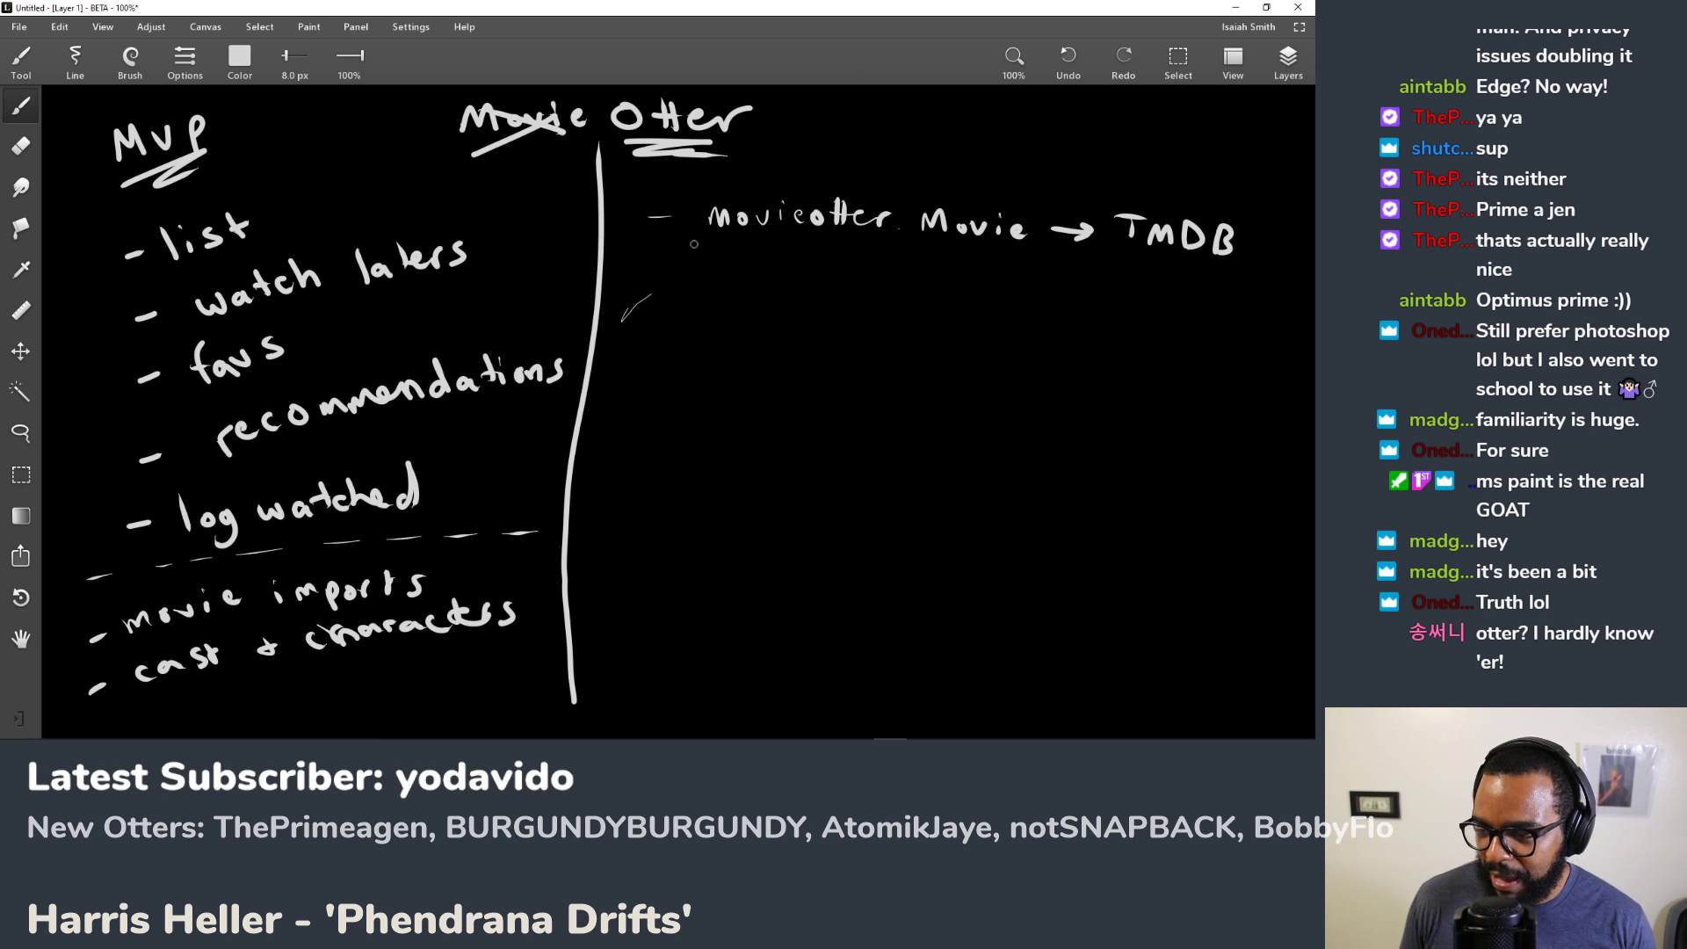
{"action": "key", "text": "e"}
{"action": "left_click_drag", "start_coordinate": [647, 290], "coordinate": [630, 319]}
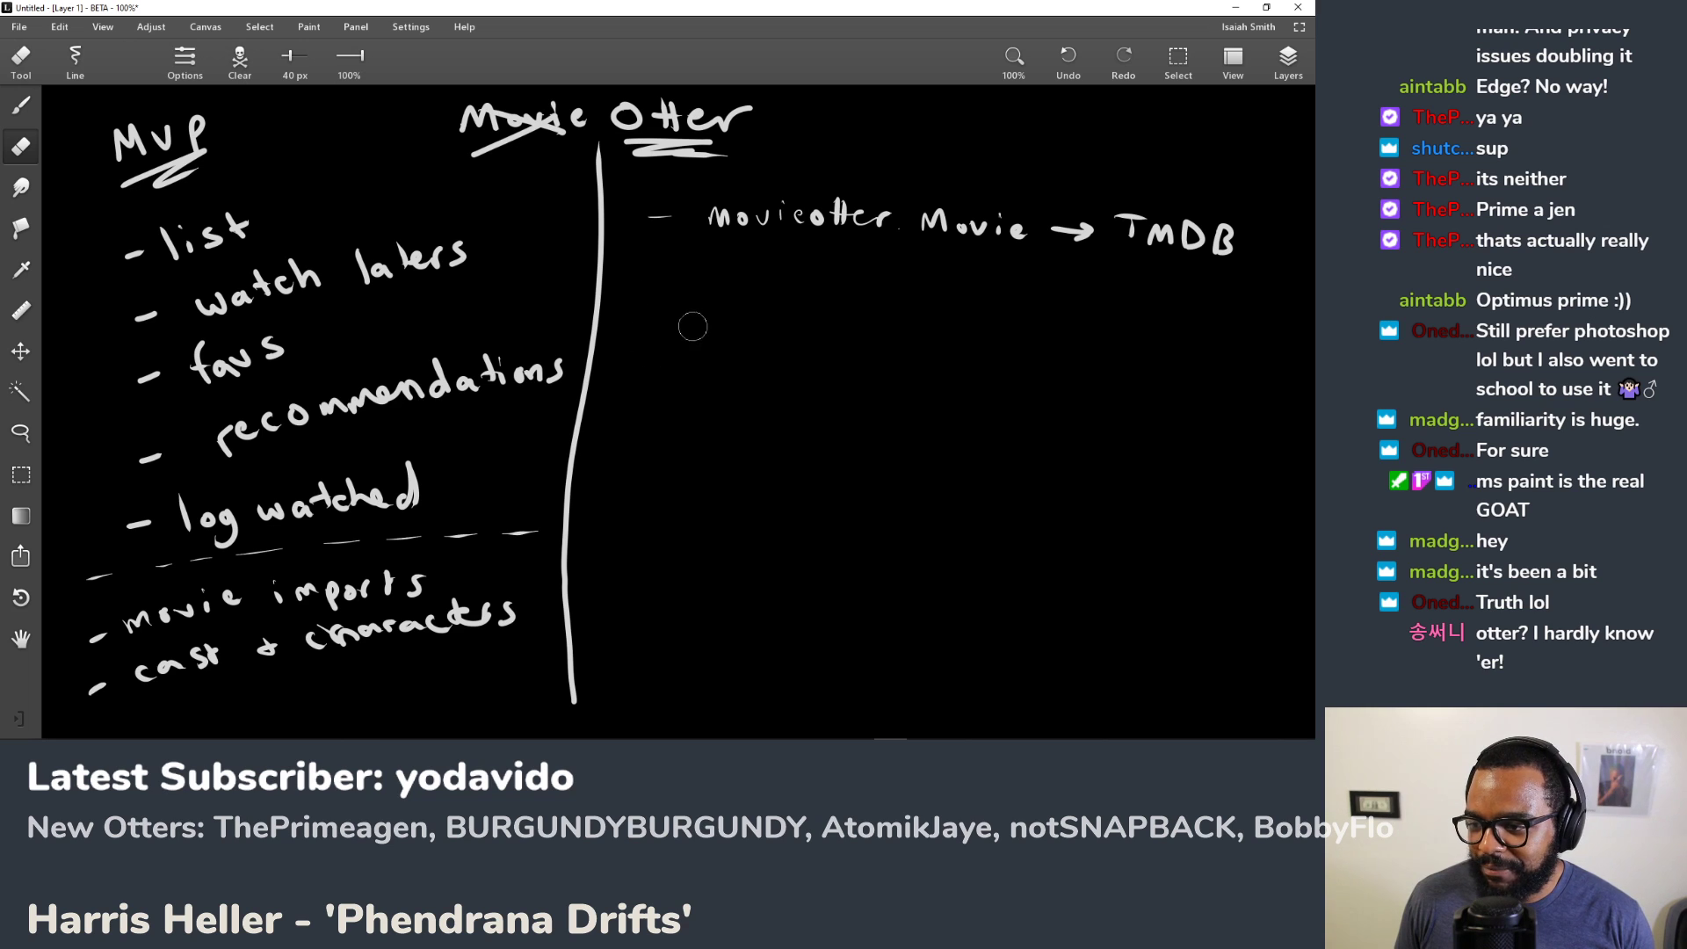
{"action": "key", "text": "b"}
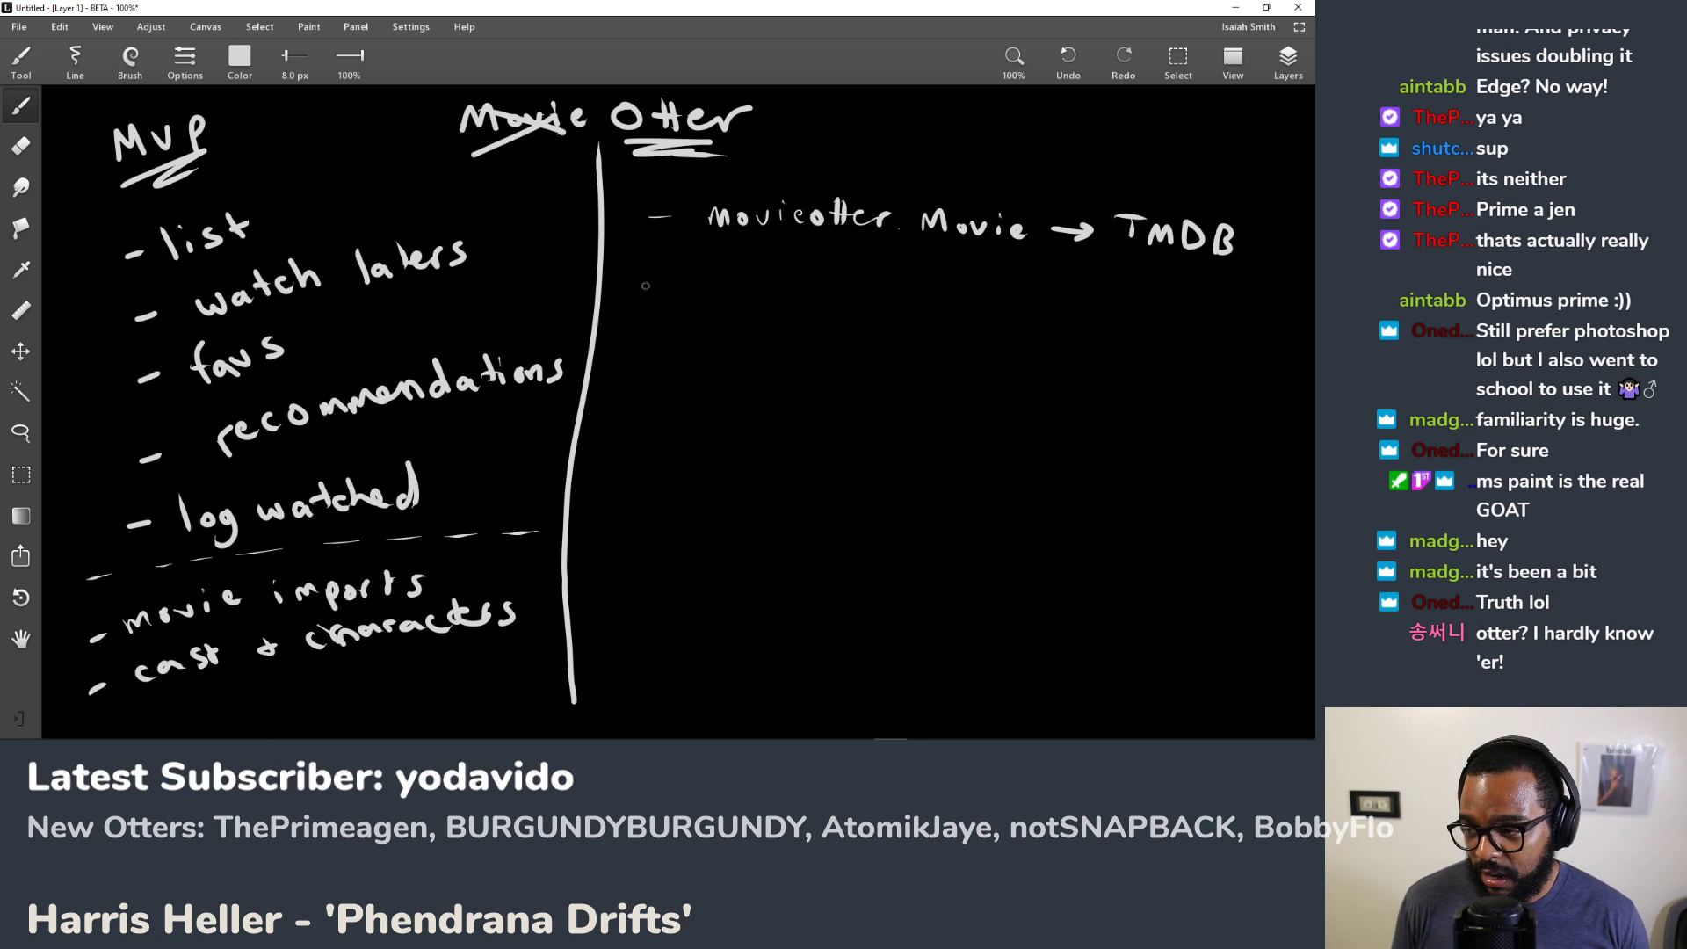
Step: Handwrite the dashed note 'Focus on watch parties' below the TMDB line
{"action": "mouse_move", "coordinate": [639, 284]}
{"action": "left_mouse_down"}
{"action": "mouse_move", "coordinate": [698, 297]}
{"action": "mouse_move", "coordinate": [719, 263]}
{"action": "mouse_move", "coordinate": [742, 298]}
{"action": "left_mouse_up"}
{"action": "left_click_drag", "start_coordinate": [751, 284], "coordinate": [769, 284]}
{"action": "left_click_drag", "start_coordinate": [792, 281], "coordinate": [775, 299]}
{"action": "left_click_drag", "start_coordinate": [841, 292], "coordinate": [841, 294]}
{"action": "left_click_drag", "start_coordinate": [851, 303], "coordinate": [872, 302]}
{"action": "left_click_drag", "start_coordinate": [923, 295], "coordinate": [942, 292]}
{"action": "left_click_drag", "start_coordinate": [950, 295], "coordinate": [1052, 303]}
{"action": "mouse_move", "coordinate": [1075, 288]}
{"action": "left_mouse_down"}
{"action": "mouse_move", "coordinate": [1074, 312]}
{"action": "mouse_move", "coordinate": [1090, 289]}
{"action": "left_mouse_up"}
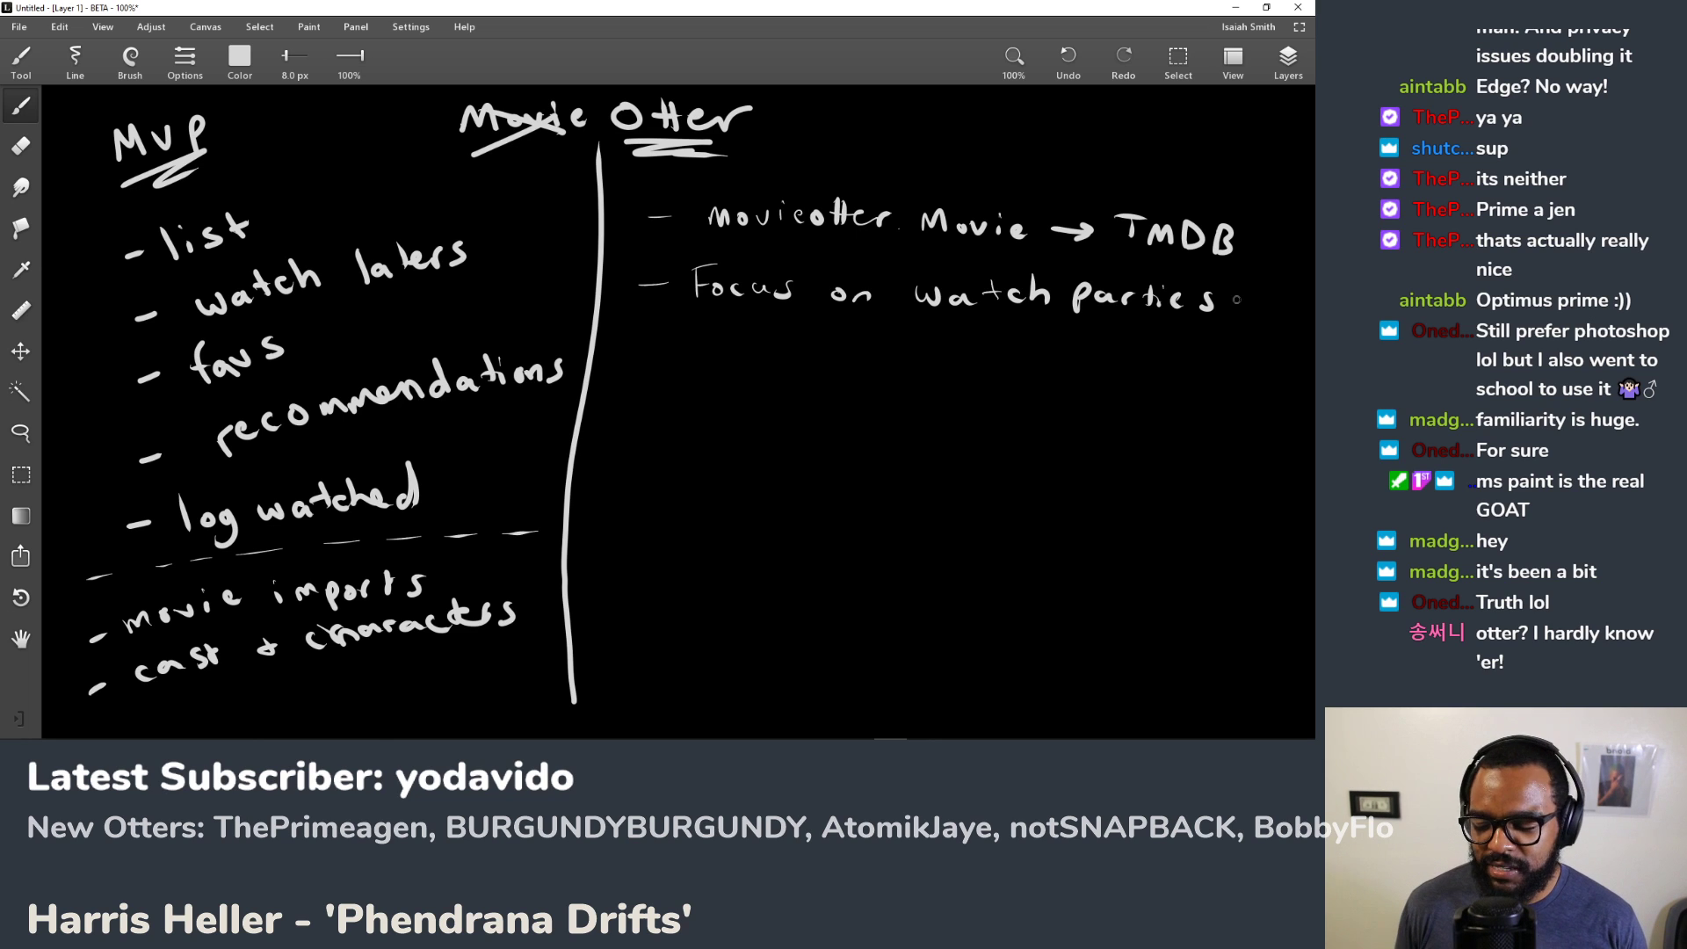
Step: Strike through 'movieotter' in the first note, undo it, and switch over to Chrome
{"action": "left_click_drag", "start_coordinate": [730, 255], "coordinate": [804, 174]}
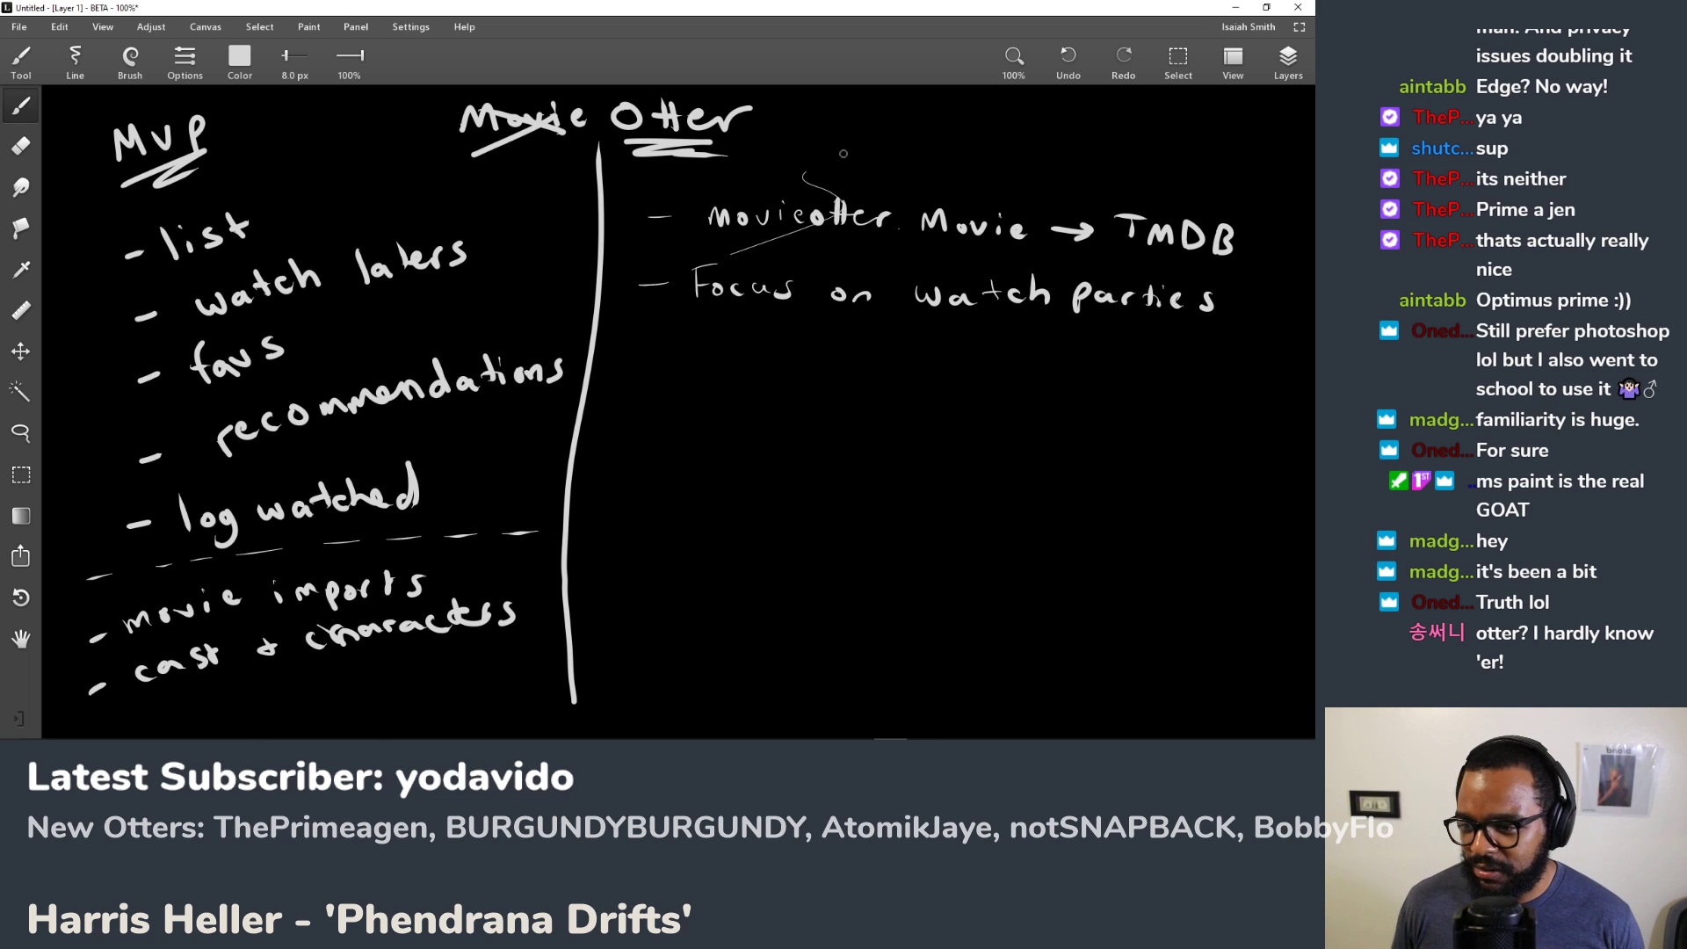
{"action": "key", "text": "ctrl+z"}
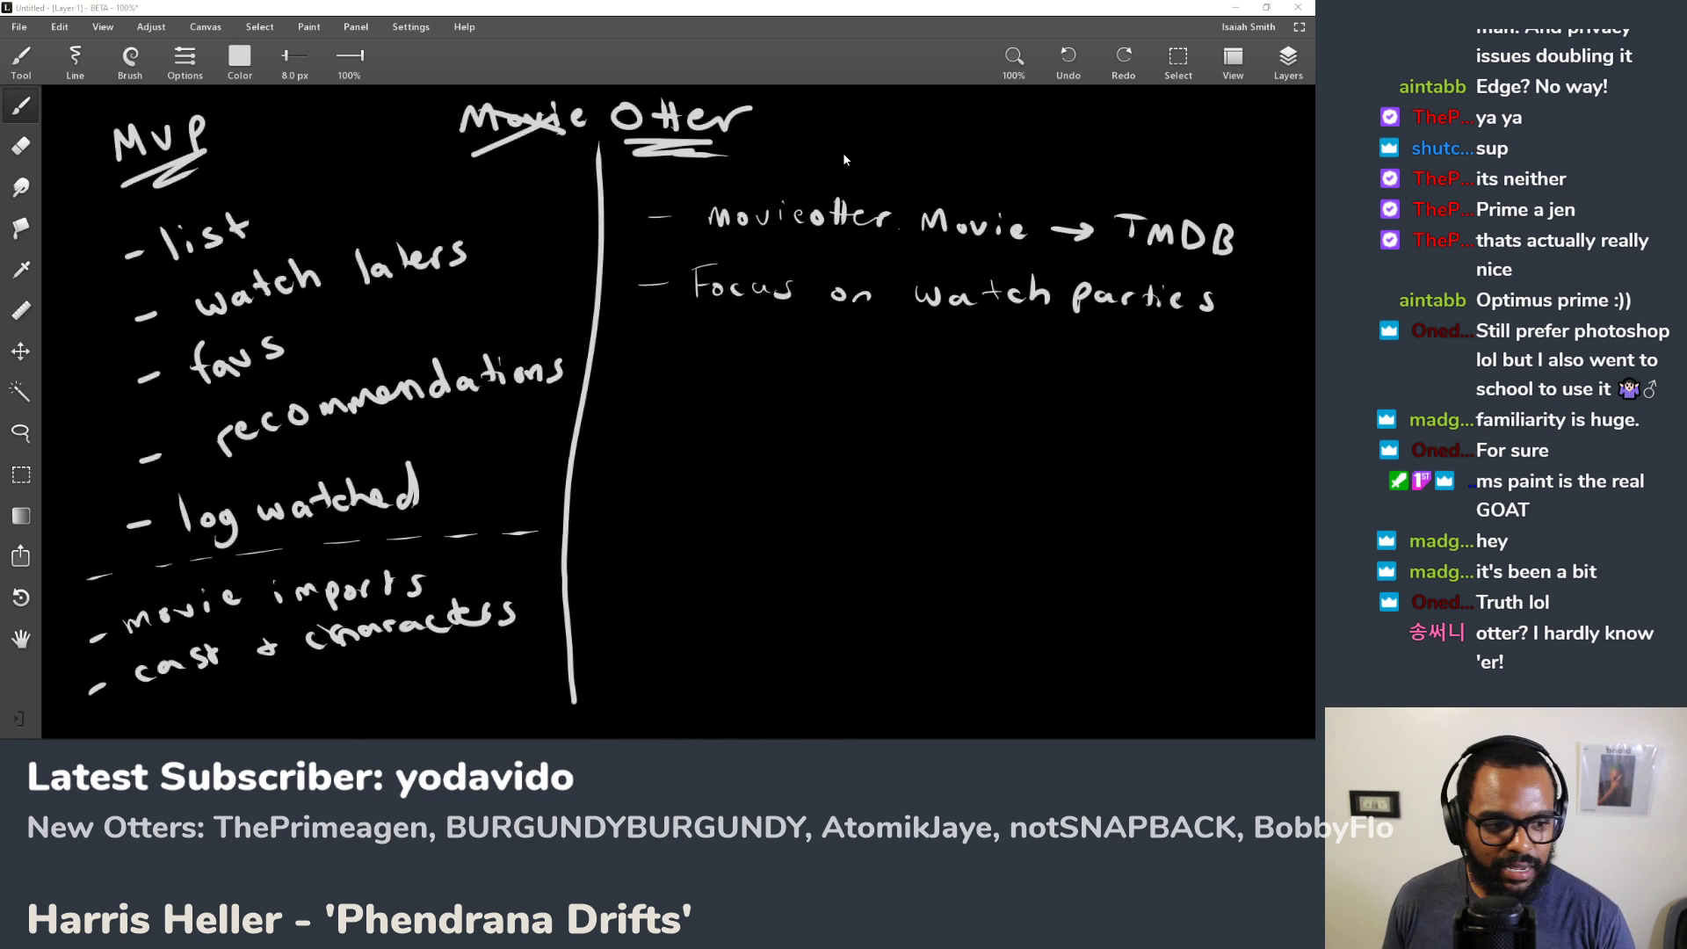
{"action": "key", "text": "alt+Tab"}
Step: Search 'netflixparty' in a new tab and open the Netflix Party website
{"action": "key", "text": "ctrl+t"}
{"action": "type", "text": "netf"}
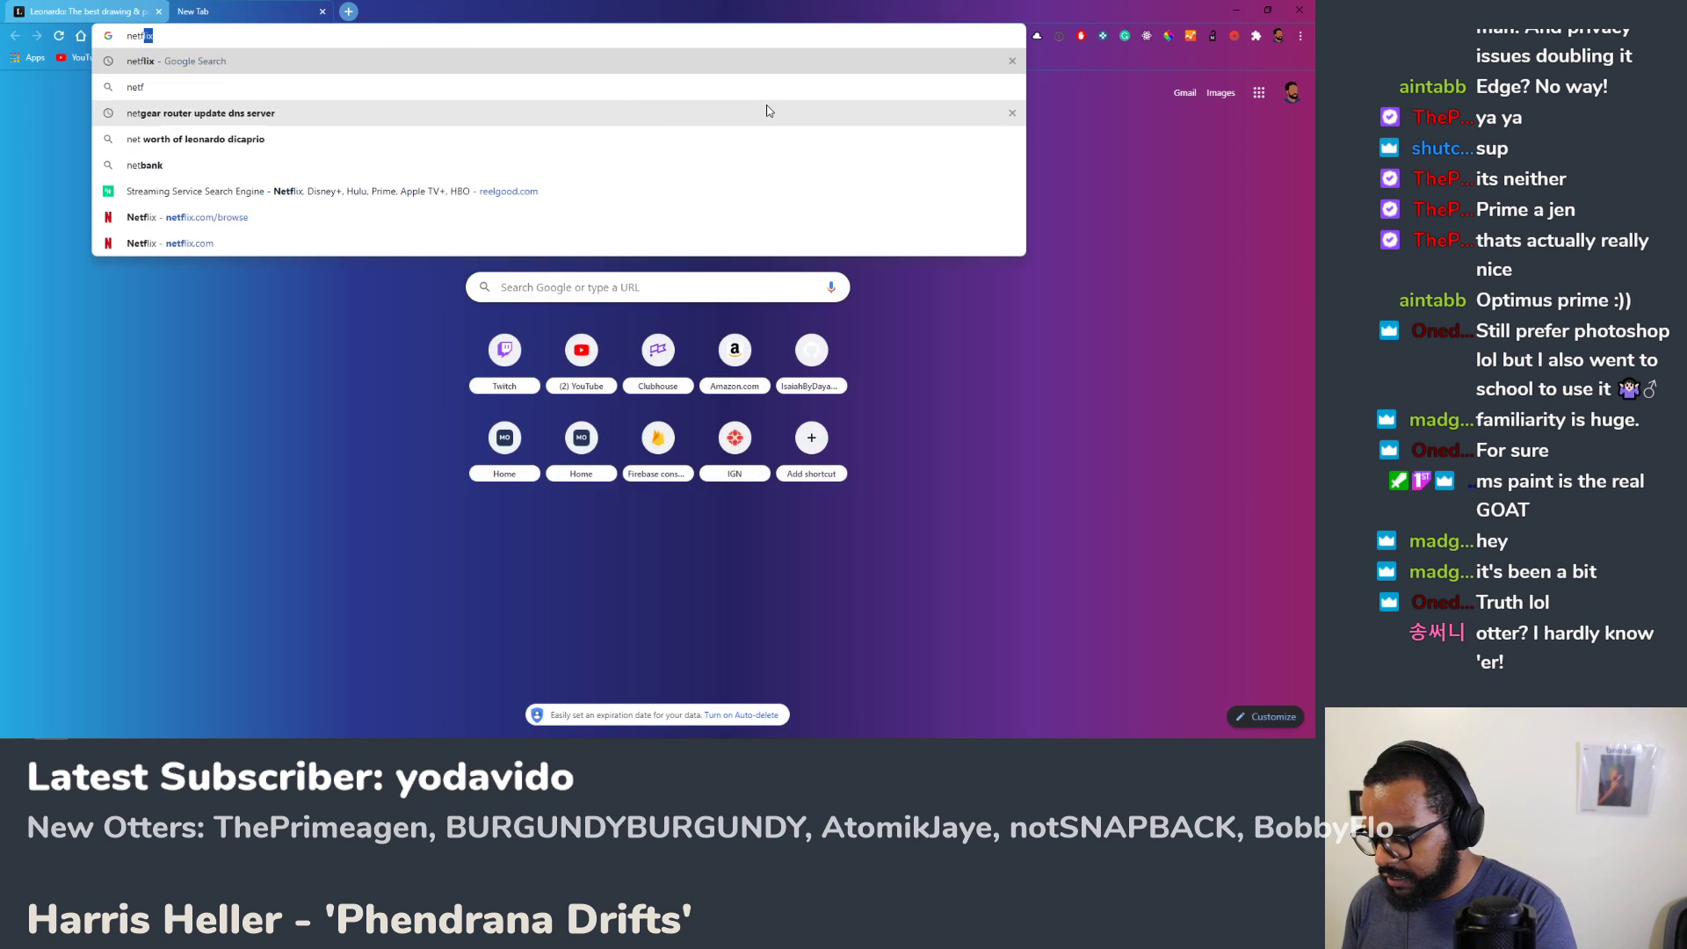
{"action": "type", "text": "lixparty"}
{"action": "key", "text": "Return"}
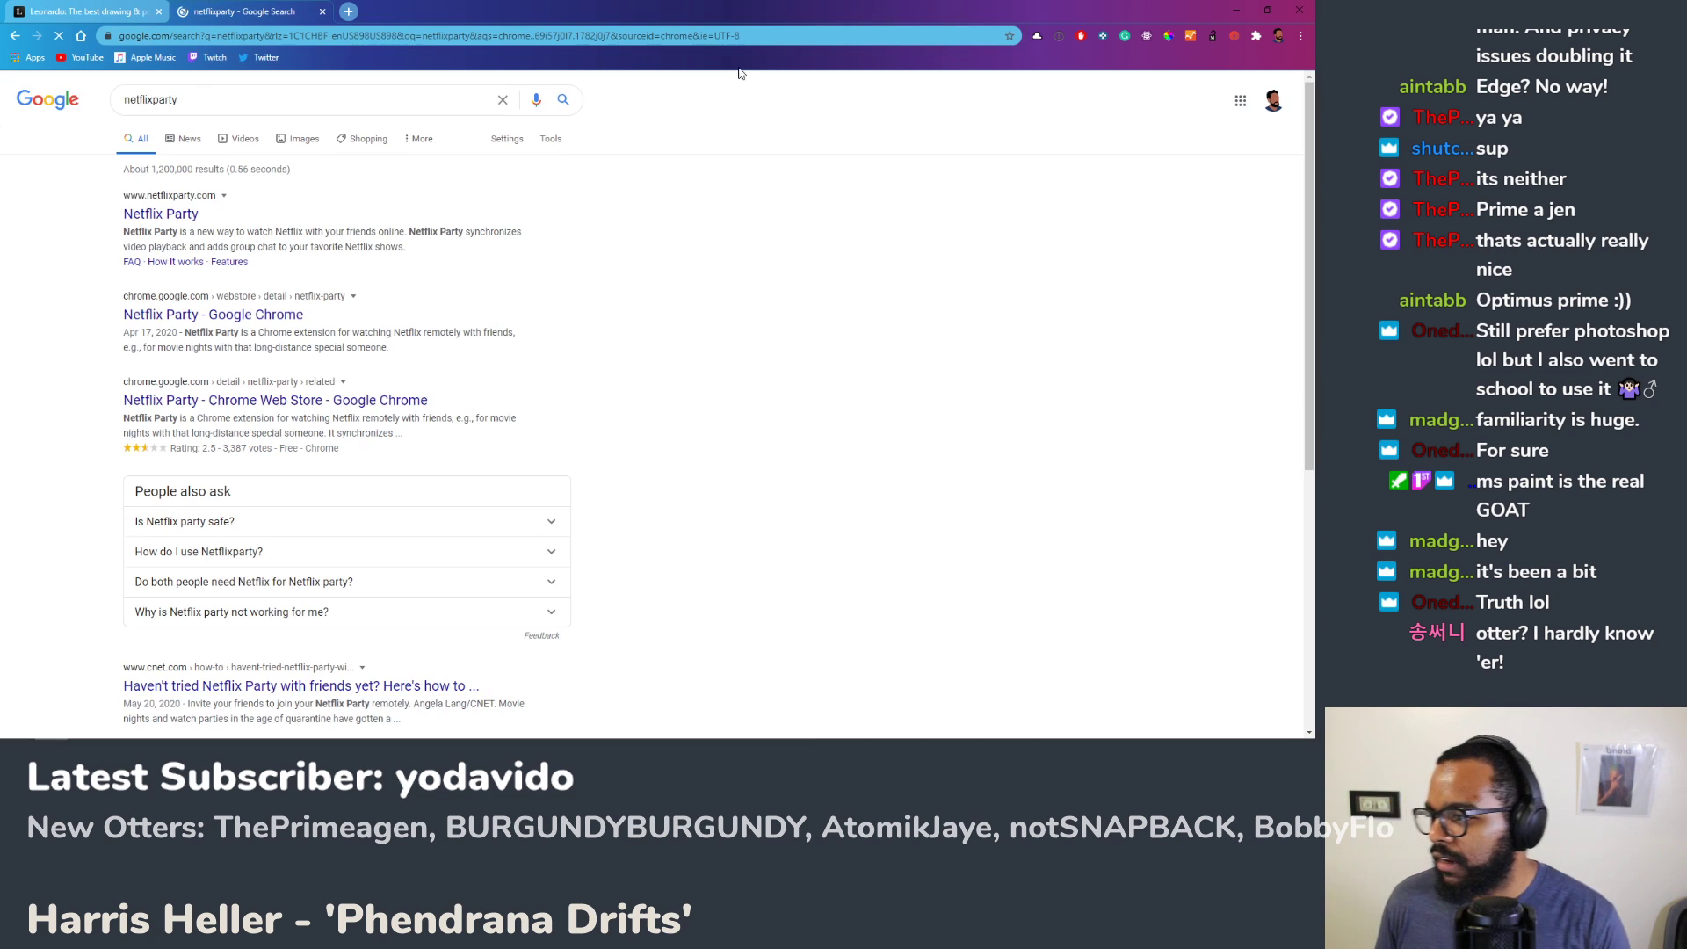
{"action": "left_click", "coordinate": [147, 215]}
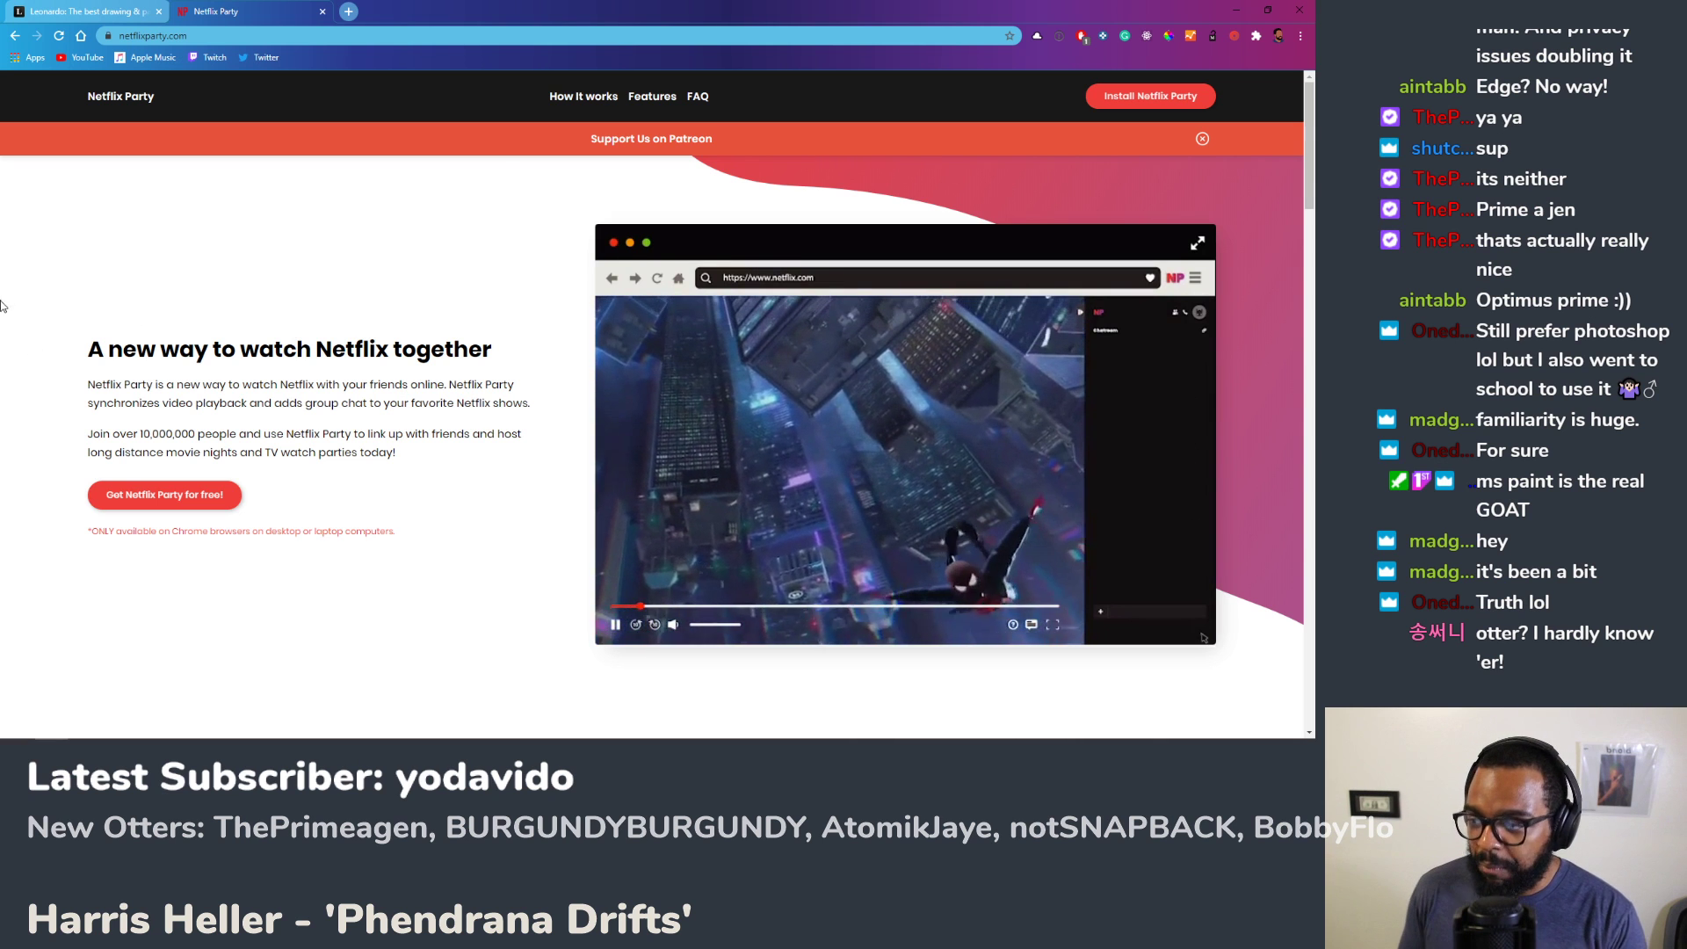
Step: Scroll through the Netflix Party page, close the Leonardo website tab, and return to the drawing
{"action": "scroll", "coordinate": [335, 571], "scroll_direction": "down", "scroll_amount": 2}
{"action": "scroll", "coordinate": [335, 570], "scroll_direction": "down", "scroll_amount": 3}
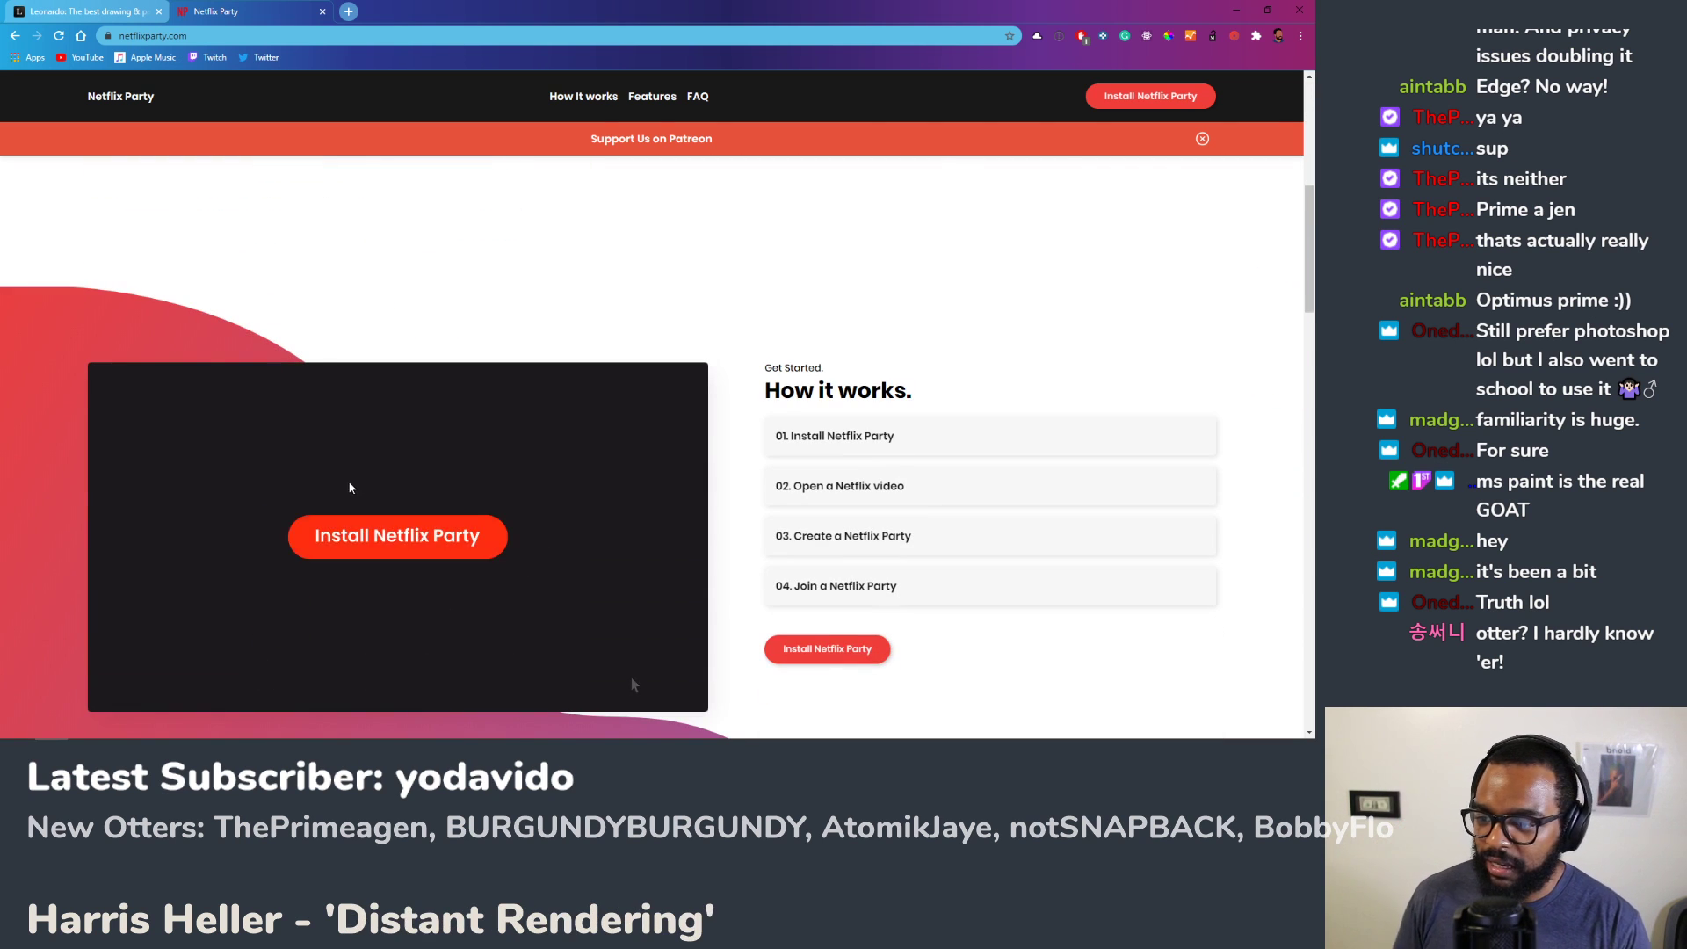
{"action": "scroll", "coordinate": [761, 472], "scroll_direction": "down", "scroll_amount": 3}
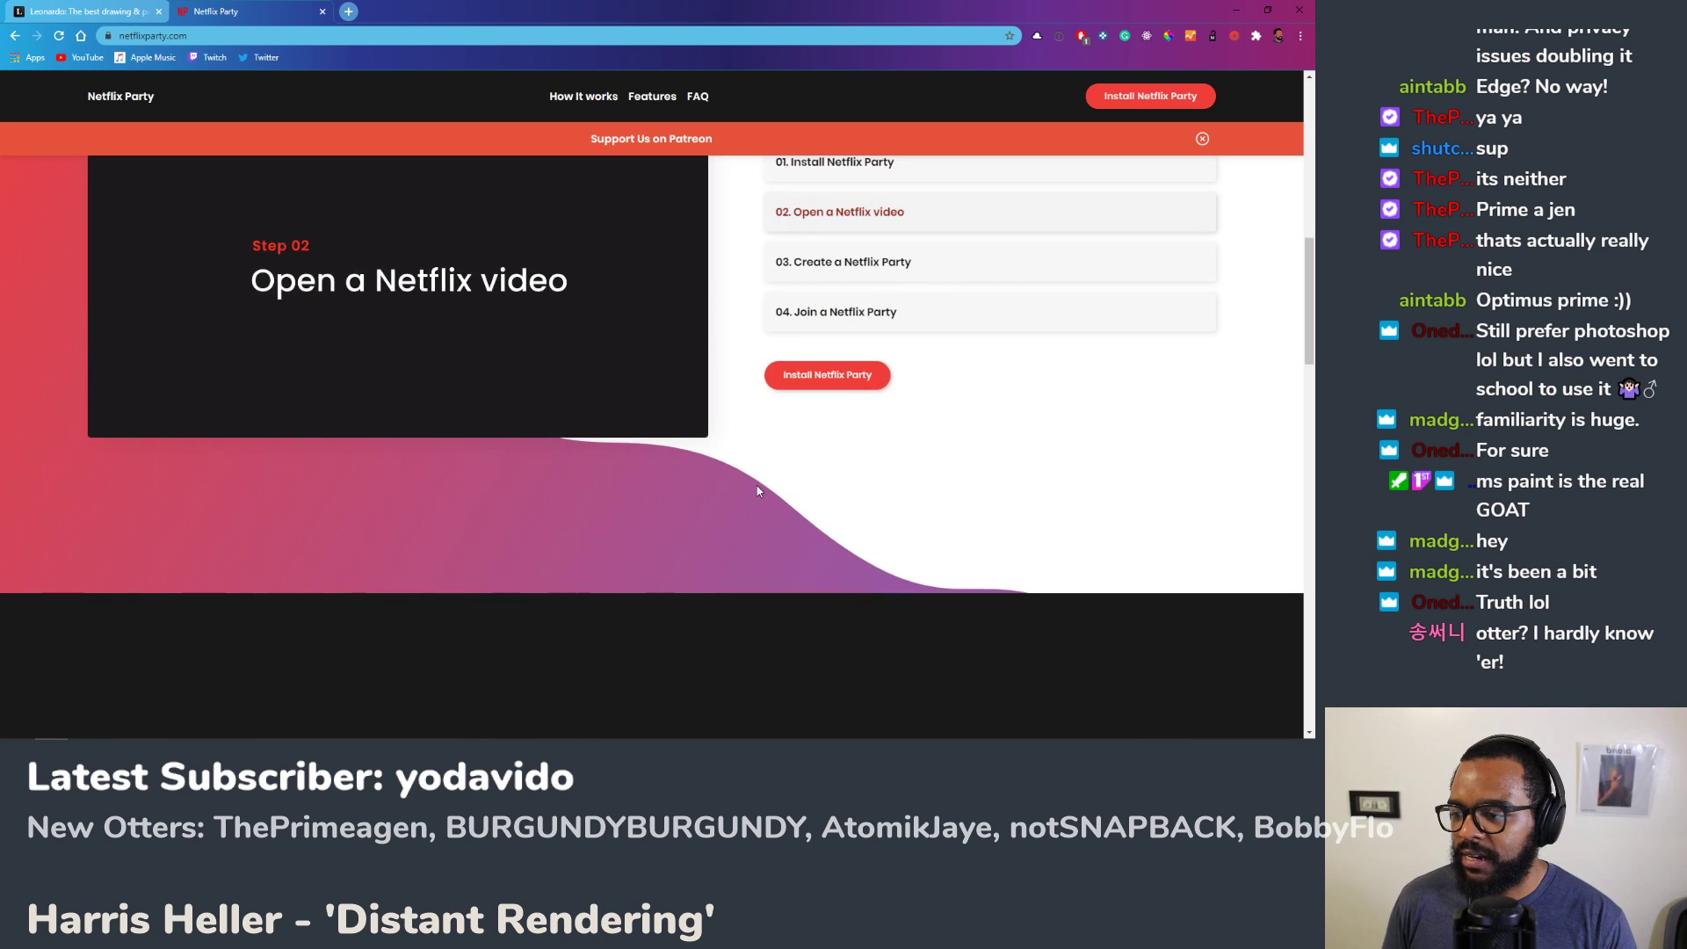
{"action": "scroll", "coordinate": [660, 503], "scroll_direction": "up", "scroll_amount": 3}
{"action": "scroll", "coordinate": [659, 507], "scroll_direction": "down", "scroll_amount": 7}
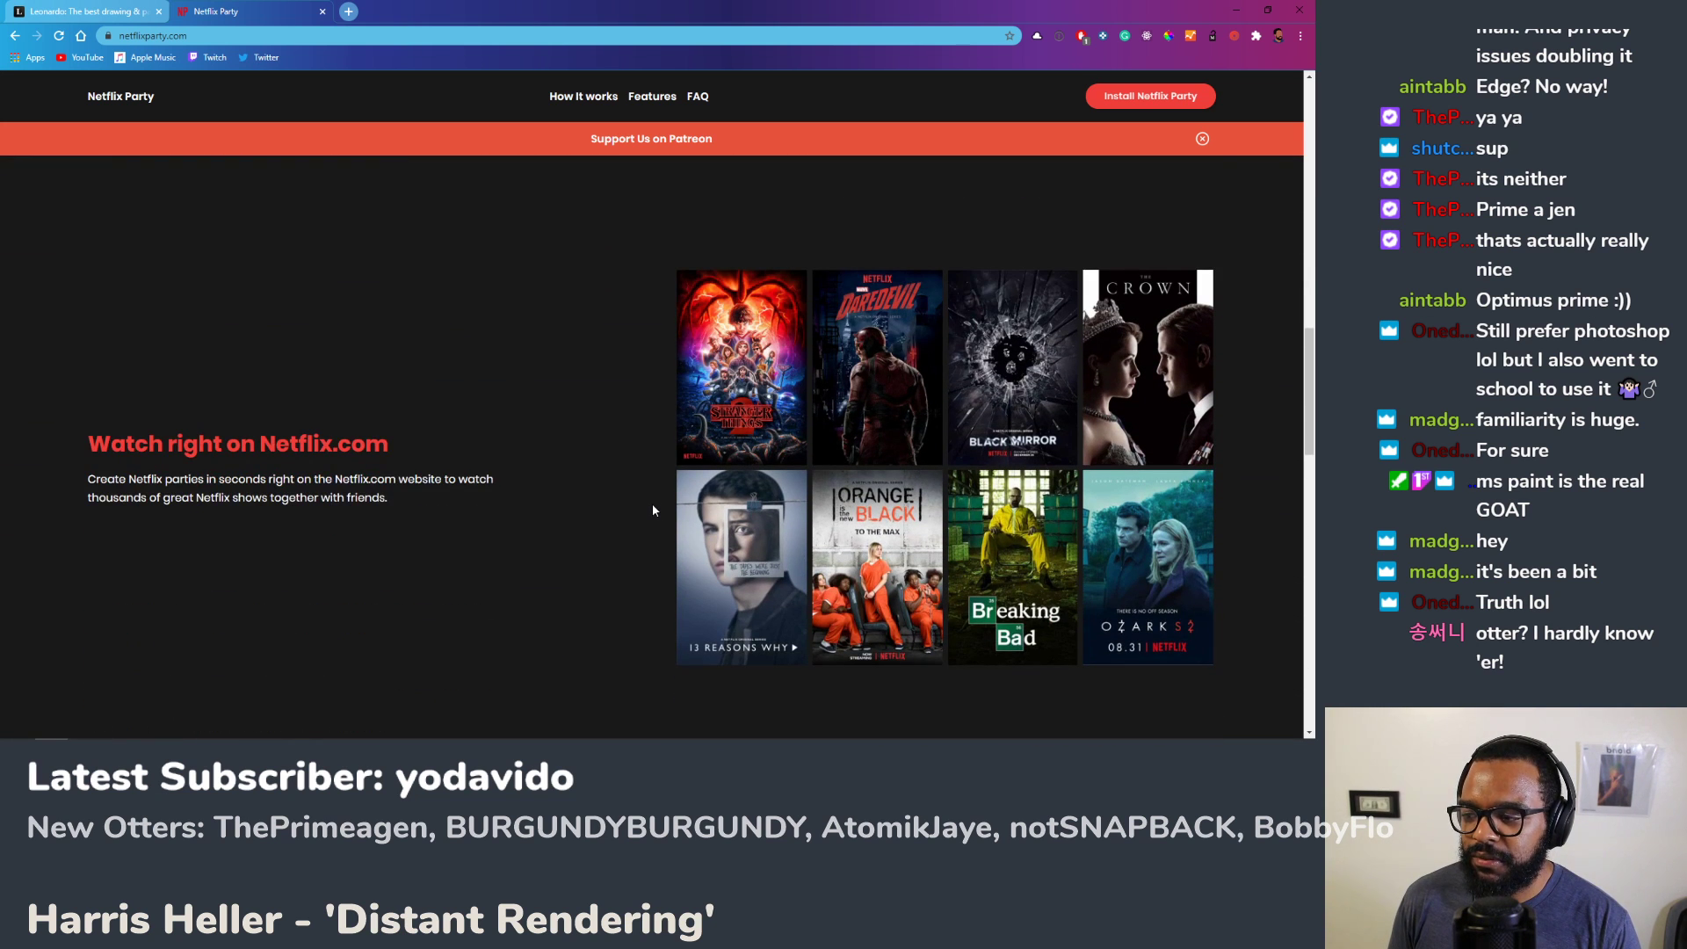
{"action": "scroll", "coordinate": [651, 506], "scroll_direction": "up", "scroll_amount": 3}
{"action": "scroll", "coordinate": [639, 464], "scroll_direction": "up", "scroll_amount": 10}
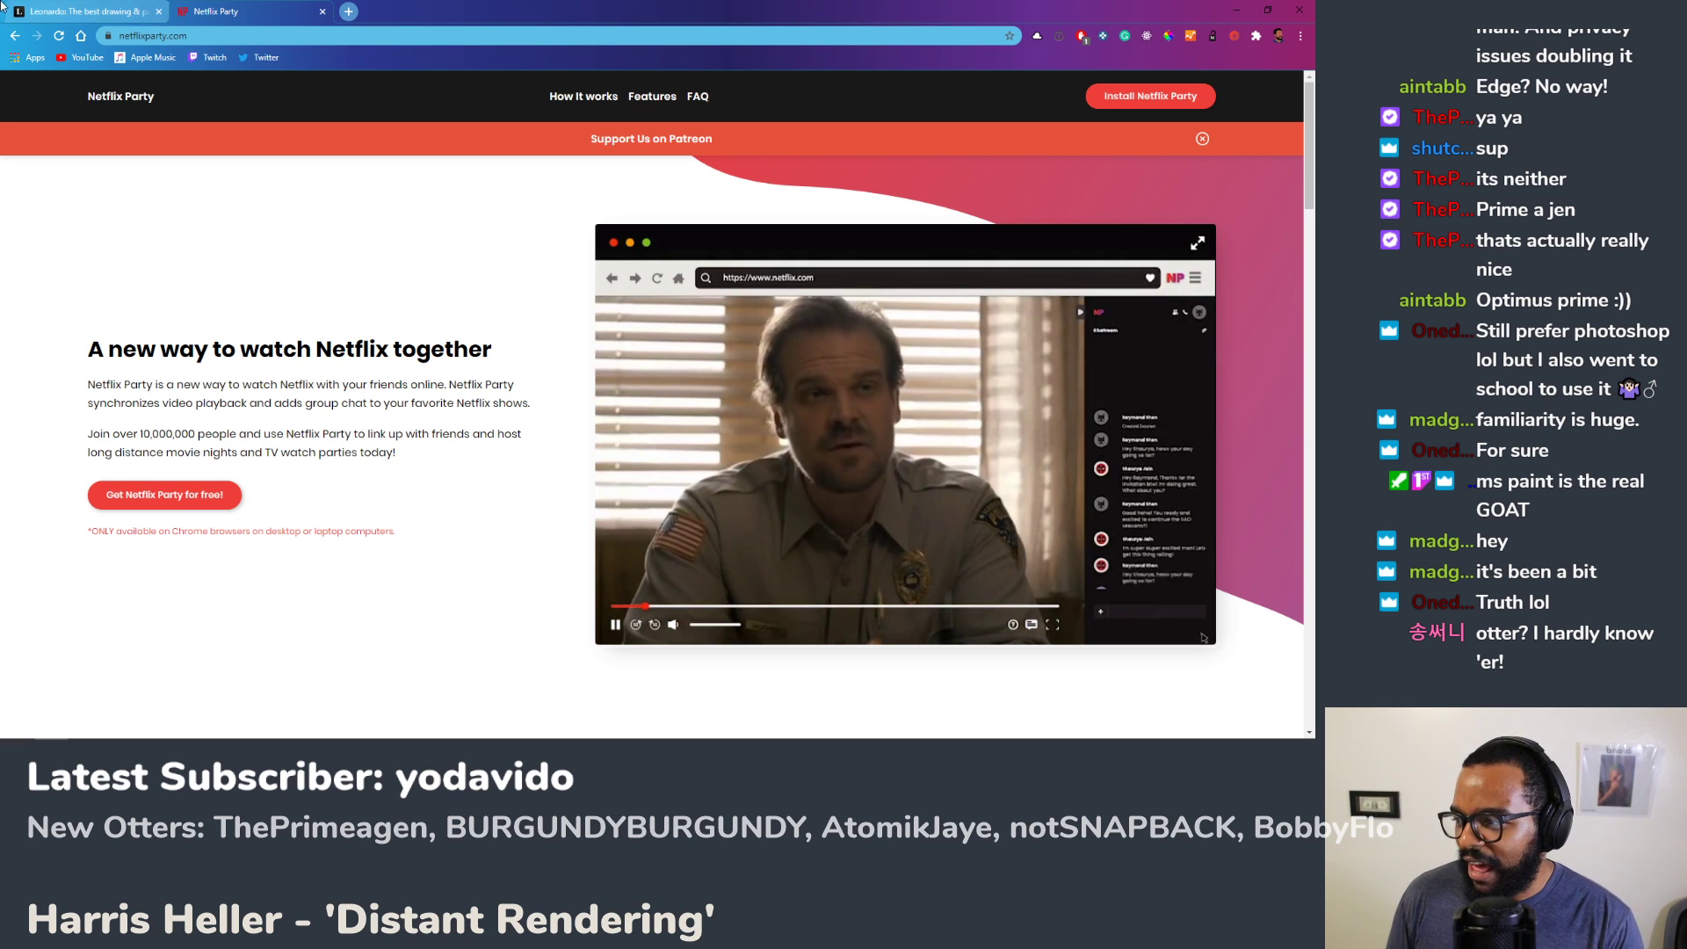
{"action": "left_click", "coordinate": [159, 12]}
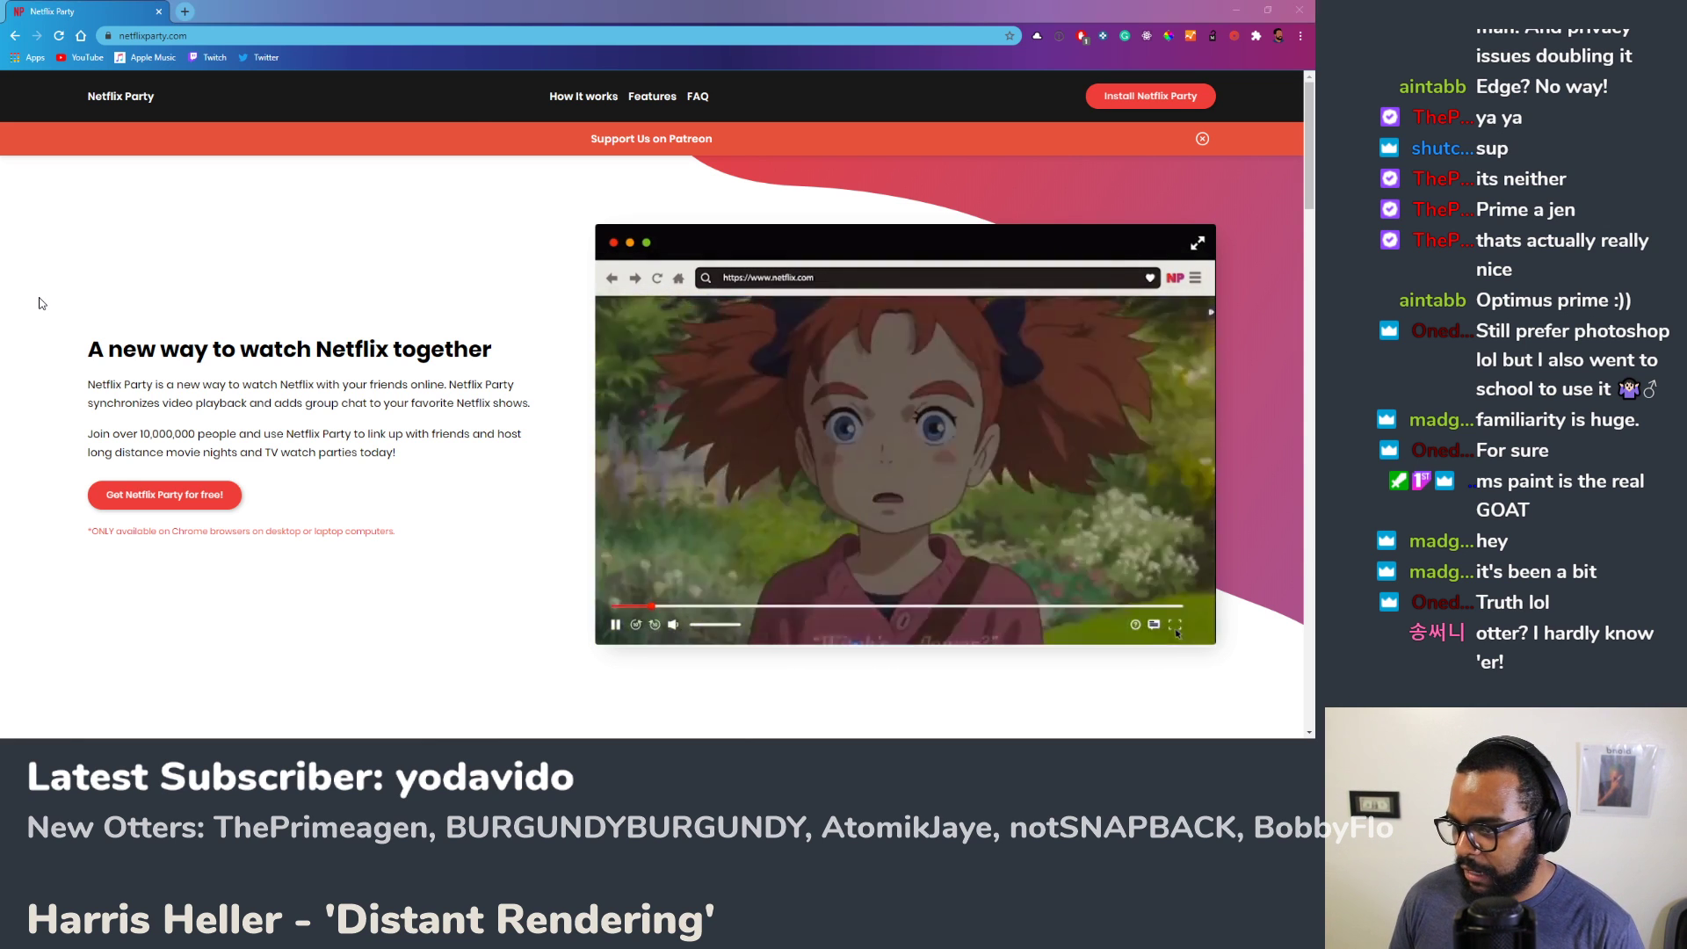
{"action": "key", "text": "alt+Tab"}
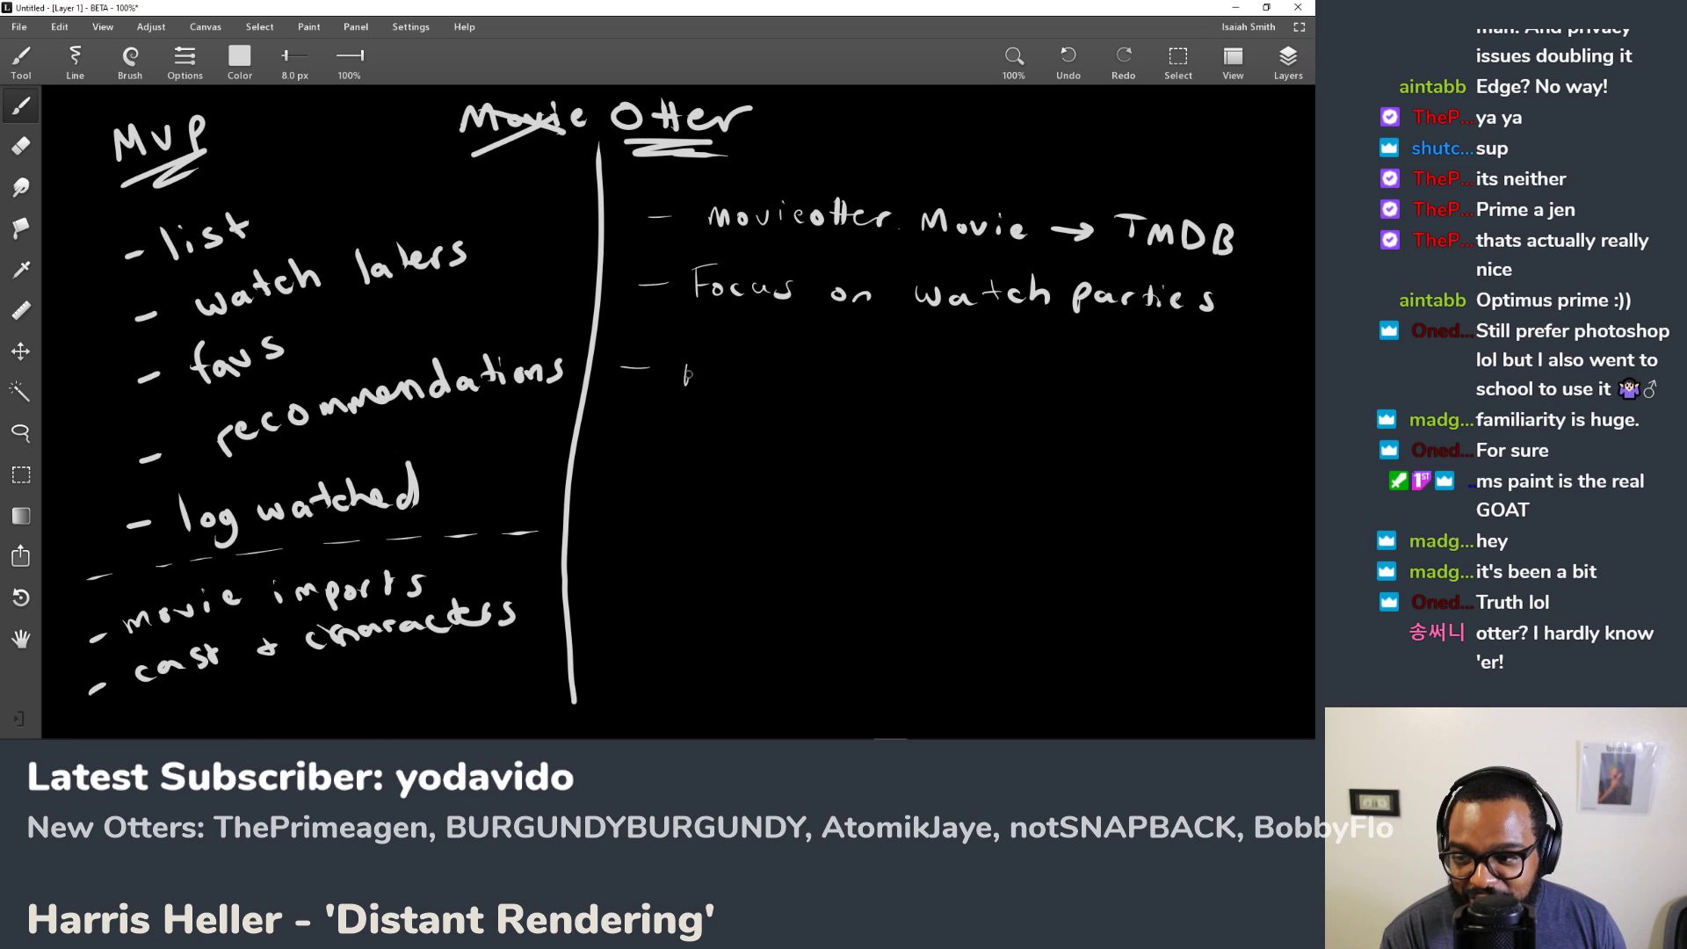
Step: Handwrite 'Make sharing easier' beneath the 'Focus on watch parties' note
{"action": "left_click_drag", "start_coordinate": [753, 375], "coordinate": [867, 391]}
{"action": "mouse_move", "coordinate": [870, 381]}
{"action": "left_mouse_down"}
{"action": "mouse_move", "coordinate": [952, 389]}
{"action": "mouse_move", "coordinate": [934, 421]}
{"action": "mouse_move", "coordinate": [1016, 398]}
{"action": "left_mouse_up"}
{"action": "left_click_drag", "start_coordinate": [1039, 387], "coordinate": [1147, 396]}
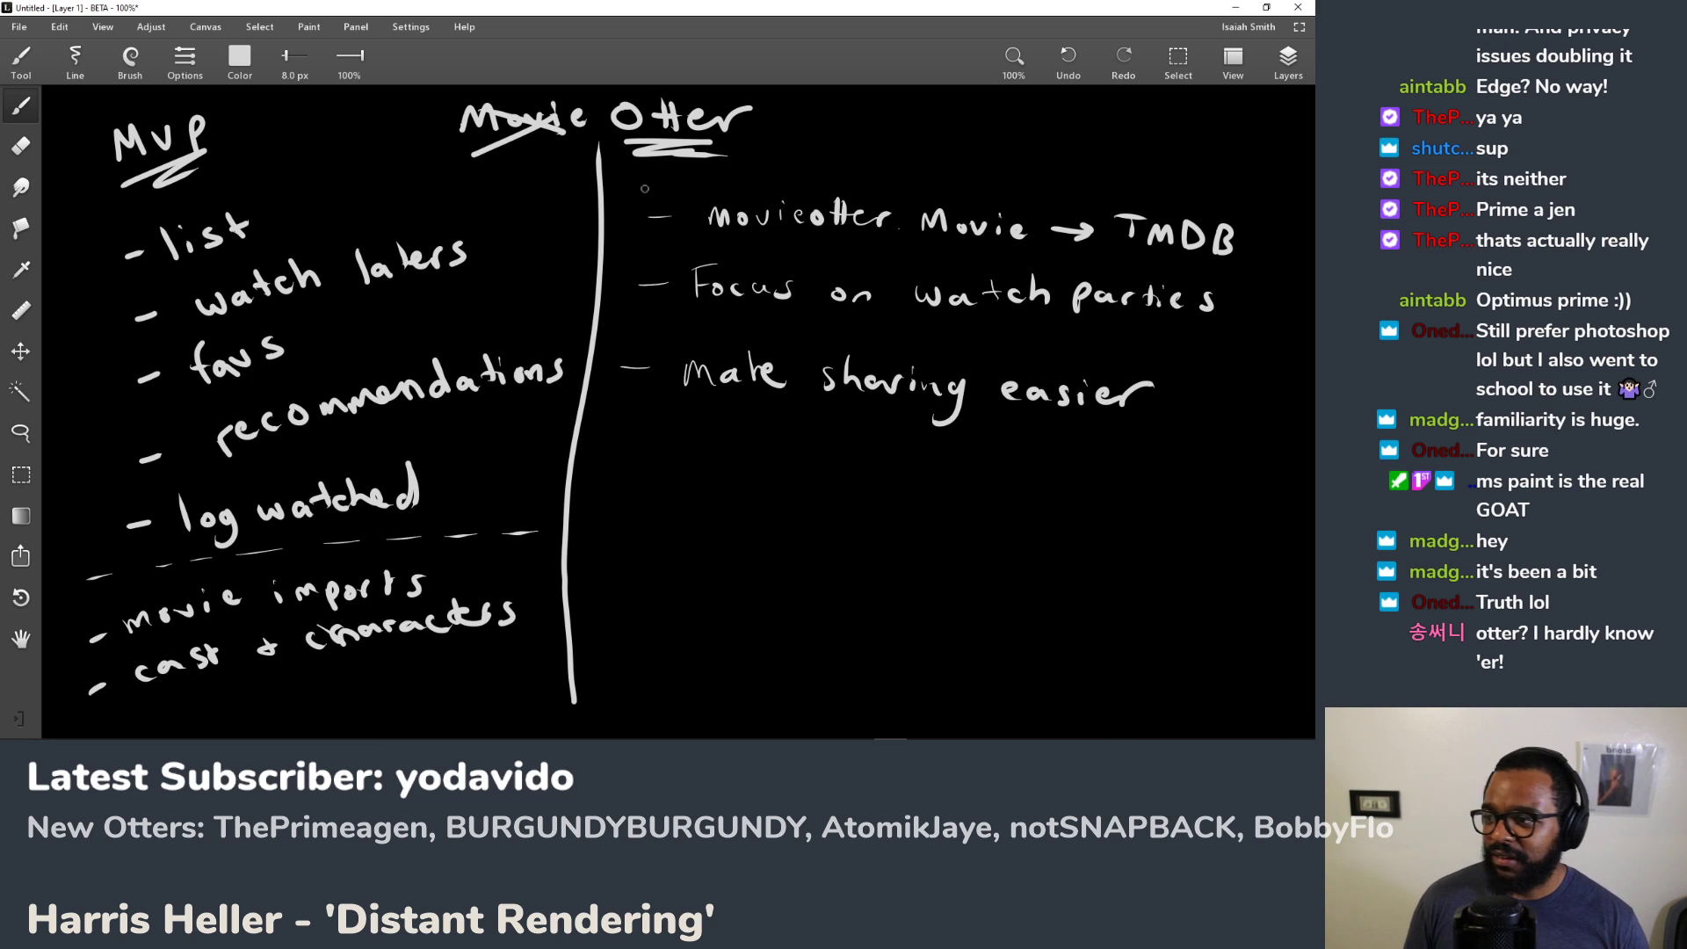
{"action": "left_click", "coordinate": [72, 76]}
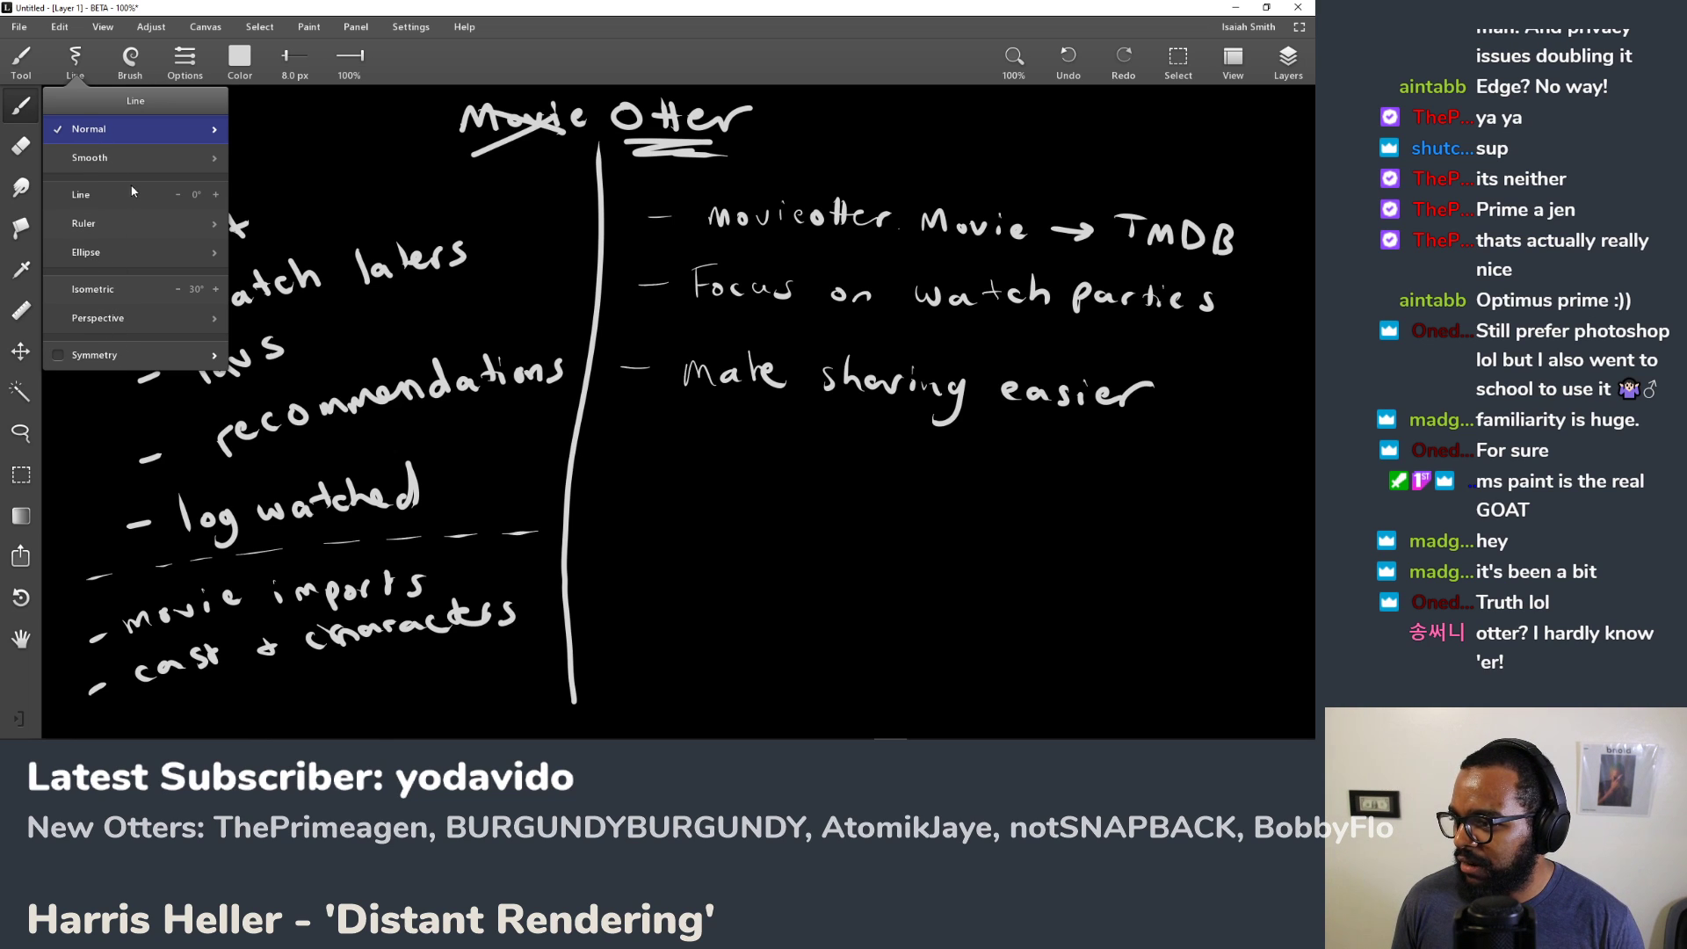
{"action": "left_click", "coordinate": [105, 156]}
{"action": "left_click", "coordinate": [81, 77]}
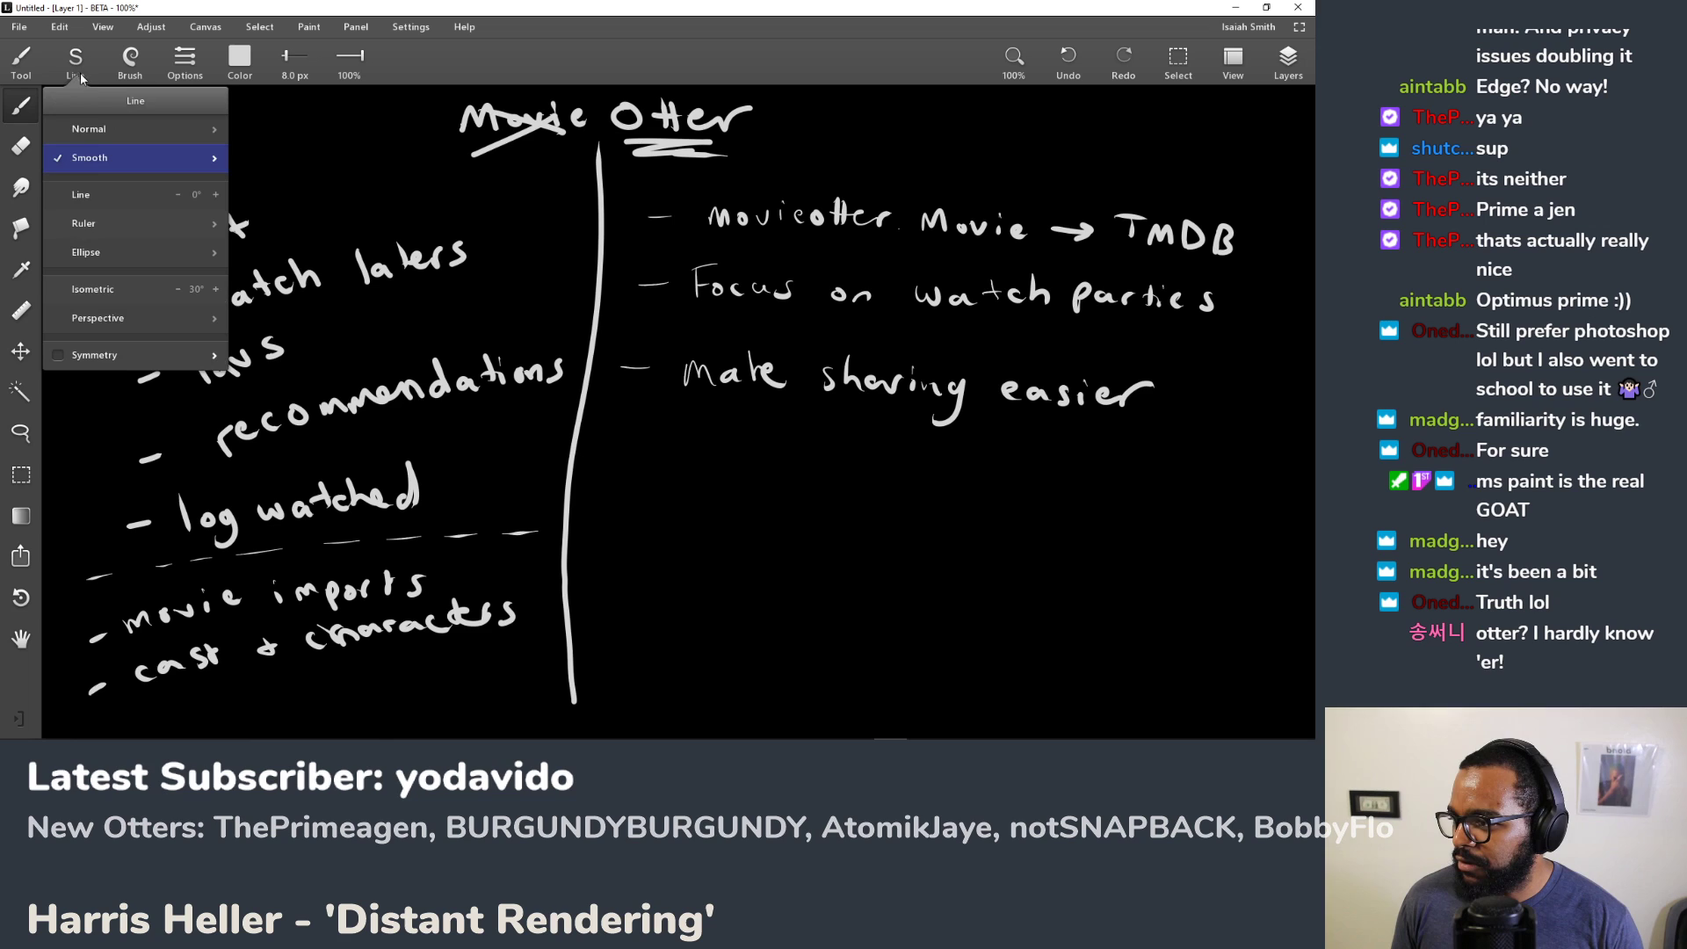
{"action": "left_click", "coordinate": [99, 133]}
{"action": "left_click", "coordinate": [150, 28]}
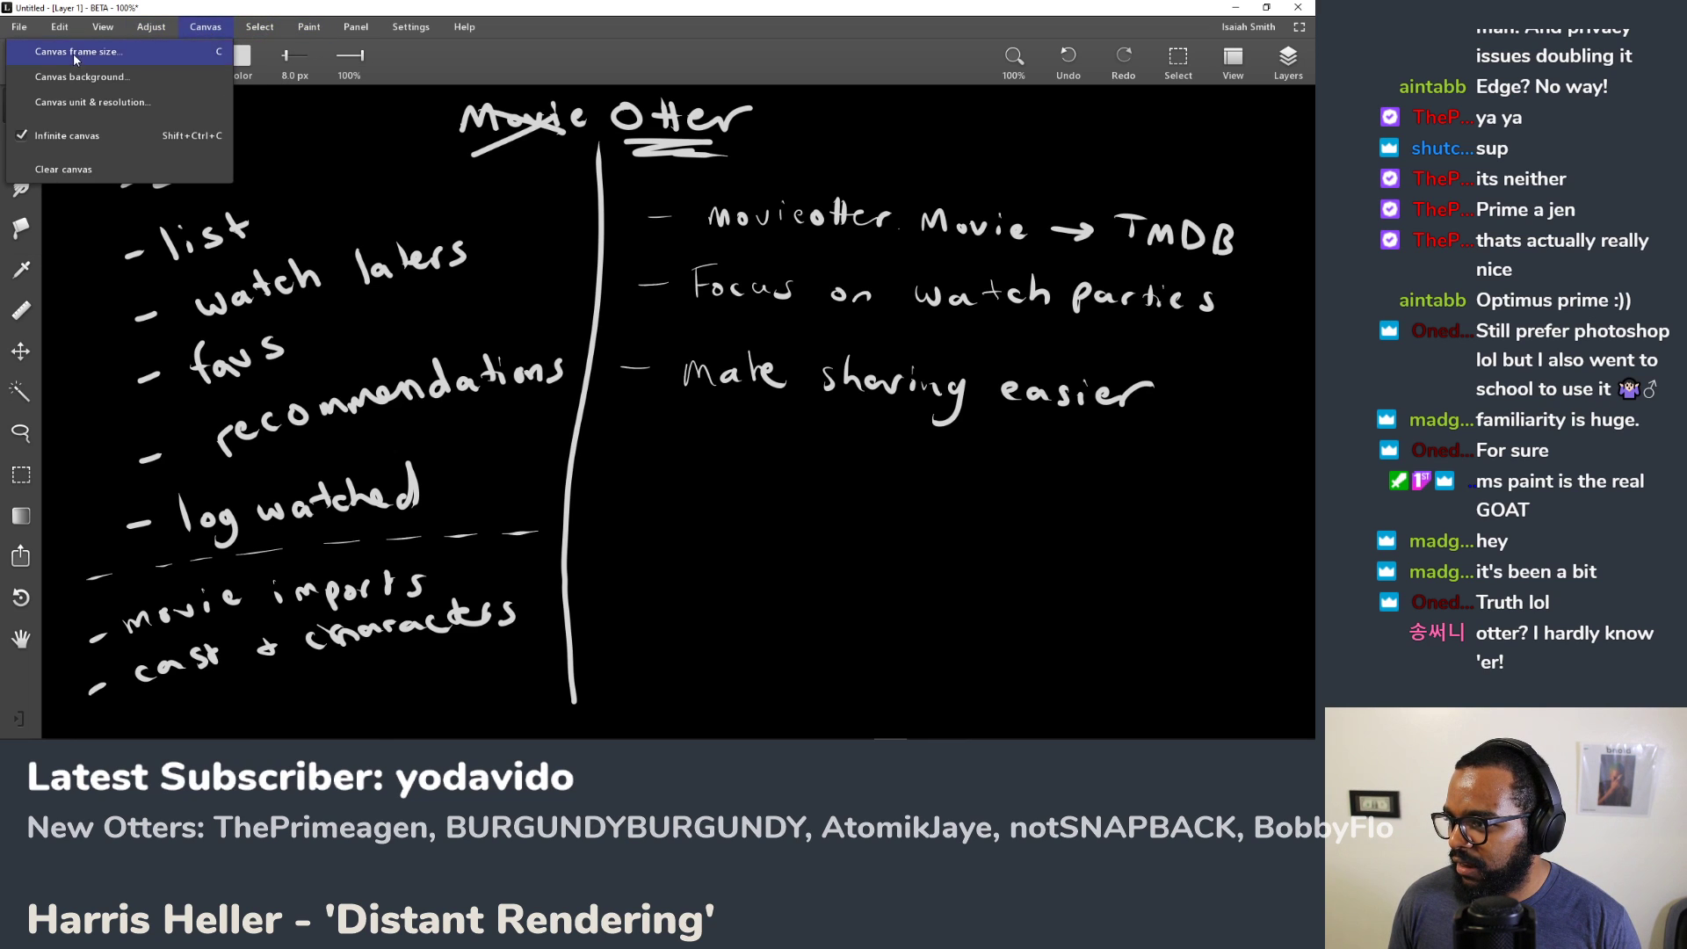
{"action": "mouse_move", "coordinate": [64, 34]}
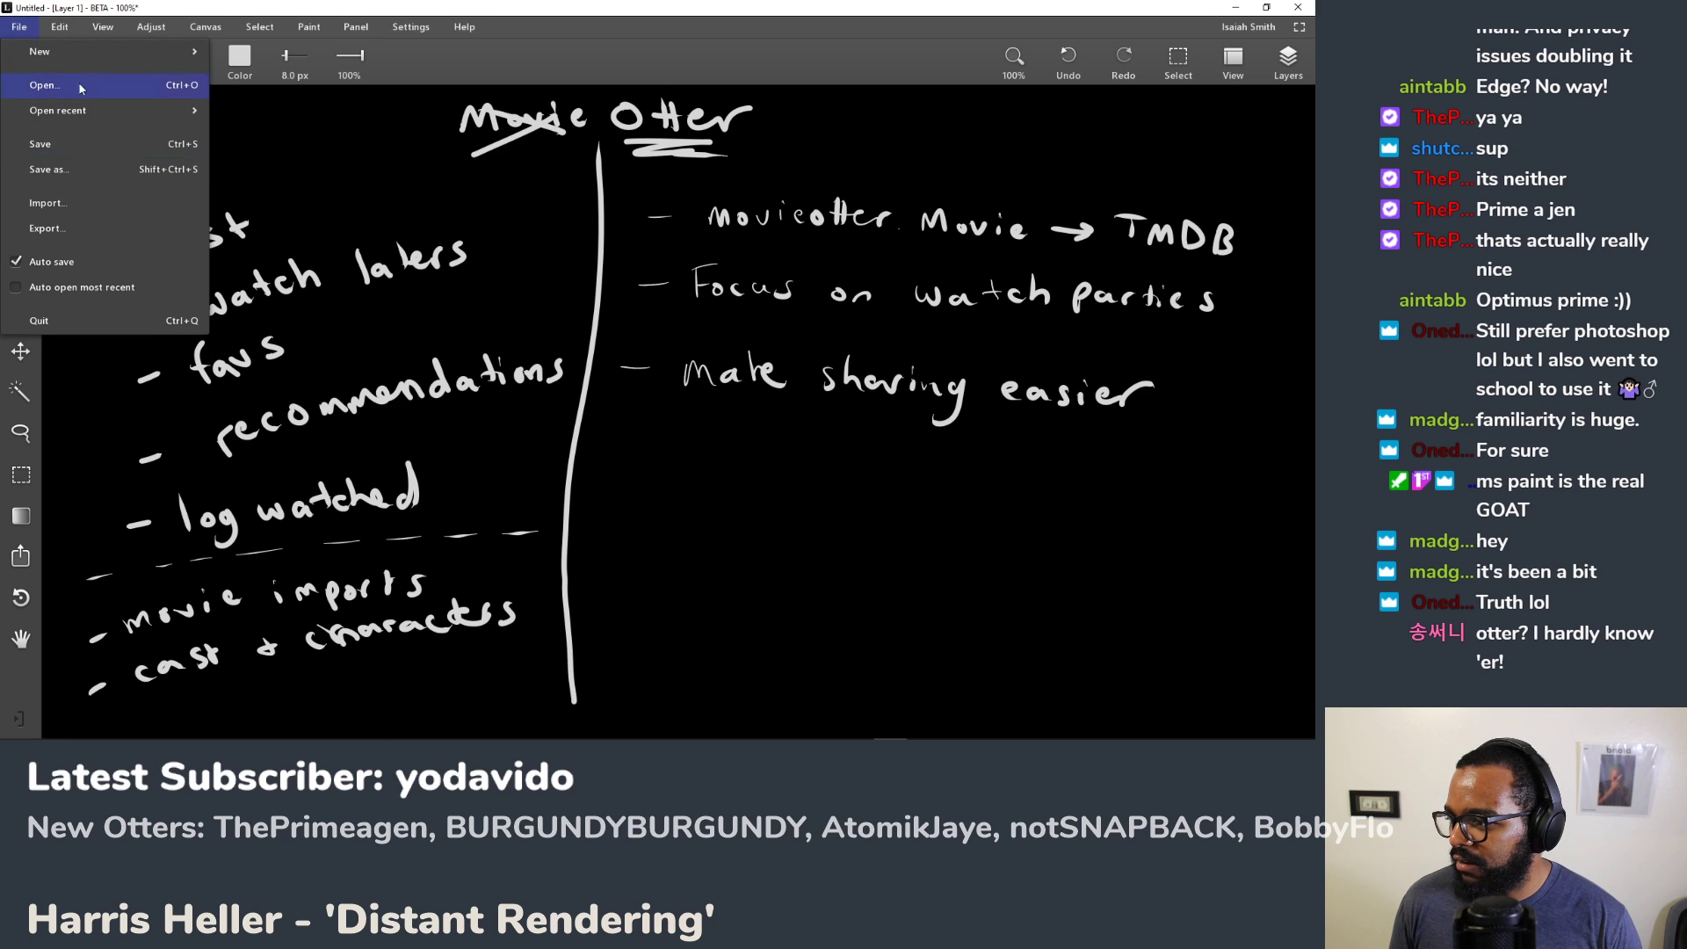
{"action": "mouse_move", "coordinate": [411, 27]}
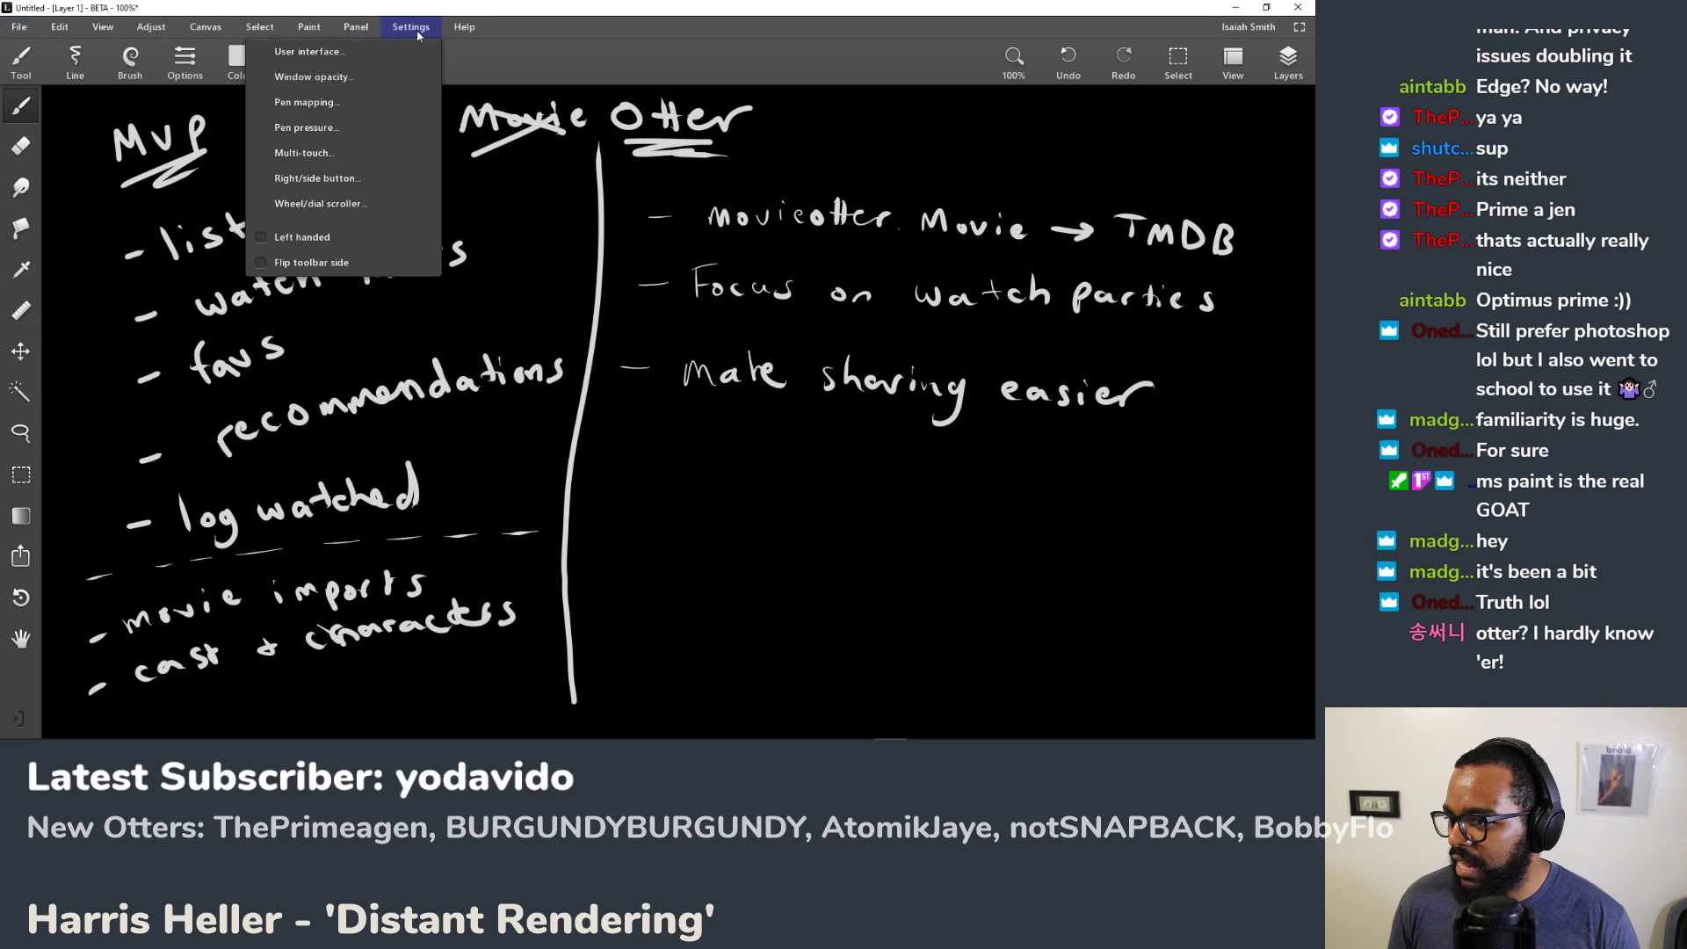
Step: Lower the pen pressure Min input from 5% to 4%, keeping Max input at 80%
{"action": "left_click", "coordinate": [314, 129]}
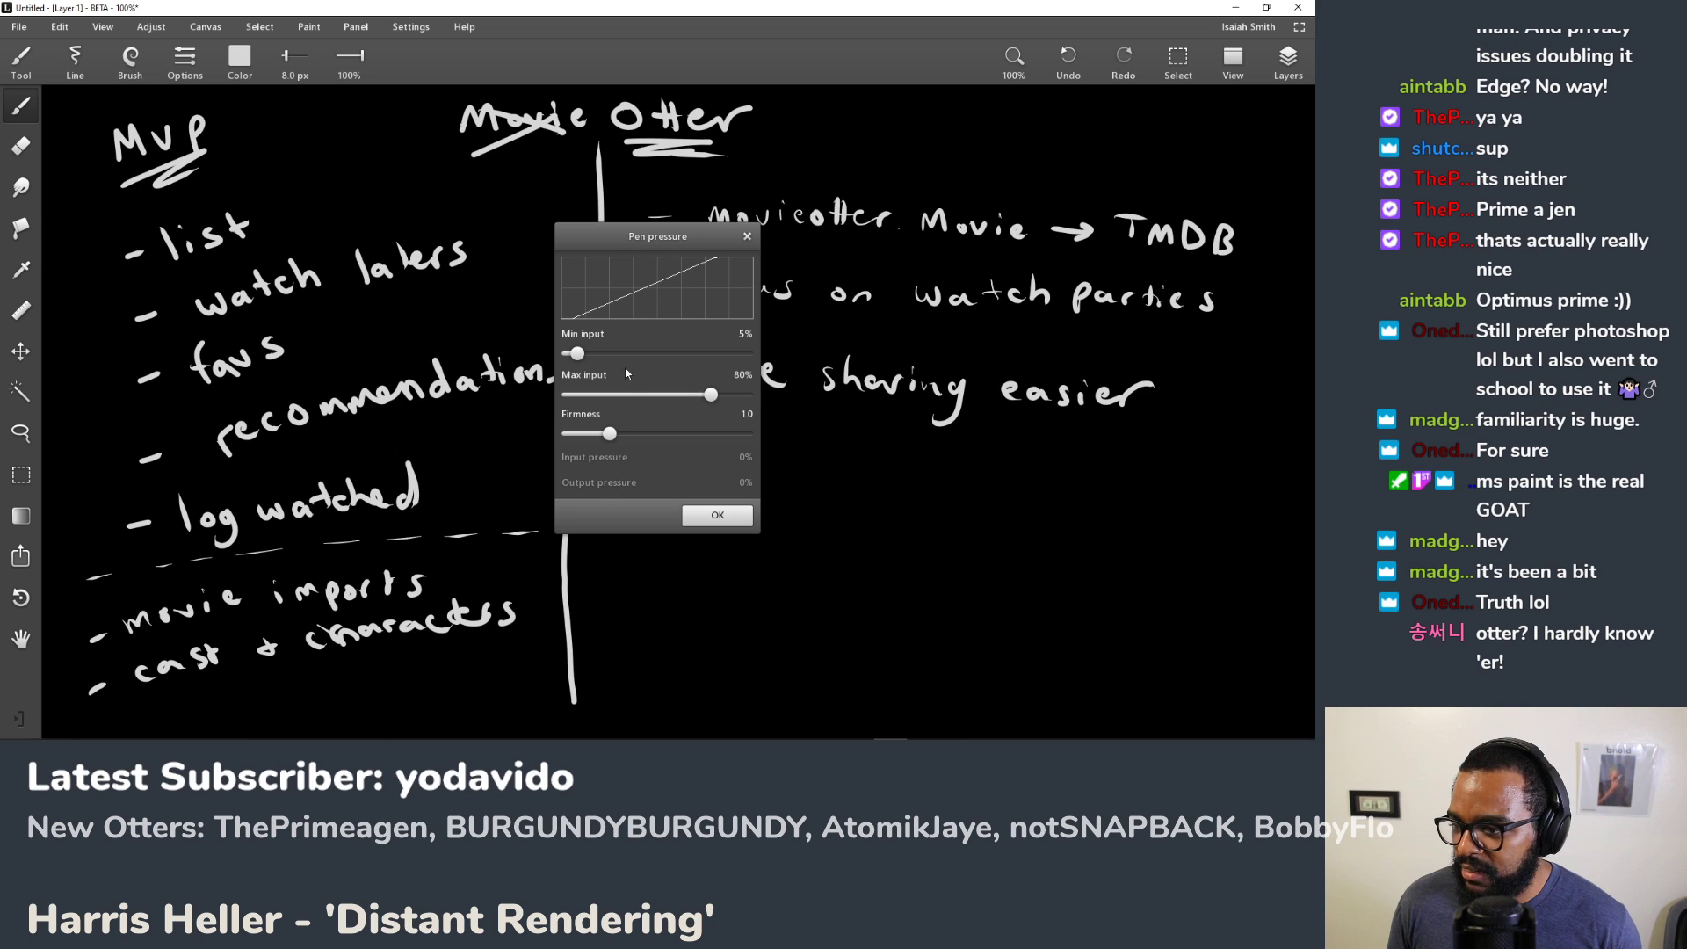
{"action": "mouse_move", "coordinate": [578, 355]}
{"action": "left_mouse_down"}
{"action": "mouse_move", "coordinate": [743, 354]}
{"action": "mouse_move", "coordinate": [582, 349]}
{"action": "left_mouse_up"}
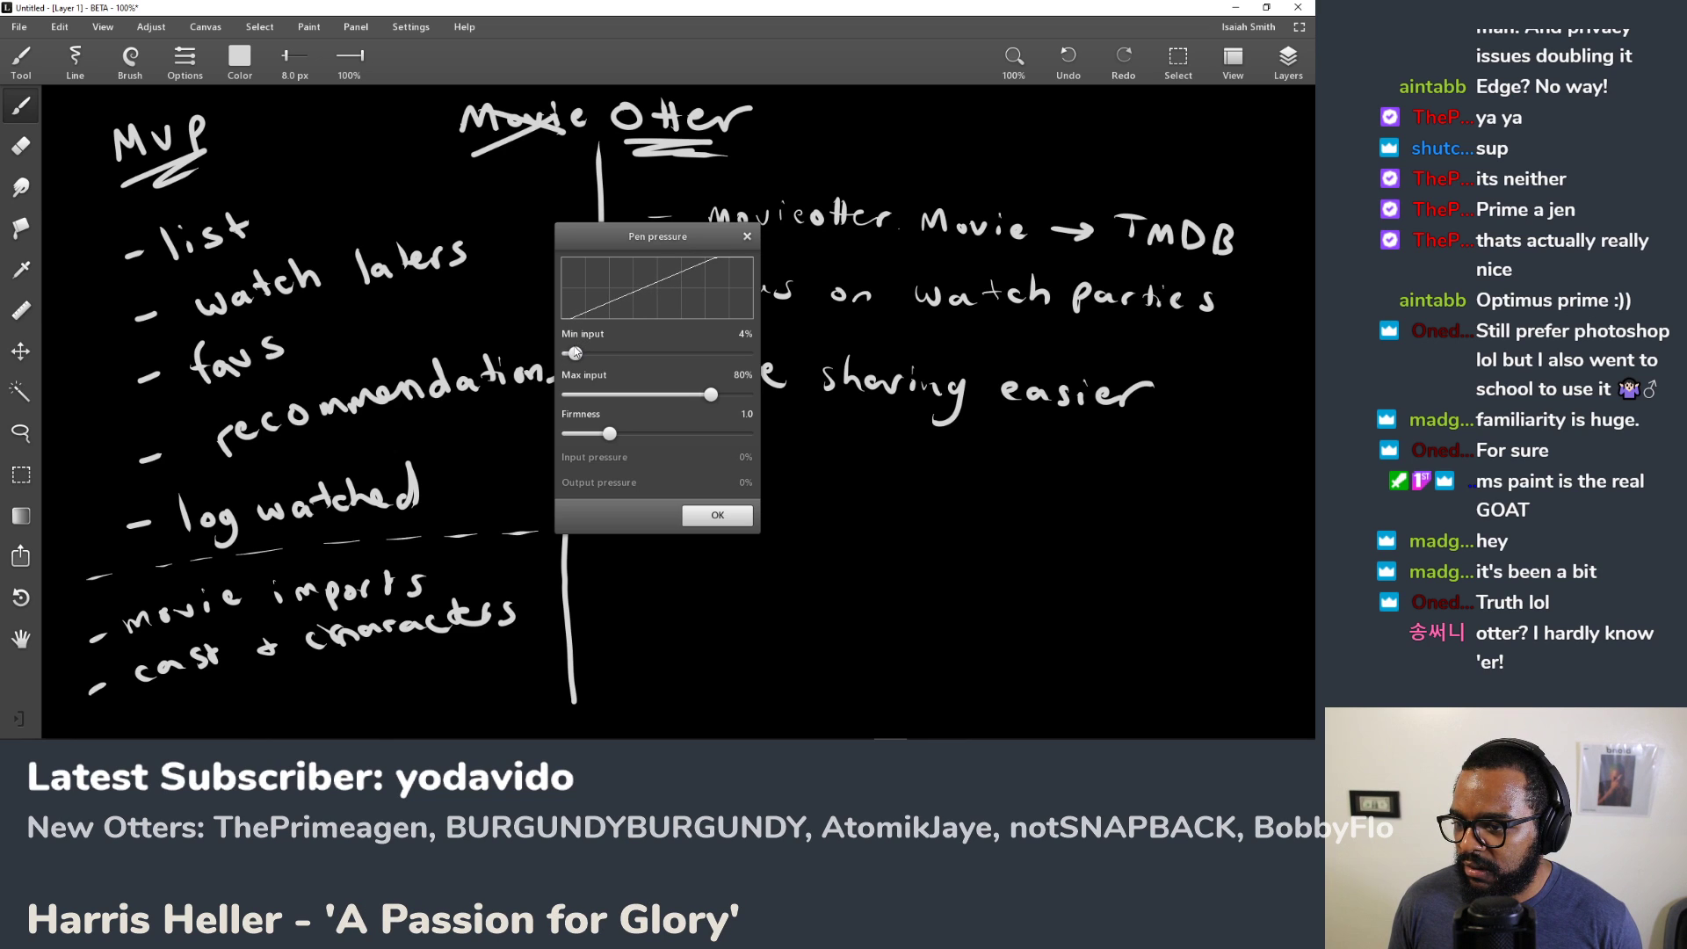
{"action": "left_click_drag", "start_coordinate": [576, 353], "coordinate": [583, 352]}
{"action": "left_click", "coordinate": [747, 237]}
{"action": "left_click", "coordinate": [424, 32]}
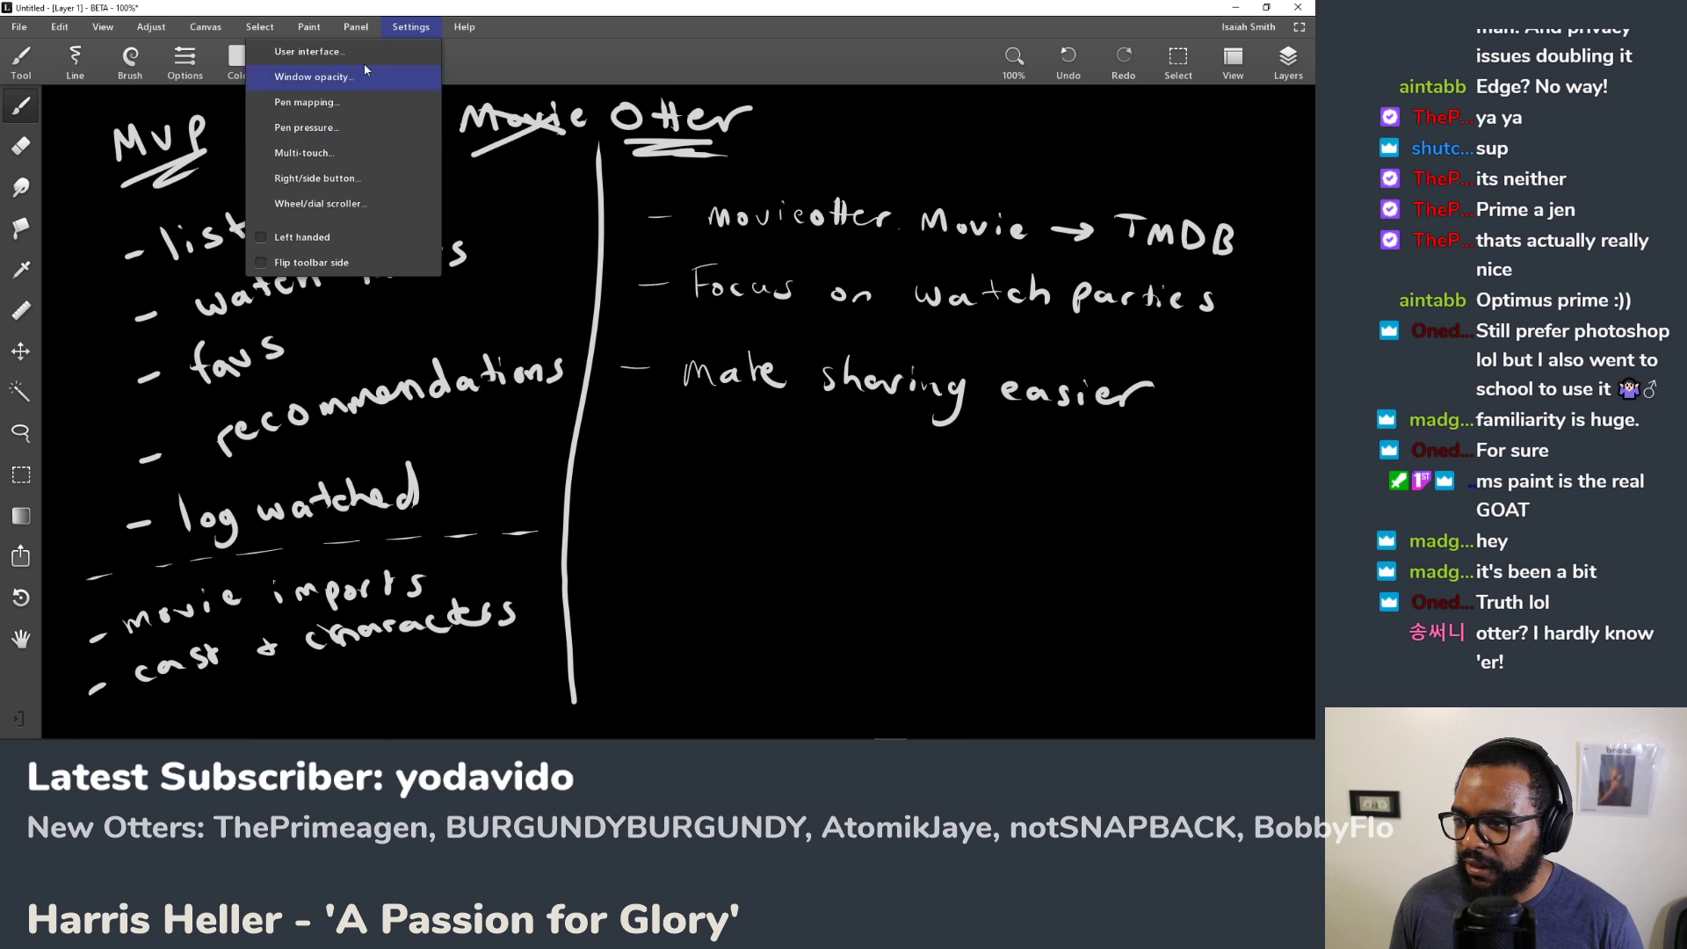
{"action": "mouse_move", "coordinate": [349, 27]}
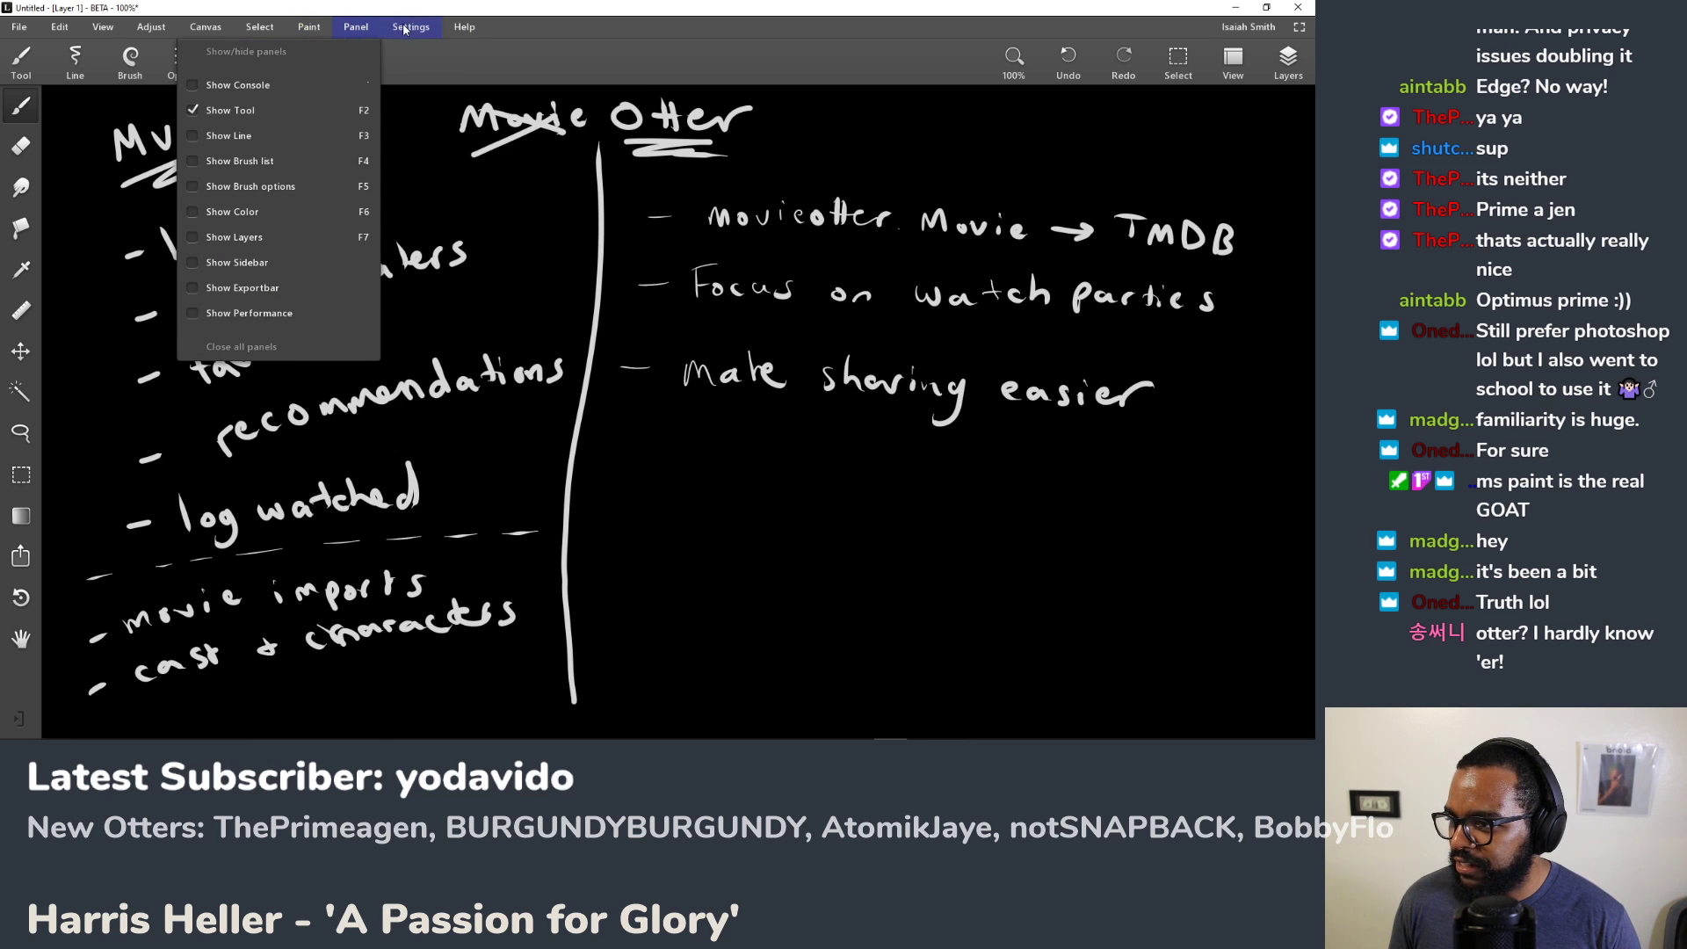
{"action": "mouse_move", "coordinate": [406, 28]}
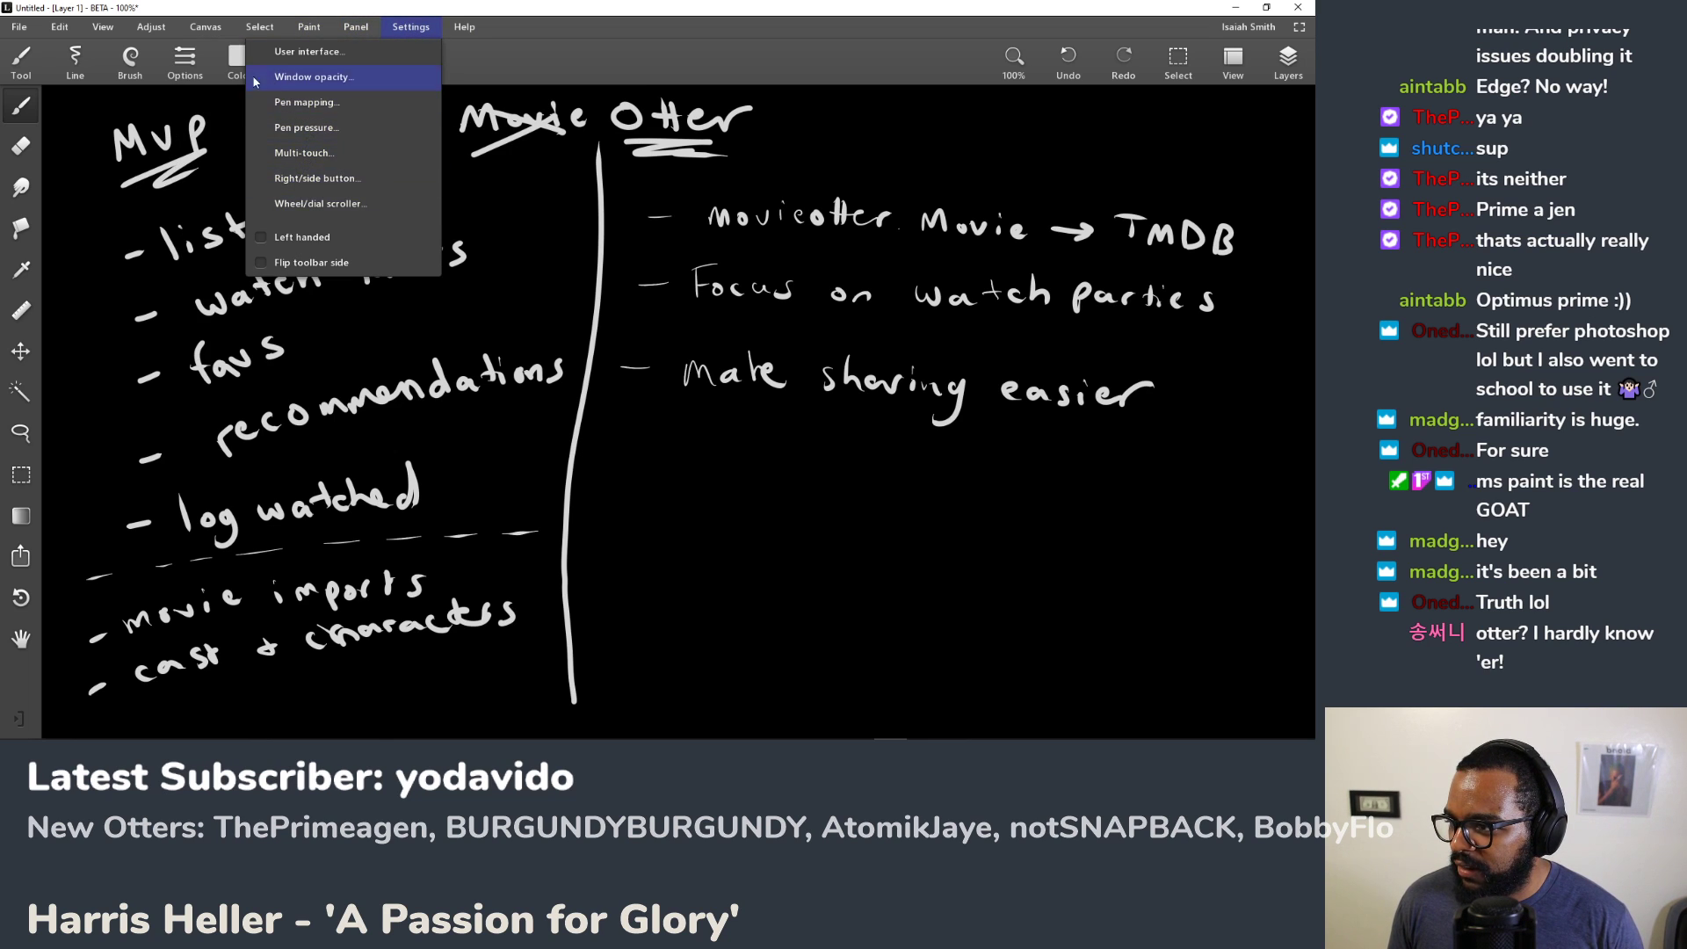
{"action": "mouse_move", "coordinate": [149, 29]}
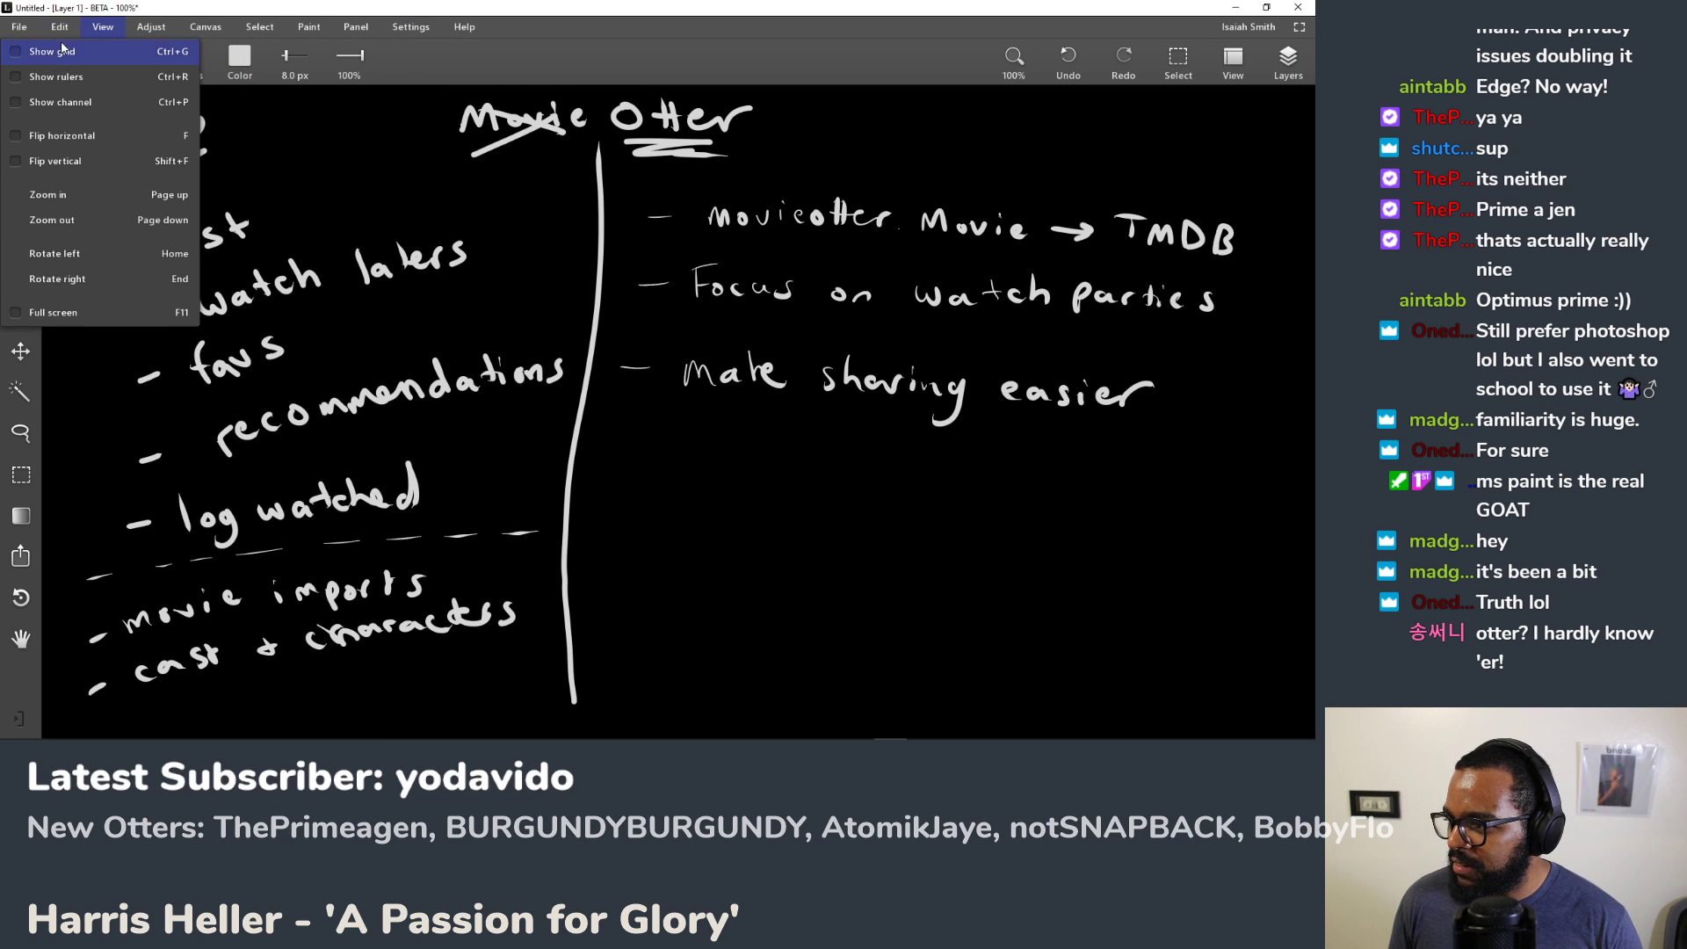
{"action": "left_click", "coordinate": [66, 50]}
{"action": "left_click", "coordinate": [59, 29]}
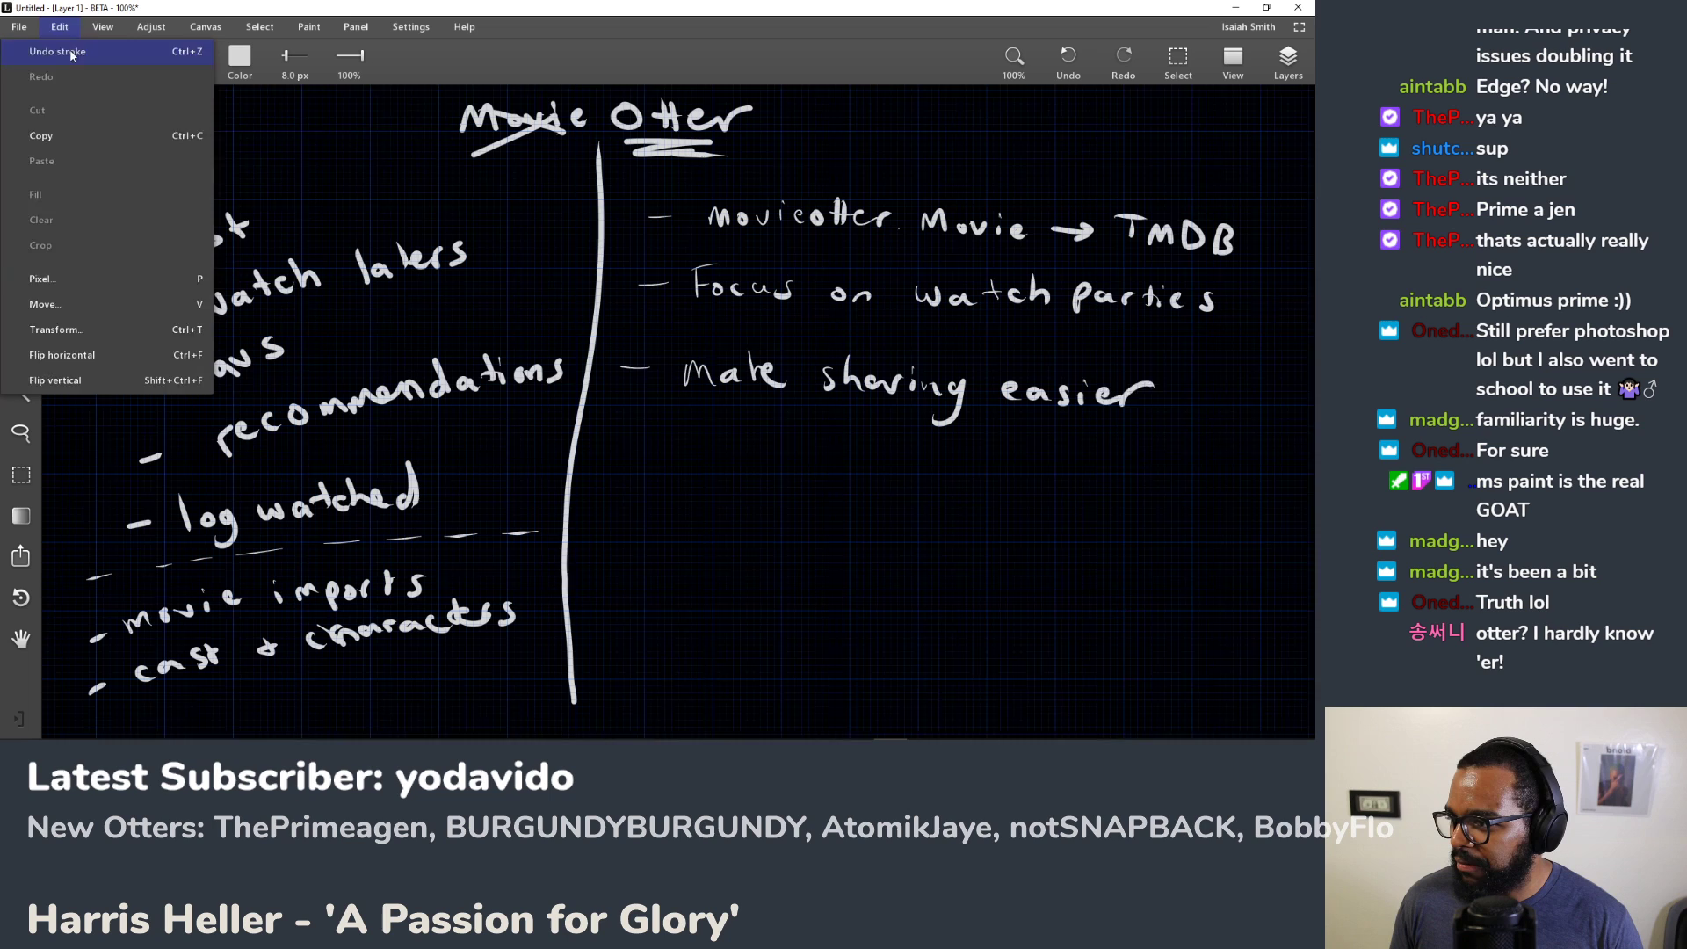
{"action": "left_click", "coordinate": [71, 53]}
{"action": "left_click", "coordinate": [60, 29]}
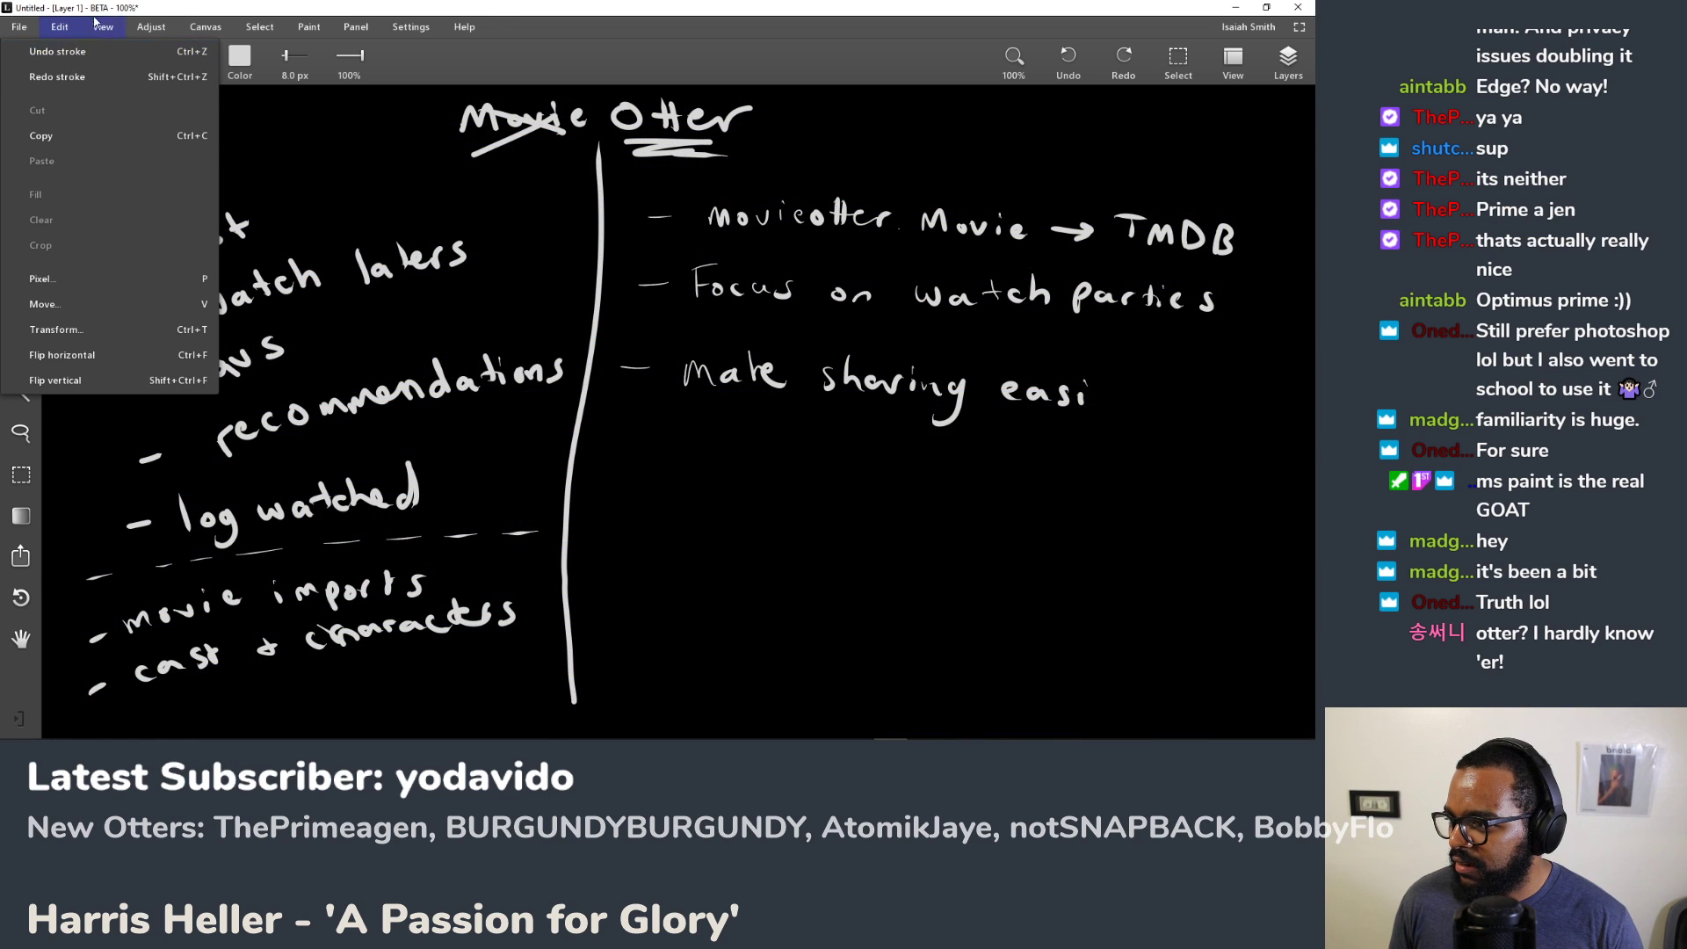
{"action": "mouse_move", "coordinate": [100, 34]}
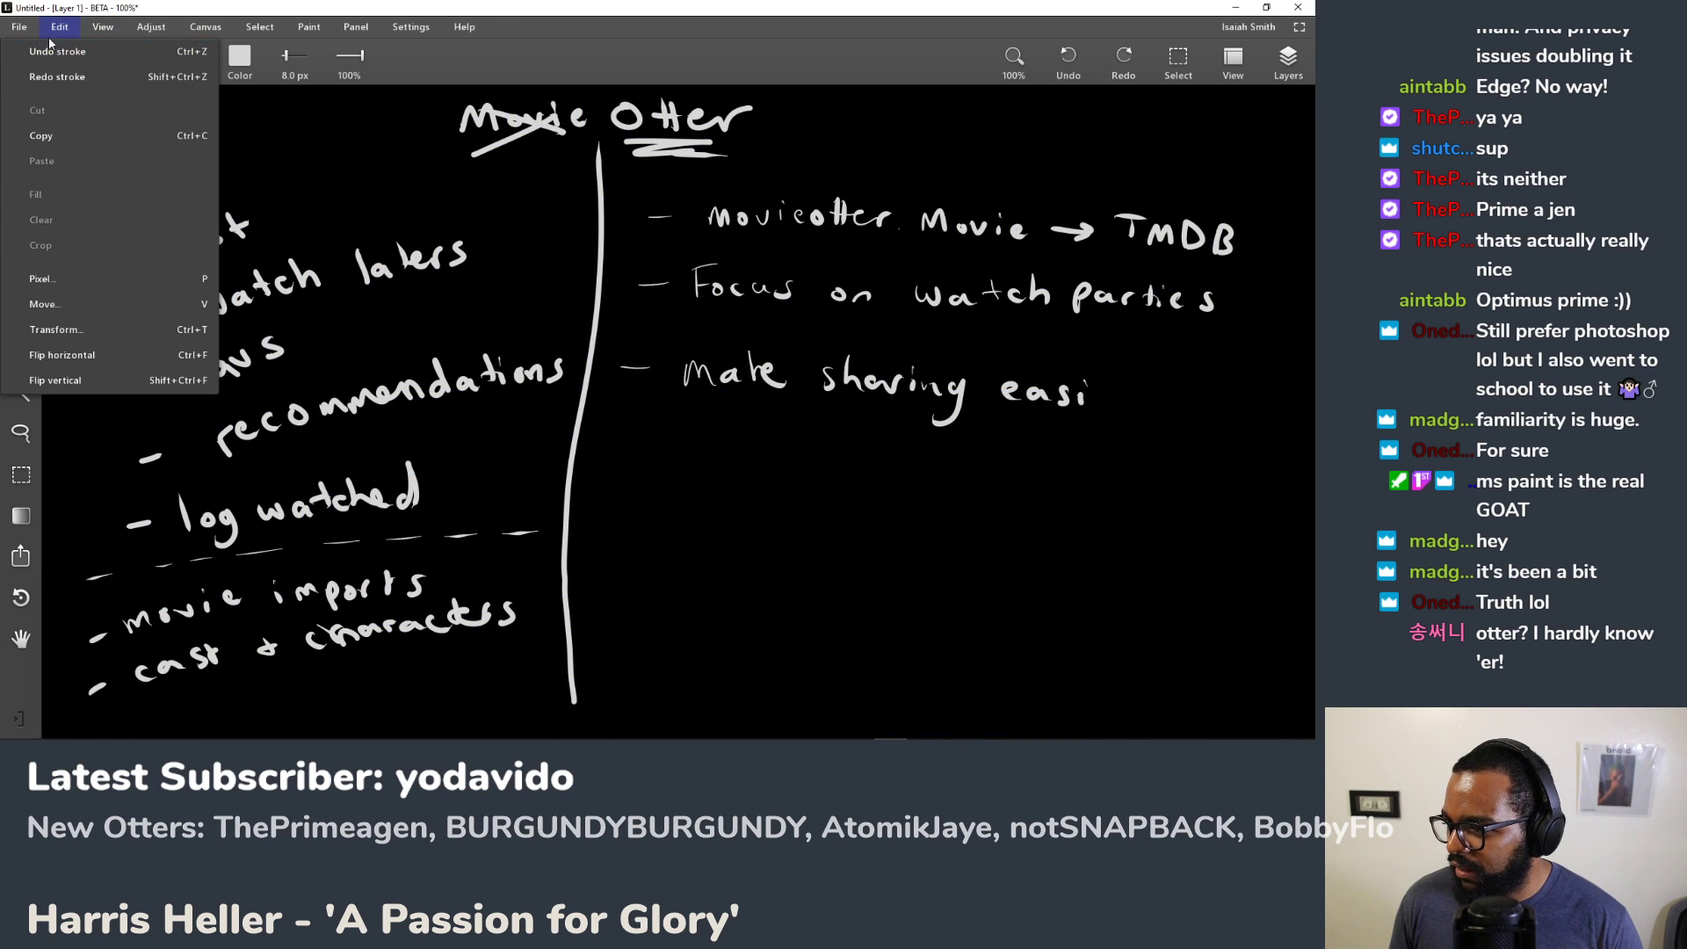
{"action": "mouse_move", "coordinate": [155, 32]}
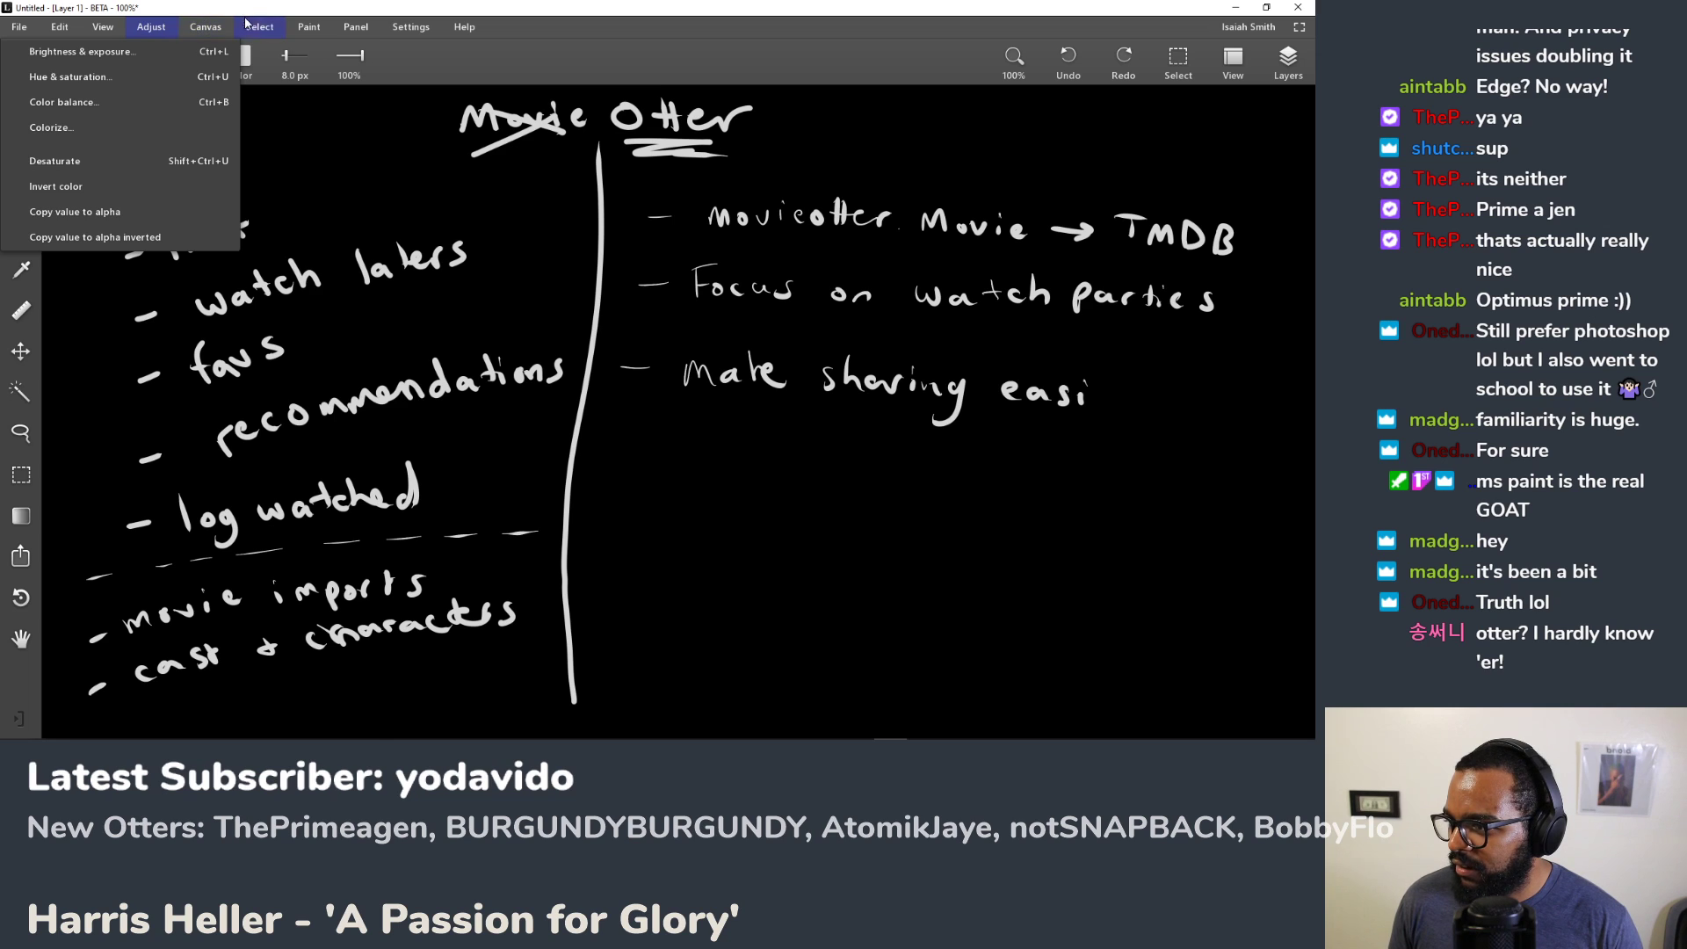
{"action": "mouse_move", "coordinate": [260, 32]}
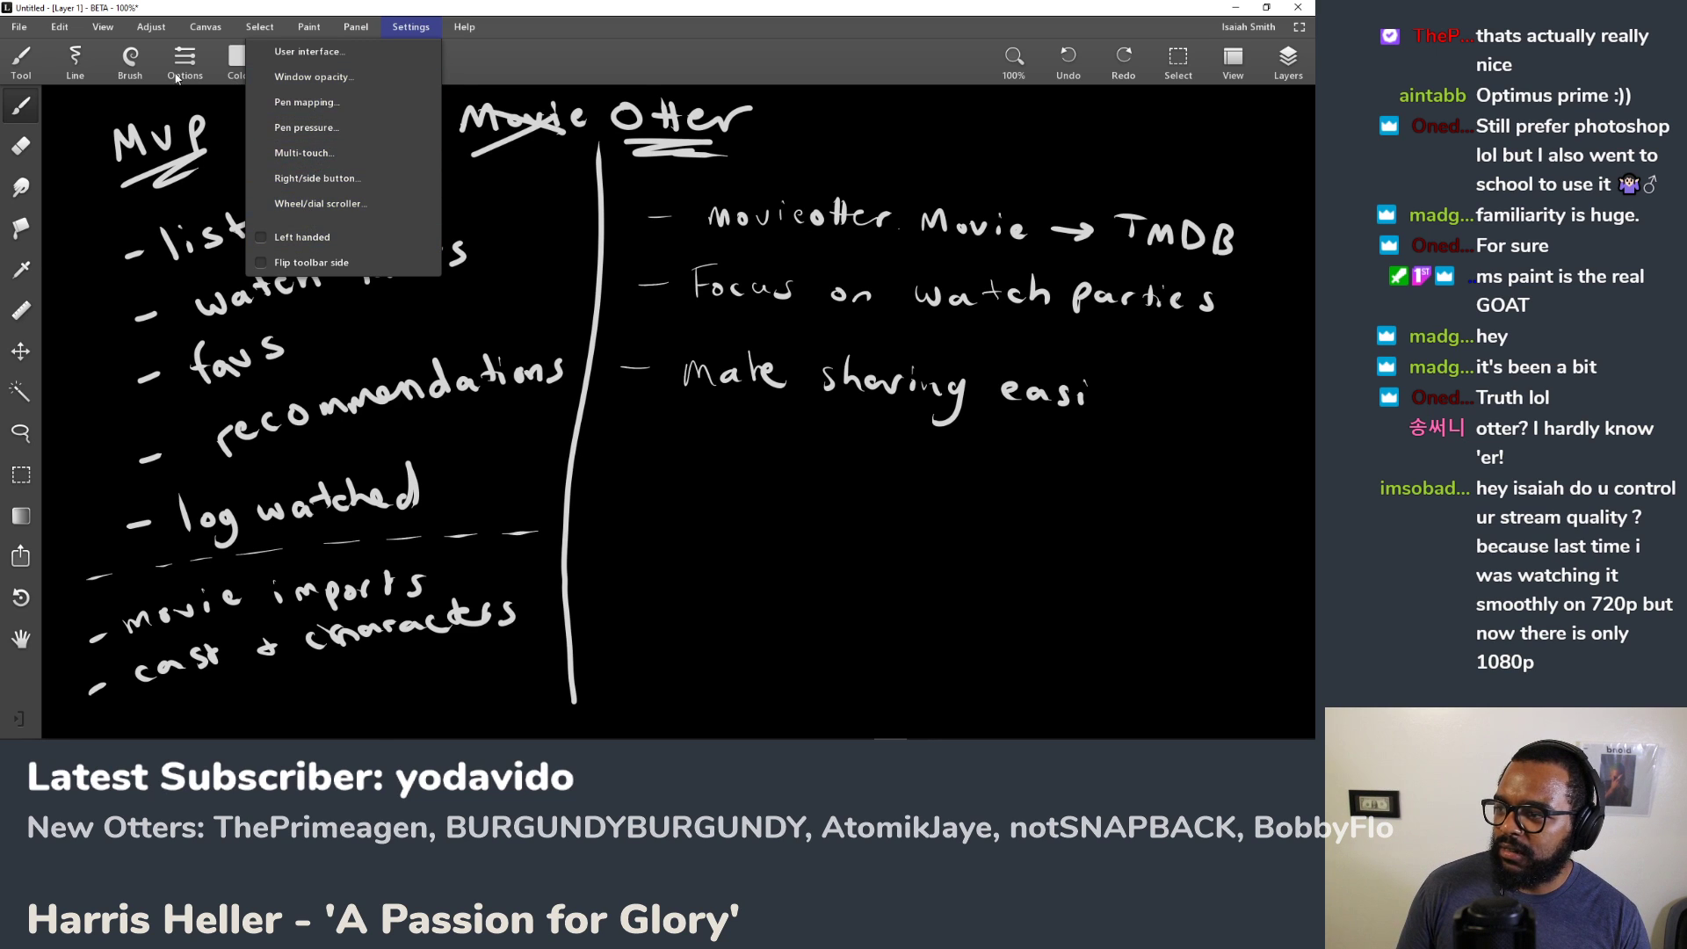
{"action": "left_click", "coordinate": [76, 58]}
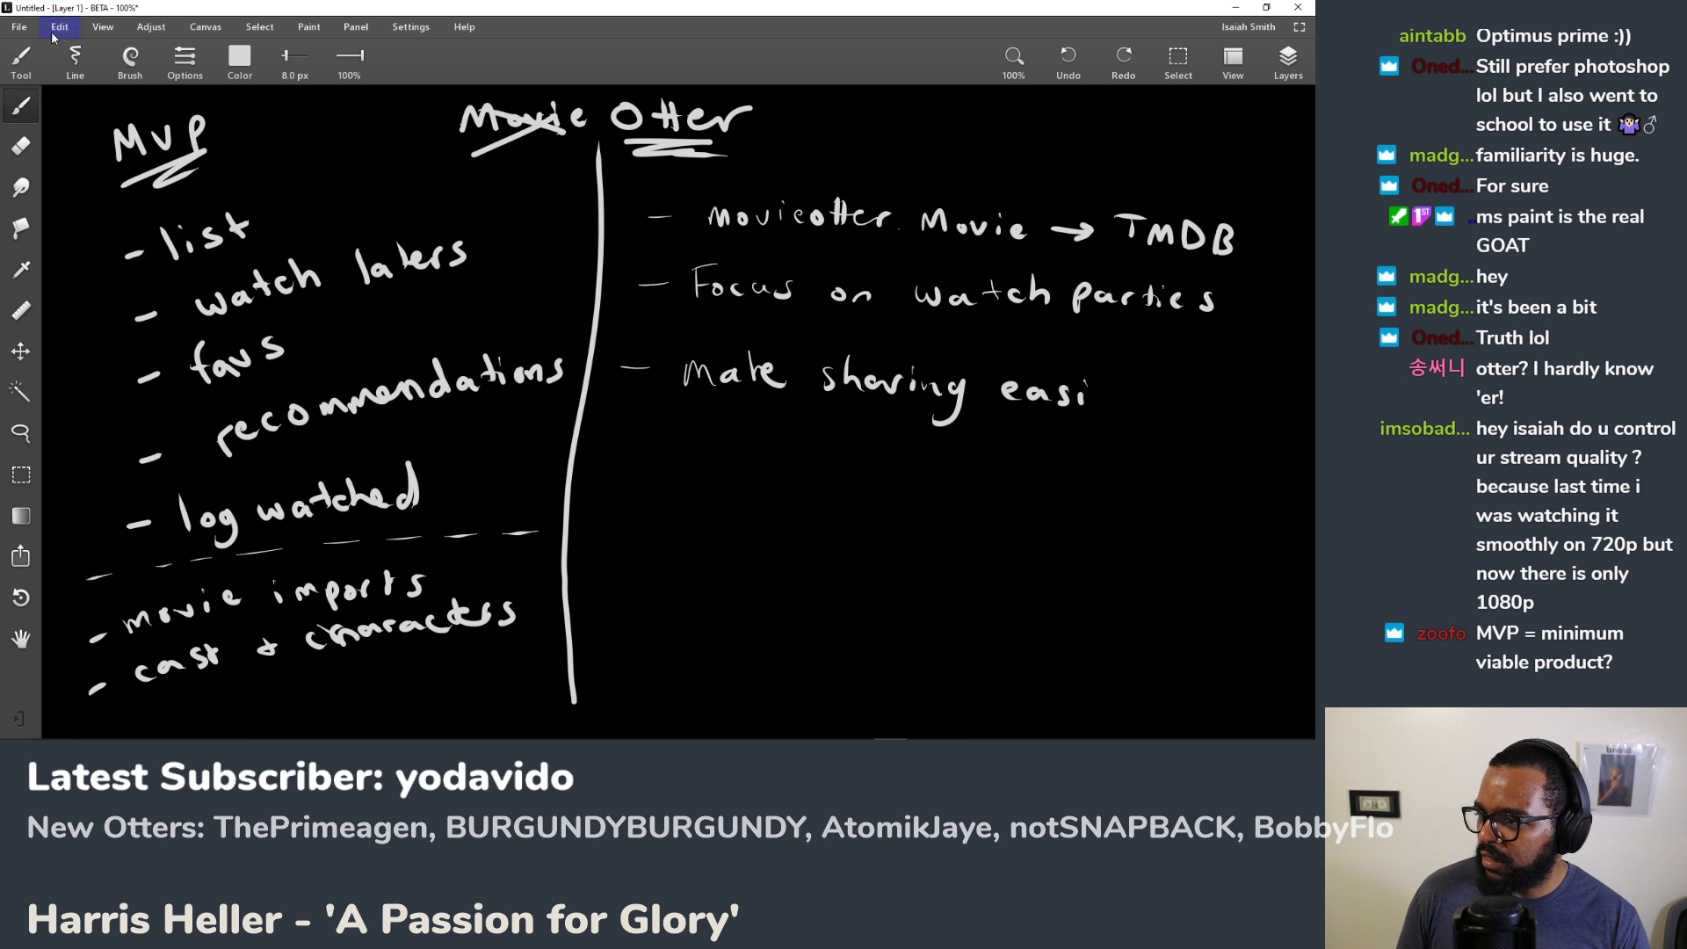
{"action": "left_click", "coordinate": [74, 62]}
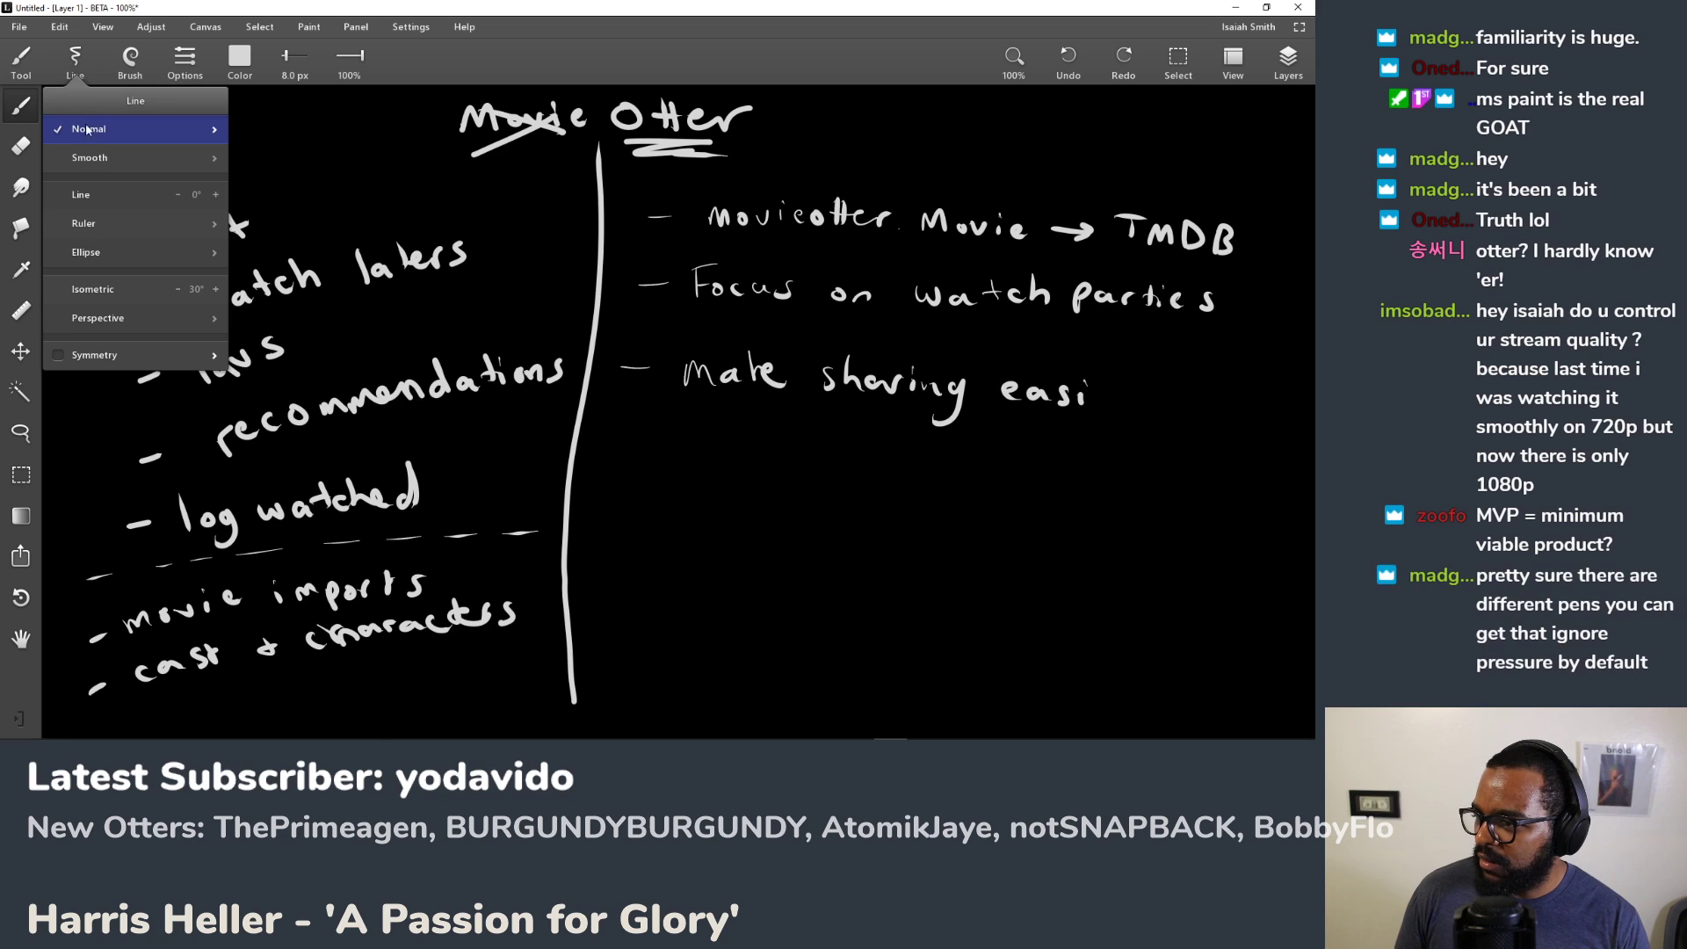
{"action": "left_click", "coordinate": [111, 195]}
{"action": "left_click_drag", "start_coordinate": [226, 142], "coordinate": [402, 142]}
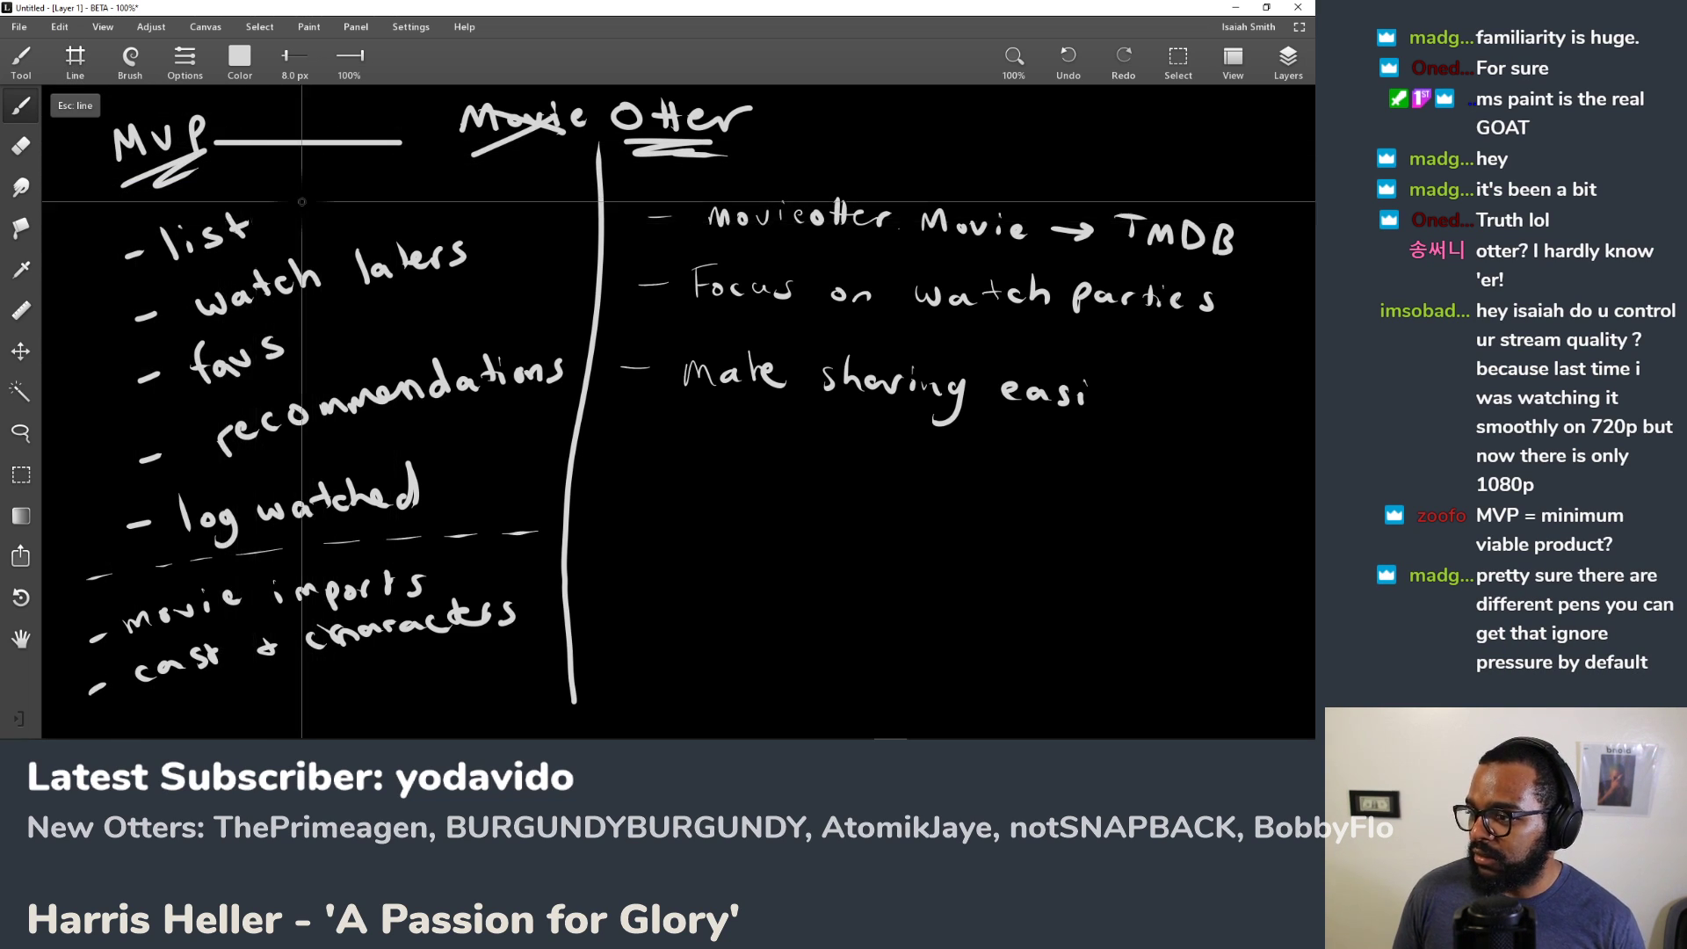
{"action": "left_click_drag", "start_coordinate": [426, 272], "coordinate": [426, 167]}
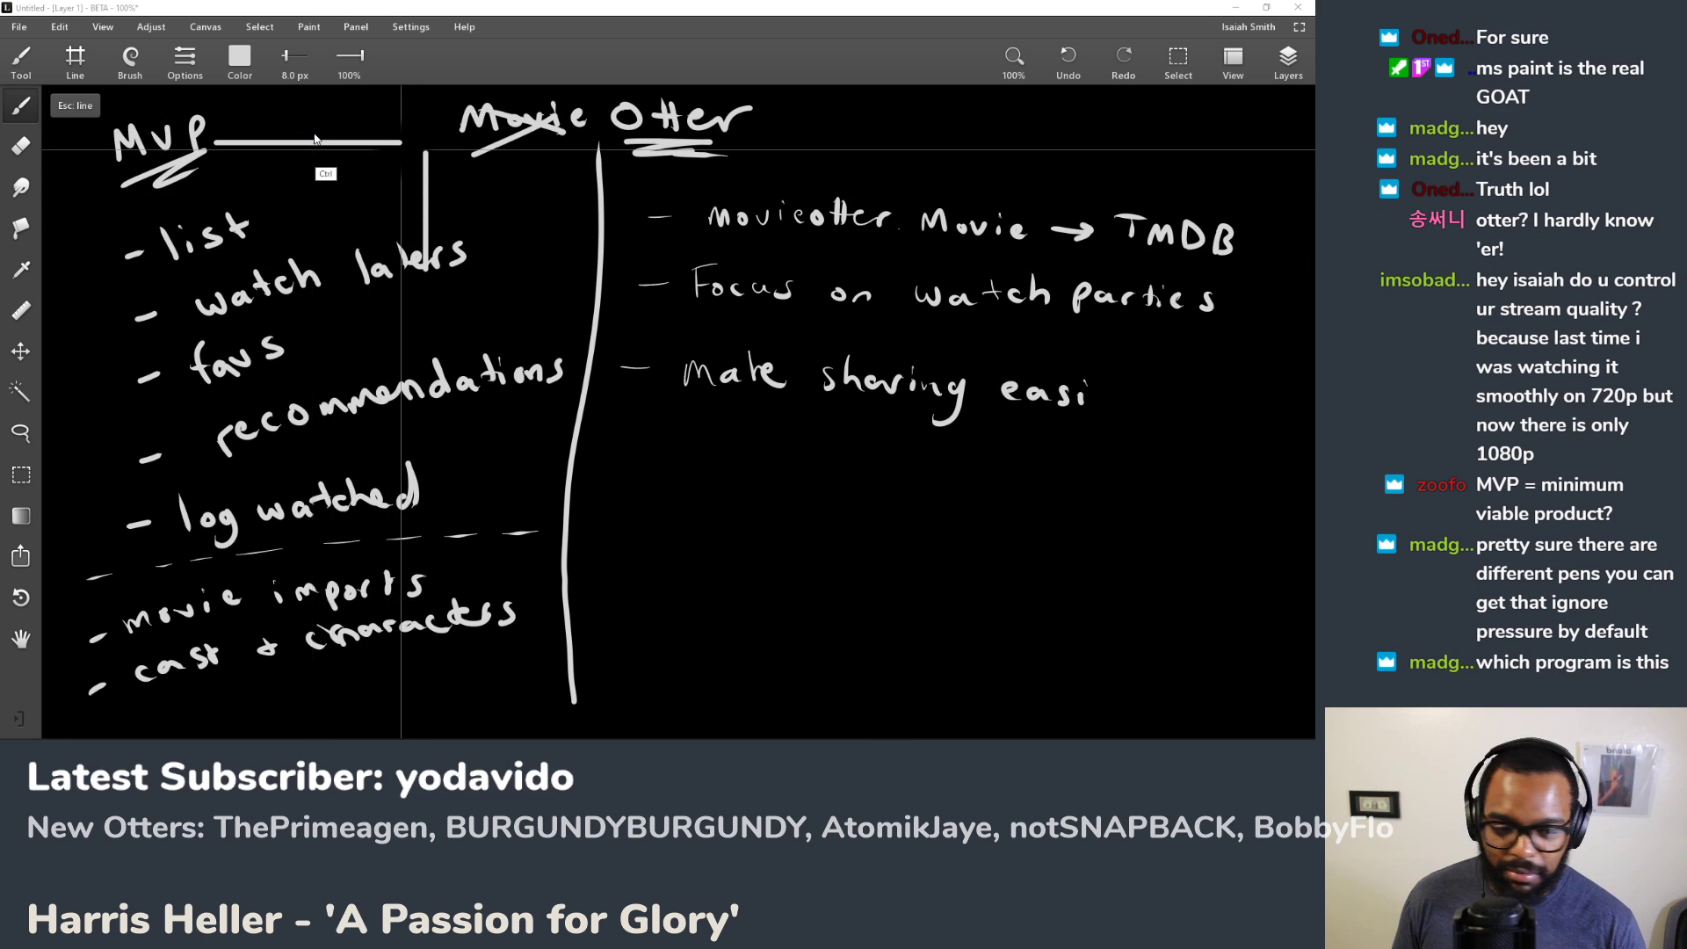
{"action": "key", "text": "ctrl+z"}
{"action": "key", "text": "ctrl+z"}
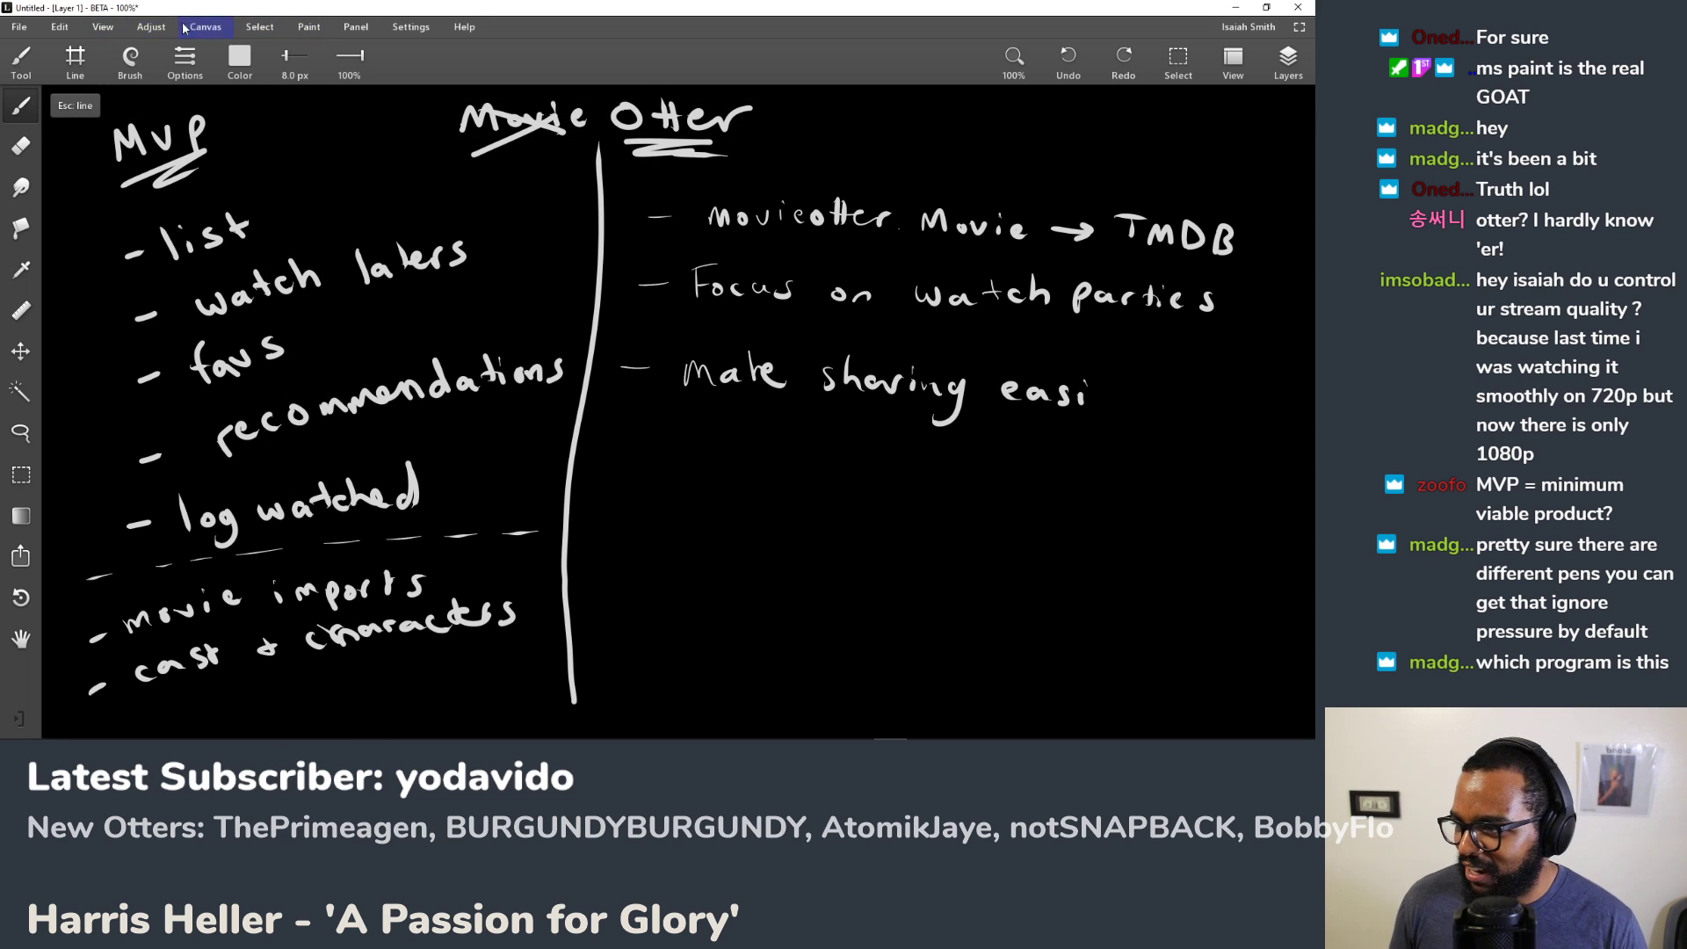
{"action": "left_click", "coordinate": [73, 33]}
{"action": "left_click", "coordinate": [106, 26]}
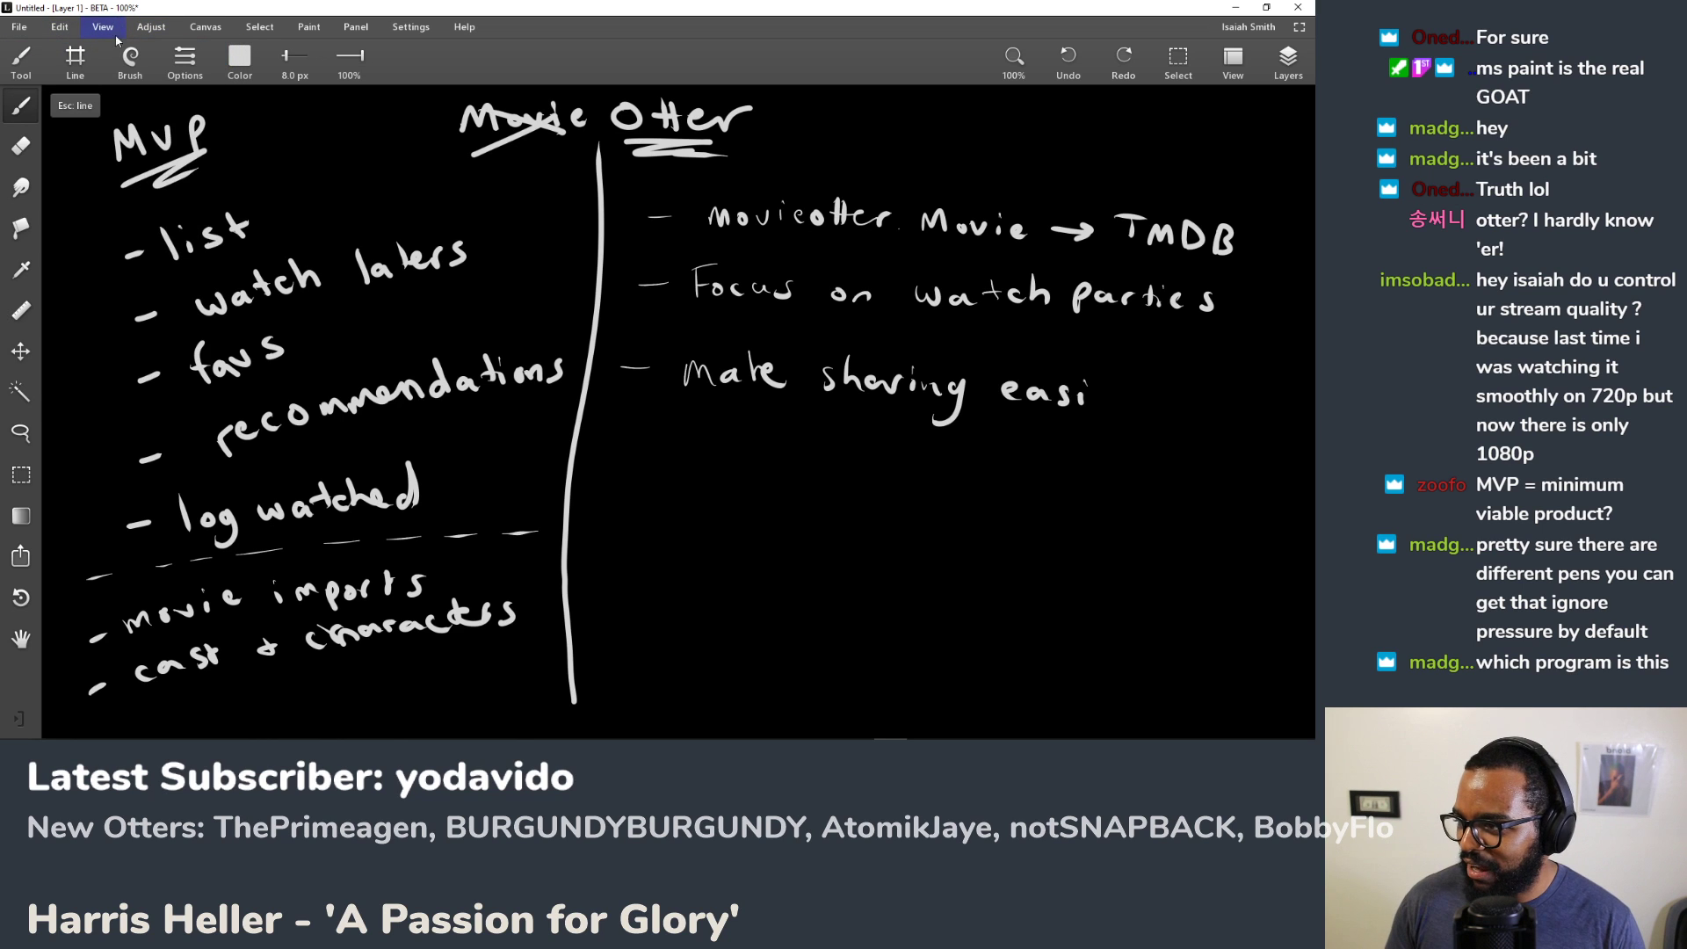
{"action": "left_click", "coordinate": [76, 62]}
{"action": "left_click", "coordinate": [89, 130]}
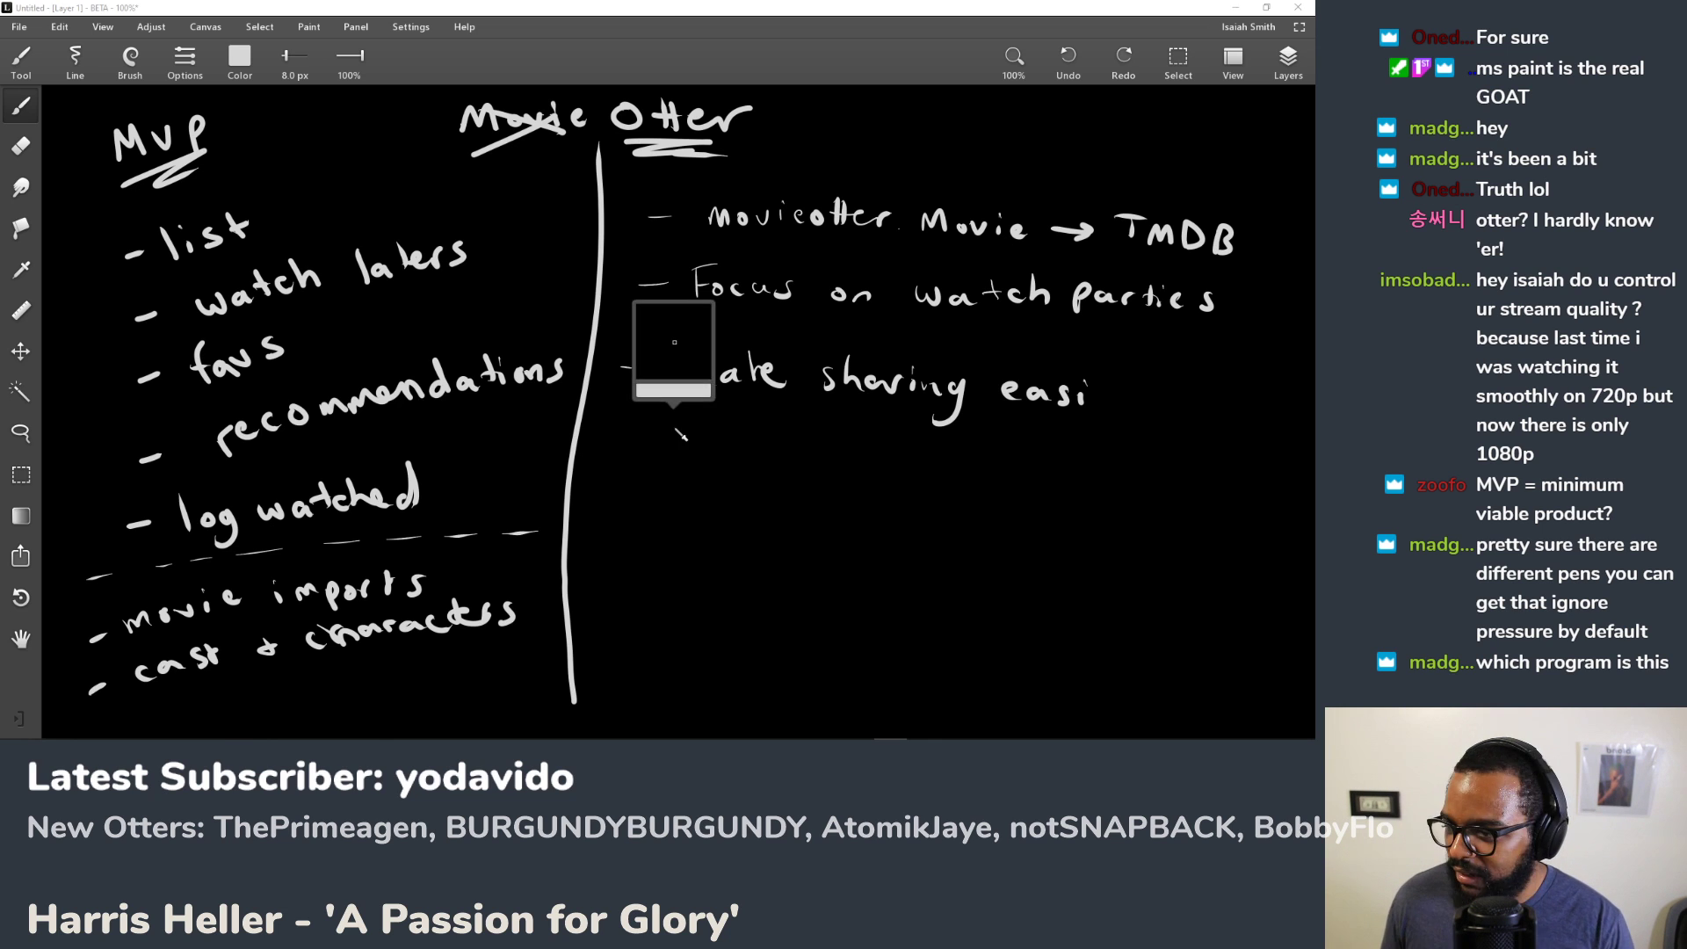
{"action": "key", "text": "alt+Tab"}
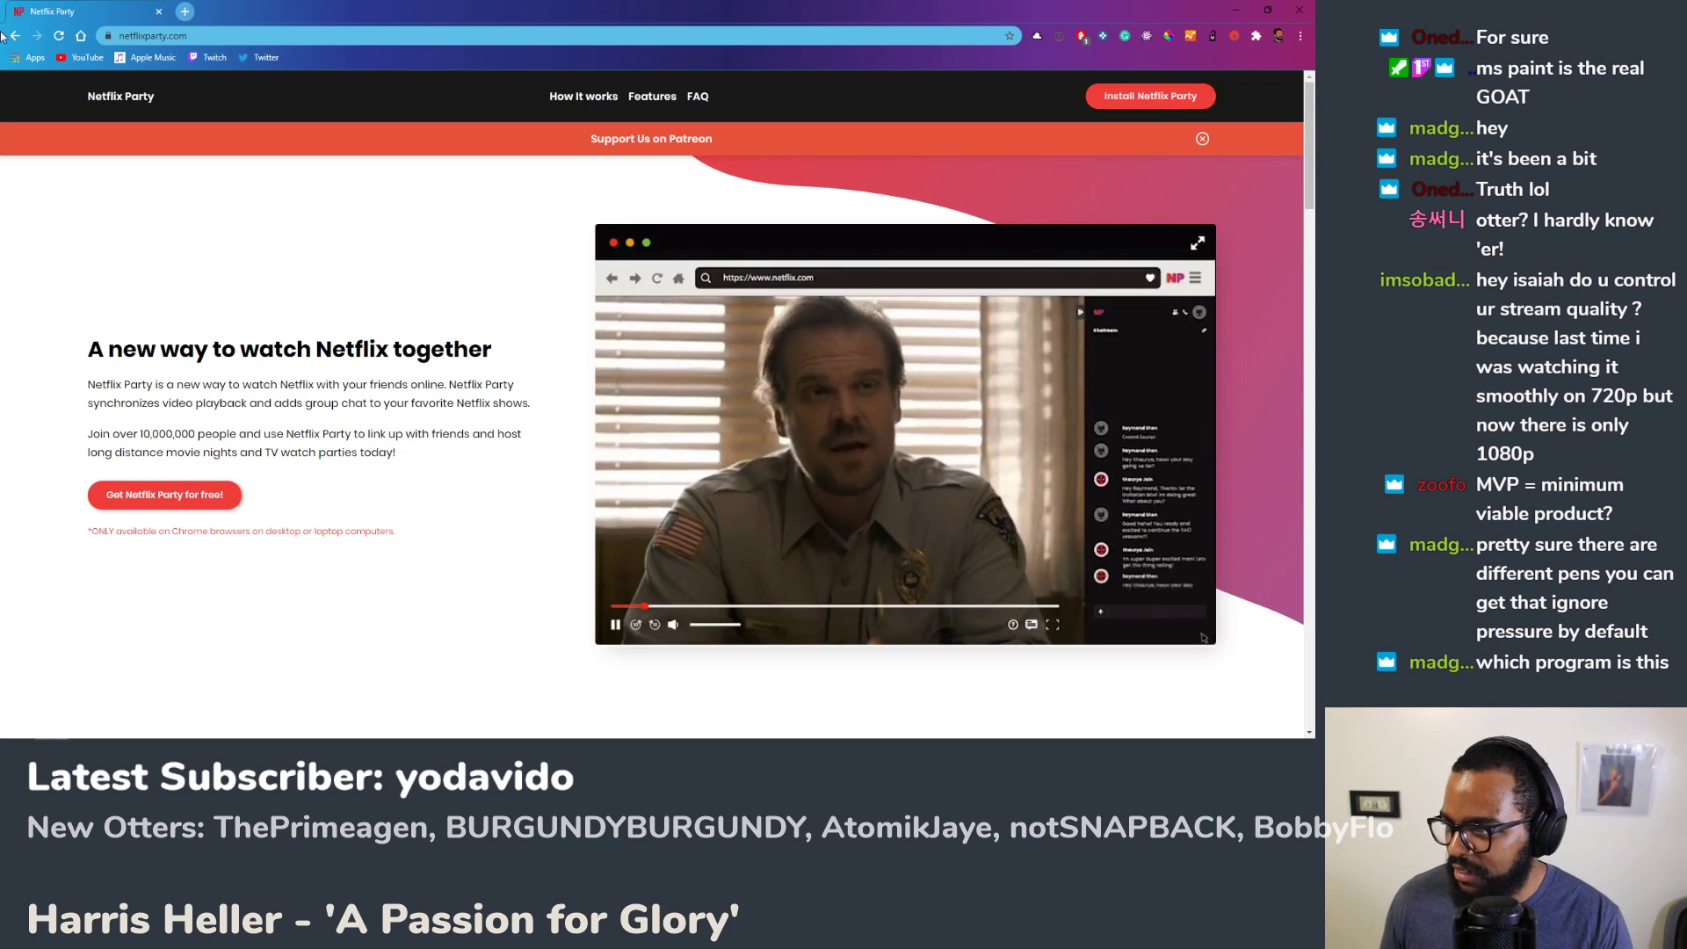
{"action": "left_click", "coordinate": [215, 57]}
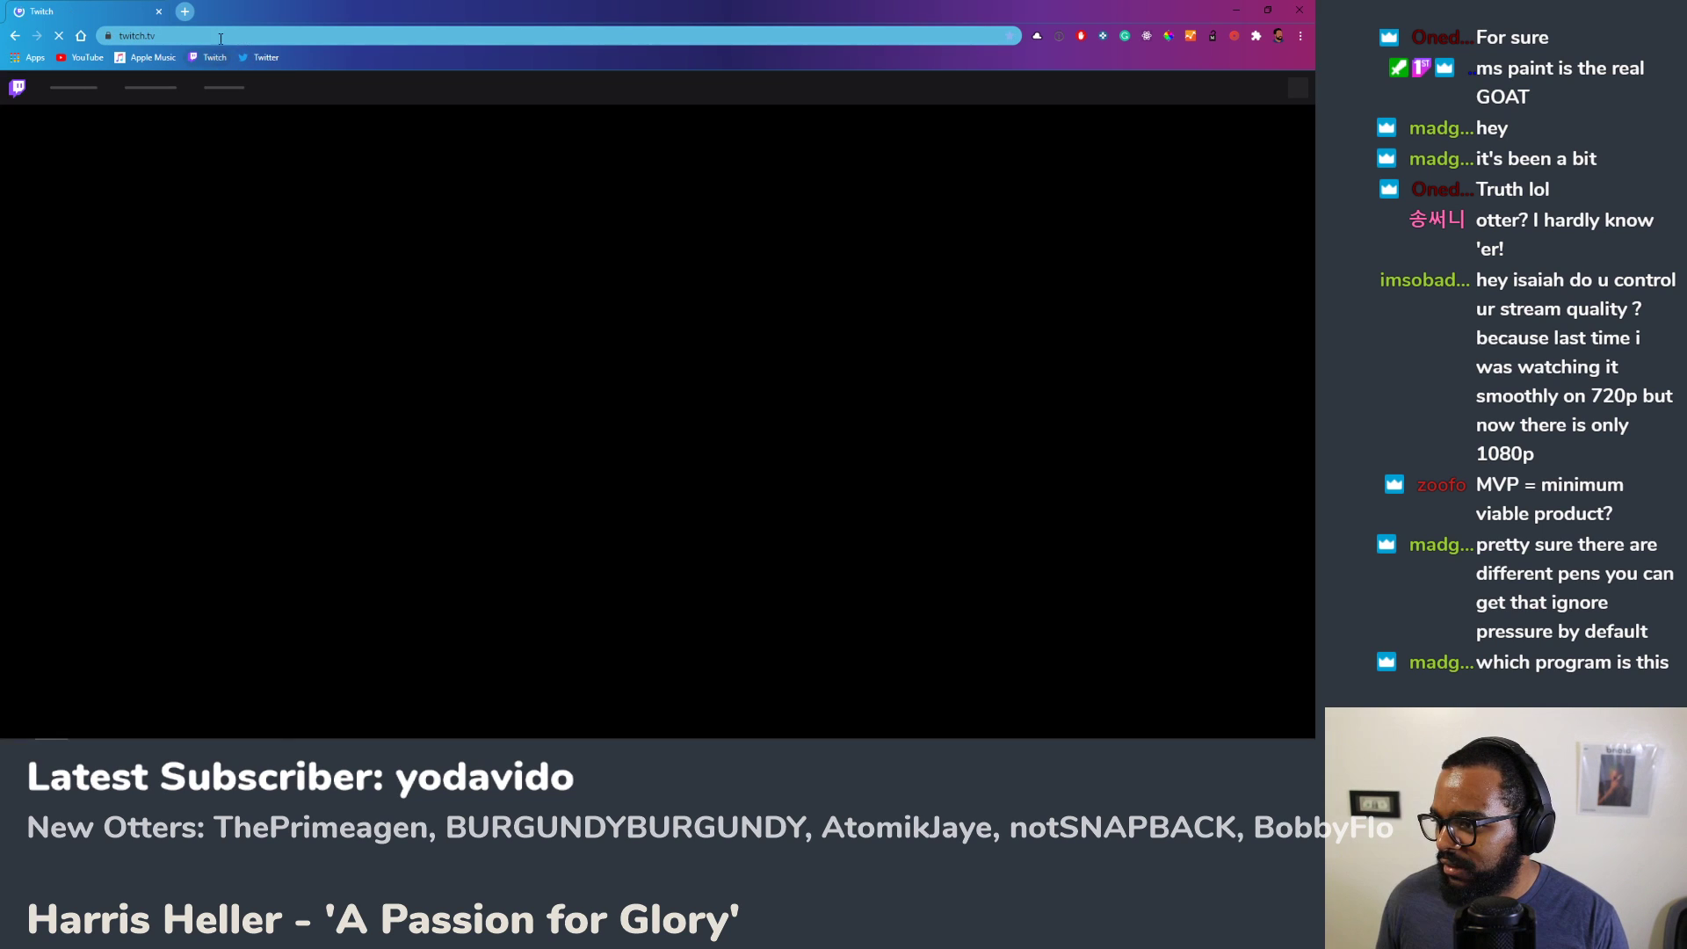
{"action": "key", "text": "alt+Tab"}
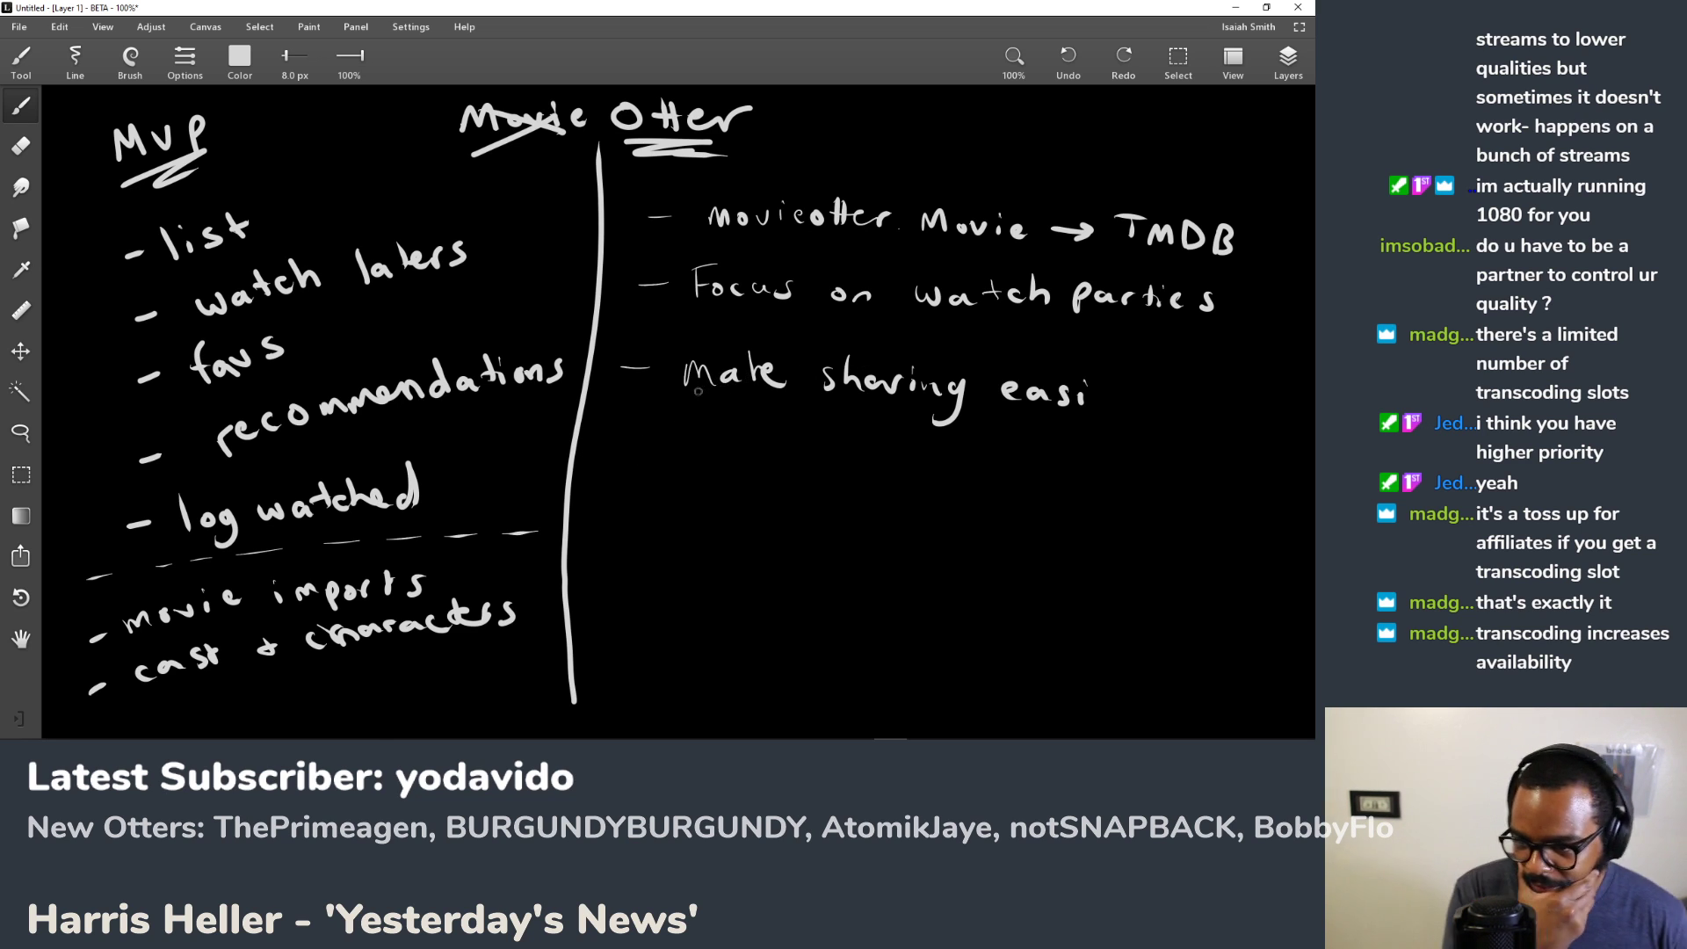
Step: Finish 'easier' by adding 'er' and touch up the letters in 'sharing'
{"action": "left_click_drag", "start_coordinate": [1099, 399], "coordinate": [1115, 397]}
{"action": "key", "text": "ctrl+z"}
{"action": "left_click_drag", "start_coordinate": [1121, 403], "coordinate": [1153, 385]}
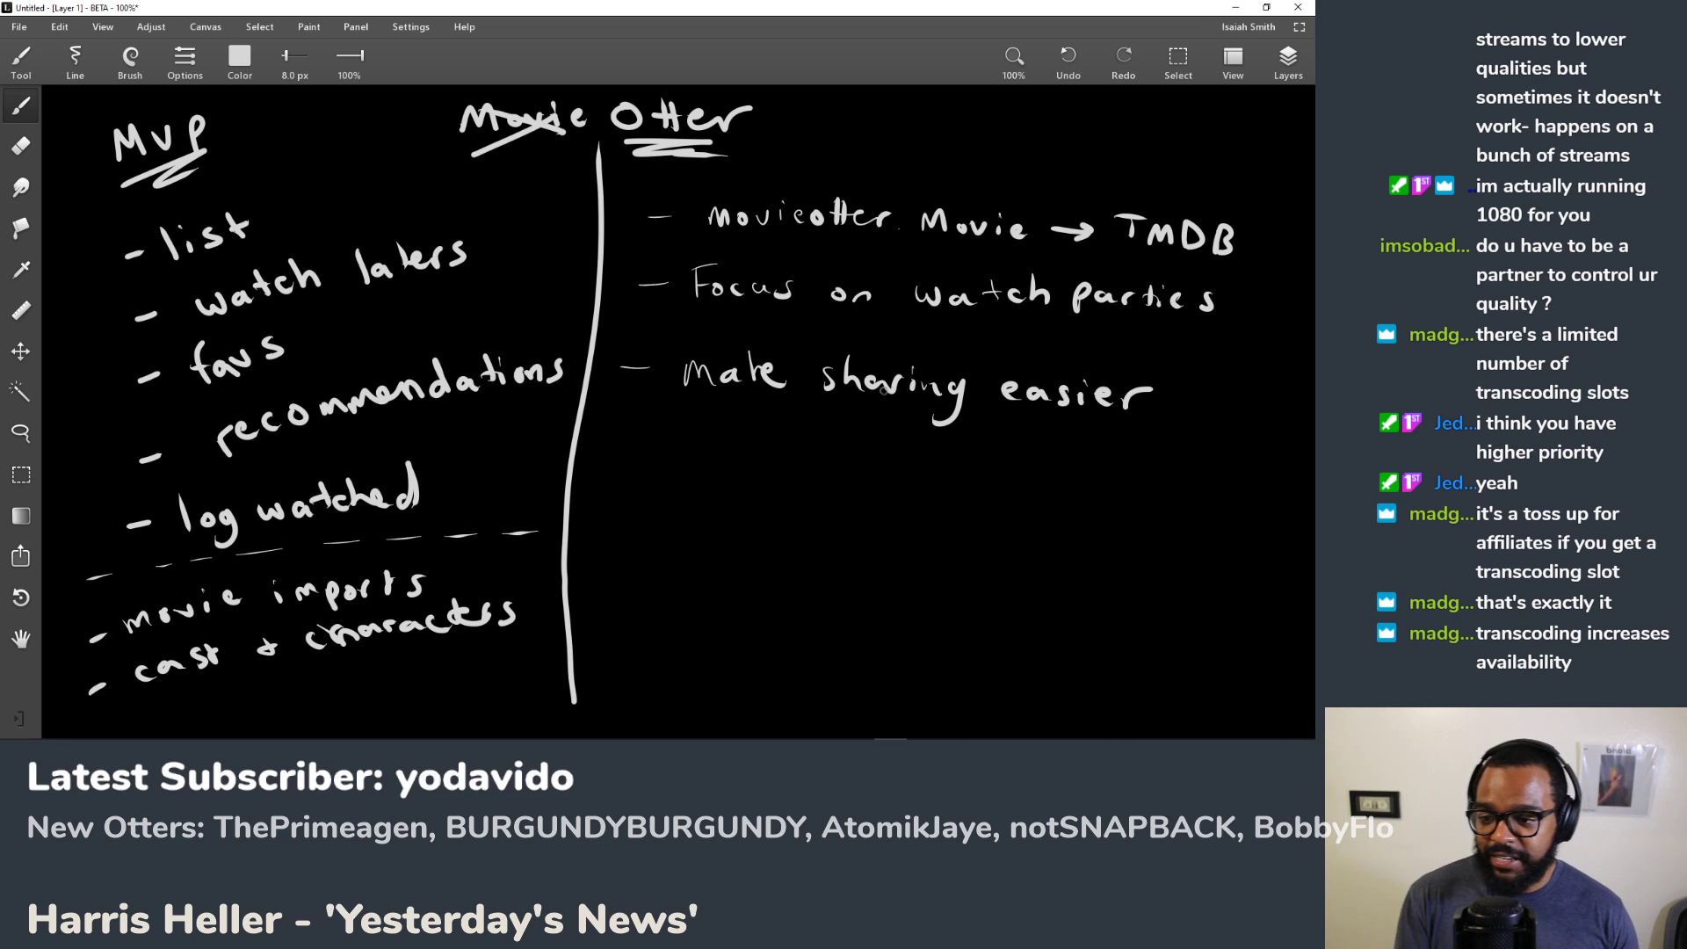
{"action": "mouse_move", "coordinate": [899, 376]}
{"action": "left_mouse_down"}
{"action": "mouse_move", "coordinate": [887, 386]}
{"action": "mouse_move", "coordinate": [916, 371]}
{"action": "mouse_move", "coordinate": [920, 385]}
{"action": "left_mouse_up"}
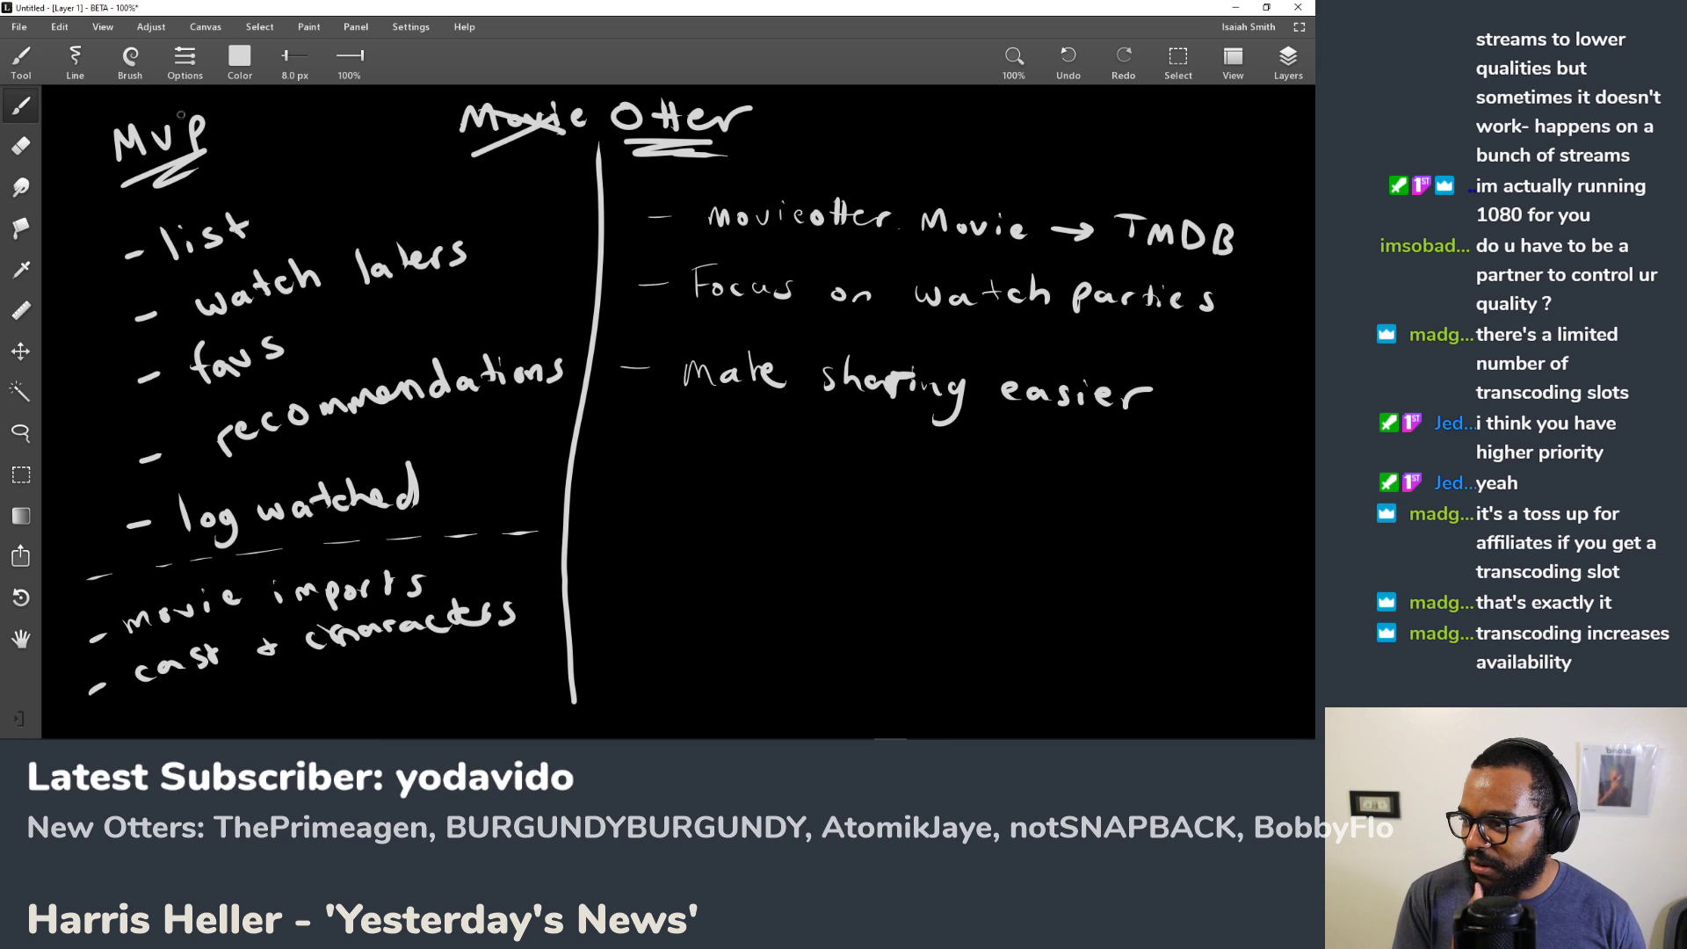
Step: Untick 'Use pressure for size' and shrink the brush to about 5 px
{"action": "left_click", "coordinate": [186, 67]}
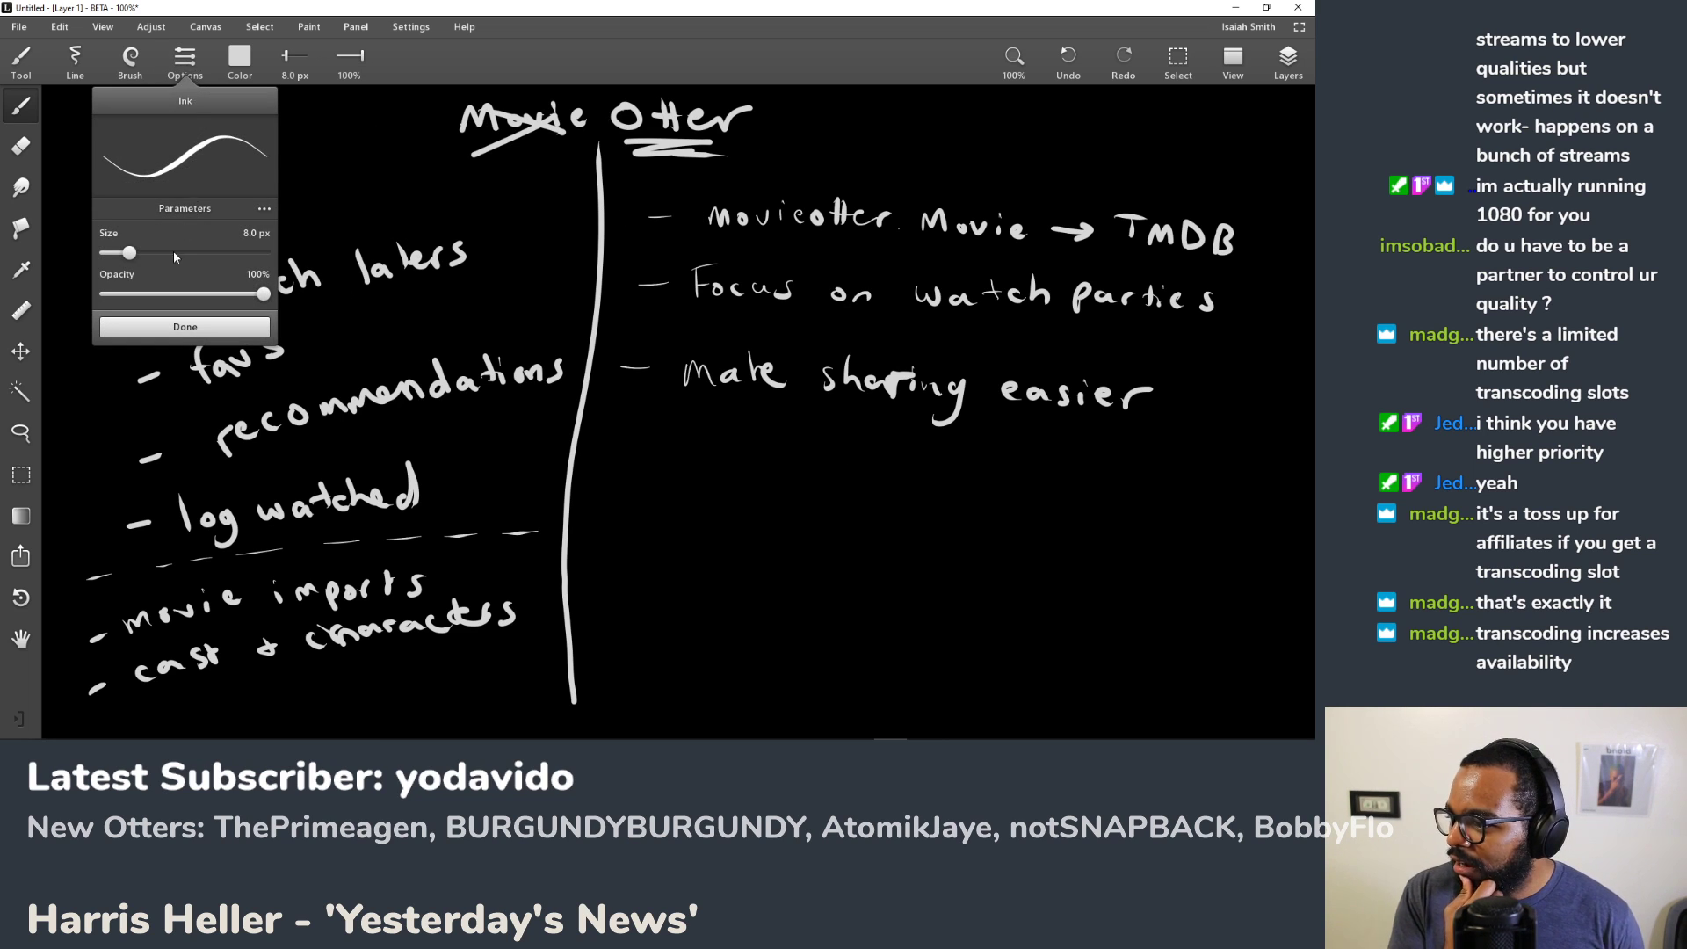
{"action": "mouse_move", "coordinate": [129, 252]}
{"action": "left_mouse_down"}
{"action": "mouse_move", "coordinate": [227, 233]}
{"action": "mouse_move", "coordinate": [130, 254]}
{"action": "left_mouse_up"}
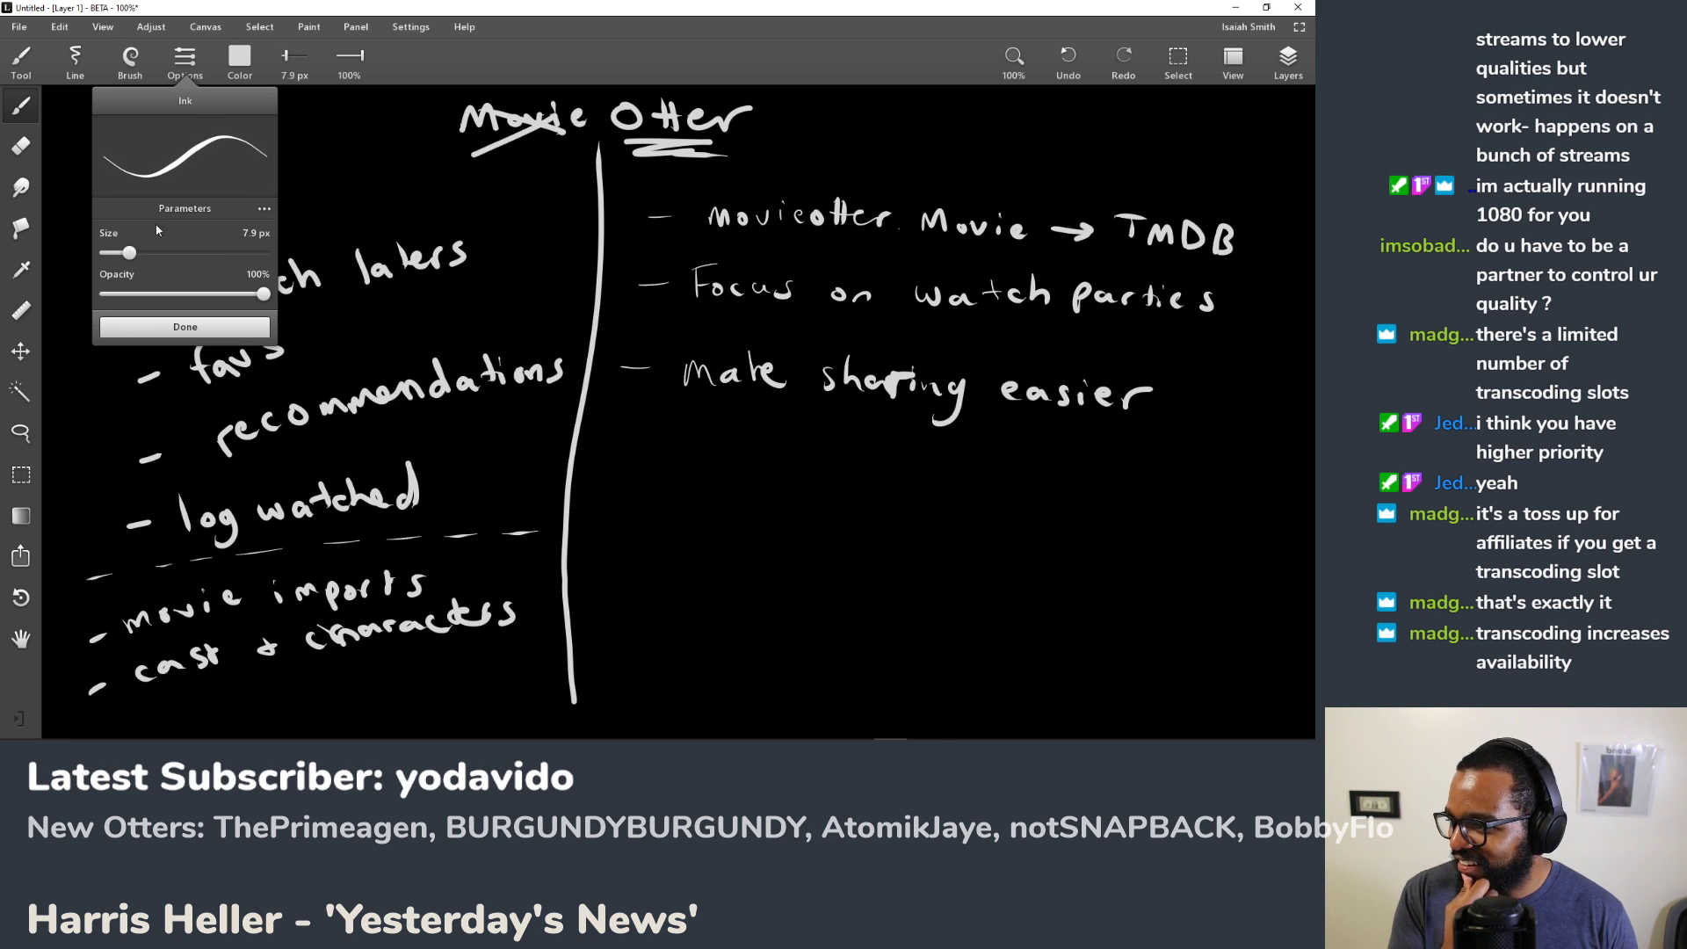
{"action": "left_click", "coordinate": [264, 208]}
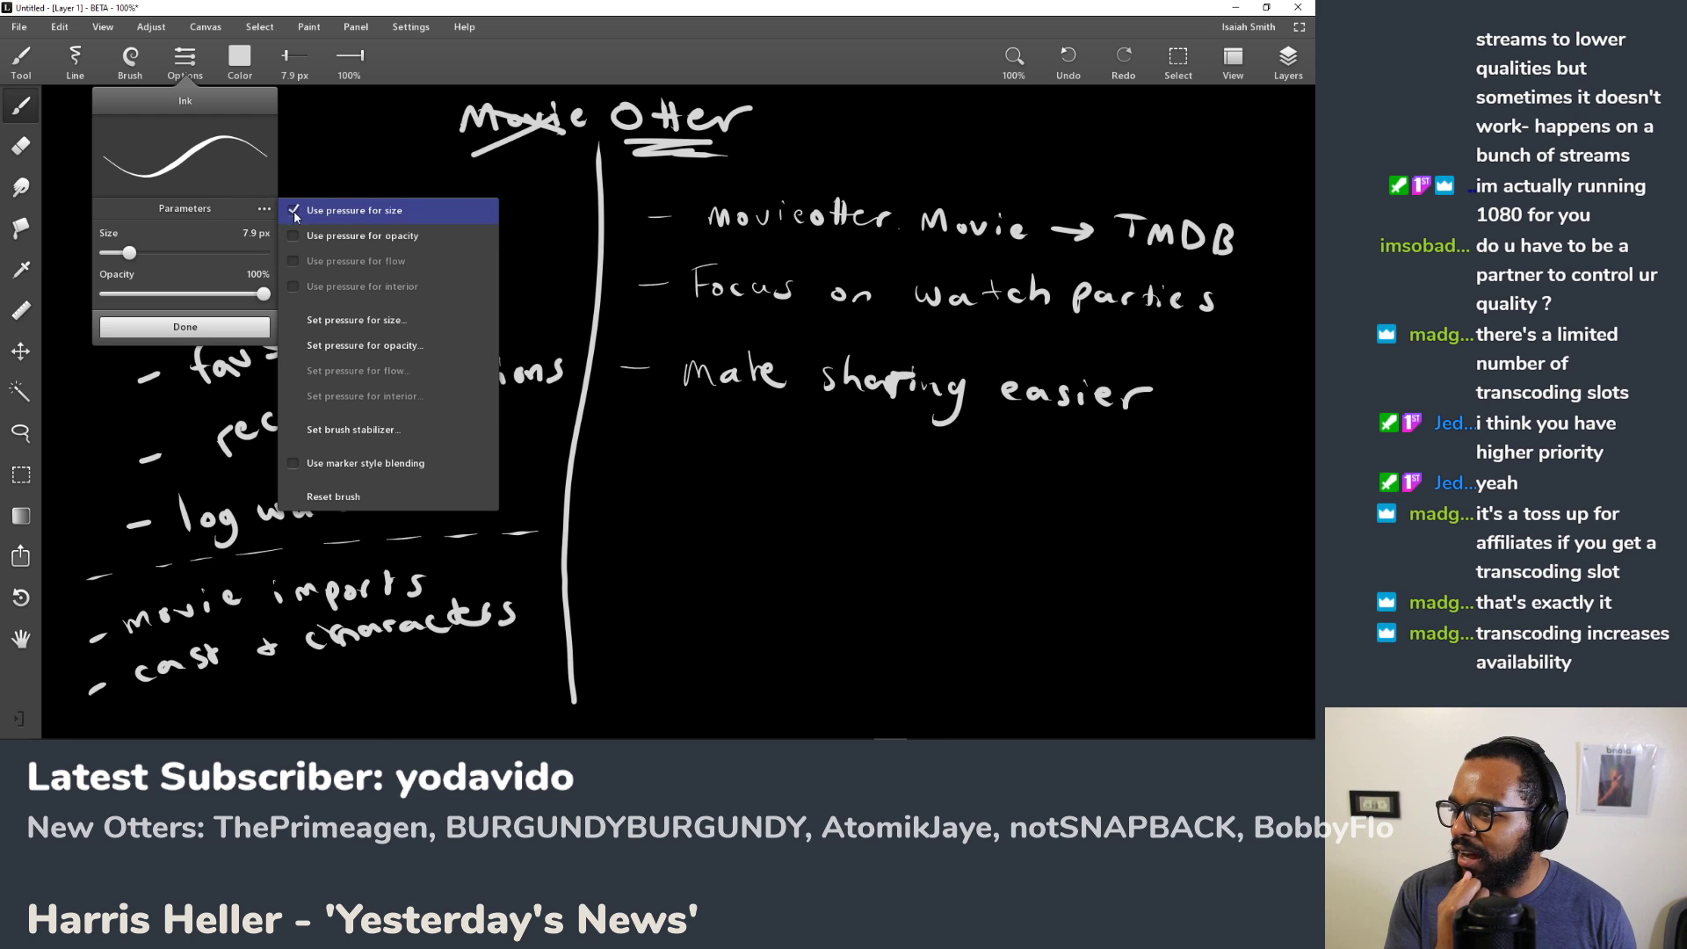
{"action": "left_click", "coordinate": [295, 211]}
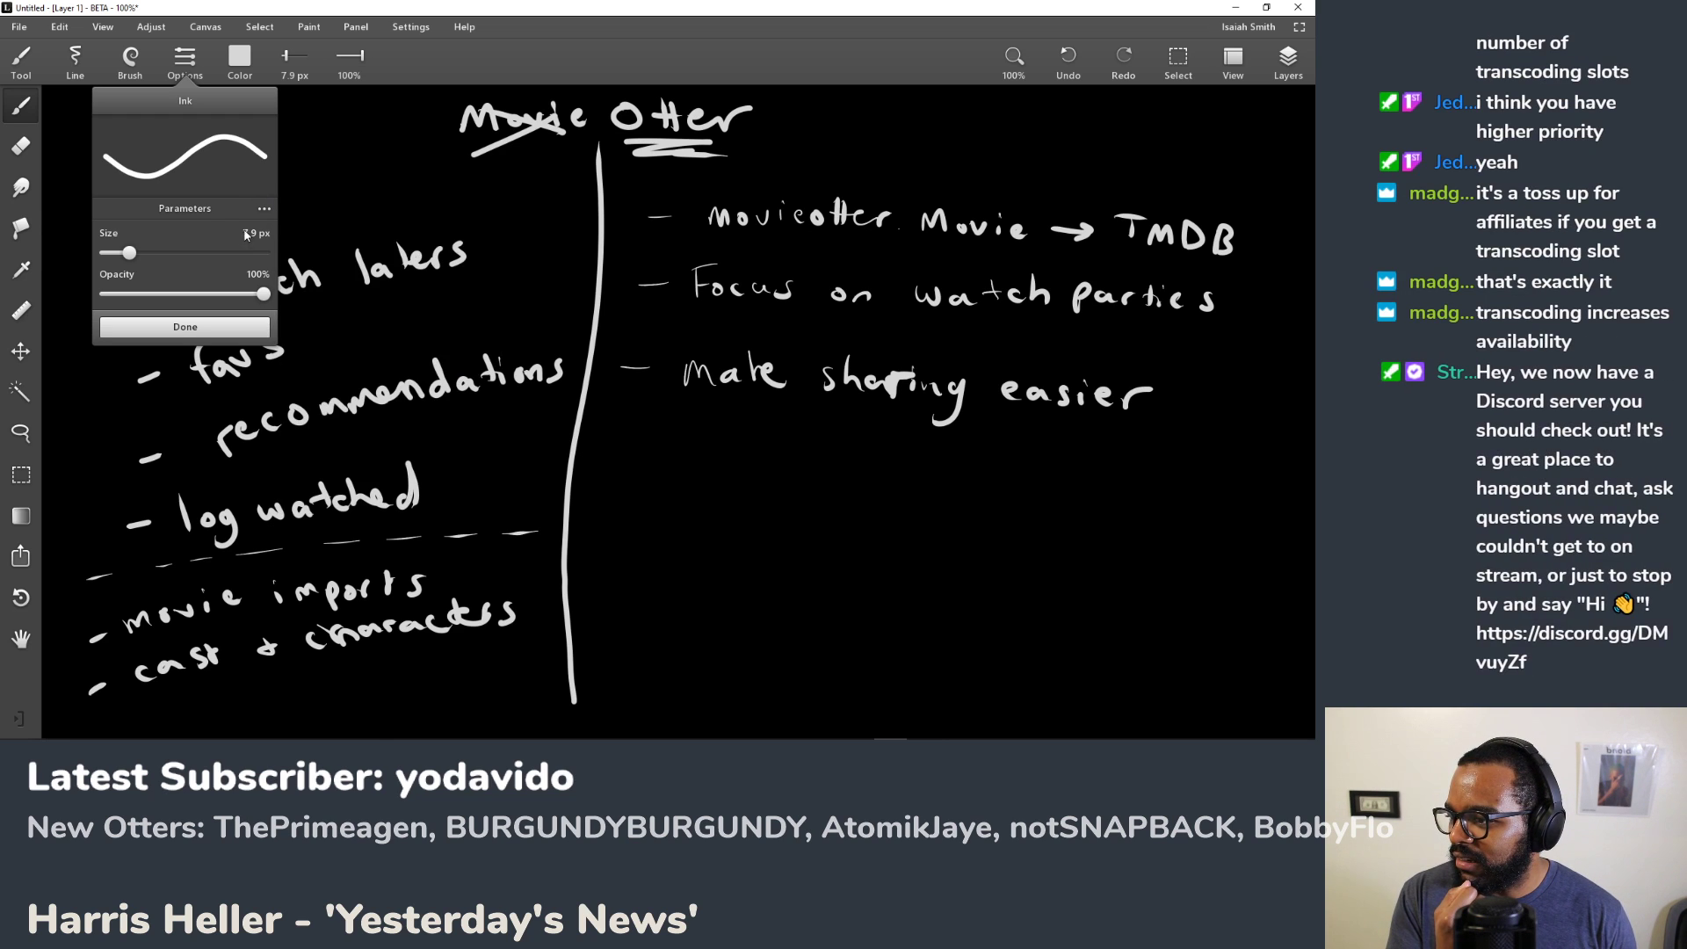
{"action": "left_click_drag", "start_coordinate": [133, 256], "coordinate": [126, 260]}
Step: Close the brush settings and undo two test strokes drawn around 'Make sharing easier'
{"action": "left_click", "coordinate": [185, 326]}
{"action": "left_click_drag", "start_coordinate": [627, 445], "coordinate": [941, 489]}
{"action": "left_click_drag", "start_coordinate": [645, 342], "coordinate": [737, 400]}
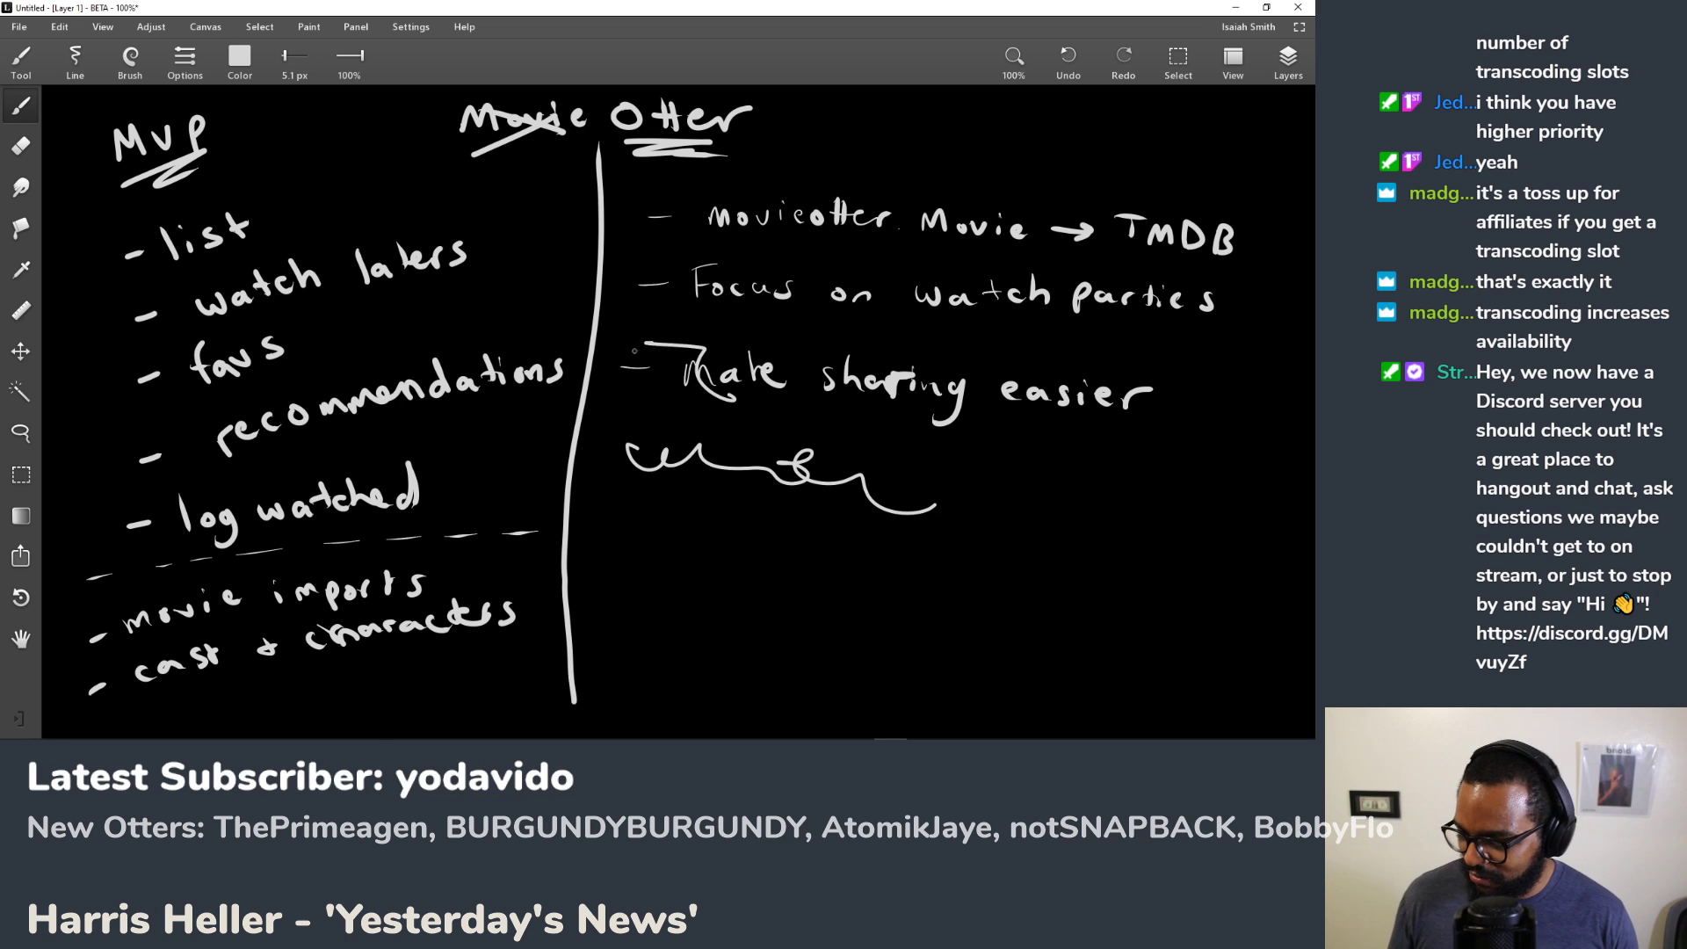
{"action": "key", "text": "ctrl+z"}
{"action": "key", "text": "ctrl+z"}
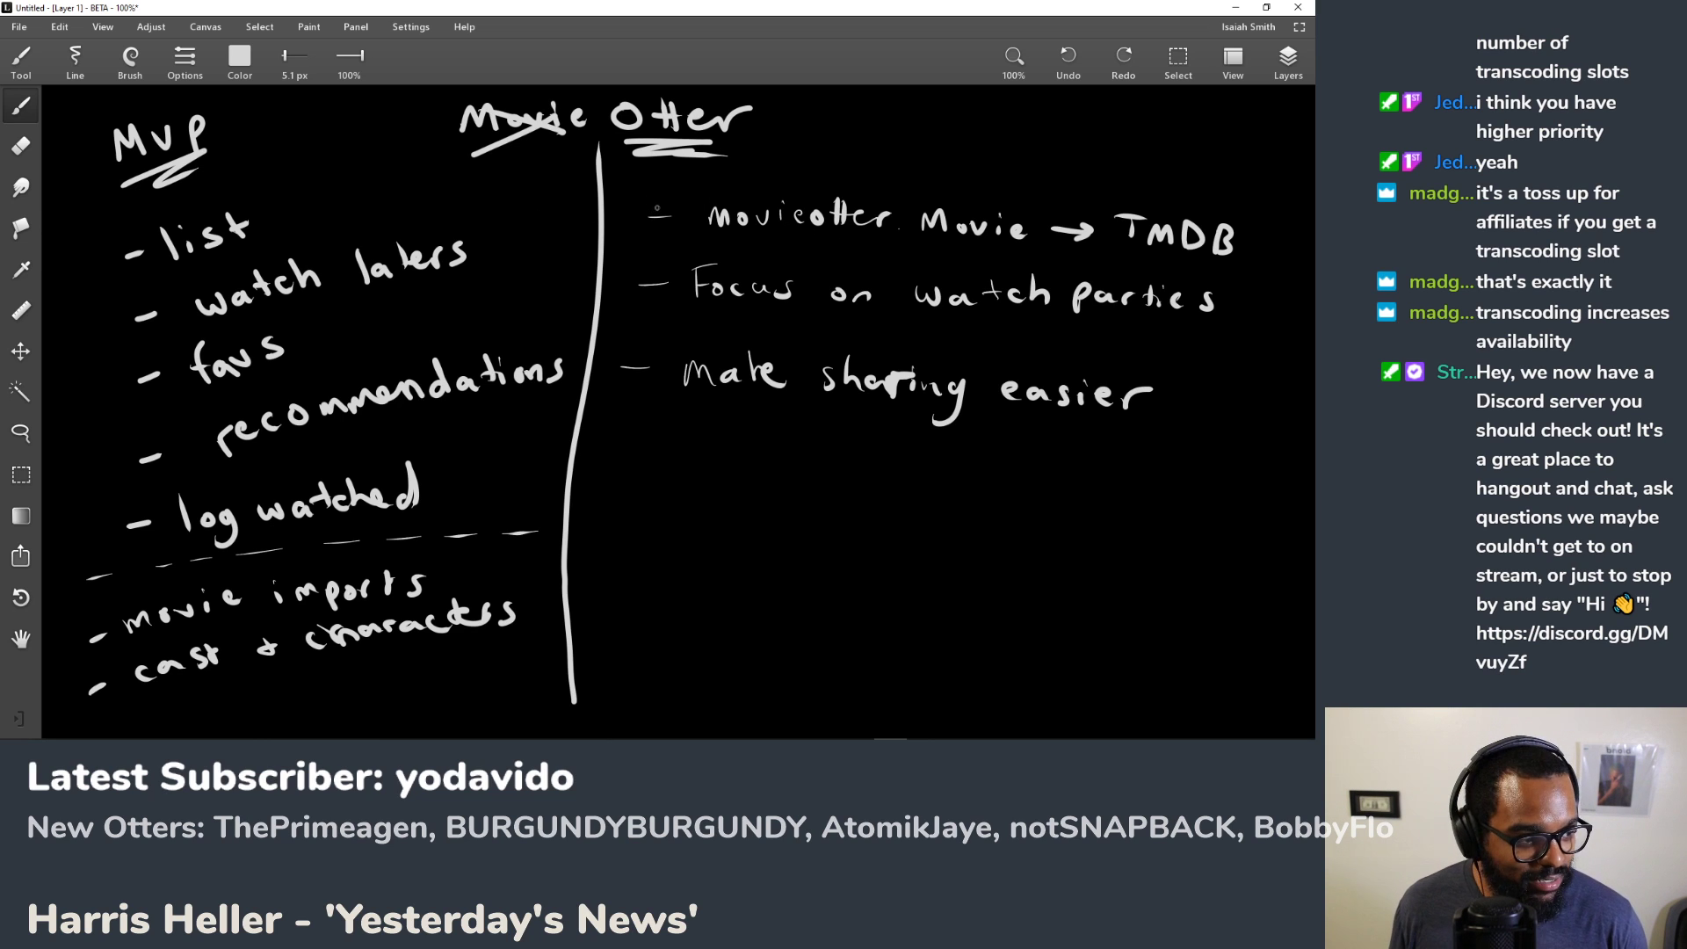
Step: Sketch a bracket linking the Movie Otter notes and 'Q4 –' above TMDB, then undo them
{"action": "mouse_move", "coordinate": [630, 229]}
{"action": "left_mouse_down"}
{"action": "mouse_move", "coordinate": [740, 257]}
{"action": "mouse_move", "coordinate": [703, 326]}
{"action": "left_mouse_up"}
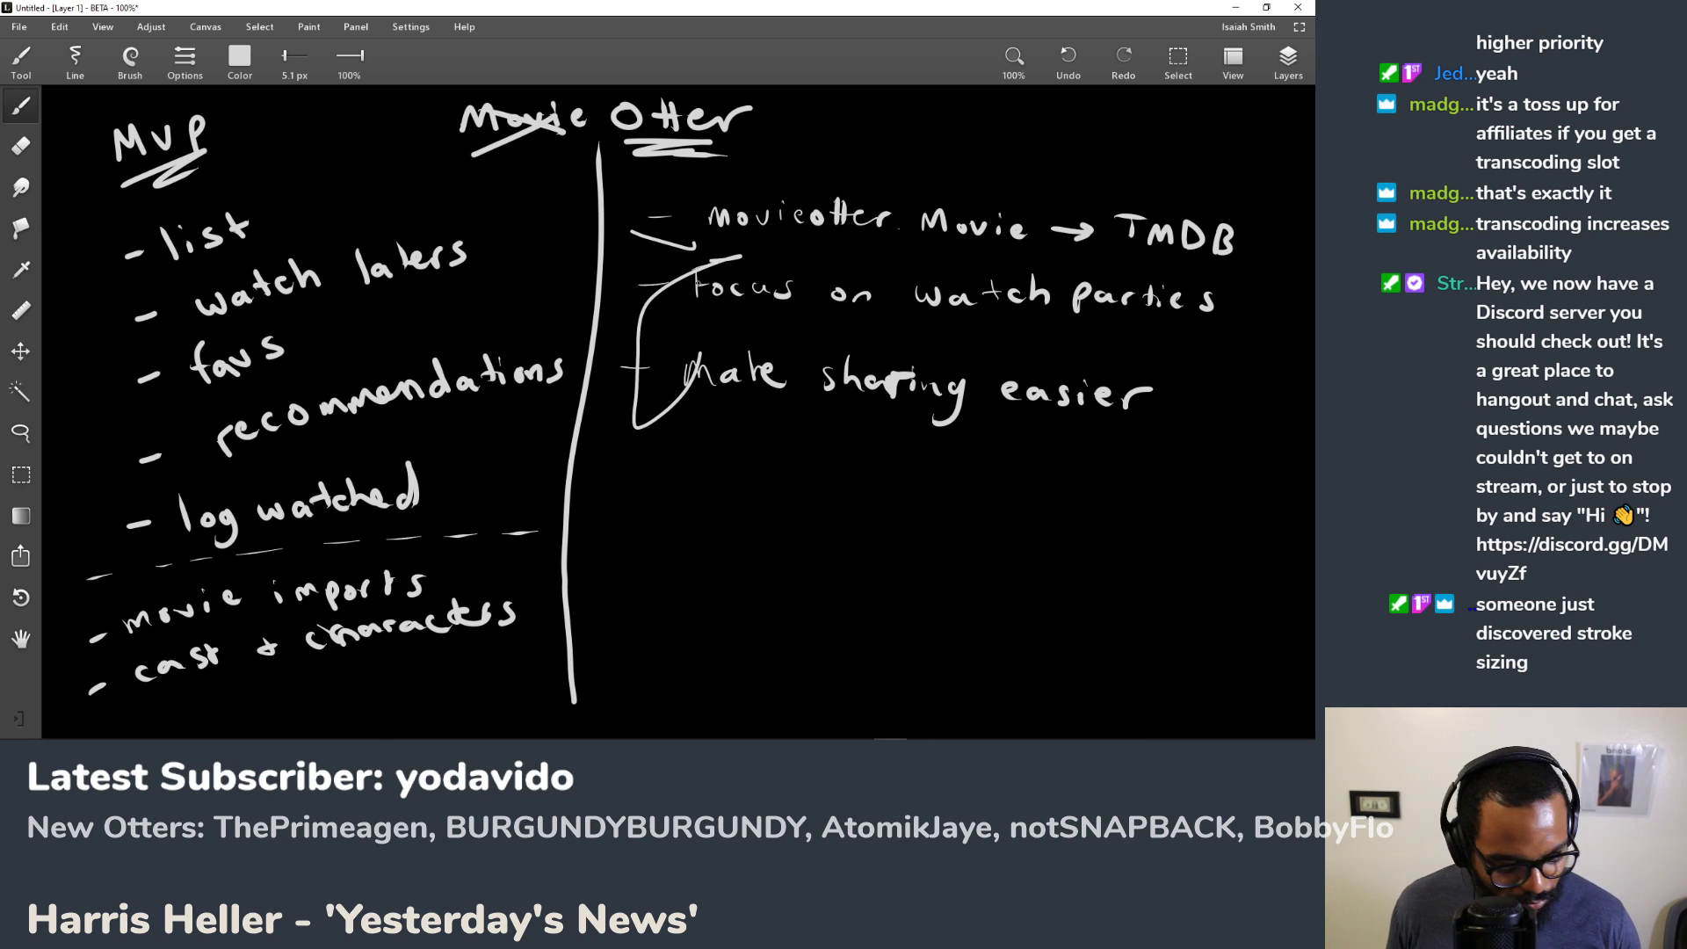
{"action": "mouse_move", "coordinate": [678, 222]}
{"action": "left_mouse_down"}
{"action": "mouse_move", "coordinate": [684, 269]}
{"action": "mouse_move", "coordinate": [725, 253]}
{"action": "left_mouse_up"}
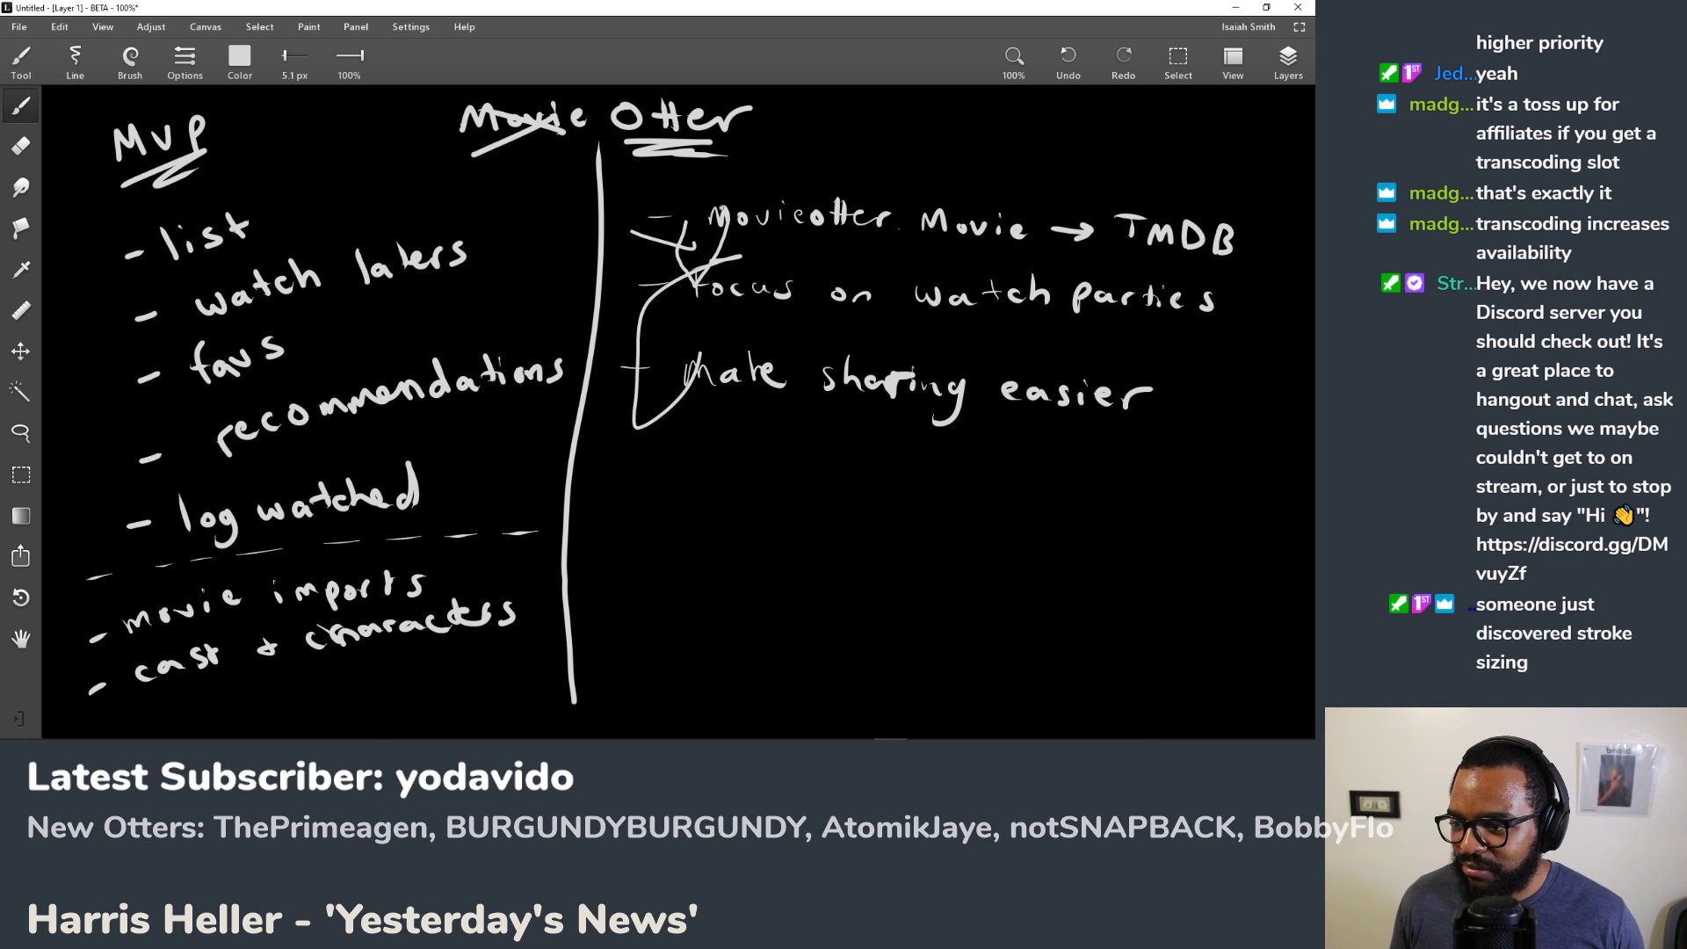
{"action": "mouse_move", "coordinate": [833, 138]}
{"action": "left_mouse_down"}
{"action": "mouse_move", "coordinate": [817, 172]}
{"action": "mouse_move", "coordinate": [833, 142]}
{"action": "mouse_move", "coordinate": [858, 186]}
{"action": "left_mouse_up"}
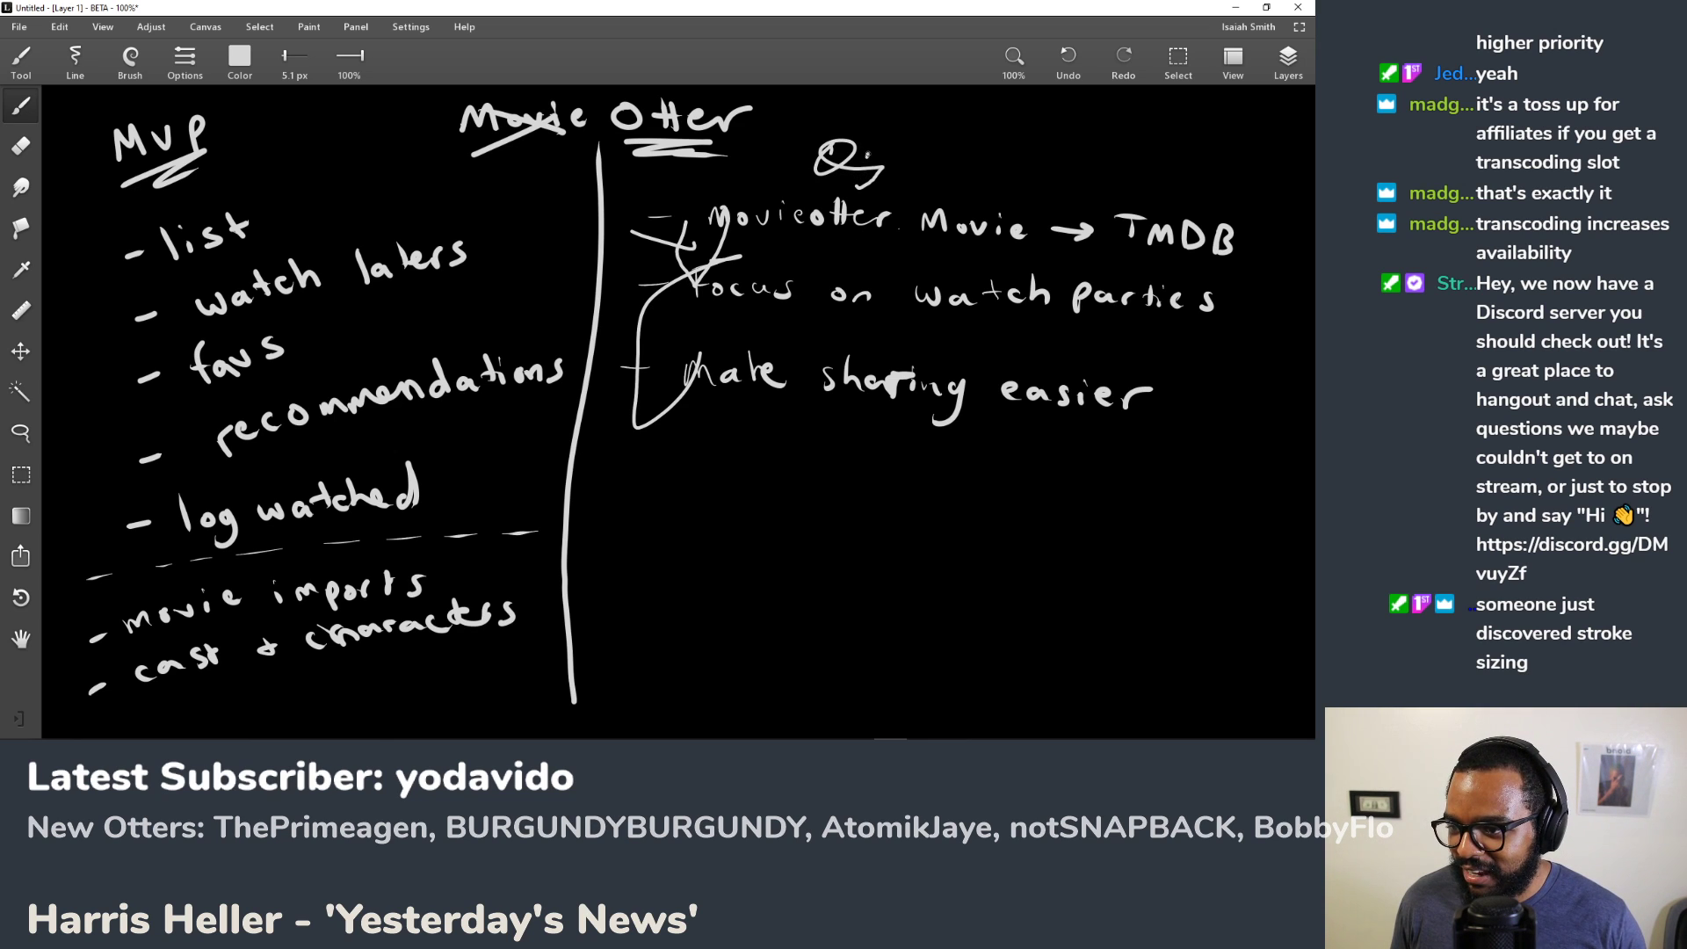
{"action": "left_click_drag", "start_coordinate": [917, 149], "coordinate": [940, 151]}
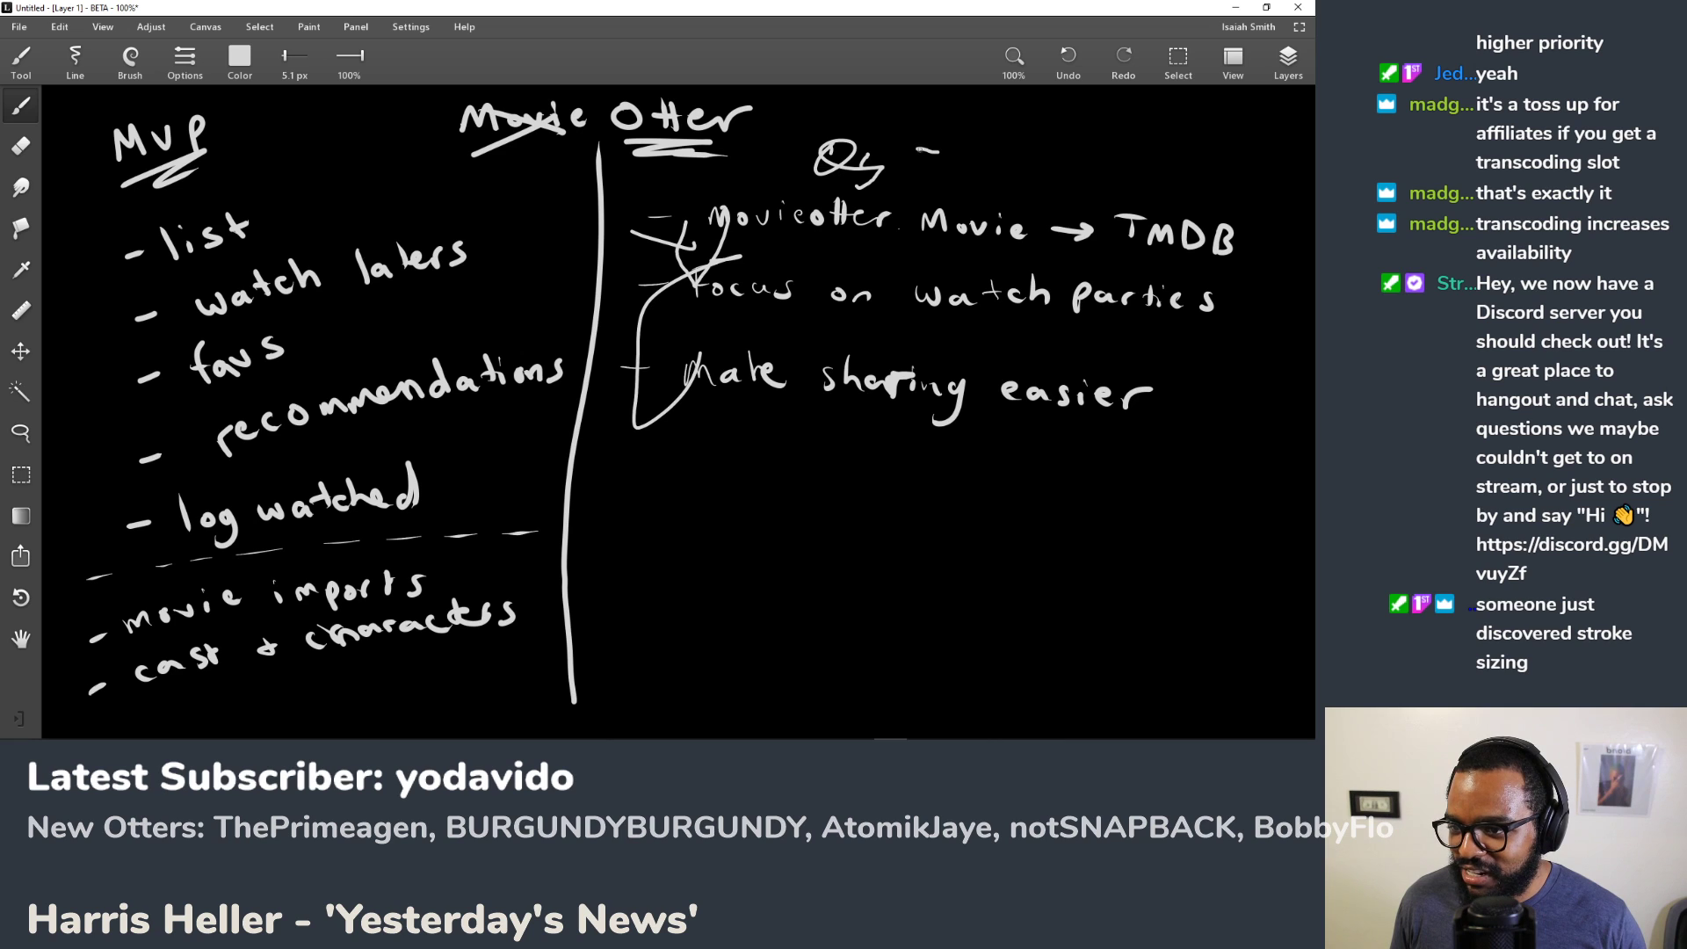
{"action": "mouse_move", "coordinate": [860, 212]}
{"action": "left_mouse_down"}
{"action": "mouse_move", "coordinate": [894, 211]}
{"action": "mouse_move", "coordinate": [914, 180]}
{"action": "mouse_move", "coordinate": [908, 213]}
{"action": "left_mouse_up"}
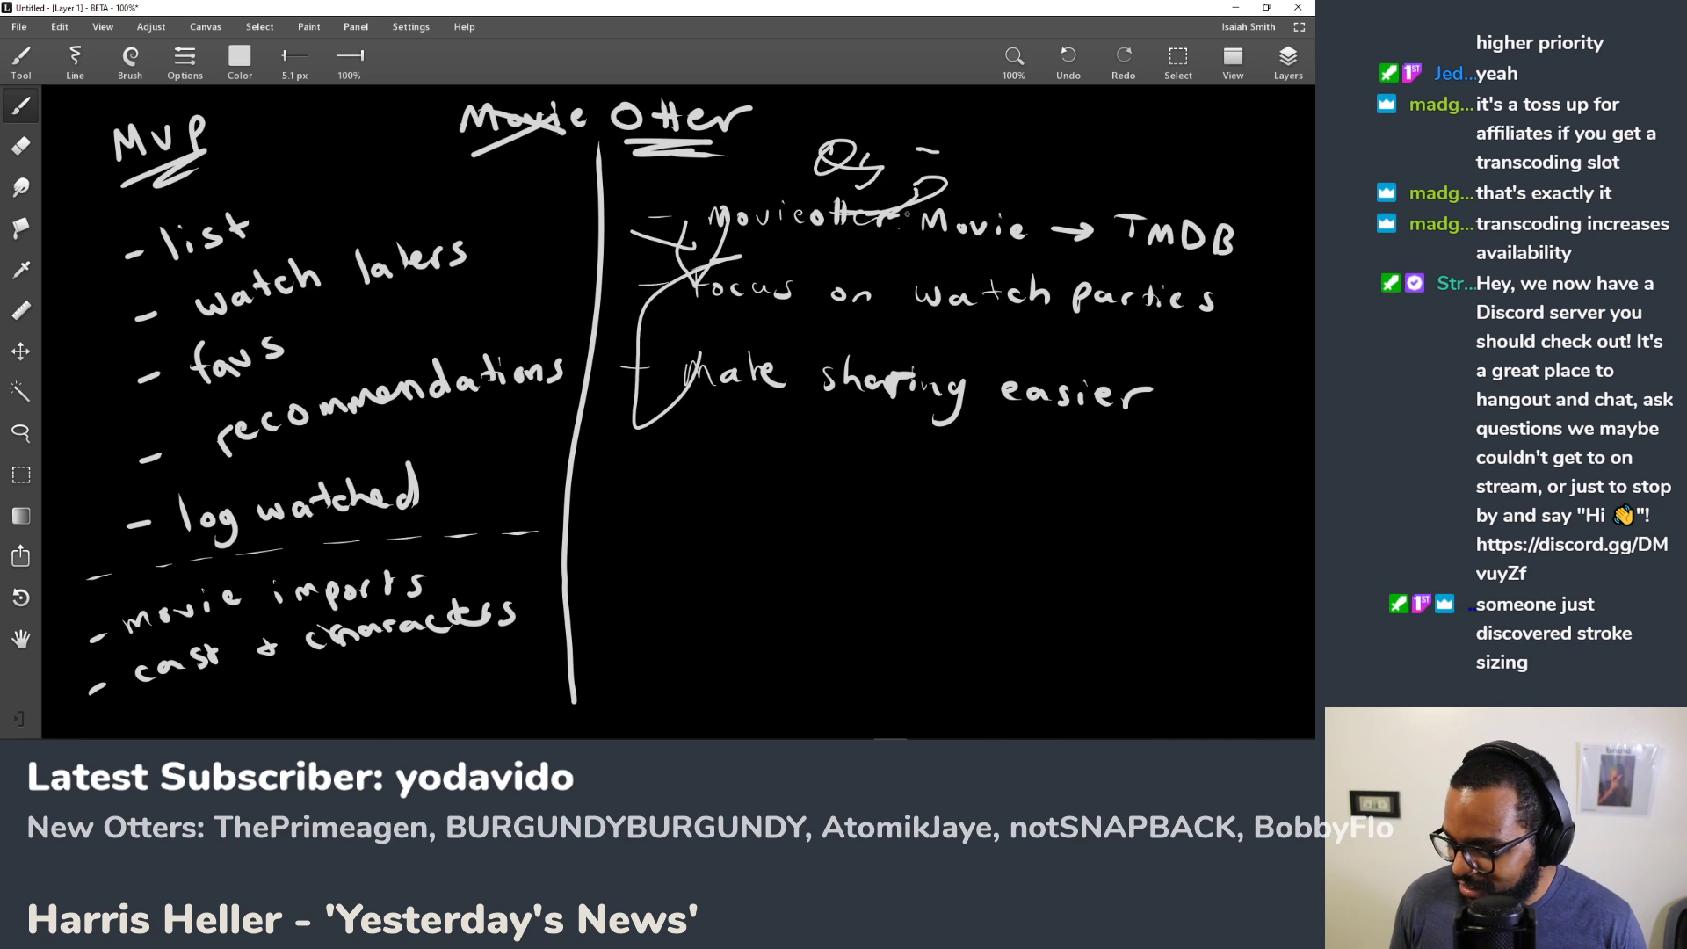
{"action": "key", "text": "ctrl+z"}
{"action": "key", "text": "ctrl+z"}
{"action": "key", "text": "ctrl+z"}
{"action": "key", "text": "ctrl+z"}
{"action": "key", "text": "ctrl+z"}
{"action": "key", "text": "ctrl+z"}
{"action": "key", "text": "ctrl+z"}
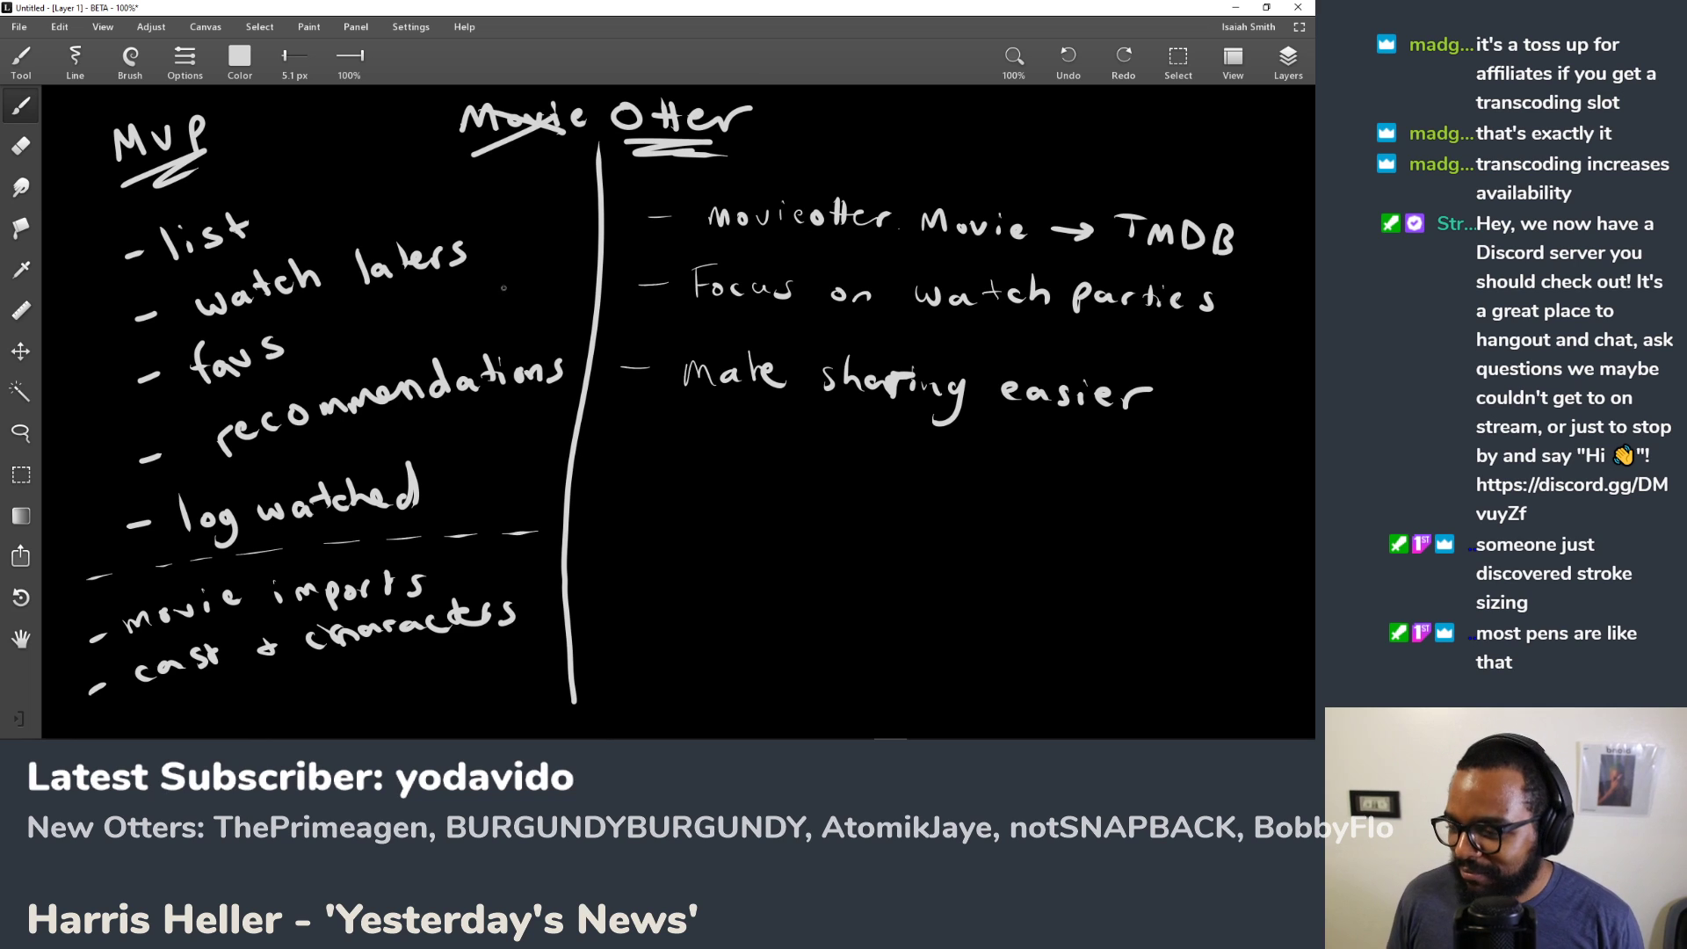
Step: Scribble test loops around 'Make sharing easier', undo them, and underline 'watch parties'
{"action": "mouse_move", "coordinate": [684, 396]}
{"action": "left_mouse_down"}
{"action": "mouse_move", "coordinate": [929, 486]}
{"action": "mouse_move", "coordinate": [1018, 538]}
{"action": "mouse_move", "coordinate": [967, 275]}
{"action": "mouse_move", "coordinate": [1034, 494]}
{"action": "mouse_move", "coordinate": [1020, 332]}
{"action": "mouse_move", "coordinate": [1076, 452]}
{"action": "left_mouse_up"}
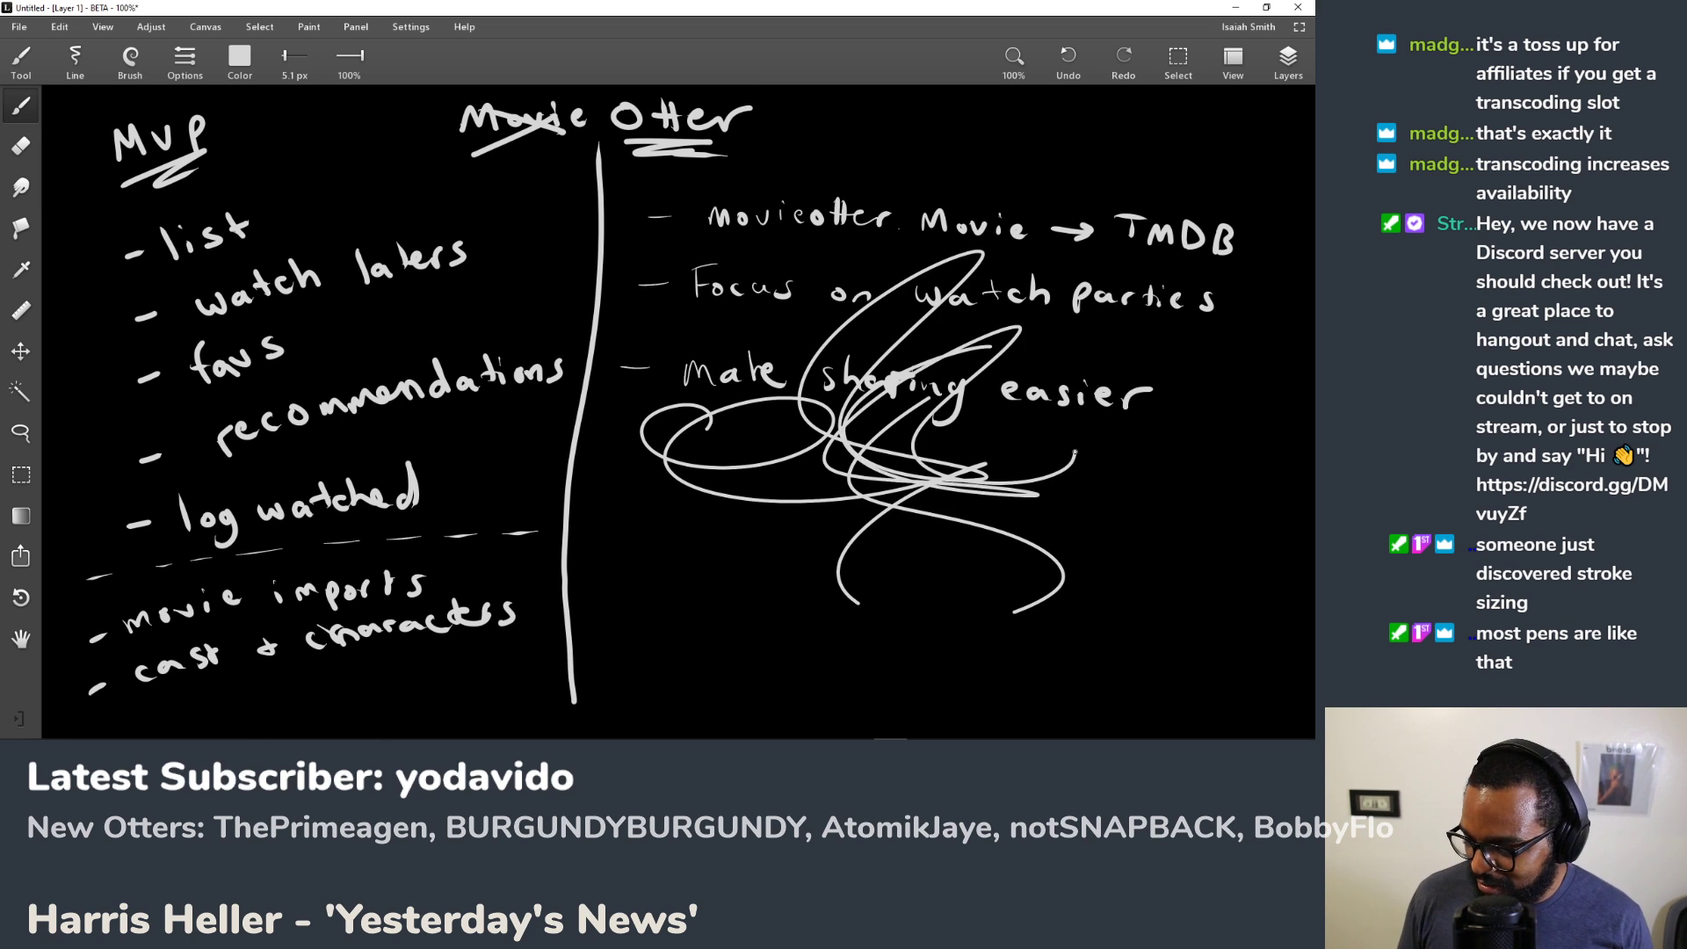
{"action": "key", "text": "ctrl+z"}
{"action": "key", "text": "ctrl+z"}
{"action": "key", "text": "ctrl+z"}
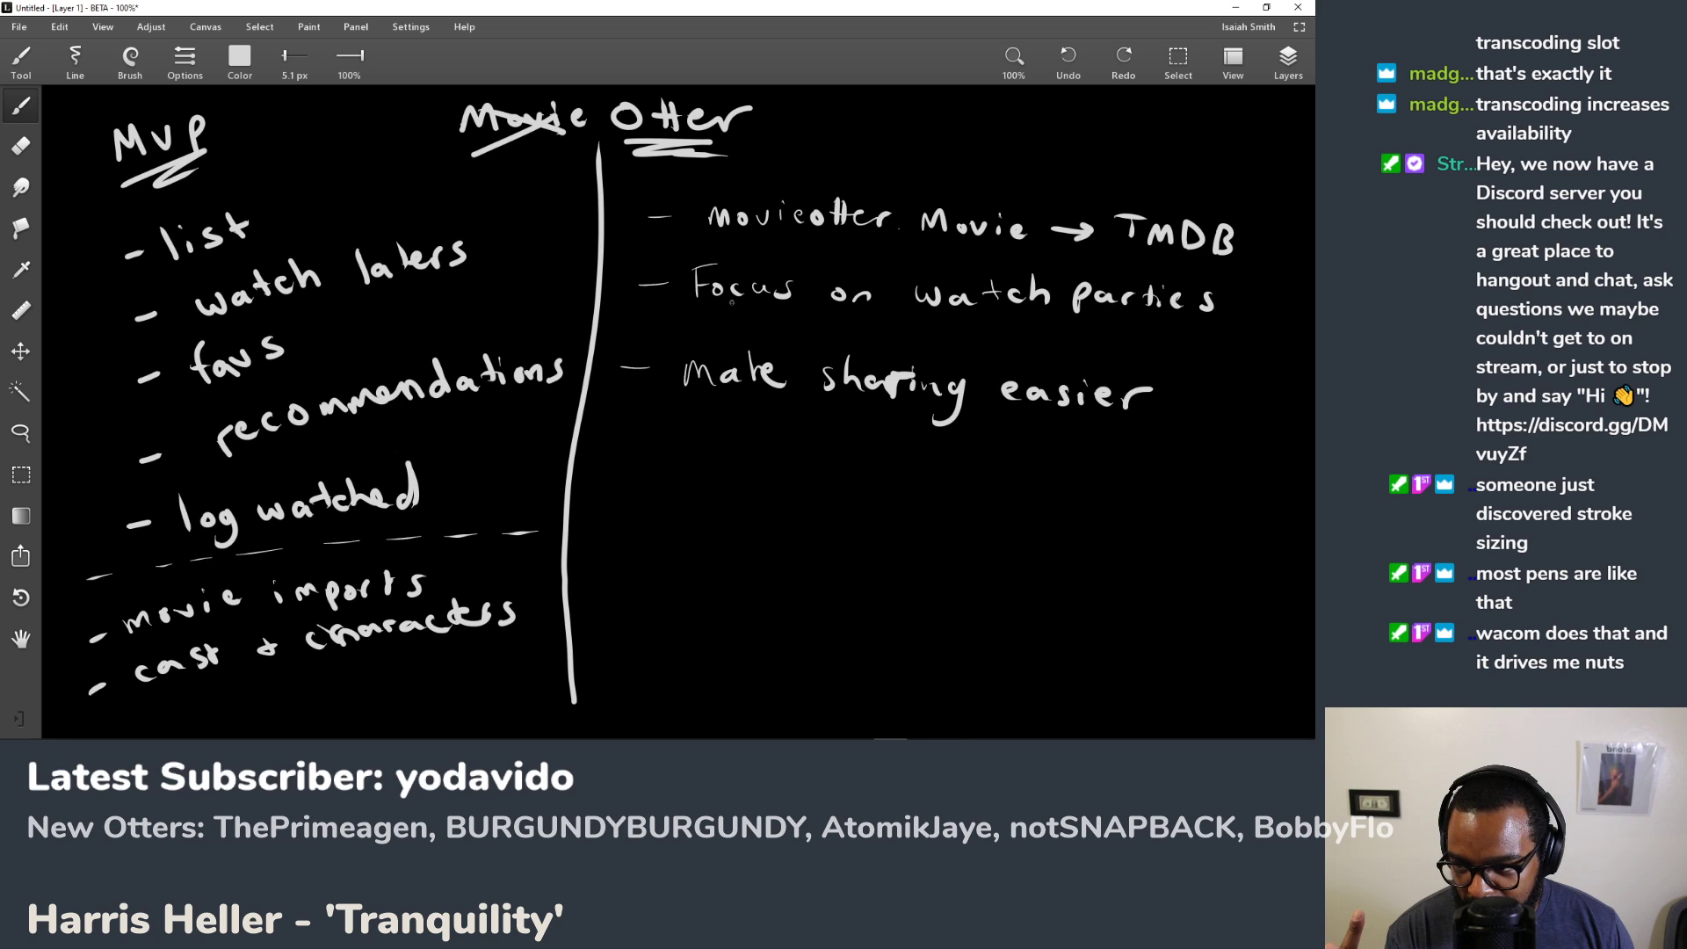
{"action": "left_click_drag", "start_coordinate": [912, 318], "coordinate": [1189, 346]}
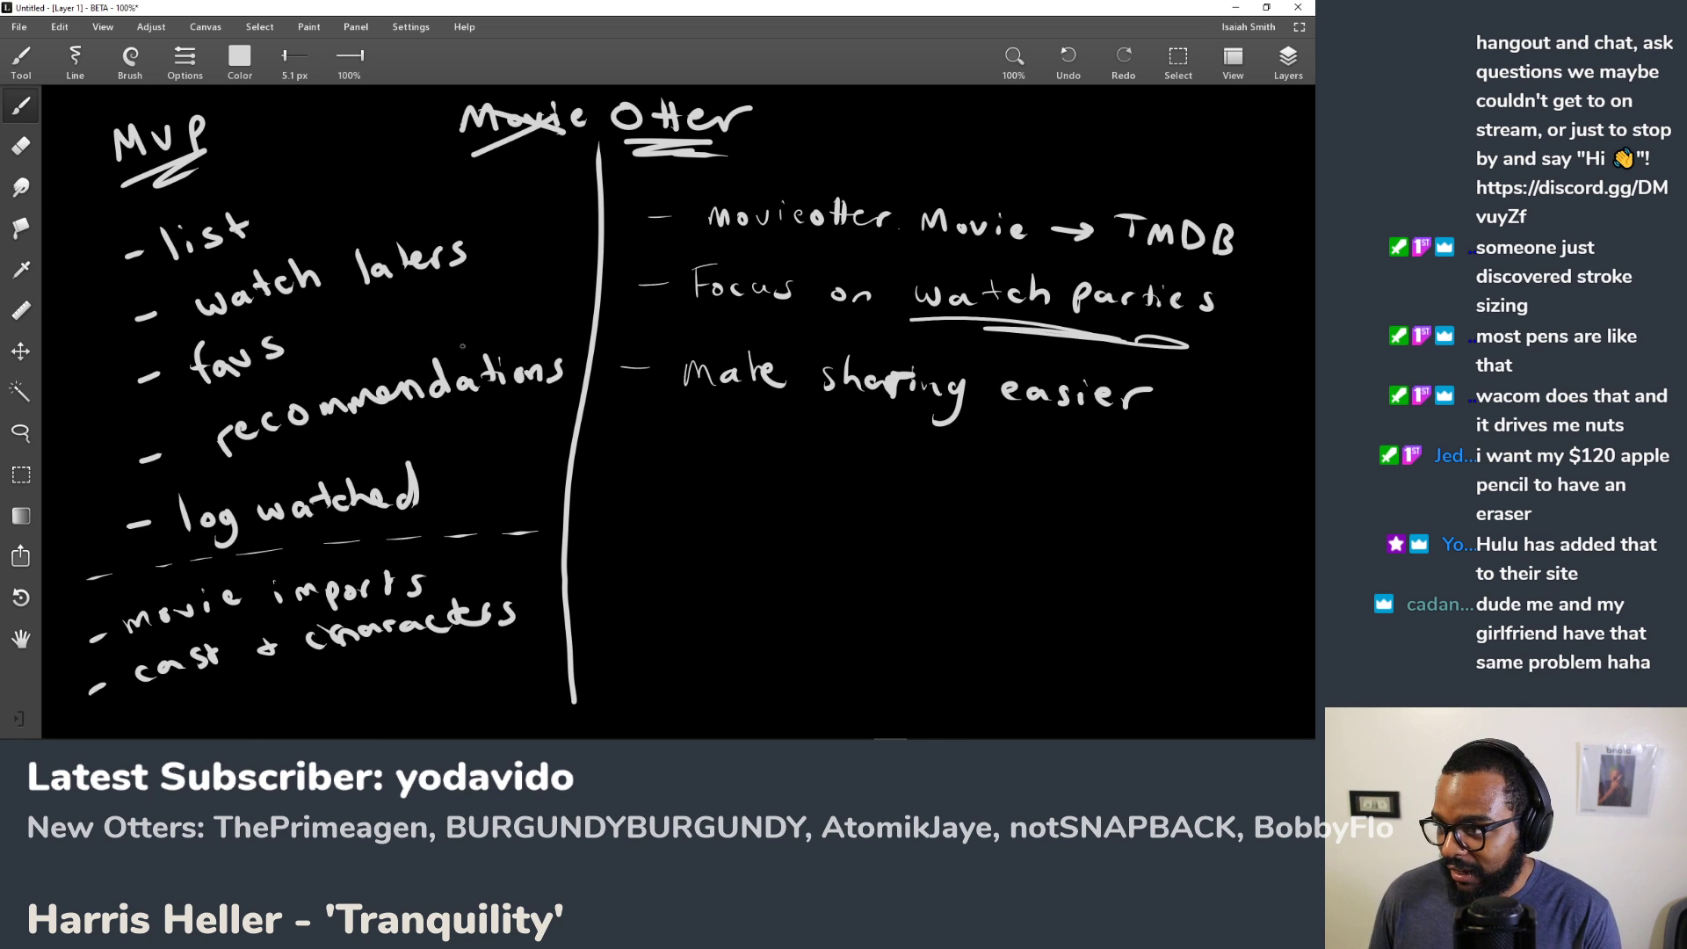
{"action": "right_click", "coordinate": [906, 489]}
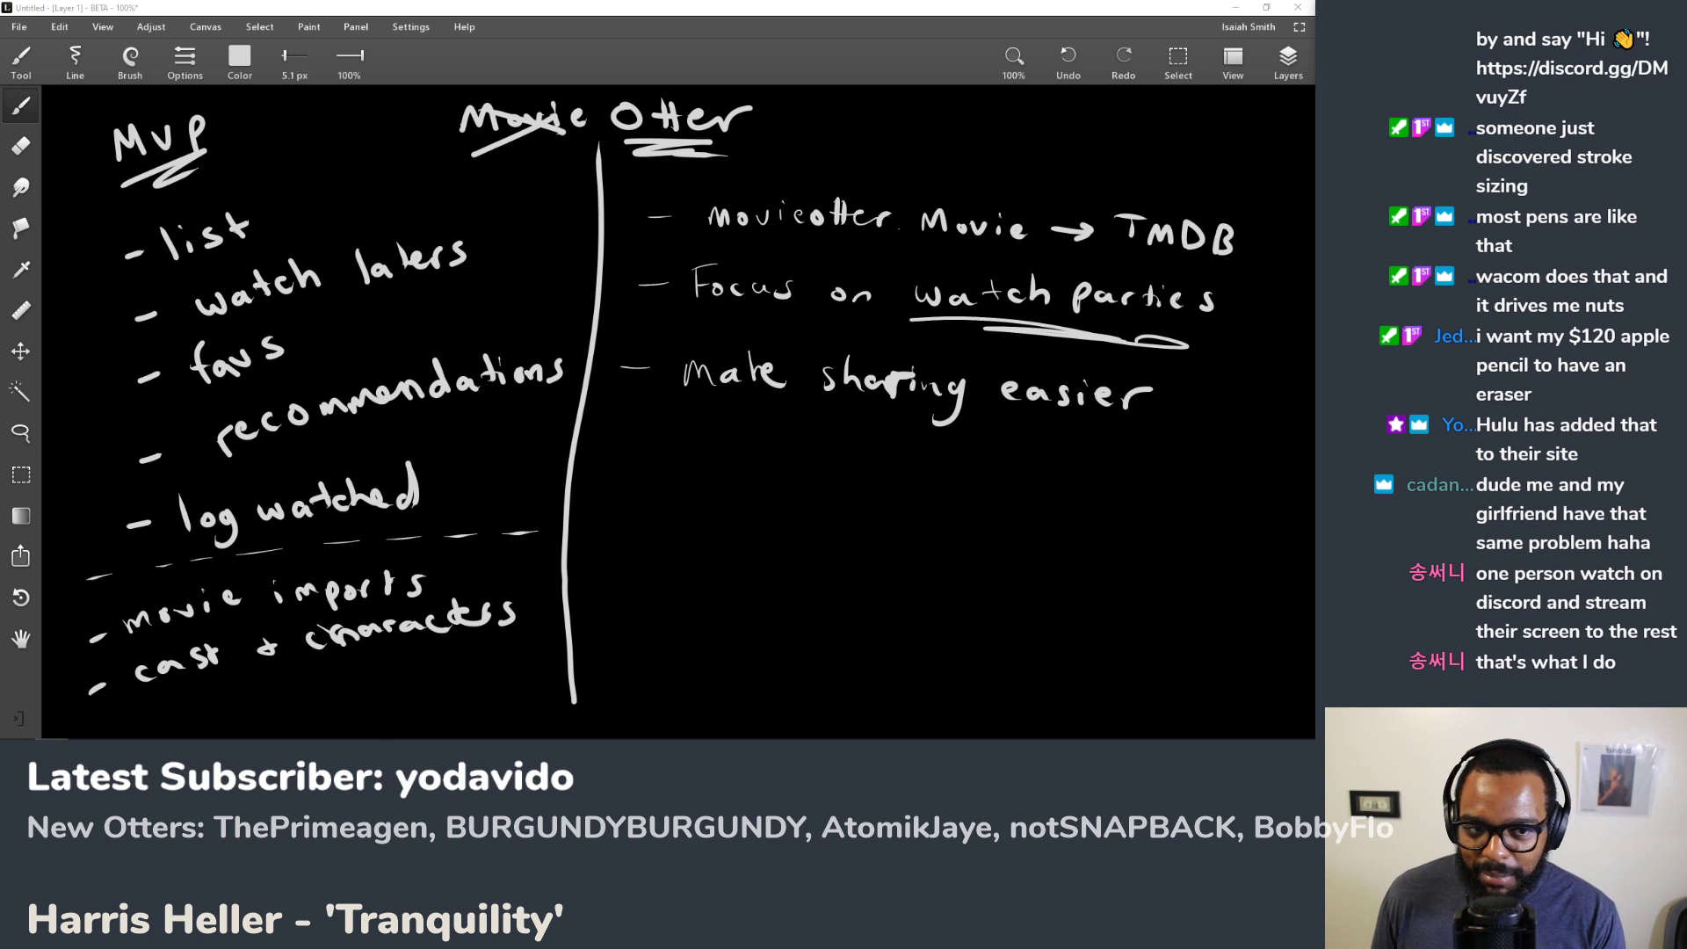
{"action": "key", "text": "alt+Tab"}
Step: Search the web for 'hulu sync play'
{"action": "left_click", "coordinate": [403, 39]}
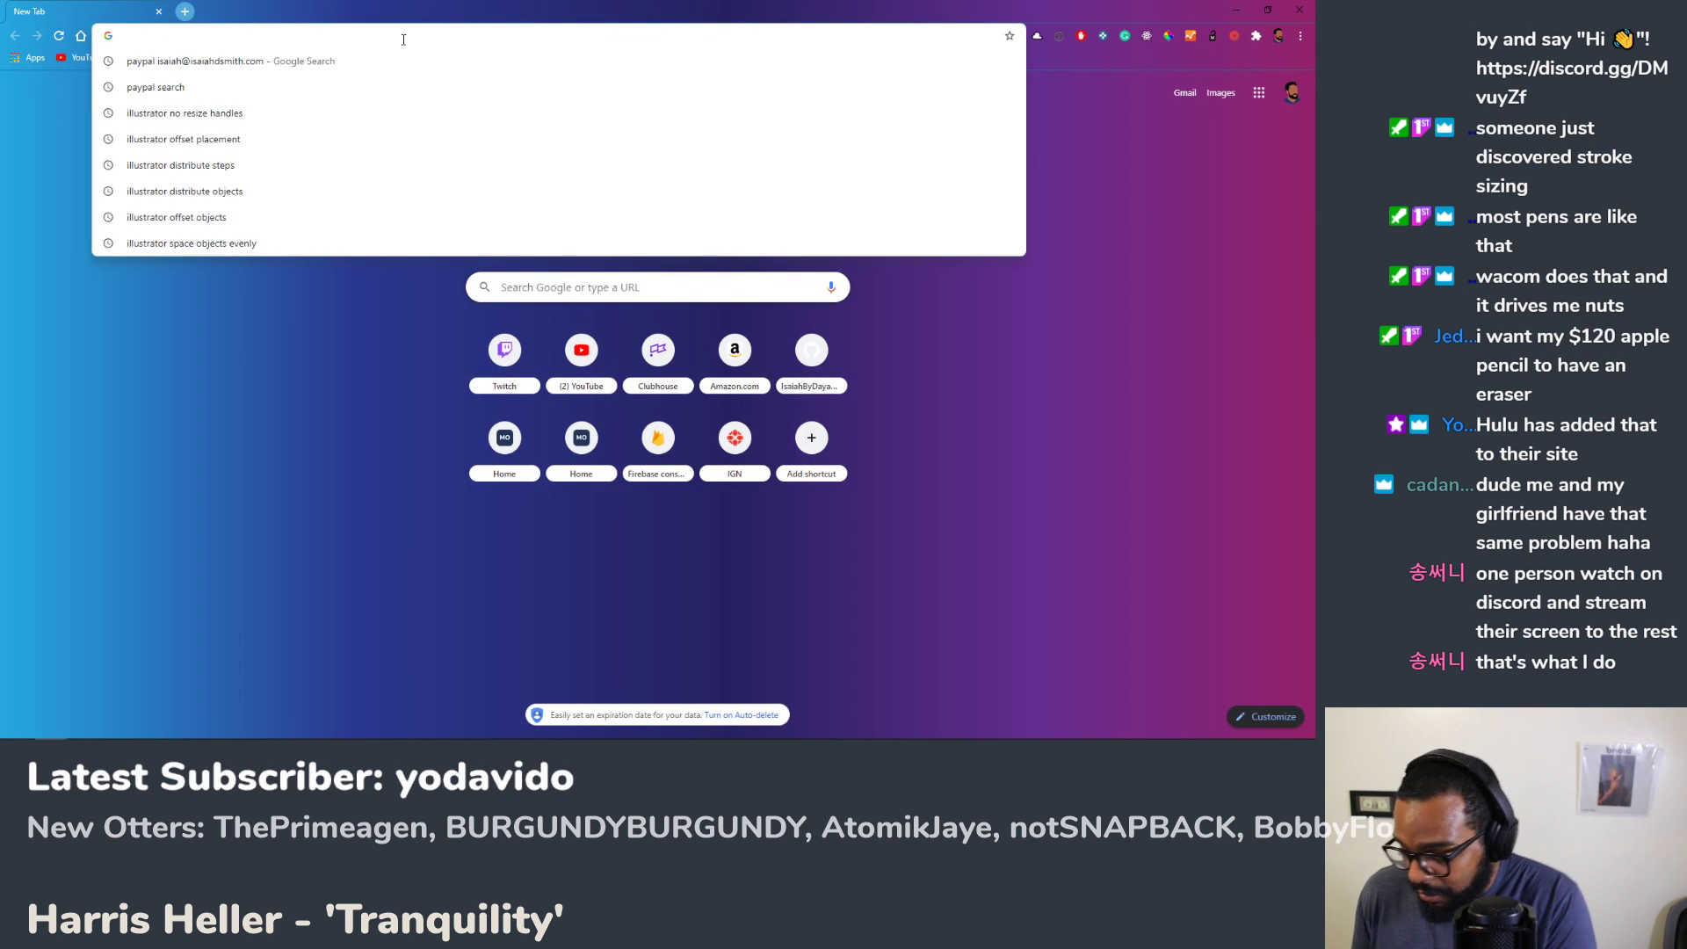
{"action": "type", "text": "hulu "}
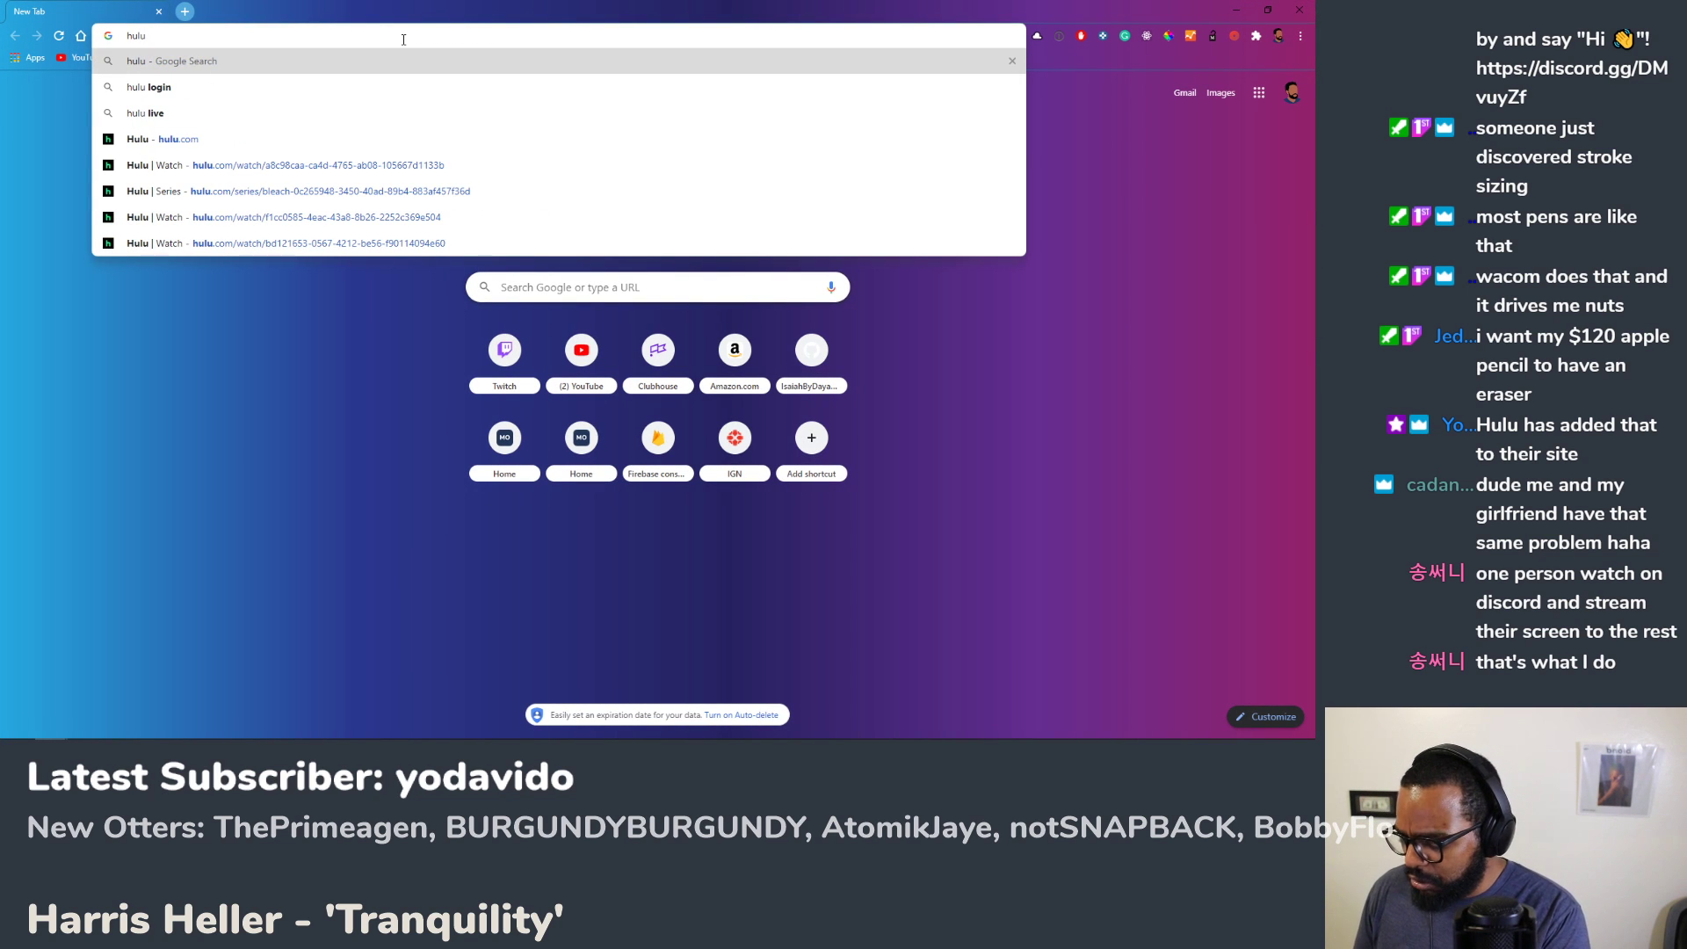
{"action": "type", "text": "sync play"}
{"action": "key", "text": "Return"}
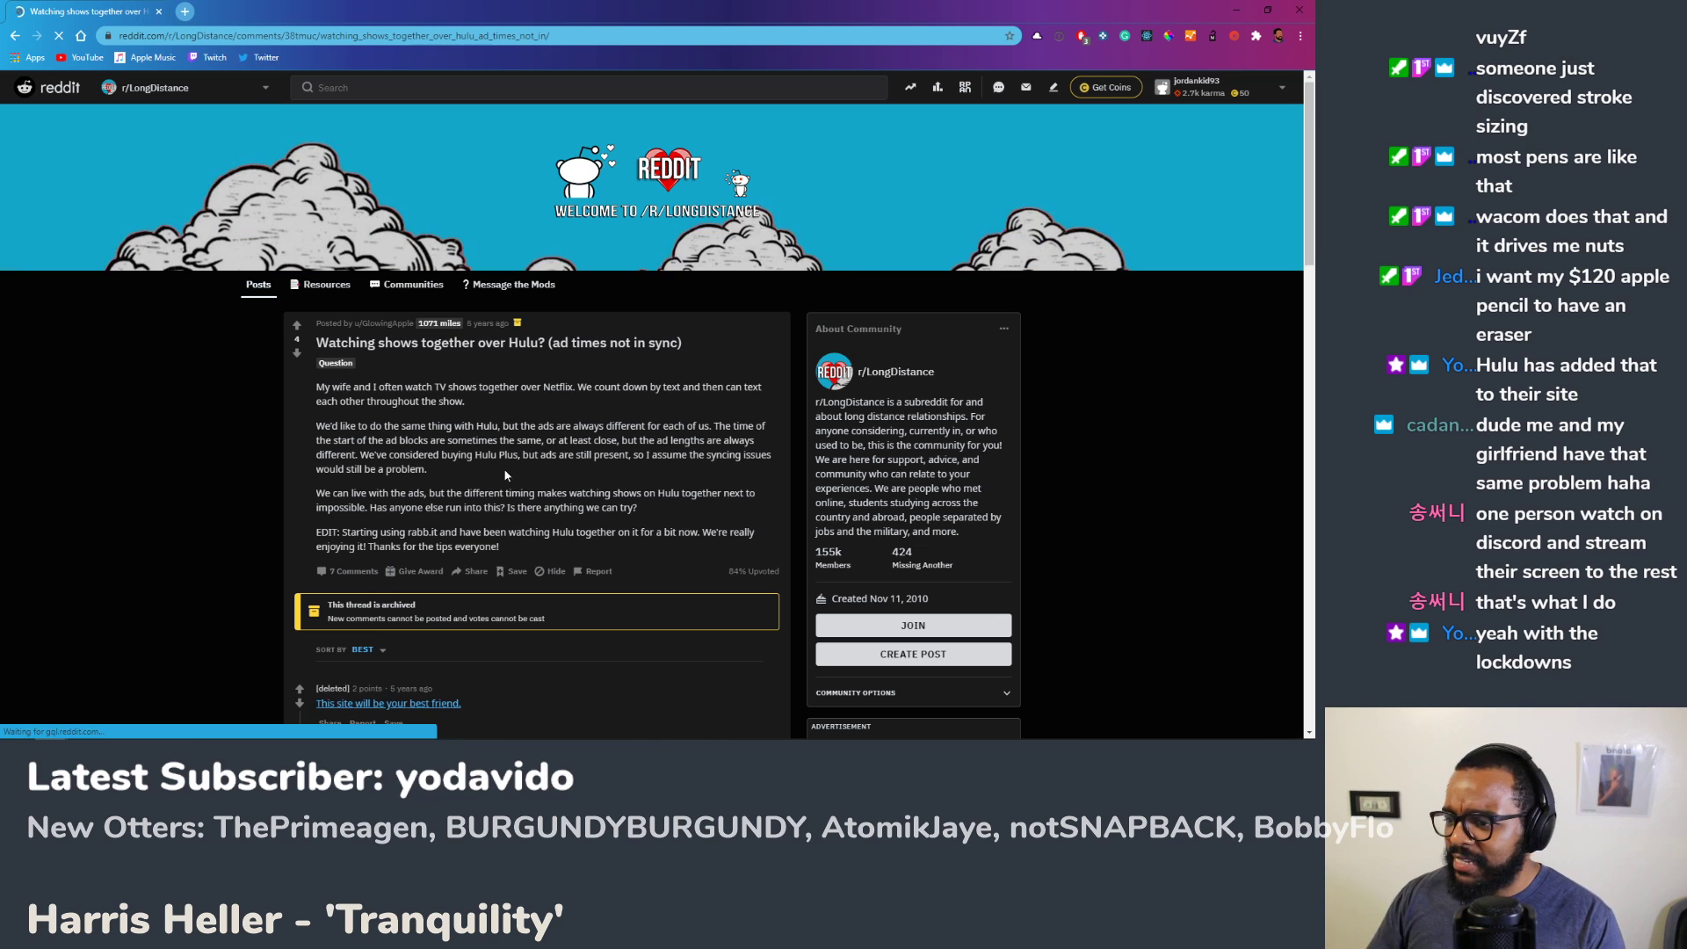
Step: Follow the watch-series link in a Reddit comment, close the redirect ad tab, and return to the thread
{"action": "scroll", "coordinate": [505, 470], "scroll_direction": "down", "scroll_amount": 2}
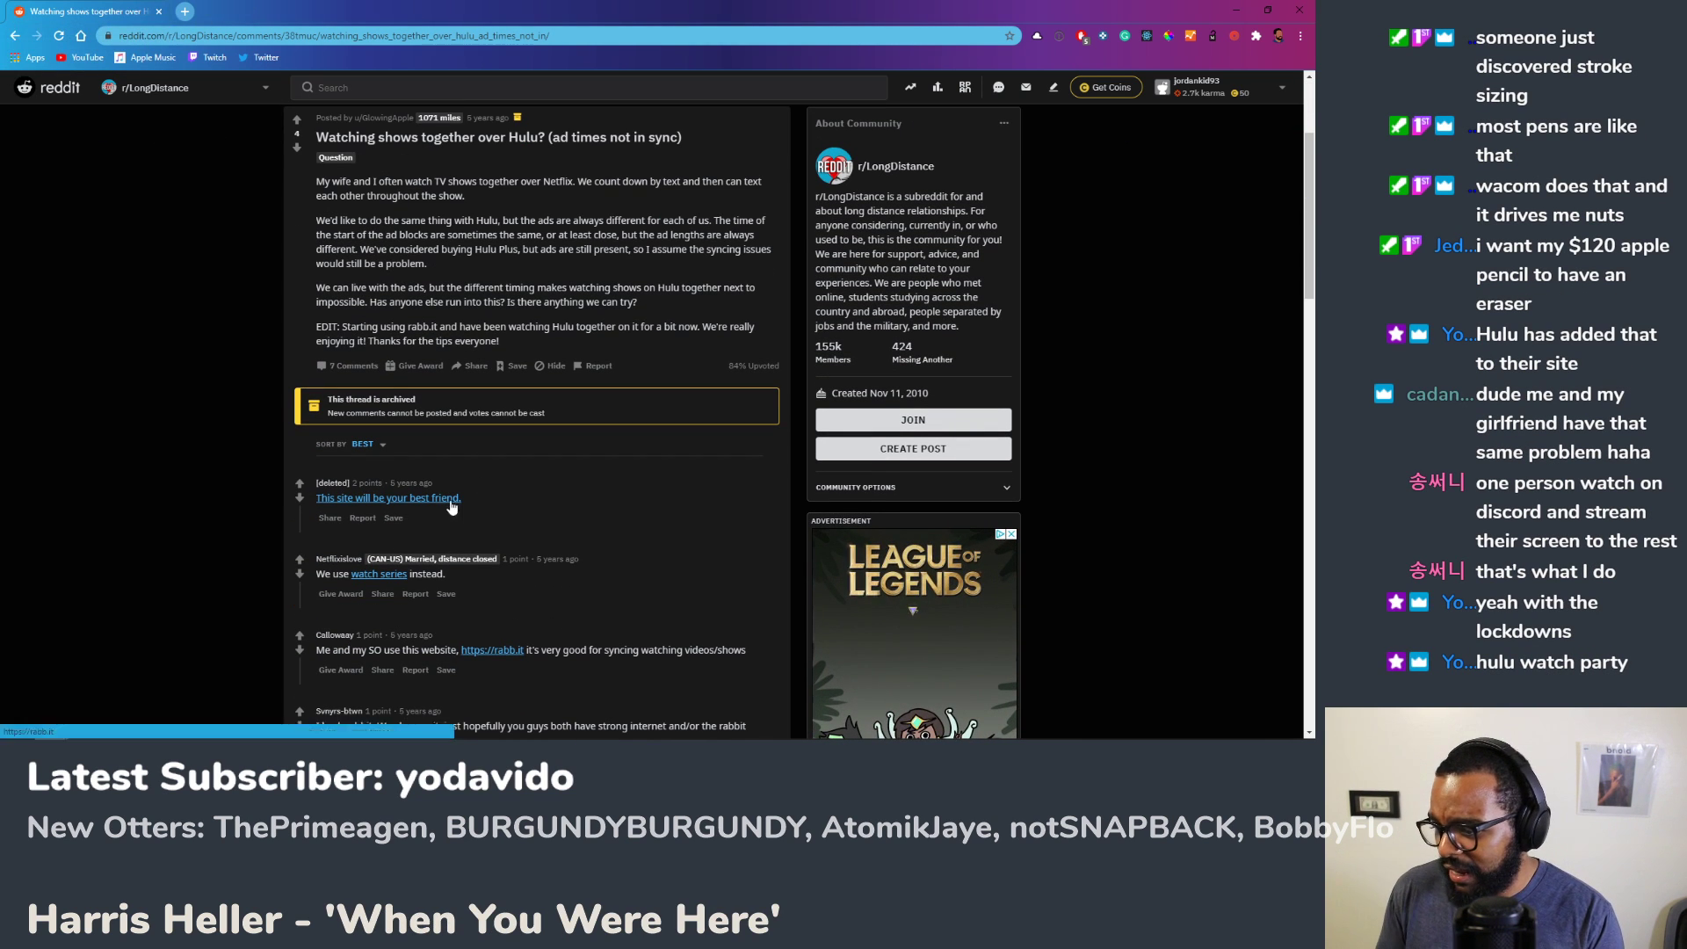
{"action": "left_click", "coordinate": [379, 574]}
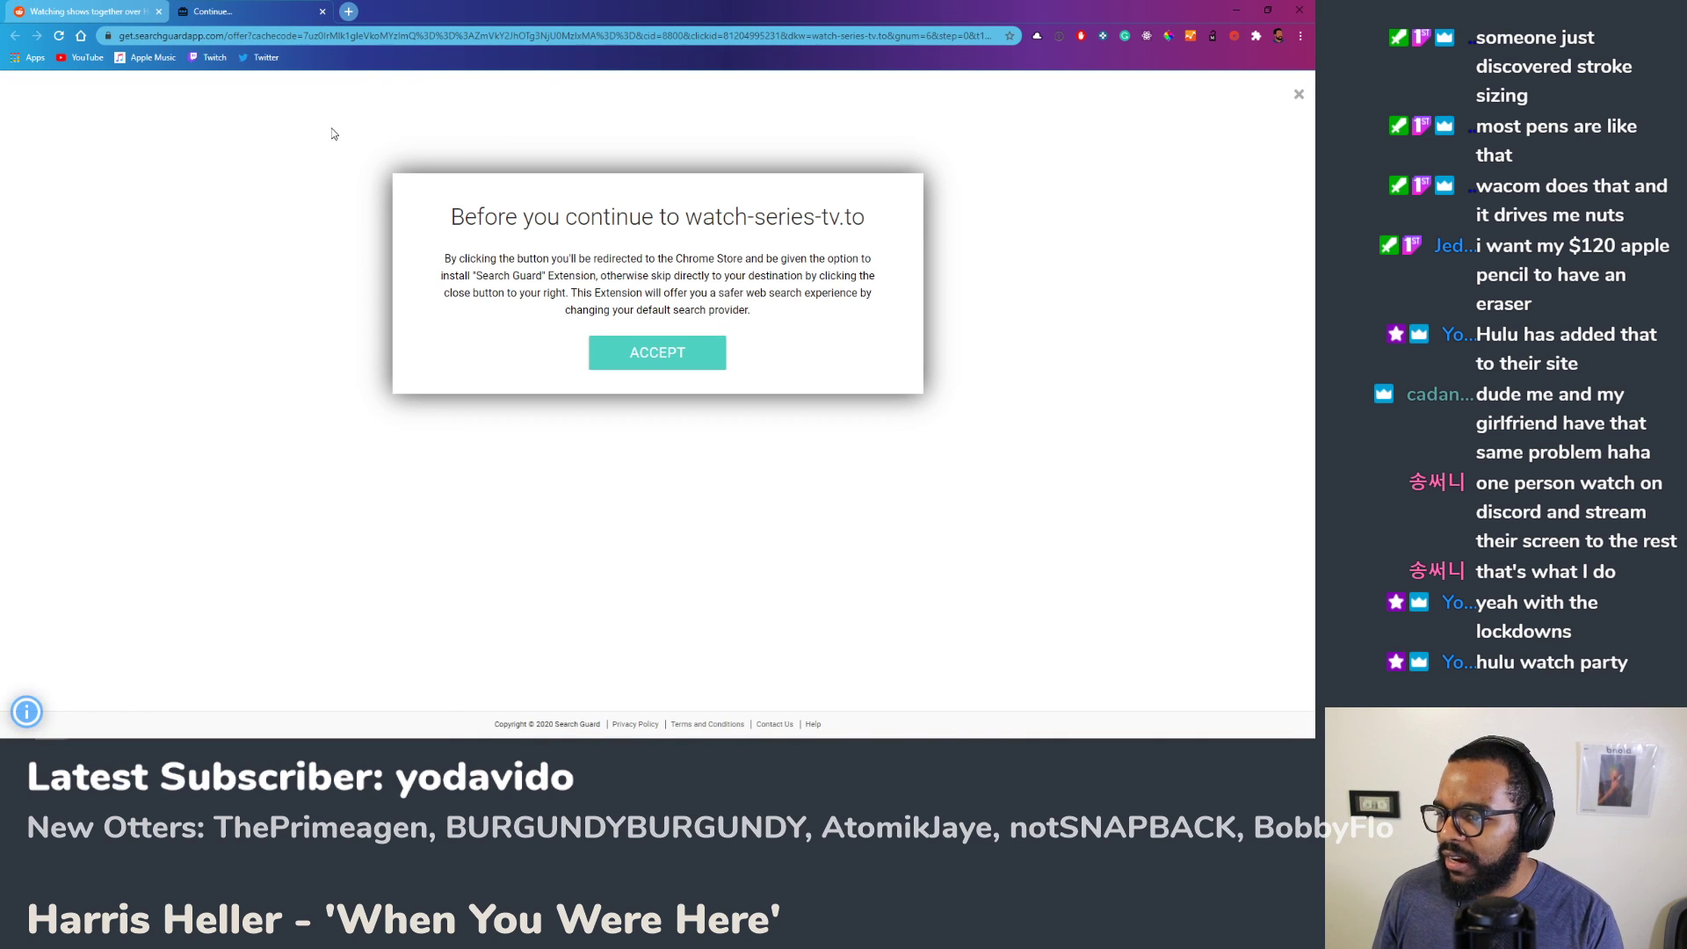
{"action": "left_click", "coordinate": [320, 12]}
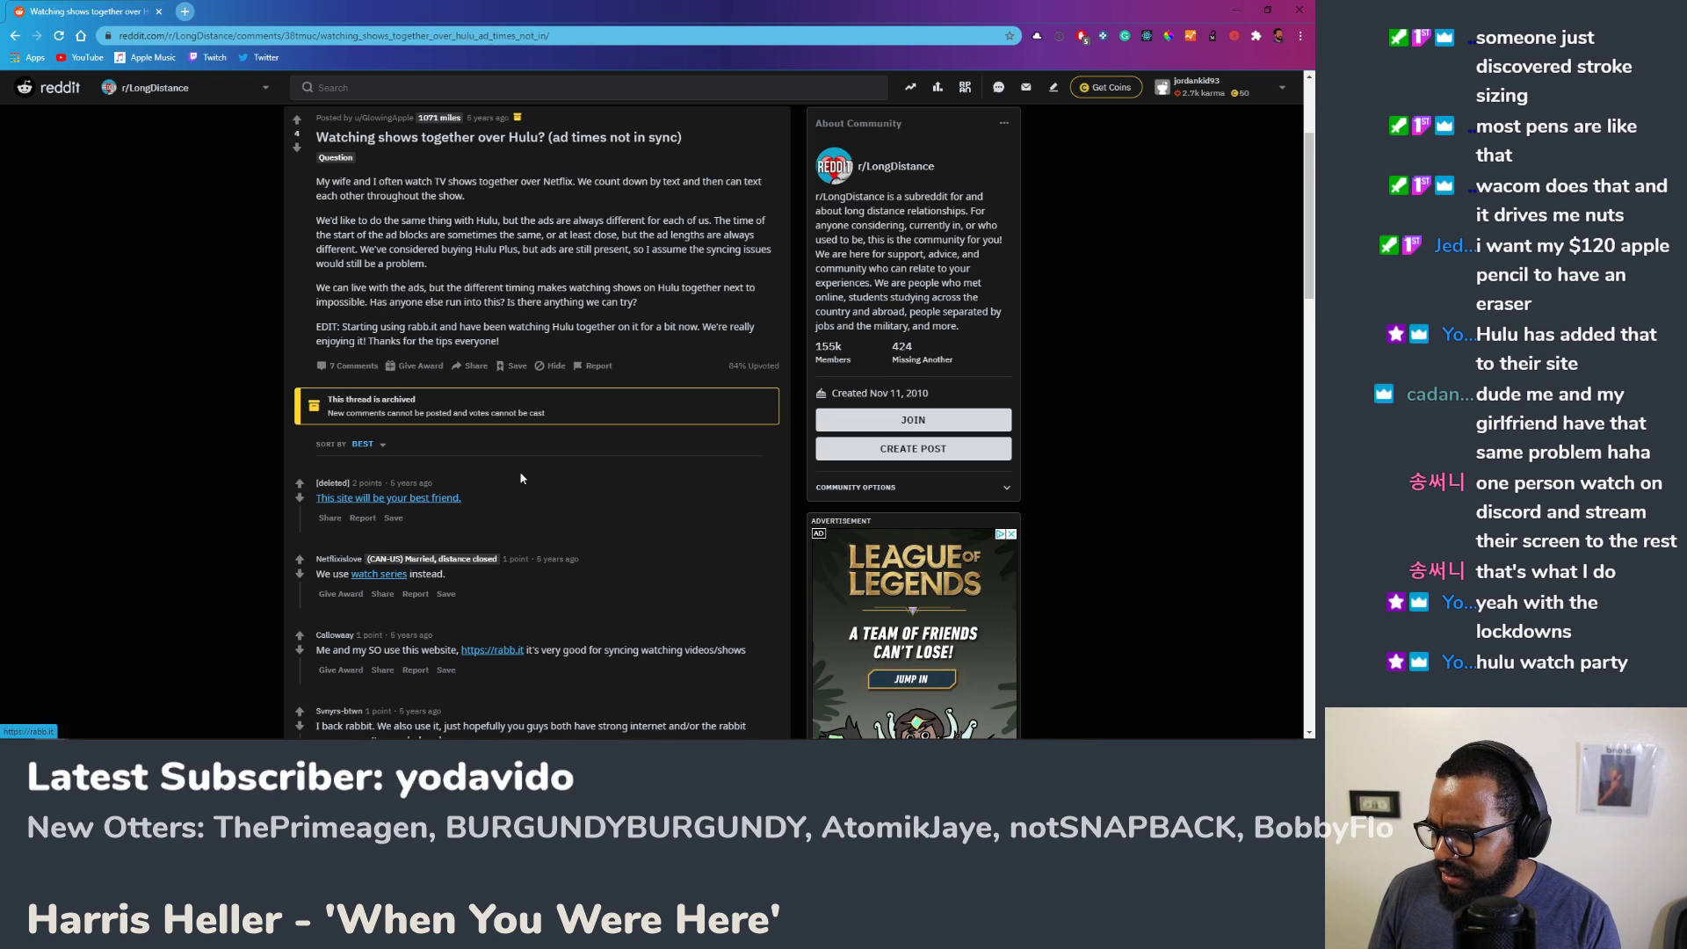
{"action": "scroll", "coordinate": [654, 541], "scroll_direction": "up", "scroll_amount": 3}
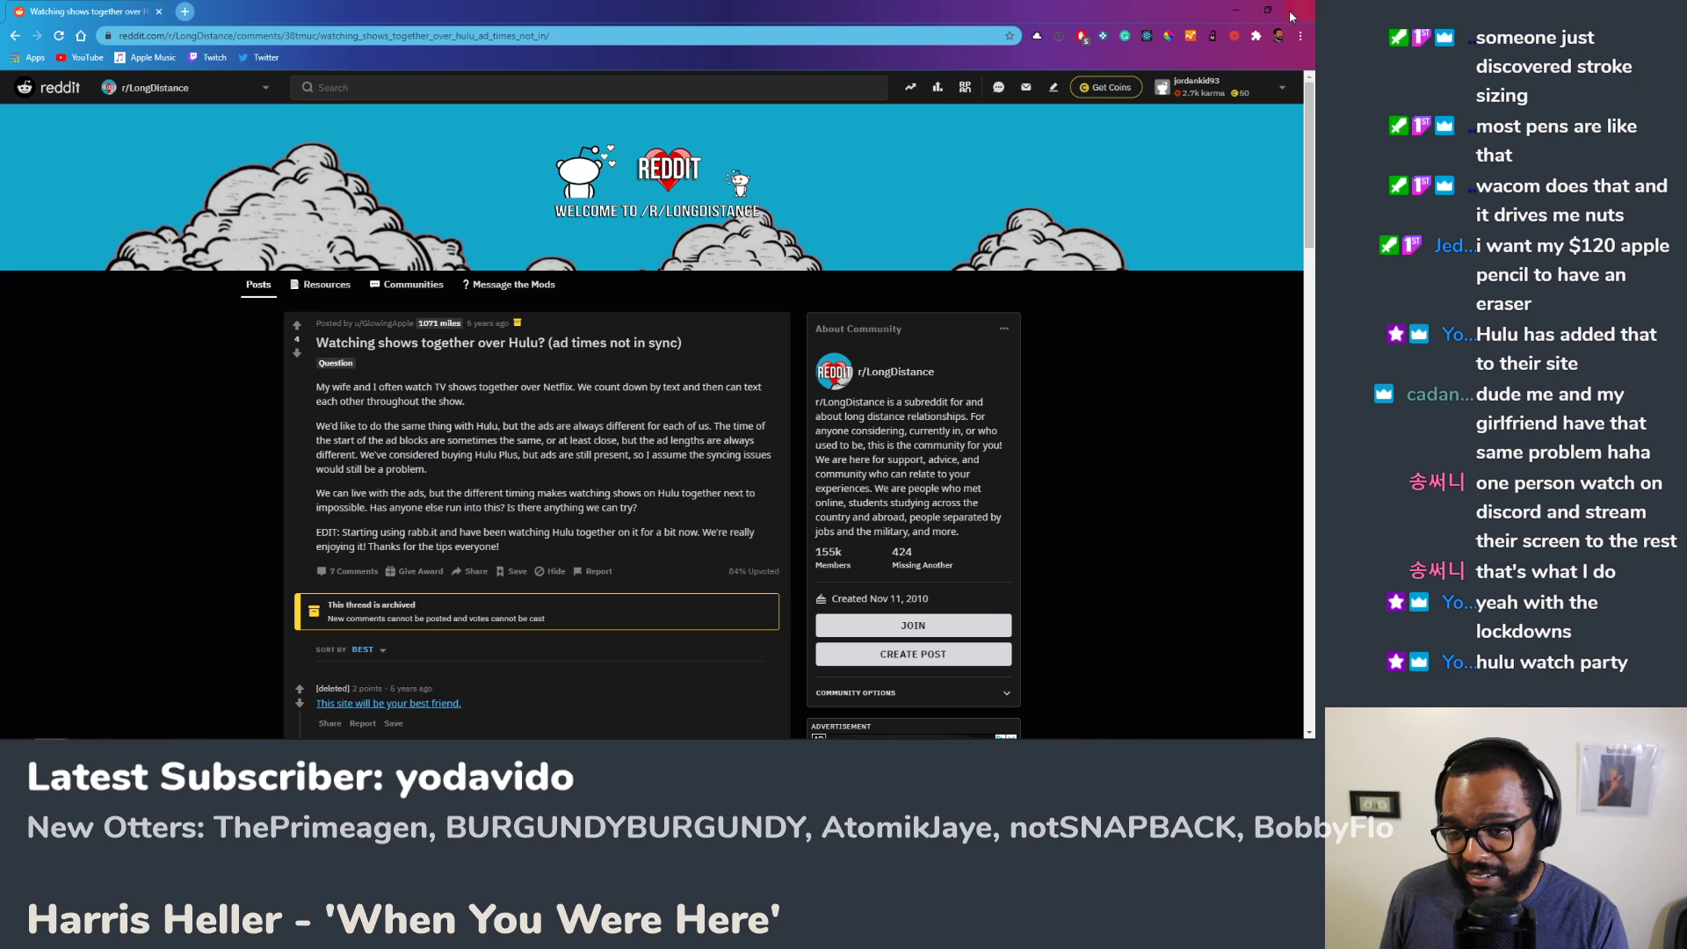
Step: Minimize Chrome to check the notes, bring the Reddit thread back, and start a fresh tab
{"action": "left_click", "coordinate": [1234, 13]}
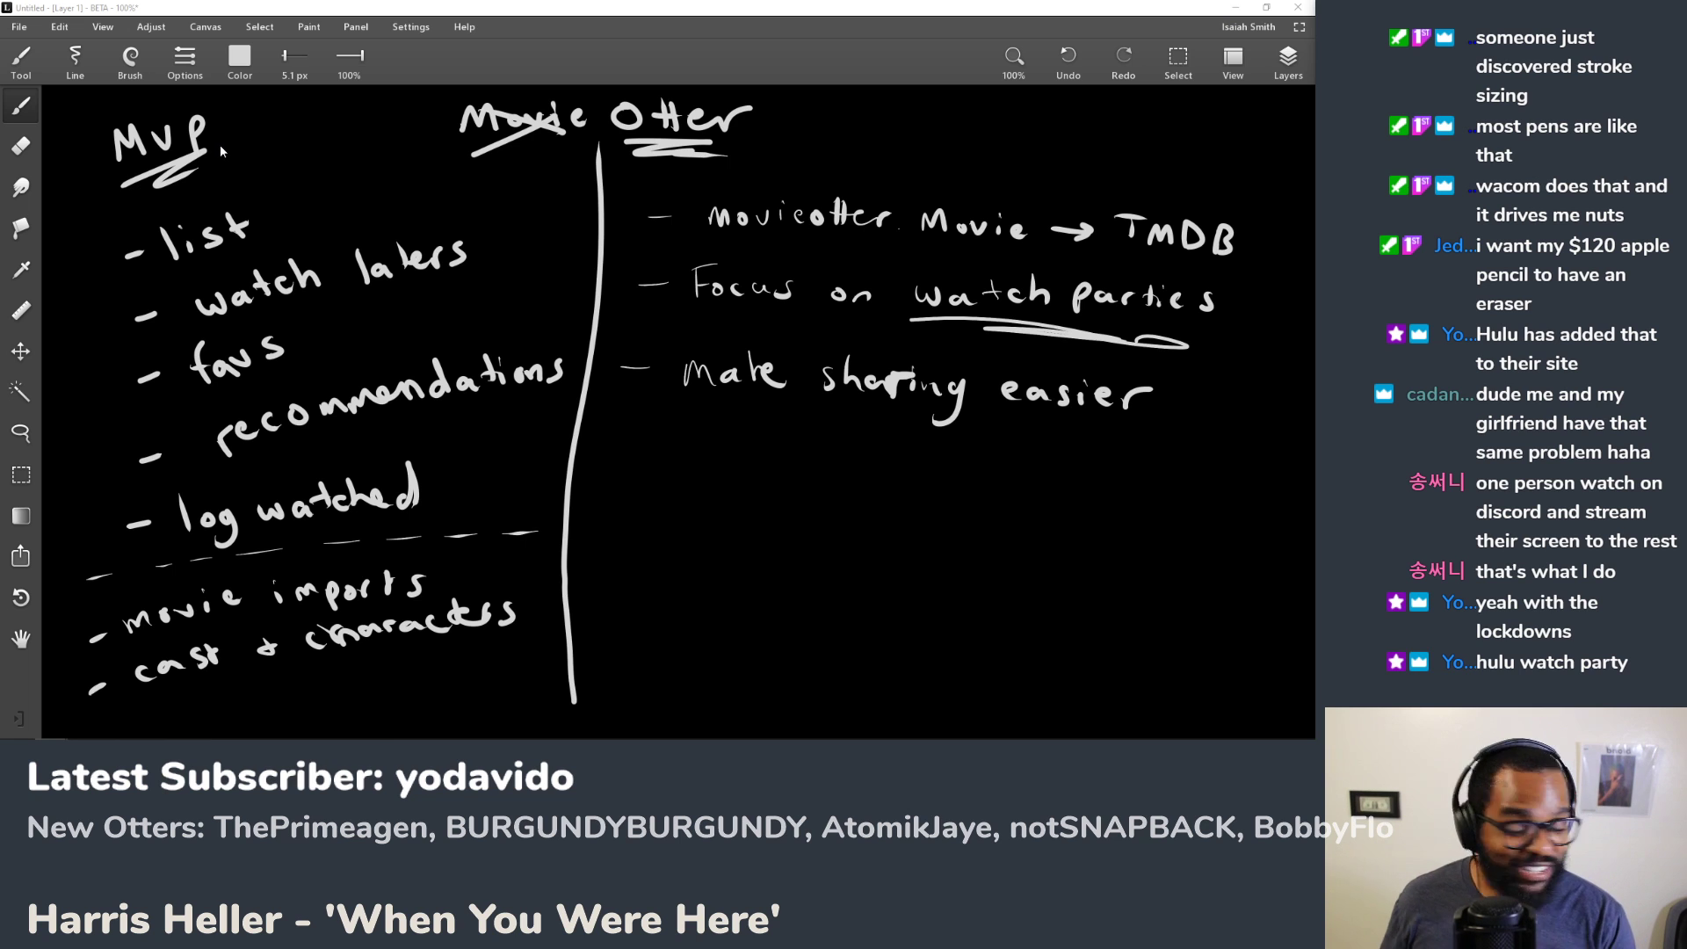
{"action": "key", "text": "alt+Tab"}
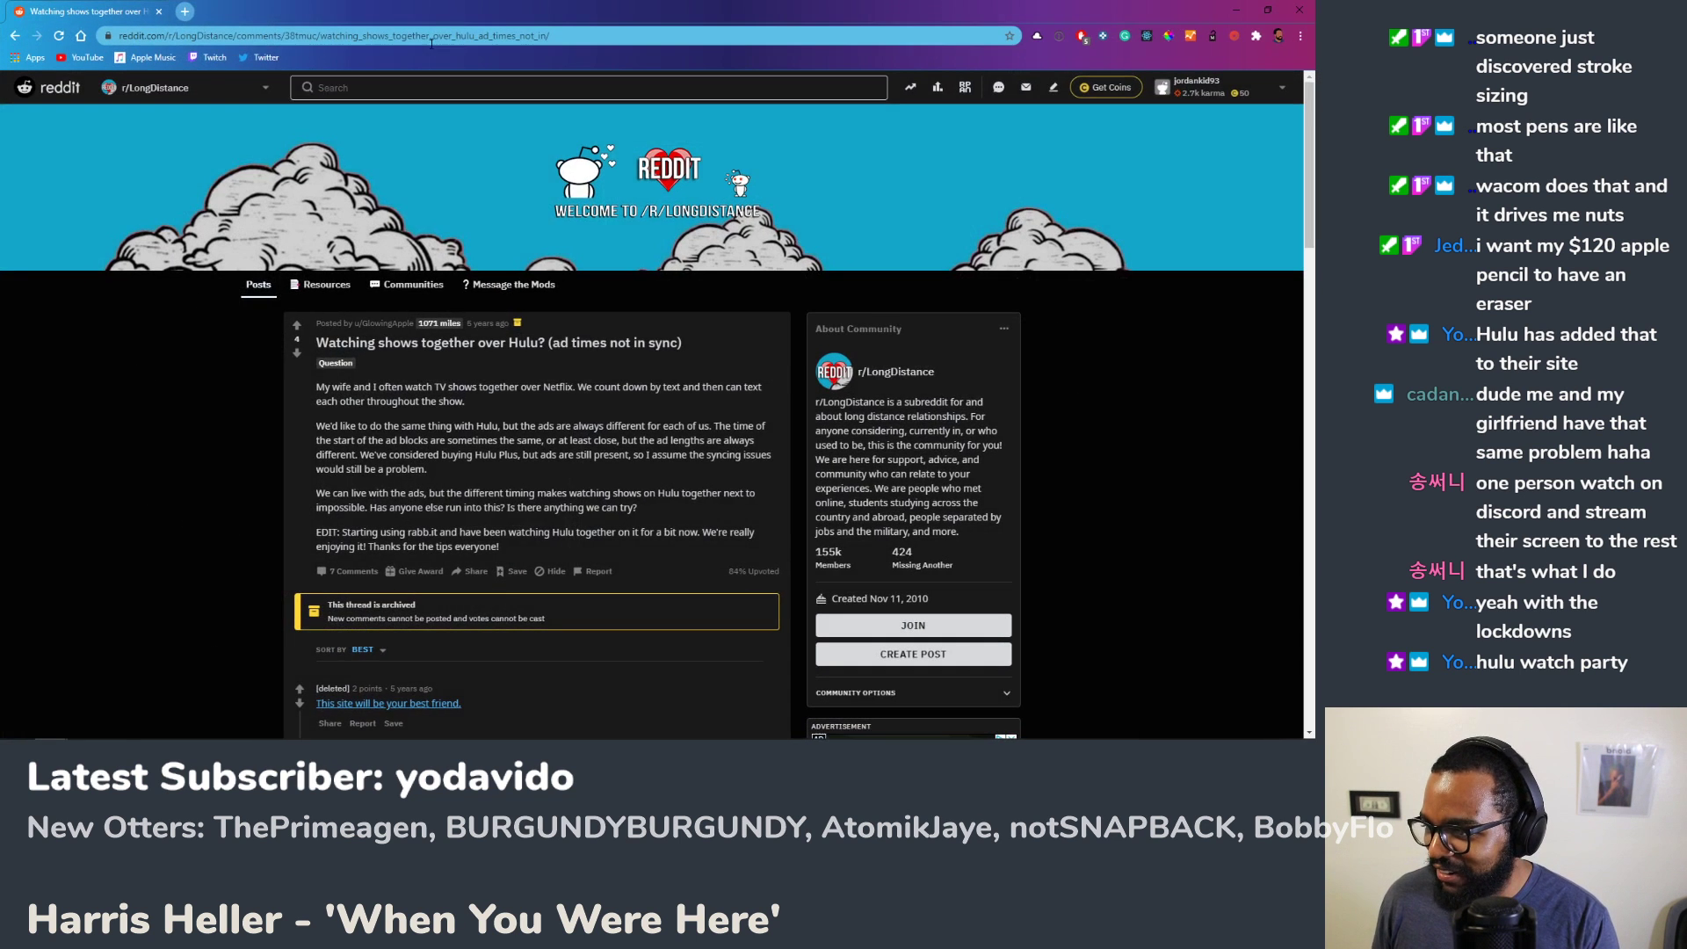
{"action": "left_click", "coordinate": [185, 12]}
Step: Search 'hulu watch party' and open the Hulu Help Center Watch Party article
{"action": "left_click", "coordinate": [208, 37]}
{"action": "type", "text": "hulu"}
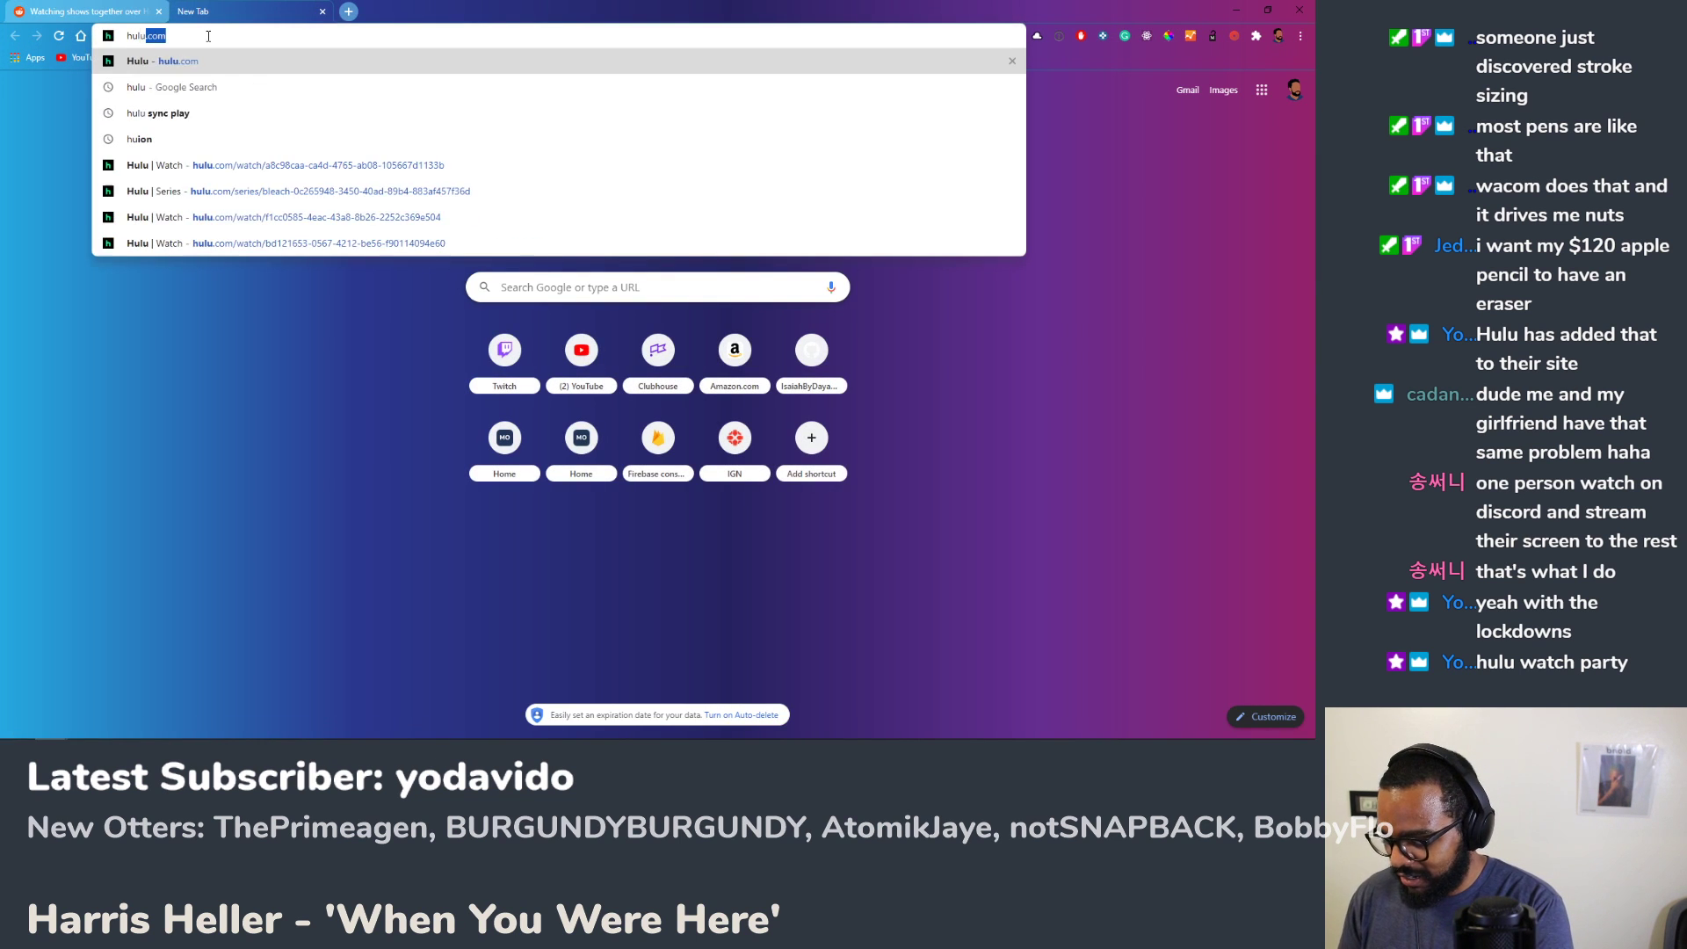
{"action": "type", "text": " watch party"}
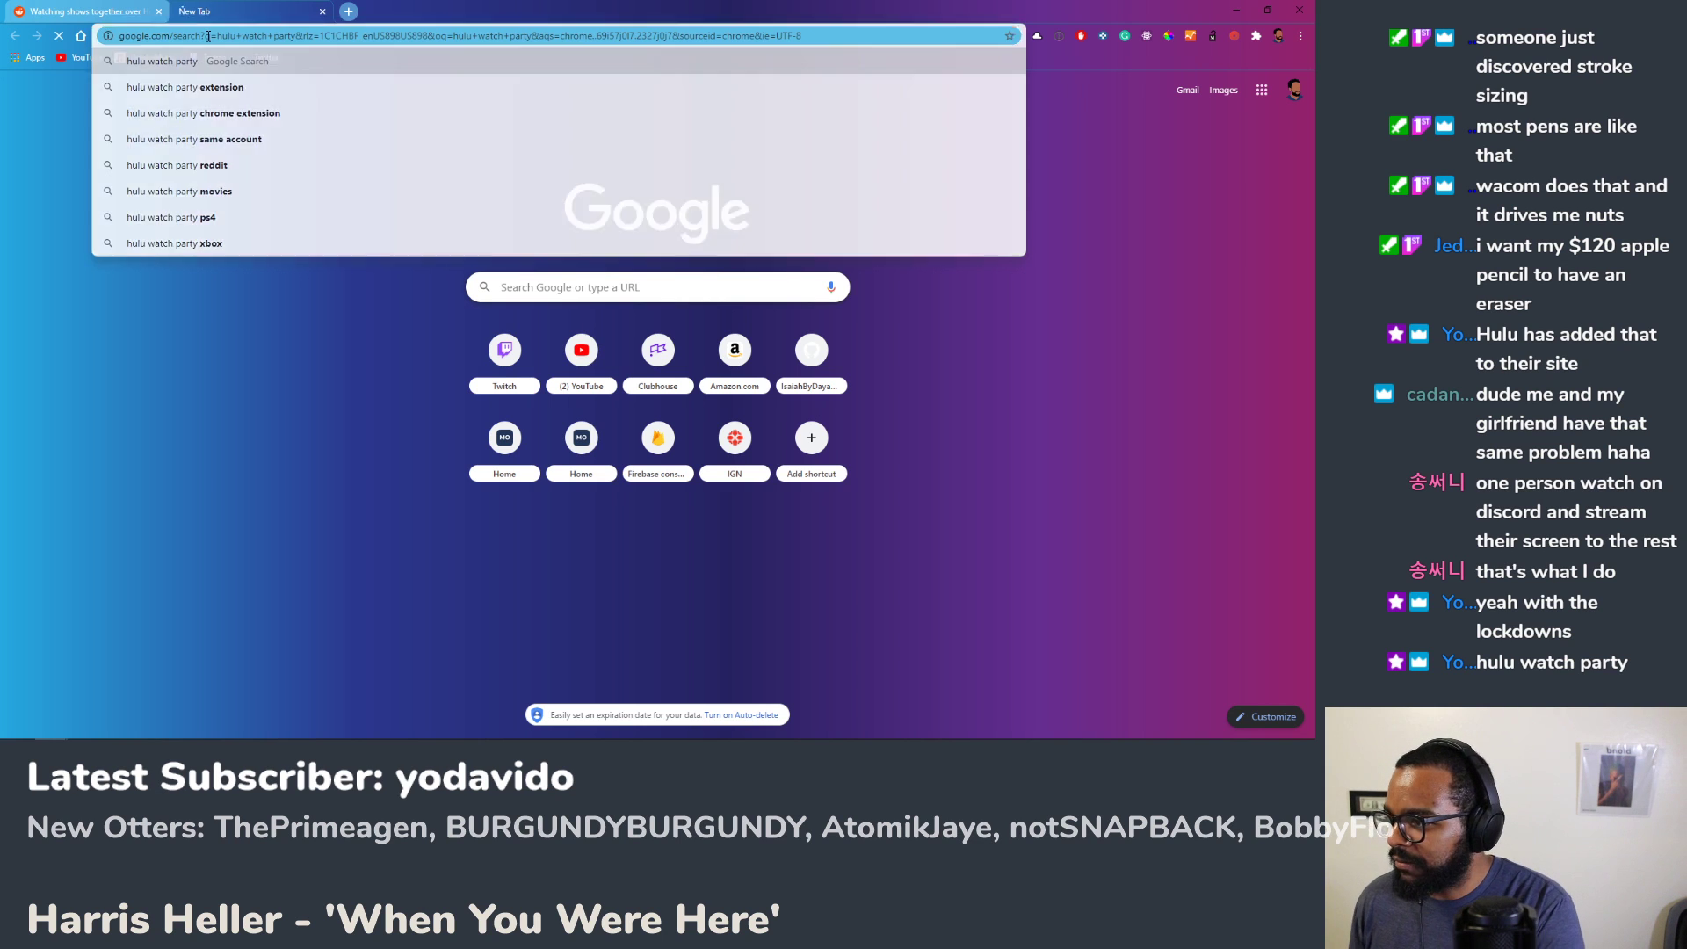
{"action": "key", "text": "Return"}
{"action": "left_click", "coordinate": [222, 215]}
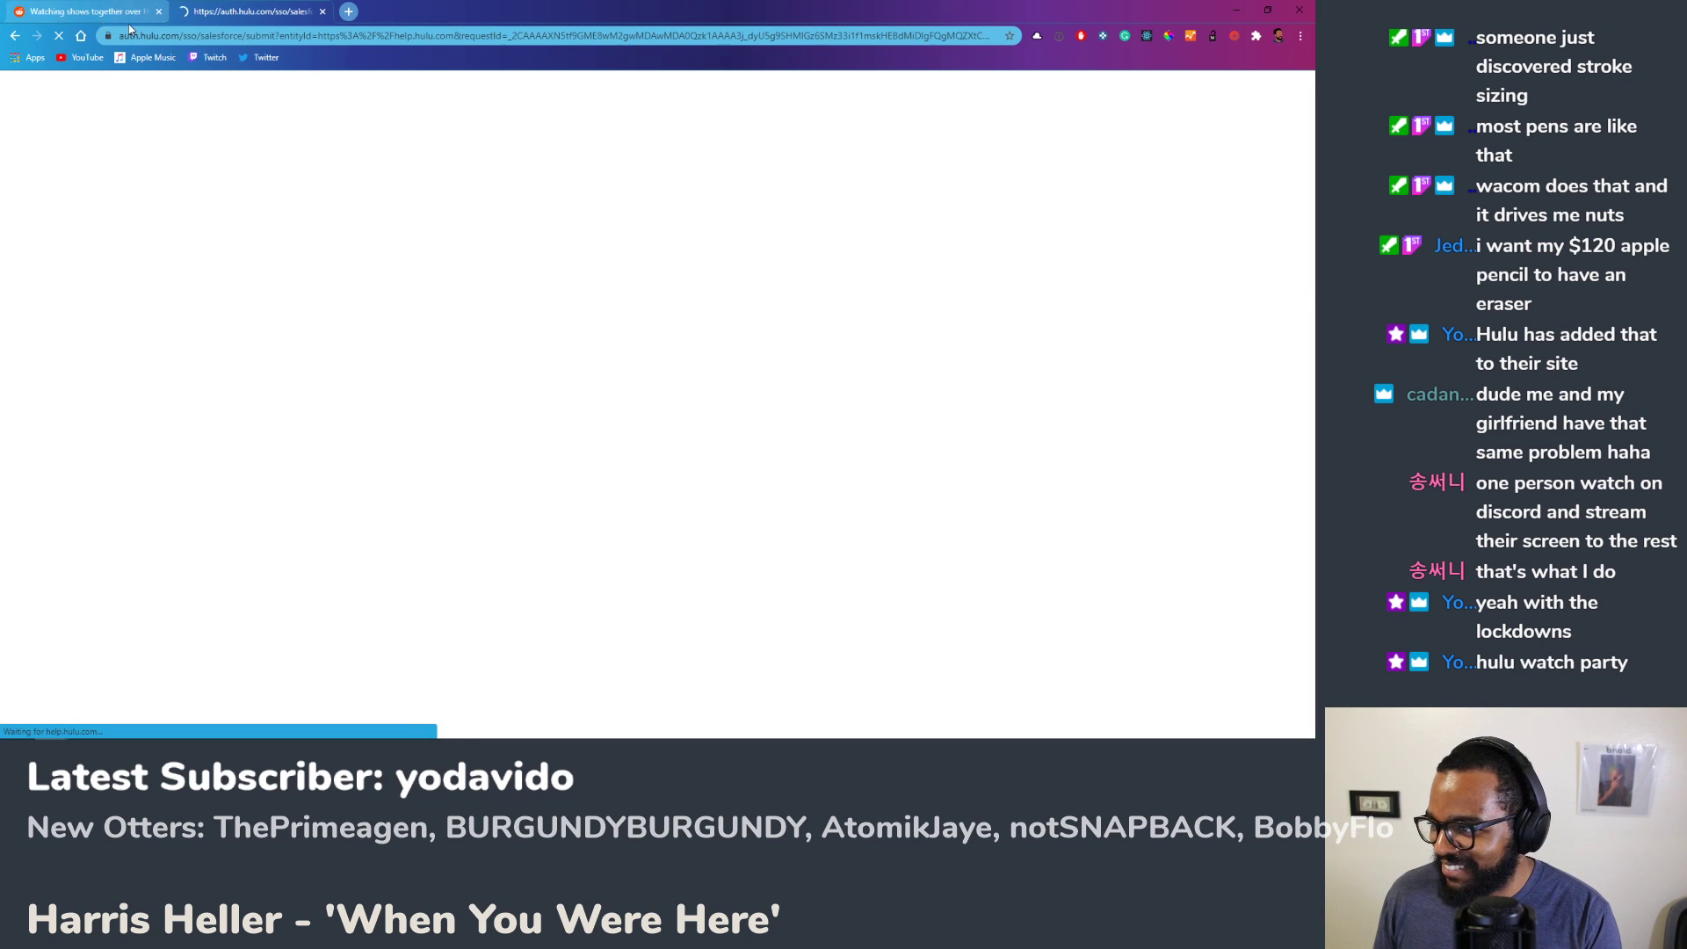
Step: Glance back at the Reddit thread, skim the Watch Party article, then return to Leonardo
{"action": "left_click", "coordinate": [130, 14]}
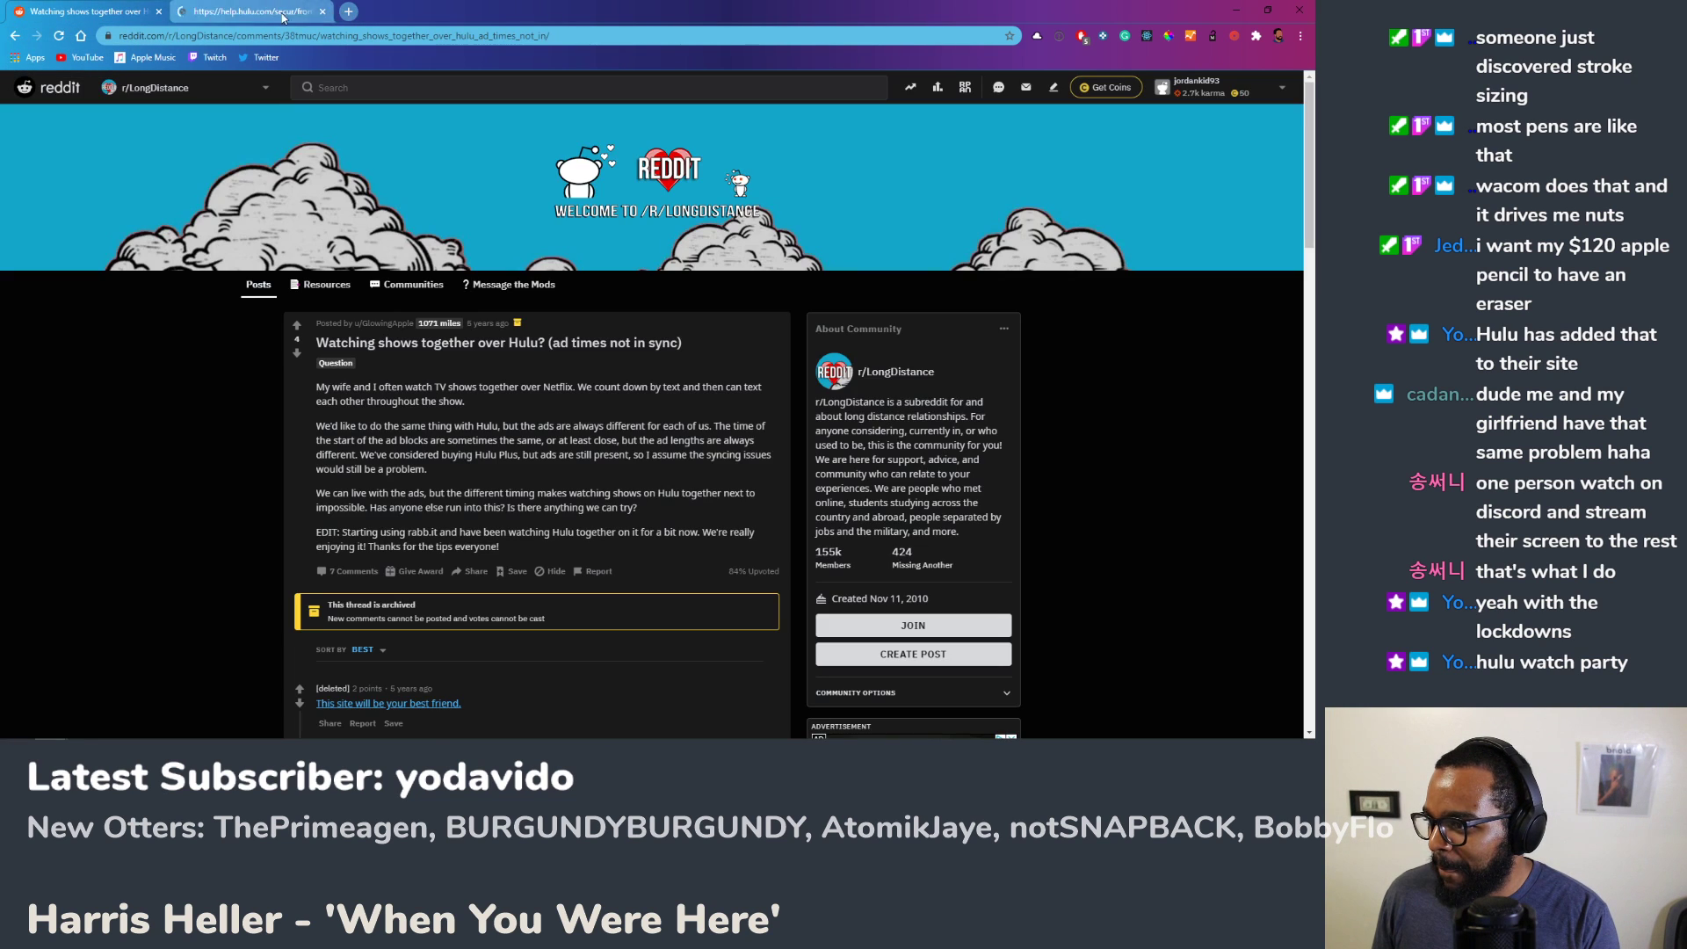
{"action": "left_click", "coordinate": [242, 11]}
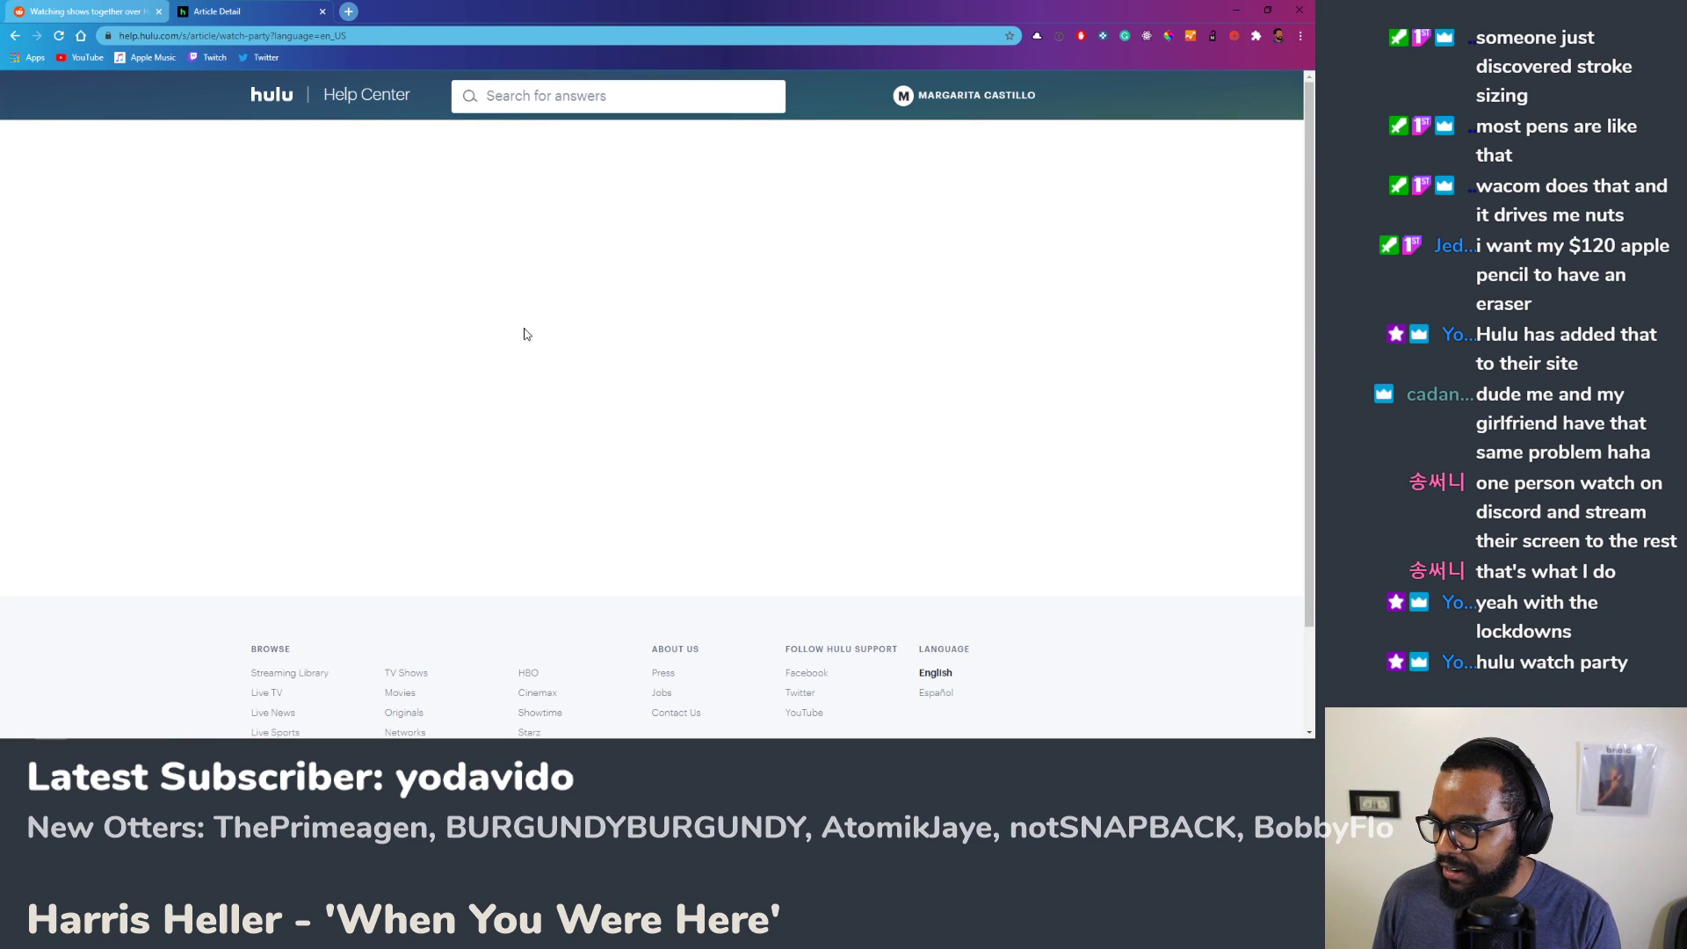
{"action": "scroll", "coordinate": [214, 388], "scroll_direction": "down", "scroll_amount": 2}
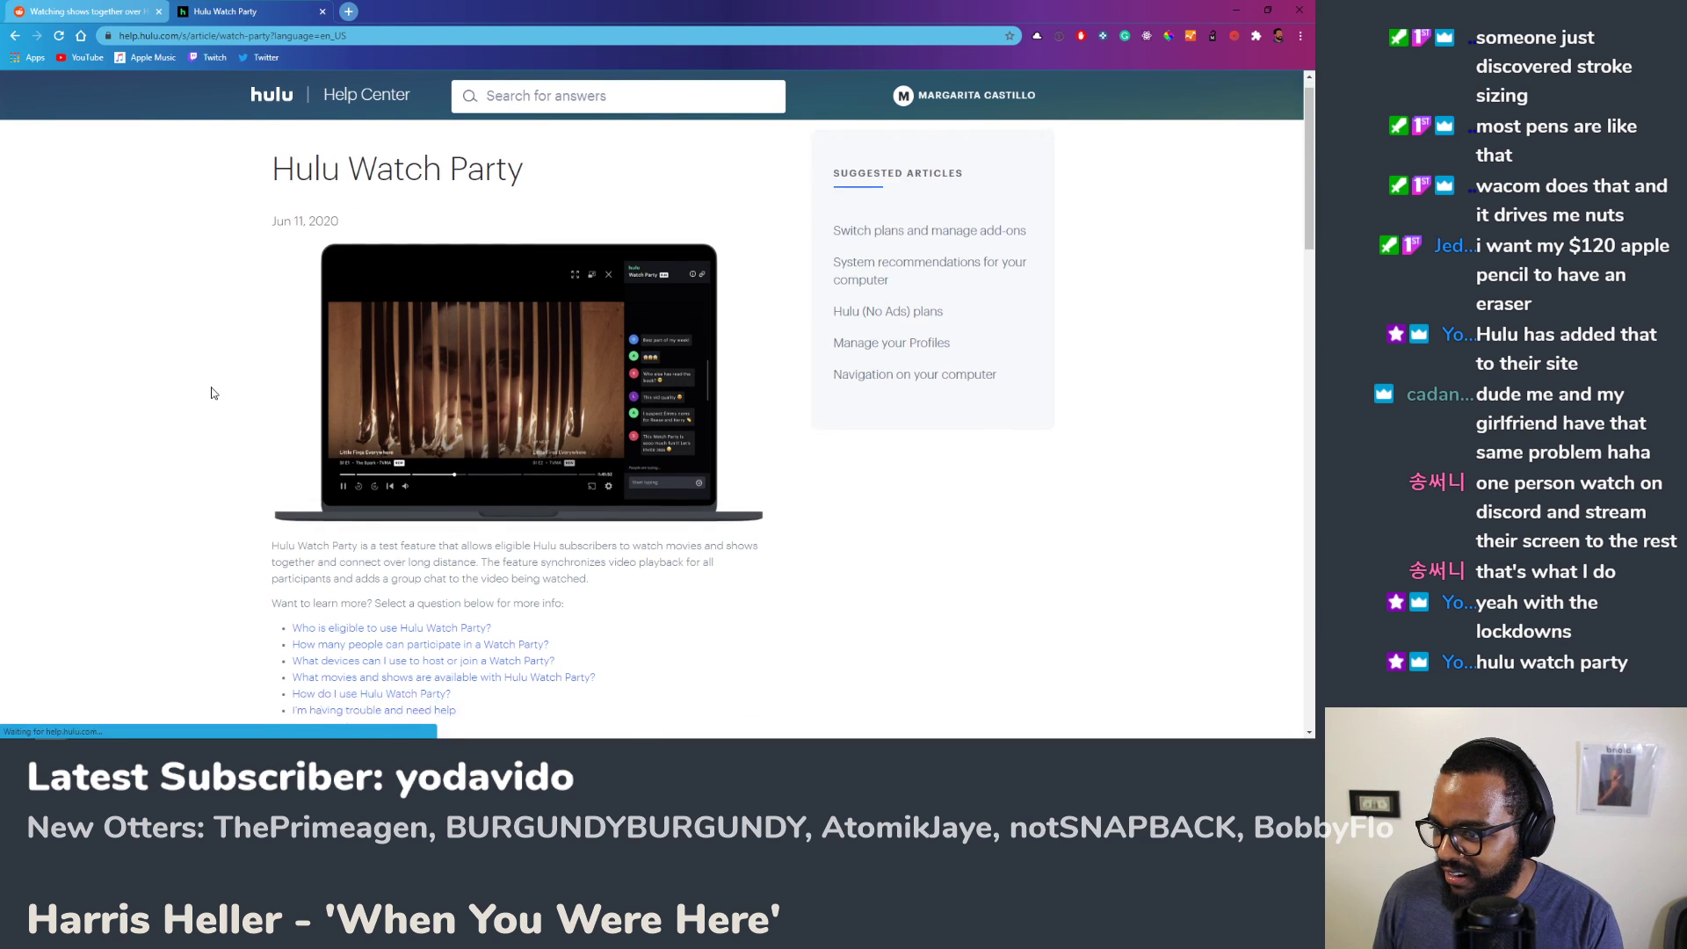
{"action": "scroll", "coordinate": [343, 380], "scroll_direction": "up", "scroll_amount": 2}
{"action": "scroll", "coordinate": [393, 437], "scroll_direction": "down", "scroll_amount": 2}
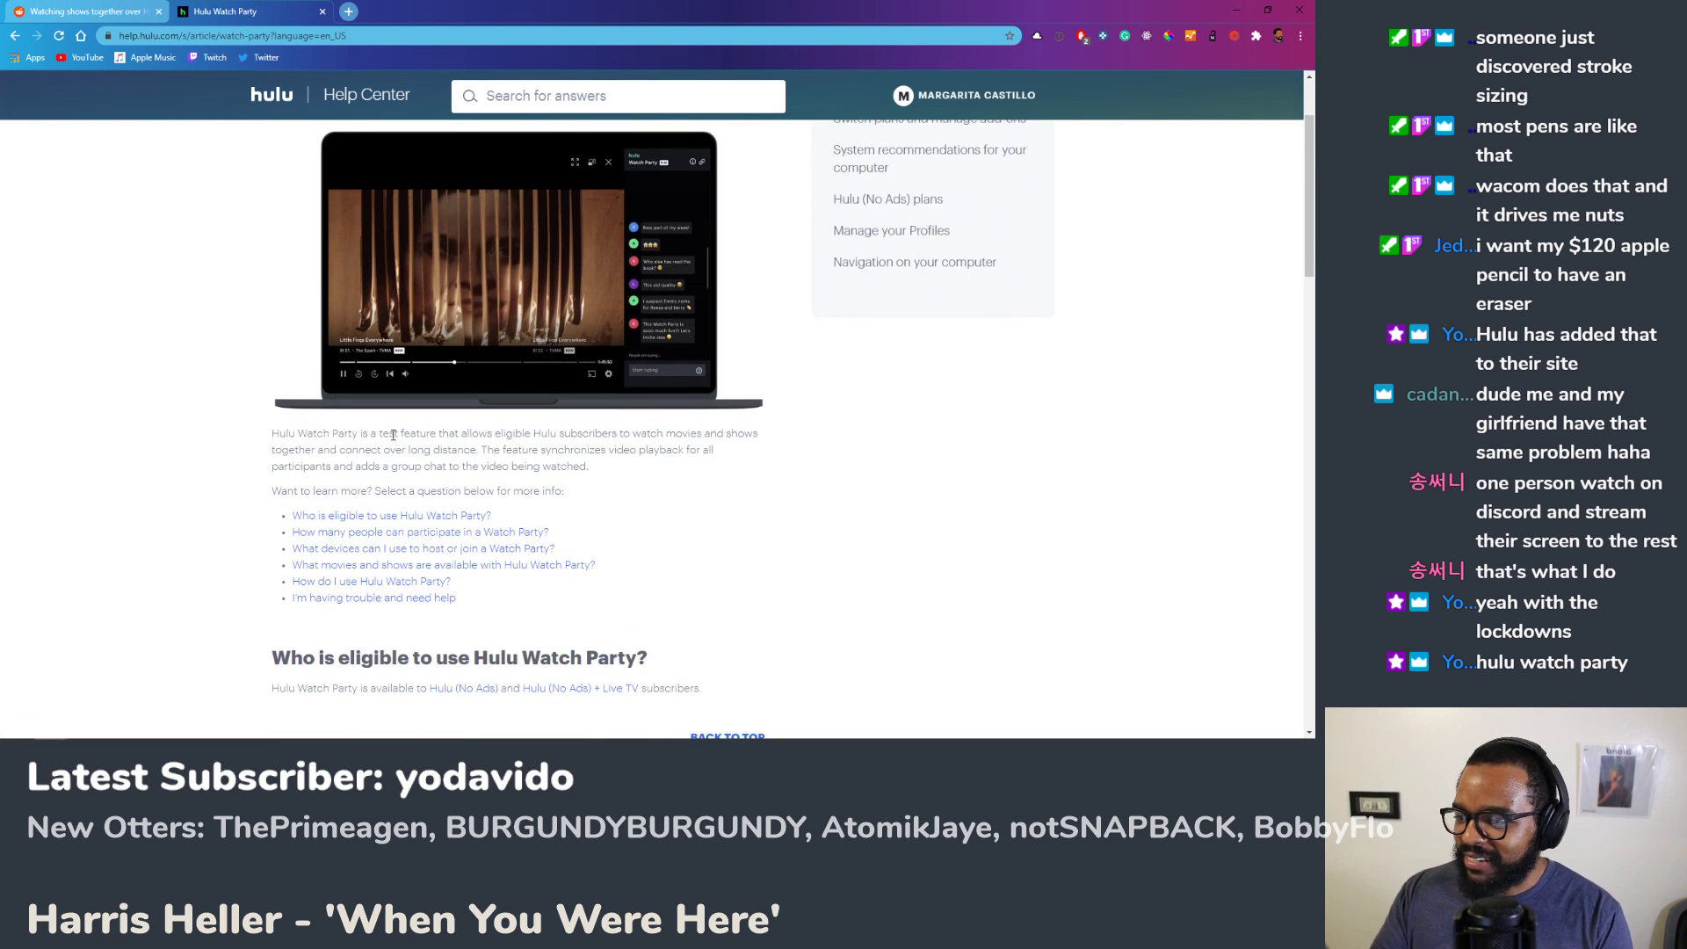
{"action": "scroll", "coordinate": [505, 477], "scroll_direction": "up", "scroll_amount": 2}
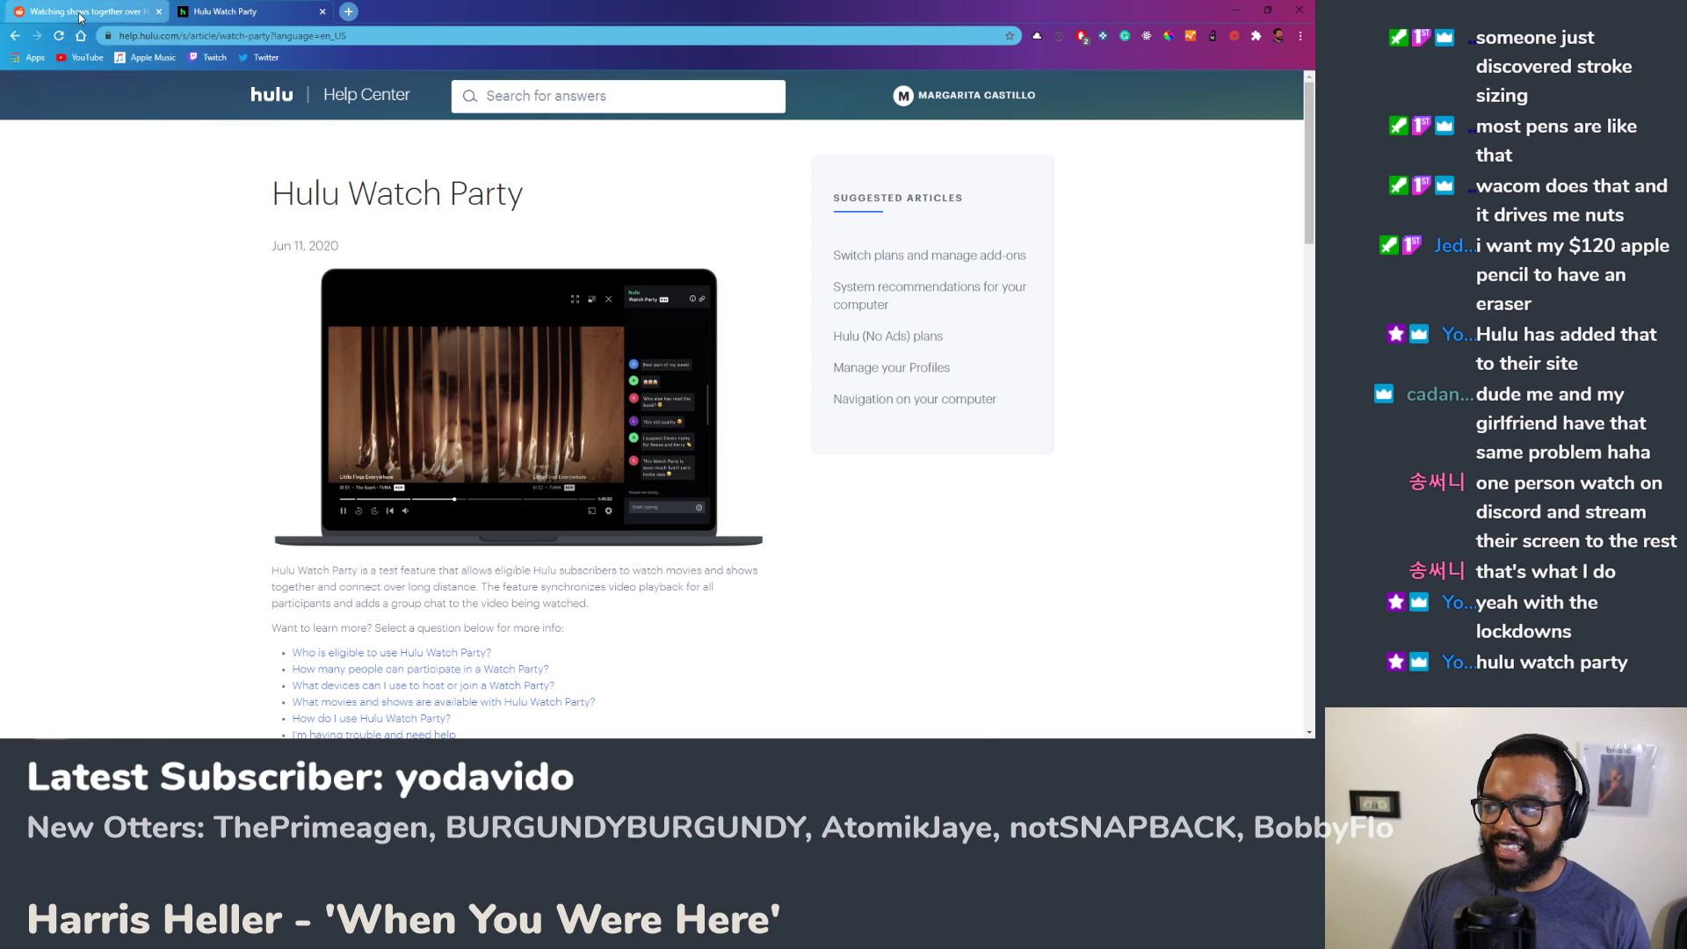
{"action": "key", "text": "alt+Tab"}
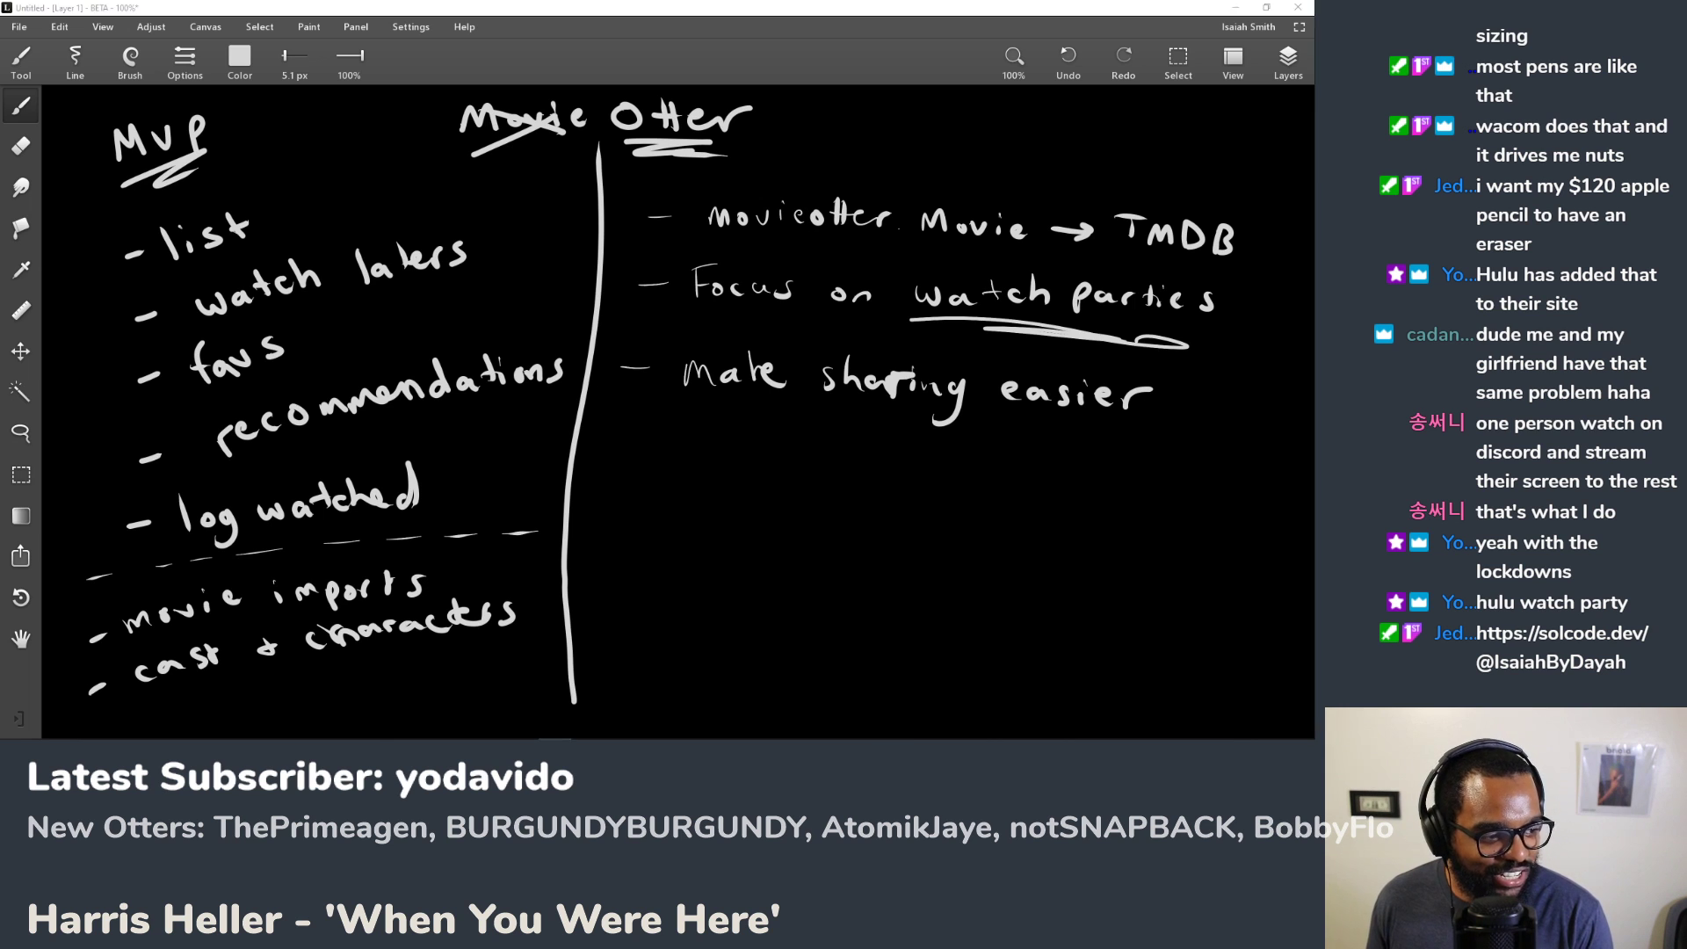
Step: Bring up the solcode.dev page about sharing the internet with friends, then close it
{"action": "key", "text": "alt+Tab"}
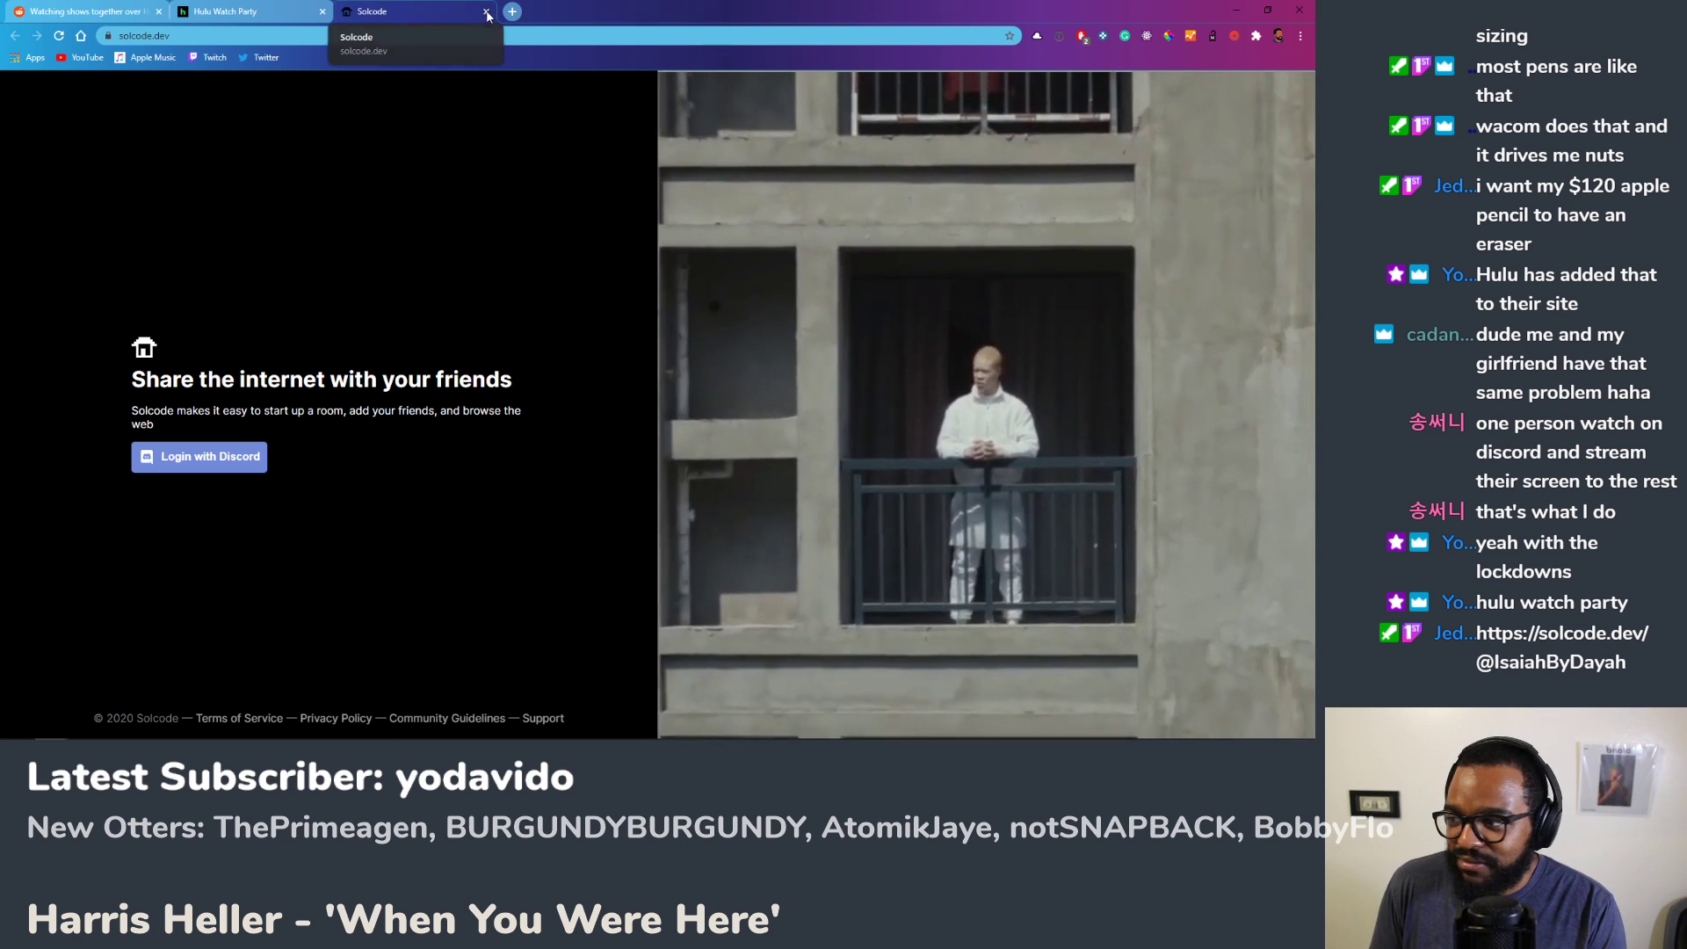
{"action": "left_click", "coordinate": [487, 13]}
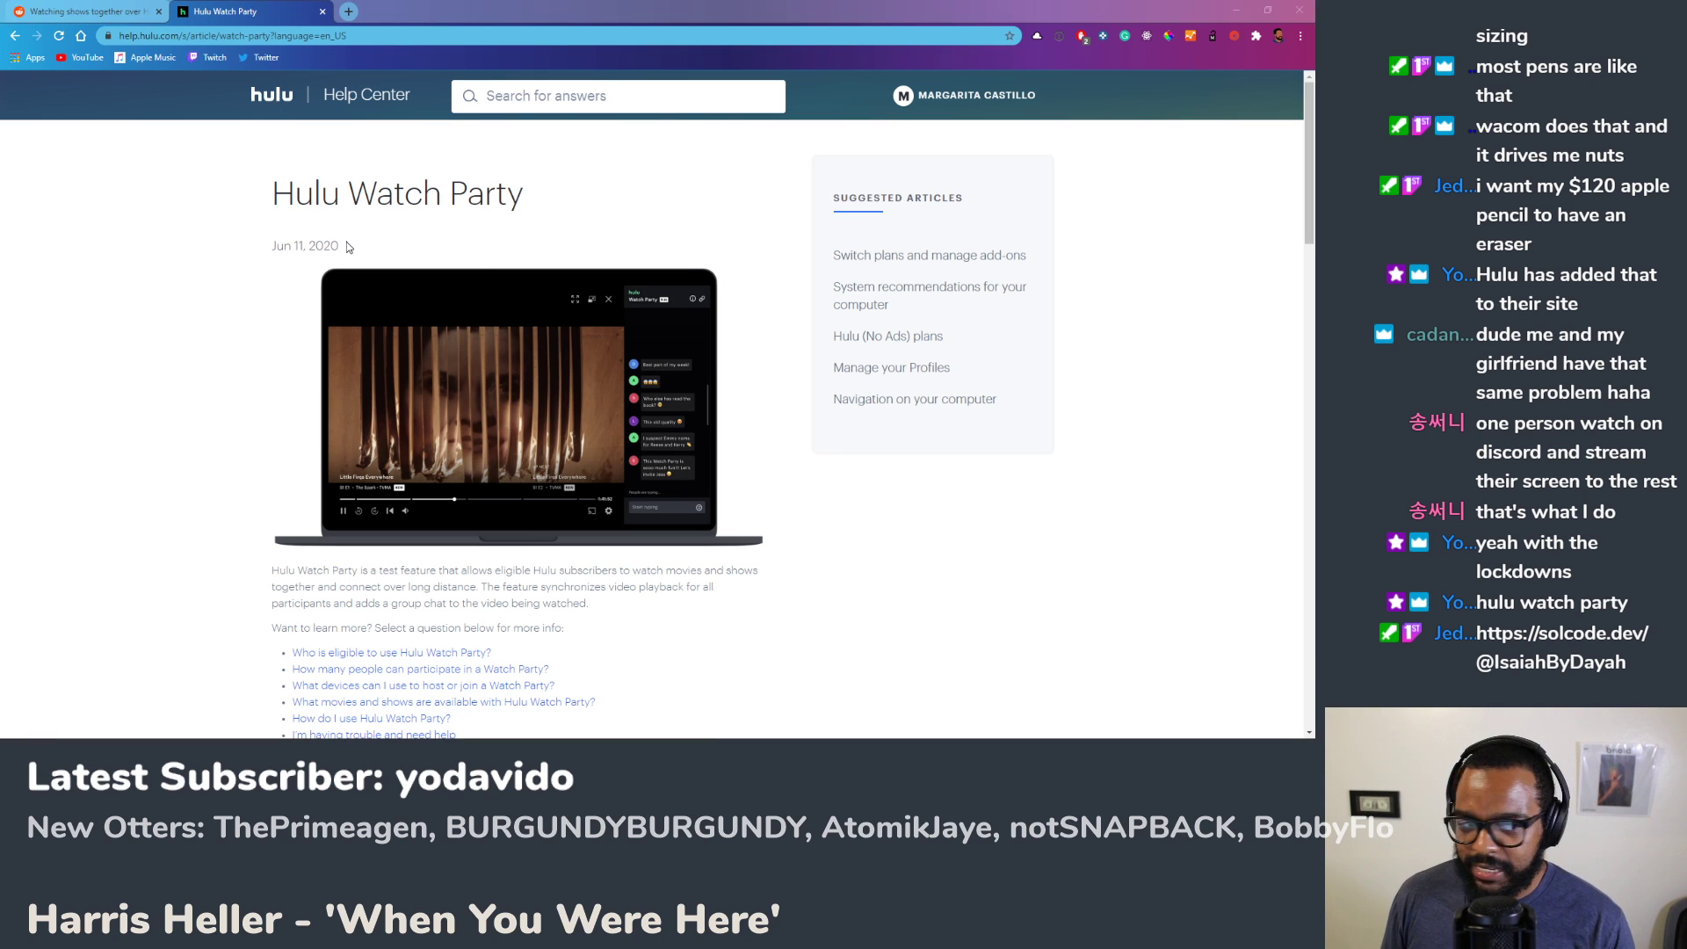
Step: Return to the Leonardo canvas showing the MVP list and three Movie Otter notes
{"action": "key", "text": "alt+Tab"}
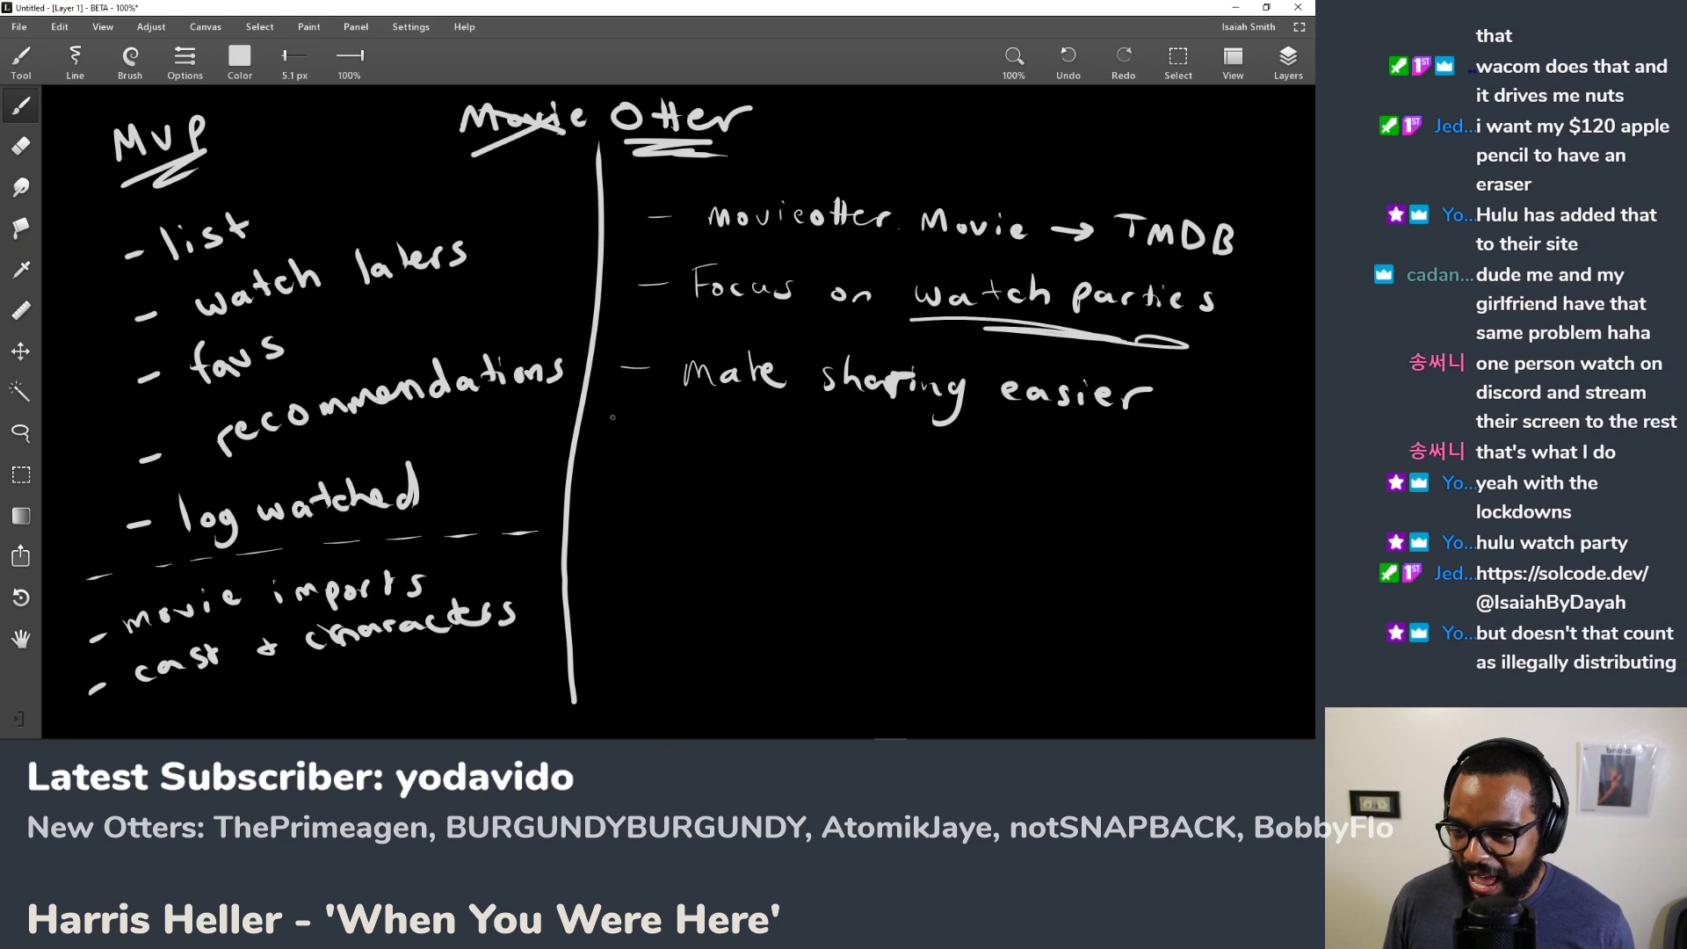
Step: Handwrite a fourth bullet '- cross-platform player syncing' beneath 'make sharing easier' with the brush
{"action": "left_click_drag", "start_coordinate": [611, 445], "coordinate": [701, 439]}
{"action": "left_click_drag", "start_coordinate": [713, 438], "coordinate": [807, 444]}
{"action": "left_click_drag", "start_coordinate": [821, 426], "coordinate": [818, 450]}
{"action": "left_click_drag", "start_coordinate": [839, 437], "coordinate": [847, 450]}
{"action": "mouse_move", "coordinate": [860, 426]}
{"action": "left_mouse_down"}
{"action": "mouse_move", "coordinate": [858, 450]}
{"action": "mouse_move", "coordinate": [879, 448]}
{"action": "left_mouse_up"}
{"action": "mouse_move", "coordinate": [884, 424]}
{"action": "left_mouse_down"}
{"action": "mouse_move", "coordinate": [877, 443]}
{"action": "mouse_move", "coordinate": [1030, 461]}
{"action": "mouse_move", "coordinate": [1050, 479]}
{"action": "left_mouse_up"}
{"action": "mouse_move", "coordinate": [1054, 462]}
{"action": "left_mouse_down"}
{"action": "mouse_move", "coordinate": [1132, 461]}
{"action": "mouse_move", "coordinate": [1140, 488]}
{"action": "mouse_move", "coordinate": [1187, 471]}
{"action": "left_mouse_up"}
{"action": "mouse_move", "coordinate": [1203, 464]}
{"action": "left_mouse_down"}
{"action": "mouse_move", "coordinate": [1225, 474]}
{"action": "mouse_move", "coordinate": [1218, 500]}
{"action": "left_mouse_up"}
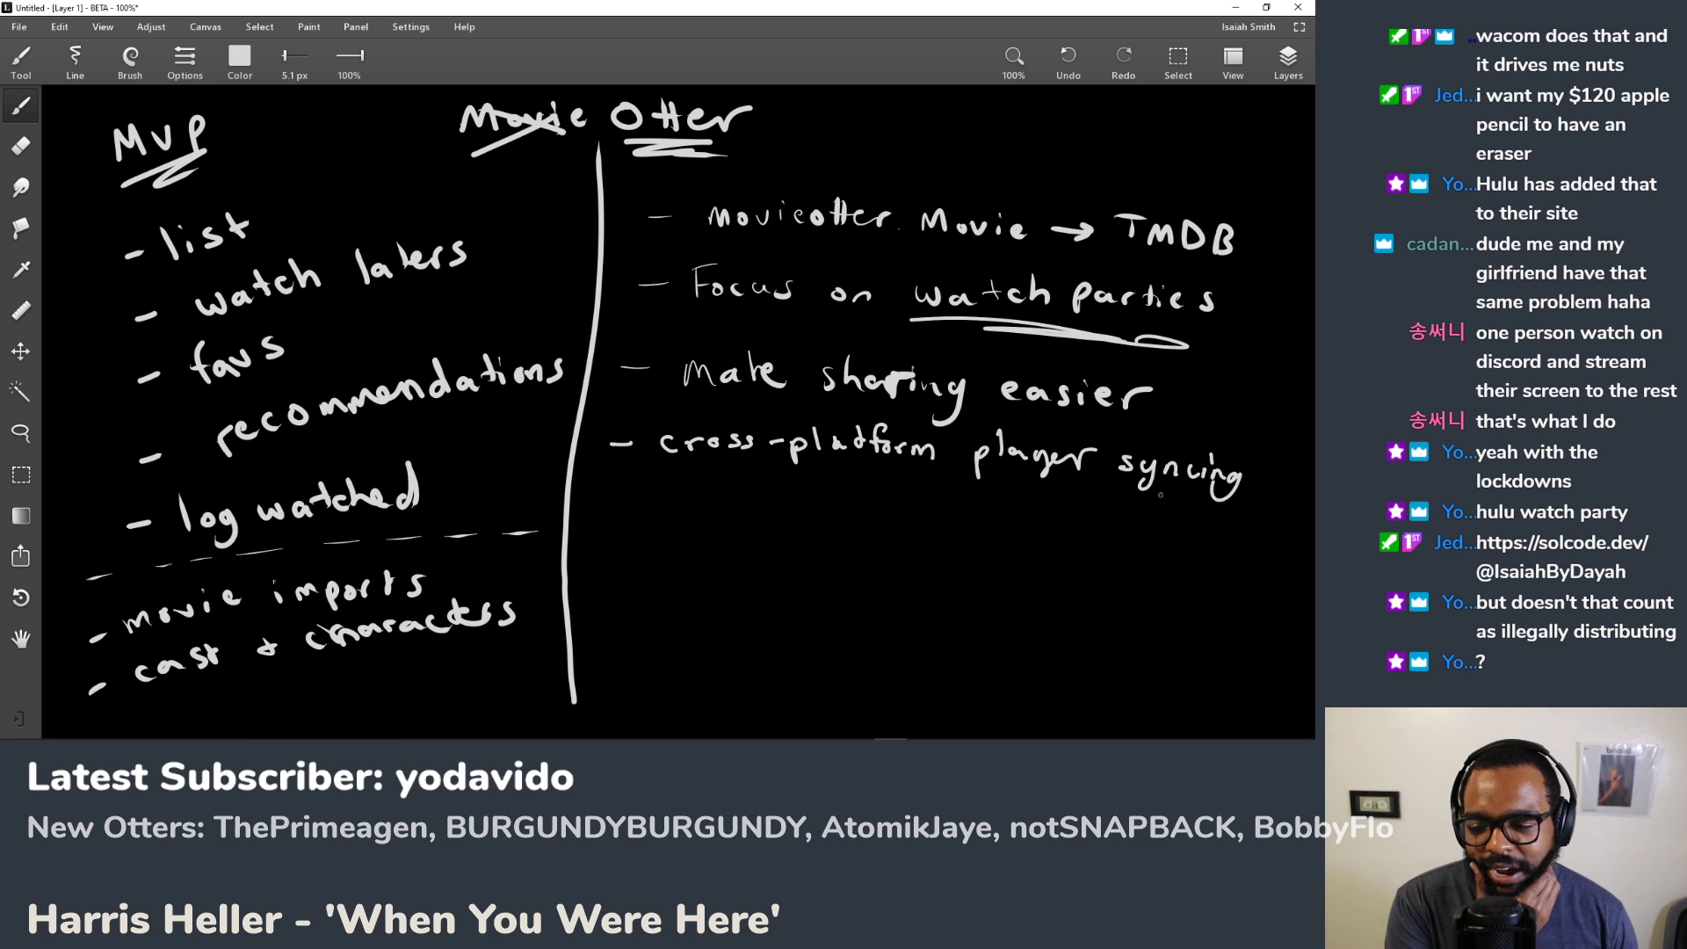
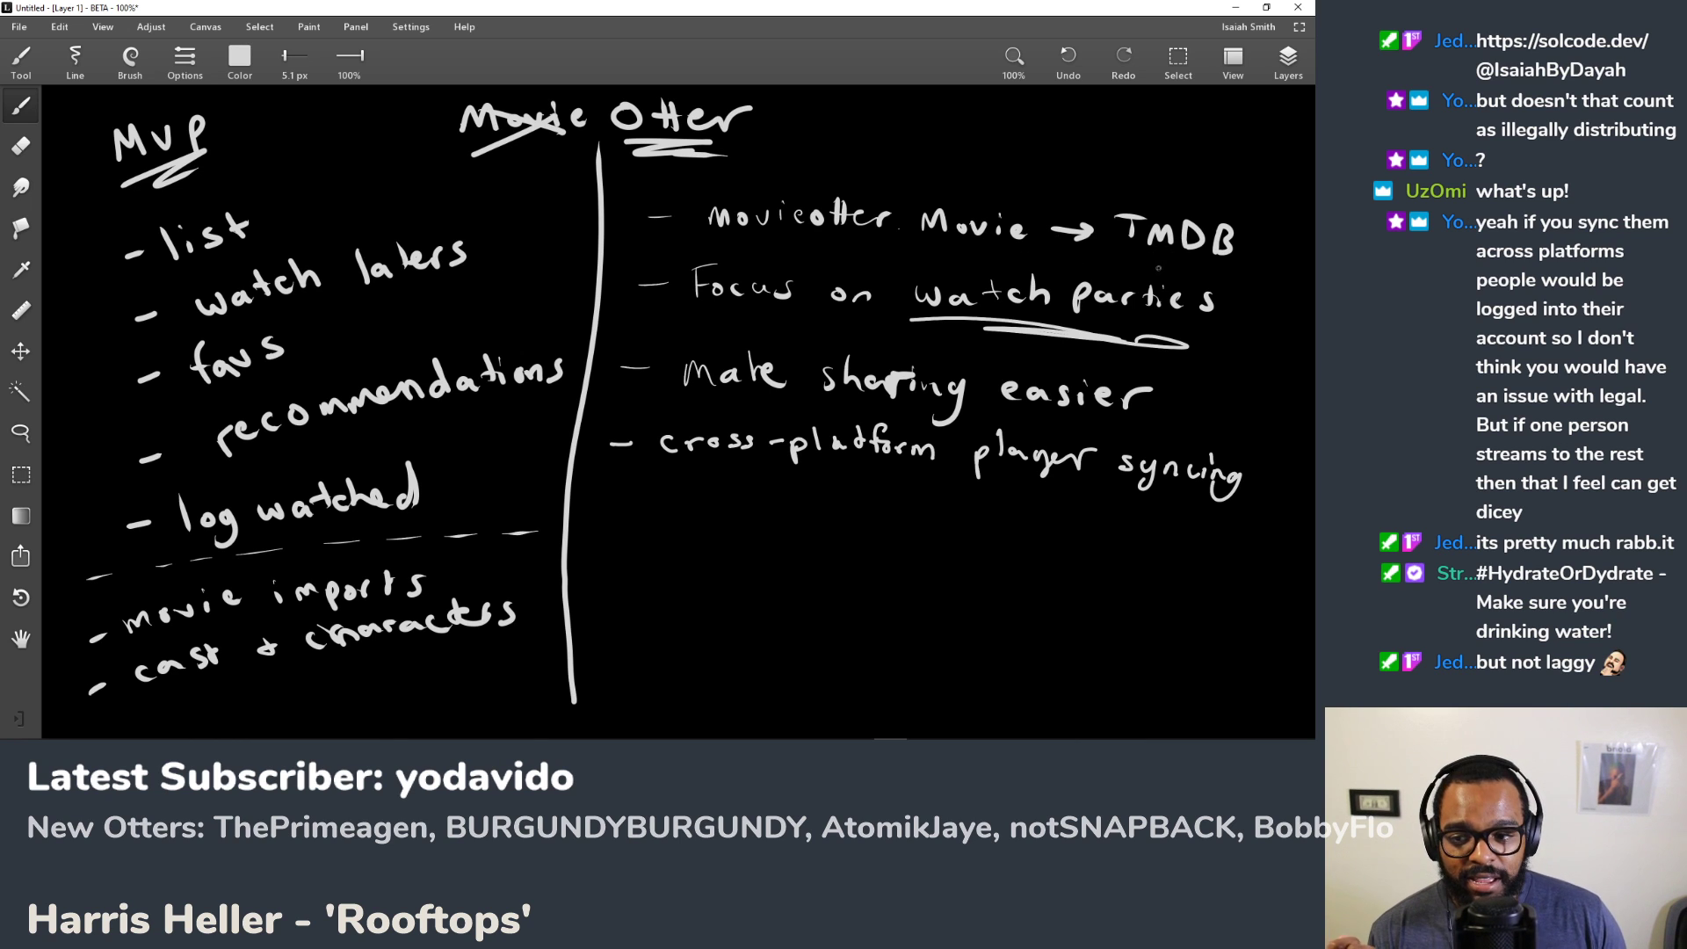
Step: Brush a curved arrow from the TMDB note down past the syncing note
{"action": "mouse_move", "coordinate": [1240, 267]}
{"action": "left_mouse_down"}
{"action": "mouse_move", "coordinate": [1219, 350]}
{"action": "mouse_move", "coordinate": [1157, 413]}
{"action": "left_mouse_up"}
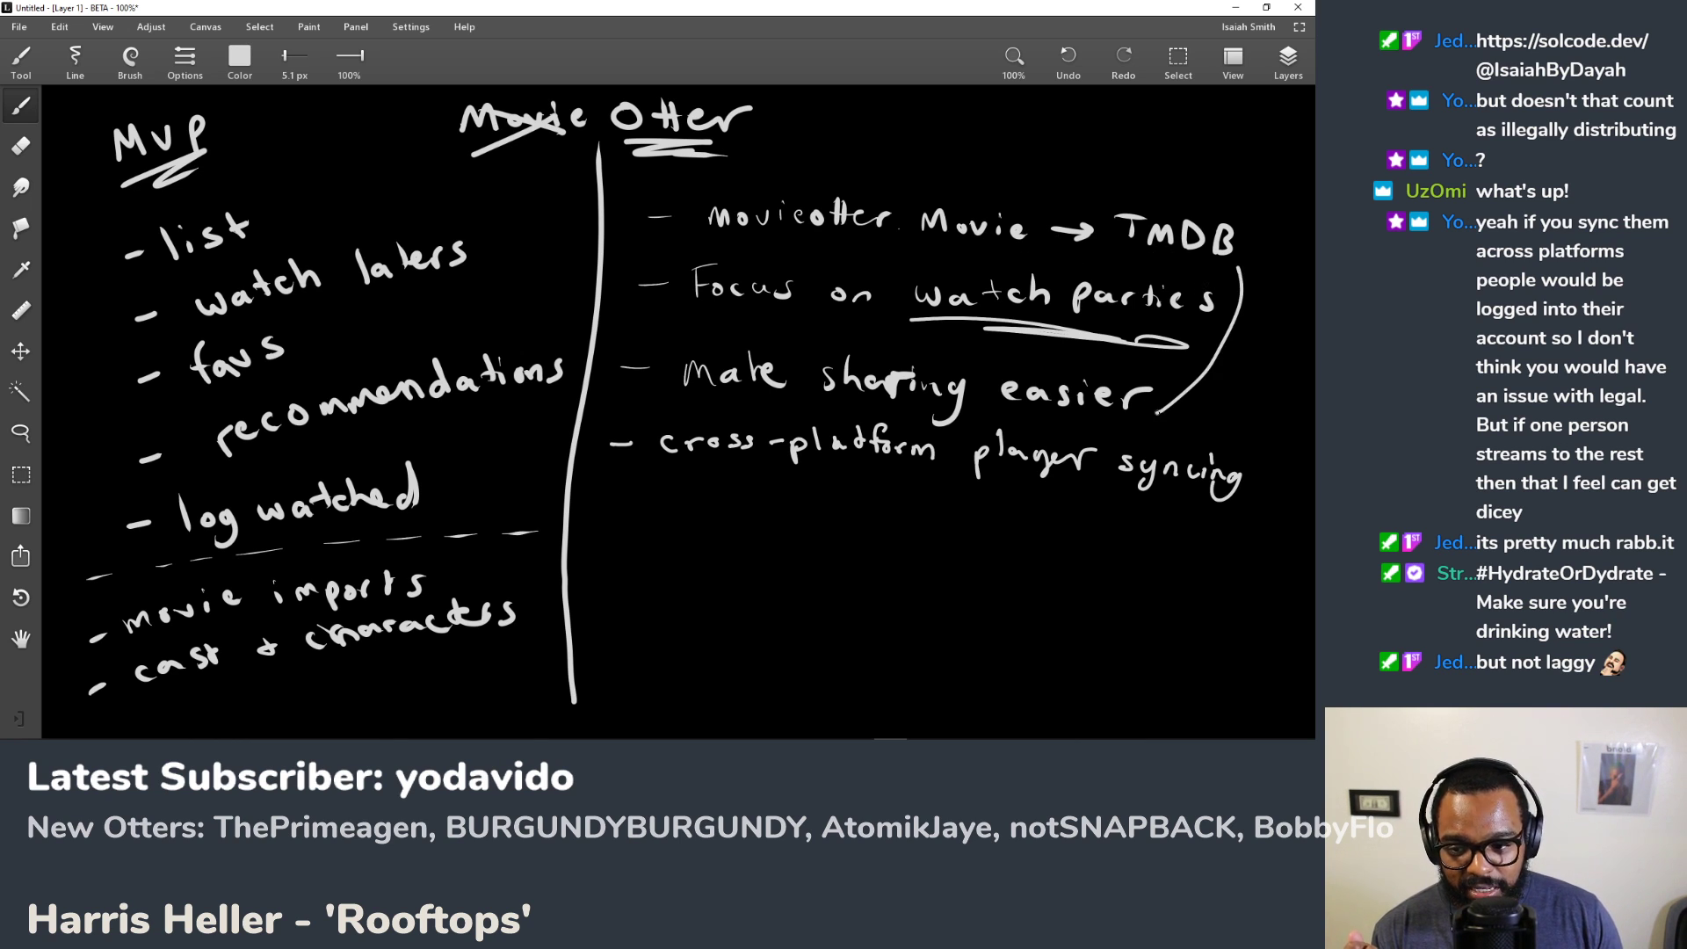
{"action": "key", "text": "ctrl+z"}
{"action": "mouse_move", "coordinate": [1235, 272]}
{"action": "left_mouse_down"}
{"action": "mouse_move", "coordinate": [1262, 403]}
{"action": "mouse_move", "coordinate": [1213, 510]}
{"action": "left_mouse_up"}
{"action": "key", "text": "ctrl+z"}
{"action": "mouse_move", "coordinate": [1231, 268]}
{"action": "left_mouse_down"}
{"action": "mouse_move", "coordinate": [1264, 312]}
{"action": "mouse_move", "coordinate": [1250, 536]}
{"action": "mouse_move", "coordinate": [1235, 598]}
{"action": "left_mouse_up"}
Step: Write 'movies' and 'tv' as the first list items below the arrow
{"action": "left_click_drag", "start_coordinate": [992, 571], "coordinate": [1089, 579]}
{"action": "left_click_drag", "start_coordinate": [1100, 565], "coordinate": [1158, 576]}
{"action": "left_click_drag", "start_coordinate": [1002, 617], "coordinate": [1073, 608]}
{"action": "left_click_drag", "start_coordinate": [1063, 598], "coordinate": [1067, 619]}
{"action": "mouse_move", "coordinate": [1084, 608]}
{"action": "left_mouse_down"}
{"action": "mouse_move", "coordinate": [1099, 620]}
{"action": "mouse_move", "coordinate": [1101, 605]}
{"action": "left_mouse_up"}
{"action": "left_click_drag", "start_coordinate": [1002, 663], "coordinate": [1086, 666]}
{"action": "left_click_drag", "start_coordinate": [1096, 665], "coordinate": [1109, 670]}
Step: Add 'actors' and 'crew' to the list, then draw an arrow pointing left from it
{"action": "left_click_drag", "start_coordinate": [1128, 643], "coordinate": [1126, 667]}
{"action": "left_click_drag", "start_coordinate": [1119, 654], "coordinate": [1154, 665]}
{"action": "mouse_move", "coordinate": [1157, 664]}
{"action": "left_mouse_down"}
{"action": "mouse_move", "coordinate": [1167, 650]}
{"action": "mouse_move", "coordinate": [1176, 663]}
{"action": "left_mouse_up"}
{"action": "left_click_drag", "start_coordinate": [1041, 701], "coordinate": [1071, 696]}
{"action": "left_click_drag", "start_coordinate": [1094, 689], "coordinate": [1106, 706]}
{"action": "mouse_move", "coordinate": [1124, 706]}
{"action": "left_mouse_down"}
{"action": "mouse_move", "coordinate": [1135, 691]}
{"action": "mouse_move", "coordinate": [1162, 702]}
{"action": "left_mouse_up"}
{"action": "left_click_drag", "start_coordinate": [1162, 690], "coordinate": [1199, 690]}
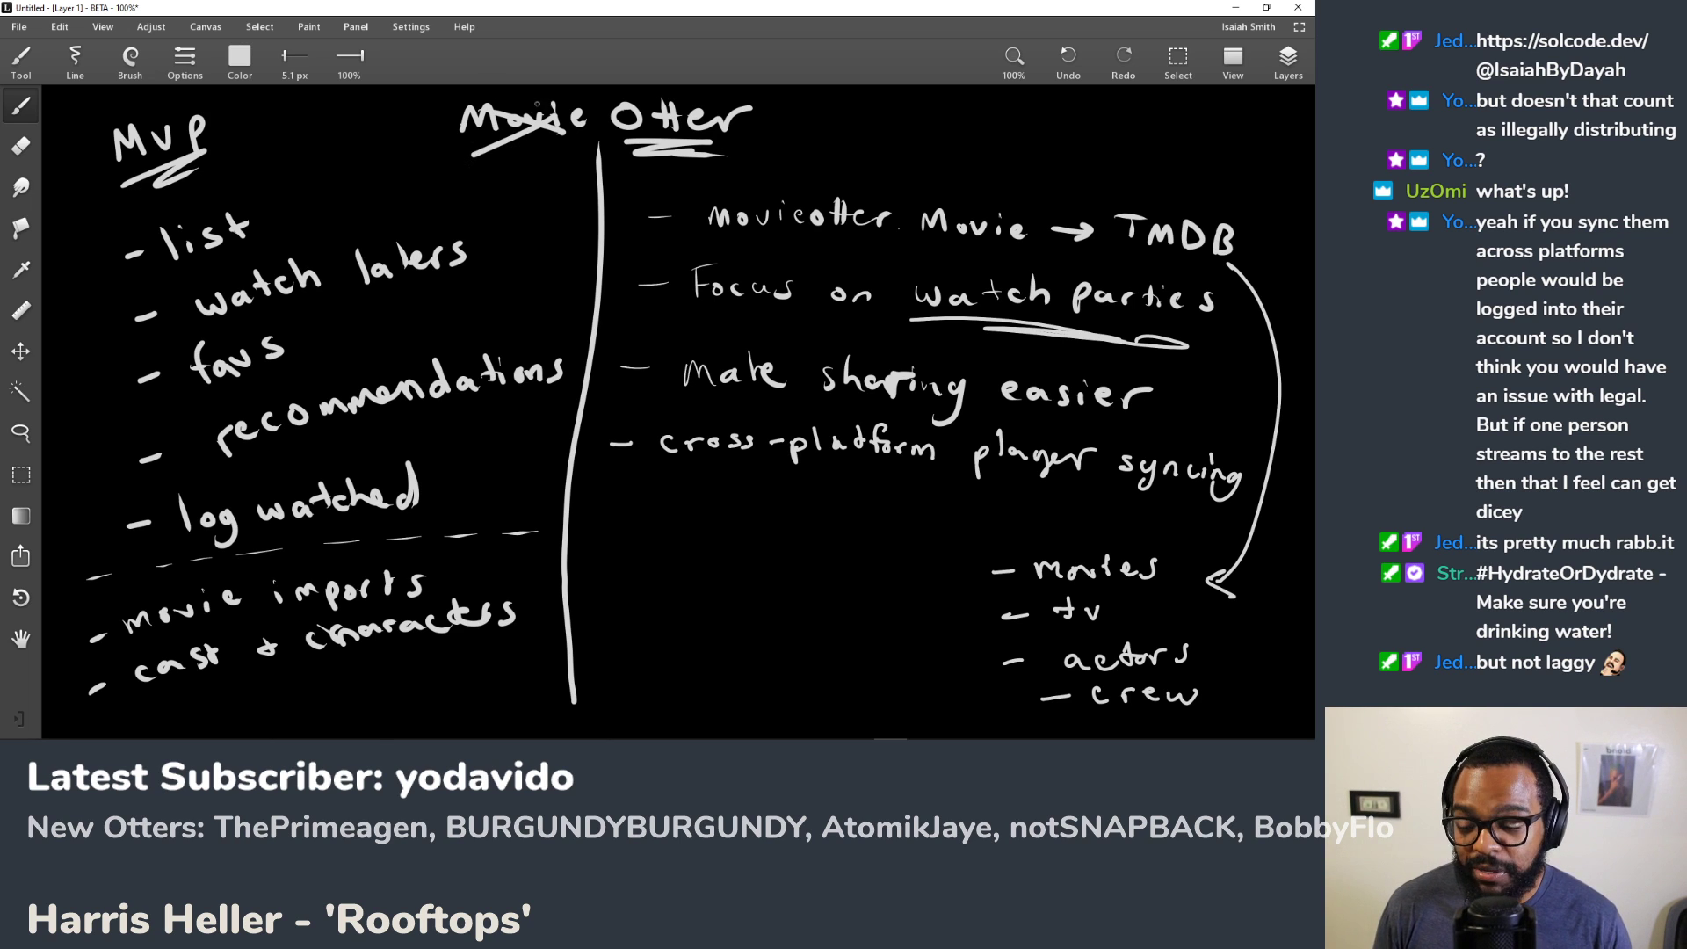
{"action": "mouse_move", "coordinate": [986, 650]}
{"action": "left_mouse_down"}
{"action": "mouse_move", "coordinate": [891, 659]}
{"action": "mouse_move", "coordinate": [681, 618]}
{"action": "mouse_move", "coordinate": [693, 611]}
{"action": "mouse_move", "coordinate": [642, 617]}
{"action": "left_mouse_up"}
{"action": "mouse_move", "coordinate": [701, 608]}
{"action": "left_mouse_down"}
{"action": "mouse_move", "coordinate": [641, 619]}
{"action": "mouse_move", "coordinate": [673, 642]}
{"action": "left_mouse_up"}
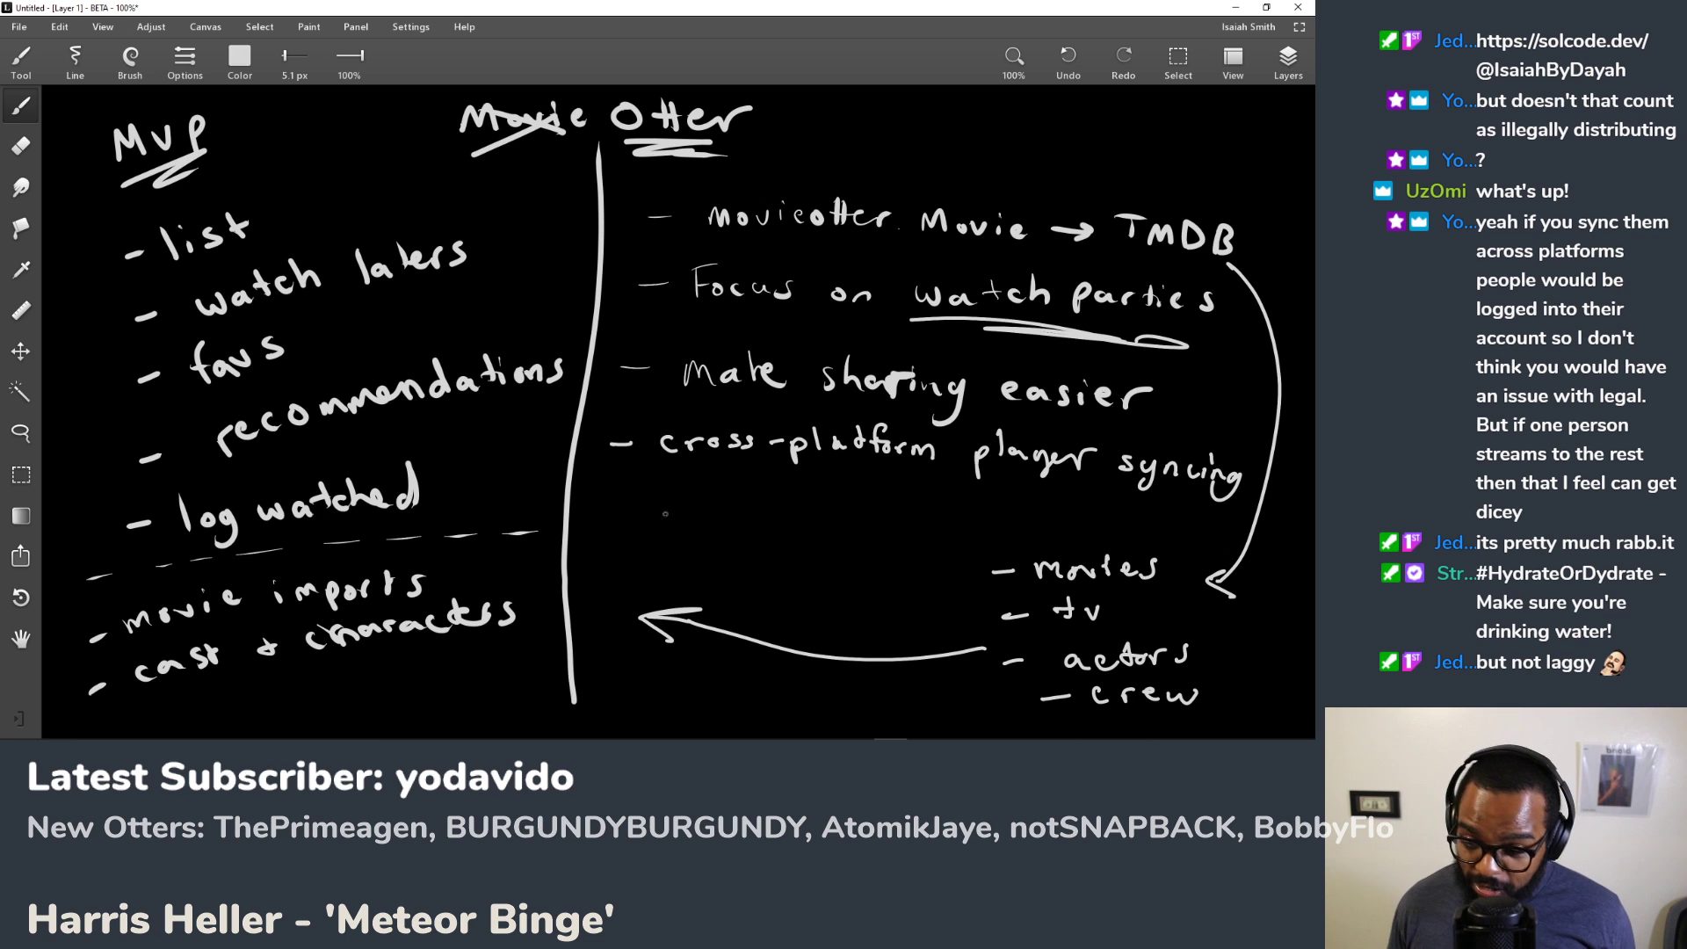
Step: Pan to empty board space, write 'Ext' and circle it
{"action": "left_click_drag", "start_coordinate": [1024, 405], "coordinate": [585, 400]}
{"action": "mouse_move", "coordinate": [1172, 288]}
{"action": "left_mouse_down"}
{"action": "mouse_move", "coordinate": [874, 377]}
{"action": "mouse_move", "coordinate": [904, 347]}
{"action": "mouse_move", "coordinate": [756, 290]}
{"action": "left_mouse_up"}
{"action": "left_click_drag", "start_coordinate": [474, 162], "coordinate": [501, 186]}
{"action": "left_click_drag", "start_coordinate": [477, 175], "coordinate": [534, 161]}
{"action": "mouse_move", "coordinate": [525, 159]}
{"action": "left_mouse_down"}
{"action": "mouse_move", "coordinate": [517, 182]}
{"action": "mouse_move", "coordinate": [567, 138]}
{"action": "left_mouse_up"}
{"action": "left_click_drag", "start_coordinate": [479, 220], "coordinate": [570, 127]}
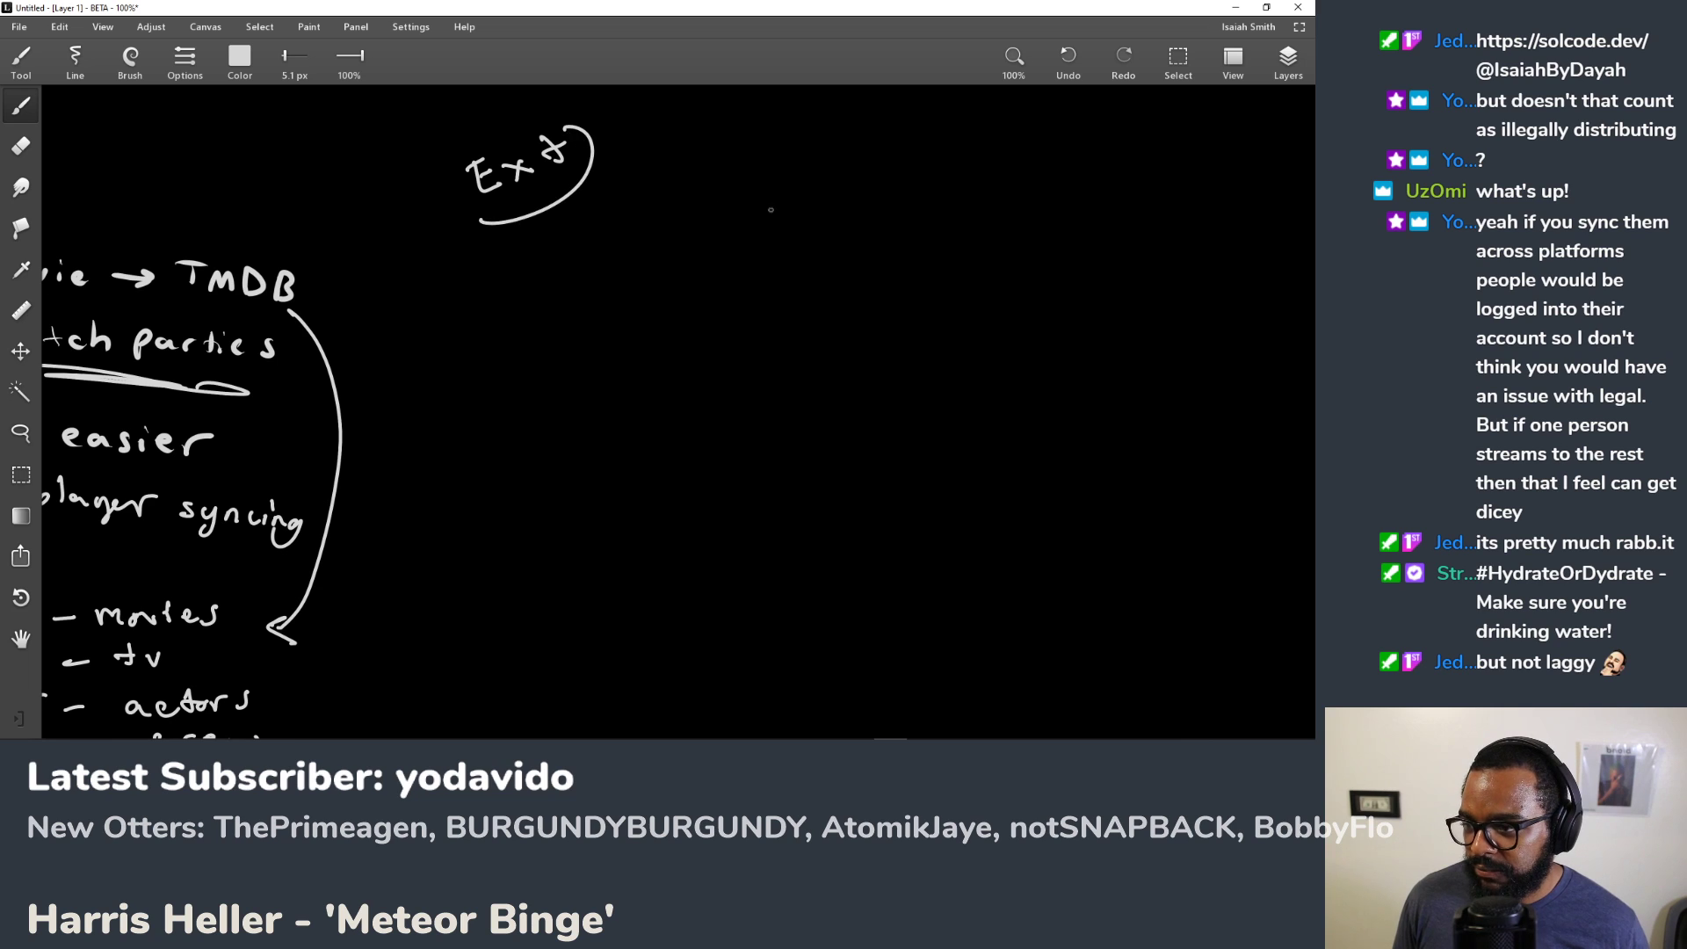
Step: Write 'Pros' and 'Cons' headers with a vertical divider and a line underneath, forming a T-chart
{"action": "mouse_move", "coordinate": [666, 175]}
{"action": "left_mouse_down"}
{"action": "mouse_move", "coordinate": [701, 200]}
{"action": "mouse_move", "coordinate": [747, 195]}
{"action": "left_mouse_up"}
{"action": "left_click_drag", "start_coordinate": [970, 157], "coordinate": [972, 201]}
{"action": "left_click_drag", "start_coordinate": [994, 177], "coordinate": [1053, 199]}
{"action": "left_click_drag", "start_coordinate": [854, 133], "coordinate": [848, 655]}
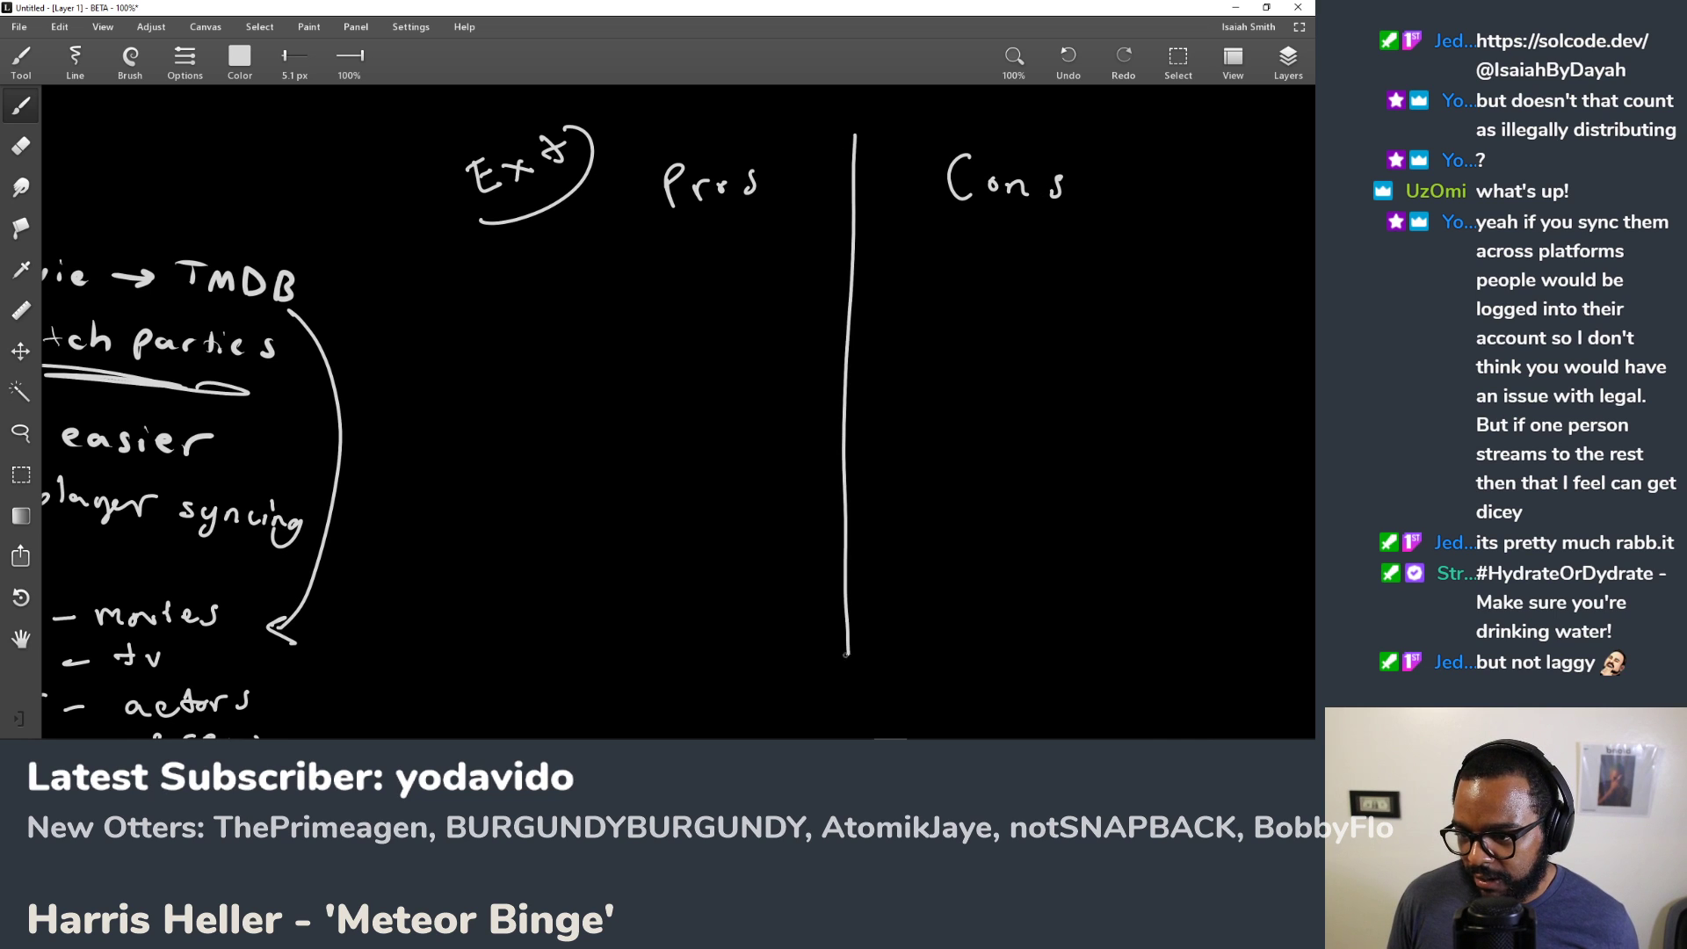
{"action": "mouse_move", "coordinate": [563, 231]}
{"action": "left_mouse_down"}
{"action": "mouse_move", "coordinate": [929, 206]}
{"action": "mouse_move", "coordinate": [1195, 239]}
{"action": "left_mouse_up"}
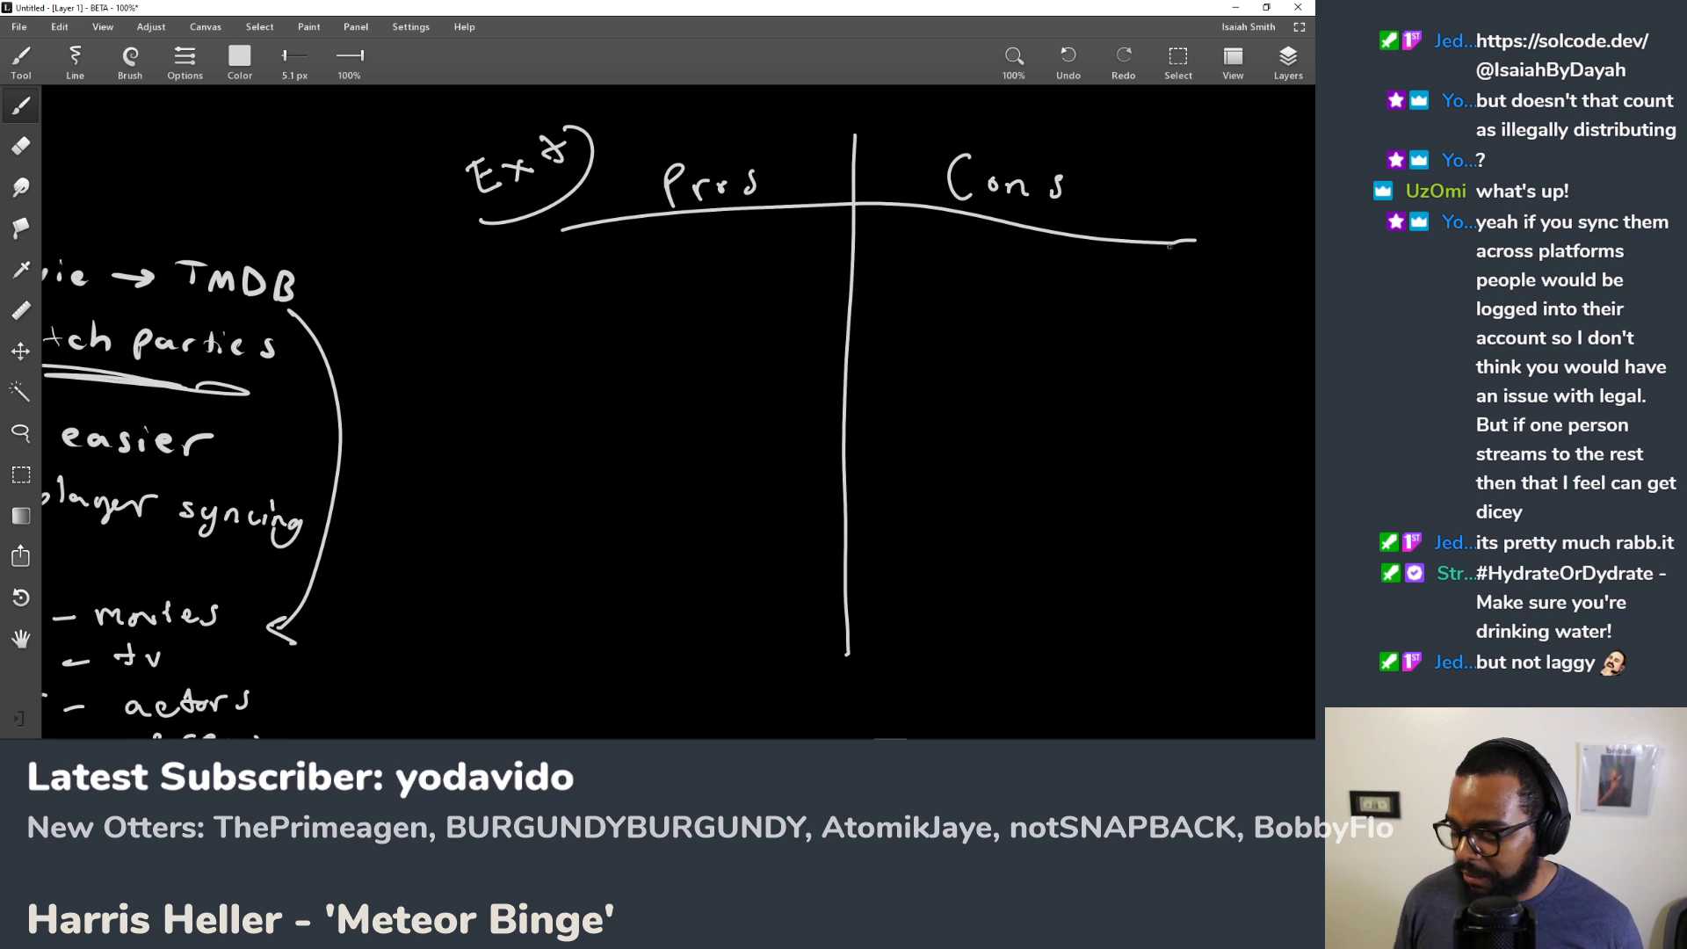
{"action": "key", "text": "ctrl+z"}
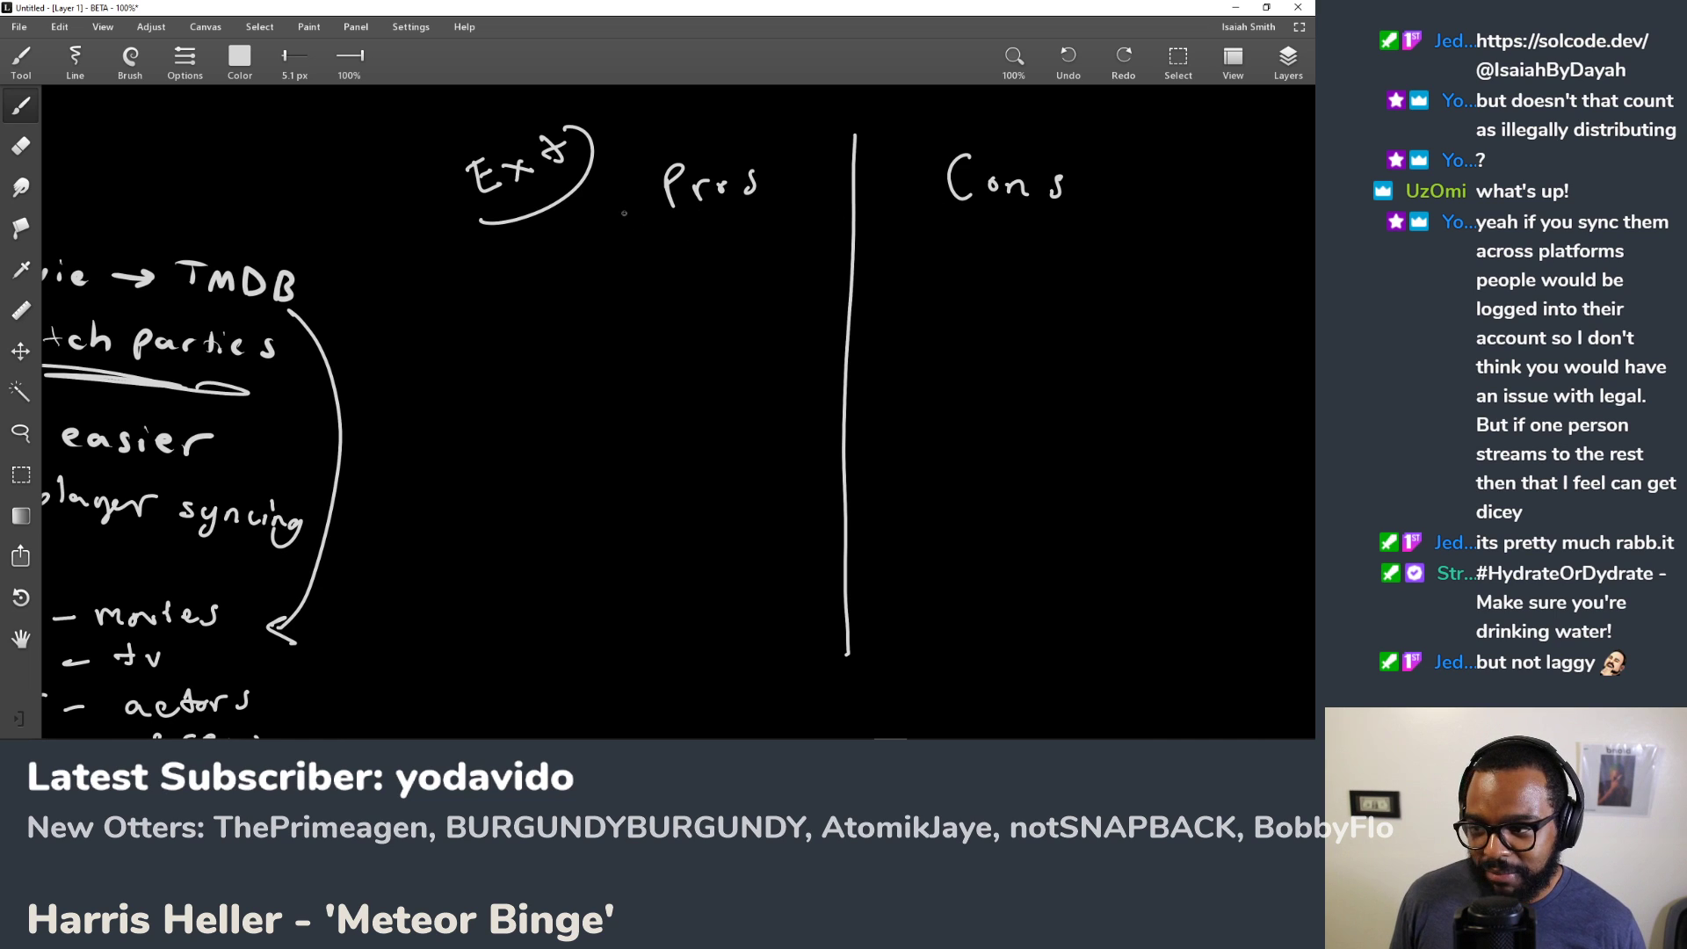
{"action": "left_click_drag", "start_coordinate": [568, 218], "coordinate": [1169, 236]}
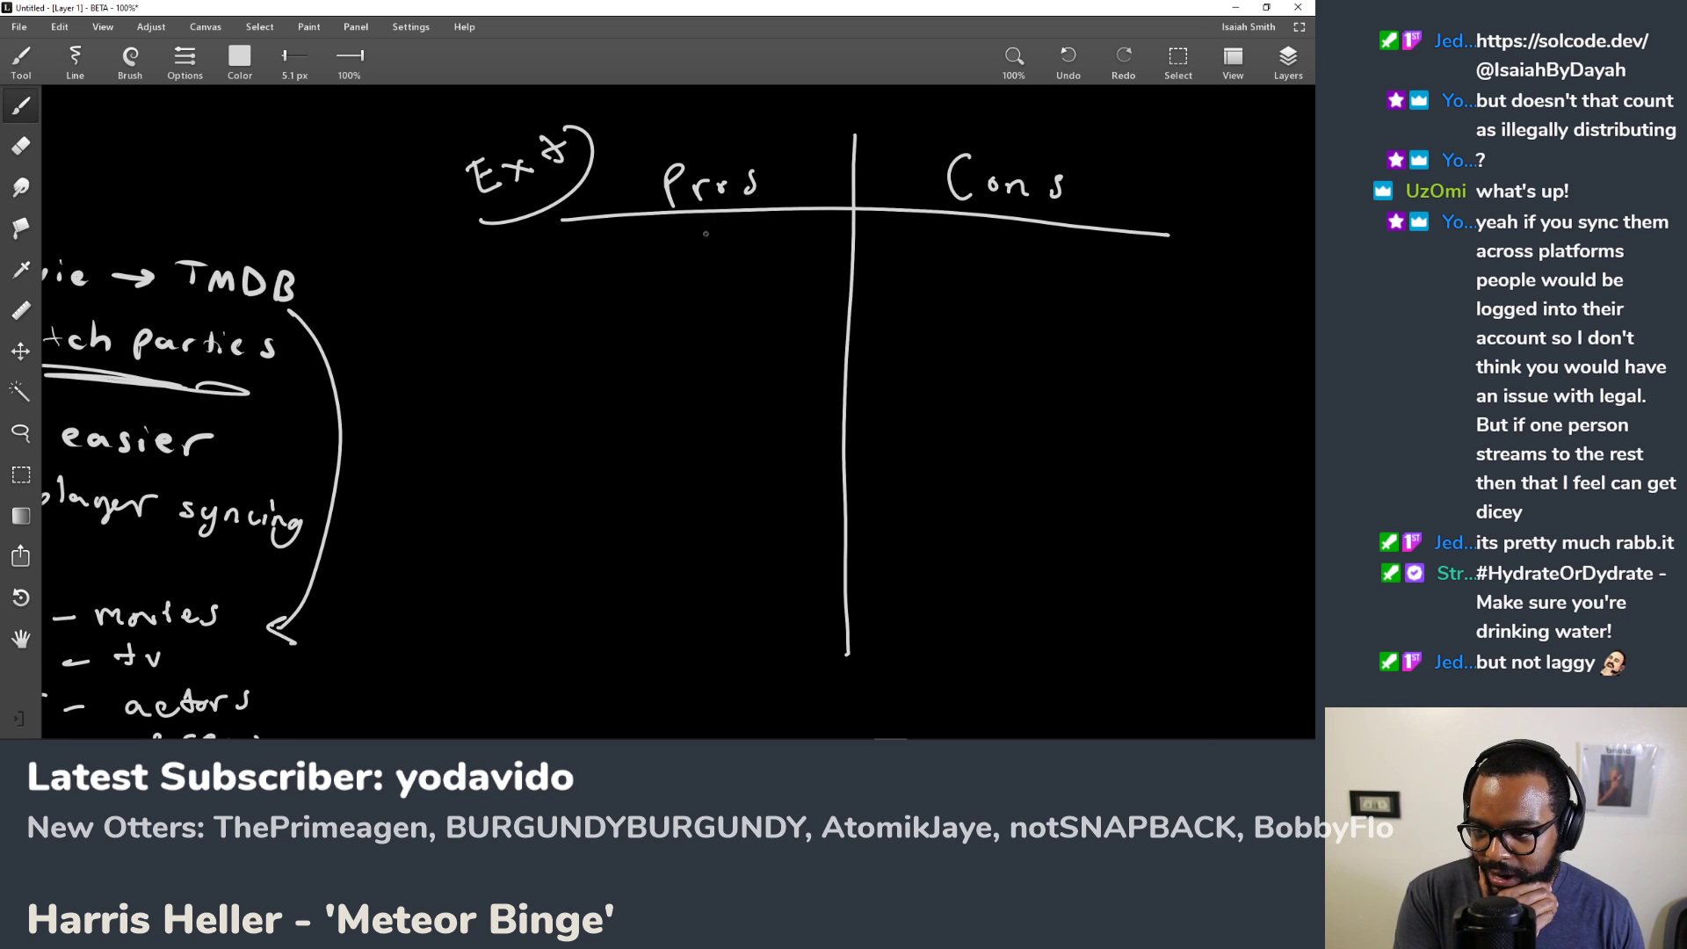
Step: Write 'Browser' beside the circled Ext label and start the first pro with '+'
{"action": "left_click_drag", "start_coordinate": [404, 157], "coordinate": [534, 101]}
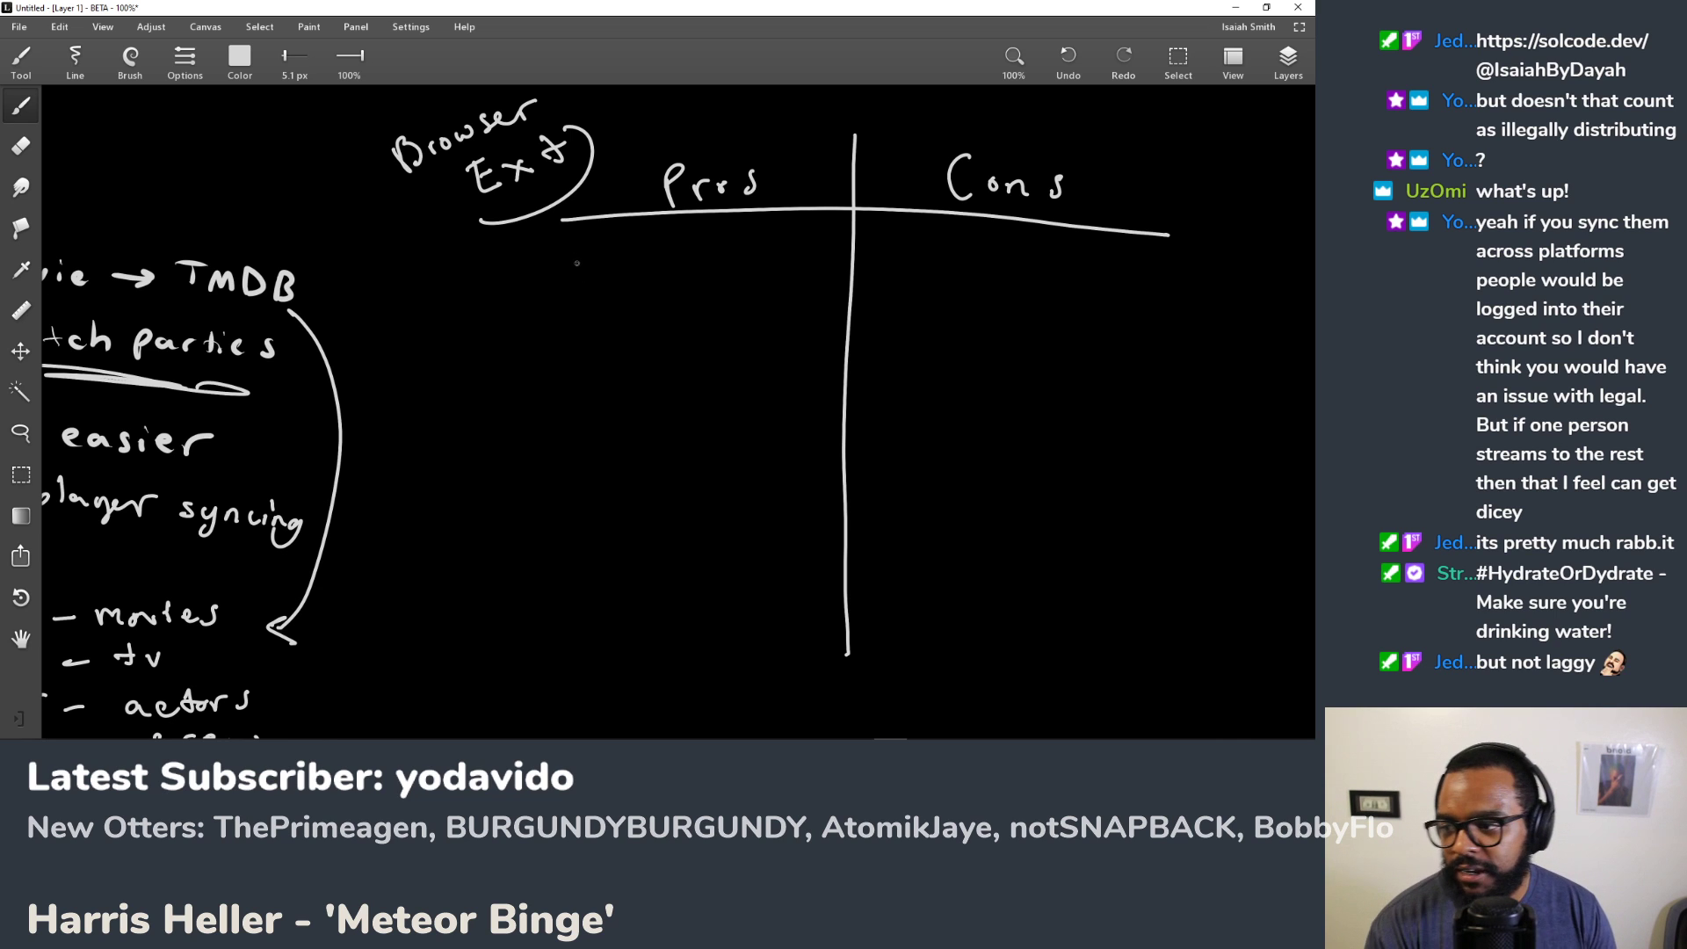
{"action": "left_click_drag", "start_coordinate": [558, 268], "coordinate": [579, 266]}
{"action": "left_click_drag", "start_coordinate": [571, 257], "coordinate": [569, 278]}
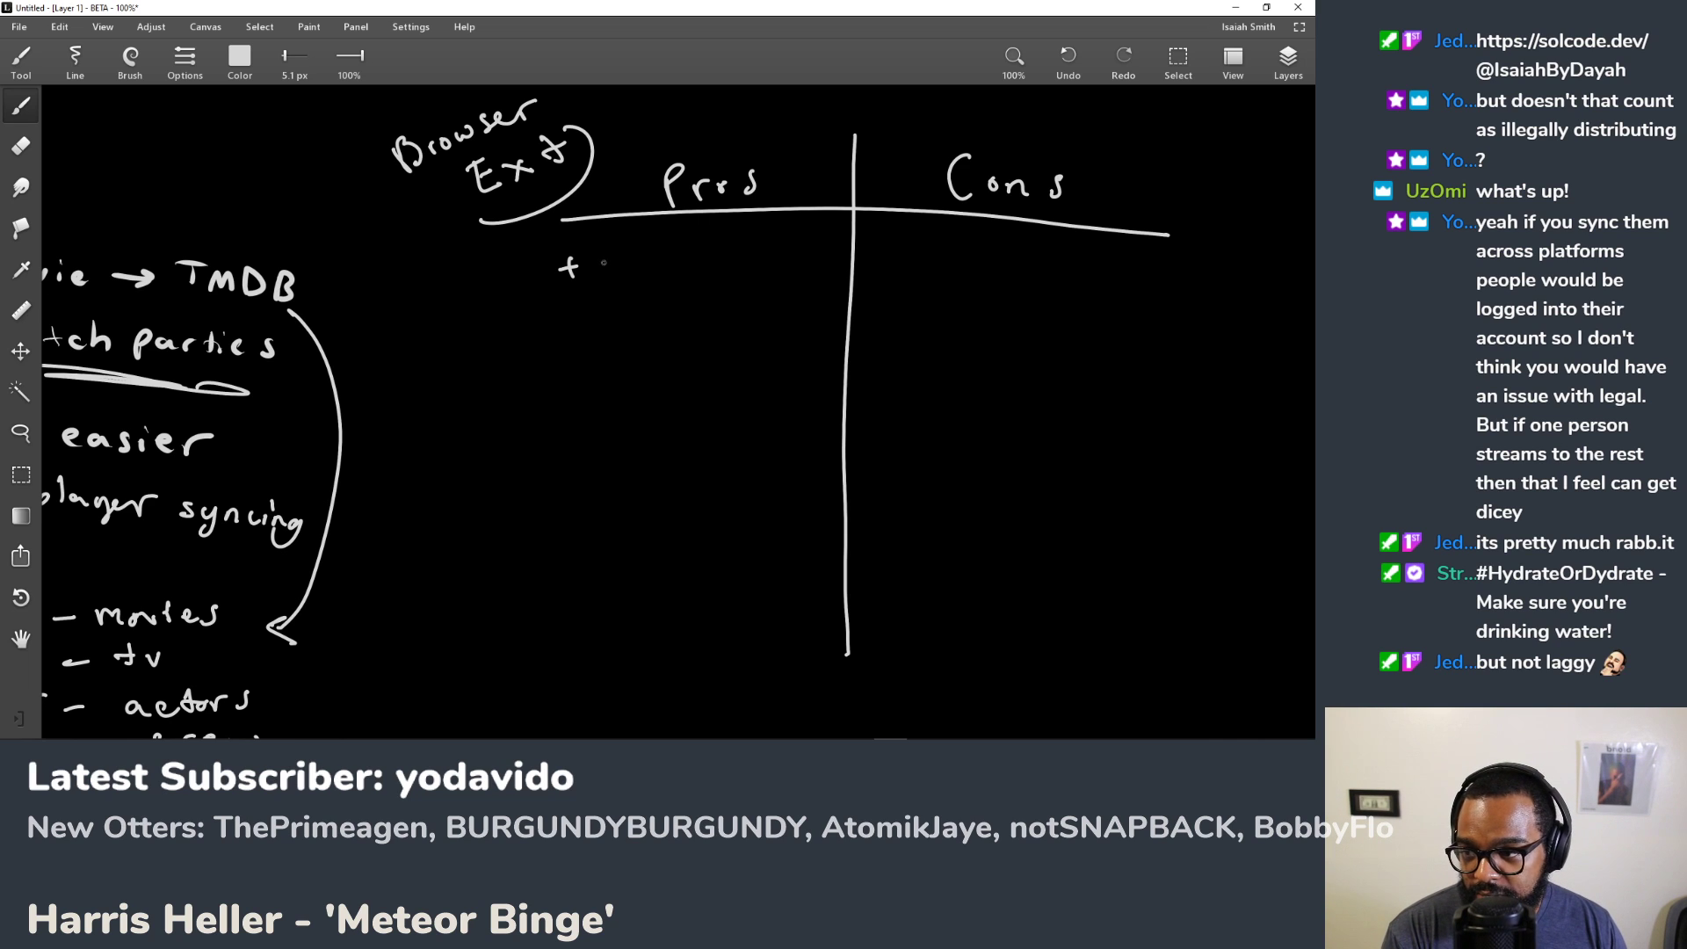
Step: Write 'hook into services' as the first pro under Pros
{"action": "left_click_drag", "start_coordinate": [603, 275], "coordinate": [645, 258]}
{"action": "mouse_move", "coordinate": [659, 244]}
{"action": "left_mouse_down"}
{"action": "mouse_move", "coordinate": [655, 274]}
{"action": "mouse_move", "coordinate": [727, 264]}
{"action": "left_mouse_up"}
{"action": "mouse_move", "coordinate": [740, 242]}
{"action": "left_mouse_down"}
{"action": "mouse_move", "coordinate": [743, 261]}
{"action": "mouse_move", "coordinate": [757, 249]}
{"action": "left_mouse_up"}
{"action": "mouse_move", "coordinate": [613, 295]}
{"action": "left_mouse_down"}
{"action": "mouse_move", "coordinate": [602, 313]}
{"action": "mouse_move", "coordinate": [683, 297]}
{"action": "left_mouse_up"}
{"action": "left_click_drag", "start_coordinate": [689, 302], "coordinate": [729, 308]}
{"action": "left_click_drag", "start_coordinate": [752, 286], "coordinate": [739, 310]}
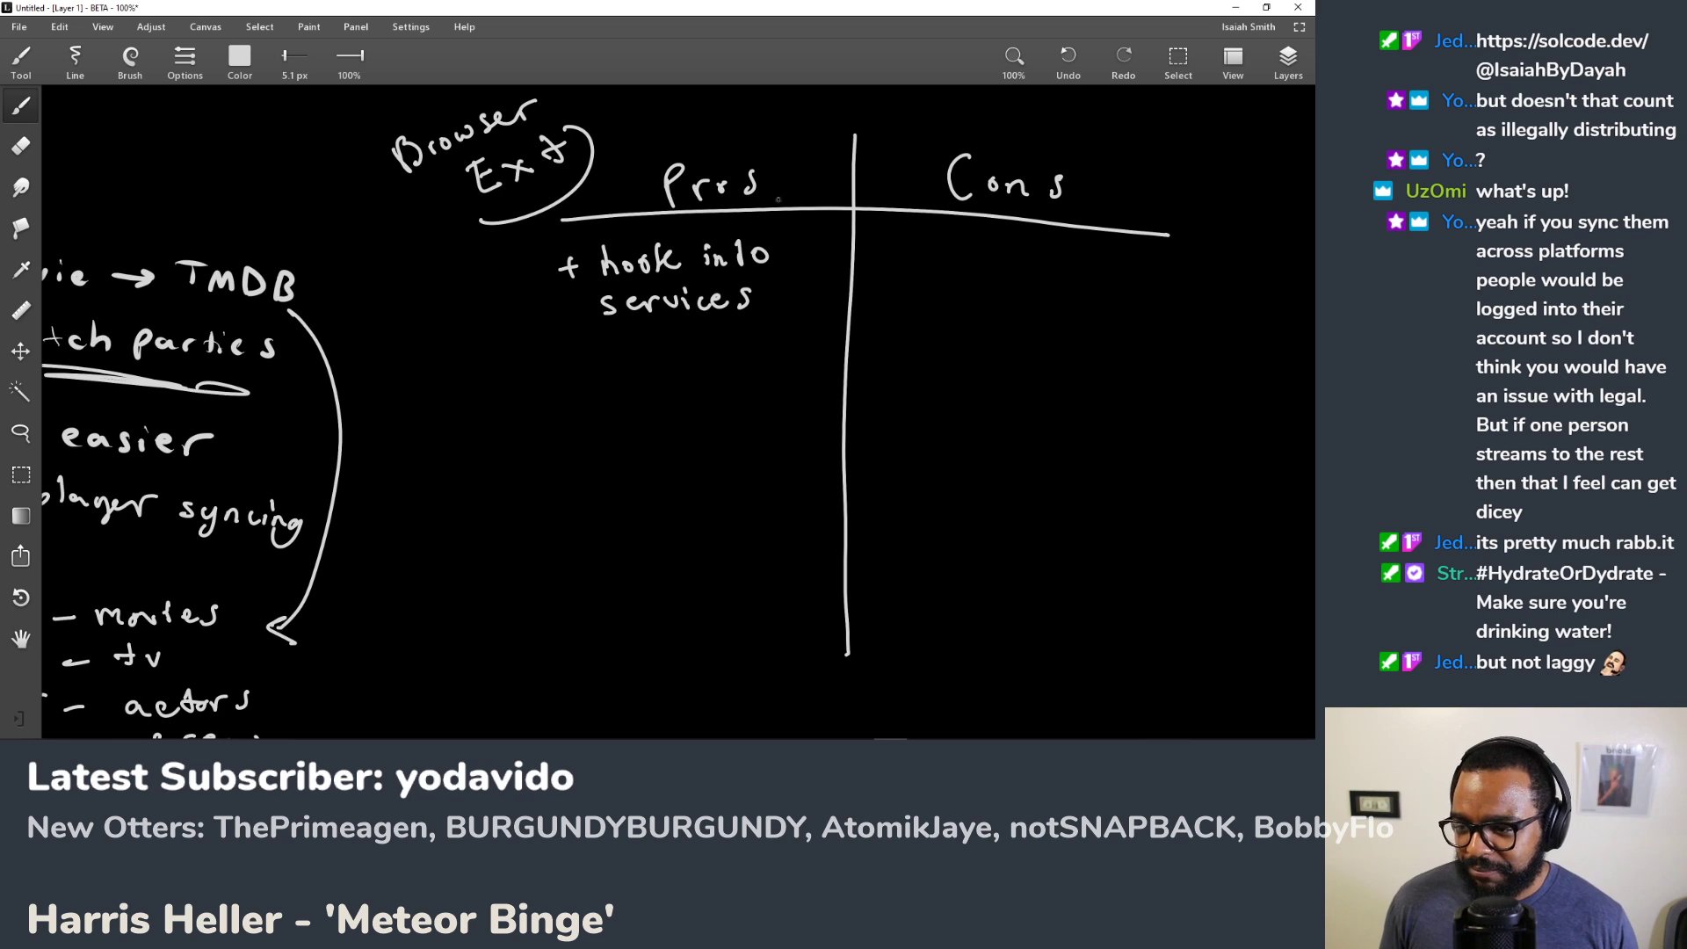
Step: Write '- a lot of services' as the first con under Cons
{"action": "left_click_drag", "start_coordinate": [870, 255], "coordinate": [977, 258]}
{"action": "mouse_move", "coordinate": [996, 246]}
{"action": "left_mouse_down"}
{"action": "mouse_move", "coordinate": [999, 267]}
{"action": "mouse_move", "coordinate": [1059, 264]}
{"action": "mouse_move", "coordinate": [1072, 244]}
{"action": "mouse_move", "coordinate": [1093, 280]}
{"action": "left_mouse_up"}
{"action": "left_click_drag", "start_coordinate": [1114, 276], "coordinate": [1139, 281]}
{"action": "mouse_move", "coordinate": [1141, 282]}
{"action": "left_mouse_down"}
{"action": "mouse_move", "coordinate": [1176, 272]}
{"action": "mouse_move", "coordinate": [1188, 290]}
{"action": "left_mouse_up"}
{"action": "left_click_drag", "start_coordinate": [1200, 286], "coordinate": [1236, 290]}
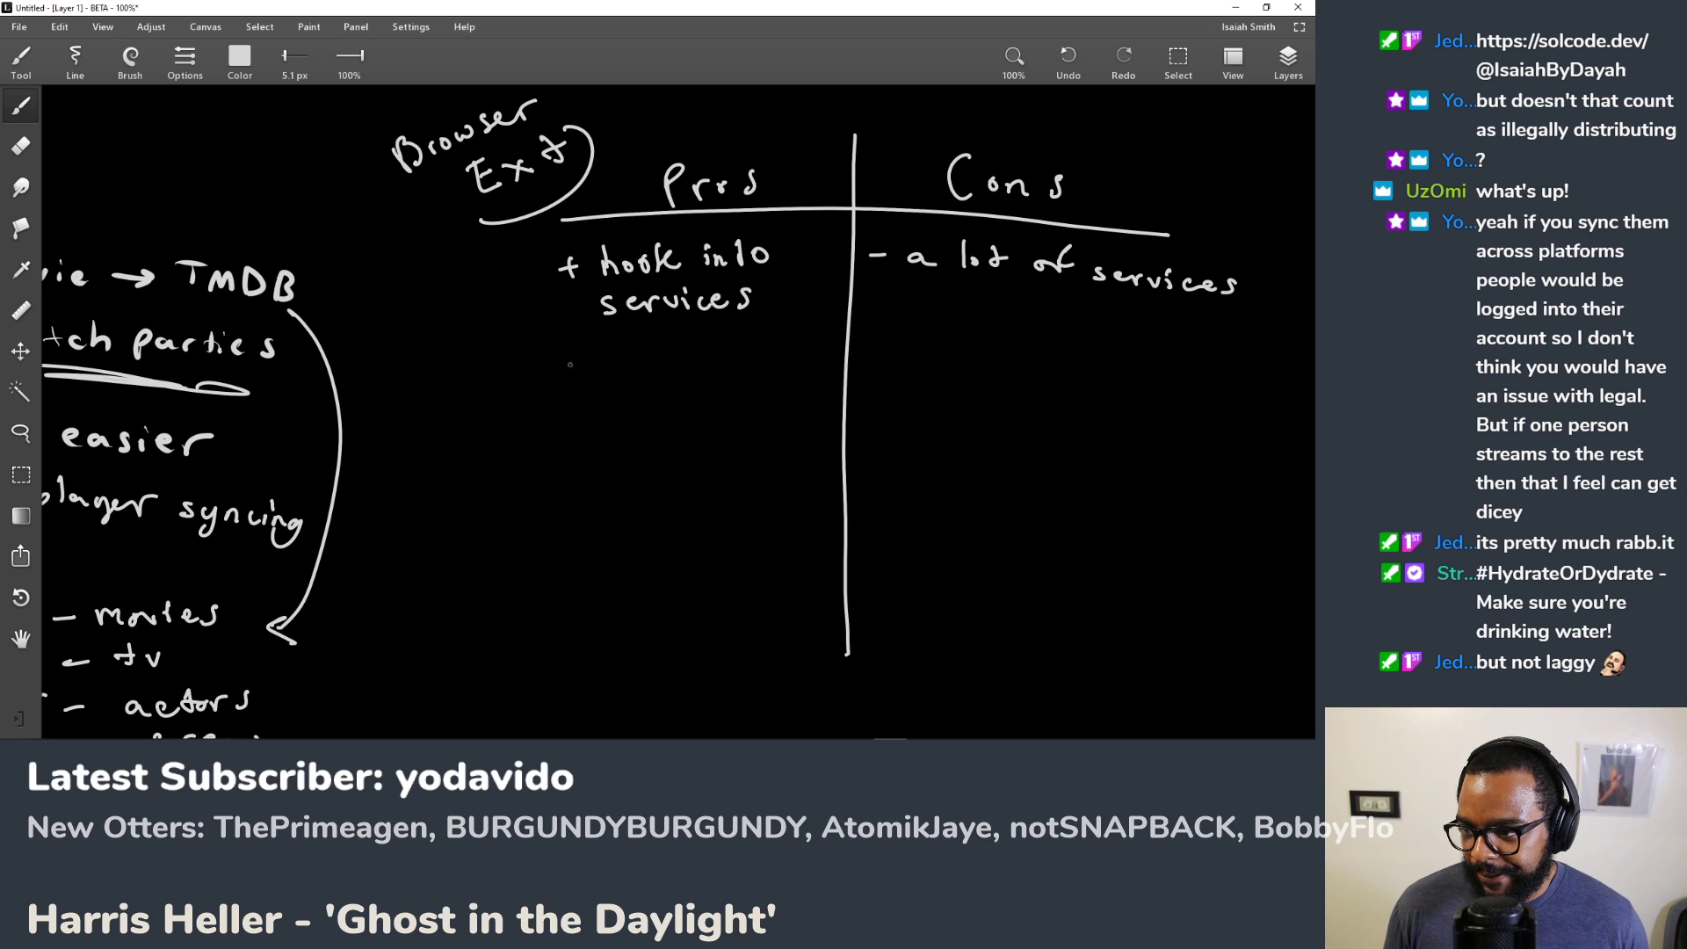
Step: Undo a misplaced '+ user' pro and write 'user adoption' as the second con
{"action": "left_click_drag", "start_coordinate": [557, 370], "coordinate": [622, 376]}
{"action": "left_click_drag", "start_coordinate": [646, 364], "coordinate": [681, 356]}
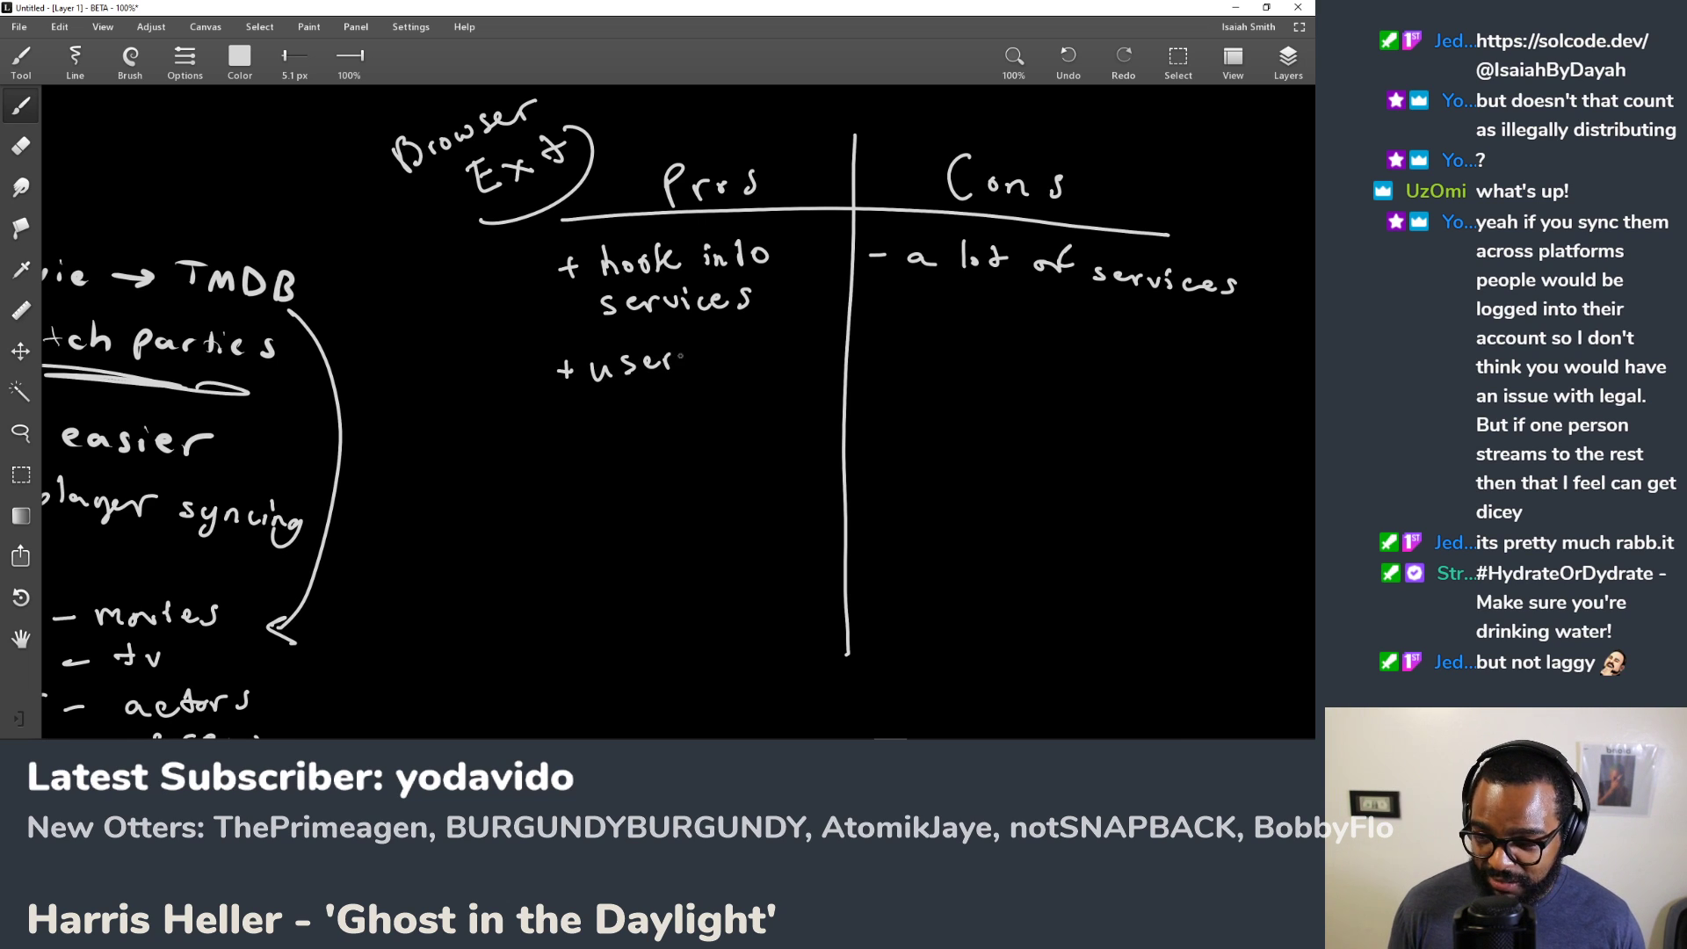
{"action": "key", "text": "ctrl+z"}
{"action": "key", "text": "ctrl+z"}
{"action": "key", "text": "ctrl+z"}
{"action": "key", "text": "ctrl+z"}
{"action": "key", "text": "ctrl+z"}
{"action": "key", "text": "ctrl+z"}
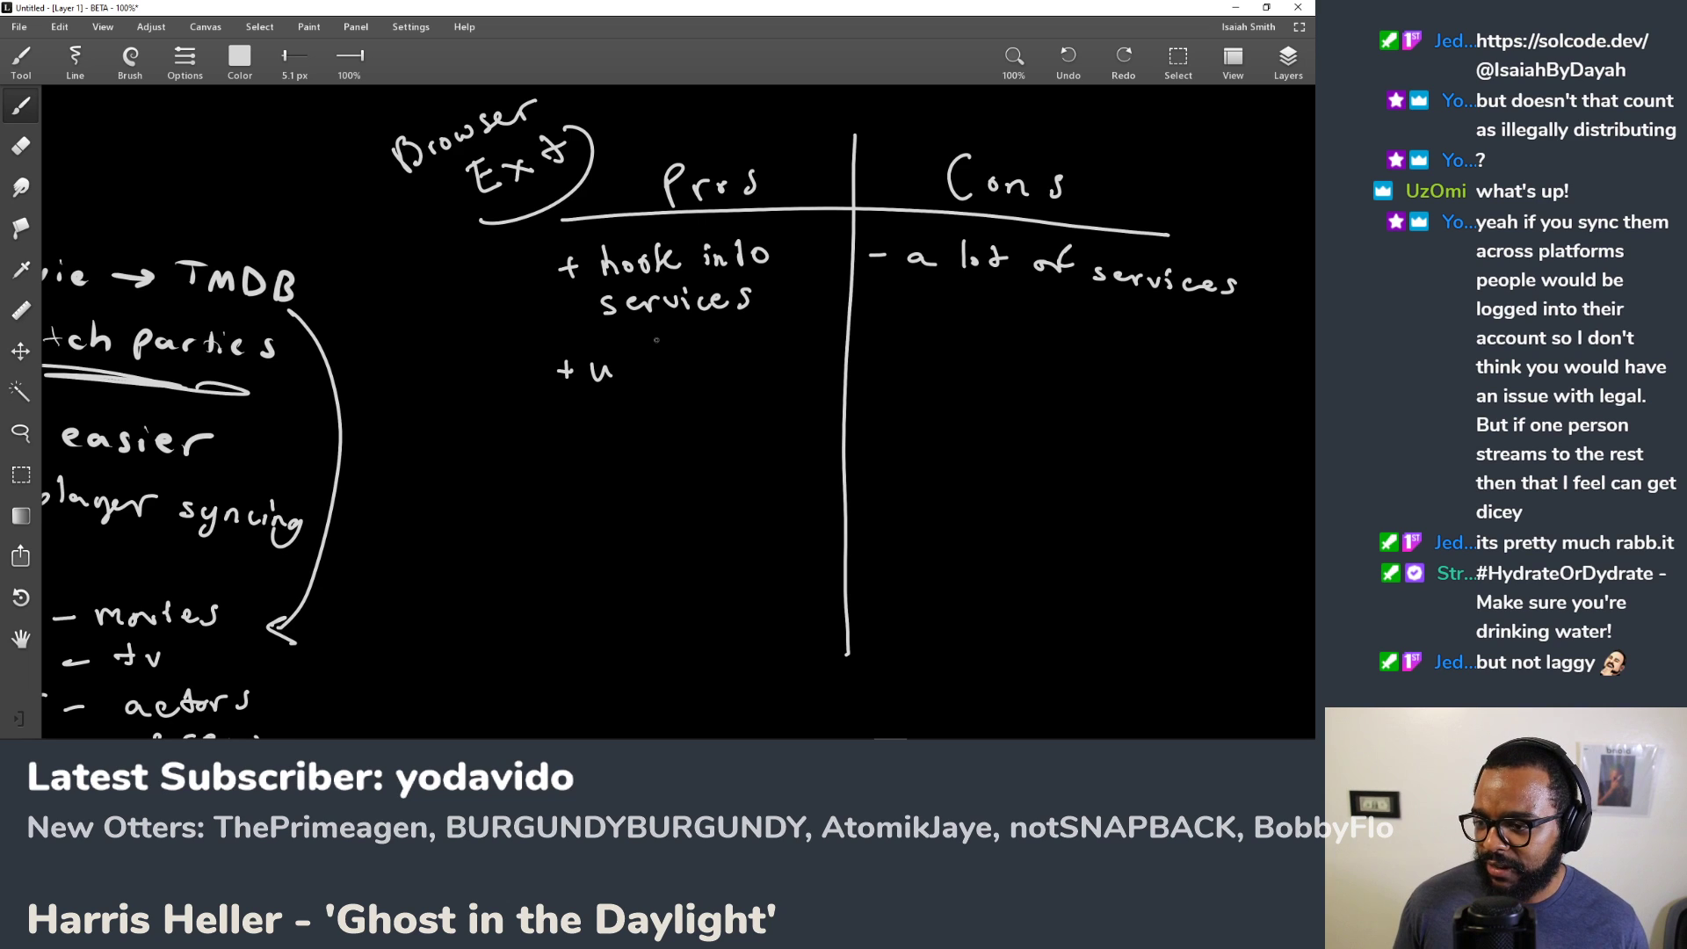
{"action": "left_click_drag", "start_coordinate": [872, 329], "coordinate": [932, 338]}
{"action": "left_click_drag", "start_coordinate": [949, 332], "coordinate": [1029, 341]}
{"action": "mouse_move", "coordinate": [1052, 332]}
{"action": "left_mouse_down"}
{"action": "mouse_move", "coordinate": [1038, 343]}
{"action": "mouse_move", "coordinate": [1054, 314]}
{"action": "left_mouse_up"}
{"action": "left_click_drag", "start_coordinate": [1066, 334], "coordinate": [1110, 332]}
{"action": "left_click_drag", "start_coordinate": [1116, 334], "coordinate": [1136, 346]}
{"action": "left_click_drag", "start_coordinate": [1141, 335], "coordinate": [1165, 349]}
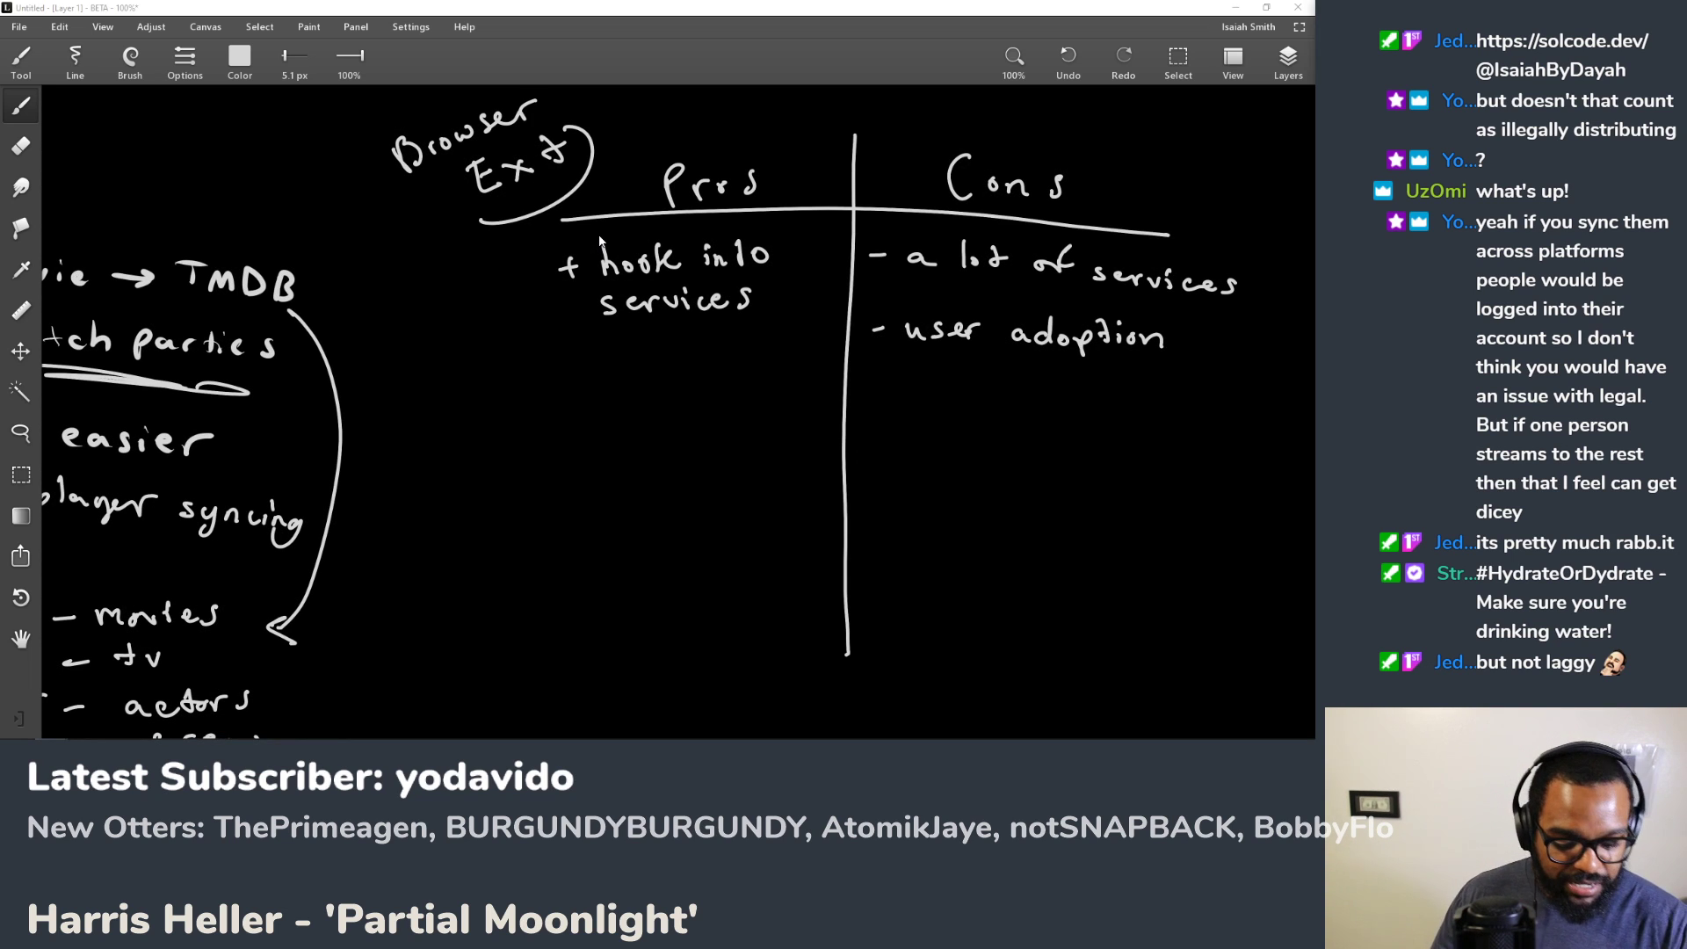
Step: In a new Chrome tab, search 'netflix party user count' and open the Netflix Party site from the answer
{"action": "key", "text": "alt+Tab"}
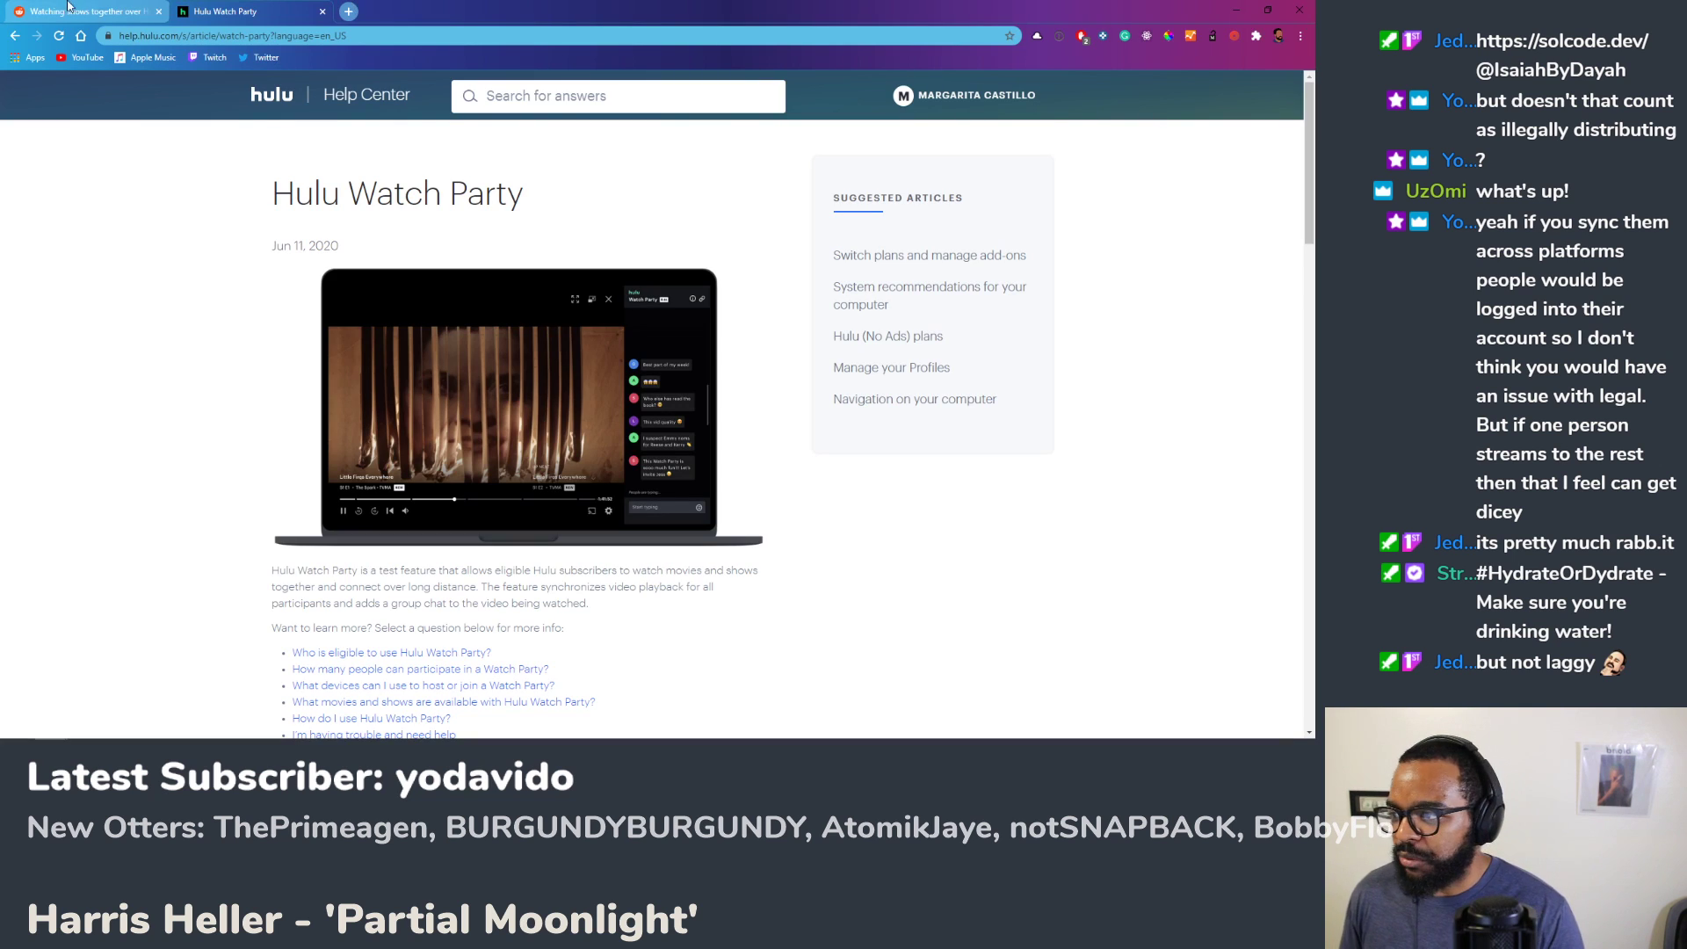
{"action": "left_click", "coordinate": [351, 12]}
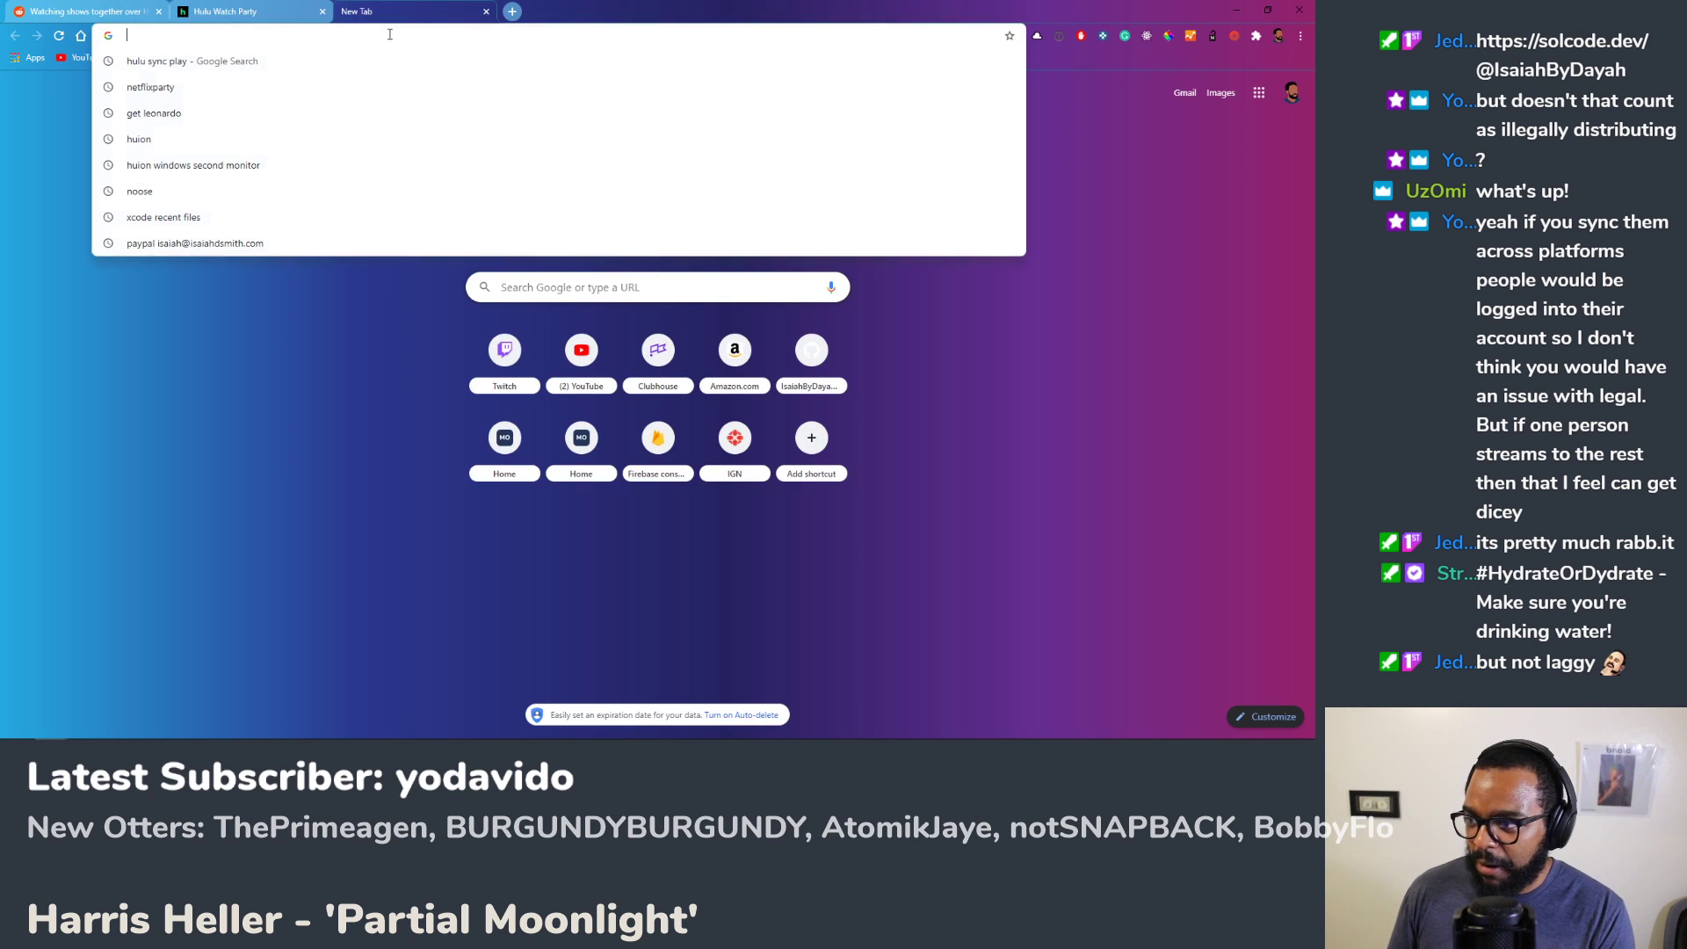
{"action": "type", "text": "neflix "}
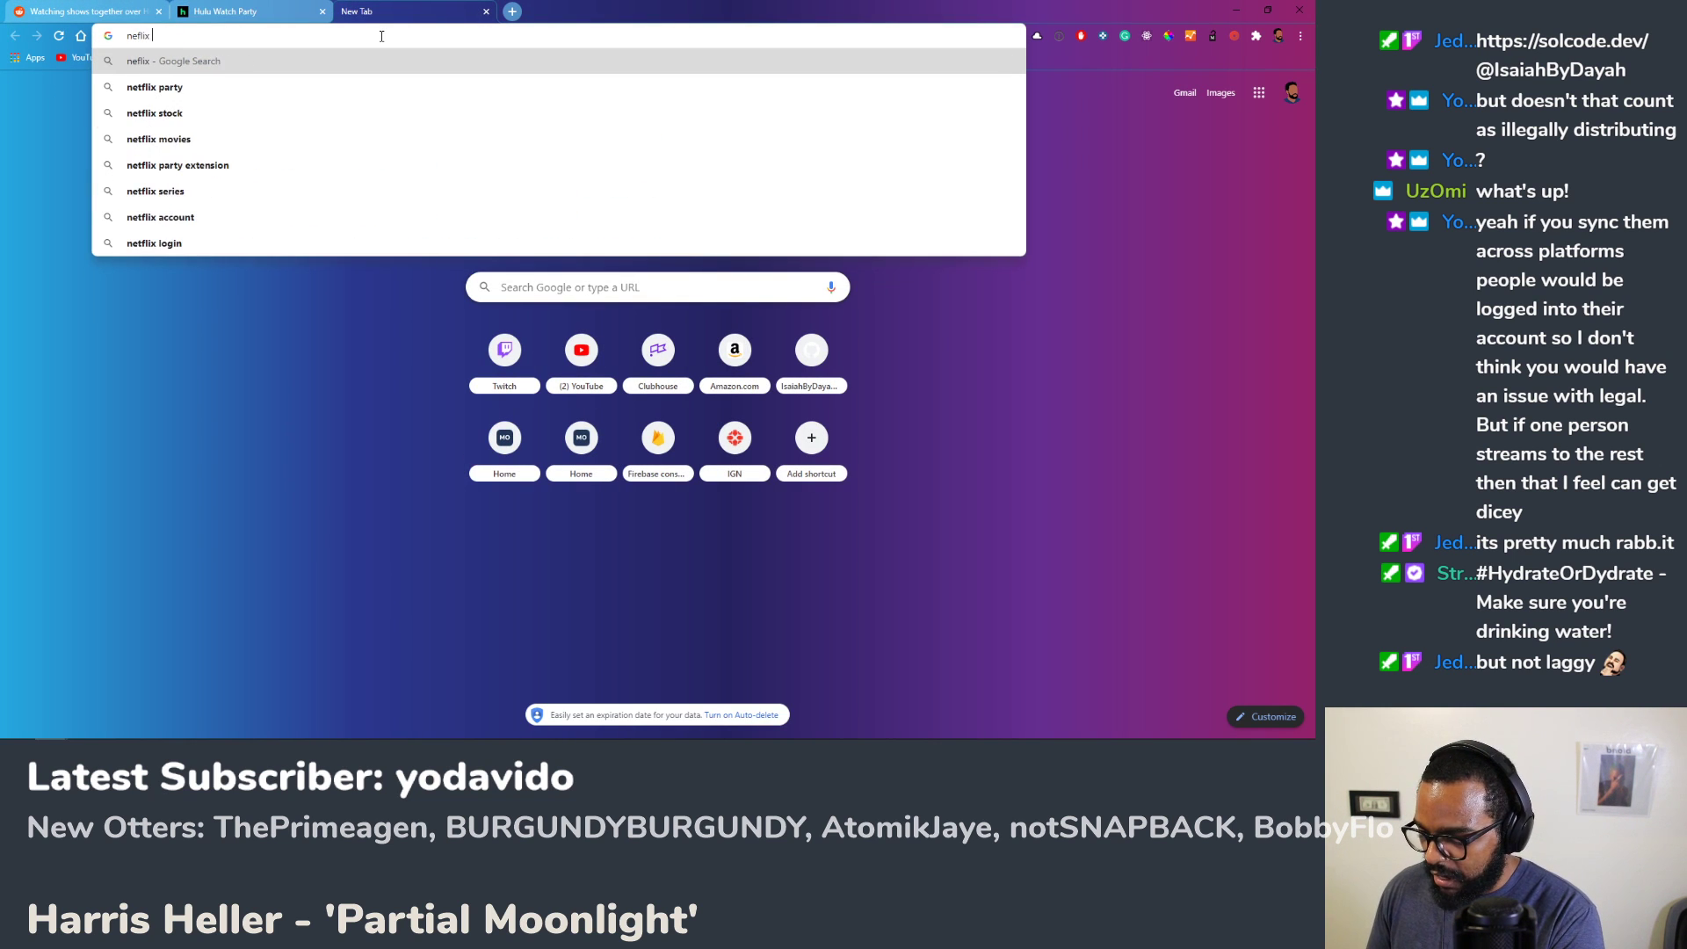
{"action": "type", "text": "party usert c"}
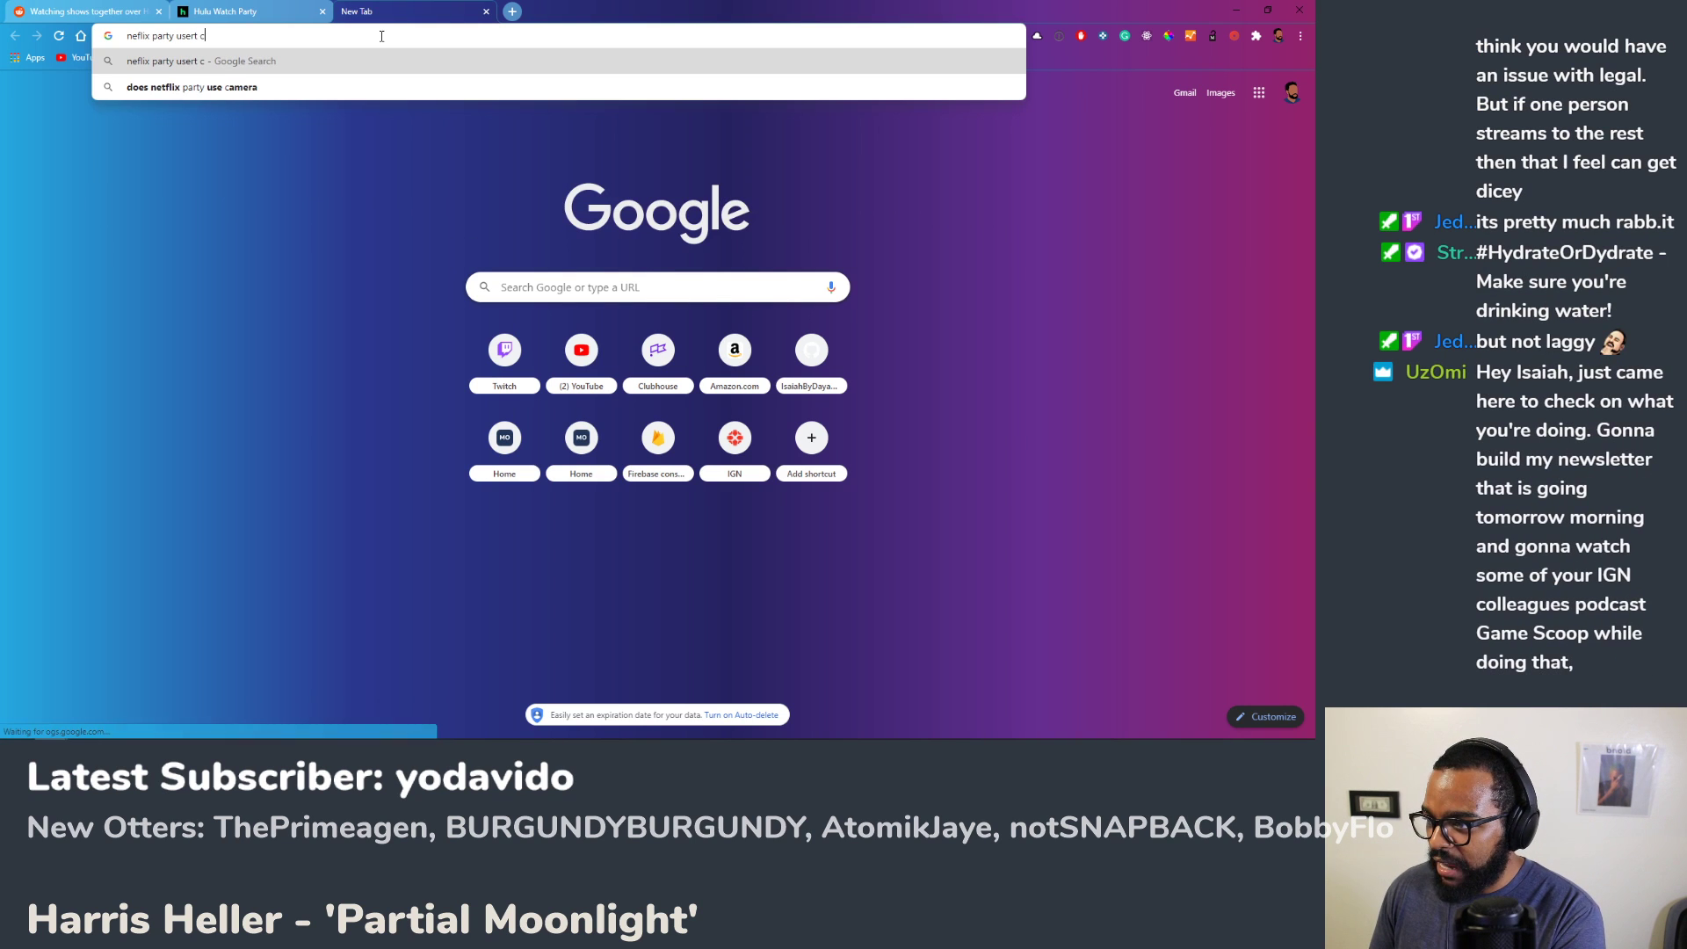
{"action": "key", "text": "BackSpace"}
{"action": "key", "text": "BackSpace"}
{"action": "key", "text": "BackSpace"}
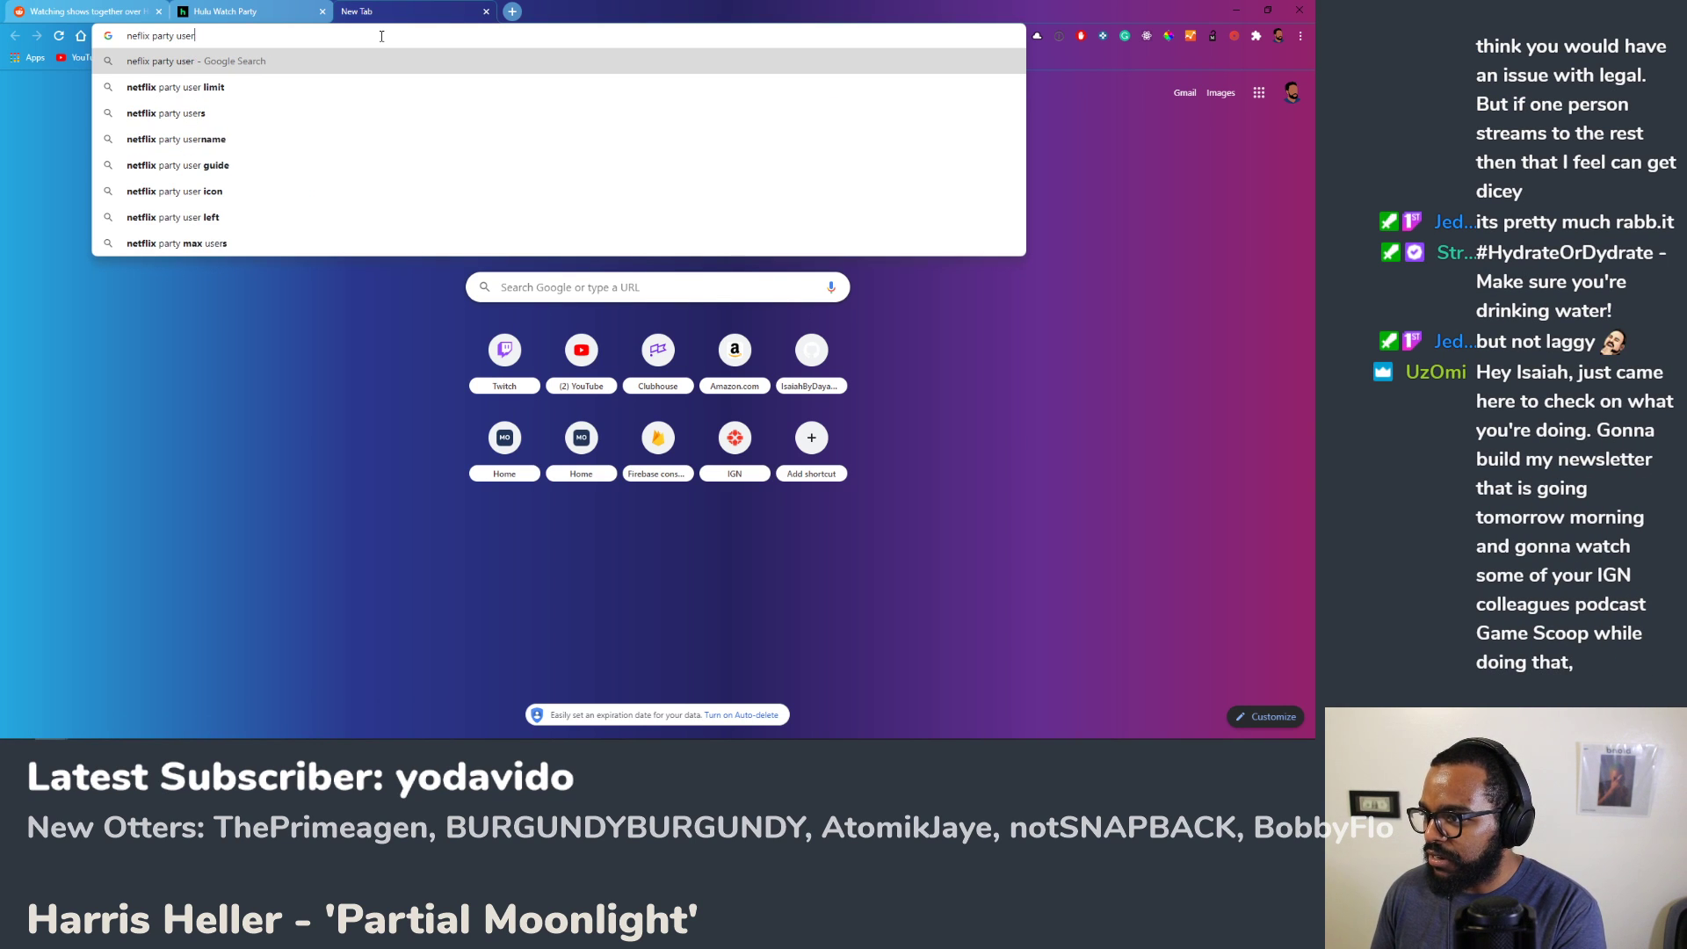
{"action": "type", "text": "count"}
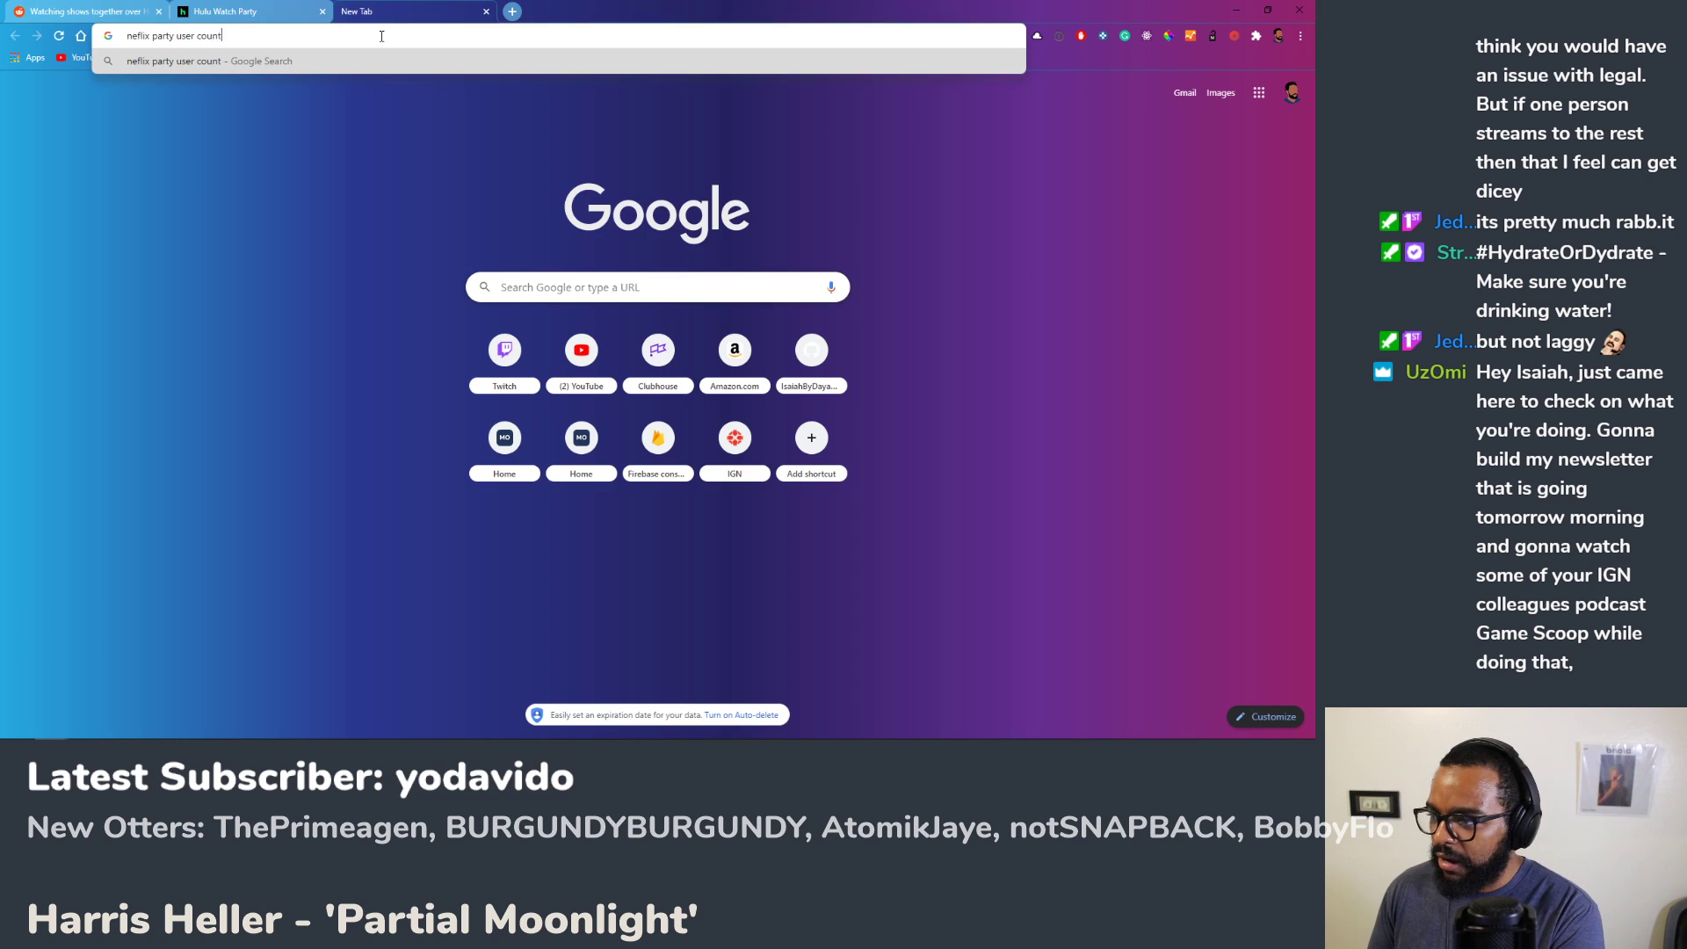
{"action": "key", "text": "Return"}
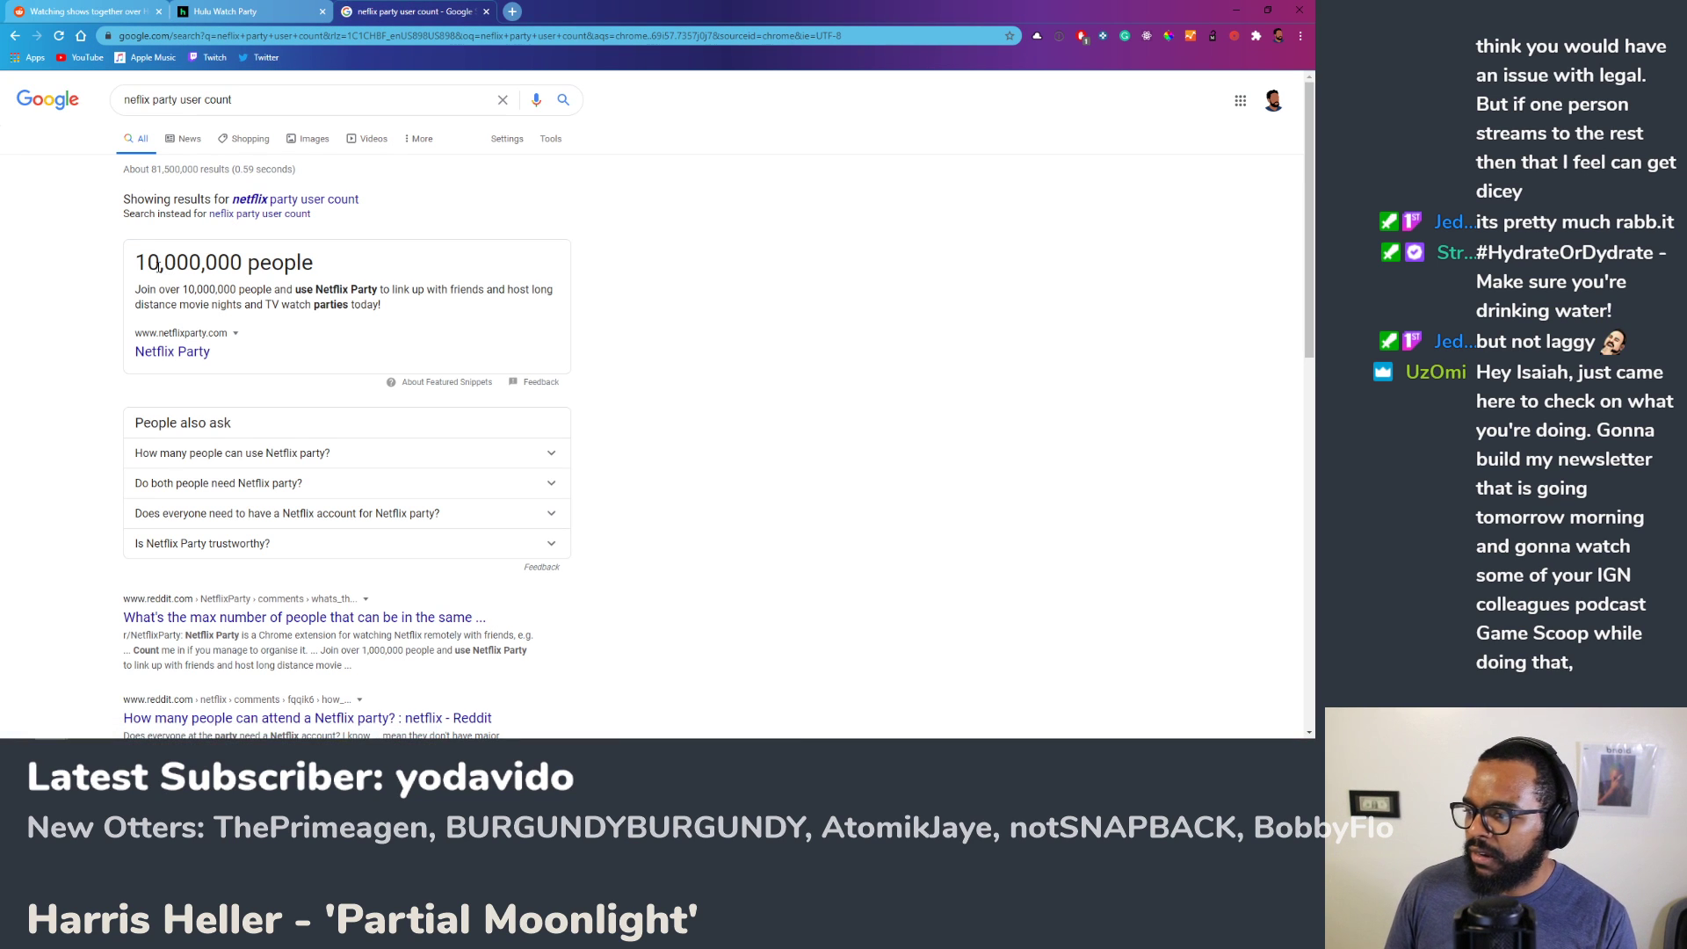
{"action": "left_click", "coordinate": [180, 353]}
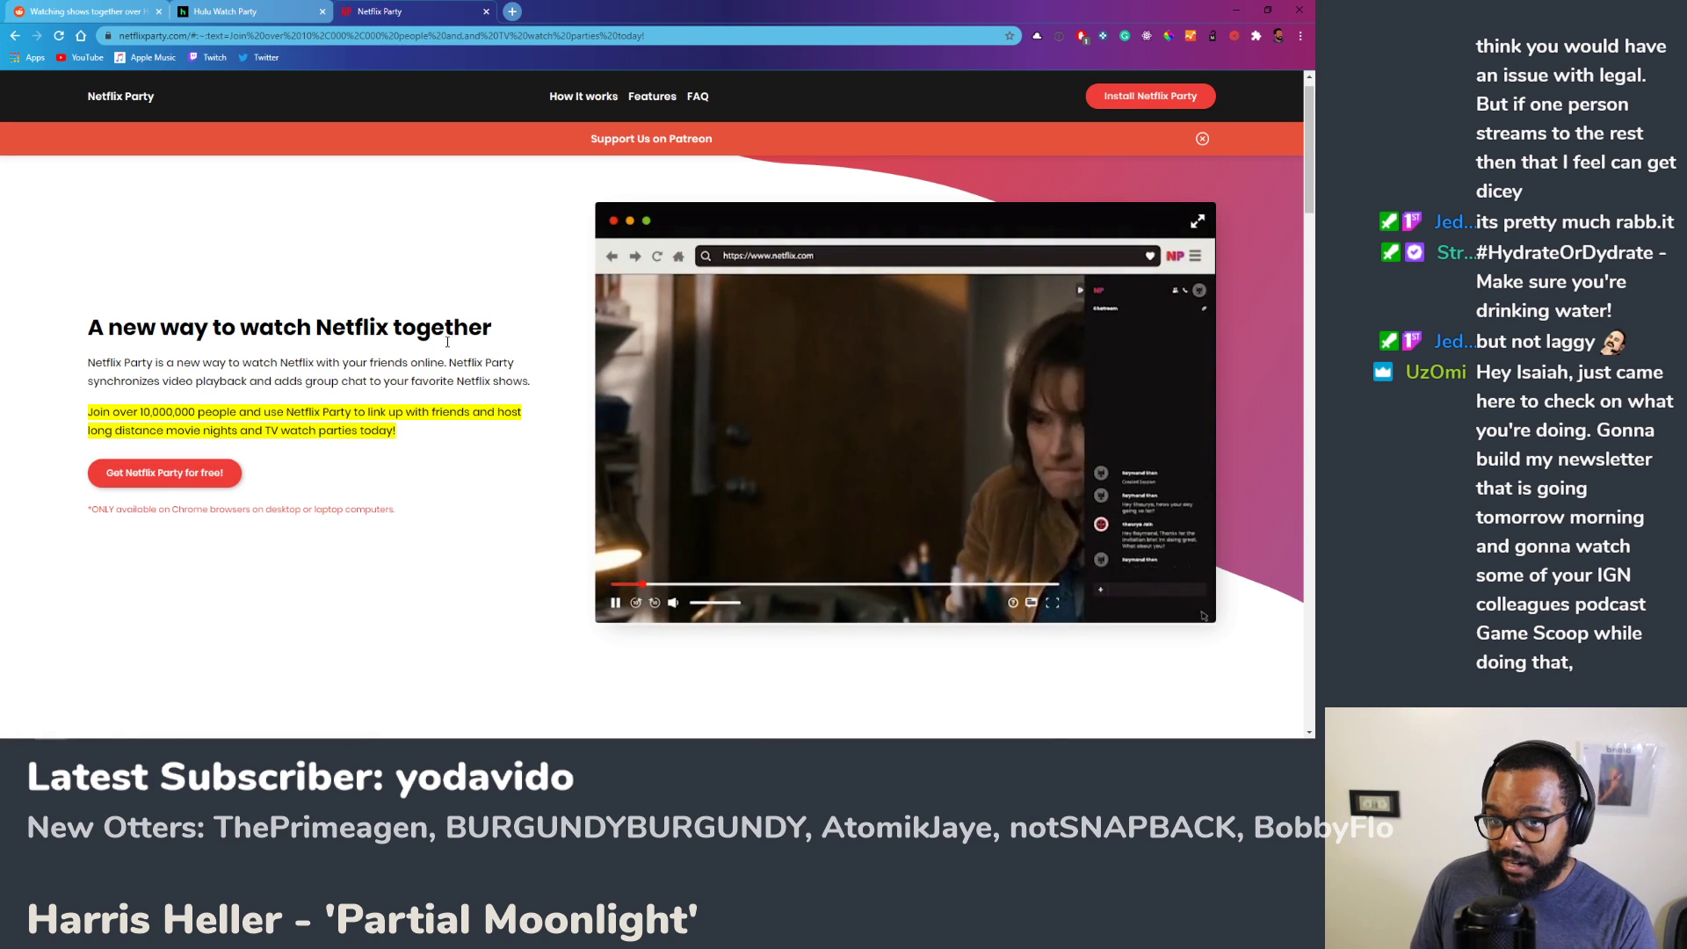
Step: Open the Netflix Party Chrome Web Store listing via the site's 'Install Netflix Party' button
{"action": "left_click", "coordinate": [1192, 102]}
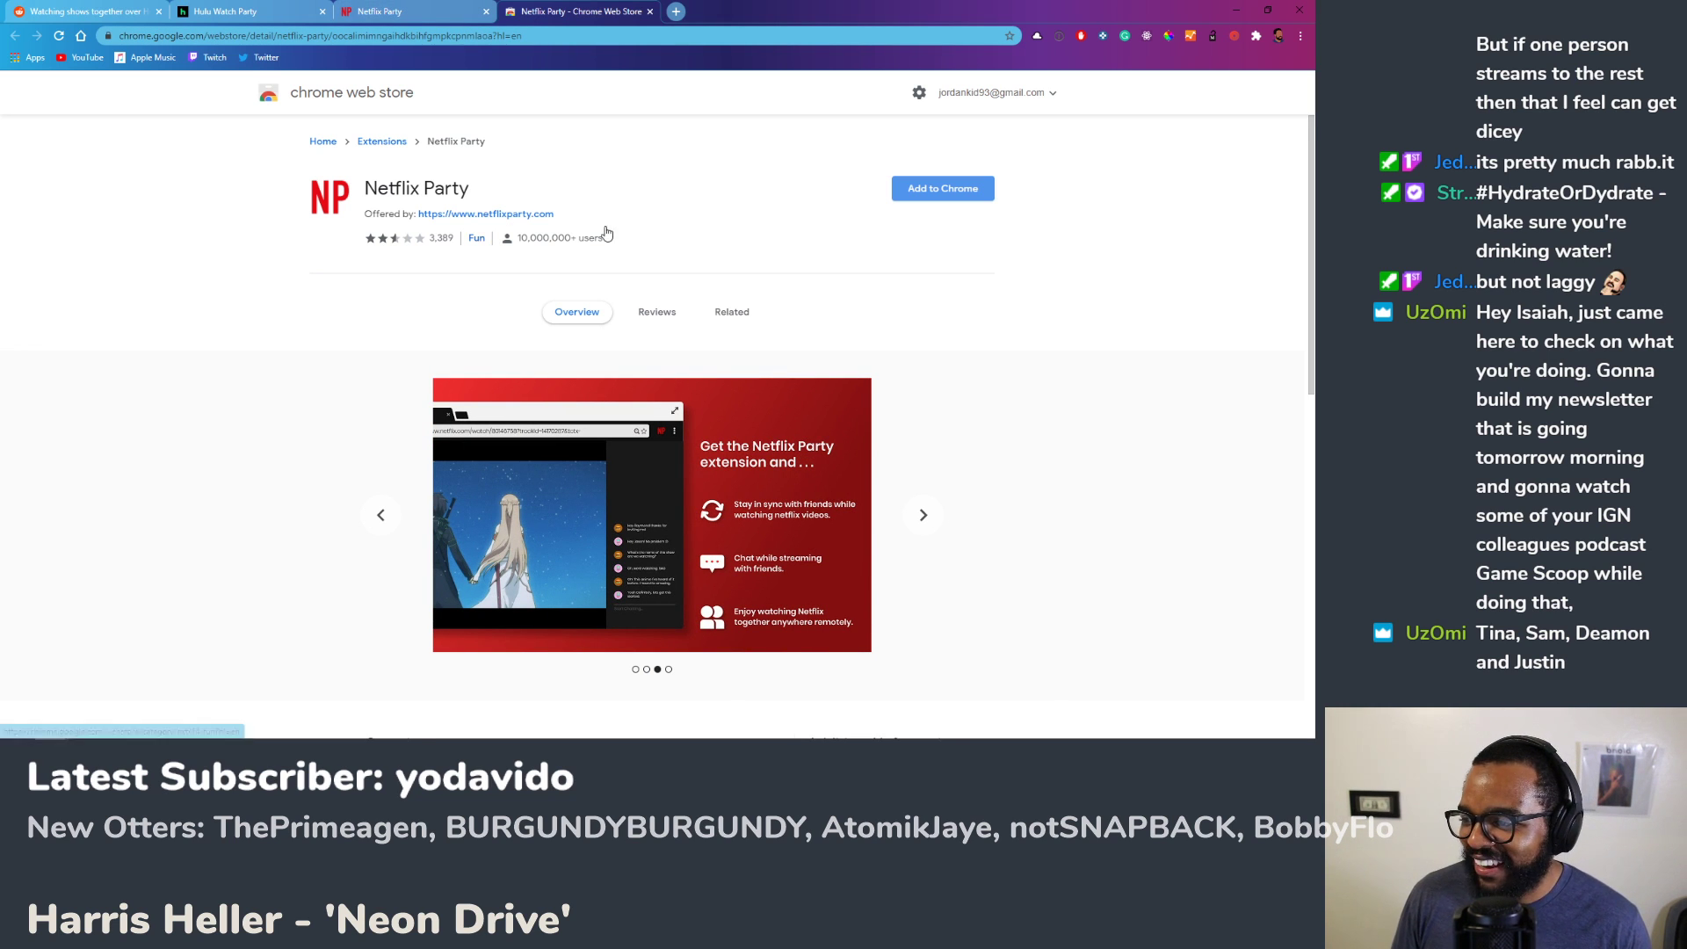
Step: Peek at the Fun category, return to the listing, scroll its Overview, then go back to the Netflix Party tab
{"action": "left_click", "coordinate": [476, 237]}
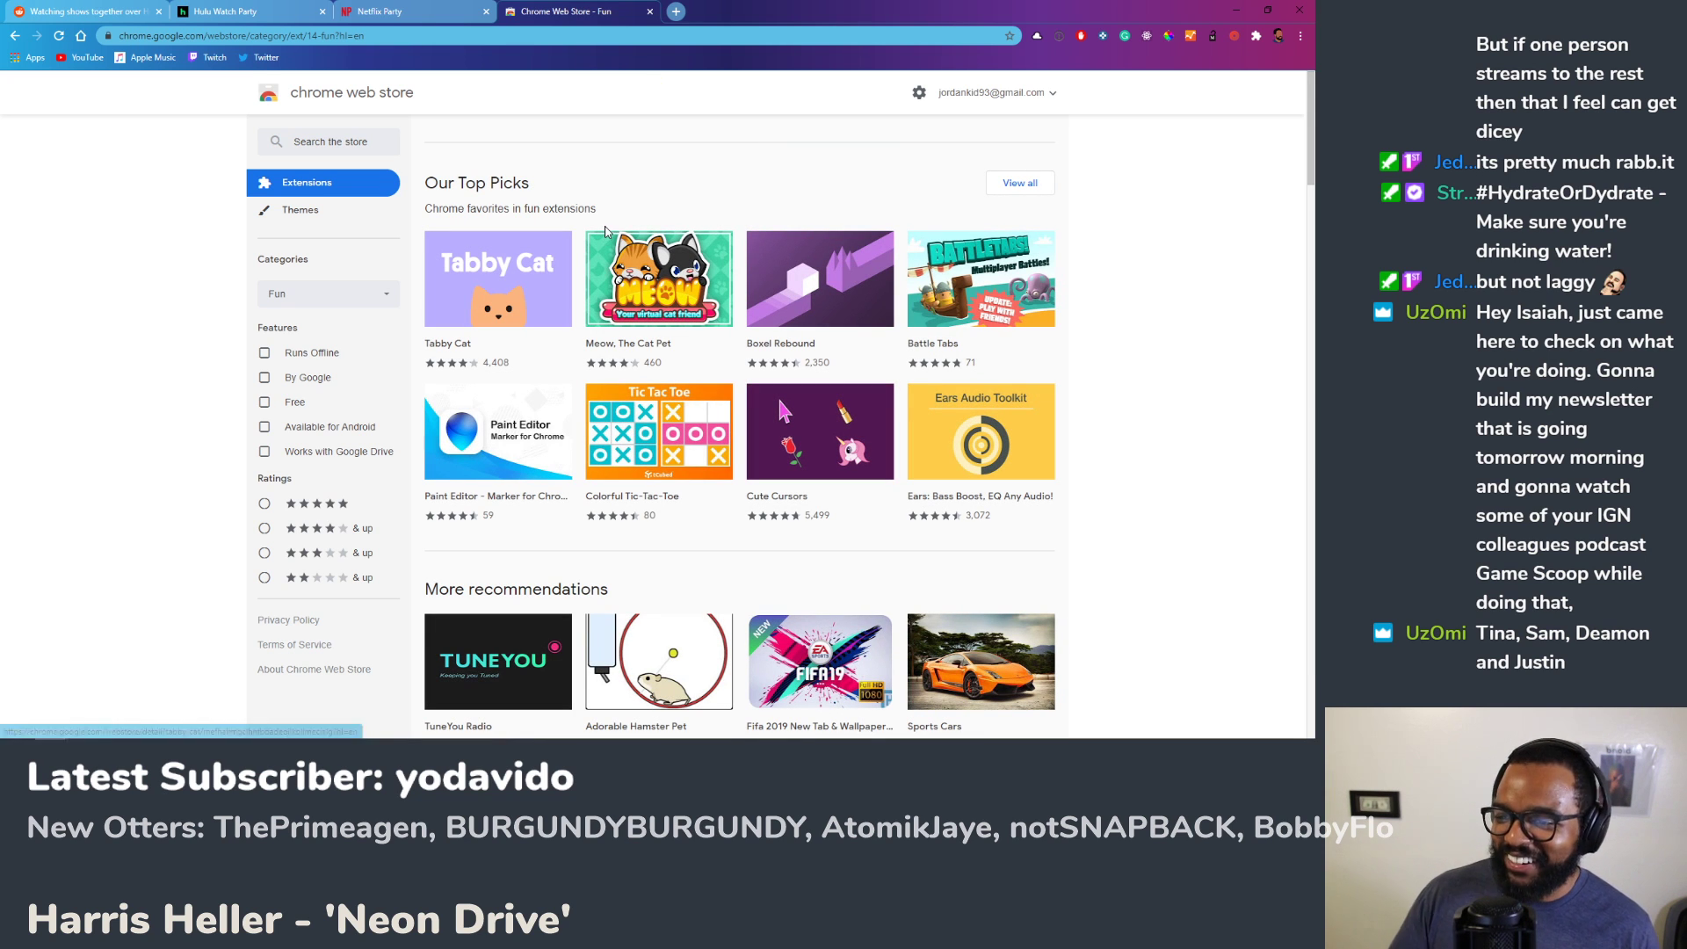
{"action": "key", "text": "alt+Left"}
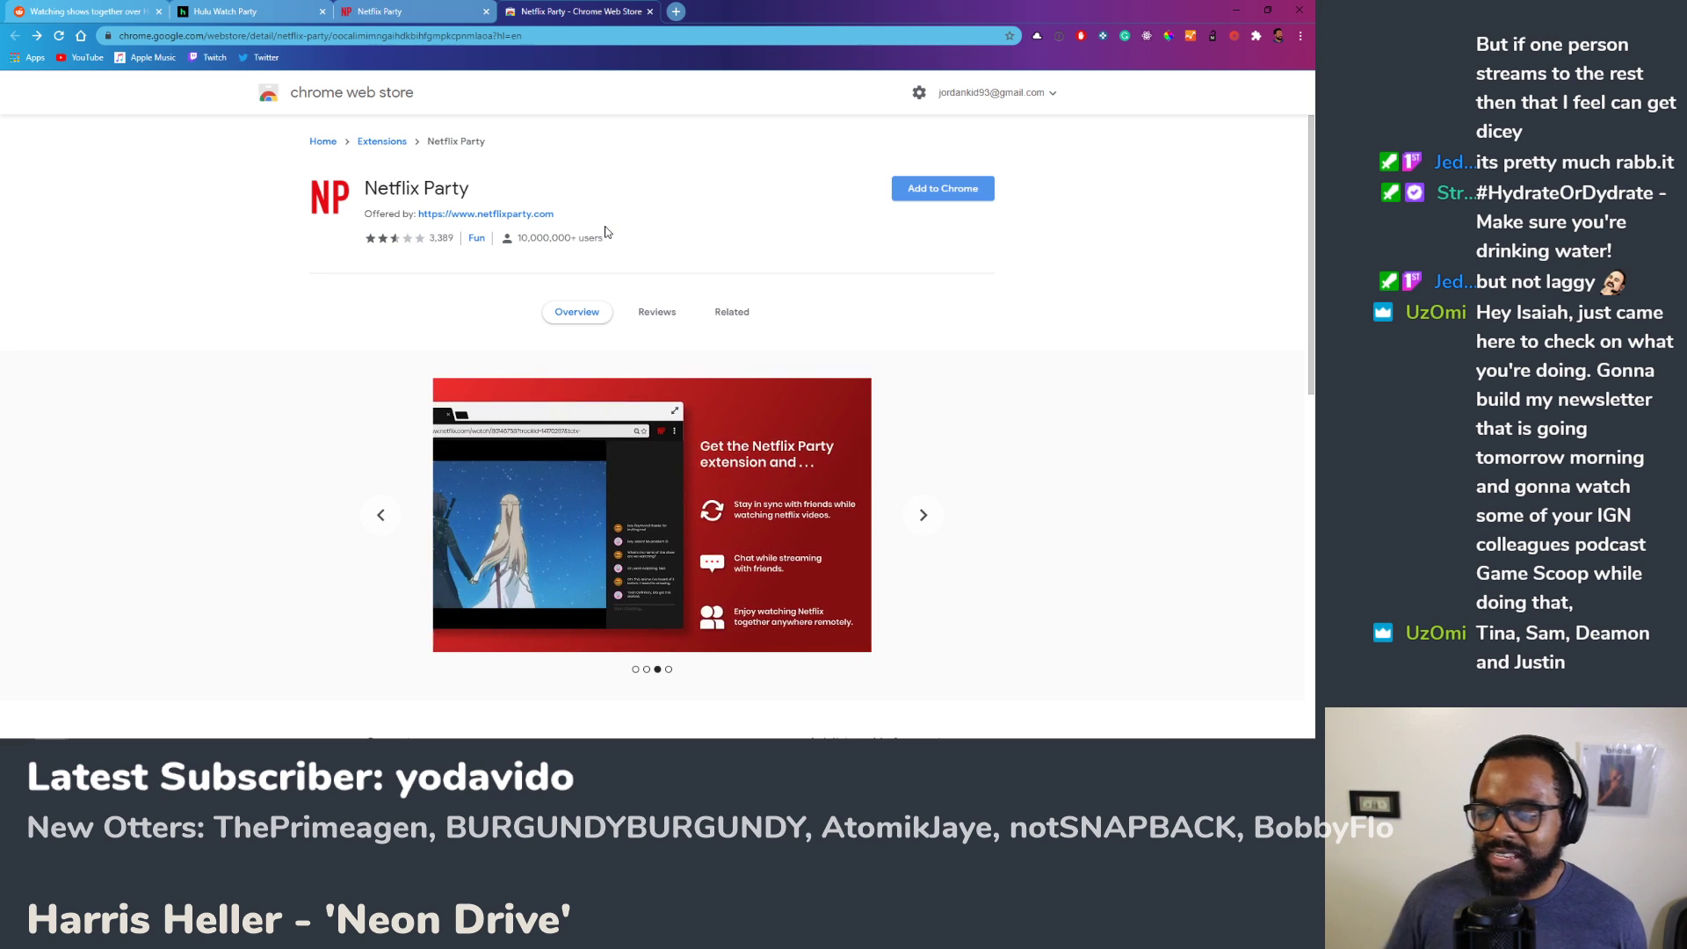
{"action": "scroll", "coordinate": [605, 231], "scroll_direction": "down", "scroll_amount": 5}
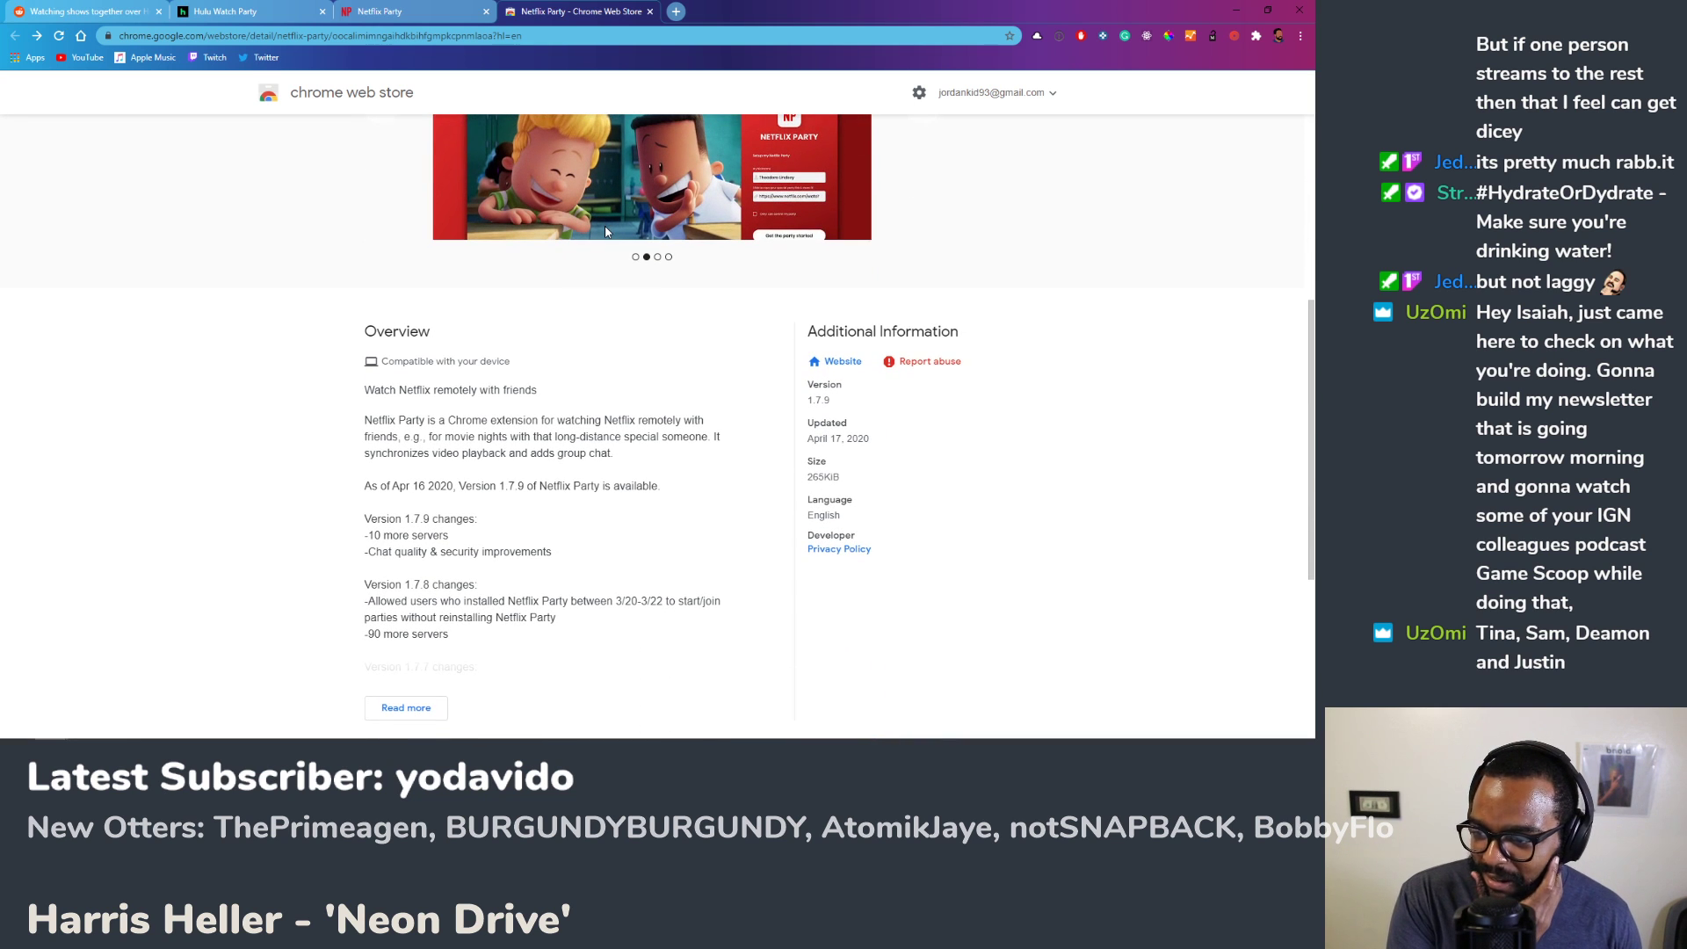
{"action": "scroll", "coordinate": [606, 232], "scroll_direction": "up", "scroll_amount": 3}
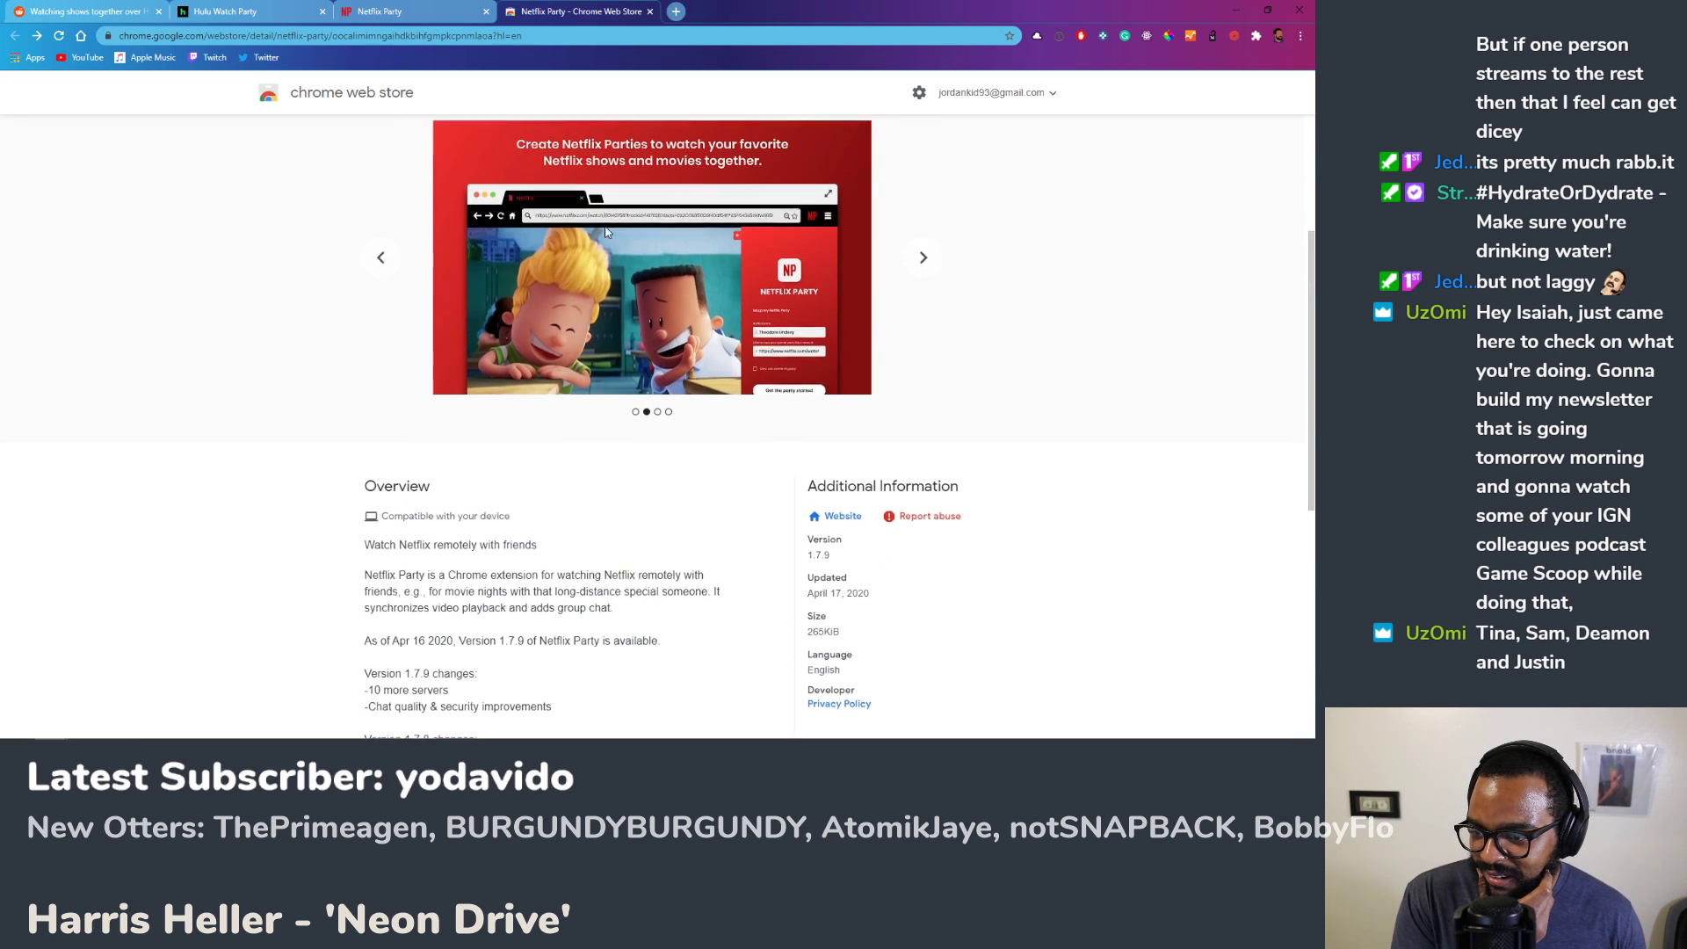
{"action": "scroll", "coordinate": [605, 231], "scroll_direction": "up", "scroll_amount": 3}
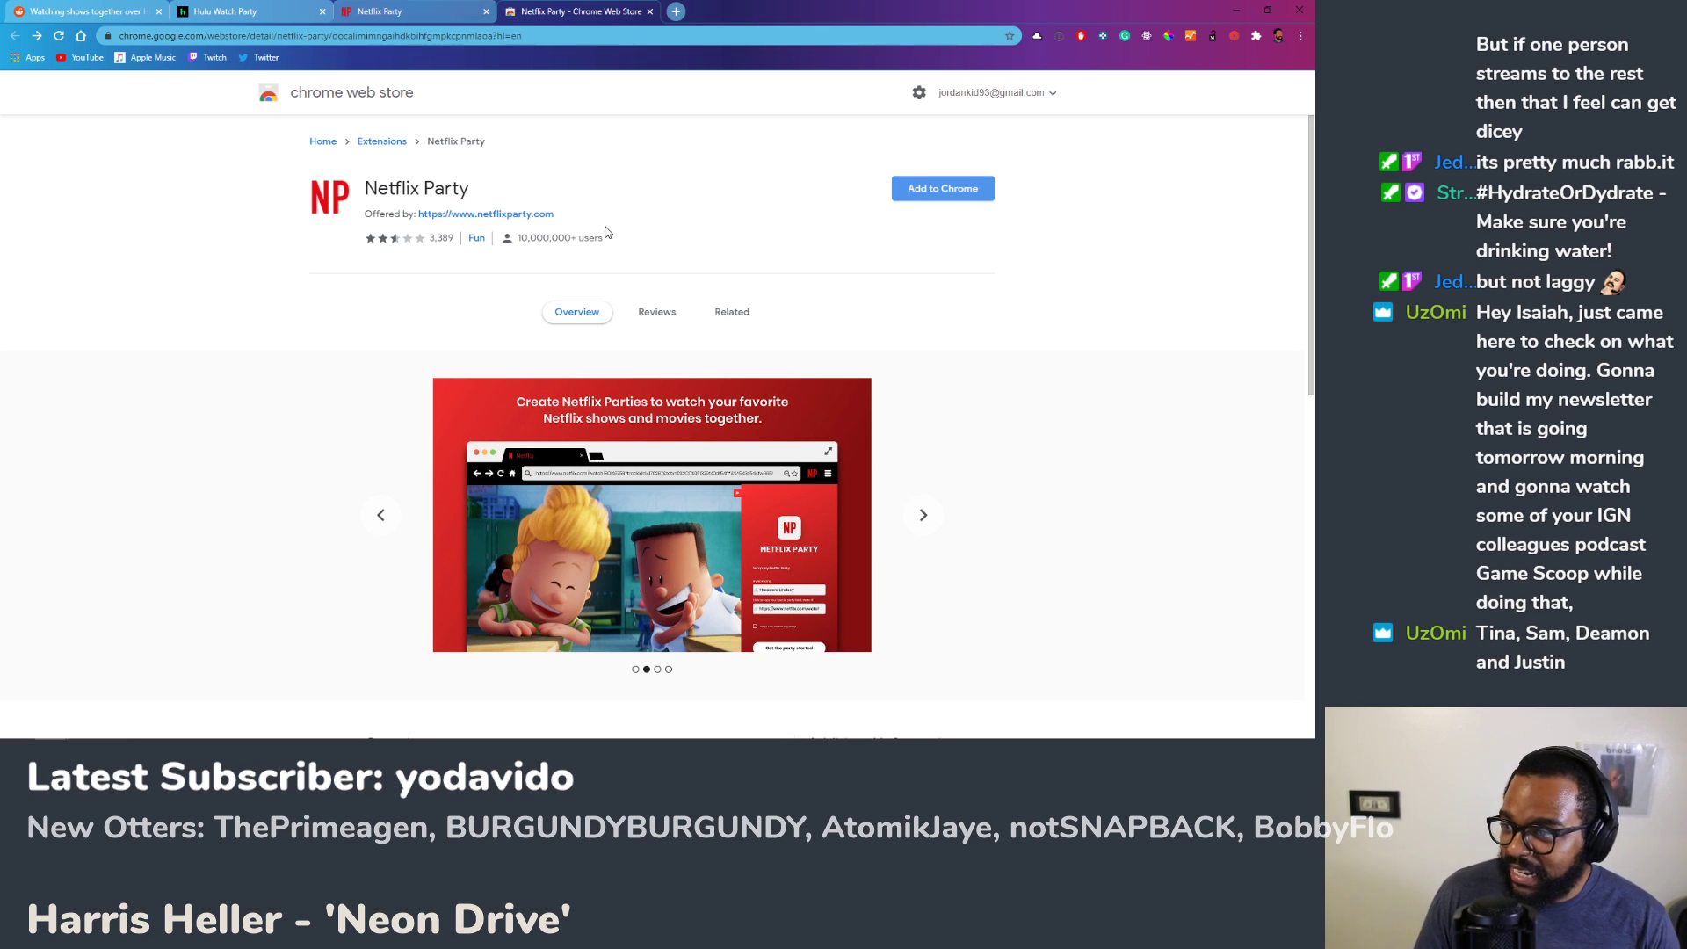
{"action": "key", "text": "ctrl+shift+Tab"}
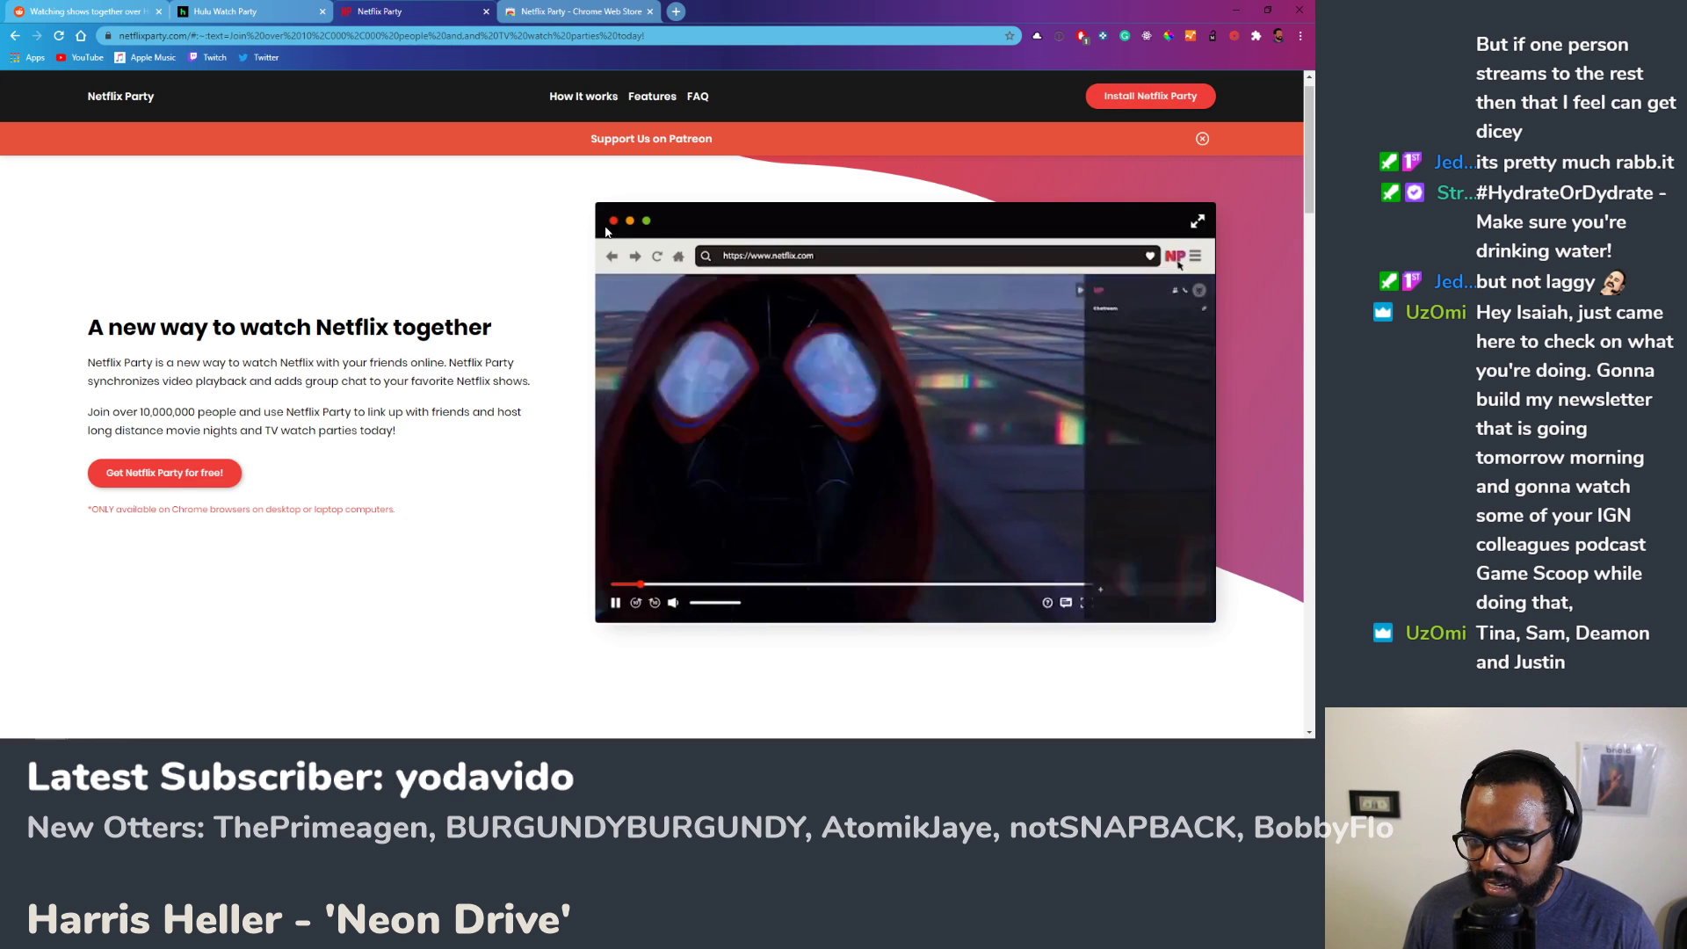
Step: Scroll the netflixparty.com home page through its feature sections to the bottom and open the support page
{"action": "scroll", "coordinate": [605, 231], "scroll_direction": "down", "scroll_amount": 3}
{"action": "scroll", "coordinate": [606, 231], "scroll_direction": "down", "scroll_amount": 6}
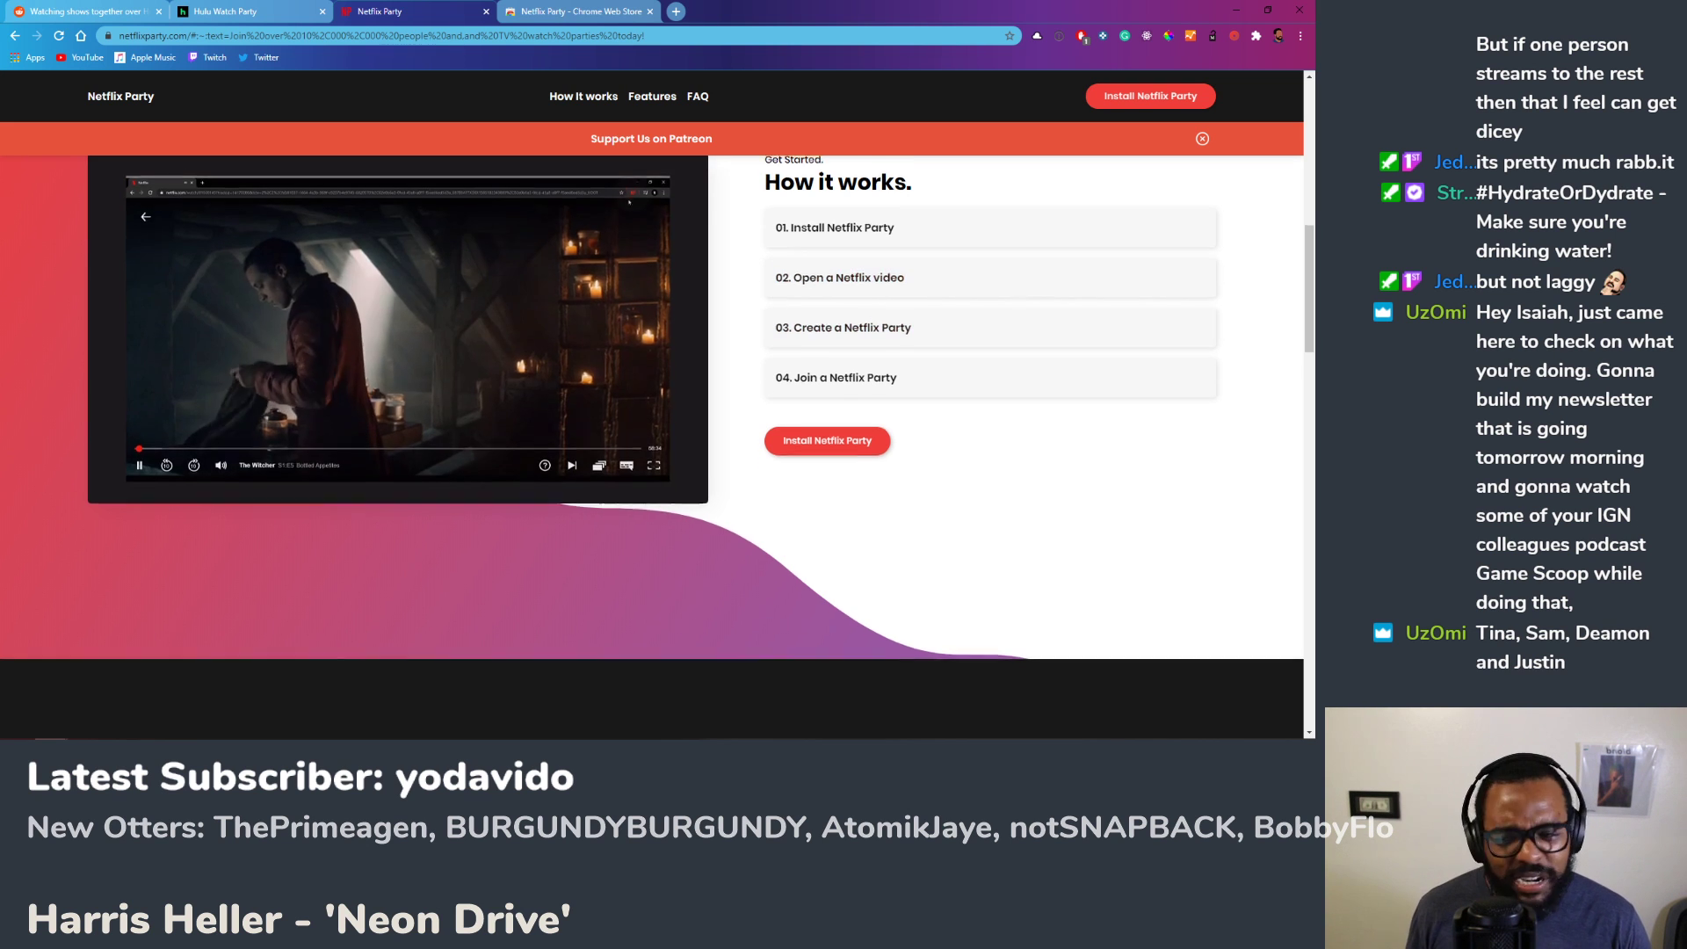
{"action": "scroll", "coordinate": [607, 233], "scroll_direction": "down", "scroll_amount": 3}
{"action": "scroll", "coordinate": [607, 233], "scroll_direction": "down", "scroll_amount": 5}
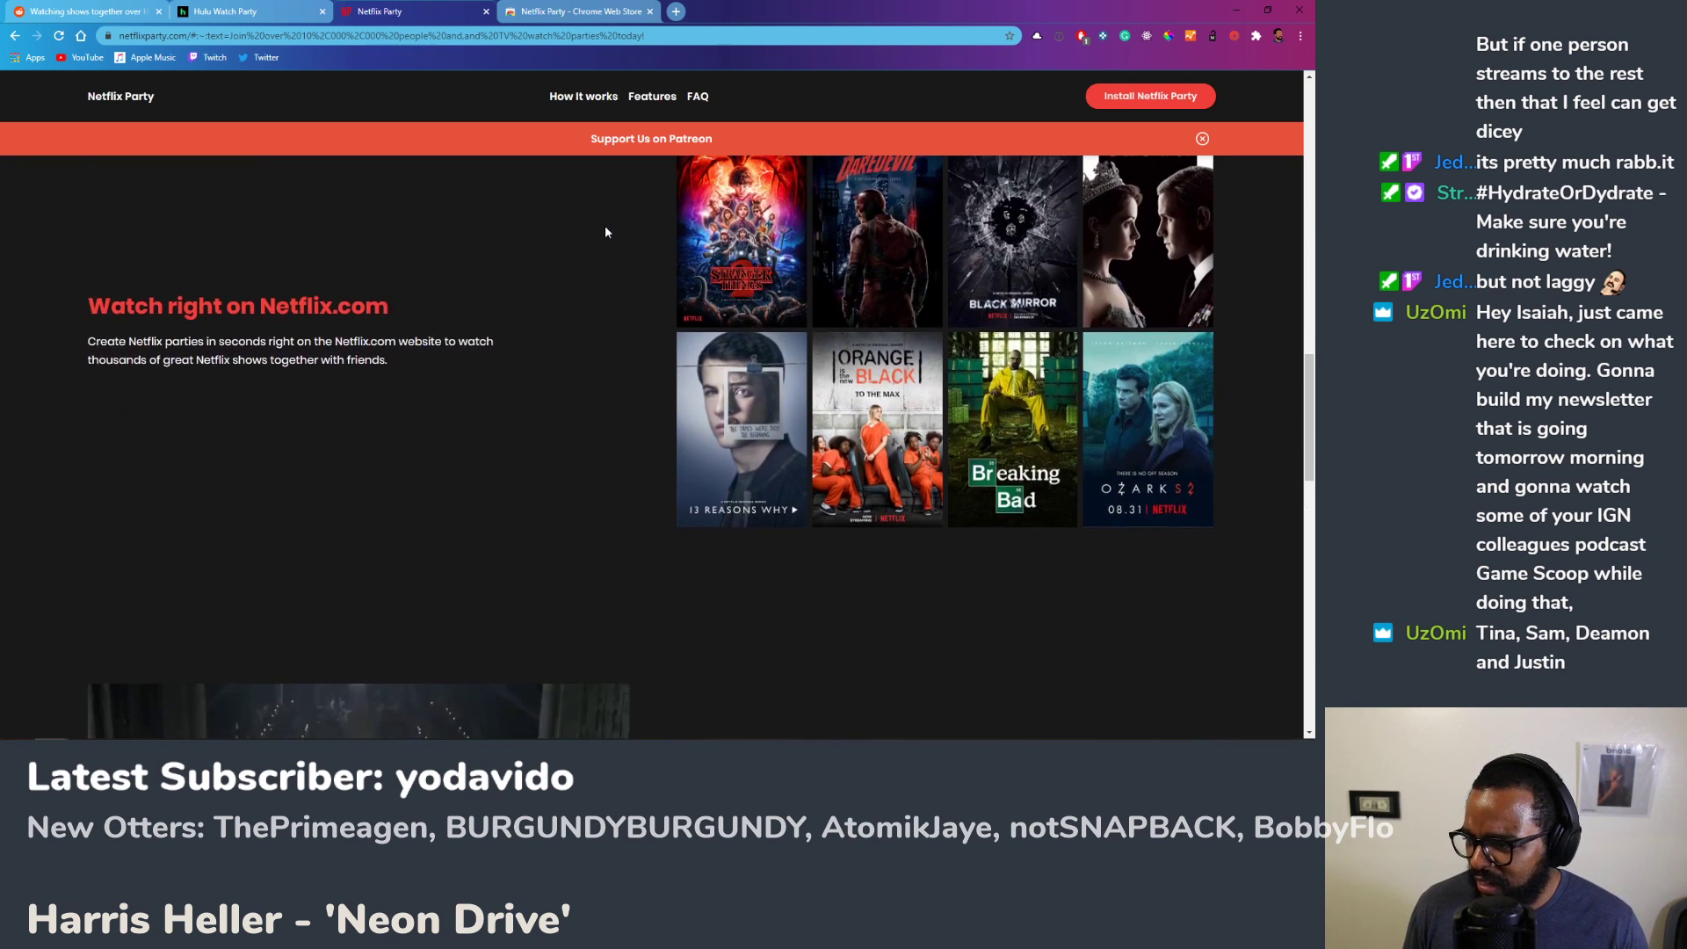
{"action": "scroll", "coordinate": [605, 232], "scroll_direction": "down", "scroll_amount": 1}
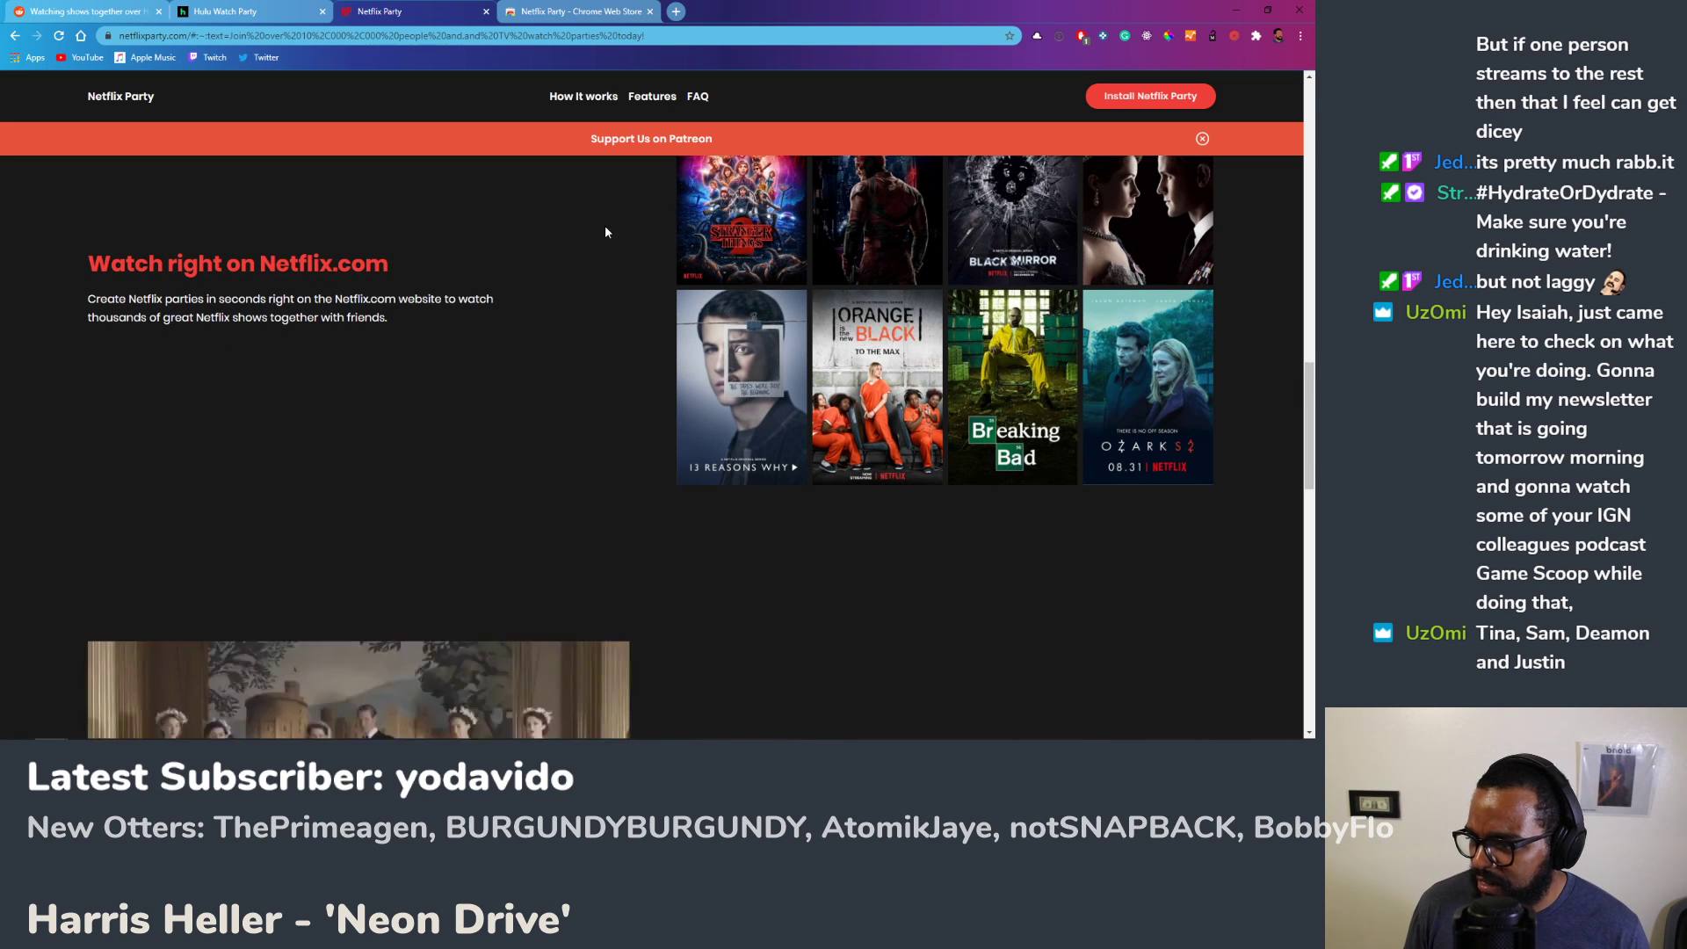
{"action": "scroll", "coordinate": [605, 232], "scroll_direction": "down", "scroll_amount": 4}
{"action": "scroll", "coordinate": [605, 225], "scroll_direction": "down", "scroll_amount": 3}
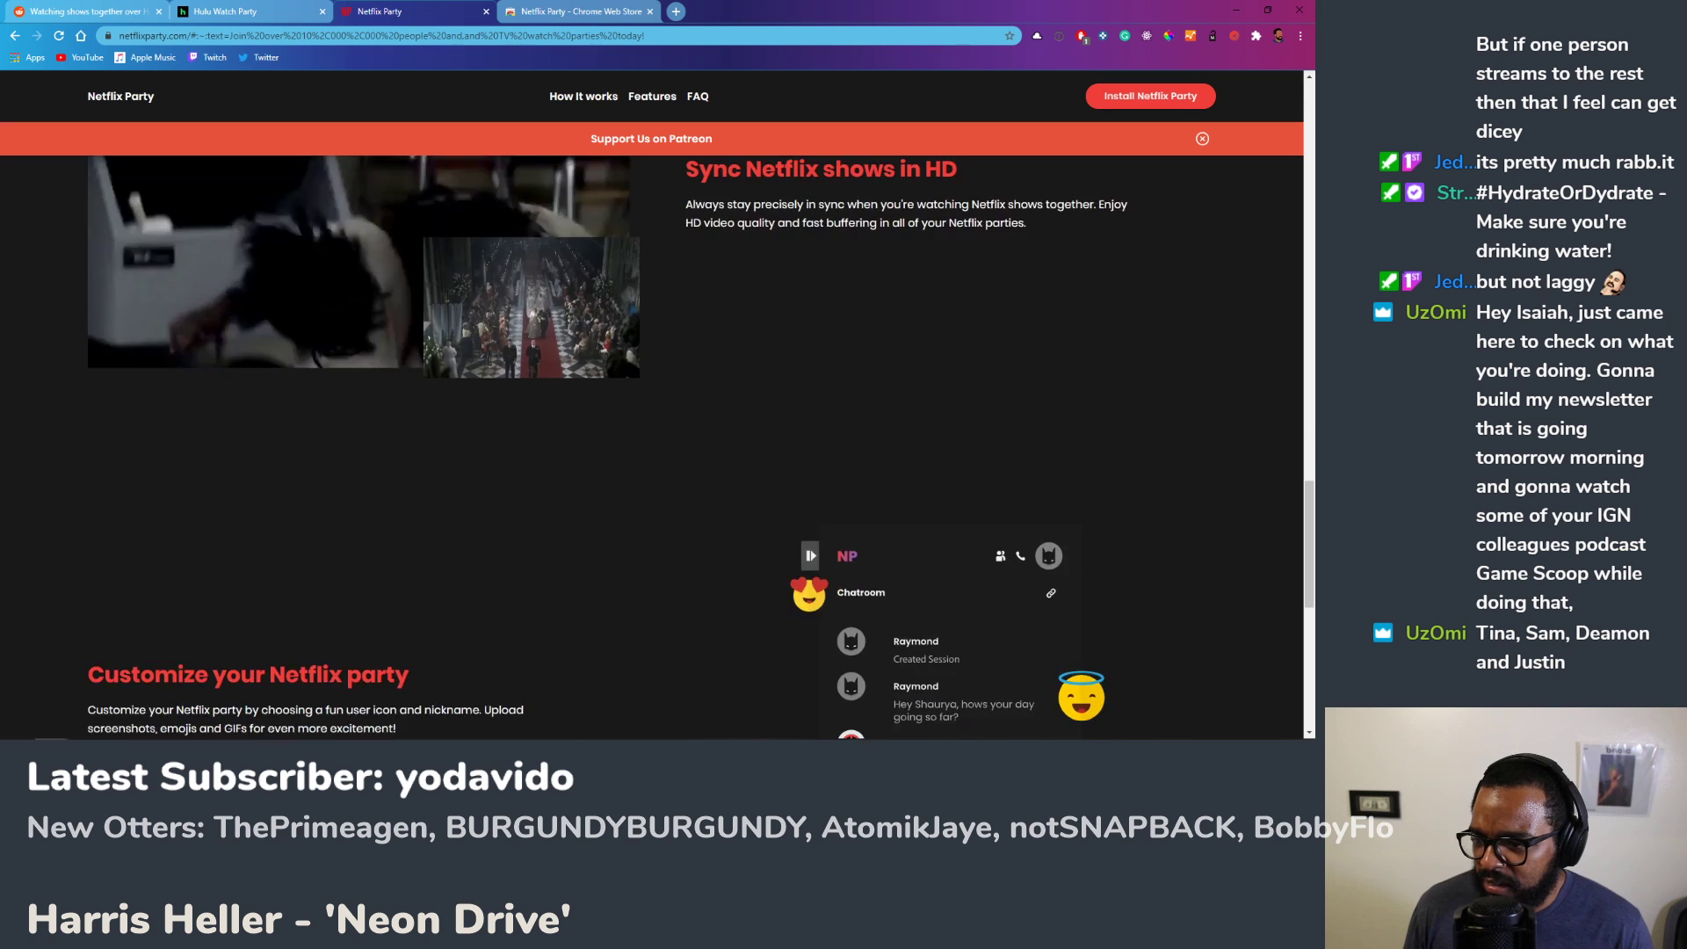
{"action": "scroll", "coordinate": [605, 225], "scroll_direction": "up", "scroll_amount": 4}
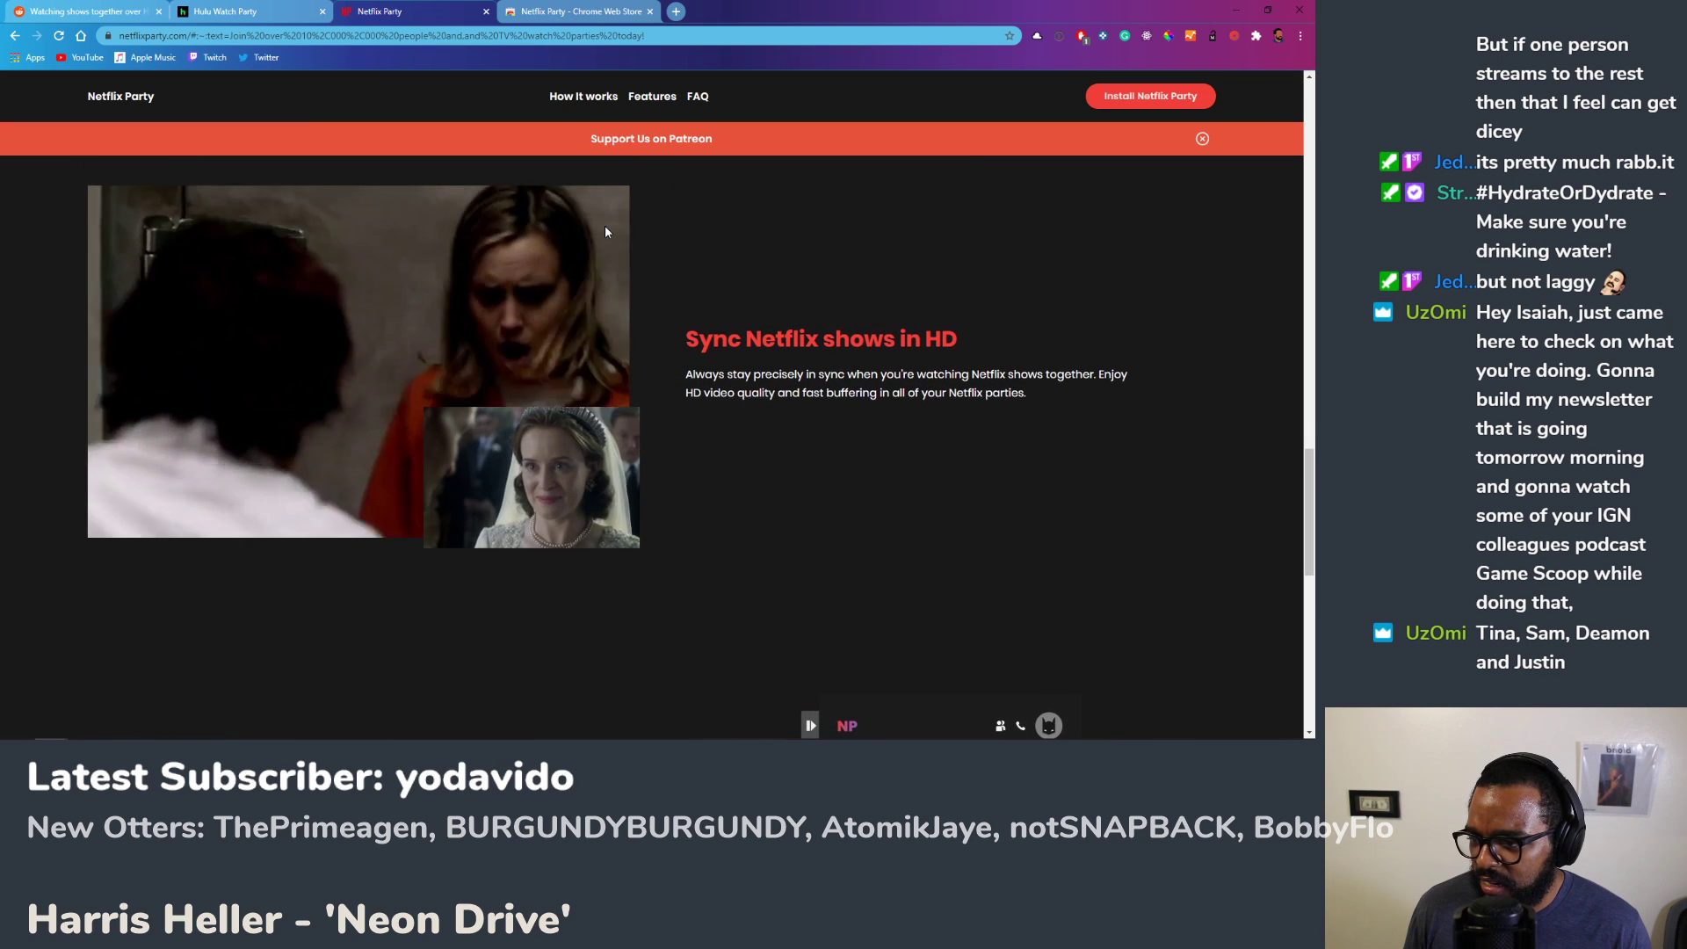
{"action": "scroll", "coordinate": [604, 232], "scroll_direction": "down", "scroll_amount": 6}
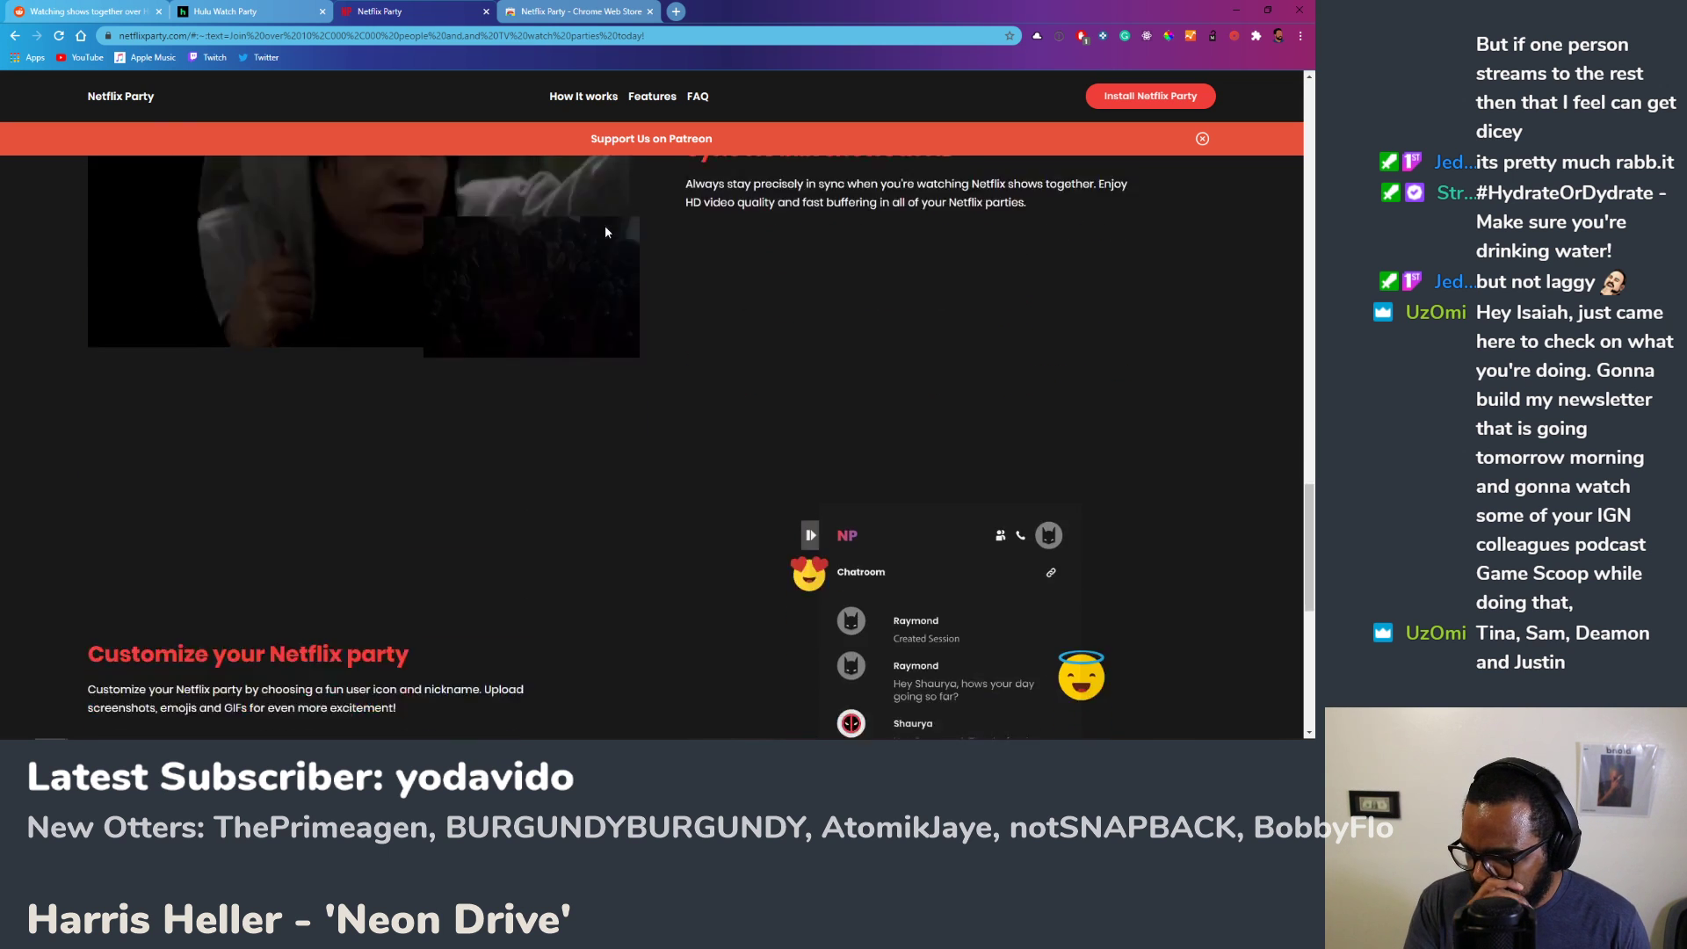
{"action": "scroll", "coordinate": [605, 232], "scroll_direction": "down", "scroll_amount": 3}
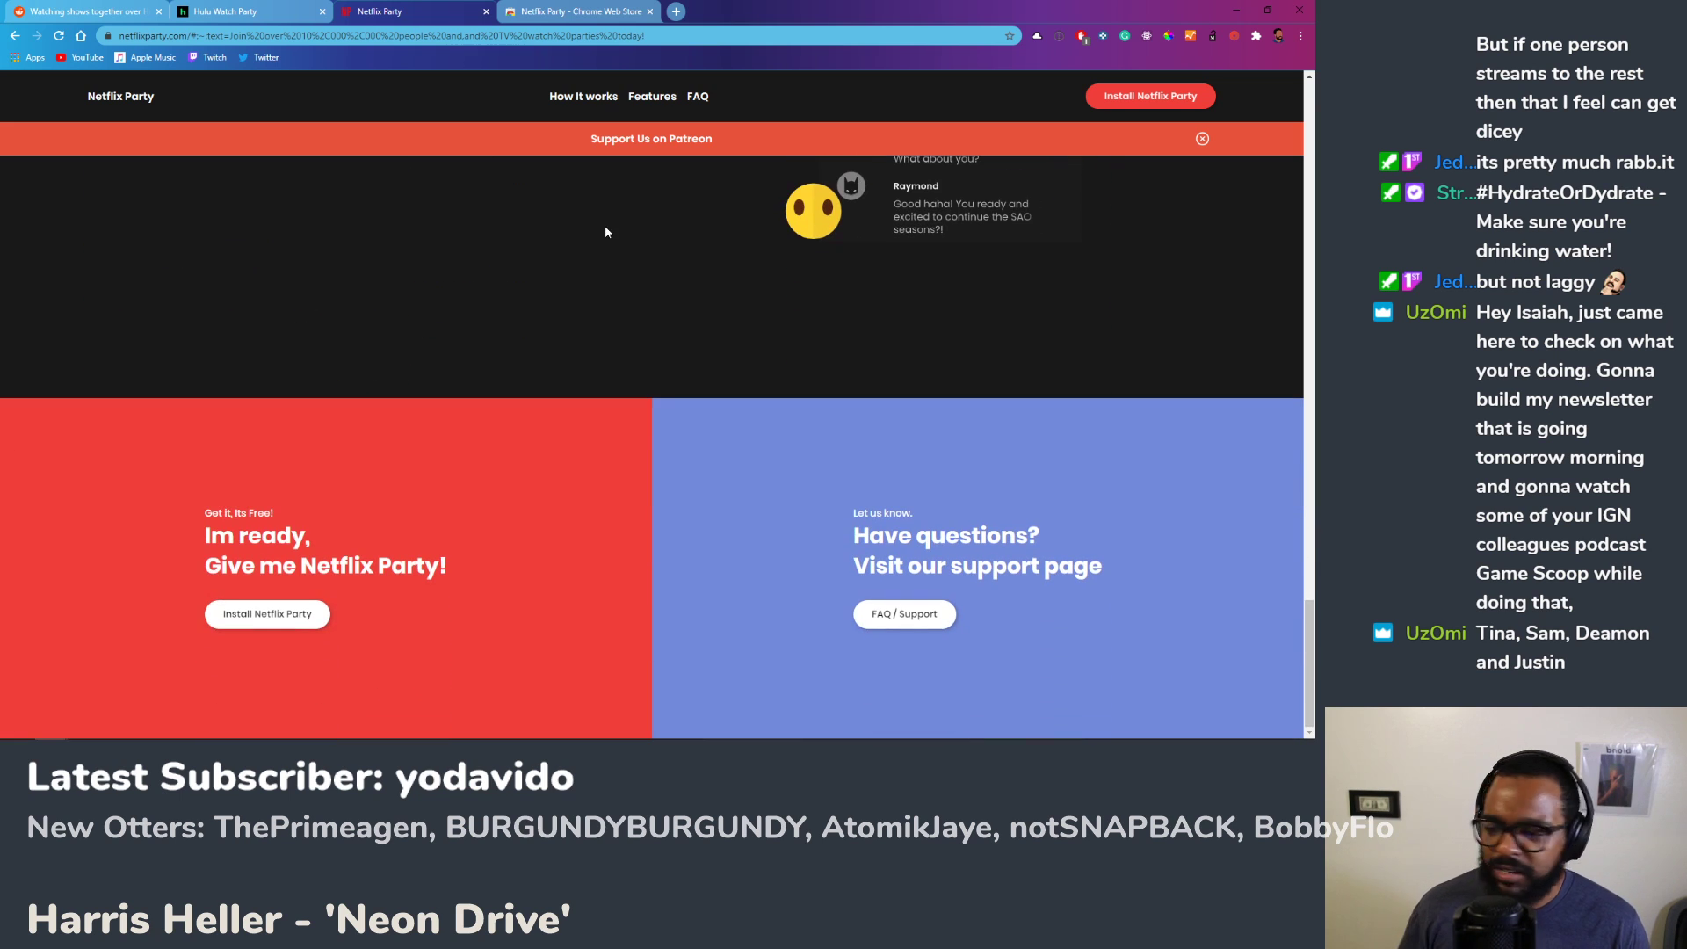
{"action": "scroll", "coordinate": [605, 232], "scroll_direction": "up", "scroll_amount": 4}
{"action": "scroll", "coordinate": [604, 232], "scroll_direction": "down", "scroll_amount": 3}
{"action": "scroll", "coordinate": [605, 232], "scroll_direction": "up", "scroll_amount": 1}
{"action": "scroll", "coordinate": [604, 232], "scroll_direction": "down", "scroll_amount": 2}
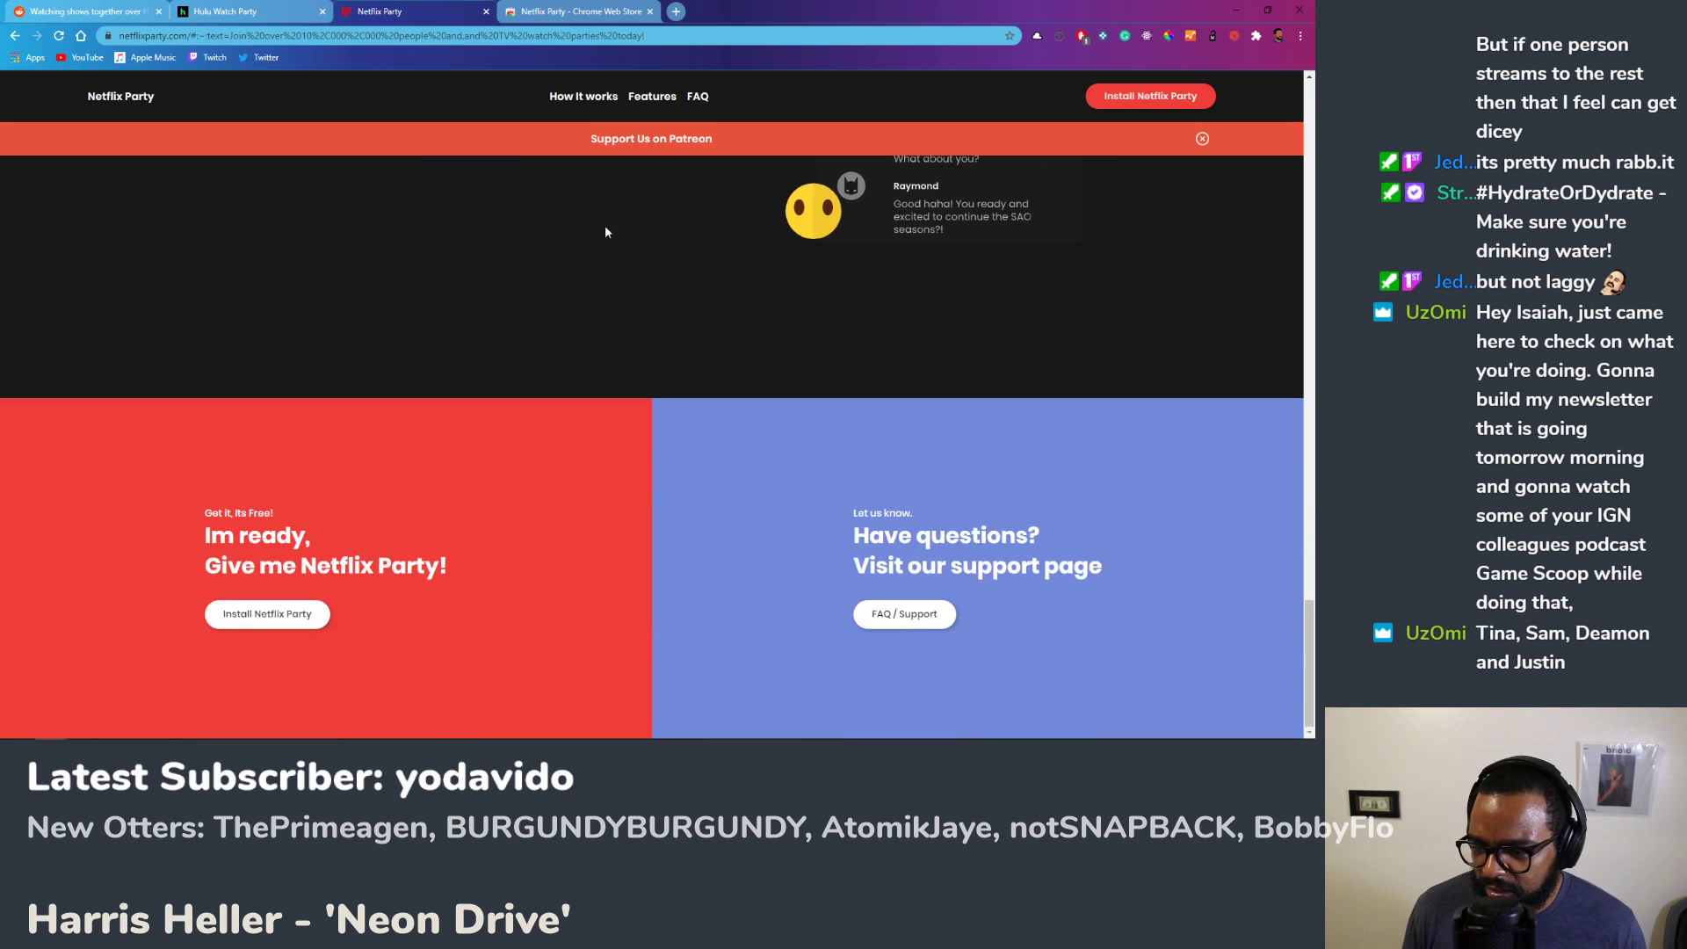
{"action": "left_click", "coordinate": [904, 715]}
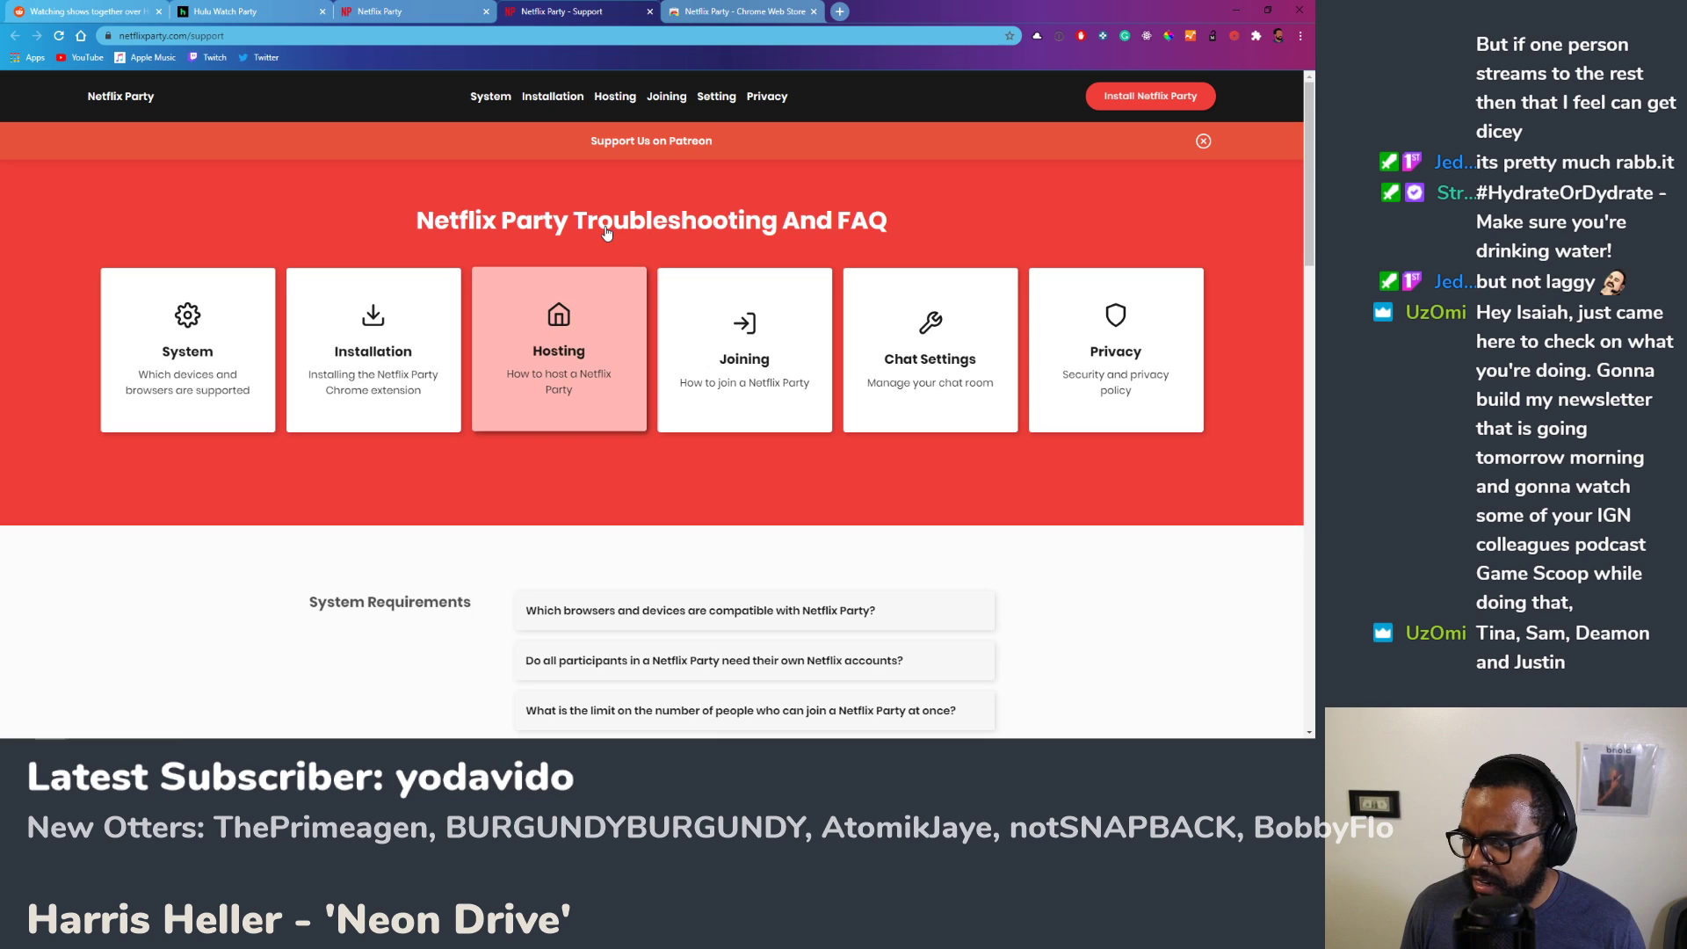
Step: Expand the FAQ answers on needing a Netflix account and how many people can join
{"action": "scroll", "coordinate": [606, 233], "scroll_direction": "down", "scroll_amount": 10}
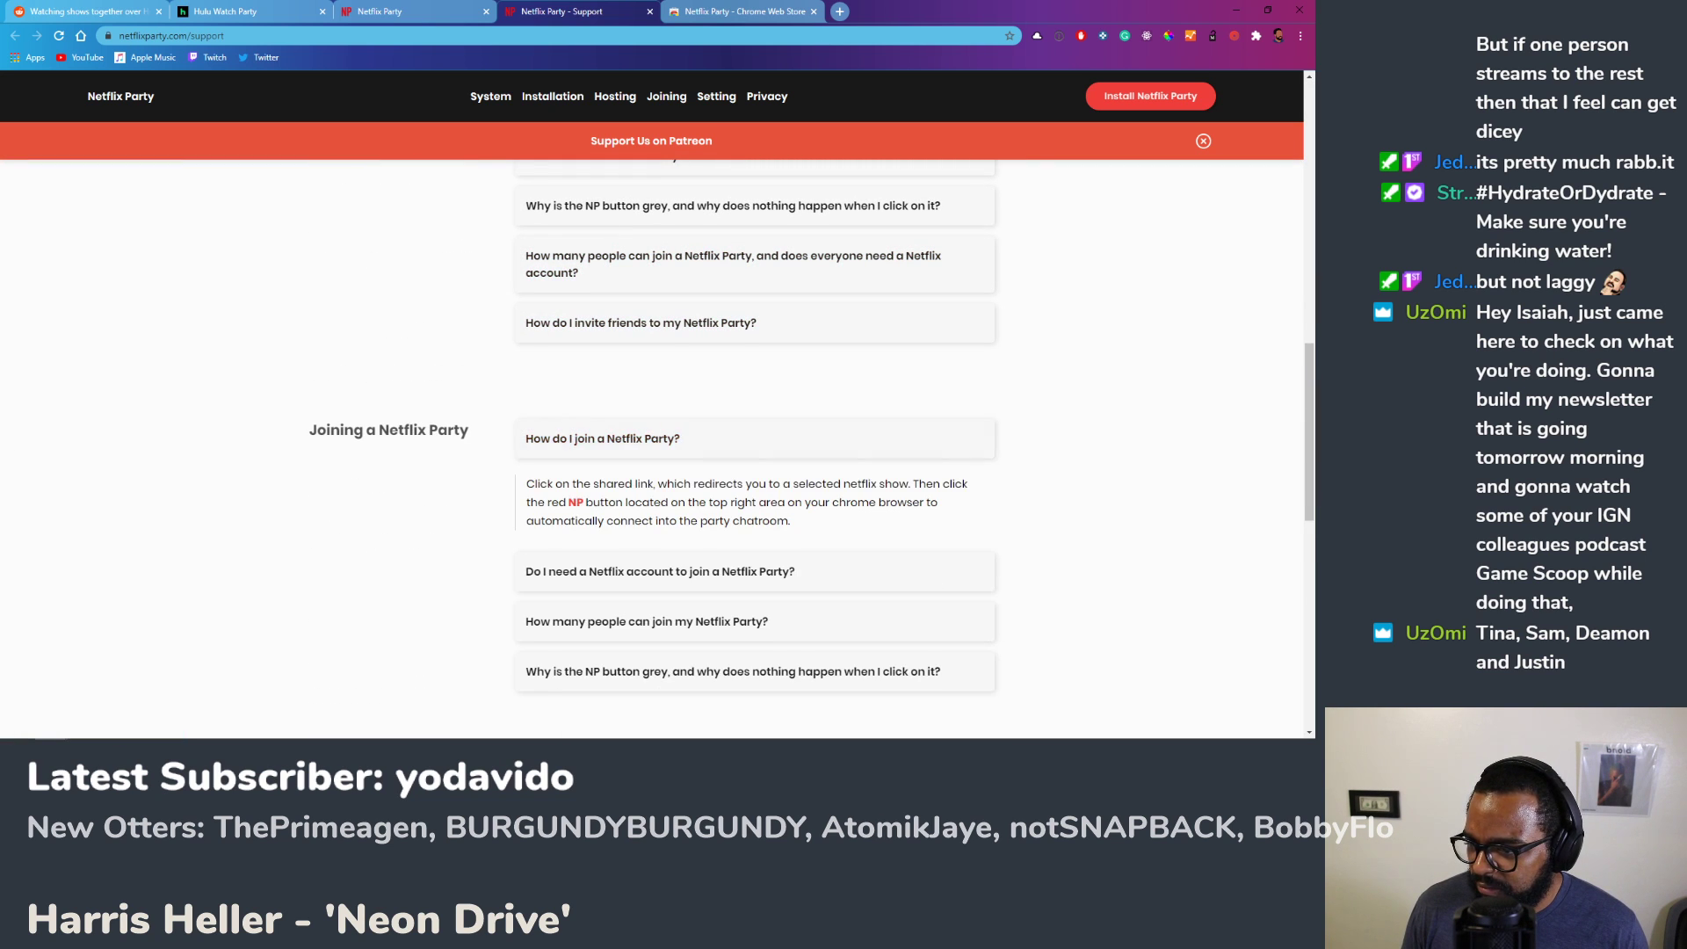
{"action": "scroll", "coordinate": [605, 231], "scroll_direction": "down", "scroll_amount": 1}
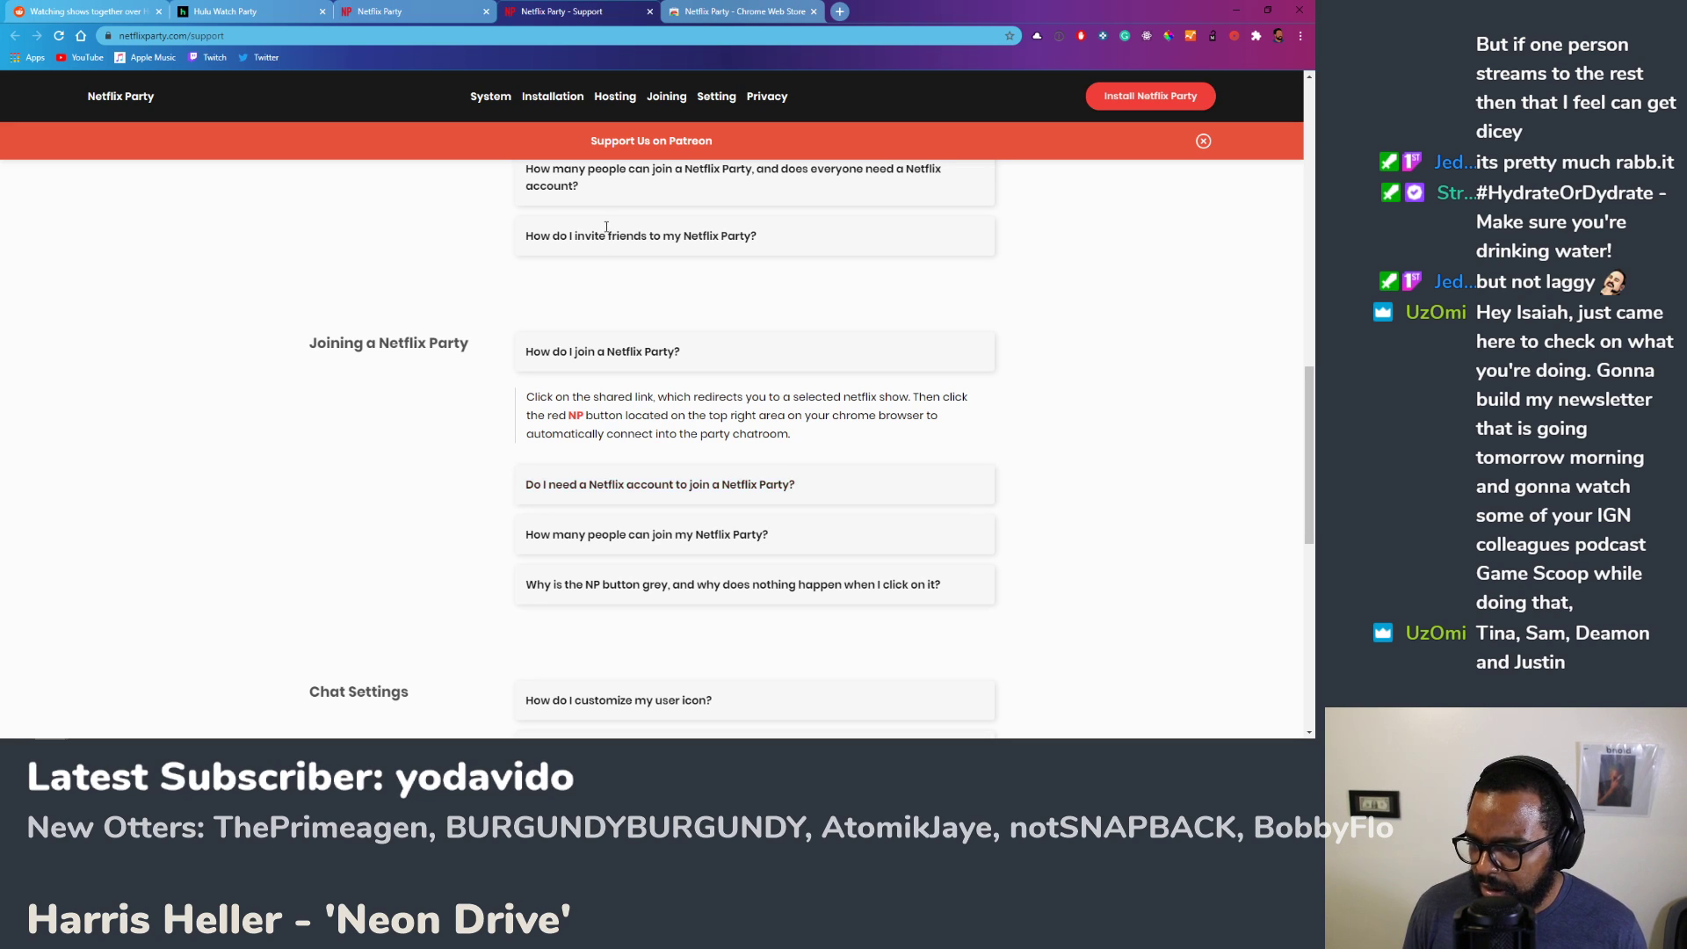
{"action": "key", "text": "Tab"}
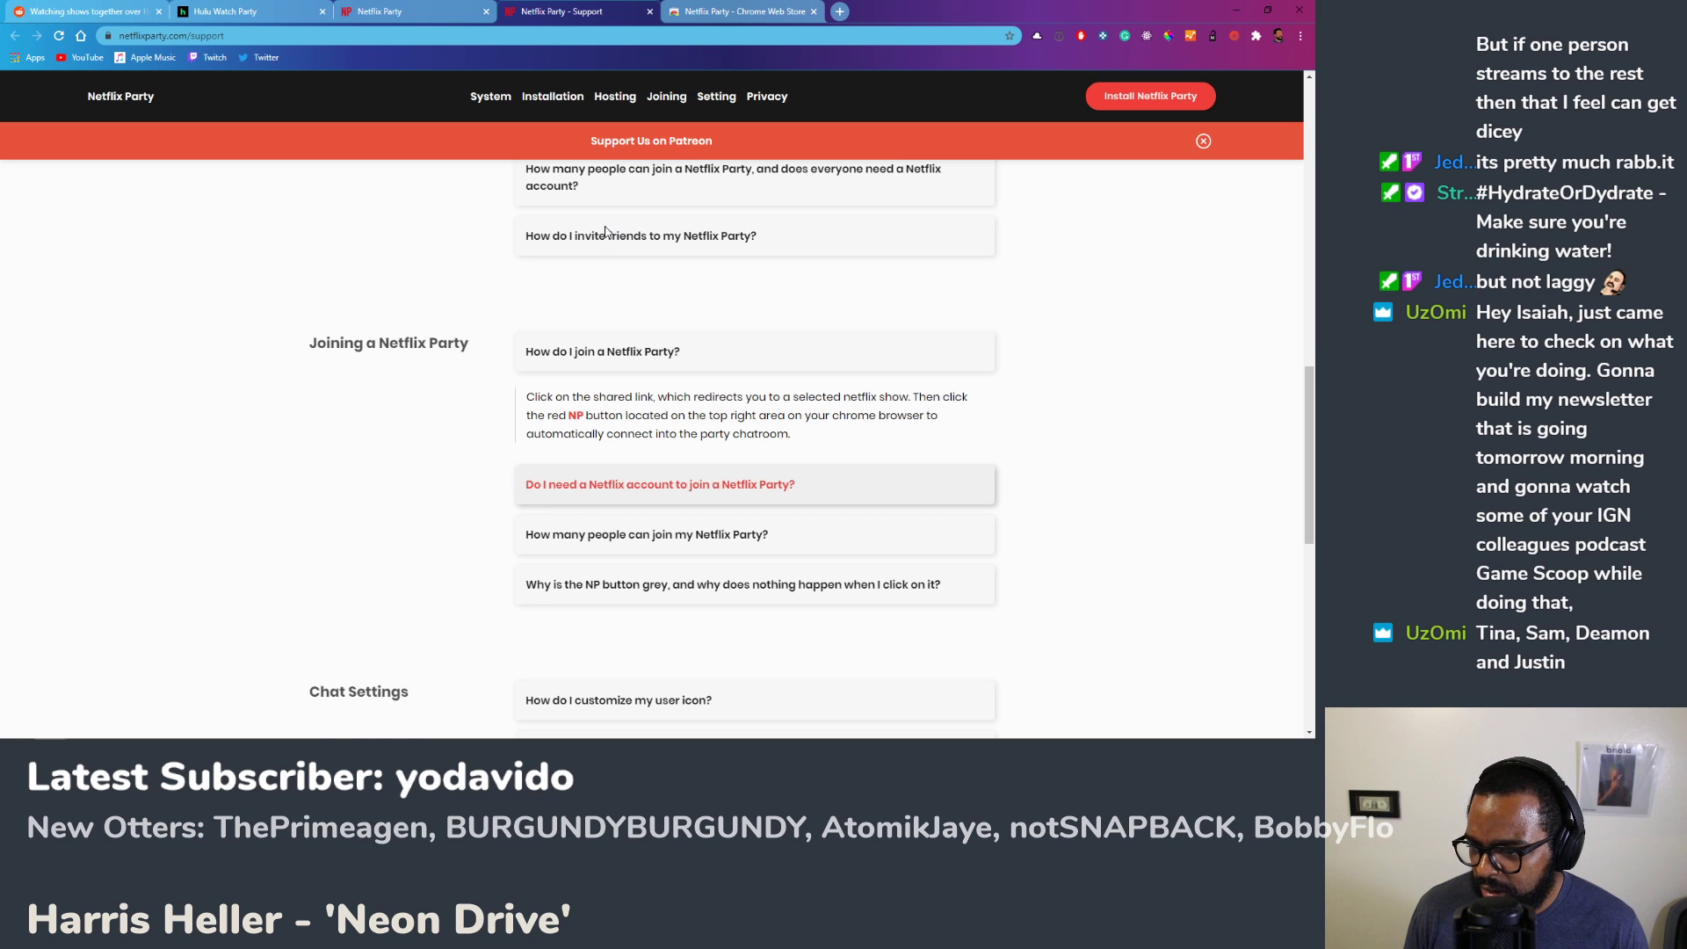
{"action": "key", "text": "Return"}
{"action": "key", "text": "Tab"}
{"action": "key", "text": "Return"}
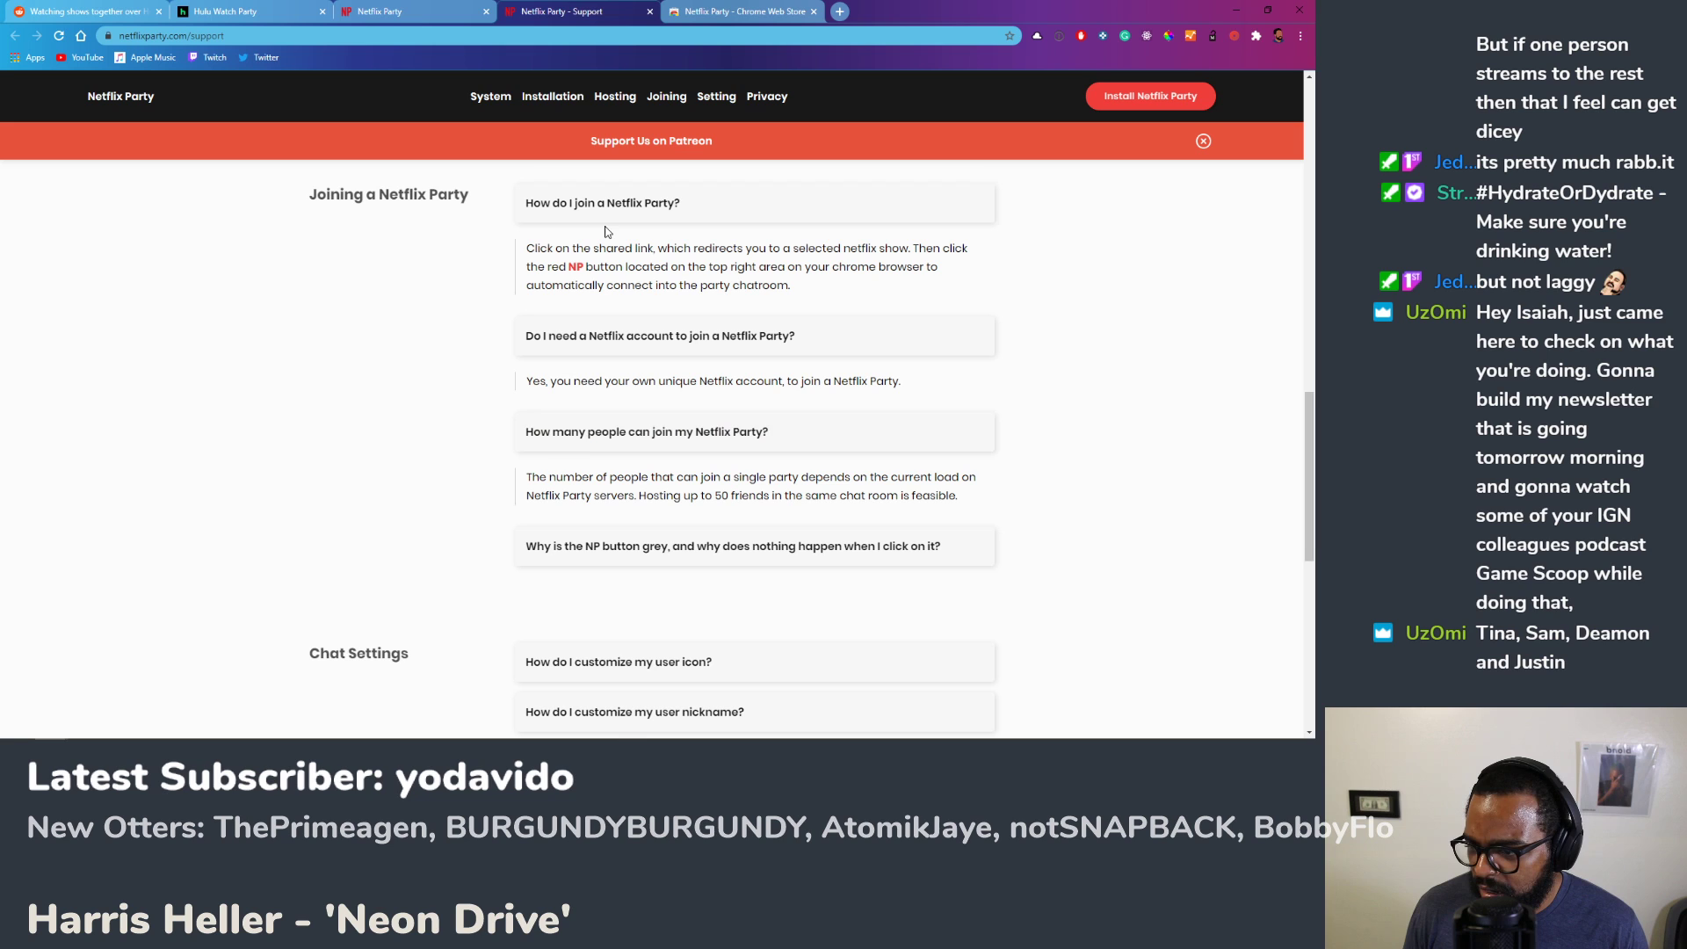
Step: Scroll through the remaining questions and expand 'How do I host a Netflix Party?'
{"action": "scroll", "coordinate": [604, 231], "scroll_direction": "down", "scroll_amount": 2}
{"action": "key", "text": "Tab"}
{"action": "scroll", "coordinate": [606, 233], "scroll_direction": "down", "scroll_amount": 1}
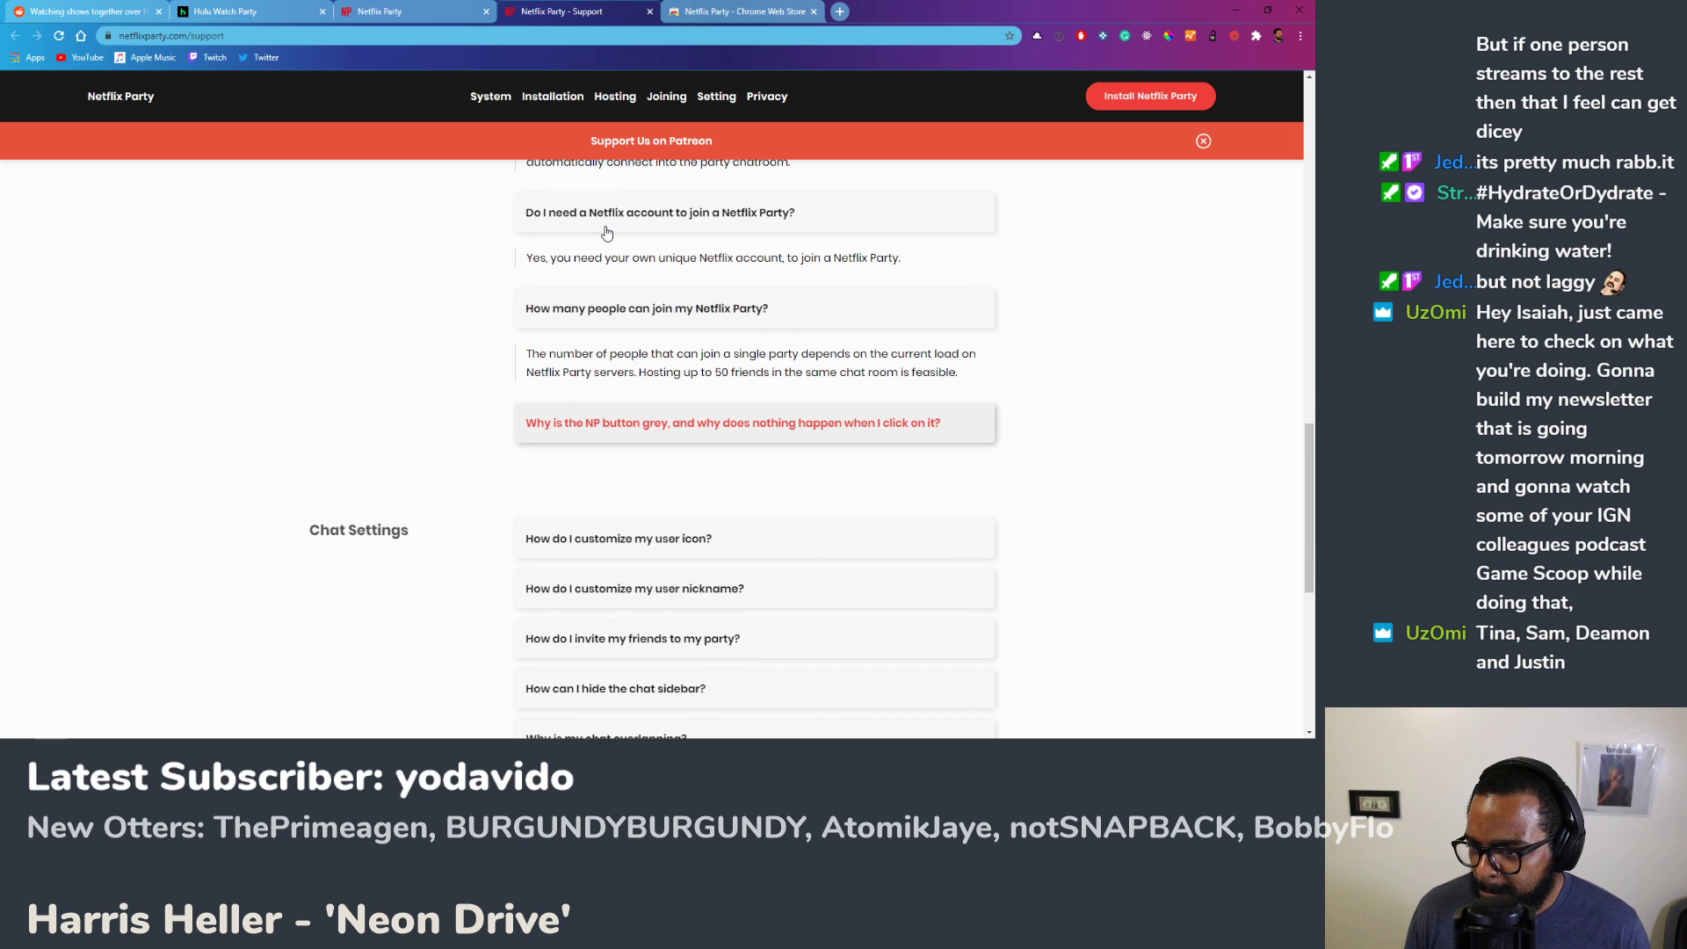
{"action": "scroll", "coordinate": [606, 233], "scroll_direction": "down", "scroll_amount": 2}
{"action": "scroll", "coordinate": [606, 233], "scroll_direction": "down", "scroll_amount": 2}
{"action": "scroll", "coordinate": [607, 233], "scroll_direction": "up", "scroll_amount": 6}
{"action": "scroll", "coordinate": [605, 231], "scroll_direction": "up", "scroll_amount": 3}
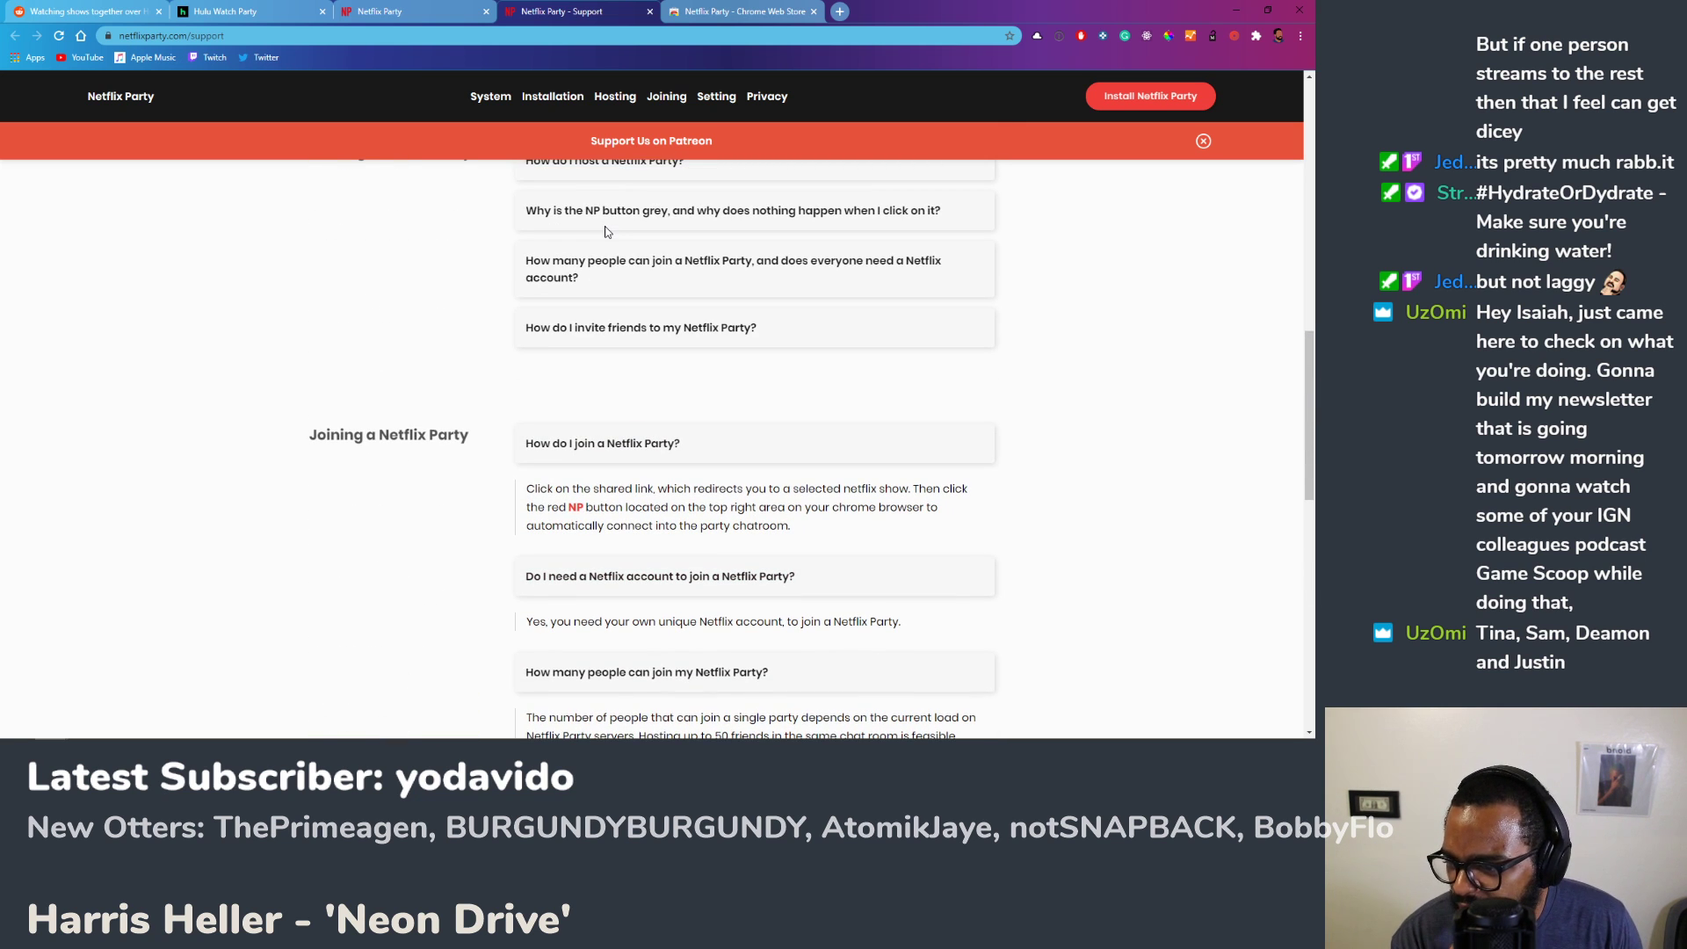
{"action": "scroll", "coordinate": [605, 231], "scroll_direction": "up", "scroll_amount": 1}
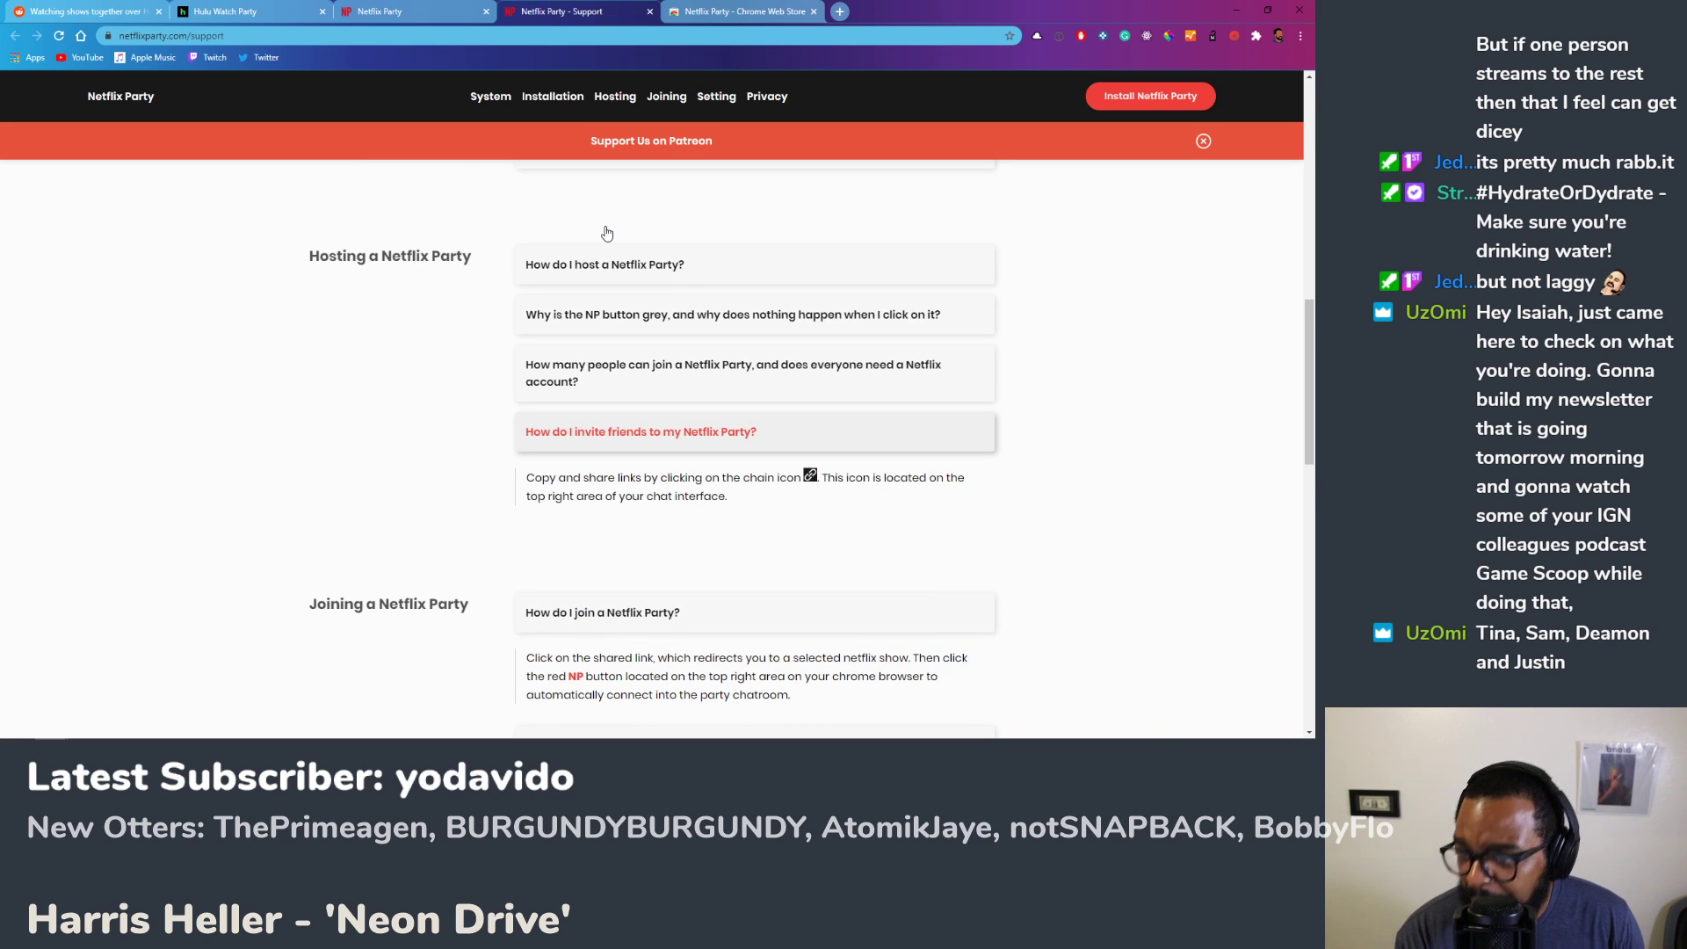
{"action": "left_click", "coordinate": [606, 233]}
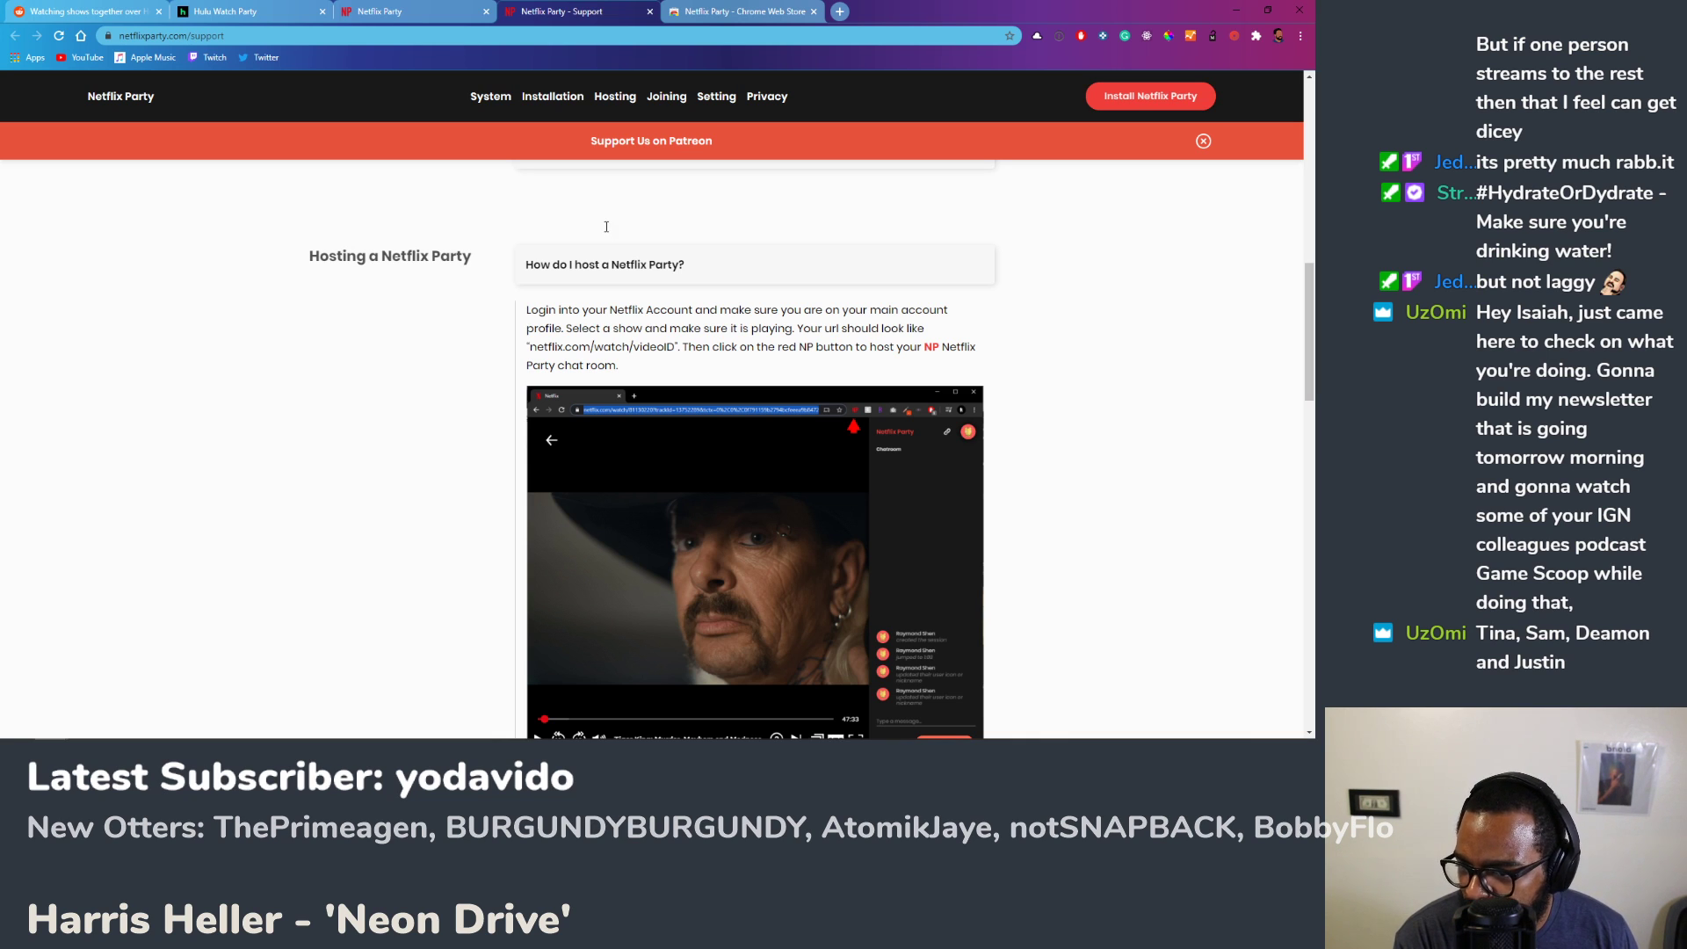
Step: Read through the hosting answer, scroll back to the top, then switch back to the Leonardo whiteboard
{"action": "scroll", "coordinate": [605, 231], "scroll_direction": "down", "scroll_amount": 2}
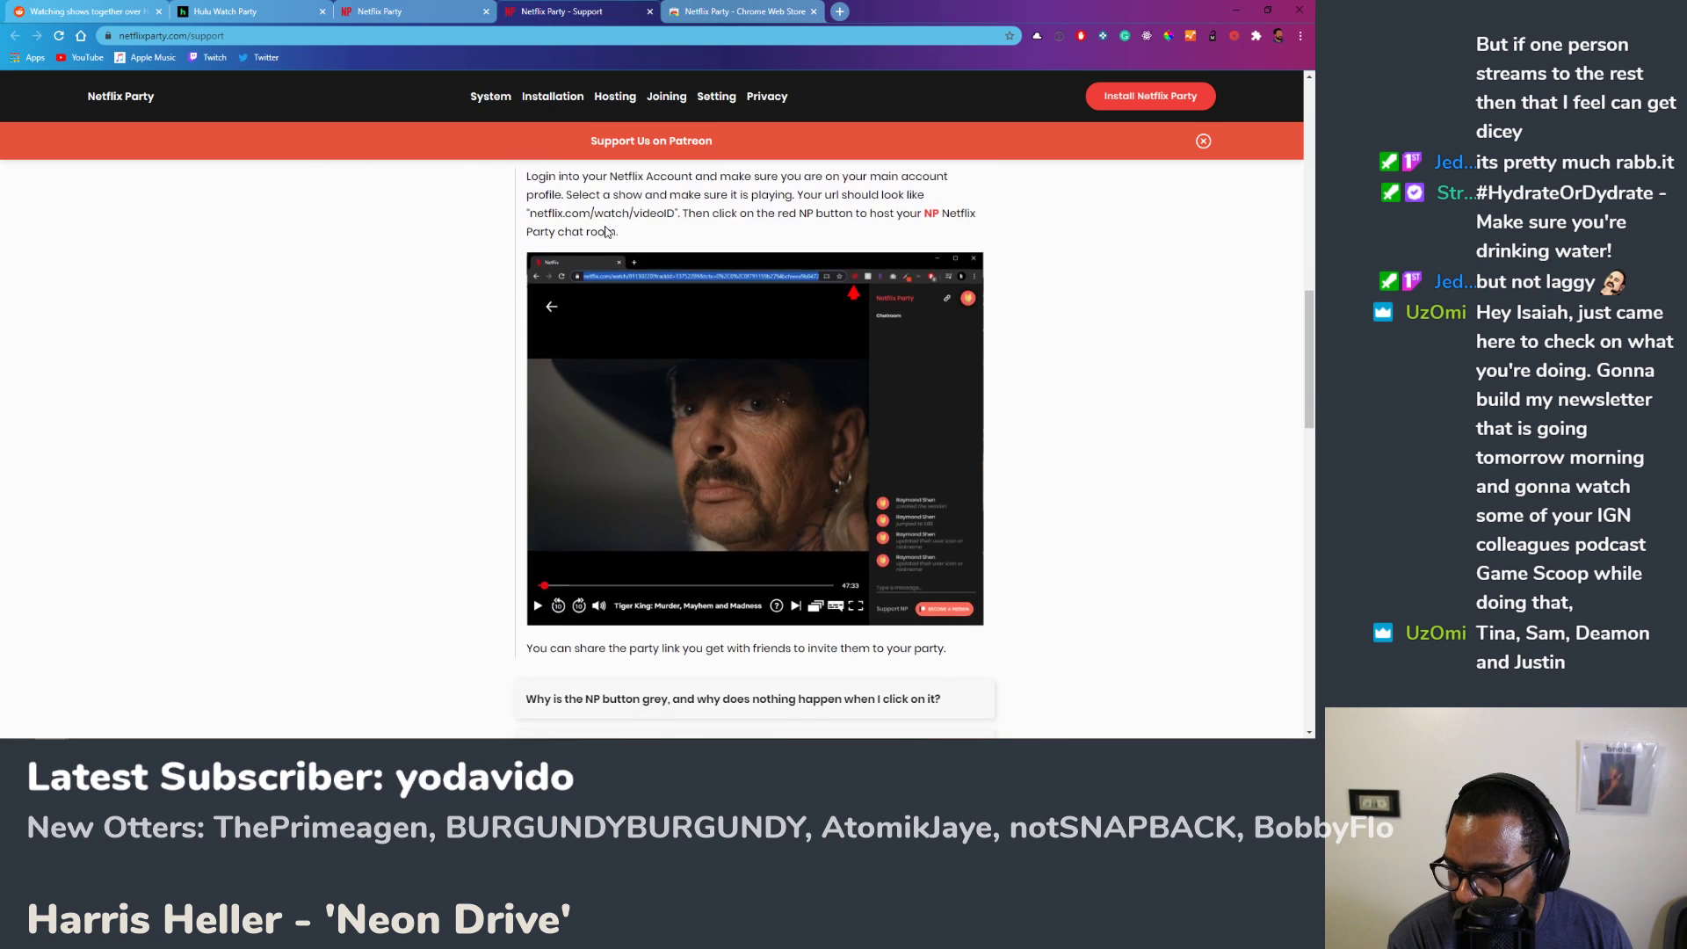
{"action": "scroll", "coordinate": [604, 231], "scroll_direction": "down", "scroll_amount": 3}
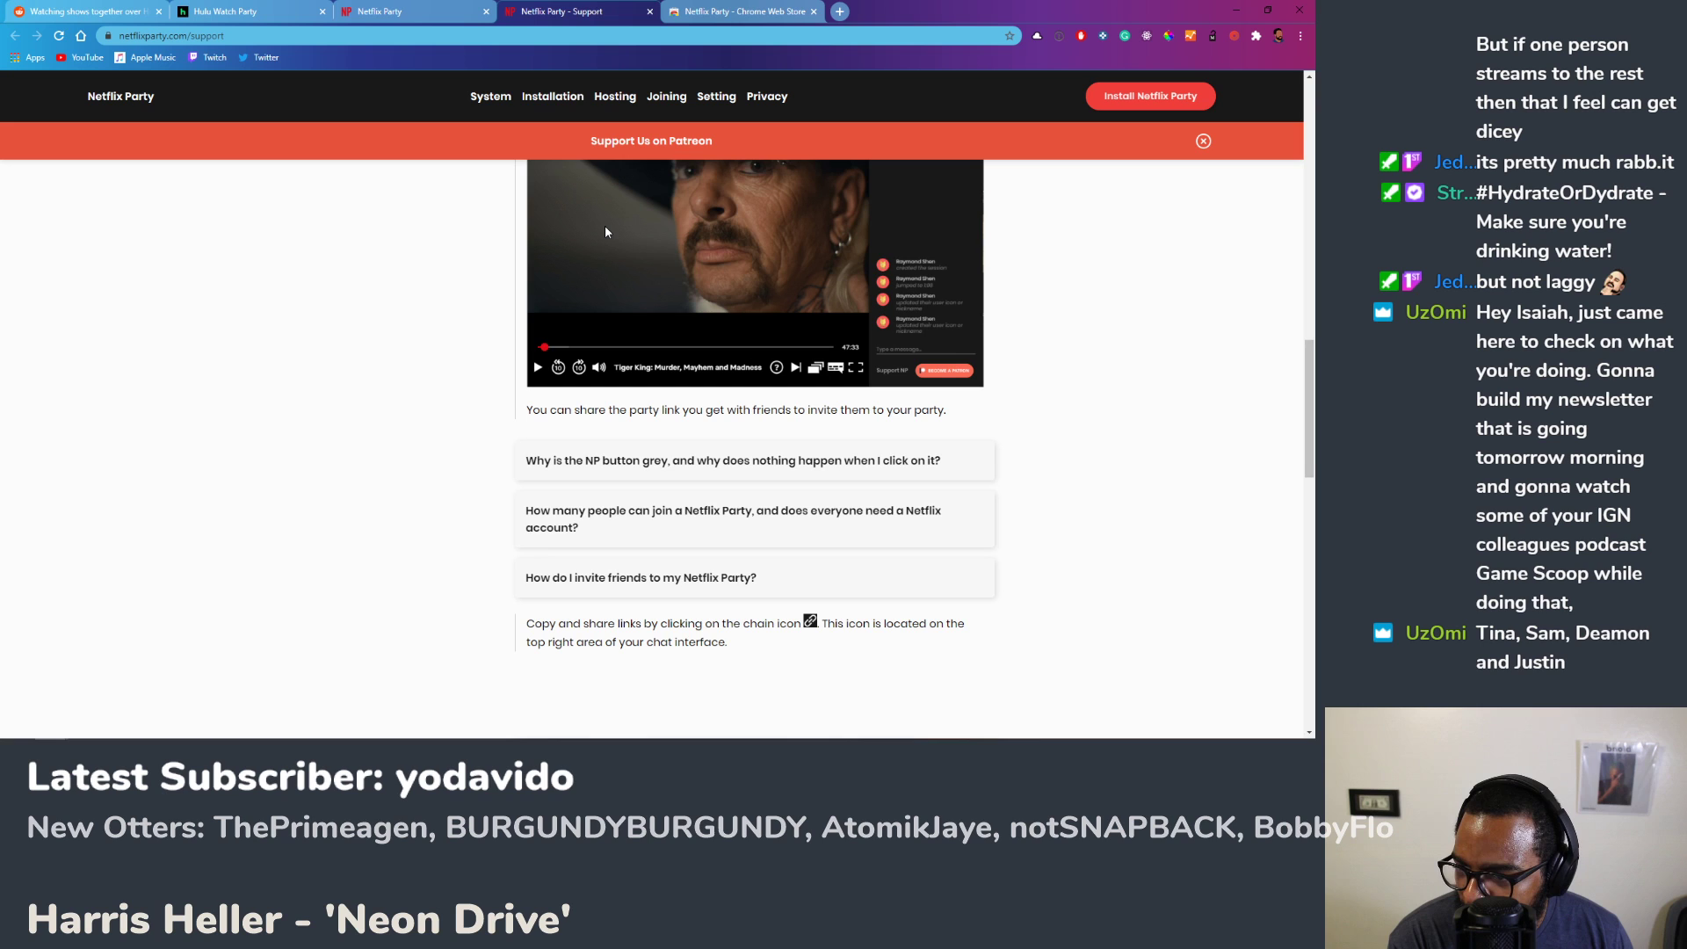
{"action": "scroll", "coordinate": [605, 232], "scroll_direction": "up", "scroll_amount": 2}
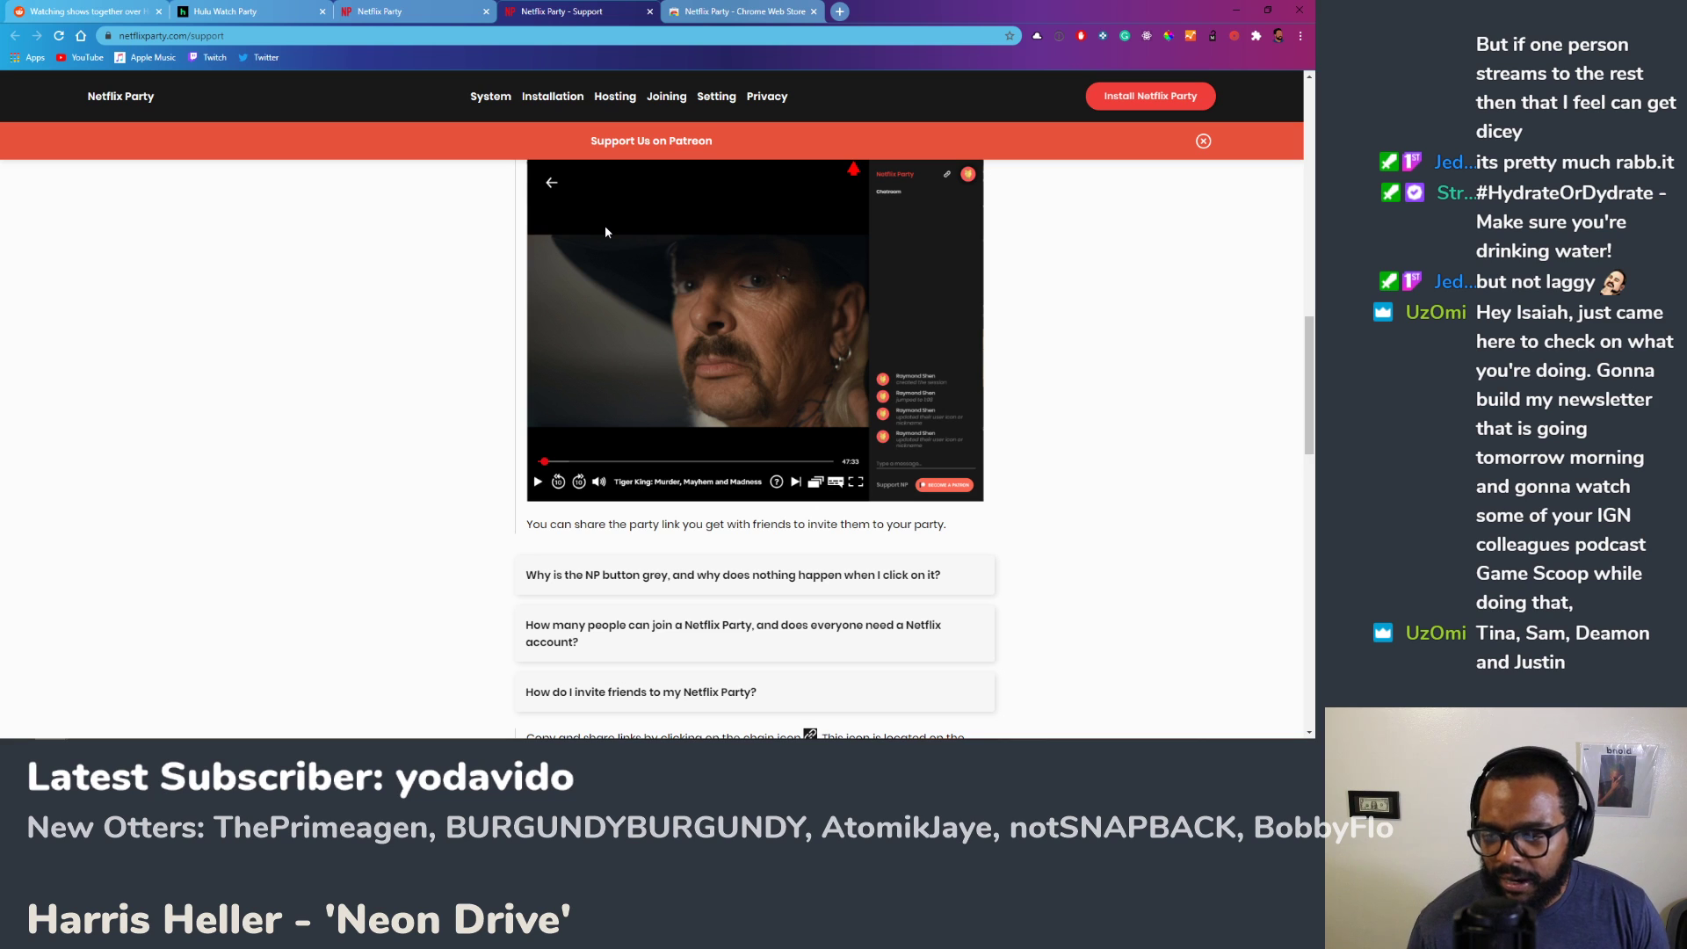
{"action": "scroll", "coordinate": [604, 231], "scroll_direction": "up", "scroll_amount": 2}
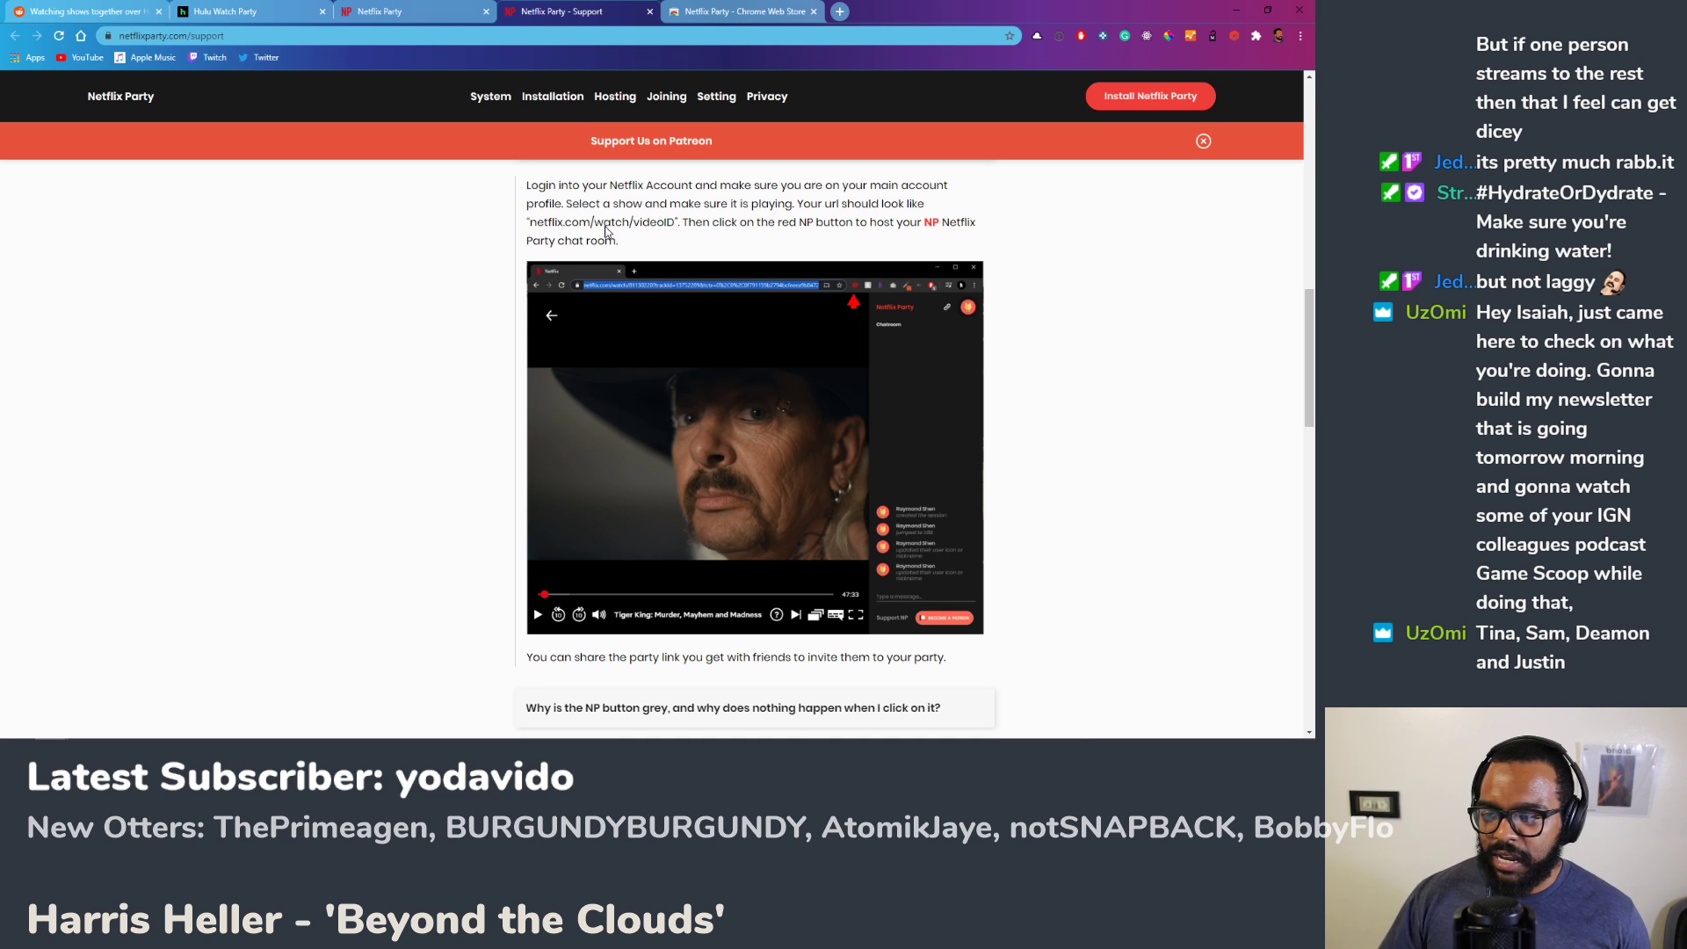
{"action": "scroll", "coordinate": [606, 231], "scroll_direction": "up", "scroll_amount": 3}
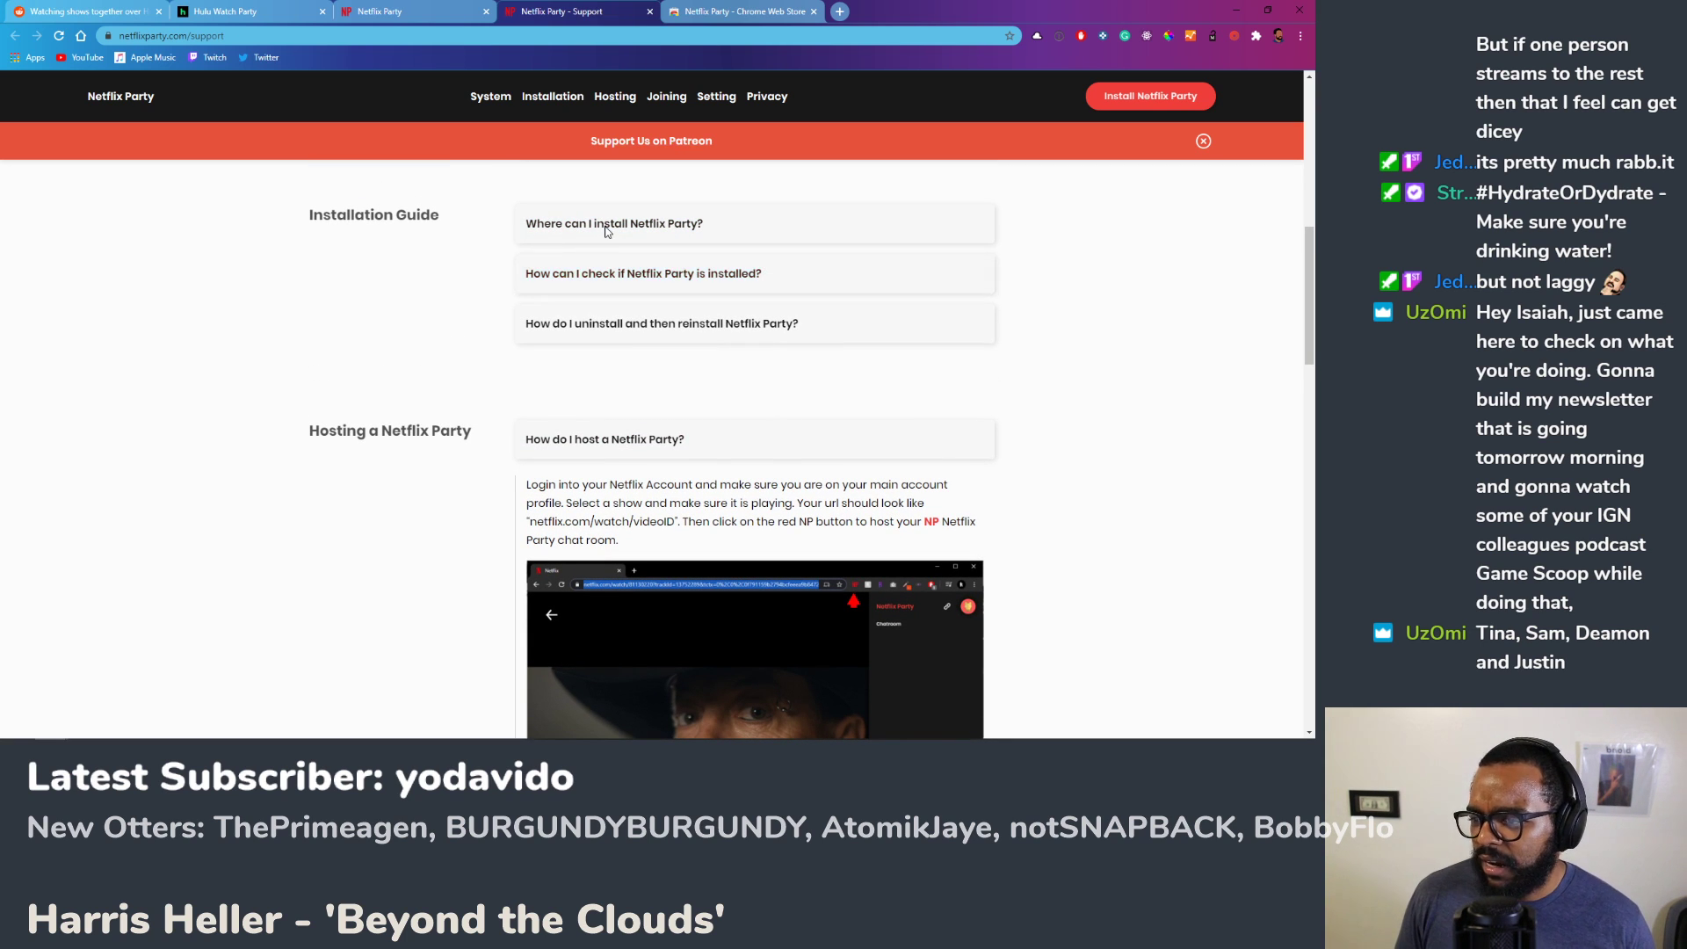
{"action": "scroll", "coordinate": [605, 231], "scroll_direction": "up", "scroll_amount": 4}
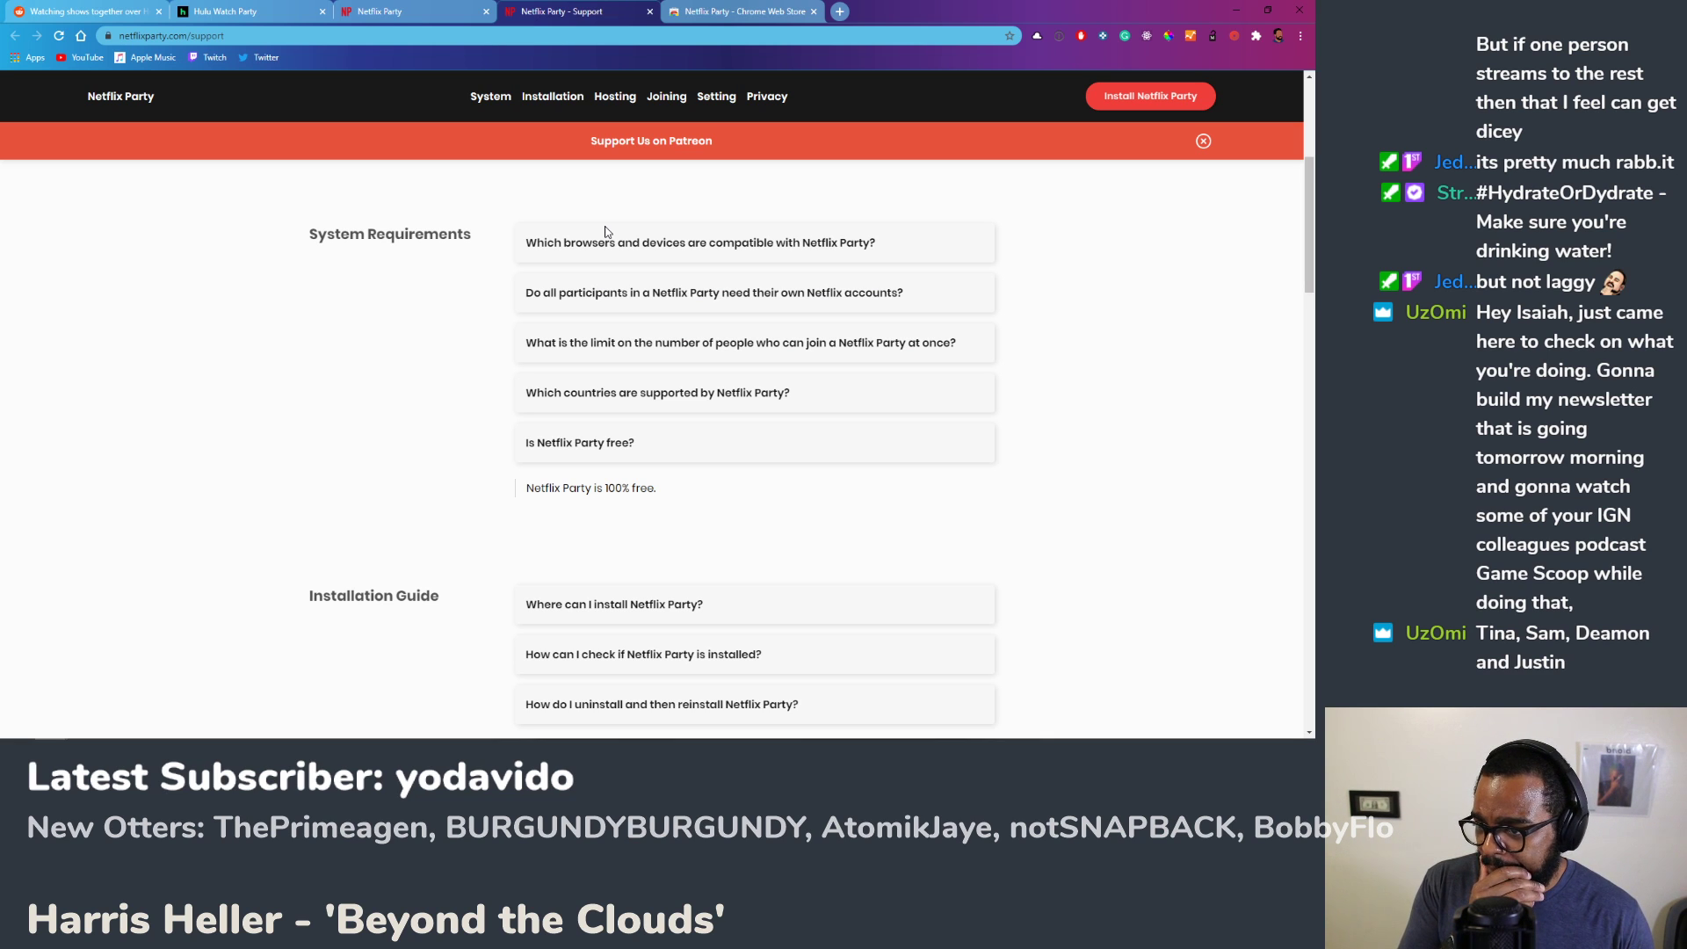
{"action": "scroll", "coordinate": [605, 231], "scroll_direction": "down", "scroll_amount": 1}
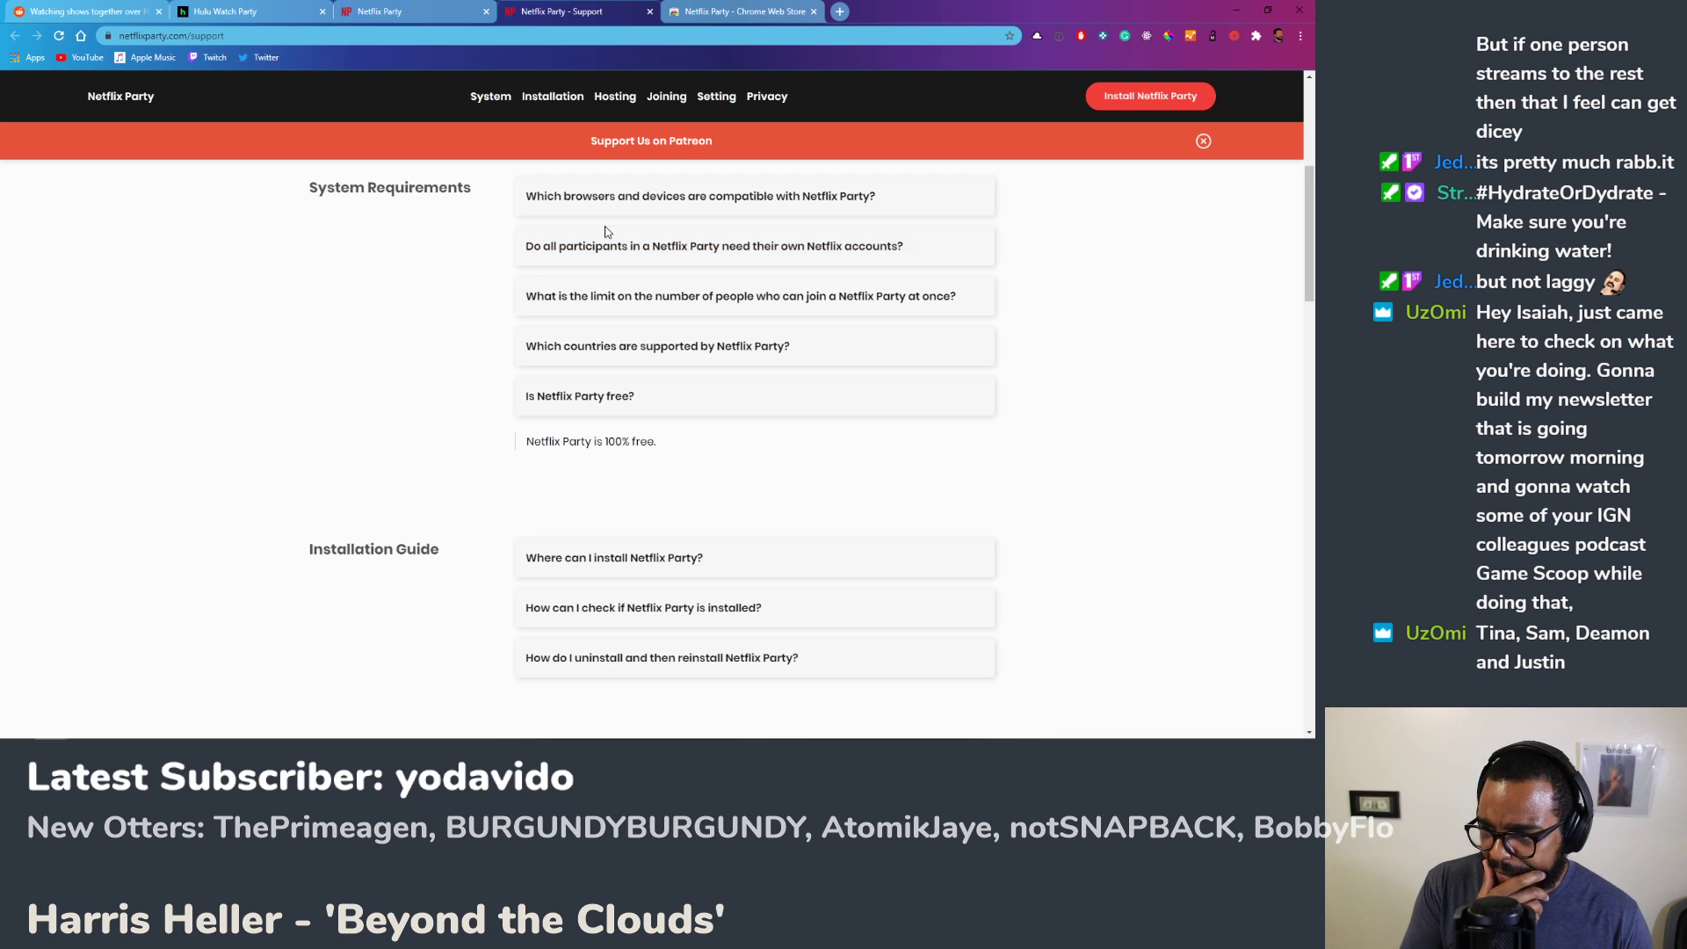
{"action": "scroll", "coordinate": [606, 231], "scroll_direction": "up", "scroll_amount": 5}
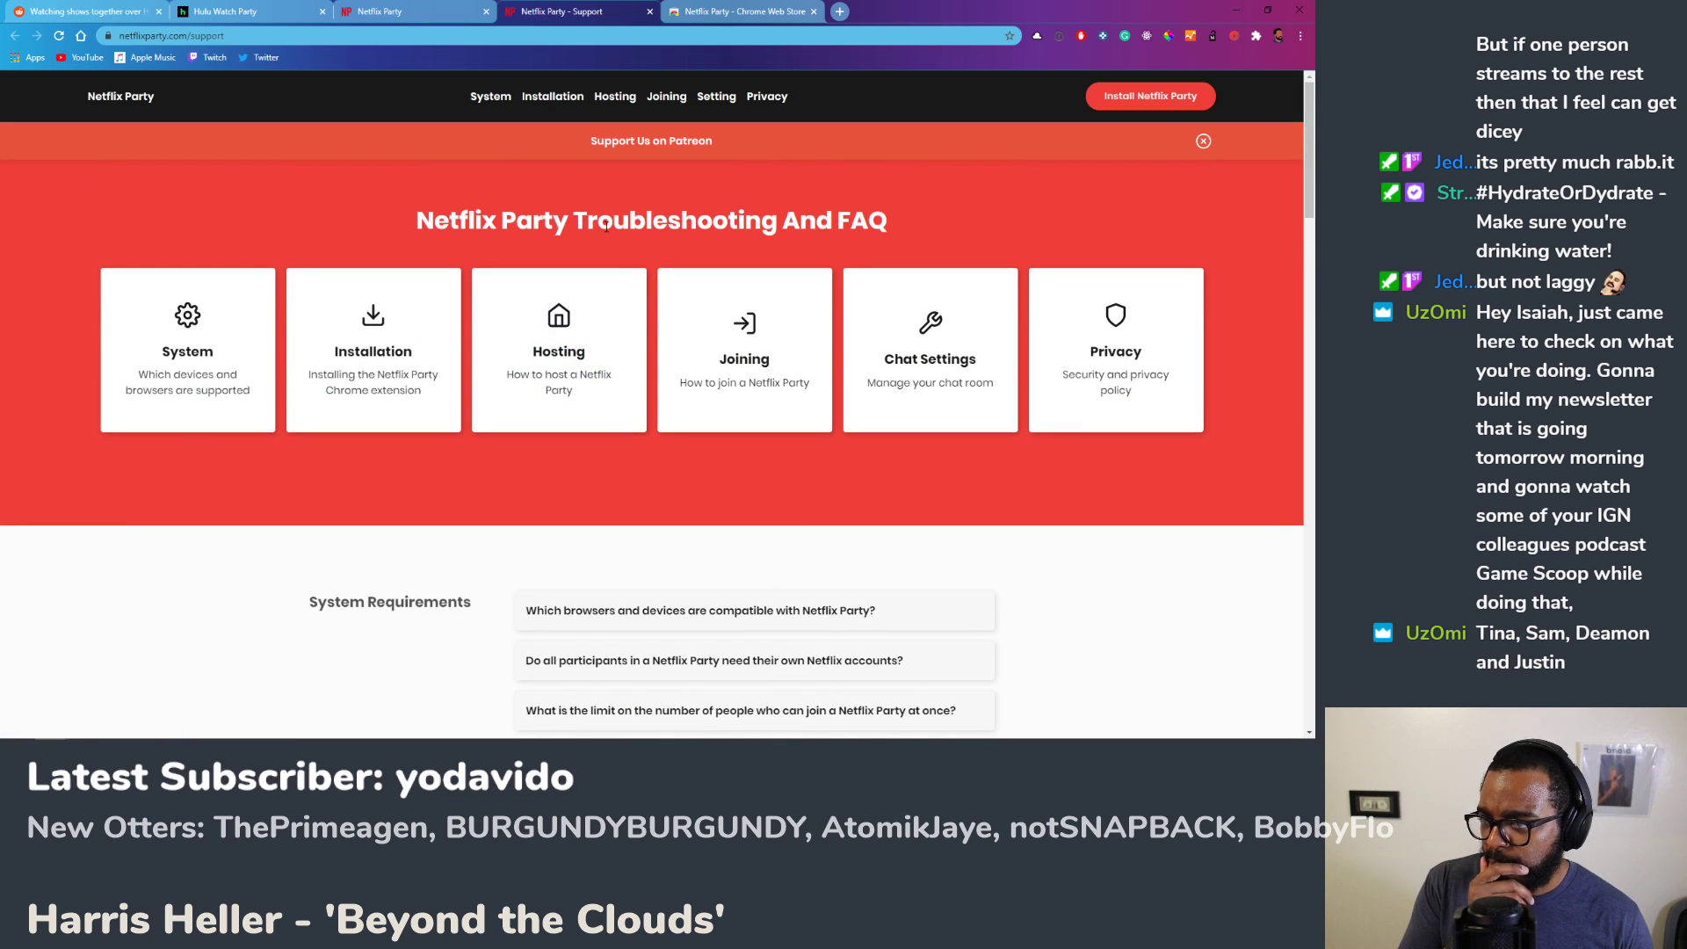
{"action": "key", "text": "alt"}
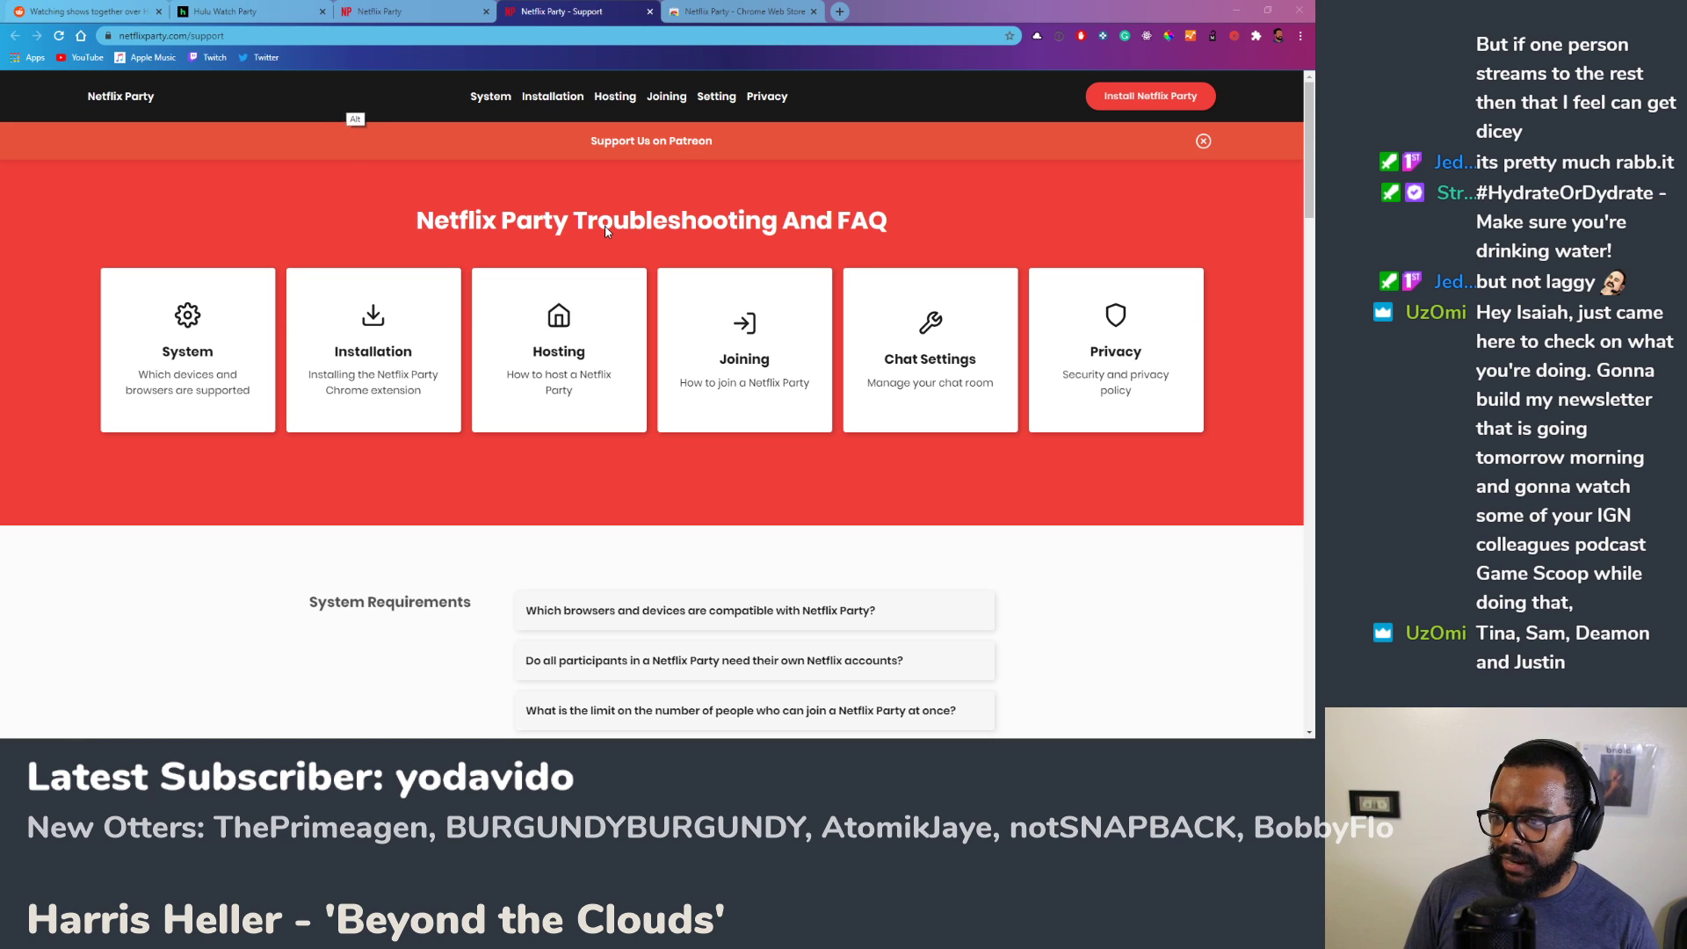
{"action": "key", "text": "alt+Tab"}
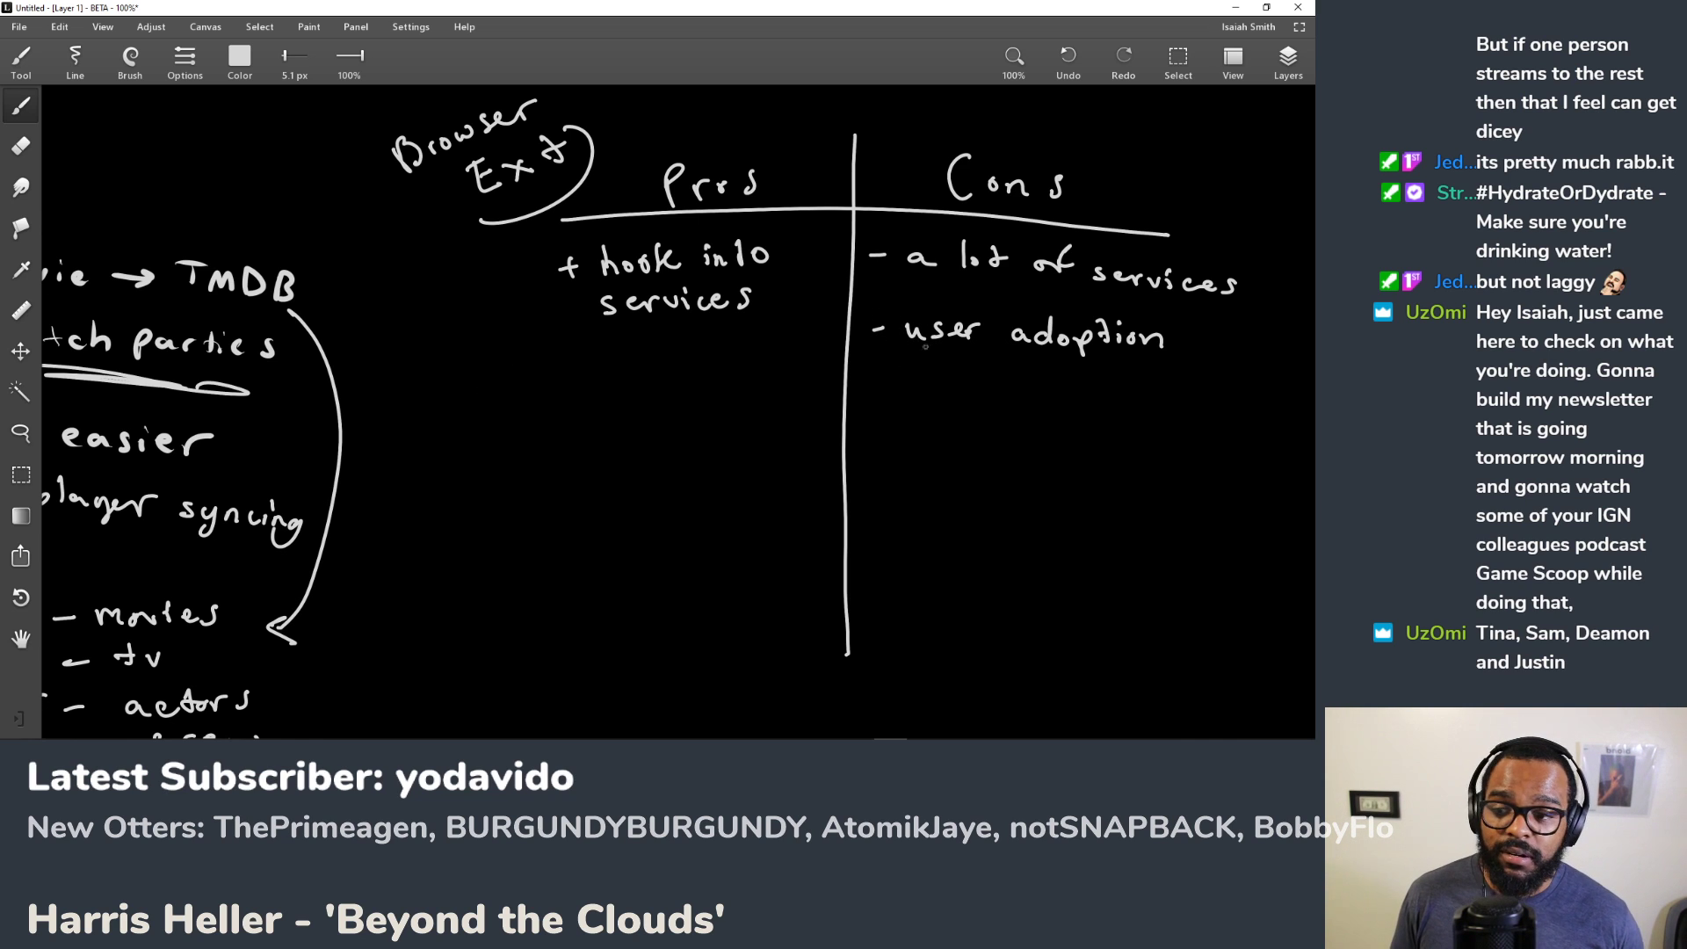
Step: Handwrite '(?)' after 'user adoption' in the Cons column, undoing a stray stroke
{"action": "mouse_move", "coordinate": [1179, 321]}
{"action": "left_mouse_down"}
{"action": "mouse_move", "coordinate": [1170, 364]}
{"action": "mouse_move", "coordinate": [1227, 344]}
{"action": "mouse_move", "coordinate": [1215, 368]}
{"action": "left_mouse_up"}
{"action": "left_click", "coordinate": [1191, 357]}
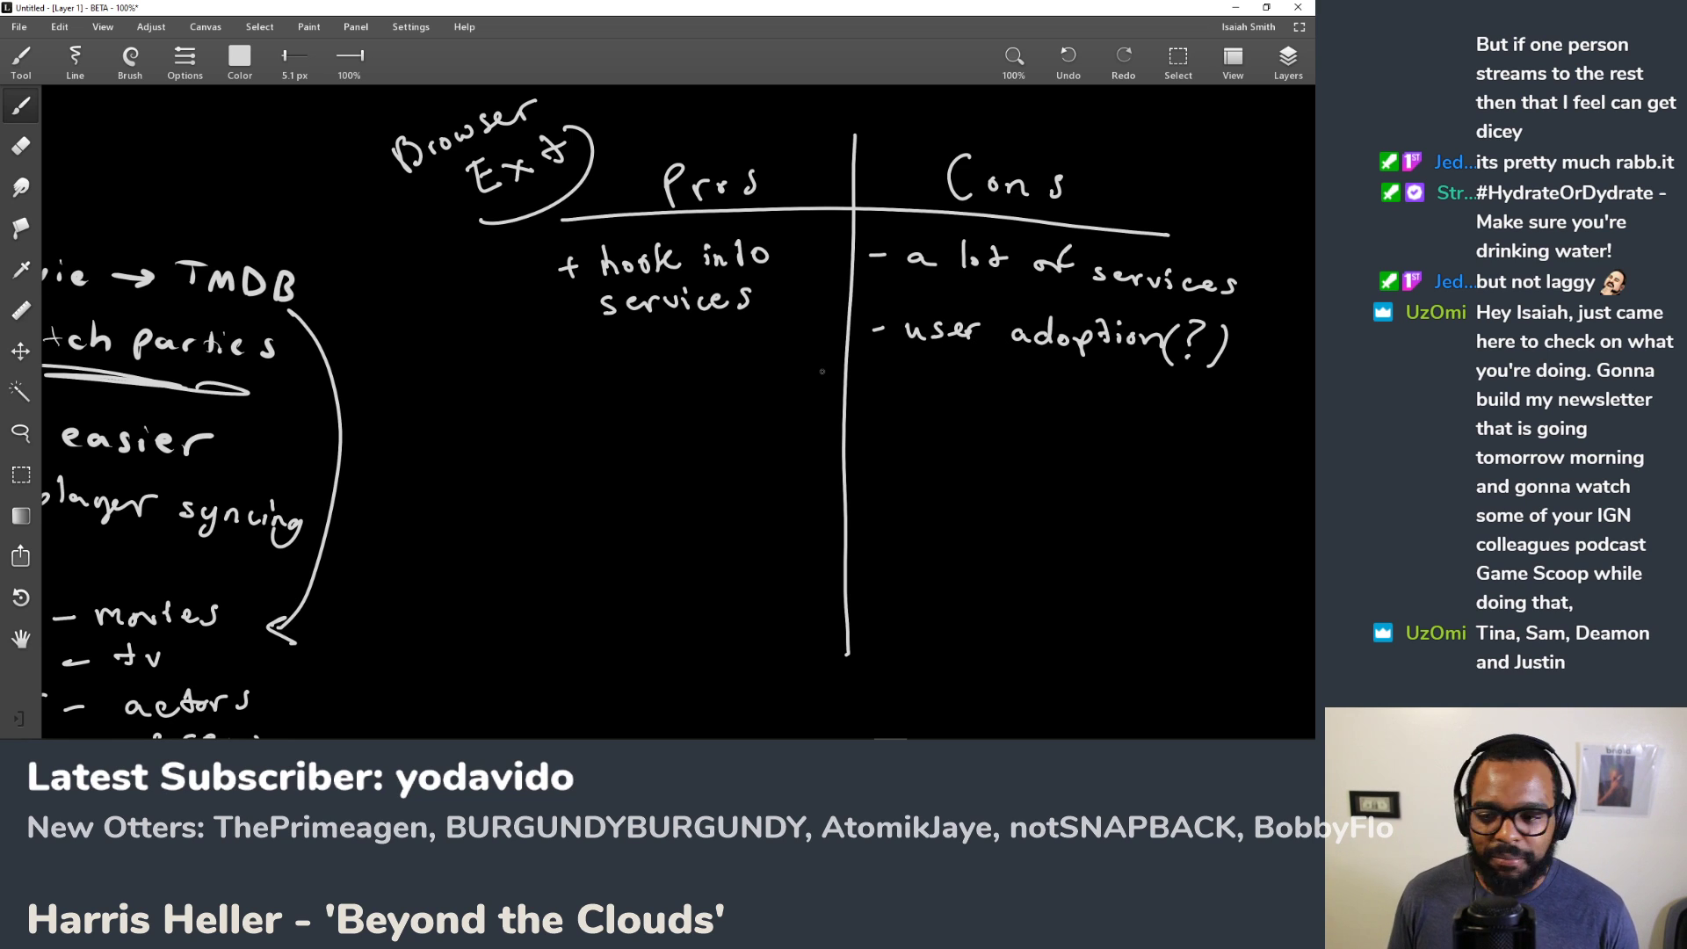
{"action": "left_click_drag", "start_coordinate": [661, 433], "coordinate": [816, 357]}
{"action": "key", "text": "ctrl+z"}
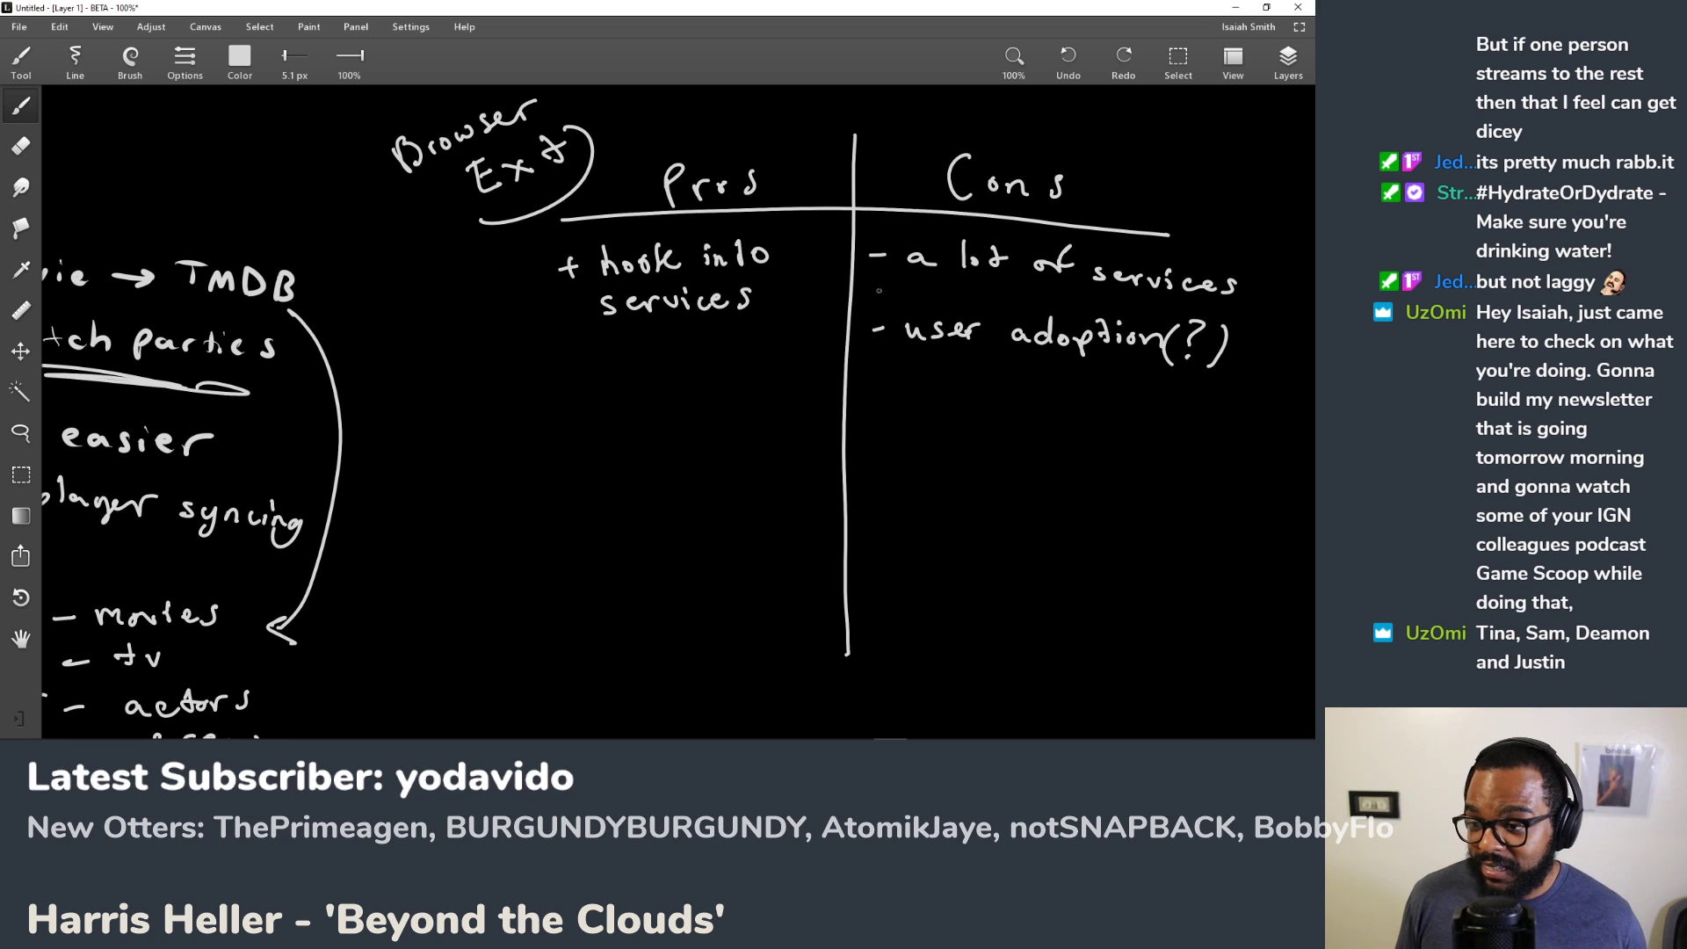
{"action": "left_click", "coordinate": [19, 395]}
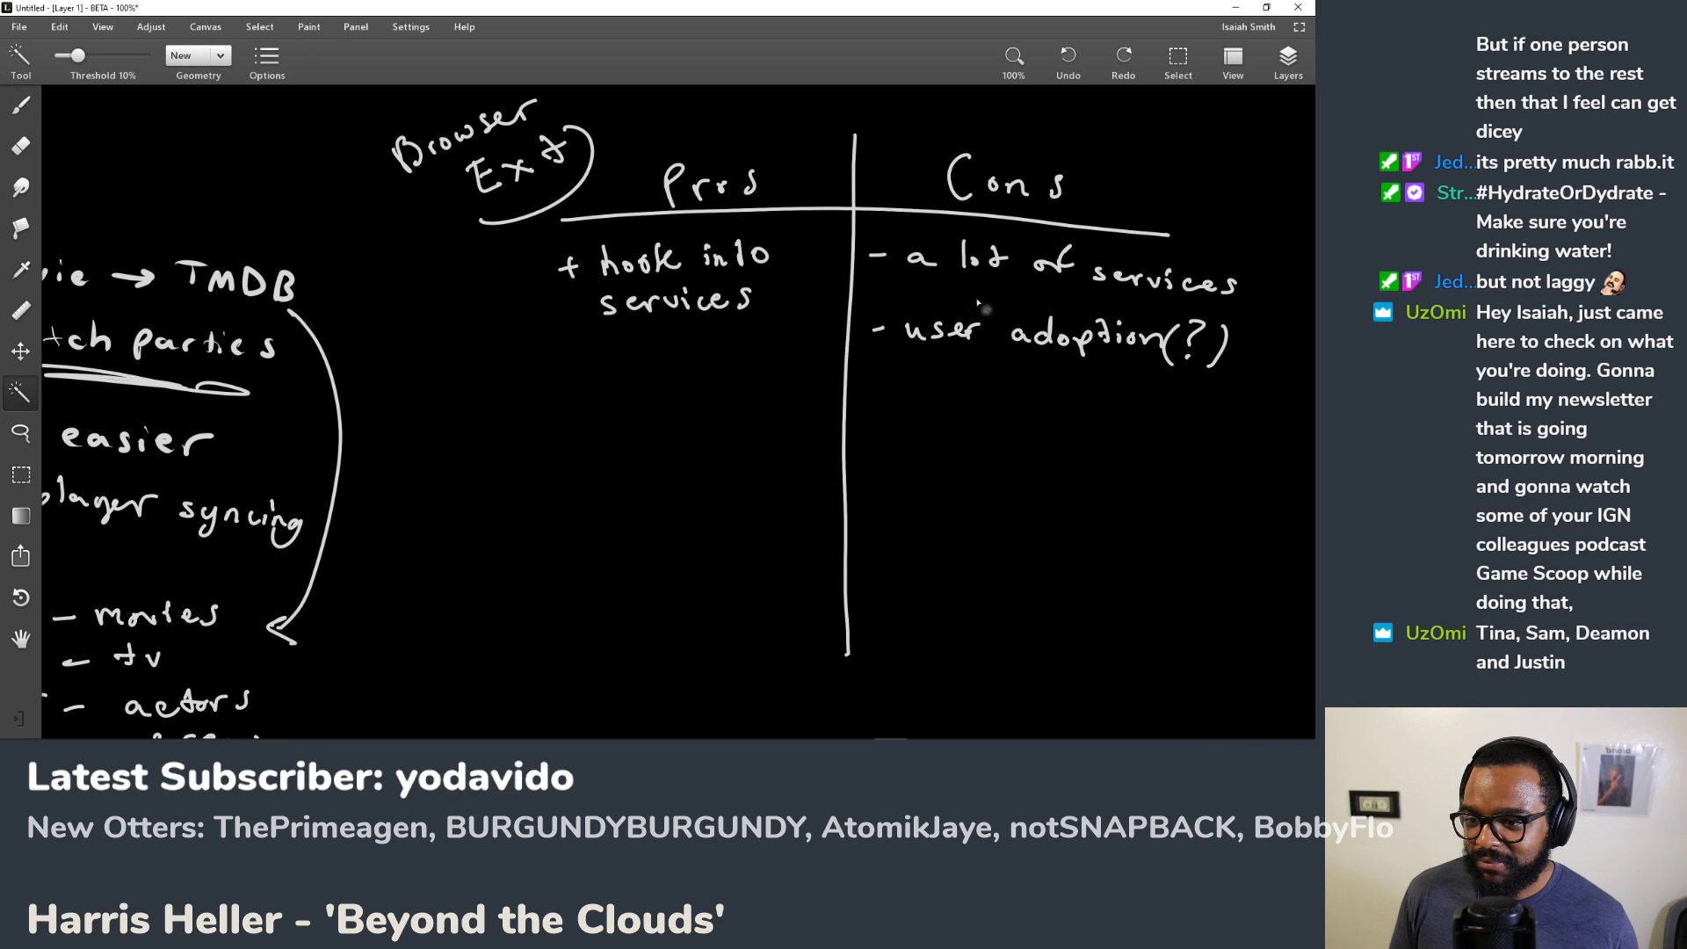
Step: Lasso-select '- user adoption(?)' and drag it into the Pros column
{"action": "left_click", "coordinate": [930, 335]}
{"action": "left_click", "coordinate": [936, 341]}
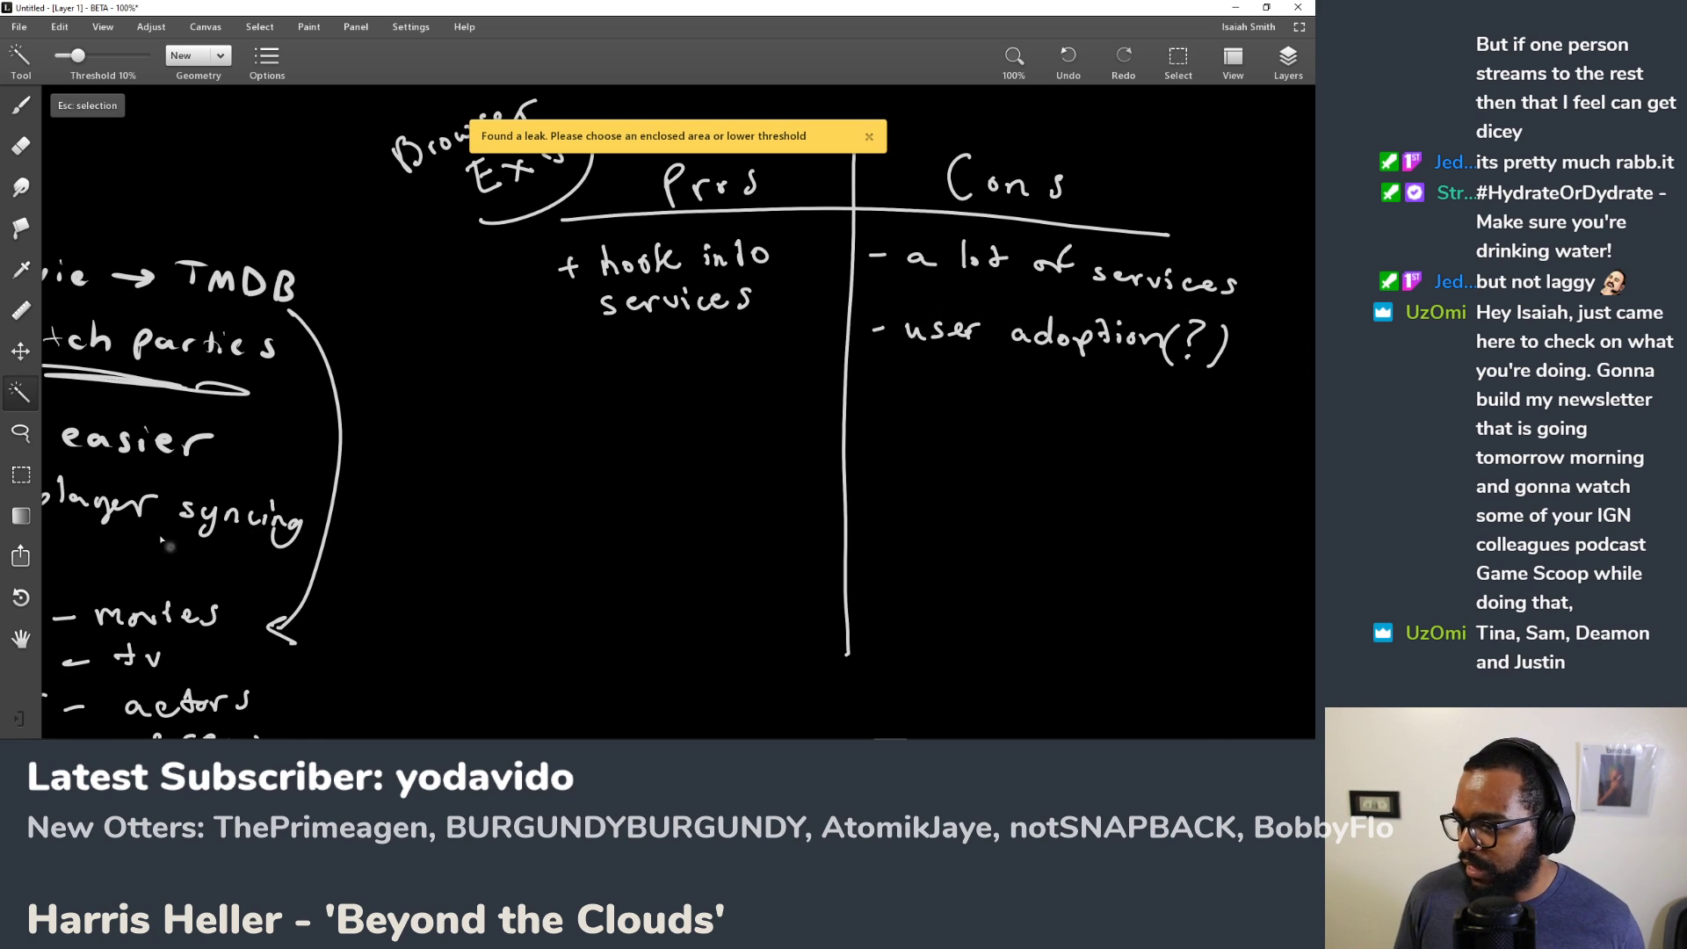
{"action": "left_click", "coordinate": [19, 434]}
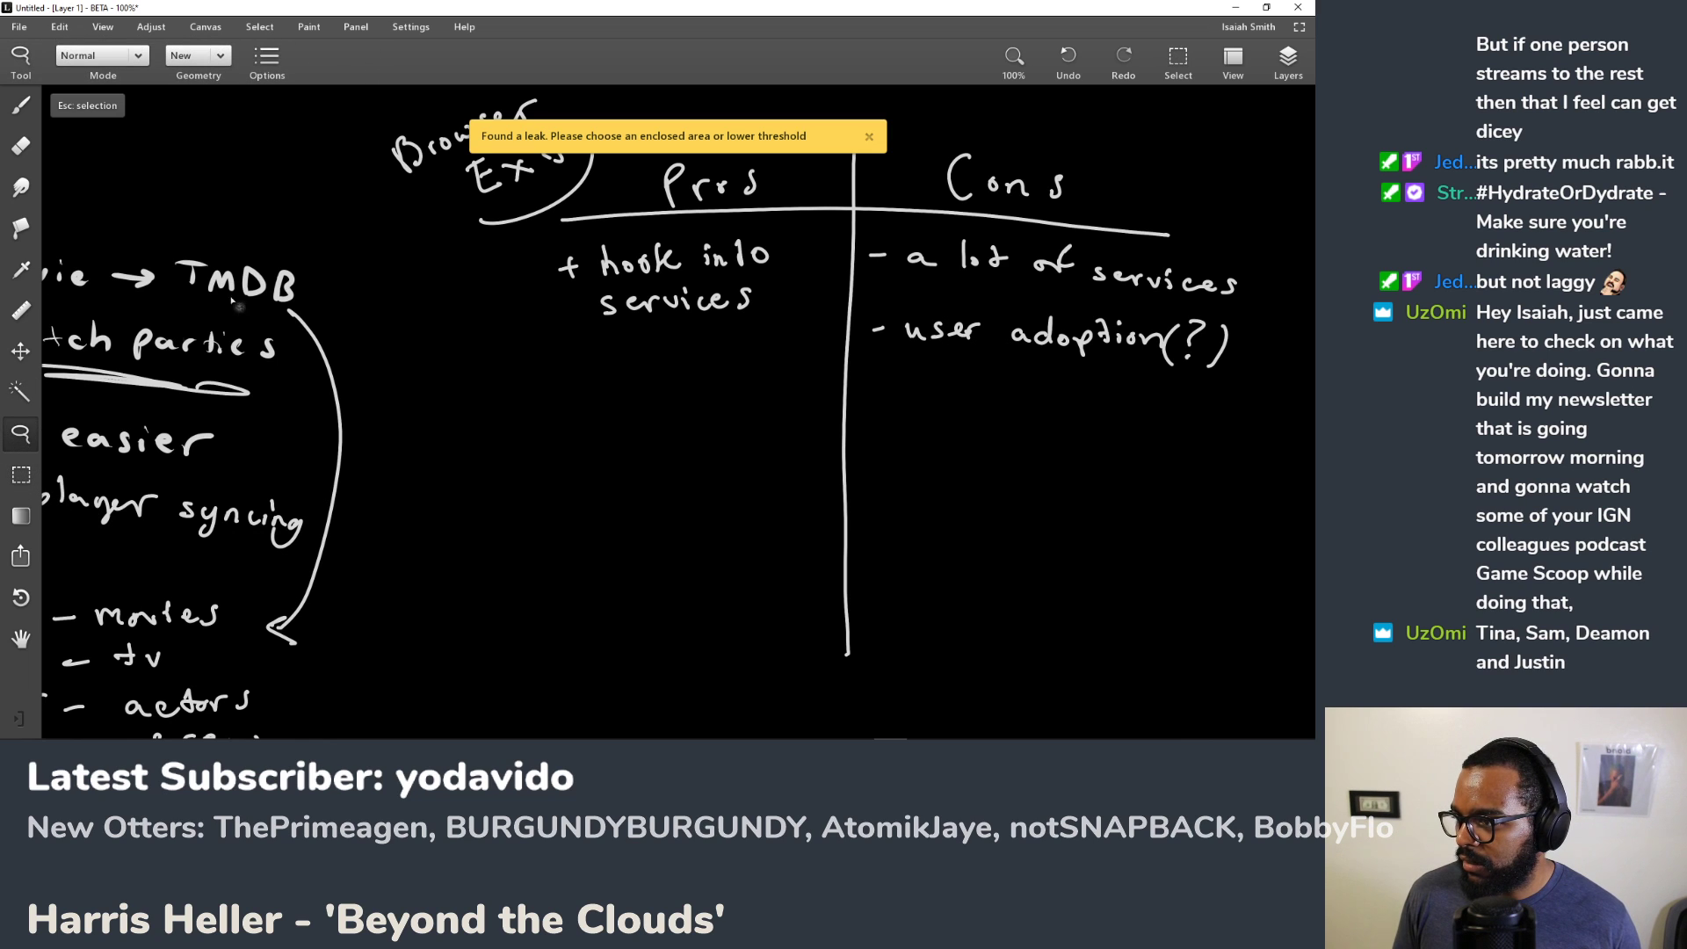
{"action": "mouse_move", "coordinate": [924, 304]}
{"action": "left_mouse_down"}
{"action": "mouse_move", "coordinate": [850, 324]}
{"action": "mouse_move", "coordinate": [851, 353]}
{"action": "mouse_move", "coordinate": [1069, 398]}
{"action": "mouse_move", "coordinate": [1201, 397]}
{"action": "mouse_move", "coordinate": [1263, 364]}
{"action": "mouse_move", "coordinate": [1234, 319]}
{"action": "mouse_move", "coordinate": [1163, 298]}
{"action": "mouse_move", "coordinate": [978, 302]}
{"action": "mouse_move", "coordinate": [986, 345]}
{"action": "mouse_move", "coordinate": [965, 345]}
{"action": "mouse_move", "coordinate": [1020, 337]}
{"action": "left_mouse_up"}
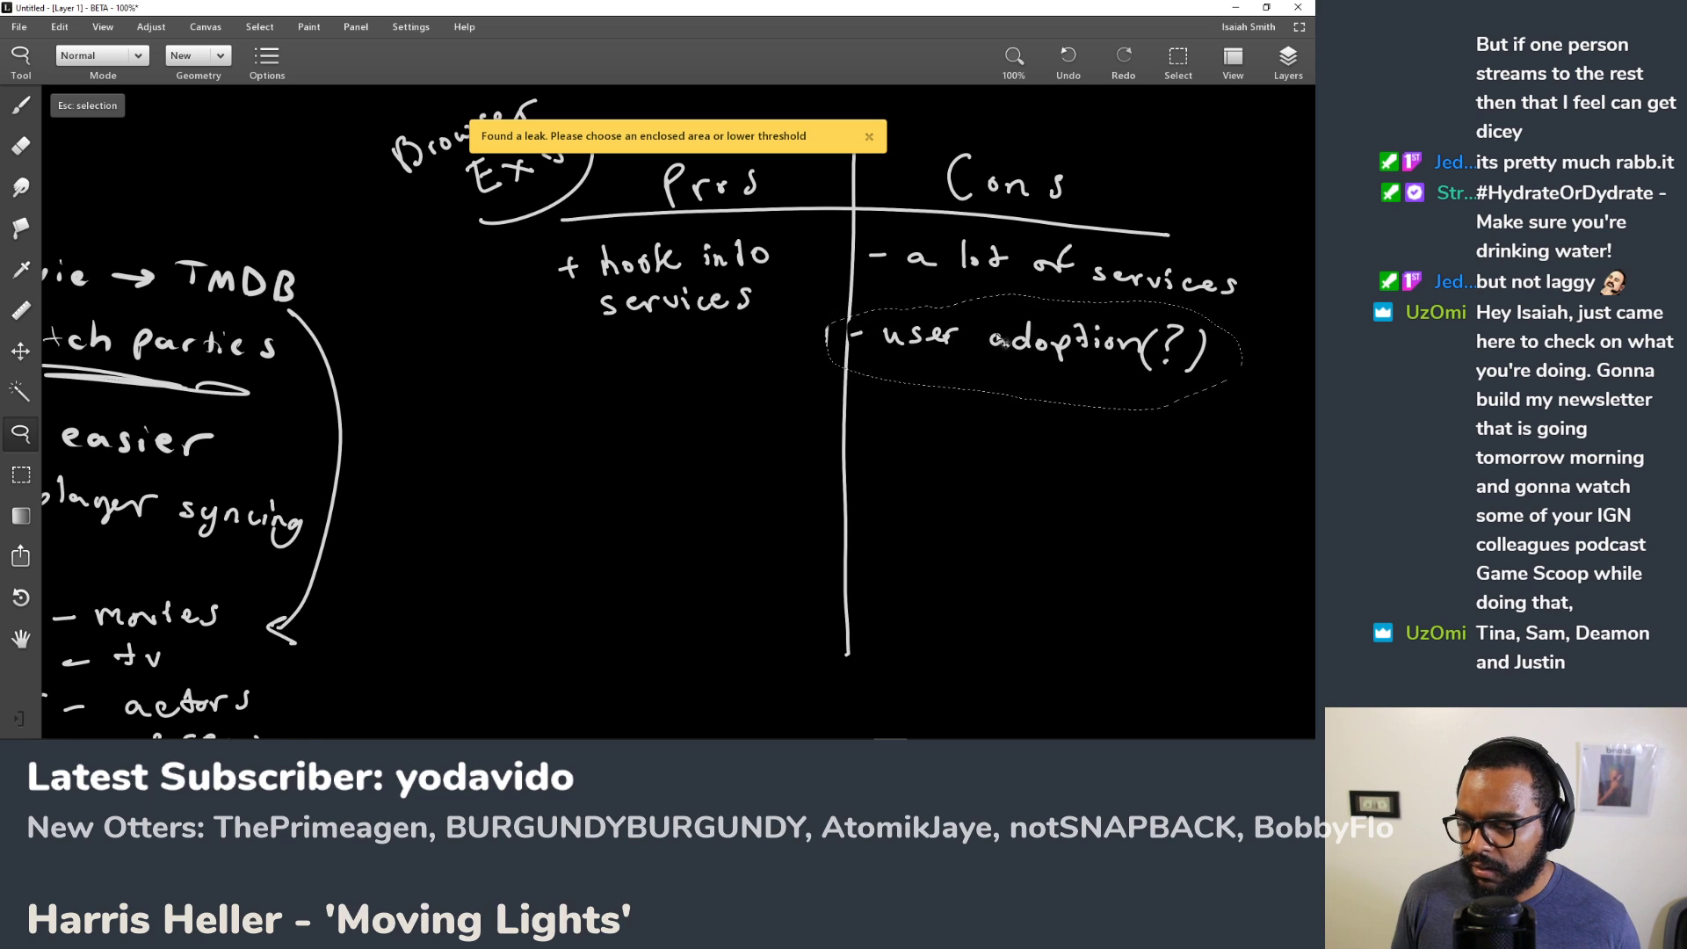
{"action": "left_click", "coordinate": [920, 308]}
{"action": "mouse_move", "coordinate": [905, 304]}
{"action": "left_mouse_down"}
{"action": "mouse_move", "coordinate": [866, 332]}
{"action": "mouse_move", "coordinate": [1171, 396]}
{"action": "mouse_move", "coordinate": [1250, 397]}
{"action": "mouse_move", "coordinate": [1285, 341]}
{"action": "mouse_move", "coordinate": [1172, 309]}
{"action": "mouse_move", "coordinate": [951, 306]}
{"action": "mouse_move", "coordinate": [911, 308]}
{"action": "mouse_move", "coordinate": [915, 343]}
{"action": "mouse_move", "coordinate": [752, 384]}
{"action": "mouse_move", "coordinate": [573, 364]}
{"action": "left_mouse_up"}
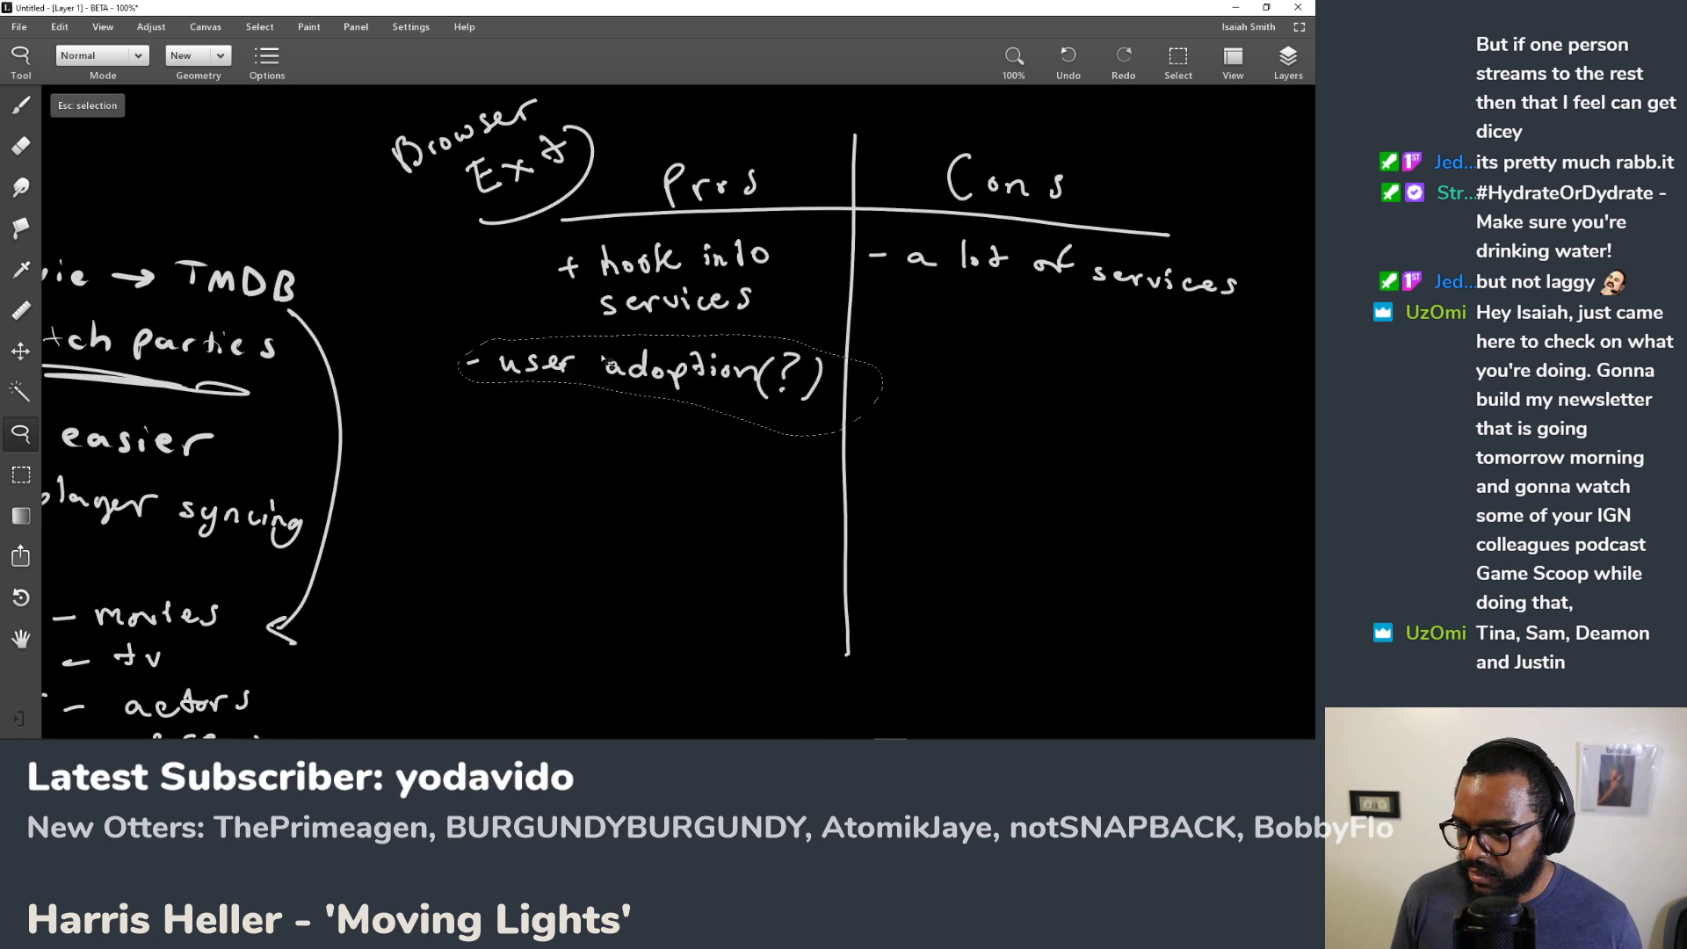
Step: Add a vertical stroke to turn its dash into a plus, then clear the selection
{"action": "key", "text": "b"}
{"action": "left_click_drag", "start_coordinate": [475, 351], "coordinate": [475, 374]}
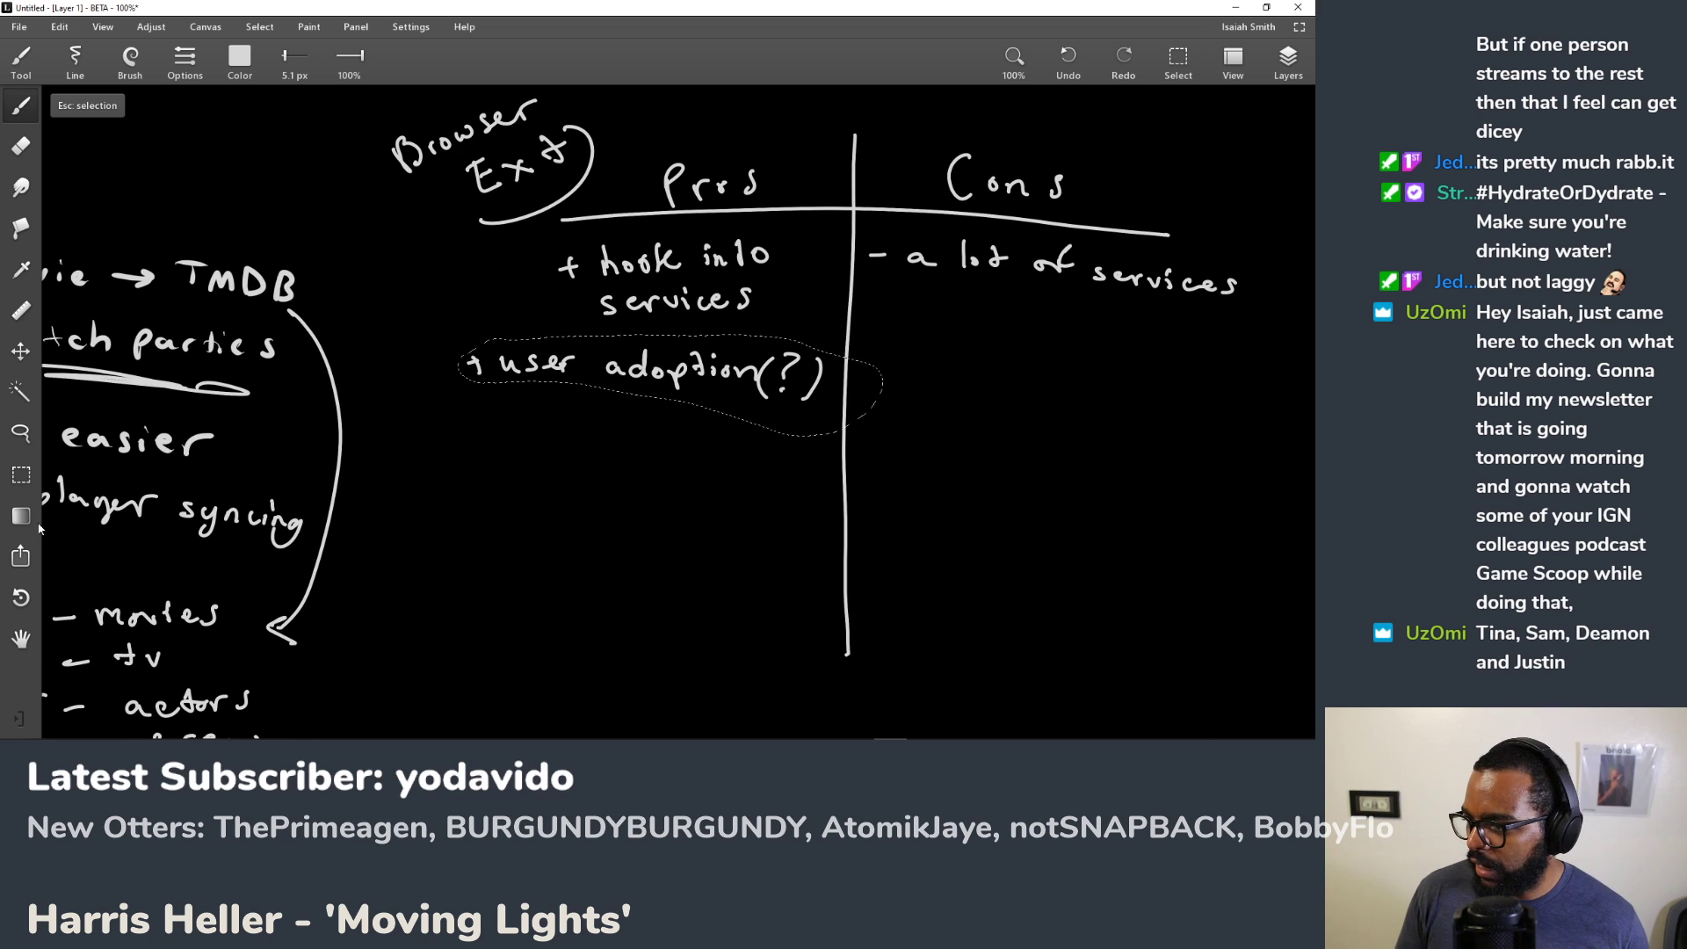
{"action": "left_click", "coordinate": [77, 106]}
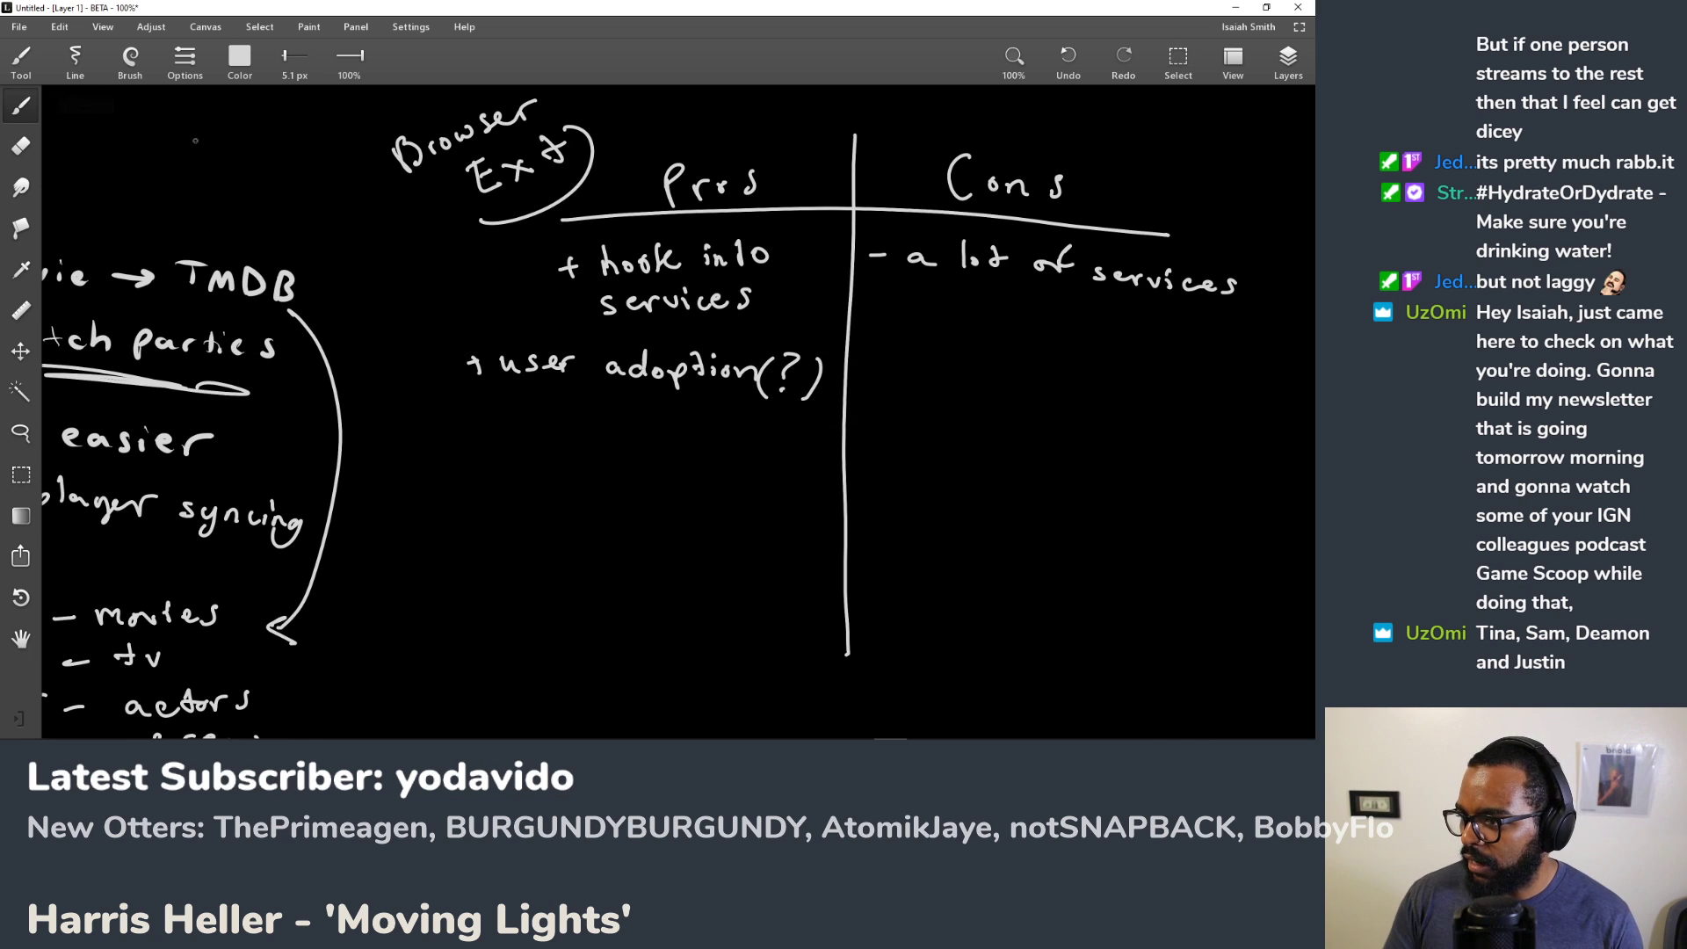
Step: Erase and redraw a neater plus before 'user adoption(?)'
{"action": "key", "text": "e"}
{"action": "left_click_drag", "start_coordinate": [460, 365], "coordinate": [481, 382]}
{"action": "key", "text": "b"}
{"action": "left_click_drag", "start_coordinate": [468, 369], "coordinate": [492, 364]}
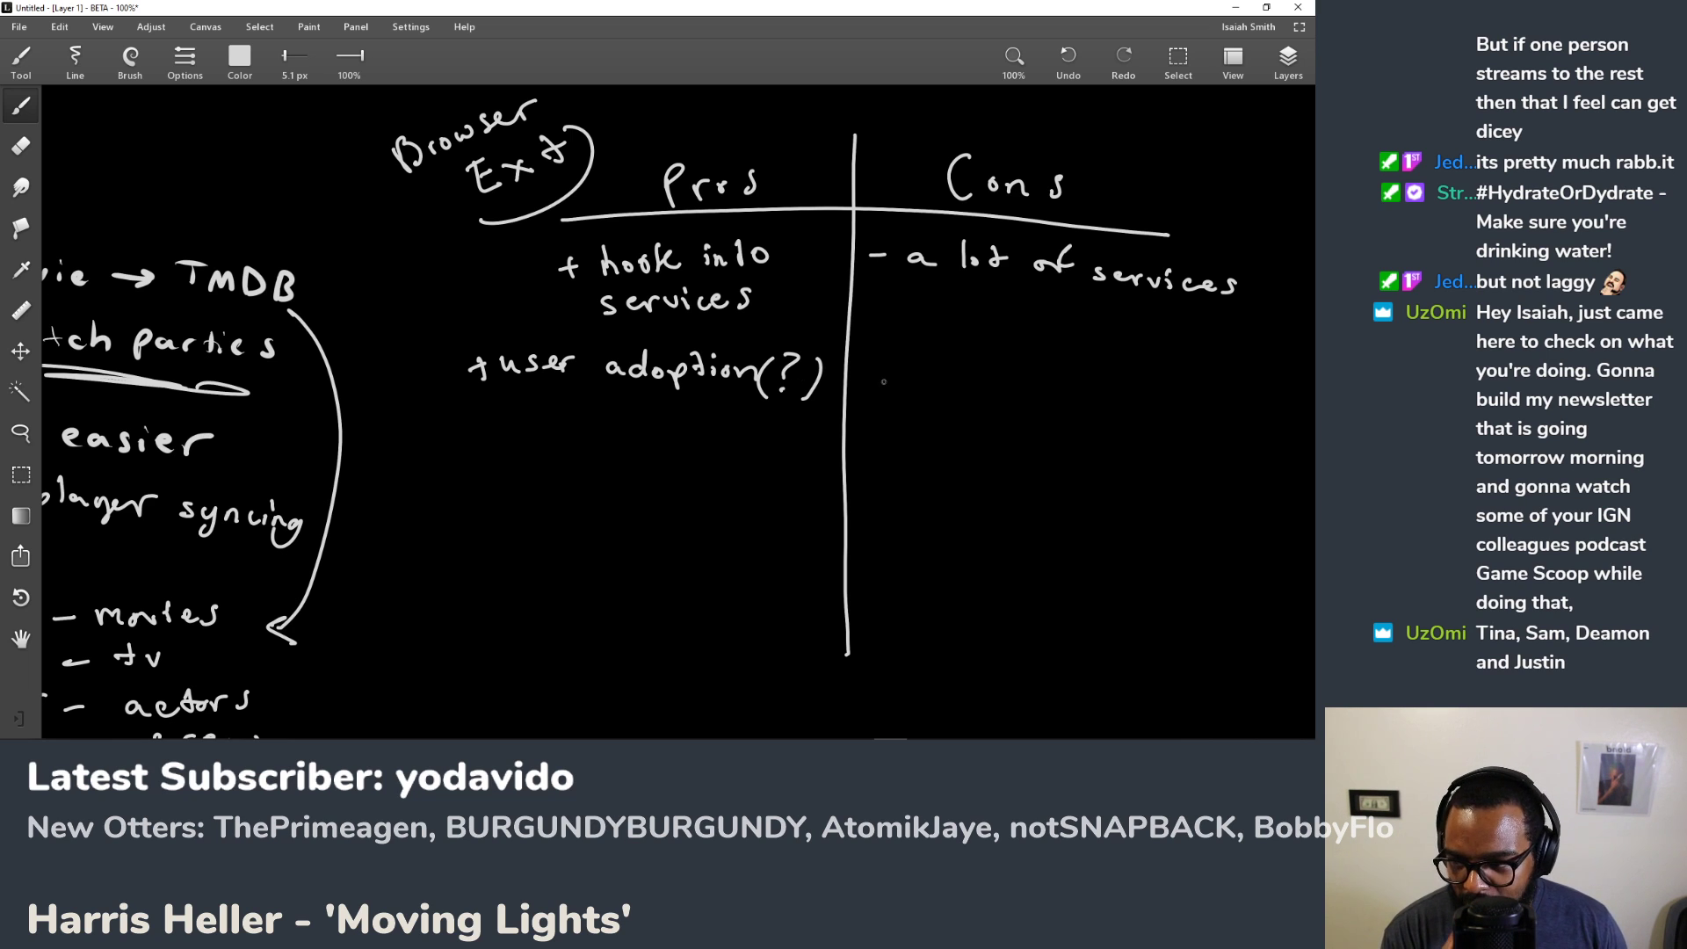
Step: Write '- serverload(?)' below 'a lot of services' in the Cons column
{"action": "mouse_move", "coordinate": [873, 357]}
{"action": "left_mouse_down"}
{"action": "mouse_move", "coordinate": [1051, 339]}
{"action": "mouse_move", "coordinate": [1132, 360]}
{"action": "left_mouse_up"}
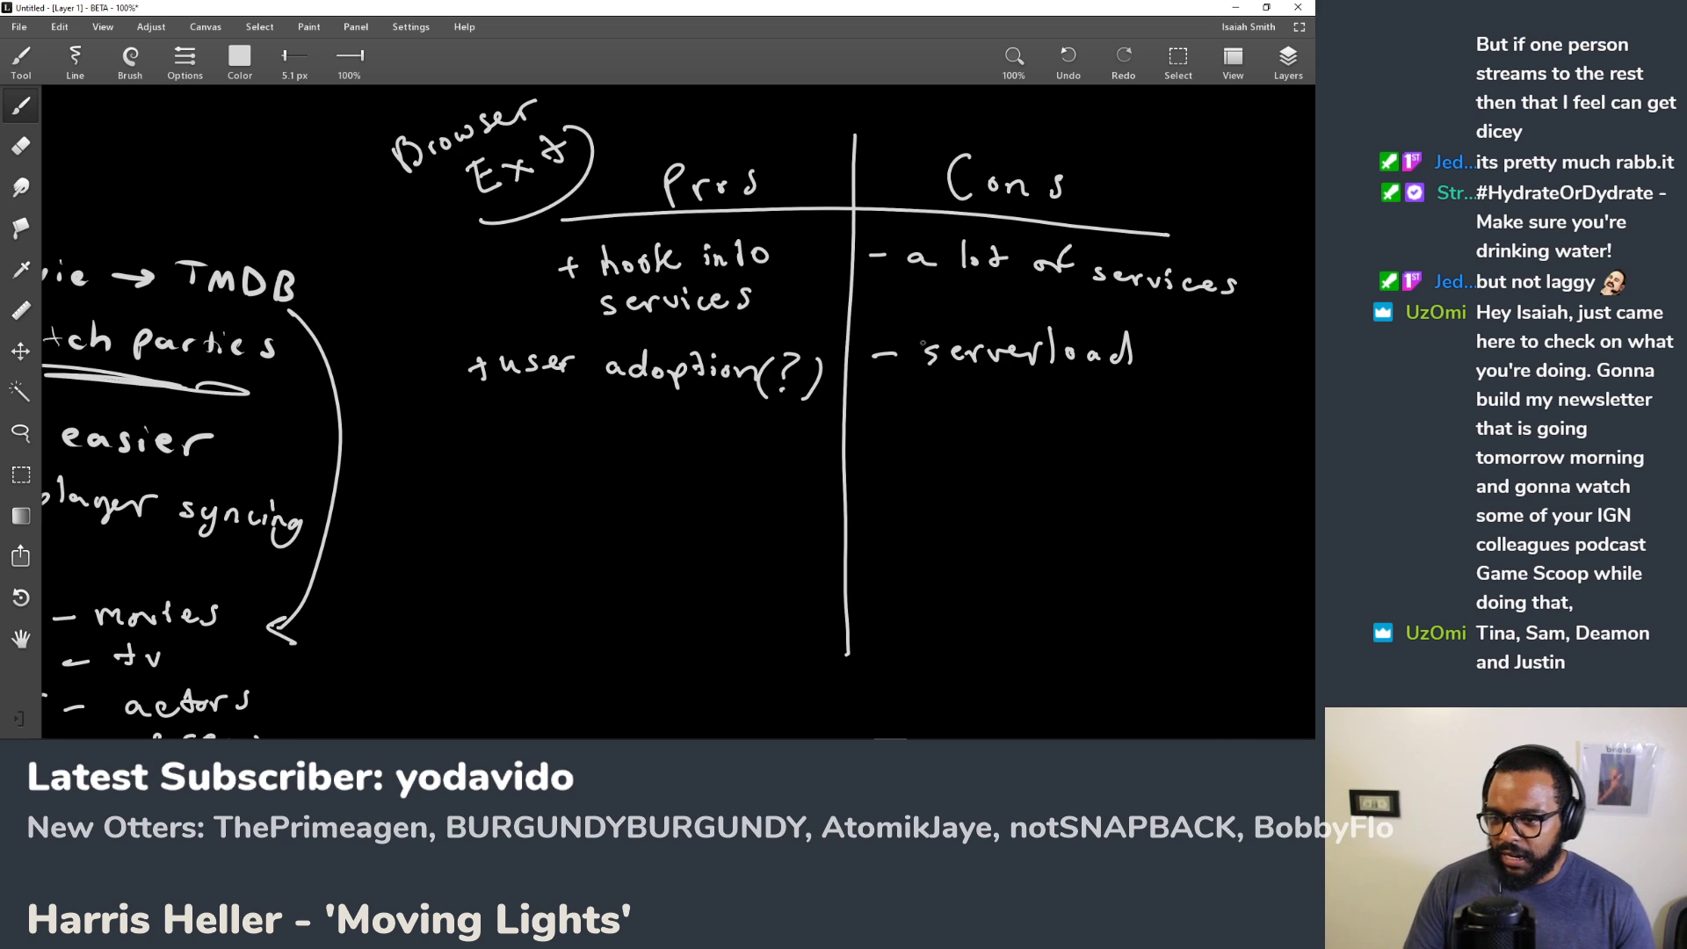
{"action": "mouse_move", "coordinate": [1153, 341]}
{"action": "left_mouse_down"}
{"action": "mouse_move", "coordinate": [1145, 376]}
{"action": "mouse_move", "coordinate": [1172, 361]}
{"action": "mouse_move", "coordinate": [1184, 378]}
{"action": "left_mouse_up"}
{"action": "left_click", "coordinate": [1173, 370]}
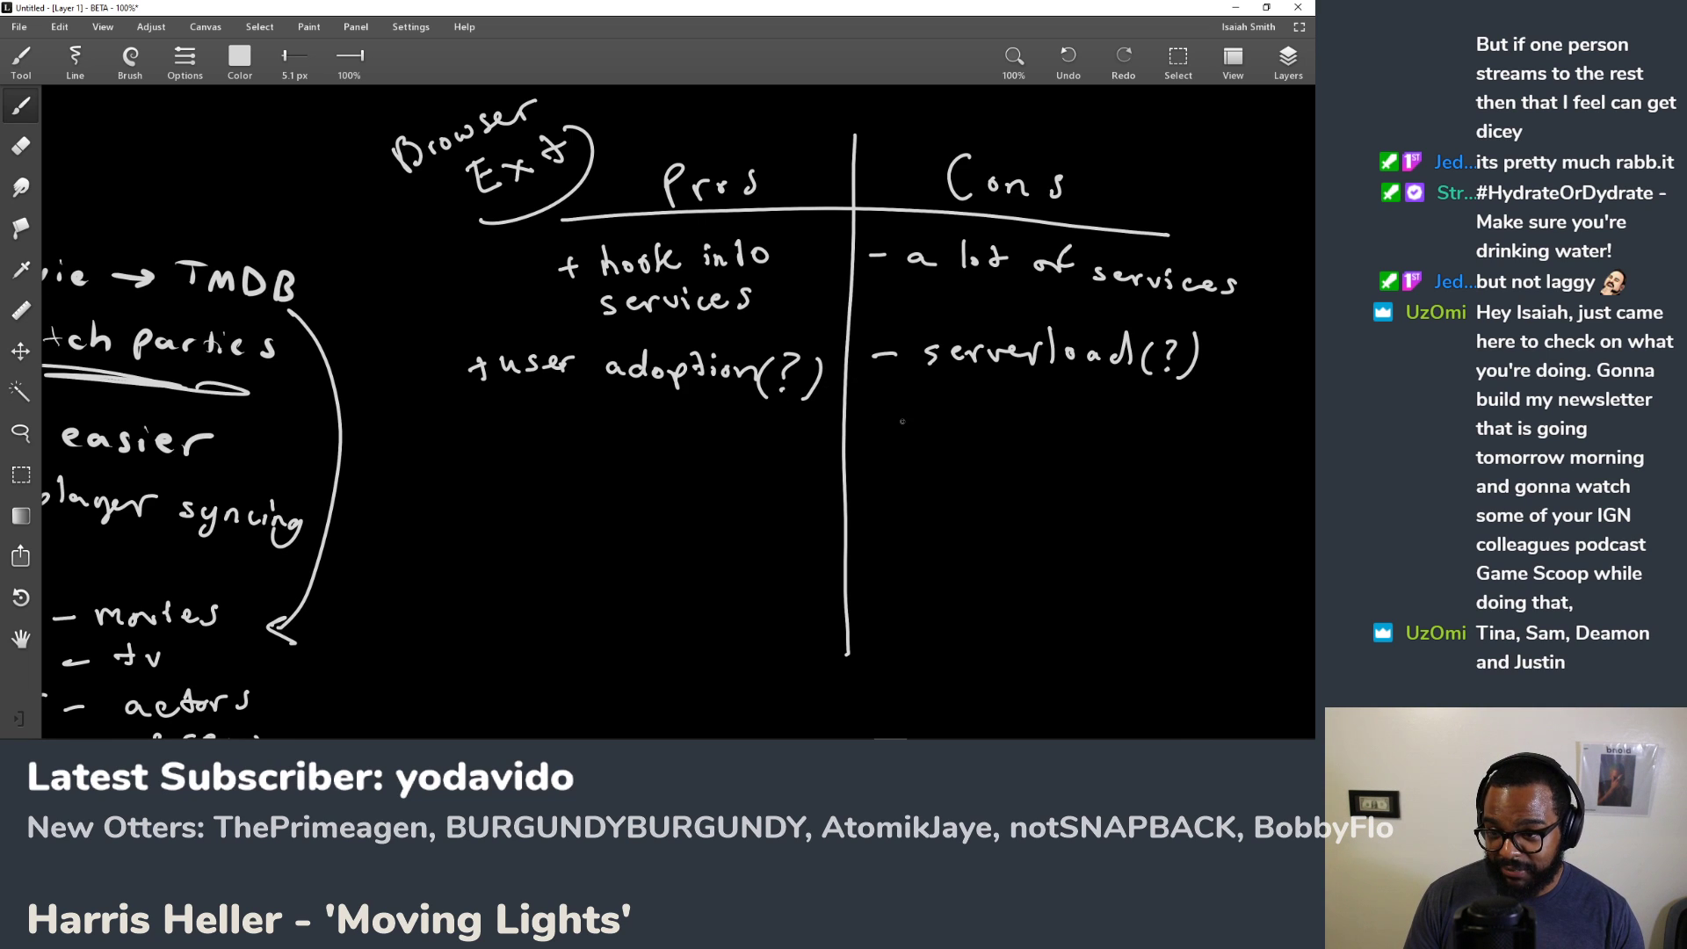
Step: Write '- Dev time' under 'serverload(?)' in the Cons column
{"action": "left_click_drag", "start_coordinate": [877, 434], "coordinate": [1000, 434]}
{"action": "left_click_drag", "start_coordinate": [1016, 420], "coordinate": [1066, 430]}
{"action": "left_click_drag", "start_coordinate": [1060, 427], "coordinate": [1081, 430]}
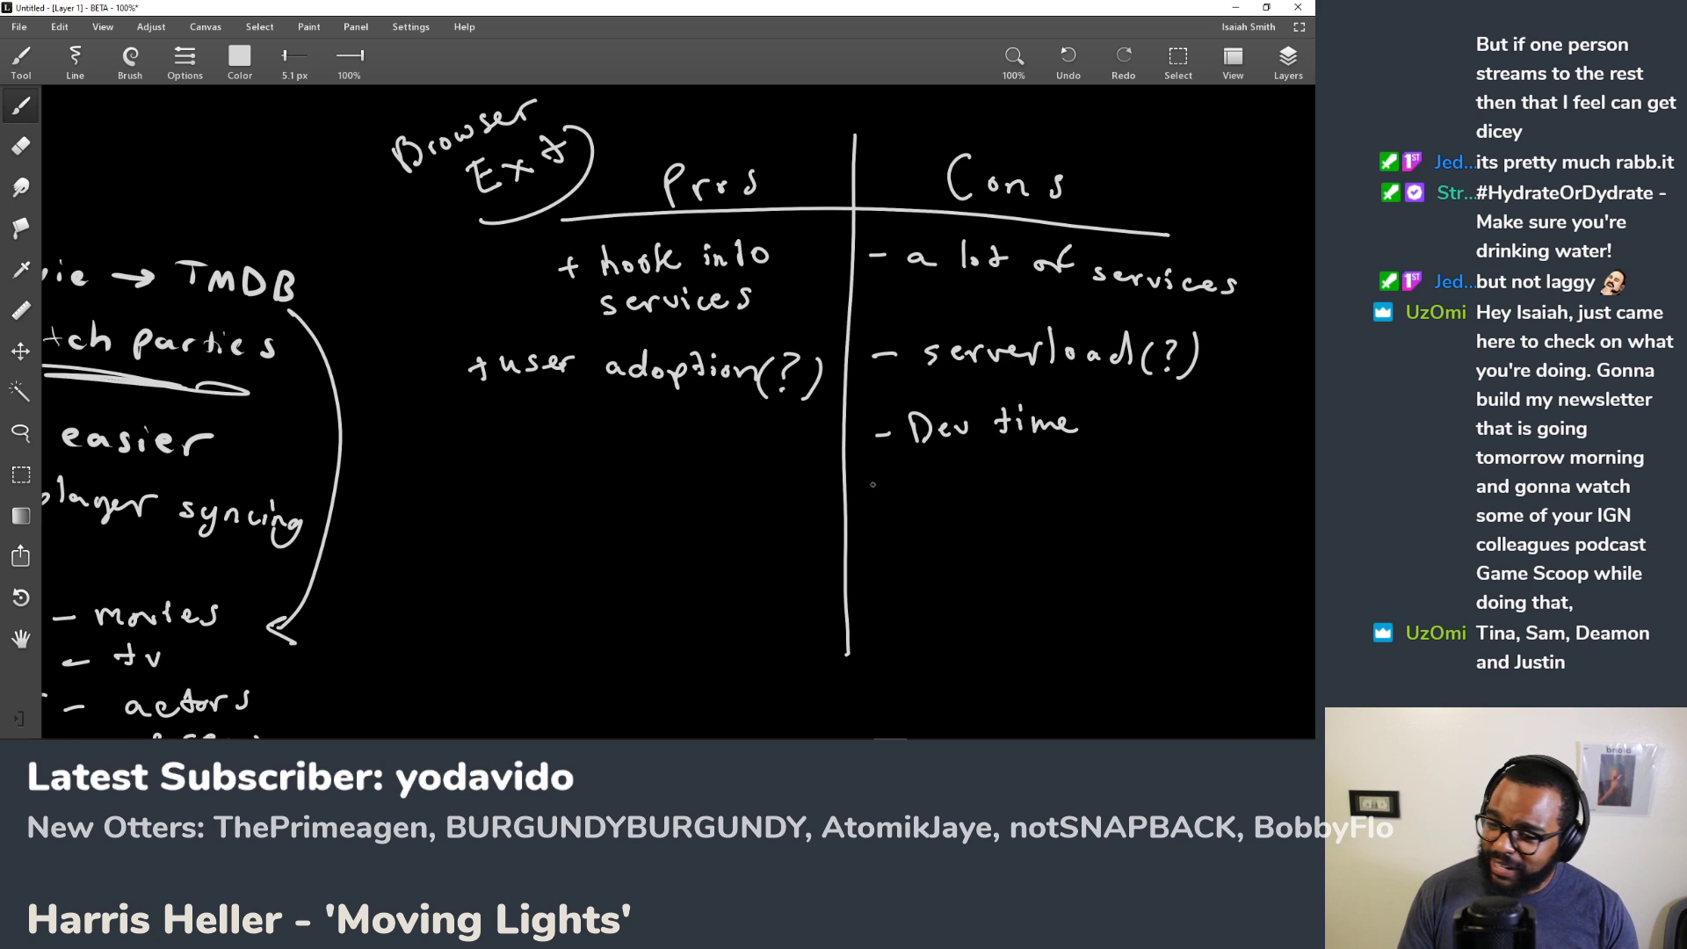
Step: Write '- tech(firebase?)' below it and begin another dash underneath
{"action": "left_click_drag", "start_coordinate": [885, 503], "coordinate": [1017, 498]}
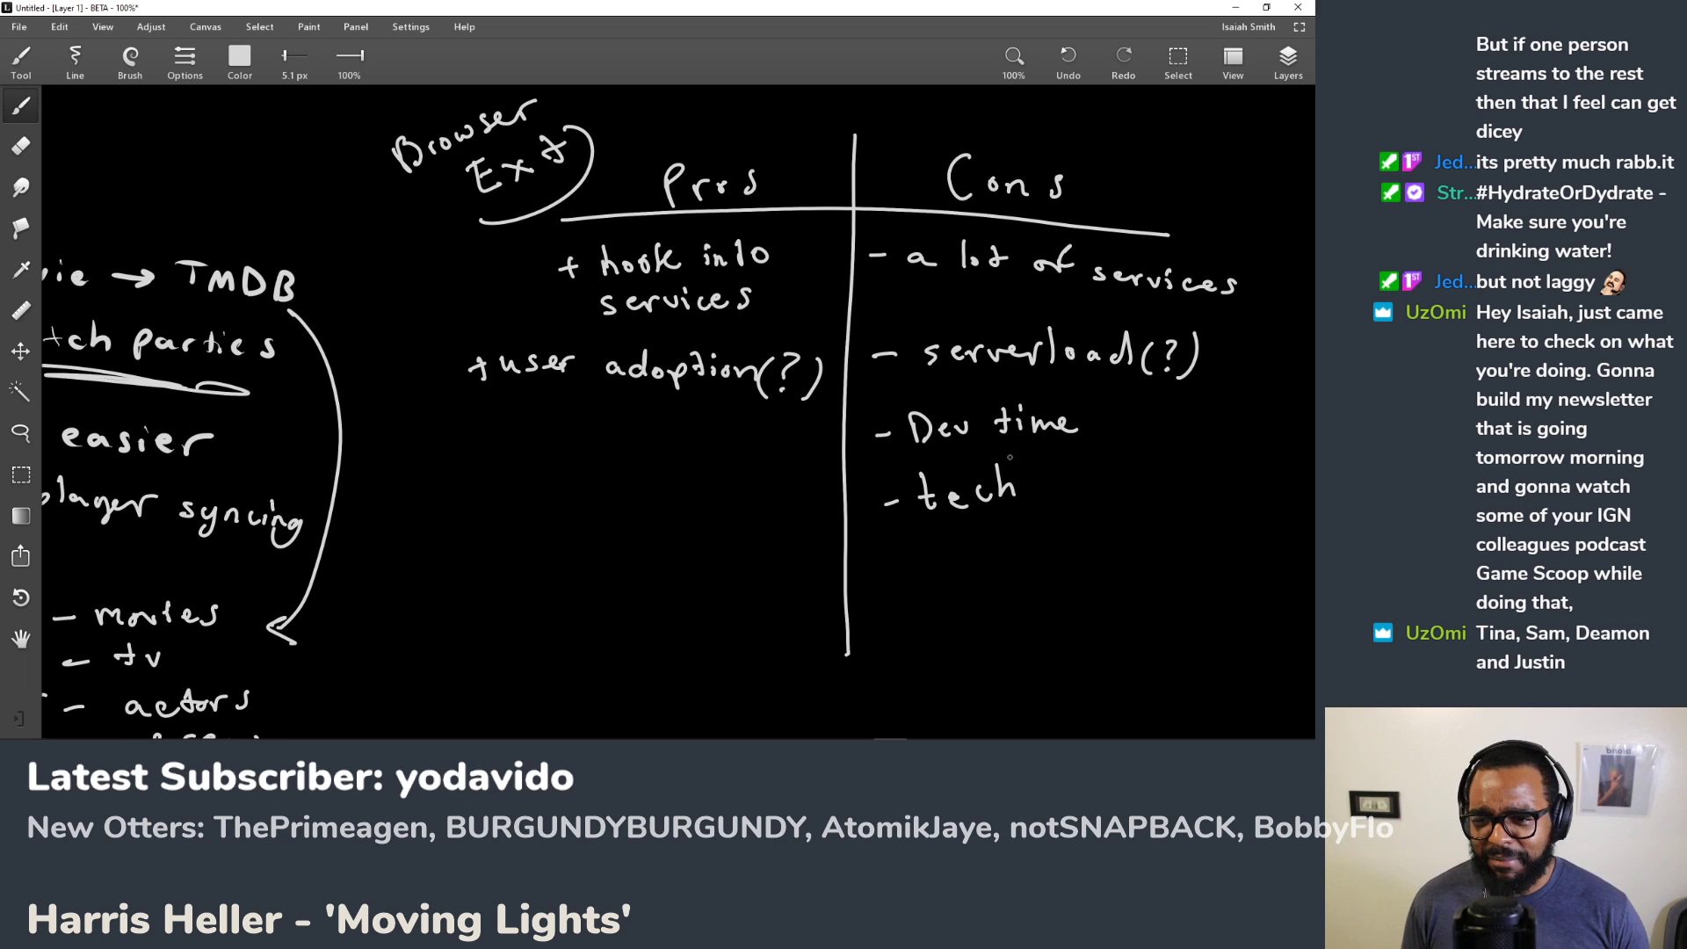
{"action": "left_click_drag", "start_coordinate": [1038, 470], "coordinate": [1044, 508]}
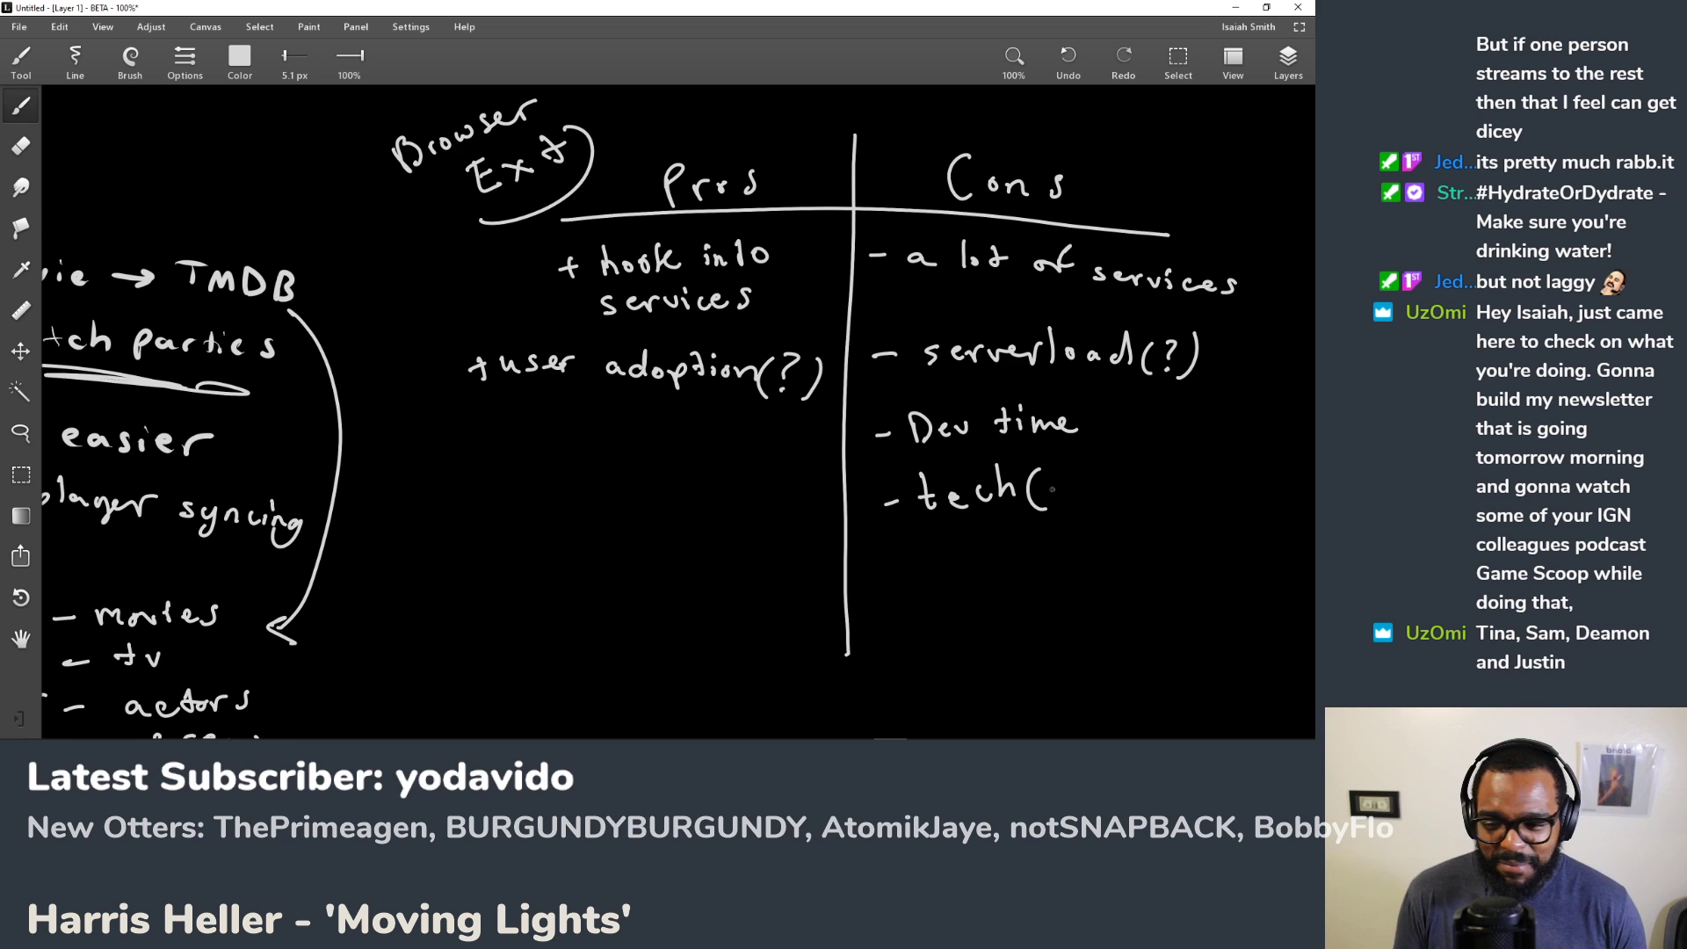
{"action": "mouse_move", "coordinate": [1066, 467]}
{"action": "left_mouse_down"}
{"action": "mouse_move", "coordinate": [1052, 506]}
{"action": "mouse_move", "coordinate": [1112, 494]}
{"action": "left_mouse_up"}
{"action": "left_click_drag", "start_coordinate": [1116, 469], "coordinate": [1129, 497]}
{"action": "mouse_move", "coordinate": [1151, 479]}
{"action": "left_mouse_down"}
{"action": "mouse_move", "coordinate": [1176, 494]}
{"action": "mouse_move", "coordinate": [1162, 497]}
{"action": "mouse_move", "coordinate": [1213, 482]}
{"action": "mouse_move", "coordinate": [1230, 504]}
{"action": "left_mouse_up"}
{"action": "left_click", "coordinate": [1211, 492]}
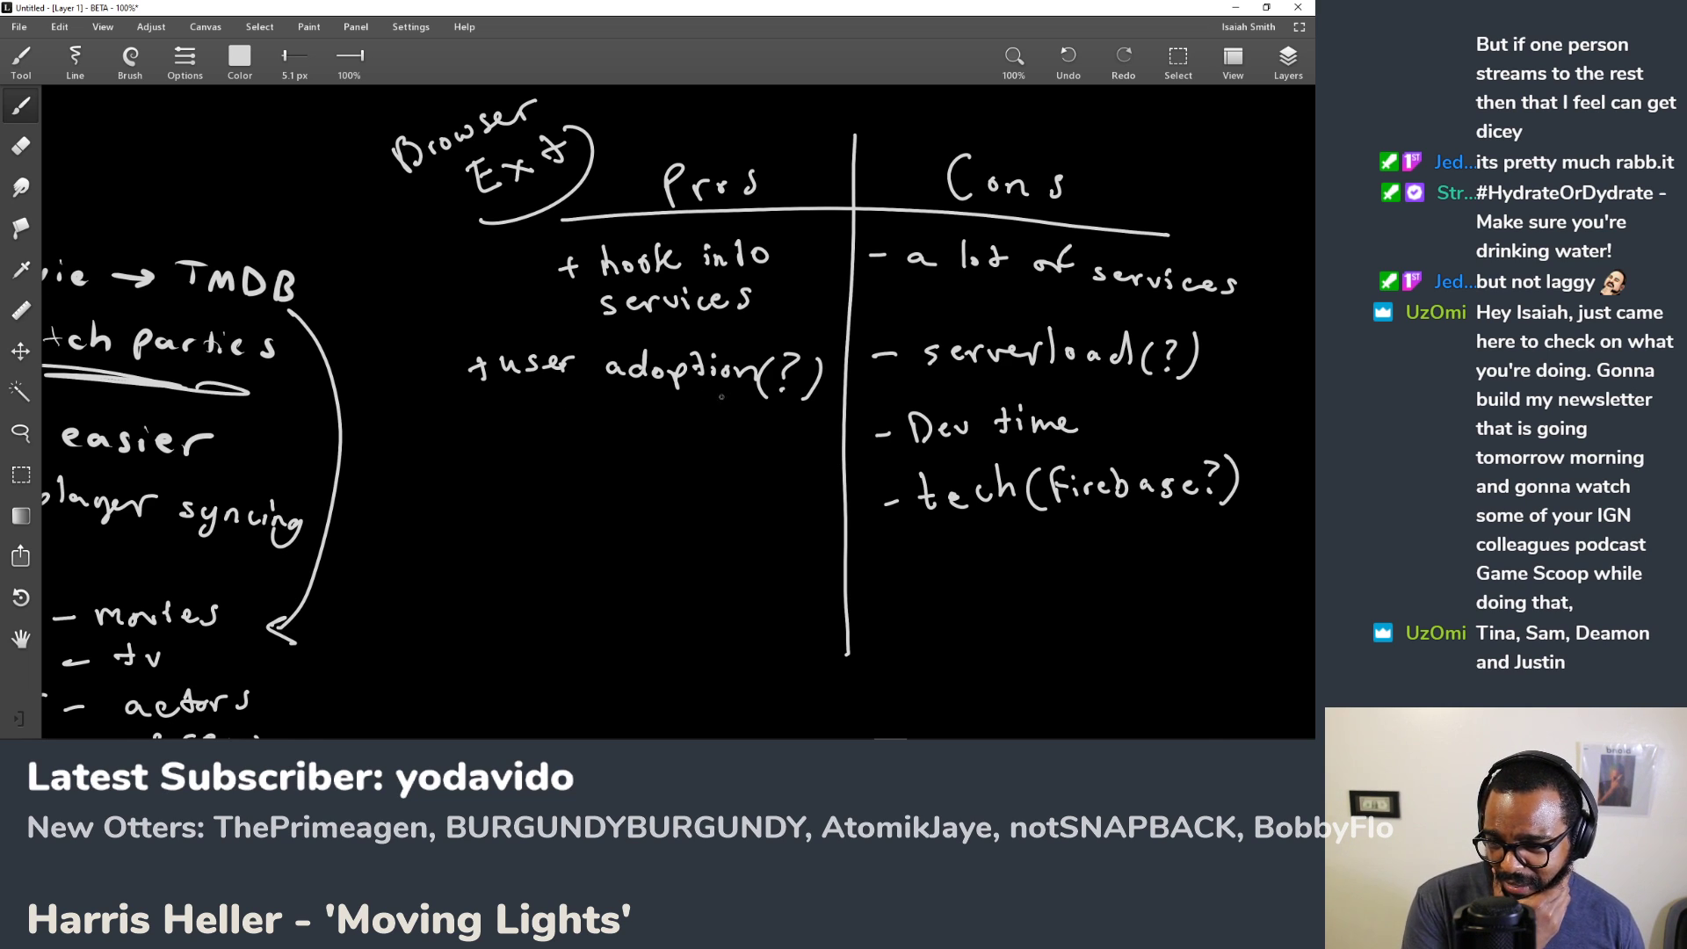
{"action": "left_click_drag", "start_coordinate": [875, 567], "coordinate": [889, 567]}
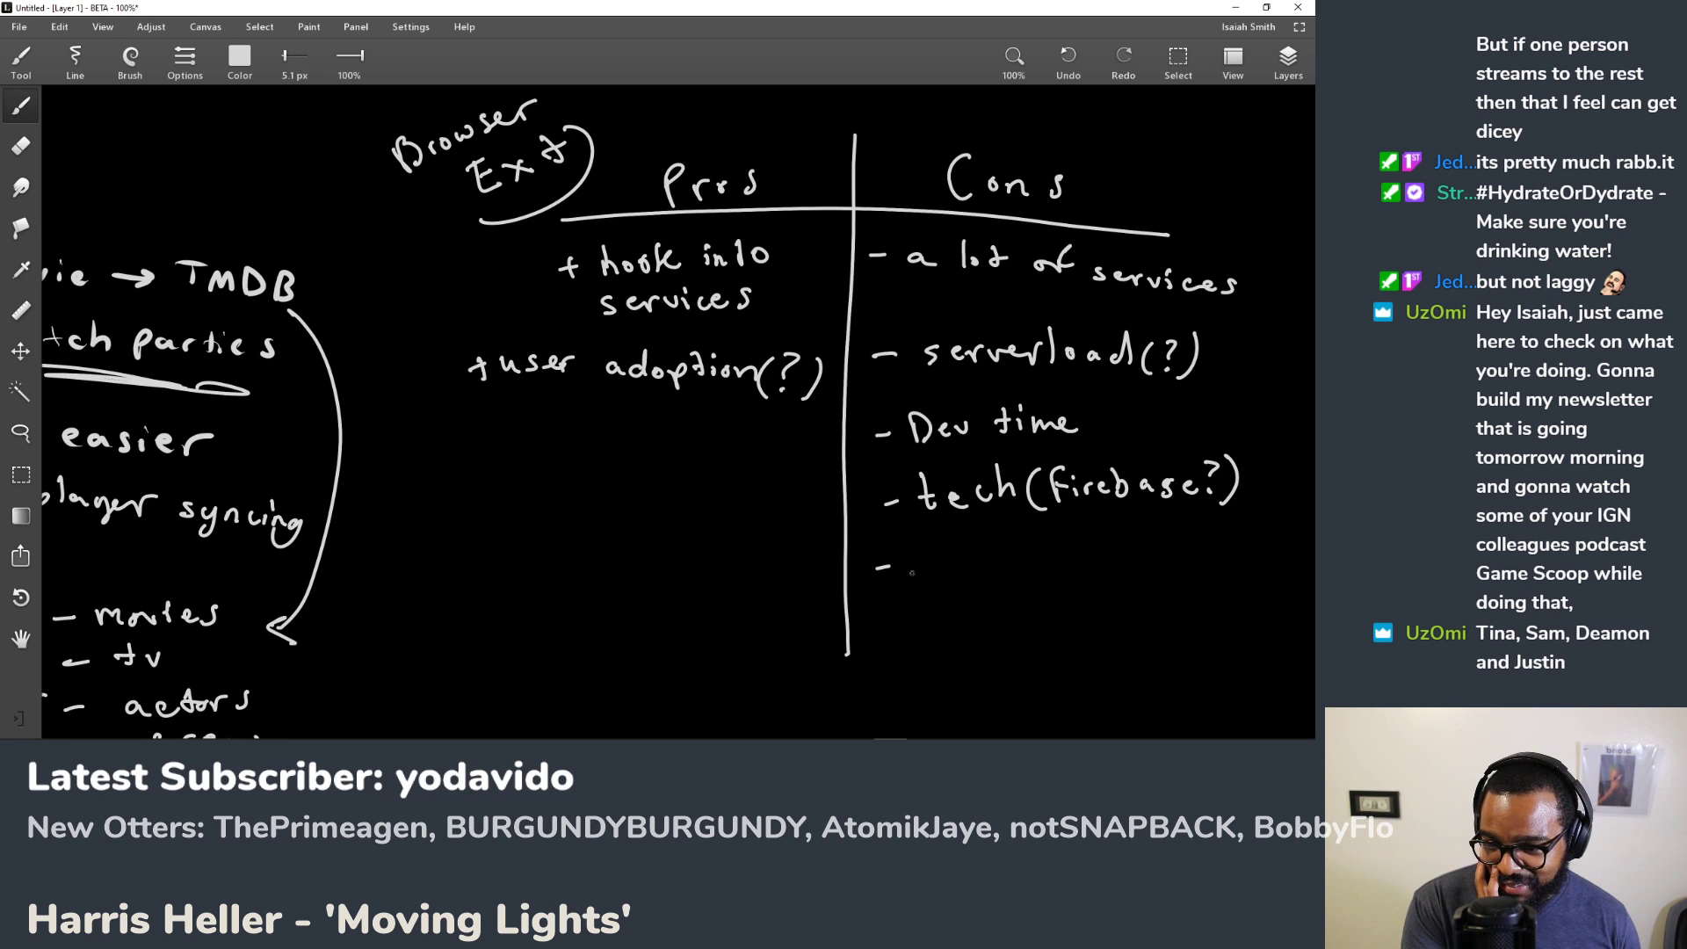
Step: Finish the last con as 'upkeep' after undoing a half-written 'maint'
{"action": "left_click_drag", "start_coordinate": [914, 573], "coordinate": [989, 577]}
{"action": "left_click_drag", "start_coordinate": [995, 573], "coordinate": [1009, 559]}
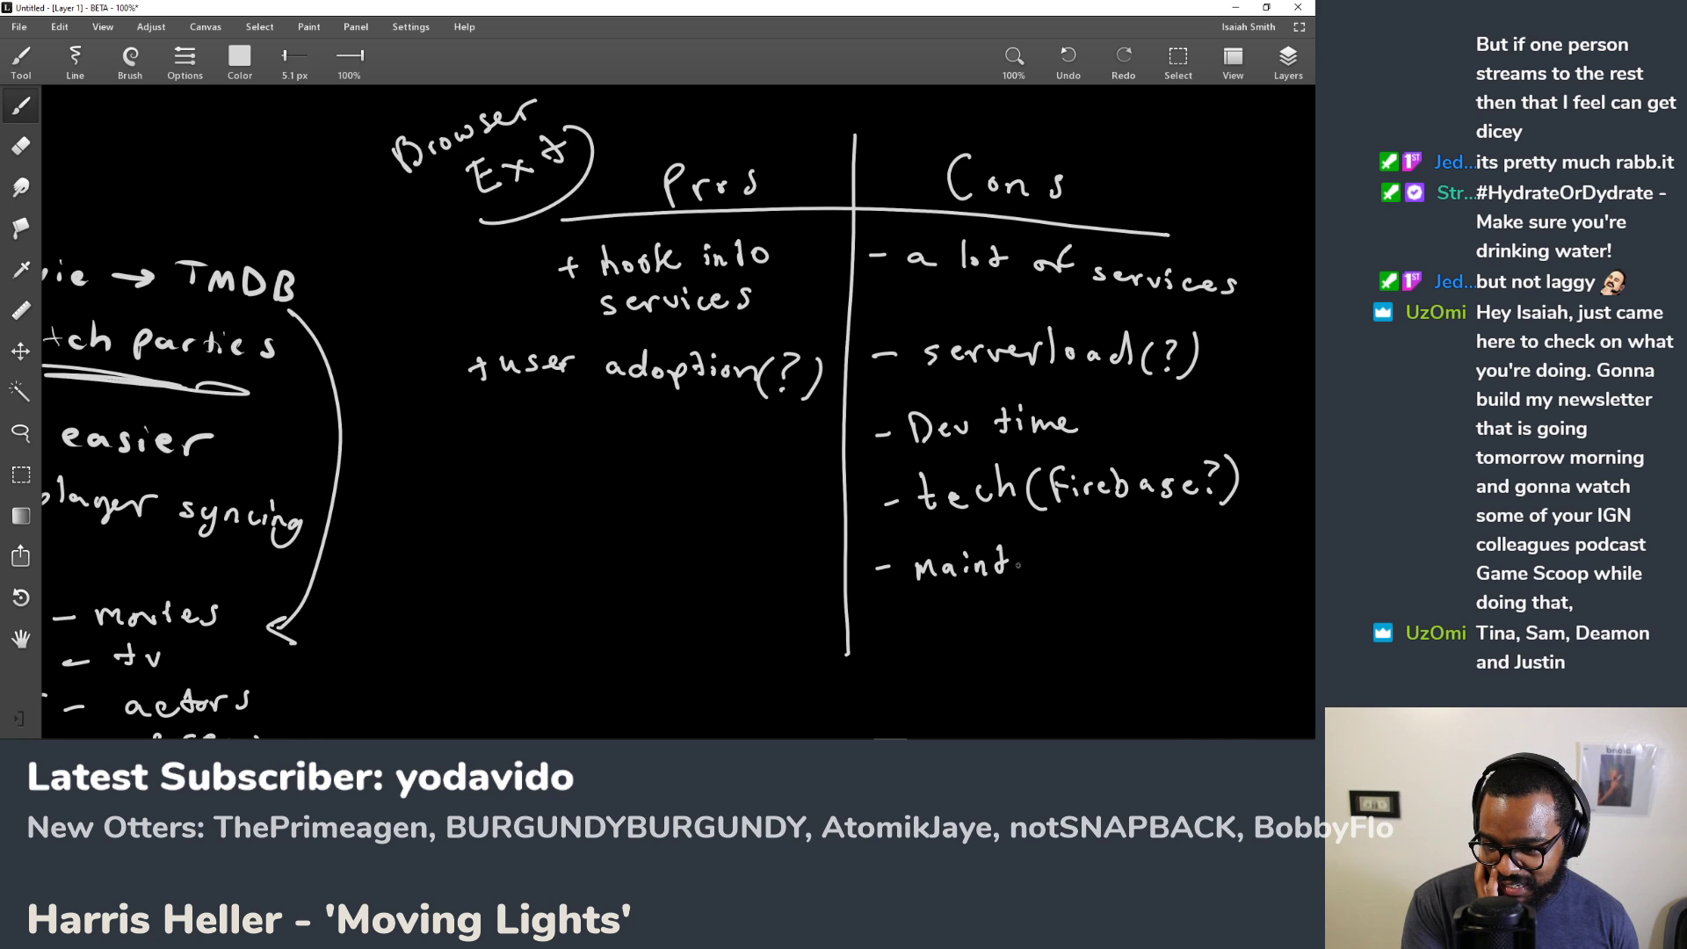
{"action": "key", "text": "ctrl+z"}
{"action": "key", "text": "ctrl+z"}
{"action": "key", "text": "ctrl+z"}
{"action": "key", "text": "ctrl+z"}
{"action": "key", "text": "ctrl+z"}
{"action": "key", "text": "ctrl+z"}
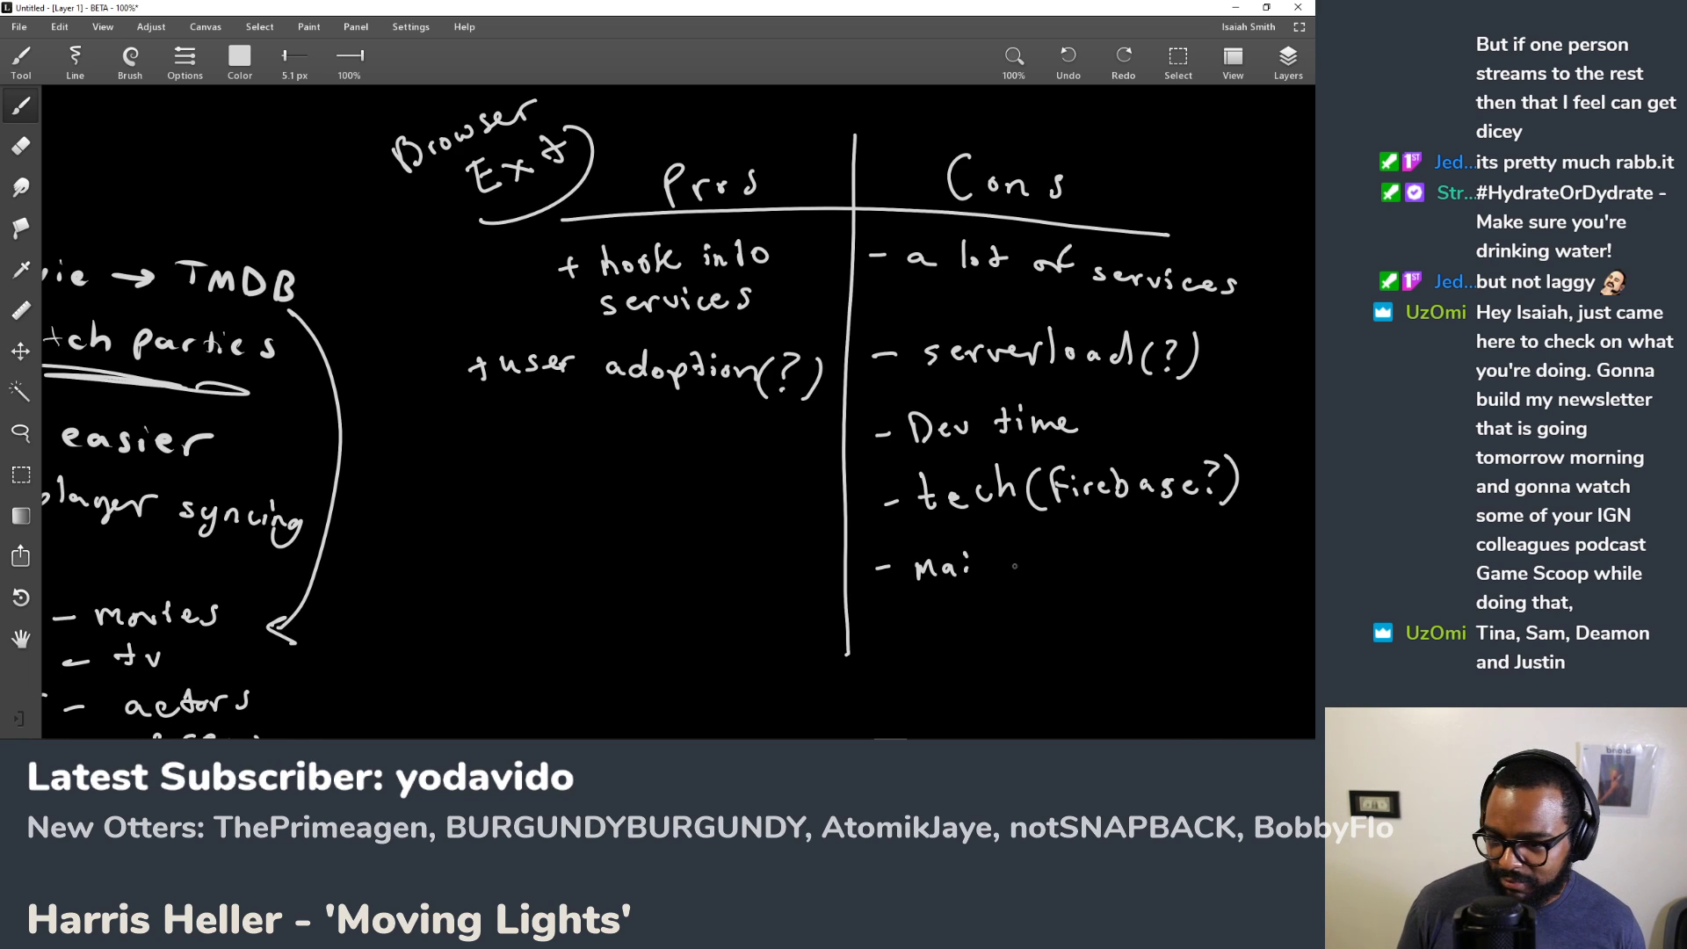
{"action": "mouse_move", "coordinate": [926, 564]}
{"action": "left_mouse_down"}
{"action": "mouse_move", "coordinate": [956, 589]}
{"action": "mouse_move", "coordinate": [974, 547]}
{"action": "mouse_move", "coordinate": [1002, 571]}
{"action": "mouse_move", "coordinate": [1047, 565]}
{"action": "left_mouse_up"}
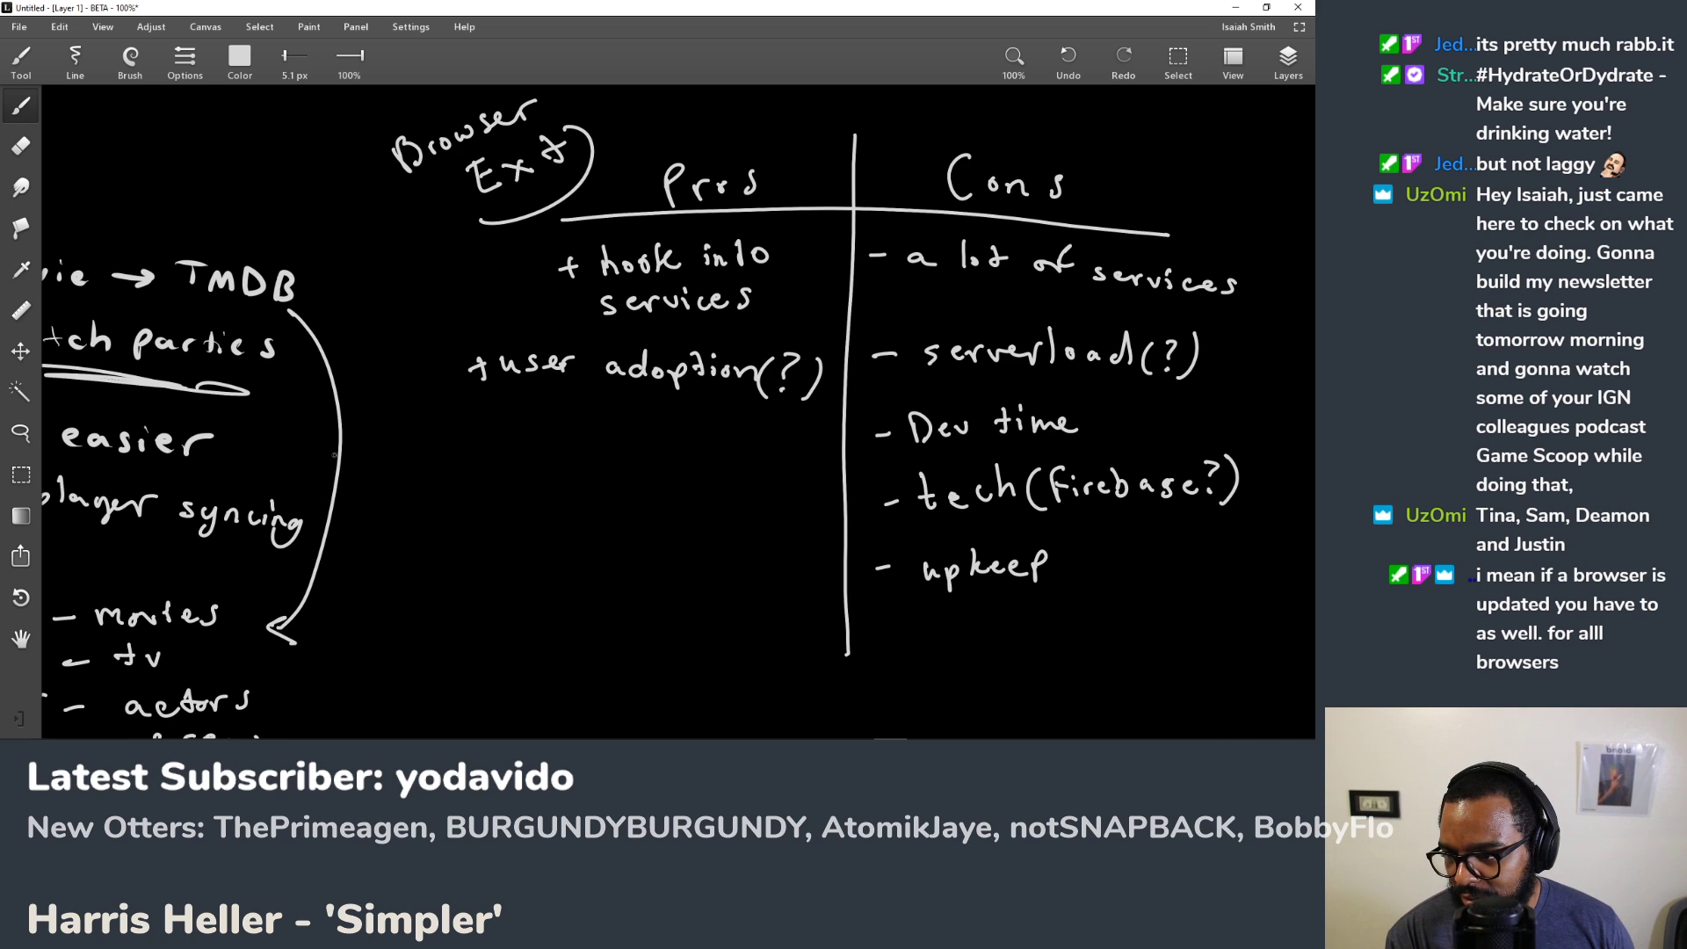
Step: Write '+ sync actions' under 'user adoption(?)' in the Pros column
{"action": "left_click_drag", "start_coordinate": [517, 430], "coordinate": [545, 427]}
{"action": "mouse_move", "coordinate": [533, 419]}
{"action": "left_mouse_down"}
{"action": "mouse_move", "coordinate": [532, 440]}
{"action": "mouse_move", "coordinate": [567, 439]}
{"action": "left_mouse_up"}
{"action": "mouse_move", "coordinate": [594, 420]}
{"action": "left_mouse_down"}
{"action": "mouse_move", "coordinate": [619, 457]}
{"action": "mouse_move", "coordinate": [619, 437]}
{"action": "mouse_move", "coordinate": [641, 434]}
{"action": "left_mouse_up"}
{"action": "mouse_move", "coordinate": [656, 423]}
{"action": "left_mouse_down"}
{"action": "mouse_move", "coordinate": [646, 434]}
{"action": "mouse_move", "coordinate": [764, 432]}
{"action": "left_mouse_up"}
{"action": "left_click_drag", "start_coordinate": [777, 423], "coordinate": [795, 435]}
{"action": "left_click_drag", "start_coordinate": [814, 415], "coordinate": [804, 438]}
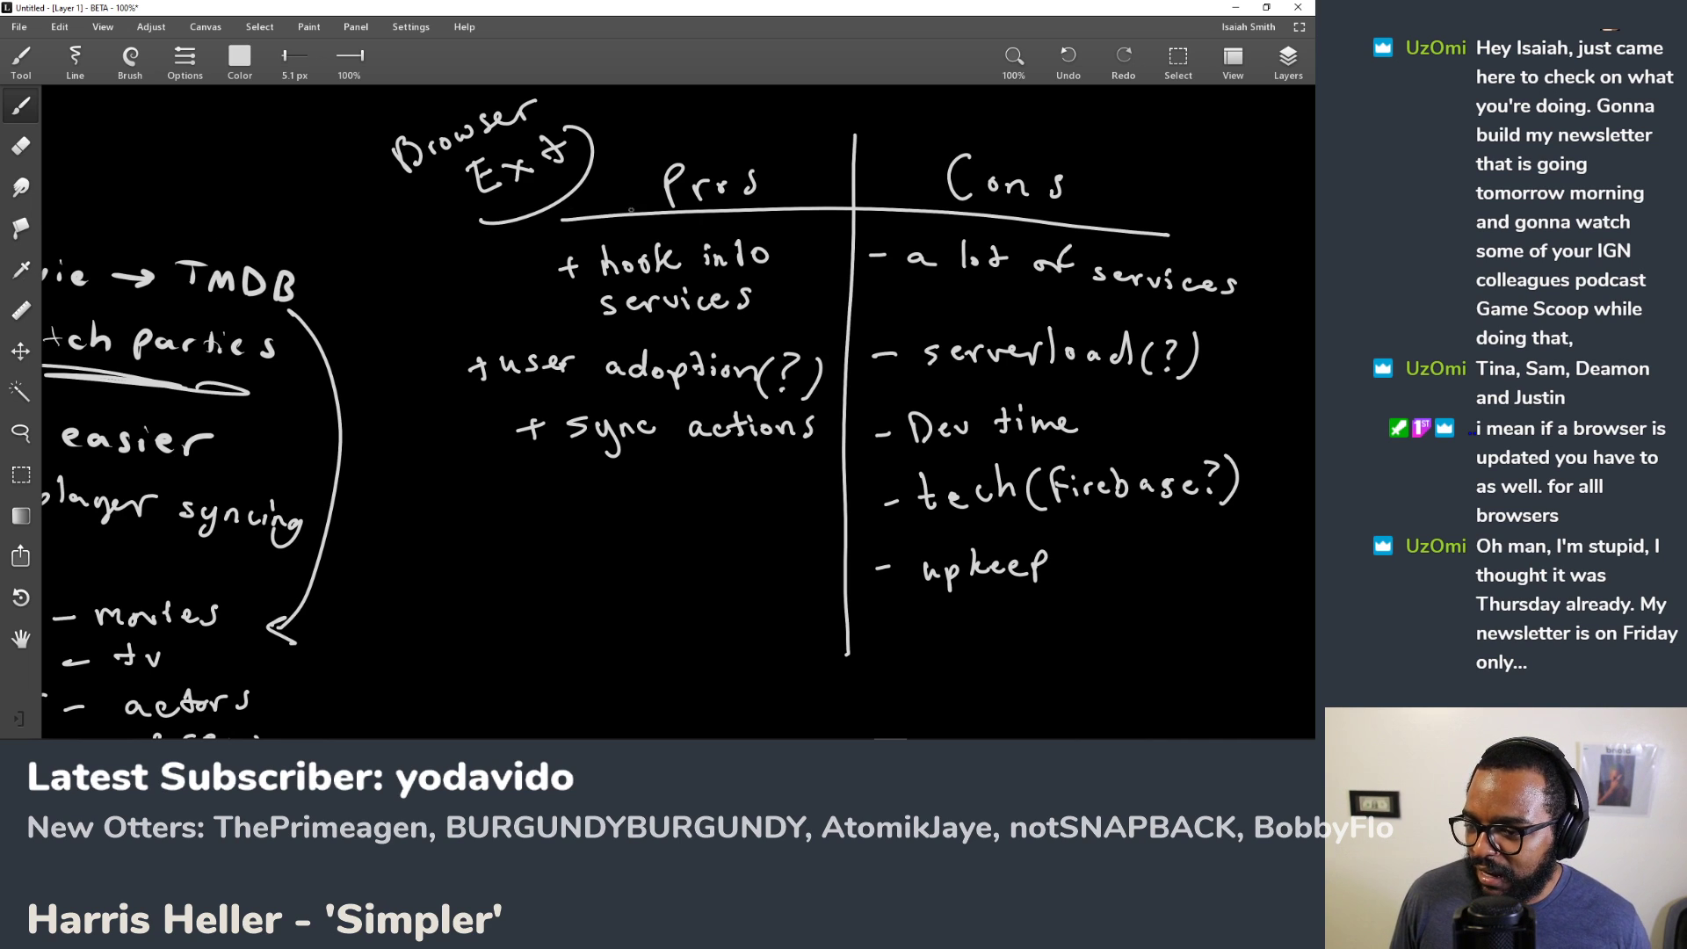
Step: Pan around the whiteboard to review the Movie Otter, MVP notes and Pros/Cons table
{"action": "left_click_drag", "start_coordinate": [631, 466], "coordinate": [691, 519]}
{"action": "mouse_move", "coordinate": [565, 495]}
{"action": "left_mouse_down"}
{"action": "mouse_move", "coordinate": [821, 418]}
{"action": "mouse_move", "coordinate": [871, 428]}
{"action": "left_mouse_up"}
{"action": "left_click_drag", "start_coordinate": [720, 426], "coordinate": [699, 506]}
{"action": "left_click_drag", "start_coordinate": [804, 489], "coordinate": [654, 483]}
{"action": "left_click_drag", "start_coordinate": [837, 473], "coordinate": [439, 463]}
{"action": "mouse_move", "coordinate": [773, 457]}
{"action": "left_mouse_down"}
{"action": "mouse_move", "coordinate": [721, 447]}
{"action": "mouse_move", "coordinate": [668, 334]}
{"action": "left_mouse_up"}
{"action": "left_click_drag", "start_coordinate": [774, 395], "coordinate": [578, 539]}
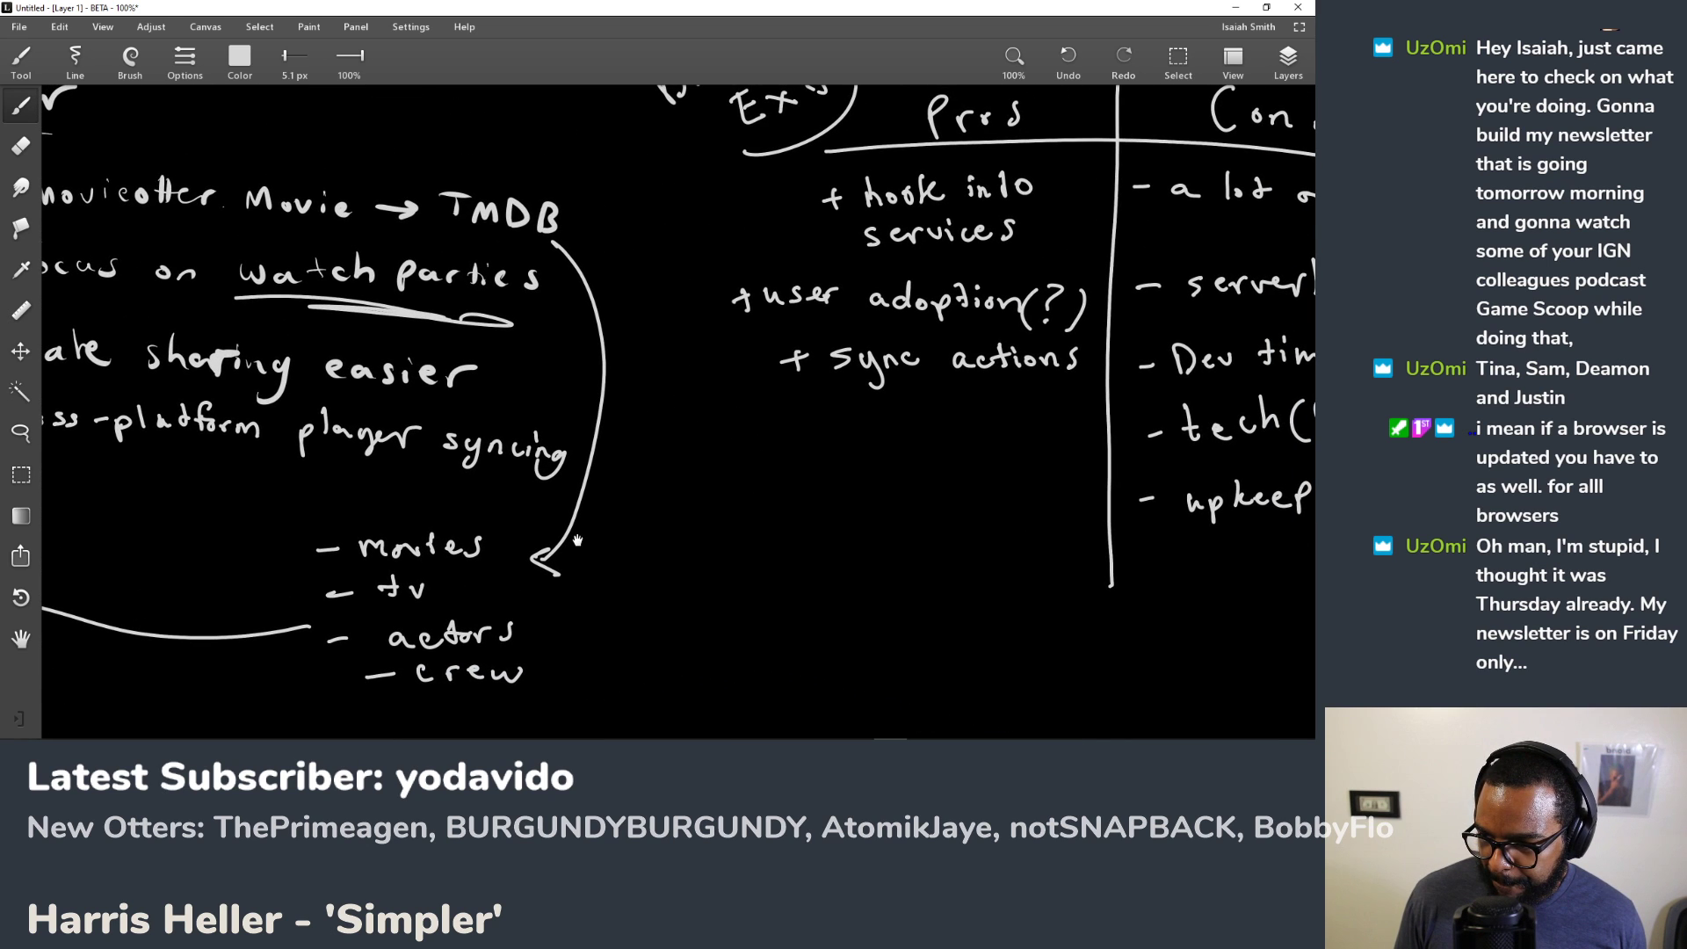
{"action": "left_click_drag", "start_coordinate": [817, 490], "coordinate": [671, 489]}
{"action": "mouse_move", "coordinate": [791, 457]}
{"action": "left_mouse_down"}
{"action": "mouse_move", "coordinate": [565, 554]}
{"action": "mouse_move", "coordinate": [577, 539]}
{"action": "mouse_move", "coordinate": [588, 557]}
{"action": "mouse_move", "coordinate": [612, 507]}
{"action": "left_mouse_up"}
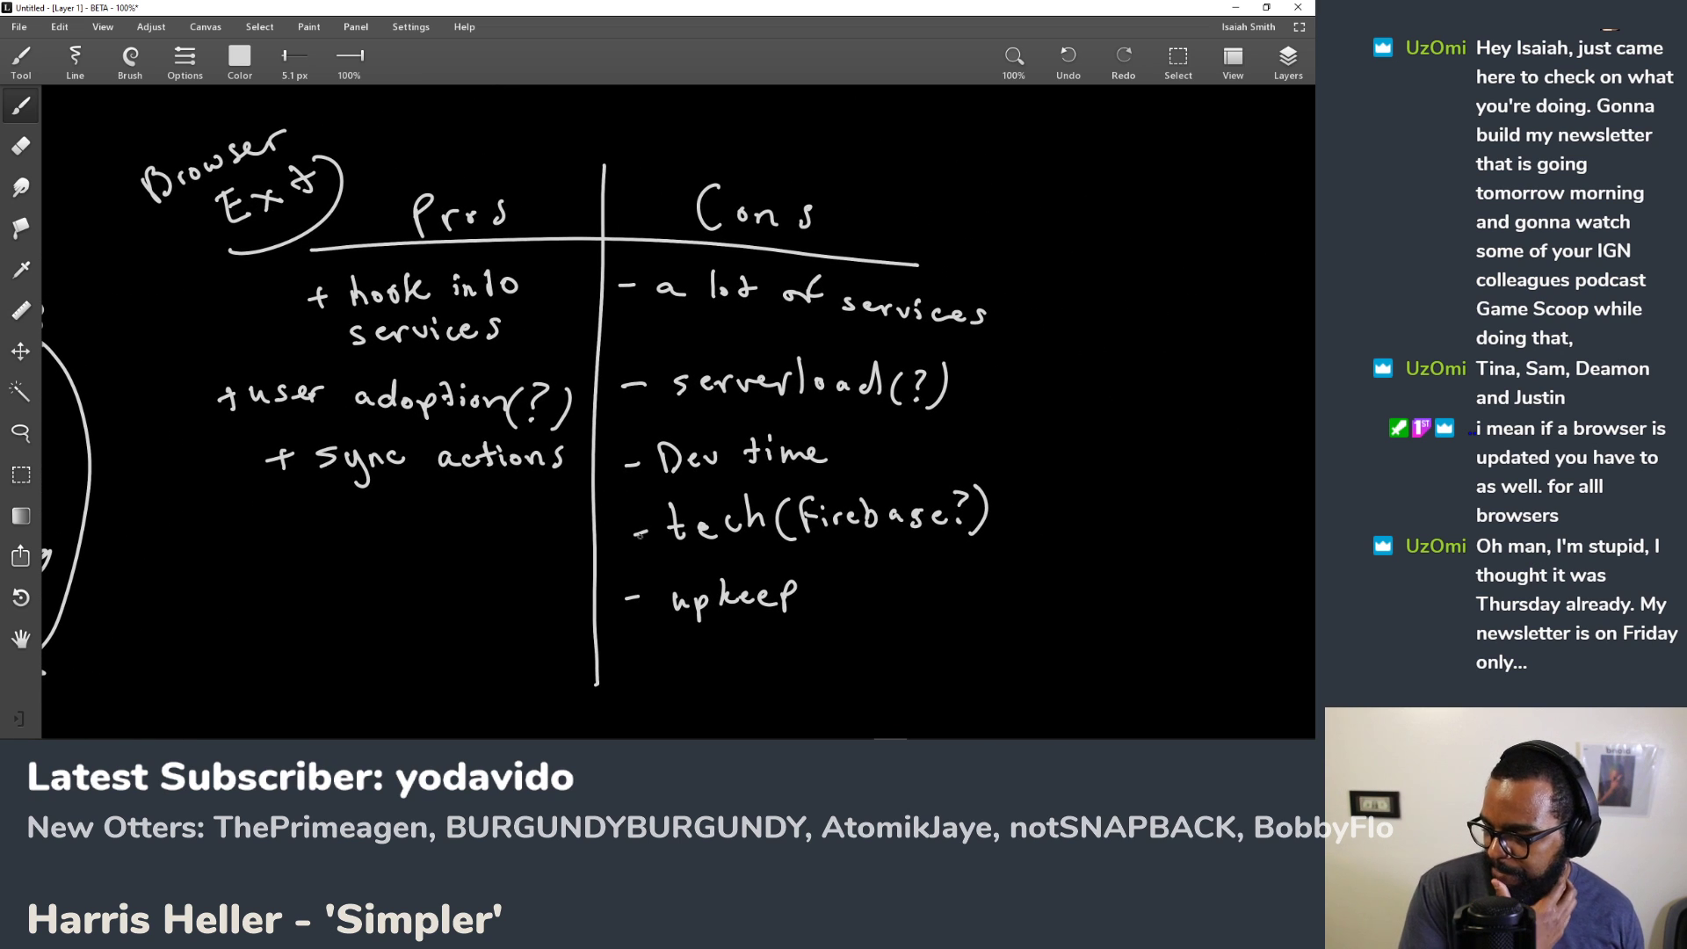
{"action": "left_click_drag", "start_coordinate": [514, 449], "coordinate": [596, 479]}
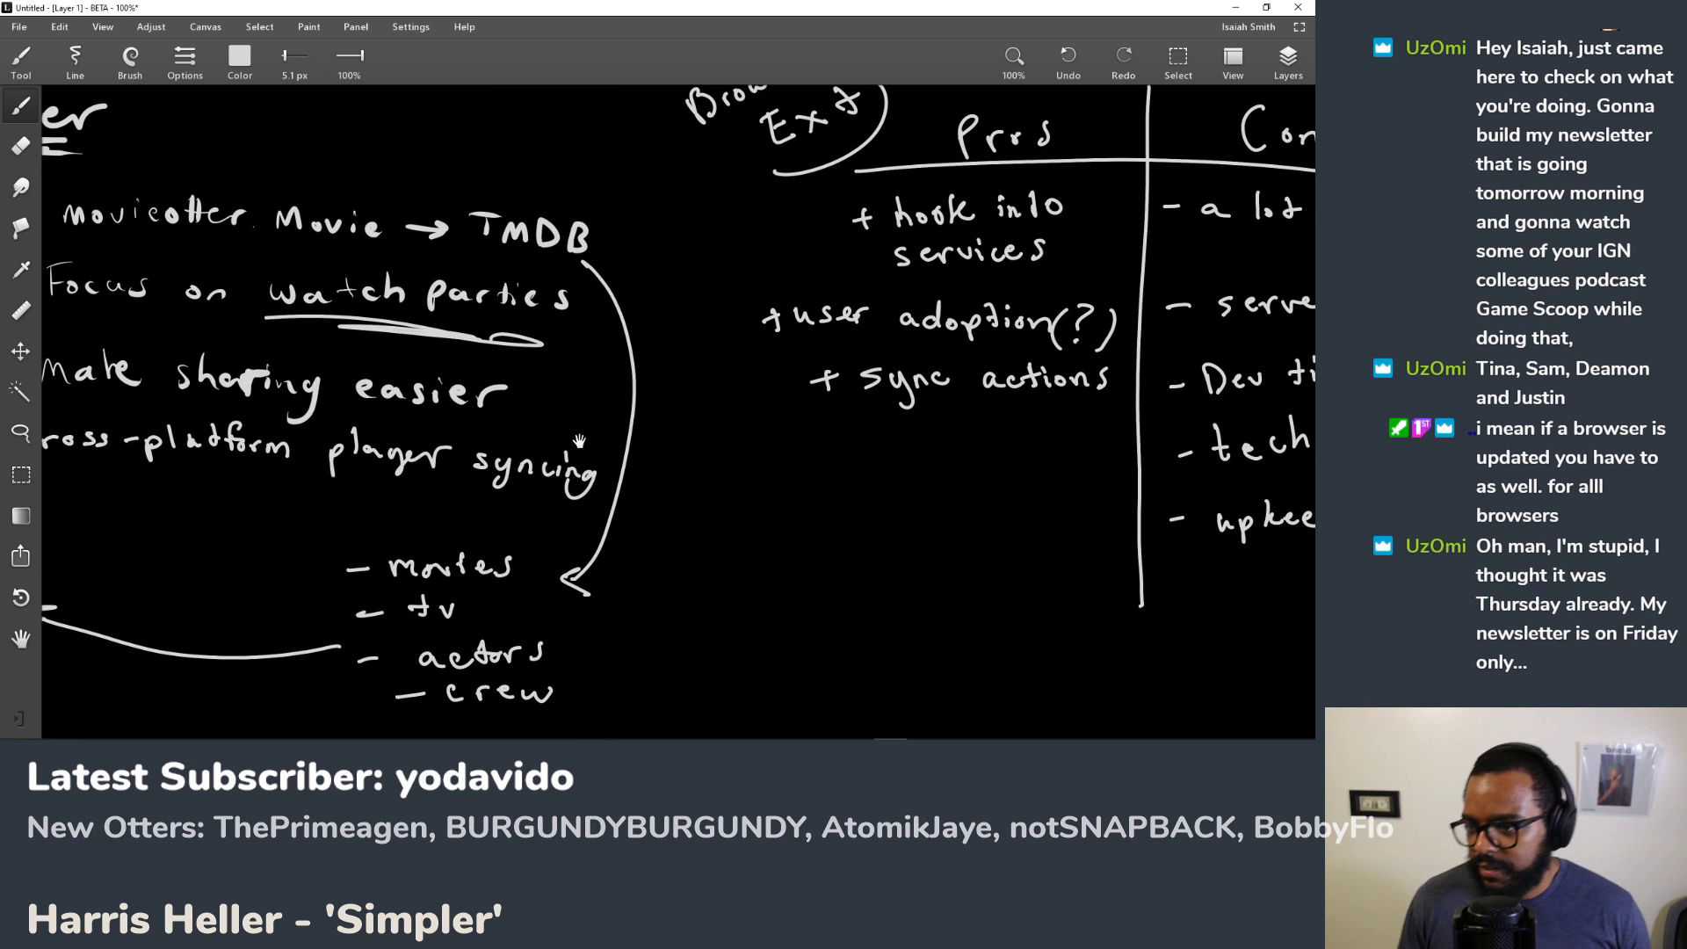
{"action": "mouse_move", "coordinate": [606, 376]}
{"action": "left_mouse_down"}
{"action": "mouse_move", "coordinate": [620, 490]}
{"action": "mouse_move", "coordinate": [668, 479]}
{"action": "mouse_move", "coordinate": [732, 400]}
{"action": "mouse_move", "coordinate": [704, 345]}
{"action": "left_mouse_up"}
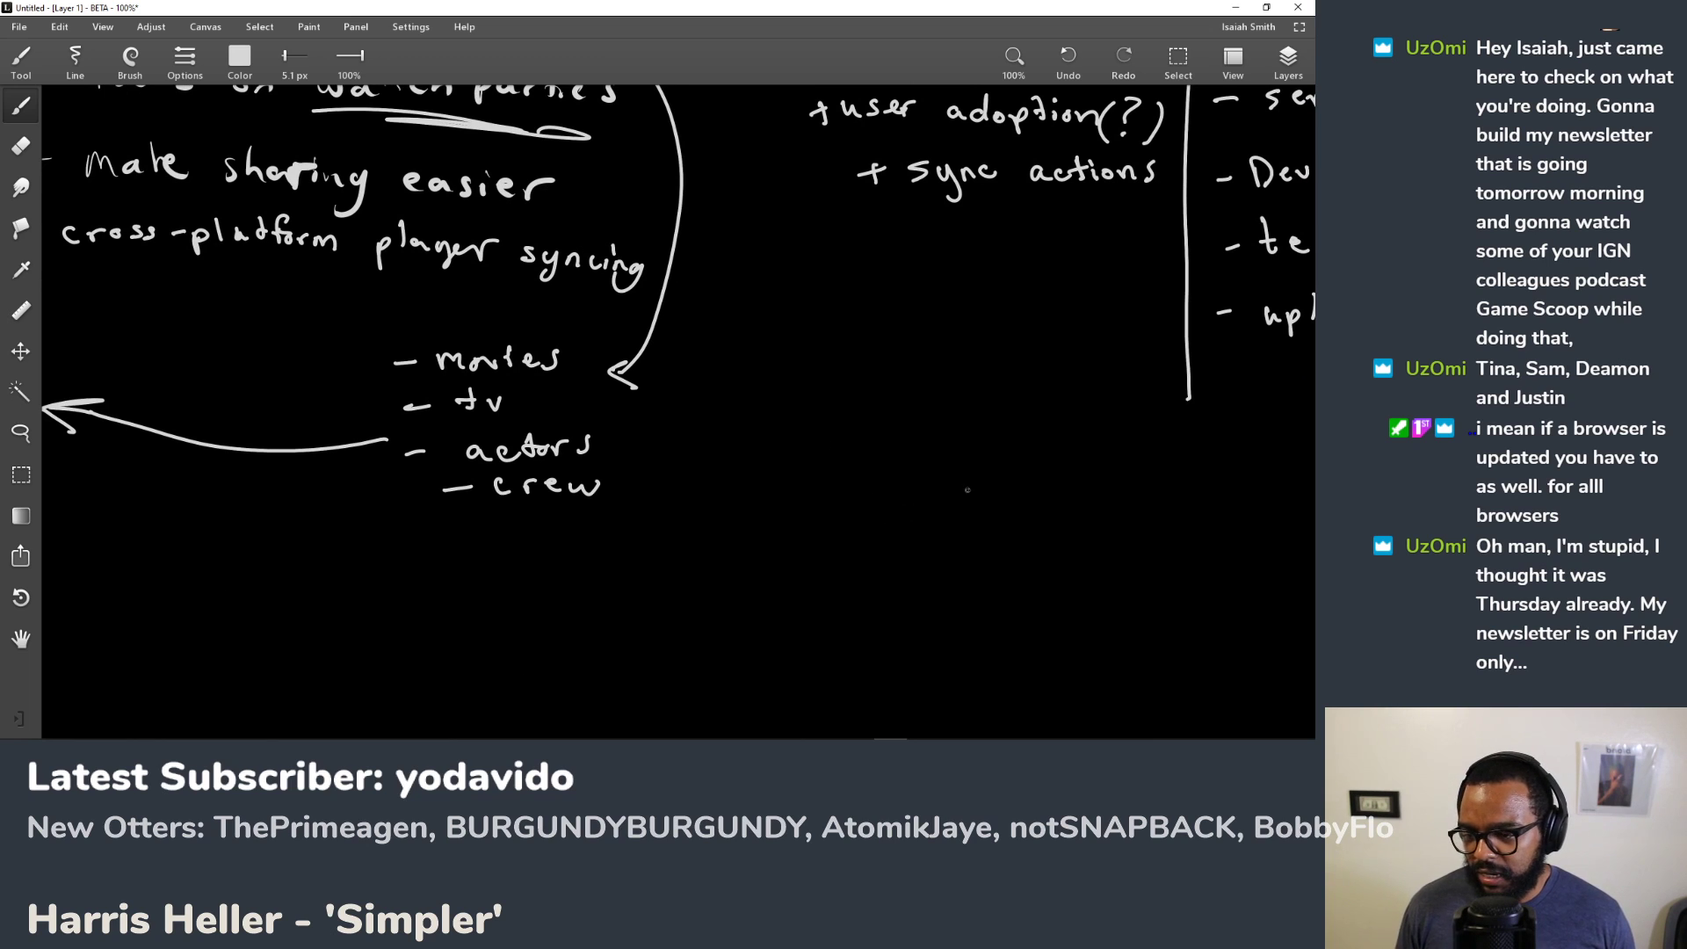
Step: Write 'wP vs.' in the empty space below the lists, undoing a stray letter
{"action": "mouse_move", "coordinate": [812, 539]}
{"action": "left_mouse_down"}
{"action": "mouse_move", "coordinate": [814, 444]}
{"action": "mouse_move", "coordinate": [783, 430]}
{"action": "mouse_move", "coordinate": [863, 475]}
{"action": "mouse_move", "coordinate": [847, 459]}
{"action": "mouse_move", "coordinate": [814, 519]}
{"action": "left_mouse_up"}
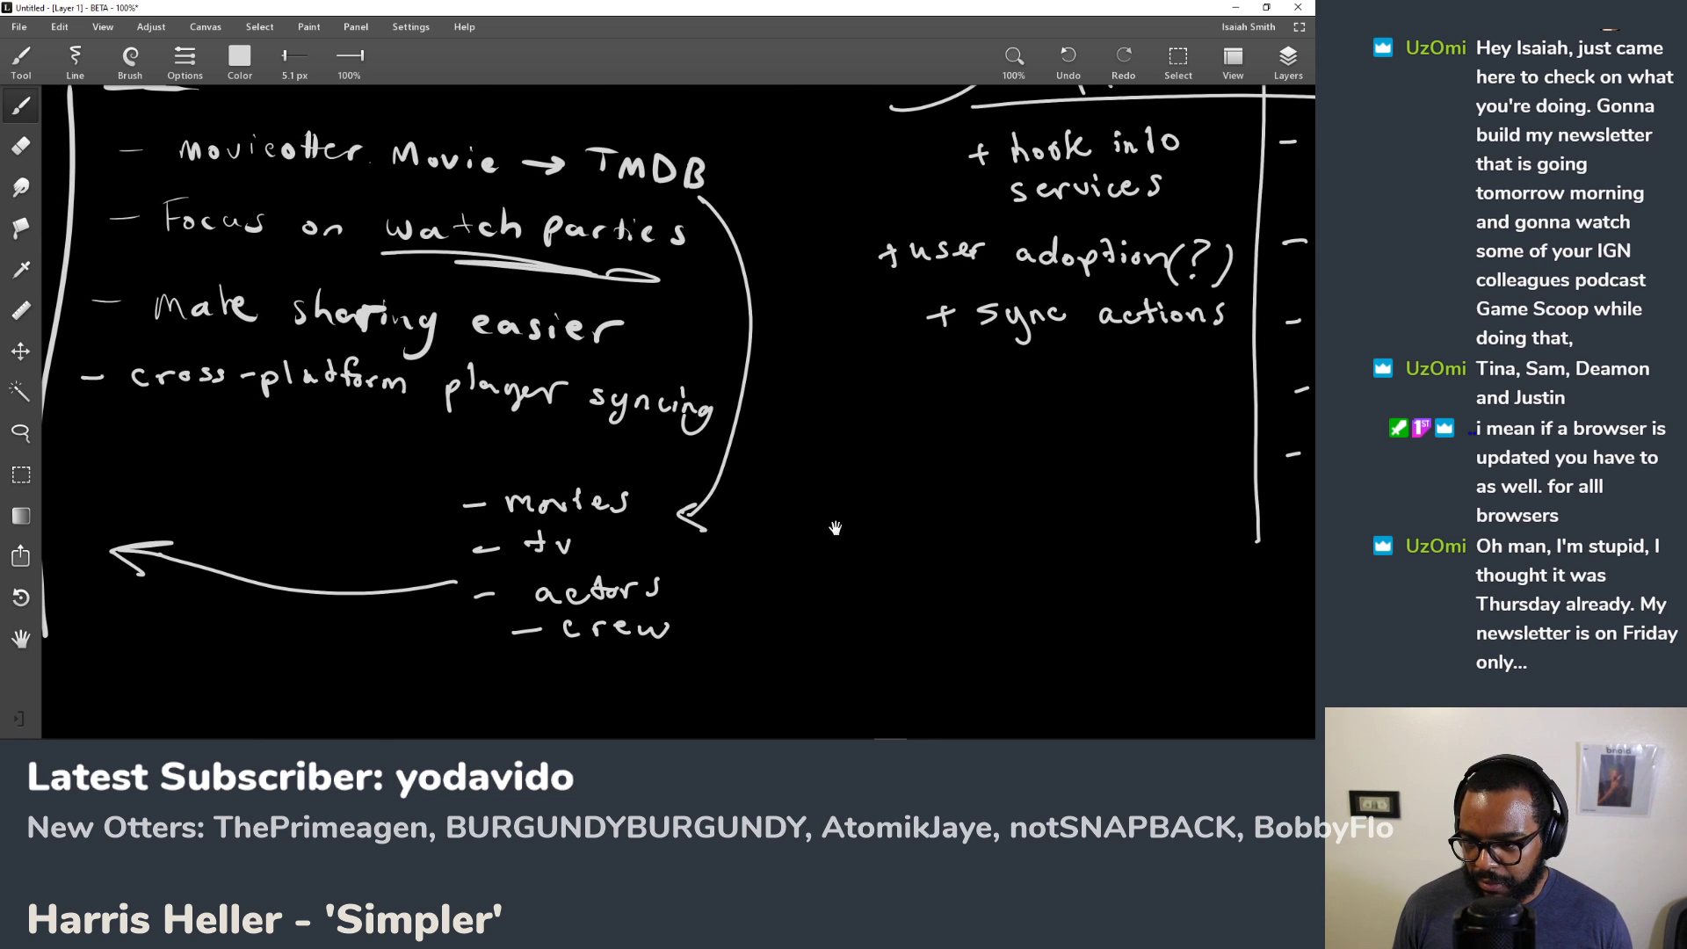
{"action": "mouse_move", "coordinate": [851, 560]}
{"action": "left_mouse_down"}
{"action": "mouse_move", "coordinate": [763, 456]}
{"action": "mouse_move", "coordinate": [773, 522]}
{"action": "mouse_move", "coordinate": [809, 521]}
{"action": "left_mouse_up"}
{"action": "key", "text": "ctrl+z"}
{"action": "mouse_move", "coordinate": [789, 500]}
{"action": "left_mouse_down"}
{"action": "mouse_move", "coordinate": [789, 525]}
{"action": "mouse_move", "coordinate": [881, 506]}
{"action": "mouse_move", "coordinate": [886, 524]}
{"action": "left_mouse_up"}
{"action": "left_click", "coordinate": [909, 521]}
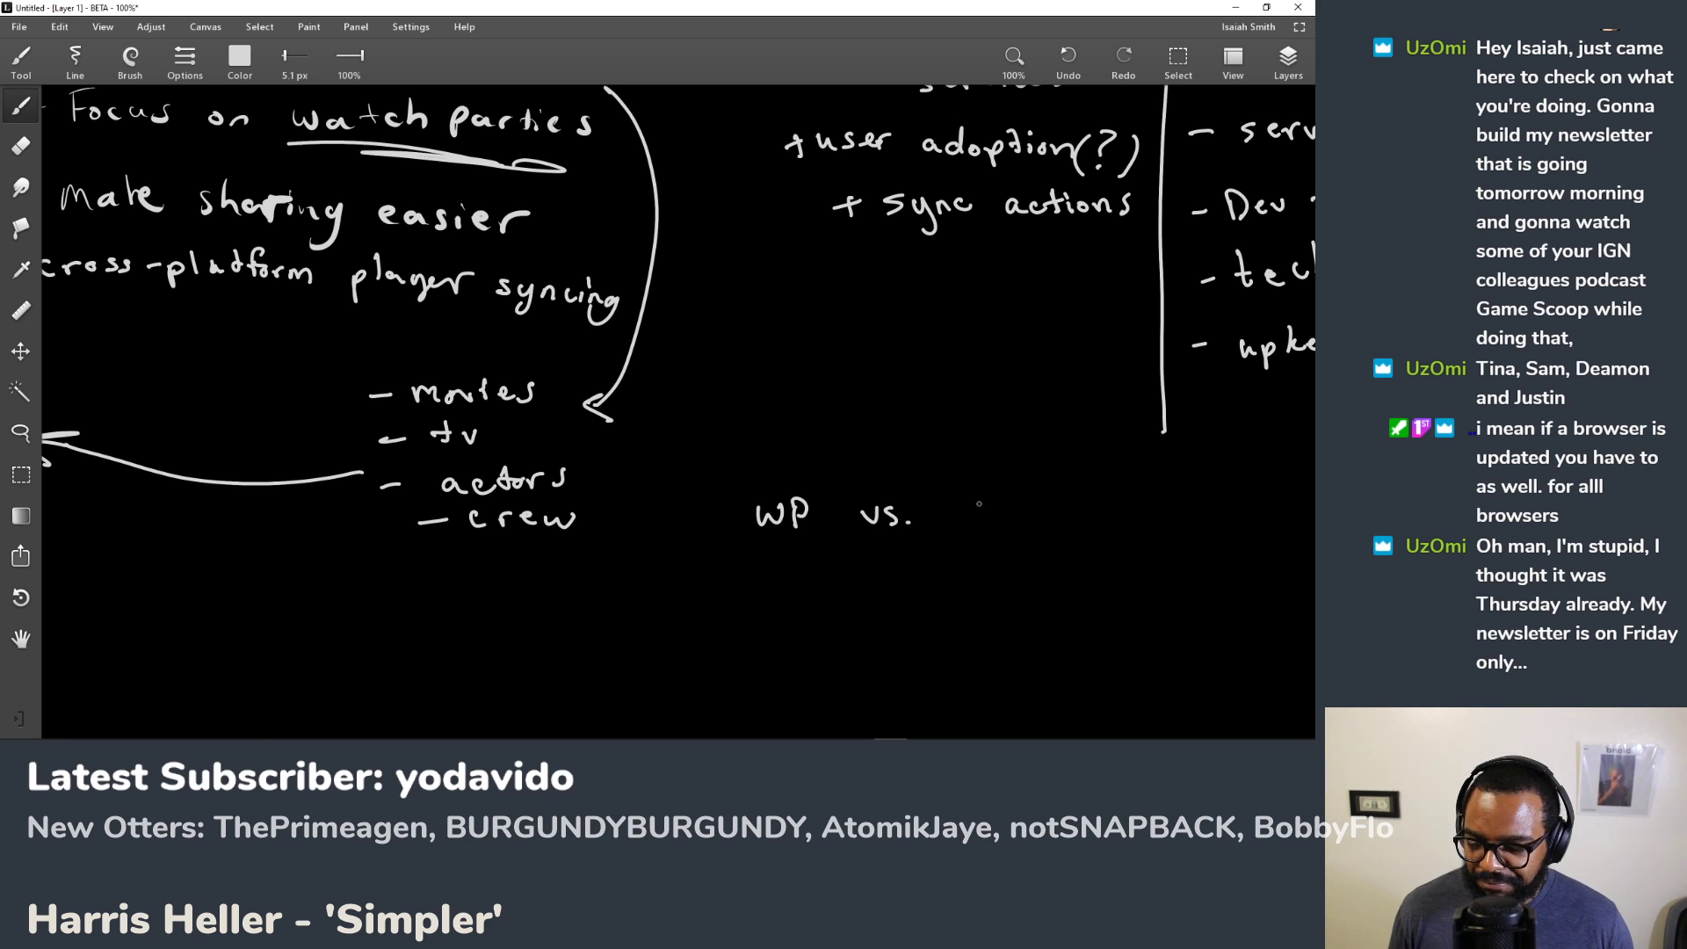
Step: Write 'Trends' after 'WP vs.', then erase it
{"action": "mouse_move", "coordinate": [974, 505]}
{"action": "left_mouse_down"}
{"action": "mouse_move", "coordinate": [974, 528]}
{"action": "mouse_move", "coordinate": [986, 499]}
{"action": "left_mouse_up"}
{"action": "left_click_drag", "start_coordinate": [983, 525], "coordinate": [1000, 511]}
{"action": "left_click_drag", "start_coordinate": [1002, 517], "coordinate": [1057, 527]}
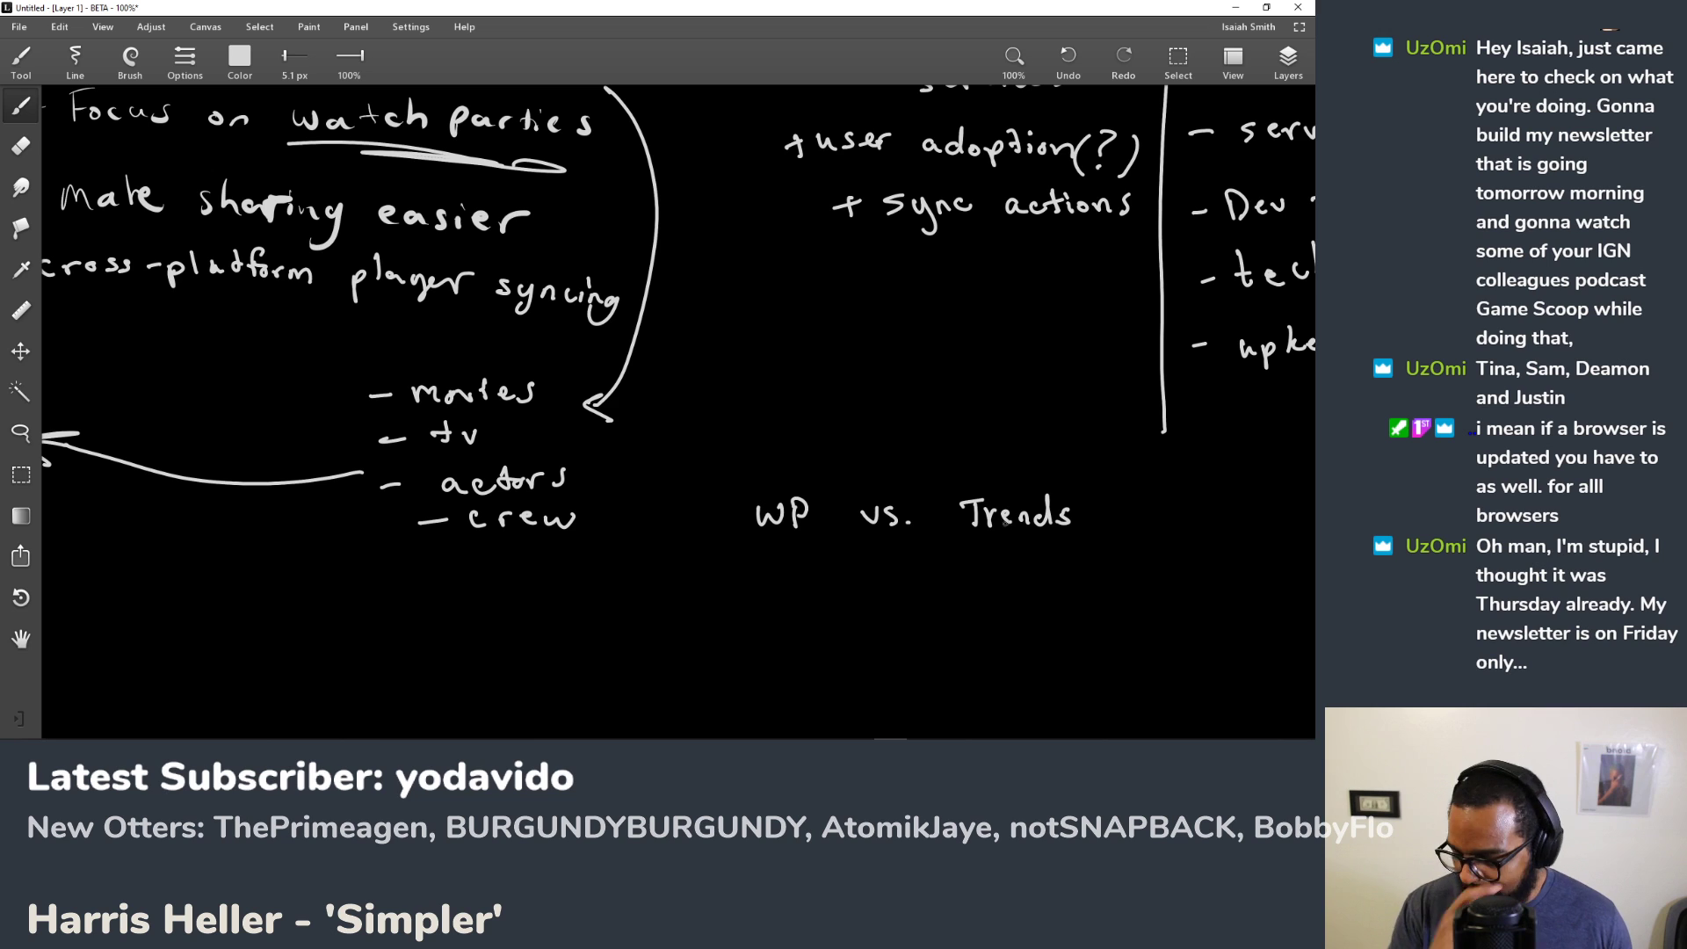
{"action": "key", "text": "e"}
{"action": "mouse_move", "coordinate": [1077, 509]}
{"action": "left_mouse_down"}
{"action": "mouse_move", "coordinate": [1067, 493]}
{"action": "mouse_move", "coordinate": [993, 510]}
{"action": "mouse_move", "coordinate": [963, 498]}
{"action": "mouse_move", "coordinate": [962, 529]}
{"action": "mouse_move", "coordinate": [974, 517]}
{"action": "left_mouse_up"}
Step: Try 'Habits' in its place, then erase it again
{"action": "key", "text": "b"}
{"action": "mouse_move", "coordinate": [974, 507]}
{"action": "left_mouse_down"}
{"action": "mouse_move", "coordinate": [975, 529]}
{"action": "mouse_move", "coordinate": [995, 531]}
{"action": "left_mouse_up"}
{"action": "mouse_move", "coordinate": [1006, 499]}
{"action": "left_mouse_down"}
{"action": "mouse_move", "coordinate": [1006, 530]}
{"action": "mouse_move", "coordinate": [1029, 530]}
{"action": "left_mouse_up"}
{"action": "left_click_drag", "start_coordinate": [1028, 520], "coordinate": [1052, 531]}
{"action": "mouse_move", "coordinate": [1068, 495]}
{"action": "left_mouse_down"}
{"action": "mouse_move", "coordinate": [1068, 530]}
{"action": "mouse_move", "coordinate": [1080, 515]}
{"action": "mouse_move", "coordinate": [1088, 530]}
{"action": "left_mouse_up"}
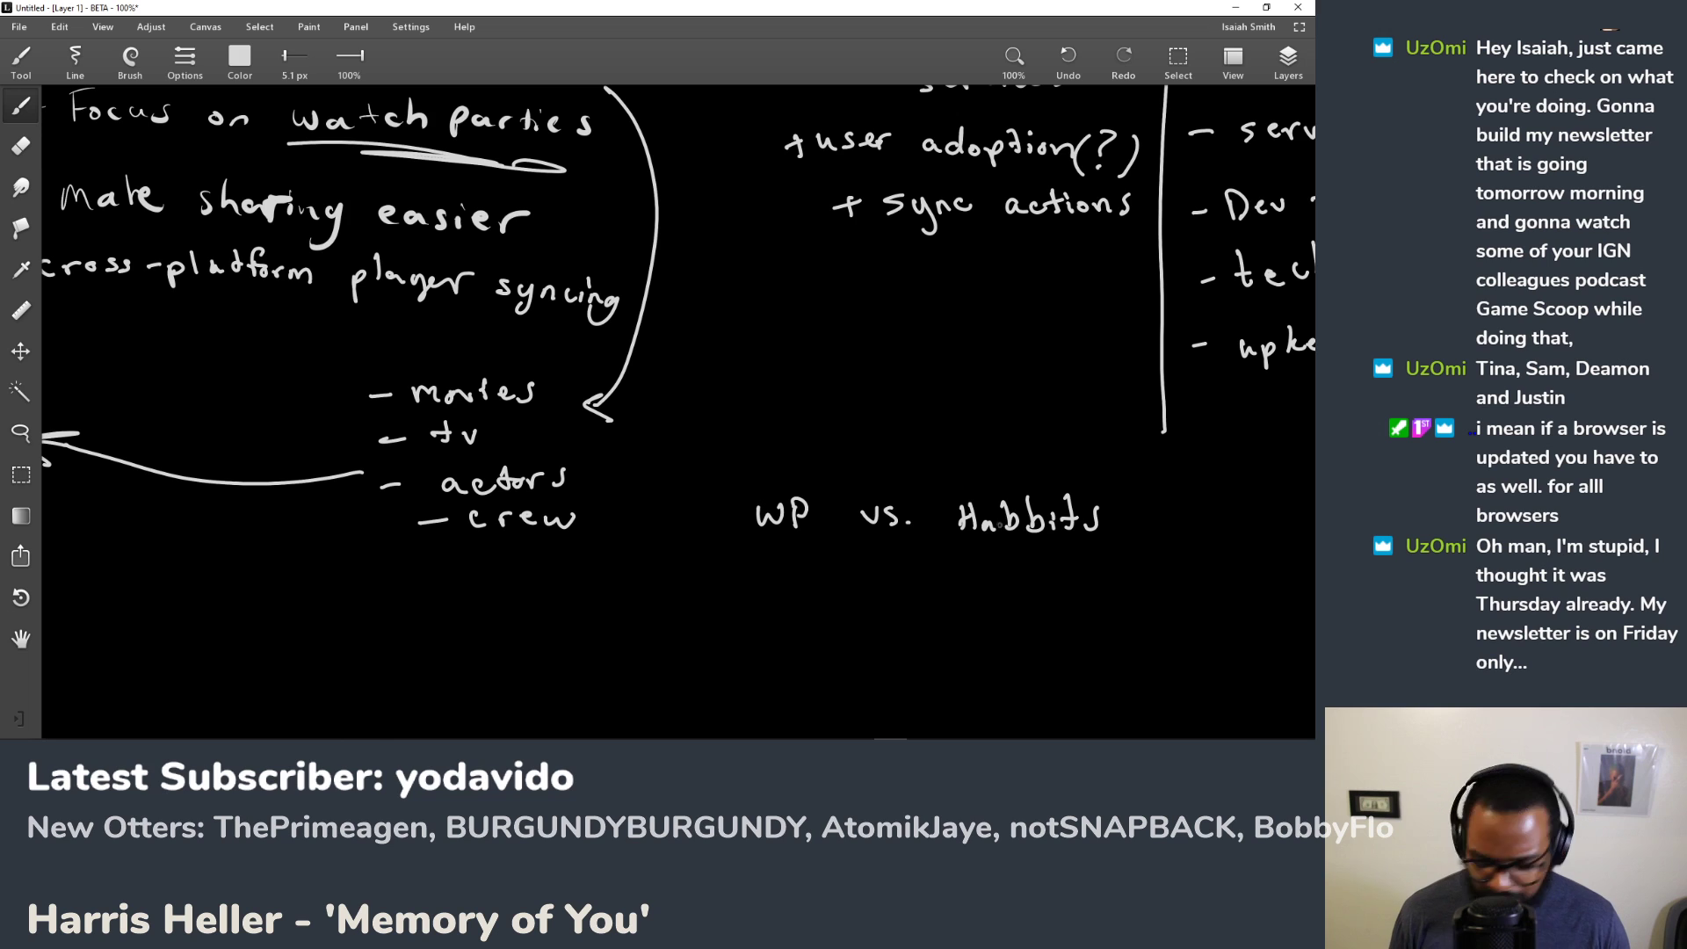
{"action": "key", "text": "e"}
{"action": "mouse_move", "coordinate": [1106, 523]}
{"action": "left_mouse_down"}
{"action": "mouse_move", "coordinate": [1037, 492]}
{"action": "mouse_move", "coordinate": [1030, 521]}
{"action": "mouse_move", "coordinate": [1031, 493]}
{"action": "mouse_move", "coordinate": [1073, 529]}
{"action": "left_mouse_up"}
{"action": "key", "text": "b"}
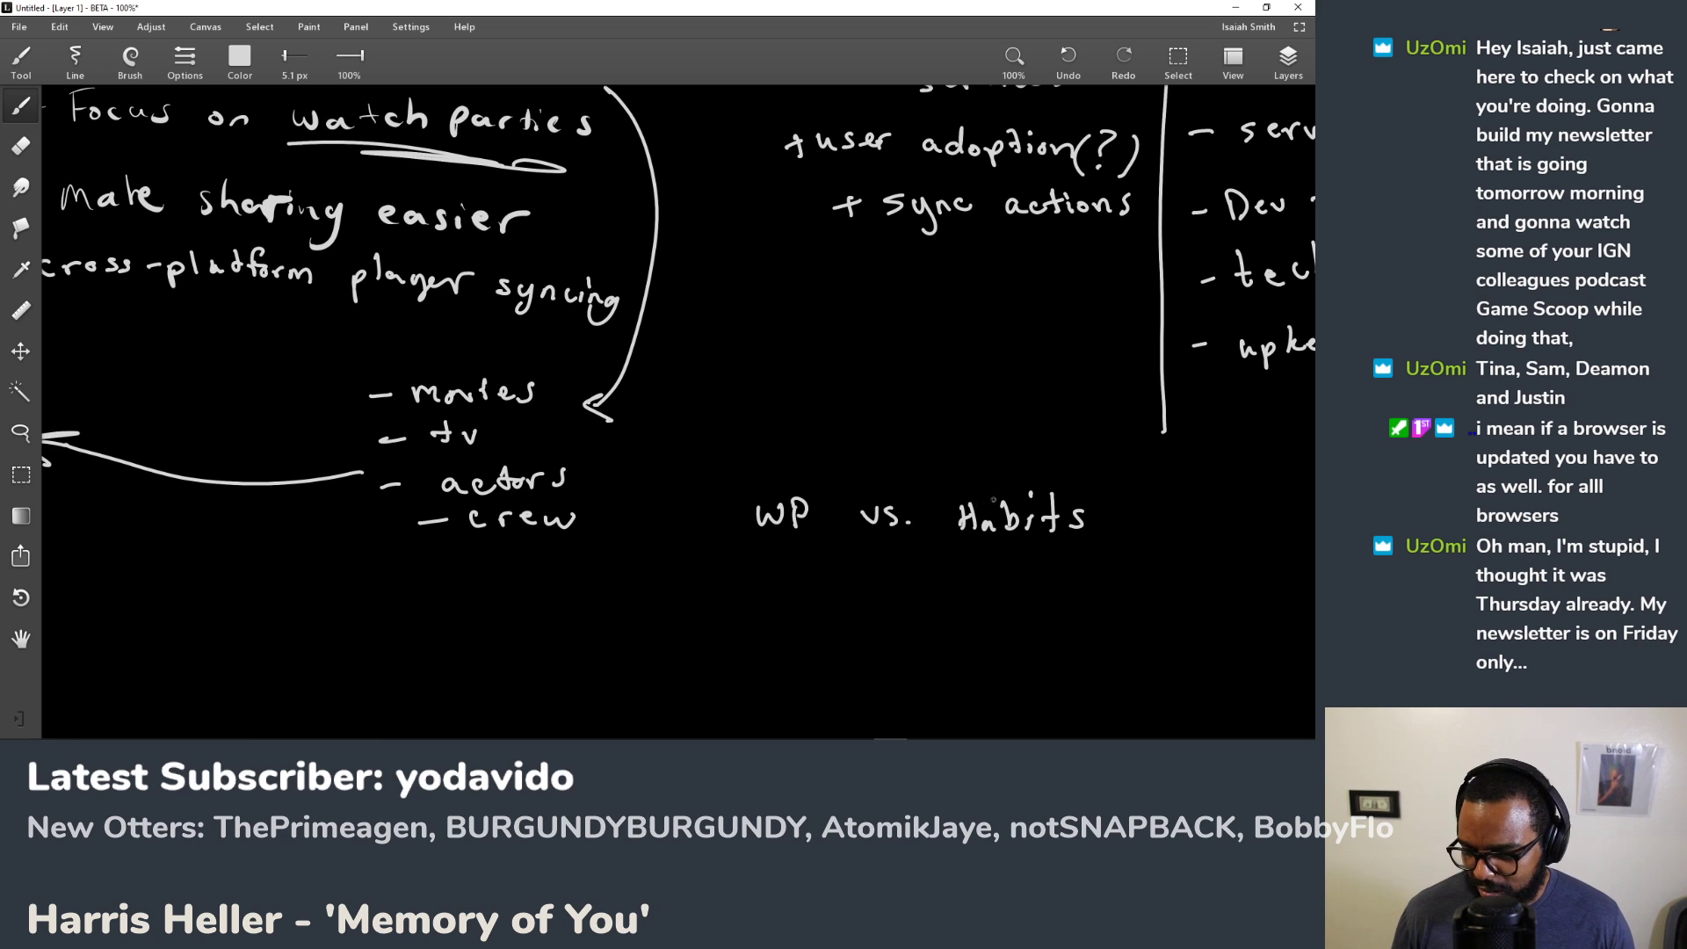
{"action": "key", "text": "e"}
{"action": "mouse_move", "coordinate": [1085, 514]}
{"action": "left_mouse_down"}
{"action": "mouse_move", "coordinate": [1015, 502]}
{"action": "mouse_move", "coordinate": [967, 509]}
{"action": "left_mouse_up"}
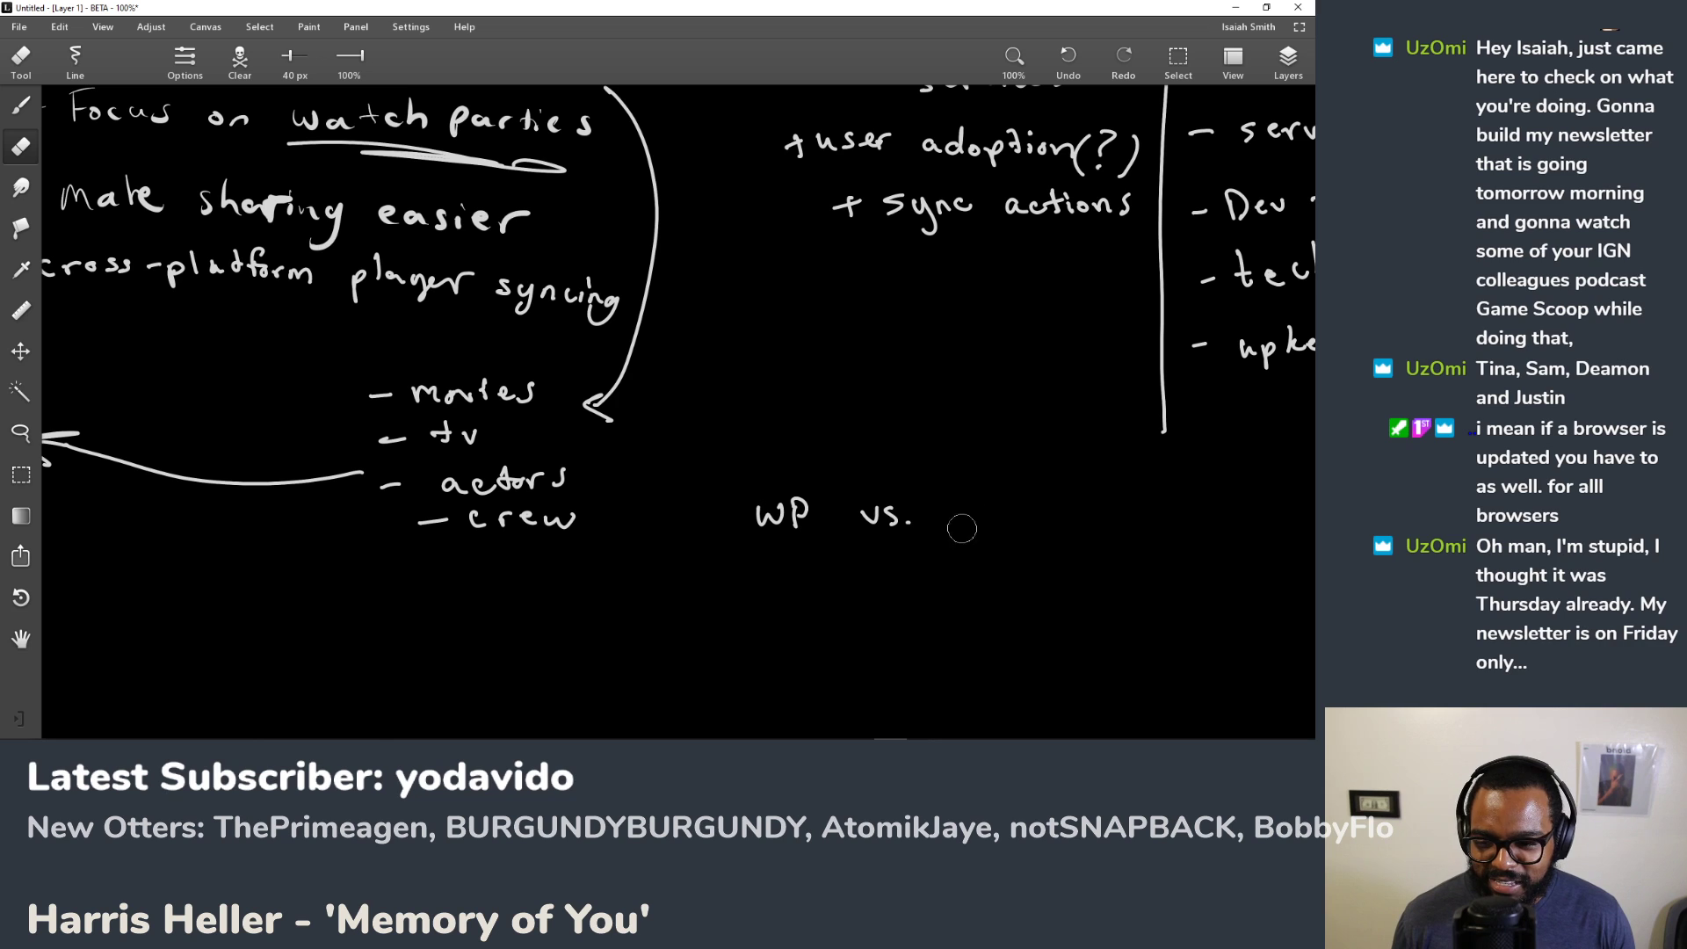
{"action": "key", "text": "v"}
Step: Rewrite 'Trends' and underline the 'WP vs. Trends' heading
{"action": "key", "text": "b"}
{"action": "left_click_drag", "start_coordinate": [960, 501], "coordinate": [958, 525]}
{"action": "mouse_move", "coordinate": [943, 500]}
{"action": "left_mouse_down"}
{"action": "mouse_move", "coordinate": [973, 524]}
{"action": "mouse_move", "coordinate": [1055, 519]}
{"action": "left_mouse_up"}
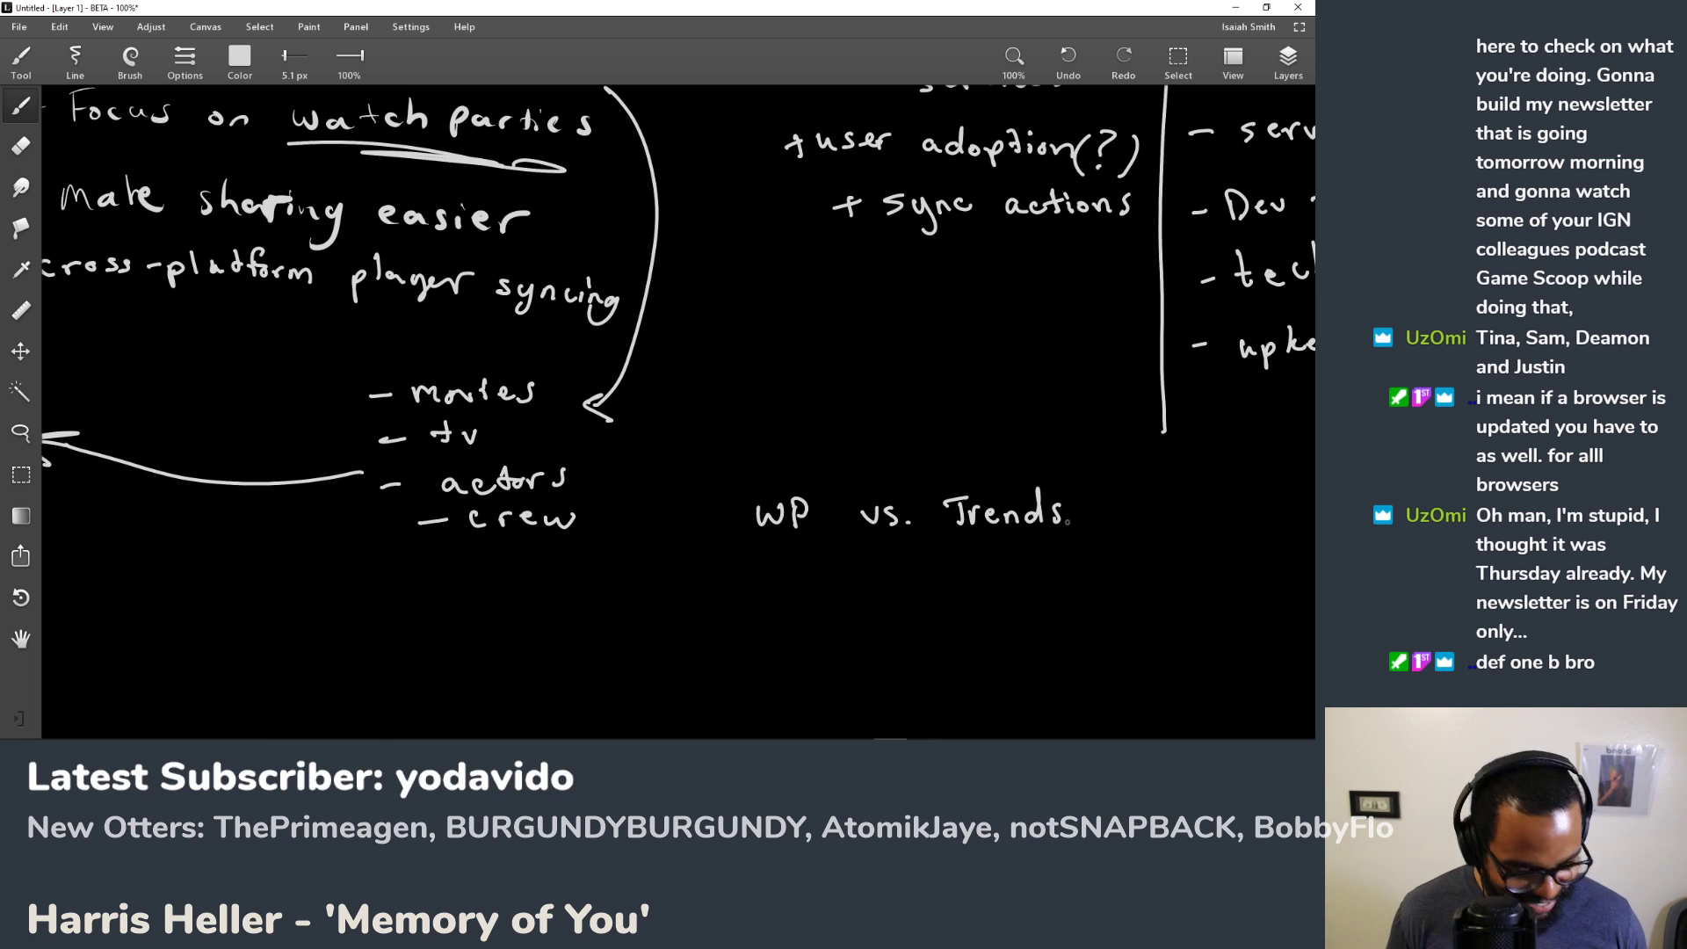
{"action": "left_click_drag", "start_coordinate": [730, 550], "coordinate": [1122, 533]}
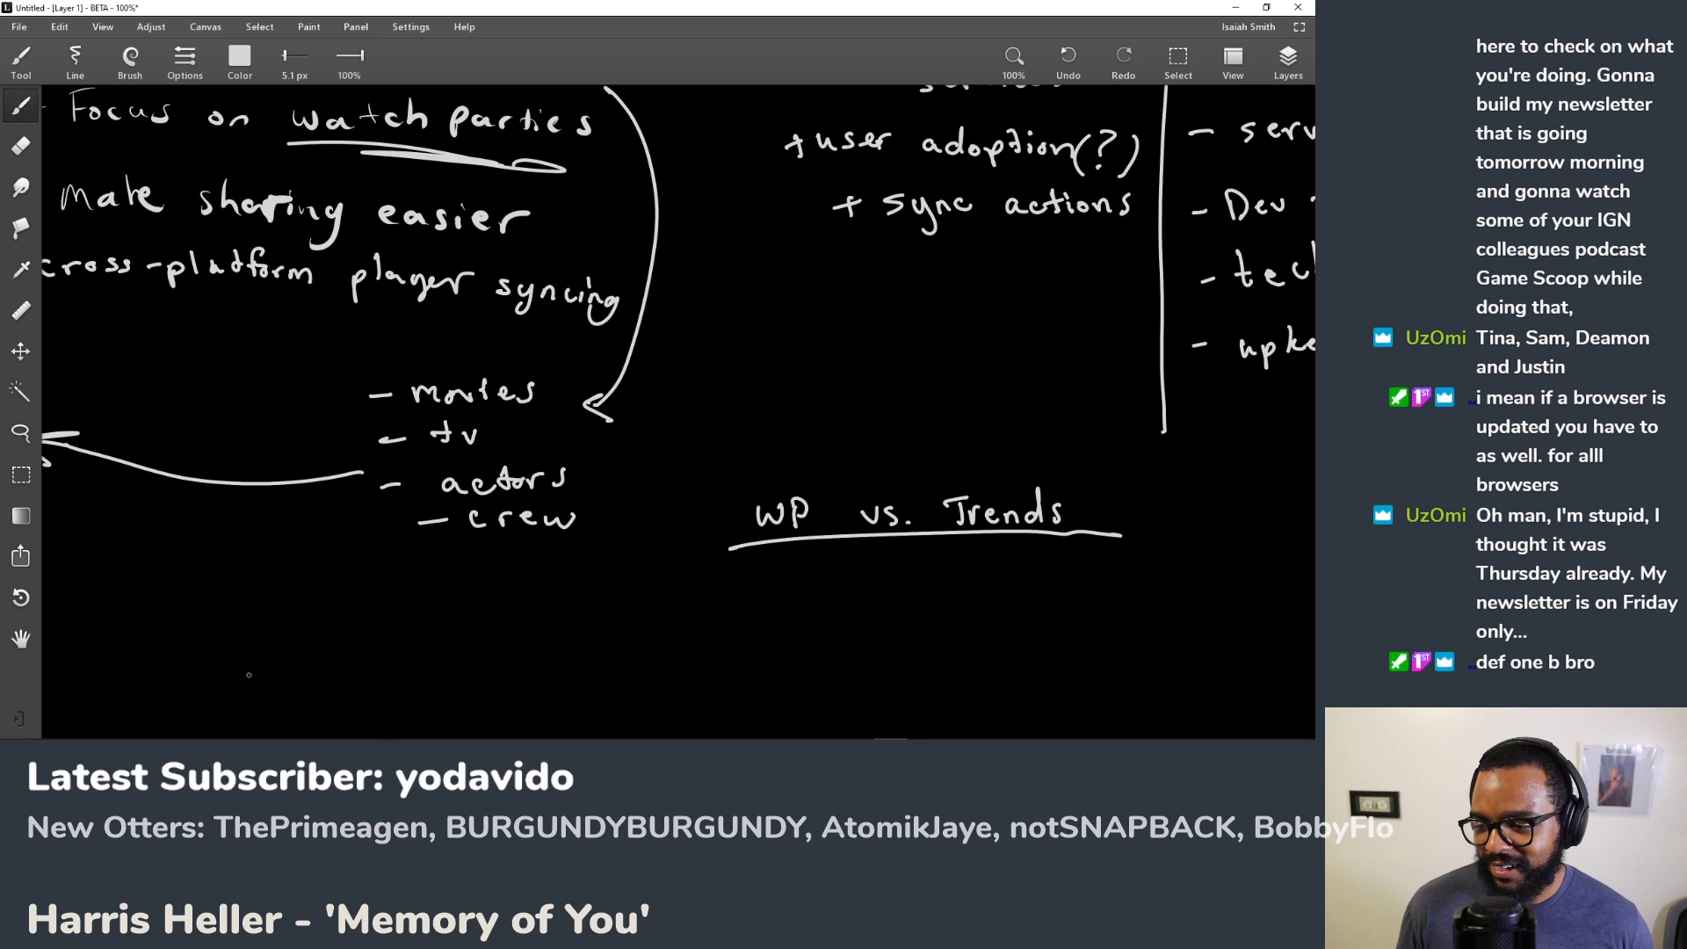
{"action": "mouse_move", "coordinate": [723, 519]}
{"action": "left_mouse_down"}
{"action": "mouse_move", "coordinate": [733, 491]}
{"action": "mouse_move", "coordinate": [717, 499]}
{"action": "mouse_move", "coordinate": [747, 506]}
{"action": "left_mouse_up"}
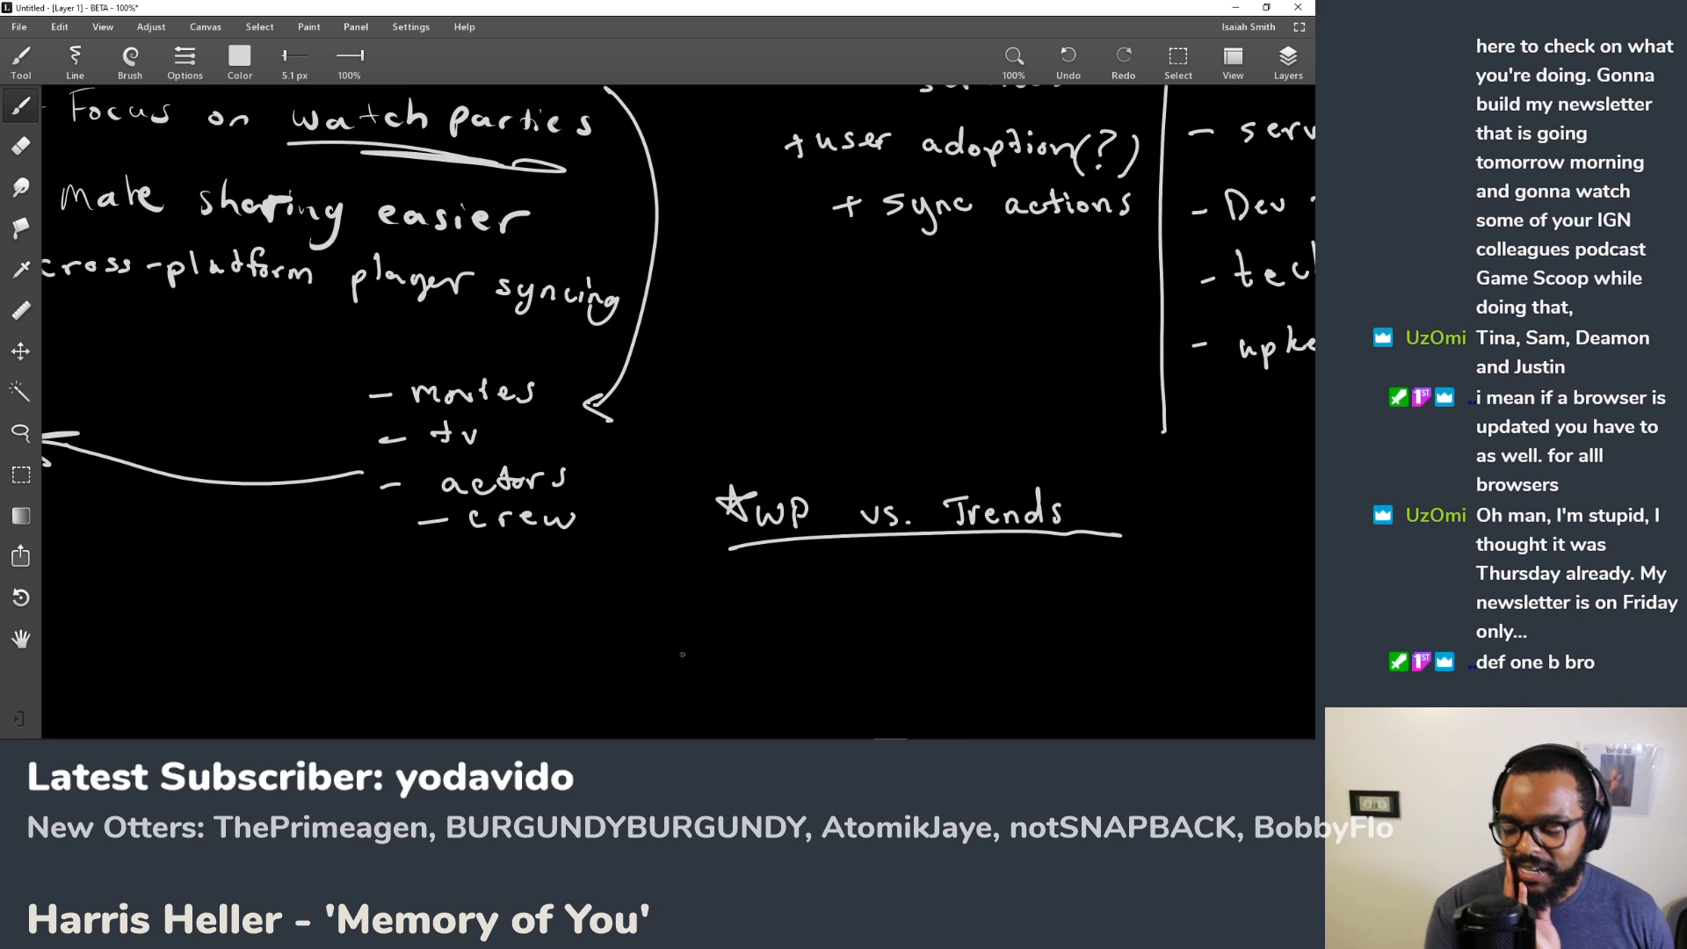
{"action": "left_click_drag", "start_coordinate": [695, 489], "coordinate": [699, 415]}
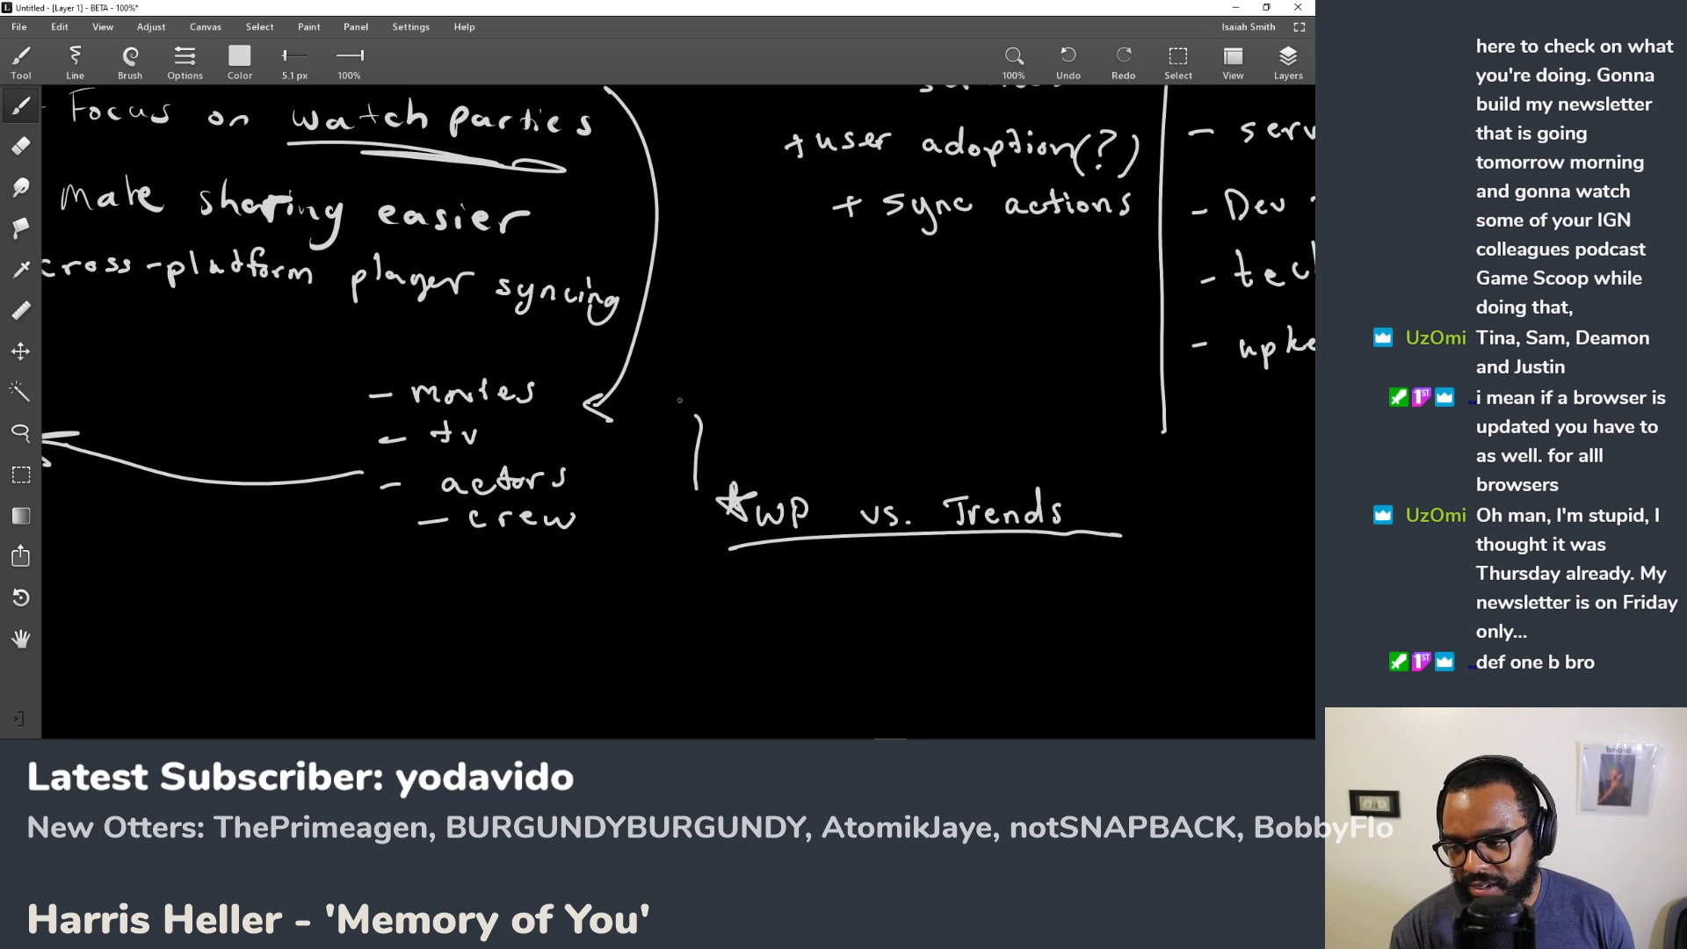
{"action": "key", "text": "ctrl+z"}
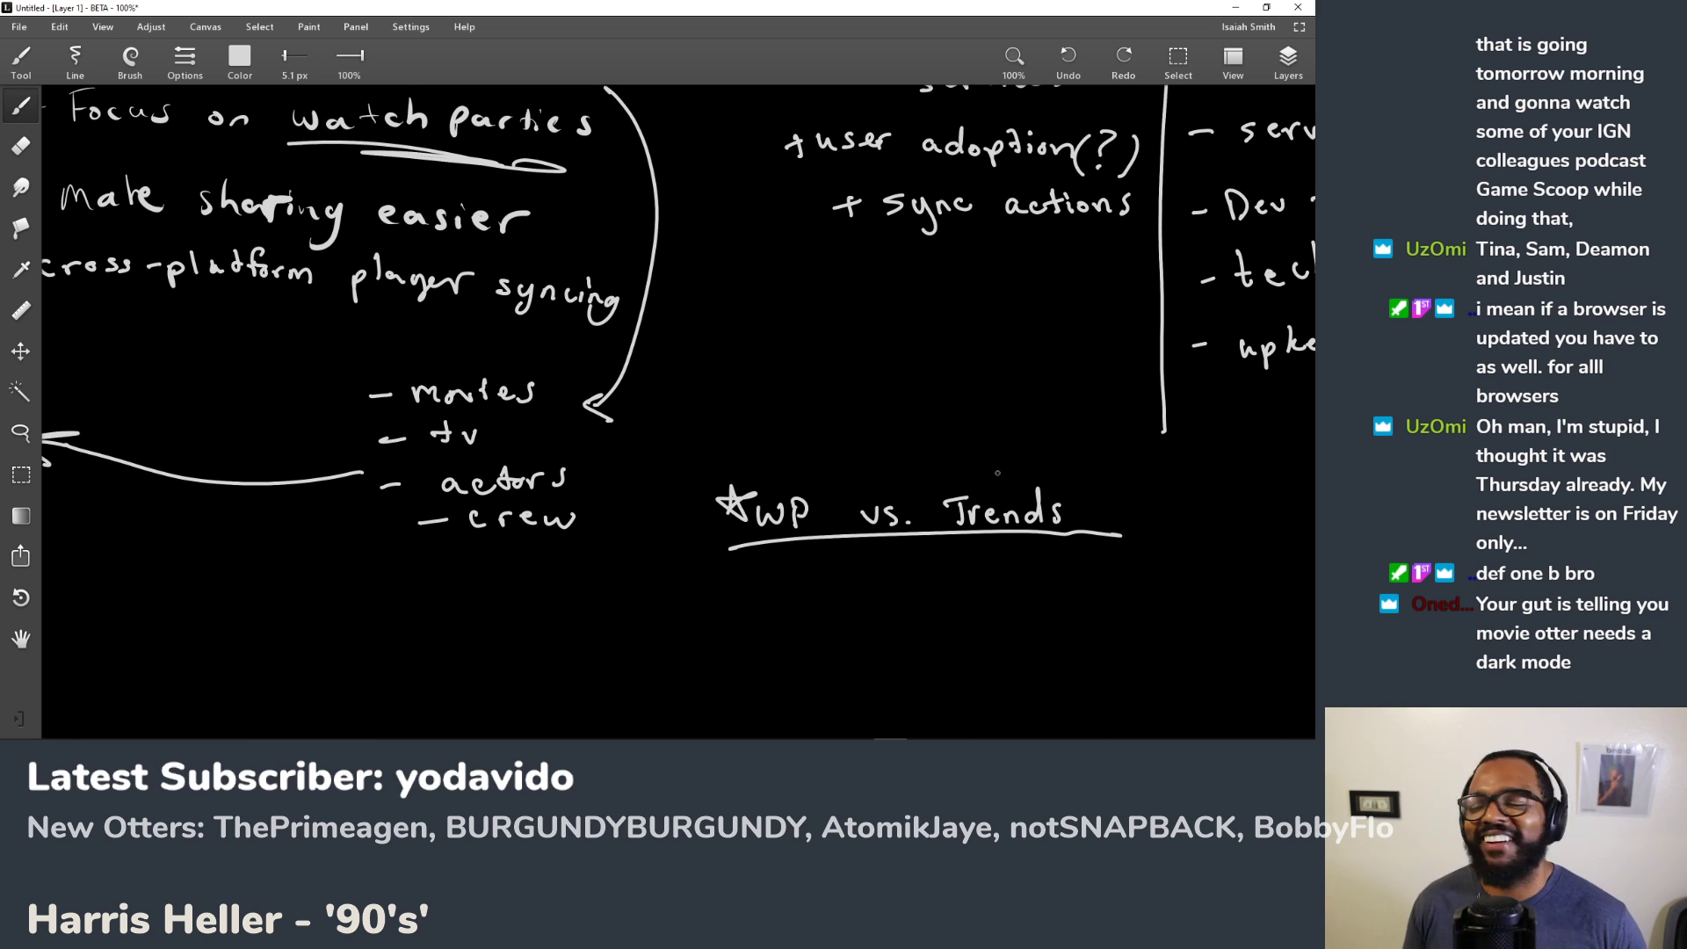
Step: Write '- Dark Mode' with stars under 'cross-platform player syncing' in the feature list
{"action": "left_click_drag", "start_coordinate": [291, 415], "coordinate": [650, 338]}
{"action": "left_click_drag", "start_coordinate": [376, 340], "coordinate": [409, 343]}
{"action": "mouse_move", "coordinate": [406, 317]}
{"action": "left_mouse_down"}
{"action": "mouse_move", "coordinate": [420, 344]}
{"action": "mouse_move", "coordinate": [466, 334]}
{"action": "left_mouse_up"}
{"action": "mouse_move", "coordinate": [479, 318]}
{"action": "left_mouse_down"}
{"action": "mouse_move", "coordinate": [467, 337]}
{"action": "mouse_move", "coordinate": [483, 334]}
{"action": "left_mouse_up"}
{"action": "left_click_drag", "start_coordinate": [494, 322], "coordinate": [587, 327]}
{"action": "left_click_drag", "start_coordinate": [597, 321], "coordinate": [622, 299]}
{"action": "left_click_drag", "start_coordinate": [631, 326], "coordinate": [647, 331]}
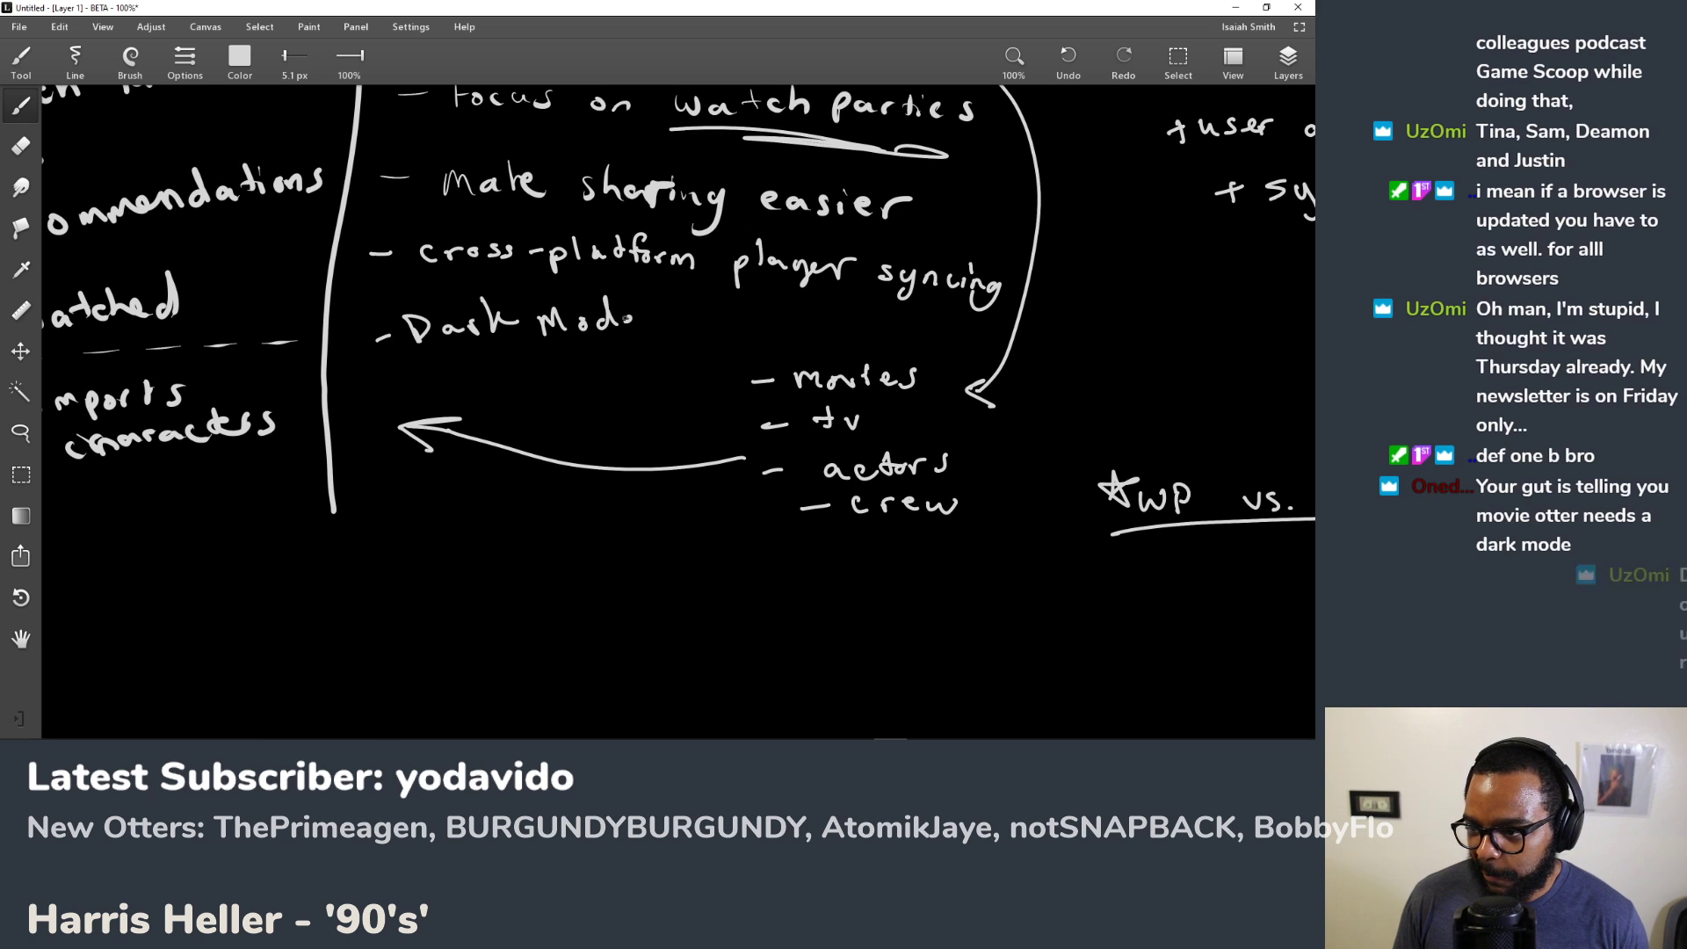
{"action": "mouse_move", "coordinate": [656, 338]}
{"action": "left_mouse_down"}
{"action": "mouse_move", "coordinate": [670, 308]}
{"action": "mouse_move", "coordinate": [722, 341]}
{"action": "left_mouse_up"}
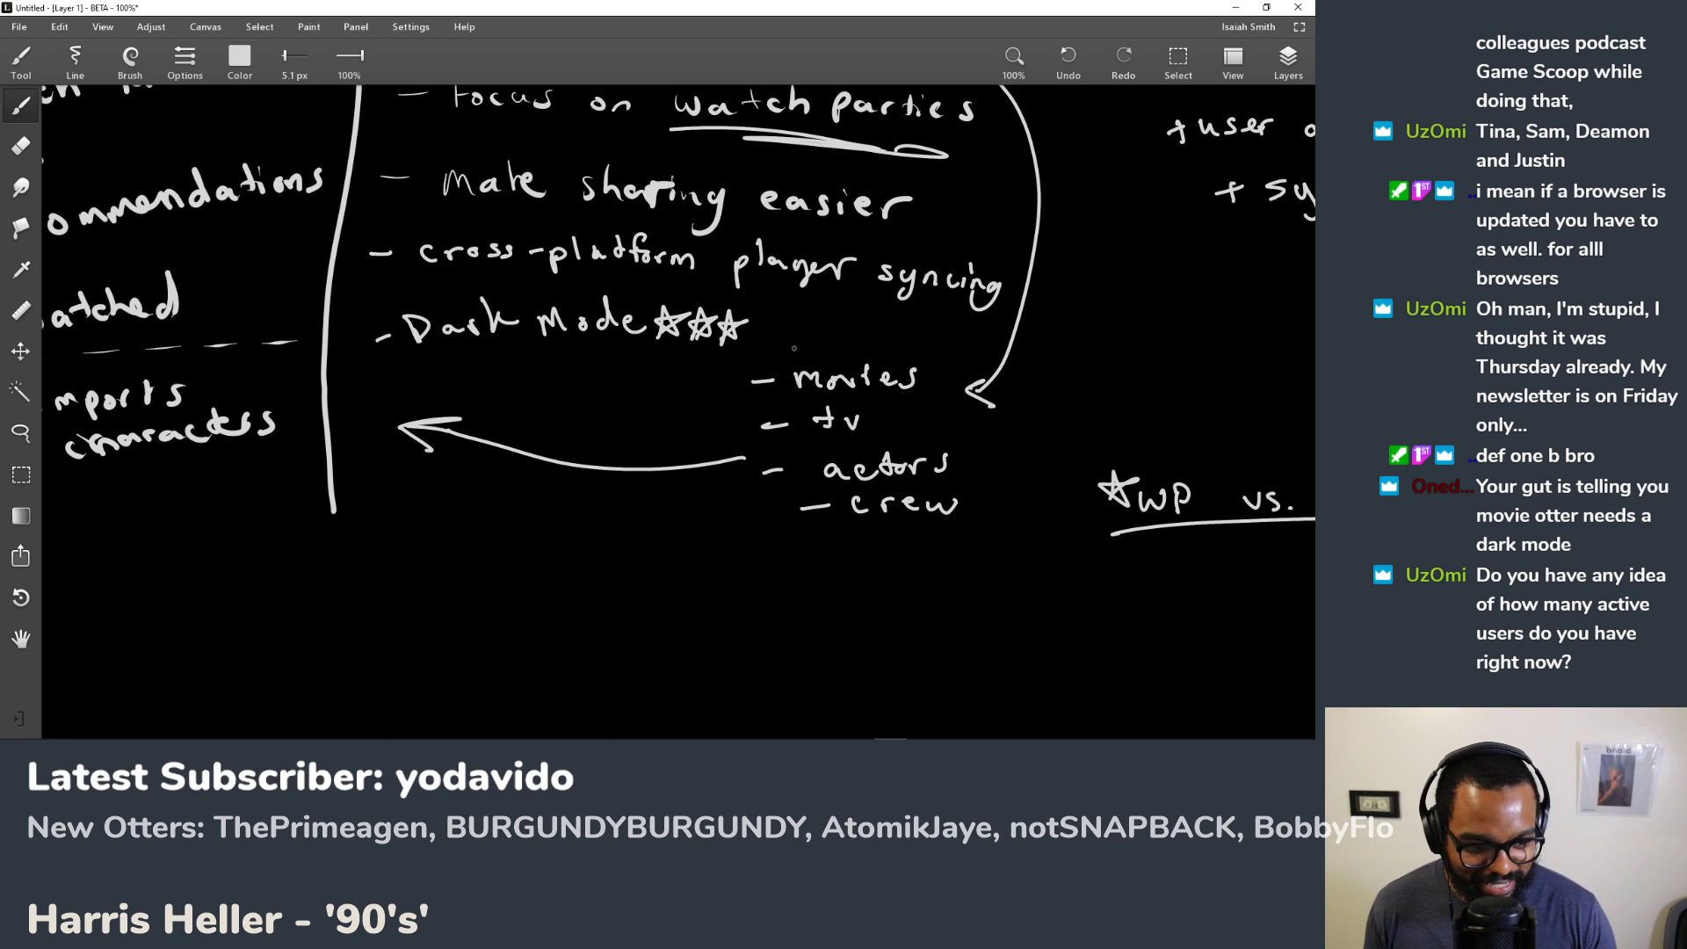
Step: Pan back over the Pros/Cons table, undoing a stray curved mark
{"action": "left_click_drag", "start_coordinate": [776, 347], "coordinate": [630, 364]}
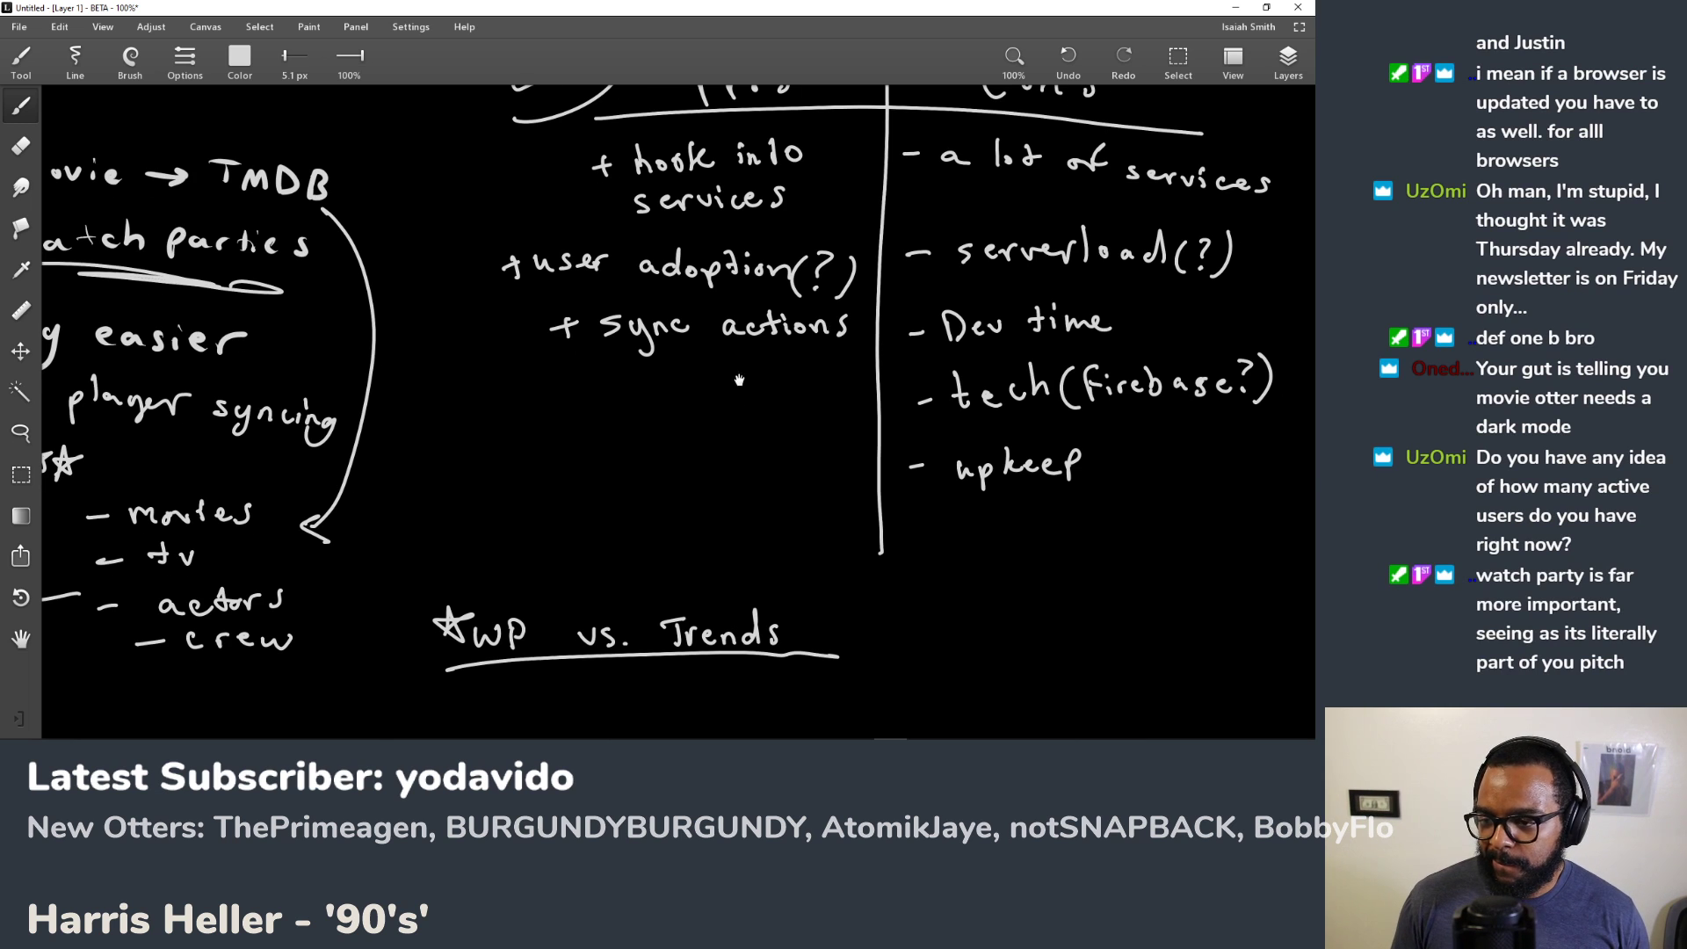
{"action": "left_click_drag", "start_coordinate": [750, 404], "coordinate": [786, 449]}
{"action": "left_click_drag", "start_coordinate": [768, 373], "coordinate": [798, 320]}
{"action": "mouse_move", "coordinate": [771, 440]}
{"action": "left_mouse_down"}
{"action": "mouse_move", "coordinate": [772, 389]}
{"action": "mouse_move", "coordinate": [721, 296]}
{"action": "left_mouse_up"}
{"action": "key", "text": "ctrl+z"}
{"action": "scroll", "coordinate": [826, 404], "scroll_direction": "down", "scroll_amount": 5}
{"action": "scroll", "coordinate": [826, 404], "scroll_direction": "right", "scroll_amount": 5}
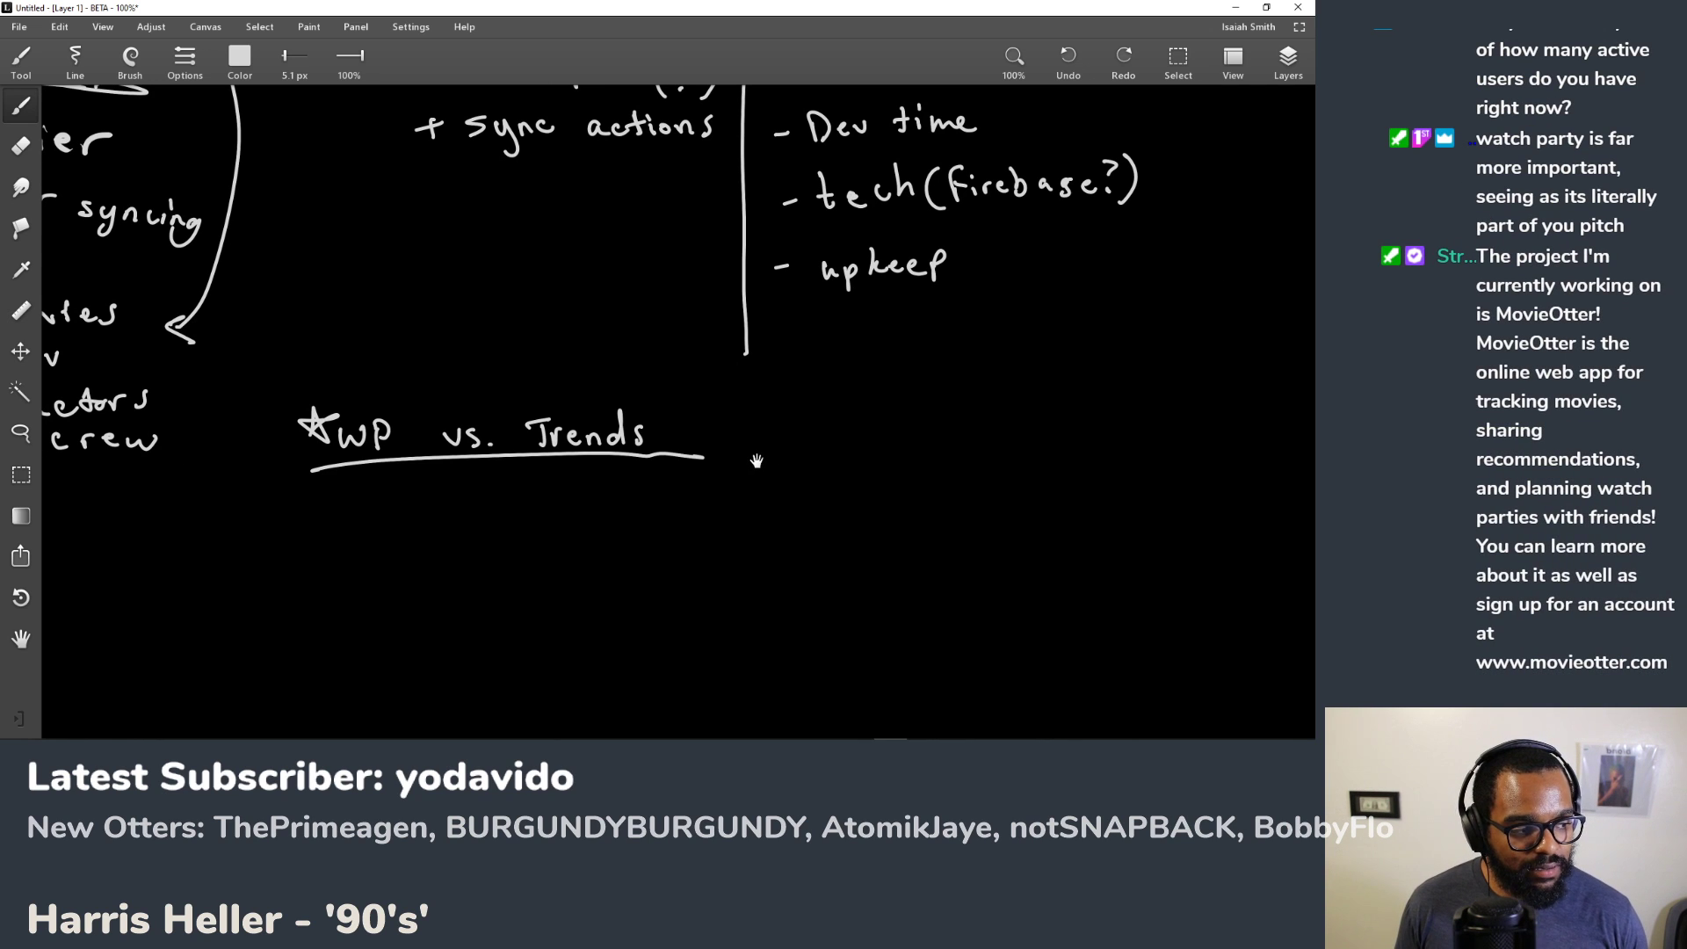
Step: Write a 'Road map' heading in blank canvas and give it a straight underline
{"action": "left_click_drag", "start_coordinate": [783, 486], "coordinate": [994, 440]}
{"action": "scroll", "coordinate": [917, 406], "scroll_direction": "left", "scroll_amount": 10}
{"action": "scroll", "coordinate": [917, 406], "scroll_direction": "down", "scroll_amount": 3}
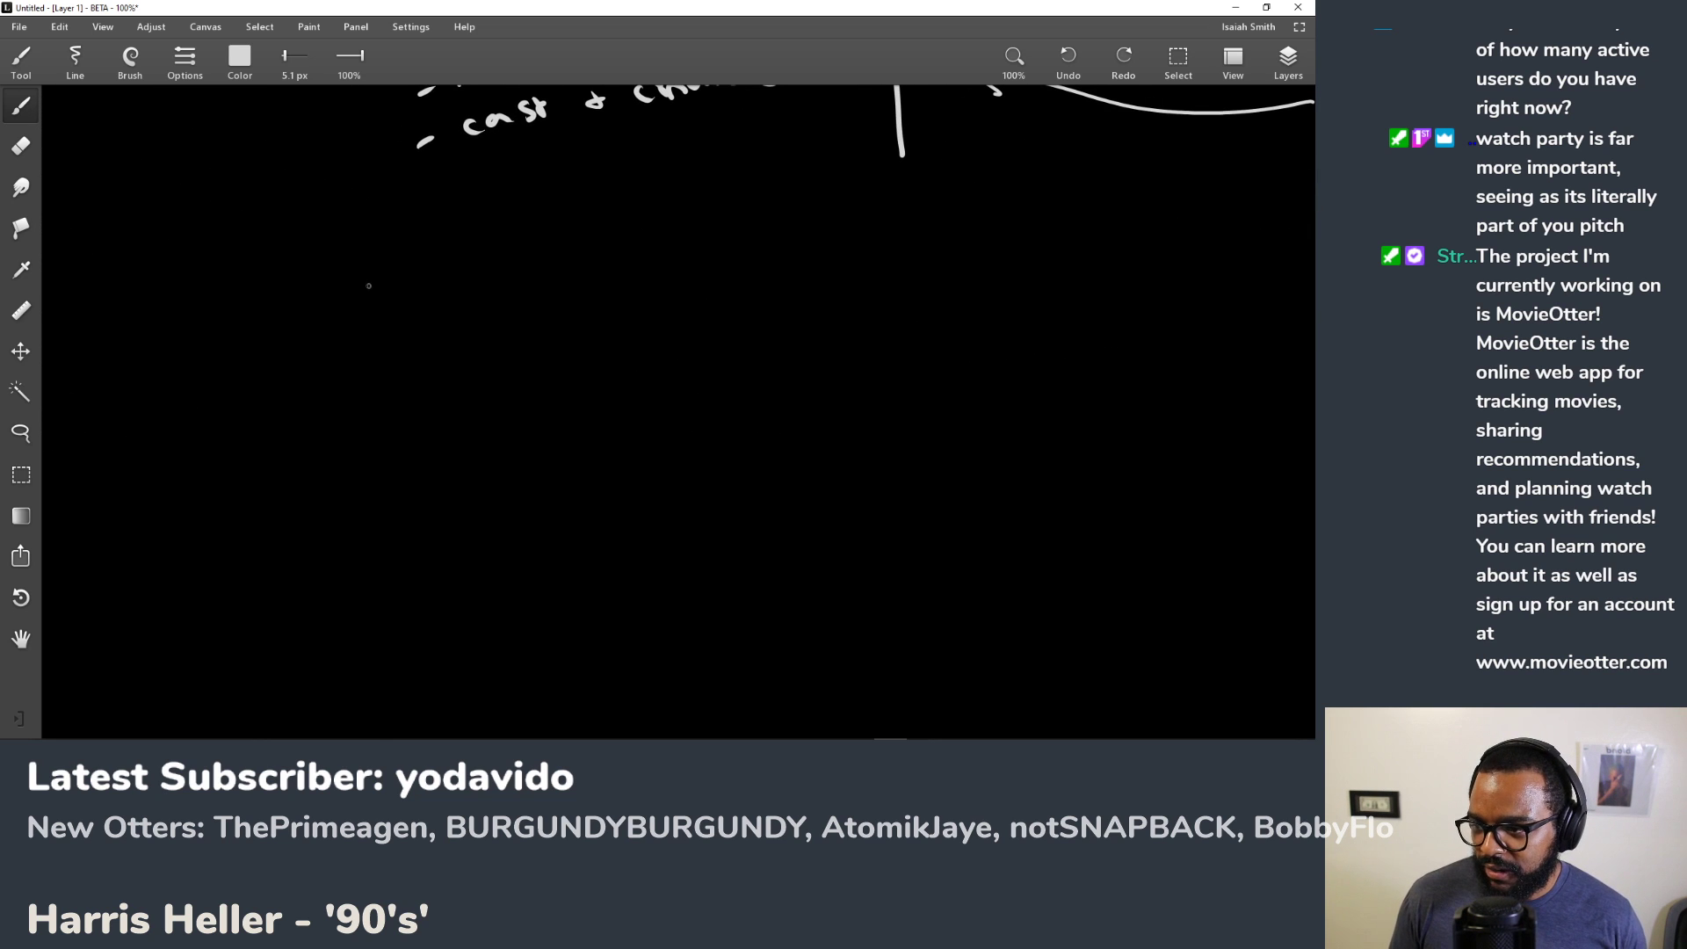
{"action": "left_click_drag", "start_coordinate": [293, 317], "coordinate": [307, 356]}
{"action": "mouse_move", "coordinate": [287, 306]}
{"action": "left_mouse_down"}
{"action": "mouse_move", "coordinate": [303, 335]}
{"action": "mouse_move", "coordinate": [361, 343]}
{"action": "left_mouse_up"}
{"action": "left_click_drag", "start_coordinate": [380, 329], "coordinate": [402, 327]}
{"action": "mouse_move", "coordinate": [420, 327]}
{"action": "left_mouse_down"}
{"action": "mouse_move", "coordinate": [427, 300]}
{"action": "mouse_move", "coordinate": [428, 337]}
{"action": "left_mouse_up"}
{"action": "mouse_move", "coordinate": [455, 318]}
{"action": "left_mouse_down"}
{"action": "mouse_move", "coordinate": [463, 340]}
{"action": "mouse_move", "coordinate": [519, 338]}
{"action": "left_mouse_up"}
{"action": "mouse_move", "coordinate": [529, 356]}
{"action": "left_mouse_down"}
{"action": "mouse_move", "coordinate": [544, 312]}
{"action": "mouse_move", "coordinate": [531, 333]}
{"action": "left_mouse_up"}
{"action": "left_click_drag", "start_coordinate": [265, 385], "coordinate": [552, 328]}
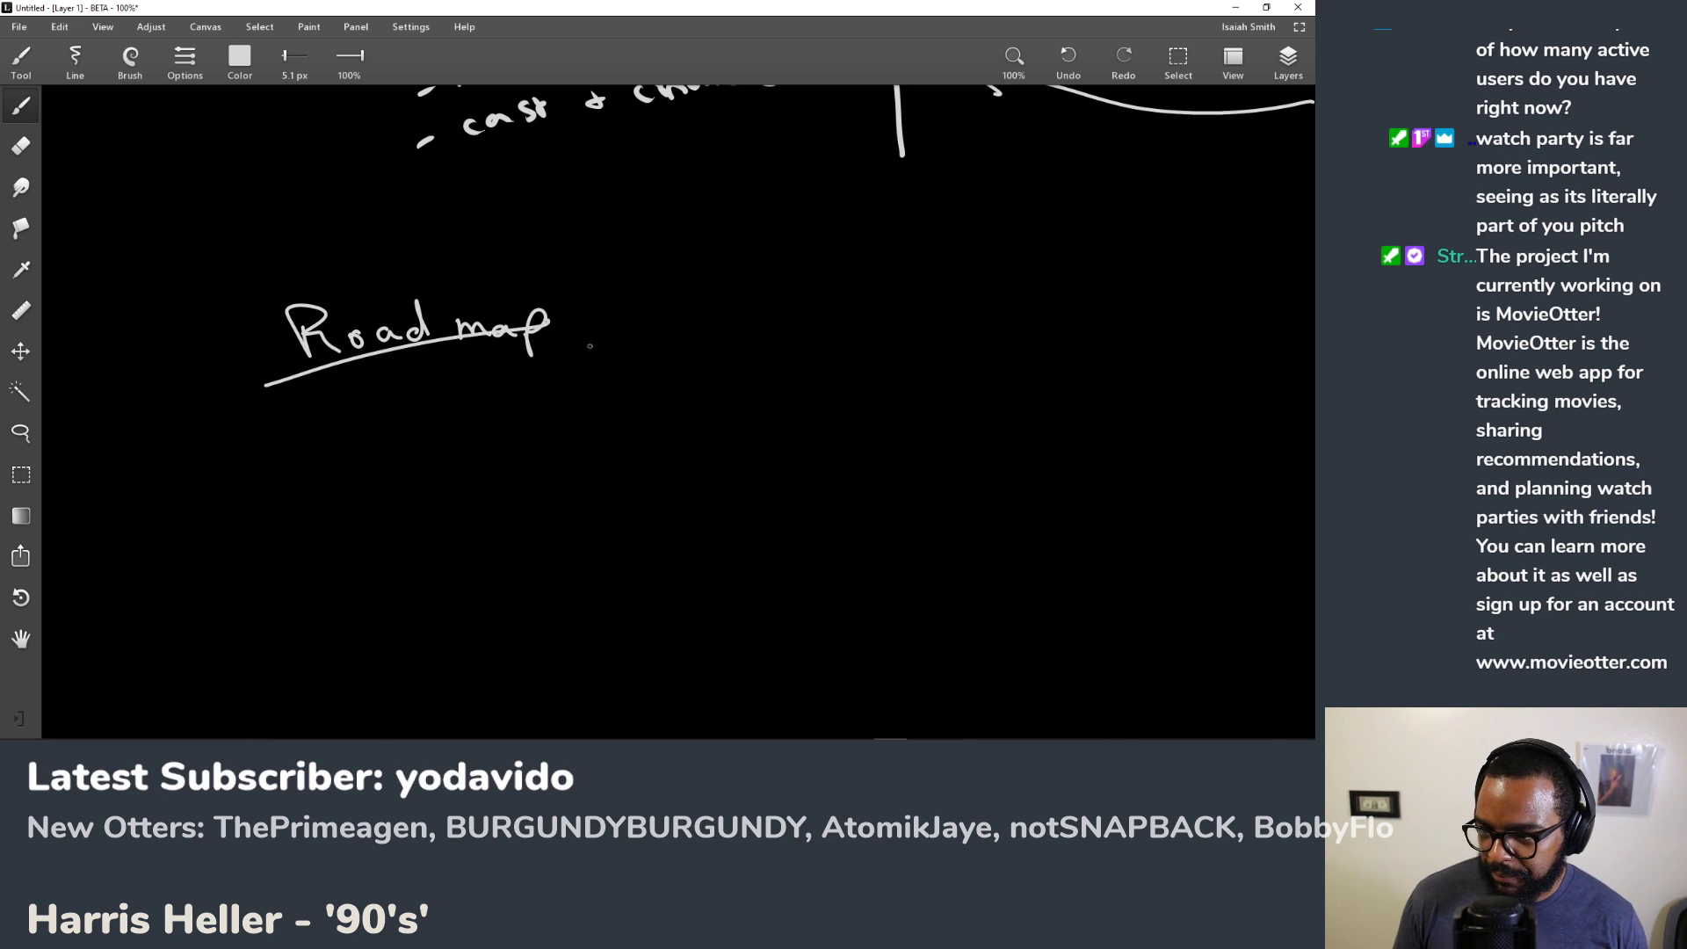
{"action": "key", "text": "ctrl+z"}
{"action": "left_click_drag", "start_coordinate": [262, 390], "coordinate": [647, 373]}
Step: Add item '1) switch to TMDB as Source' beneath the heading
{"action": "left_click_drag", "start_coordinate": [264, 446], "coordinate": [279, 471]}
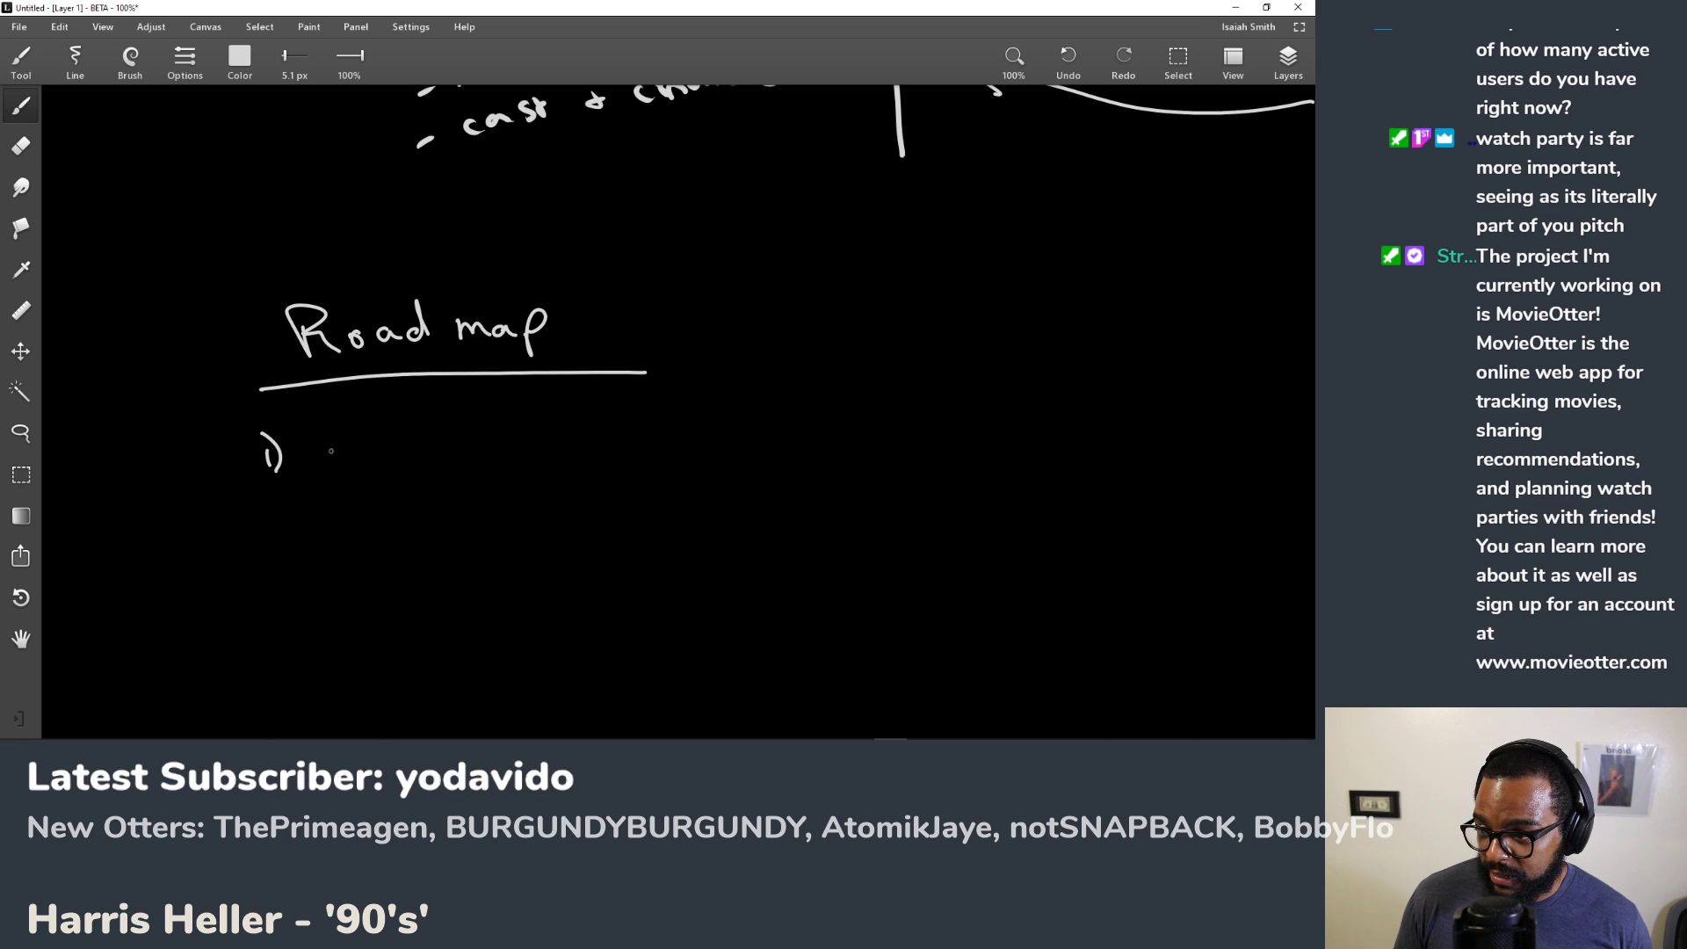
{"action": "left_click_drag", "start_coordinate": [341, 436], "coordinate": [324, 455]}
{"action": "left_click_drag", "start_coordinate": [350, 441], "coordinate": [379, 442]}
{"action": "left_click", "coordinate": [381, 436]}
{"action": "left_click_drag", "start_coordinate": [383, 442], "coordinate": [400, 443]}
{"action": "left_click_drag", "start_coordinate": [392, 431], "coordinate": [525, 437]}
{"action": "mouse_move", "coordinate": [517, 430]}
{"action": "left_mouse_down"}
{"action": "mouse_move", "coordinate": [616, 431]}
{"action": "mouse_move", "coordinate": [625, 411]}
{"action": "mouse_move", "coordinate": [694, 437]}
{"action": "left_mouse_up"}
{"action": "mouse_move", "coordinate": [694, 414]}
{"action": "left_mouse_down"}
{"action": "mouse_move", "coordinate": [704, 438]}
{"action": "mouse_move", "coordinate": [898, 431]}
{"action": "mouse_move", "coordinate": [923, 413]}
{"action": "mouse_move", "coordinate": [944, 429]}
{"action": "left_mouse_up"}
{"action": "left_click_drag", "start_coordinate": [947, 422], "coordinate": [962, 429]}
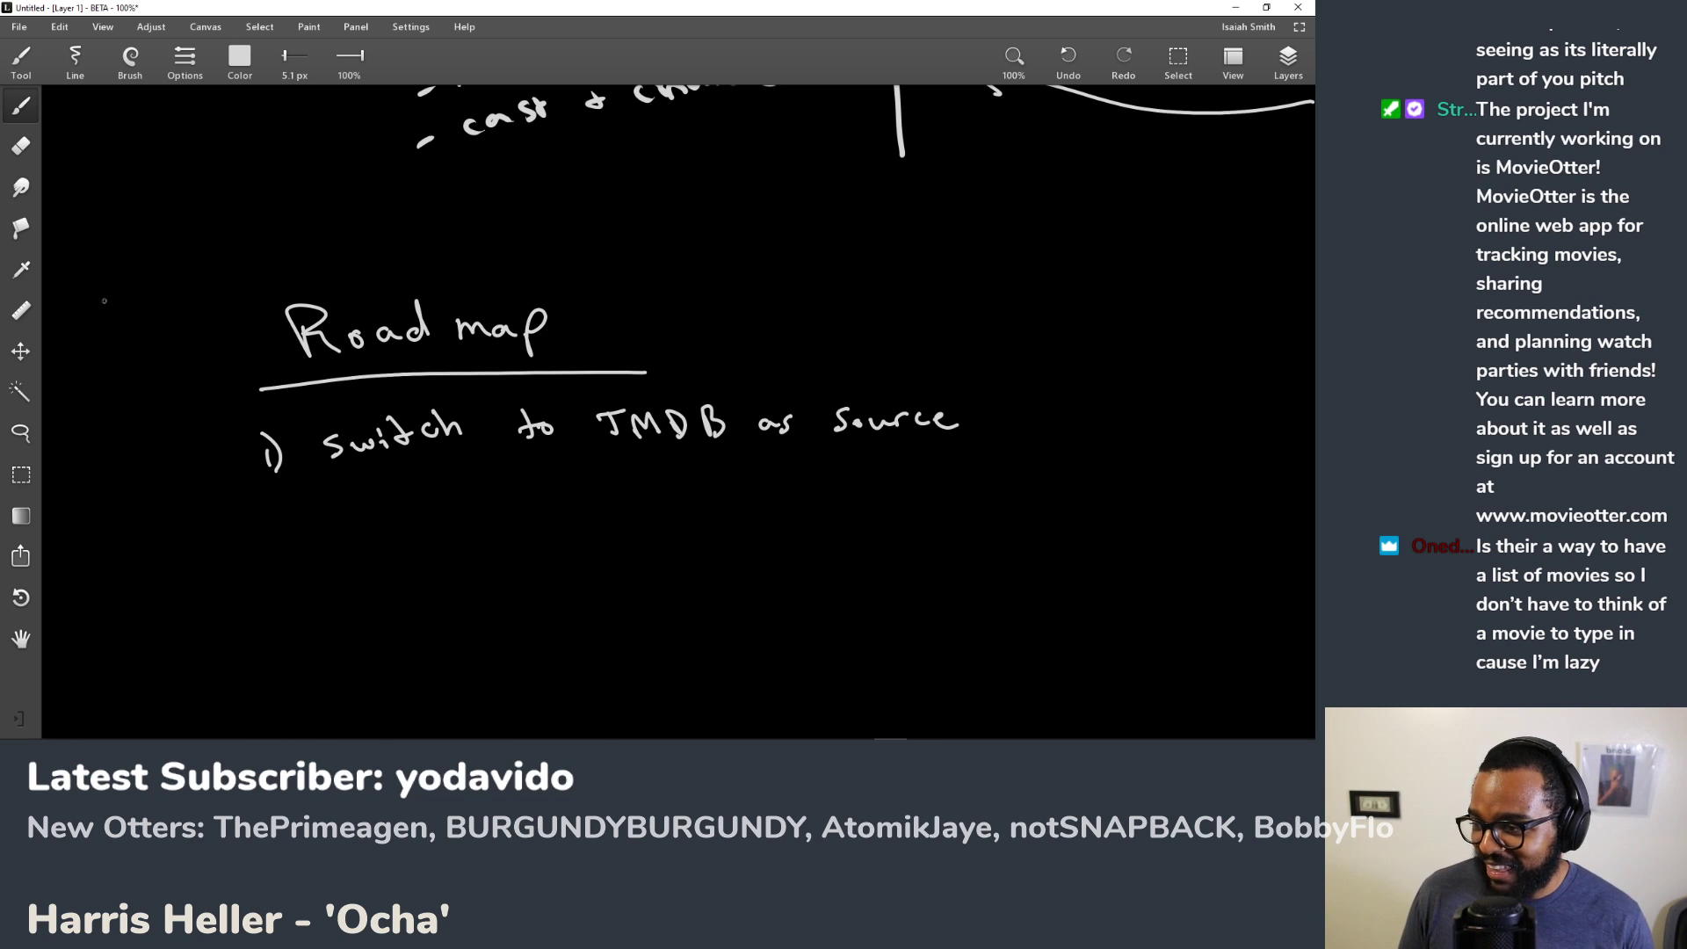
{"action": "left_click", "coordinate": [20, 432]}
Step: Lasso-select the 'switch to TMDB as Source' line and move it lower
{"action": "mouse_move", "coordinate": [322, 407]}
{"action": "left_mouse_down"}
{"action": "mouse_move", "coordinate": [313, 452]}
{"action": "mouse_move", "coordinate": [428, 476]}
{"action": "mouse_move", "coordinate": [1012, 438]}
{"action": "mouse_move", "coordinate": [894, 392]}
{"action": "mouse_move", "coordinate": [496, 428]}
{"action": "mouse_move", "coordinate": [323, 407]}
{"action": "left_mouse_up"}
{"action": "mouse_move", "coordinate": [586, 429]}
{"action": "left_mouse_down"}
{"action": "mouse_move", "coordinate": [582, 468]}
{"action": "mouse_move", "coordinate": [584, 431]}
{"action": "left_mouse_up"}
{"action": "mouse_move", "coordinate": [497, 392]}
{"action": "left_mouse_down"}
{"action": "mouse_move", "coordinate": [327, 413]}
{"action": "mouse_move", "coordinate": [334, 477]}
{"action": "mouse_move", "coordinate": [597, 445]}
{"action": "mouse_move", "coordinate": [856, 494]}
{"action": "mouse_move", "coordinate": [955, 490]}
{"action": "mouse_move", "coordinate": [1026, 432]}
{"action": "mouse_move", "coordinate": [914, 375]}
{"action": "mouse_move", "coordinate": [505, 396]}
{"action": "mouse_move", "coordinate": [556, 483]}
{"action": "mouse_move", "coordinate": [537, 527]}
{"action": "left_mouse_up"}
{"action": "key", "text": "b"}
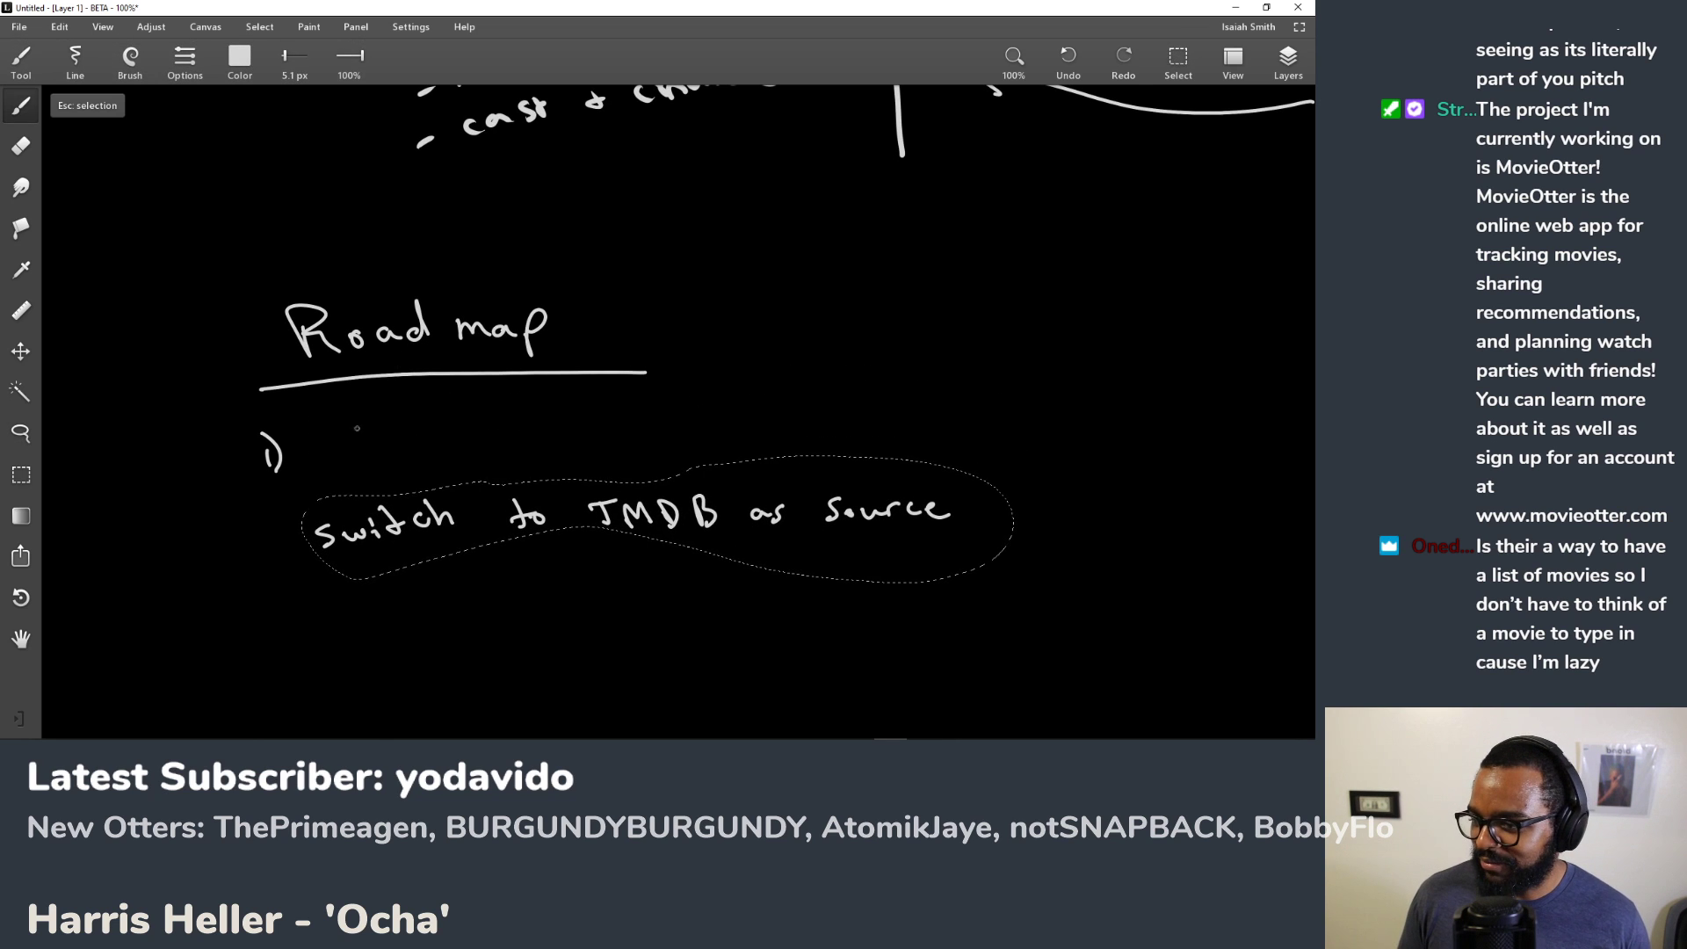
{"action": "key", "text": "Escape"}
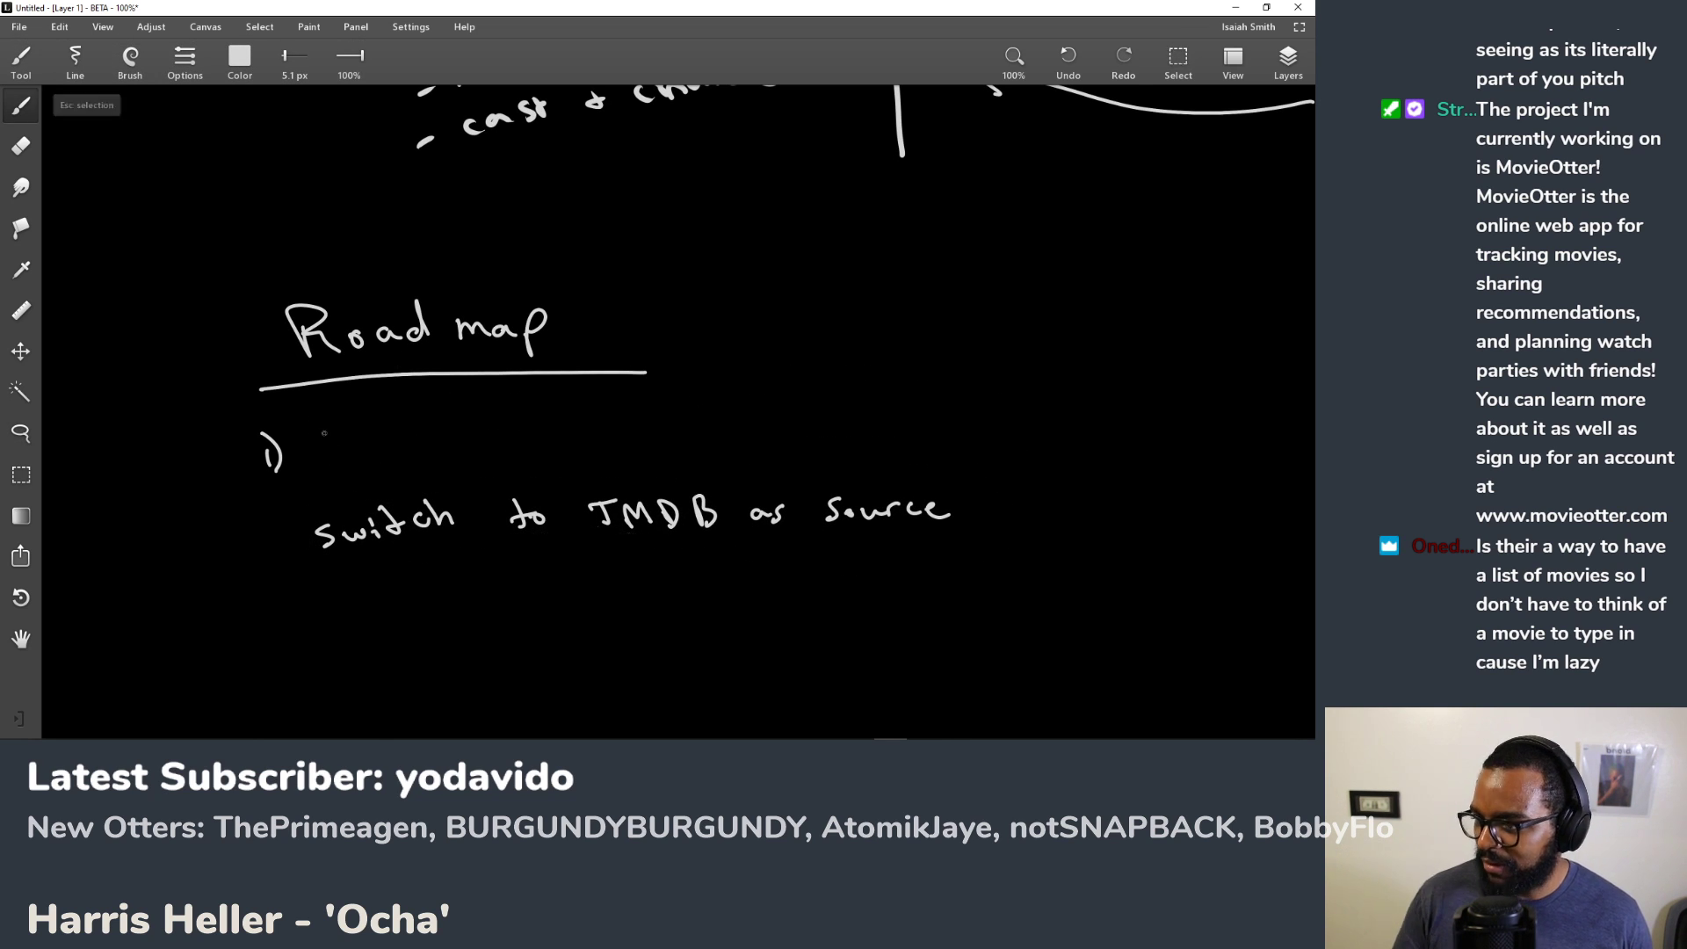
Step: Write 'Marketing / Advertising' after 1), undoing a mistaken D
{"action": "mouse_move", "coordinate": [323, 459]}
{"action": "left_mouse_down"}
{"action": "mouse_move", "coordinate": [330, 443]}
{"action": "mouse_move", "coordinate": [482, 418]}
{"action": "mouse_move", "coordinate": [515, 431]}
{"action": "mouse_move", "coordinate": [519, 455]}
{"action": "left_mouse_up"}
{"action": "mouse_move", "coordinate": [579, 406]}
{"action": "left_mouse_down"}
{"action": "mouse_move", "coordinate": [564, 443]}
{"action": "mouse_move", "coordinate": [596, 441]}
{"action": "mouse_move", "coordinate": [608, 418]}
{"action": "mouse_move", "coordinate": [620, 441]}
{"action": "left_mouse_up"}
{"action": "key", "text": "ctrl+z"}
{"action": "left_click_drag", "start_coordinate": [640, 431], "coordinate": [643, 439]}
{"action": "mouse_move", "coordinate": [647, 423]}
{"action": "left_mouse_down"}
{"action": "mouse_move", "coordinate": [709, 407]}
{"action": "mouse_move", "coordinate": [801, 450]}
{"action": "left_mouse_up"}
Step: Renumber the TMDB line as 2) and start a b) sub-item beneath it
{"action": "left_click_drag", "start_coordinate": [265, 541], "coordinate": [289, 565]}
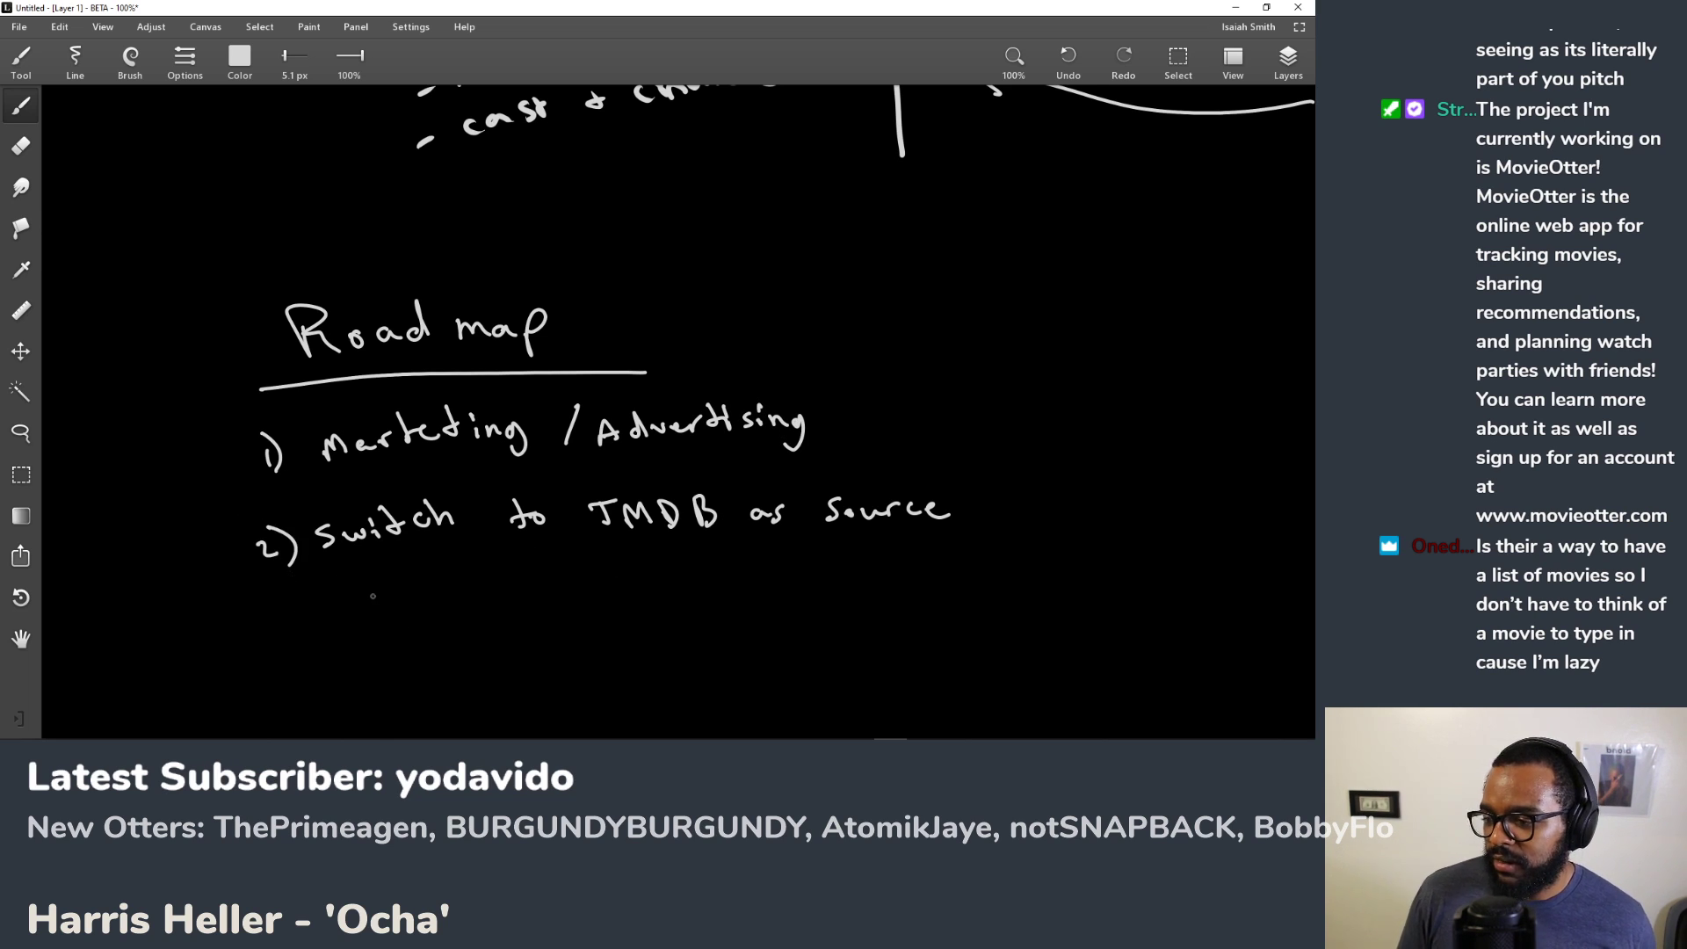
{"action": "left_click_drag", "start_coordinate": [406, 592], "coordinate": [444, 471]}
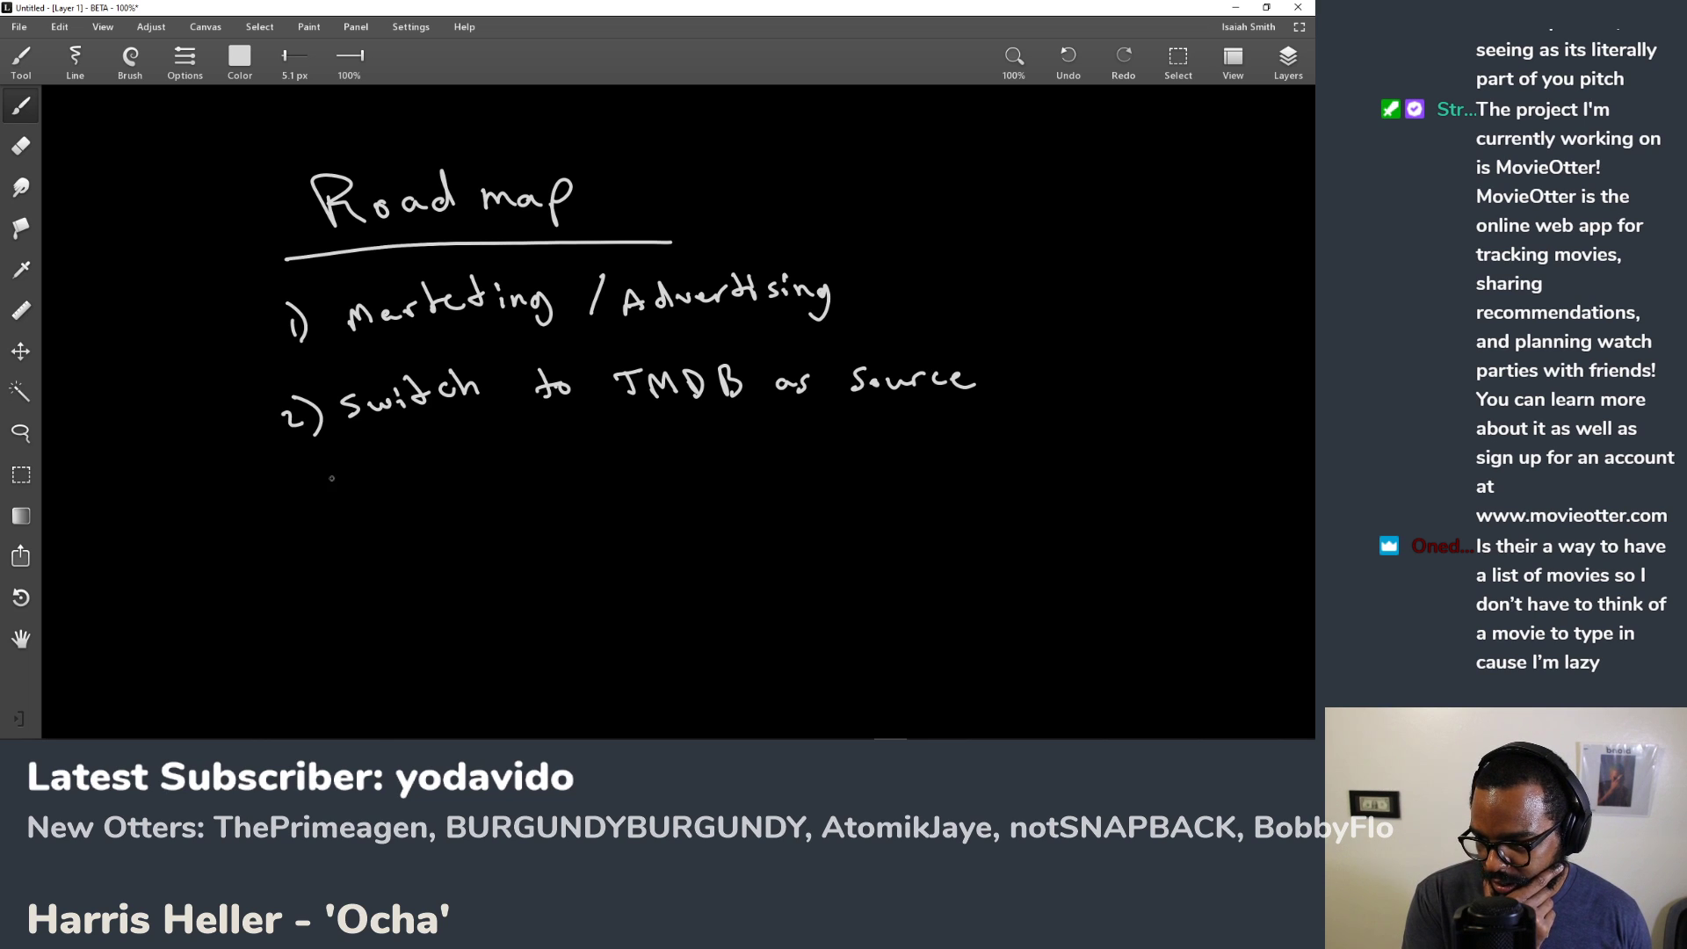
{"action": "left_click_drag", "start_coordinate": [346, 467], "coordinate": [378, 503]}
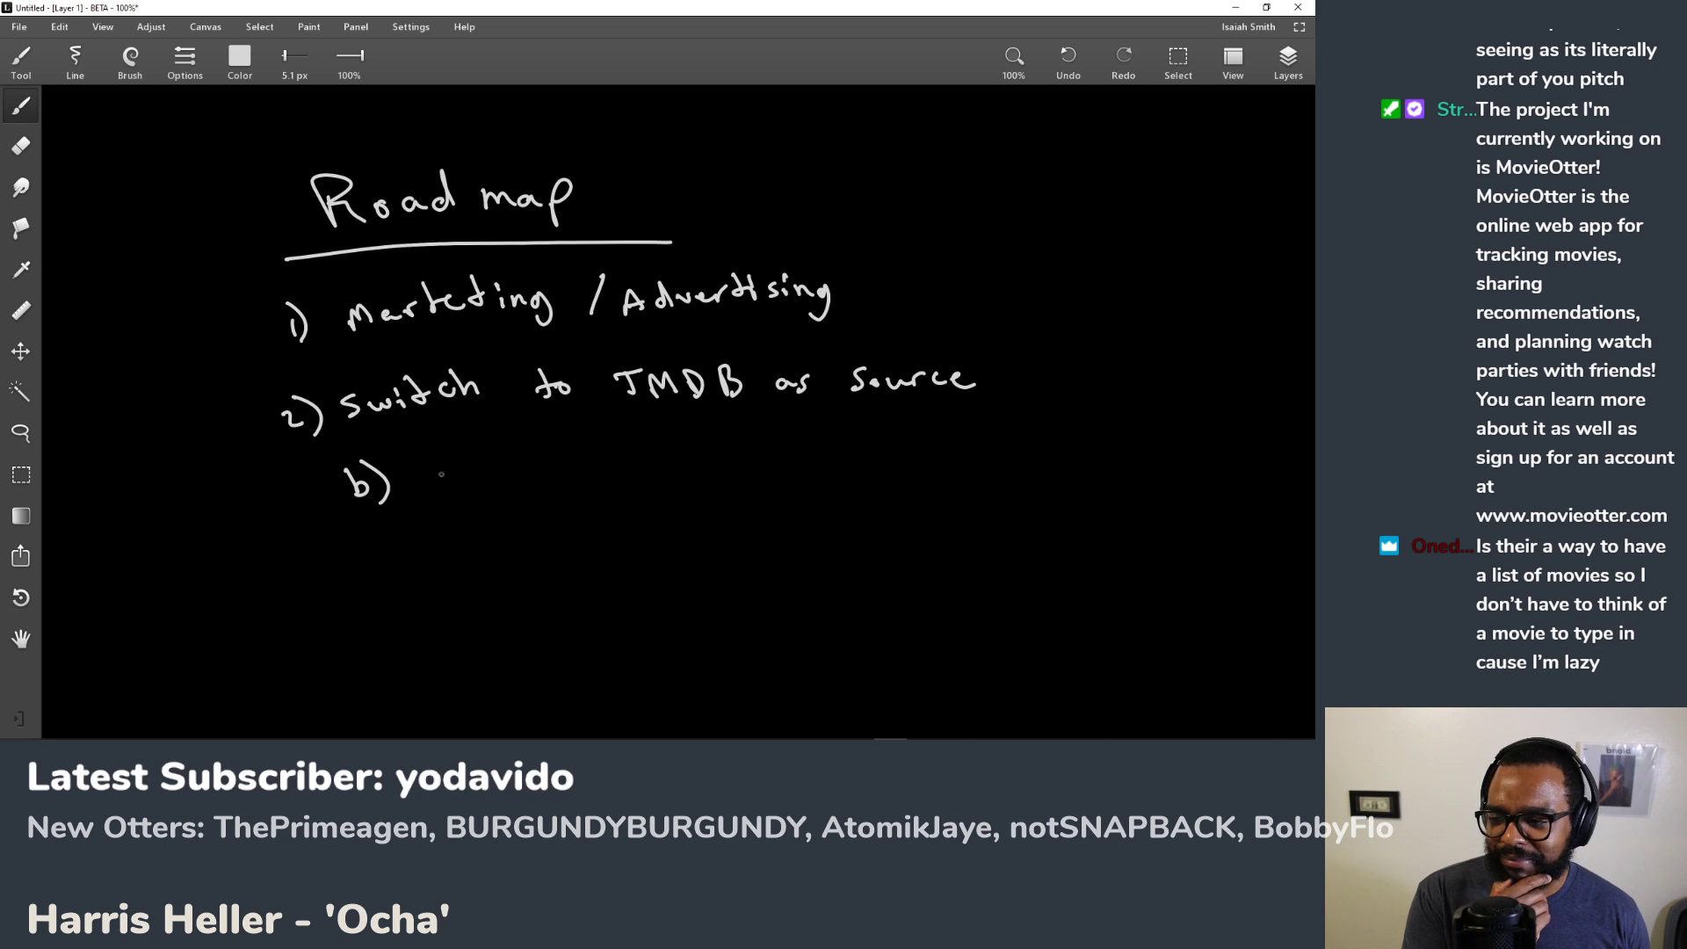
Step: Handwrite 'Refactor data structure' after b) beneath Road map item 2 with the Brush
{"action": "mouse_move", "coordinate": [419, 464]}
{"action": "left_mouse_down"}
{"action": "mouse_move", "coordinate": [439, 488]}
{"action": "mouse_move", "coordinate": [533, 479]}
{"action": "left_mouse_up"}
{"action": "mouse_move", "coordinate": [550, 452]}
{"action": "left_mouse_down"}
{"action": "mouse_move", "coordinate": [556, 477]}
{"action": "mouse_move", "coordinate": [571, 464]}
{"action": "left_mouse_up"}
{"action": "left_click_drag", "start_coordinate": [573, 468], "coordinate": [699, 466]}
{"action": "left_click_drag", "start_coordinate": [719, 454], "coordinate": [781, 457]}
{"action": "left_click_drag", "start_coordinate": [801, 435], "coordinate": [826, 457]}
{"action": "mouse_move", "coordinate": [823, 455]}
{"action": "left_mouse_down"}
{"action": "mouse_move", "coordinate": [840, 441]}
{"action": "mouse_move", "coordinate": [891, 457]}
{"action": "left_mouse_up"}
{"action": "left_click_drag", "start_coordinate": [884, 444], "coordinate": [906, 445]}
{"action": "left_click_drag", "start_coordinate": [905, 446], "coordinate": [971, 456]}
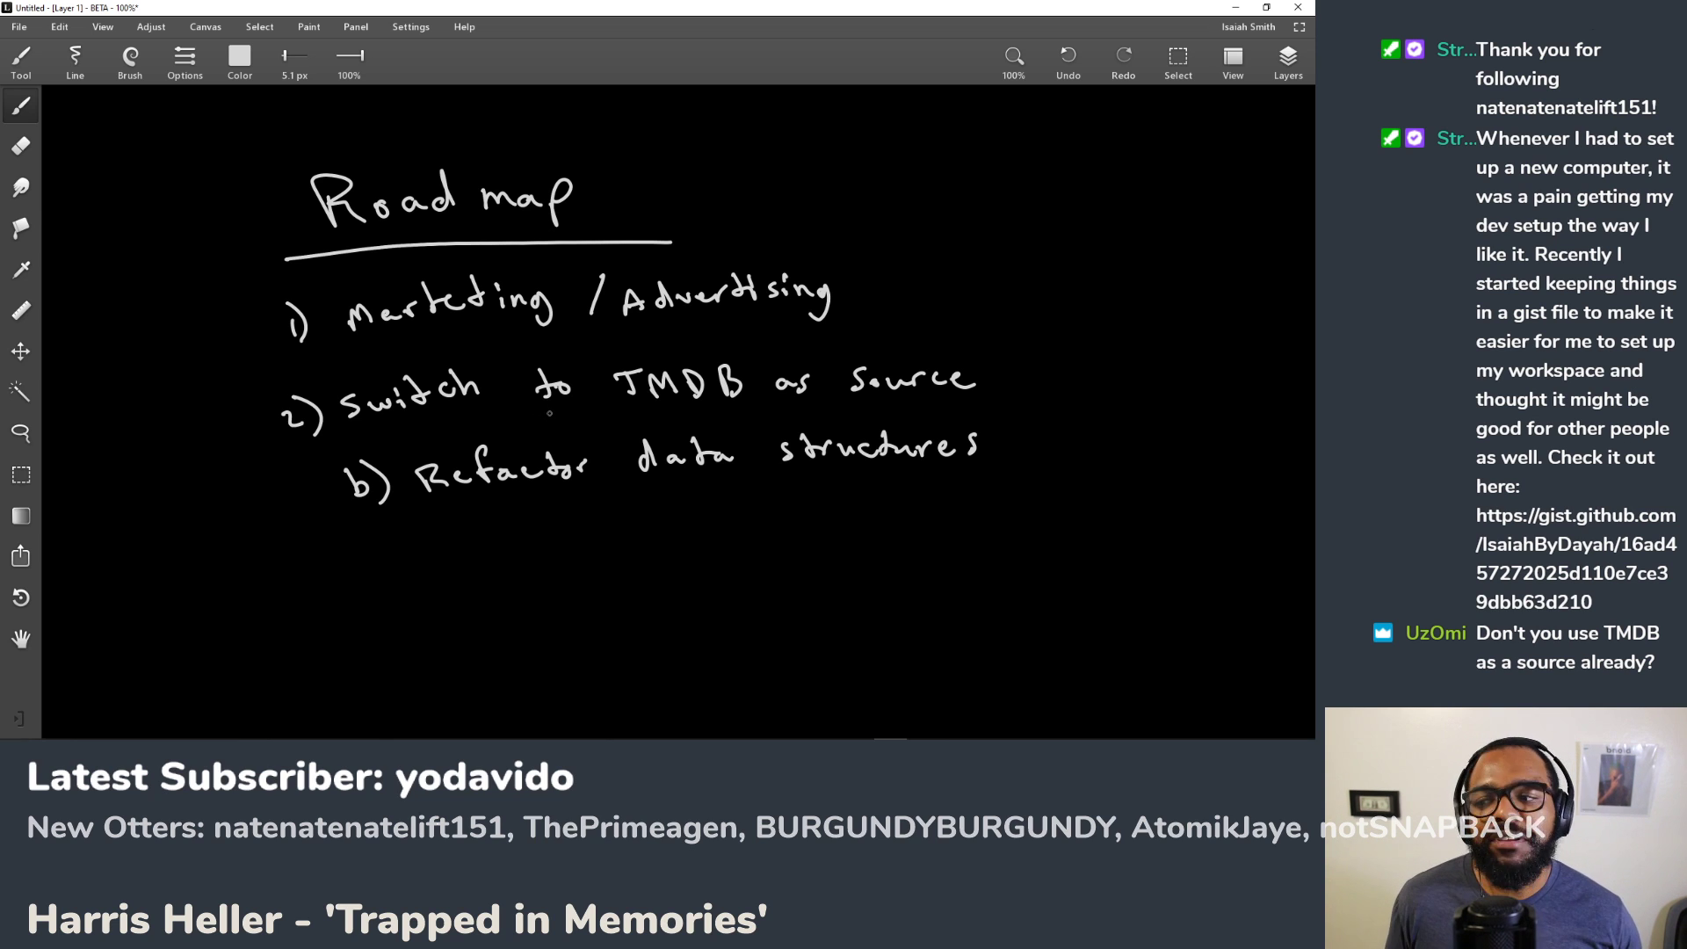
Step: Scroll the canvas left to clear blank space beside the Road map
{"action": "scroll", "coordinate": [308, 327], "scroll_direction": "left", "scroll_amount": 10}
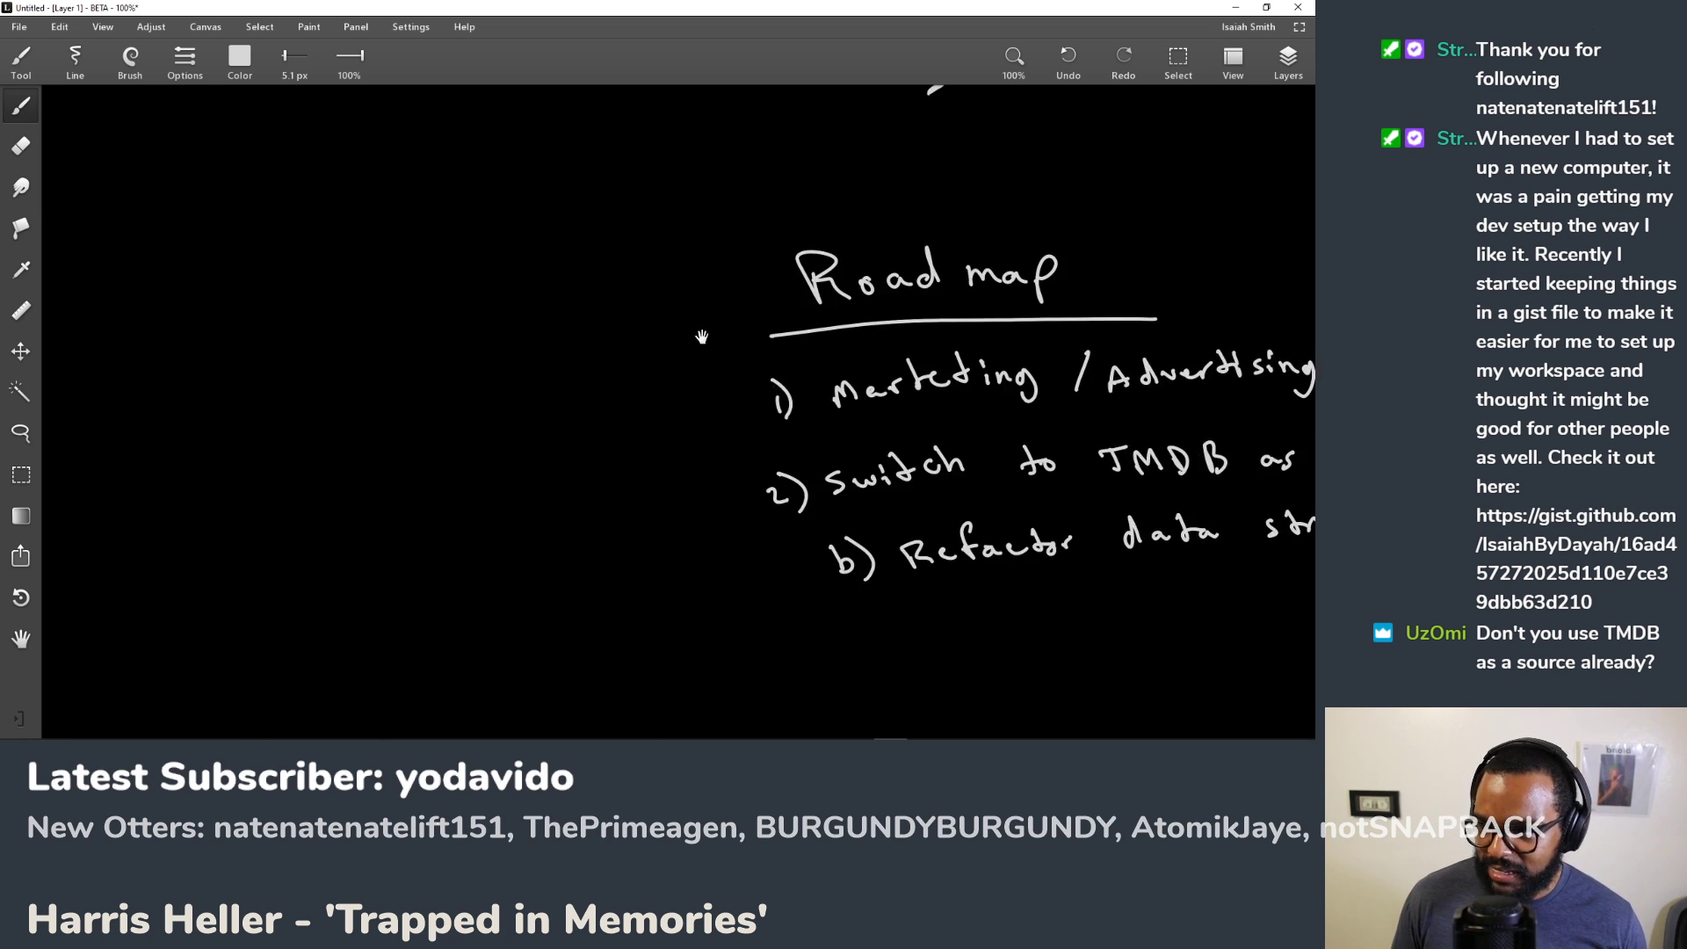
Step: Write 'Tmdb' and 'Mo' and draw a cloud around each, undoing a mistaken letter
{"action": "mouse_move", "coordinate": [155, 216]}
{"action": "left_mouse_down"}
{"action": "mouse_move", "coordinate": [164, 247]}
{"action": "mouse_move", "coordinate": [166, 203]}
{"action": "mouse_move", "coordinate": [186, 247]}
{"action": "mouse_move", "coordinate": [182, 229]}
{"action": "mouse_move", "coordinate": [215, 237]}
{"action": "mouse_move", "coordinate": [242, 197]}
{"action": "mouse_move", "coordinate": [263, 222]}
{"action": "left_mouse_up"}
{"action": "key", "text": "ctrl+z"}
{"action": "key", "text": "ctrl+z"}
{"action": "key", "text": "ctrl+z"}
{"action": "mouse_move", "coordinate": [646, 186]}
{"action": "left_mouse_down"}
{"action": "mouse_move", "coordinate": [643, 211]}
{"action": "mouse_move", "coordinate": [687, 200]}
{"action": "left_mouse_up"}
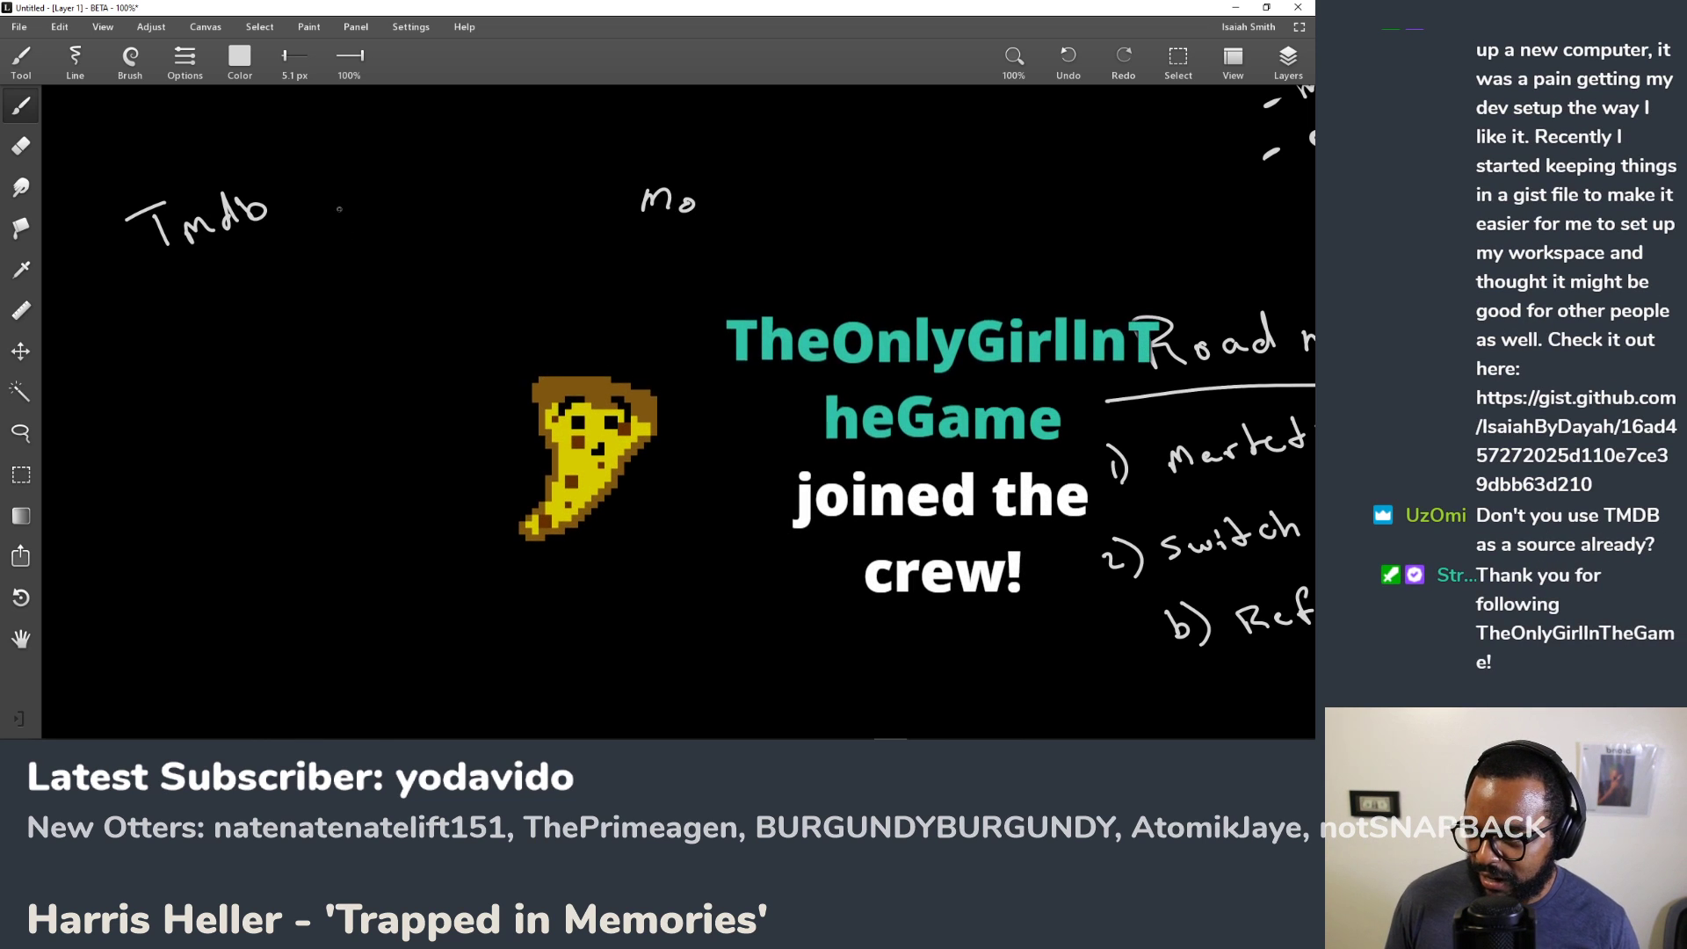
{"action": "mouse_move", "coordinate": [264, 166]}
{"action": "left_mouse_down"}
{"action": "mouse_move", "coordinate": [180, 157]}
{"action": "mouse_move", "coordinate": [112, 215]}
{"action": "mouse_move", "coordinate": [167, 257]}
{"action": "mouse_move", "coordinate": [282, 190]}
{"action": "left_mouse_up"}
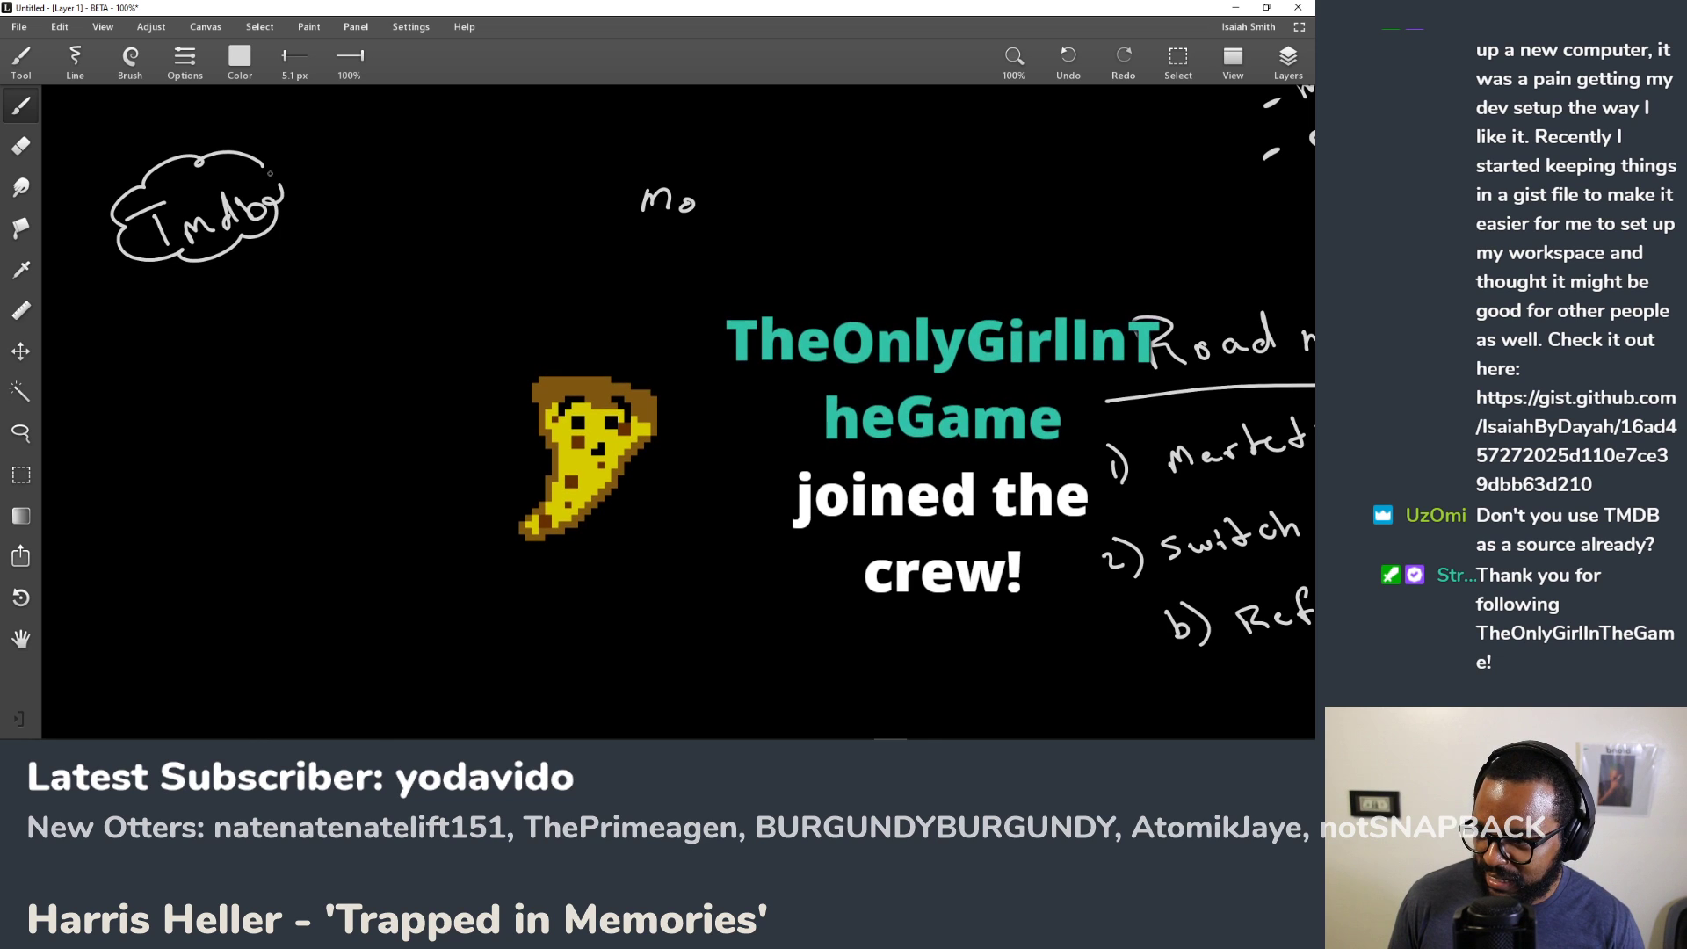
{"action": "mouse_move", "coordinate": [635, 160]}
{"action": "left_mouse_down"}
{"action": "mouse_move", "coordinate": [617, 190]}
{"action": "mouse_move", "coordinate": [640, 257]}
{"action": "mouse_move", "coordinate": [724, 260]}
{"action": "mouse_move", "coordinate": [655, 163]}
{"action": "left_mouse_up"}
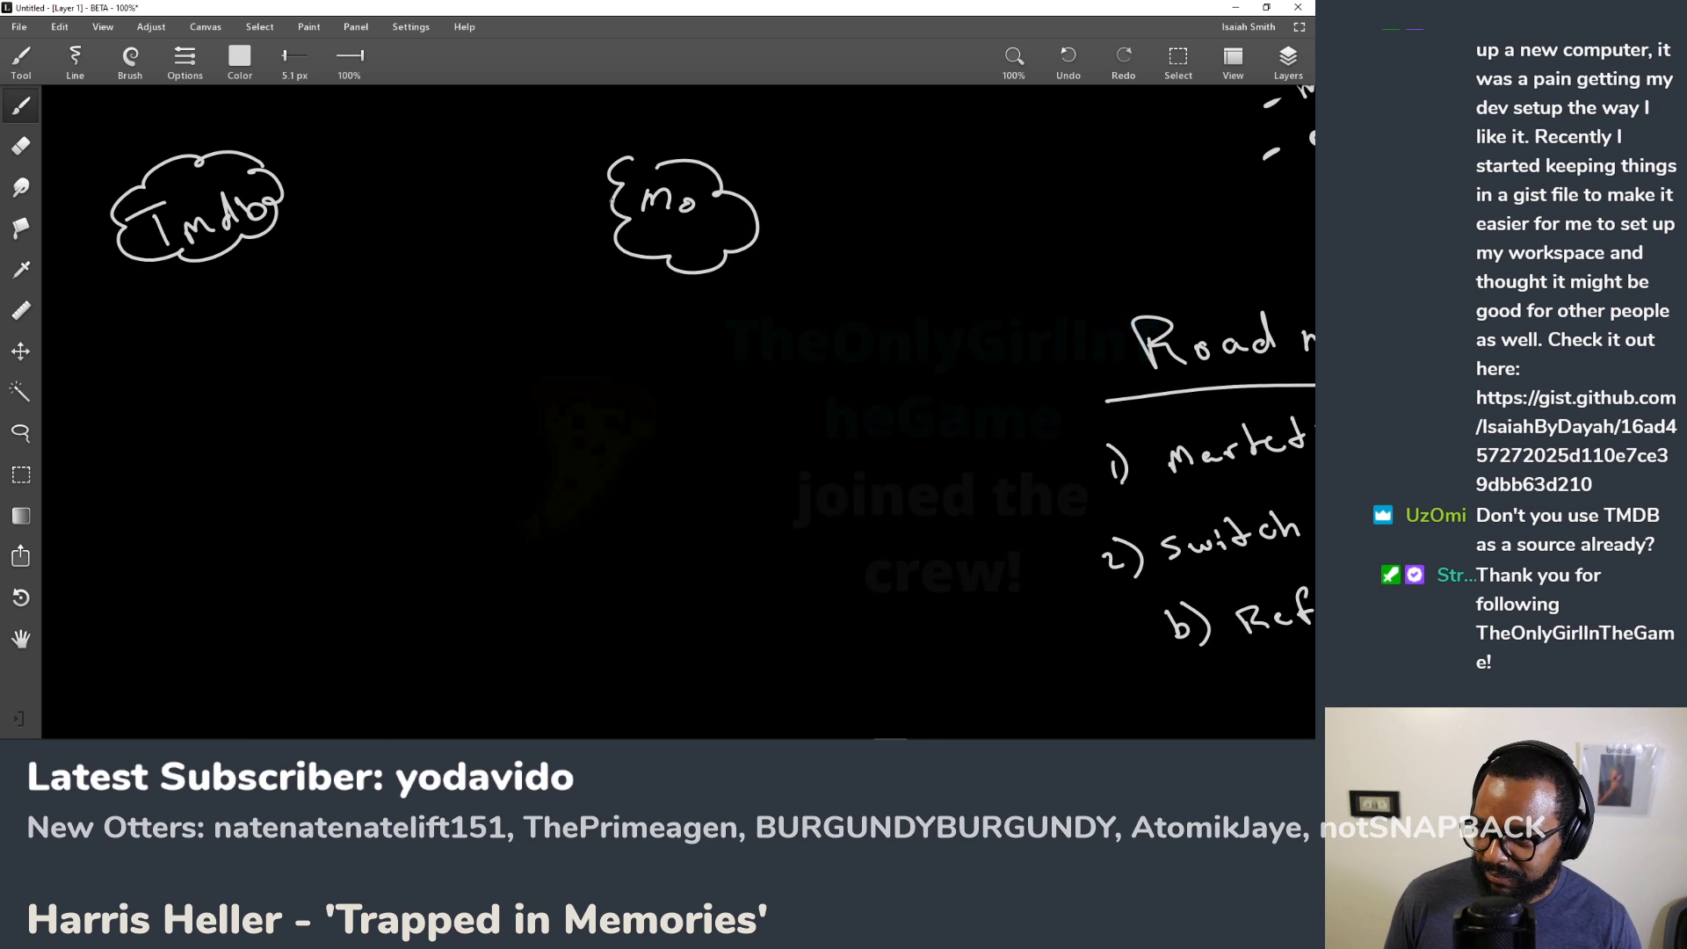
Step: Sketch a phone with screen and button, plus curved arrows to and from Mo
{"action": "mouse_move", "coordinate": [432, 458]}
{"action": "left_mouse_down"}
{"action": "mouse_move", "coordinate": [475, 394]}
{"action": "mouse_move", "coordinate": [444, 483]}
{"action": "left_mouse_up"}
{"action": "mouse_move", "coordinate": [443, 422]}
{"action": "left_mouse_down"}
{"action": "mouse_move", "coordinate": [489, 441]}
{"action": "mouse_move", "coordinate": [445, 409]}
{"action": "mouse_move", "coordinate": [483, 459]}
{"action": "left_mouse_up"}
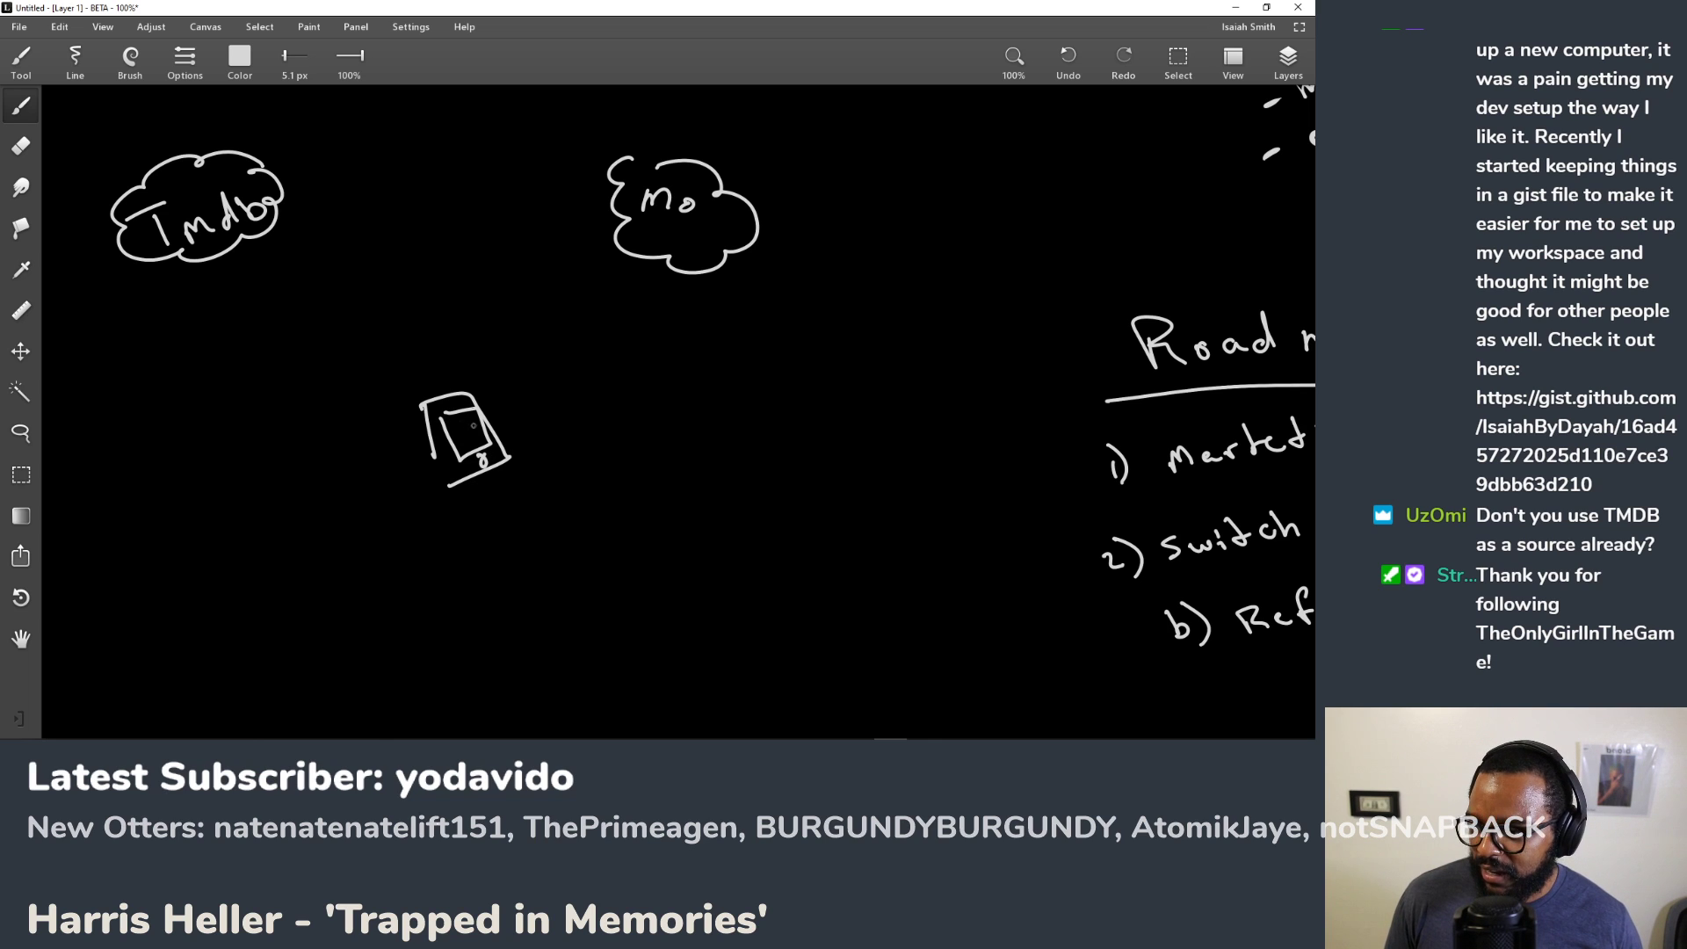
{"action": "mouse_move", "coordinate": [486, 395]}
{"action": "left_mouse_down"}
{"action": "mouse_move", "coordinate": [606, 273]}
{"action": "mouse_move", "coordinate": [615, 288]}
{"action": "left_mouse_up"}
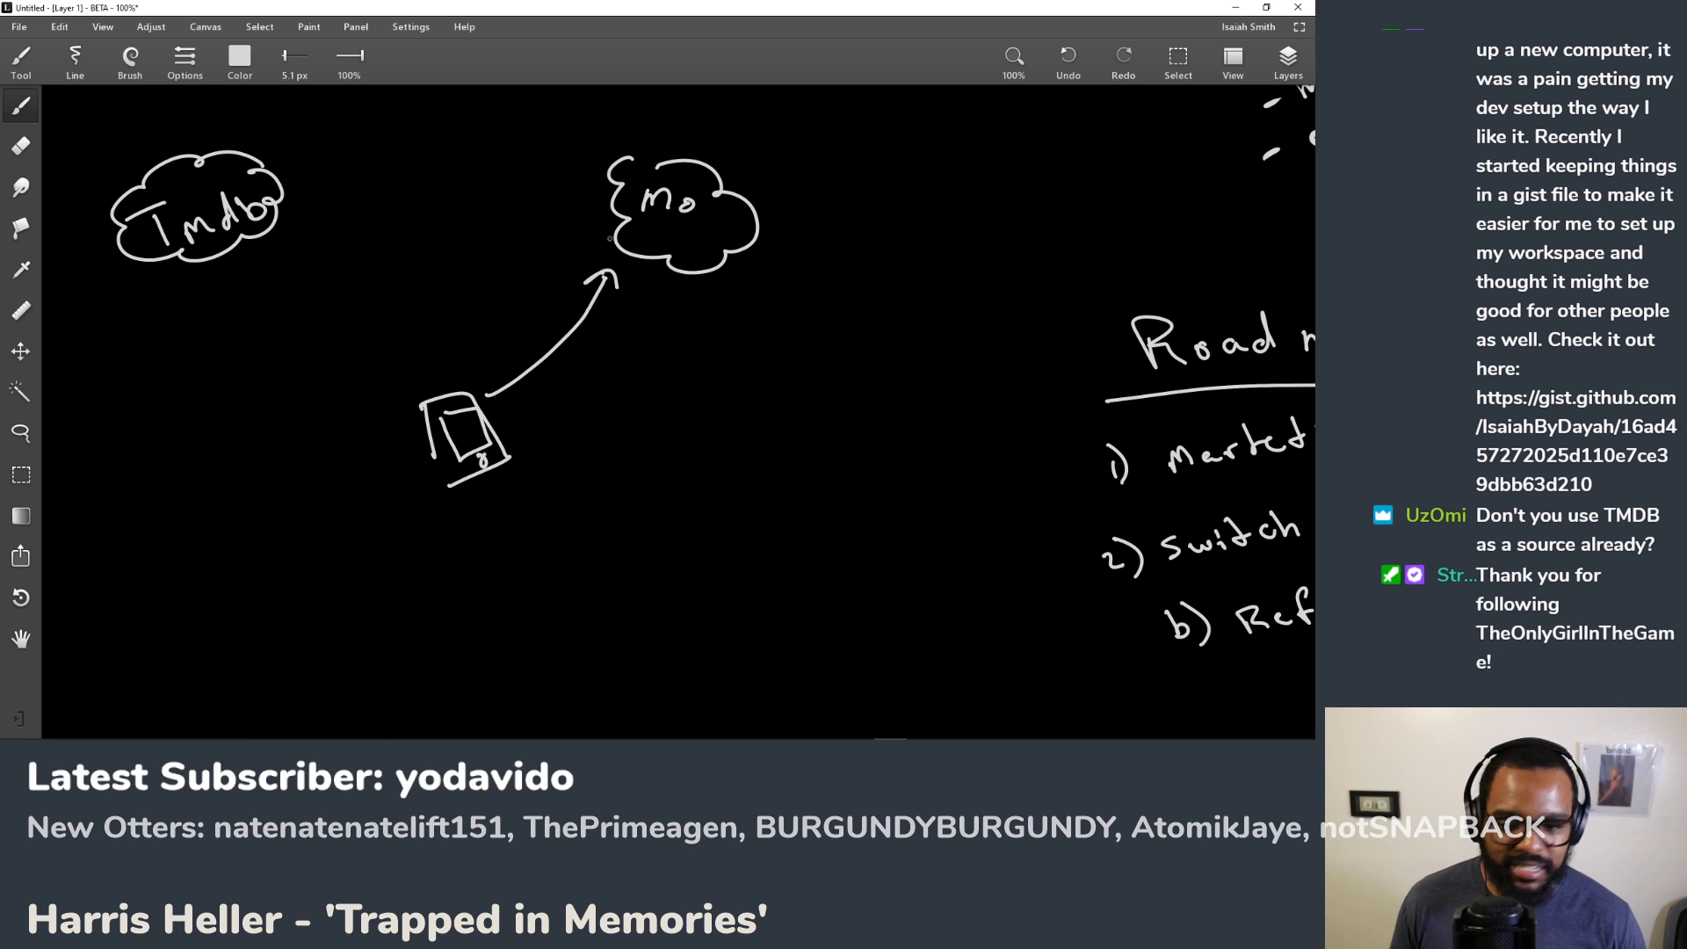
{"action": "mouse_move", "coordinate": [636, 279]}
{"action": "left_mouse_down"}
{"action": "mouse_move", "coordinate": [528, 414]}
{"action": "mouse_move", "coordinate": [559, 418]}
{"action": "left_mouse_up"}
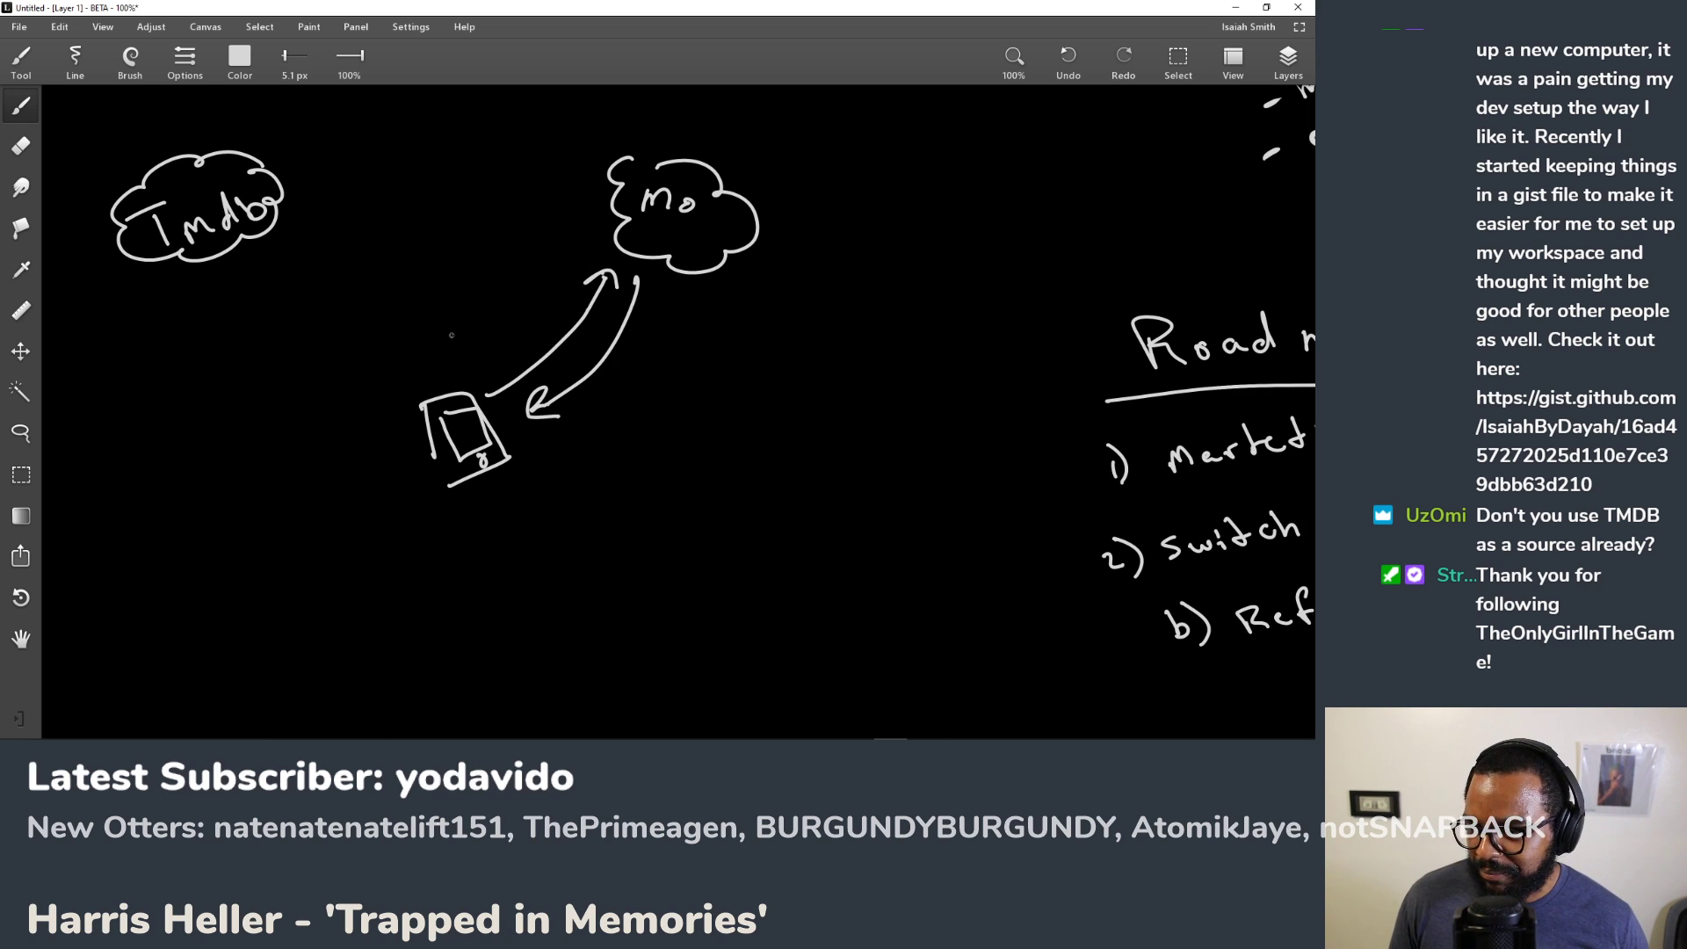
{"action": "left_click", "coordinate": [247, 76]}
{"action": "left_click", "coordinate": [310, 207]}
{"action": "mouse_move", "coordinate": [469, 380]}
{"action": "left_mouse_down"}
{"action": "mouse_move", "coordinate": [526, 282]}
{"action": "mouse_move", "coordinate": [597, 235]}
{"action": "left_mouse_up"}
{"action": "mouse_move", "coordinate": [565, 233]}
{"action": "left_mouse_down"}
{"action": "mouse_move", "coordinate": [450, 207]}
{"action": "mouse_move", "coordinate": [298, 231]}
{"action": "mouse_move", "coordinate": [310, 244]}
{"action": "mouse_move", "coordinate": [398, 162]}
{"action": "mouse_move", "coordinate": [506, 163]}
{"action": "mouse_move", "coordinate": [587, 200]}
{"action": "mouse_move", "coordinate": [517, 257]}
{"action": "mouse_move", "coordinate": [467, 326]}
{"action": "mouse_move", "coordinate": [475, 363]}
{"action": "left_mouse_up"}
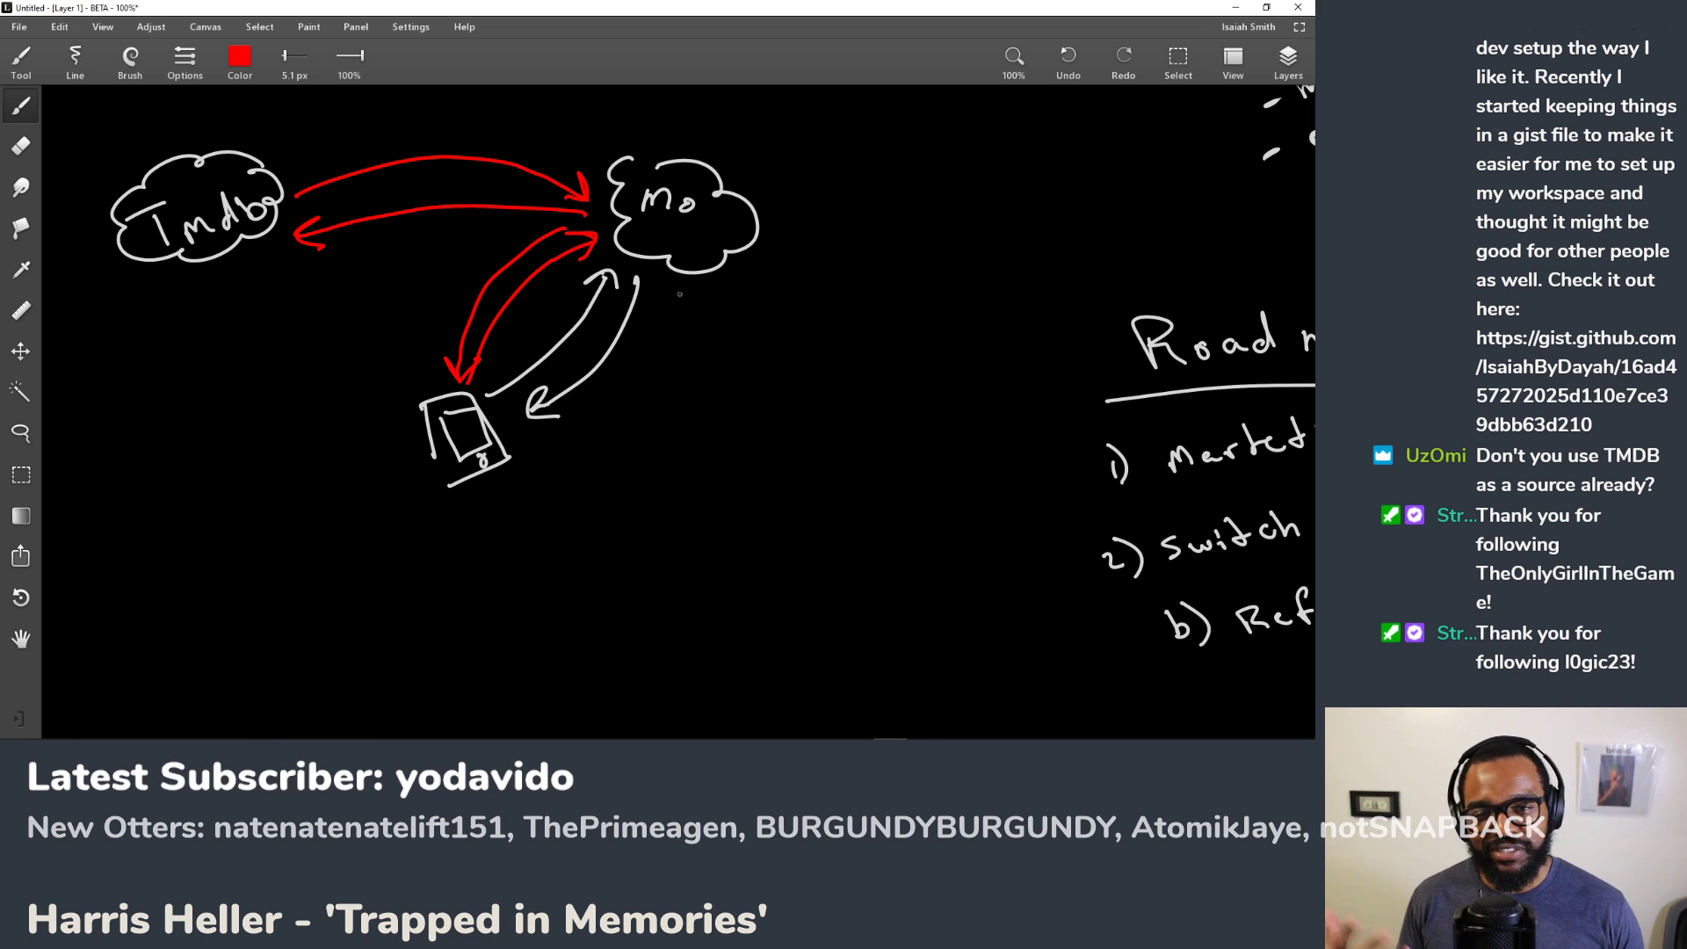
{"action": "left_click_drag", "start_coordinate": [161, 220], "coordinate": [274, 326]}
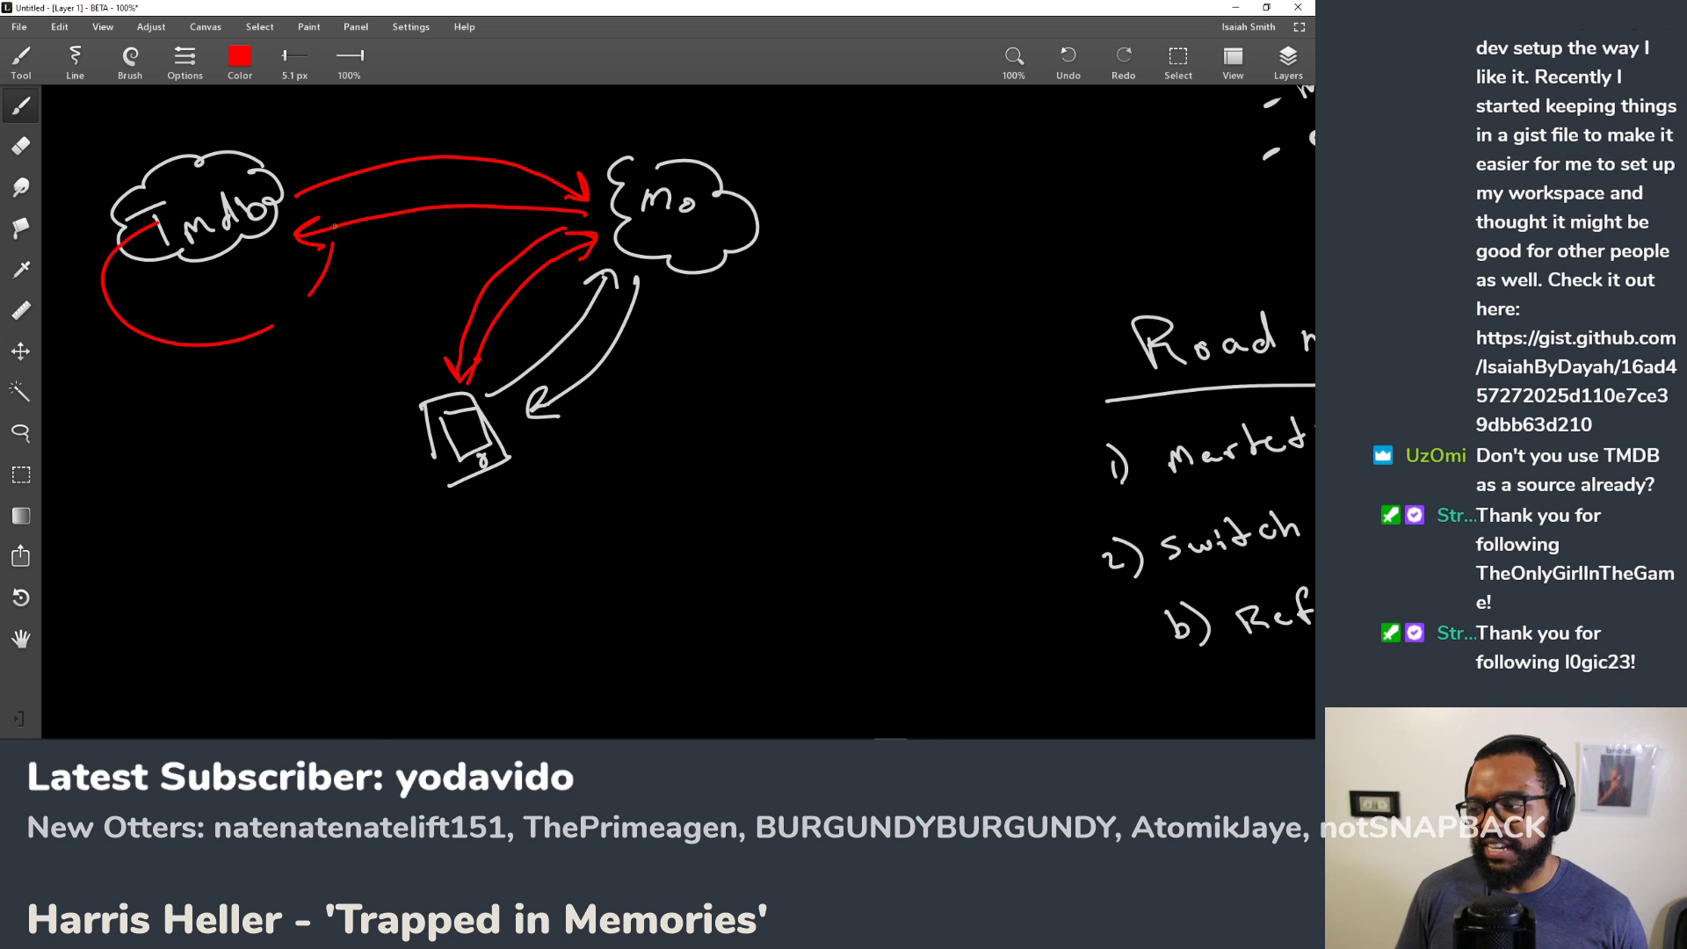
{"action": "key", "text": "ctrl+z"}
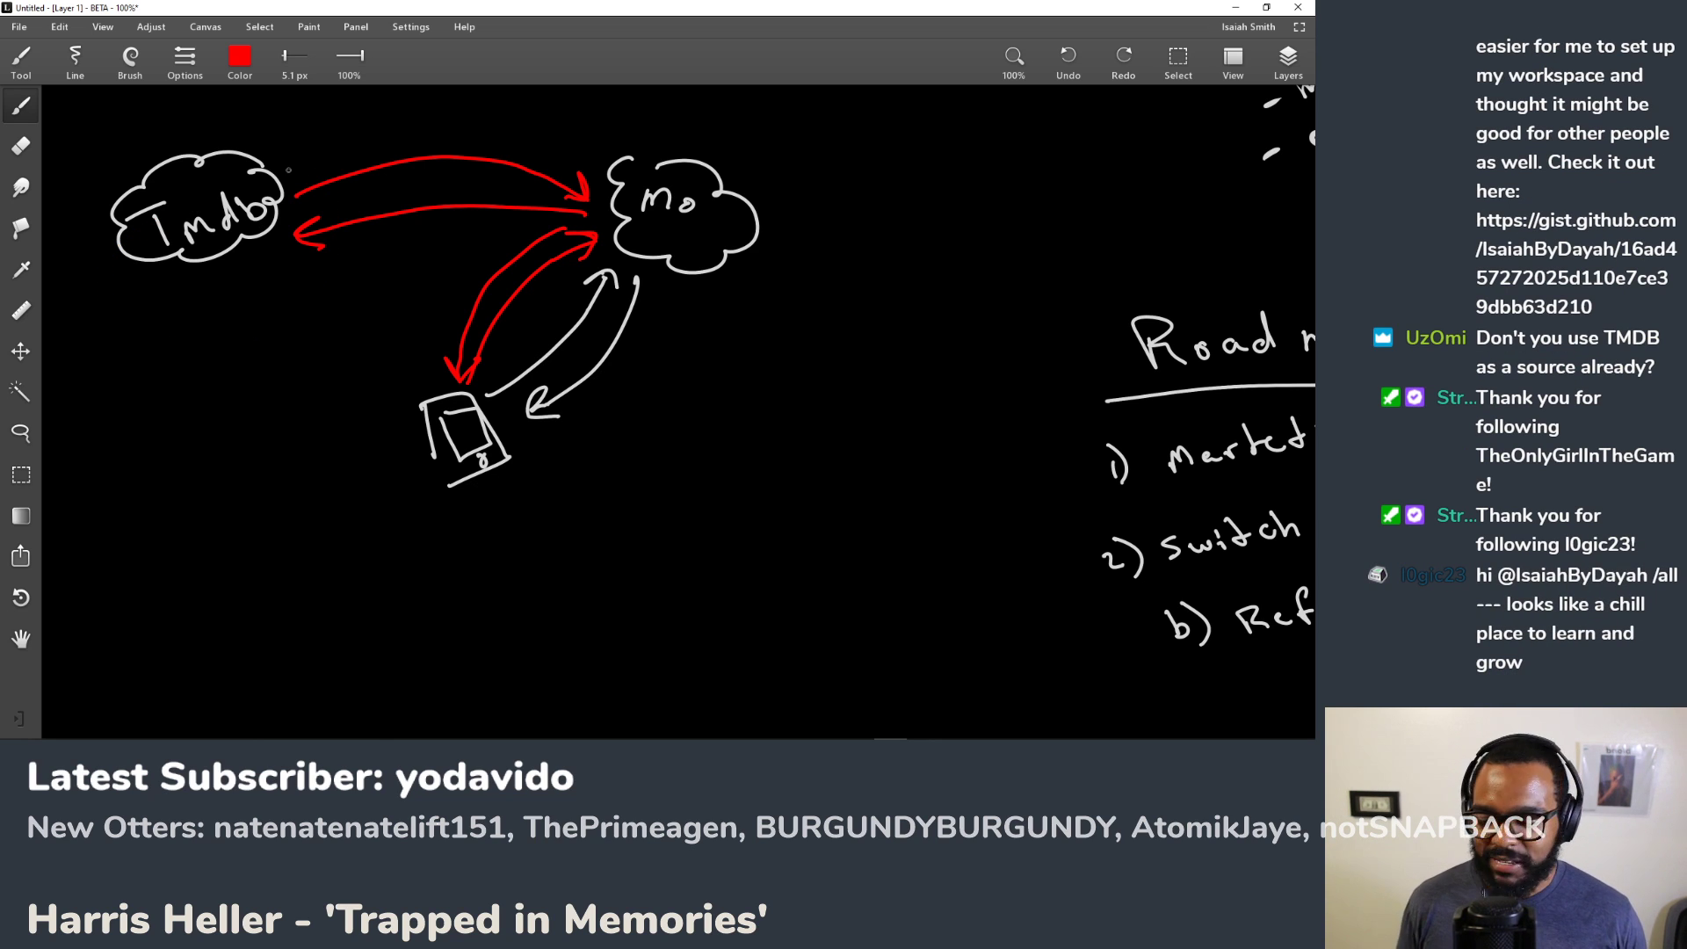
Step: Set the brush colour to blue and draw an X over the Mo cloud
{"action": "left_click", "coordinate": [240, 58]}
{"action": "left_click", "coordinate": [196, 277]}
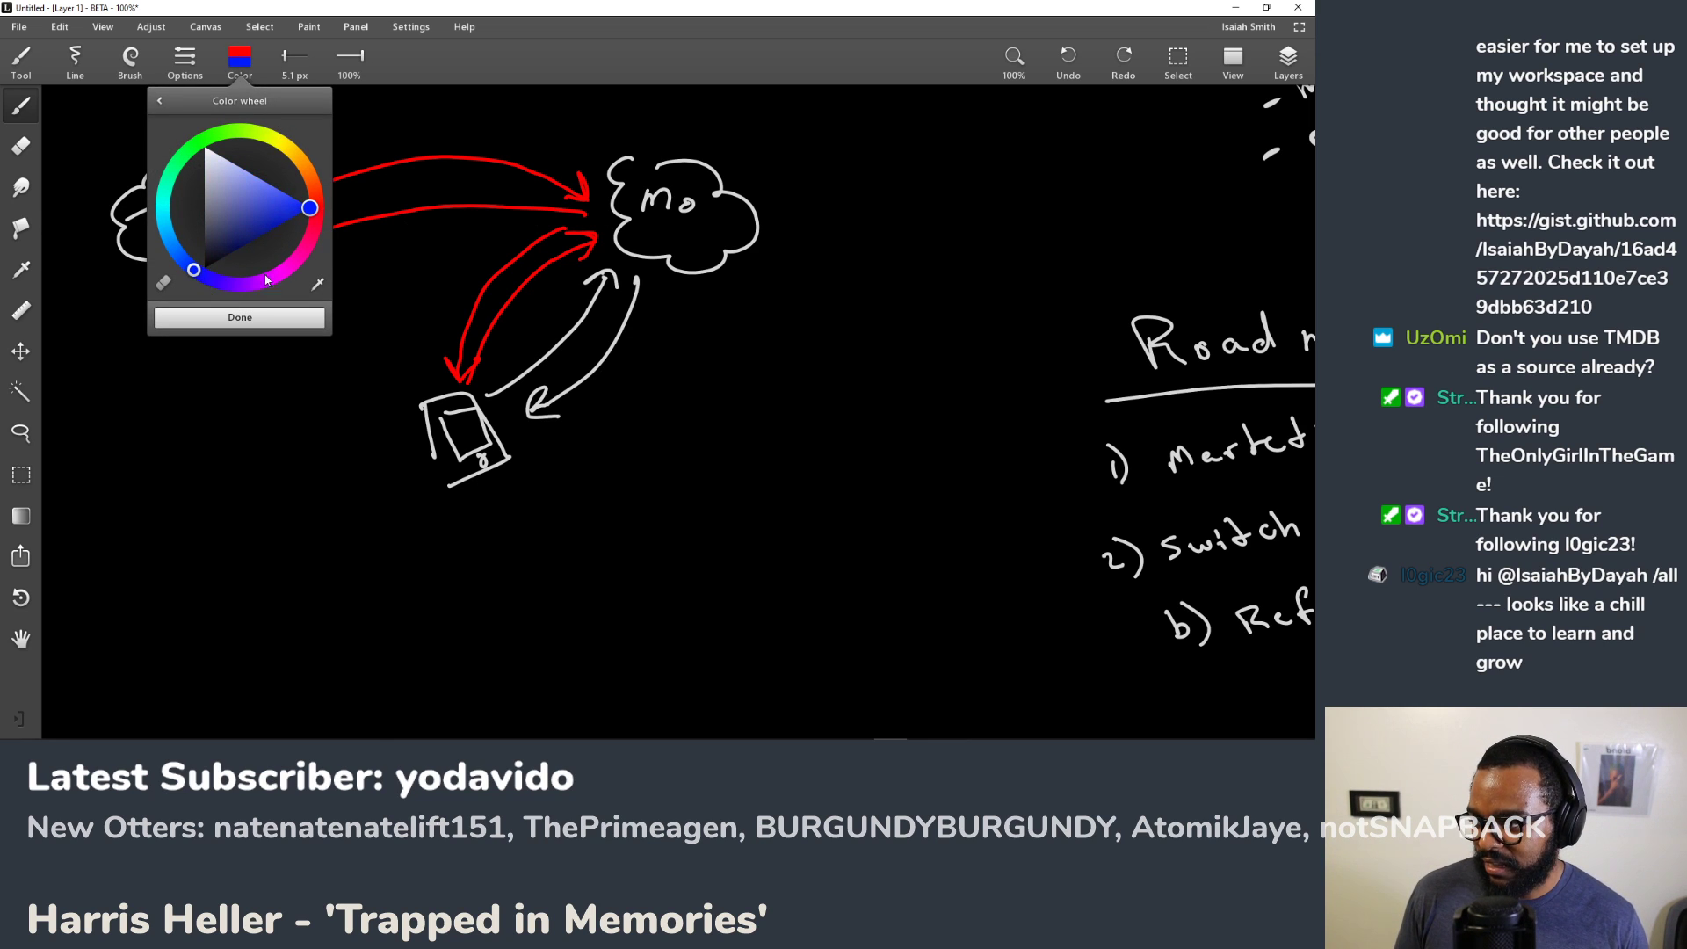
{"action": "left_click", "coordinate": [295, 316]}
{"action": "left_click_drag", "start_coordinate": [563, 152], "coordinate": [725, 251]}
{"action": "left_click_drag", "start_coordinate": [749, 159], "coordinate": [622, 255]}
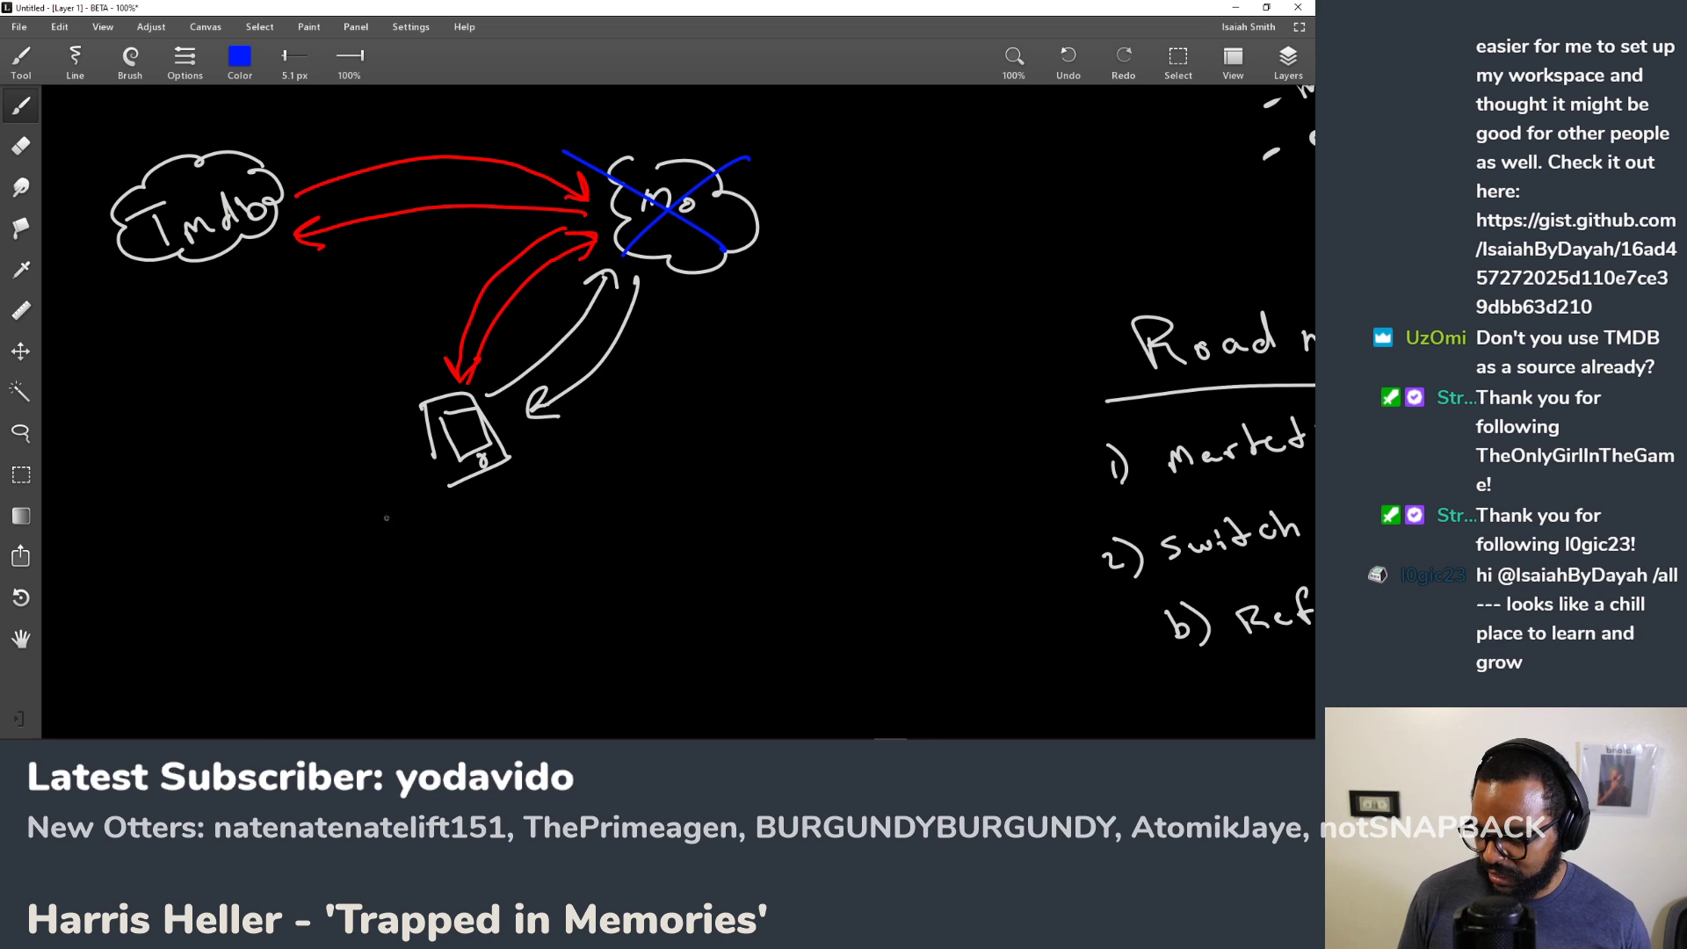
Step: Restore the white brush, undo the blue X, and erase all the arrows
{"action": "left_click", "coordinate": [239, 58]}
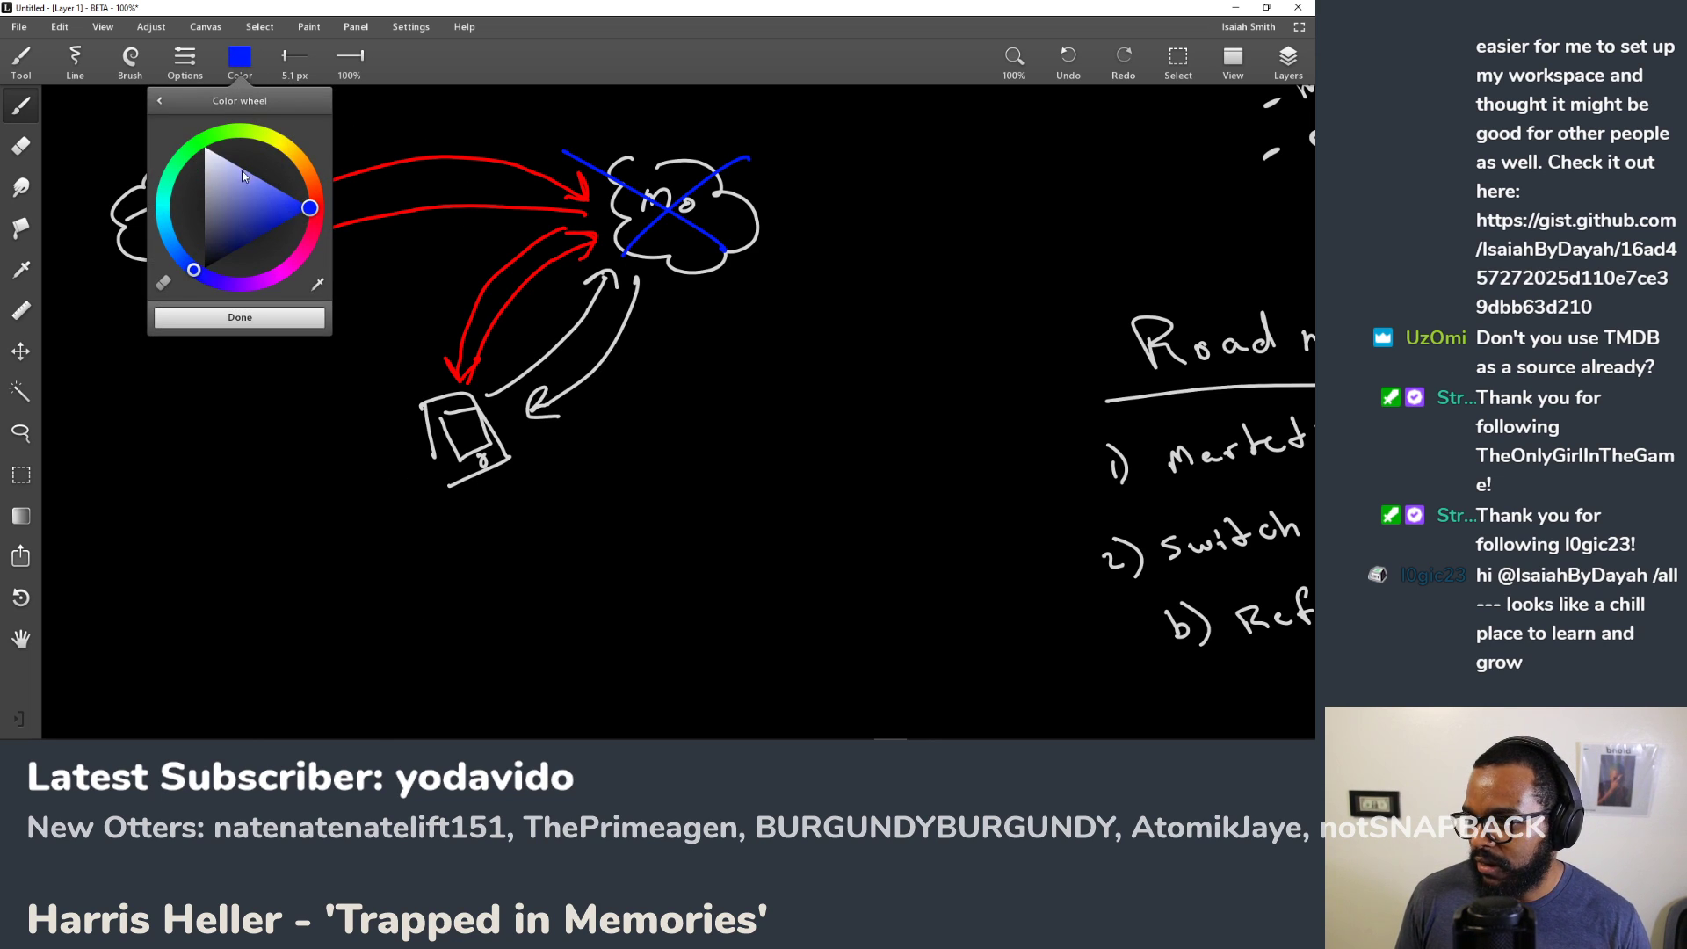
{"action": "left_click", "coordinate": [269, 315]}
{"action": "mouse_move", "coordinate": [426, 480]}
{"action": "left_mouse_down"}
{"action": "mouse_move", "coordinate": [495, 395]}
{"action": "mouse_move", "coordinate": [615, 395]}
{"action": "mouse_move", "coordinate": [697, 437]}
{"action": "mouse_move", "coordinate": [497, 501]}
{"action": "mouse_move", "coordinate": [464, 544]}
{"action": "left_mouse_up"}
{"action": "key", "text": "e"}
{"action": "key", "text": "ctrl+z"}
{"action": "mouse_move", "coordinate": [387, 231]}
{"action": "left_mouse_down"}
{"action": "mouse_move", "coordinate": [358, 271]}
{"action": "mouse_move", "coordinate": [359, 299]}
{"action": "mouse_move", "coordinate": [379, 288]}
{"action": "mouse_move", "coordinate": [397, 313]}
{"action": "mouse_move", "coordinate": [397, 267]}
{"action": "mouse_move", "coordinate": [425, 242]}
{"action": "mouse_move", "coordinate": [522, 430]}
{"action": "mouse_move", "coordinate": [561, 332]}
{"action": "mouse_move", "coordinate": [542, 346]}
{"action": "mouse_move", "coordinate": [546, 287]}
{"action": "mouse_move", "coordinate": [432, 269]}
{"action": "mouse_move", "coordinate": [437, 219]}
{"action": "mouse_move", "coordinate": [568, 219]}
{"action": "mouse_move", "coordinate": [632, 254]}
{"action": "mouse_move", "coordinate": [636, 285]}
{"action": "mouse_move", "coordinate": [539, 267]}
{"action": "mouse_move", "coordinate": [614, 279]}
{"action": "mouse_move", "coordinate": [593, 318]}
{"action": "mouse_move", "coordinate": [629, 303]}
{"action": "mouse_move", "coordinate": [658, 357]}
{"action": "mouse_move", "coordinate": [650, 336]}
{"action": "mouse_move", "coordinate": [680, 348]}
{"action": "mouse_move", "coordinate": [586, 472]}
{"action": "mouse_move", "coordinate": [544, 450]}
{"action": "mouse_move", "coordinate": [583, 434]}
{"action": "mouse_move", "coordinate": [638, 362]}
{"action": "mouse_move", "coordinate": [590, 443]}
{"action": "left_mouse_up"}
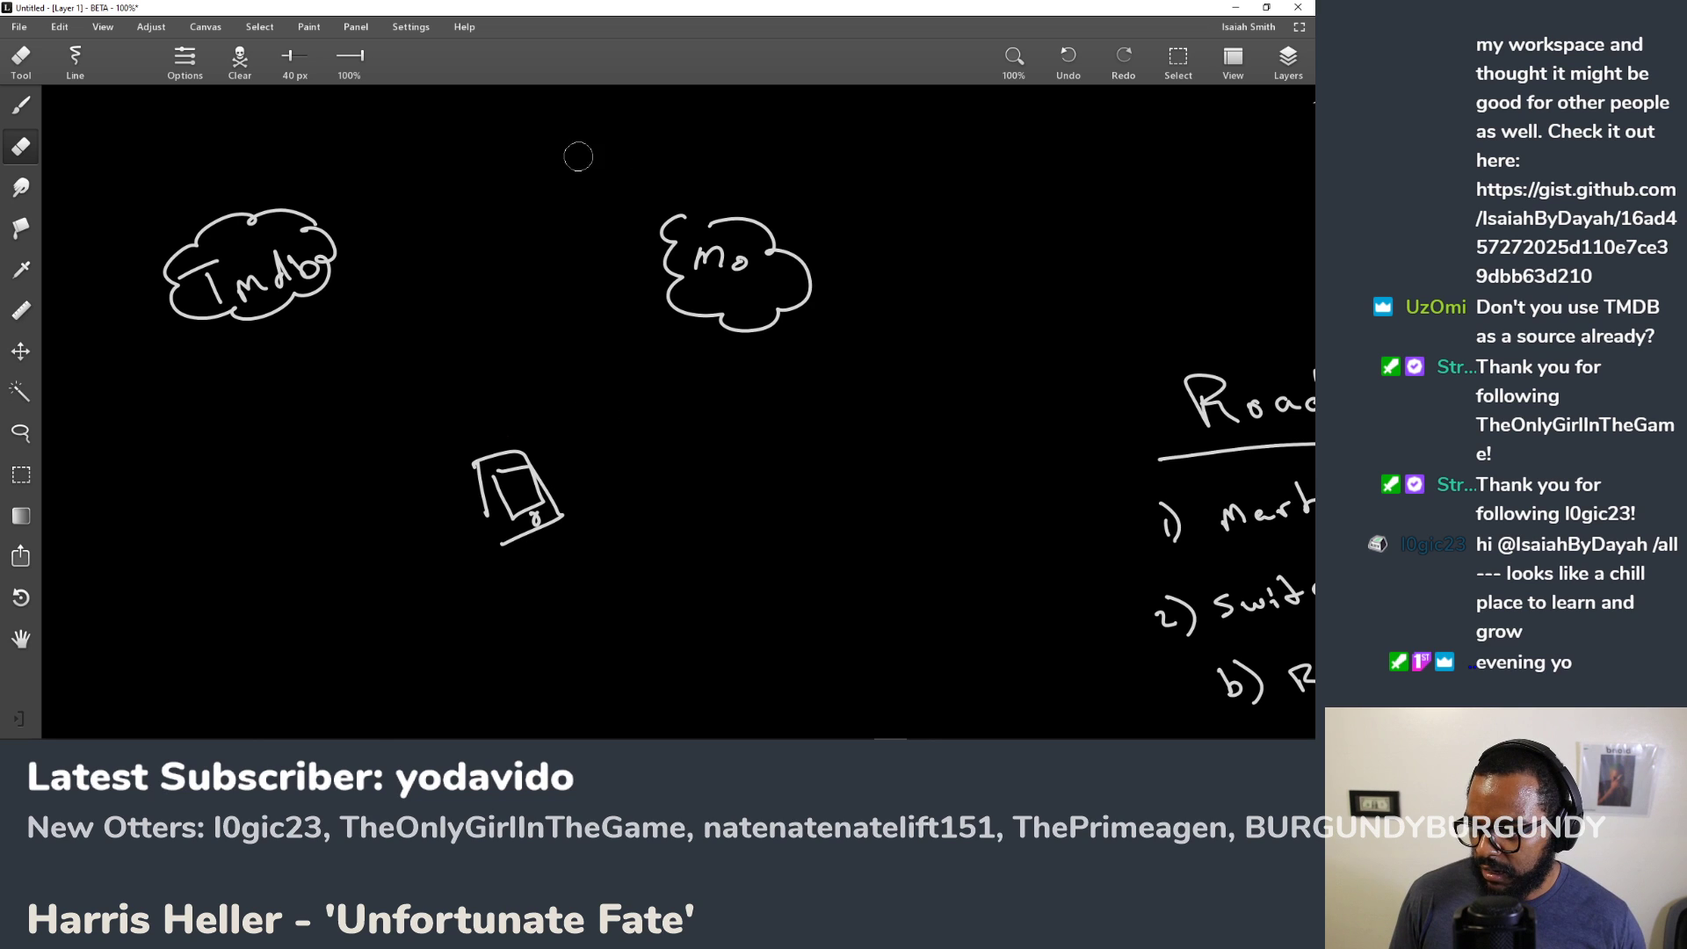
Step: Draw white two-way arrows linking the phone, Tmdb and Mo in a triangle
{"action": "key", "text": "b"}
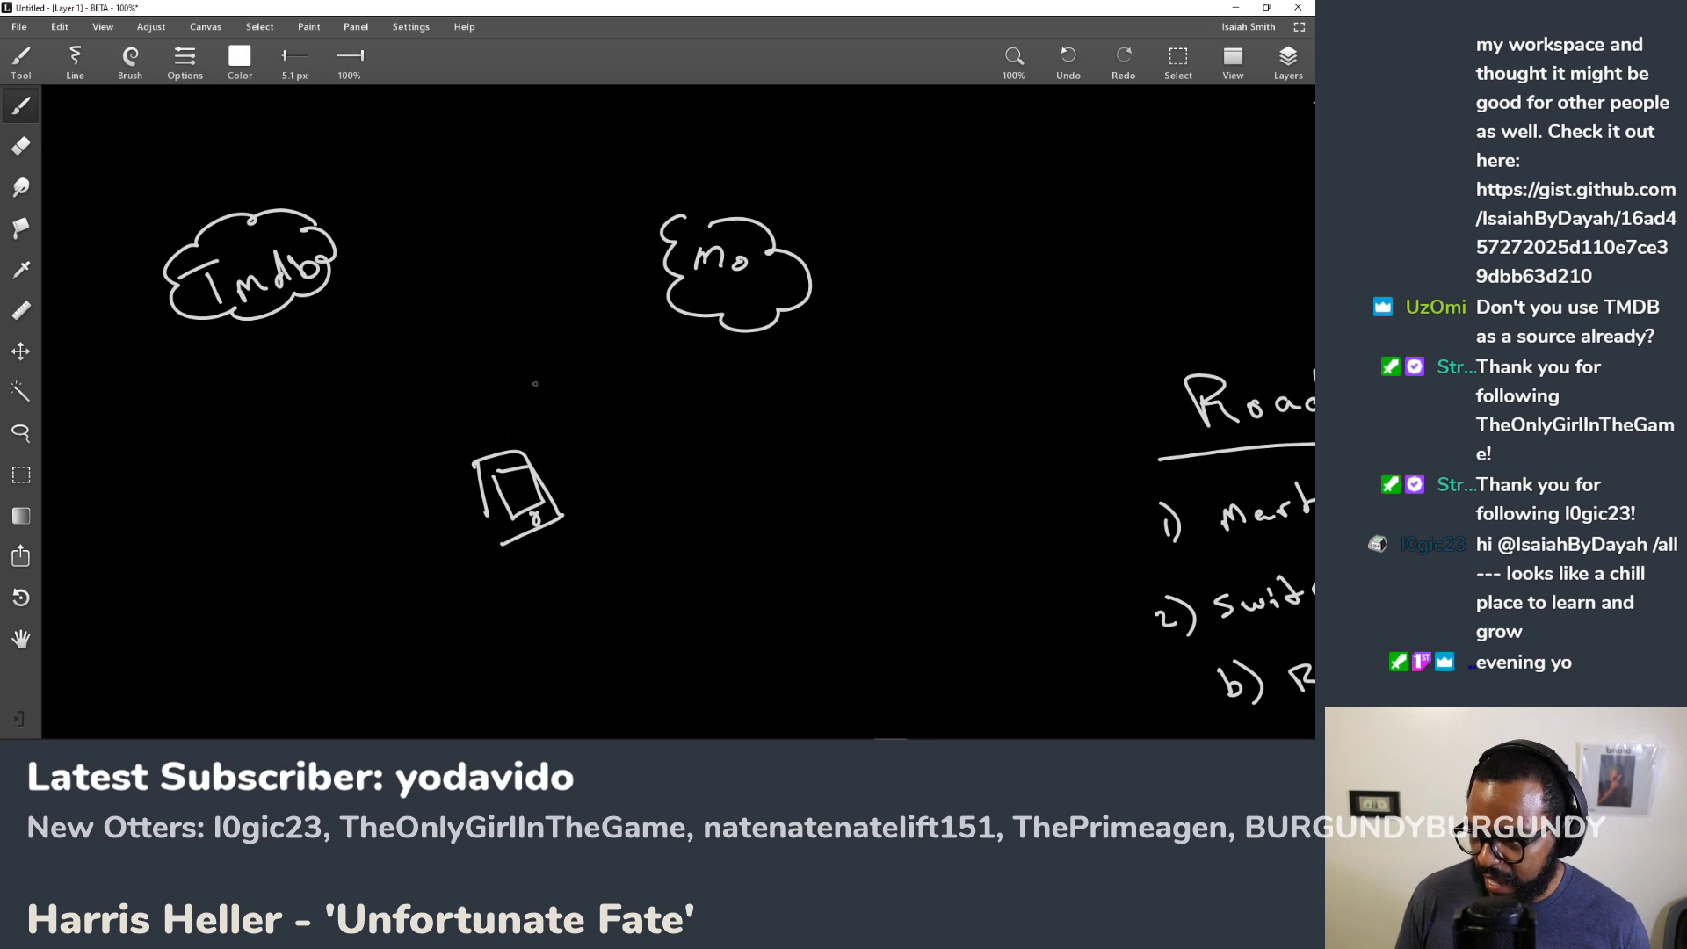
{"action": "mouse_move", "coordinate": [482, 428]}
{"action": "left_mouse_down"}
{"action": "mouse_move", "coordinate": [315, 299]}
{"action": "mouse_move", "coordinate": [346, 291]}
{"action": "left_mouse_up"}
{"action": "mouse_move", "coordinate": [278, 338]}
{"action": "left_mouse_down"}
{"action": "mouse_move", "coordinate": [432, 413]}
{"action": "mouse_move", "coordinate": [471, 453]}
{"action": "mouse_move", "coordinate": [457, 458]}
{"action": "mouse_move", "coordinate": [651, 308]}
{"action": "left_mouse_up"}
{"action": "mouse_move", "coordinate": [620, 323]}
{"action": "left_mouse_down"}
{"action": "mouse_move", "coordinate": [652, 306]}
{"action": "mouse_move", "coordinate": [571, 469]}
{"action": "mouse_move", "coordinate": [595, 460]}
{"action": "left_mouse_up"}
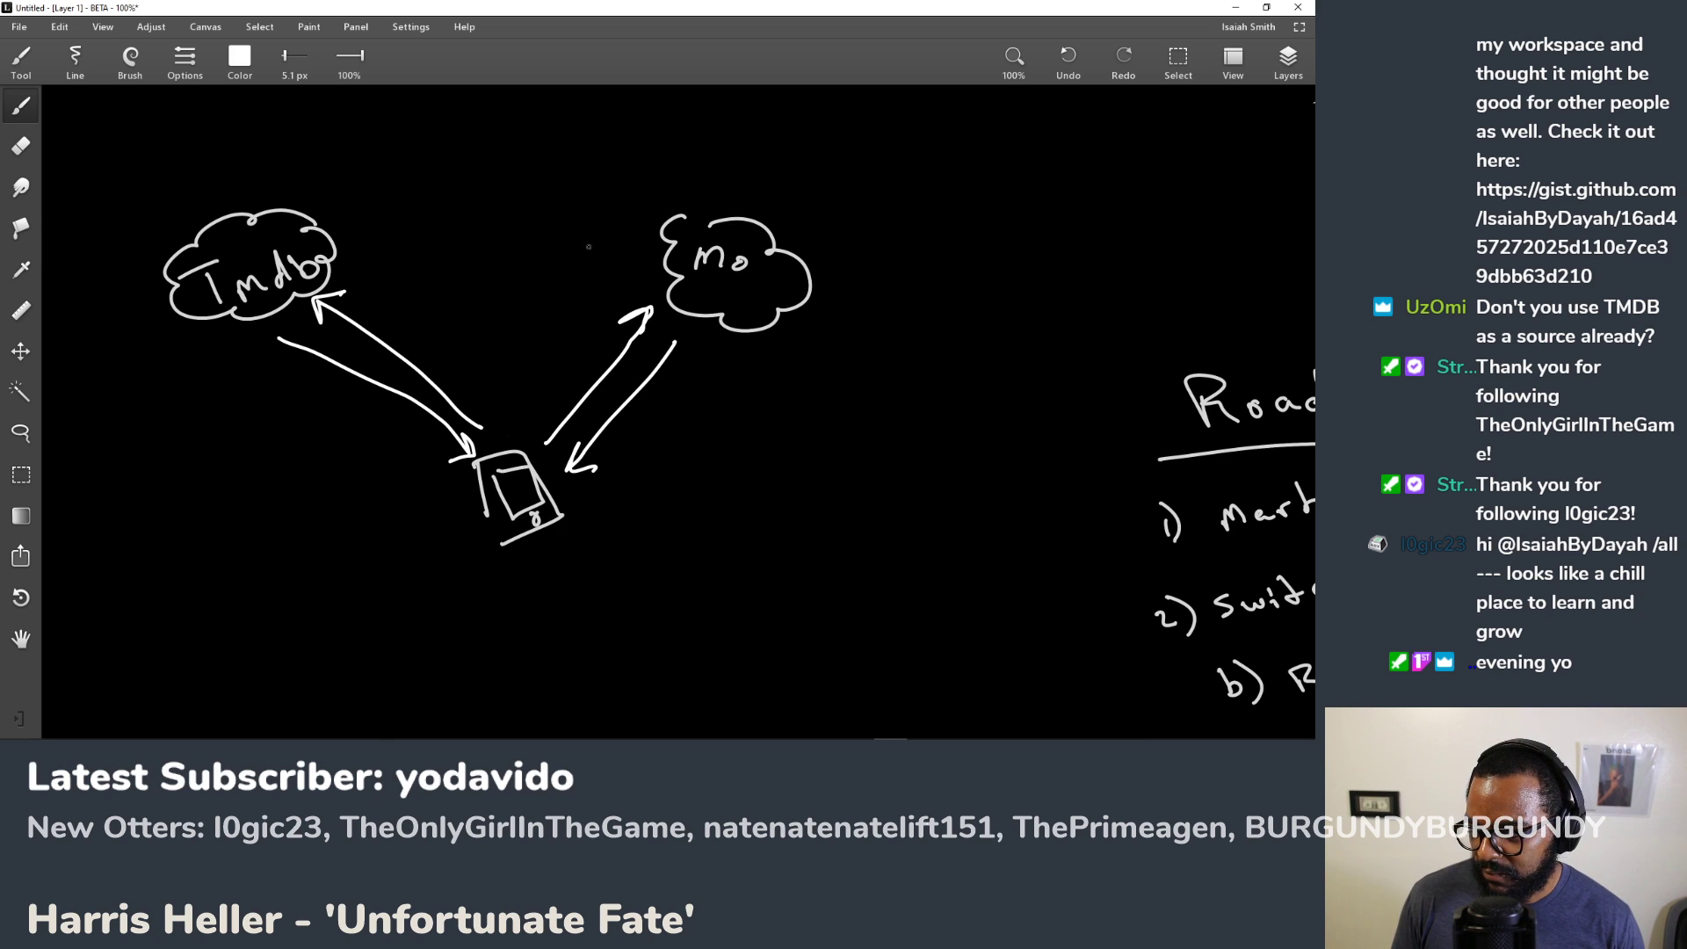
{"action": "mouse_move", "coordinate": [639, 248]}
{"action": "left_mouse_down"}
{"action": "mouse_move", "coordinate": [358, 246]}
{"action": "mouse_move", "coordinate": [365, 234]}
{"action": "mouse_move", "coordinate": [387, 257]}
{"action": "mouse_move", "coordinate": [363, 269]}
{"action": "mouse_move", "coordinate": [661, 274]}
{"action": "left_mouse_up"}
{"action": "left_click_drag", "start_coordinate": [637, 258], "coordinate": [658, 274]}
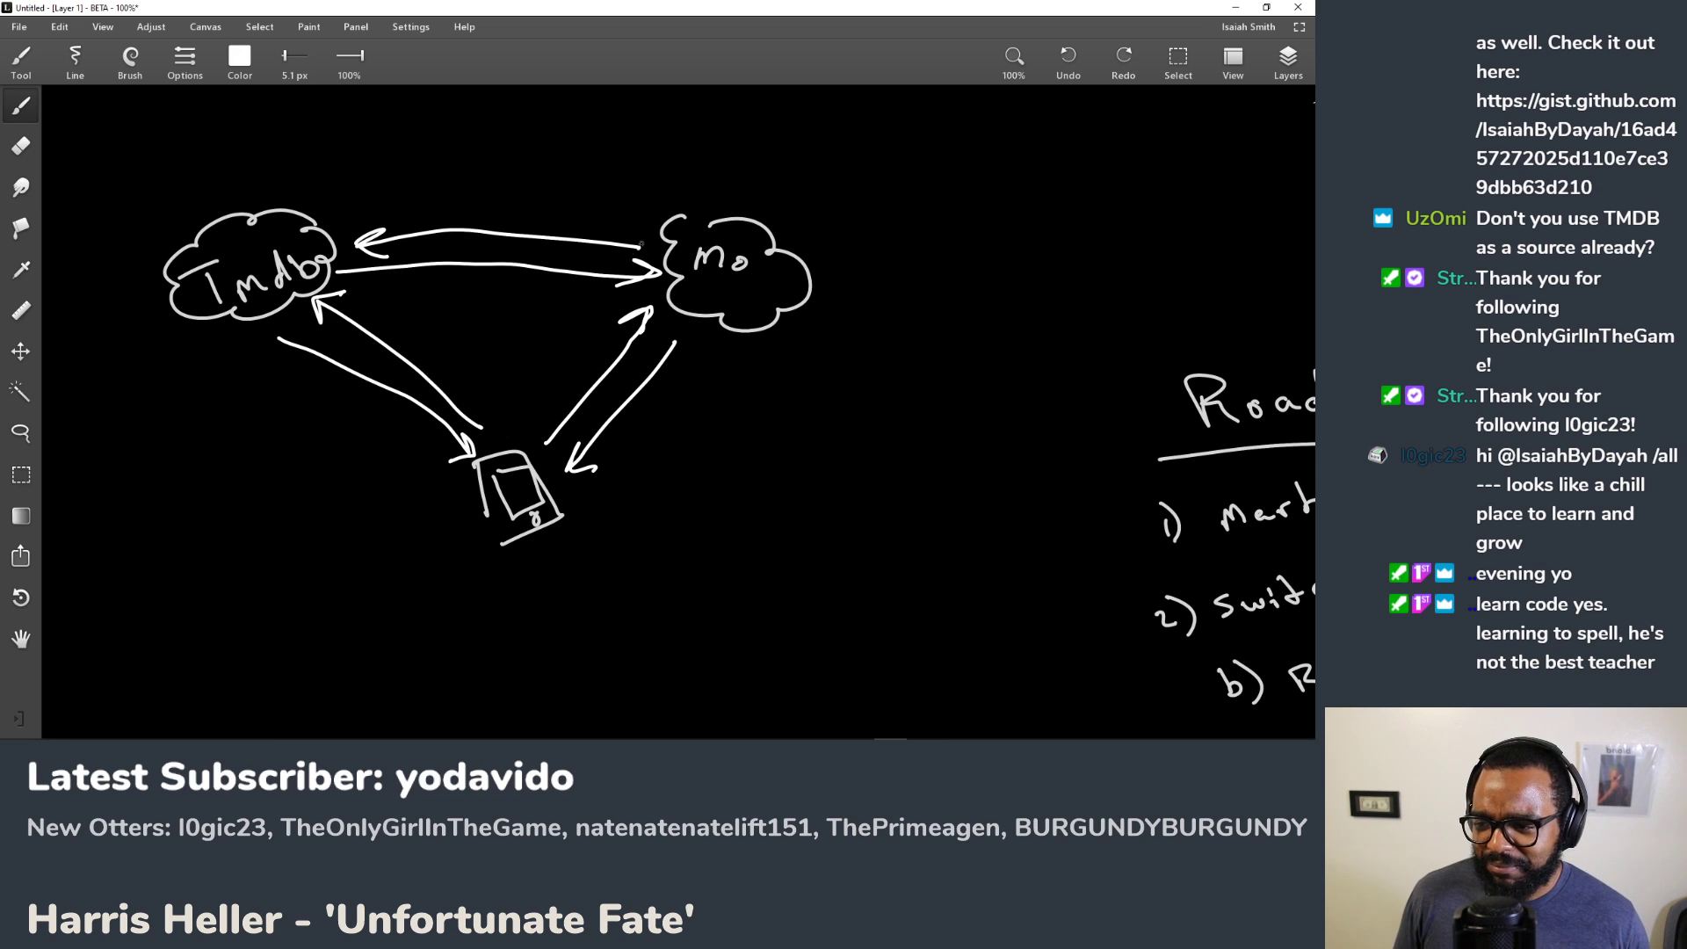
Step: Erase the two arrows between the Tmdb and Mo clouds, then return to the Brush
{"action": "key", "text": "e"}
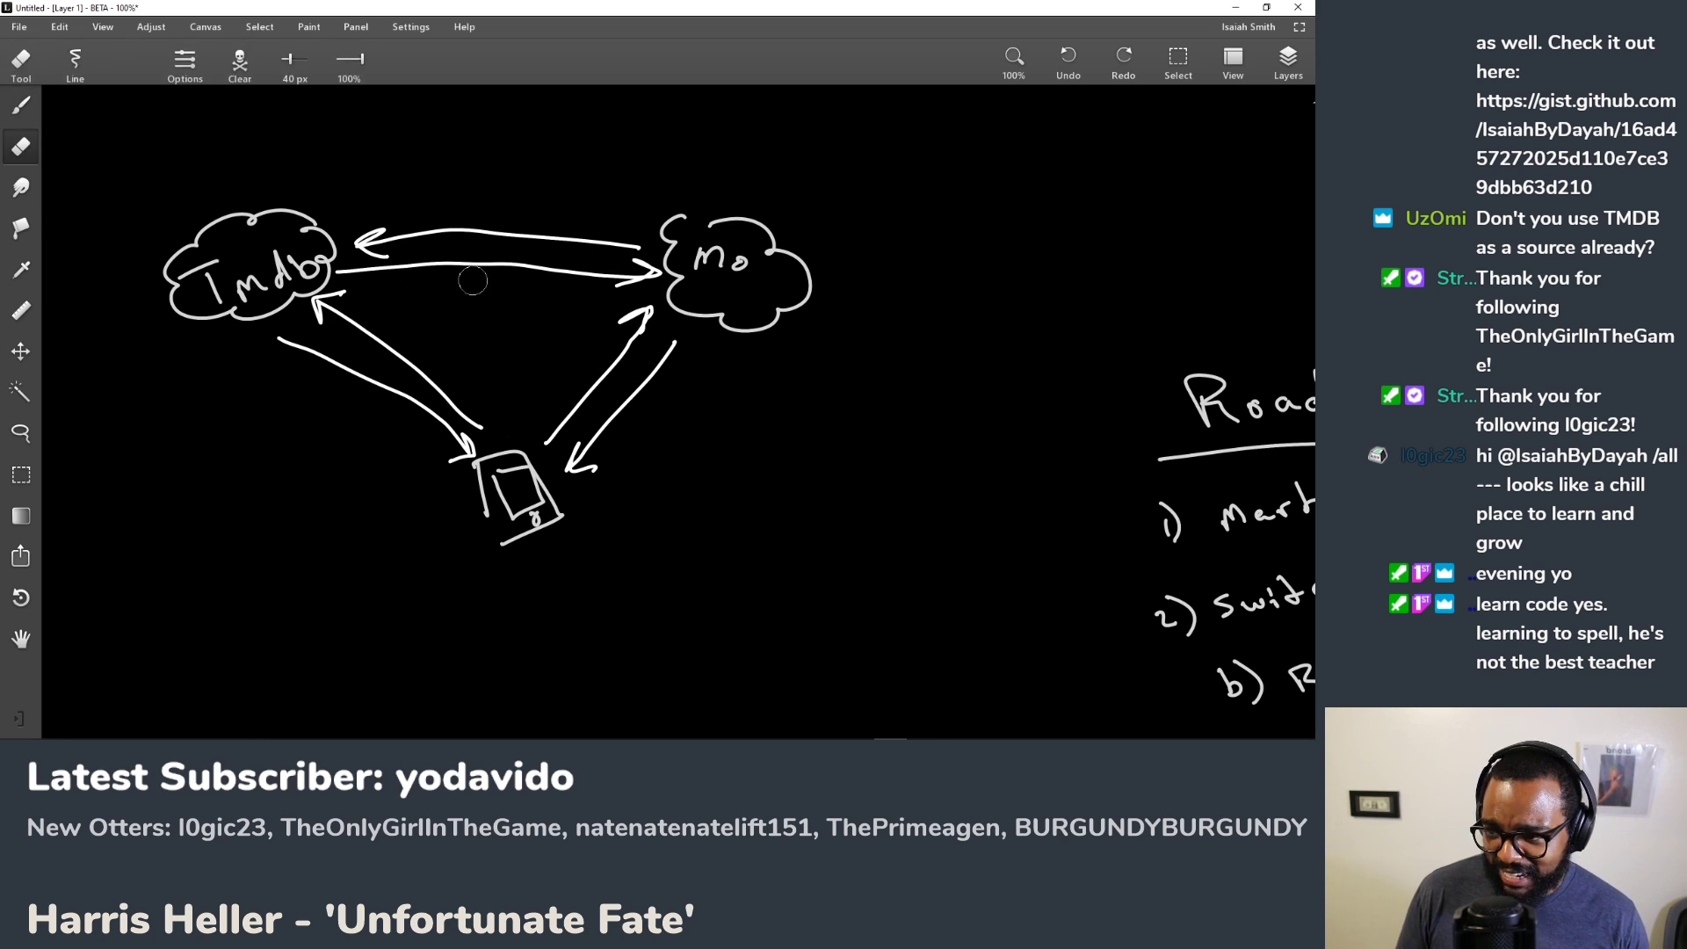
{"action": "mouse_move", "coordinate": [380, 227]}
{"action": "left_mouse_down"}
{"action": "mouse_move", "coordinate": [347, 271]}
{"action": "mouse_move", "coordinate": [396, 233]}
{"action": "mouse_move", "coordinate": [410, 270]}
{"action": "mouse_move", "coordinate": [477, 211]}
{"action": "mouse_move", "coordinate": [523, 268]}
{"action": "mouse_move", "coordinate": [579, 257]}
{"action": "mouse_move", "coordinate": [589, 235]}
{"action": "mouse_move", "coordinate": [600, 249]}
{"action": "mouse_move", "coordinate": [628, 238]}
{"action": "mouse_move", "coordinate": [648, 277]}
{"action": "left_mouse_up"}
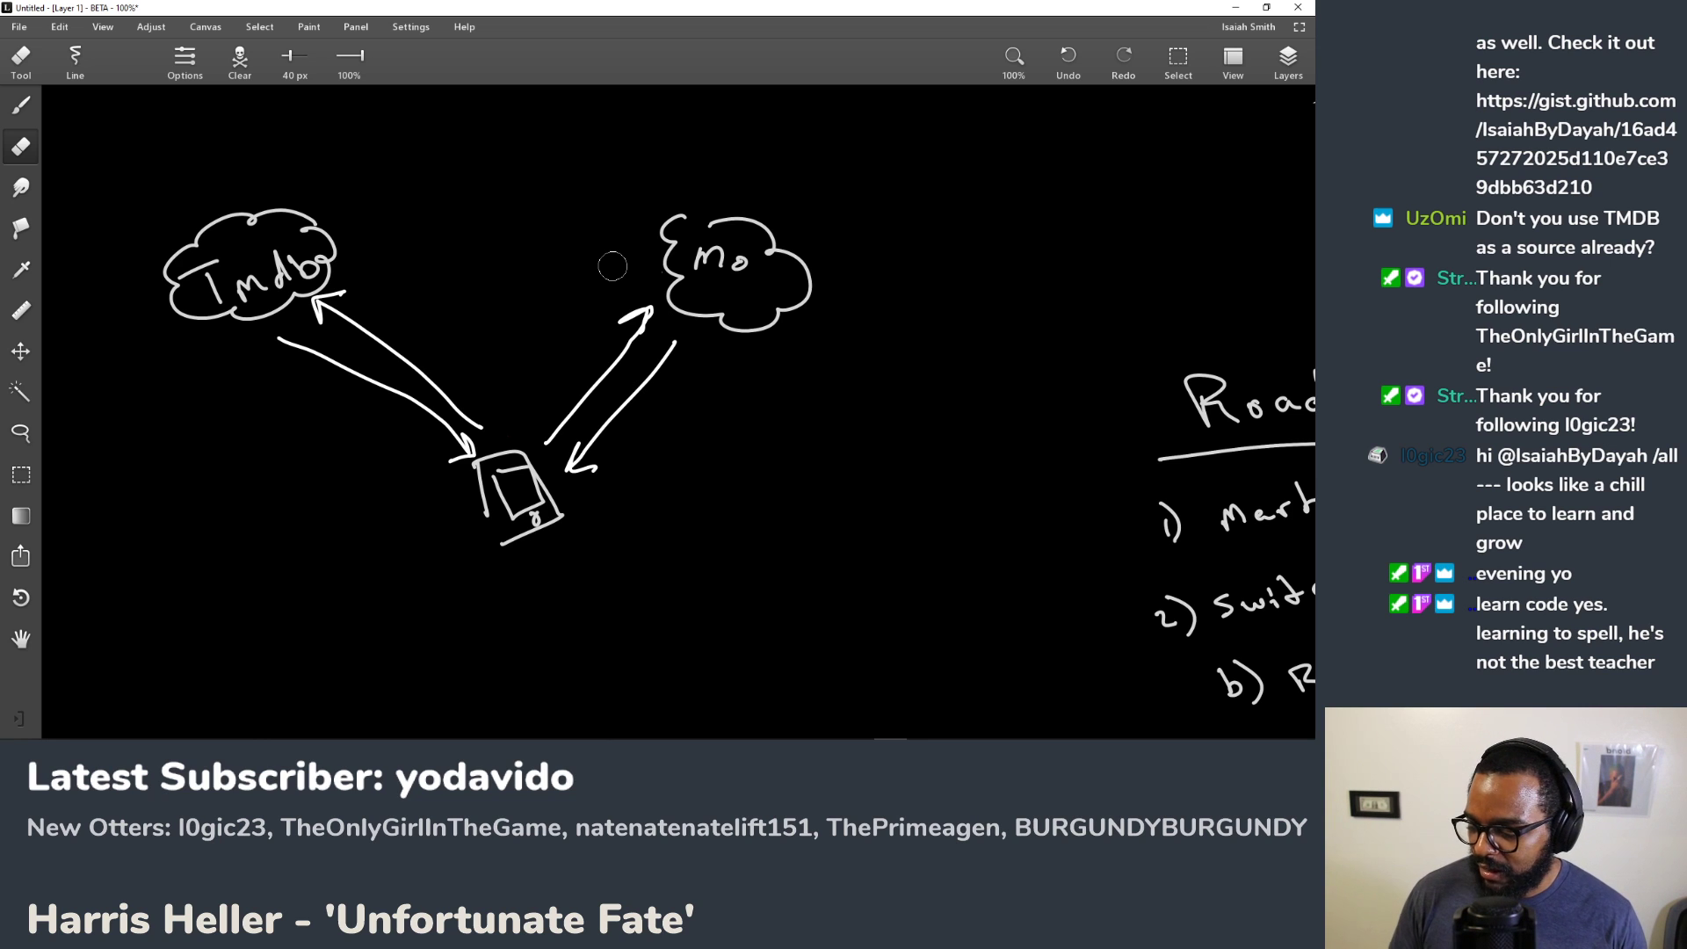
{"action": "key", "text": "b"}
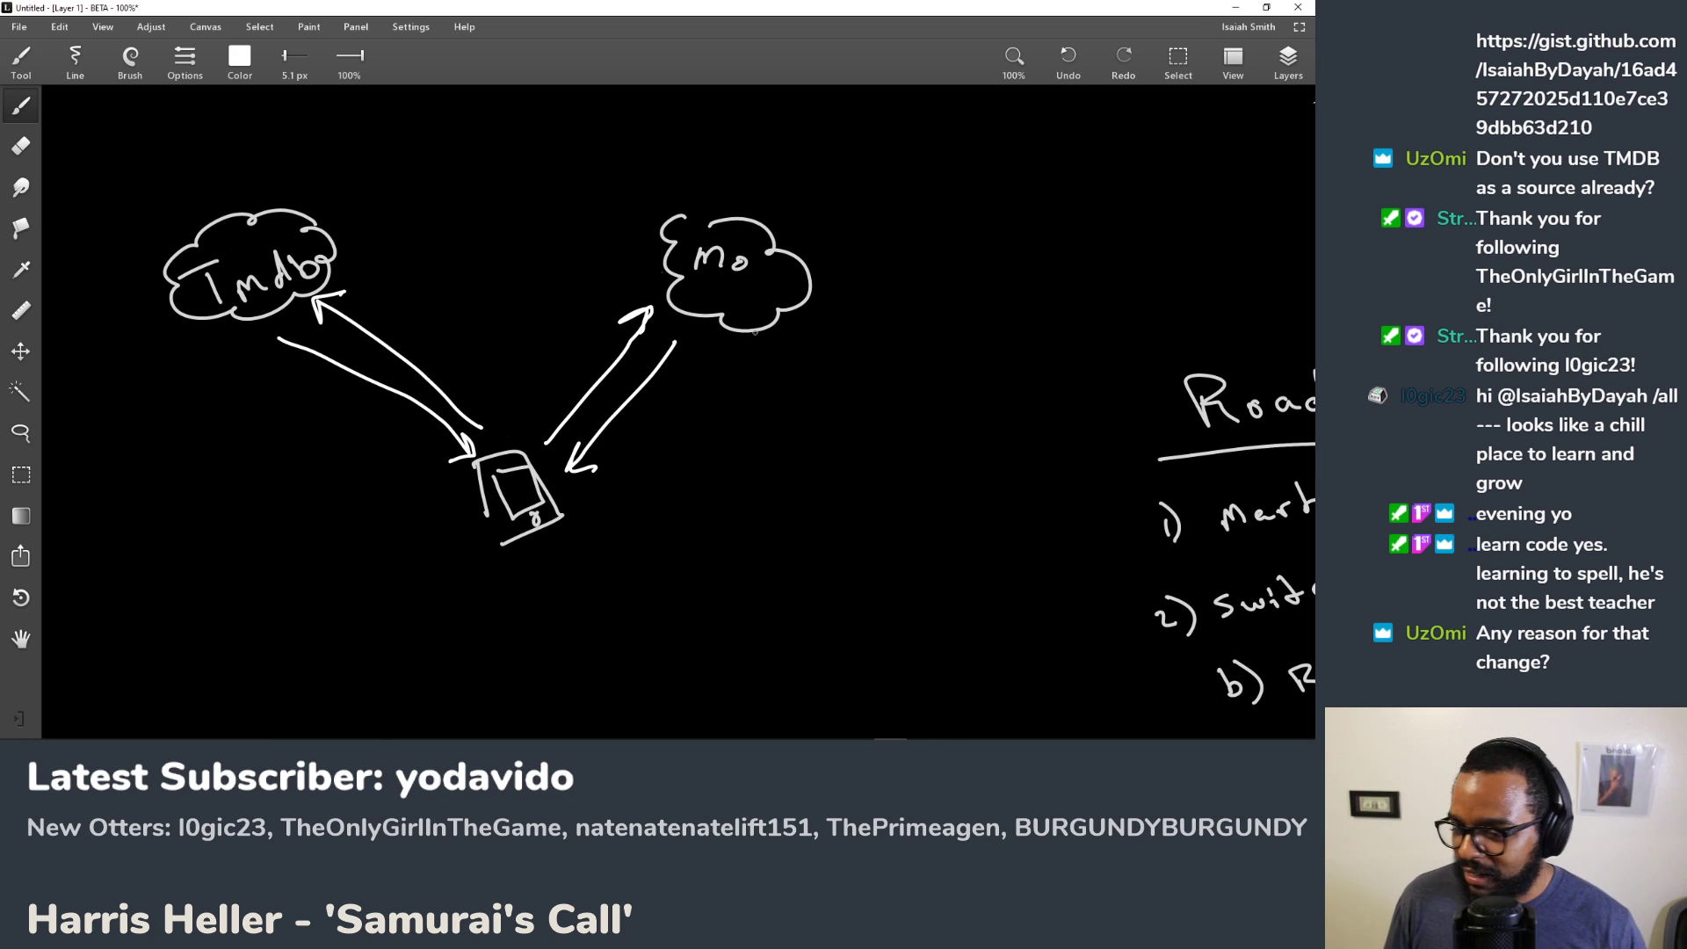
Step: Pan the canvas until the Road map list sits in the middle of the view
{"action": "left_click_drag", "start_coordinate": [1055, 334], "coordinate": [708, 166]}
{"action": "left_click_drag", "start_coordinate": [1063, 298], "coordinate": [701, 234]}
{"action": "left_click_drag", "start_coordinate": [846, 330], "coordinate": [779, 266]}
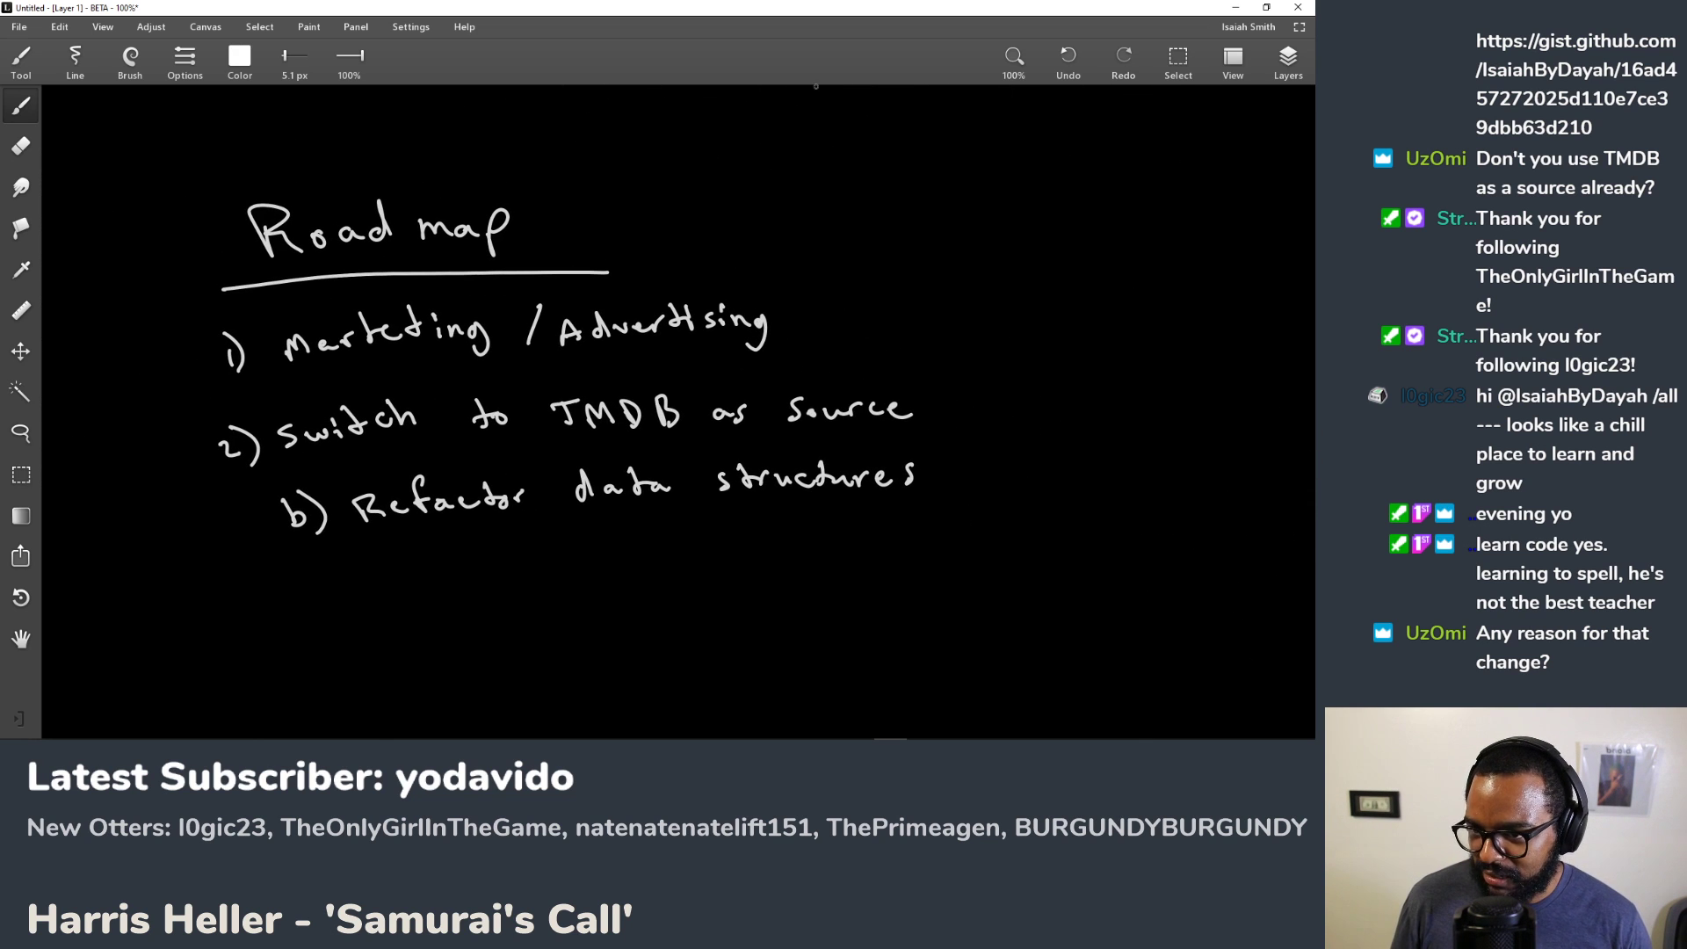
Step: Zoom out to 50%, undo a stray curve, pan to the Movie Otter notes, zoom to 100%
{"action": "left_click", "coordinate": [1011, 70]}
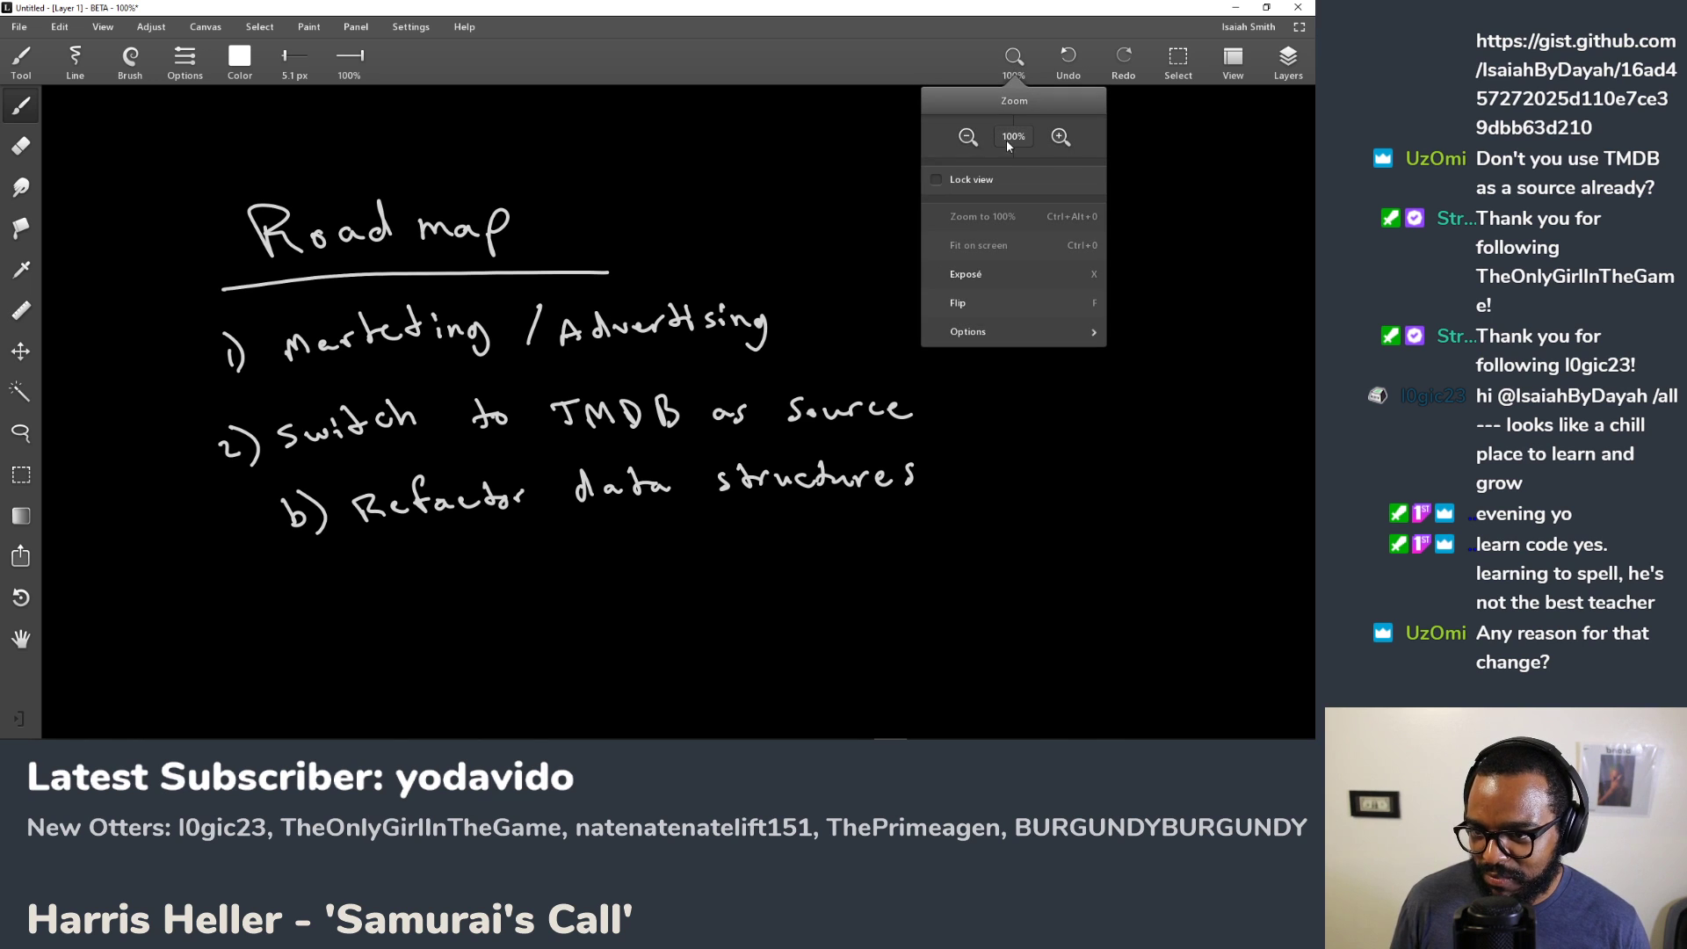
{"action": "left_click", "coordinate": [966, 136]}
{"action": "left_click_drag", "start_coordinate": [848, 186], "coordinate": [695, 479]}
{"action": "key", "text": "ctrl+z"}
{"action": "left_click_drag", "start_coordinate": [822, 327], "coordinate": [497, 692]}
{"action": "mouse_move", "coordinate": [818, 298]}
{"action": "left_mouse_down"}
{"action": "mouse_move", "coordinate": [762, 253]}
{"action": "mouse_move", "coordinate": [685, 233]}
{"action": "mouse_move", "coordinate": [712, 238]}
{"action": "mouse_move", "coordinate": [694, 220]}
{"action": "mouse_move", "coordinate": [744, 197]}
{"action": "left_mouse_up"}
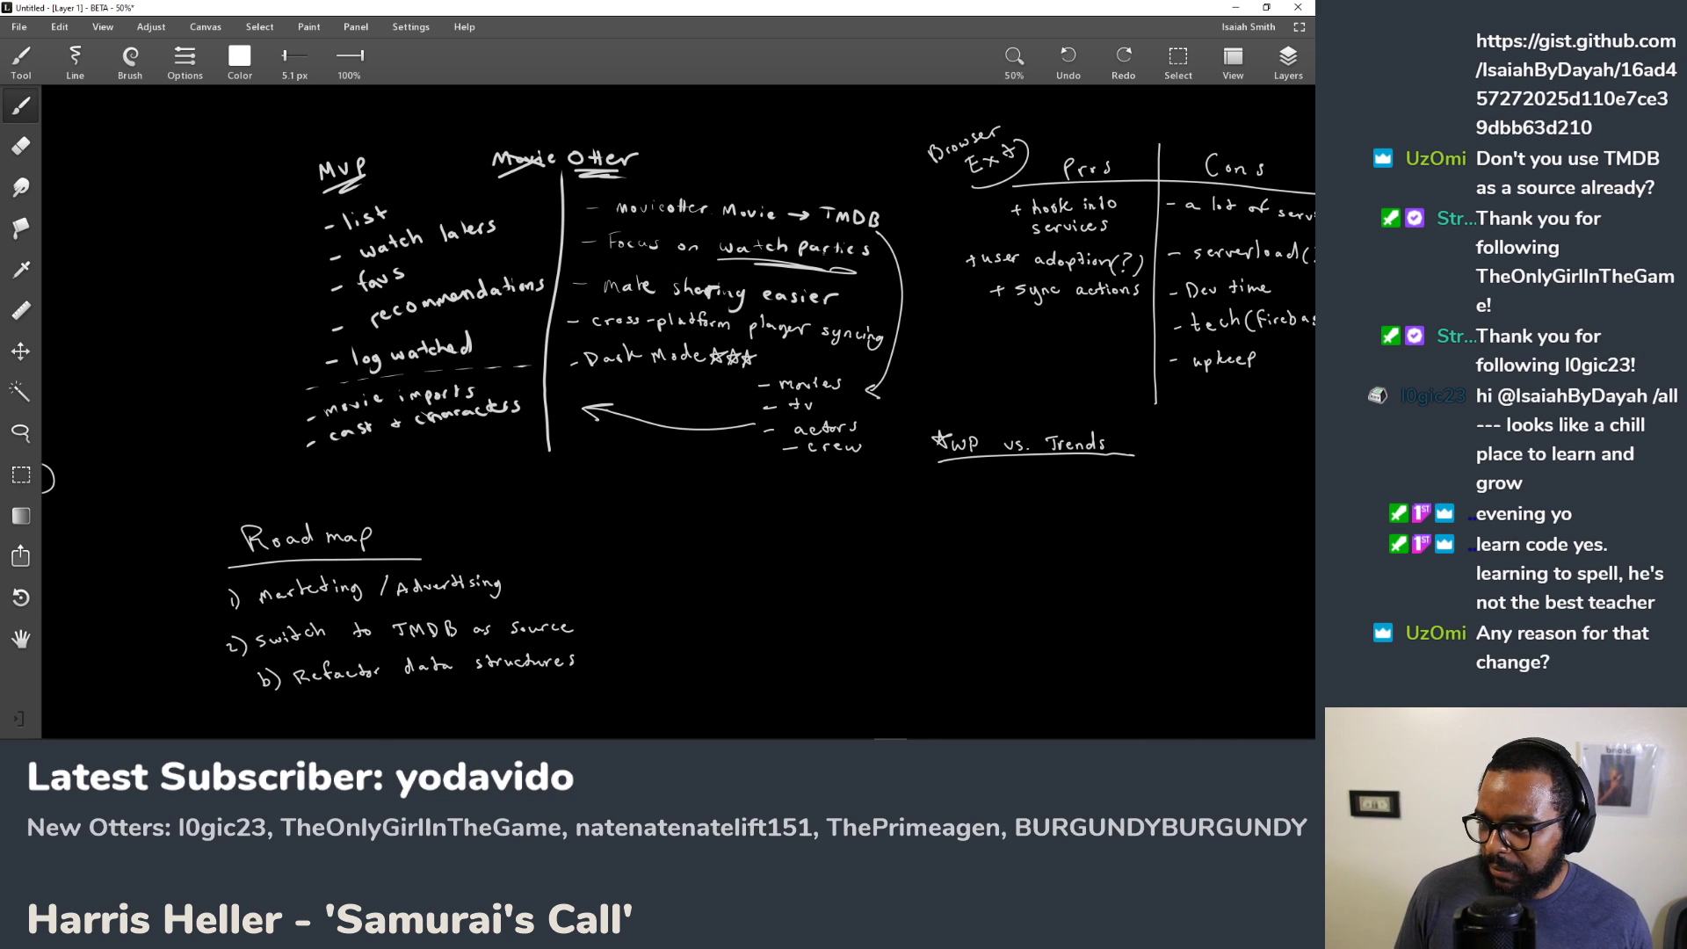
{"action": "left_click", "coordinate": [1014, 75]}
{"action": "left_click", "coordinate": [1060, 136]}
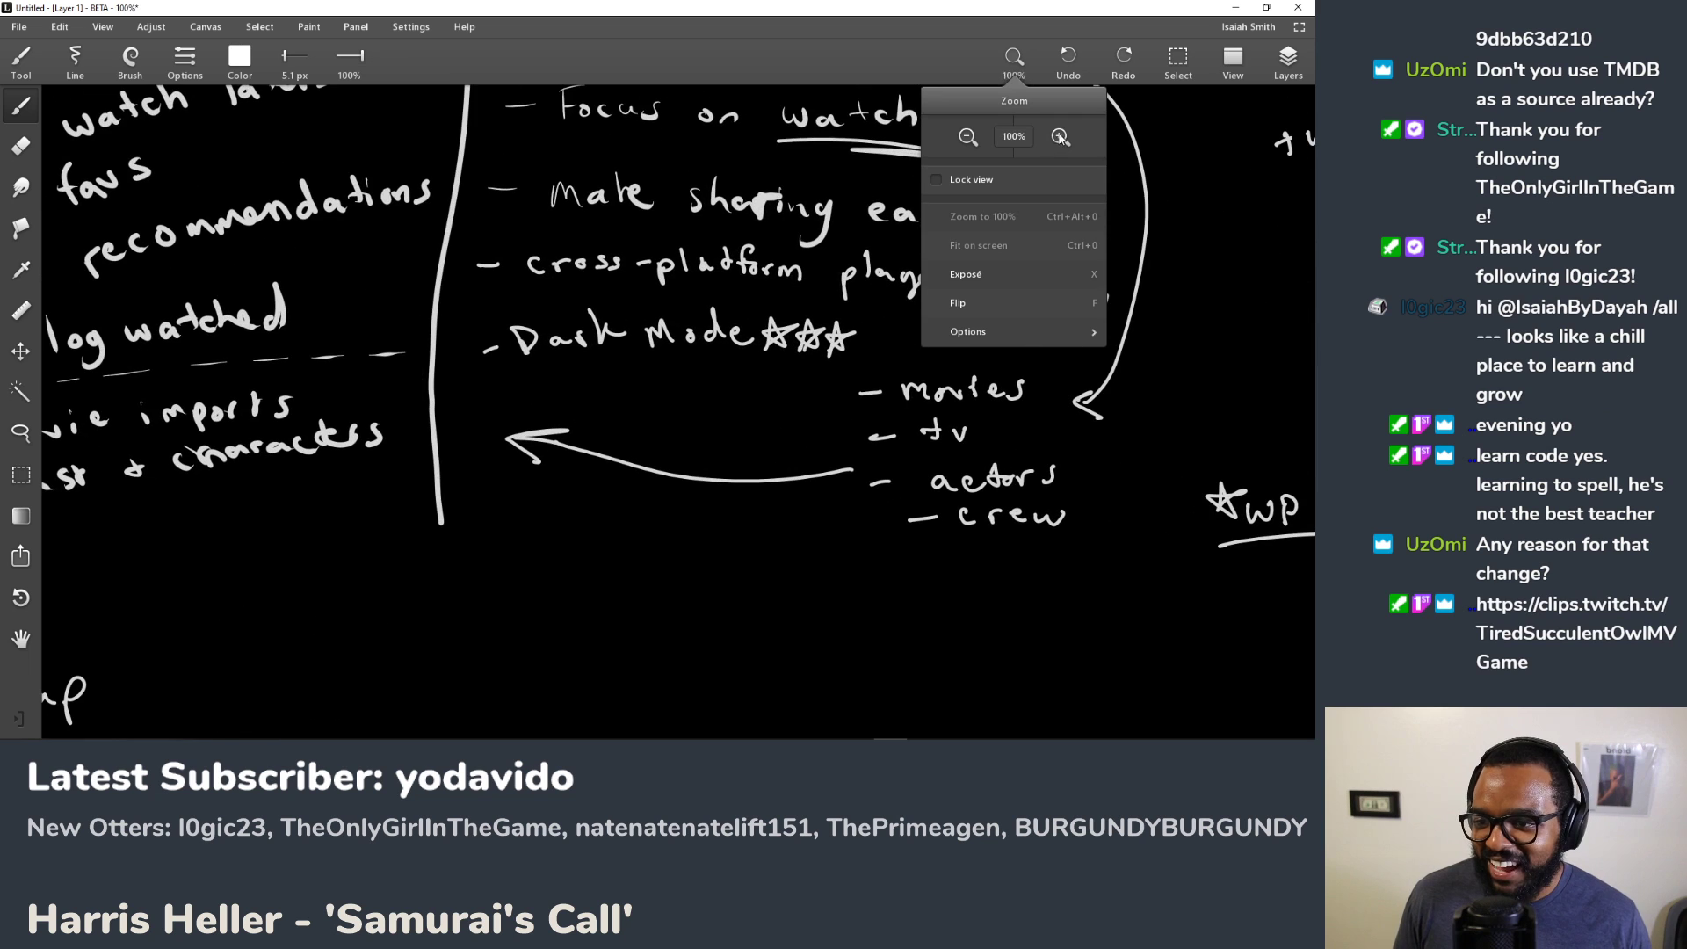
{"action": "left_click_drag", "start_coordinate": [968, 135], "coordinate": [726, 323]}
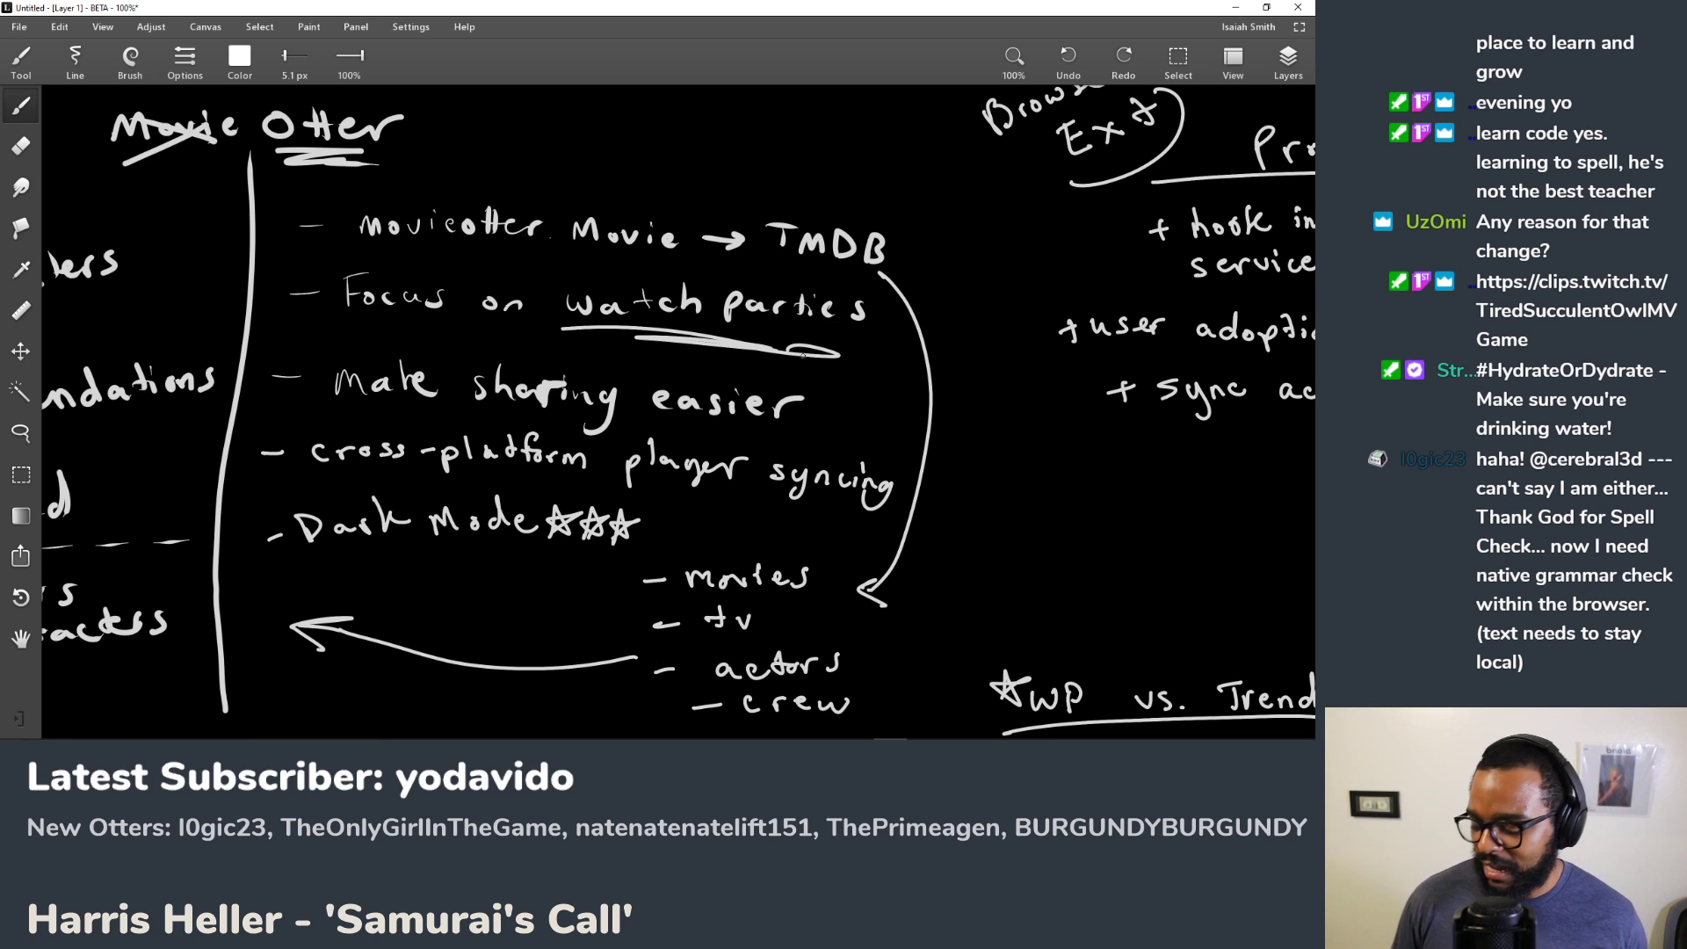
{"action": "scroll", "coordinate": [800, 378], "scroll_direction": "down", "scroll_amount": 5}
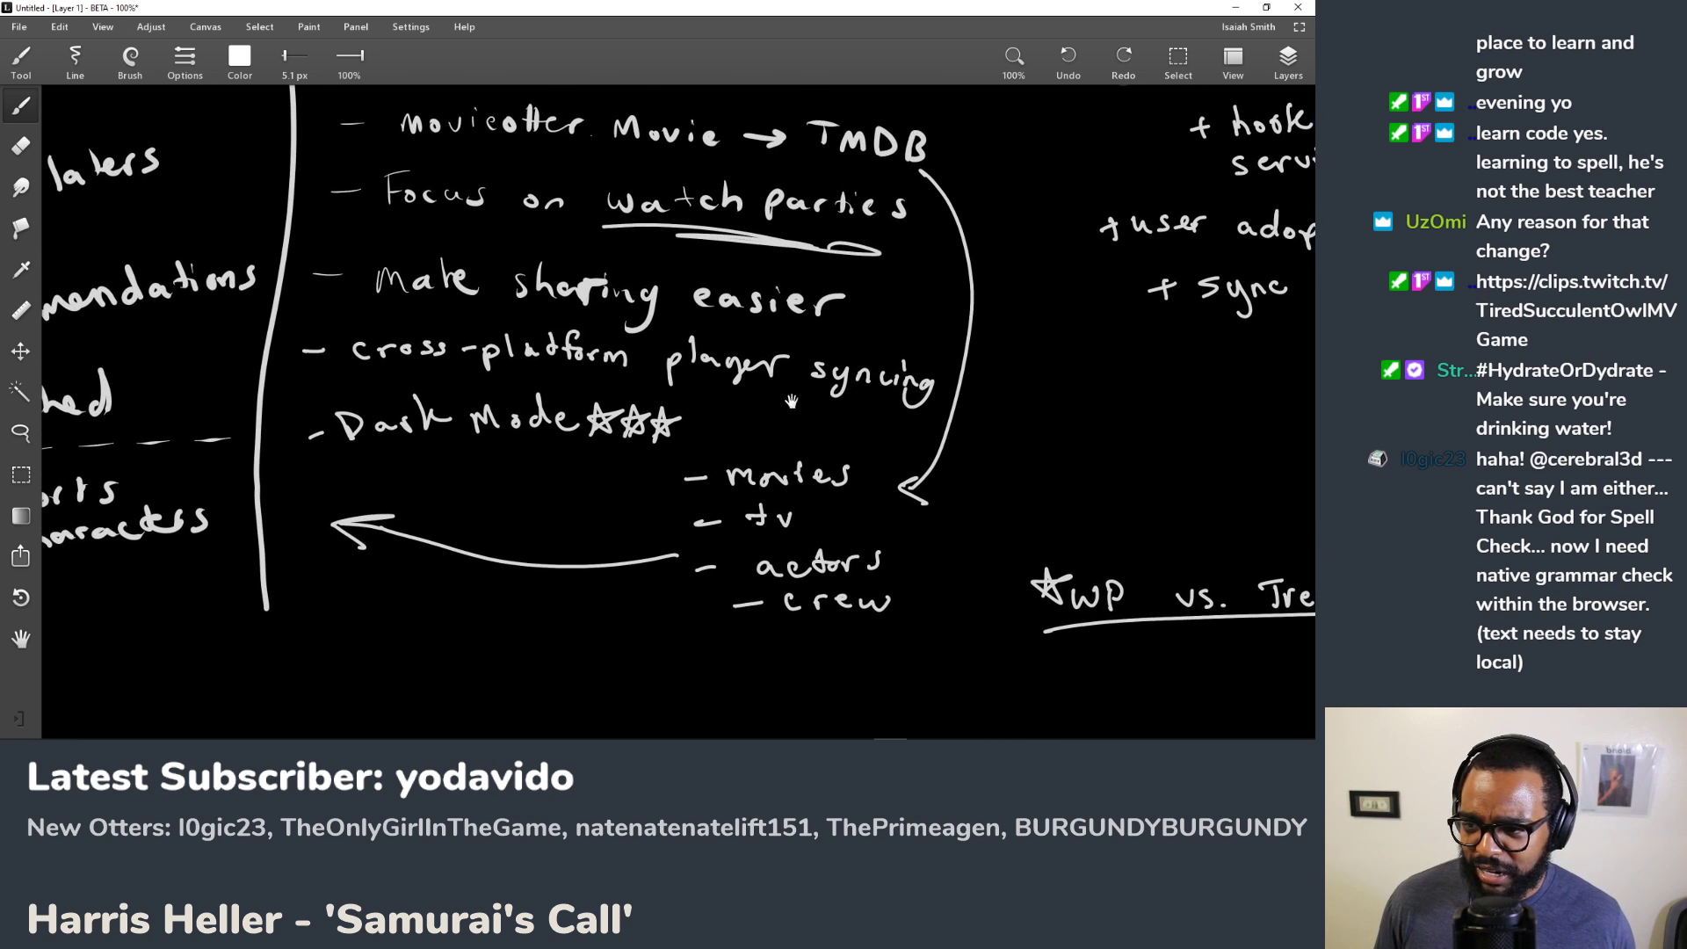
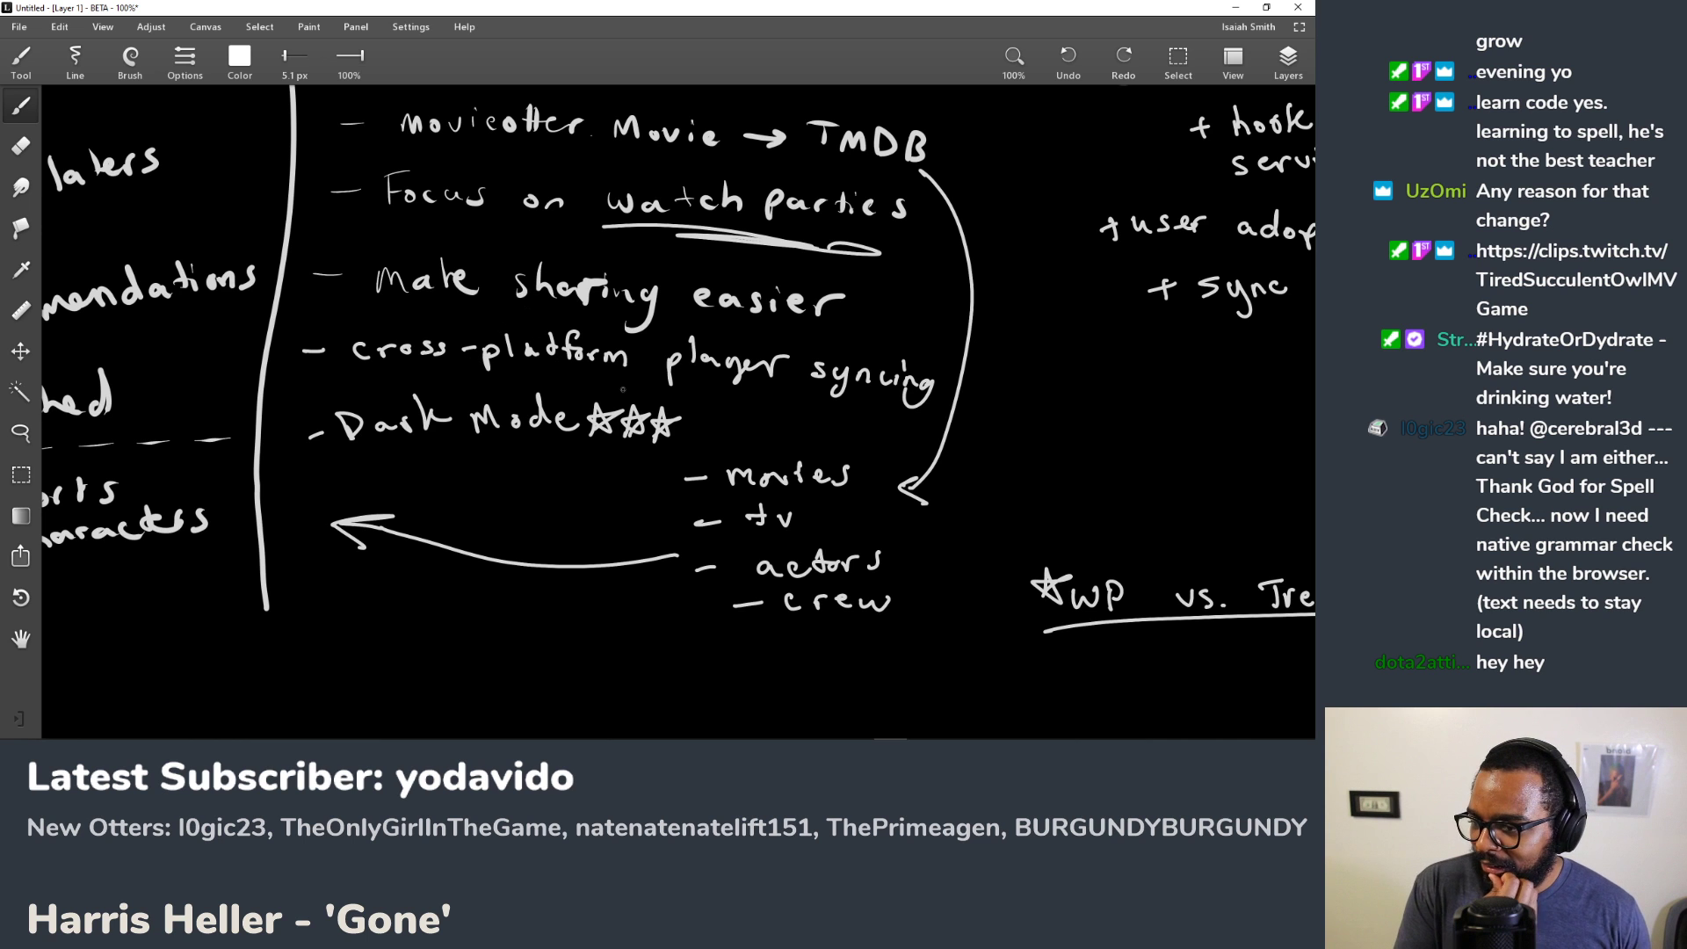
Step: Pan the whiteboard from the Dark Mode notes over to the Road map list
{"action": "left_click_drag", "start_coordinate": [514, 462], "coordinate": [517, 342]}
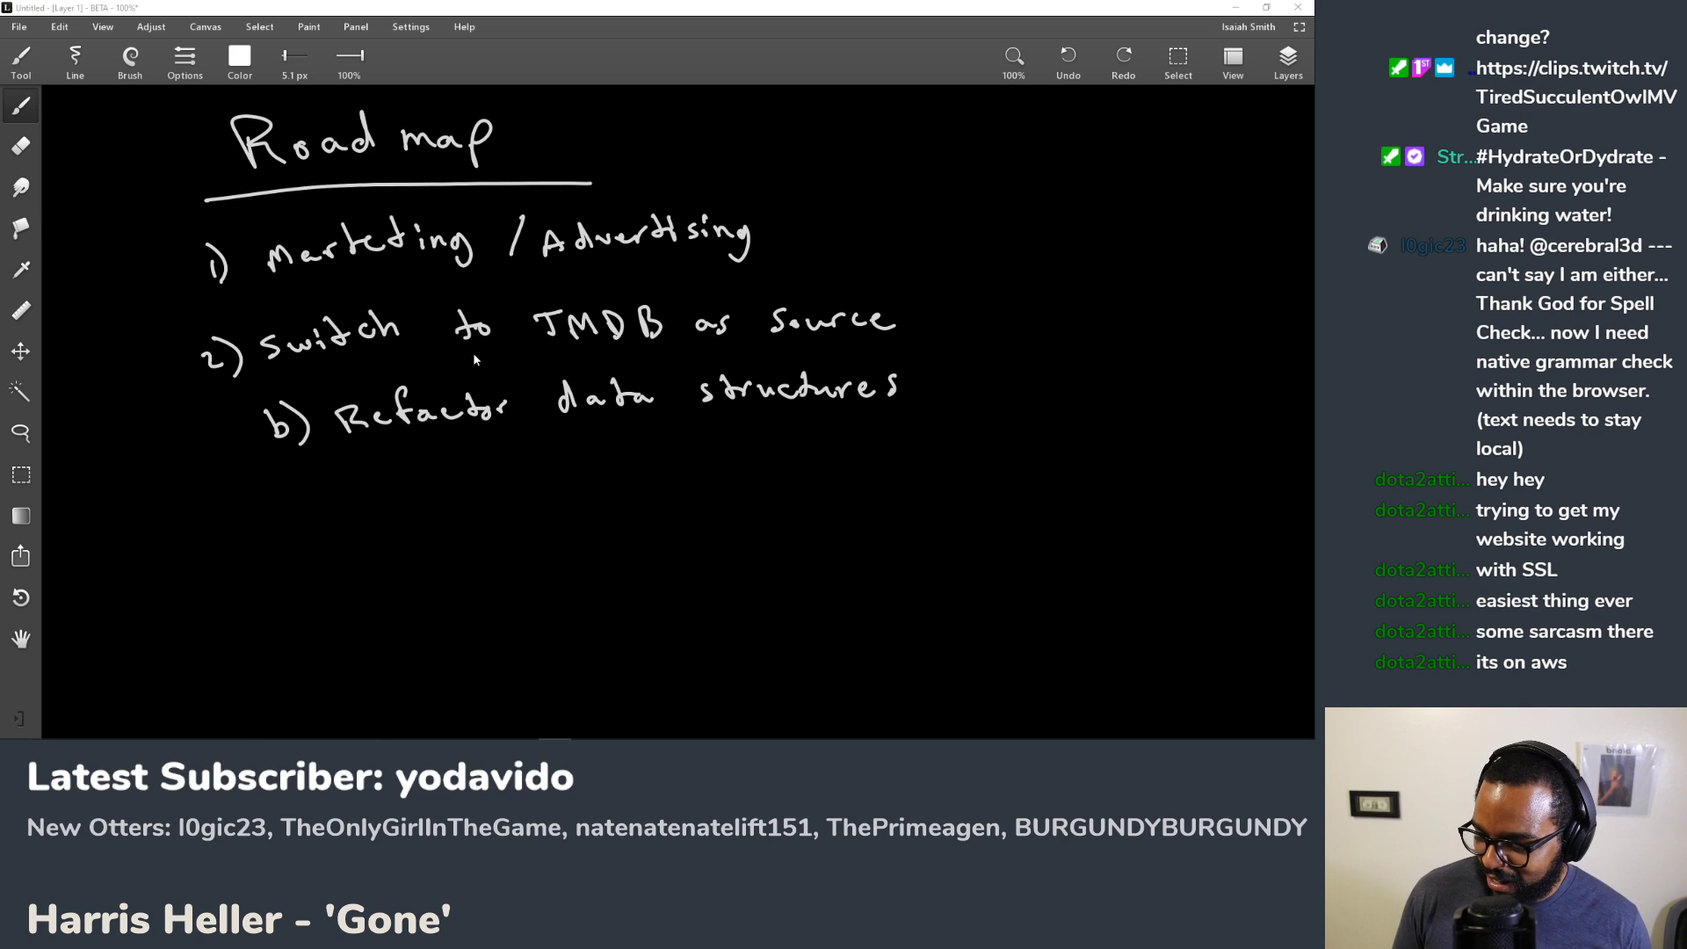
Step: Undo a stray diagonal stroke, then write '3)' below the Refactor data structures item
{"action": "left_click_drag", "start_coordinate": [722, 212], "coordinate": [510, 464]}
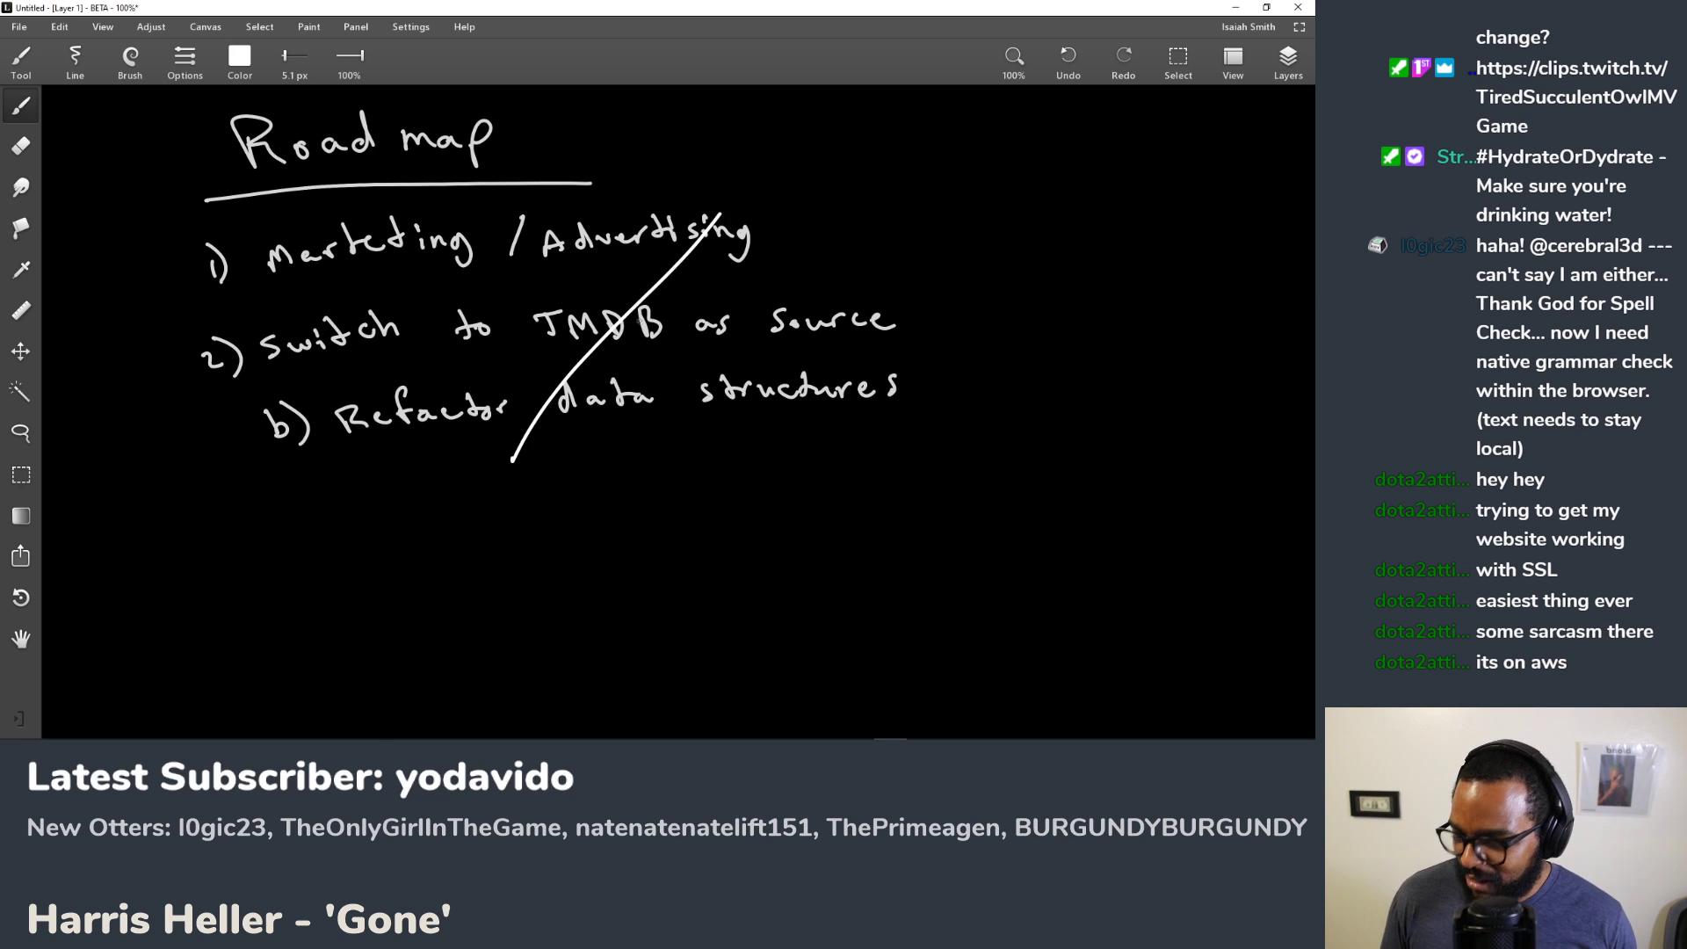
{"action": "key", "text": "ctrl+z"}
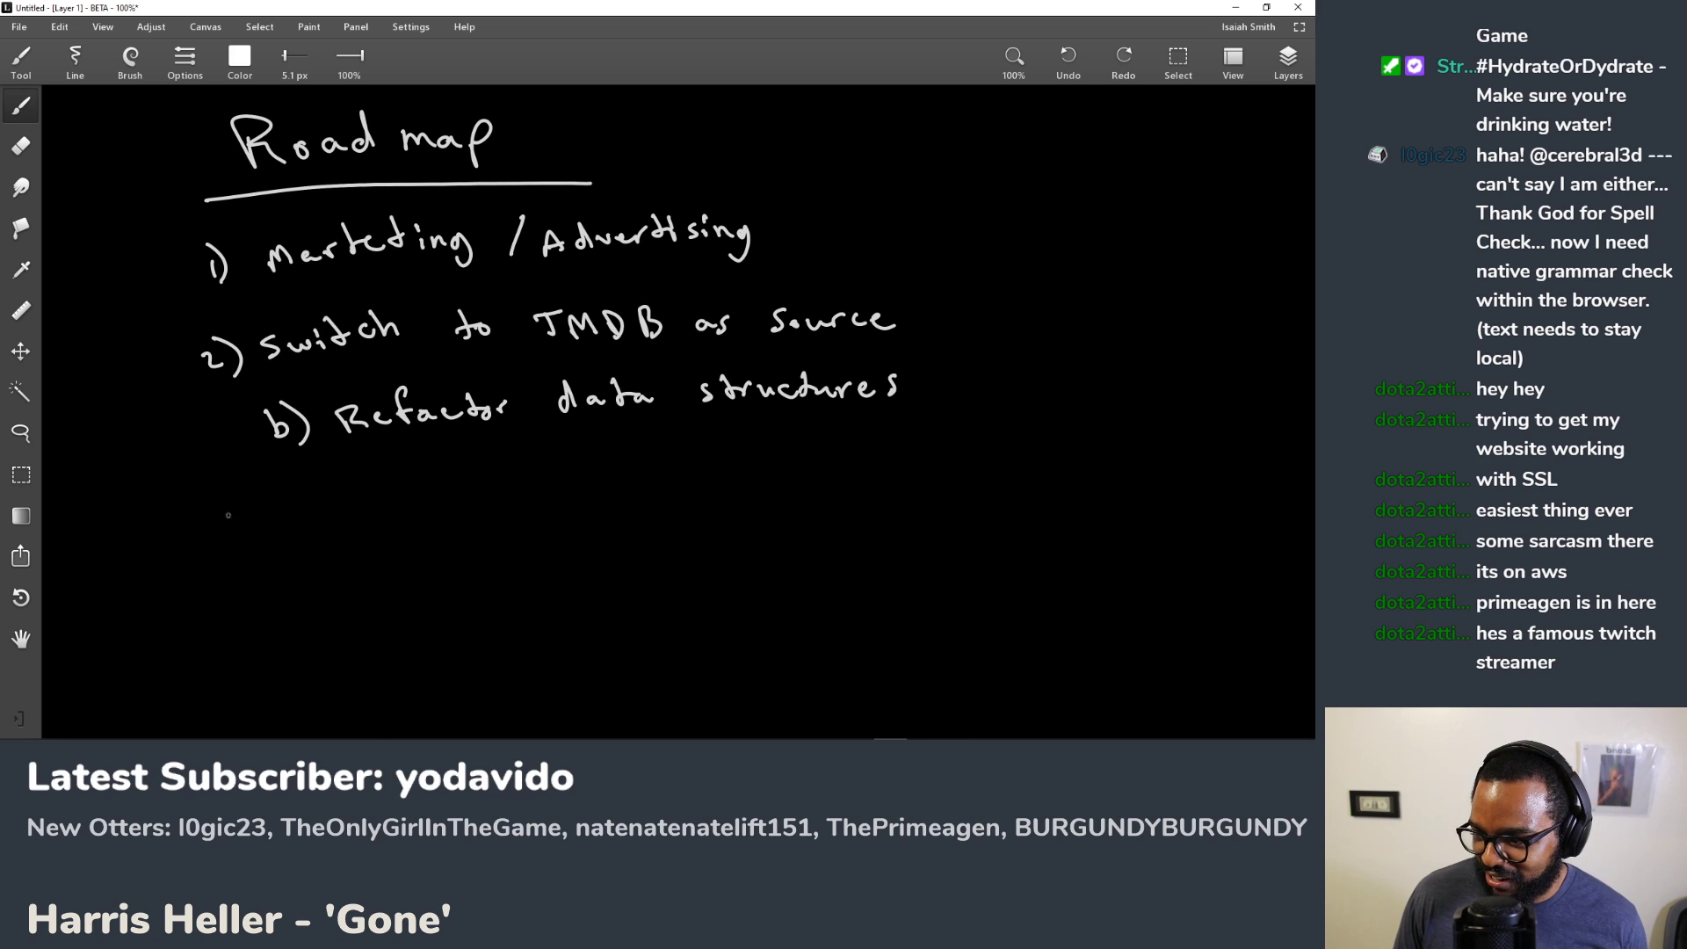
{"action": "mouse_move", "coordinate": [209, 508]}
{"action": "left_mouse_down"}
{"action": "mouse_move", "coordinate": [212, 532]}
{"action": "mouse_move", "coordinate": [252, 522]}
{"action": "mouse_move", "coordinate": [240, 561]}
{"action": "left_mouse_up"}
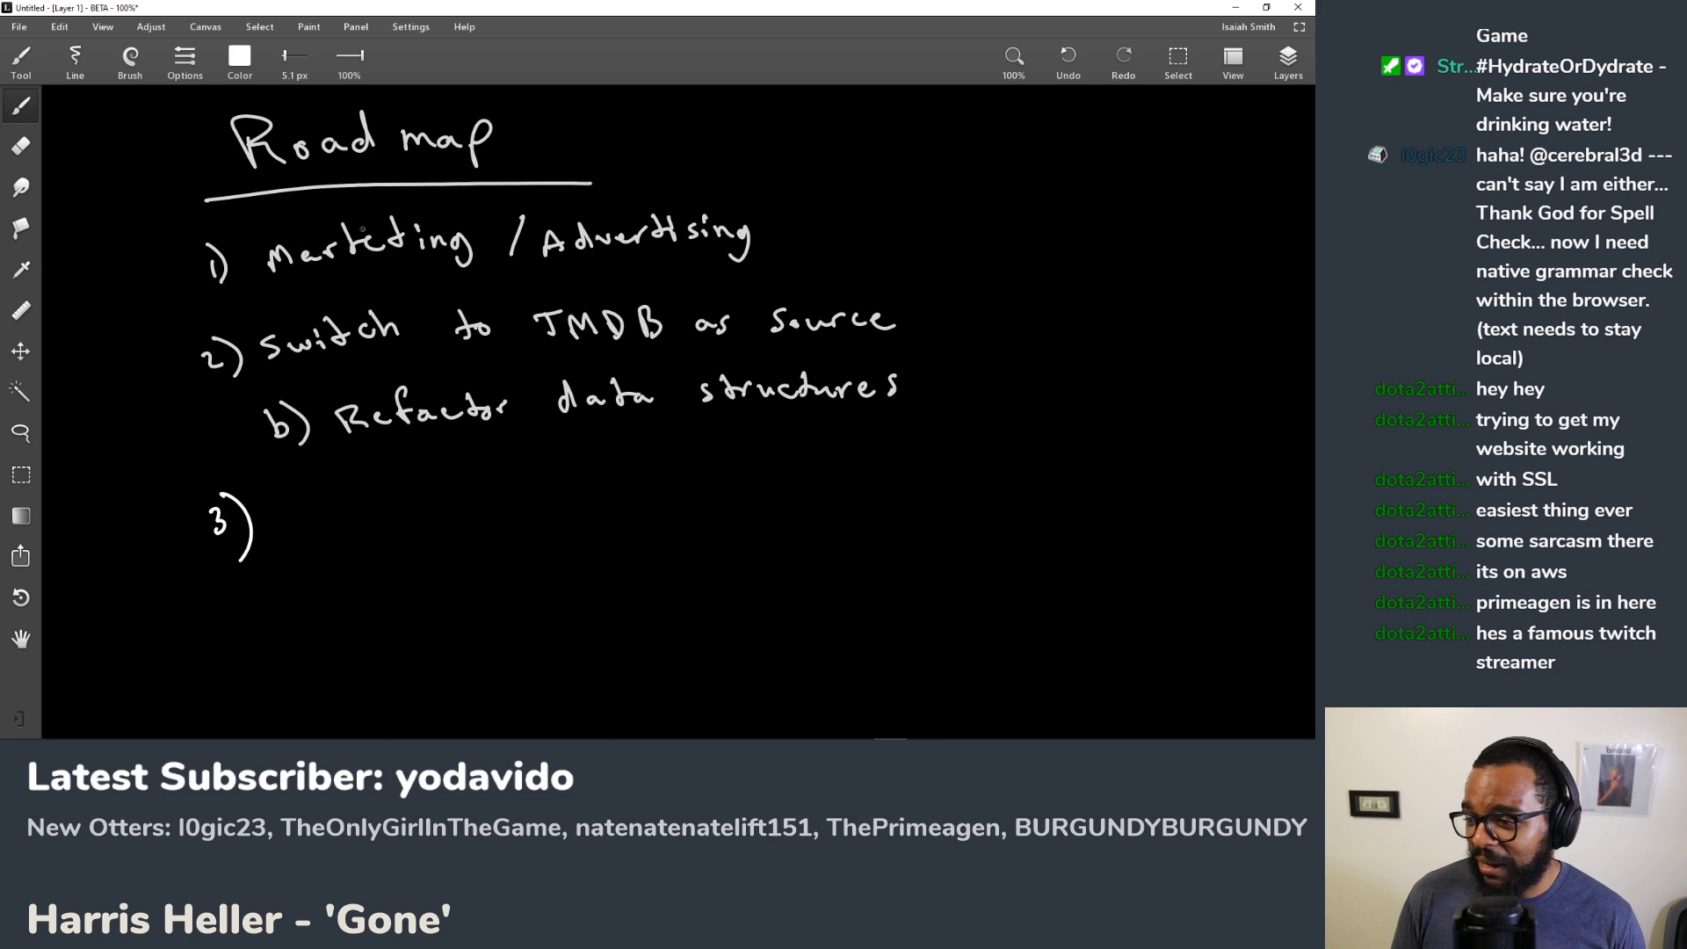
Step: Write '($50-100)' after Marketing / Advertising and draw a long underline beneath item 1
{"action": "mouse_move", "coordinate": [794, 205]}
{"action": "left_mouse_down"}
{"action": "mouse_move", "coordinate": [802, 243]}
{"action": "mouse_move", "coordinate": [865, 204]}
{"action": "left_mouse_up"}
{"action": "left_click_drag", "start_coordinate": [877, 204], "coordinate": [928, 224]}
{"action": "left_click_drag", "start_coordinate": [945, 209], "coordinate": [981, 240]}
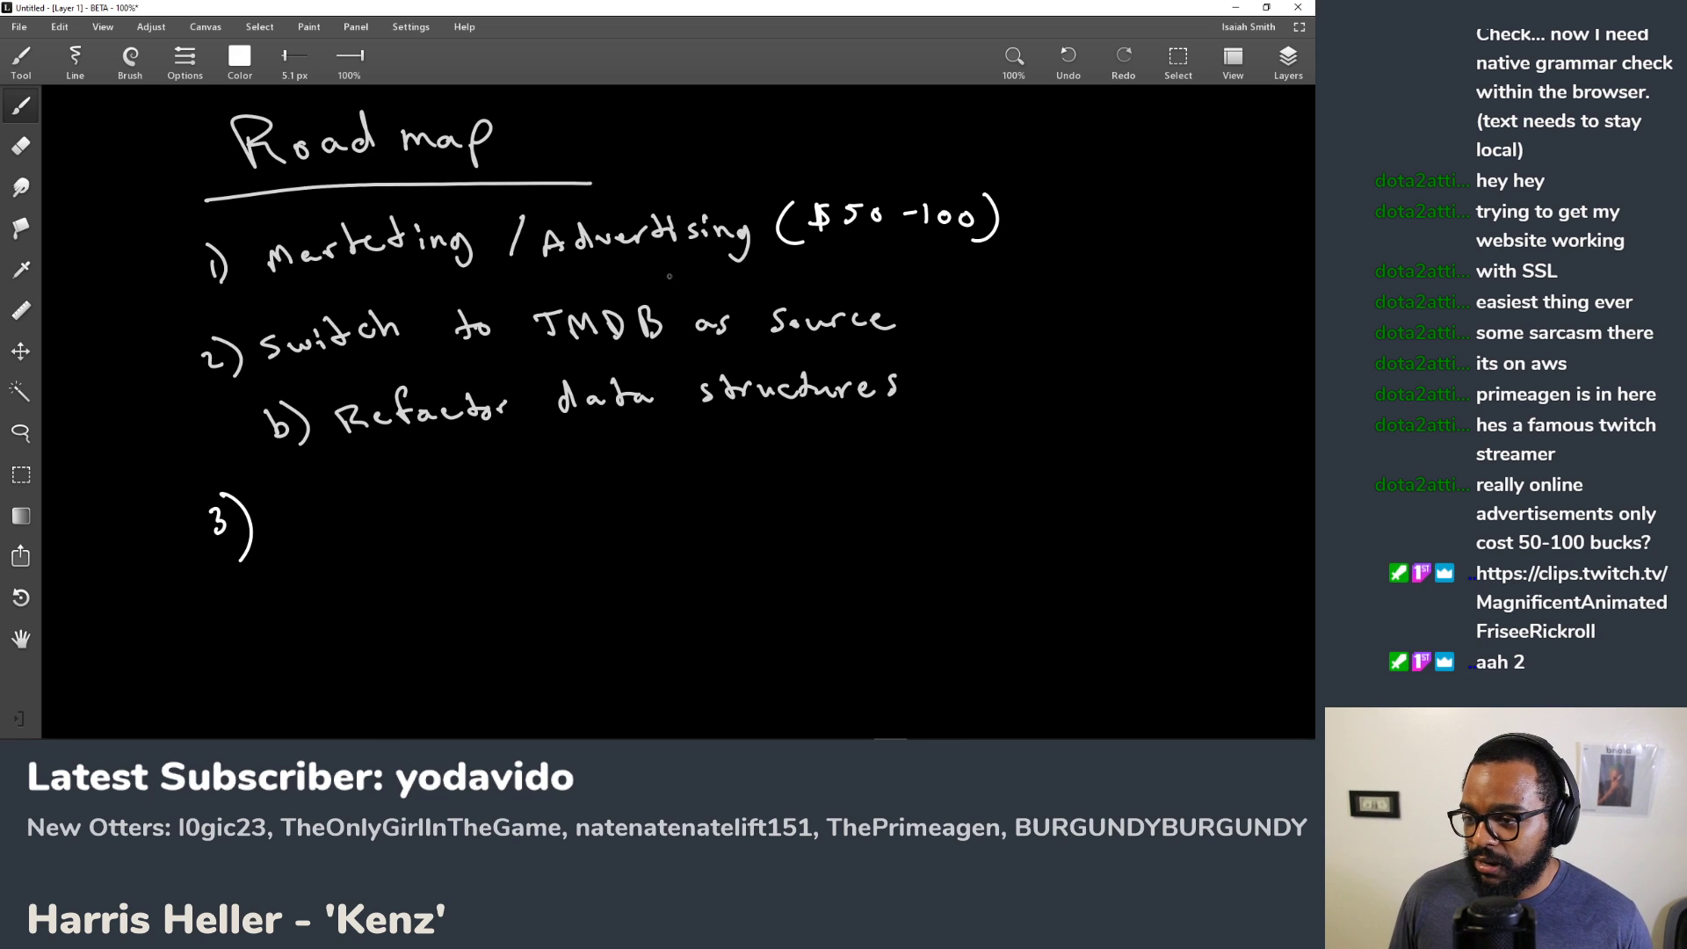
{"action": "mouse_move", "coordinate": [189, 310]}
{"action": "left_mouse_down"}
{"action": "mouse_move", "coordinate": [469, 269]}
{"action": "mouse_move", "coordinate": [1057, 280]}
{"action": "left_mouse_up"}
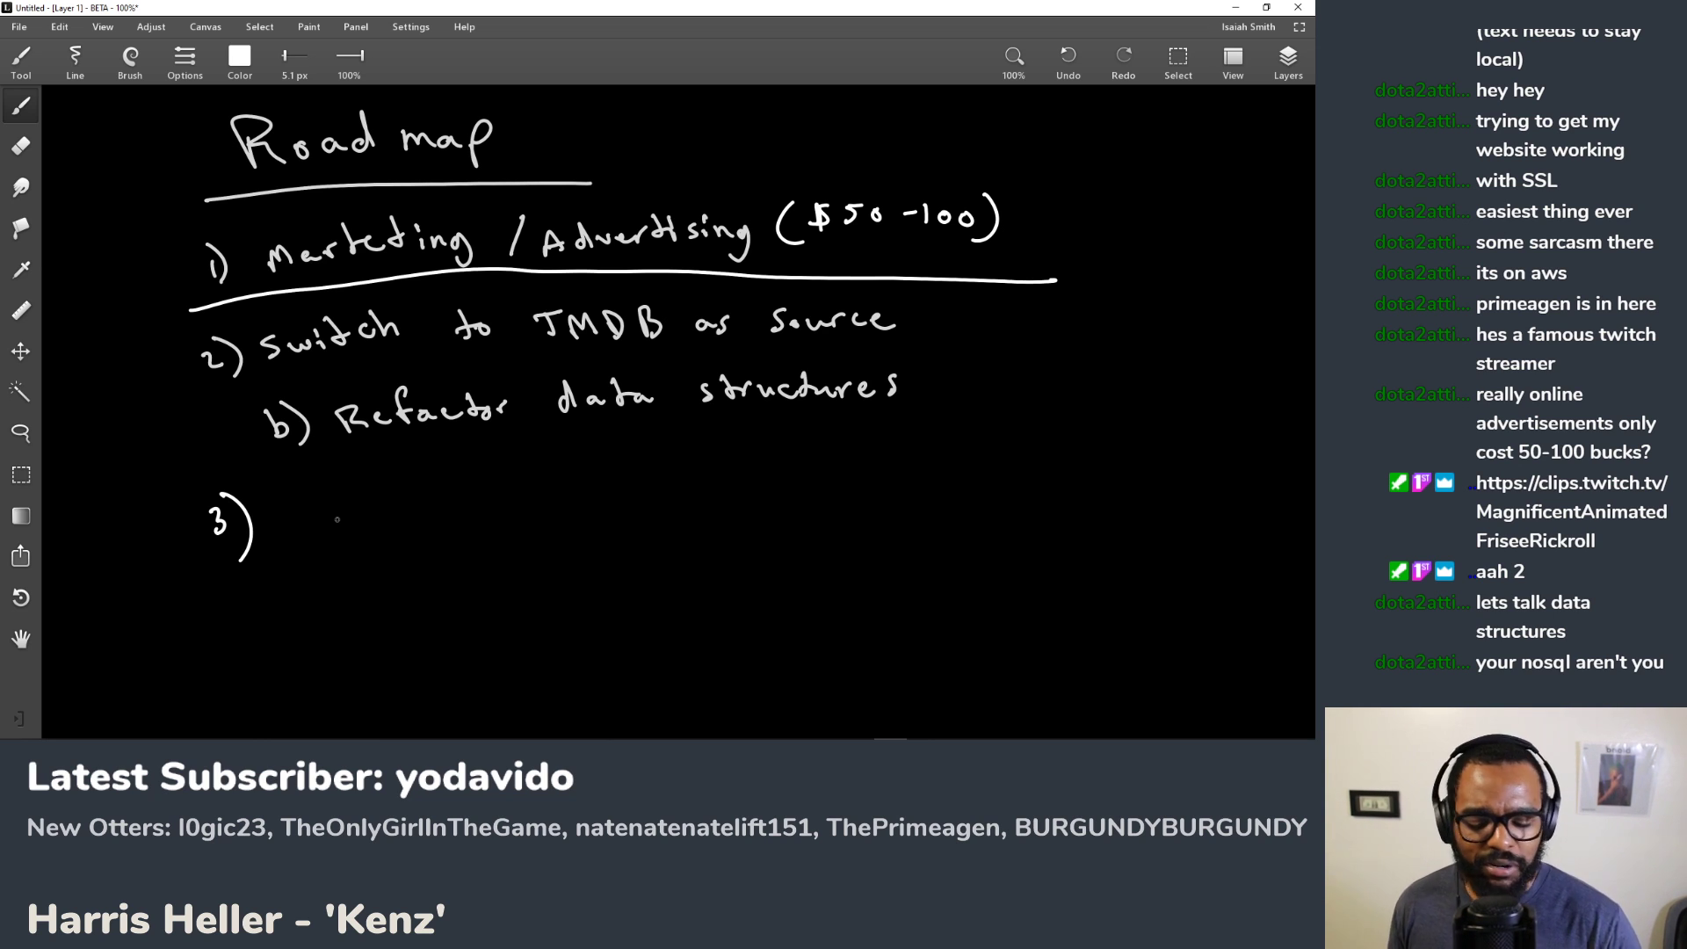
Step: Close the Help menu over the Road map canvas and switch to the web browser
{"action": "left_click", "coordinate": [241, 410]}
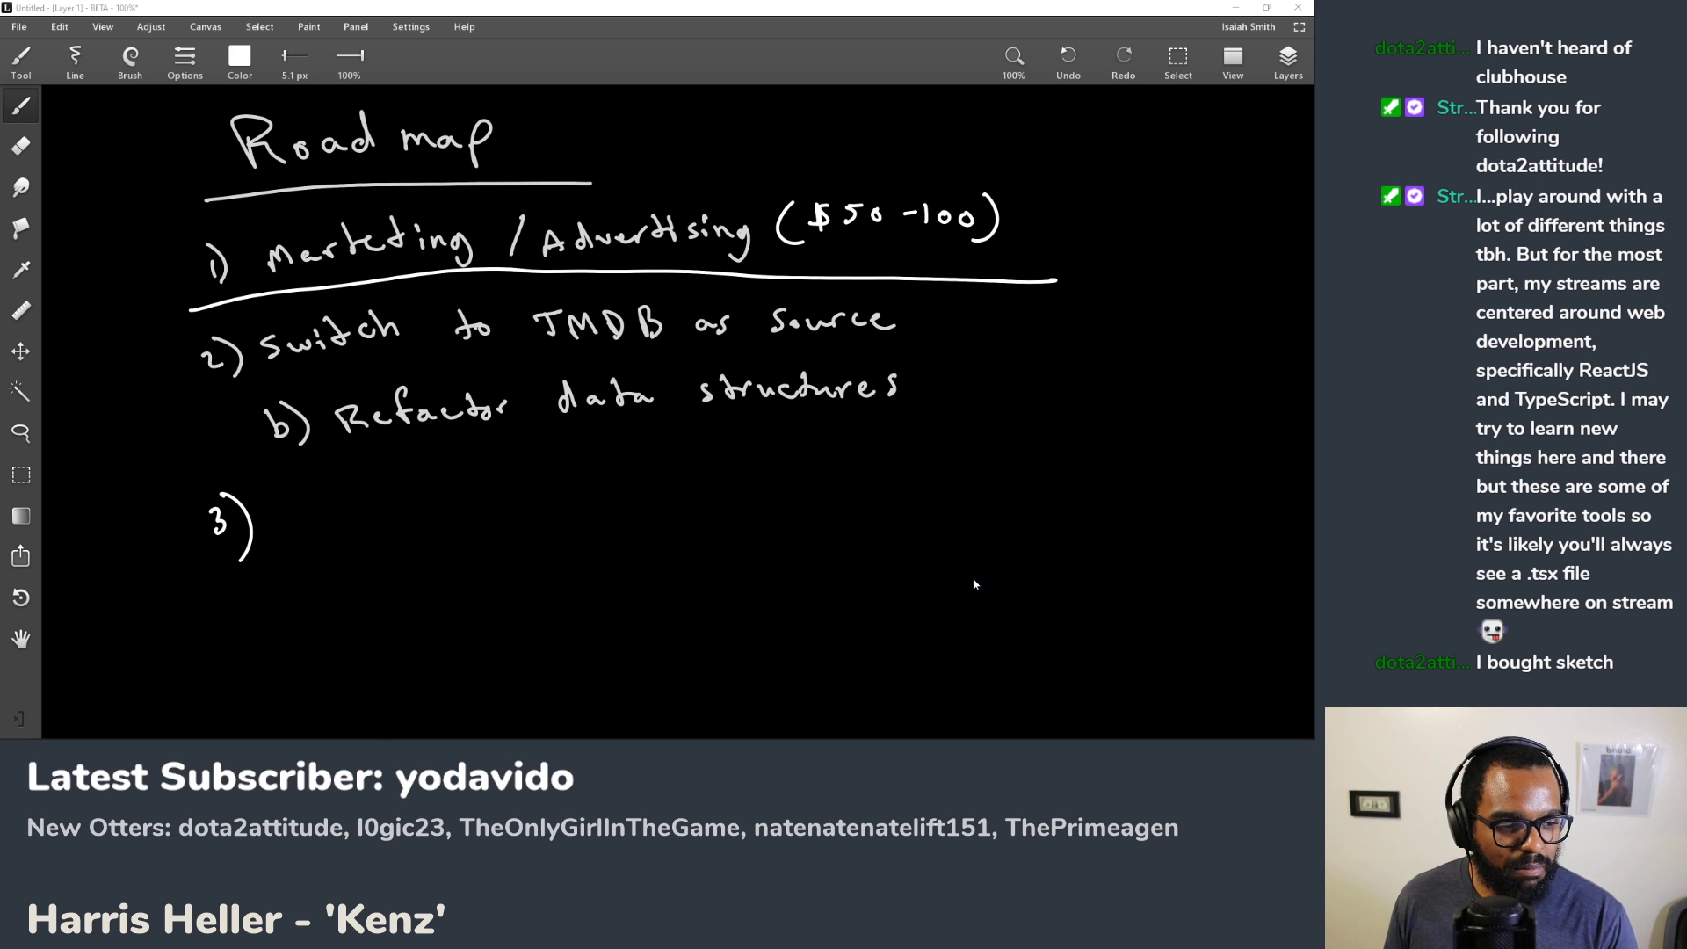
{"action": "key", "text": "alt+Tab"}
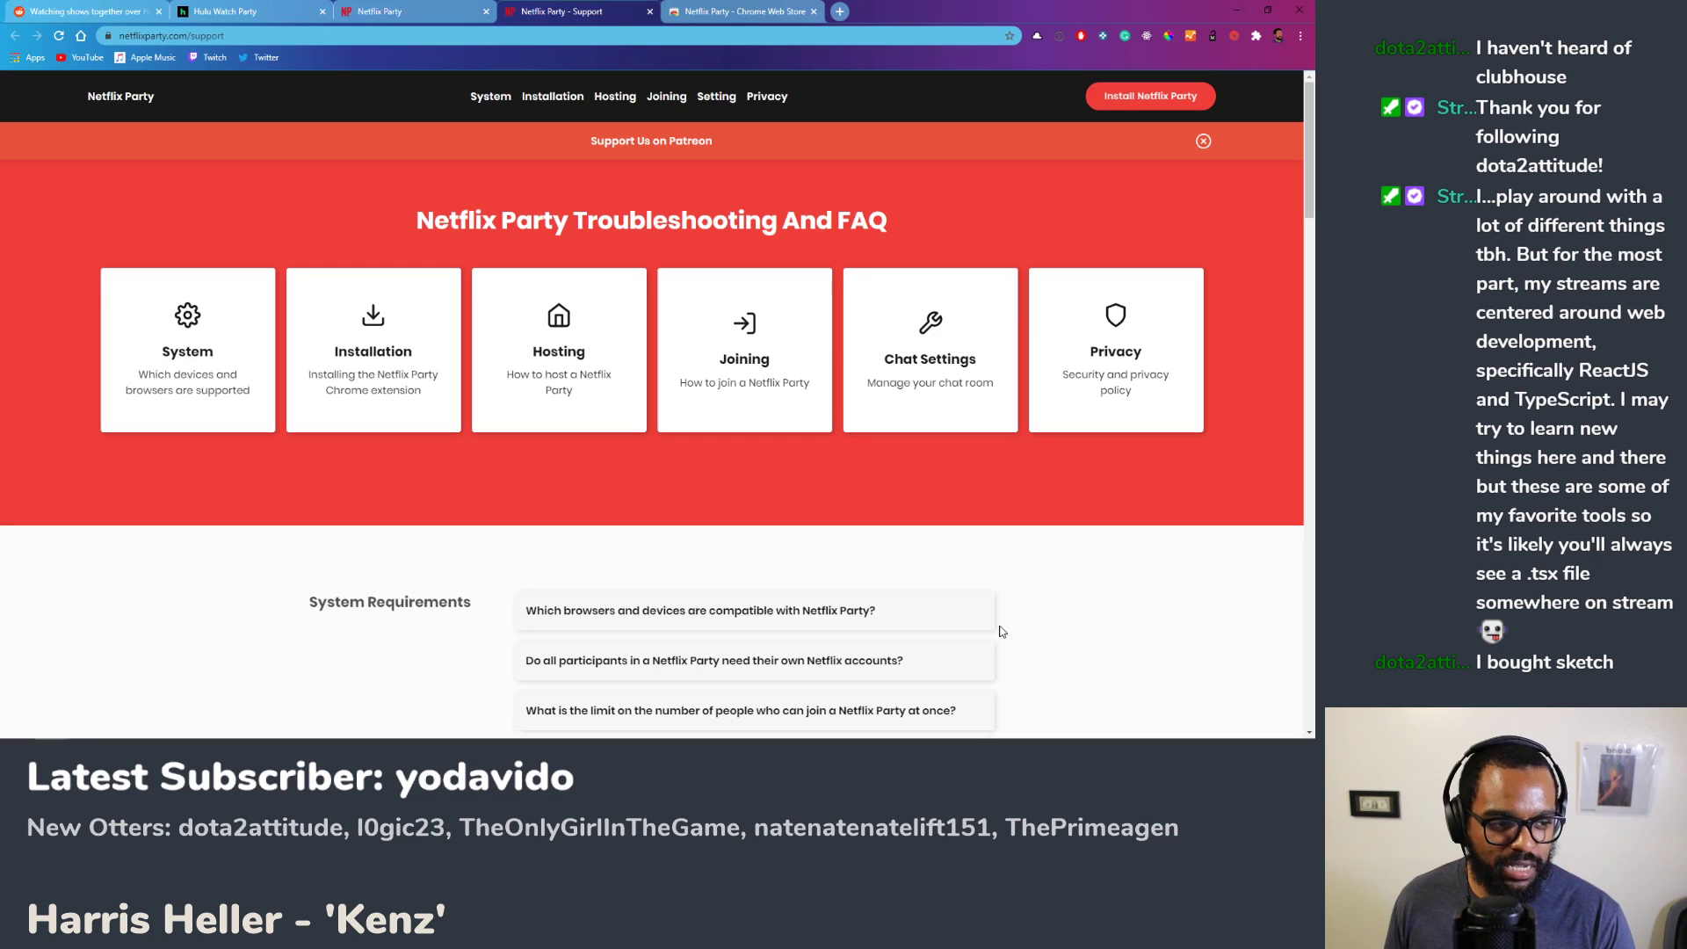
Step: Go to clubhouse.io in a new tab and enter the team's workspace Stories board
{"action": "left_click", "coordinate": [841, 12]}
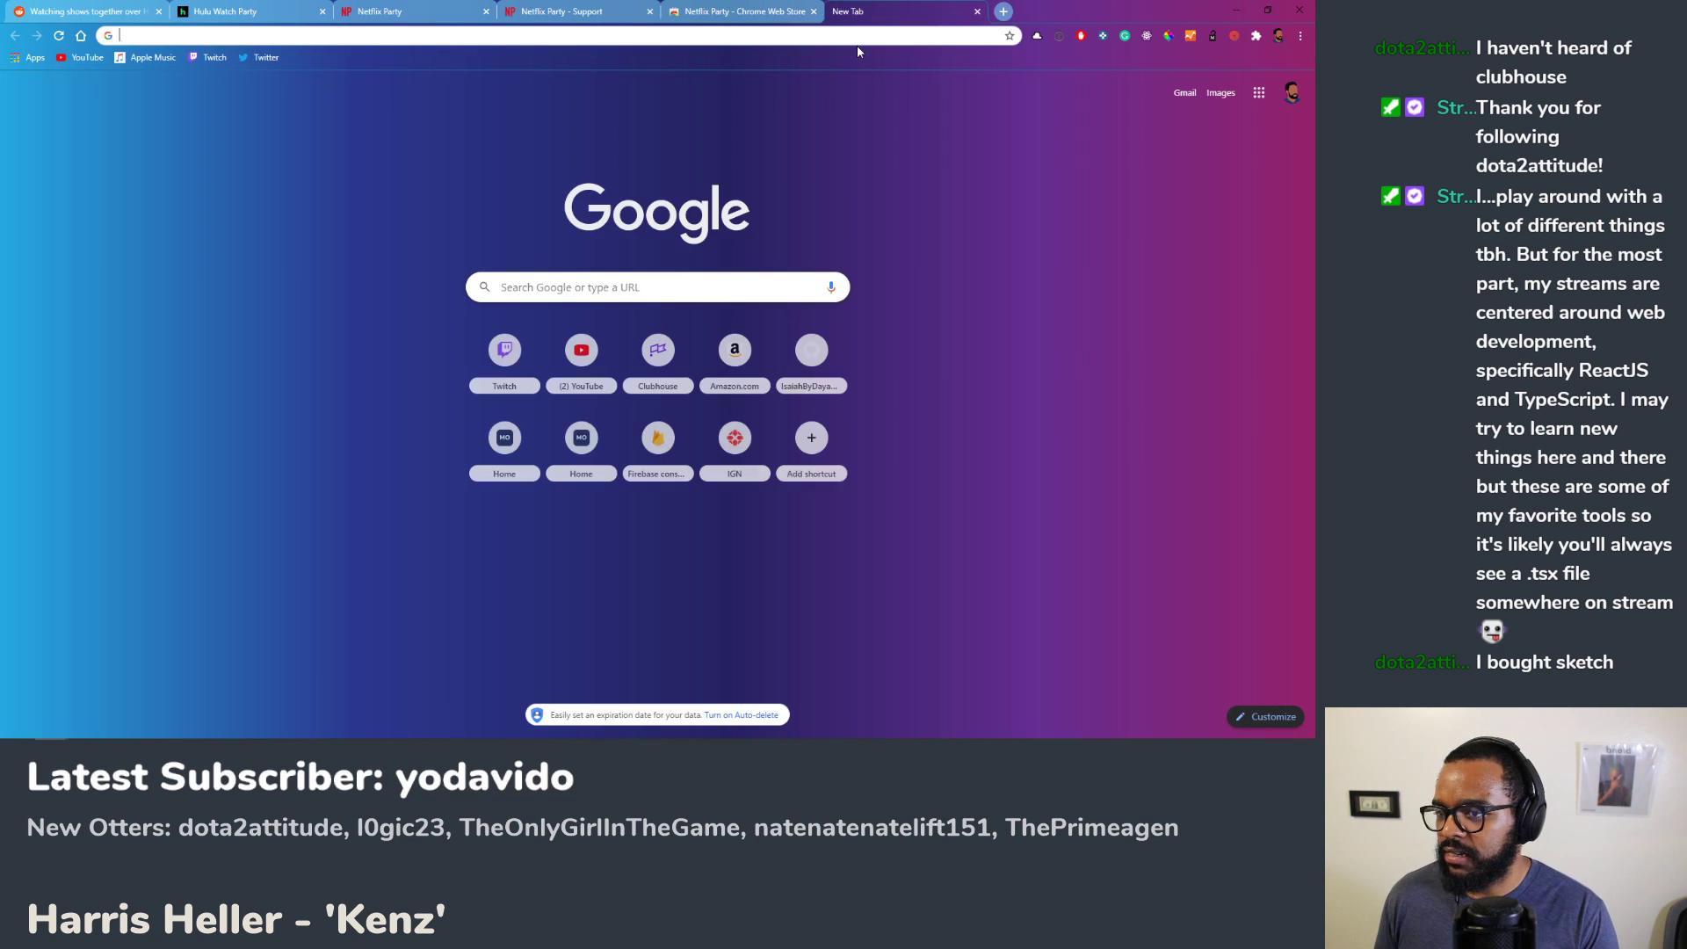
{"action": "type", "text": "clubhouse.io"}
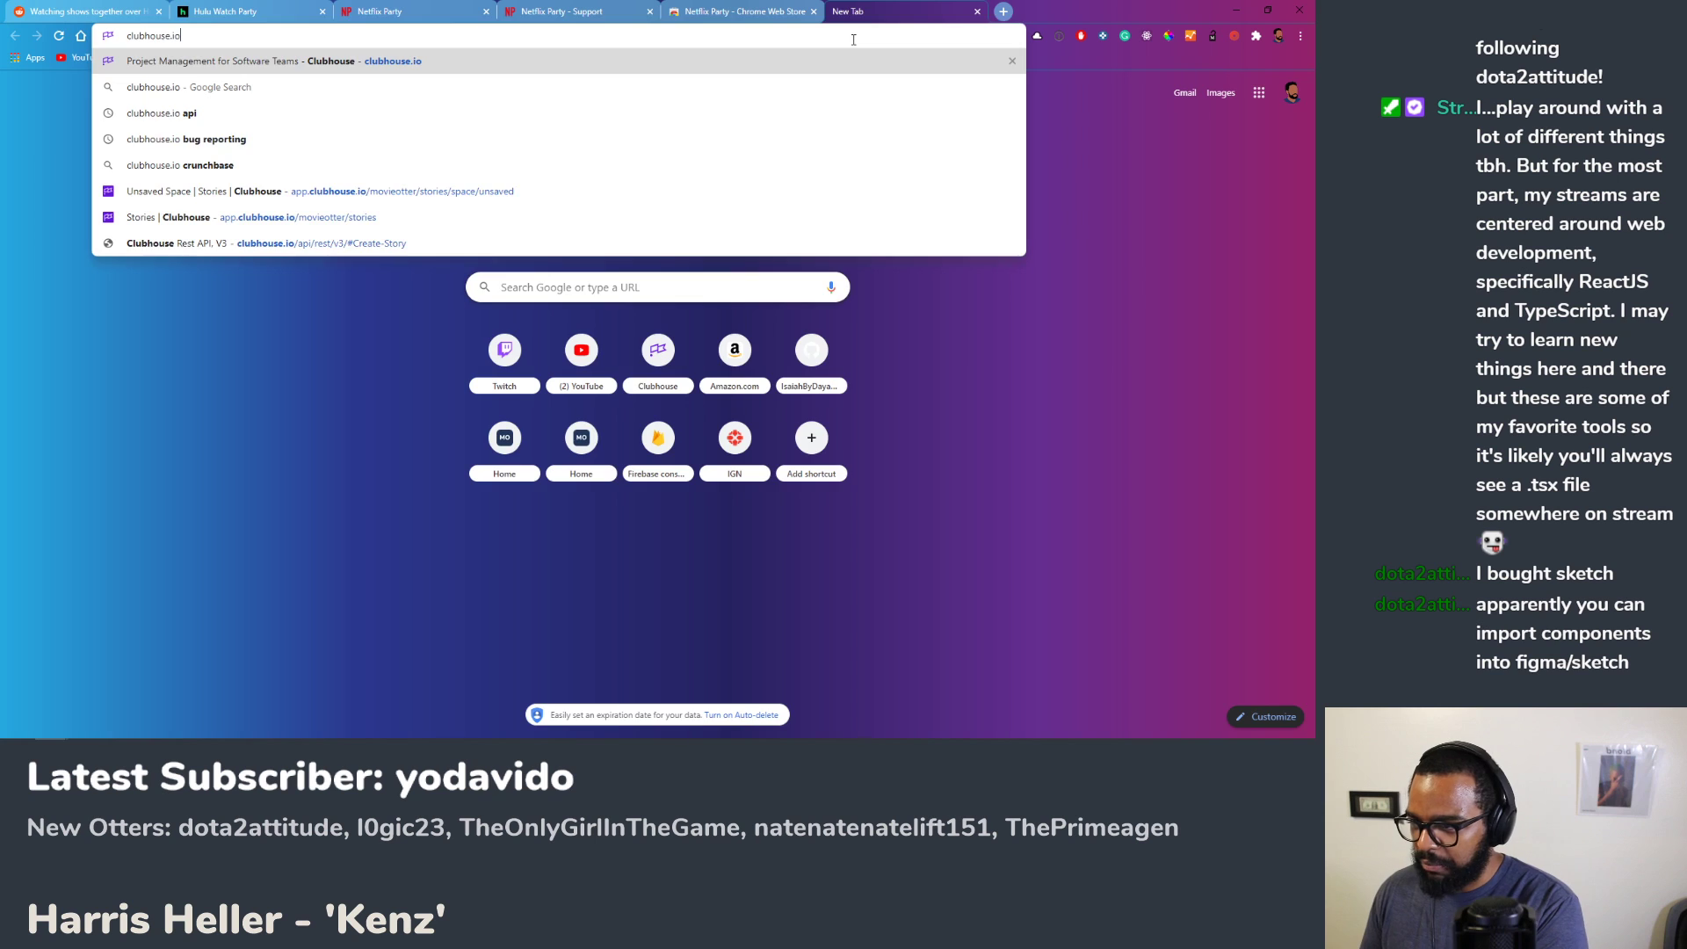
{"action": "key", "text": "Return"}
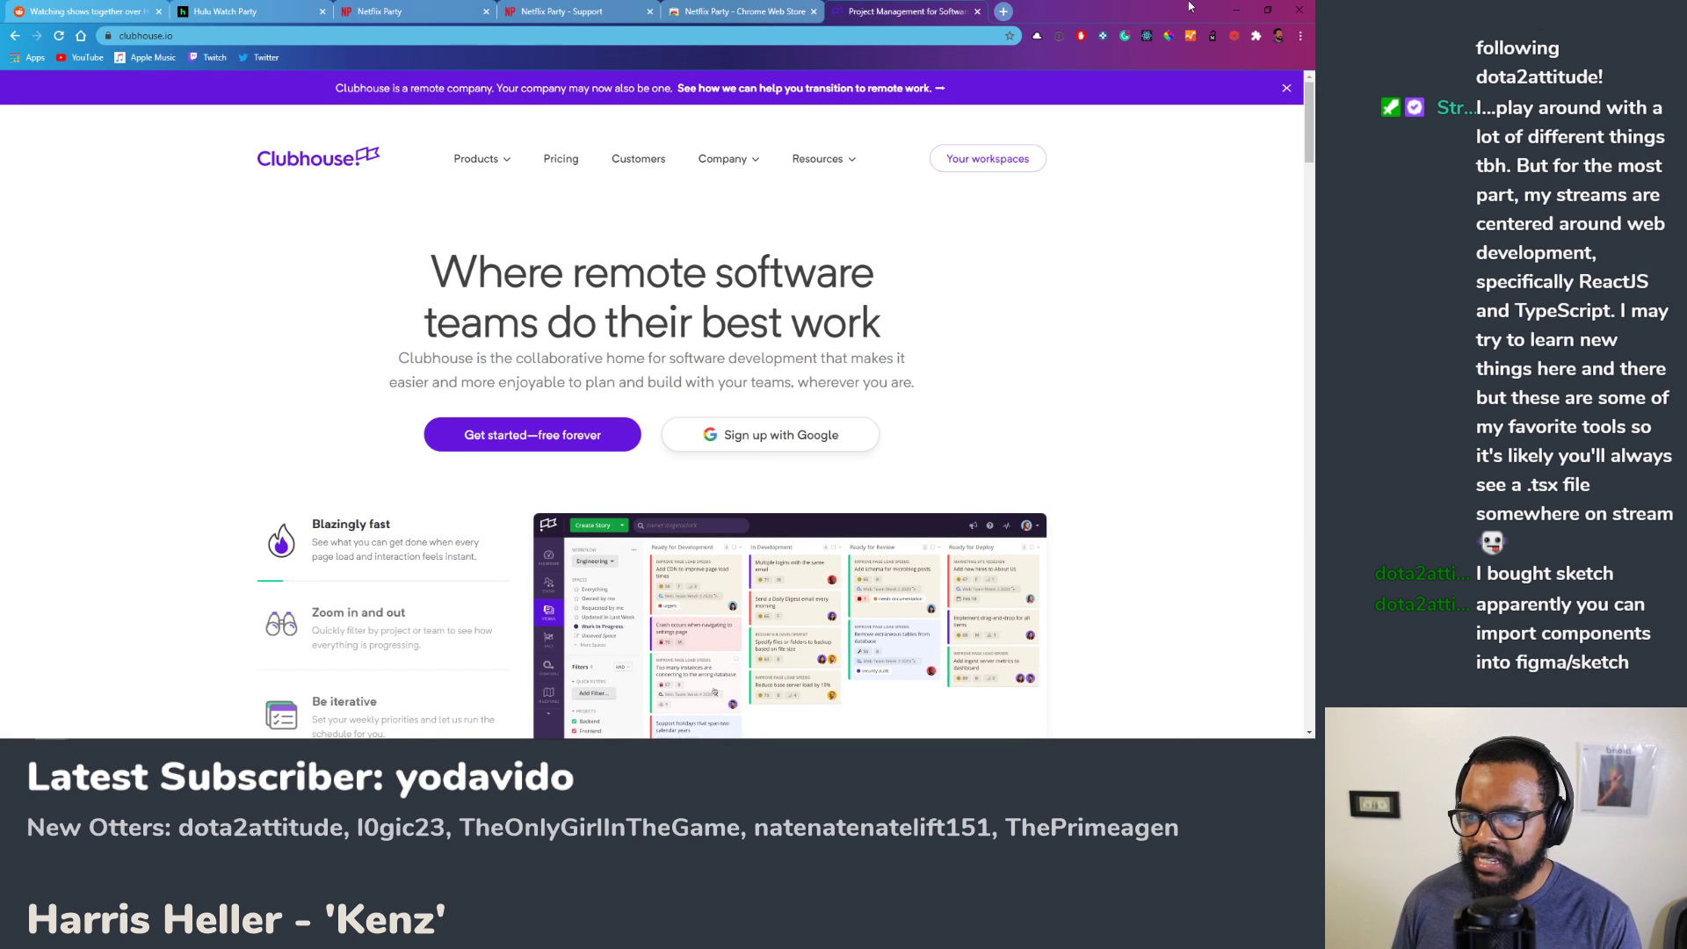
{"action": "left_click", "coordinate": [989, 163]}
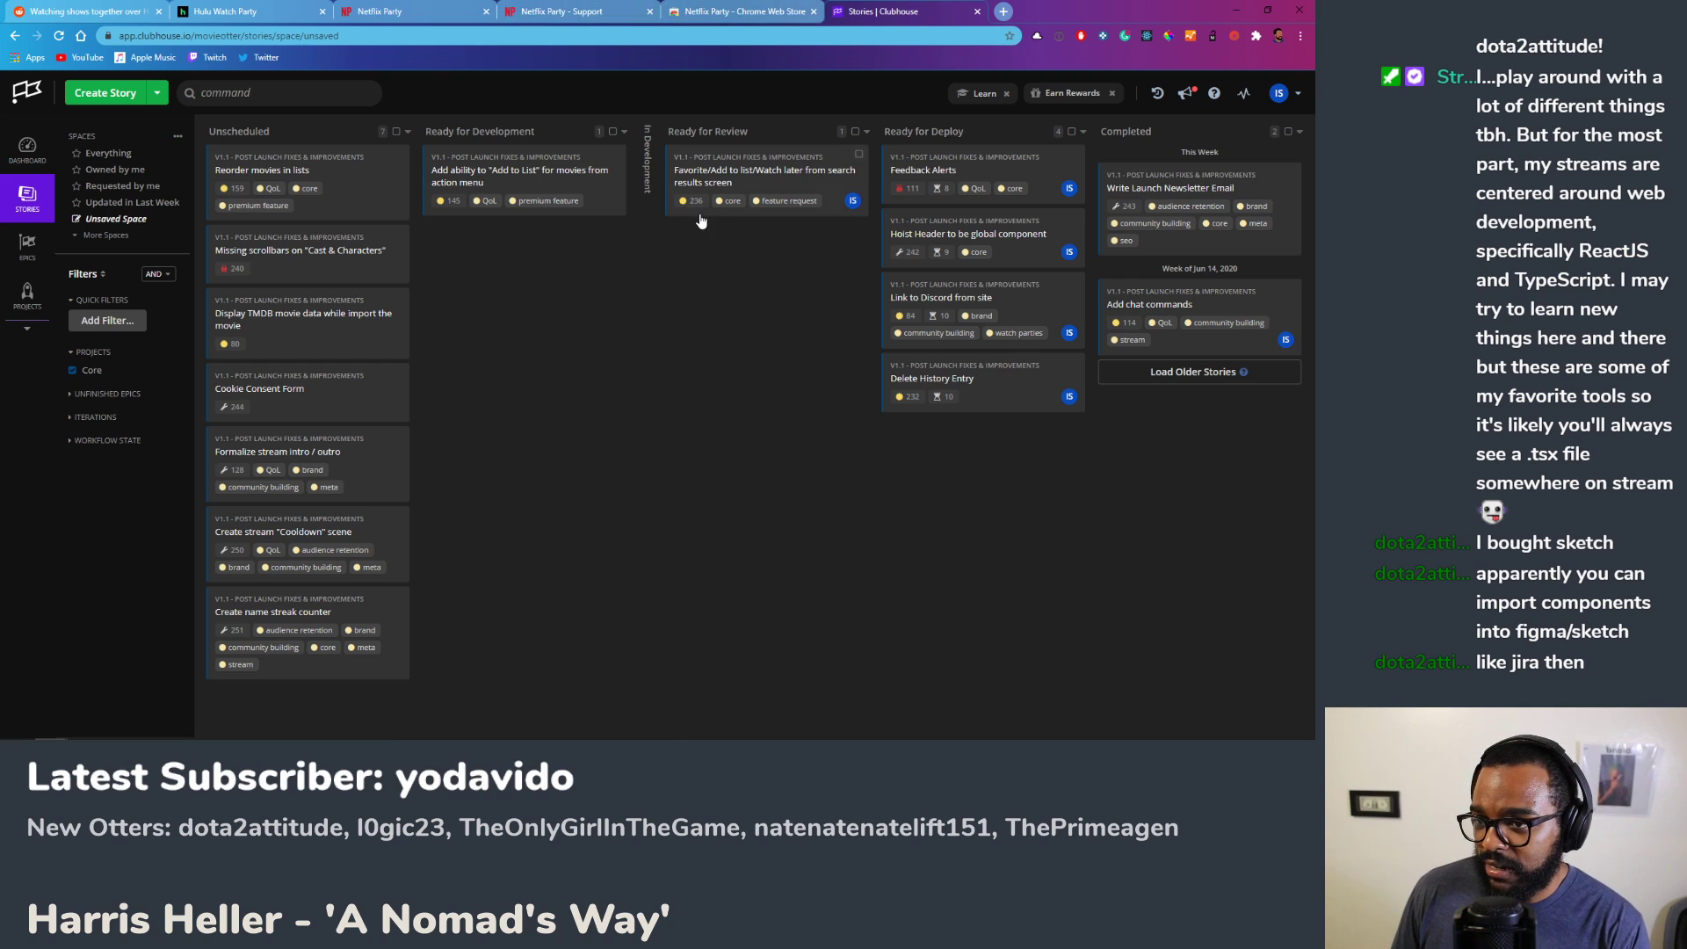
{"action": "left_click", "coordinate": [1003, 11]}
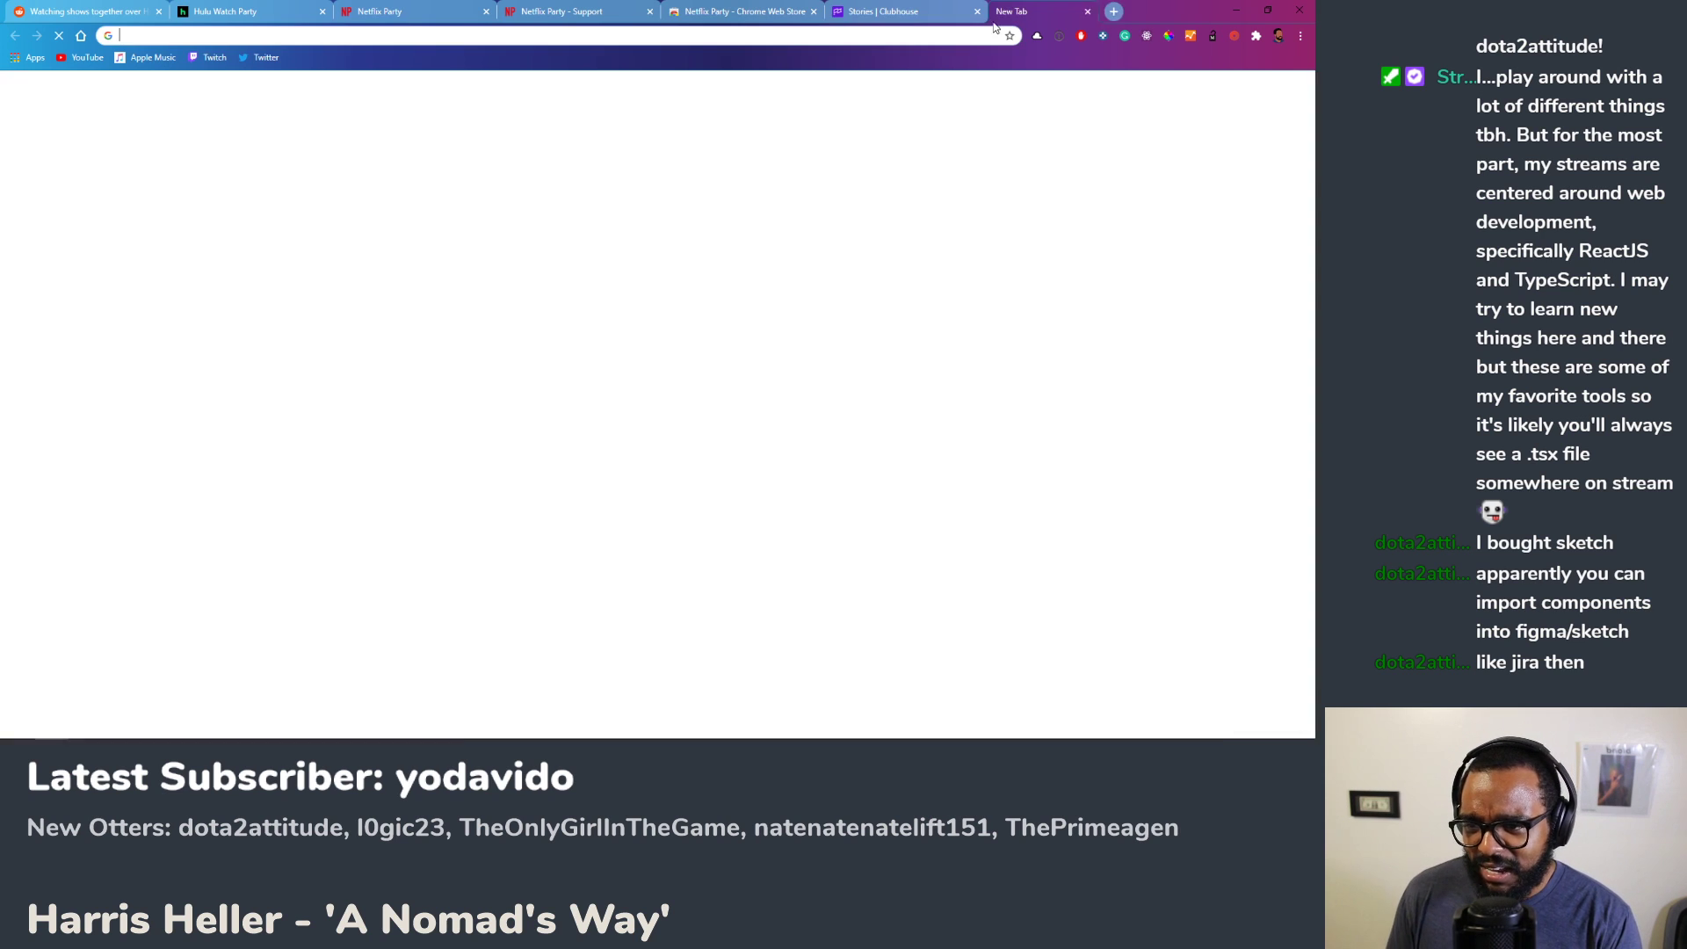
Step: Load figma.com in the new tab, then go back to the Stories | Clubhouse tab
{"action": "type", "text": "figma.com"}
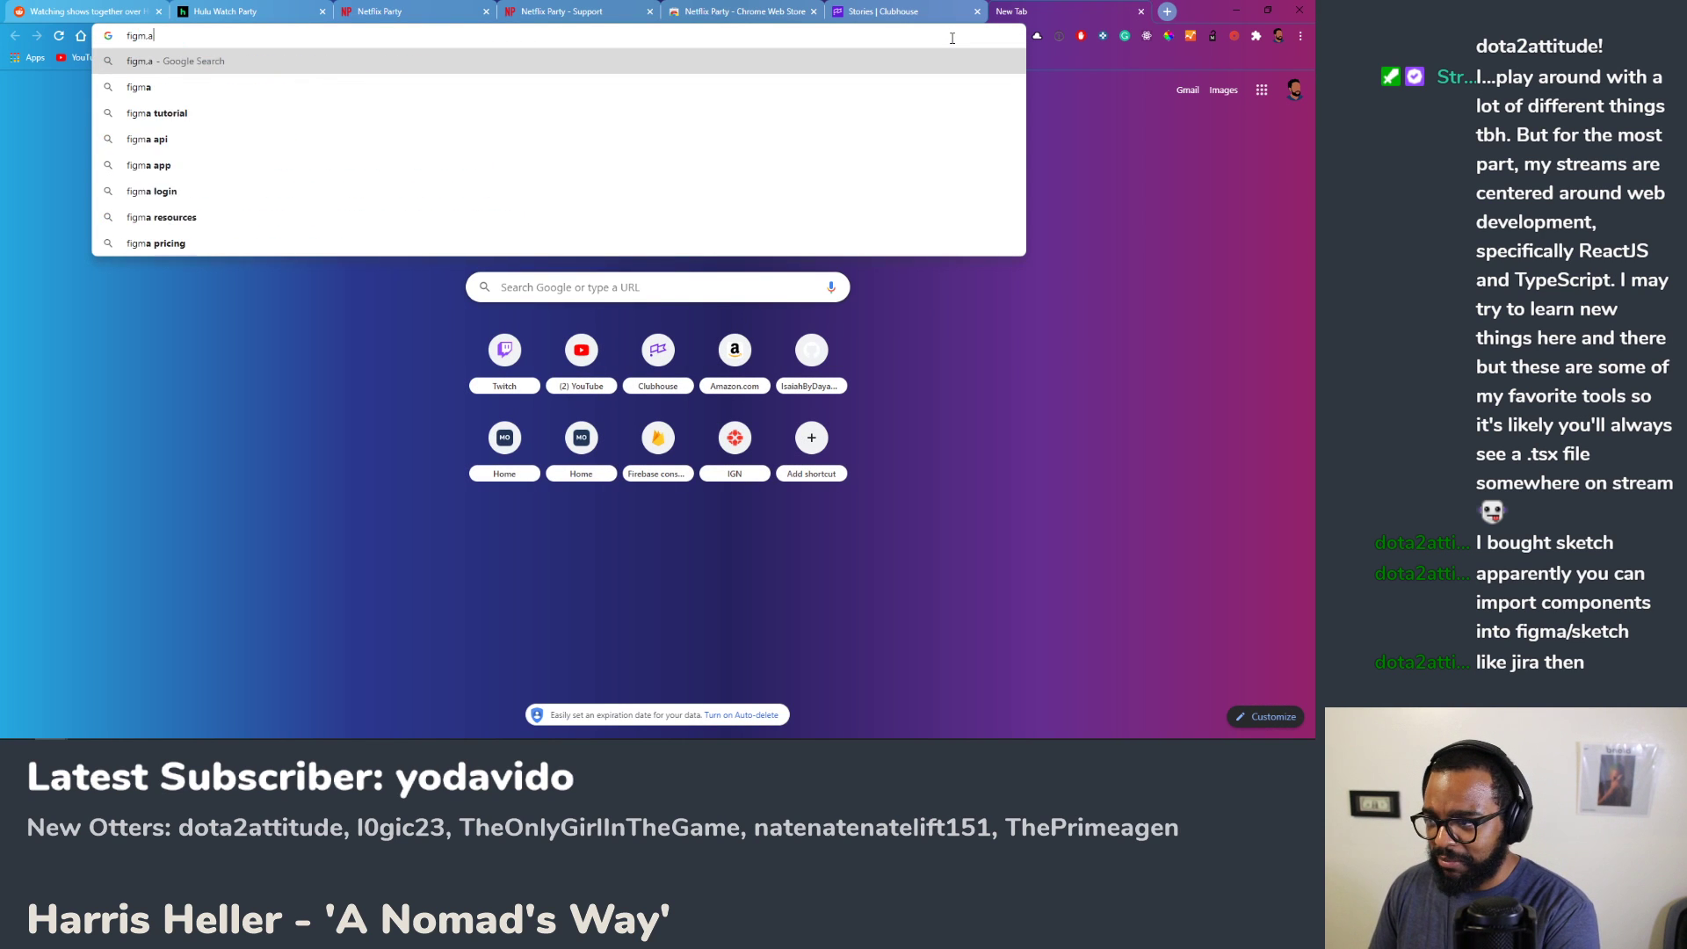
{"action": "key", "text": "Return"}
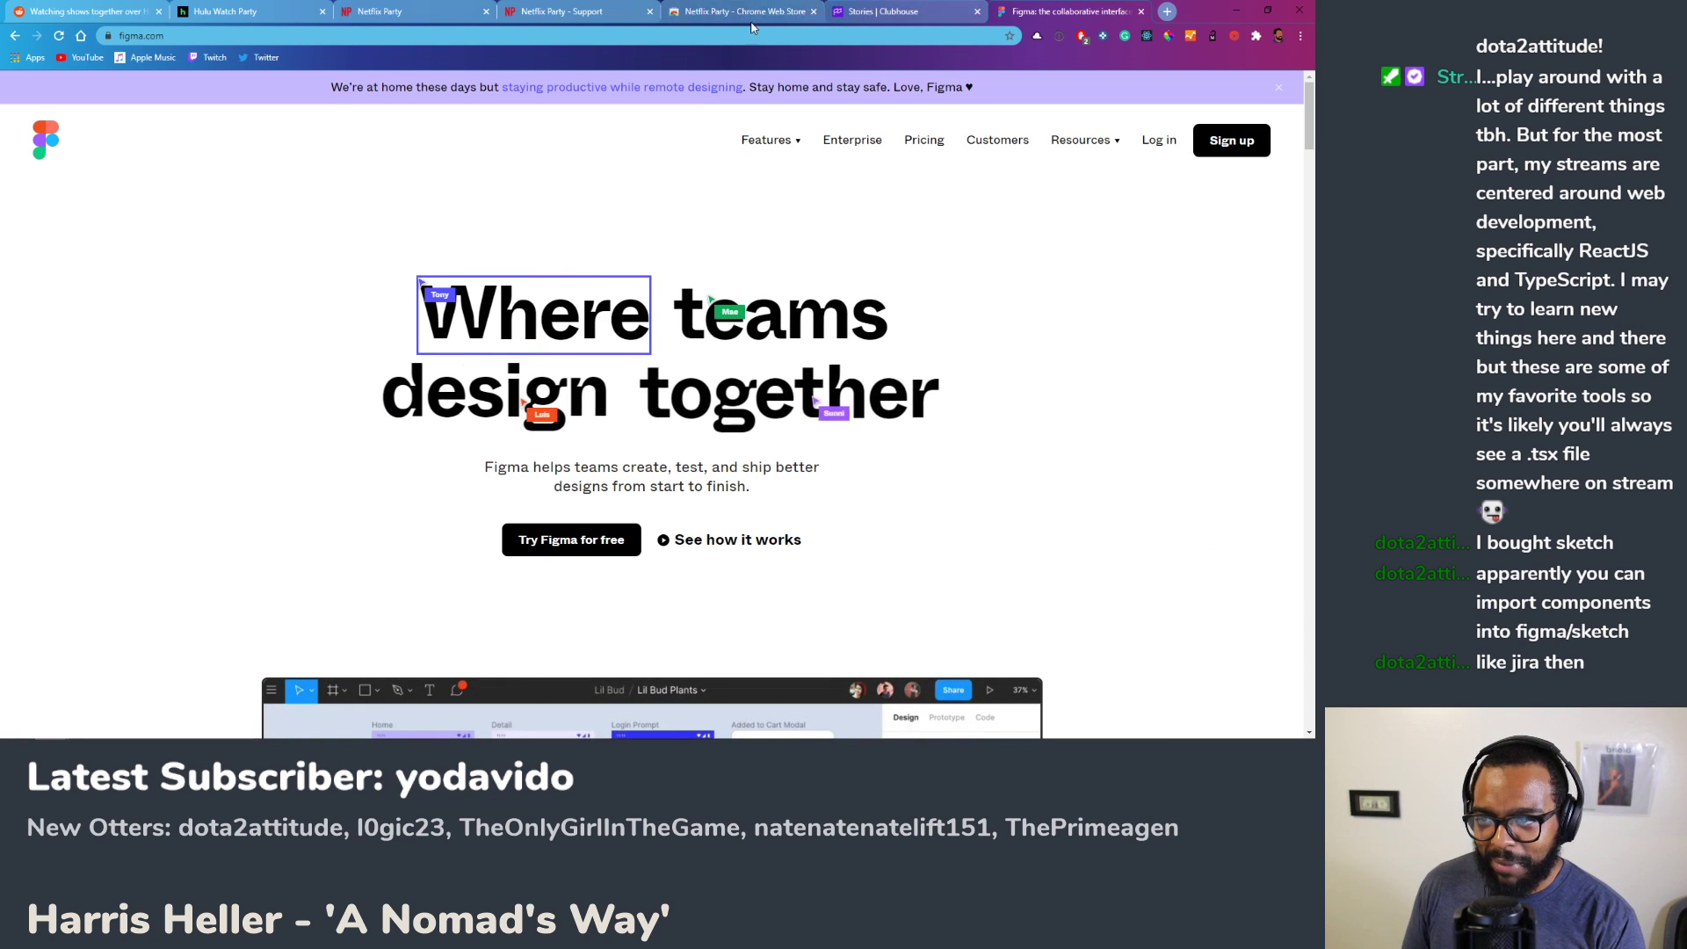
{"action": "left_click", "coordinate": [910, 21]}
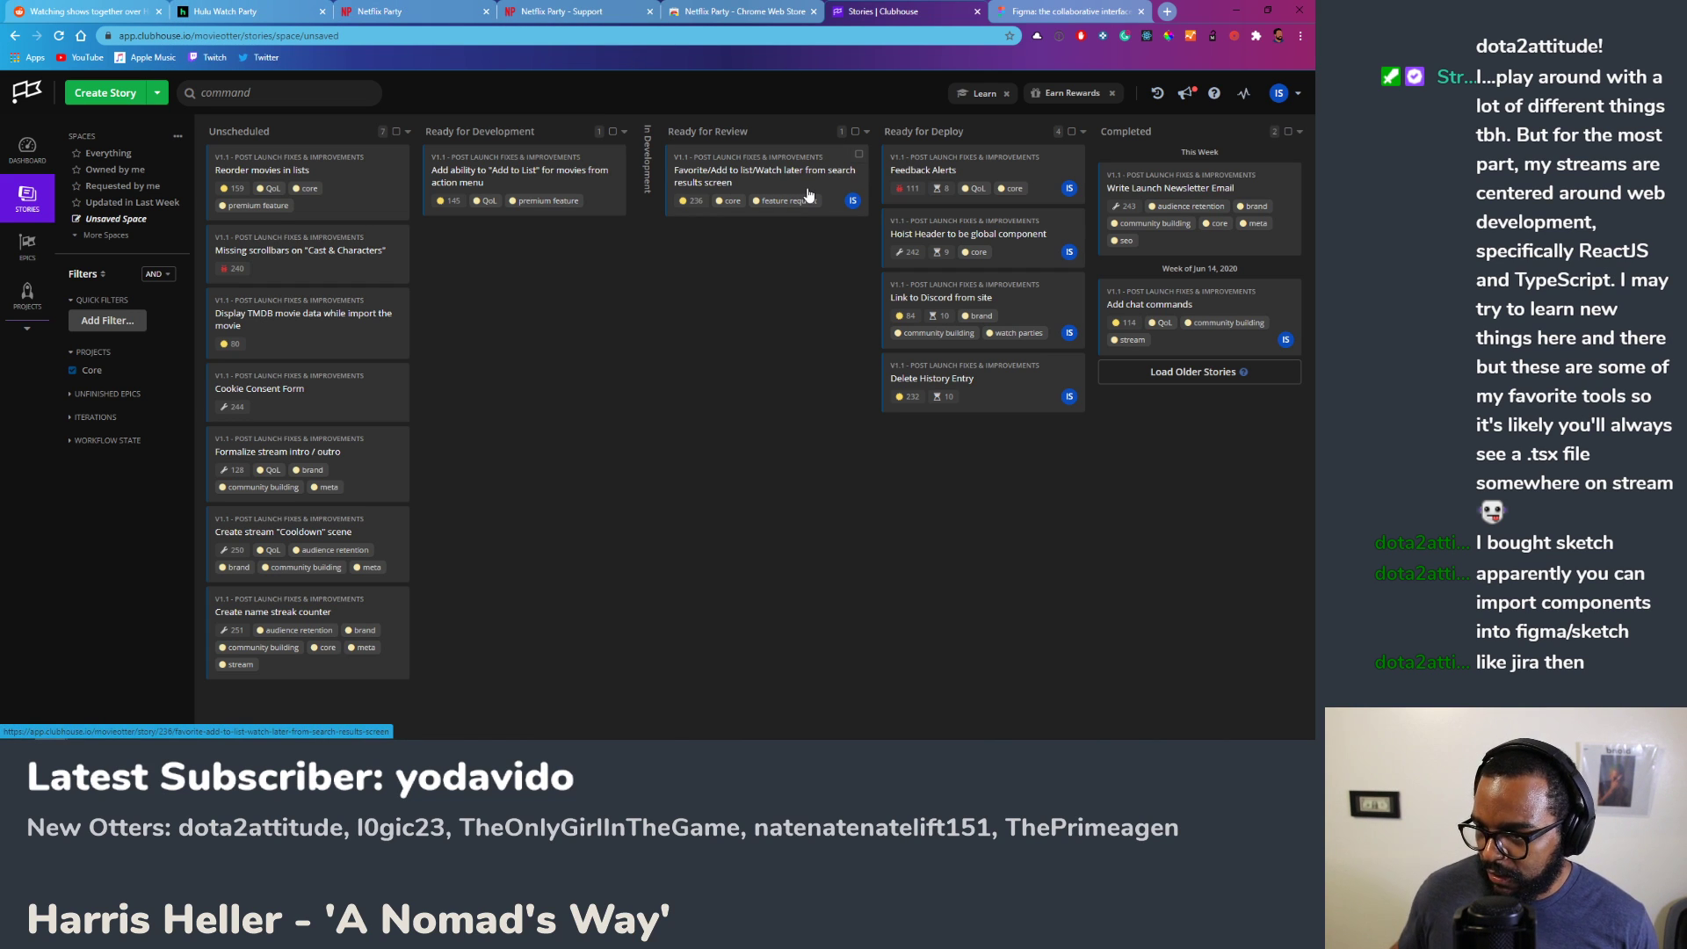
Step: Alt+Tab from Chrome back to the Leonardo Road map drawing
{"action": "key", "text": "alt+Tab"}
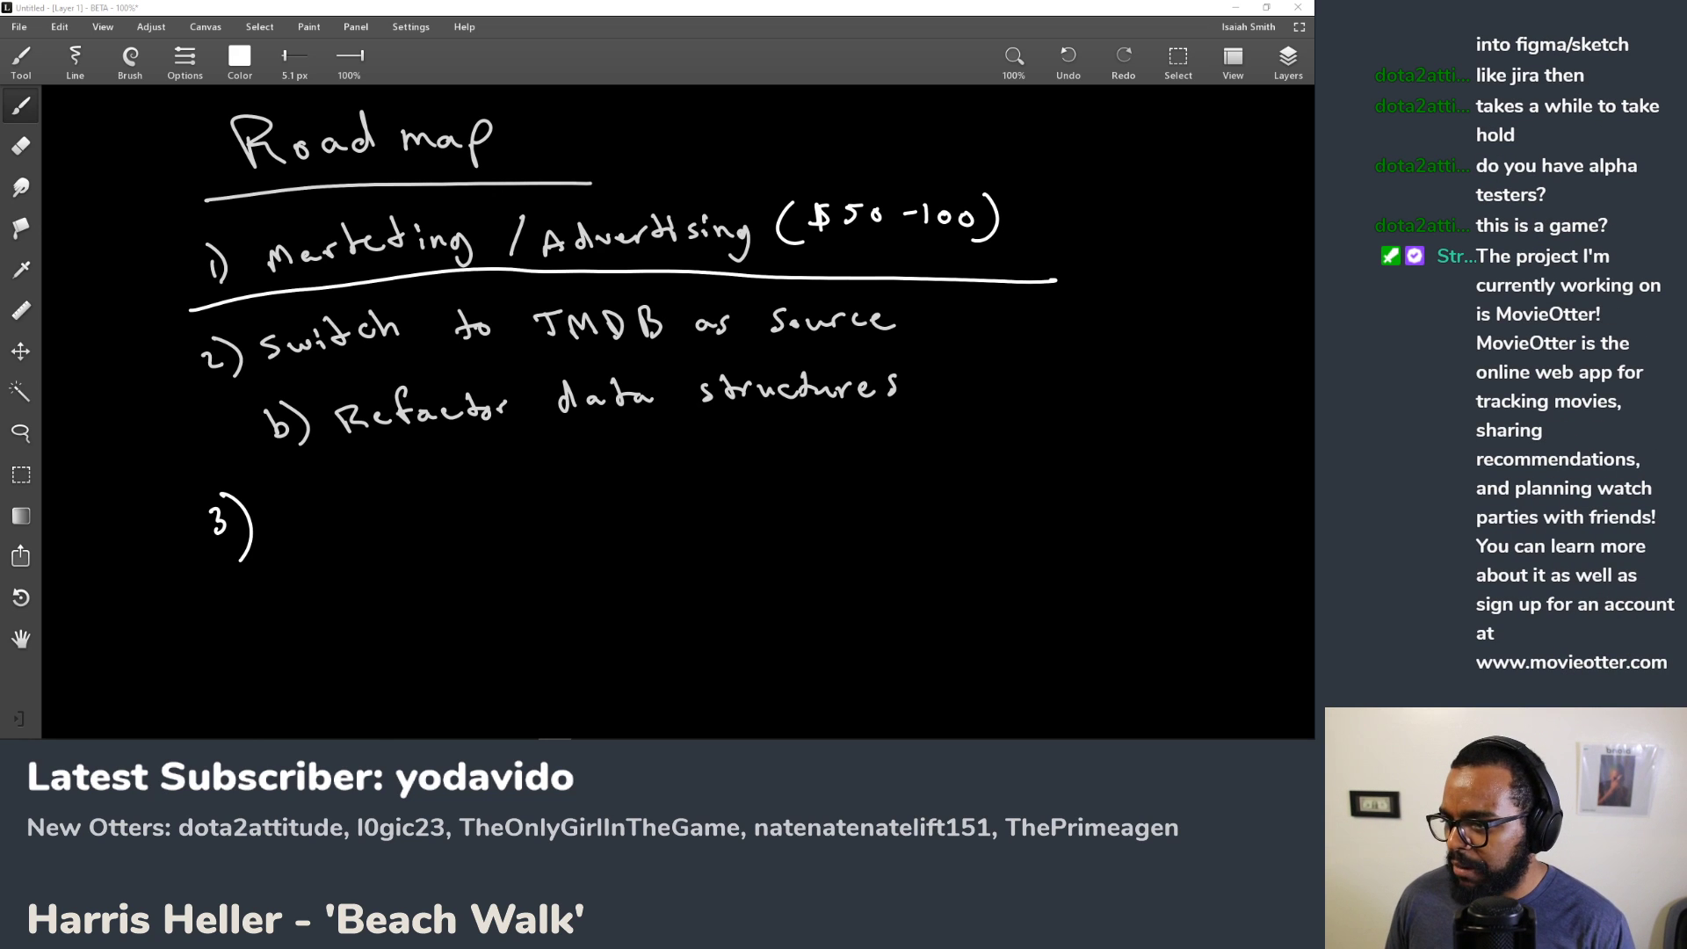
Step: Alt+Tab from Leonardo to the Clubhouse Stories board in Chrome
{"action": "key", "text": "alt+Tab"}
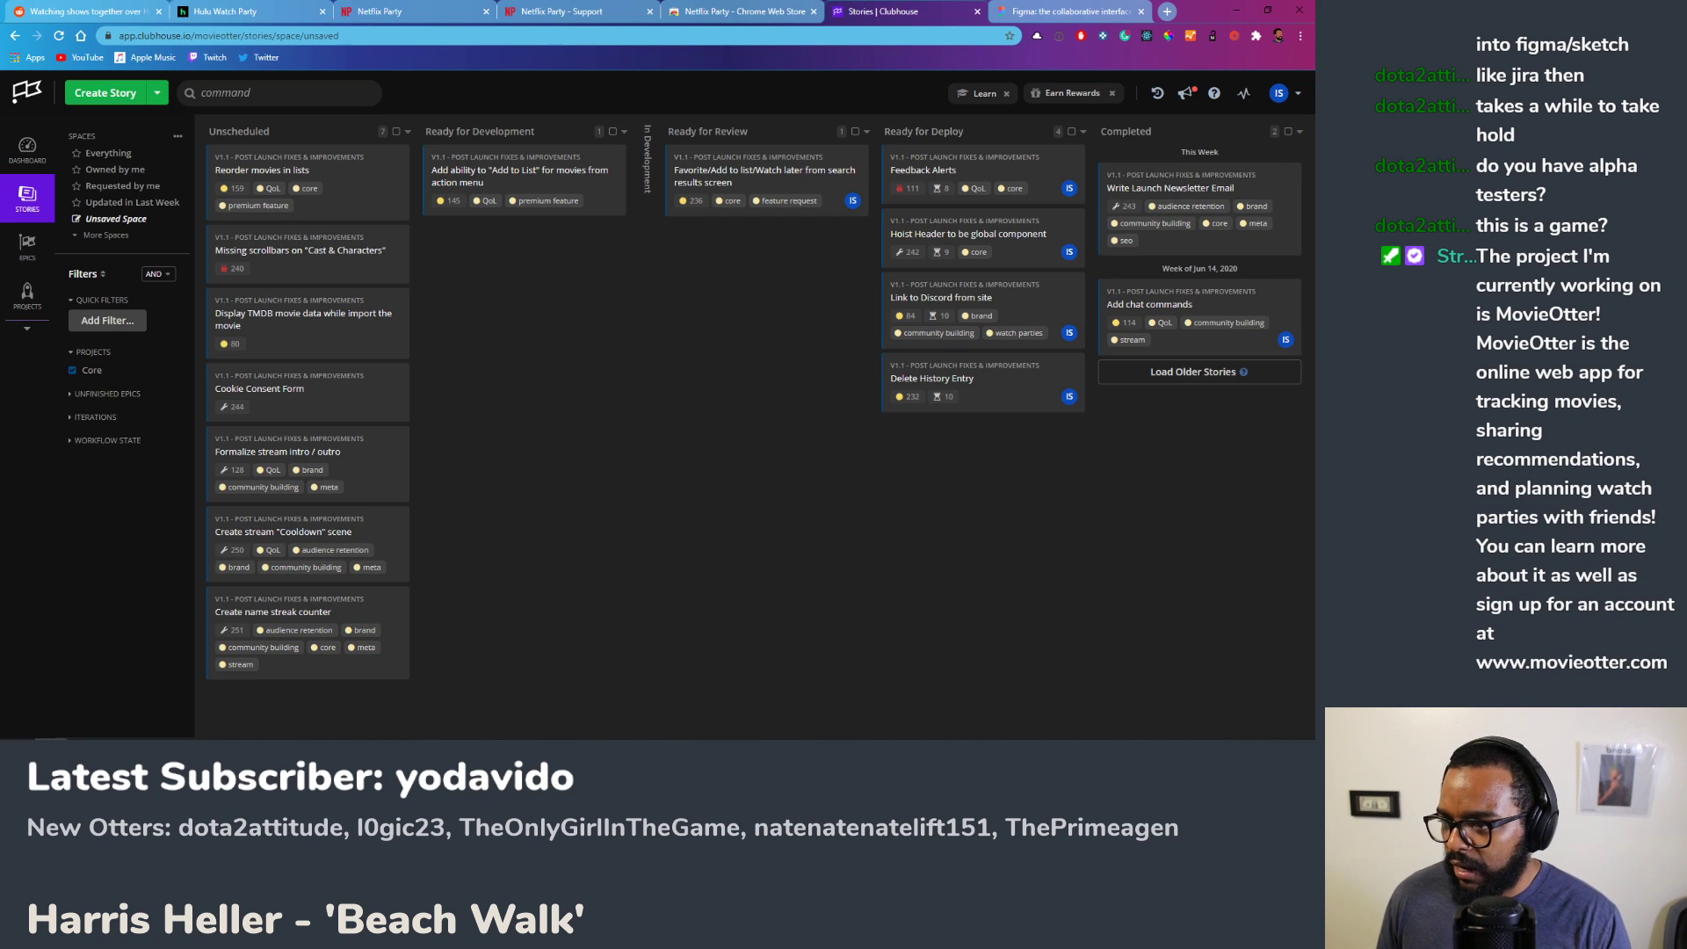
Step: Load the movieotter.com home page in a fresh browser tab
{"action": "key", "text": "ctrl+t"}
{"action": "type", "text": "movieott"}
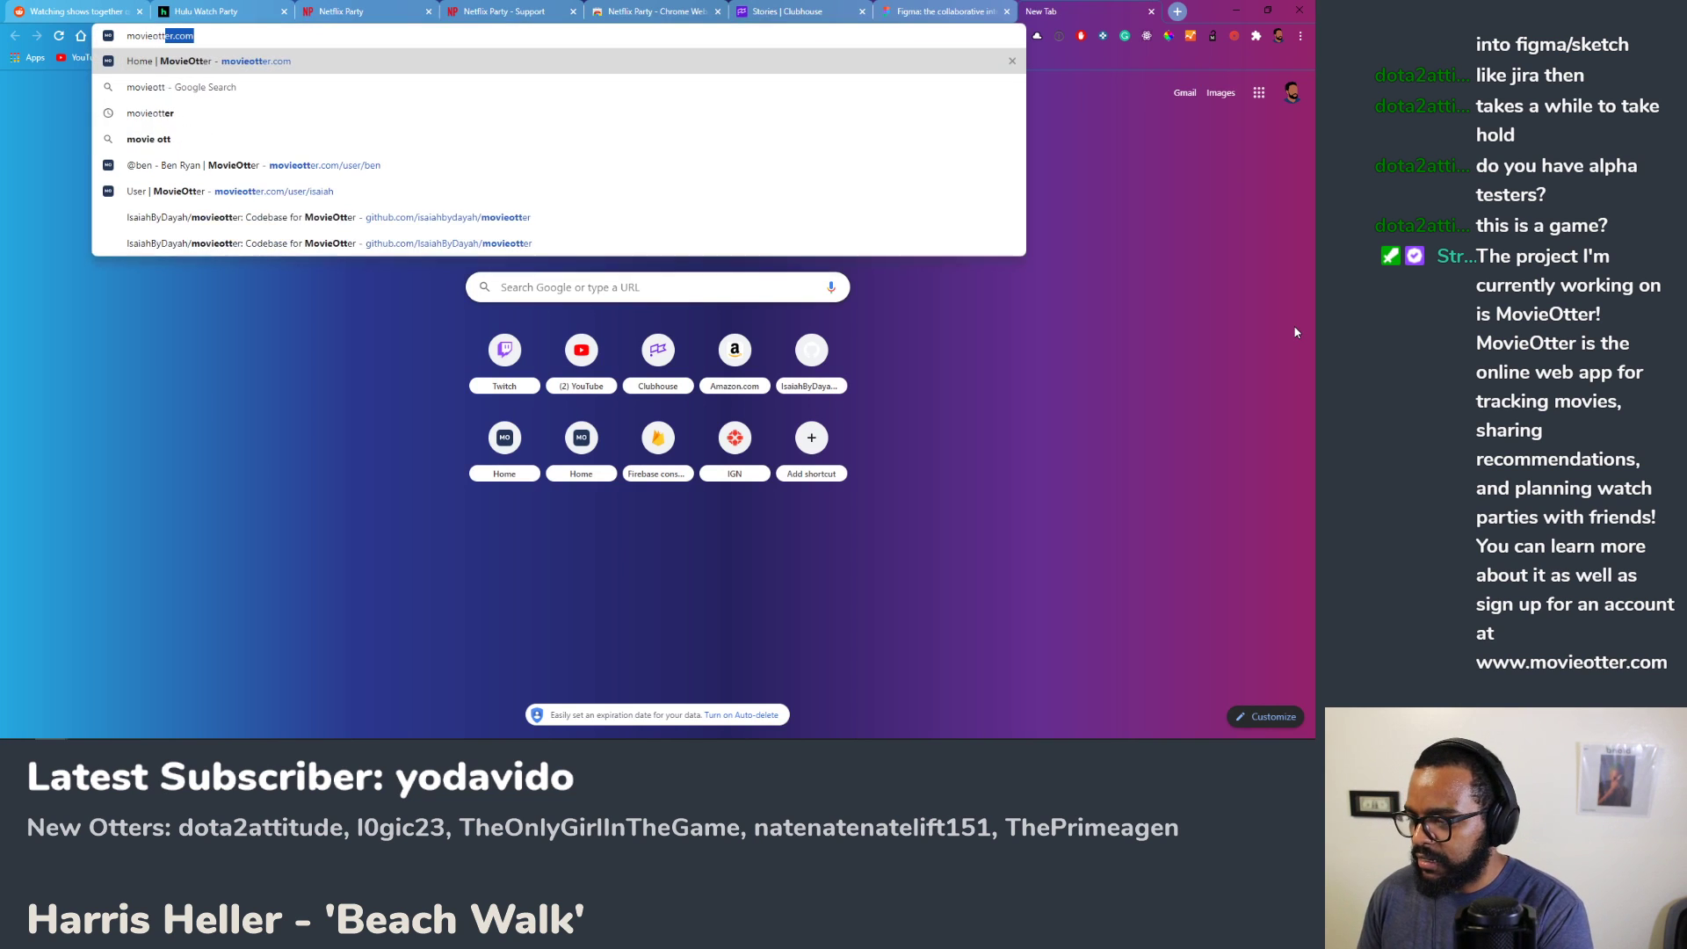
{"action": "key", "text": "Return"}
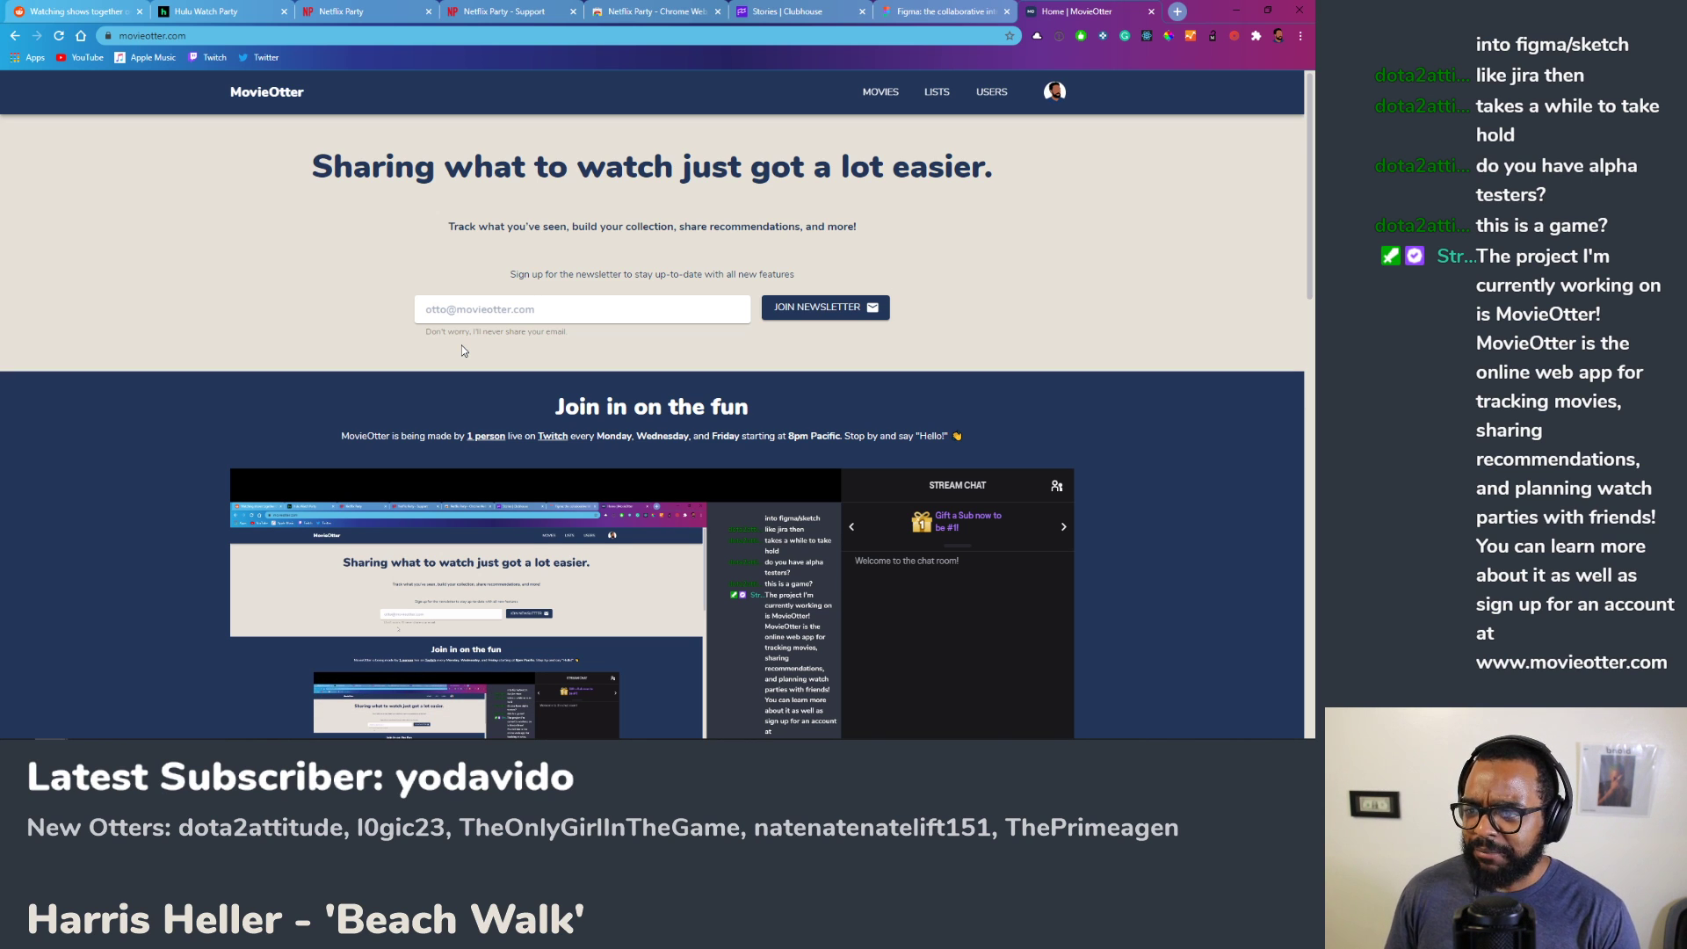
Step: Scroll through the MovieOtter home page, then switch to the Leonardo Road map drawing
{"action": "scroll", "coordinate": [519, 351], "scroll_direction": "down", "scroll_amount": 8}
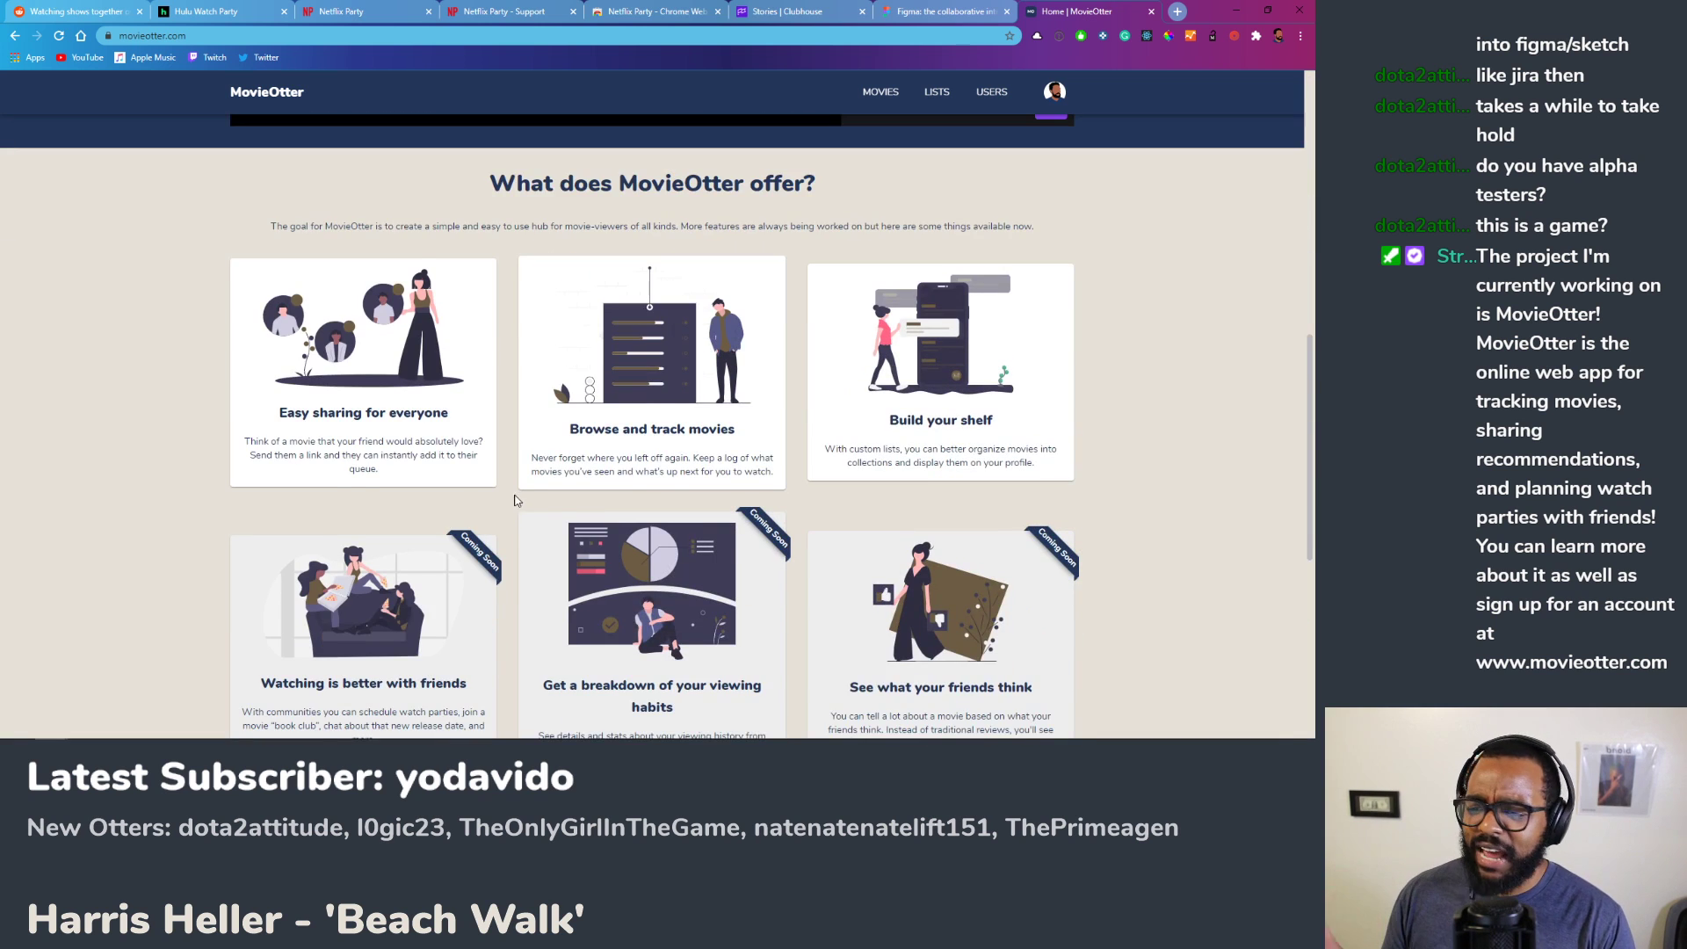
{"action": "scroll", "coordinate": [515, 497], "scroll_direction": "down", "scroll_amount": 3}
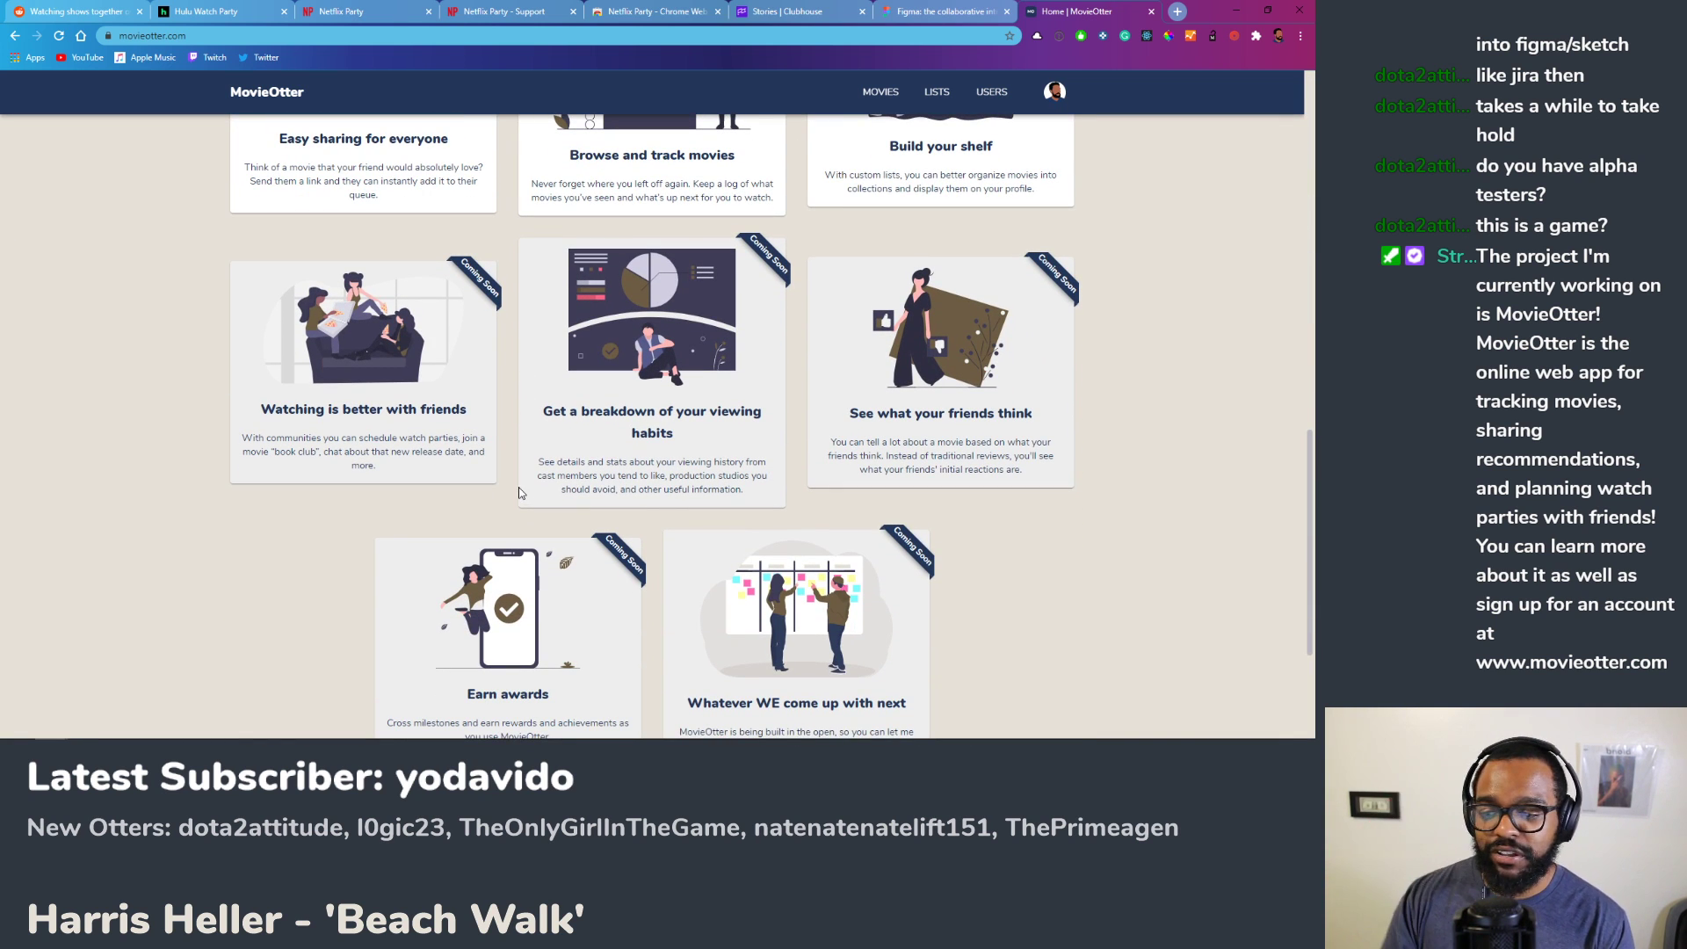
{"action": "scroll", "coordinate": [456, 402], "scroll_direction": "up", "scroll_amount": 4}
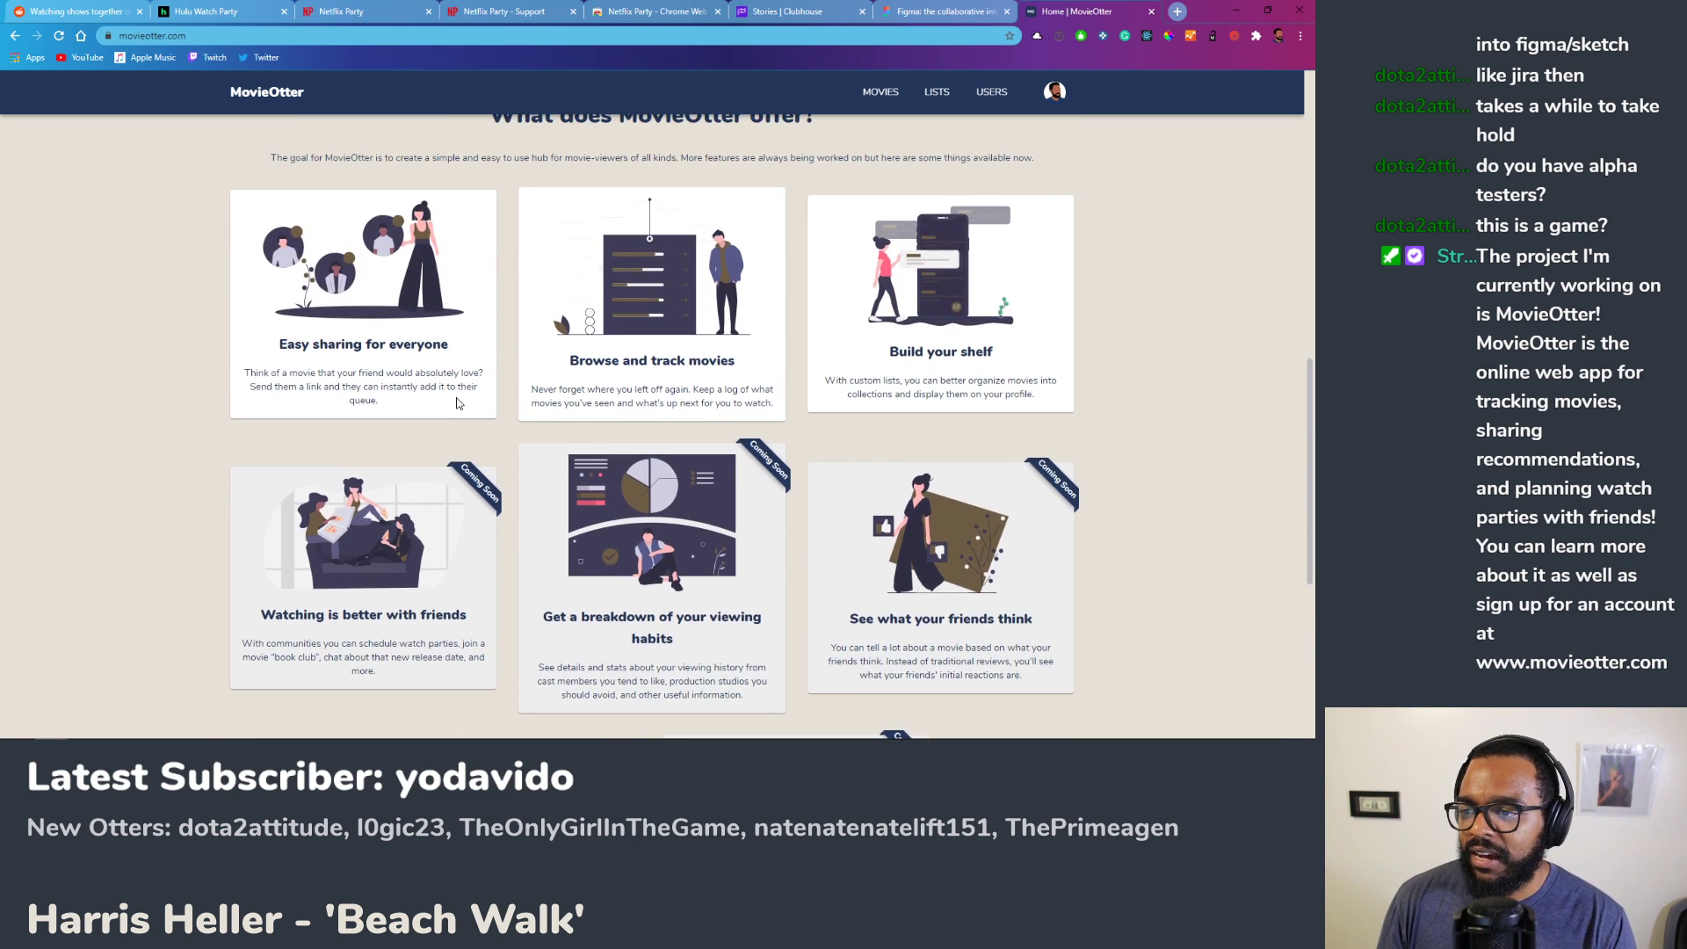
{"action": "scroll", "coordinate": [456, 402], "scroll_direction": "down", "scroll_amount": 1}
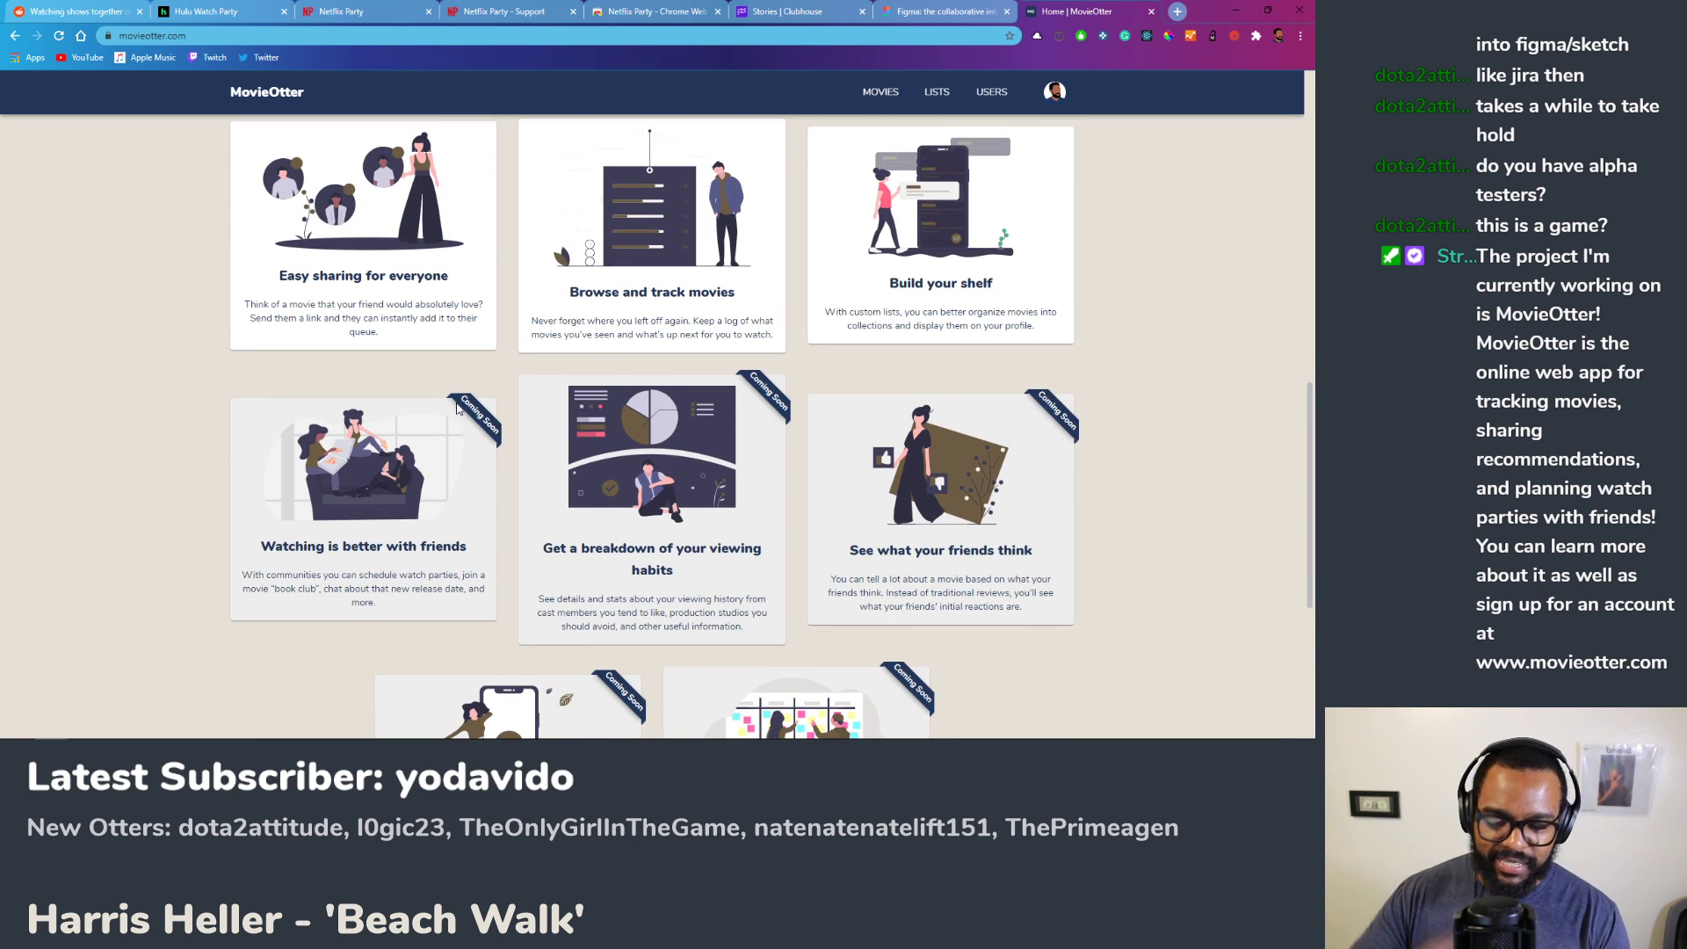
{"action": "scroll", "coordinate": [453, 413], "scroll_direction": "down", "scroll_amount": 2}
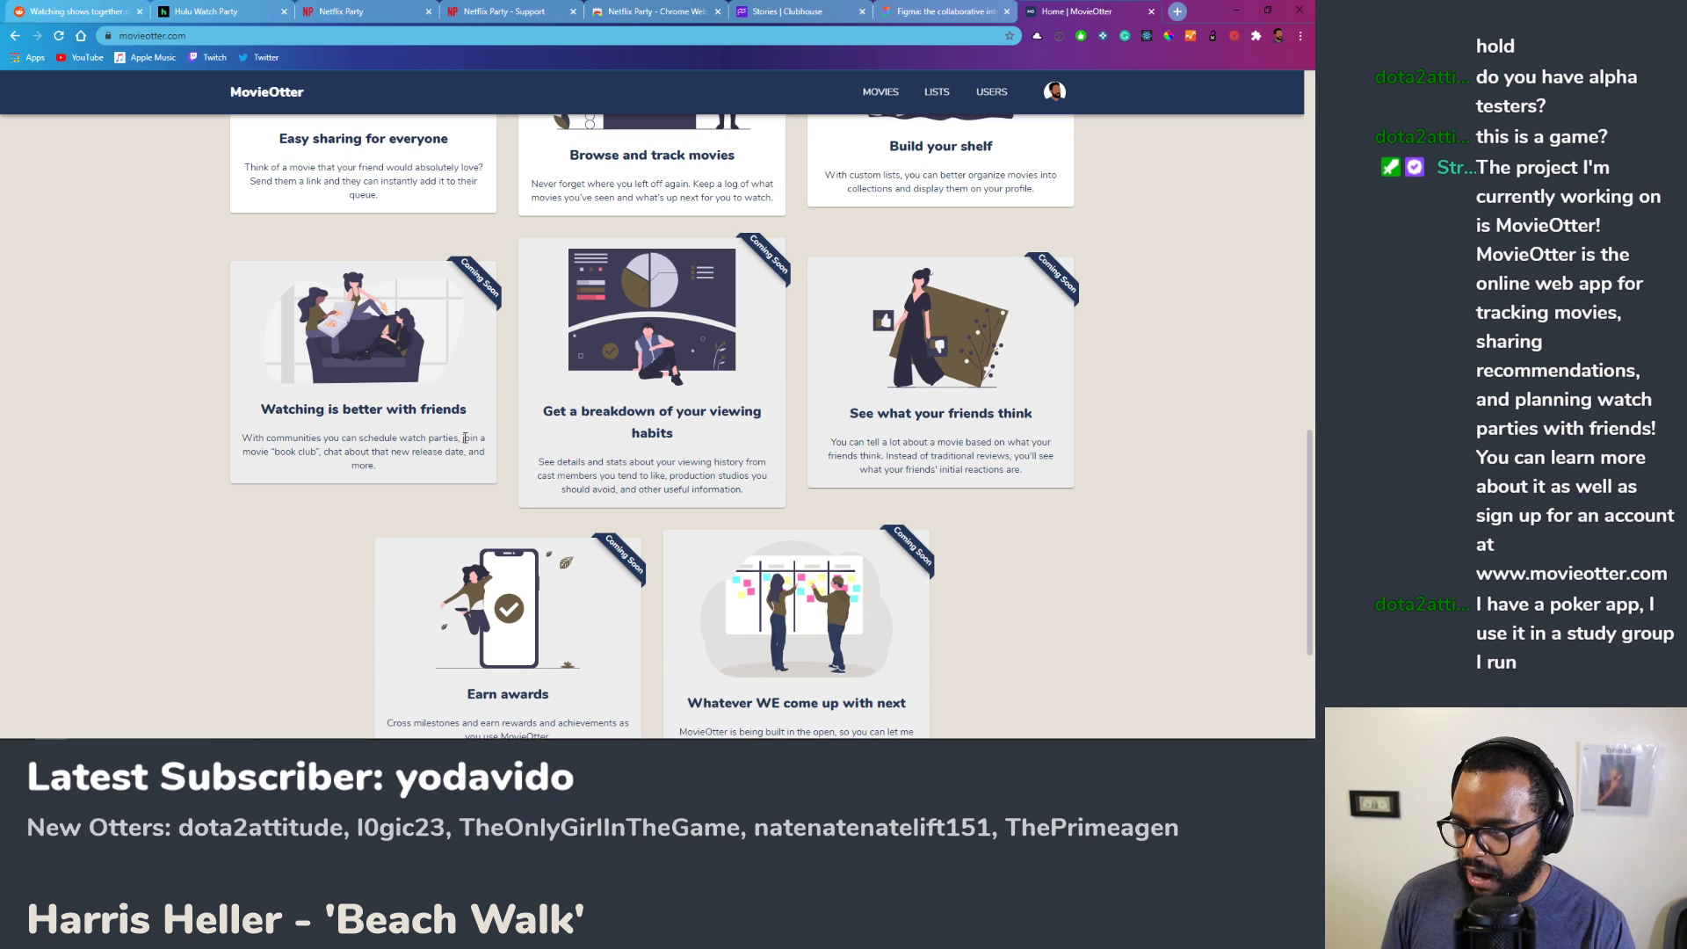
{"action": "scroll", "coordinate": [798, 283], "scroll_direction": "down", "scroll_amount": 2}
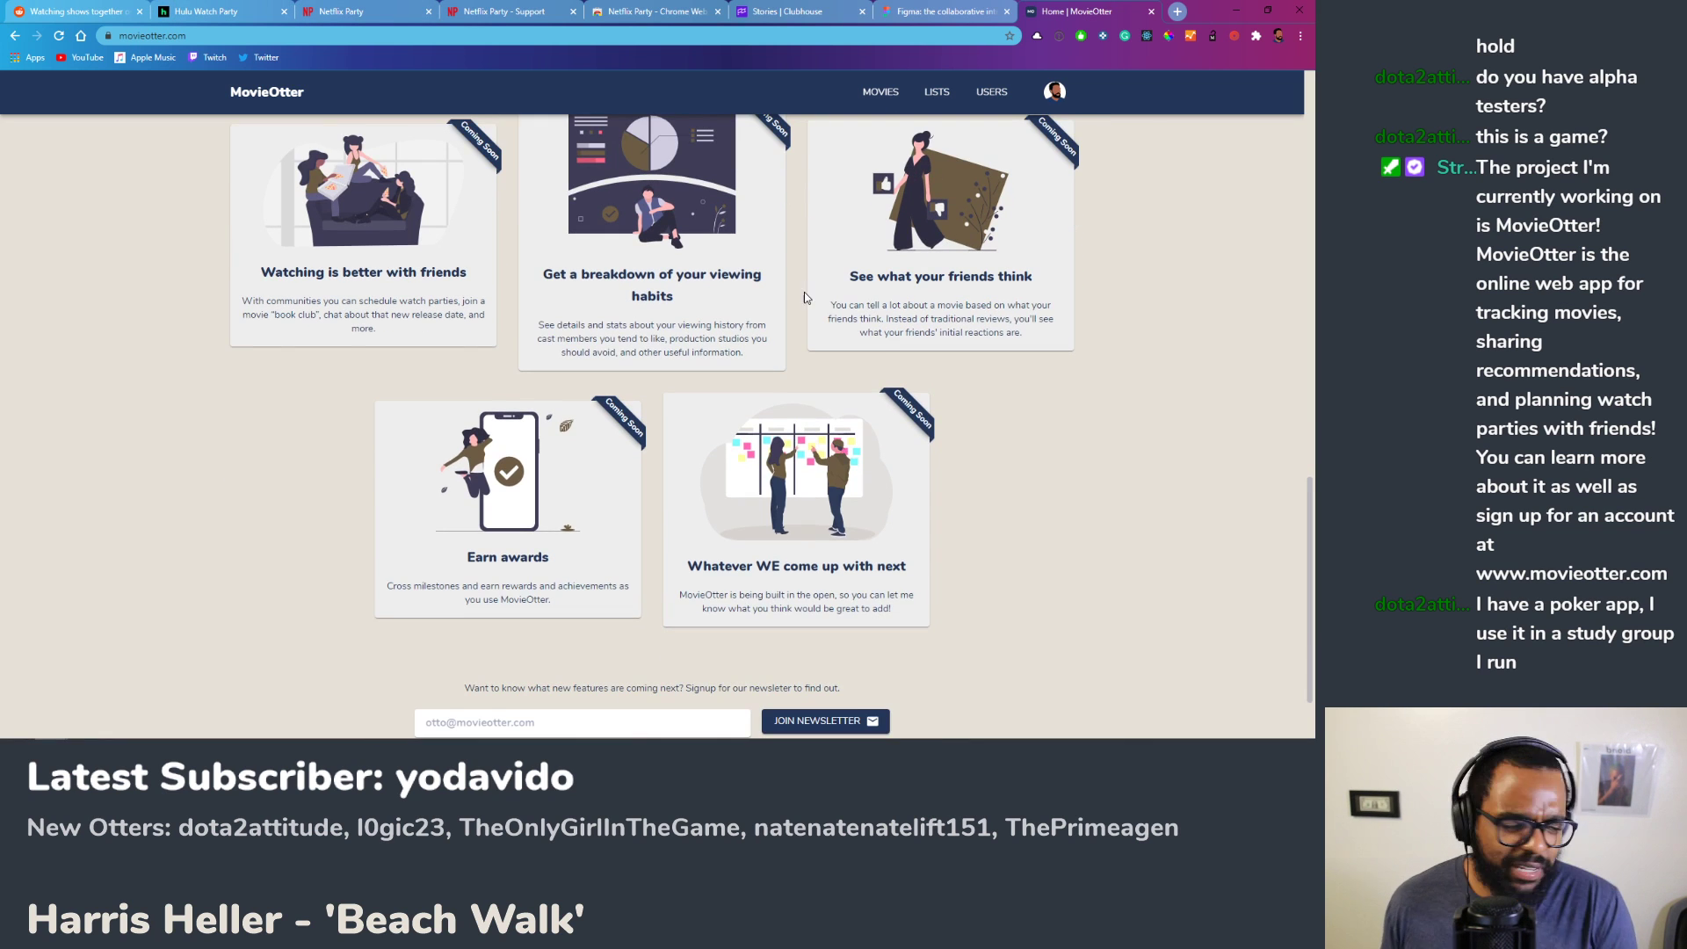
{"action": "scroll", "coordinate": [807, 298], "scroll_direction": "up", "scroll_amount": 15}
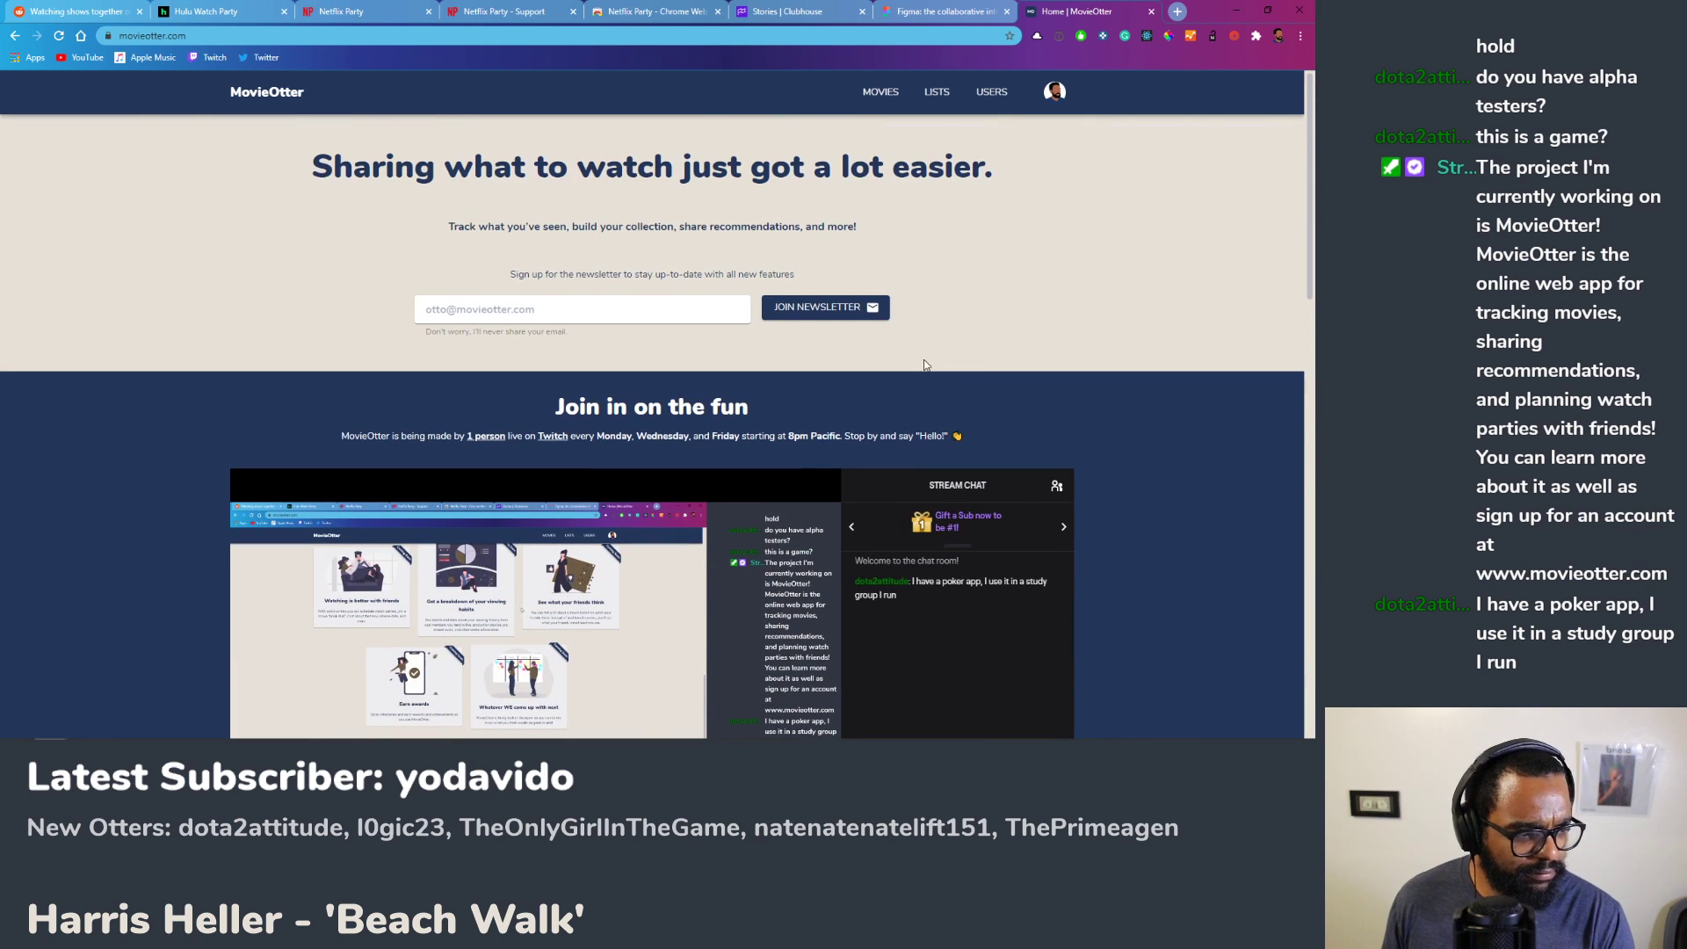
{"action": "key", "text": "alt+Tab"}
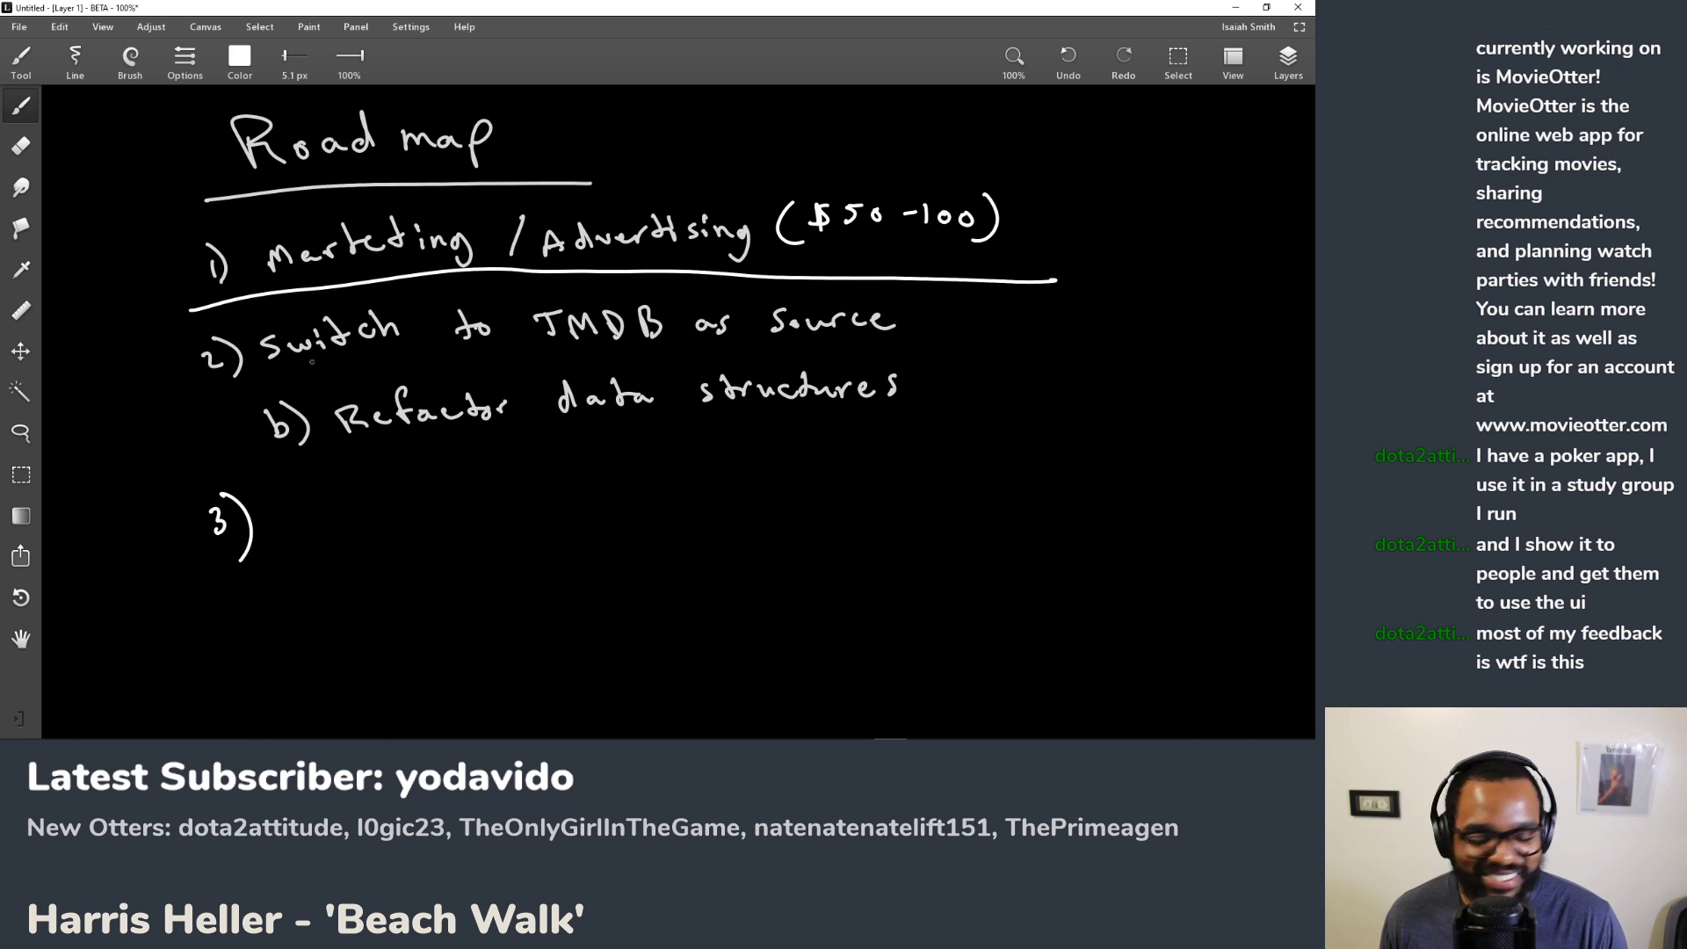
Step: Tick Marketing and handwrite '(Lists, notifications,' under the Refactor data structures item
{"action": "left_click_drag", "start_coordinate": [393, 193], "coordinate": [379, 218]}
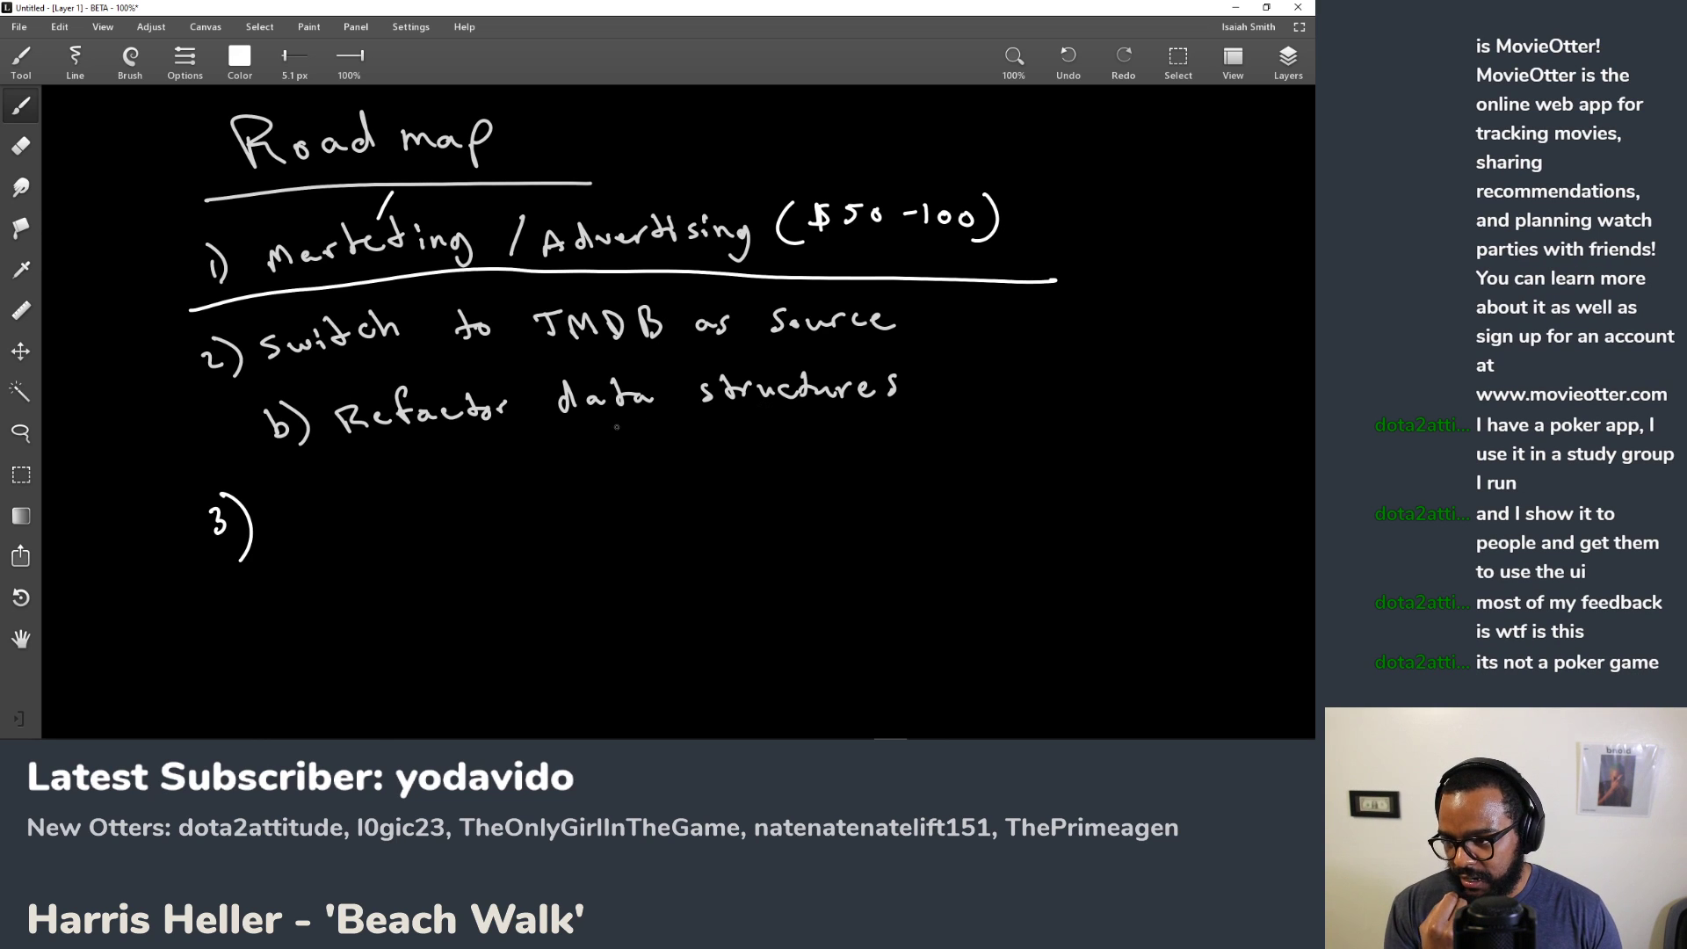
{"action": "mouse_move", "coordinate": [363, 446]}
{"action": "left_mouse_down"}
{"action": "mouse_move", "coordinate": [356, 478]}
{"action": "mouse_move", "coordinate": [454, 466]}
{"action": "left_mouse_up"}
{"action": "left_click", "coordinate": [400, 448]}
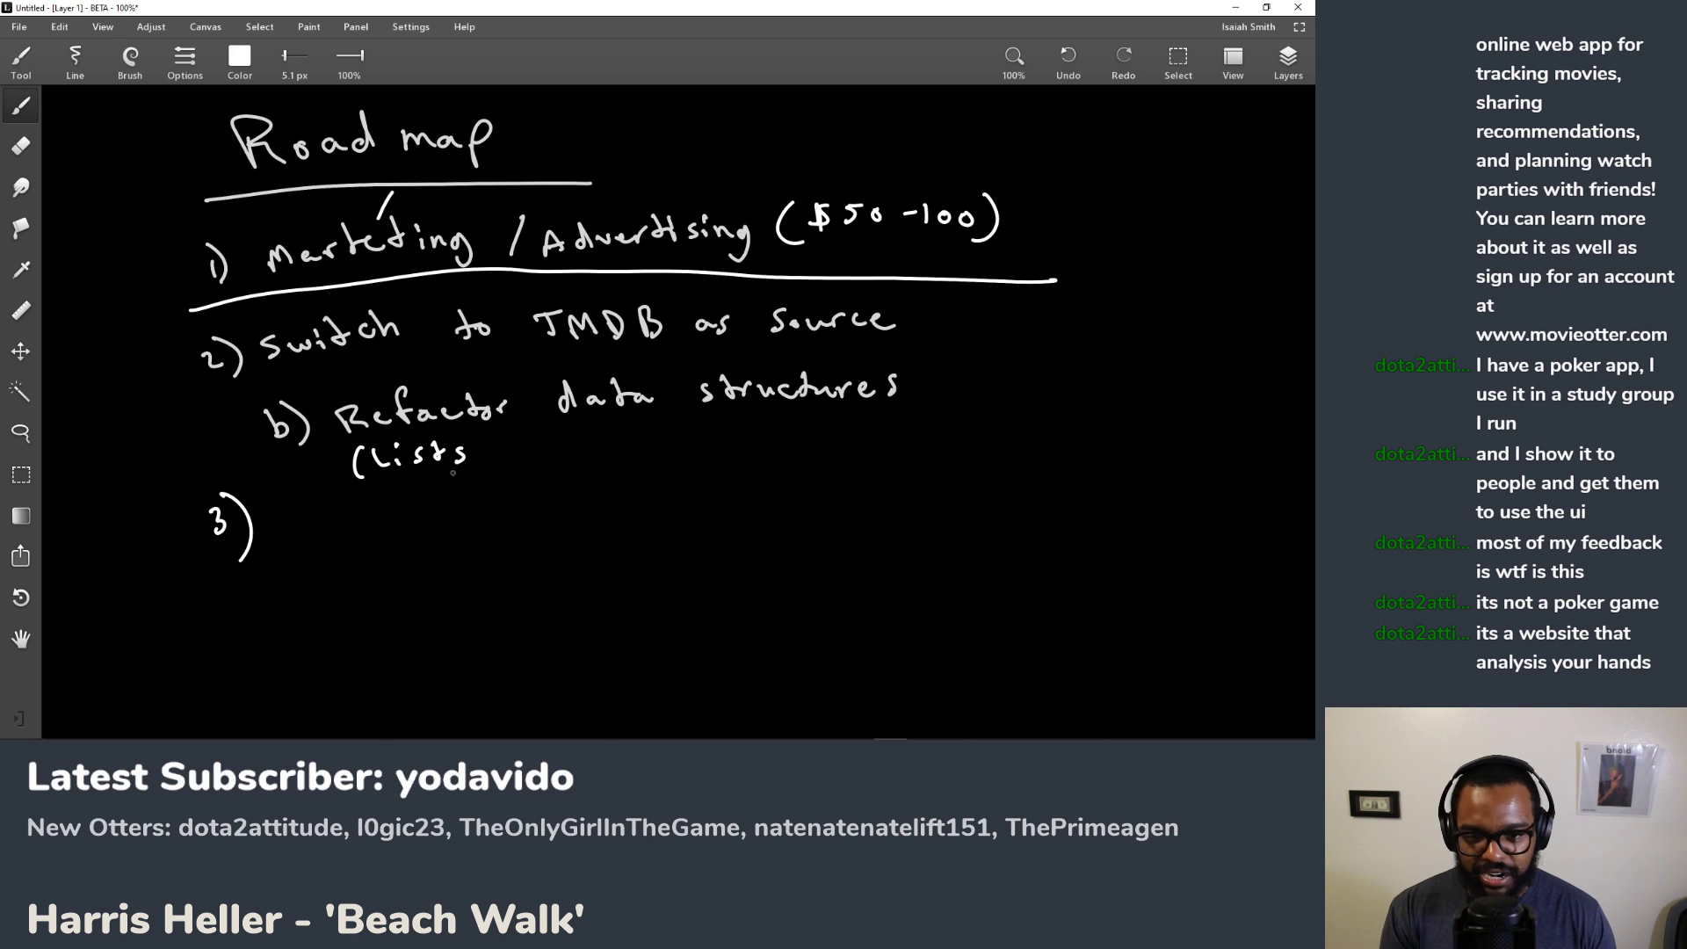
{"action": "mouse_move", "coordinate": [483, 456]}
{"action": "left_mouse_down"}
{"action": "mouse_move", "coordinate": [478, 472]}
{"action": "mouse_move", "coordinate": [520, 464]}
{"action": "left_mouse_up"}
{"action": "left_click_drag", "start_coordinate": [533, 451], "coordinate": [549, 460]}
{"action": "mouse_move", "coordinate": [539, 448]}
{"action": "left_mouse_down"}
{"action": "mouse_move", "coordinate": [575, 430]}
{"action": "mouse_move", "coordinate": [588, 456]}
{"action": "mouse_move", "coordinate": [684, 446]}
{"action": "left_mouse_up"}
{"action": "left_click_drag", "start_coordinate": [693, 452], "coordinate": [711, 449]}
{"action": "left_click_drag", "start_coordinate": [727, 450], "coordinate": [722, 460]}
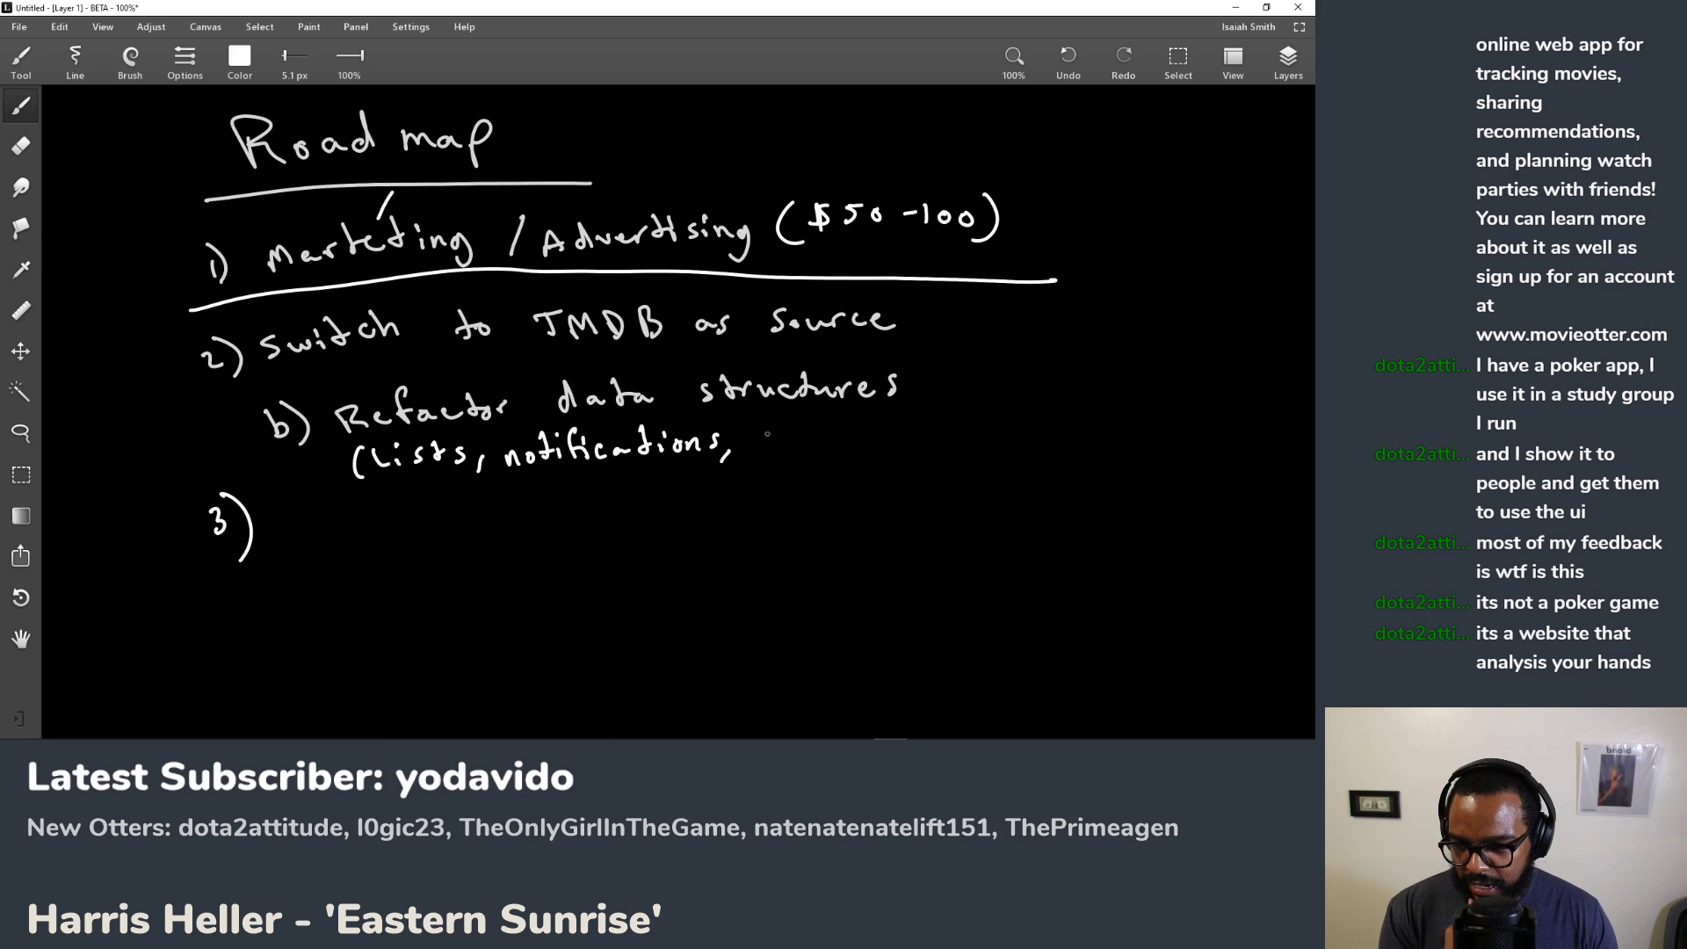
Step: Undo the stray strokes, close the parenthesis after notifications, and erase 'structures'
{"action": "left_click_drag", "start_coordinate": [753, 435], "coordinate": [760, 436]}
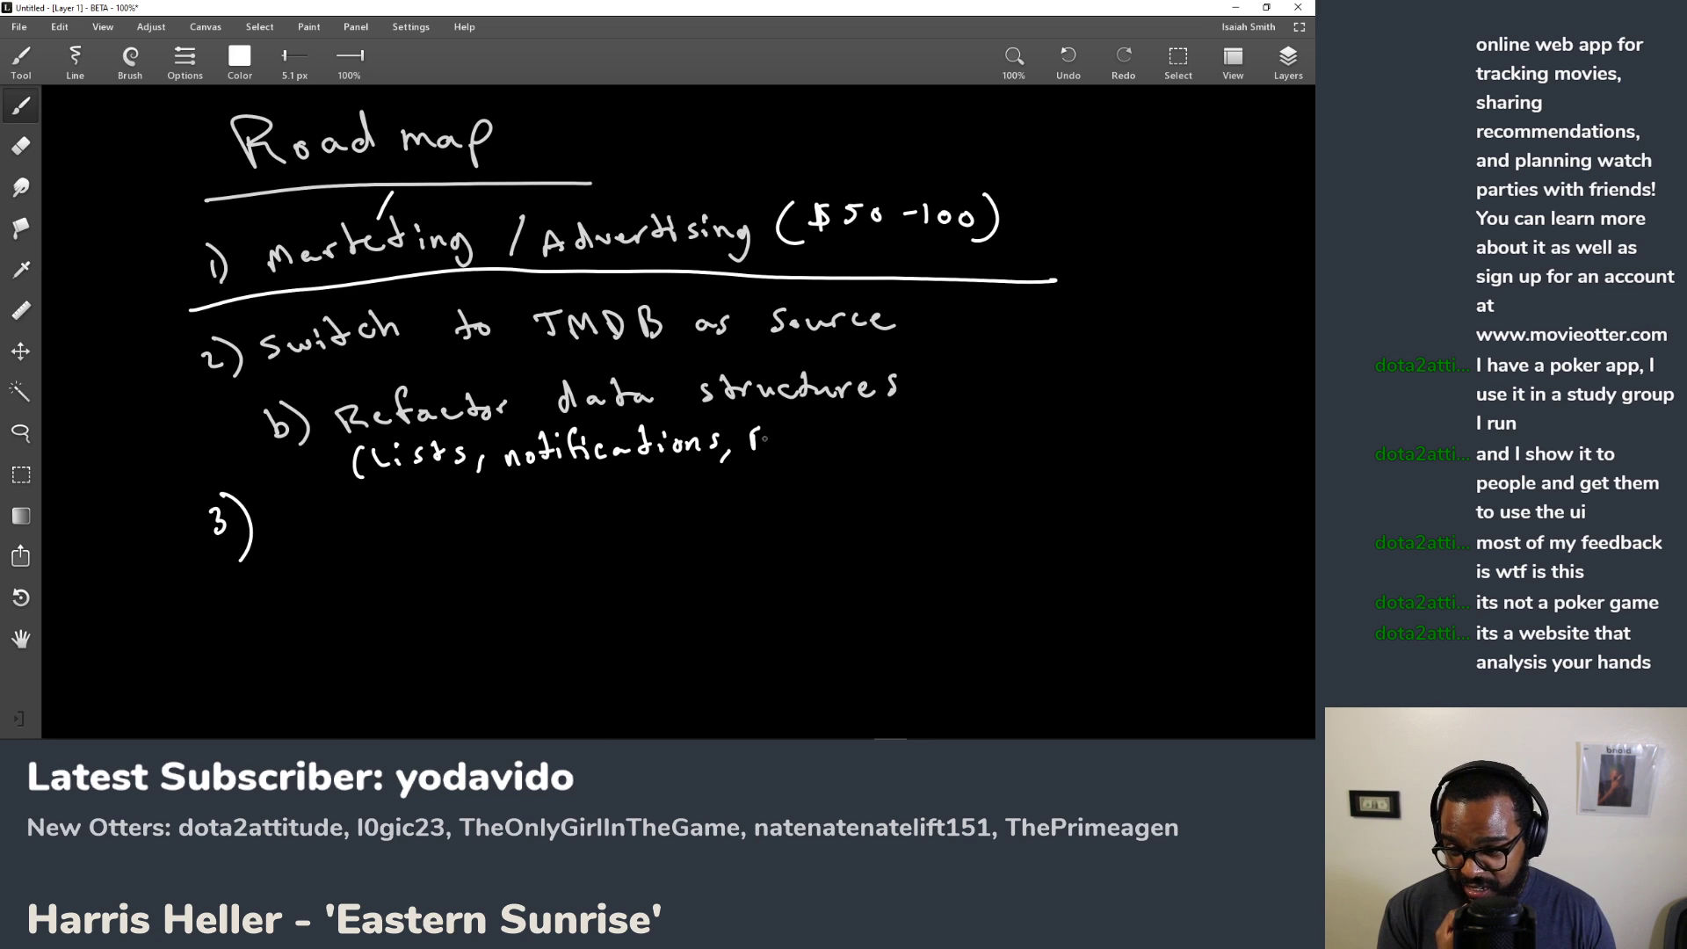
{"action": "key", "text": "ctrl+z"}
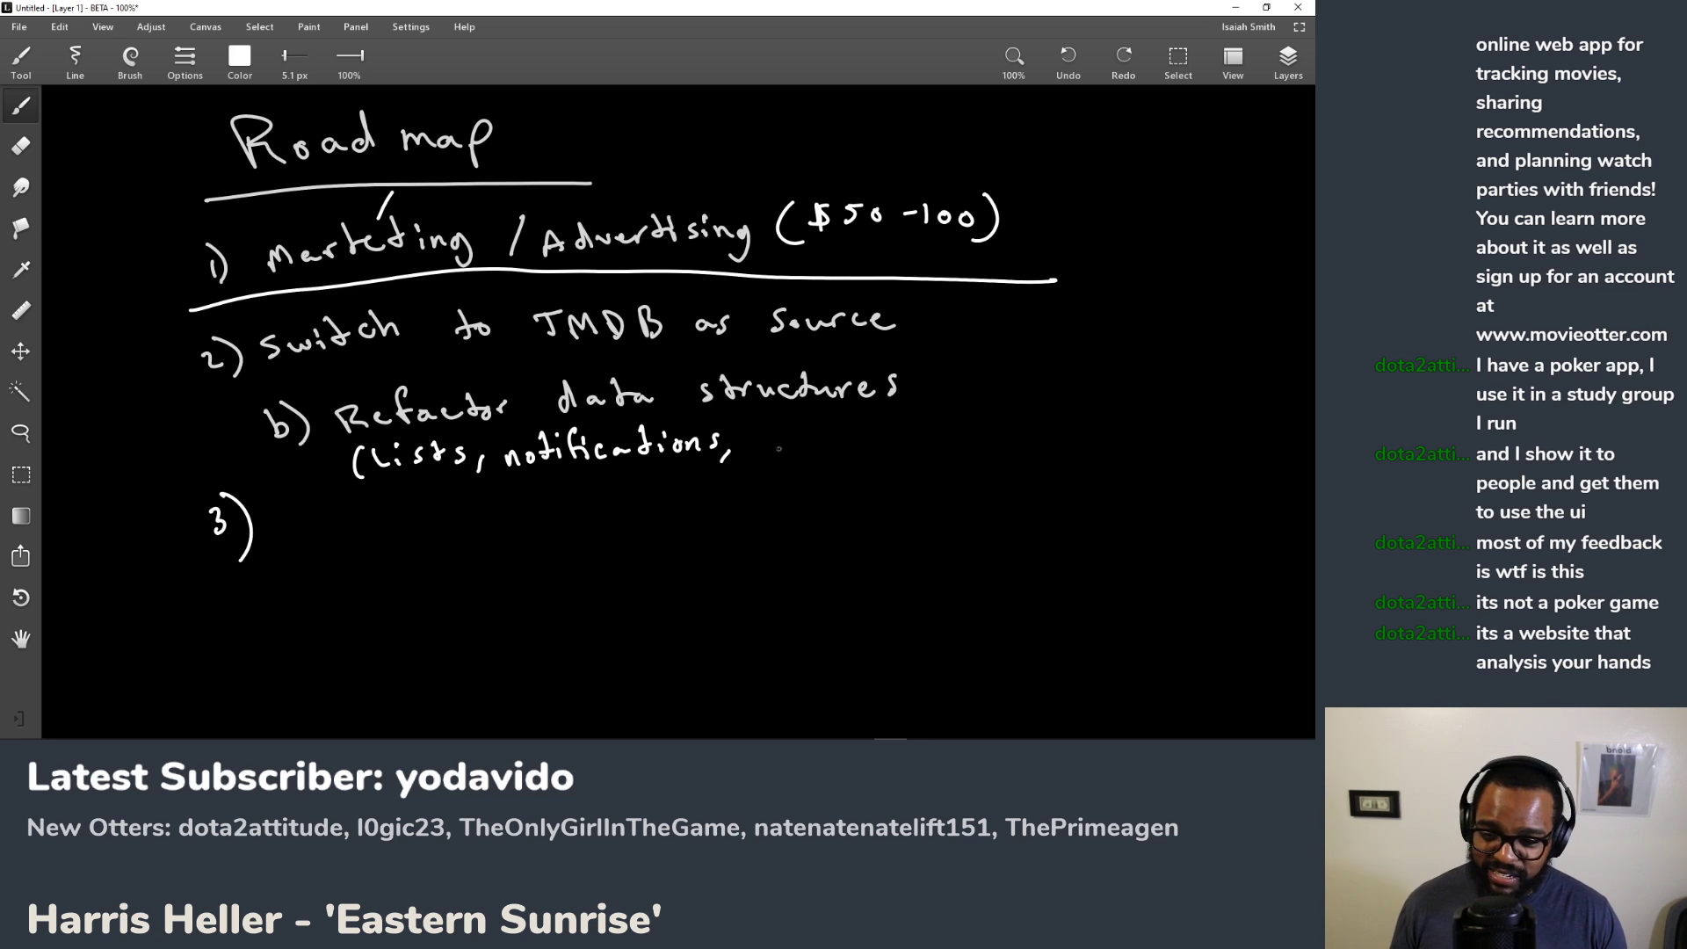
{"action": "key", "text": "ctrl+z"}
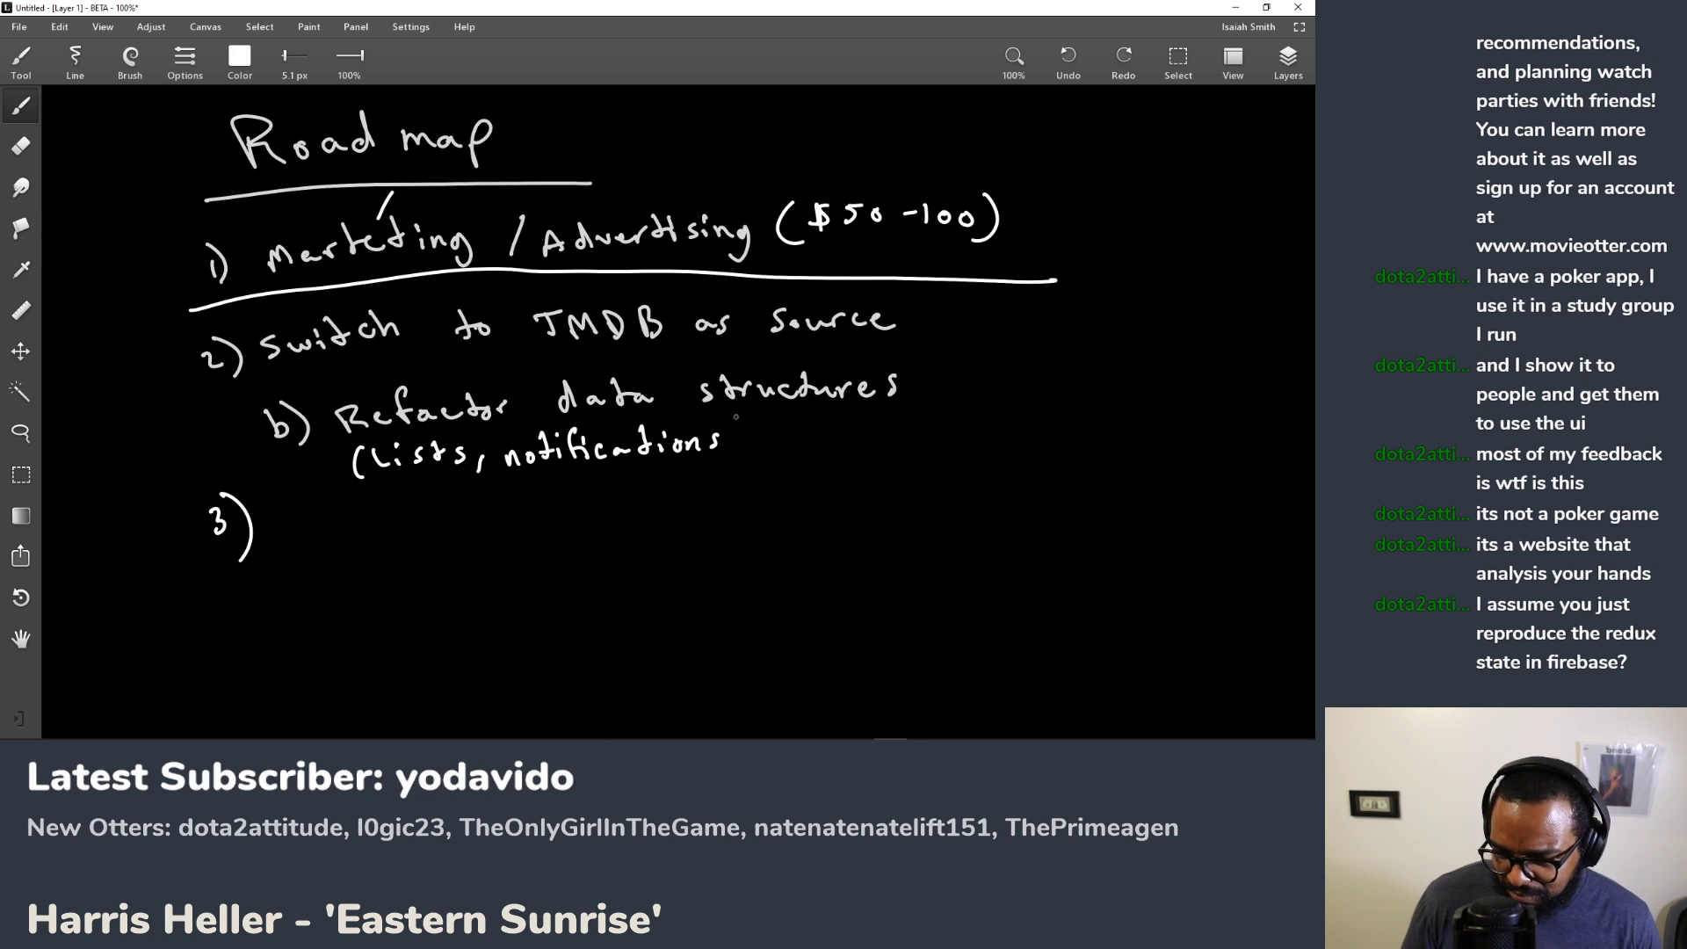
{"action": "left_click_drag", "start_coordinate": [735, 413], "coordinate": [738, 455]}
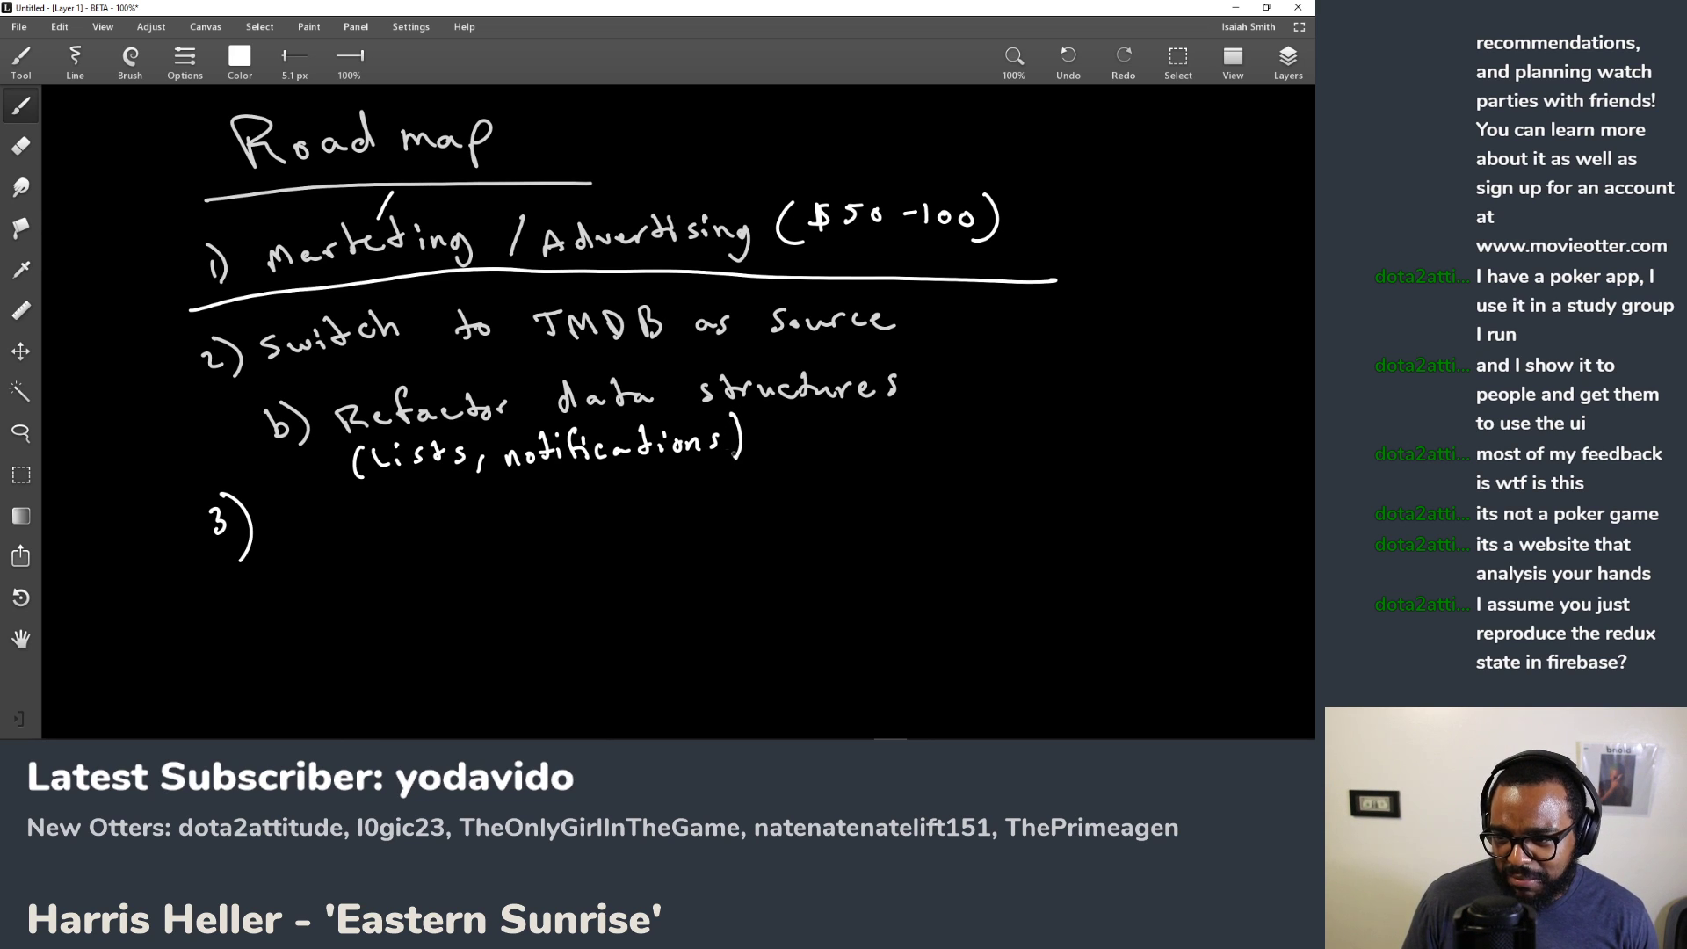
{"action": "key", "text": "e"}
{"action": "mouse_move", "coordinate": [707, 395]}
{"action": "left_mouse_down"}
{"action": "mouse_move", "coordinate": [832, 381]}
{"action": "mouse_move", "coordinate": [869, 397]}
{"action": "mouse_move", "coordinate": [914, 381]}
{"action": "mouse_move", "coordinate": [787, 392]}
{"action": "left_mouse_up"}
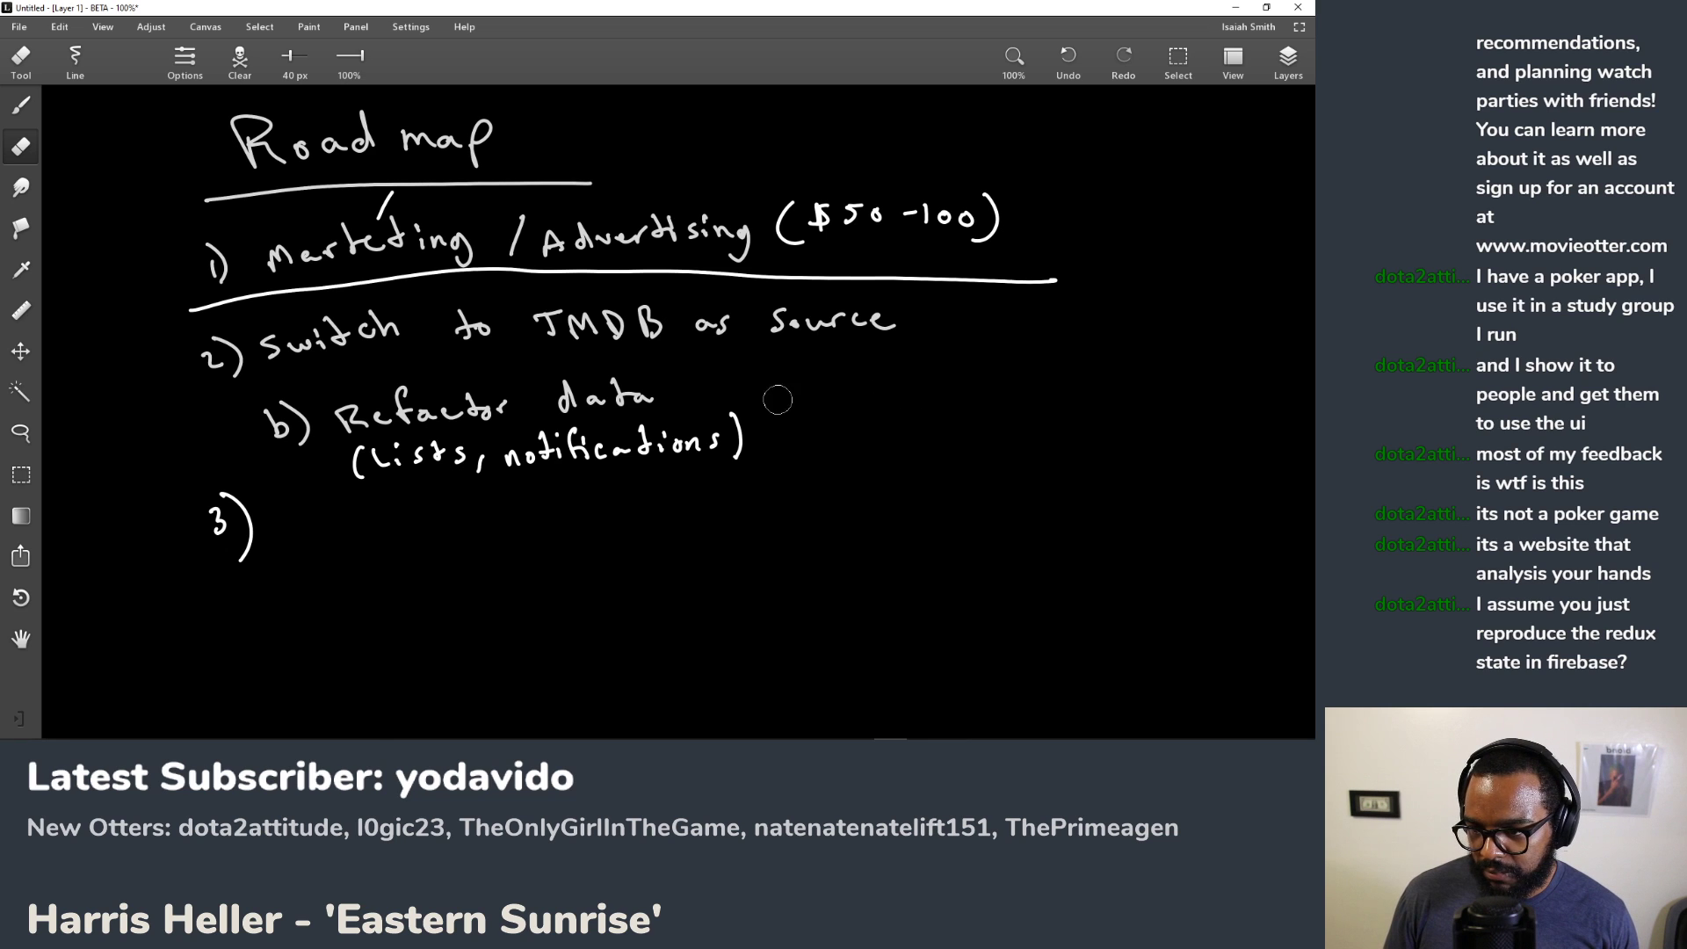
Step: Handwrite 'Models' after 'data' in roadmap item 2b with the brush
{"action": "key", "text": "b"}
{"action": "mouse_move", "coordinate": [694, 405]}
{"action": "left_mouse_down"}
{"action": "mouse_move", "coordinate": [695, 380]}
{"action": "mouse_move", "coordinate": [757, 402]}
{"action": "left_mouse_up"}
{"action": "left_click_drag", "start_coordinate": [766, 395], "coordinate": [788, 400]}
{"action": "left_click_drag", "start_coordinate": [796, 372], "coordinate": [814, 400]}
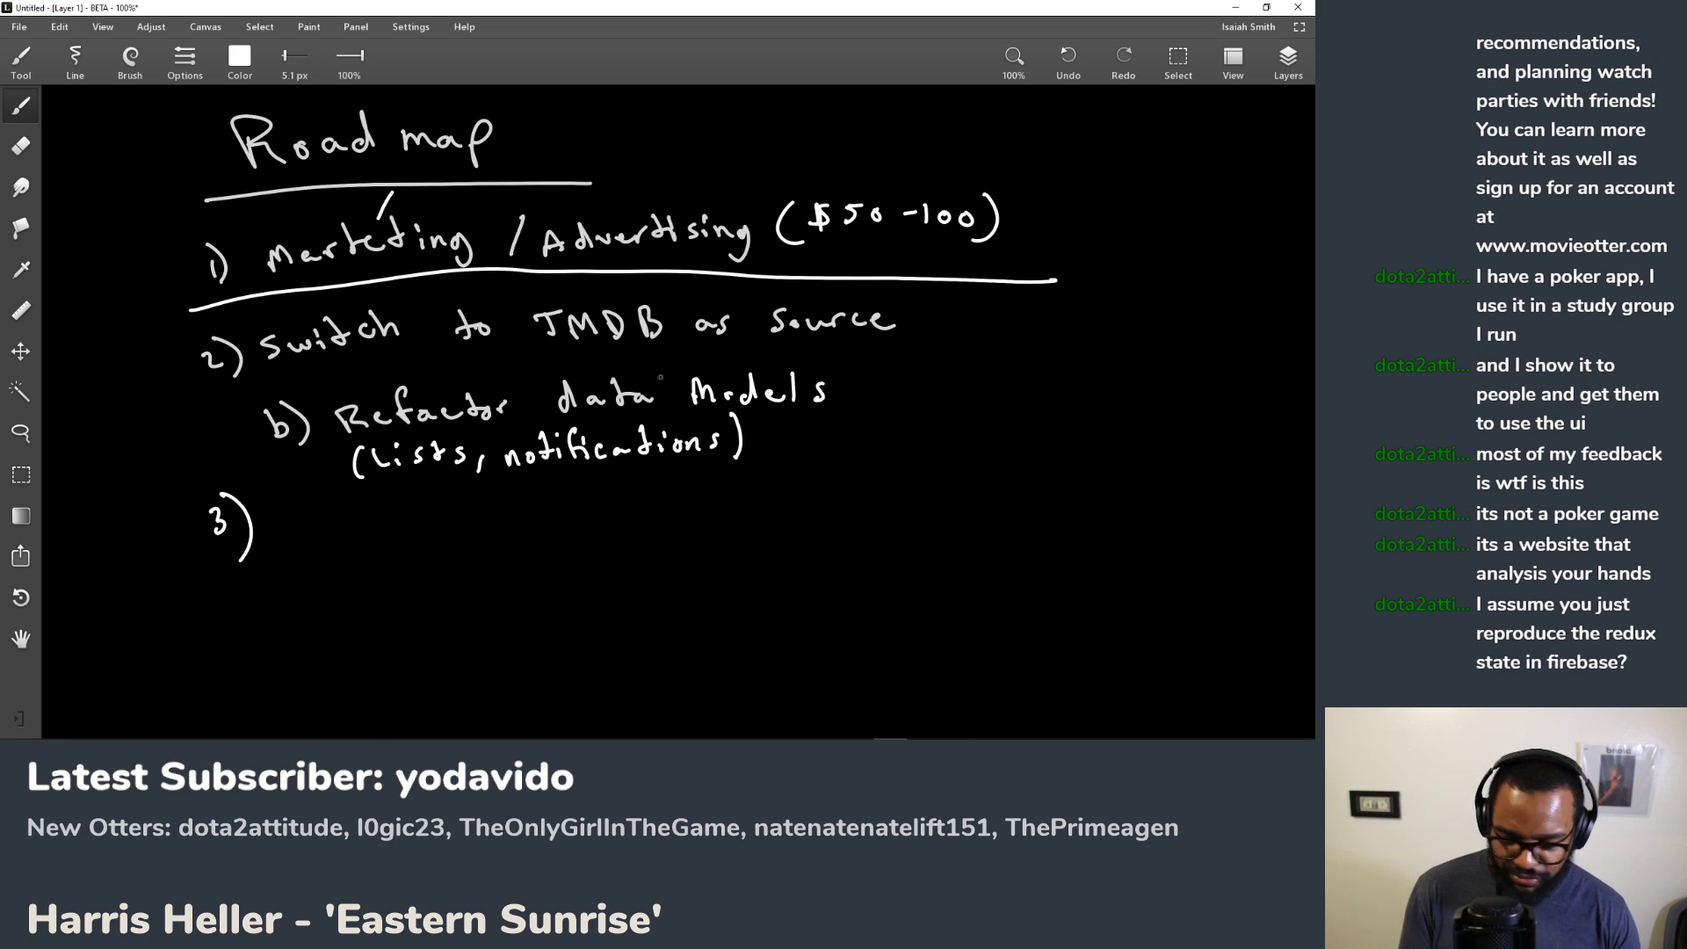
Step: Erase the closing parenthesis after 'notifications'
{"action": "key", "text": "e"}
{"action": "mouse_move", "coordinate": [750, 434]}
{"action": "left_mouse_down"}
{"action": "mouse_move", "coordinate": [742, 452]}
{"action": "mouse_move", "coordinate": [743, 426]}
{"action": "left_mouse_up"}
{"action": "key", "text": "b"}
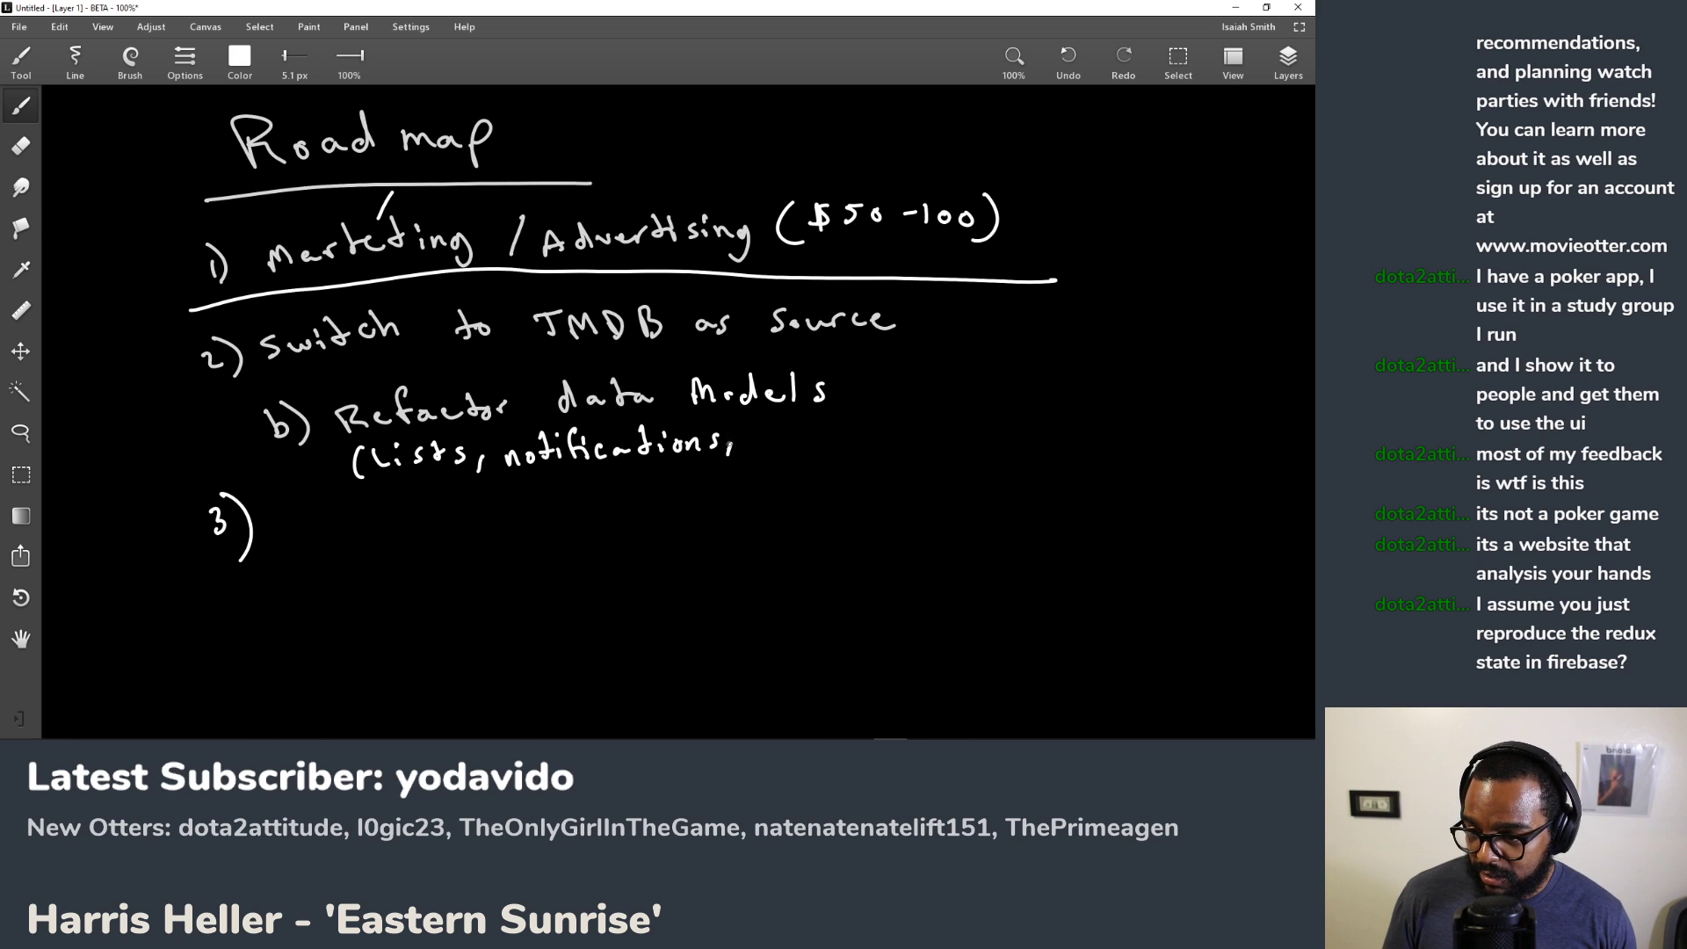
Step: Redraw ')' after notifications and write 'New models' with '- Groups' and '- Events' bullets as item 3
{"action": "left_click_drag", "start_coordinate": [731, 453], "coordinate": [729, 413]}
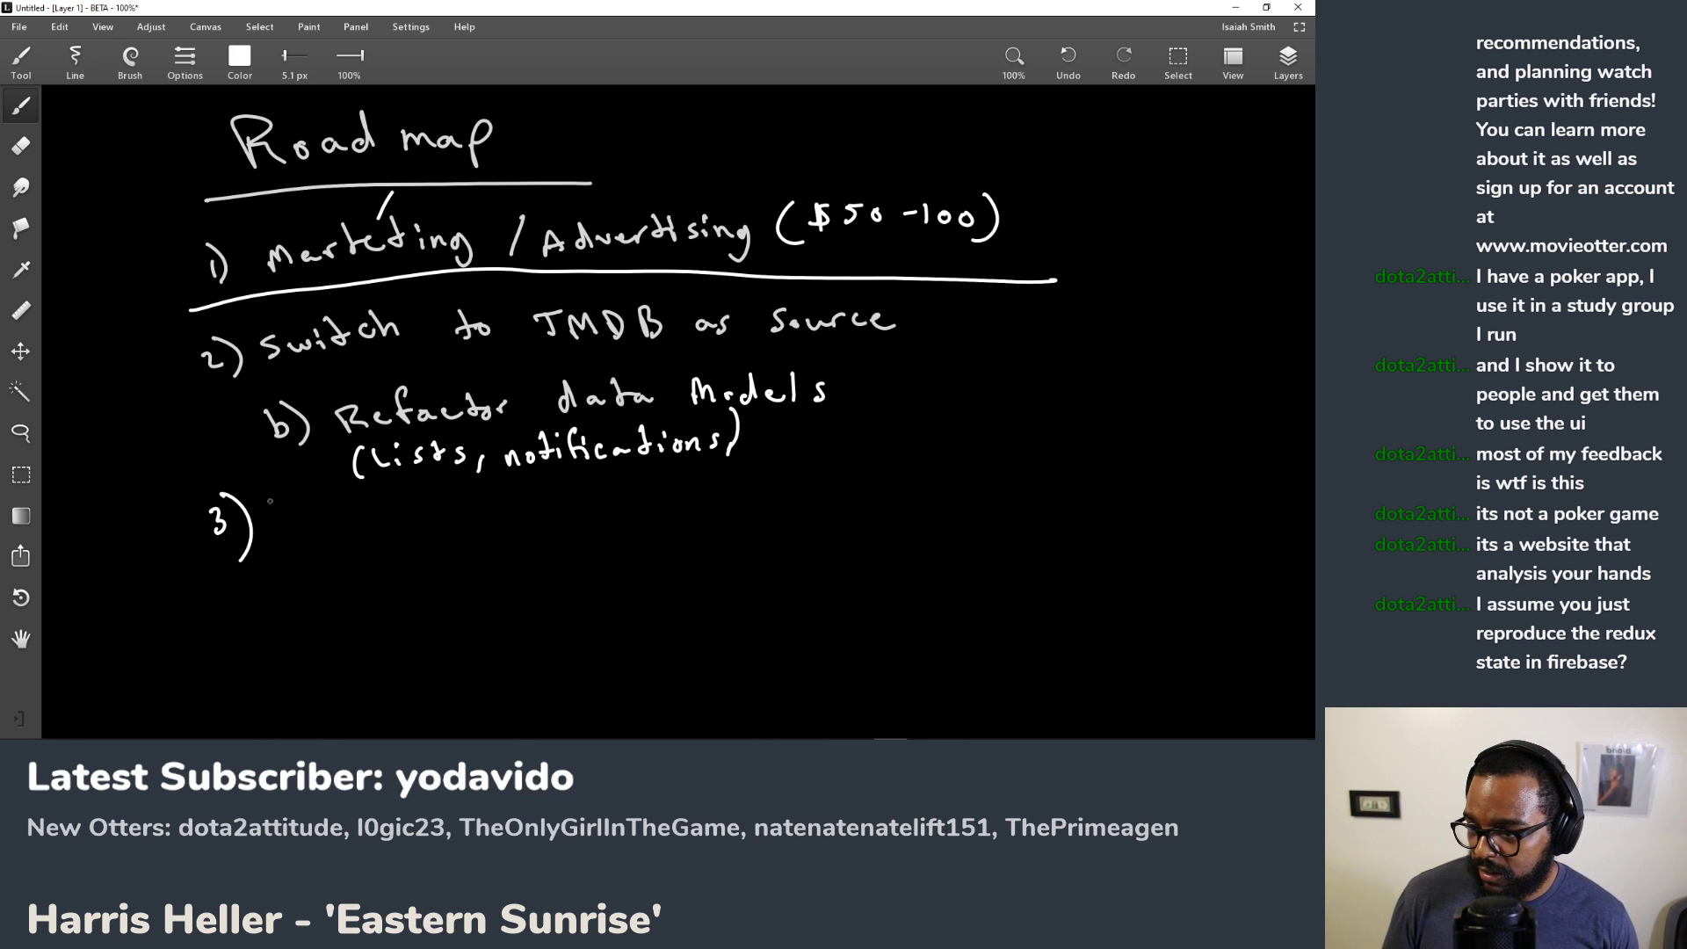
{"action": "mouse_move", "coordinate": [283, 545]}
{"action": "left_mouse_down"}
{"action": "mouse_move", "coordinate": [307, 514]}
{"action": "mouse_move", "coordinate": [333, 538]}
{"action": "mouse_move", "coordinate": [359, 518]}
{"action": "mouse_move", "coordinate": [507, 529]}
{"action": "left_mouse_up"}
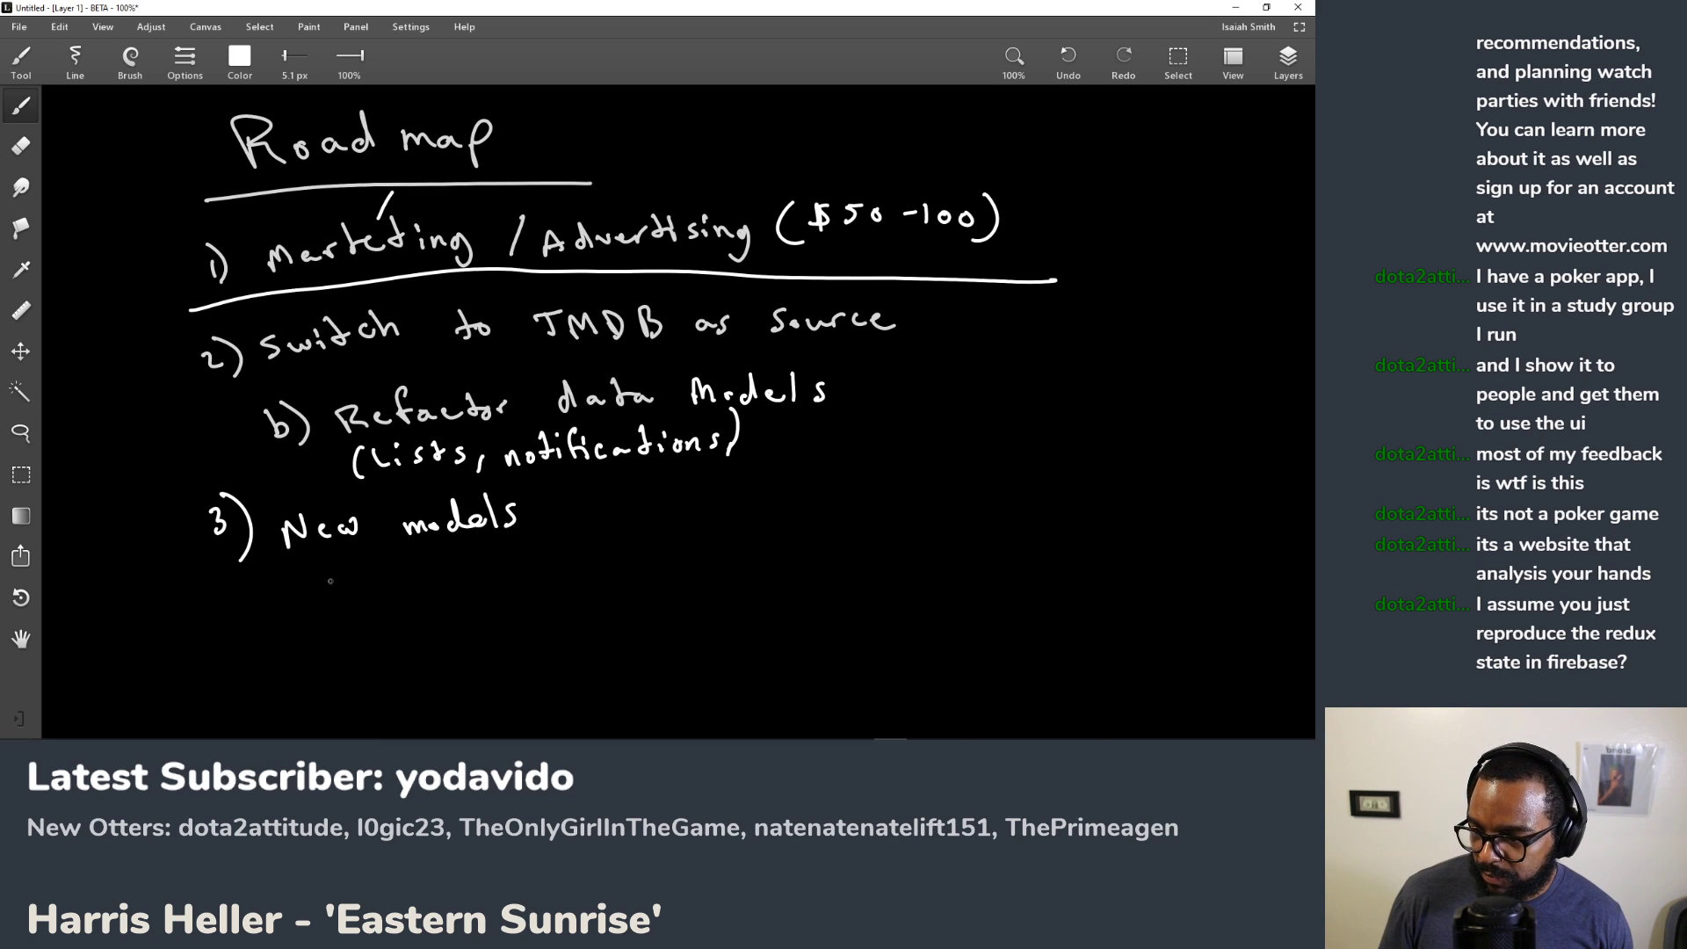
{"action": "left_click_drag", "start_coordinate": [316, 585], "coordinate": [483, 572]}
{"action": "mouse_move", "coordinate": [314, 640]}
{"action": "left_mouse_down"}
{"action": "mouse_move", "coordinate": [392, 647]}
{"action": "mouse_move", "coordinate": [448, 619]}
{"action": "left_mouse_up"}
{"action": "mouse_move", "coordinate": [457, 605]}
{"action": "left_mouse_down"}
{"action": "mouse_move", "coordinate": [460, 632]}
{"action": "mouse_move", "coordinate": [467, 620]}
{"action": "left_mouse_up"}
{"action": "left_click_drag", "start_coordinate": [489, 607], "coordinate": [475, 627]}
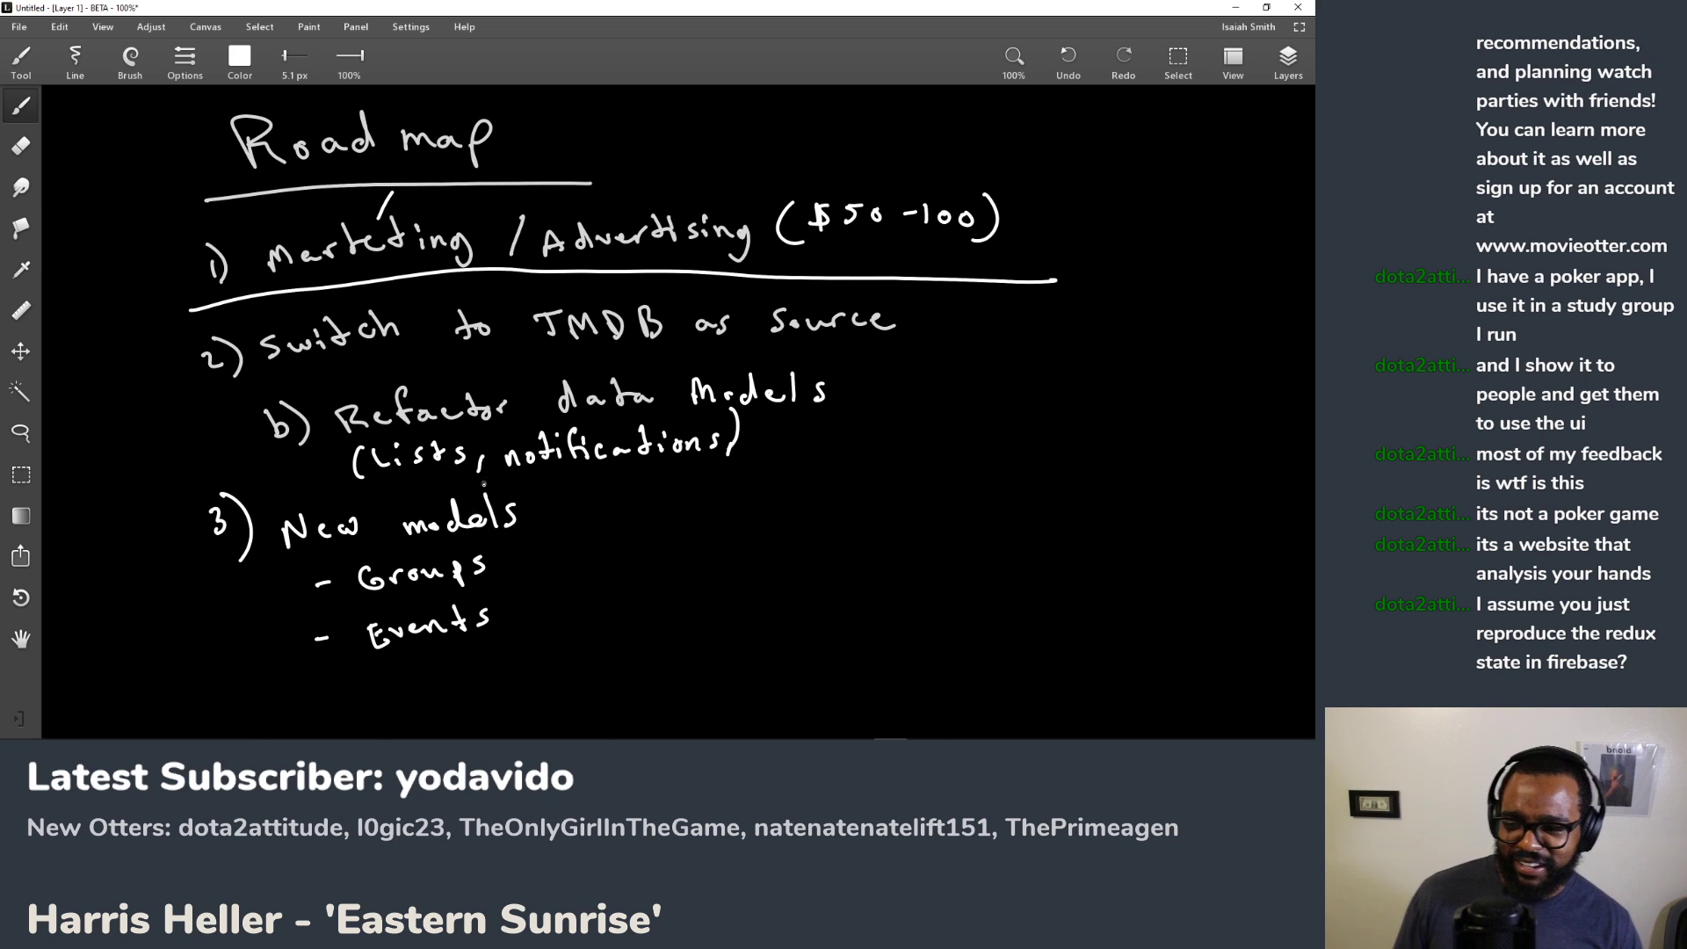
{"action": "left_click_drag", "start_coordinate": [484, 484], "coordinate": [502, 460]}
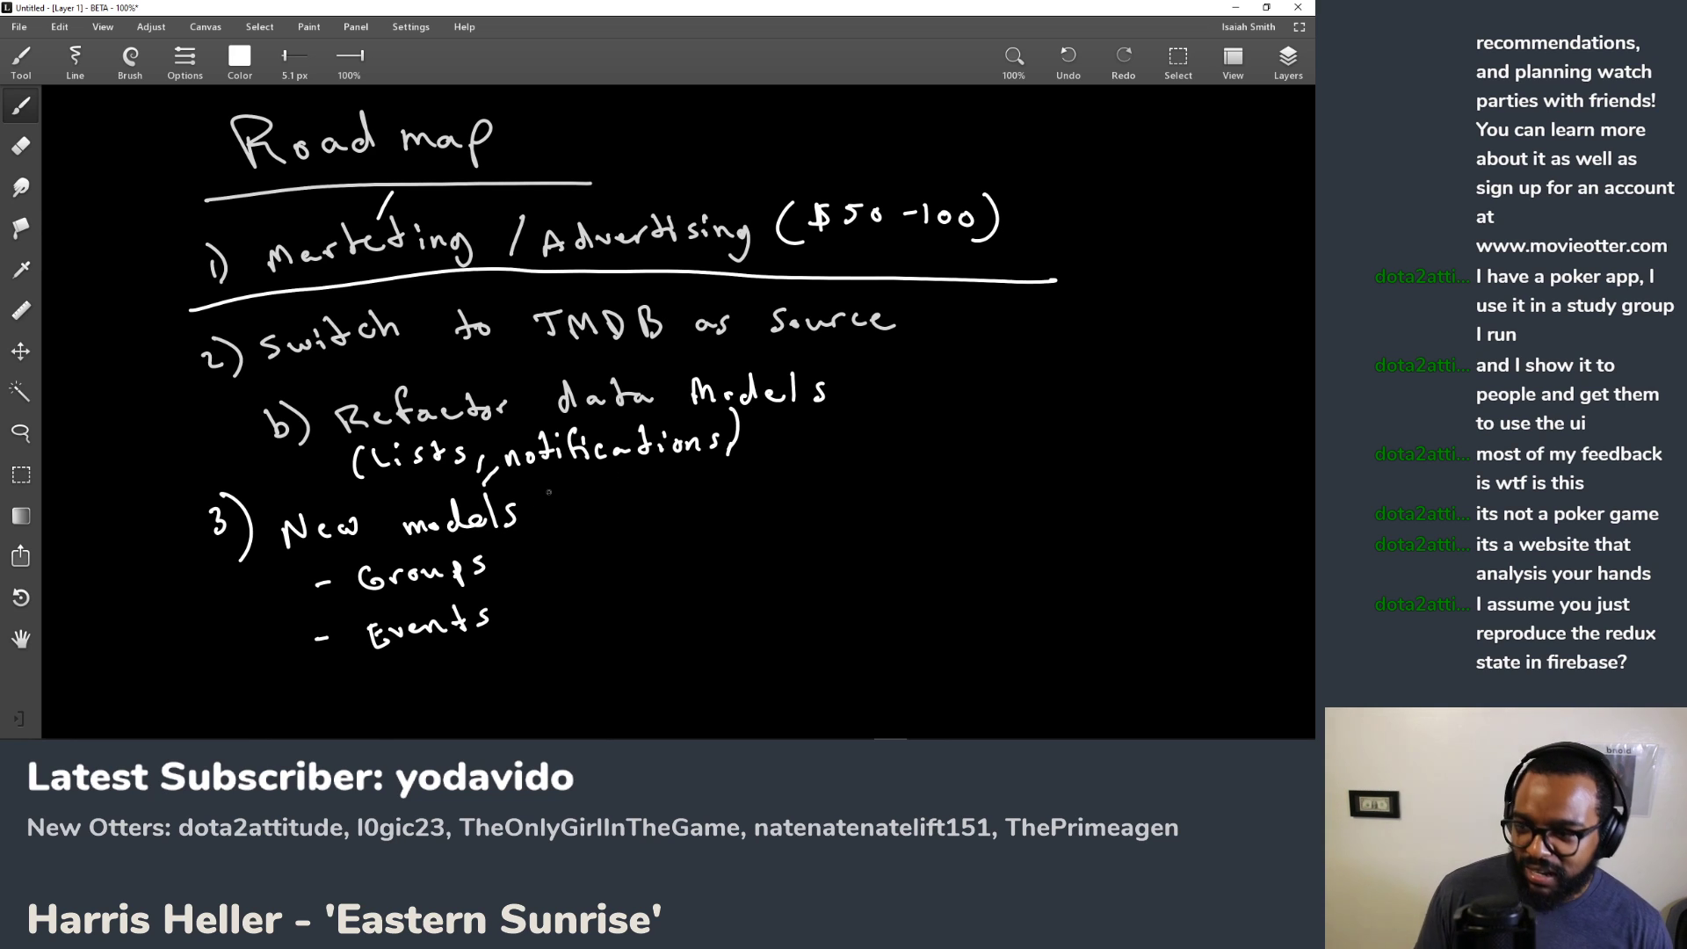
{"action": "key", "text": "ctrl+z"}
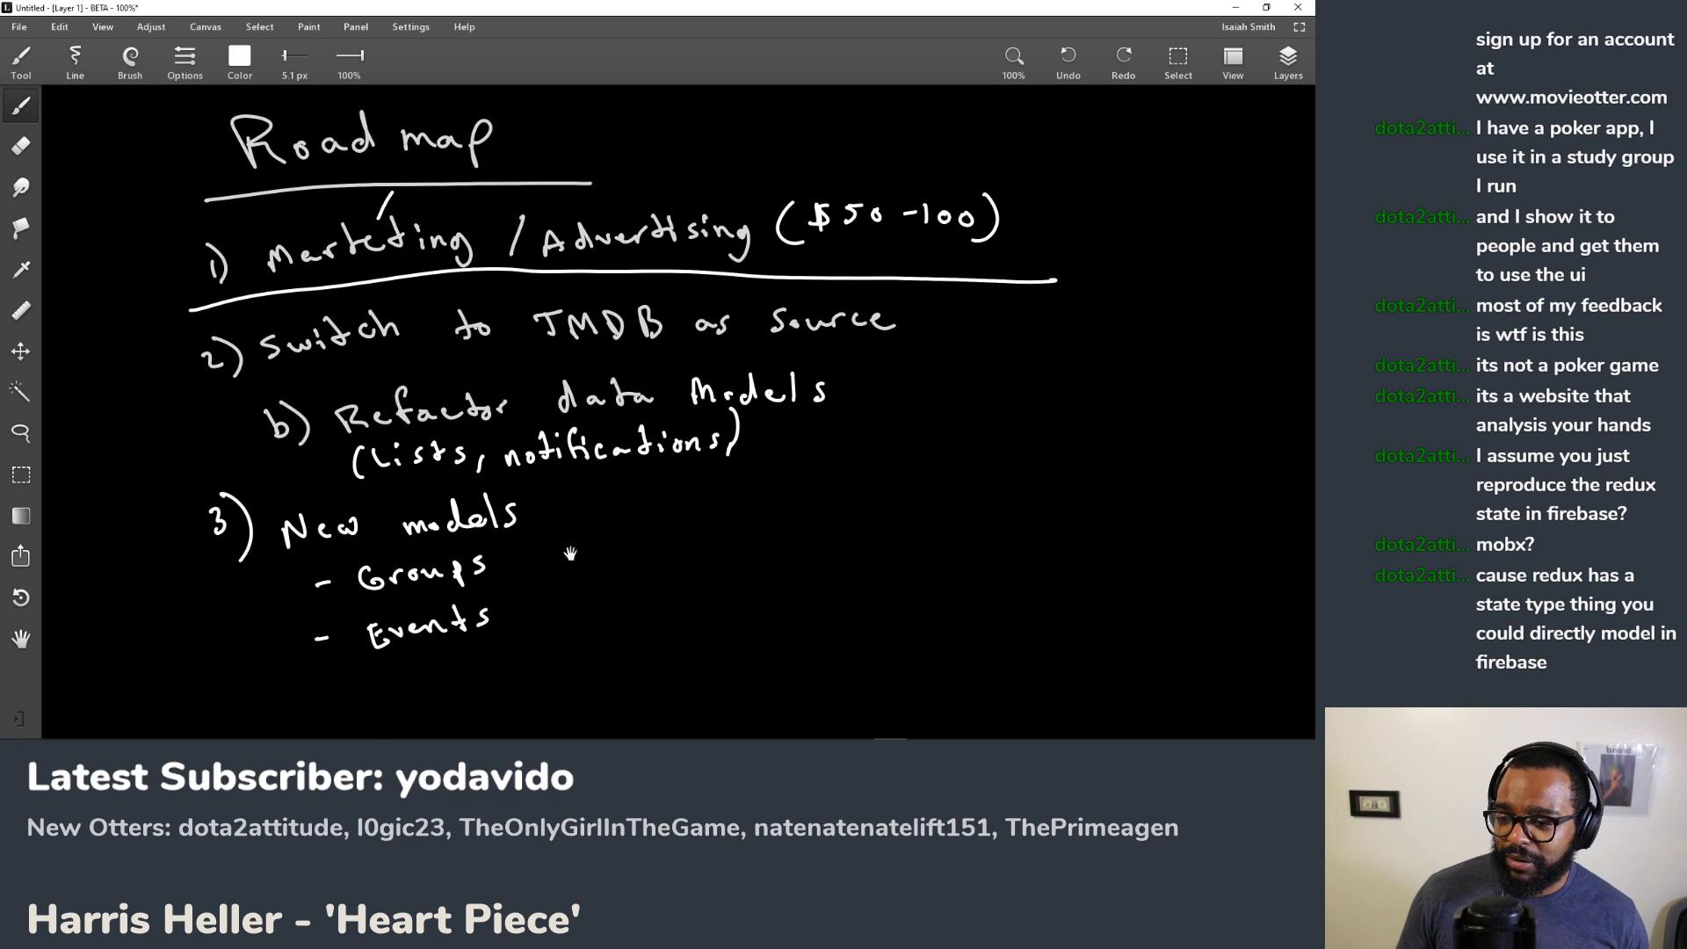
{"action": "mouse_move", "coordinate": [625, 556]}
{"action": "left_mouse_down"}
{"action": "mouse_move", "coordinate": [545, 439]}
{"action": "mouse_move", "coordinate": [685, 374]}
{"action": "left_mouse_up"}
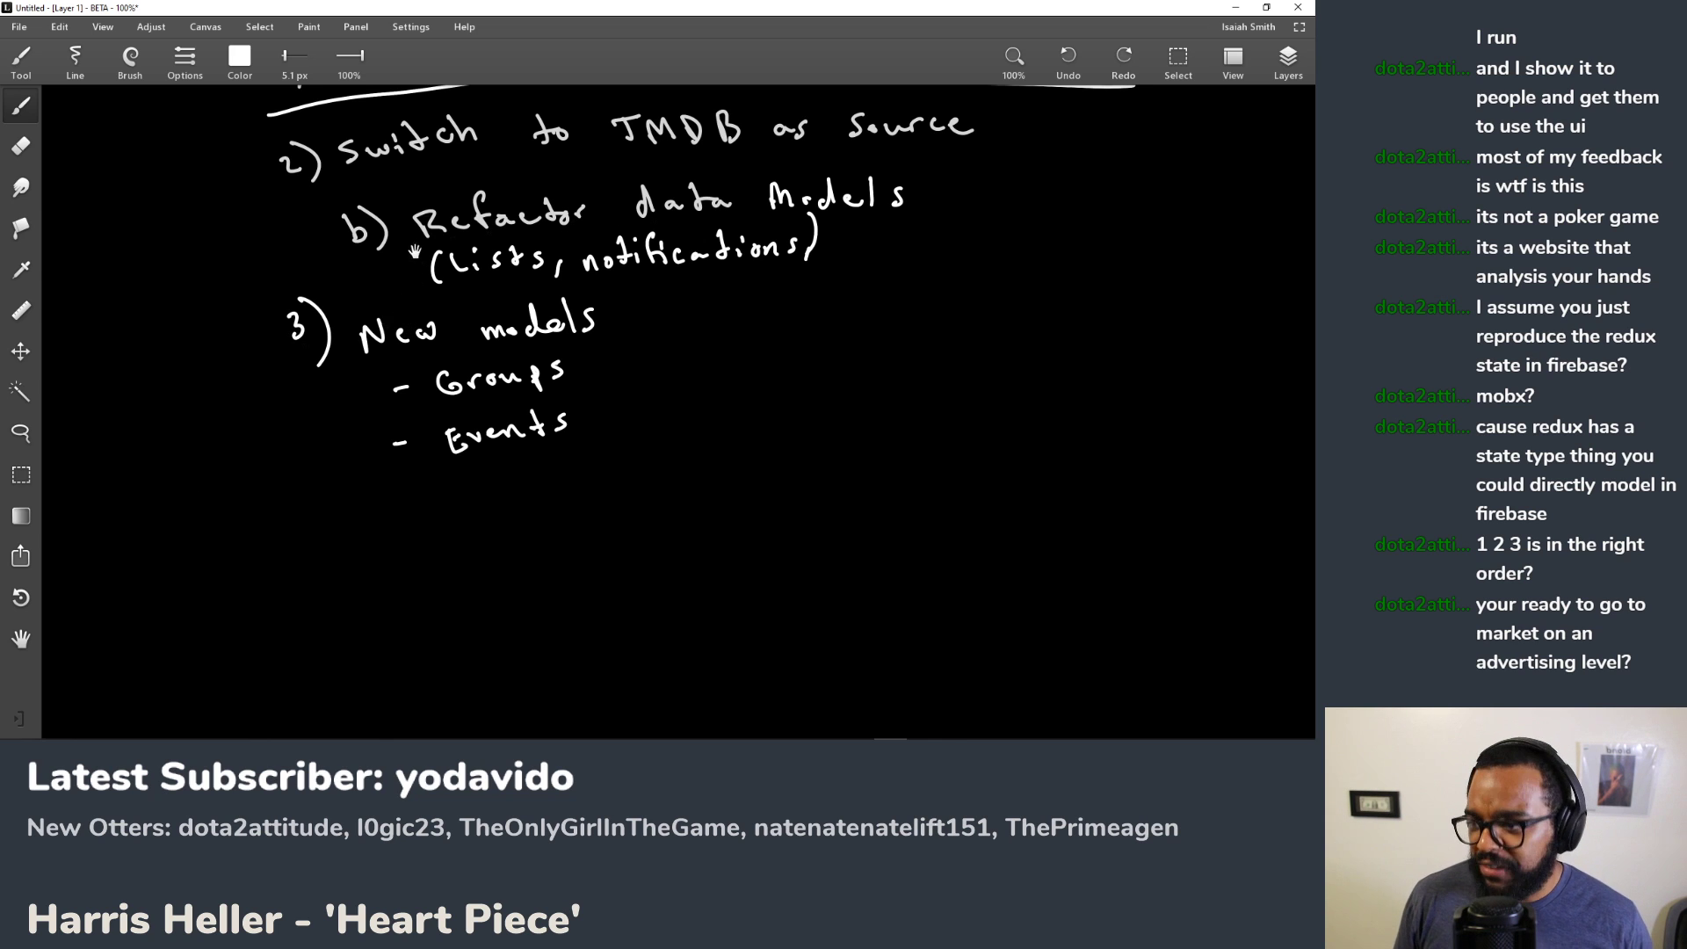
{"action": "scroll", "coordinate": [369, 346], "scroll_direction": "up", "scroll_amount": 3}
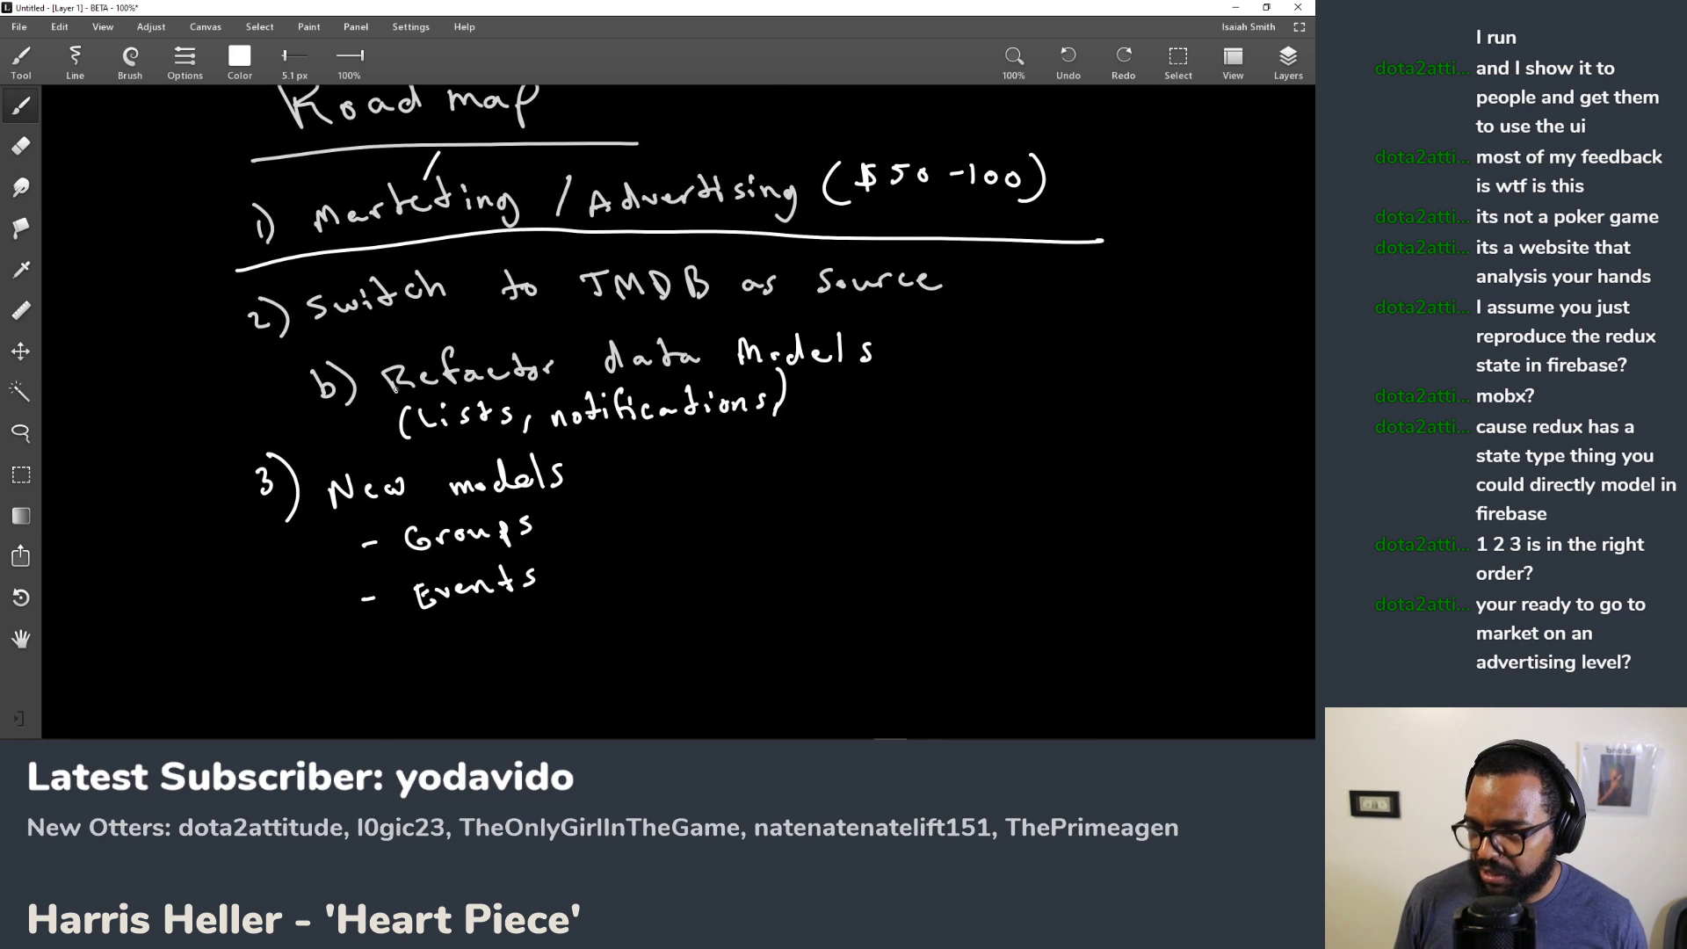
{"action": "key", "text": "ctrl+z"}
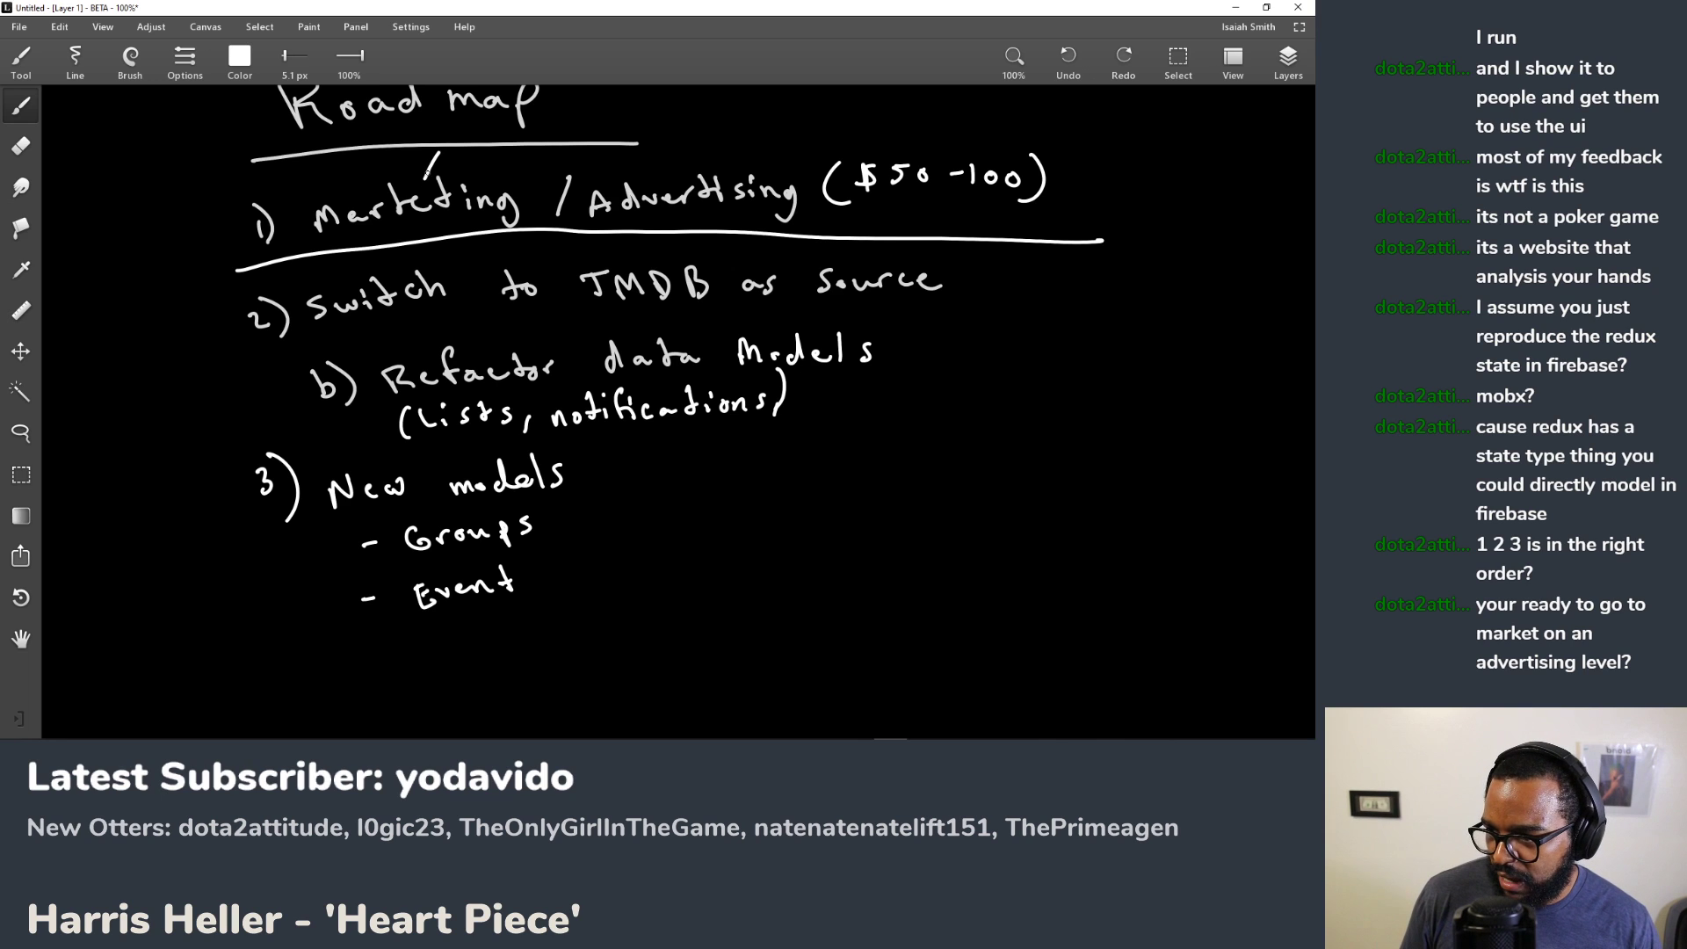
{"action": "key", "text": "ctrl+y"}
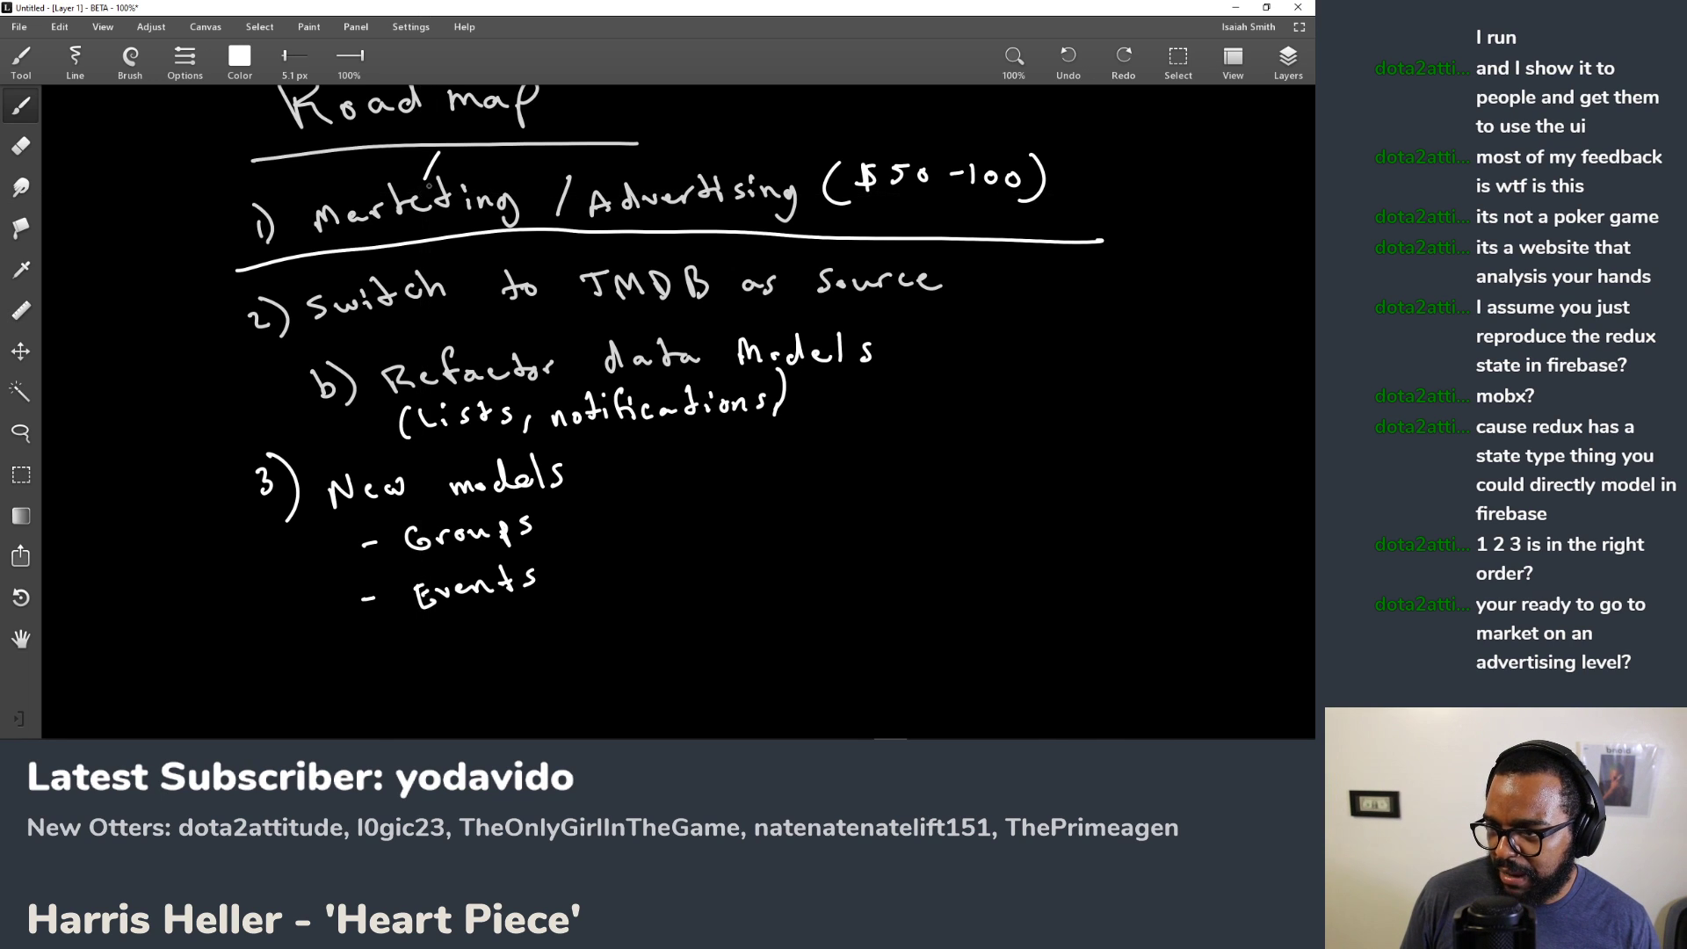
{"action": "key", "text": "e"}
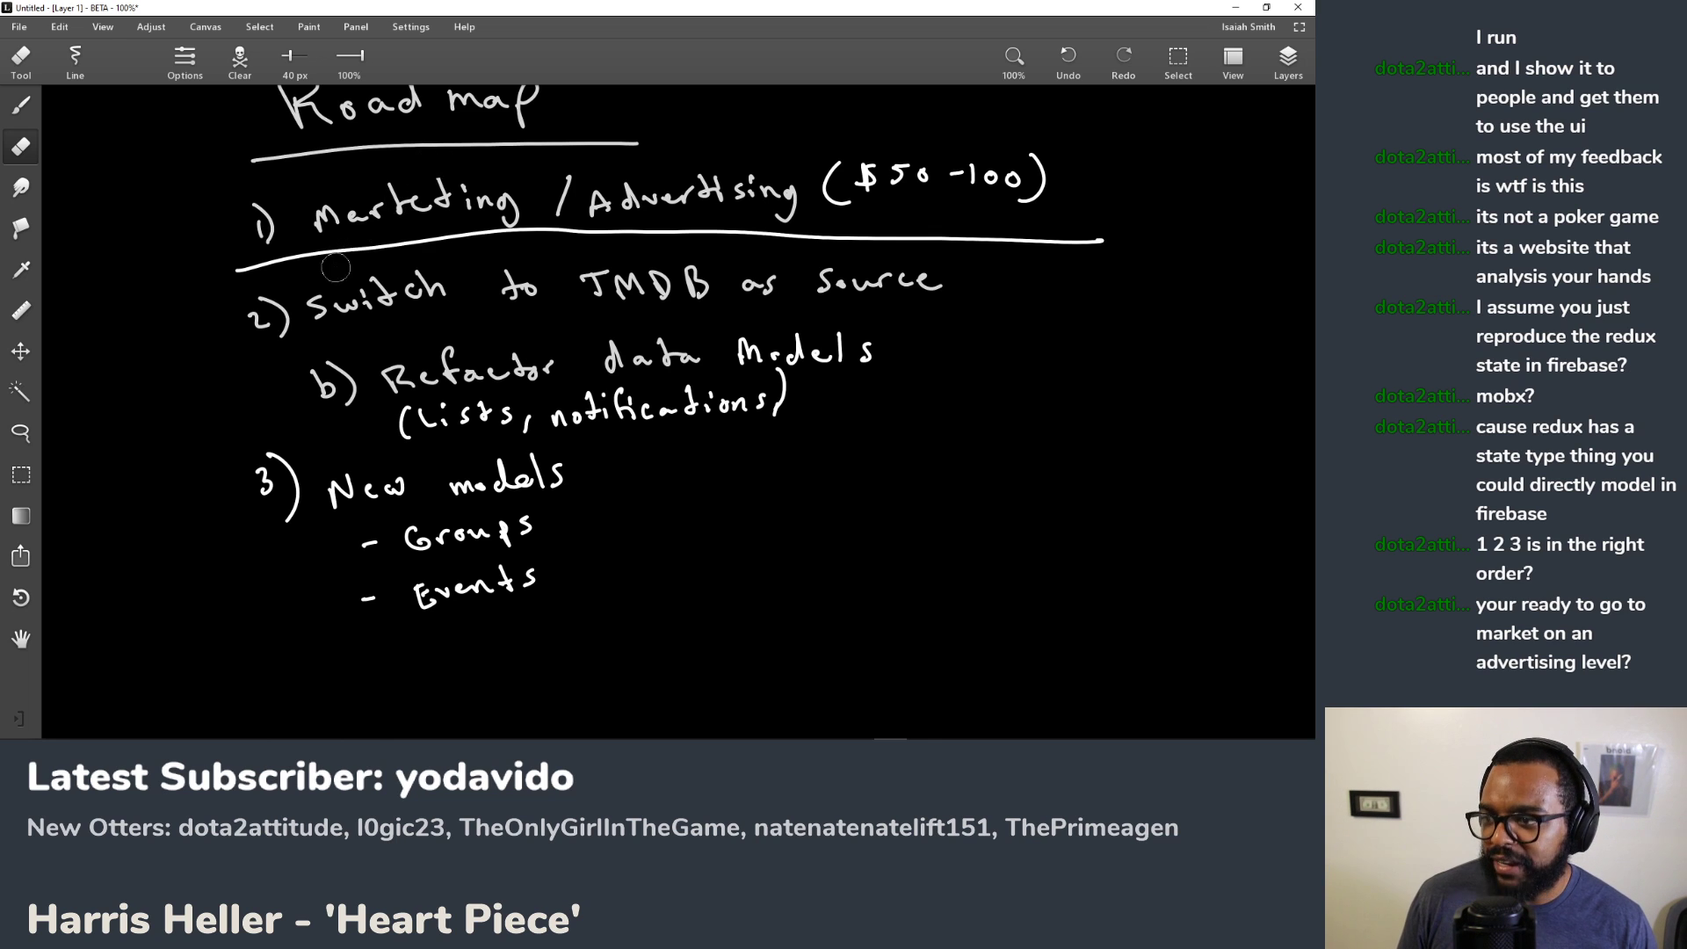
{"action": "key", "text": "b"}
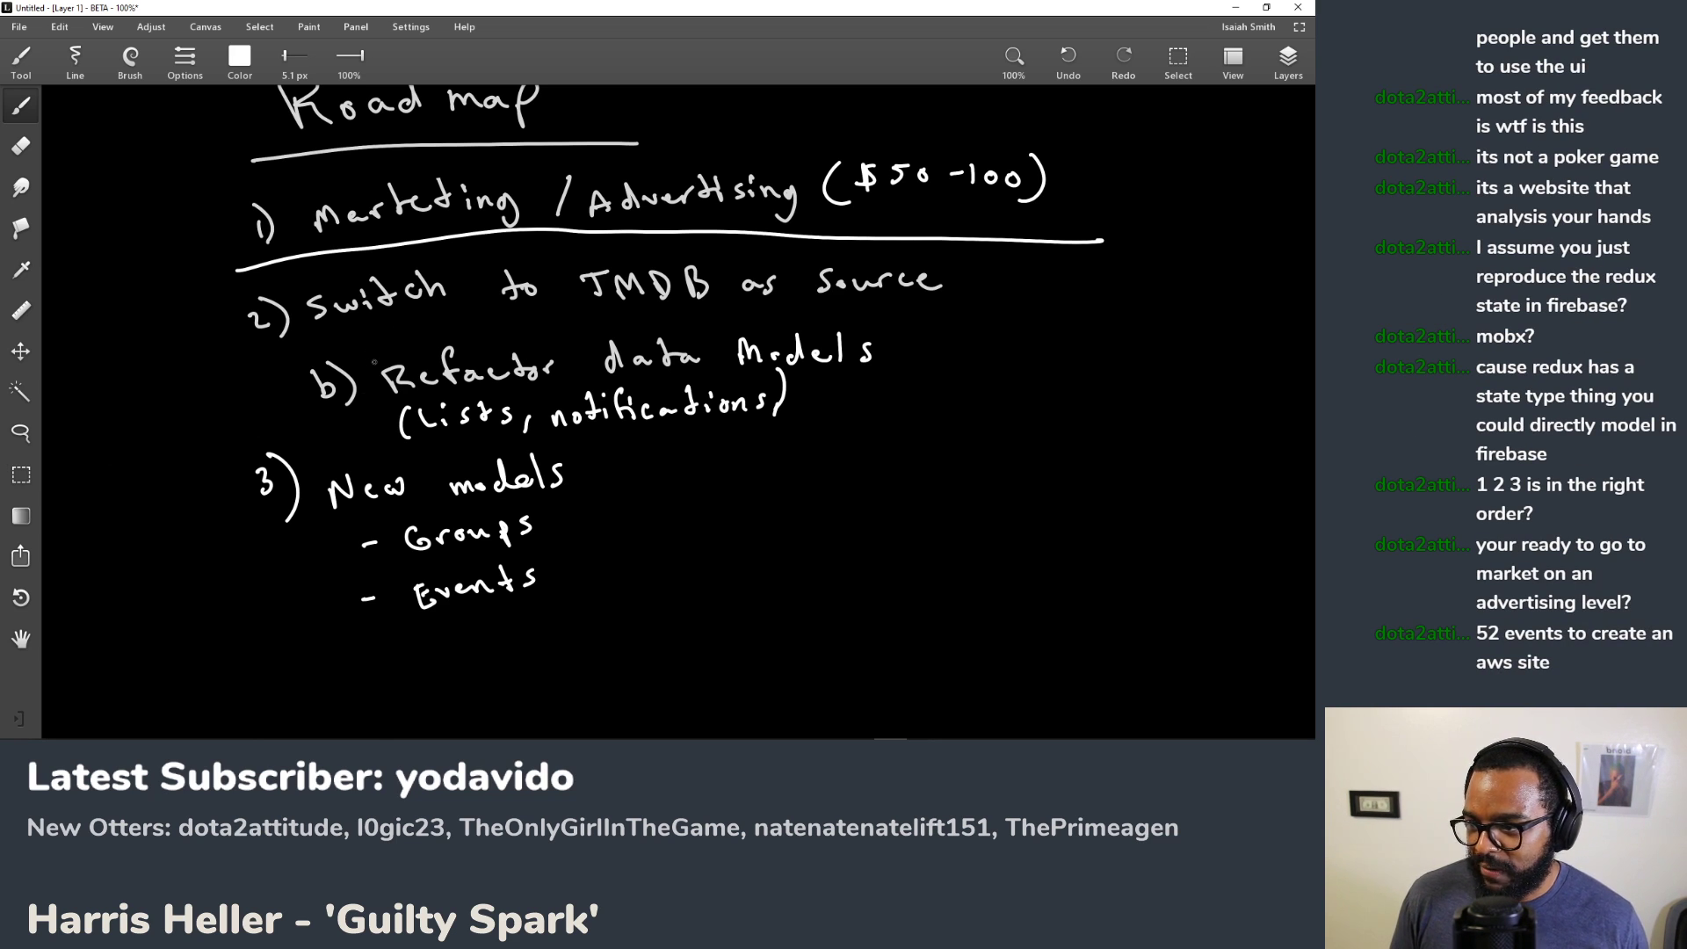
{"action": "left_click_drag", "start_coordinate": [1074, 95], "coordinate": [796, 361]}
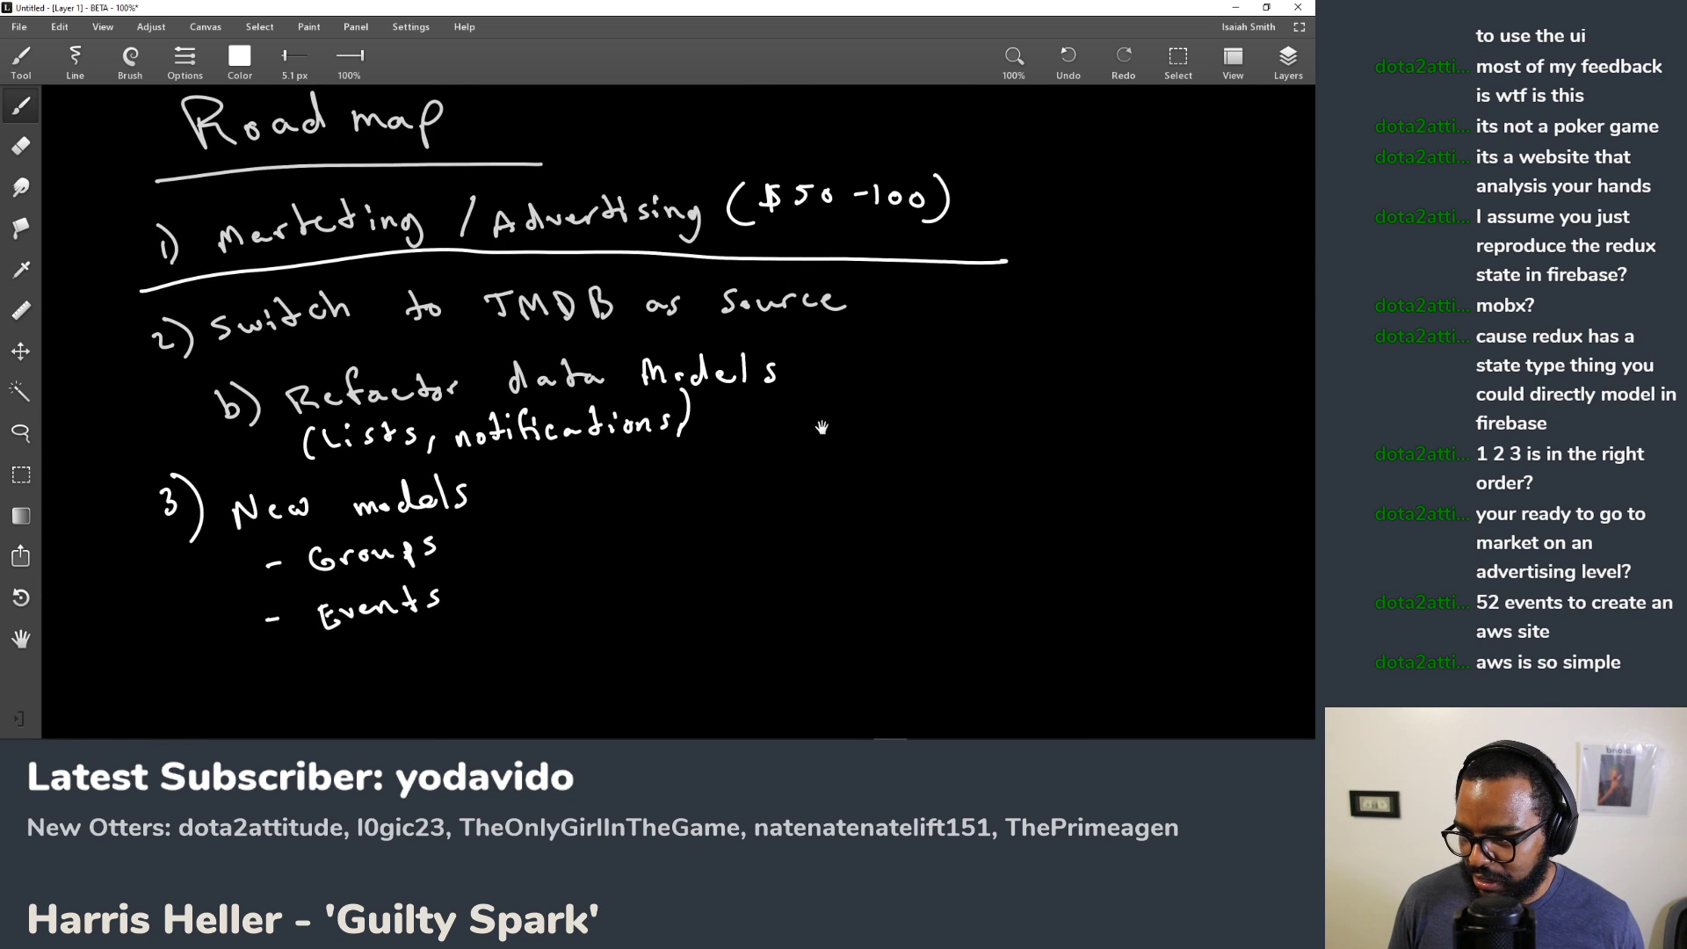
{"action": "left_click_drag", "start_coordinate": [822, 427], "coordinate": [791, 358]}
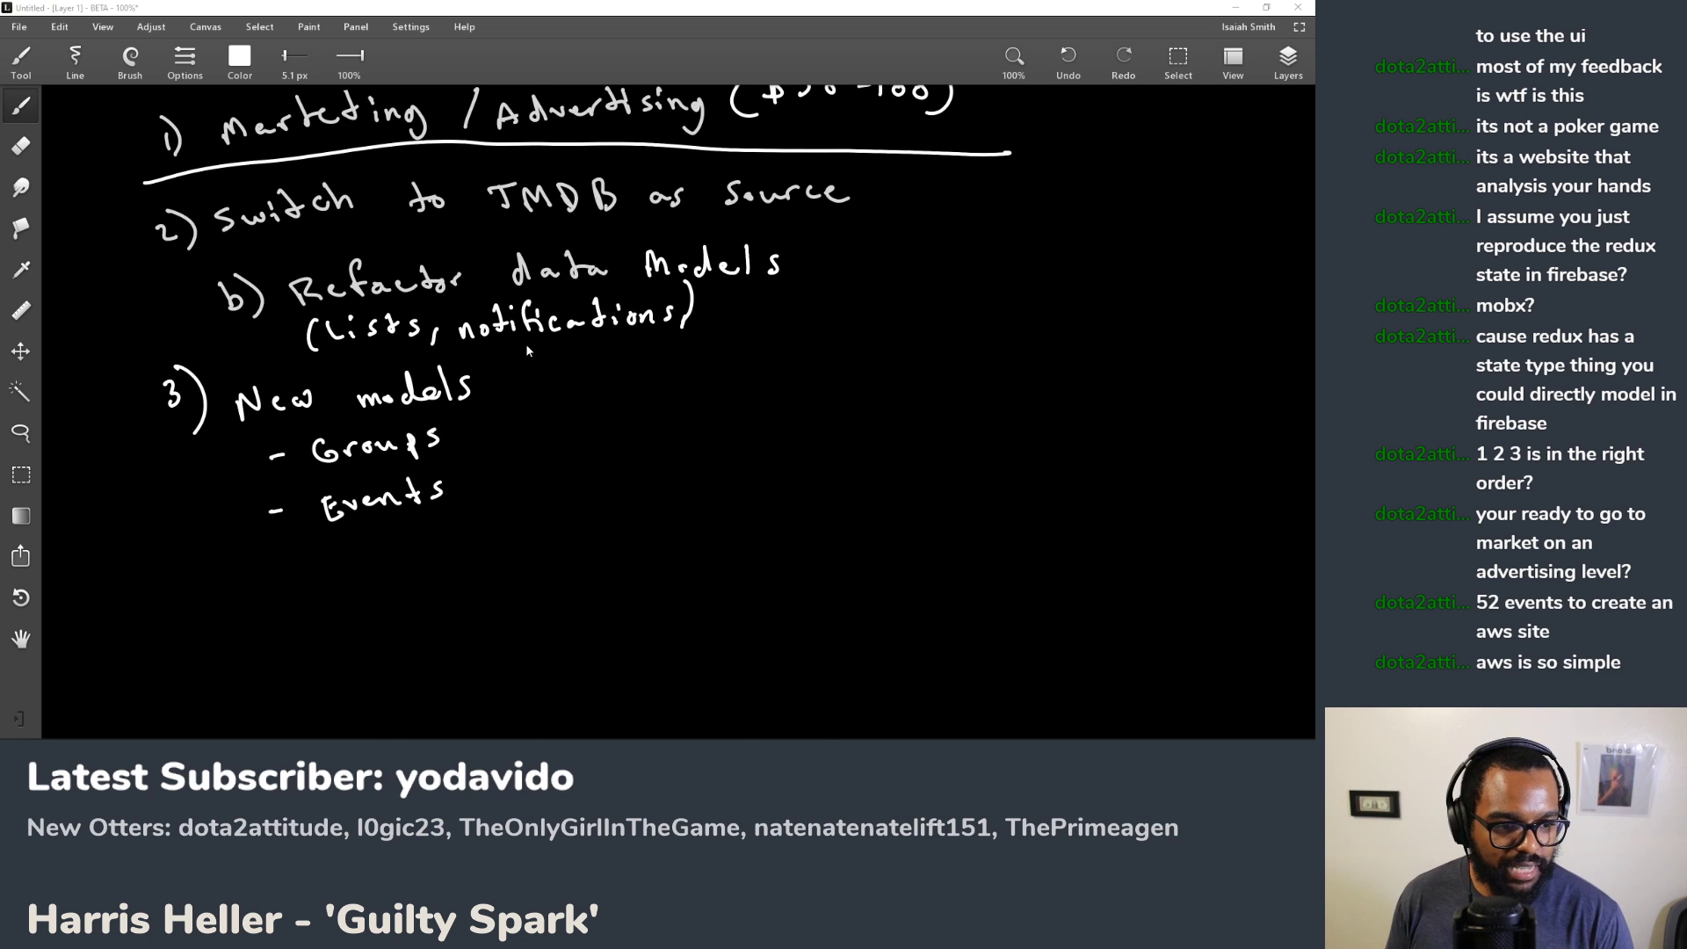
{"action": "key", "text": "alt+Tab"}
Step: Google '52 events' in a new Chrome tab, then return to MovieOtter and Leonardo
{"action": "key", "text": "ctrl+t"}
{"action": "type", "text": "52 event"}
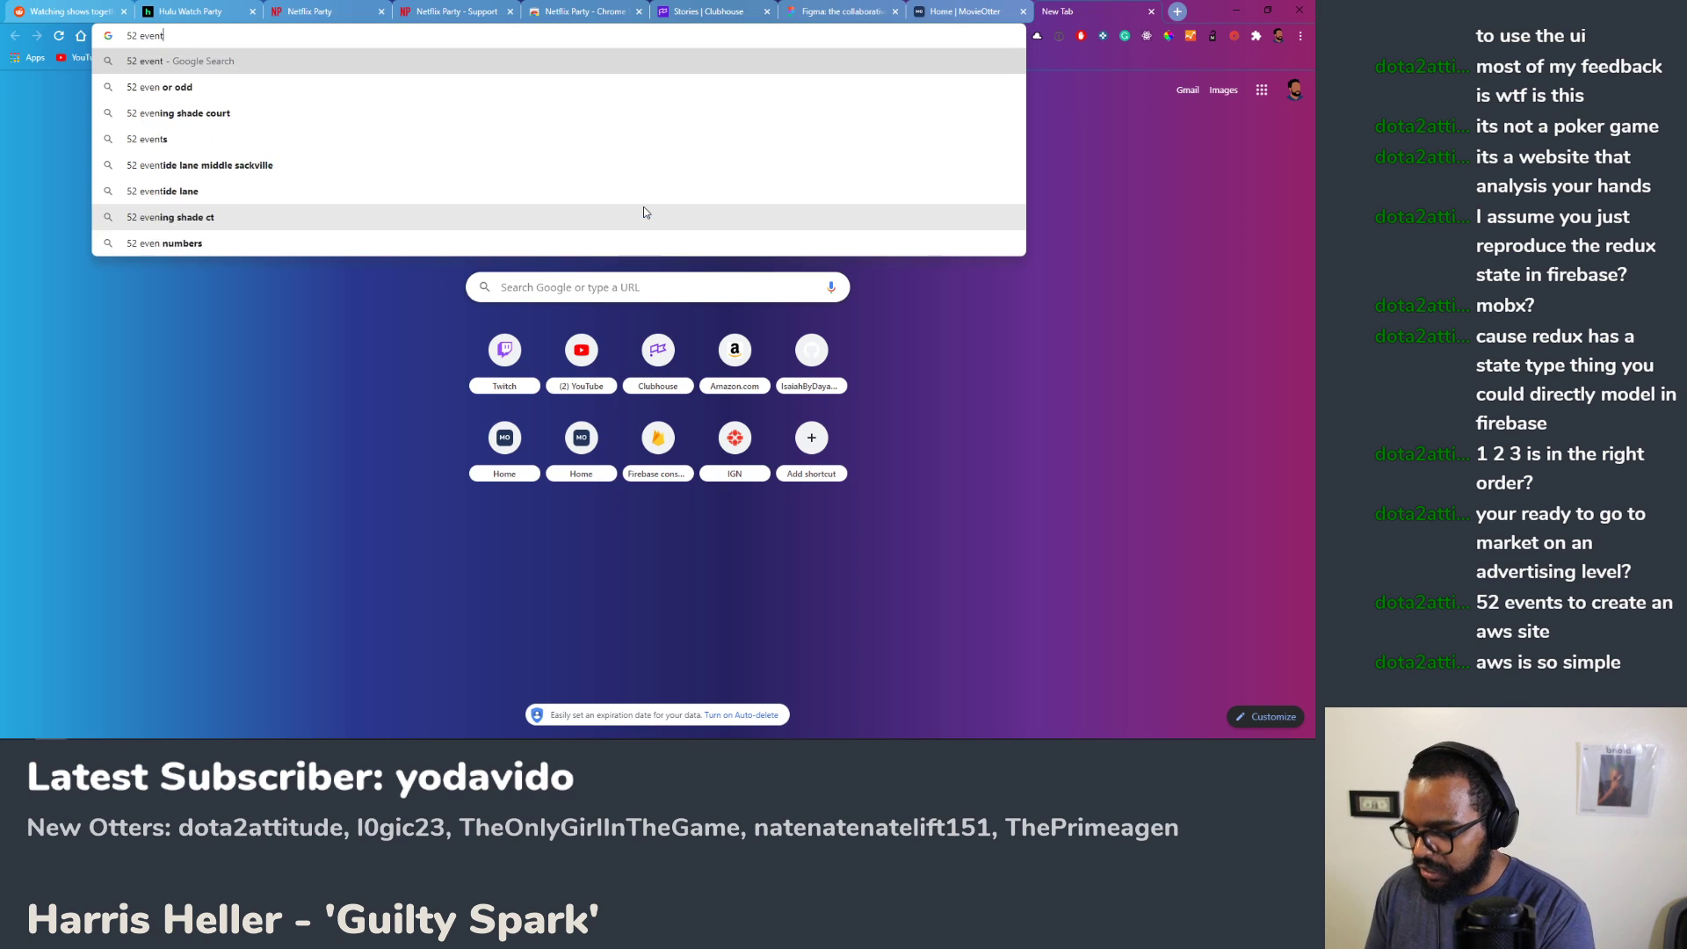
{"action": "type", "text": "s"}
{"action": "key", "text": "Return"}
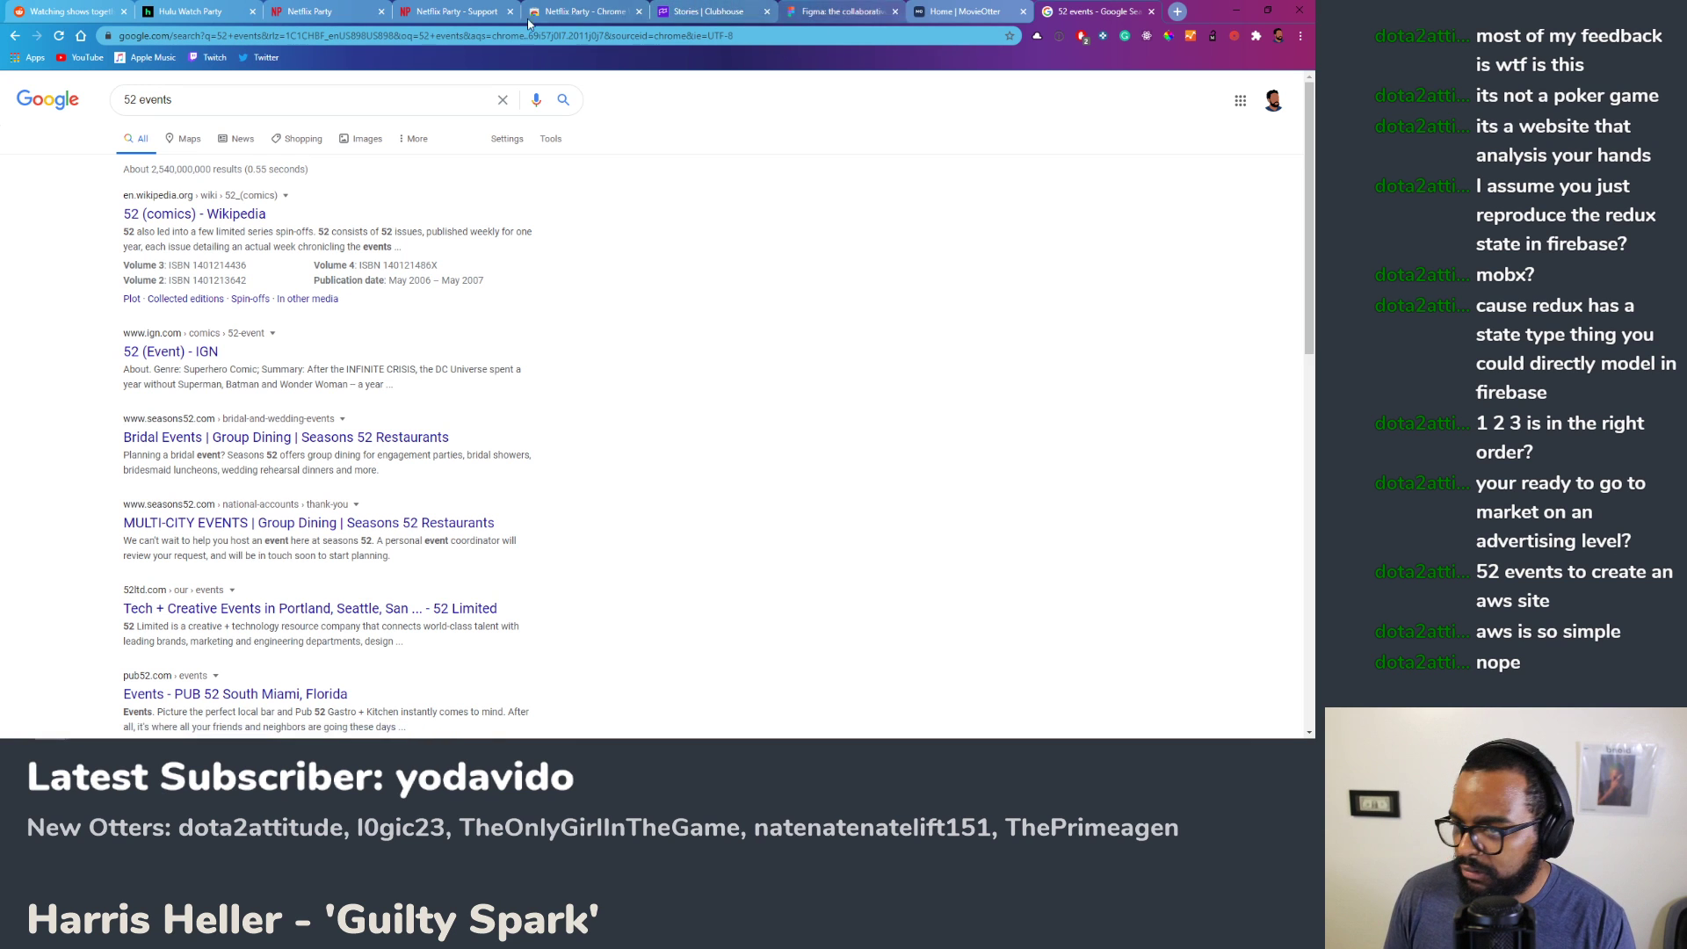
{"action": "left_click", "coordinate": [962, 11]}
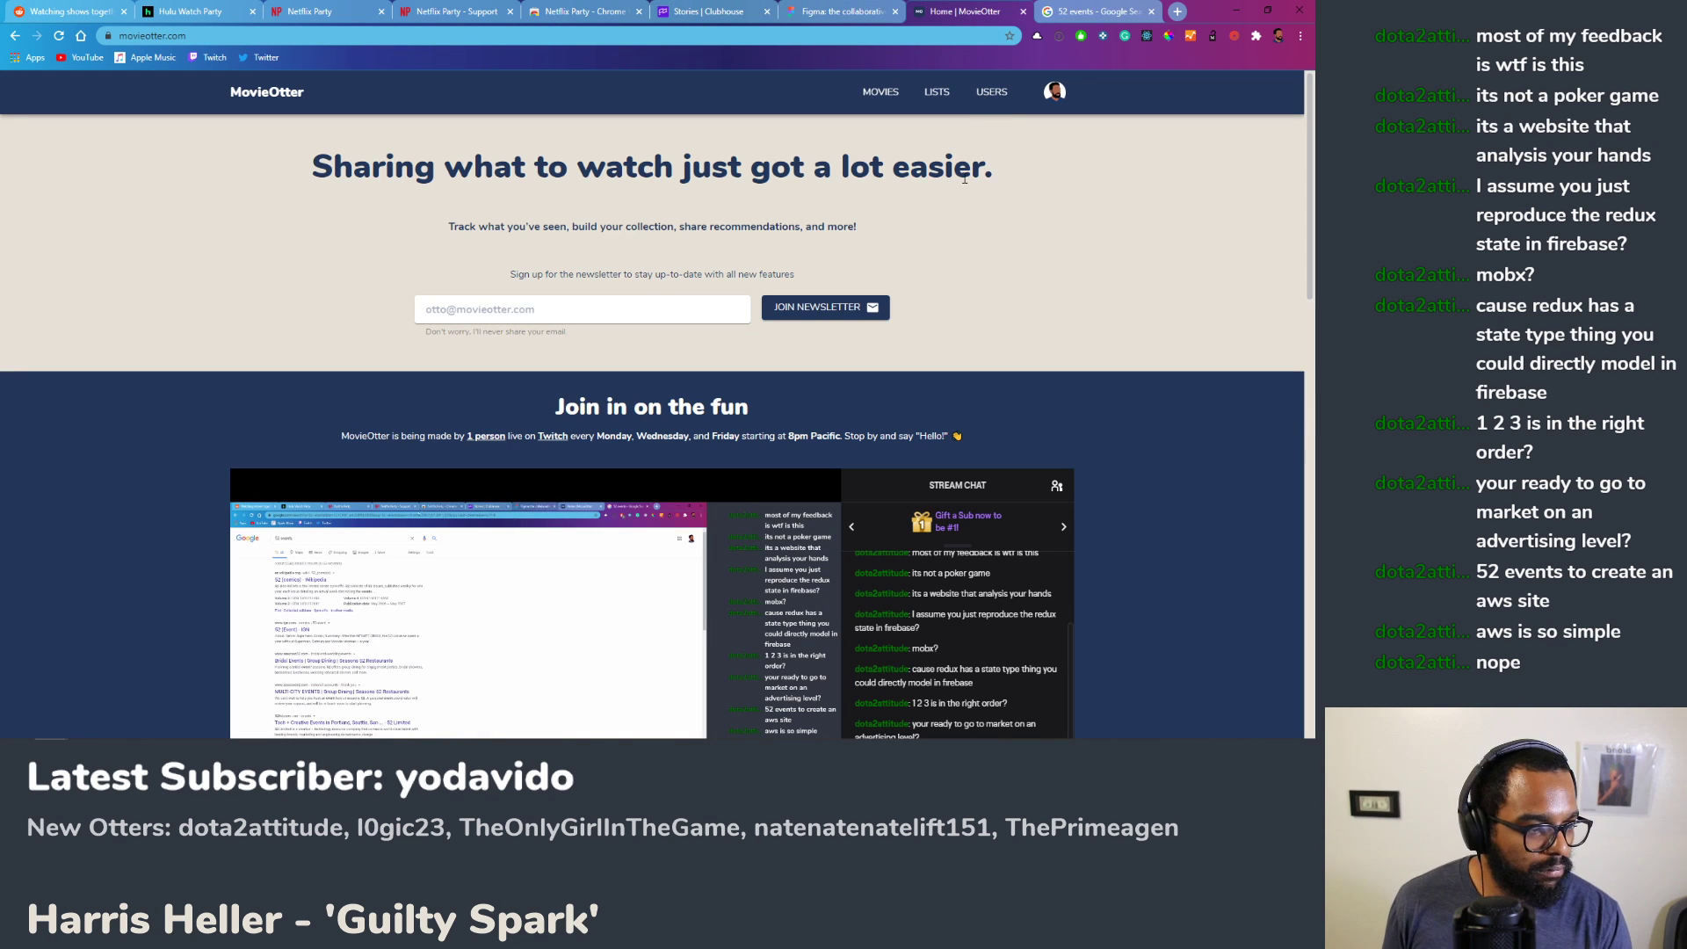
{"action": "key", "text": "alt+Tab"}
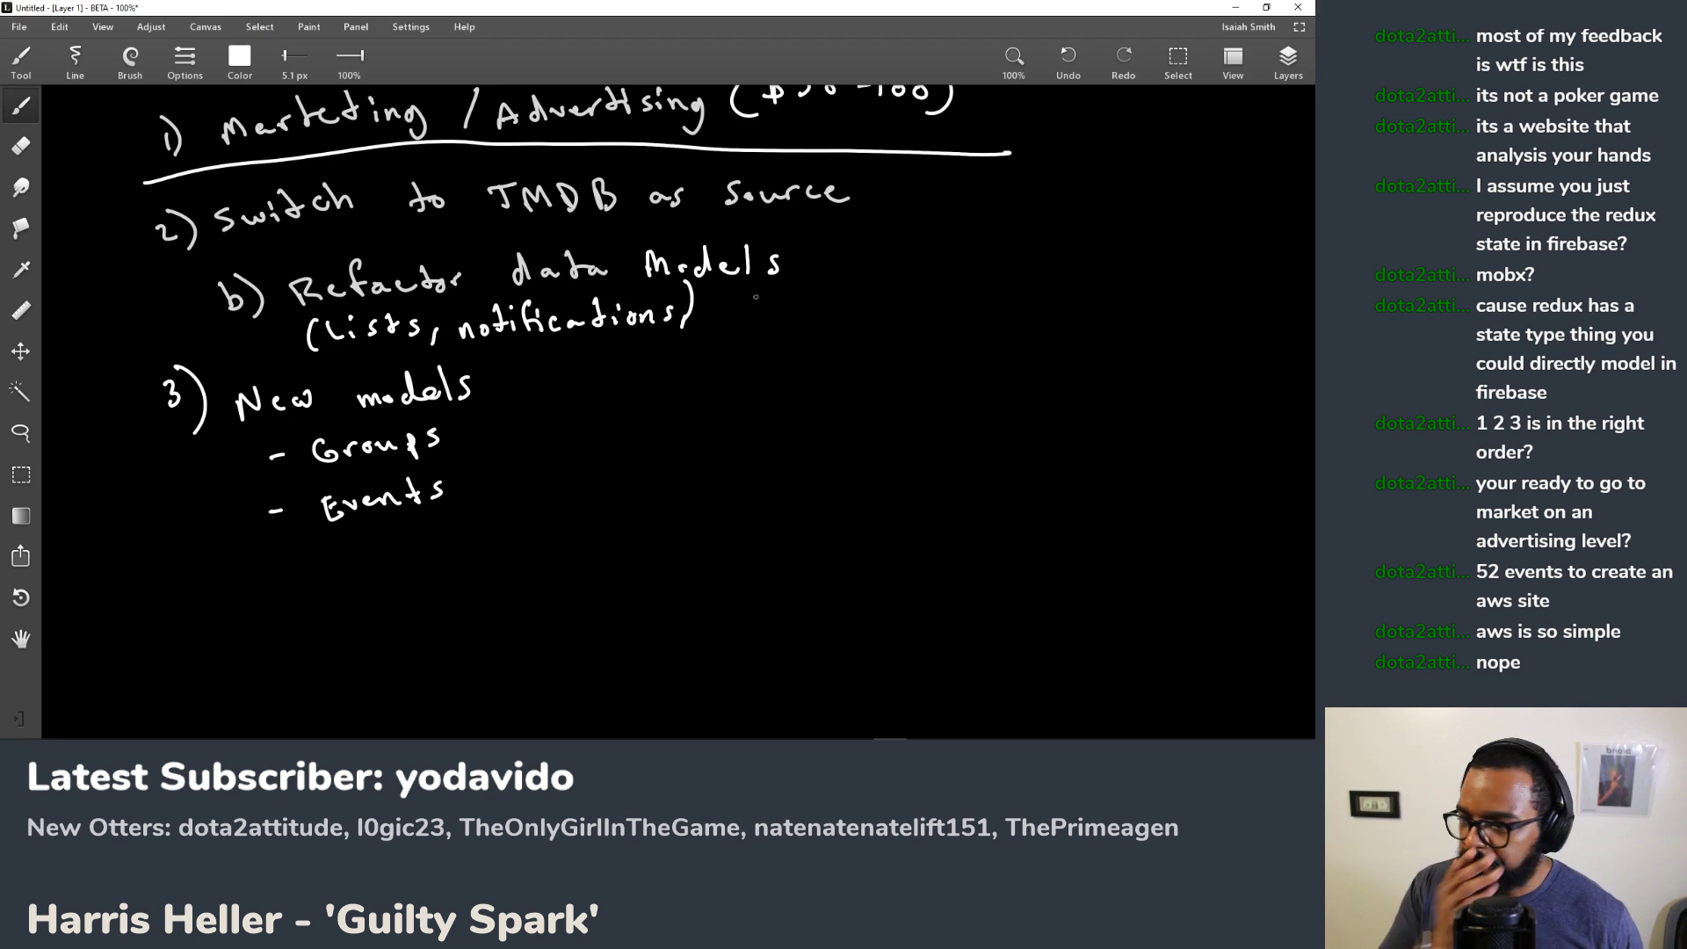
Step: Write an underlined 'Designs' heading on empty canvas
{"action": "left_click_drag", "start_coordinate": [1005, 215], "coordinate": [752, 404]}
{"action": "mouse_move", "coordinate": [987, 380]}
{"action": "left_mouse_down"}
{"action": "mouse_move", "coordinate": [814, 339]}
{"action": "mouse_move", "coordinate": [788, 317]}
{"action": "left_mouse_up"}
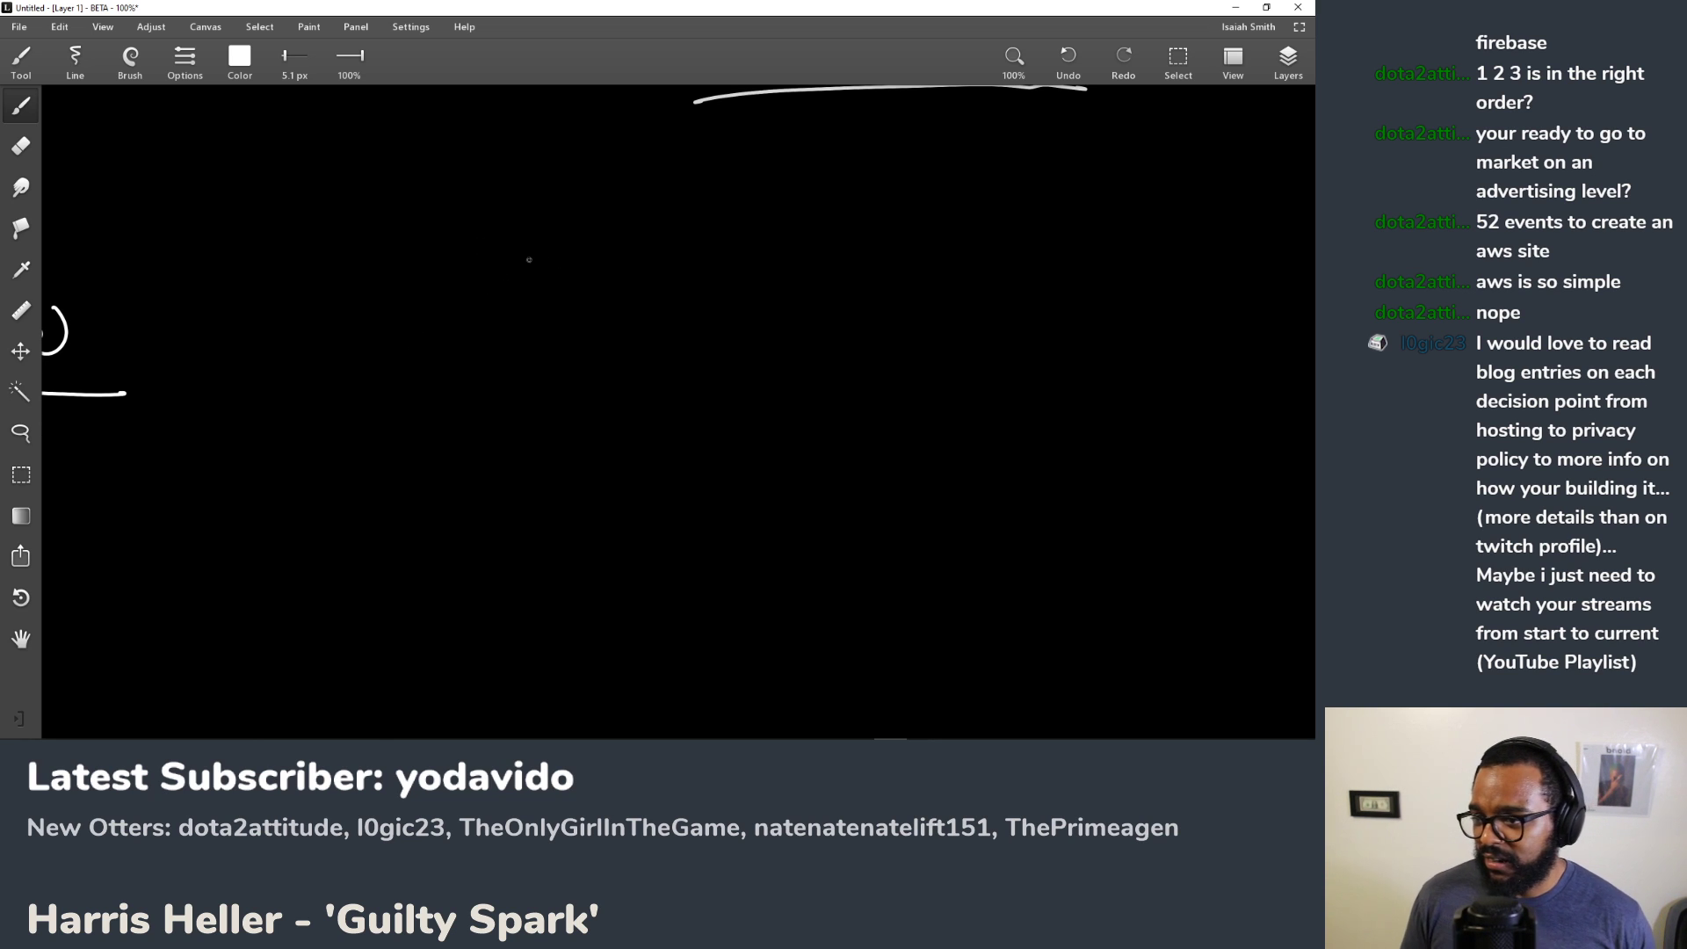
{"action": "mouse_move", "coordinate": [530, 272]}
{"action": "left_mouse_down"}
{"action": "mouse_move", "coordinate": [538, 333]}
{"action": "mouse_move", "coordinate": [634, 314]}
{"action": "left_mouse_up"}
{"action": "left_click", "coordinate": [632, 286]}
{"action": "mouse_move", "coordinate": [665, 301]}
{"action": "left_mouse_down"}
{"action": "mouse_move", "coordinate": [654, 335]}
{"action": "mouse_move", "coordinate": [680, 304]}
{"action": "mouse_move", "coordinate": [713, 311]}
{"action": "left_mouse_up"}
{"action": "mouse_move", "coordinate": [504, 367]}
{"action": "left_mouse_down"}
{"action": "mouse_move", "coordinate": [698, 365]}
{"action": "mouse_move", "coordinate": [729, 324]}
{"action": "mouse_move", "coordinate": [738, 269]}
{"action": "left_mouse_up"}
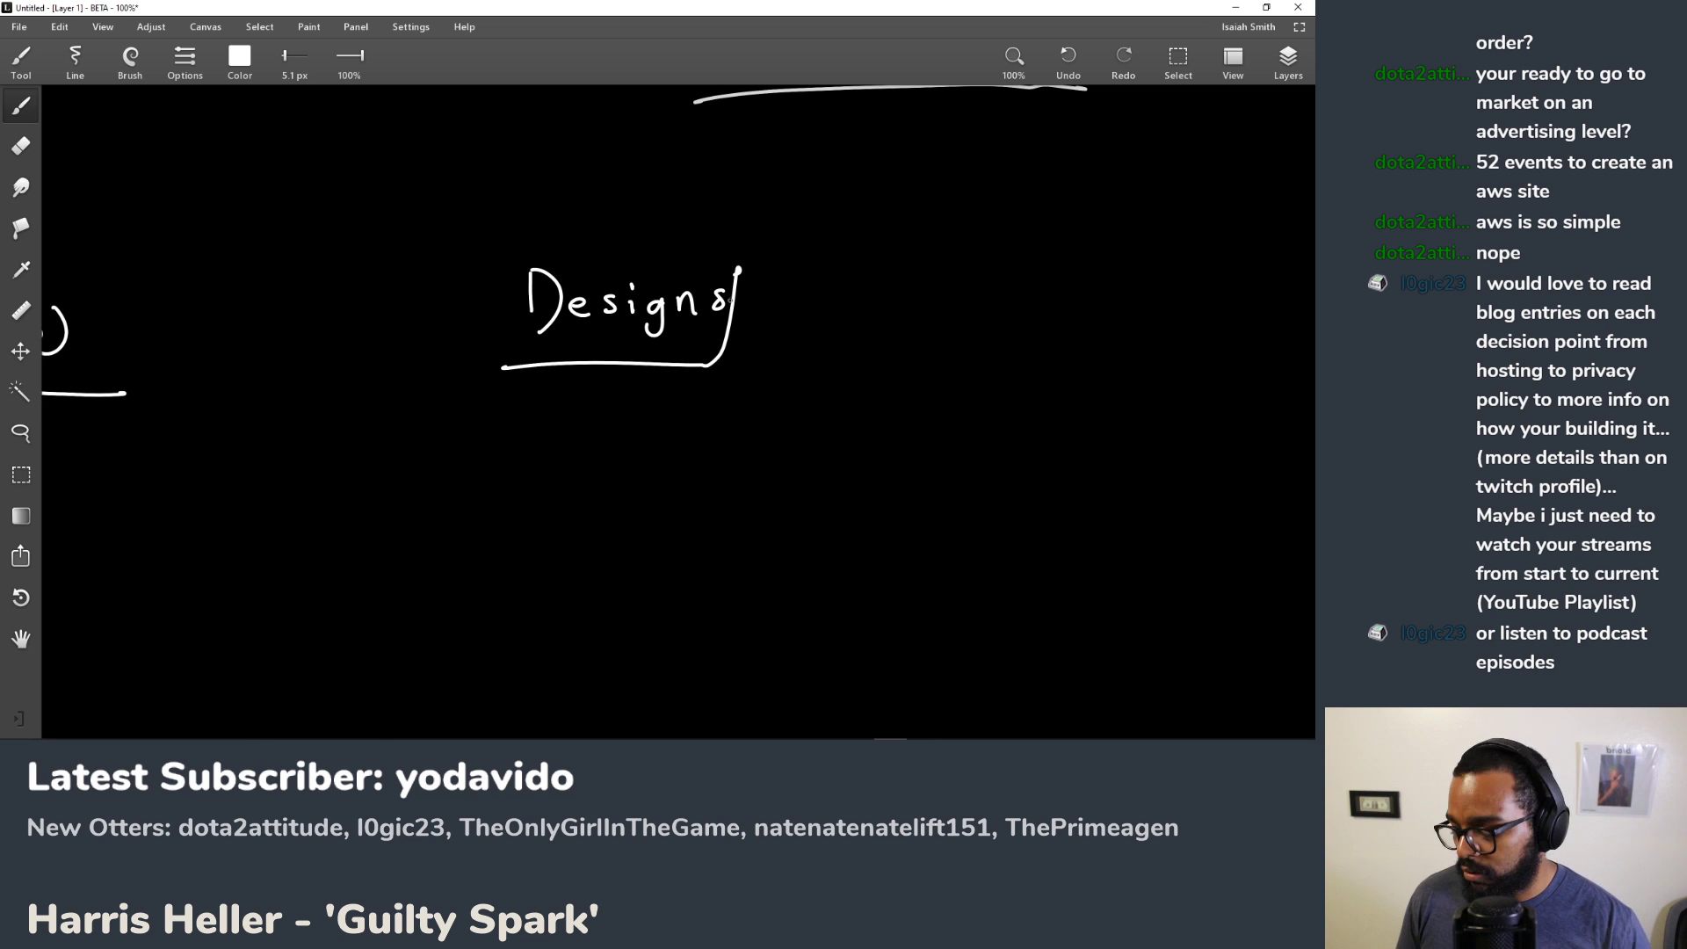
Step: Add a '- Feed' bullet below '- Events' under New models
{"action": "scroll", "coordinate": [753, 320], "scroll_direction": "up", "scroll_amount": 10}
{"action": "mouse_move", "coordinate": [414, 380]}
{"action": "left_mouse_down"}
{"action": "mouse_move", "coordinate": [519, 336]}
{"action": "mouse_move", "coordinate": [520, 223]}
{"action": "left_mouse_up"}
{"action": "mouse_move", "coordinate": [375, 429]}
{"action": "left_mouse_down"}
{"action": "mouse_move", "coordinate": [435, 434]}
{"action": "mouse_move", "coordinate": [448, 402]}
{"action": "mouse_move", "coordinate": [451, 422]}
{"action": "left_mouse_up"}
{"action": "left_click_drag", "start_coordinate": [455, 429], "coordinate": [466, 434]}
{"action": "left_click_drag", "start_coordinate": [470, 429], "coordinate": [492, 432]}
{"action": "mouse_move", "coordinate": [510, 422]}
{"action": "left_mouse_down"}
{"action": "mouse_move", "coordinate": [515, 394]}
{"action": "mouse_move", "coordinate": [520, 434]}
{"action": "left_mouse_up"}
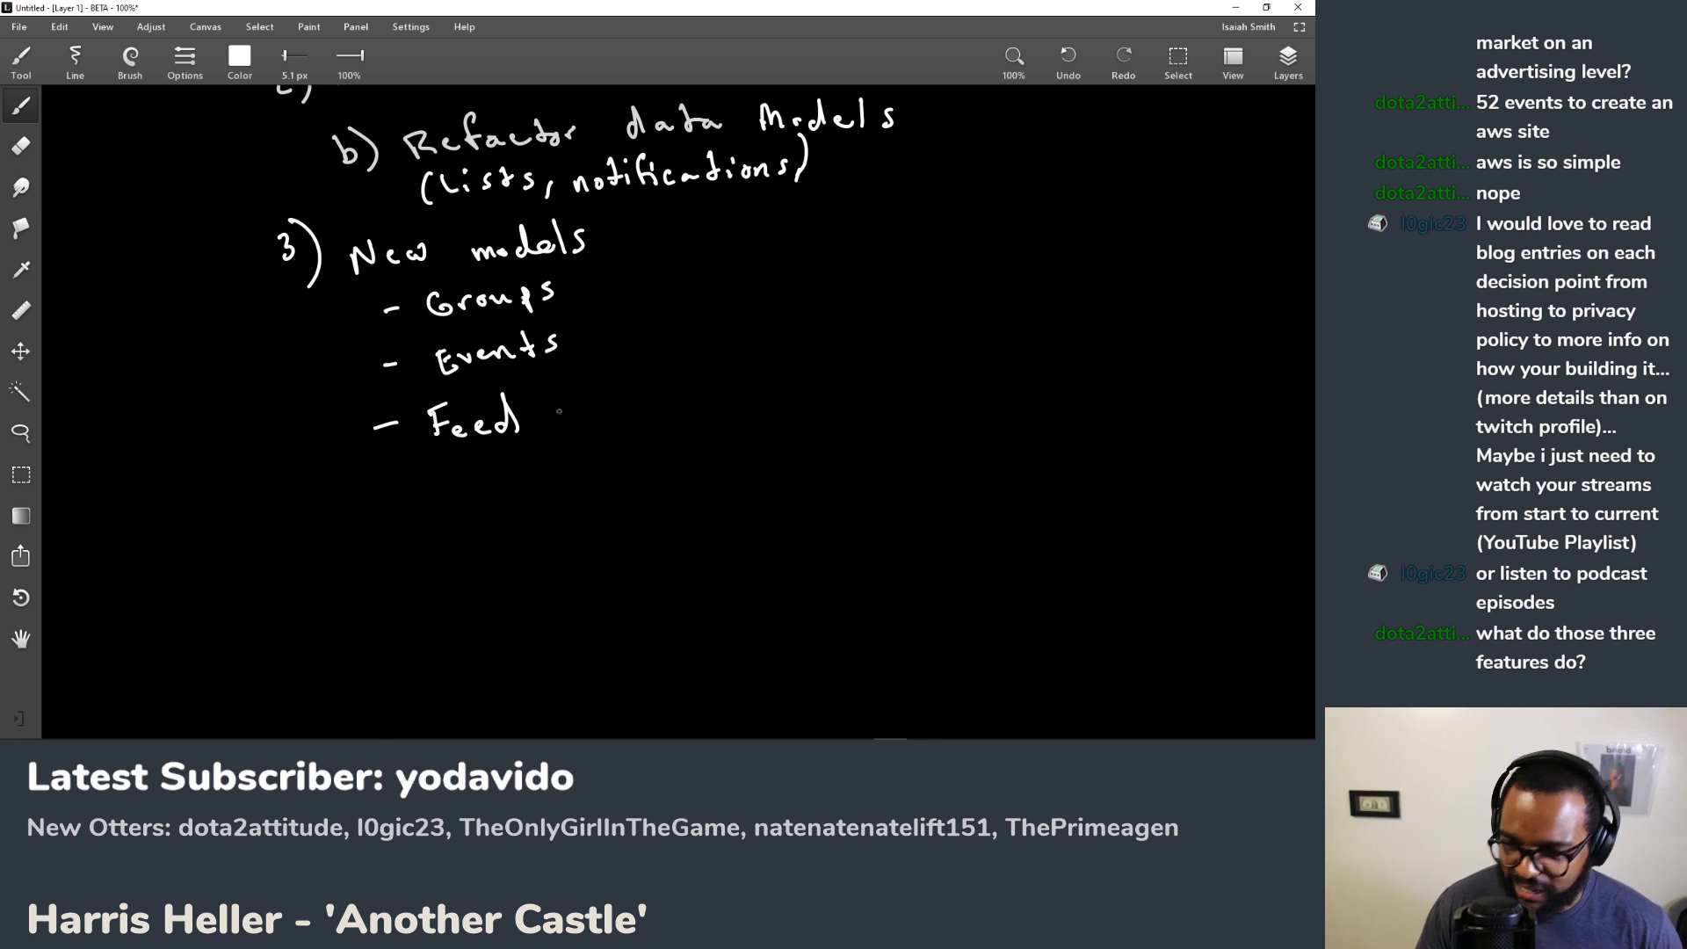
Step: Write a 'con/dashboard' note after Feed, then erase it
{"action": "mouse_move", "coordinate": [600, 384]}
{"action": "left_mouse_down"}
{"action": "mouse_move", "coordinate": [623, 438]}
{"action": "mouse_move", "coordinate": [637, 425]}
{"action": "left_mouse_up"}
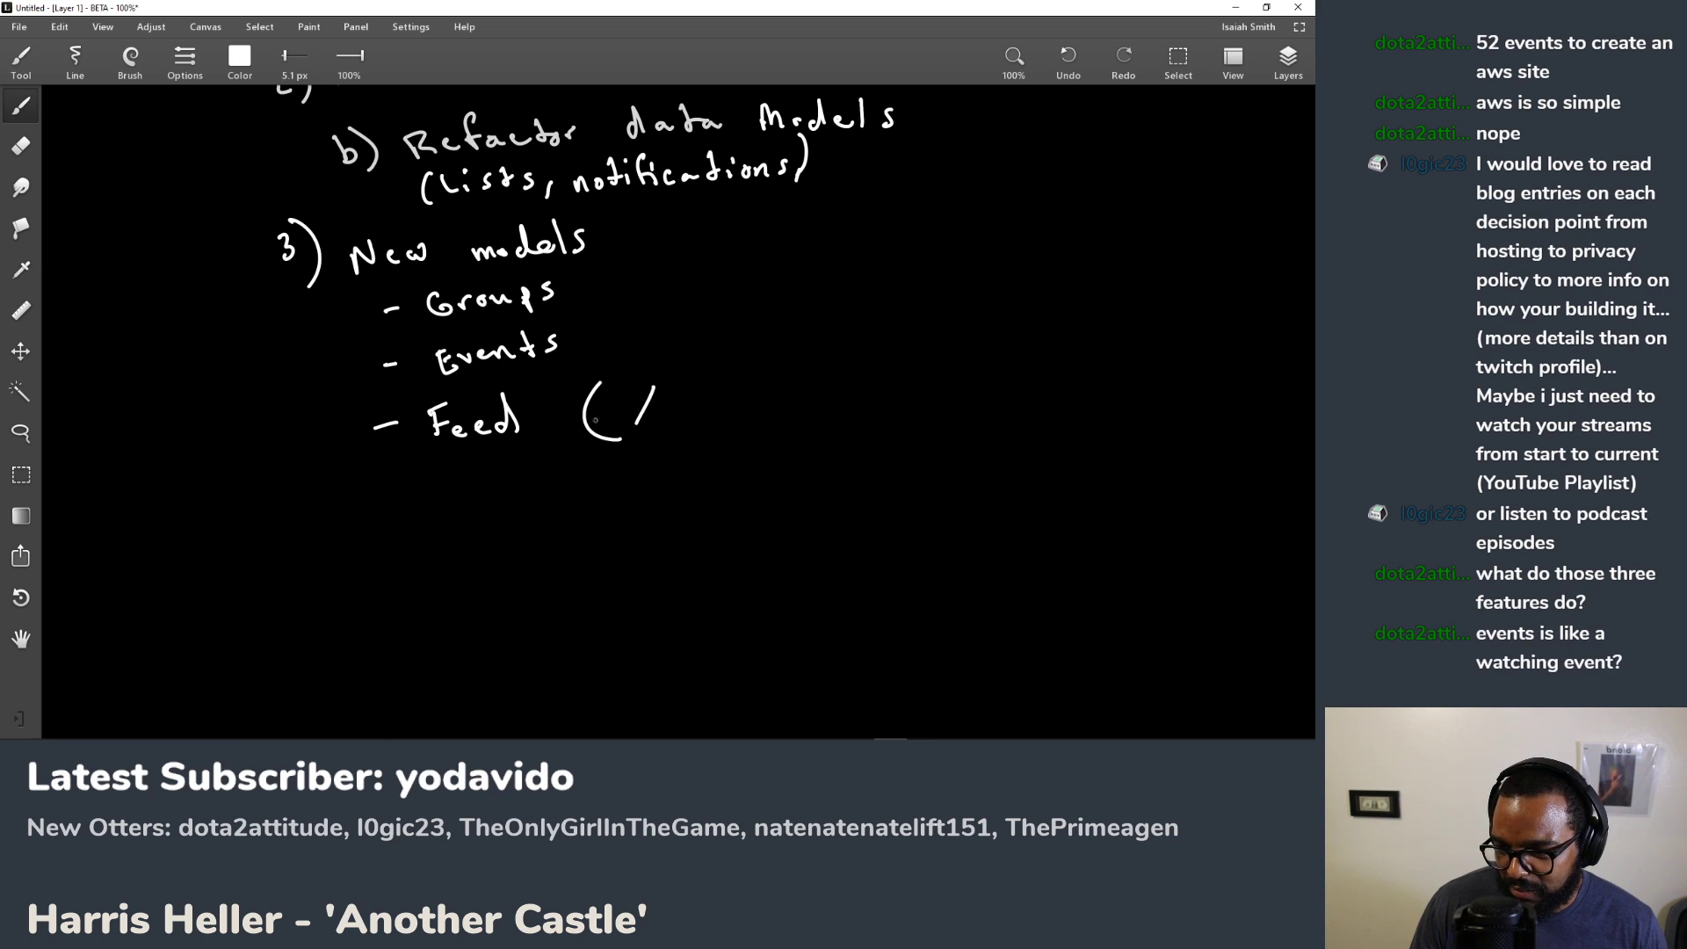
{"action": "left_click_drag", "start_coordinate": [609, 419], "coordinate": [710, 421]}
{"action": "mouse_move", "coordinate": [736, 392]}
{"action": "left_mouse_down"}
{"action": "mouse_move", "coordinate": [739, 416]}
{"action": "mouse_move", "coordinate": [765, 396]}
{"action": "mouse_move", "coordinate": [871, 413]}
{"action": "left_mouse_up"}
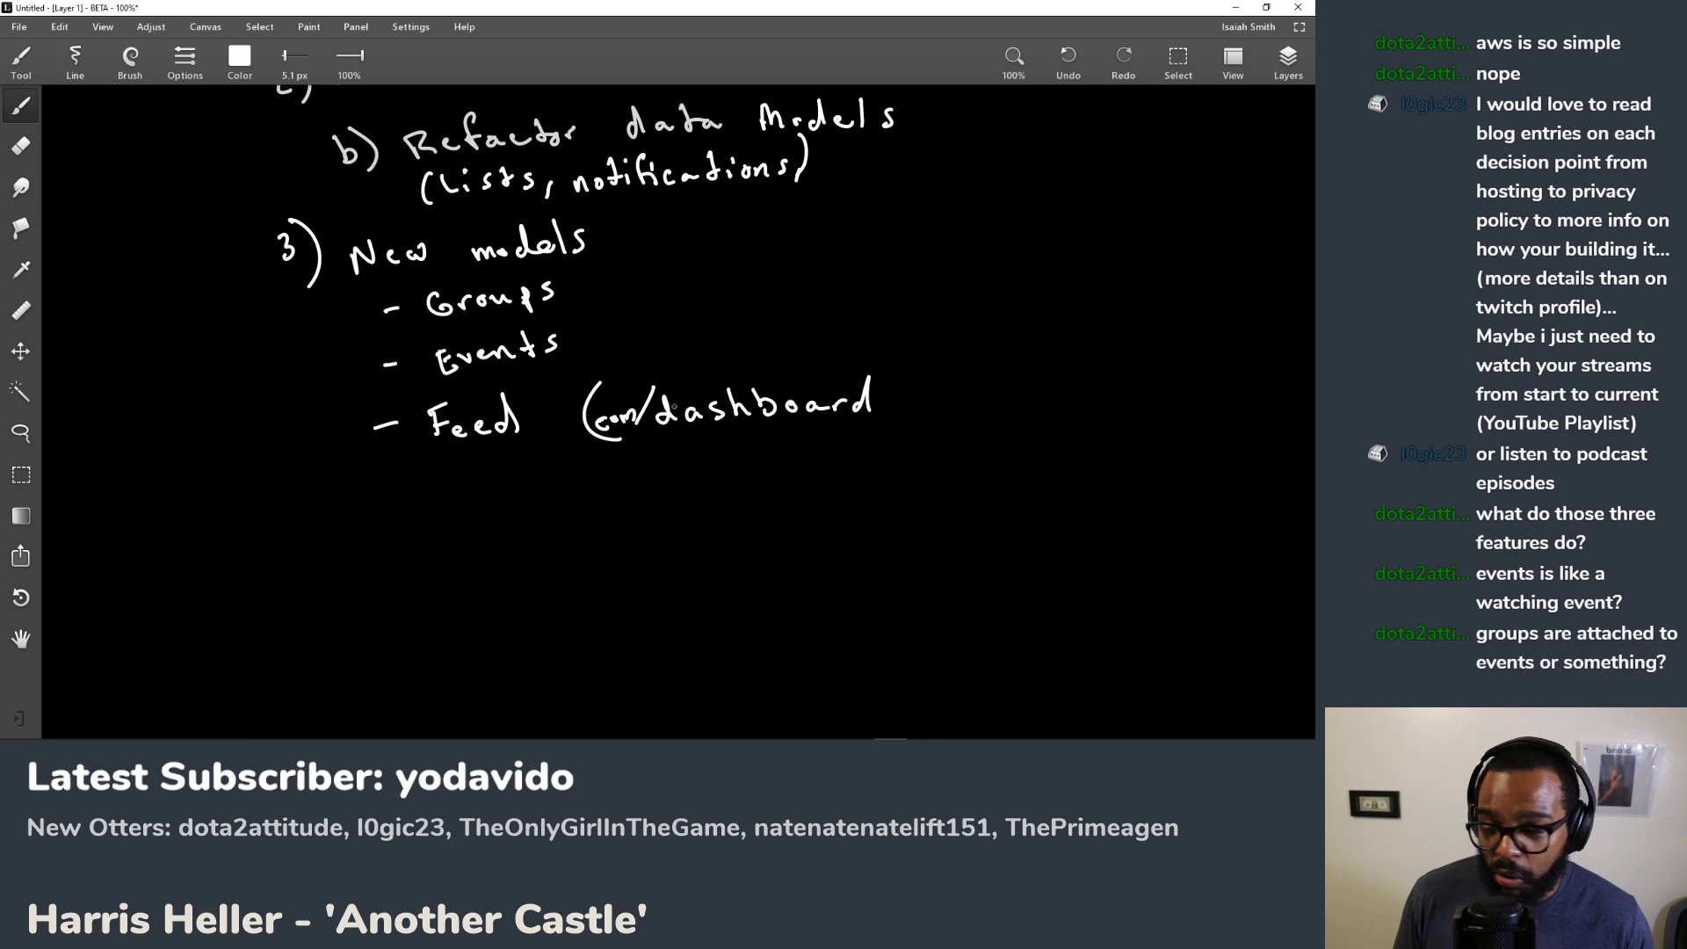
{"action": "key", "text": "e"}
{"action": "mouse_move", "coordinate": [889, 393]}
{"action": "left_mouse_down"}
{"action": "mouse_move", "coordinate": [731, 396]}
{"action": "mouse_move", "coordinate": [611, 439]}
{"action": "mouse_move", "coordinate": [596, 384]}
{"action": "left_mouse_up"}
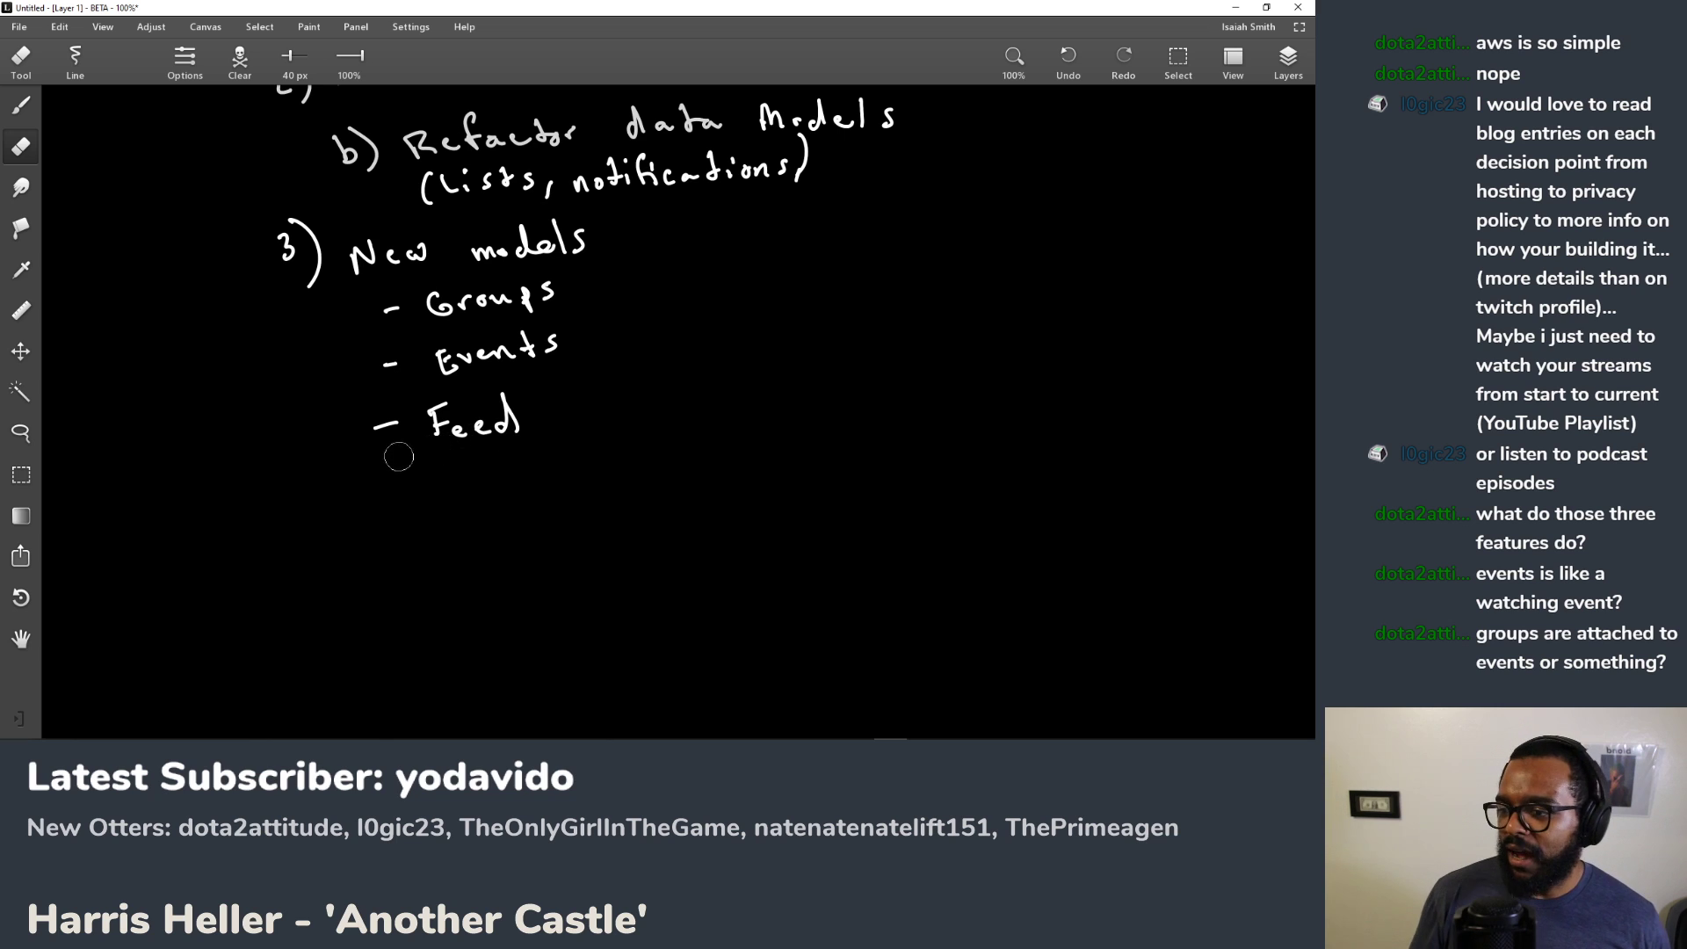
{"action": "key", "text": "b"}
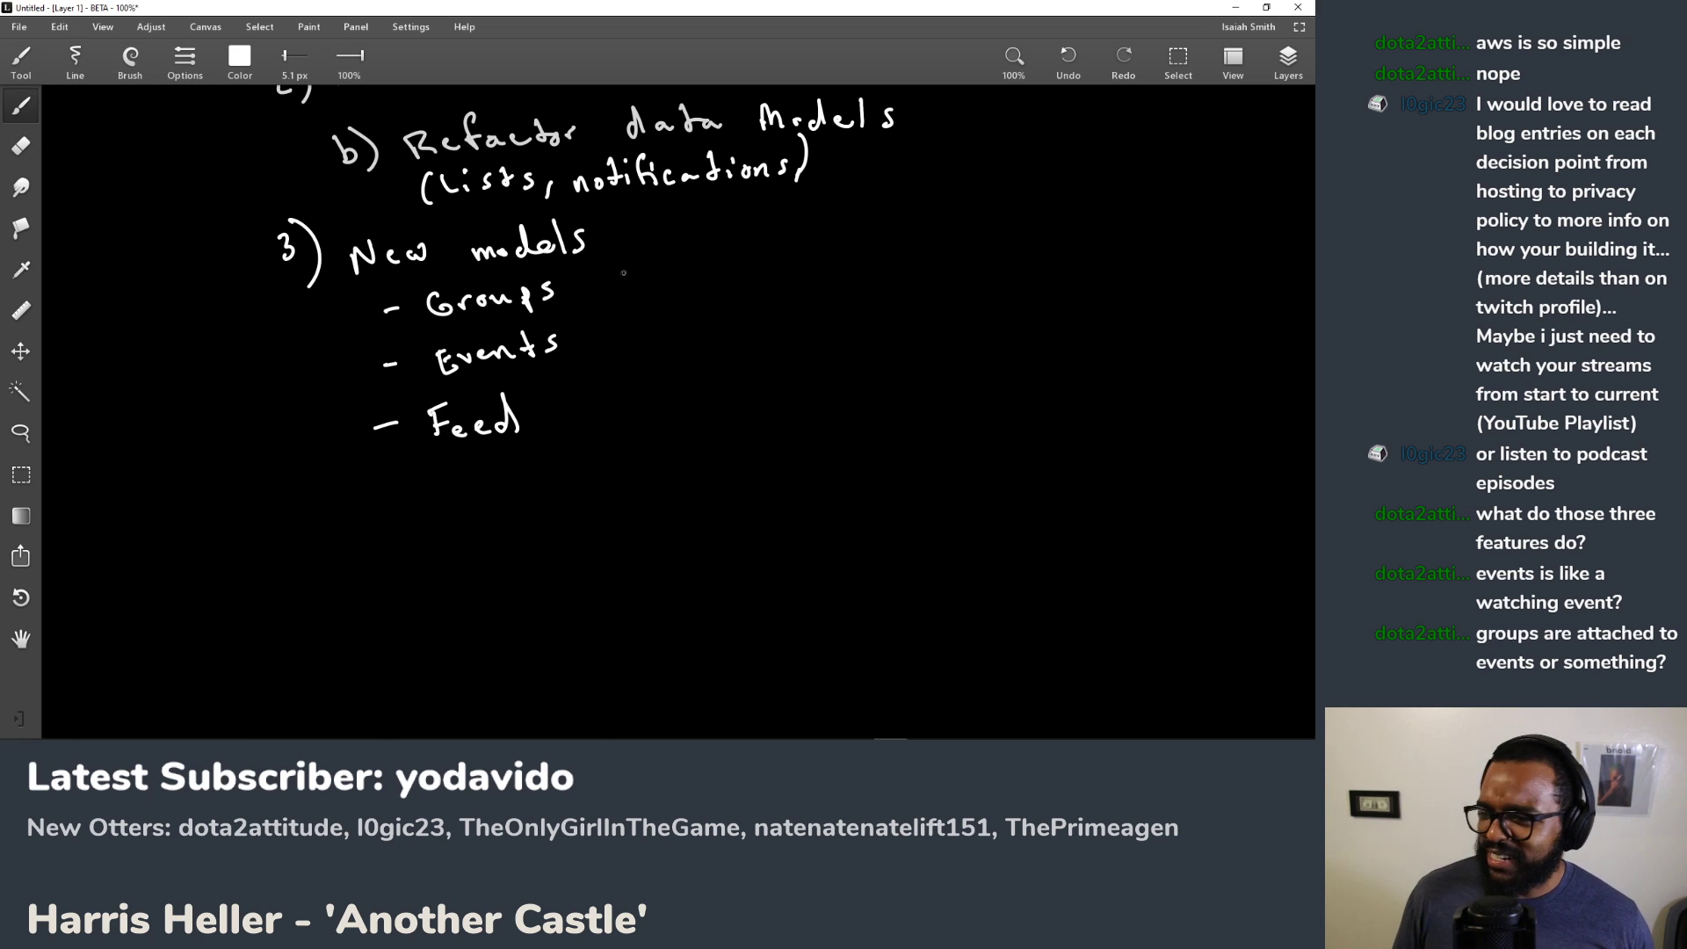
Step: Write a '- React' item below Feed, then undo it
{"action": "left_click_drag", "start_coordinate": [373, 504], "coordinate": [459, 510]}
{"action": "left_click_drag", "start_coordinate": [461, 501], "coordinate": [515, 502]}
{"action": "left_click_drag", "start_coordinate": [538, 487], "coordinate": [548, 497]}
{"action": "left_click_drag", "start_coordinate": [540, 486], "coordinate": [560, 480]}
{"action": "key", "text": "ctrl+z"}
{"action": "key", "text": "ctrl+z"}
{"action": "key", "text": "ctrl+z"}
{"action": "key", "text": "ctrl+z"}
{"action": "key", "text": "ctrl+z"}
{"action": "key", "text": "ctrl+z"}
{"action": "key", "text": "ctrl+z"}
{"action": "key", "text": "ctrl+z"}
{"action": "key", "text": "ctrl+z"}
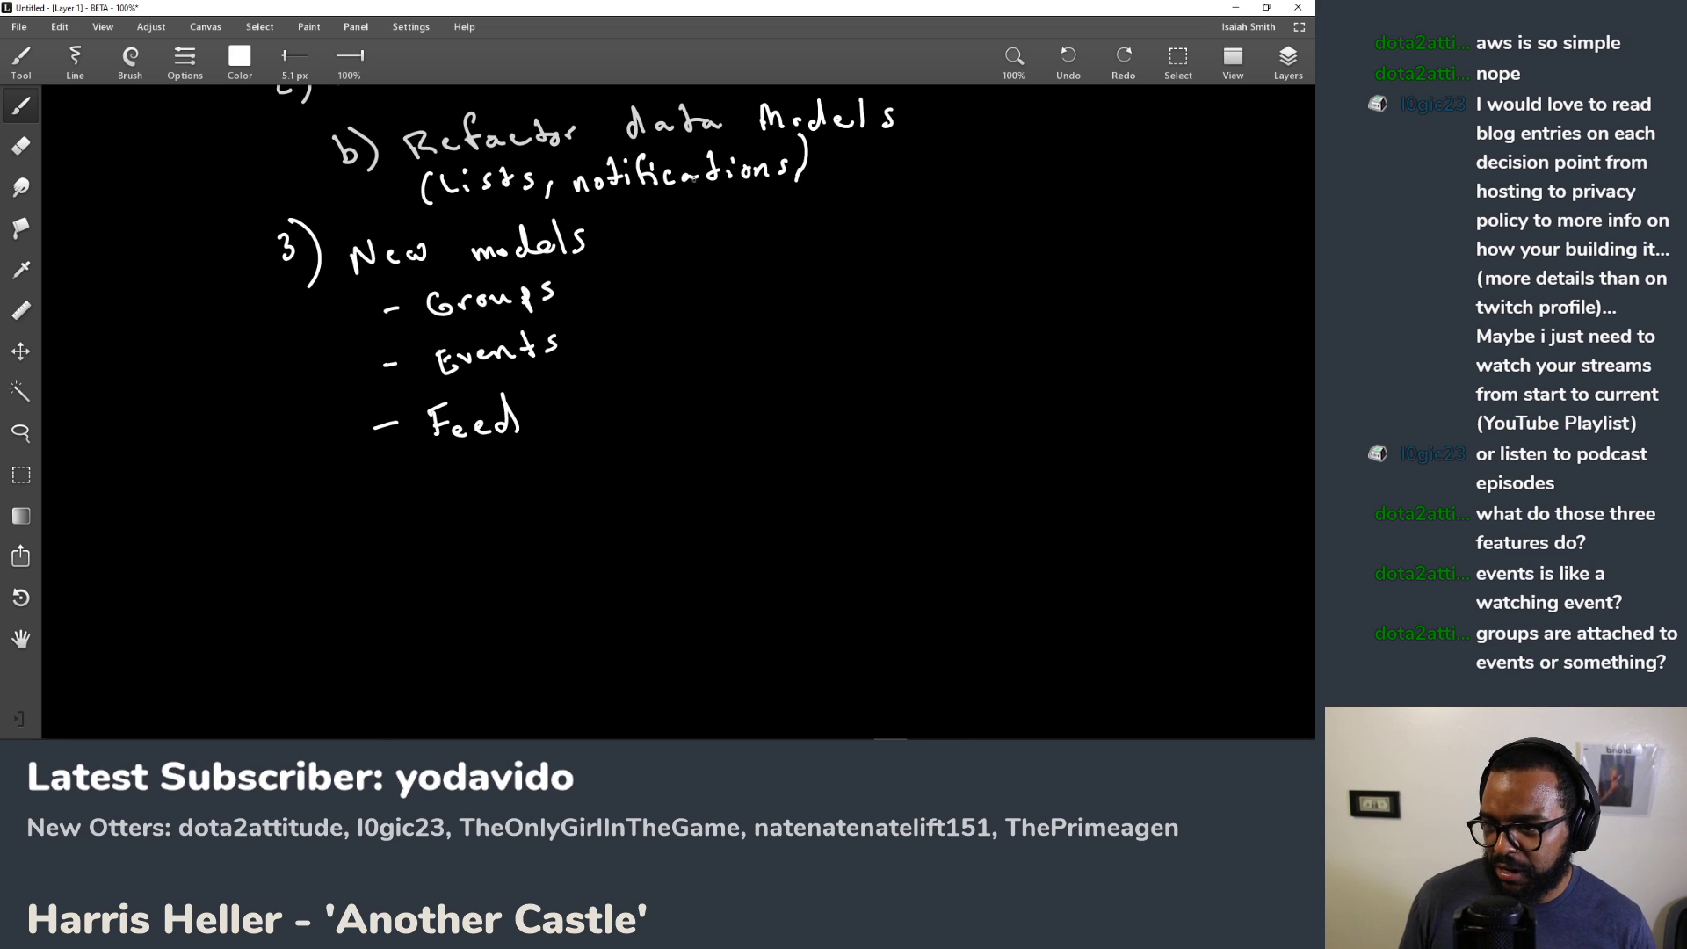
Step: Replace the ')' after notifications with a comma
{"action": "key", "text": "e"}
{"action": "left_click_drag", "start_coordinate": [802, 191], "coordinate": [805, 145]}
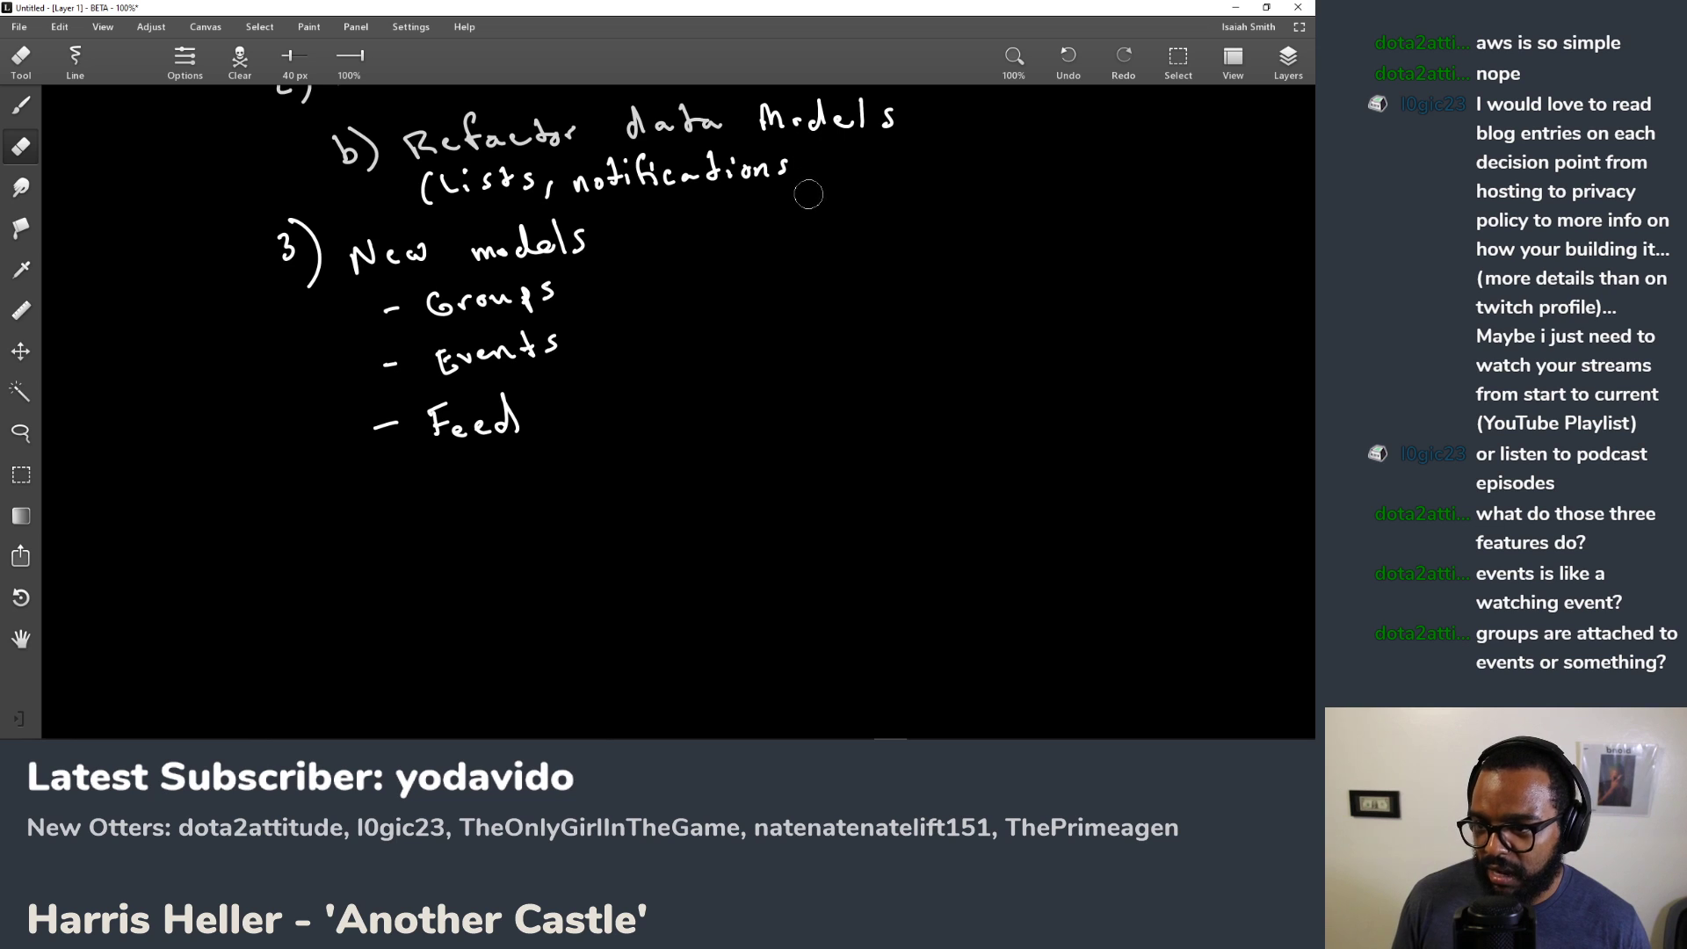
{"action": "key", "text": "b"}
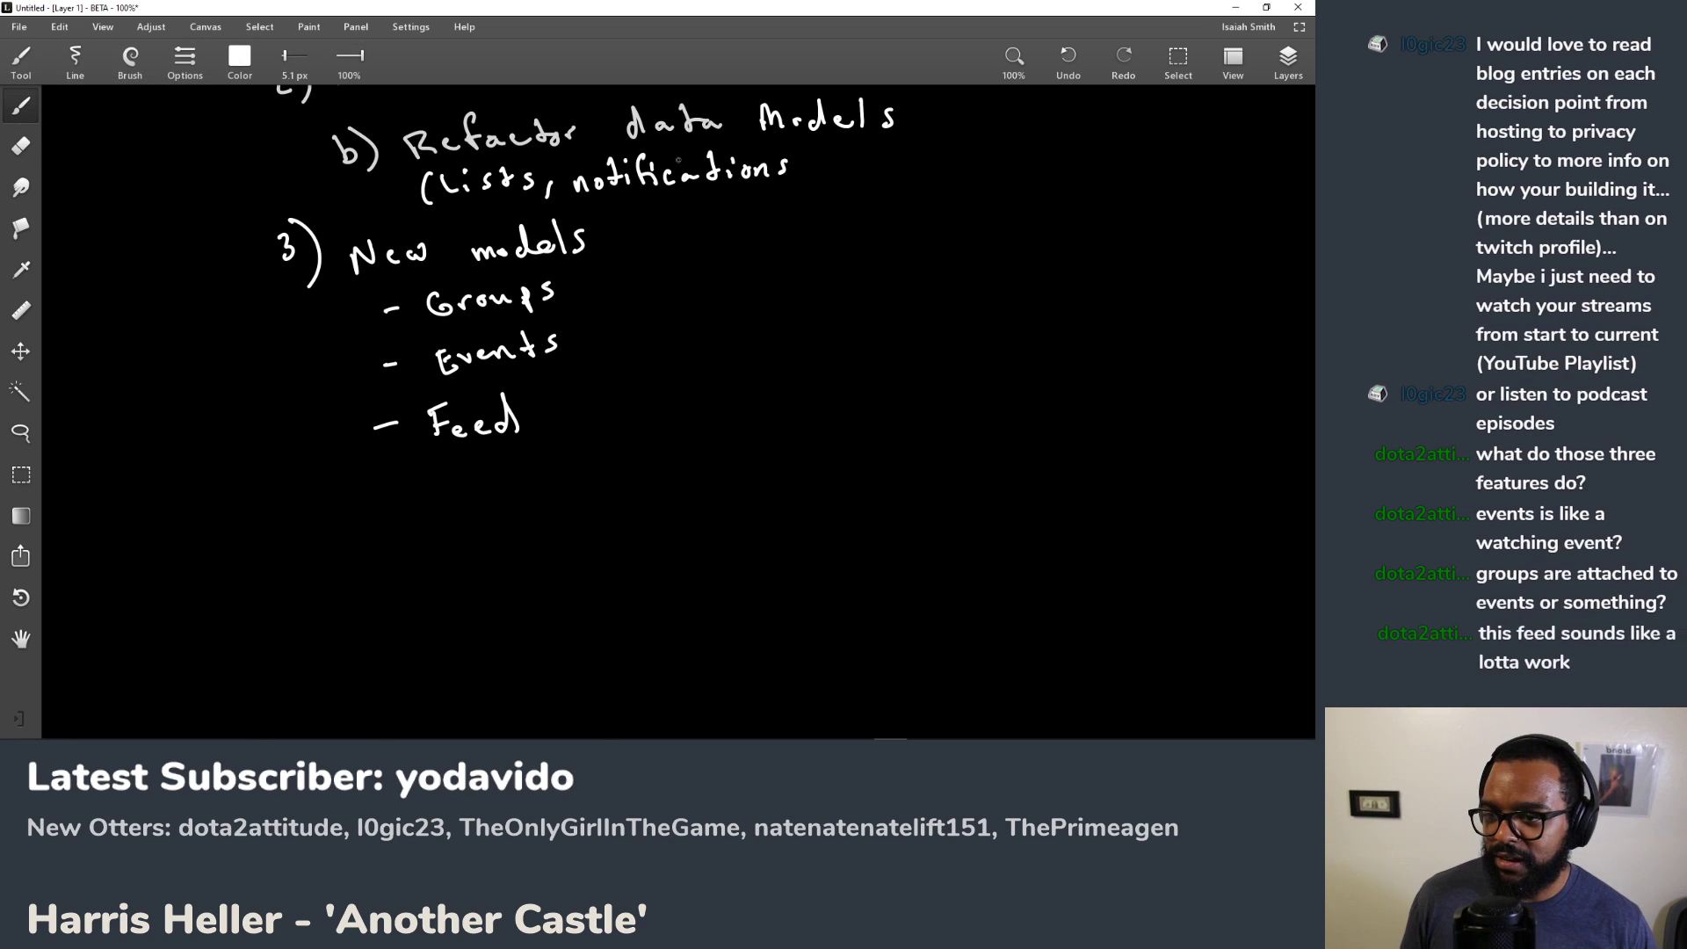
{"action": "left_click_drag", "start_coordinate": [803, 172], "coordinate": [799, 185]}
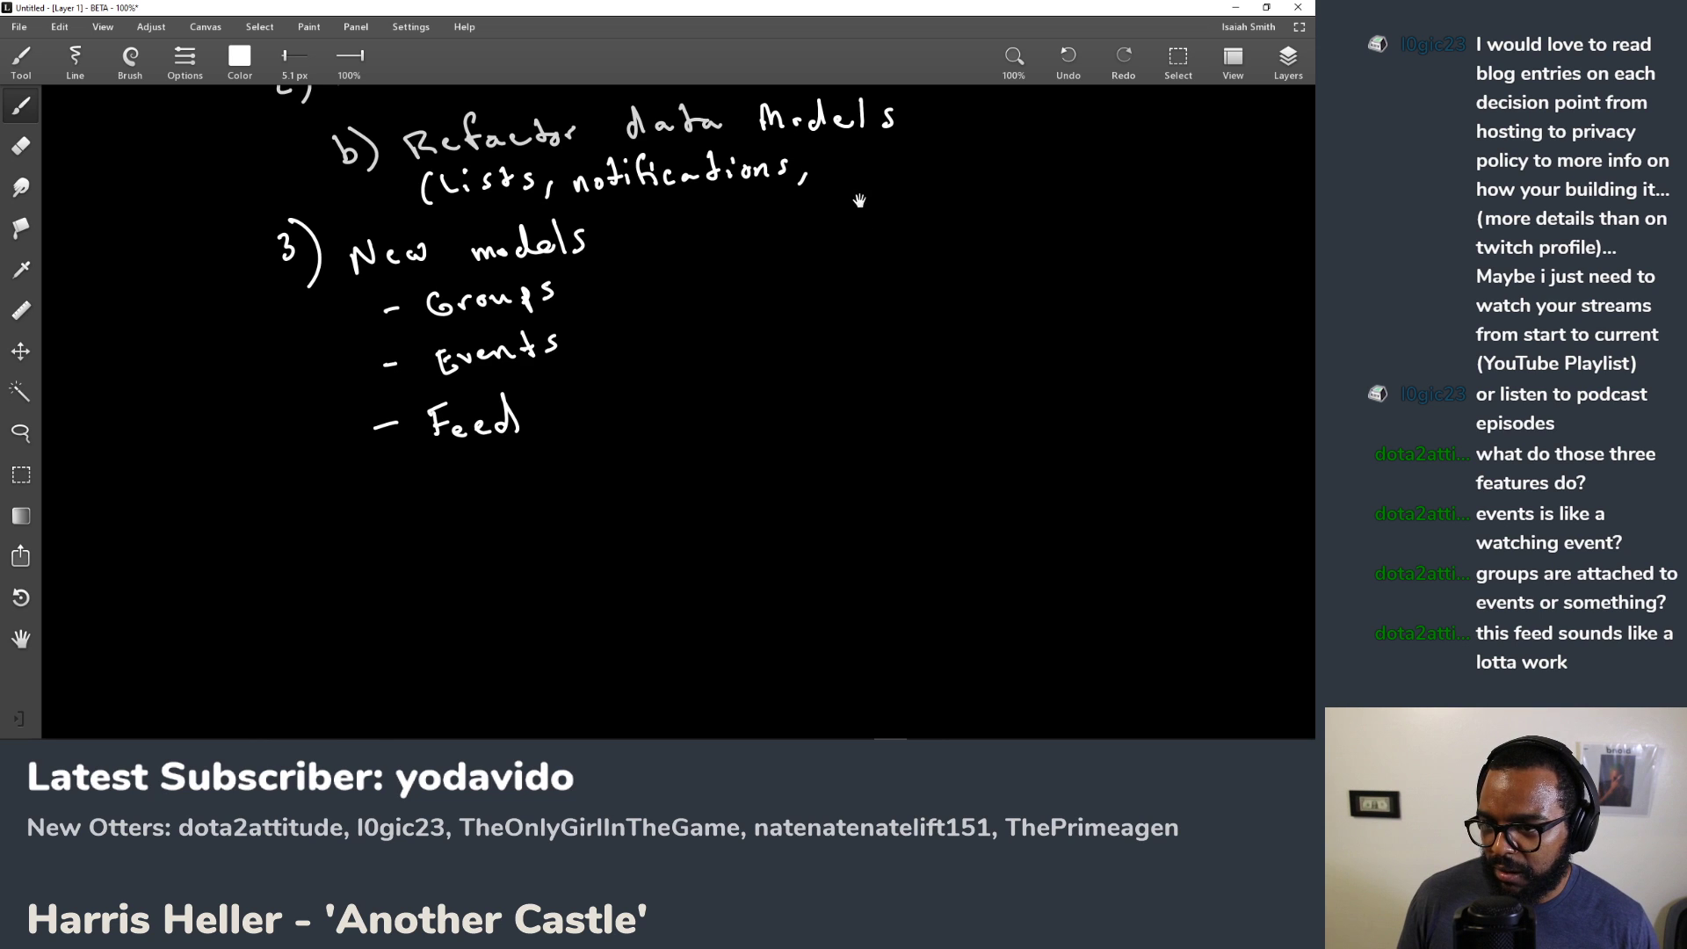
Step: Handwrite 'reaction)' after 'notifications,' so item b reads '(Lists, notifications, reaction)'
{"action": "left_click_drag", "start_coordinate": [859, 201], "coordinate": [771, 295]}
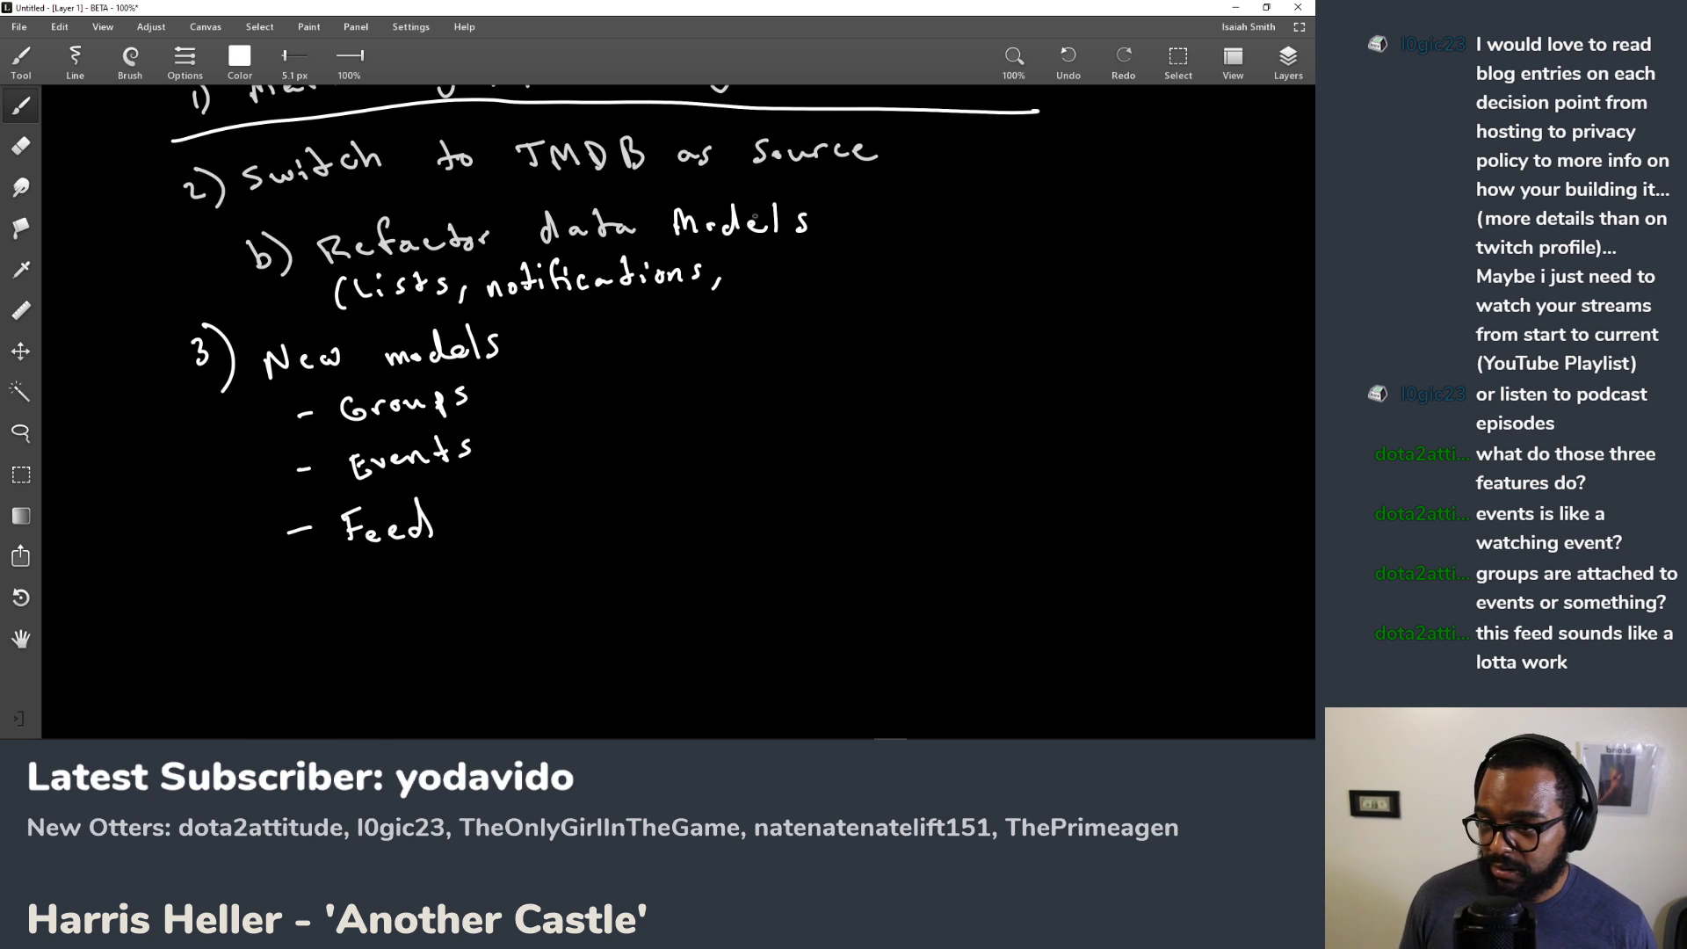
{"action": "mouse_move", "coordinate": [732, 277]}
{"action": "left_mouse_down"}
{"action": "mouse_move", "coordinate": [835, 263]}
{"action": "mouse_move", "coordinate": [826, 276]}
{"action": "mouse_move", "coordinate": [851, 284]}
{"action": "mouse_move", "coordinate": [891, 272]}
{"action": "mouse_move", "coordinate": [906, 302]}
{"action": "left_mouse_up"}
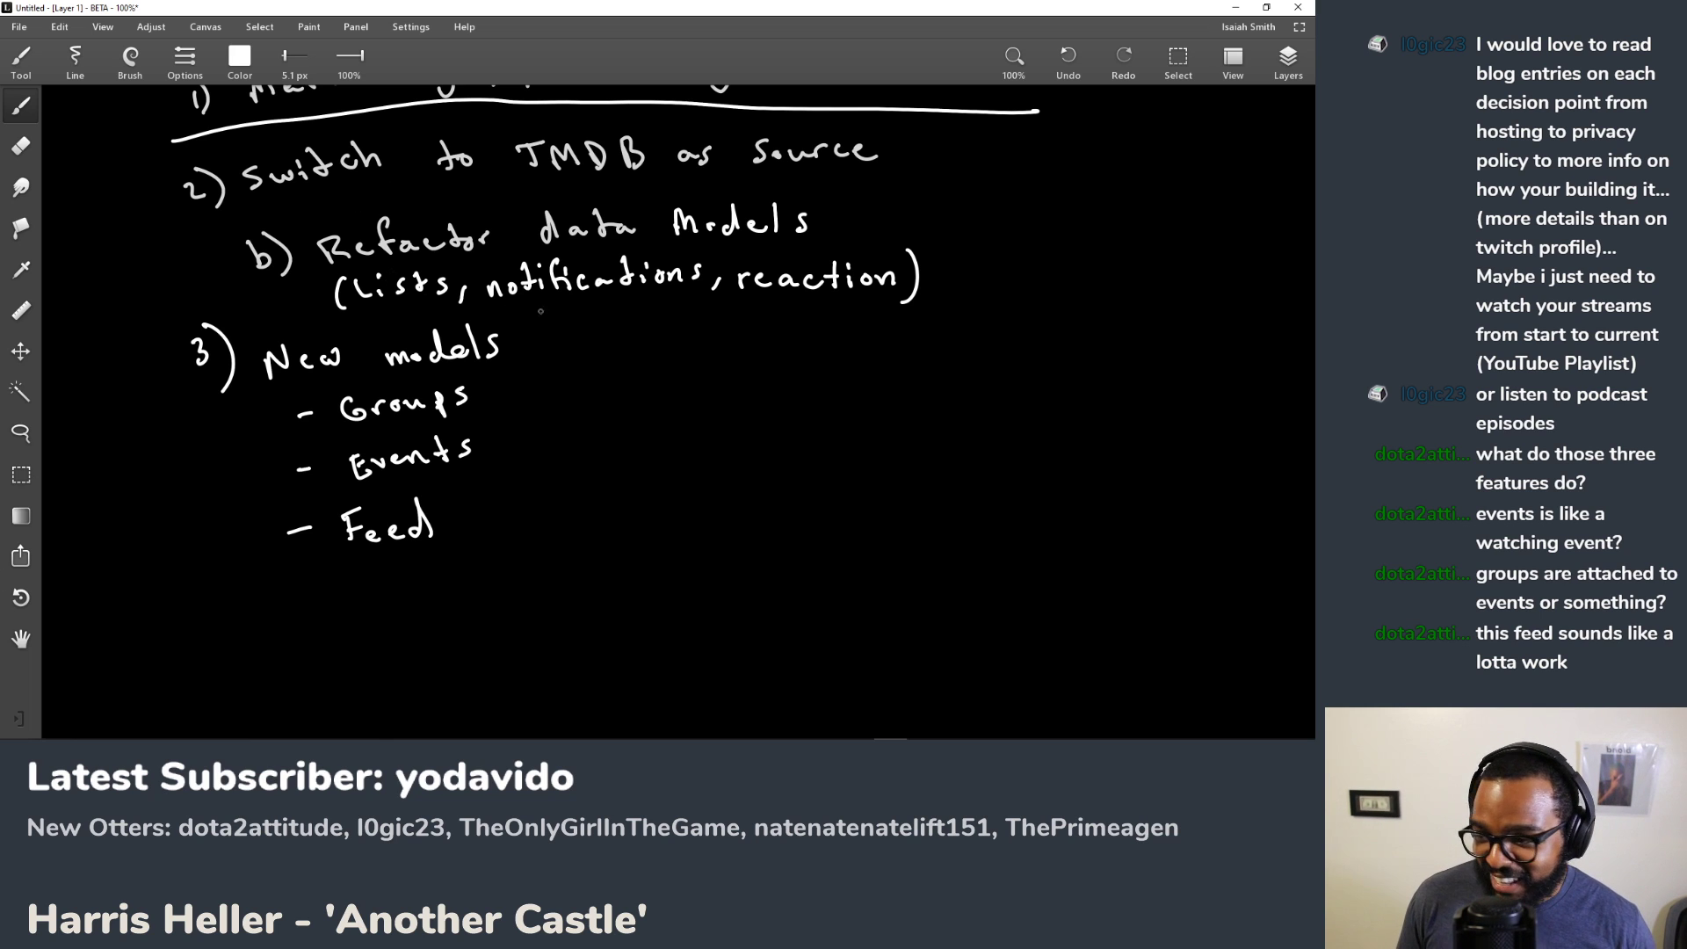
{"action": "left_click_drag", "start_coordinate": [630, 298], "coordinate": [668, 401]}
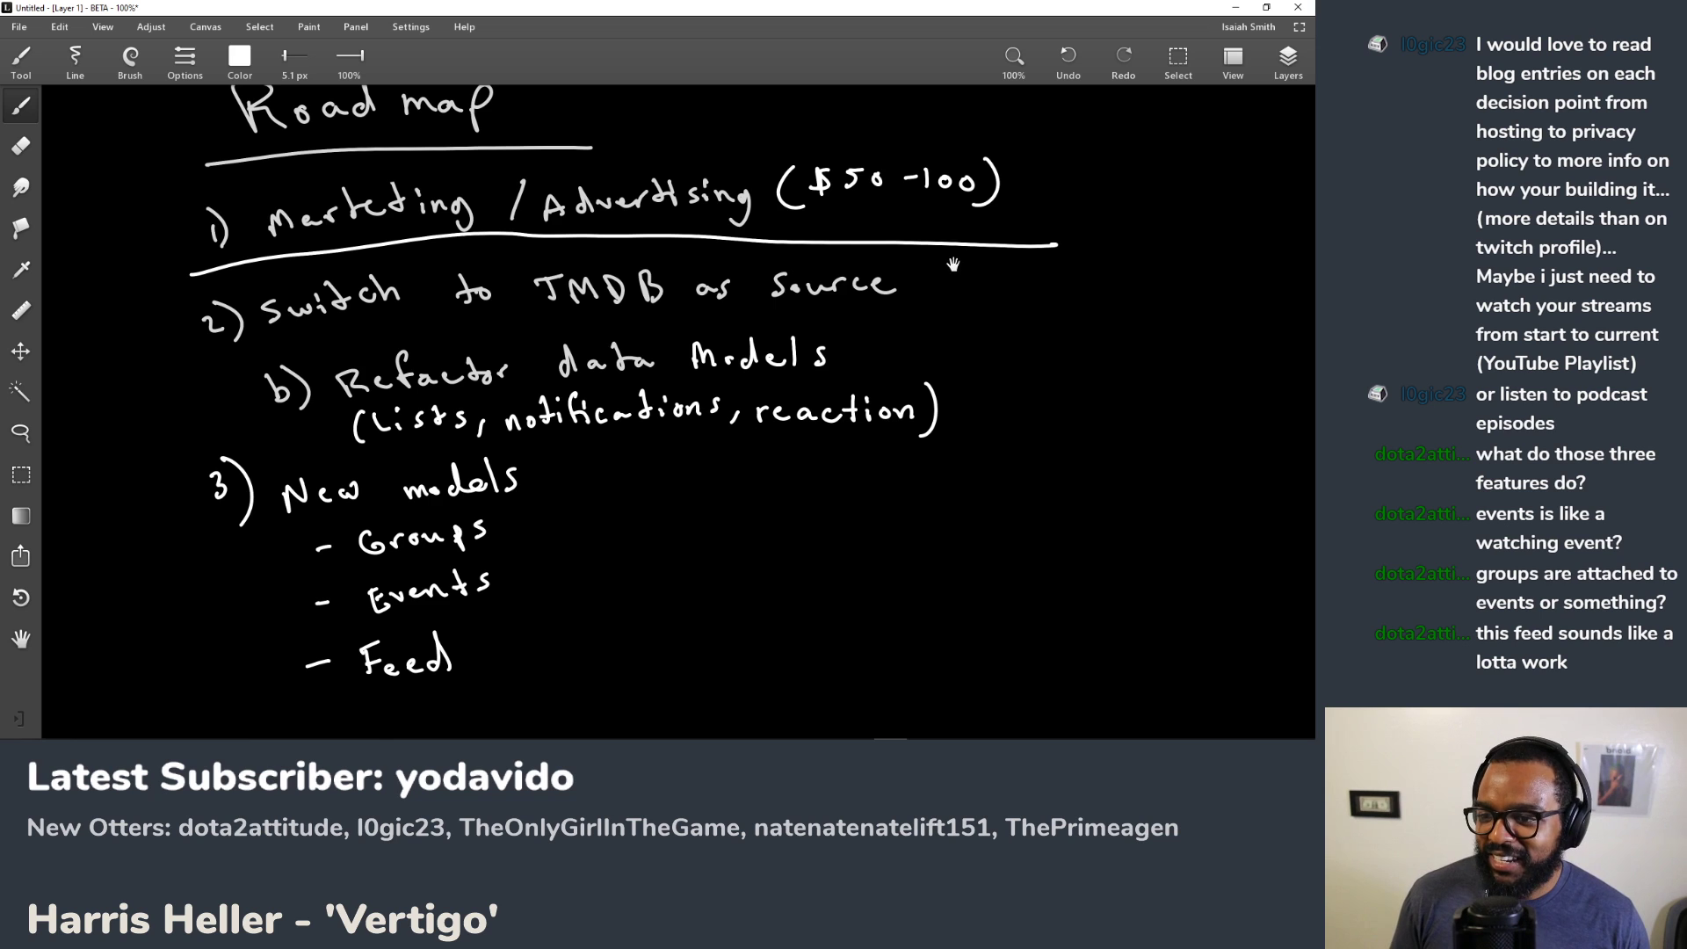
{"action": "left_click_drag", "start_coordinate": [951, 264], "coordinate": [868, 349]}
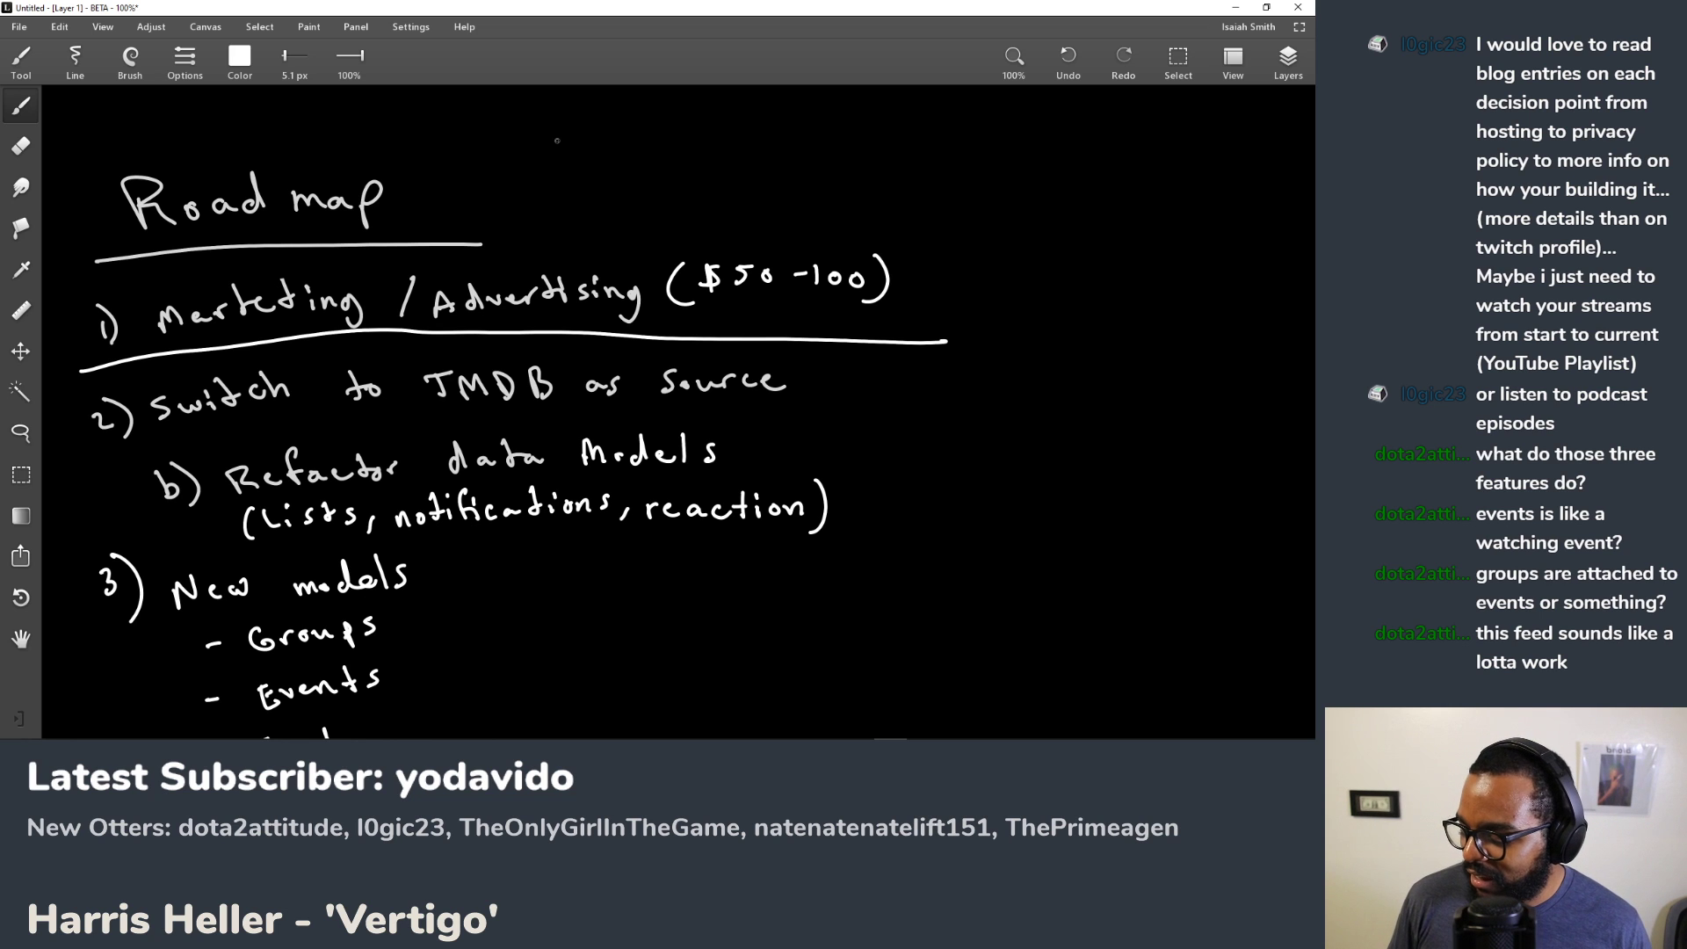
Step: Draw an asterisk and write 'Revisit' left of the road map list
{"action": "mouse_move", "coordinate": [571, 243]}
{"action": "left_mouse_down"}
{"action": "mouse_move", "coordinate": [549, 348]}
{"action": "mouse_move", "coordinate": [525, 375]}
{"action": "mouse_move", "coordinate": [464, 366]}
{"action": "mouse_move", "coordinate": [459, 301]}
{"action": "left_mouse_up"}
{"action": "left_click_drag", "start_coordinate": [461, 242], "coordinate": [479, 277]}
{"action": "mouse_move", "coordinate": [478, 247]}
{"action": "left_mouse_down"}
{"action": "mouse_move", "coordinate": [454, 276]}
{"action": "mouse_move", "coordinate": [606, 216]}
{"action": "mouse_move", "coordinate": [620, 225]}
{"action": "left_mouse_up"}
{"action": "left_click", "coordinate": [622, 200]}
{"action": "left_click_drag", "start_coordinate": [643, 184], "coordinate": [638, 214]}
{"action": "left_click_drag", "start_coordinate": [633, 204], "coordinate": [654, 193]}
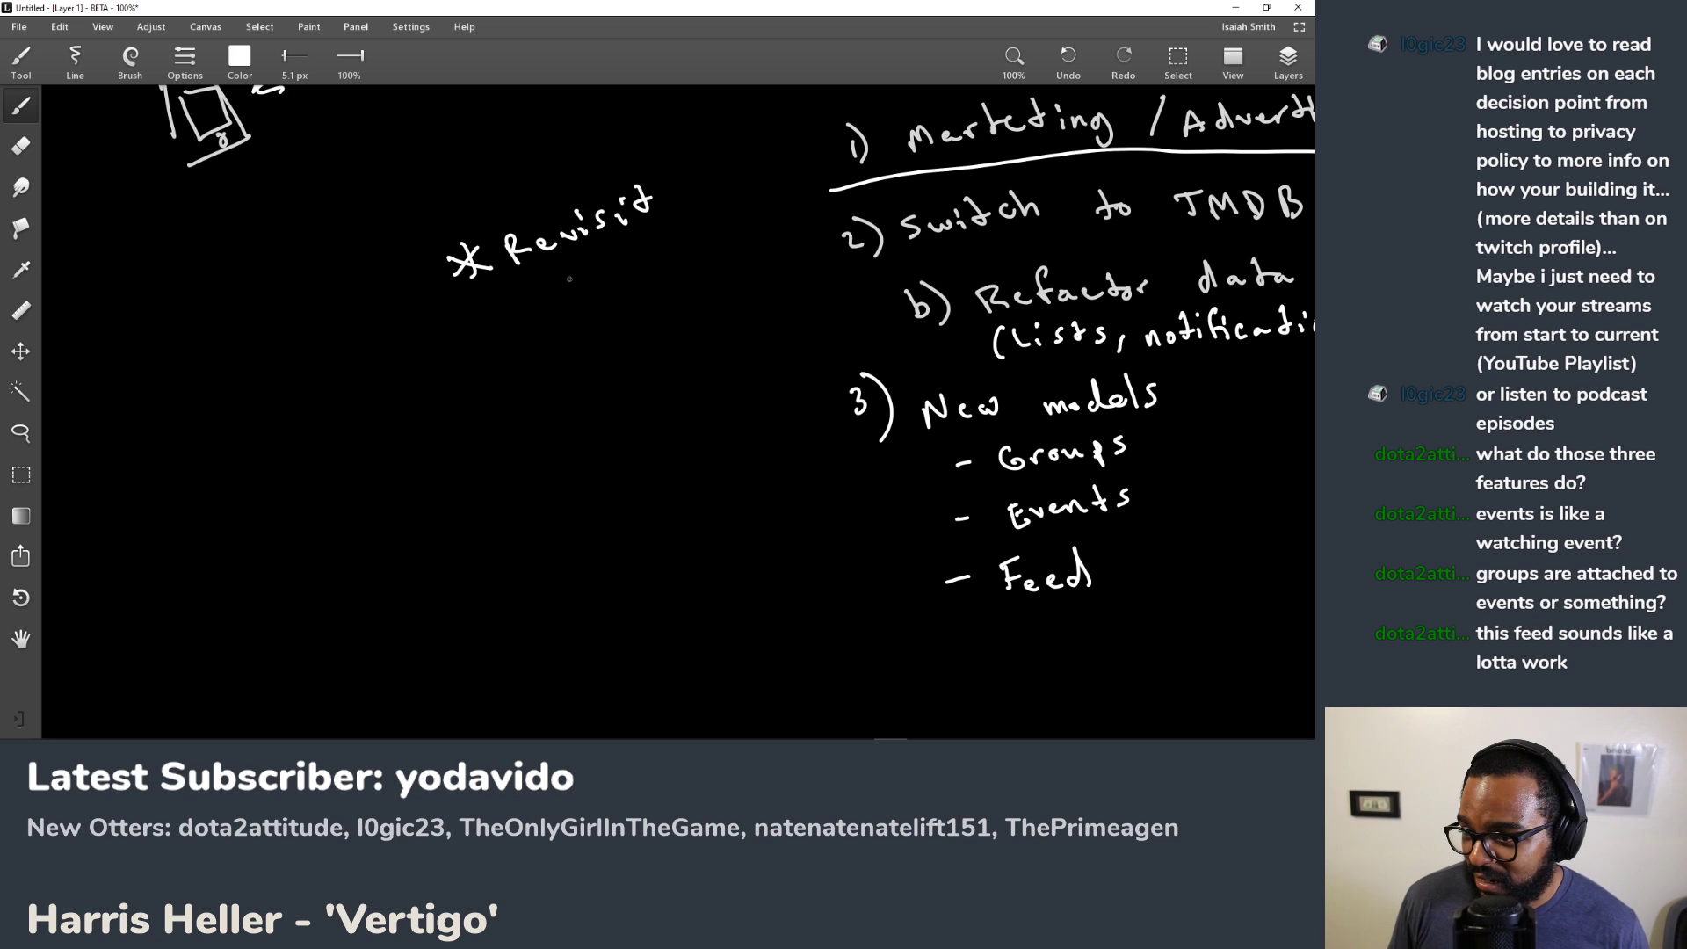
Step: Write 'Blog' beneath Revisit and bring the Road map list back into view
{"action": "left_click_drag", "start_coordinate": [565, 275], "coordinate": [570, 301]}
{"action": "mouse_move", "coordinate": [599, 269]}
{"action": "left_mouse_down"}
{"action": "mouse_move", "coordinate": [598, 292]}
{"action": "mouse_move", "coordinate": [615, 283]}
{"action": "left_mouse_up"}
{"action": "mouse_move", "coordinate": [632, 274]}
{"action": "left_mouse_down"}
{"action": "mouse_move", "coordinate": [638, 299]}
{"action": "mouse_move", "coordinate": [708, 236]}
{"action": "mouse_move", "coordinate": [753, 230]}
{"action": "mouse_move", "coordinate": [754, 245]}
{"action": "left_mouse_up"}
{"action": "left_click_drag", "start_coordinate": [768, 327], "coordinate": [661, 331]}
{"action": "left_click_drag", "start_coordinate": [739, 380], "coordinate": [760, 317]}
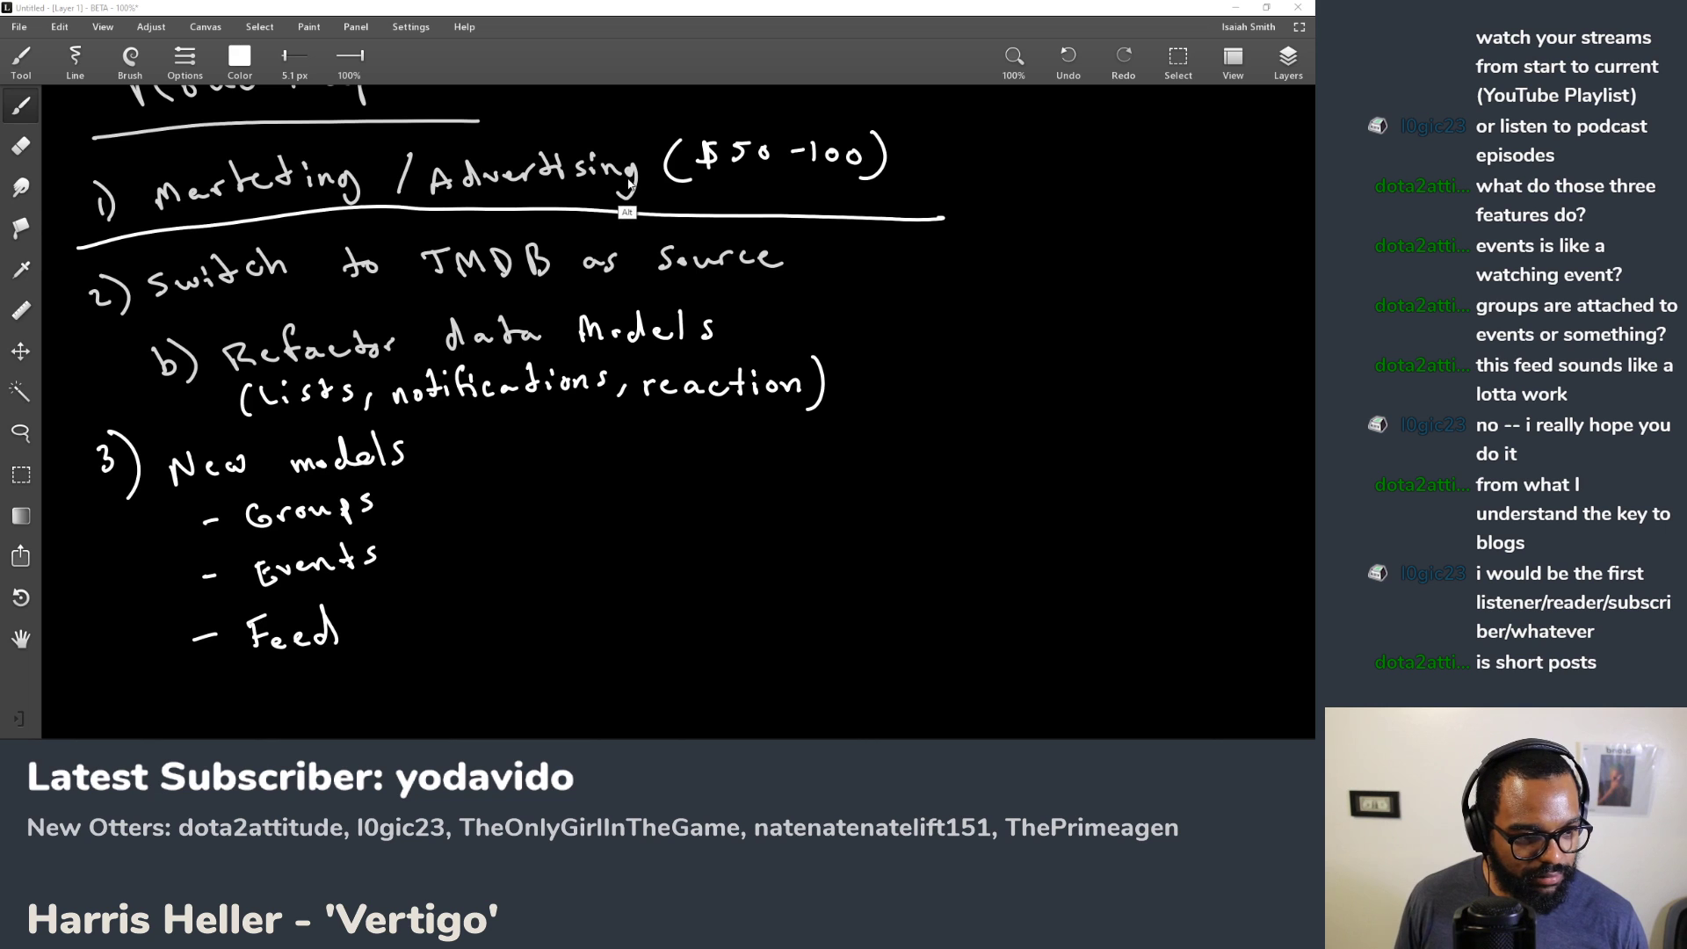
{"action": "key", "text": "alt+Tab"}
Step: Log out of MovieOtter from the avatar menu, then go to the Movies page
{"action": "scroll", "coordinate": [652, 422], "scroll_direction": "down", "scroll_amount": 5}
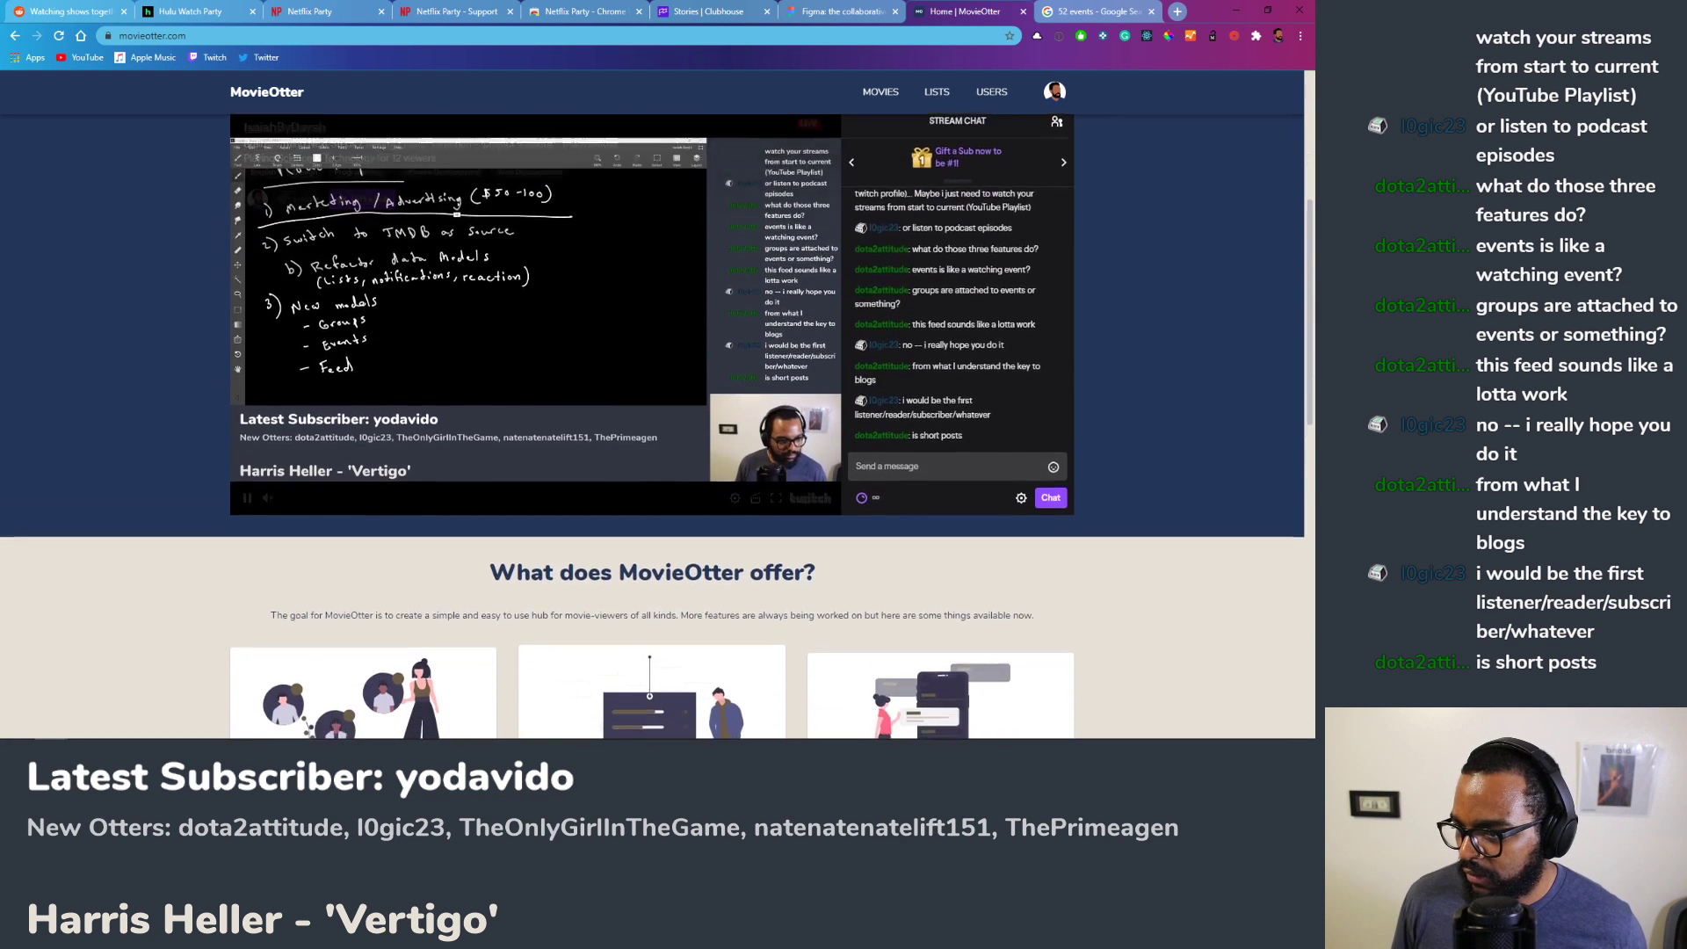
{"action": "scroll", "coordinate": [624, 183], "scroll_direction": "down", "scroll_amount": 5}
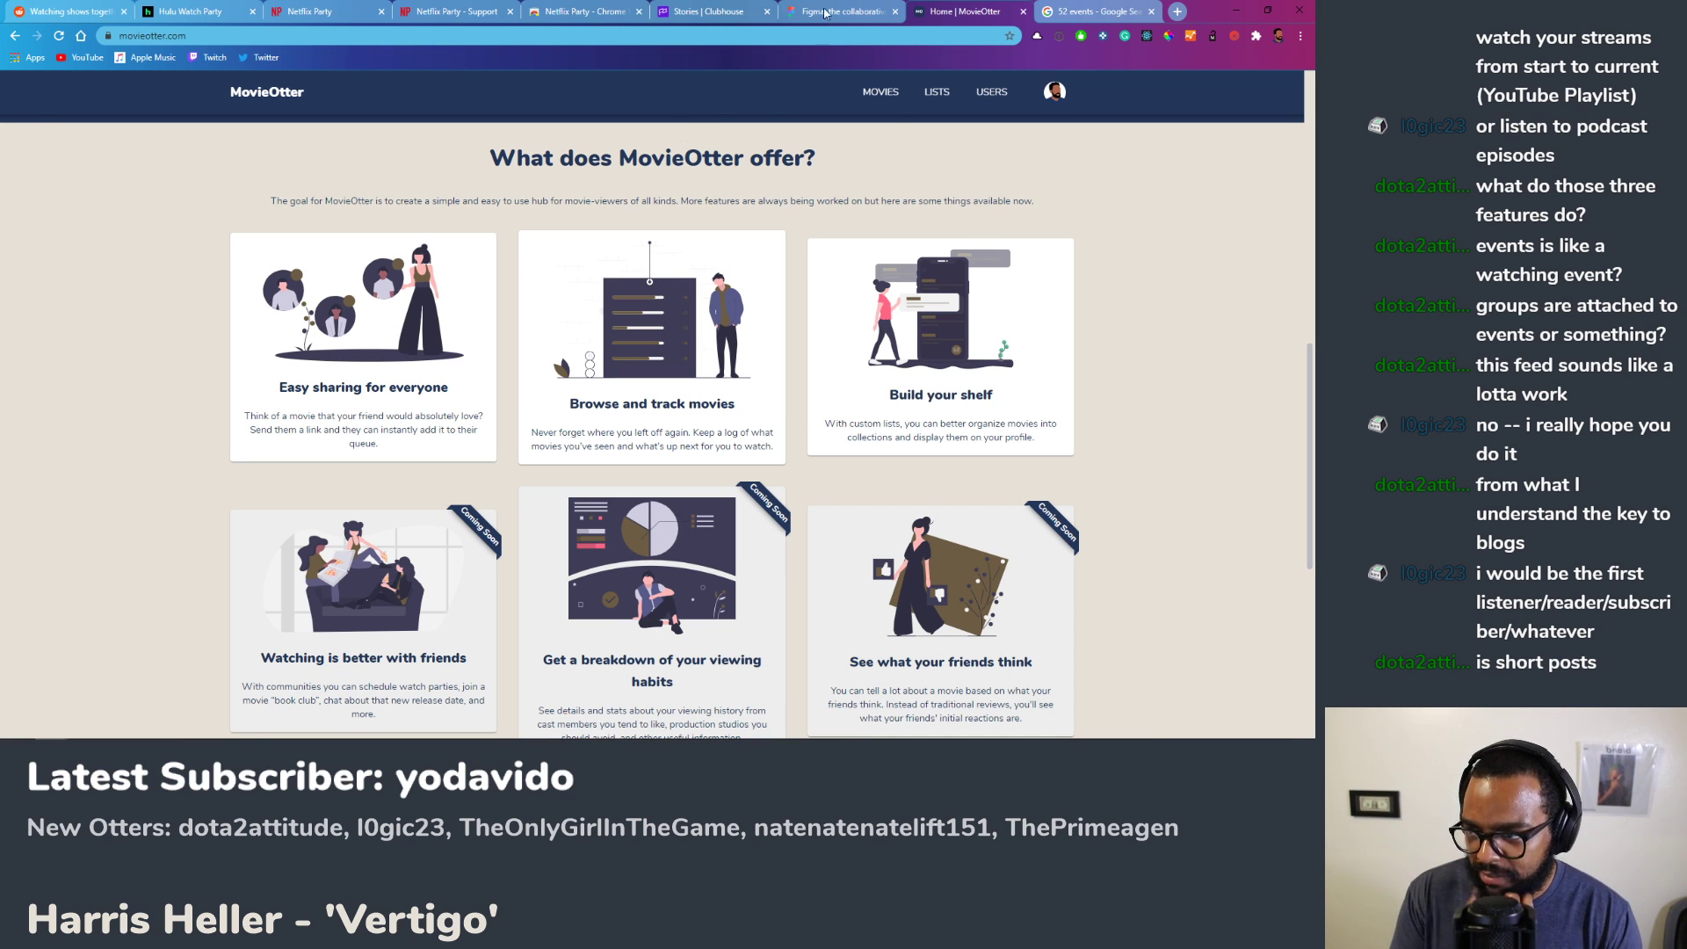
{"action": "scroll", "coordinate": [868, 75], "scroll_direction": "up", "scroll_amount": 10}
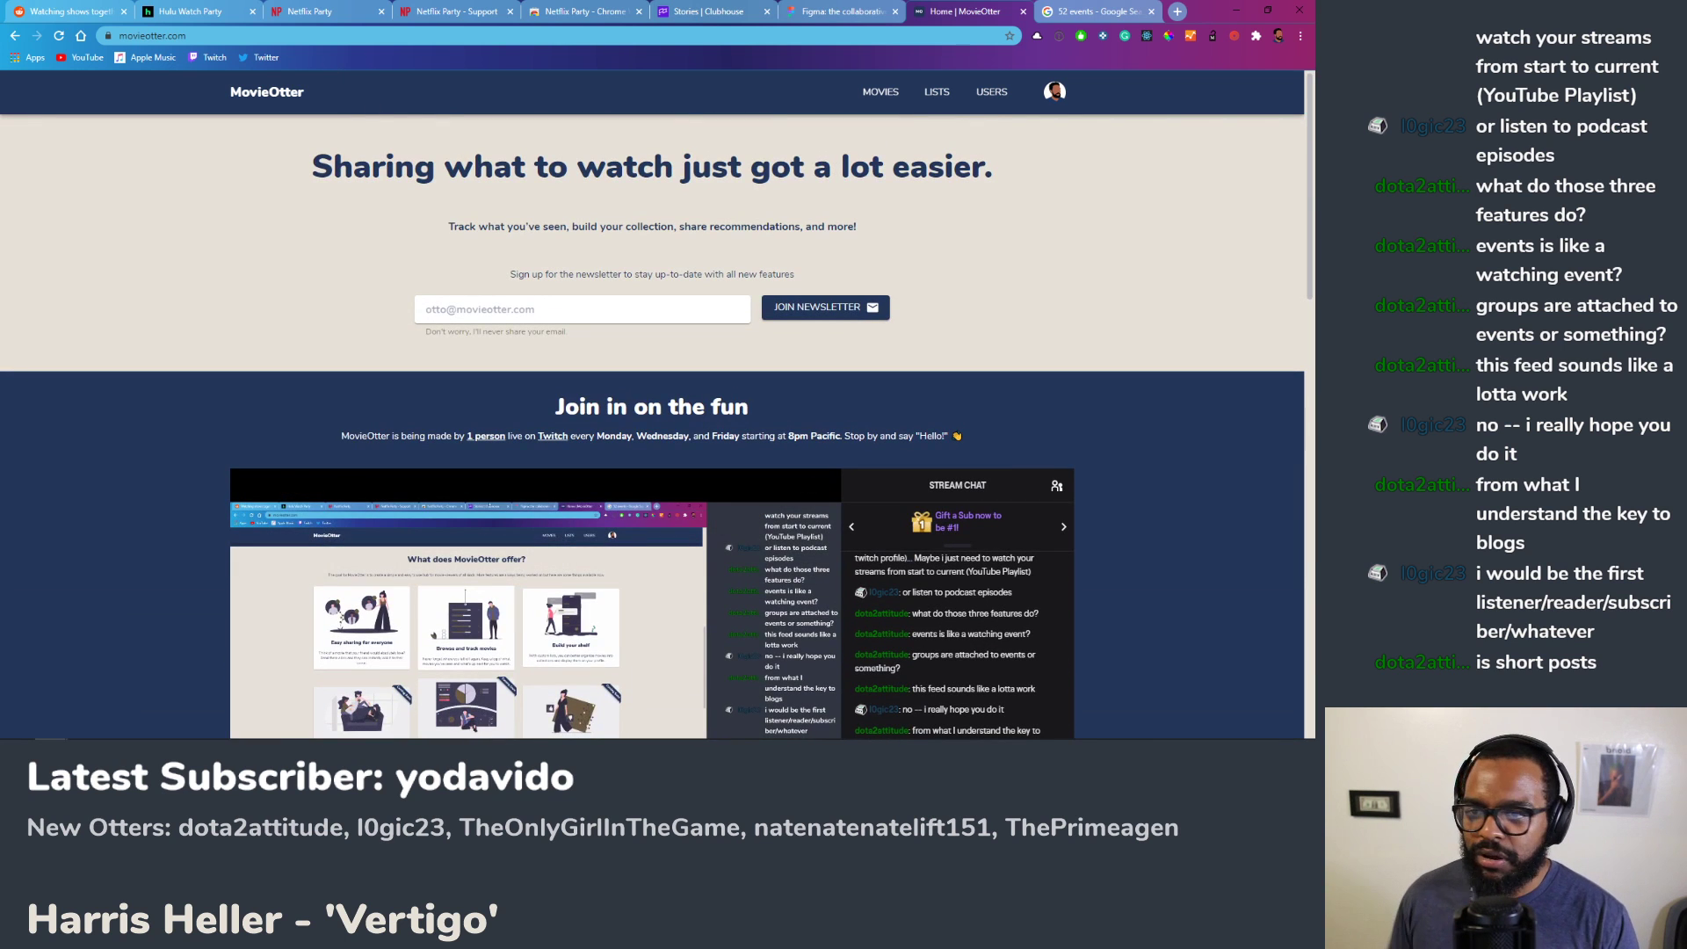
{"action": "left_click", "coordinate": [1055, 92]}
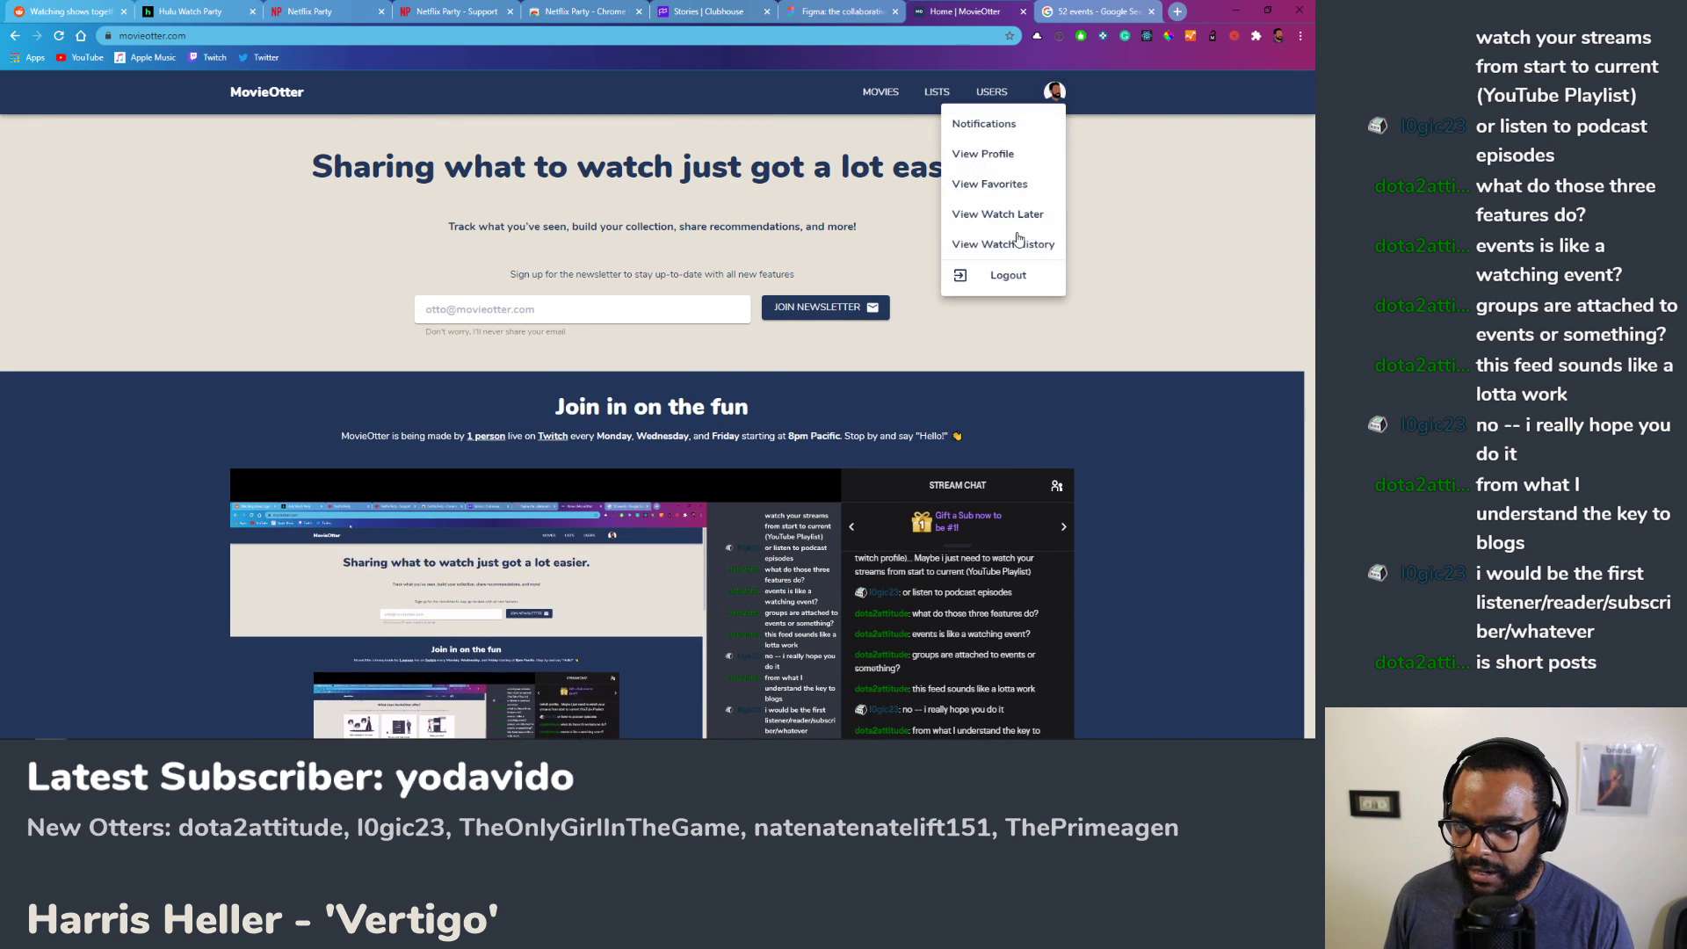
{"action": "left_click", "coordinate": [995, 278]}
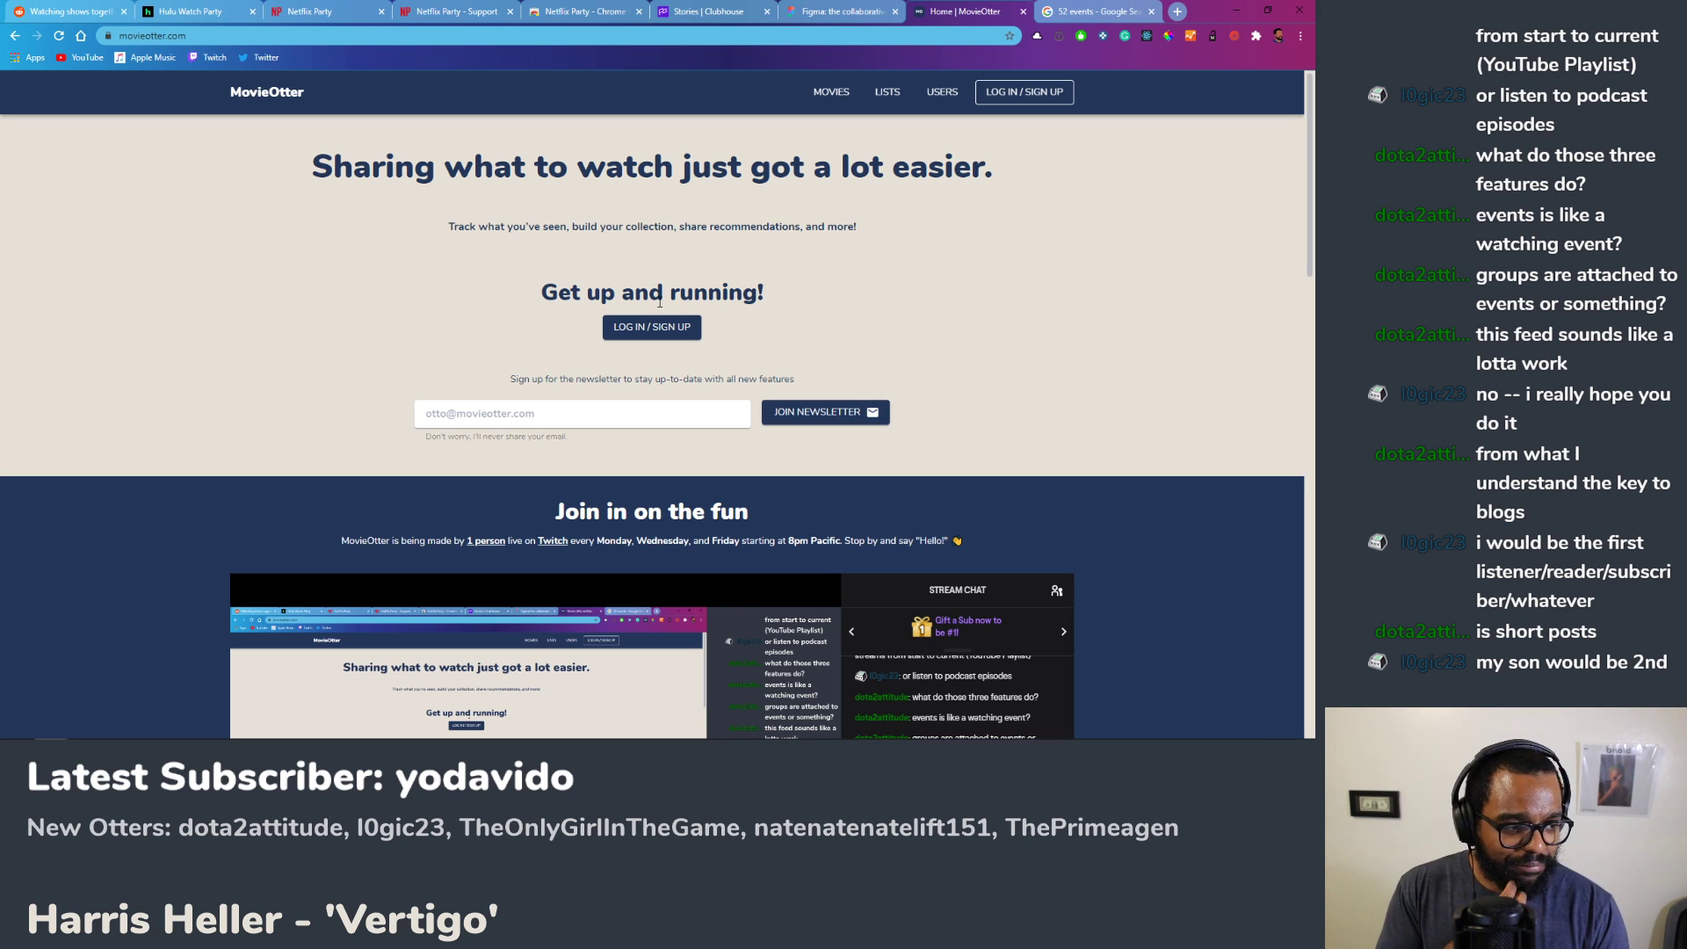
{"action": "left_click", "coordinate": [831, 91]}
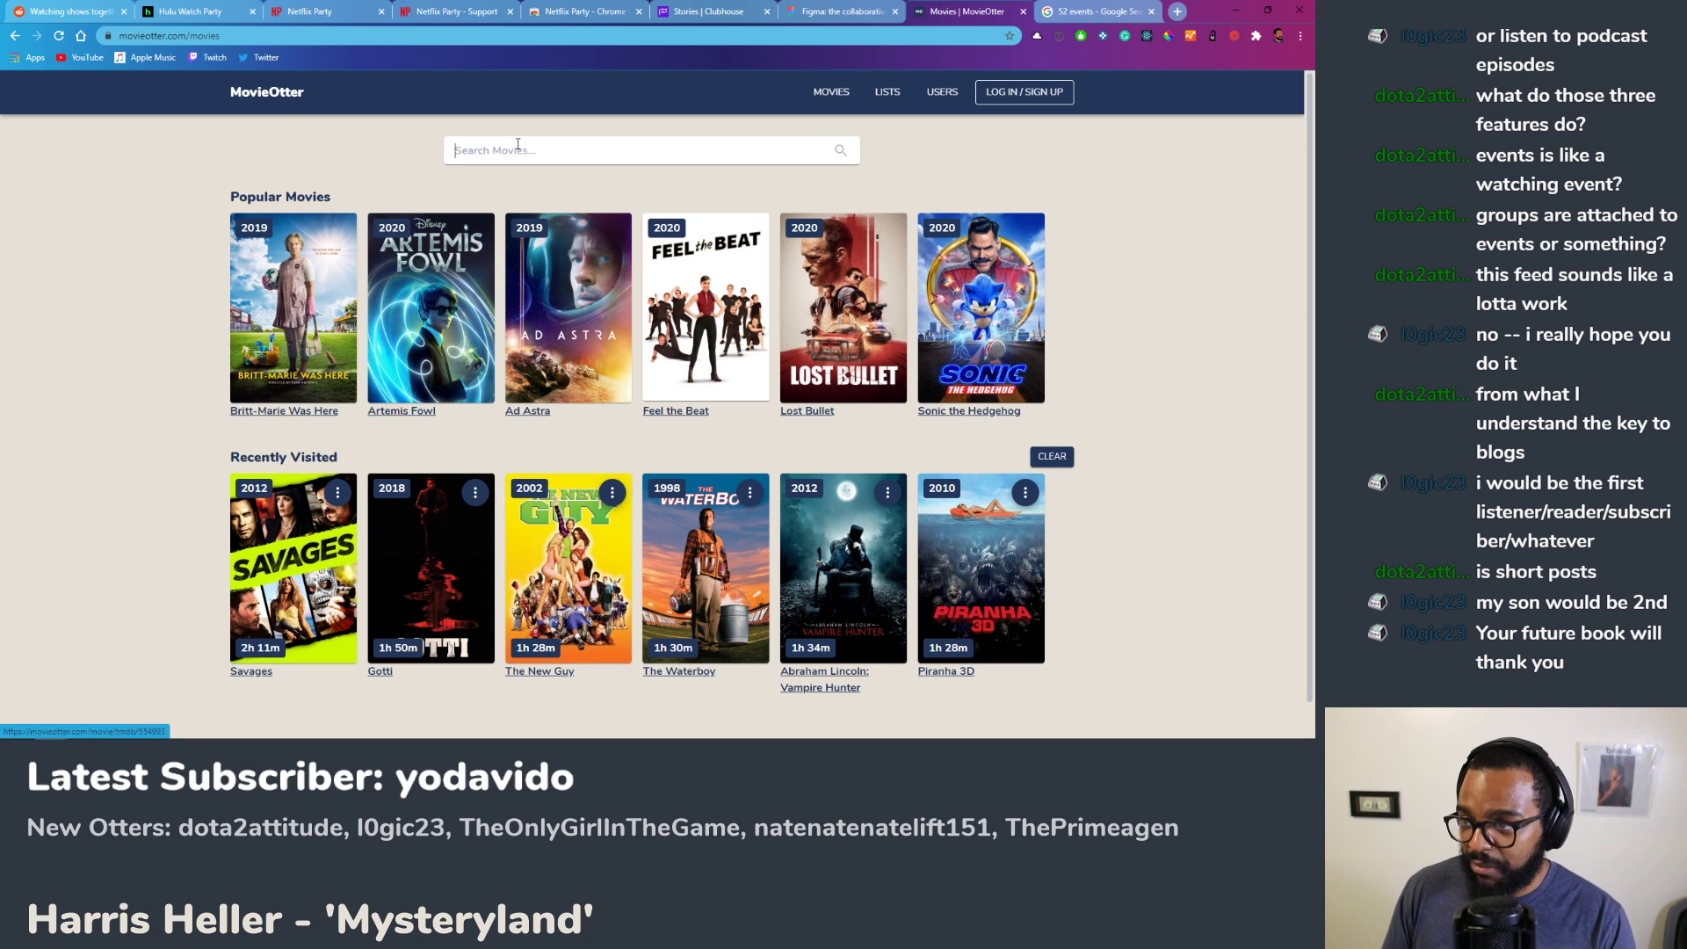
Step: Search movies for 'star wars' and open the 1977 Star Wars page
{"action": "left_click", "coordinate": [548, 149]}
{"action": "type", "text": "star wars"}
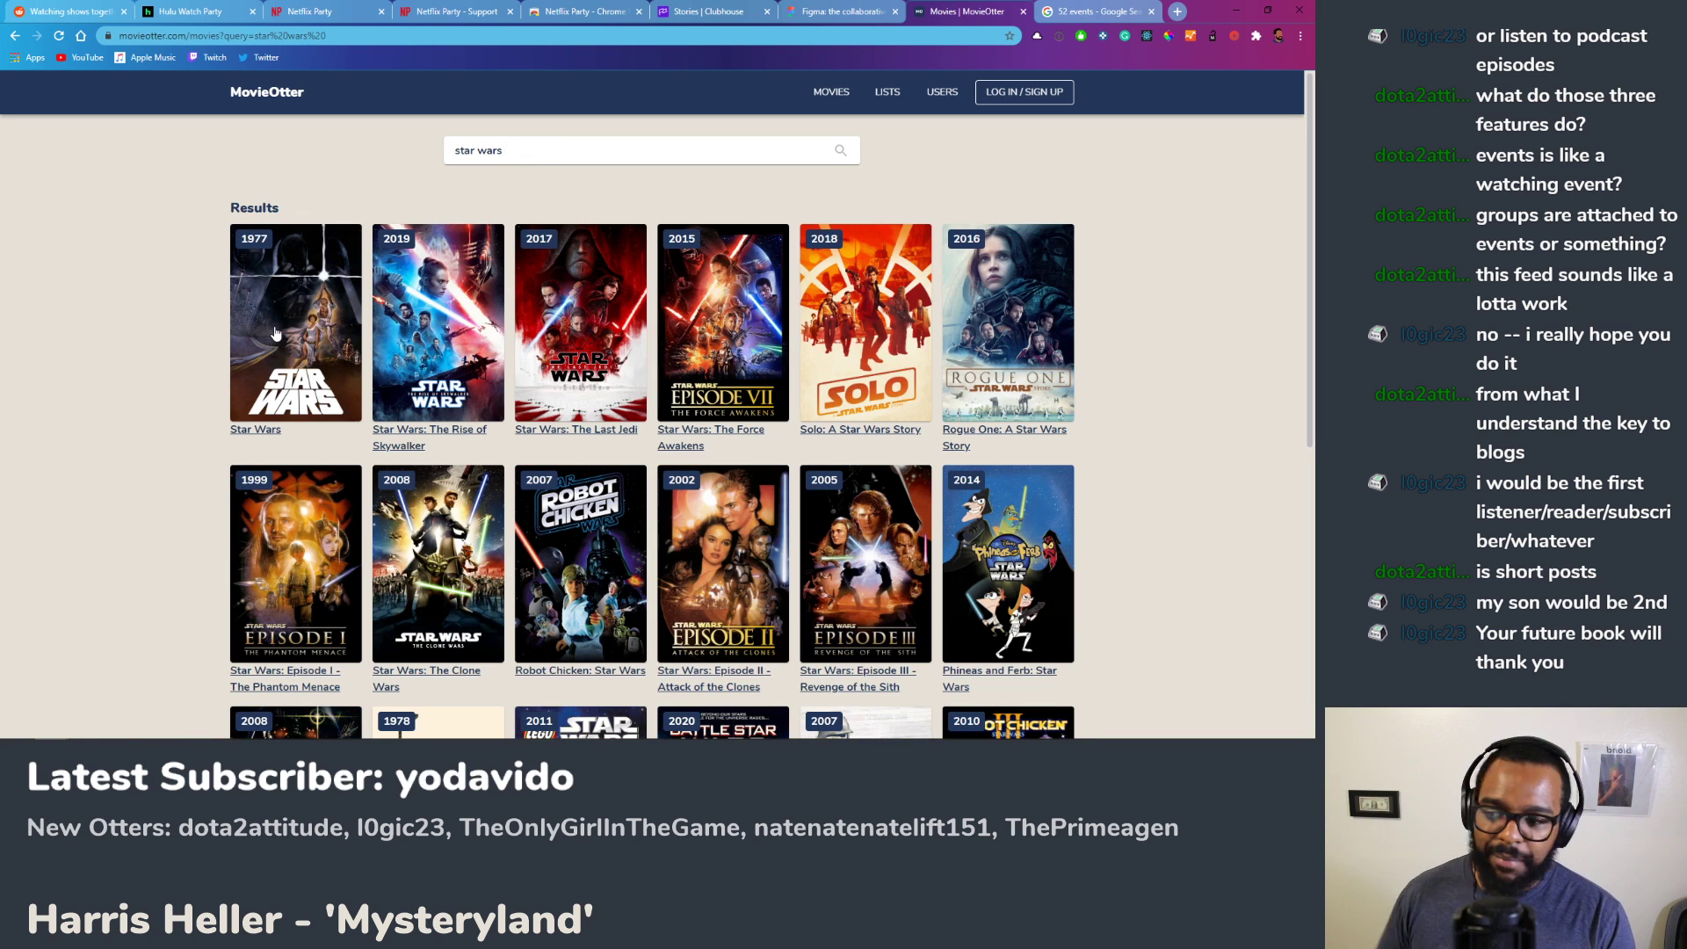
{"action": "left_click", "coordinate": [278, 348]}
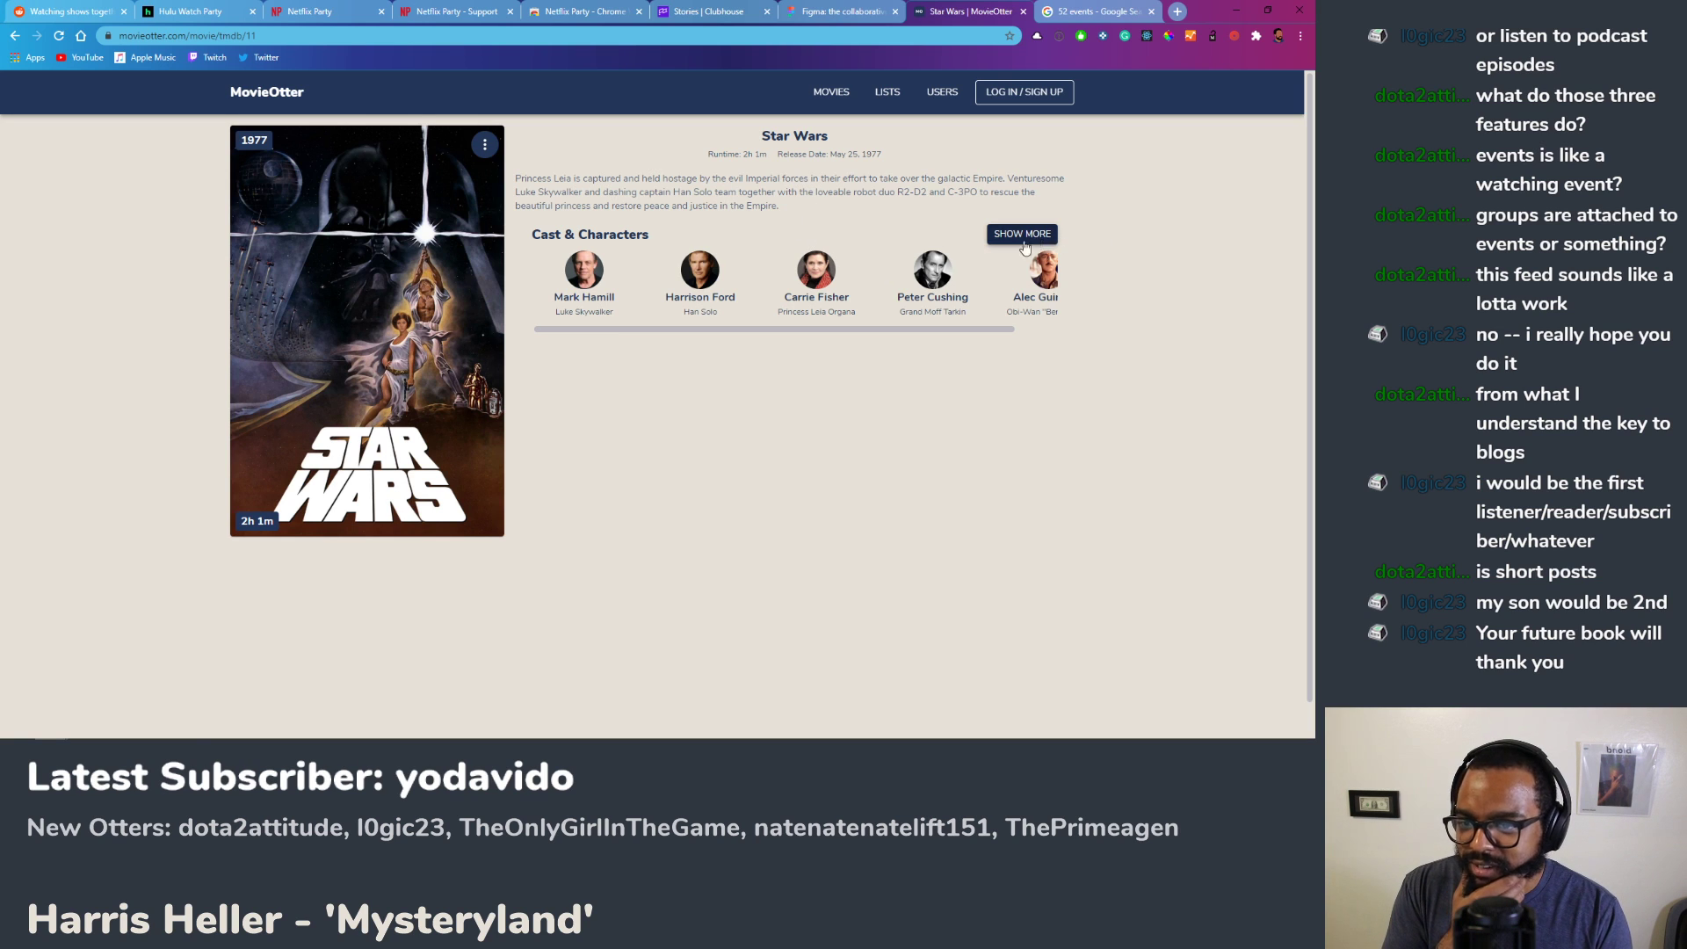
Step: Add Star Wars (1977) to Watch Later, signing in with Google when prompted
{"action": "left_click", "coordinate": [484, 148]}
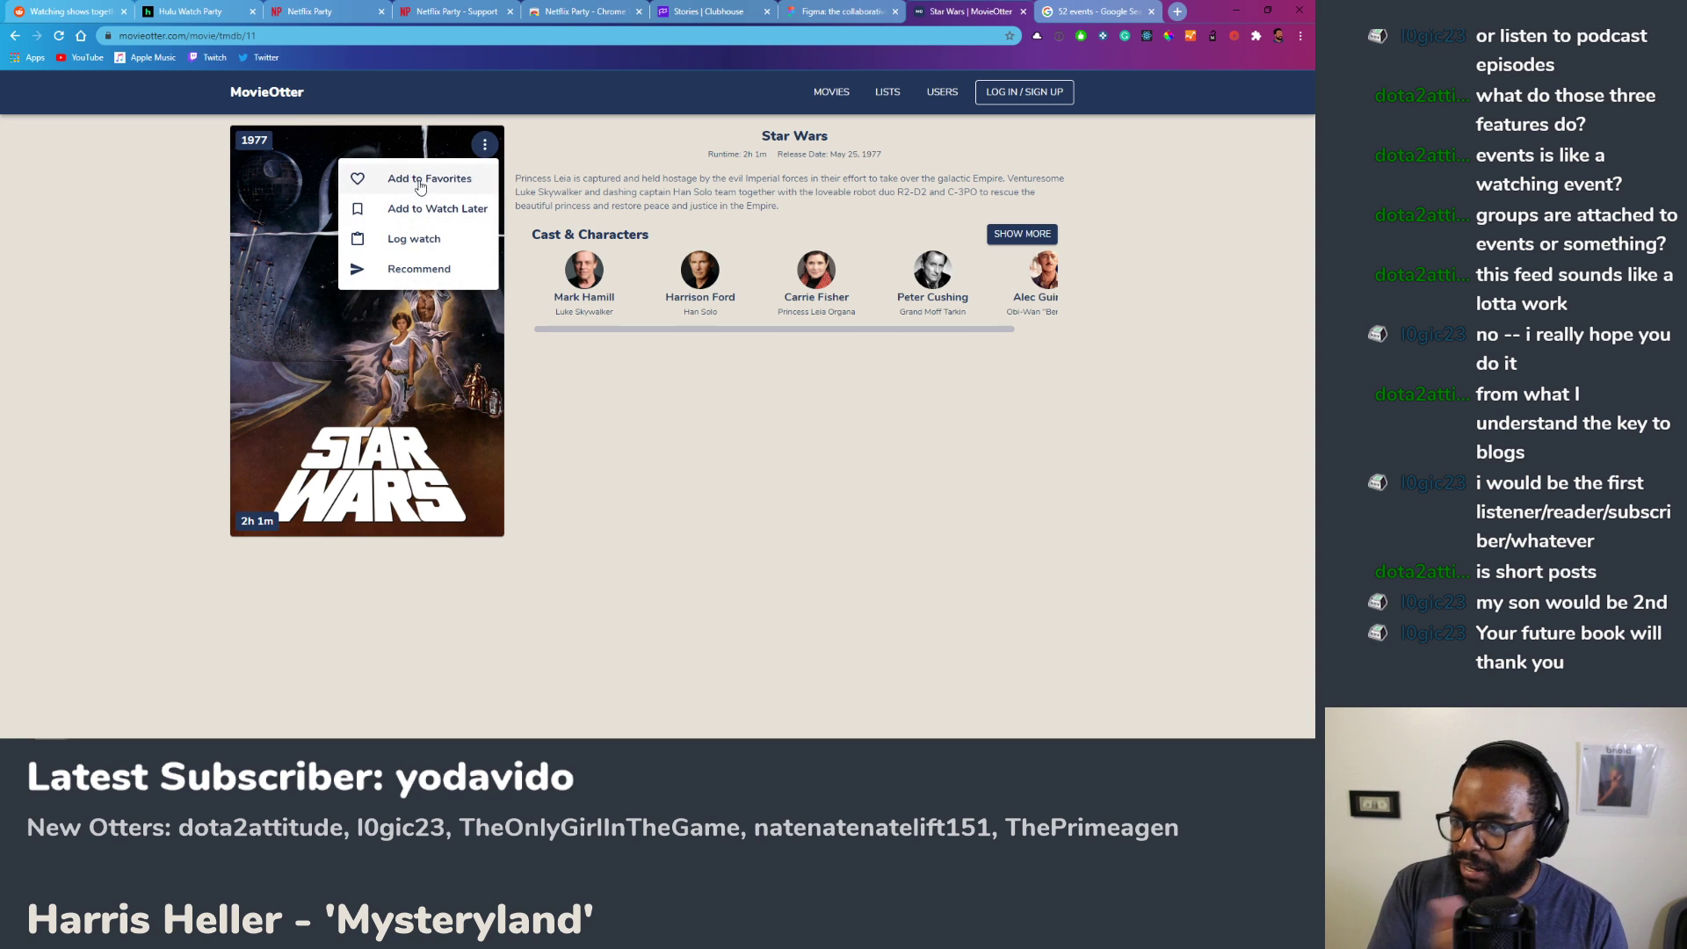
{"action": "left_click", "coordinate": [432, 211]}
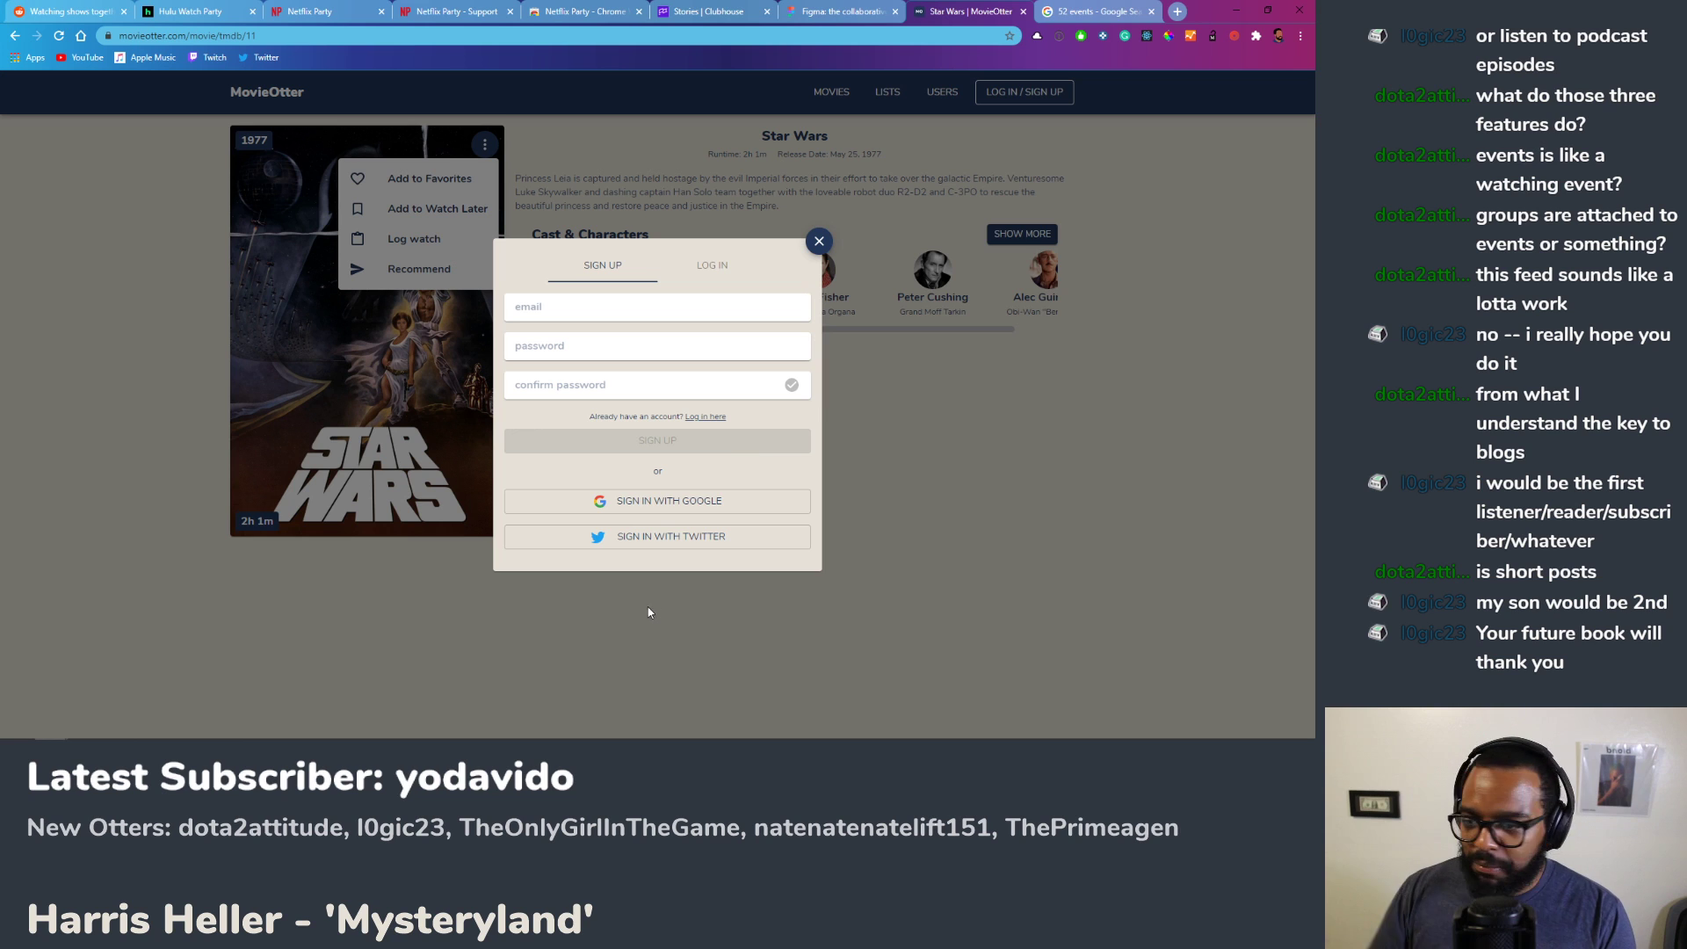
{"action": "left_click", "coordinate": [664, 512]}
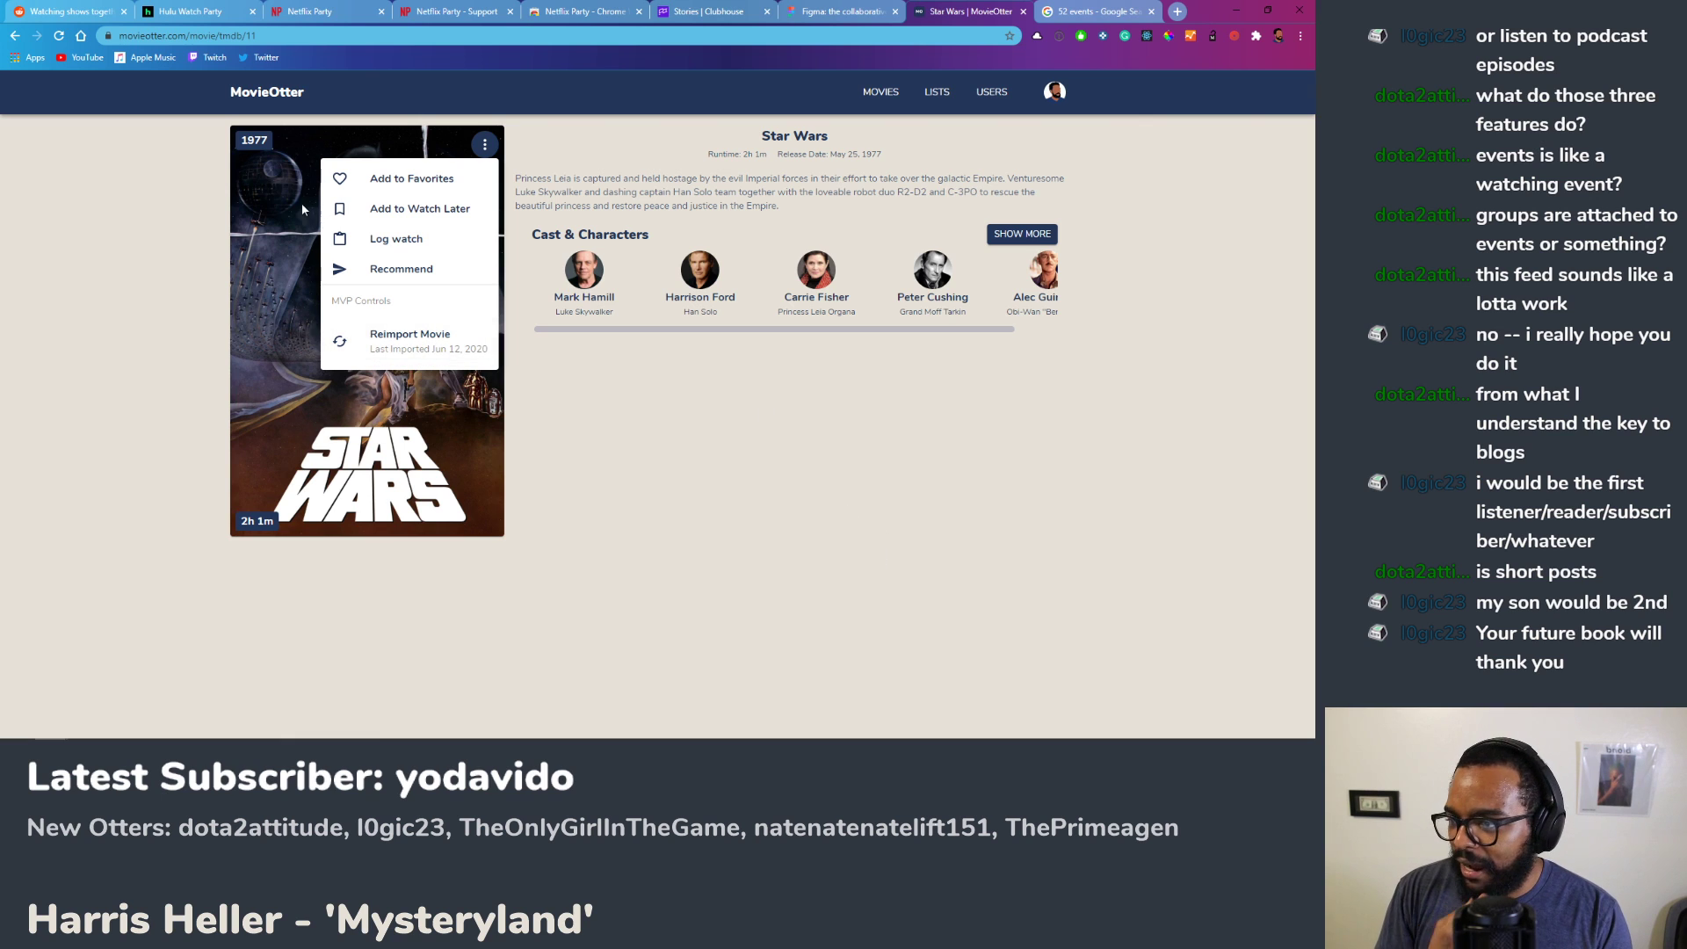
{"action": "left_click", "coordinate": [415, 216]}
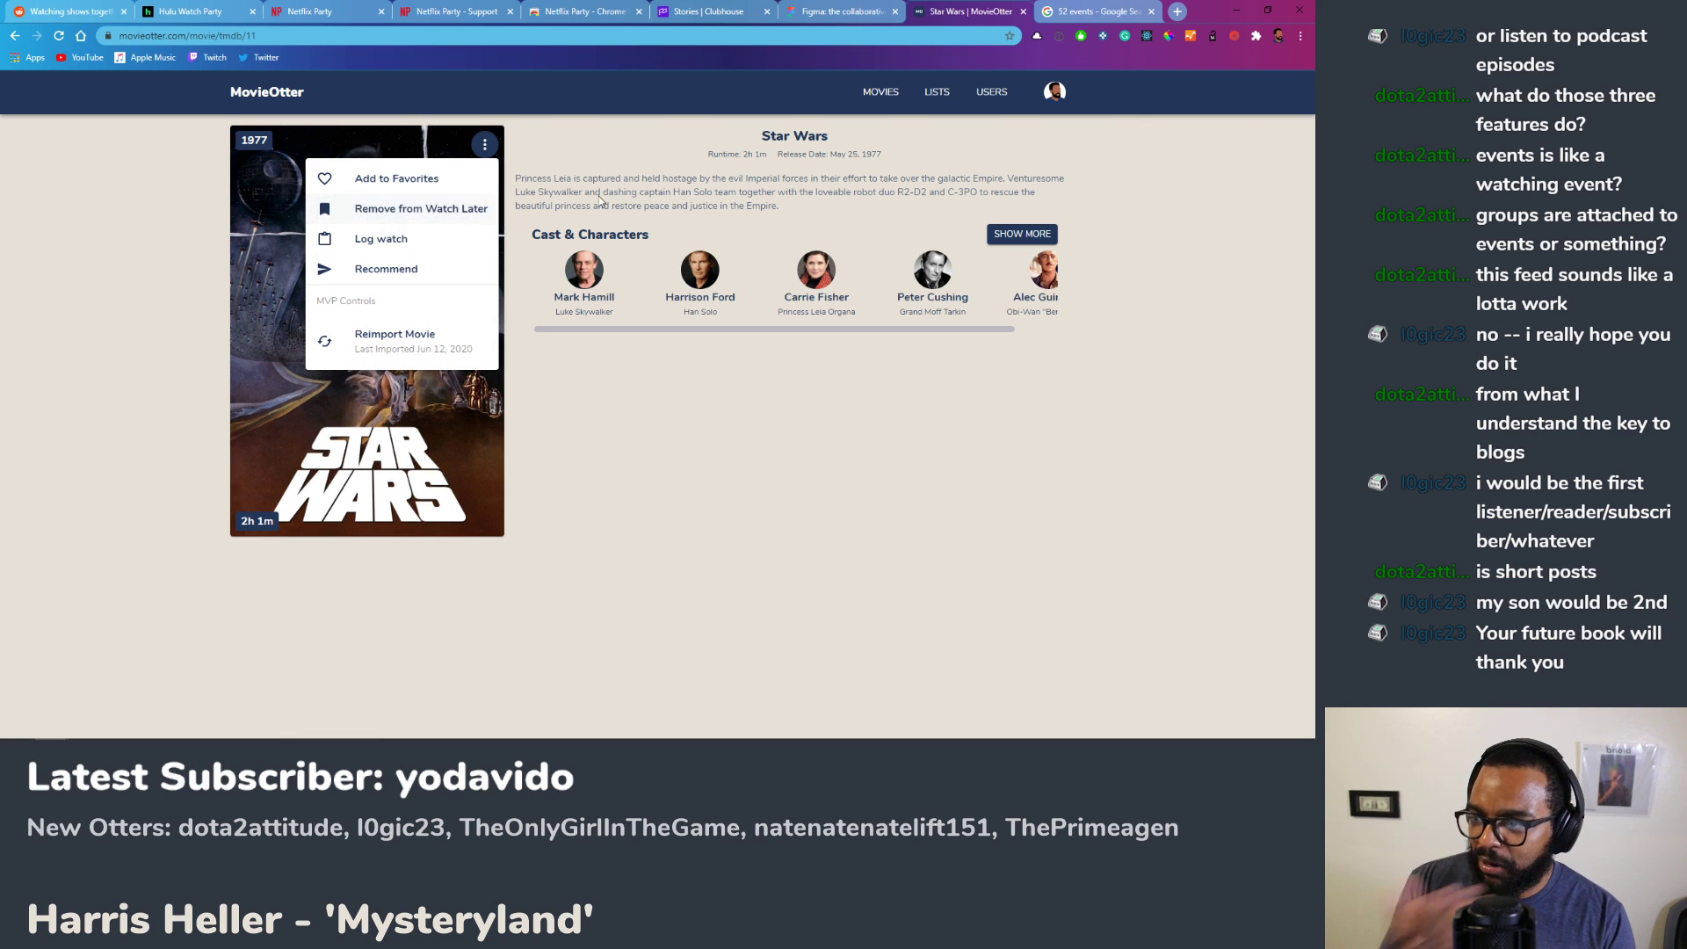
{"action": "left_click", "coordinate": [1055, 94]}
{"action": "left_click", "coordinate": [1056, 96]}
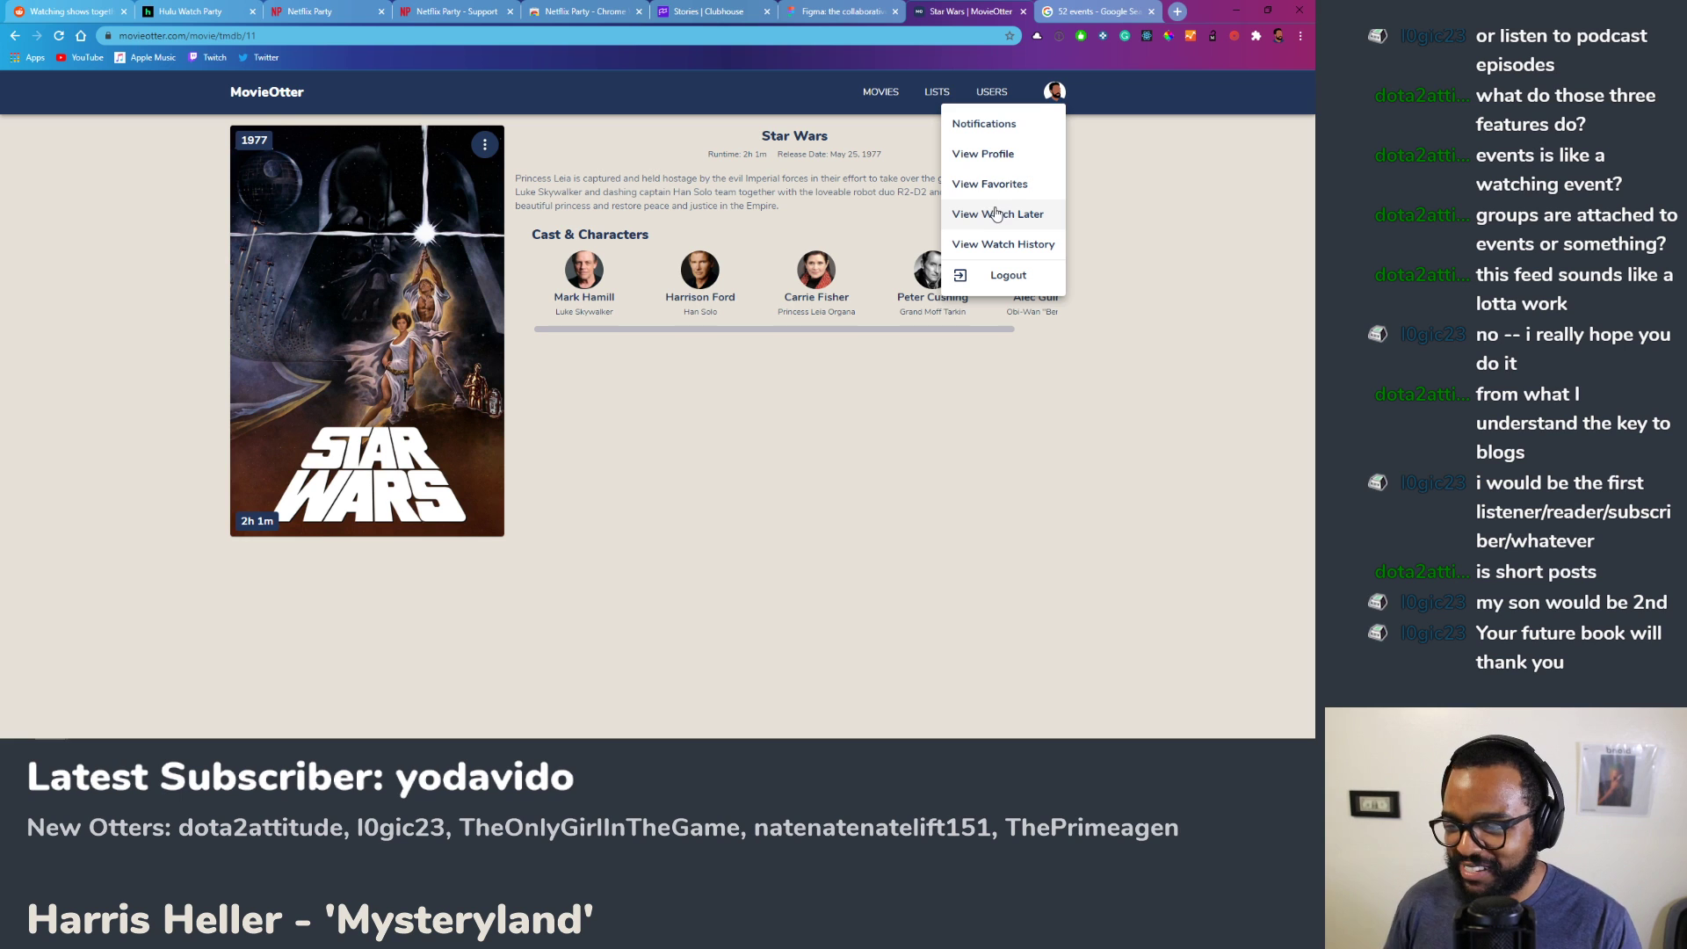
Step: Browse the 118-movie Watch Later list and open the 1977 Star Wars from it
{"action": "left_click", "coordinate": [1020, 230]}
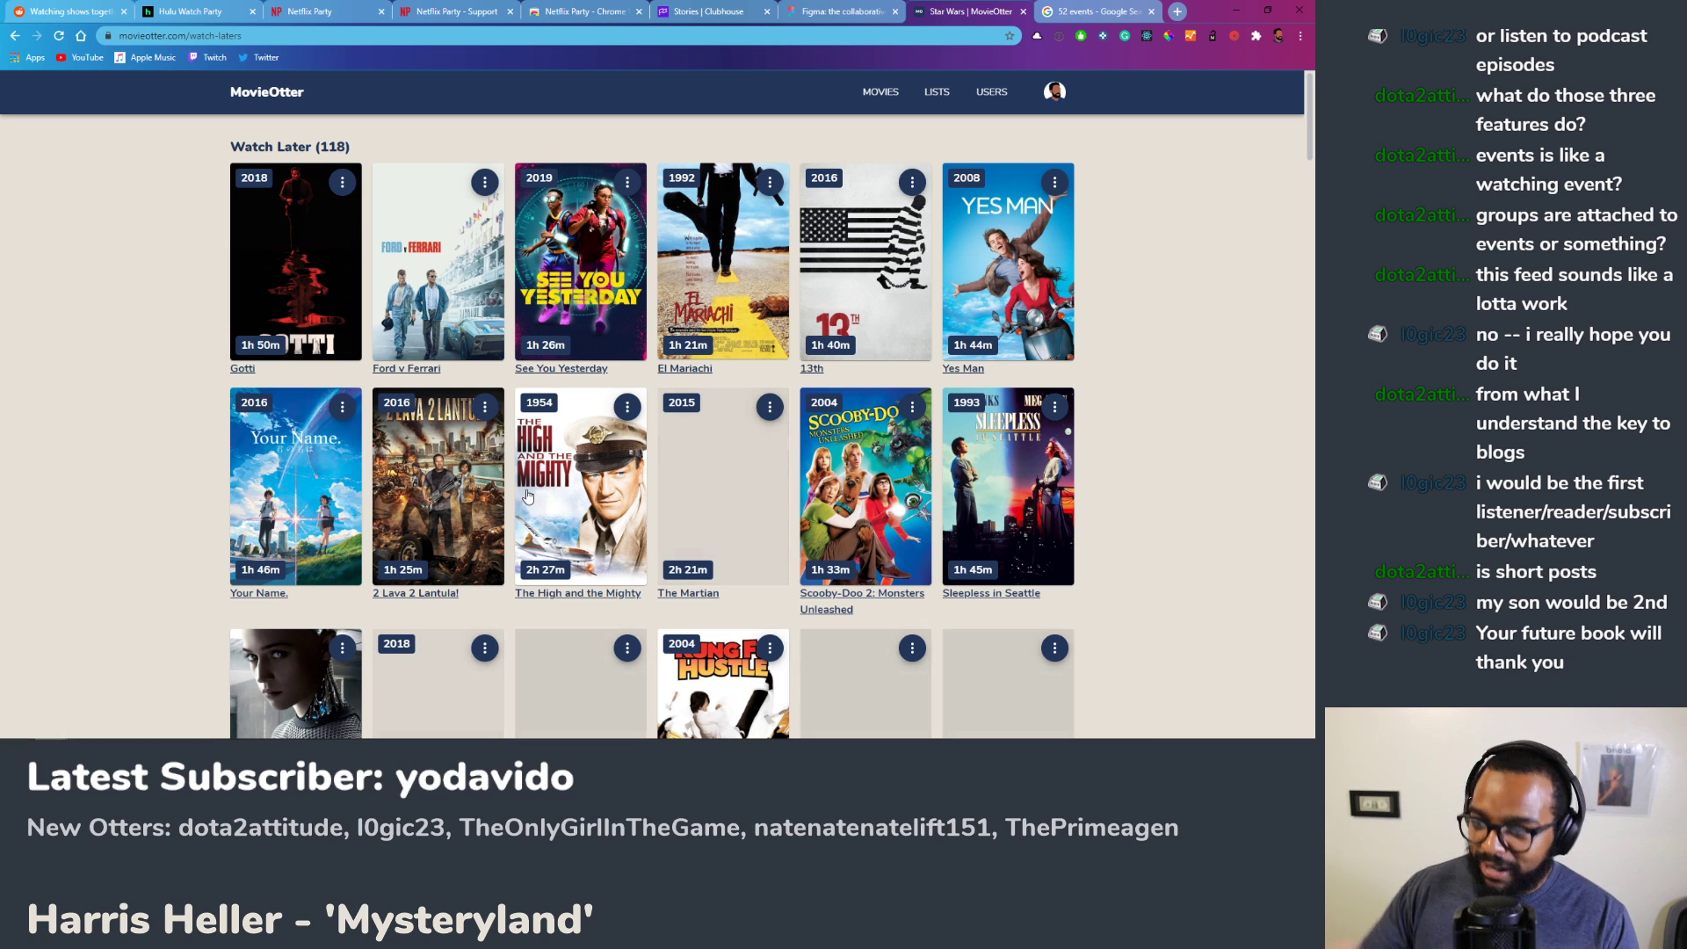
{"action": "scroll", "coordinate": [495, 475], "scroll_direction": "down", "scroll_amount": 10}
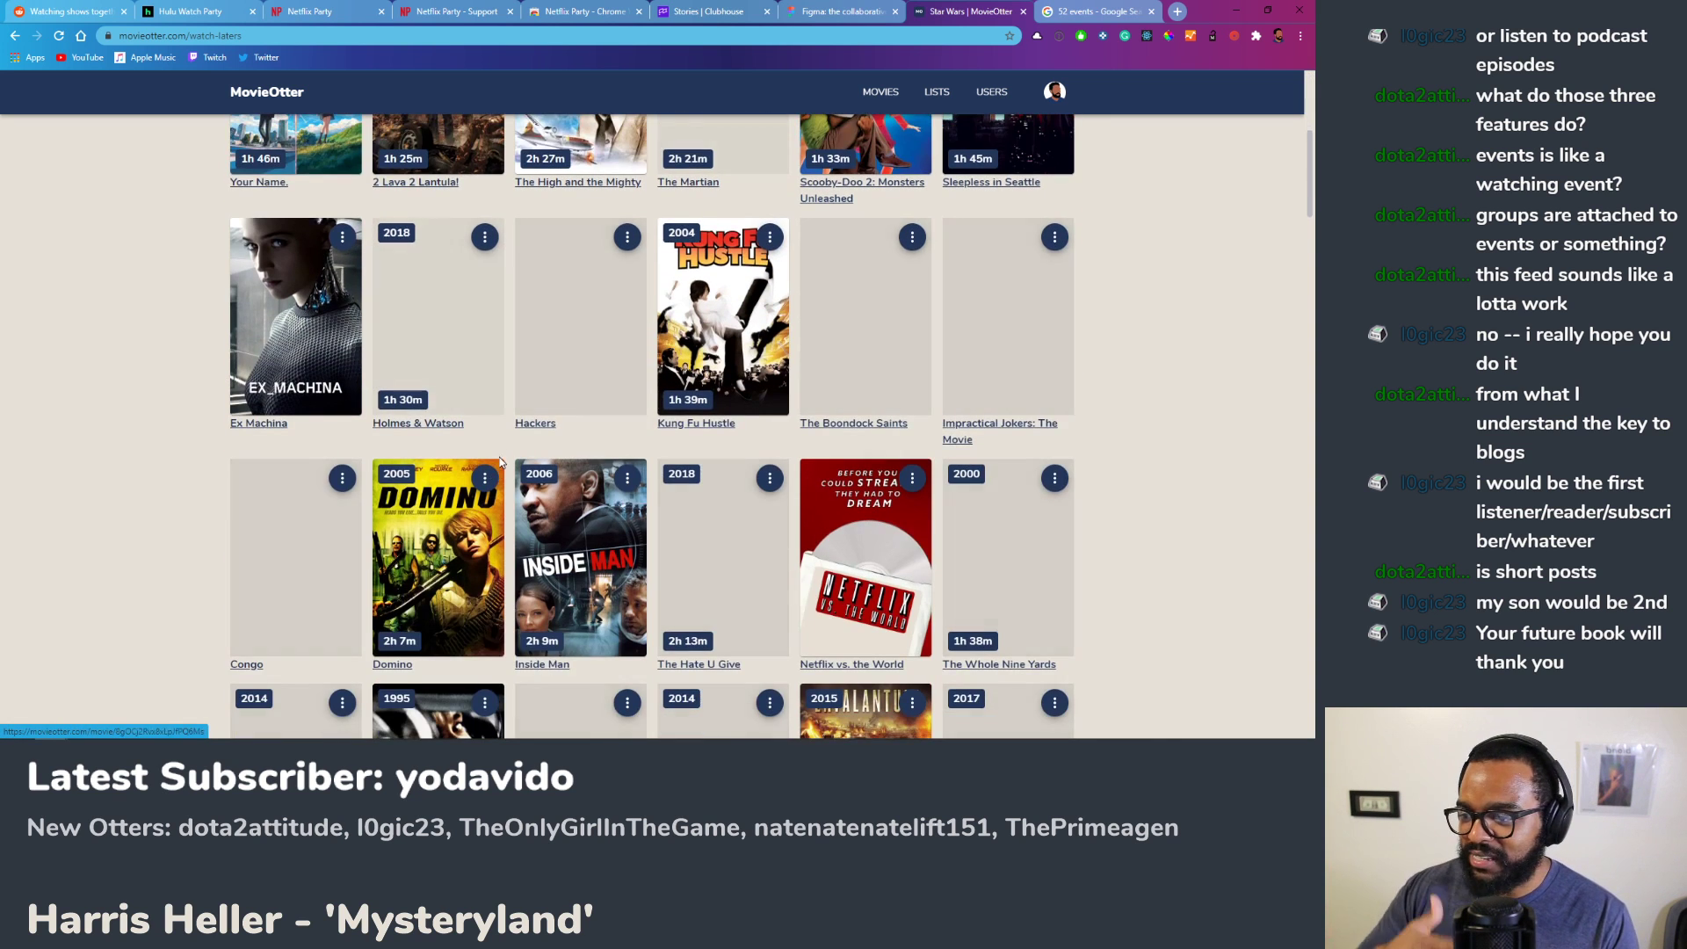
{"action": "scroll", "coordinate": [506, 466], "scroll_direction": "down", "scroll_amount": 7}
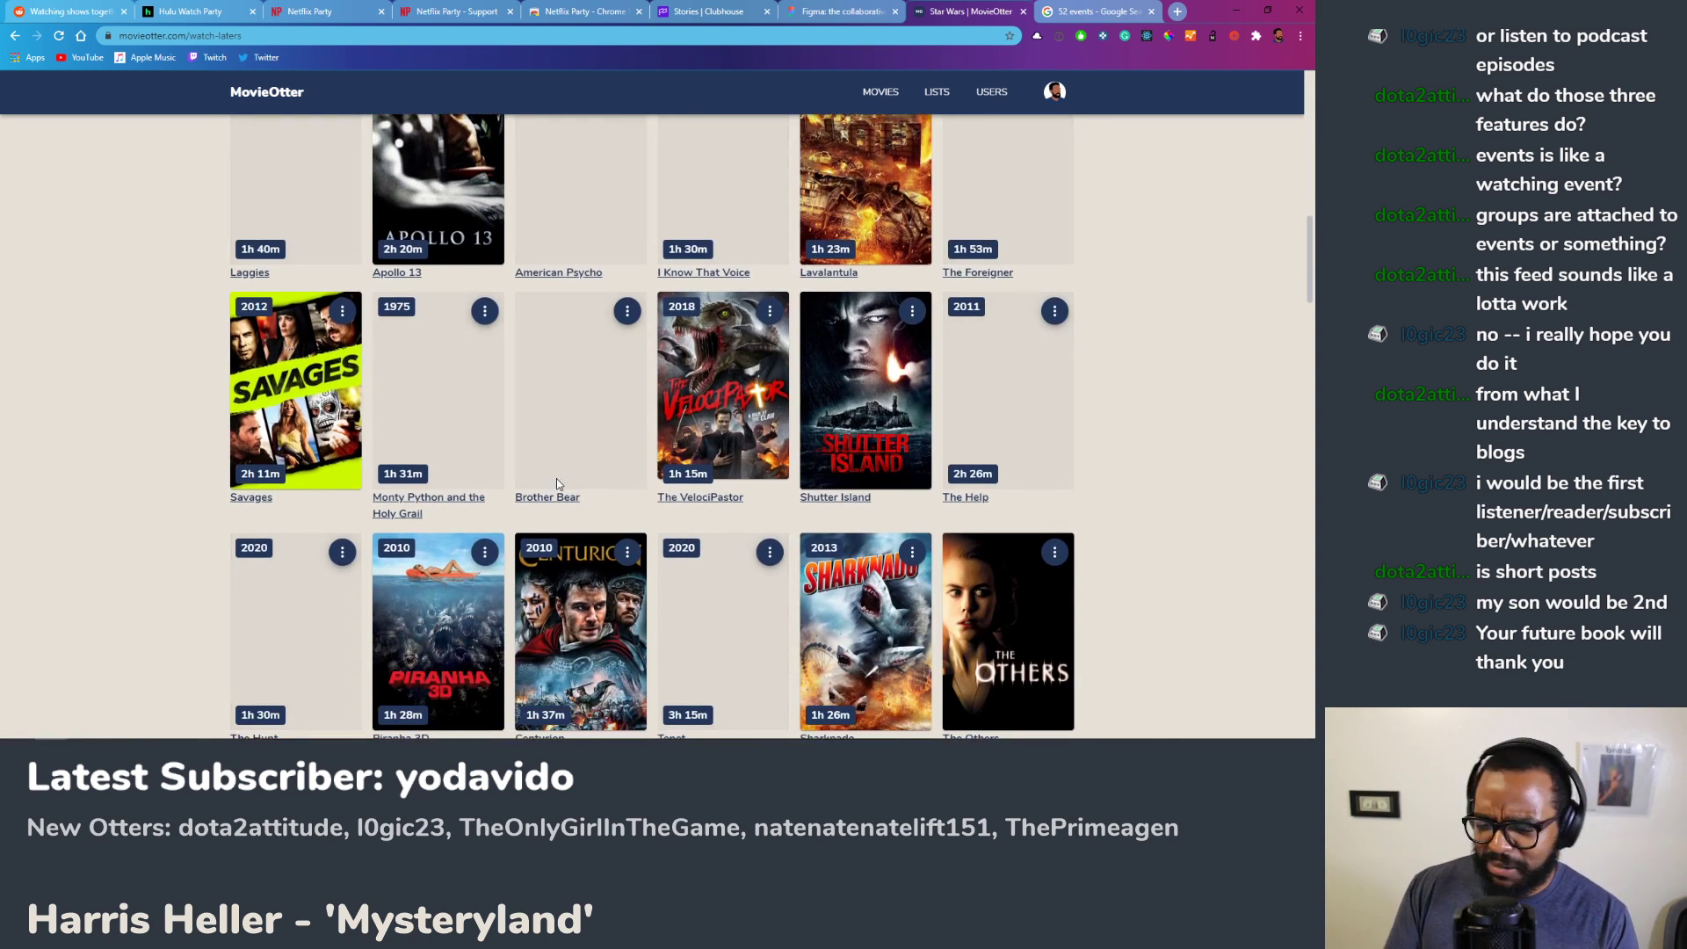
{"action": "scroll", "coordinate": [564, 483], "scroll_direction": "down", "scroll_amount": 10}
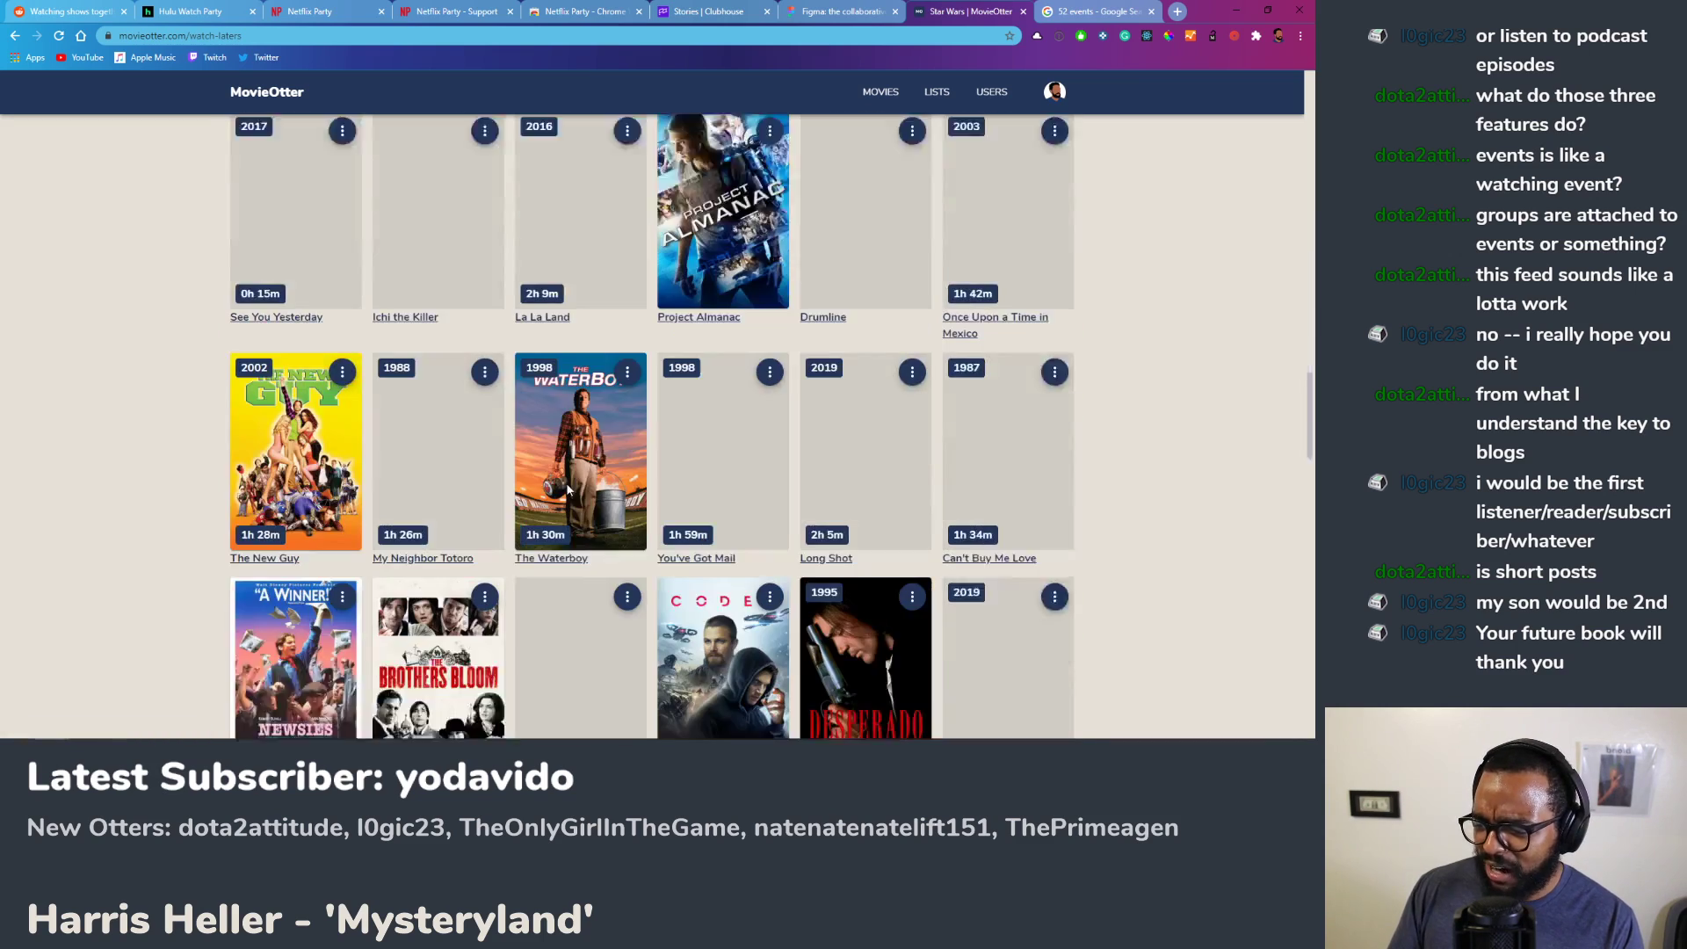
{"action": "scroll", "coordinate": [567, 486], "scroll_direction": "up", "scroll_amount": 7}
{"action": "scroll", "coordinate": [568, 487], "scroll_direction": "up", "scroll_amount": 20}
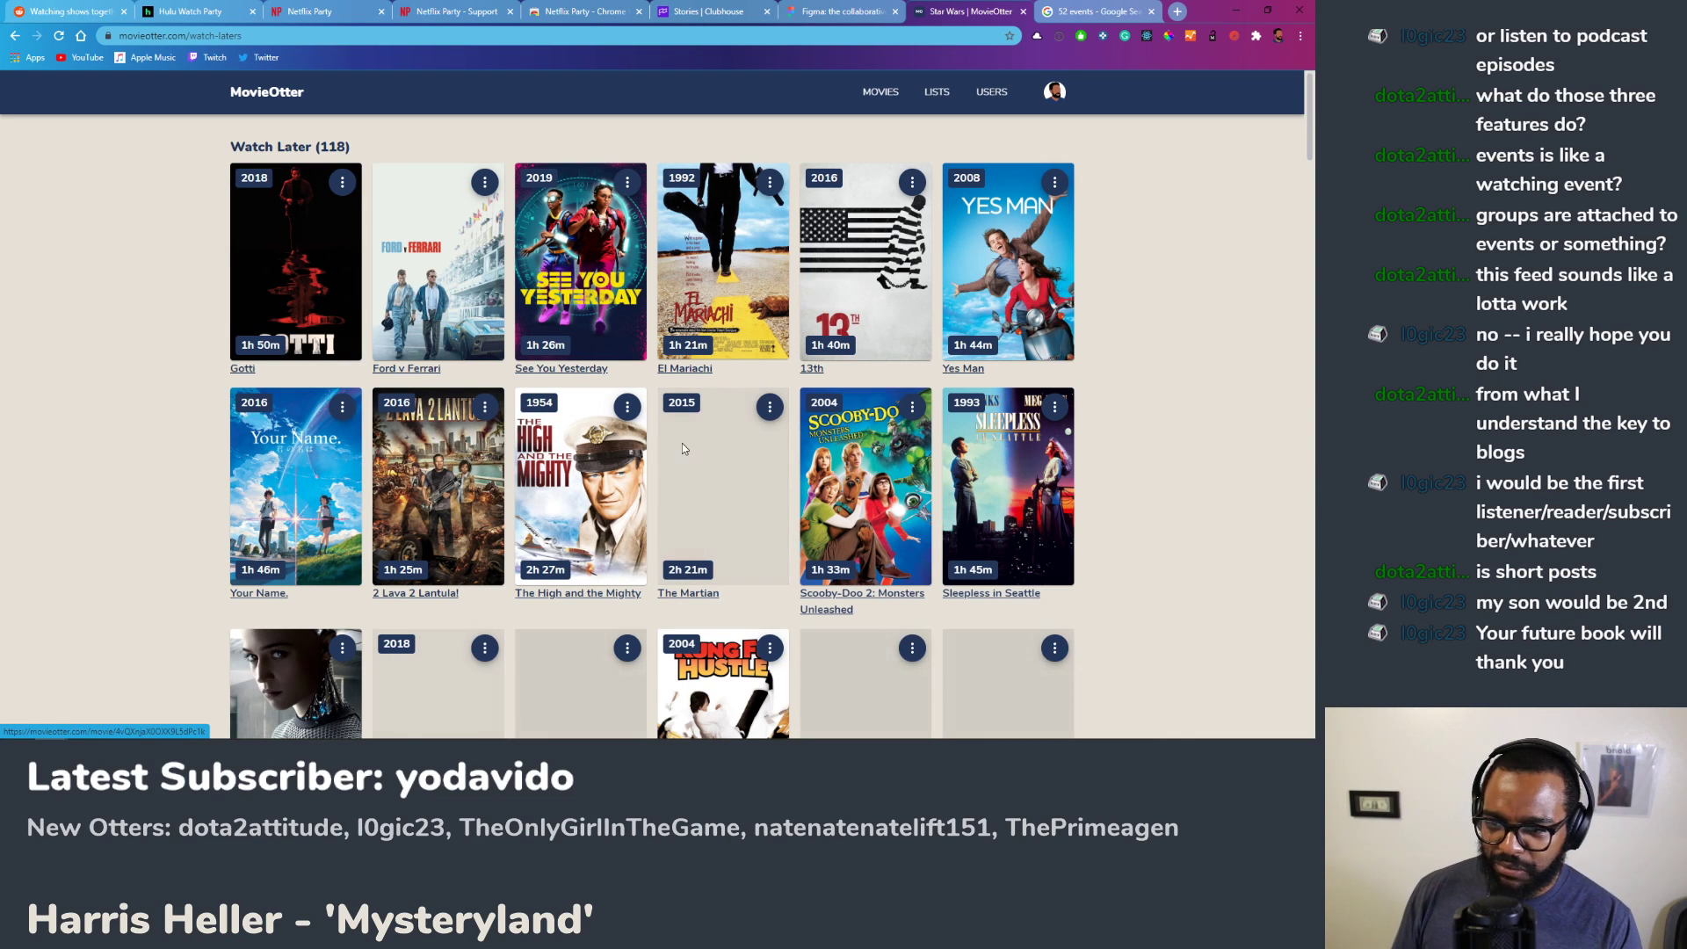
{"action": "scroll", "coordinate": [334, 560], "scroll_direction": "down", "scroll_amount": 20}
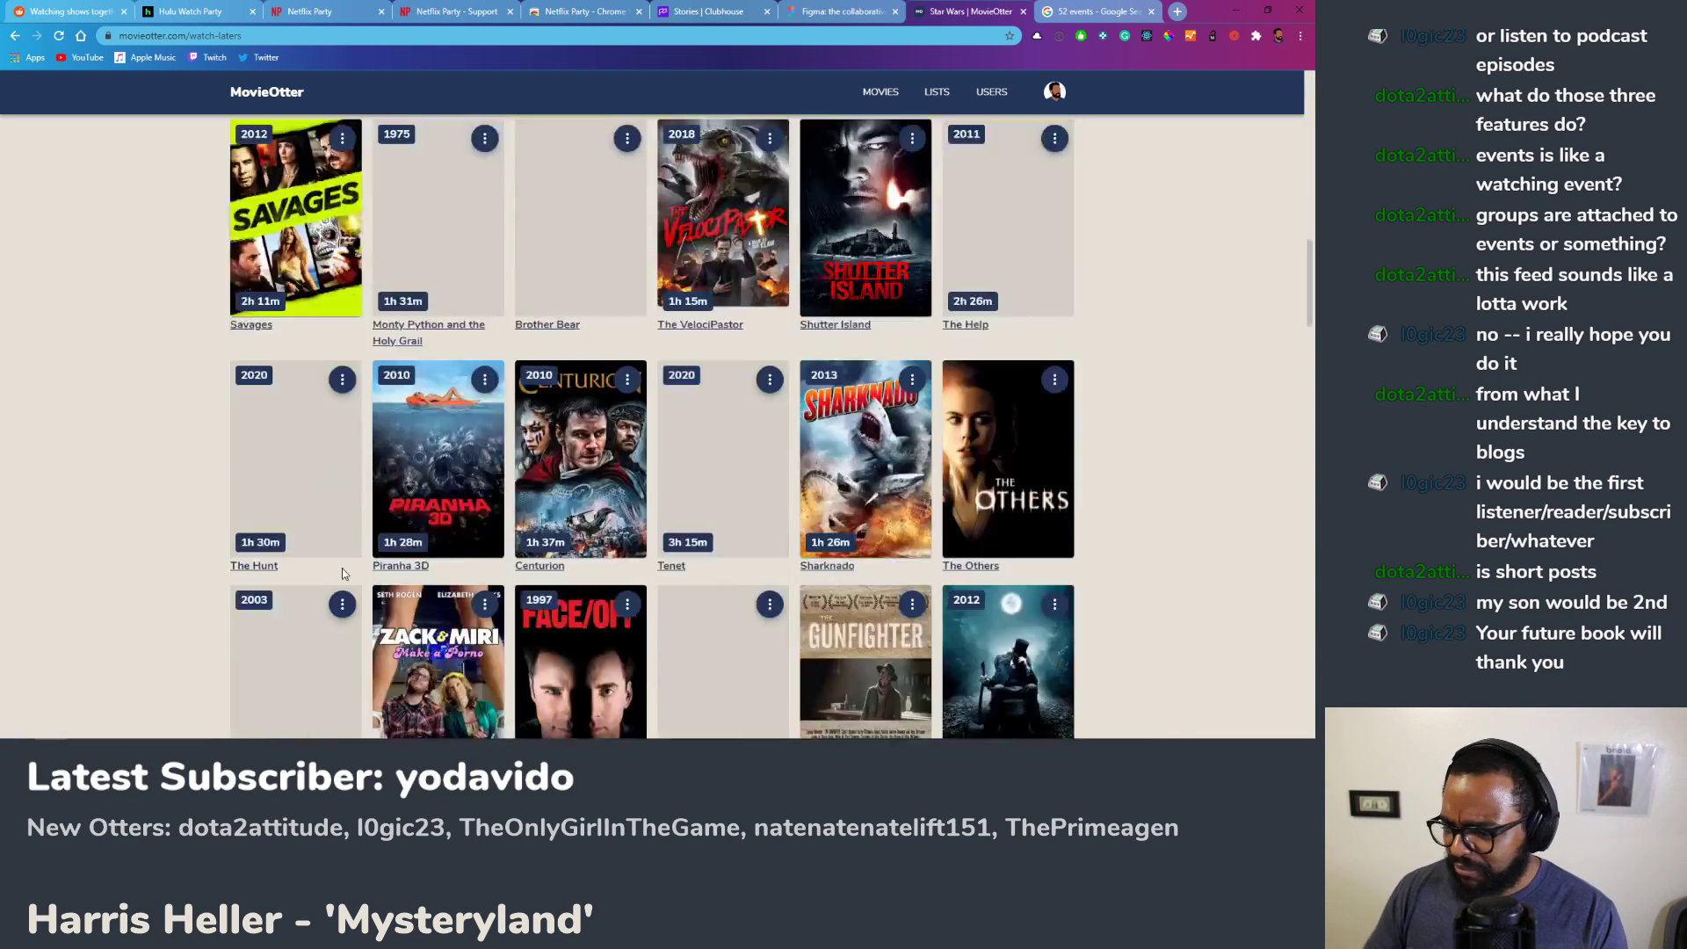
{"action": "scroll", "coordinate": [335, 560], "scroll_direction": "down", "scroll_amount": 5}
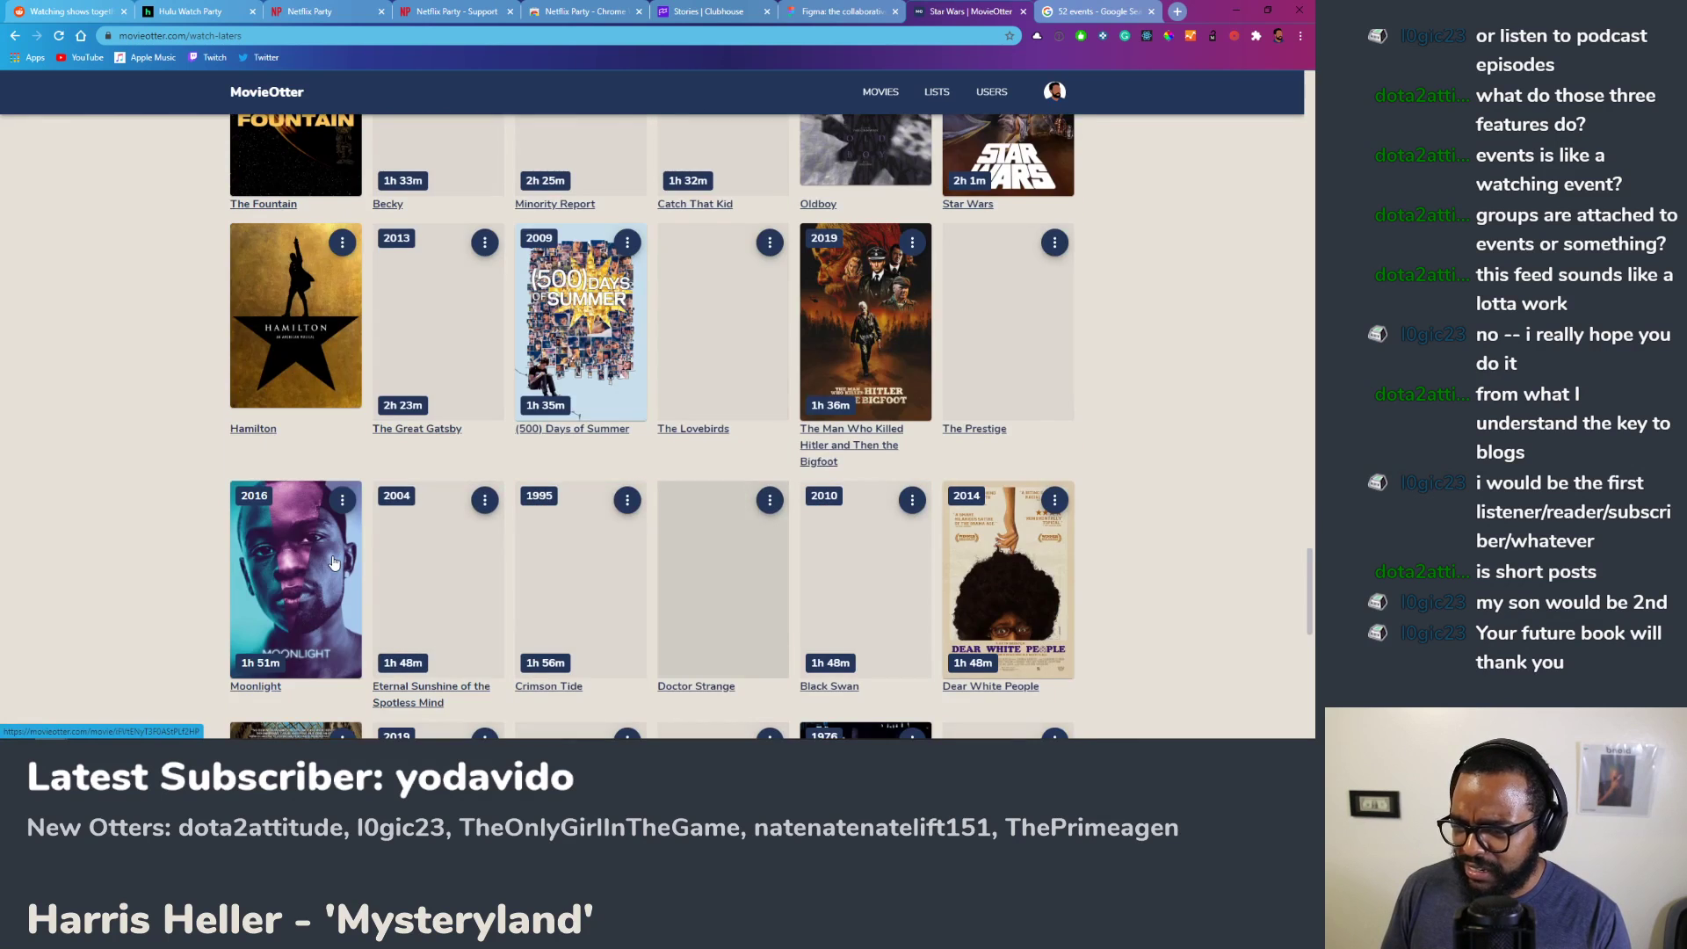
{"action": "scroll", "coordinate": [335, 560], "scroll_direction": "up", "scroll_amount": 4}
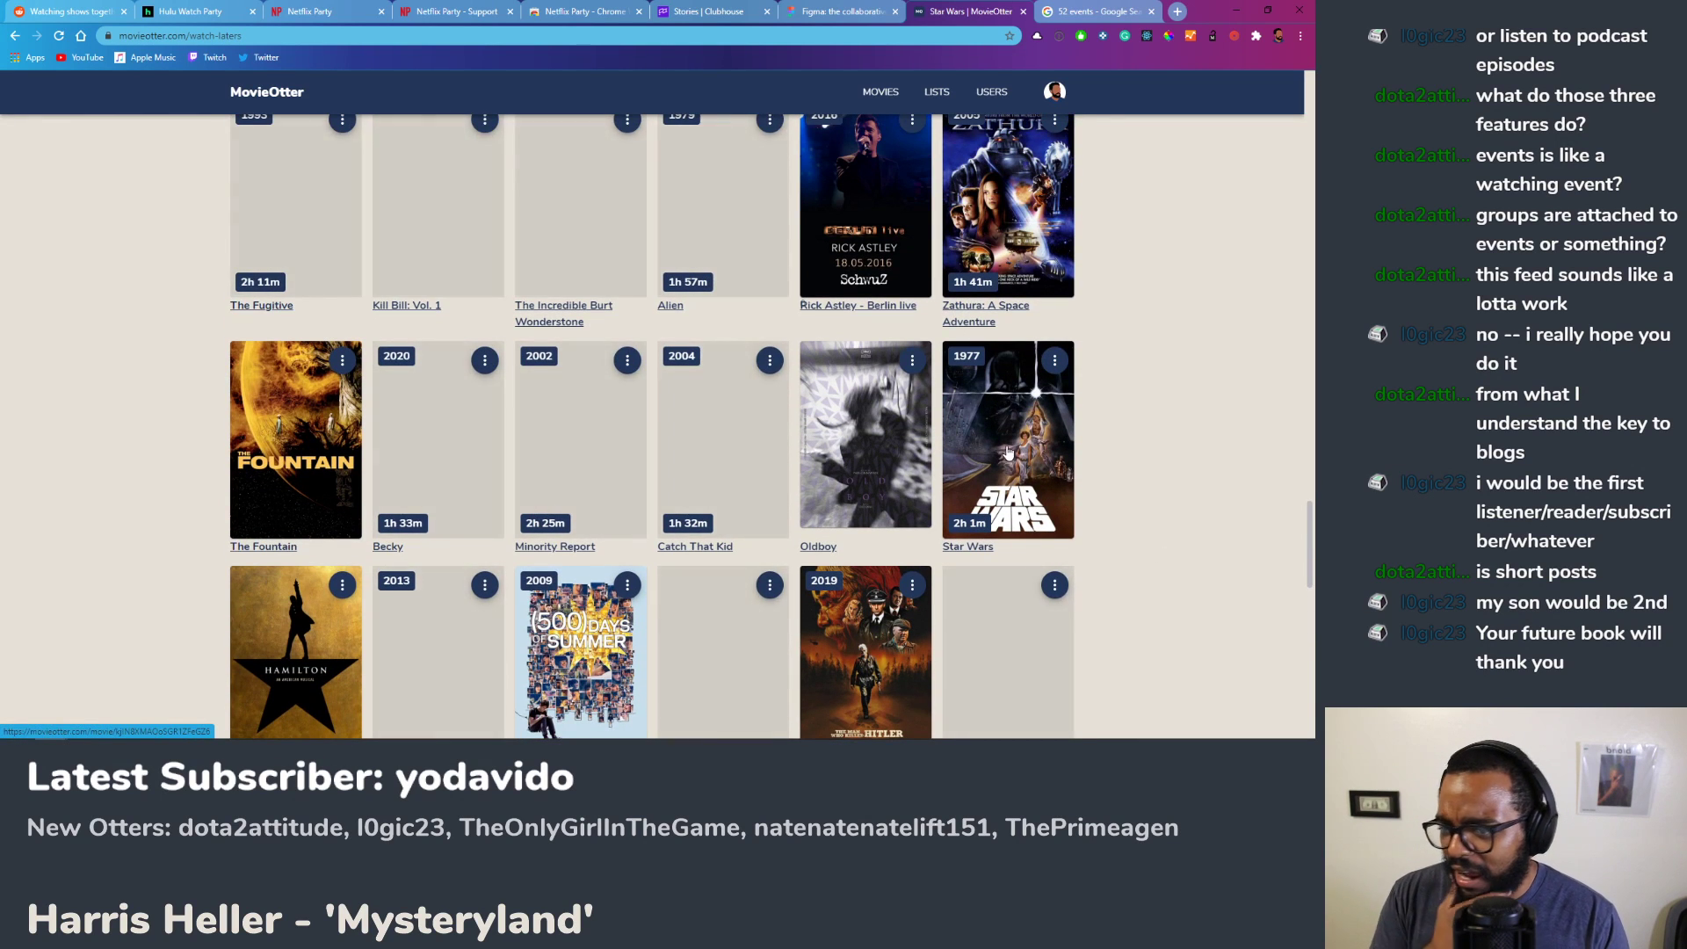
{"action": "left_click", "coordinate": [1007, 446]}
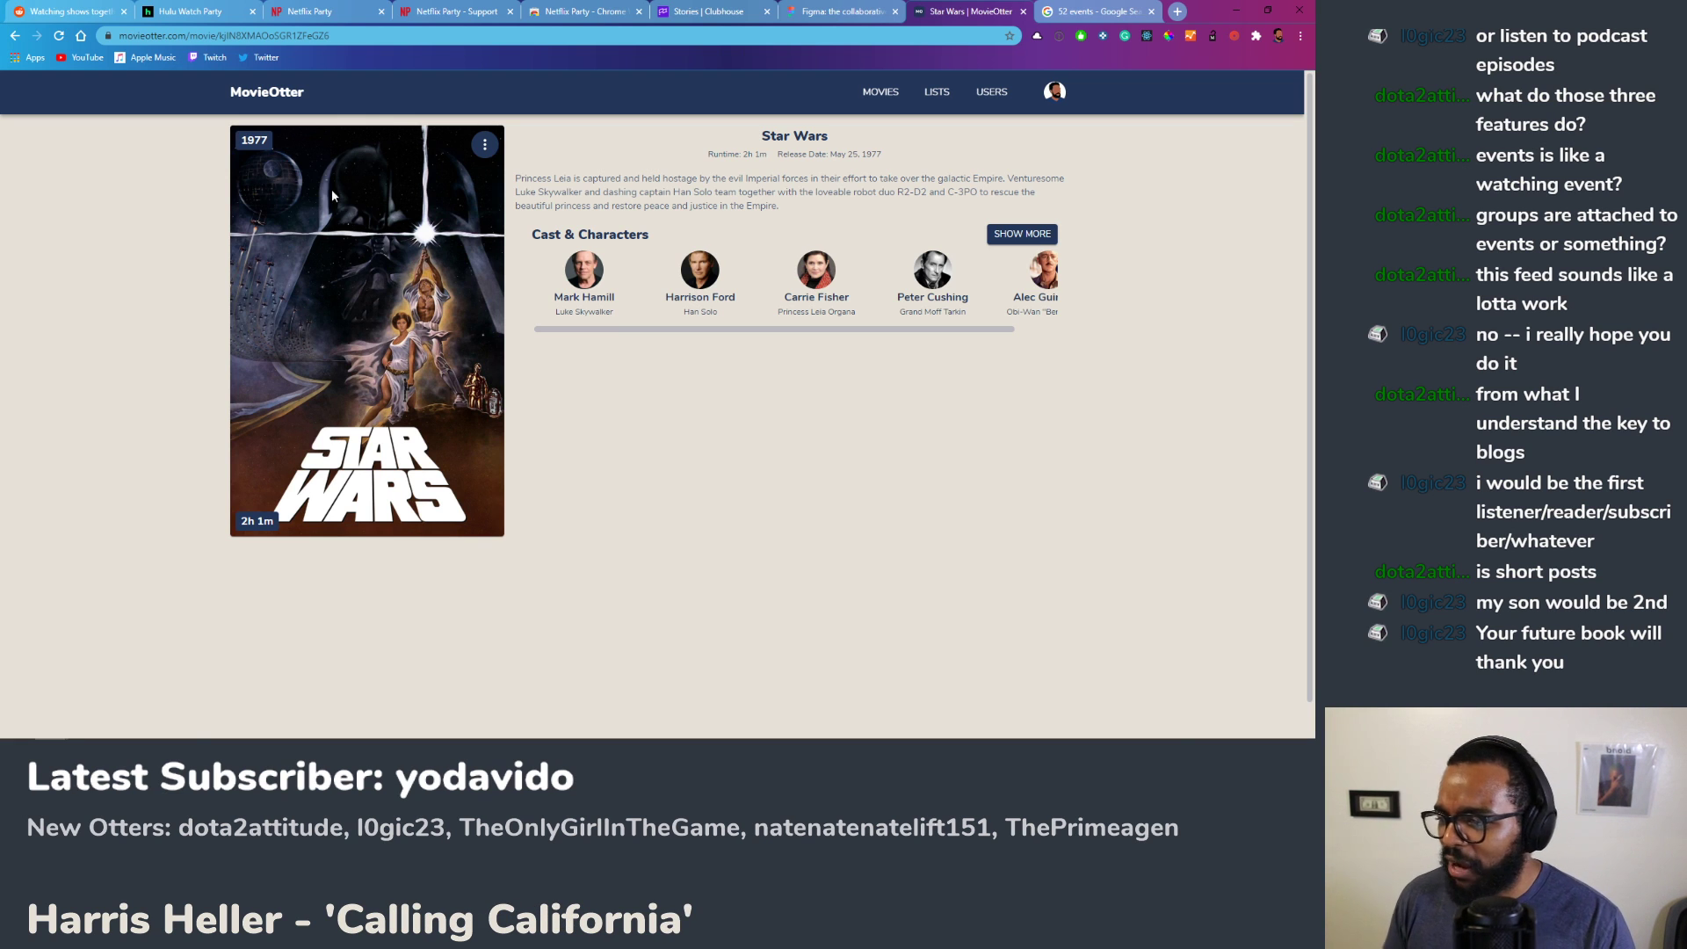
Step: Remove Star Wars from Watch Later, log it as watched, and add it to Favorites
{"action": "left_click", "coordinate": [486, 147]}
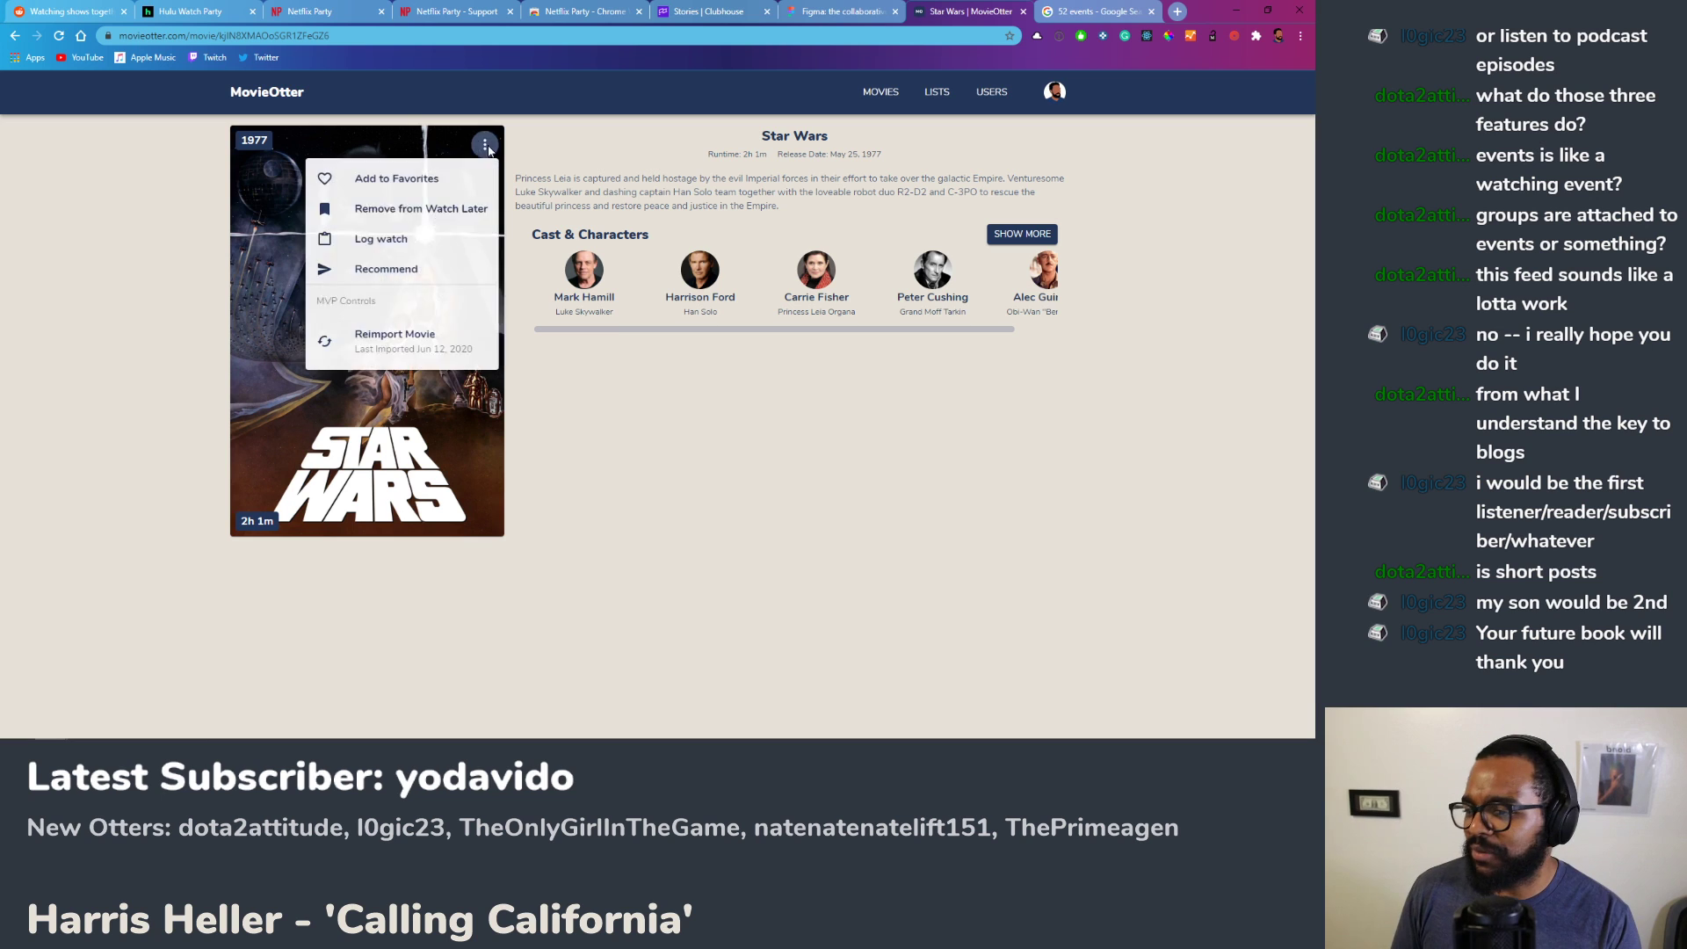
{"action": "left_click", "coordinate": [379, 211]}
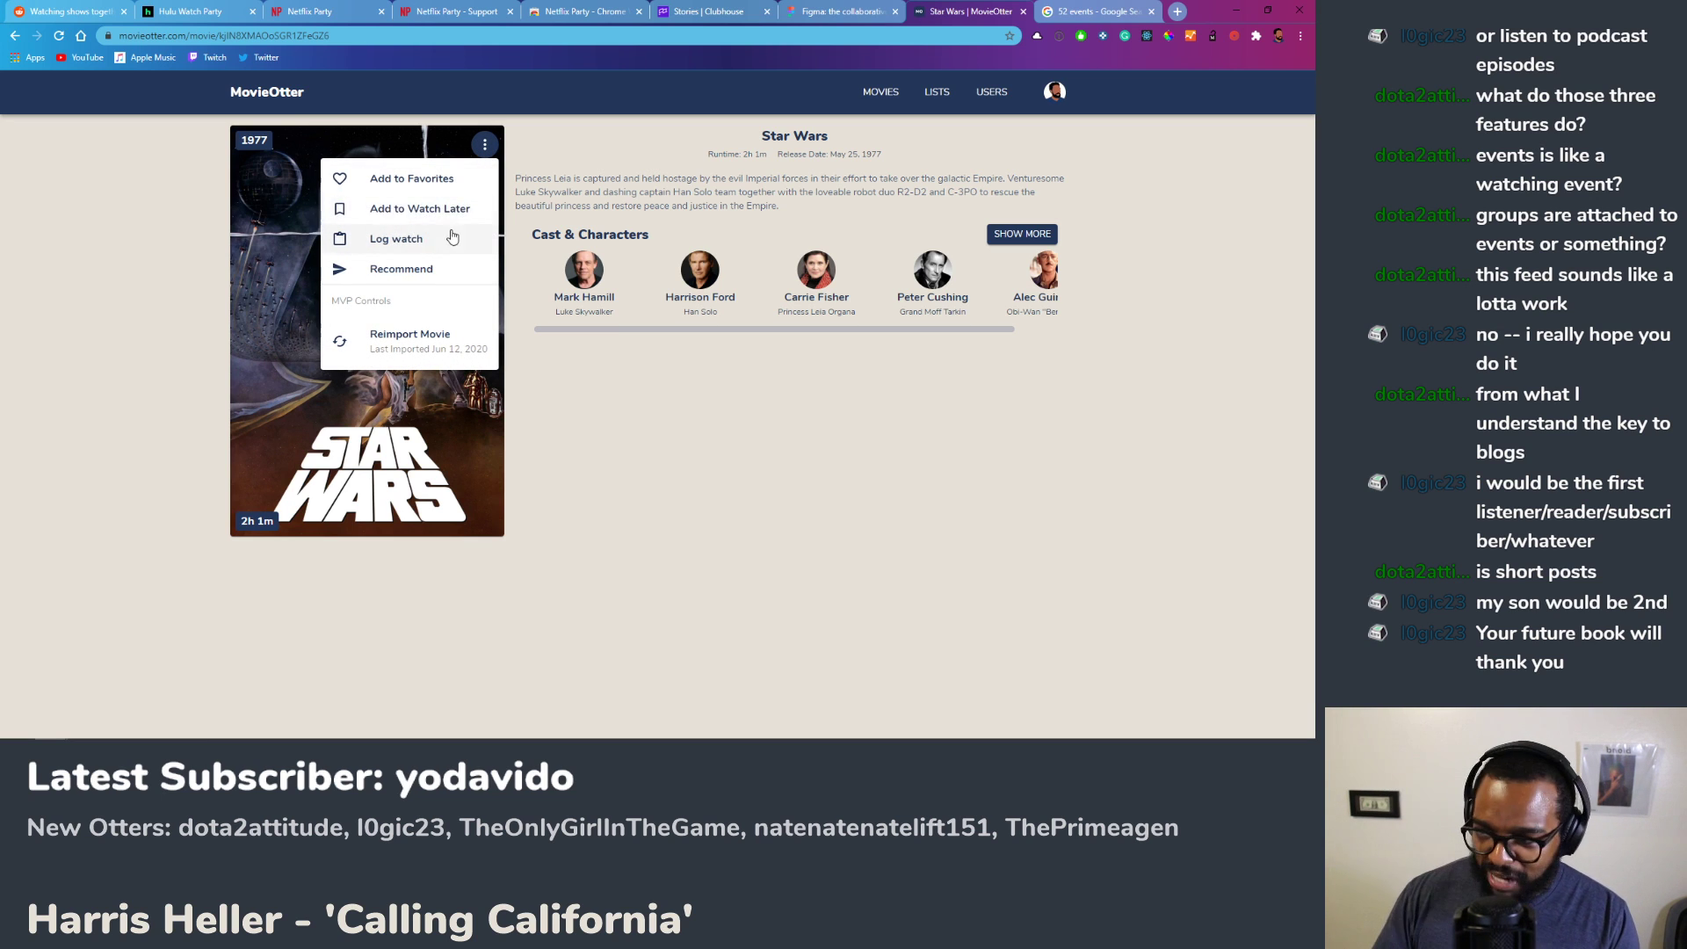
{"action": "left_click", "coordinate": [407, 240]}
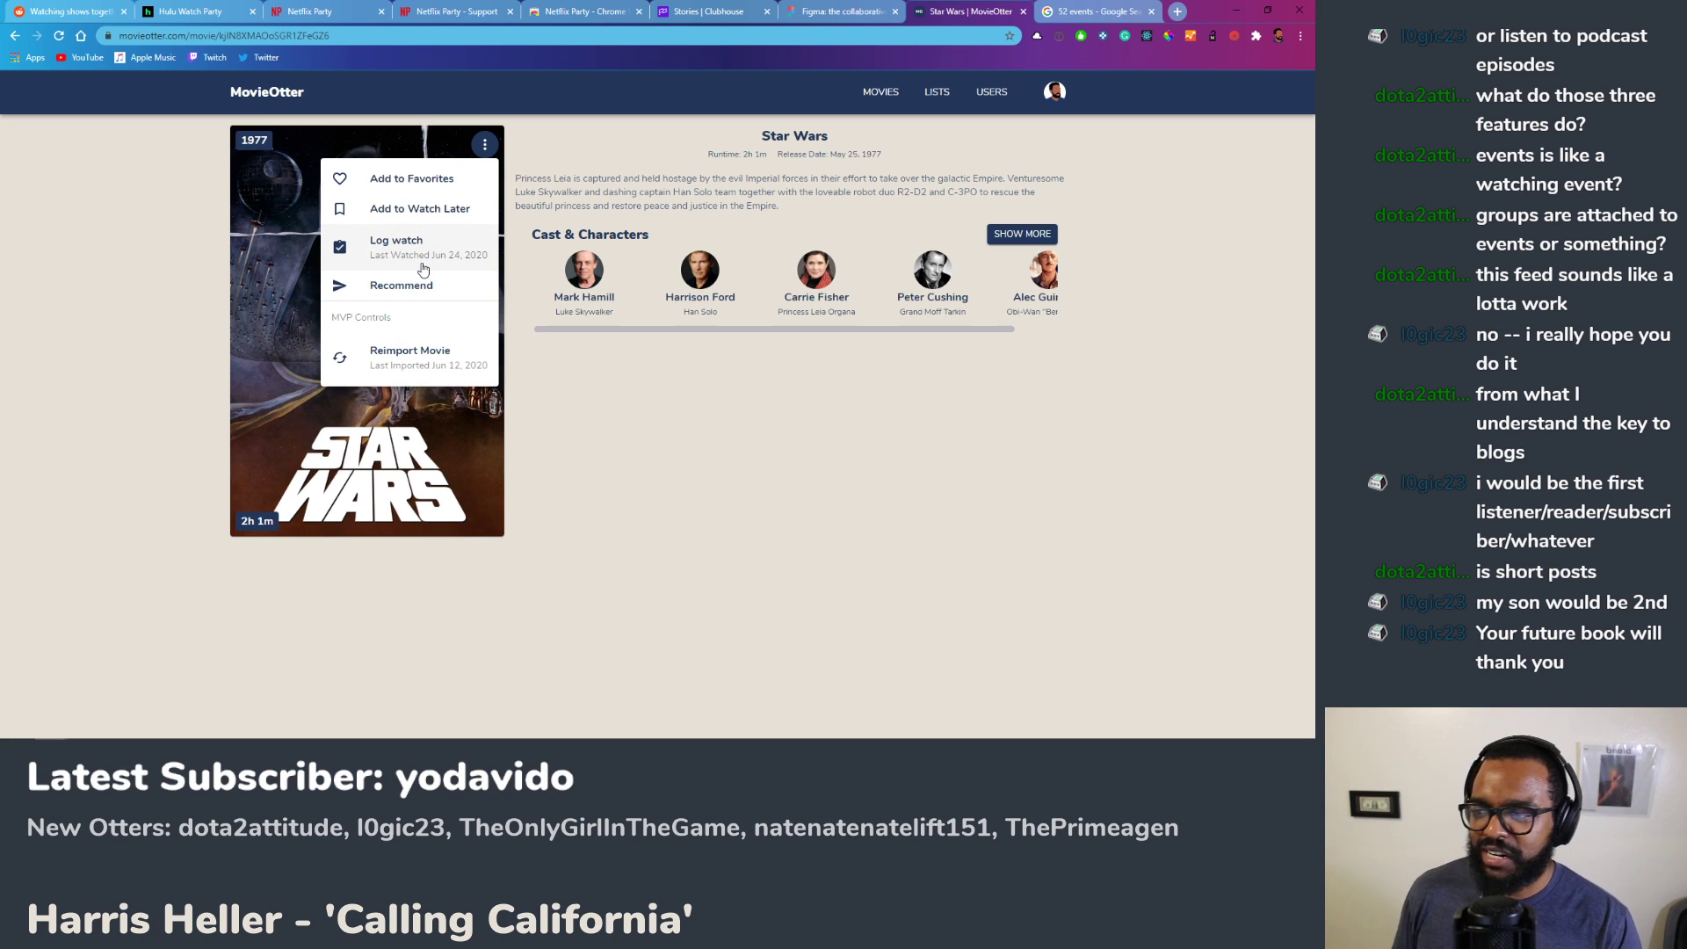
{"action": "left_click", "coordinate": [420, 187]}
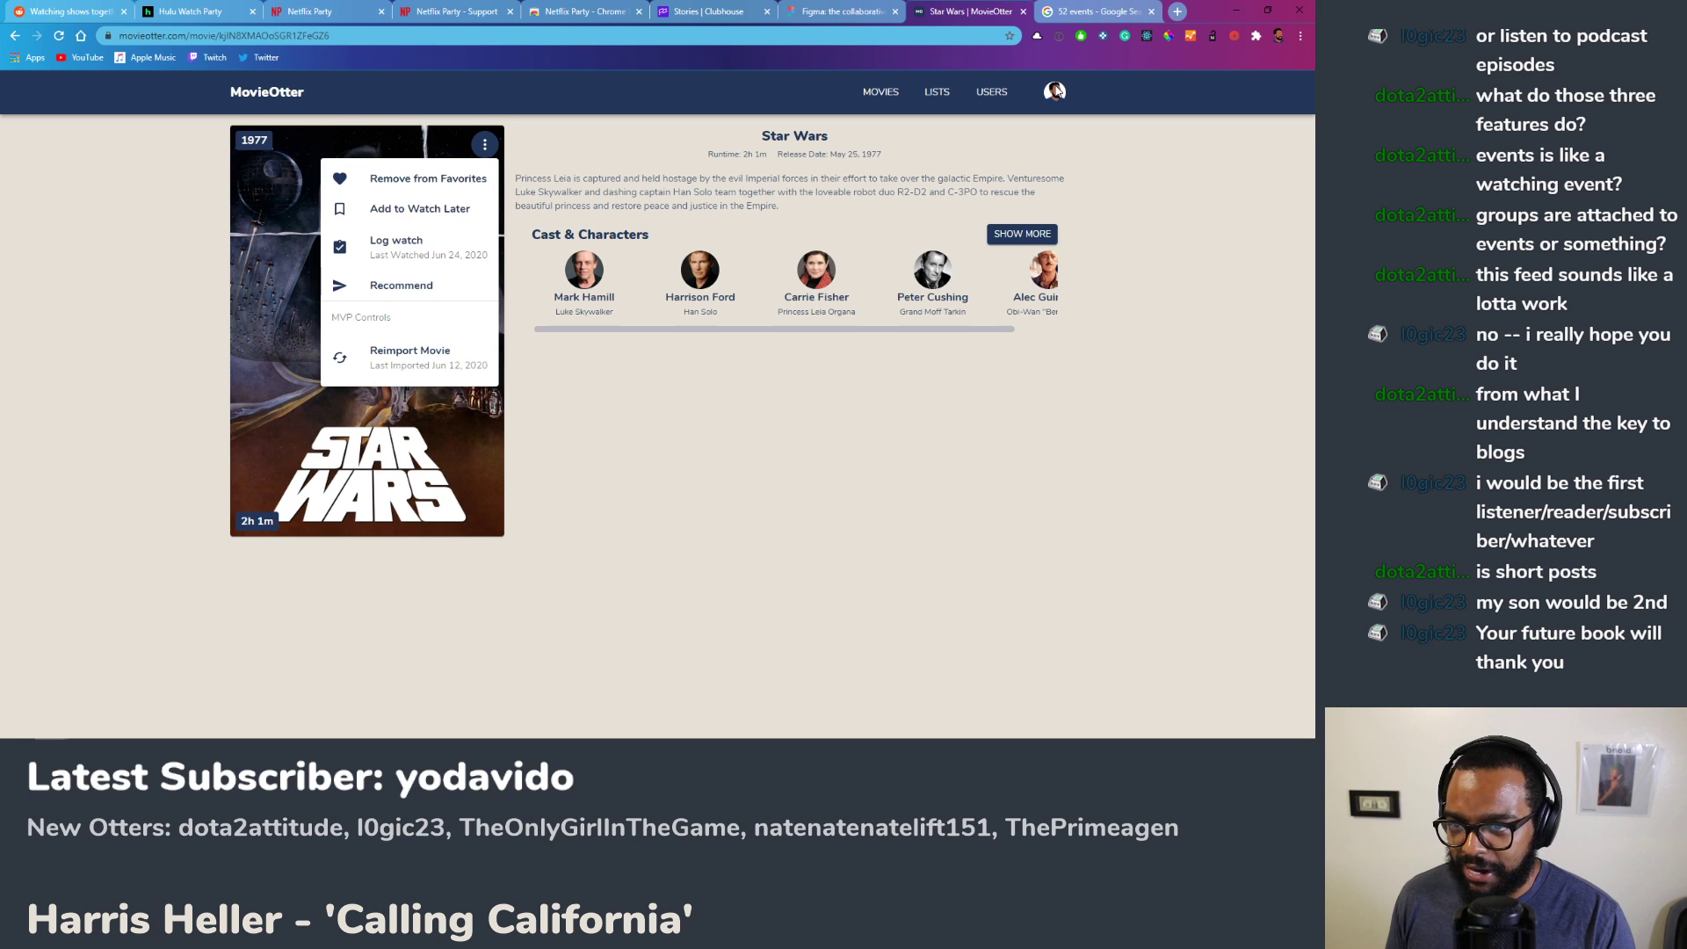
Step: Show the Favorite Movies list, now 22 titles including Star Wars
{"action": "left_click", "coordinate": [1055, 92]}
{"action": "left_click", "coordinate": [1055, 91]}
{"action": "left_click", "coordinate": [994, 183]}
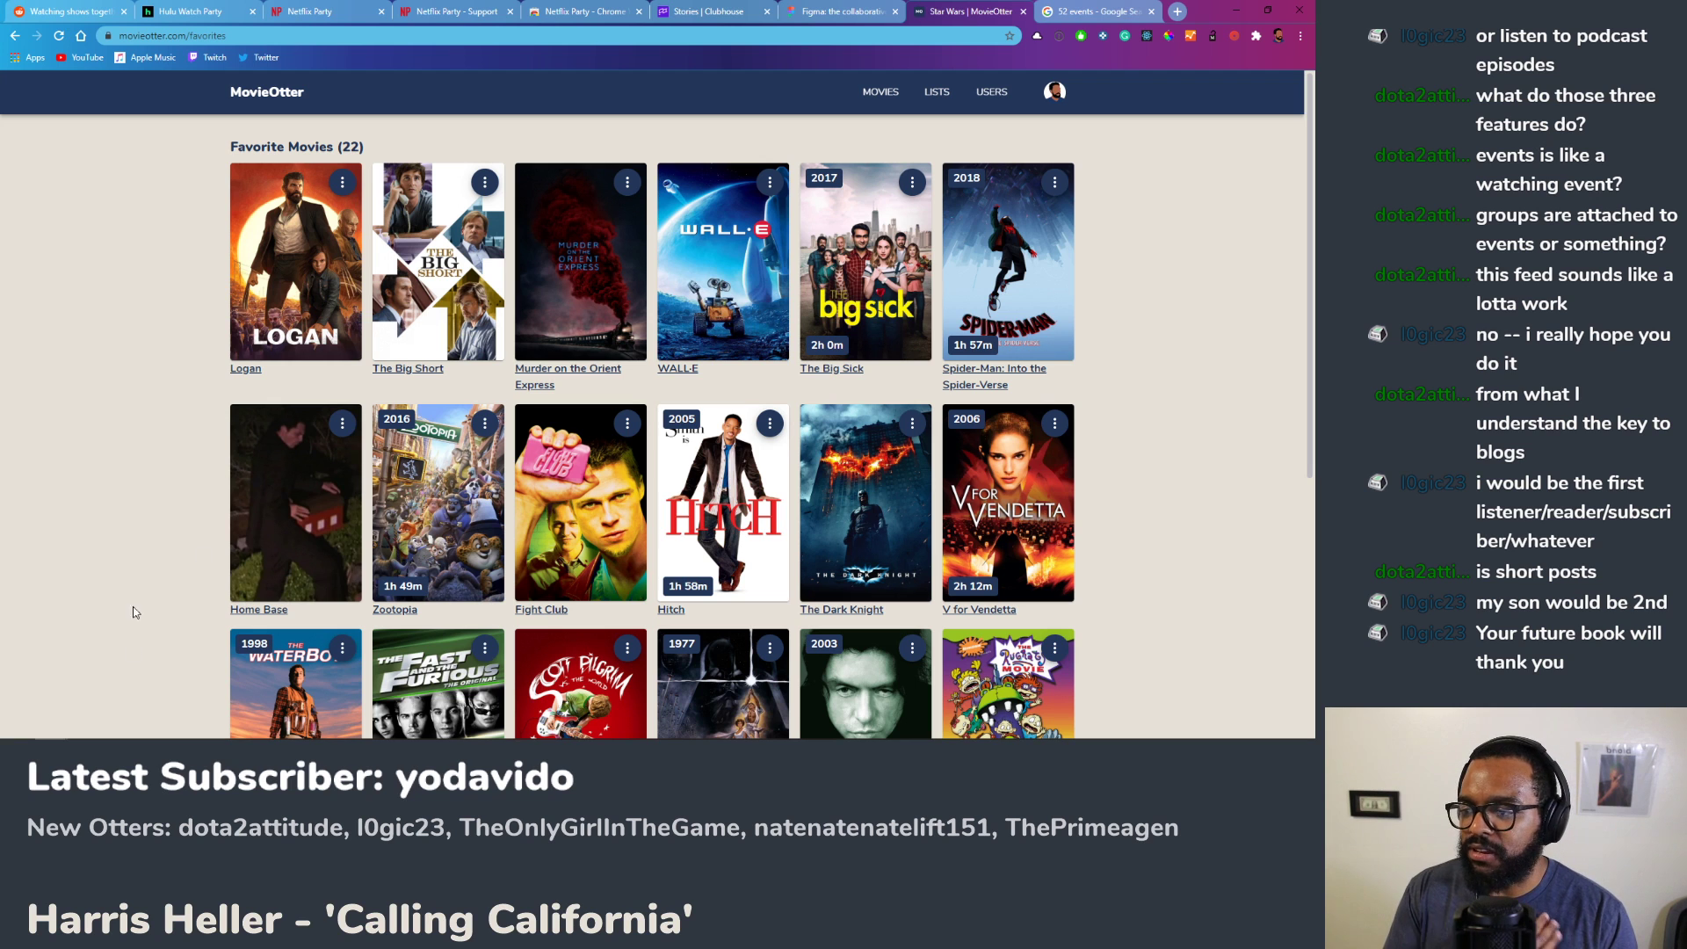
Step: Go from Favorites to the Watch History page listing Star Wars under Jun 2020
{"action": "scroll", "coordinate": [135, 589], "scroll_direction": "down", "scroll_amount": 4}
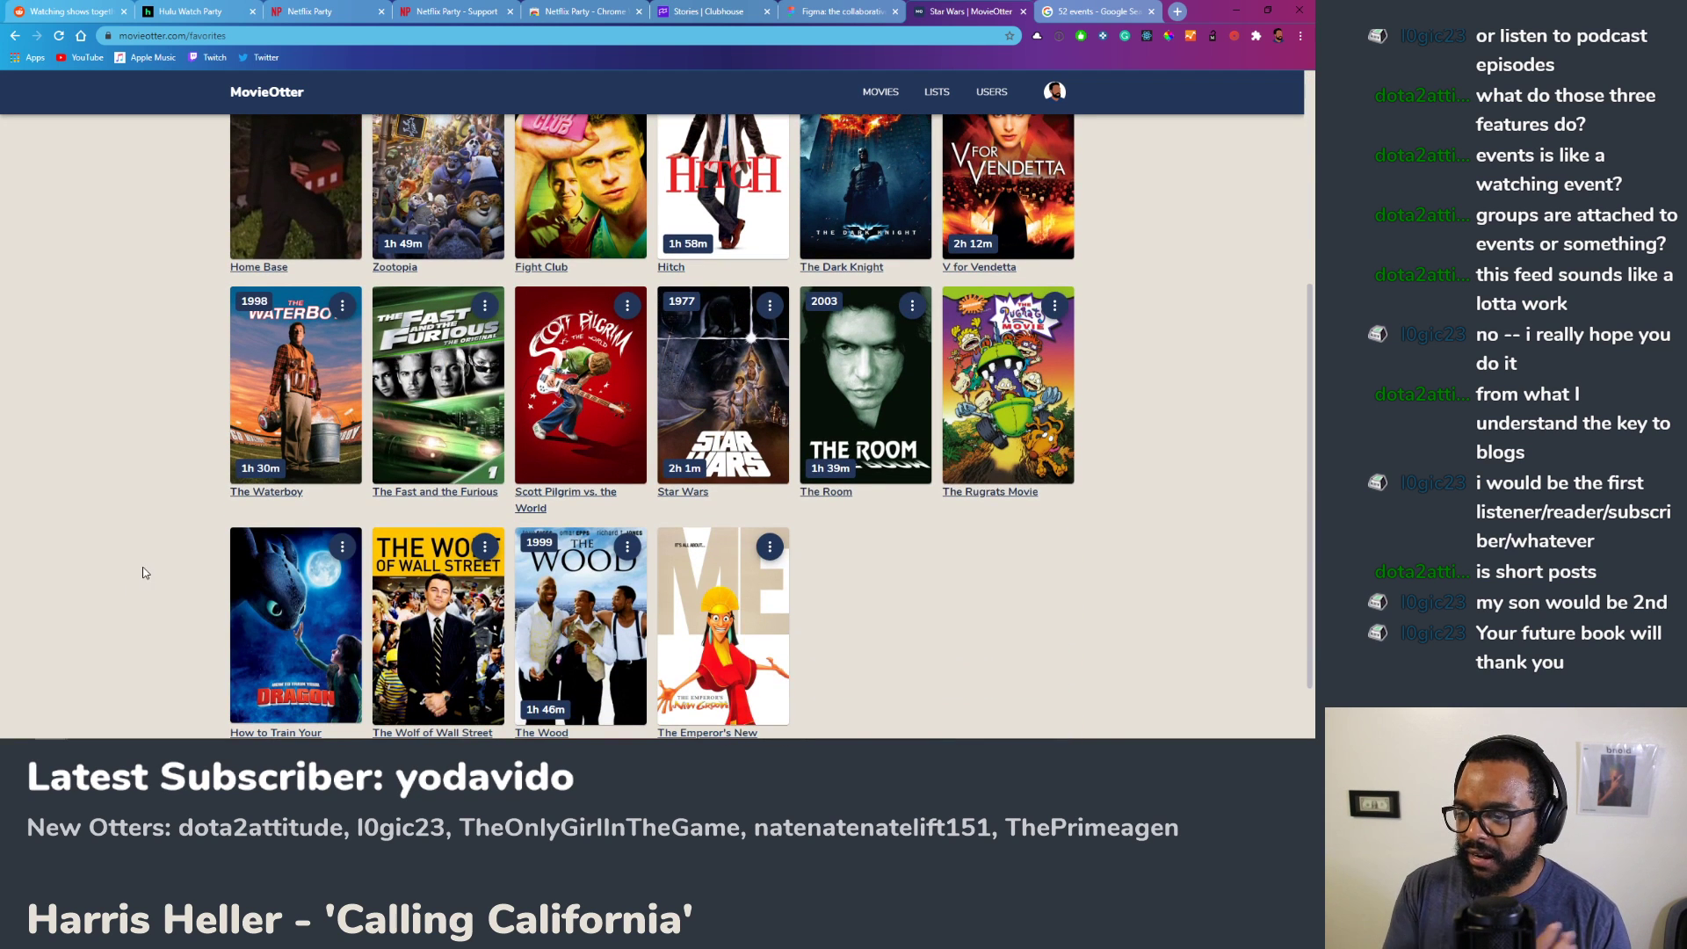
{"action": "scroll", "coordinate": [132, 581], "scroll_direction": "up", "scroll_amount": 2}
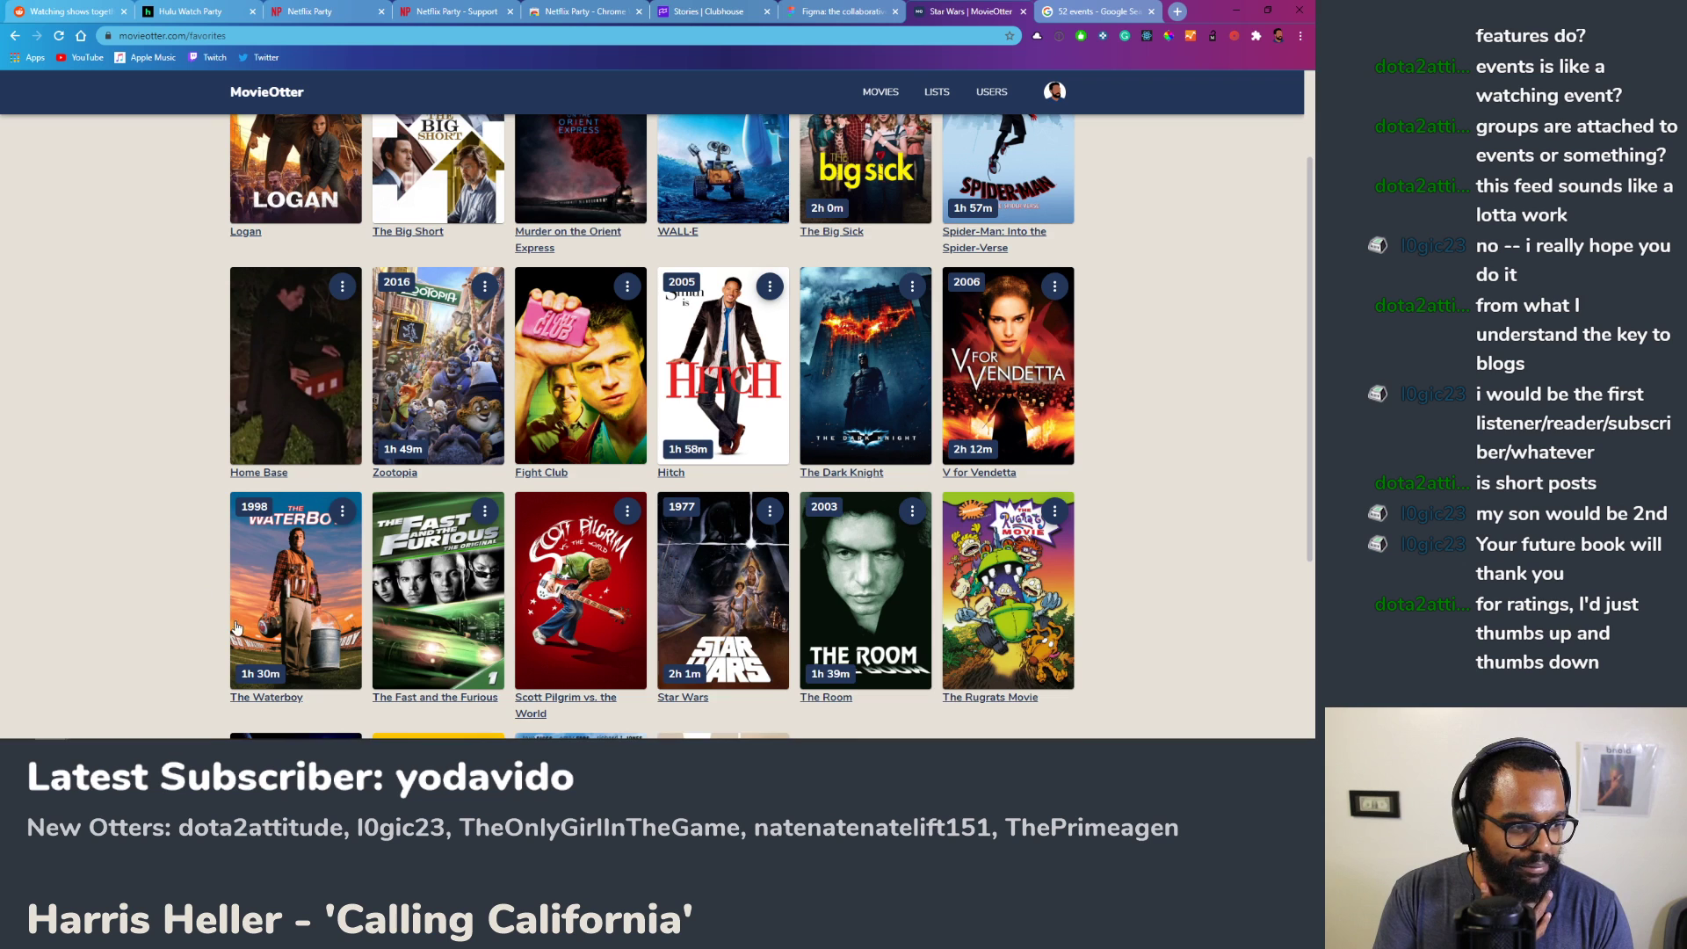
{"action": "scroll", "coordinate": [251, 615], "scroll_direction": "up", "scroll_amount": 2}
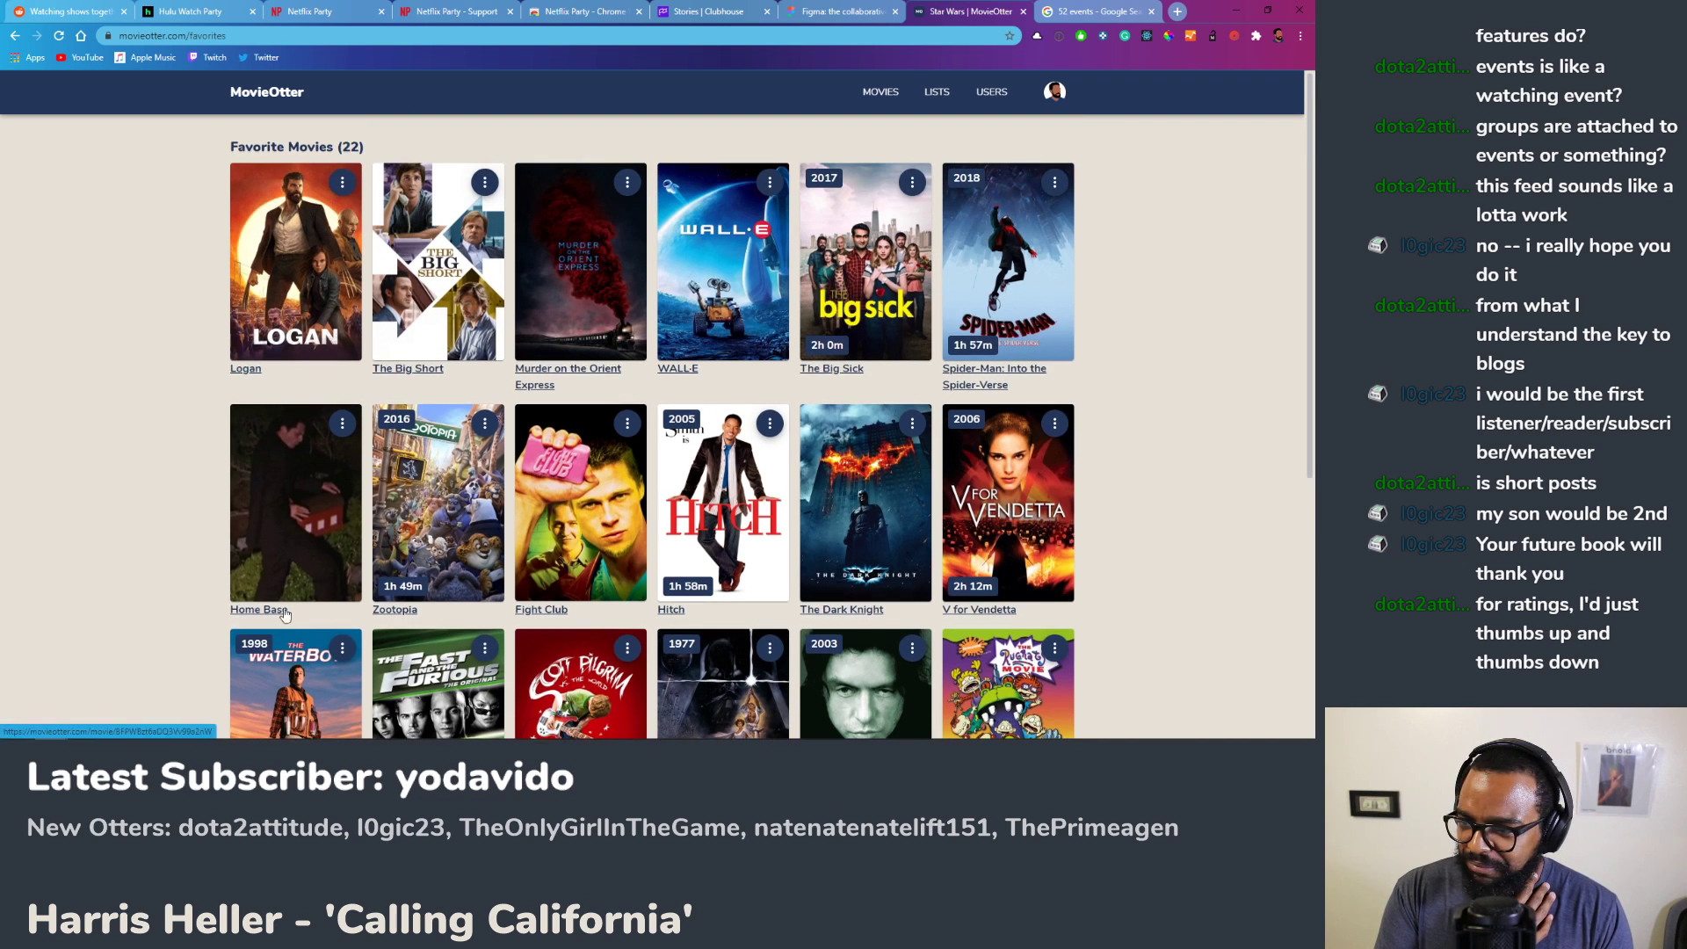
{"action": "left_click", "coordinate": [1055, 95]}
{"action": "left_click", "coordinate": [1013, 243]}
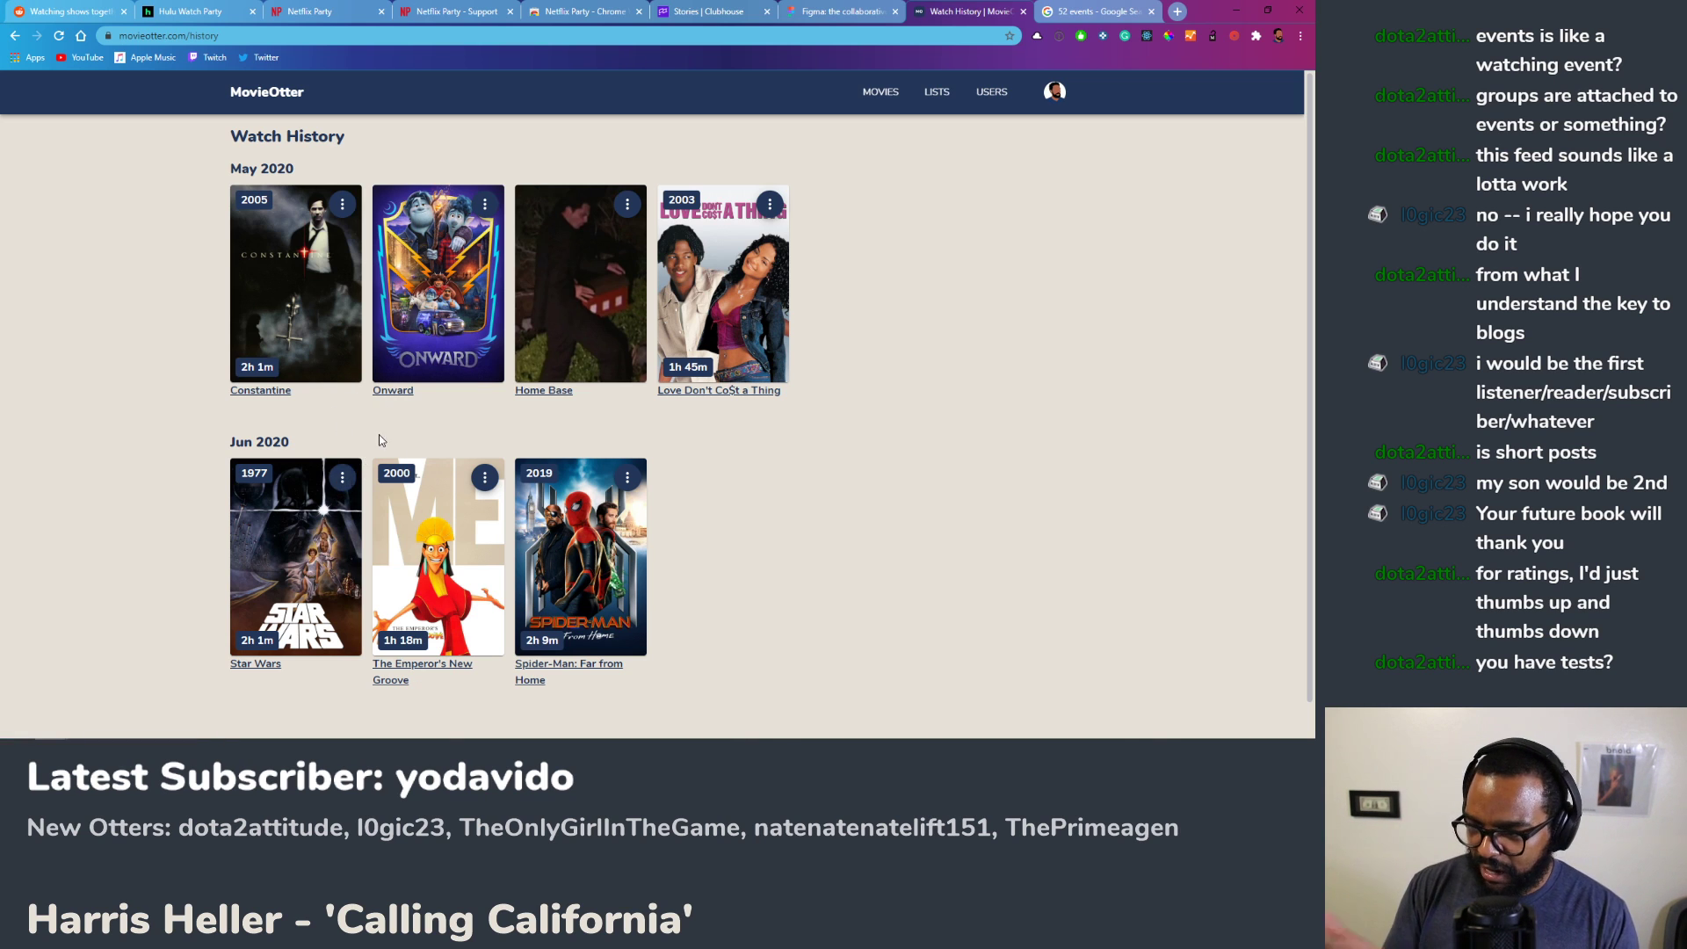
Step: Go to the Your Lists overview, with Favorited Movies at 22 and Watch Later at 117
{"action": "scroll", "coordinate": [301, 382], "scroll_direction": "down", "scroll_amount": 1}
{"action": "scroll", "coordinate": [301, 382], "scroll_direction": "up", "scroll_amount": 1}
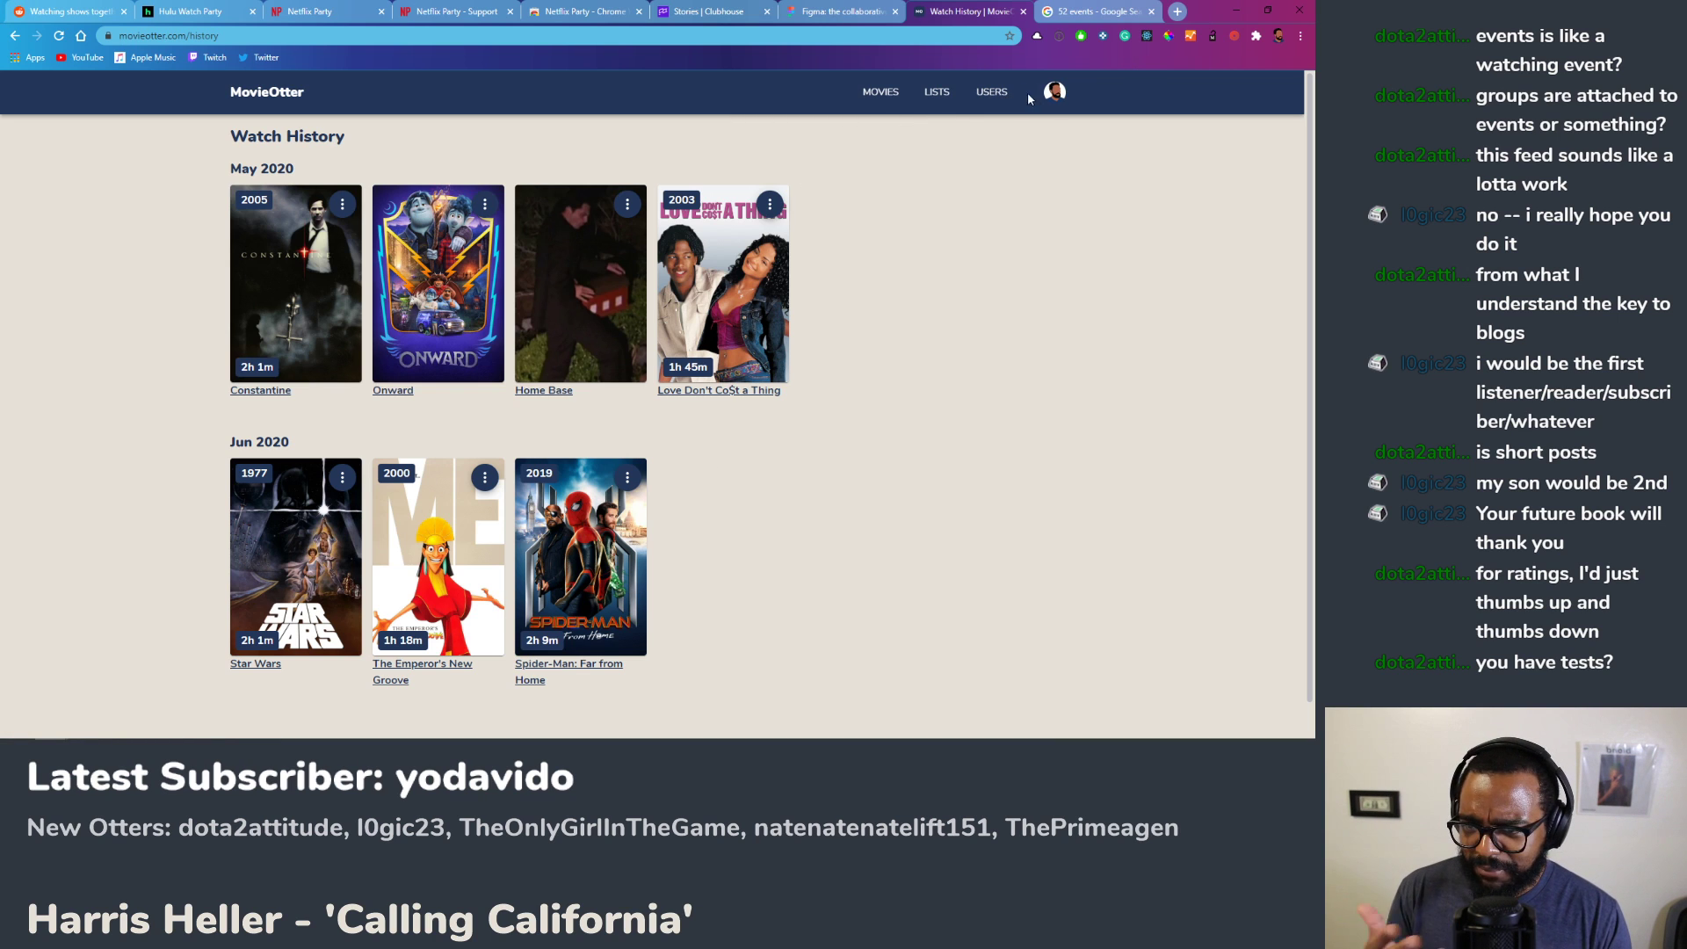
{"action": "left_click", "coordinate": [1055, 95]}
{"action": "left_click", "coordinate": [937, 93]}
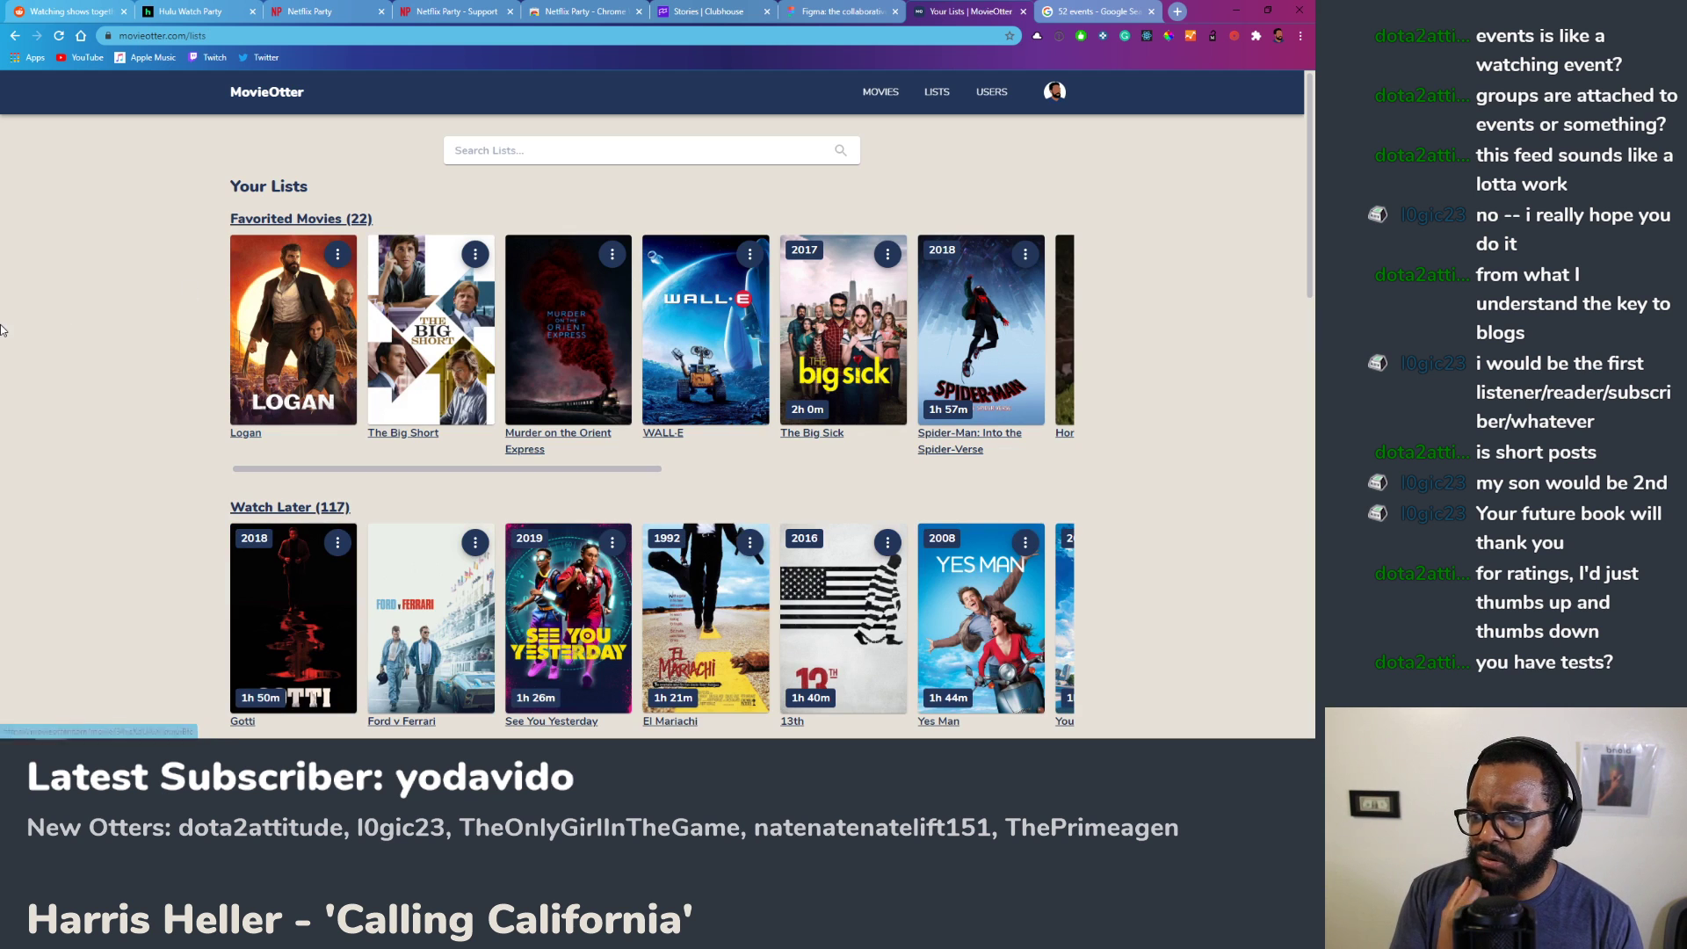
Step: Open the My Favorite Disney Movies list, with eight movies from Hercules to WALL-E
{"action": "scroll", "coordinate": [99, 342], "scroll_direction": "down", "scroll_amount": 3}
{"action": "scroll", "coordinate": [105, 343], "scroll_direction": "up", "scroll_amount": 3}
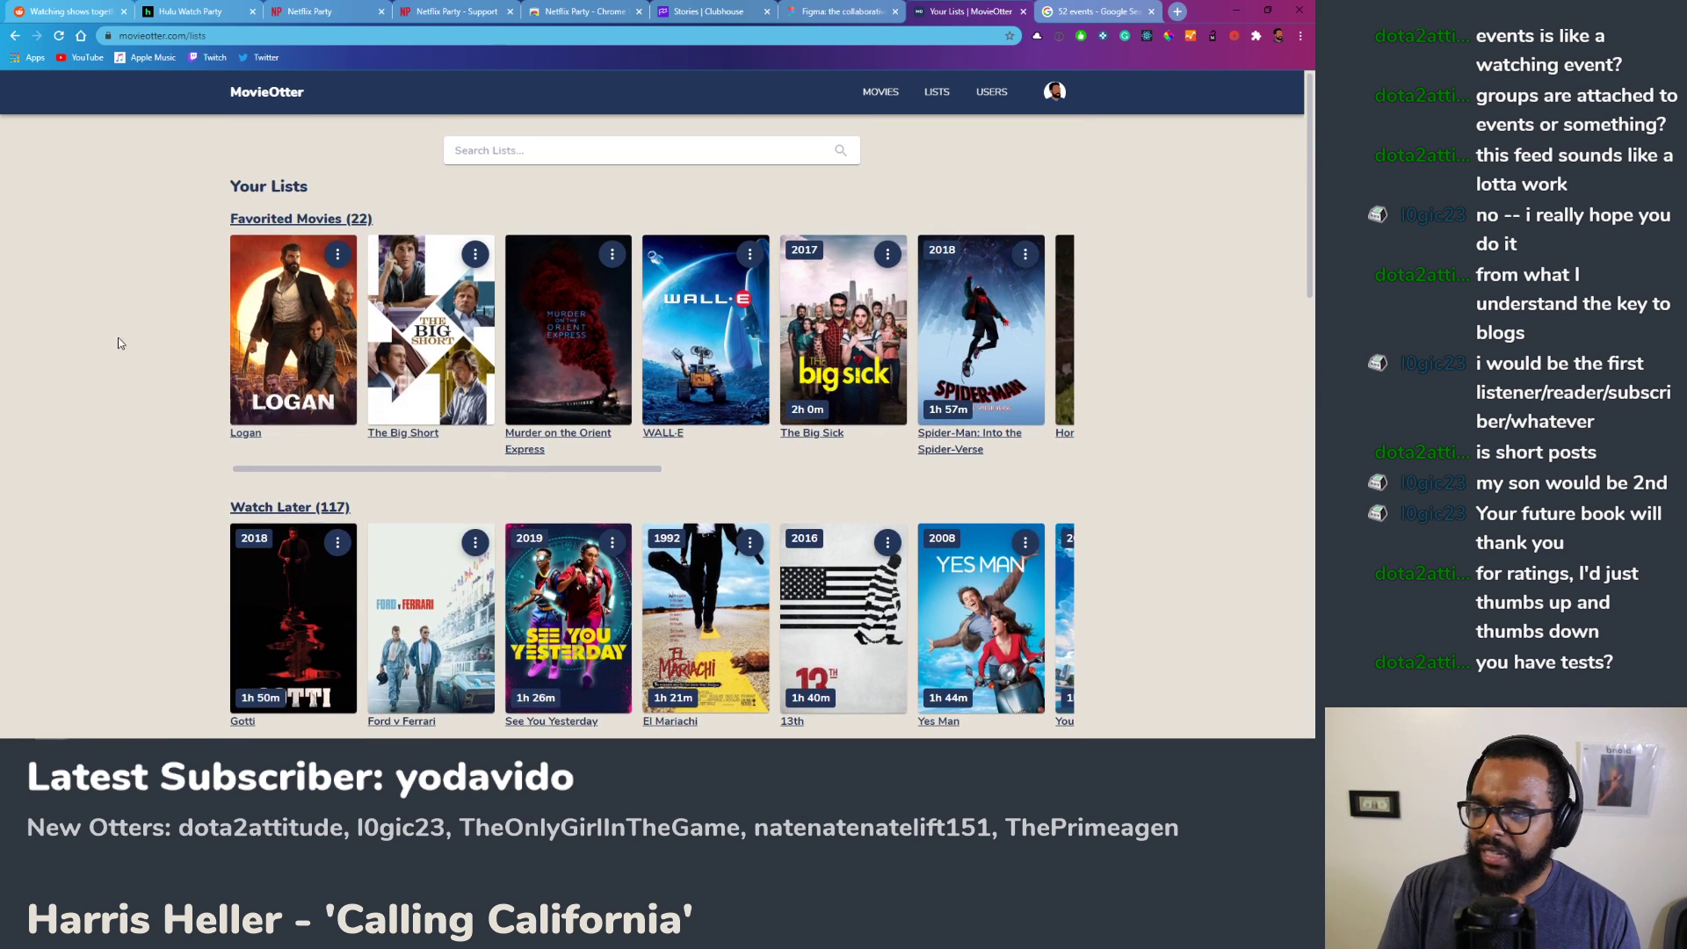
{"action": "scroll", "coordinate": [121, 369], "scroll_direction": "down", "scroll_amount": 11}
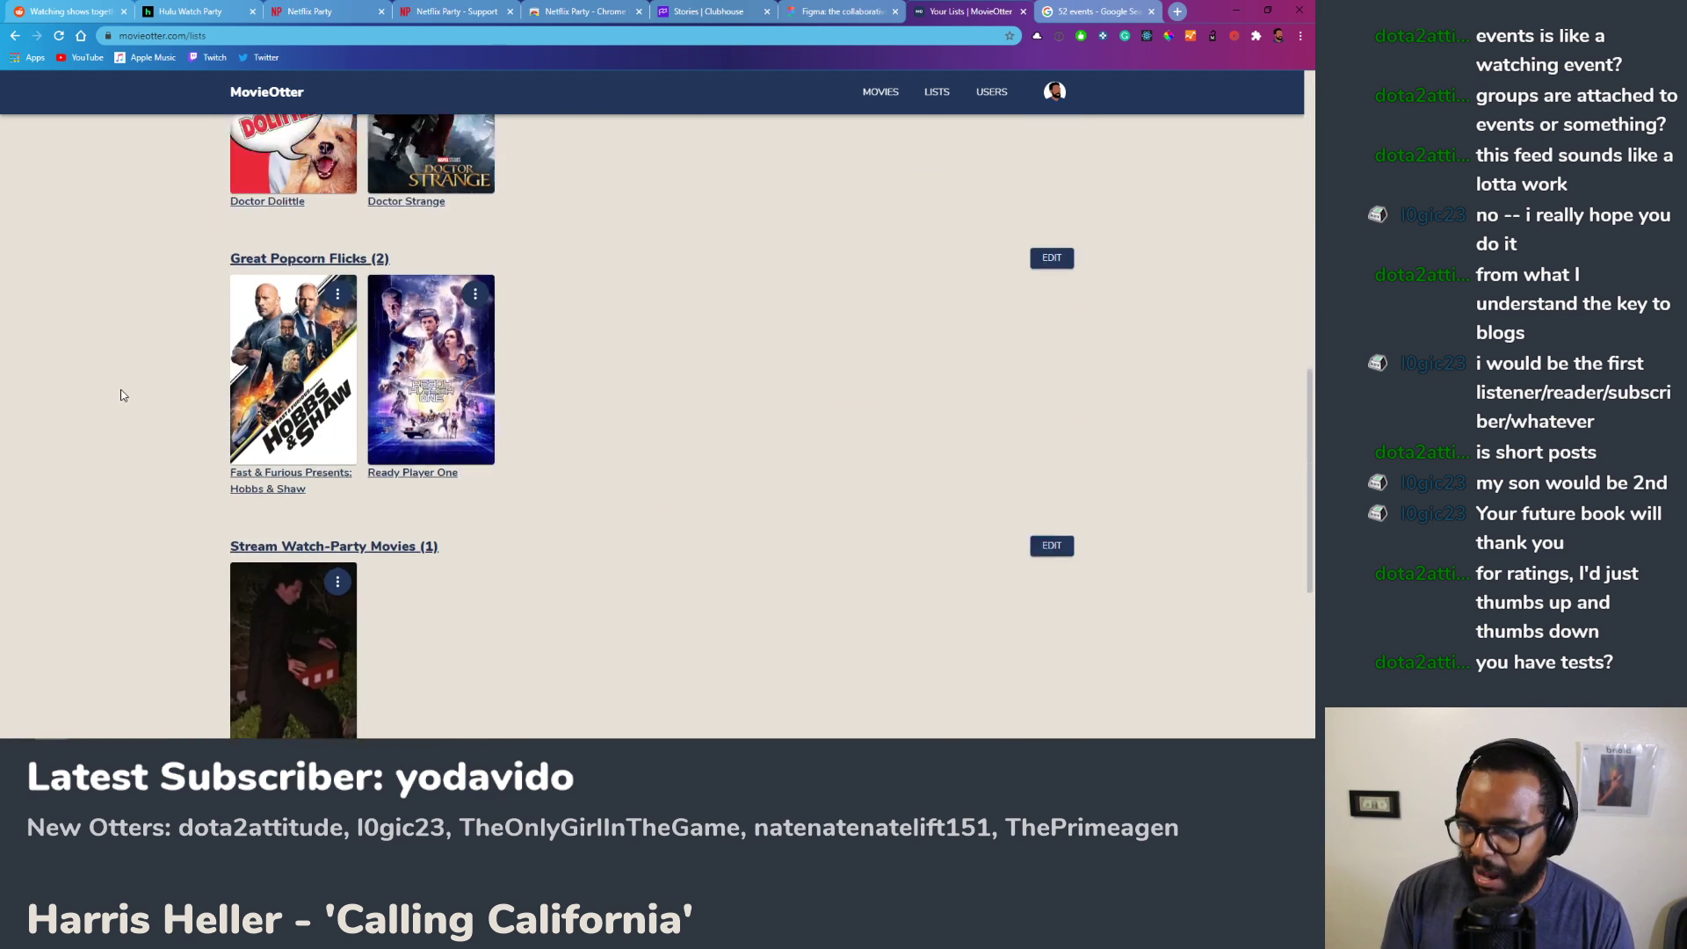
{"action": "scroll", "coordinate": [123, 399], "scroll_direction": "down", "scroll_amount": 4}
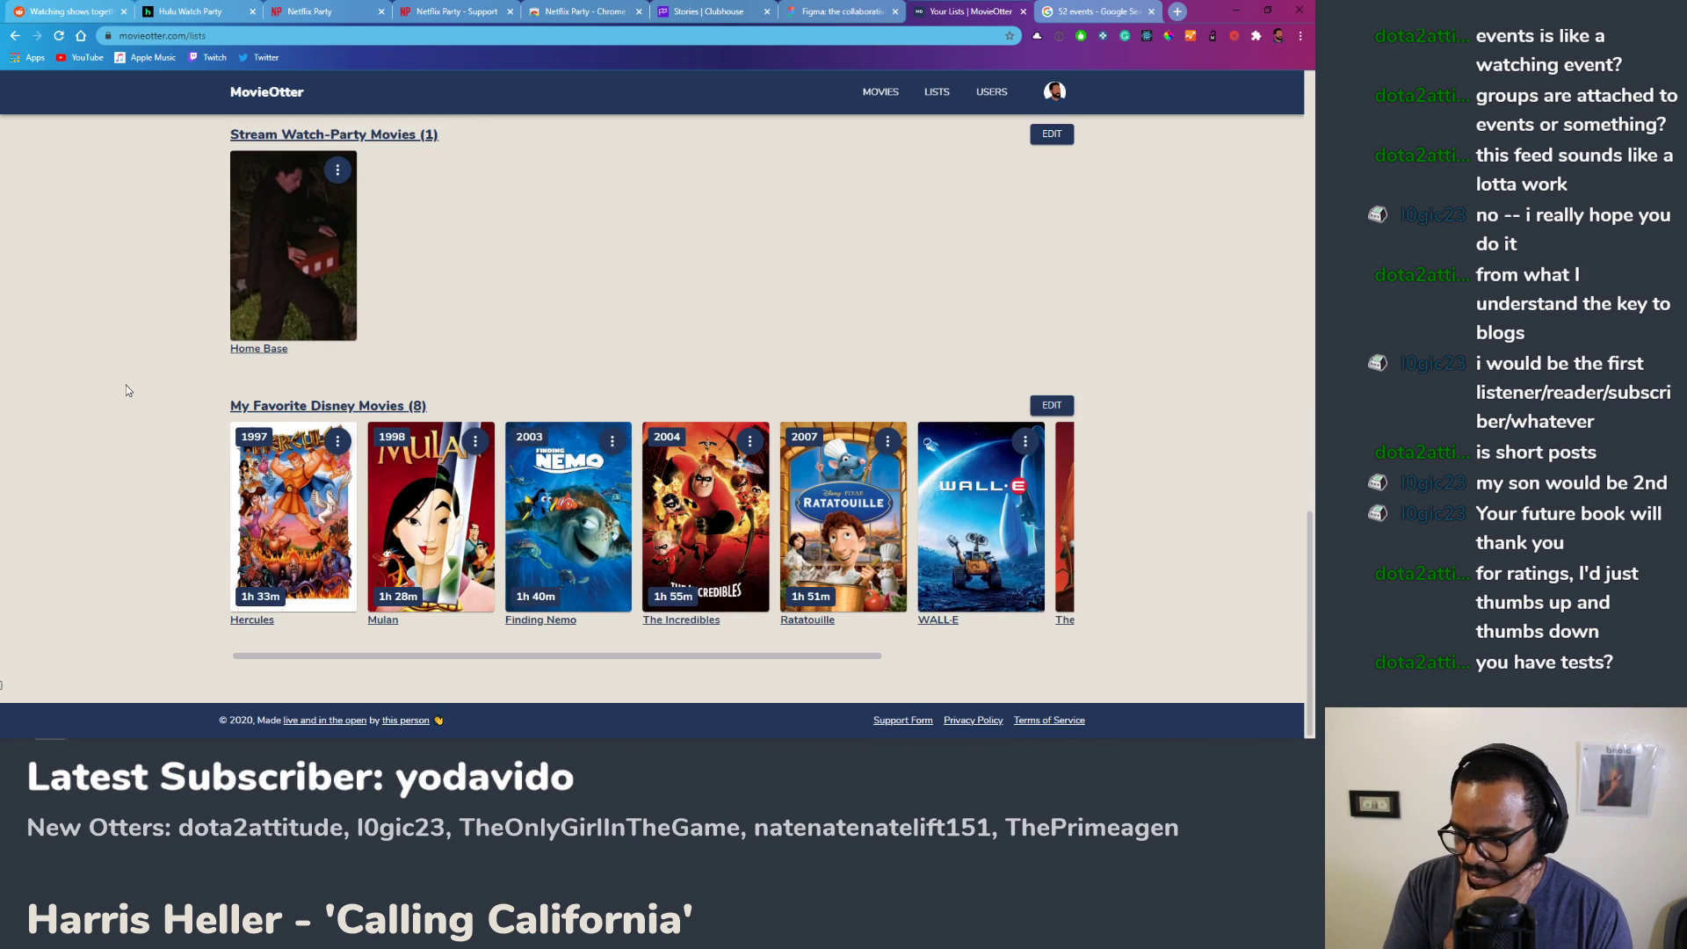
{"action": "left_click", "coordinate": [334, 407]}
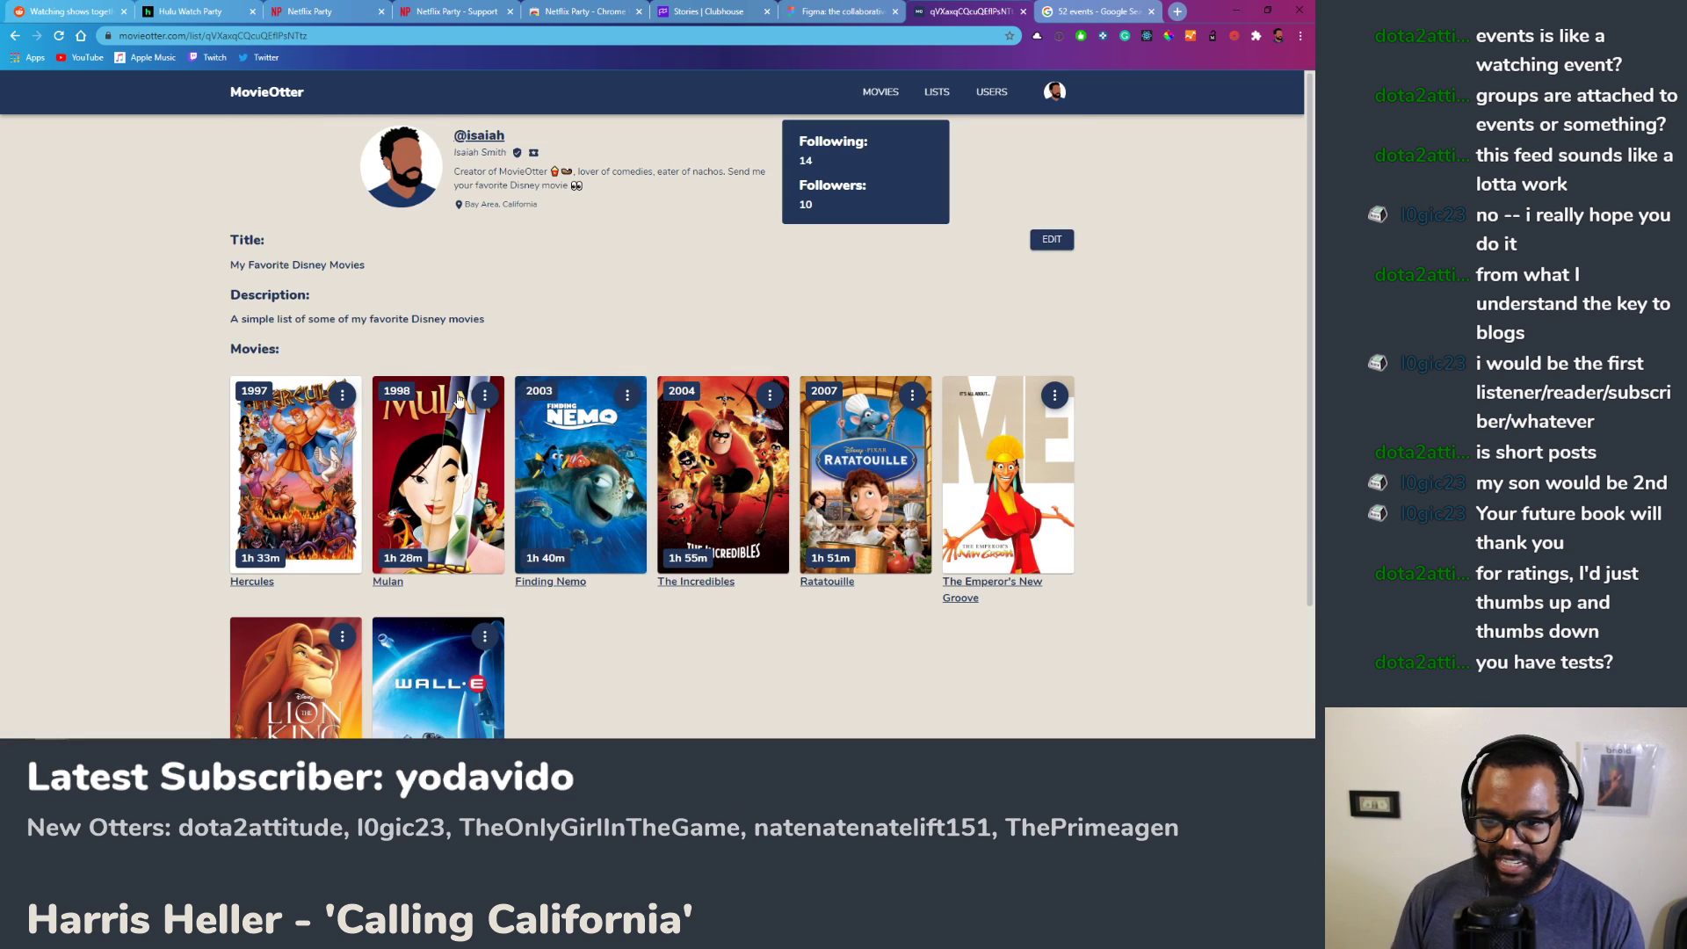
Step: Copy the My Favorite Disney Movies list's web address for sharing
{"action": "scroll", "coordinate": [583, 457], "scroll_direction": "down", "scroll_amount": 2}
{"action": "scroll", "coordinate": [583, 457], "scroll_direction": "up", "scroll_amount": 2}
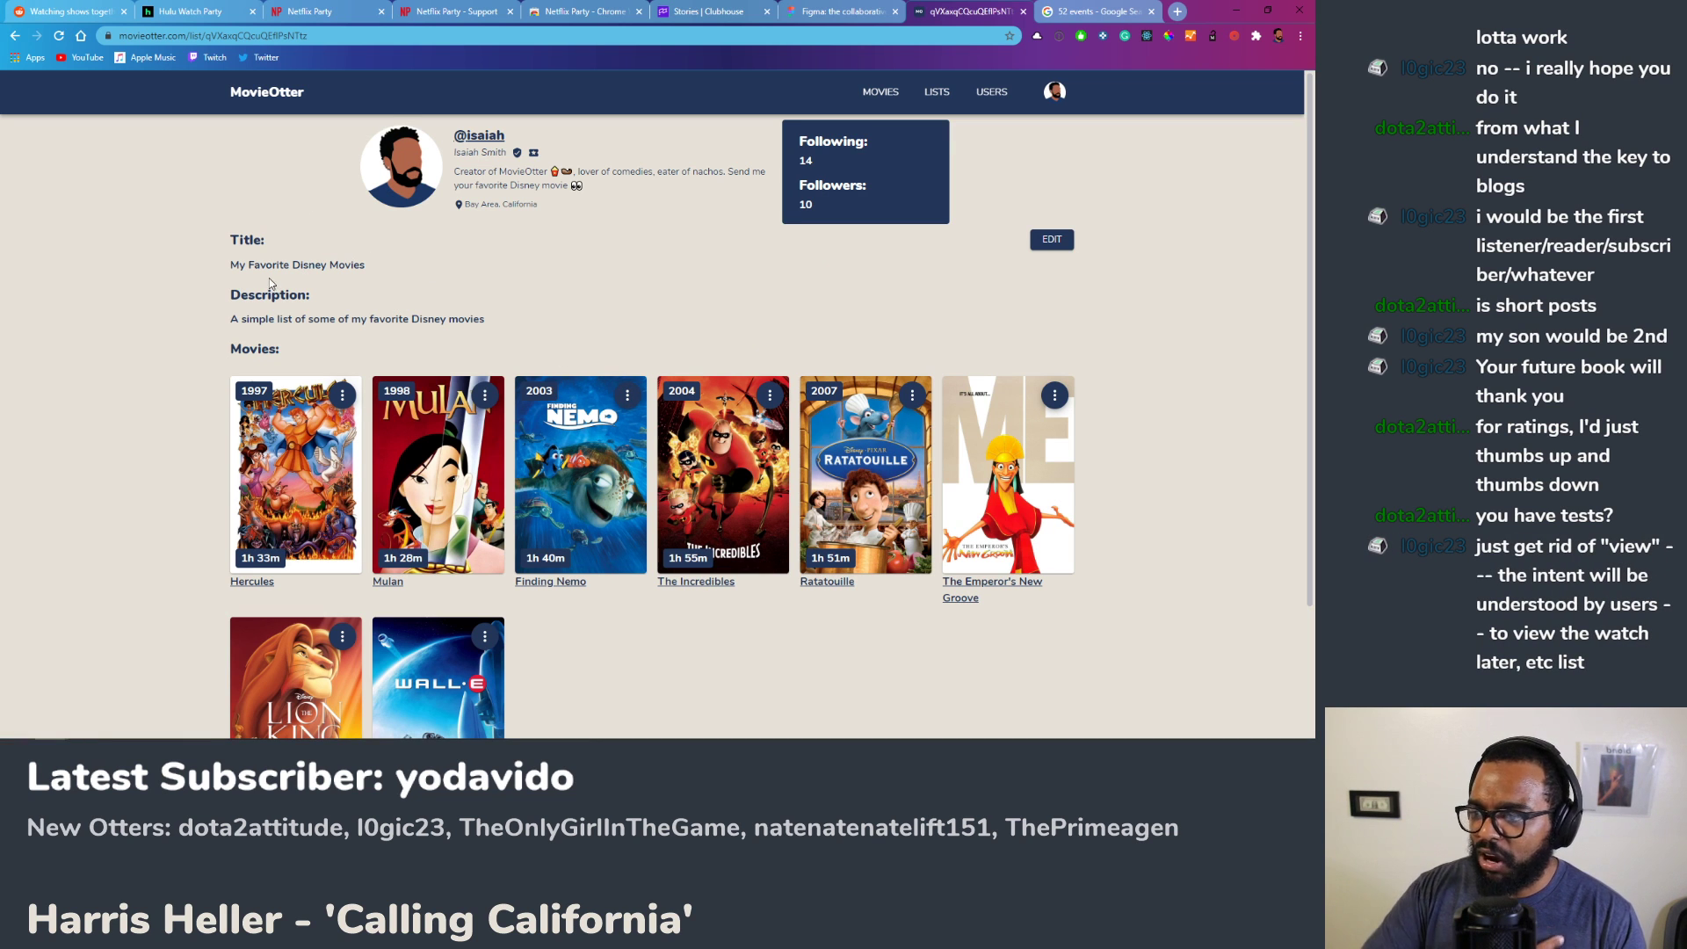
{"action": "scroll", "coordinate": [608, 420], "scroll_direction": "down", "scroll_amount": 2}
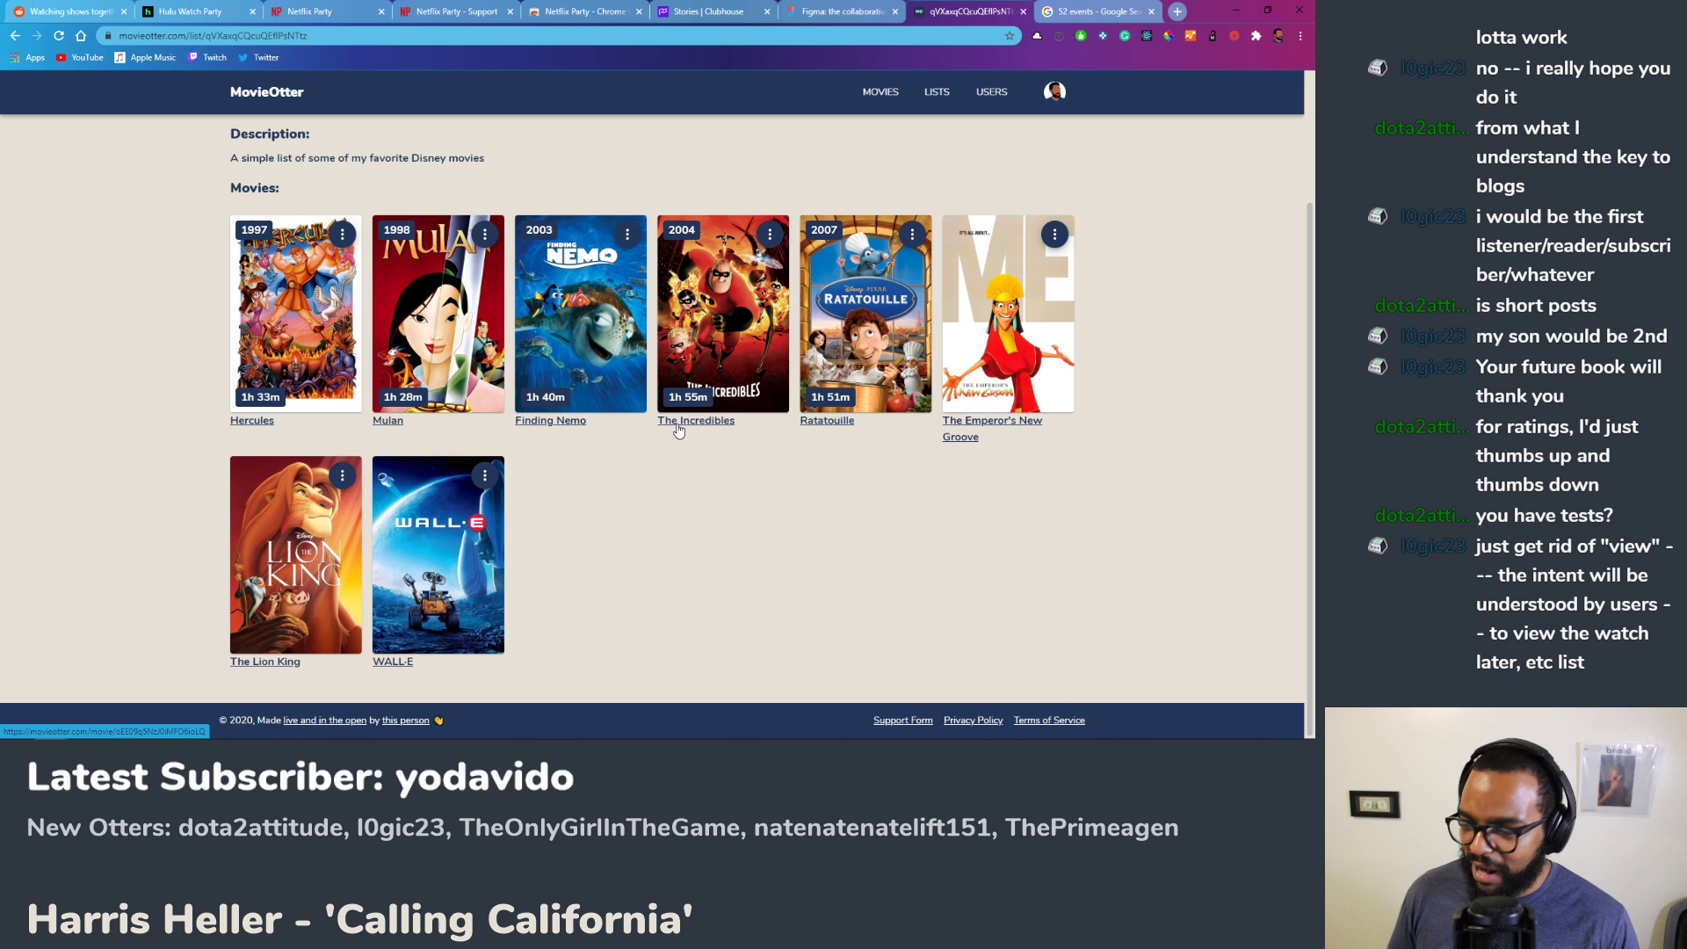
{"action": "scroll", "coordinate": [722, 424], "scroll_direction": "up", "scroll_amount": 2}
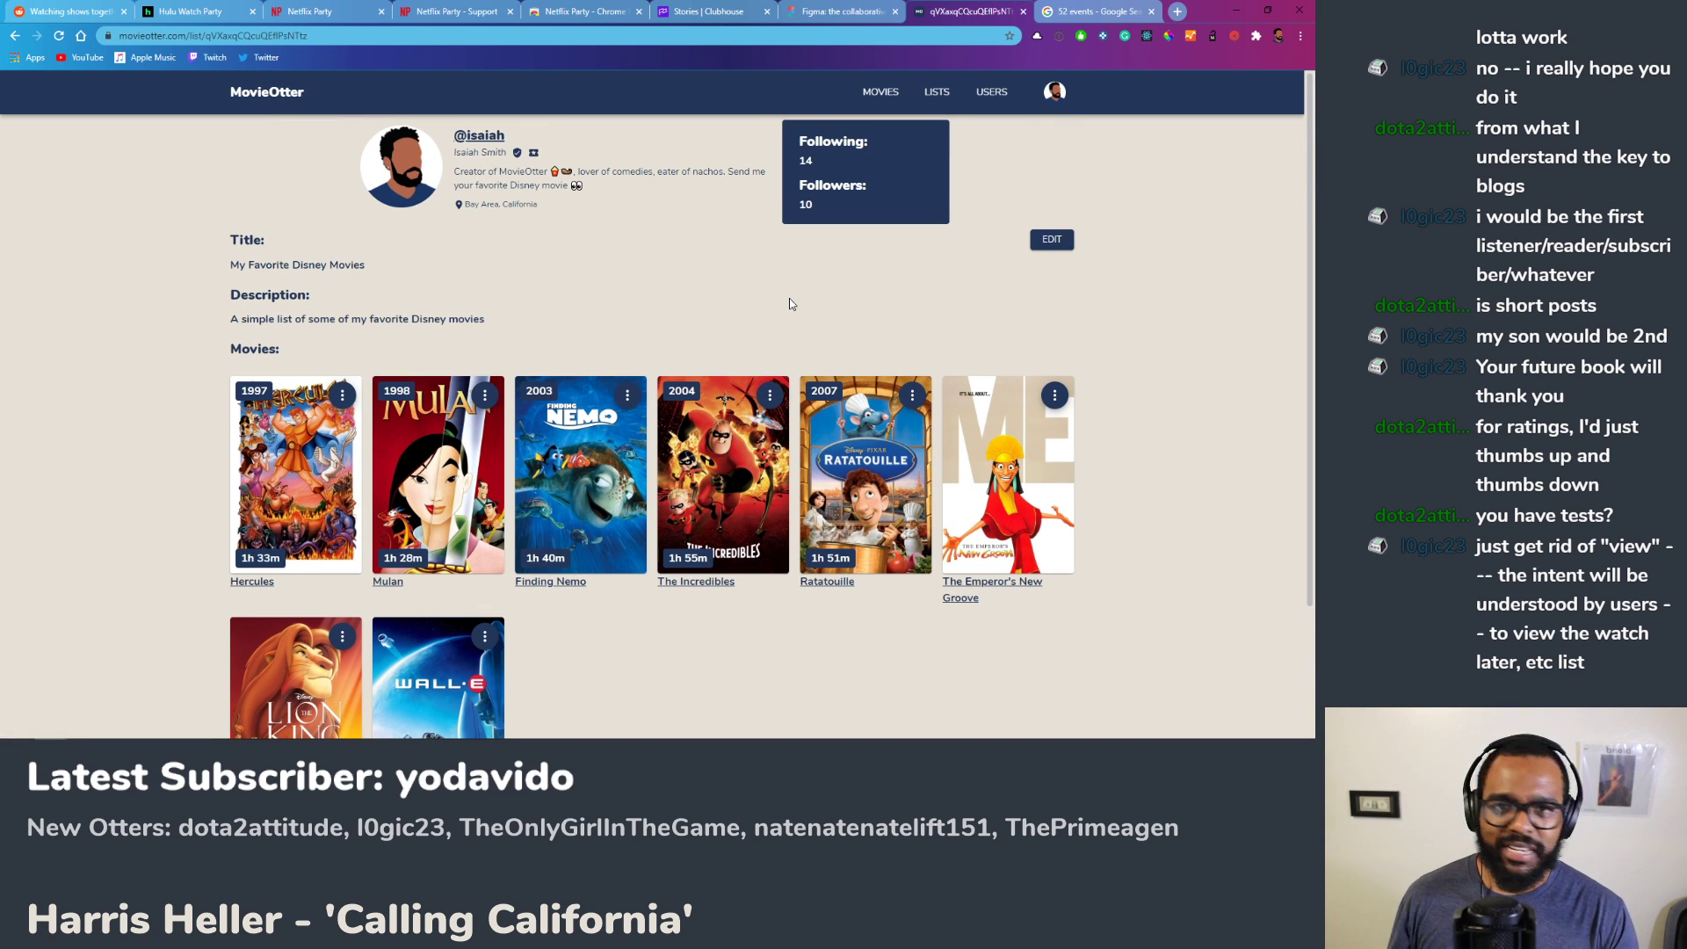
{"action": "left_click", "coordinate": [342, 37]}
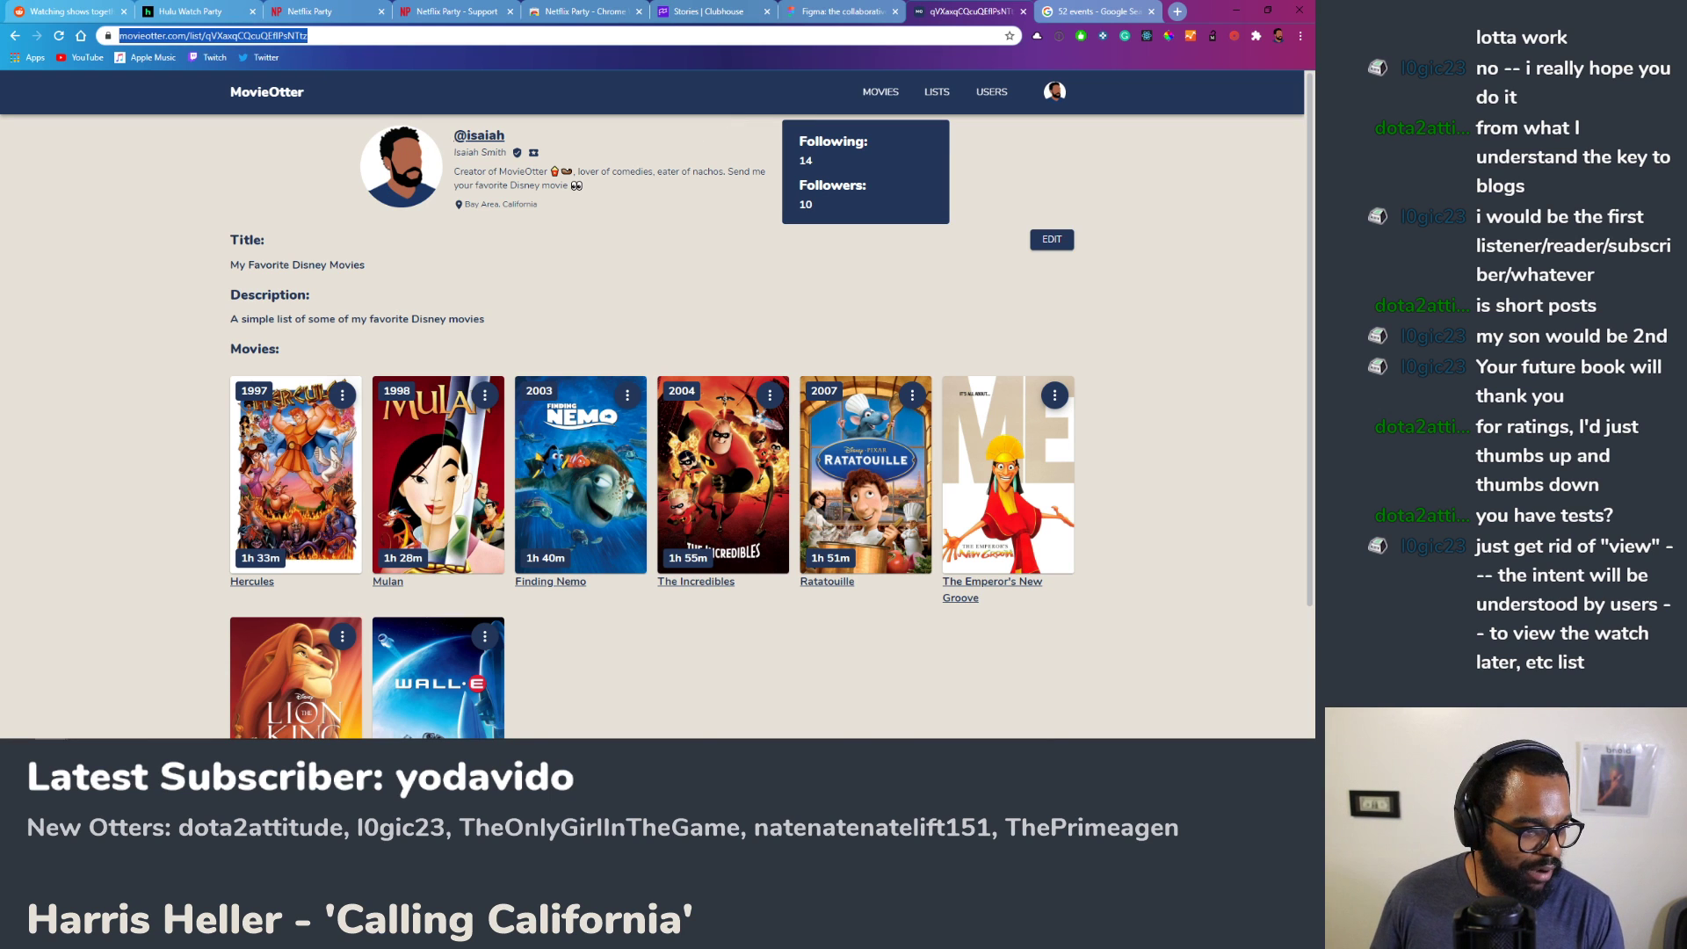
{"action": "key", "text": "alt+Tab"}
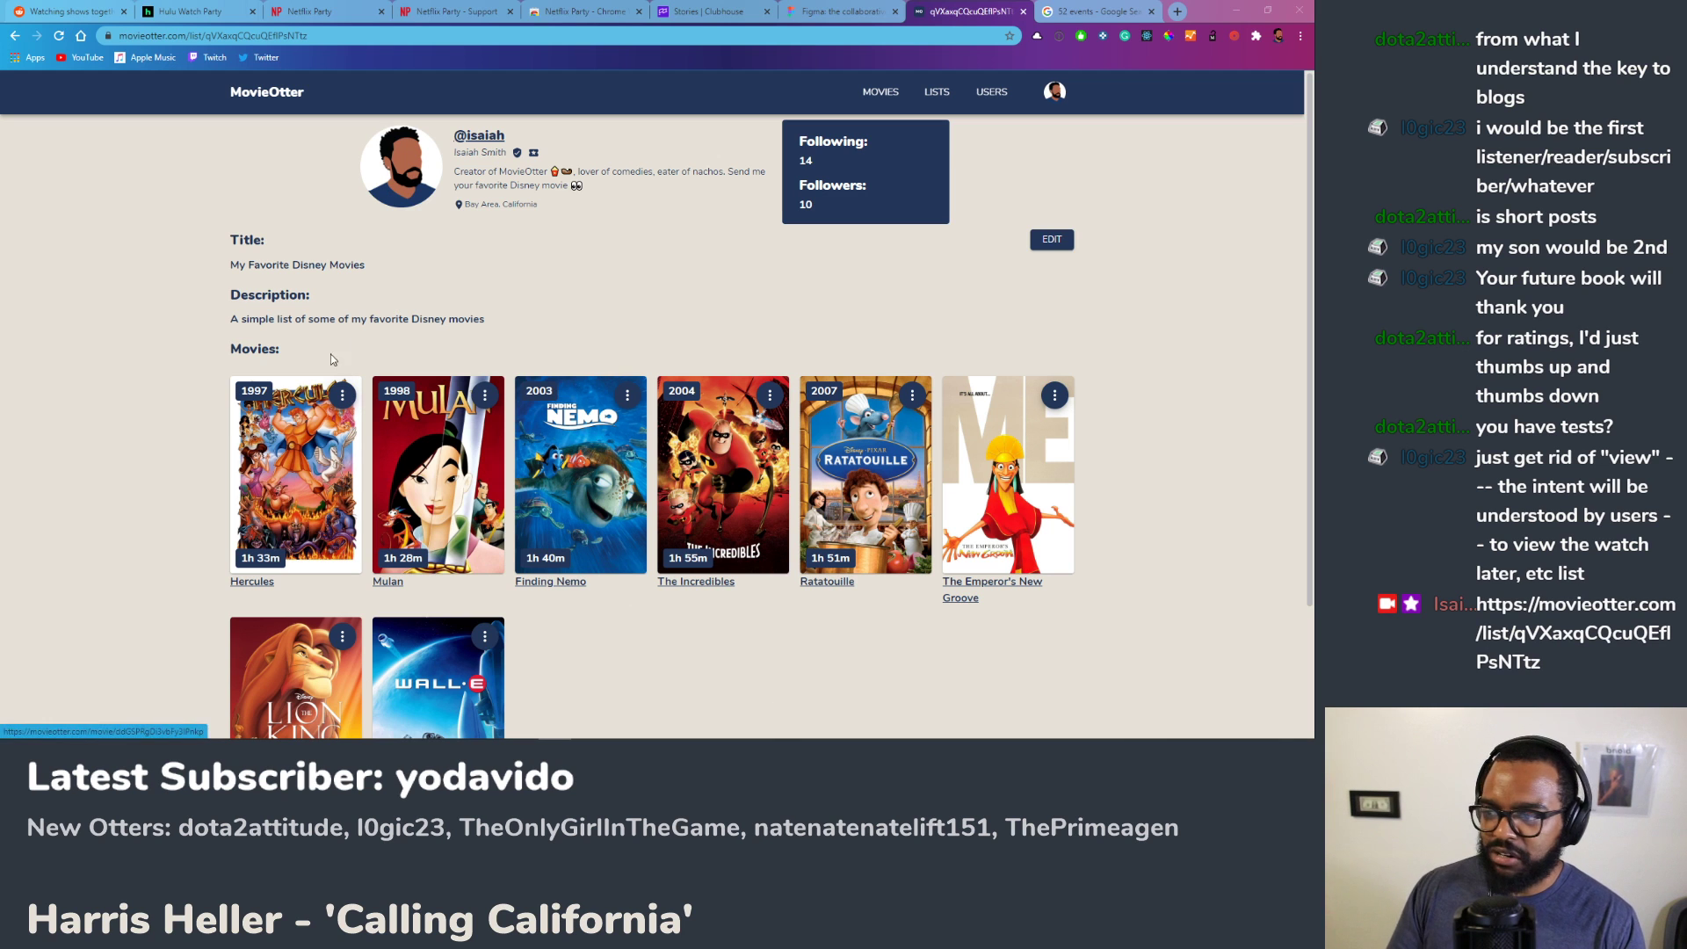
Step: Return to the Movies page with its Popular and Recently Visited rows
{"action": "scroll", "coordinate": [458, 406], "scroll_direction": "down", "scroll_amount": 3}
{"action": "scroll", "coordinate": [458, 406], "scroll_direction": "up", "scroll_amount": 3}
{"action": "mouse_move", "coordinate": [942, 222]}
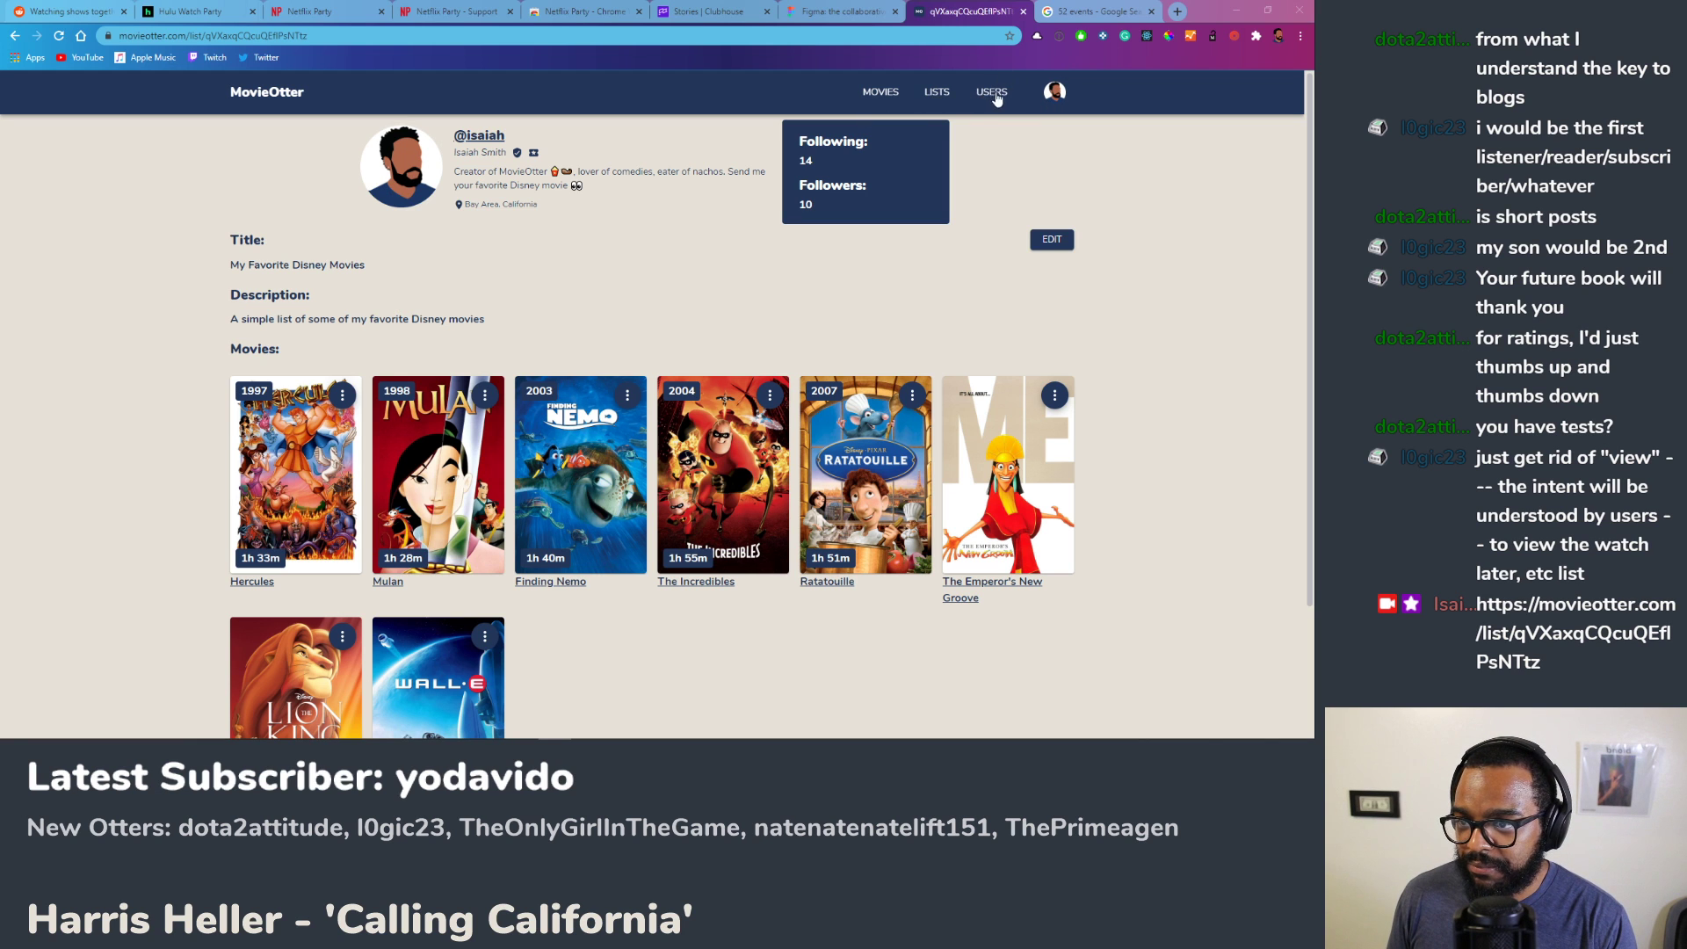
{"action": "left_click", "coordinate": [888, 88]}
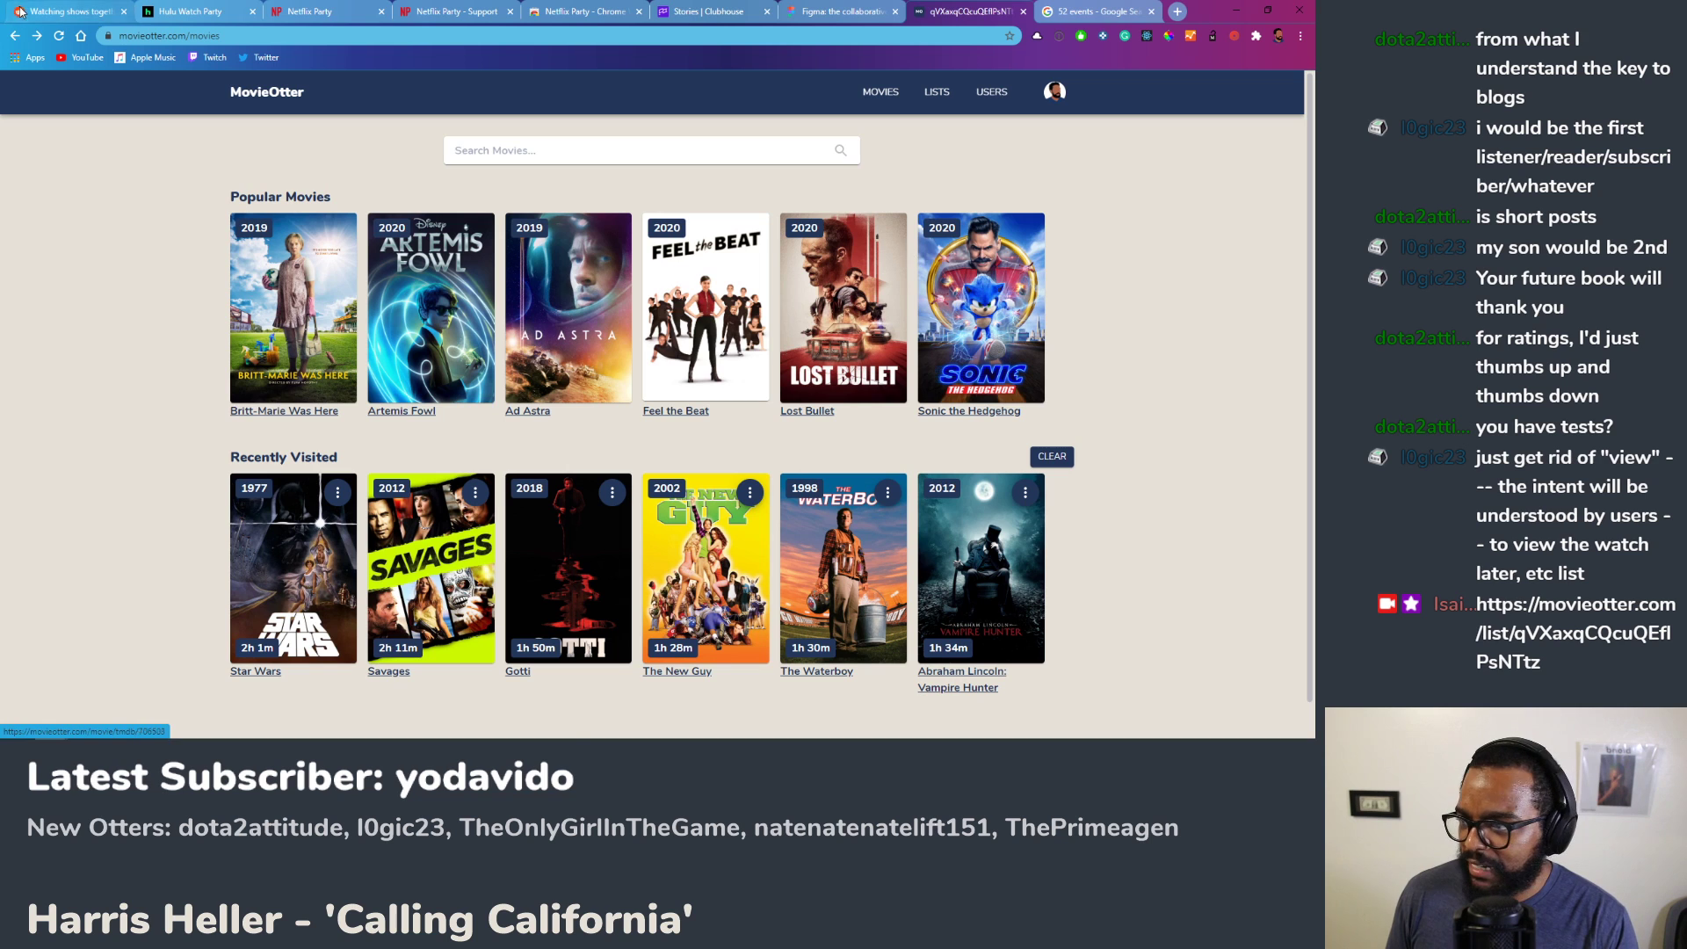
Step: Back on the Disney list, open The Emperor's New Groove and choose Recommend
{"action": "left_click", "coordinate": [15, 36]}
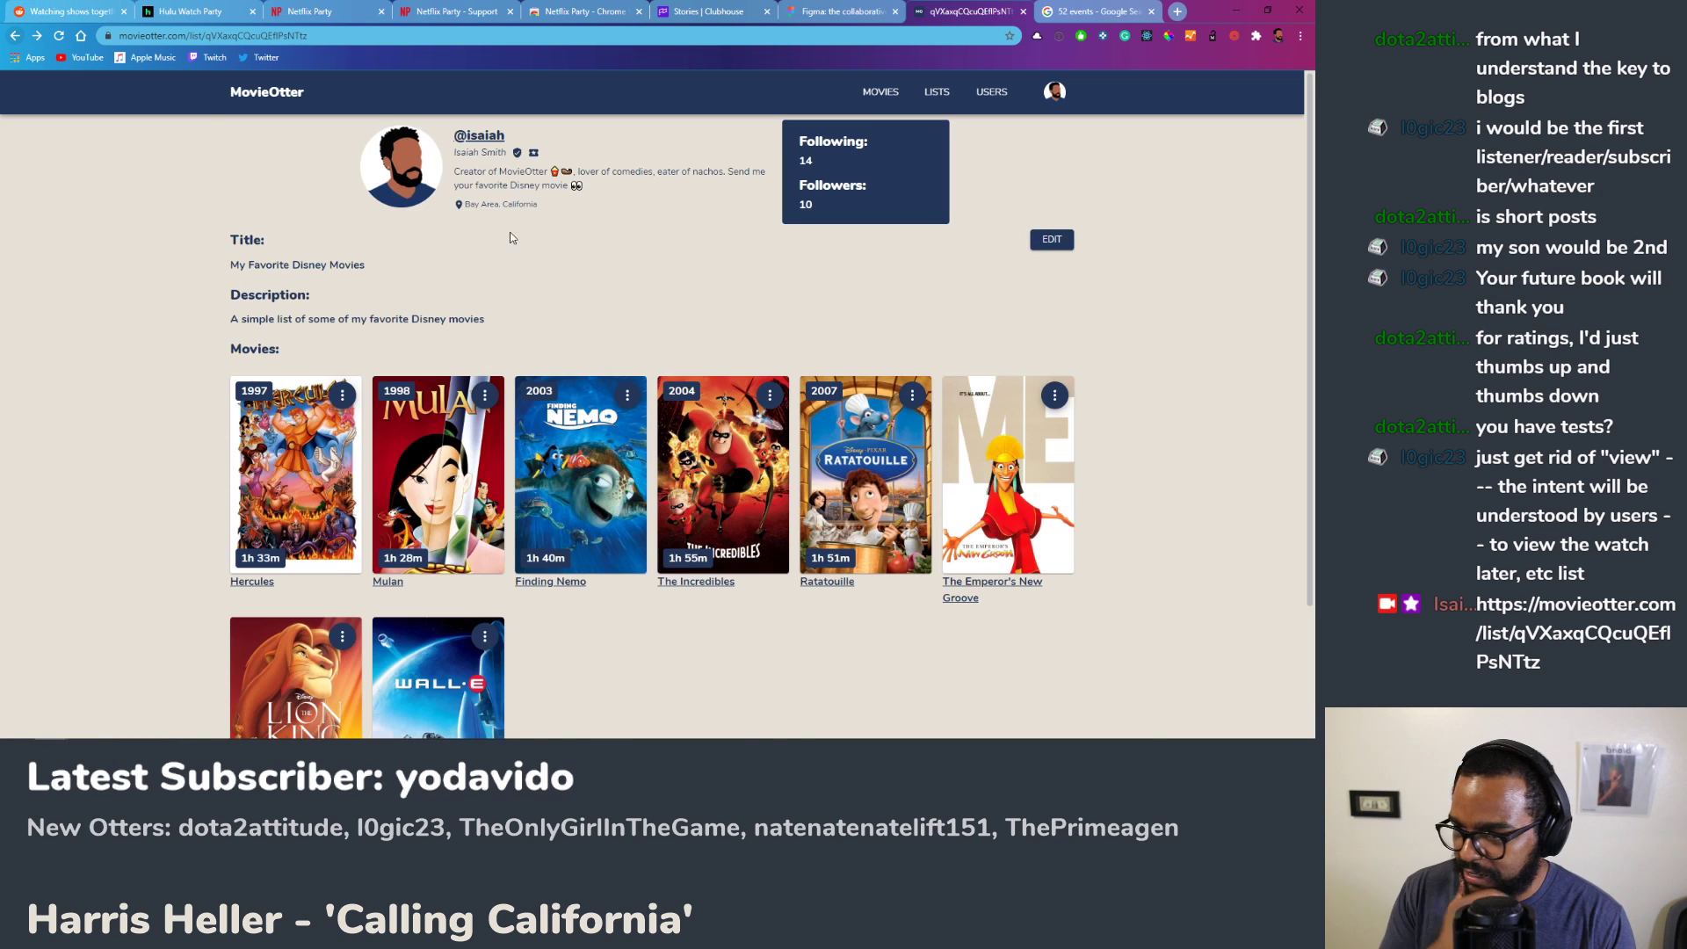
{"action": "left_click", "coordinate": [1036, 411]}
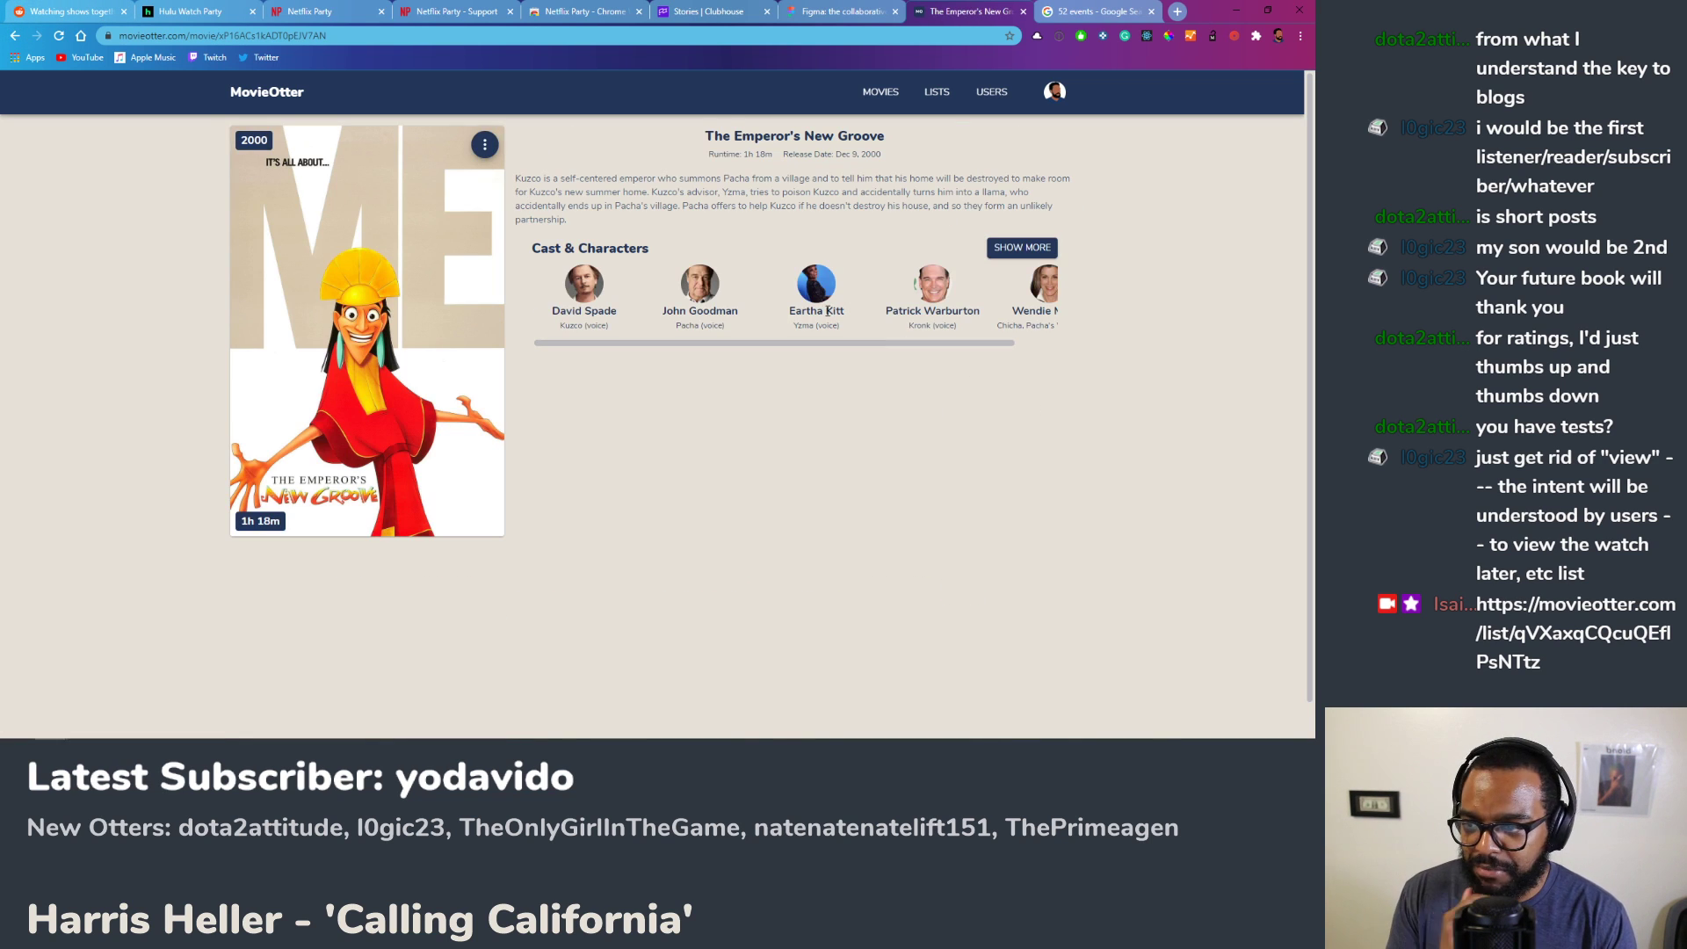
{"action": "left_click", "coordinate": [486, 147]}
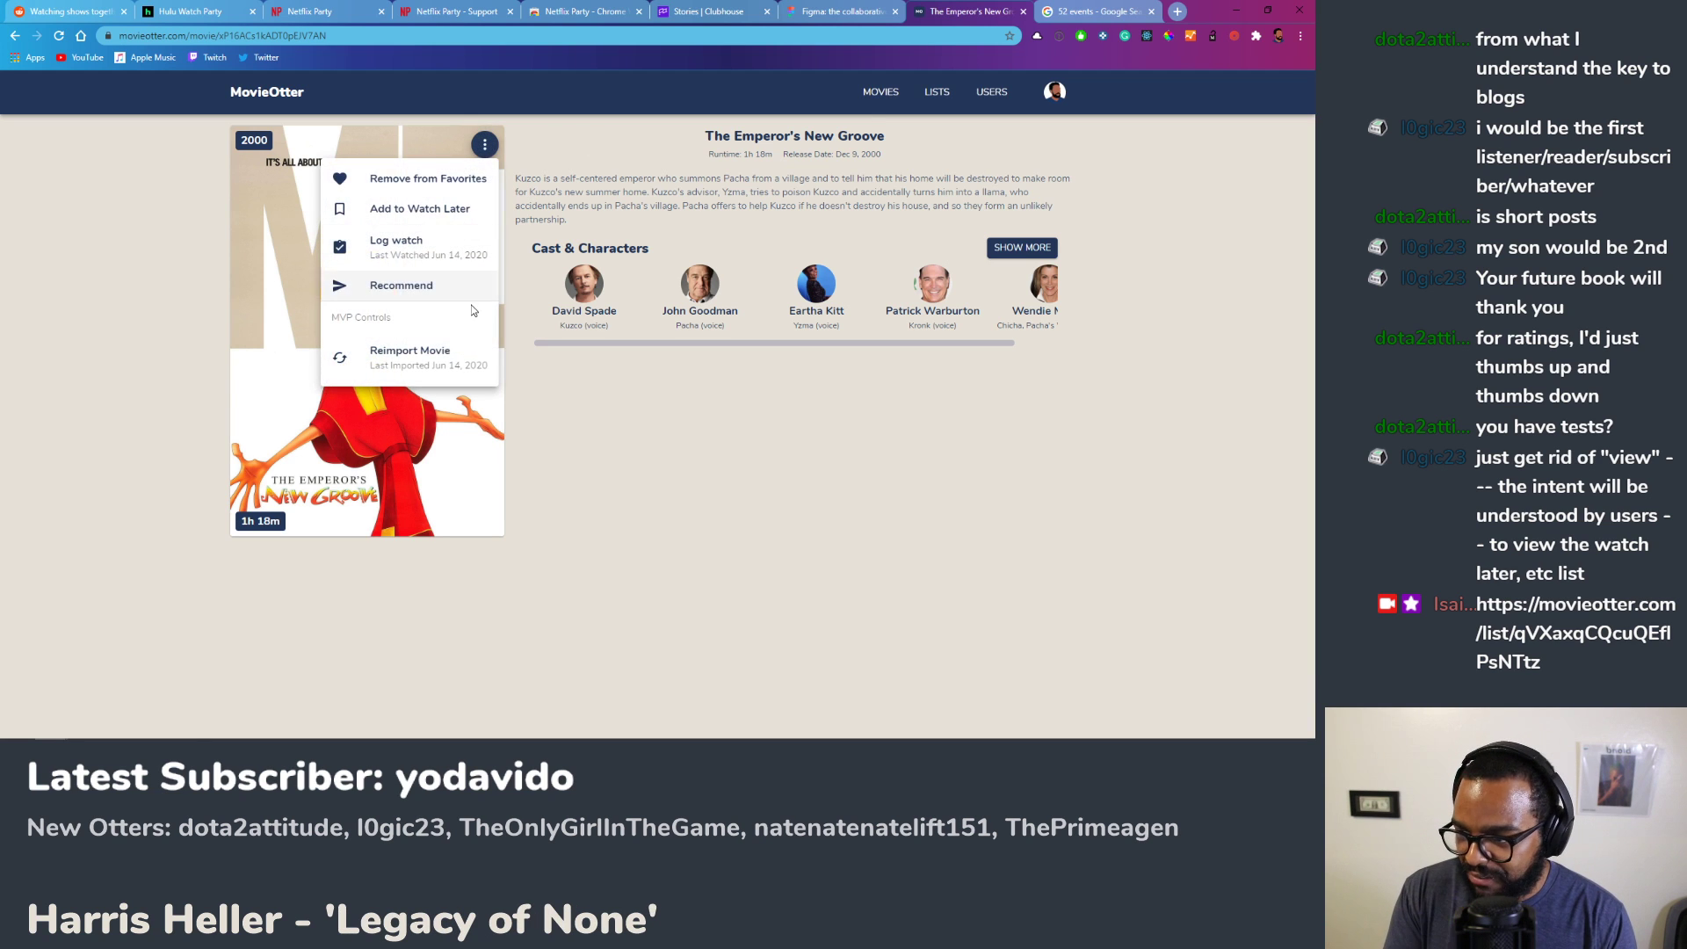
{"action": "left_click", "coordinate": [402, 288]}
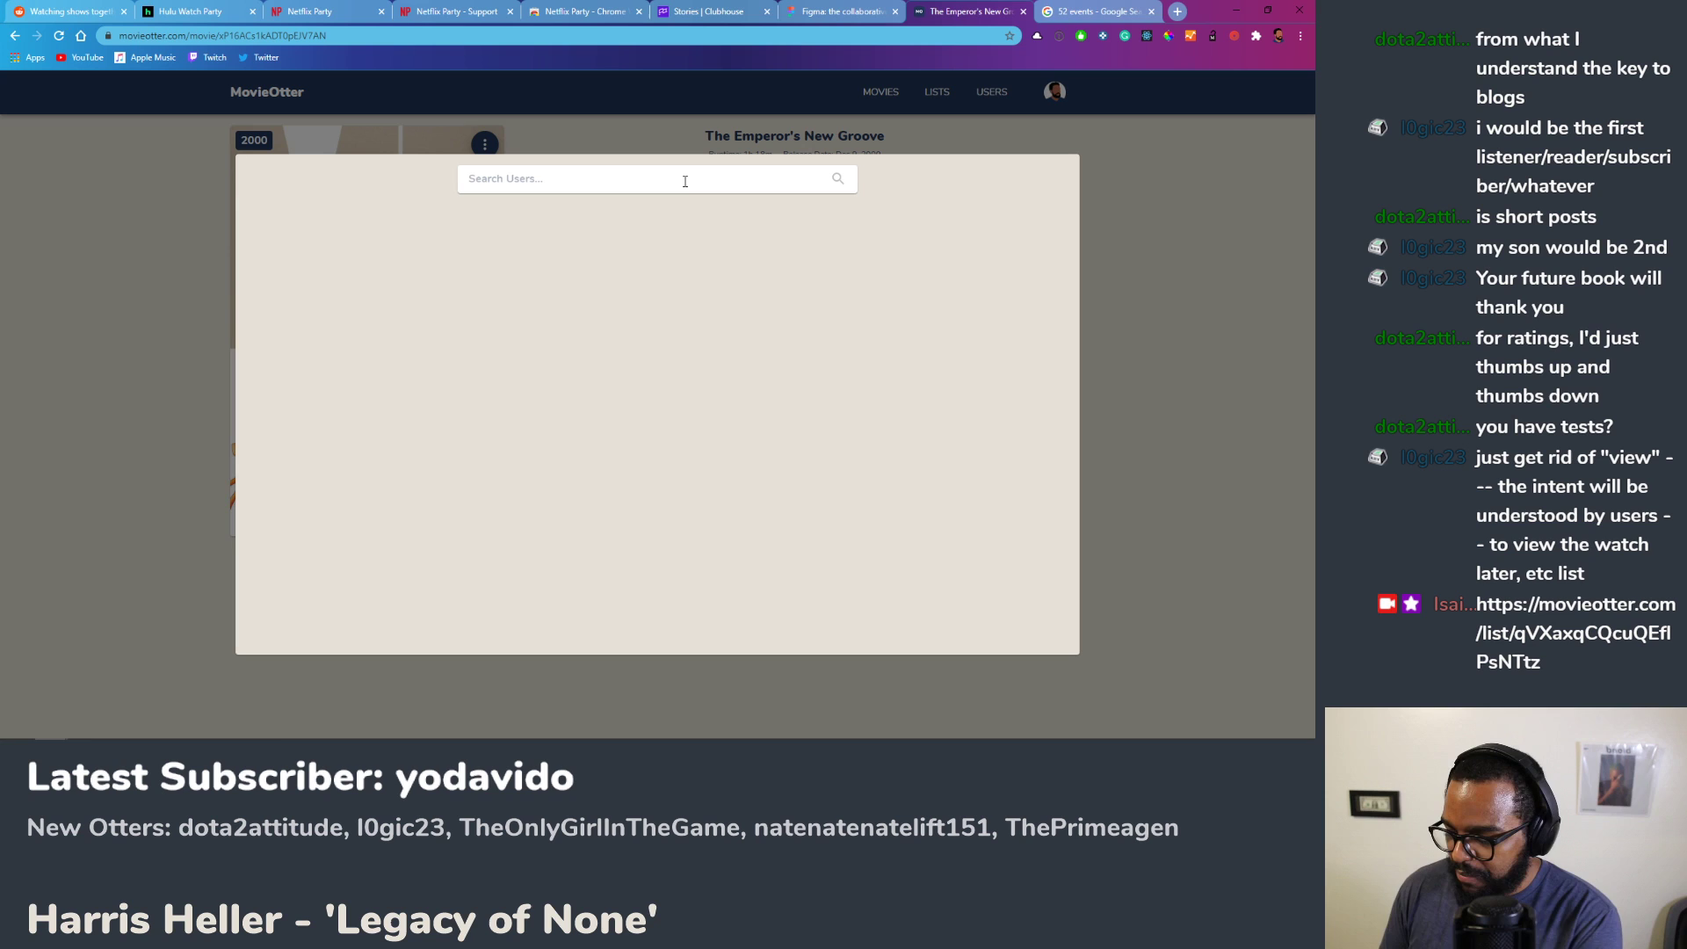
Step: Search for a user, cancel the recommendation unsent, and open the Notifications page
{"action": "type", "text": "beaver"}
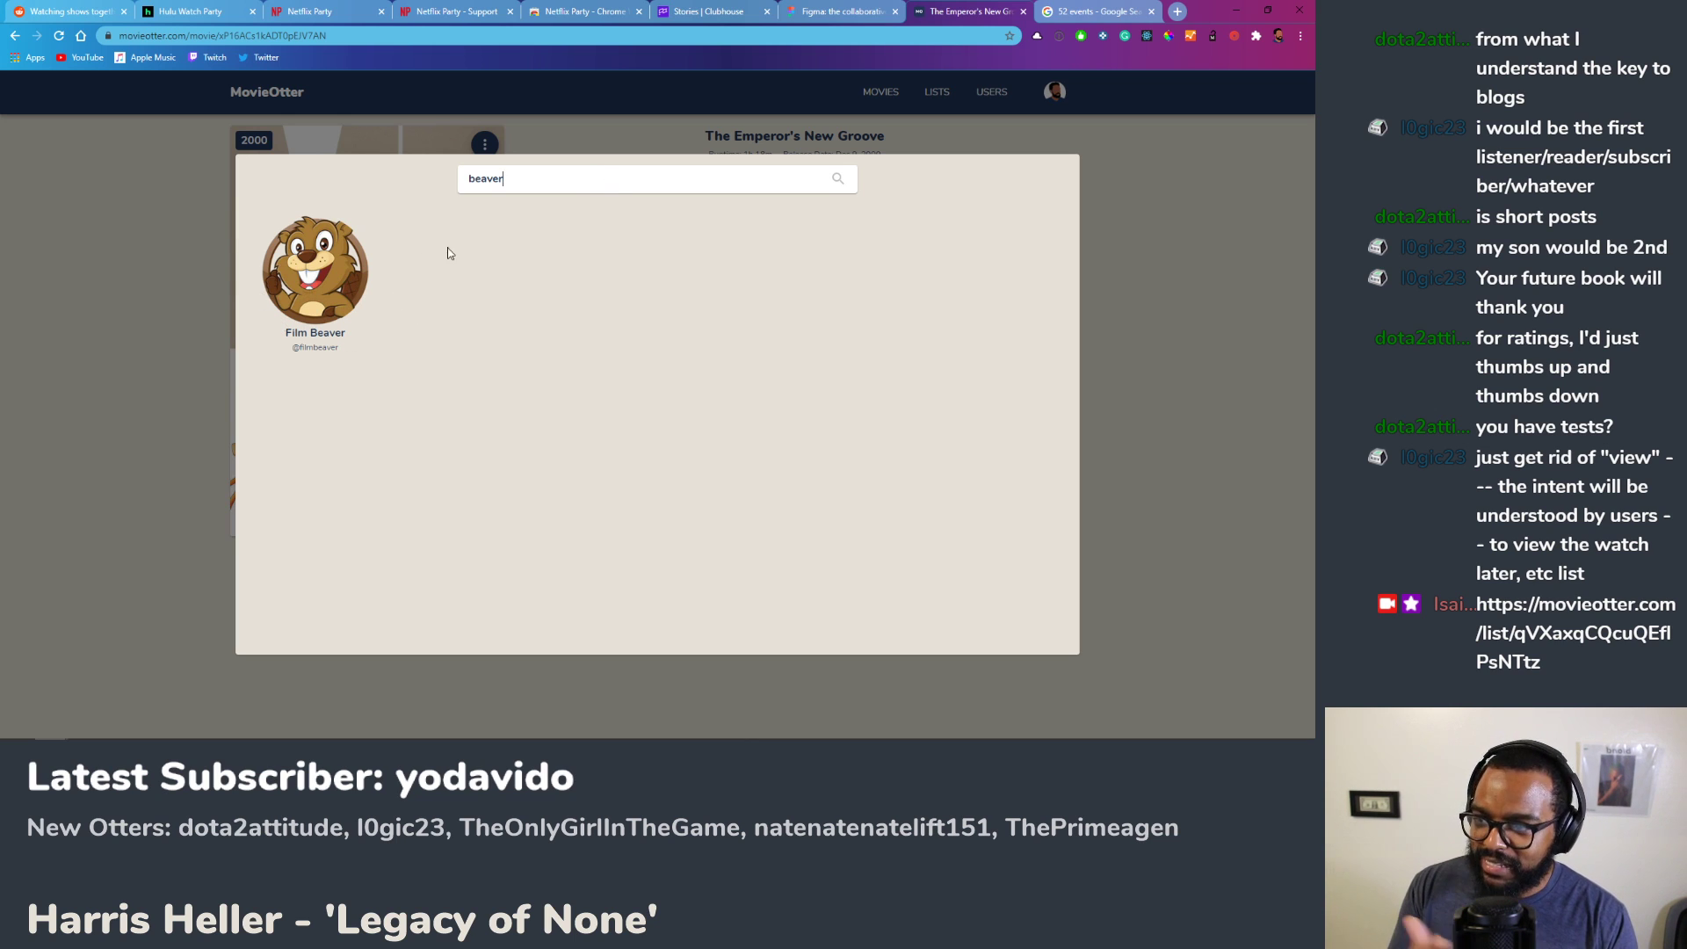
{"action": "key", "text": "Escape"}
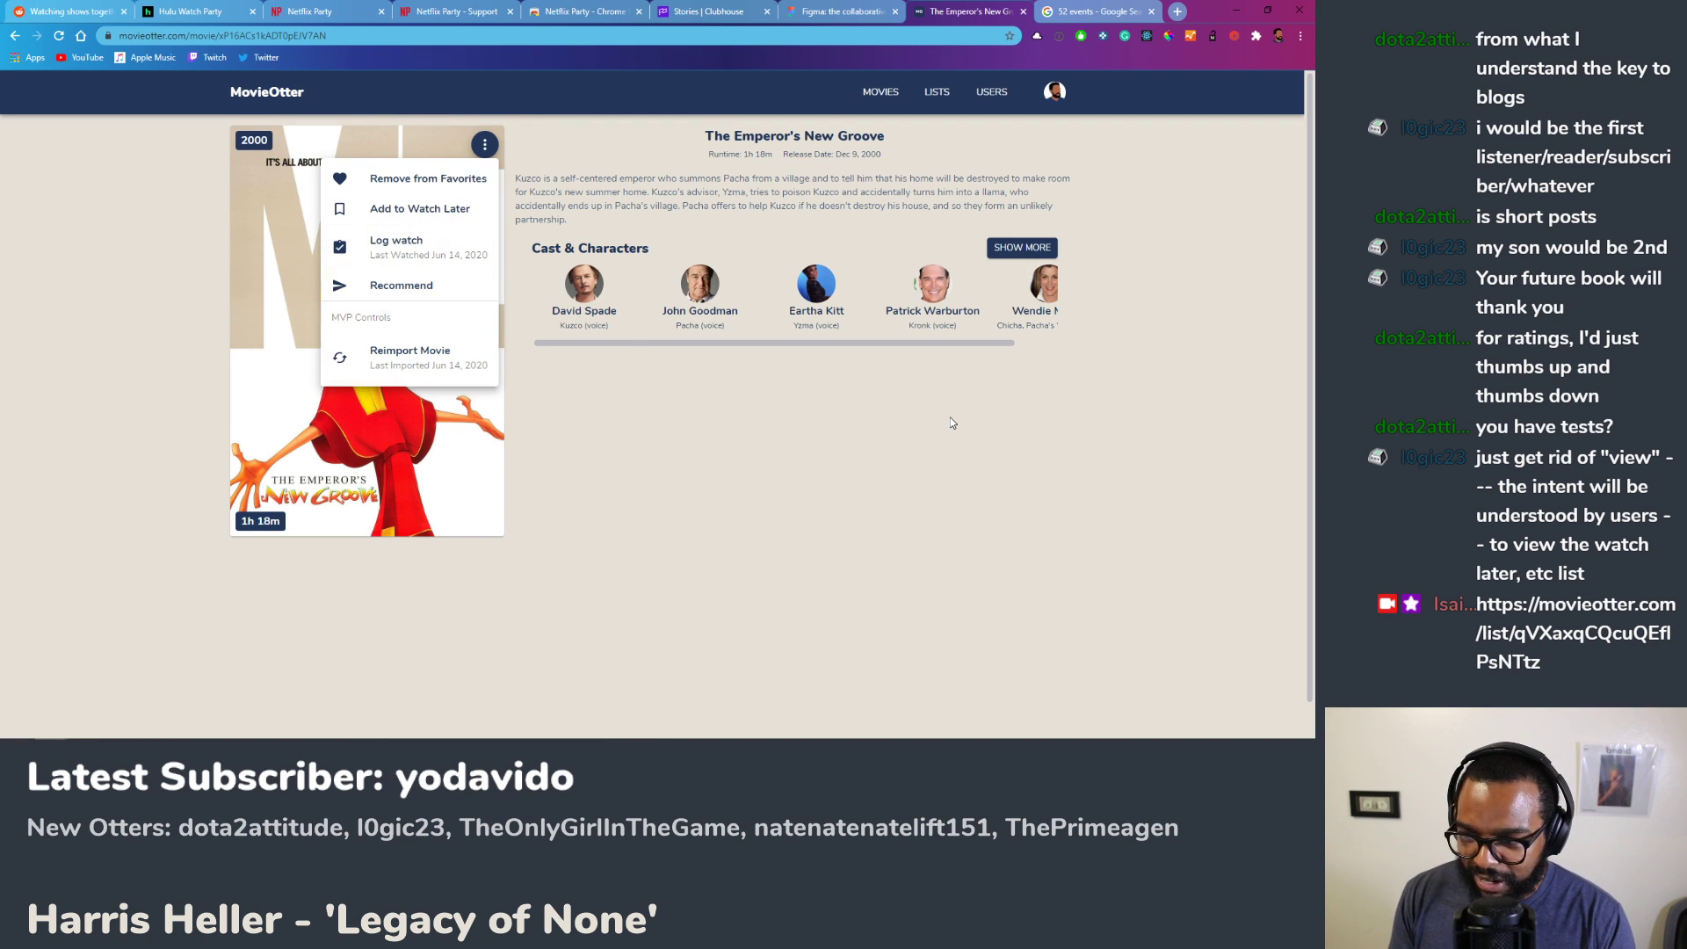
{"action": "left_click", "coordinate": [931, 465]}
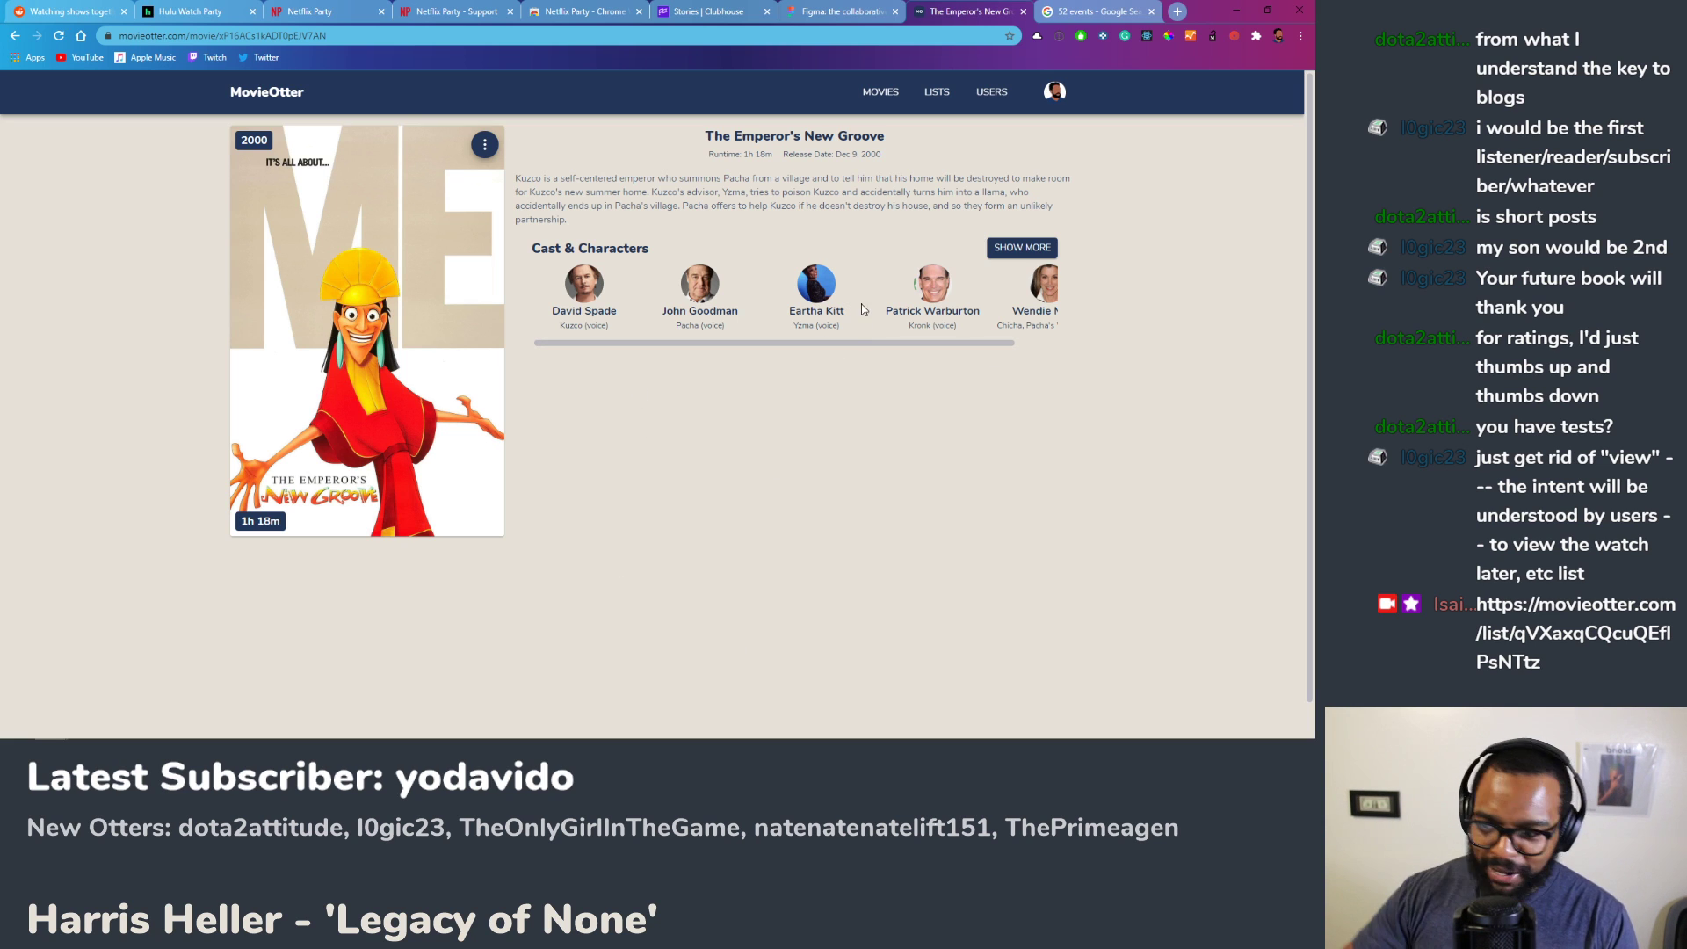
{"action": "left_click", "coordinate": [1054, 92]}
{"action": "left_click", "coordinate": [983, 132]}
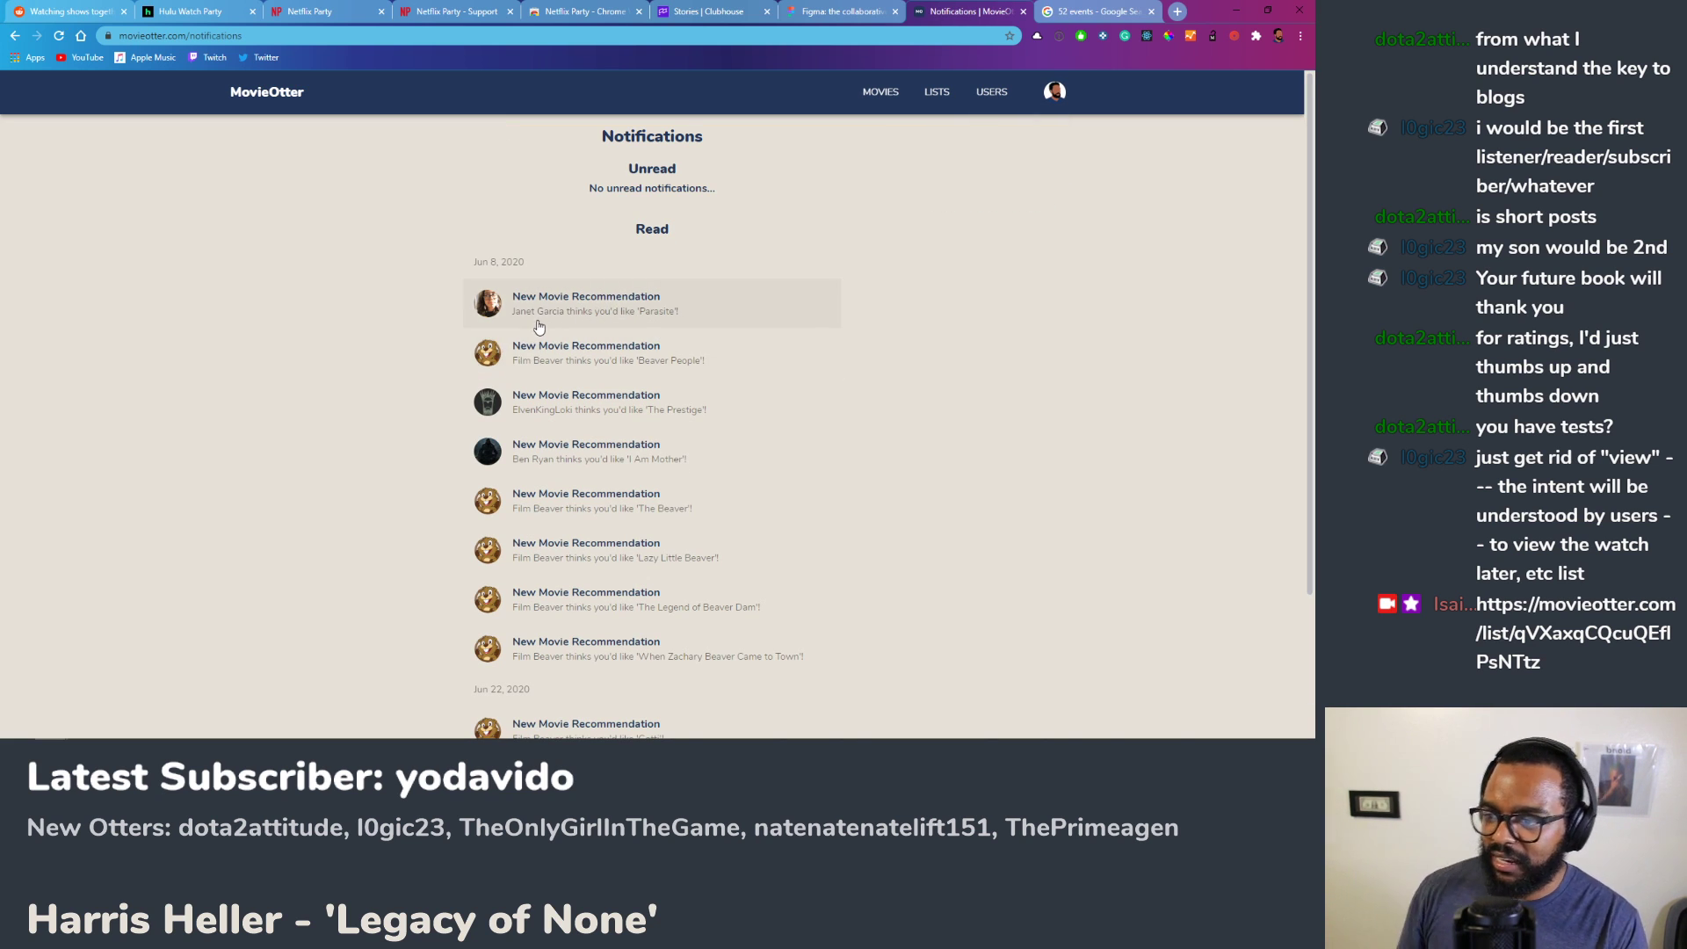
{"action": "left_click", "coordinate": [640, 311]}
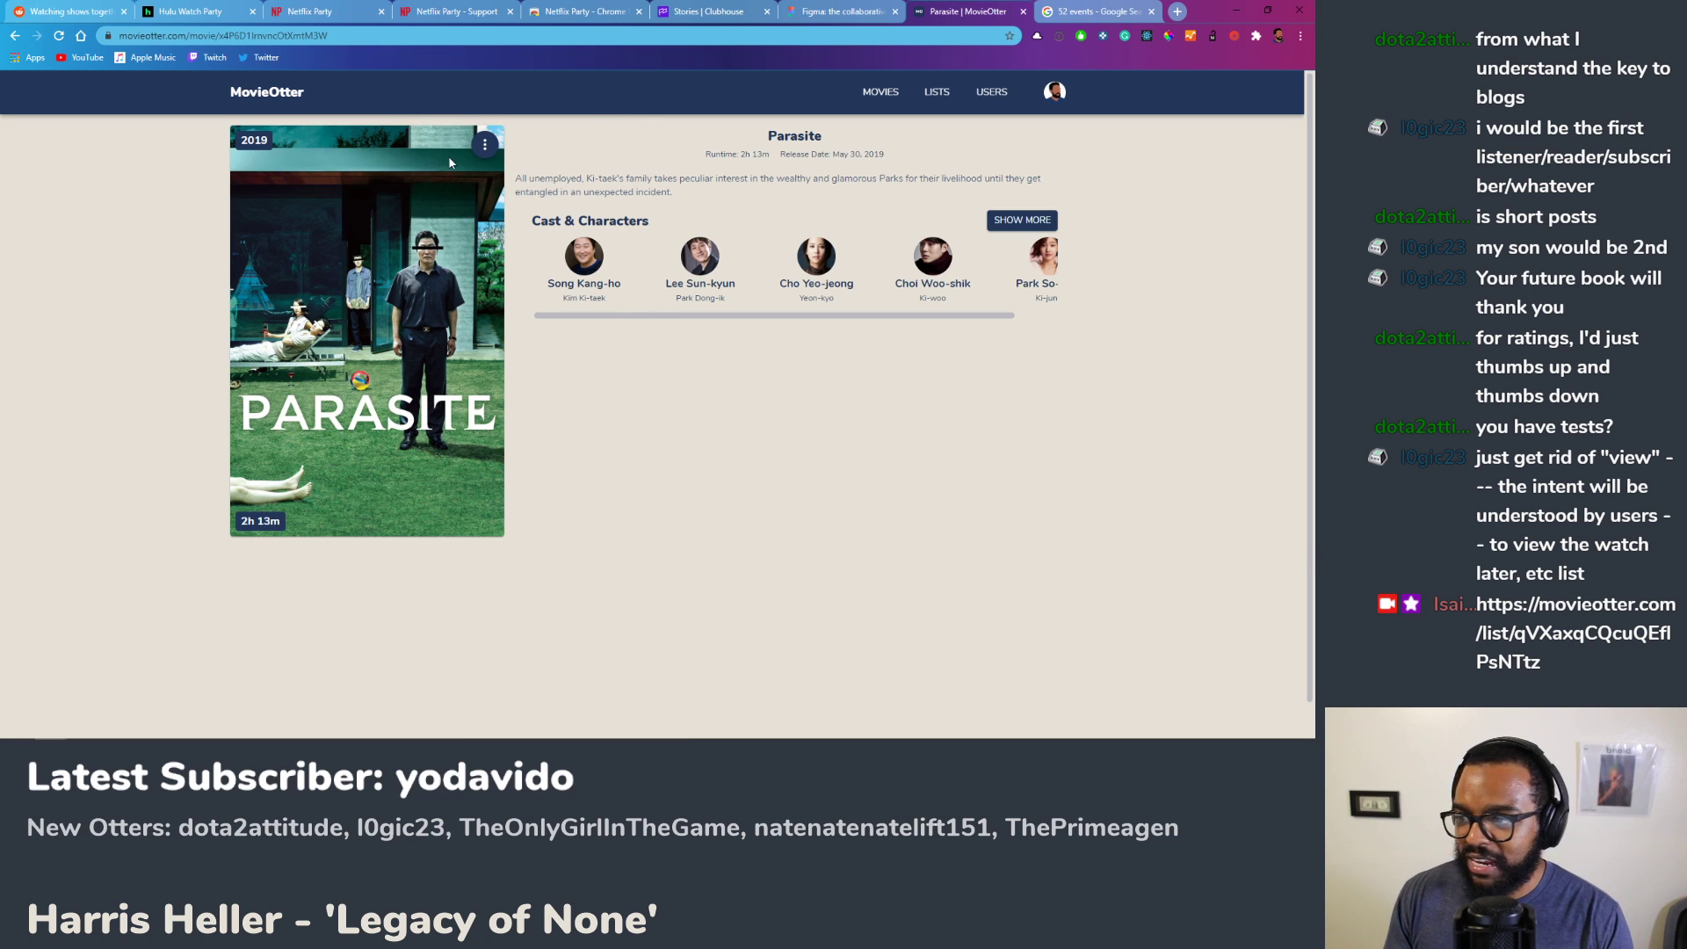
{"action": "left_click", "coordinate": [481, 146]}
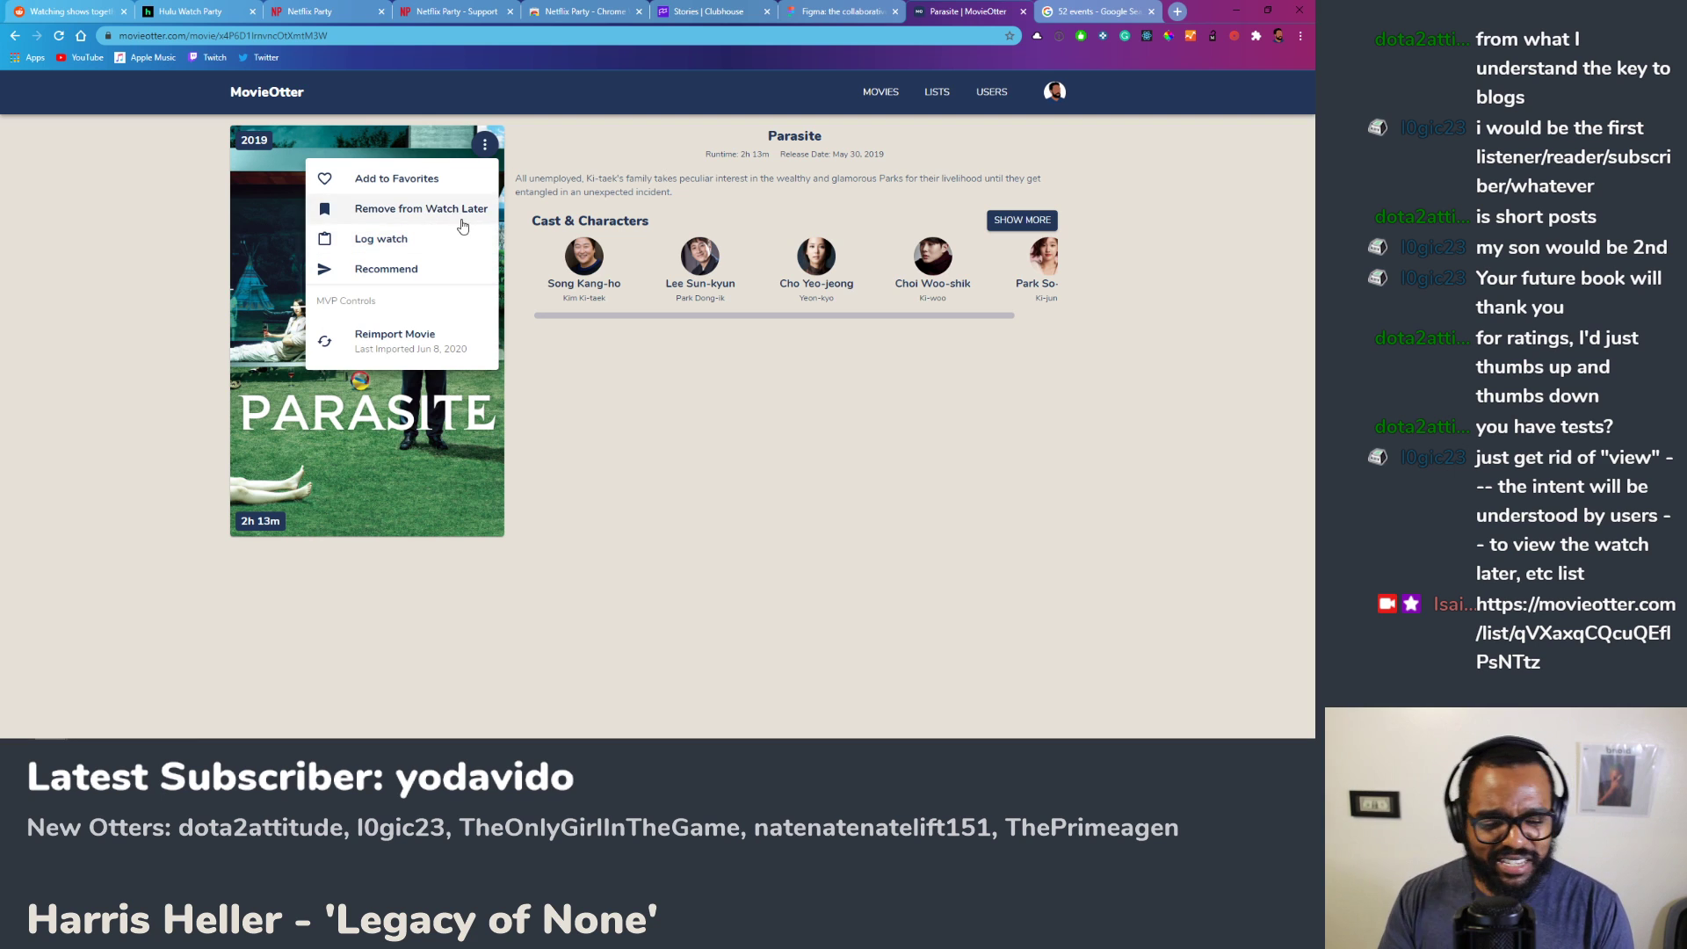
{"action": "left_click", "coordinate": [908, 467]}
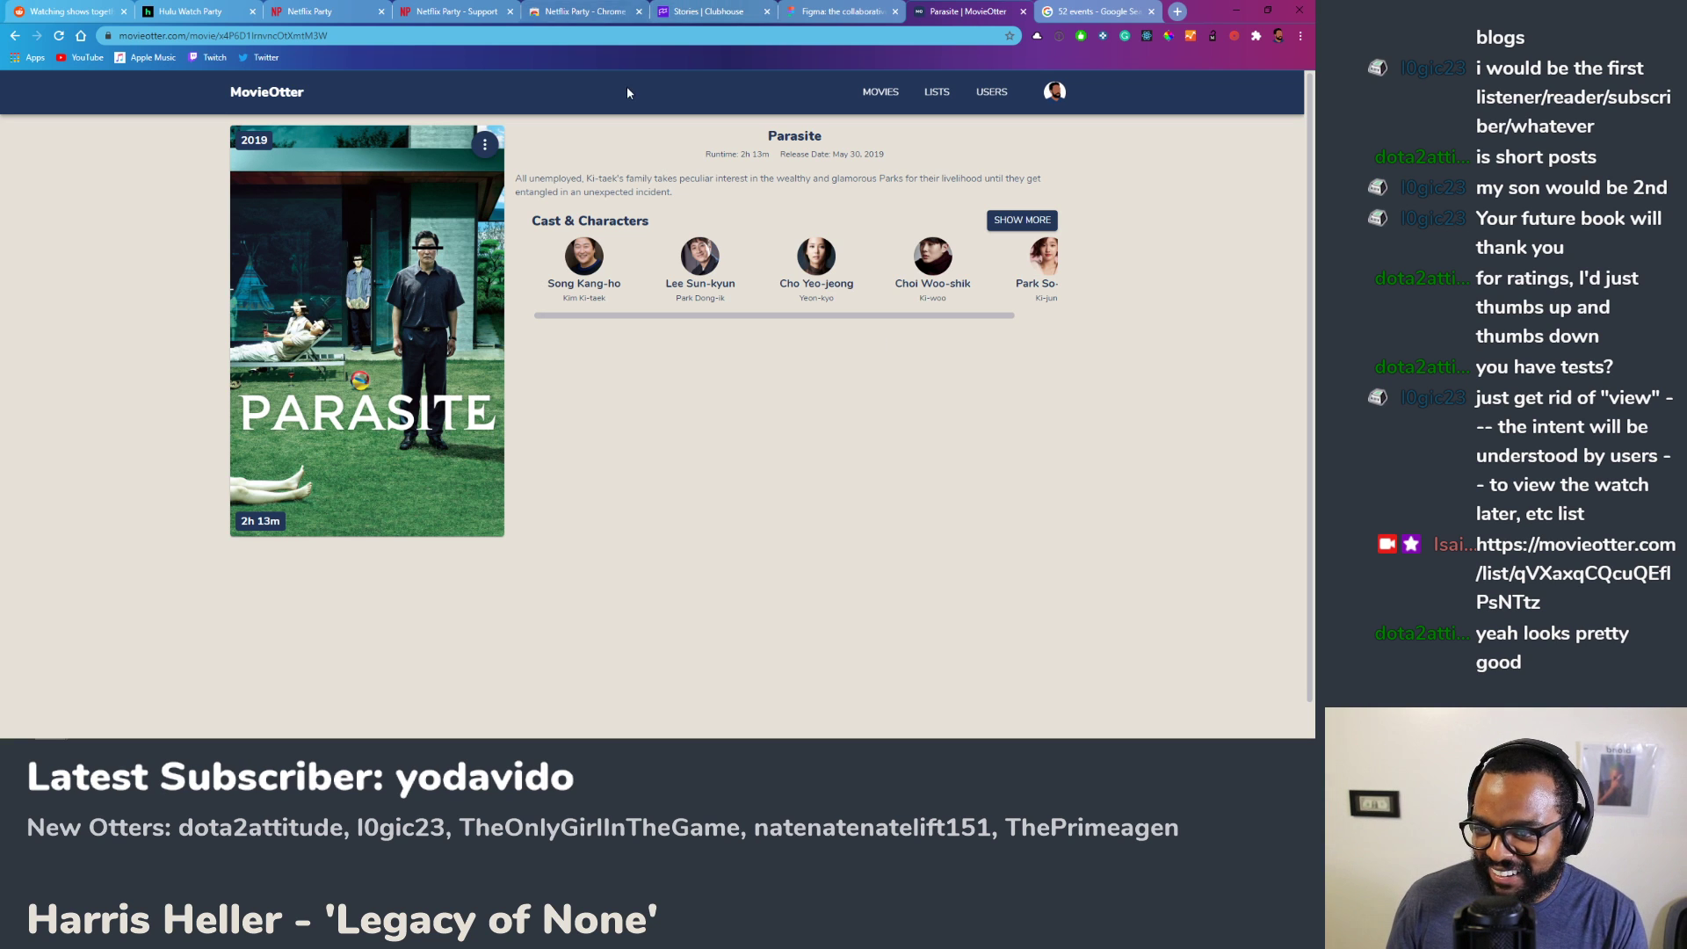
{"action": "left_click", "coordinate": [258, 97]}
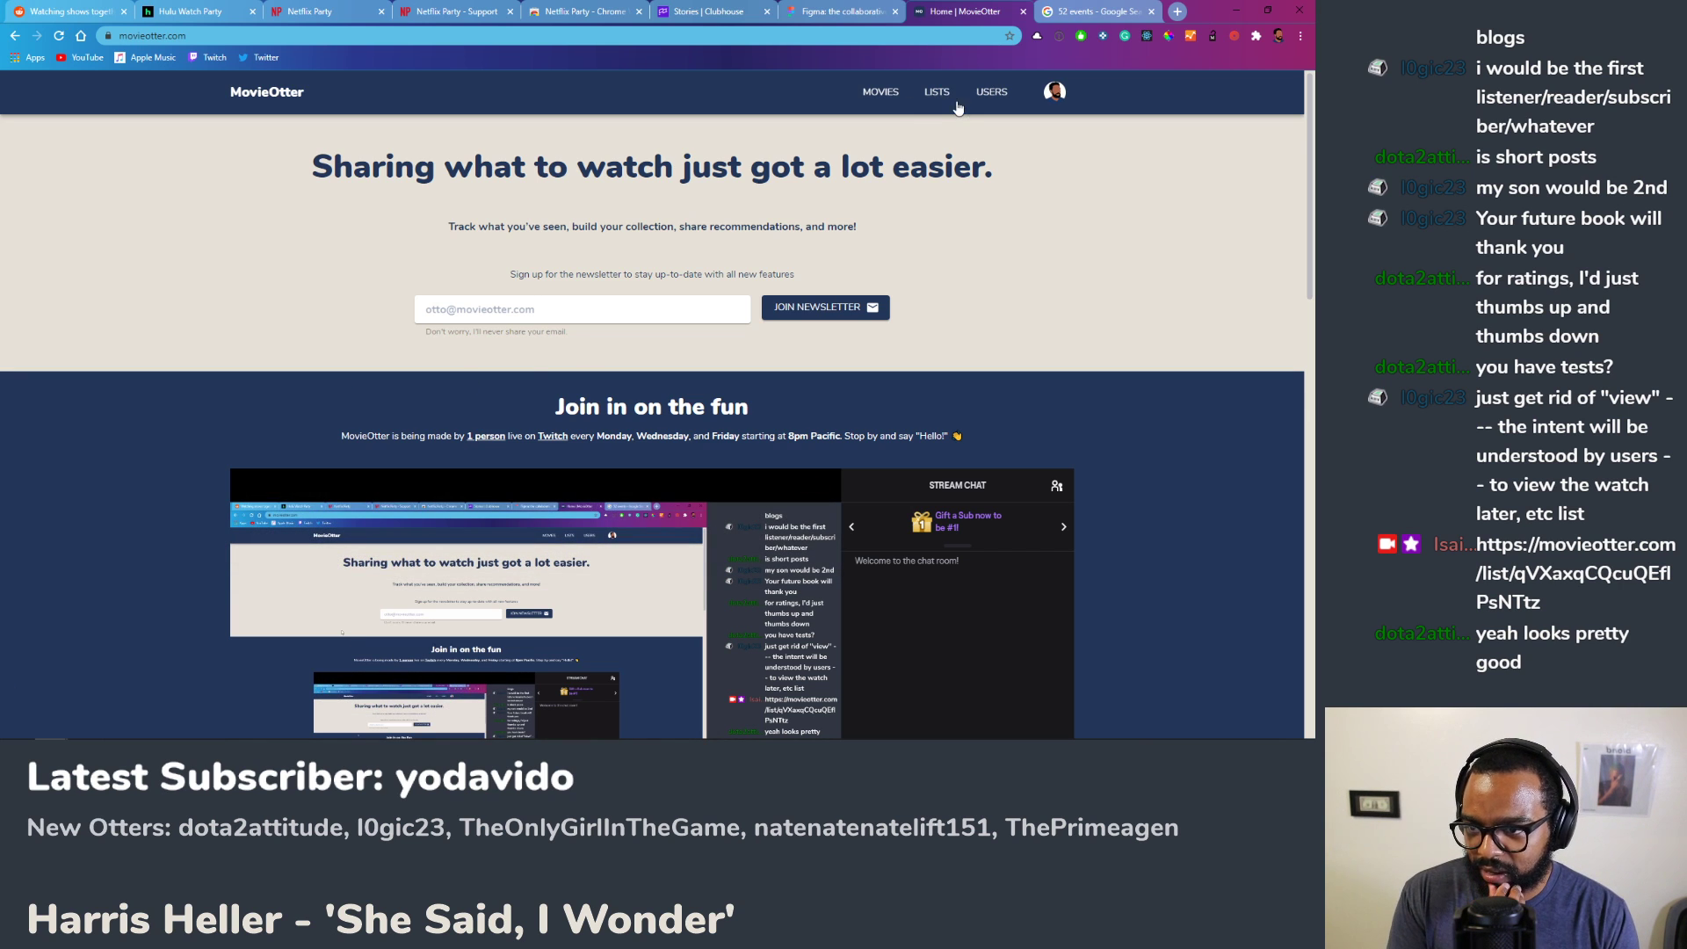
Step: Show the Movies page, with Parasite leading Recently Visited, and close the Parasite card's menu
{"action": "left_click", "coordinate": [879, 93]}
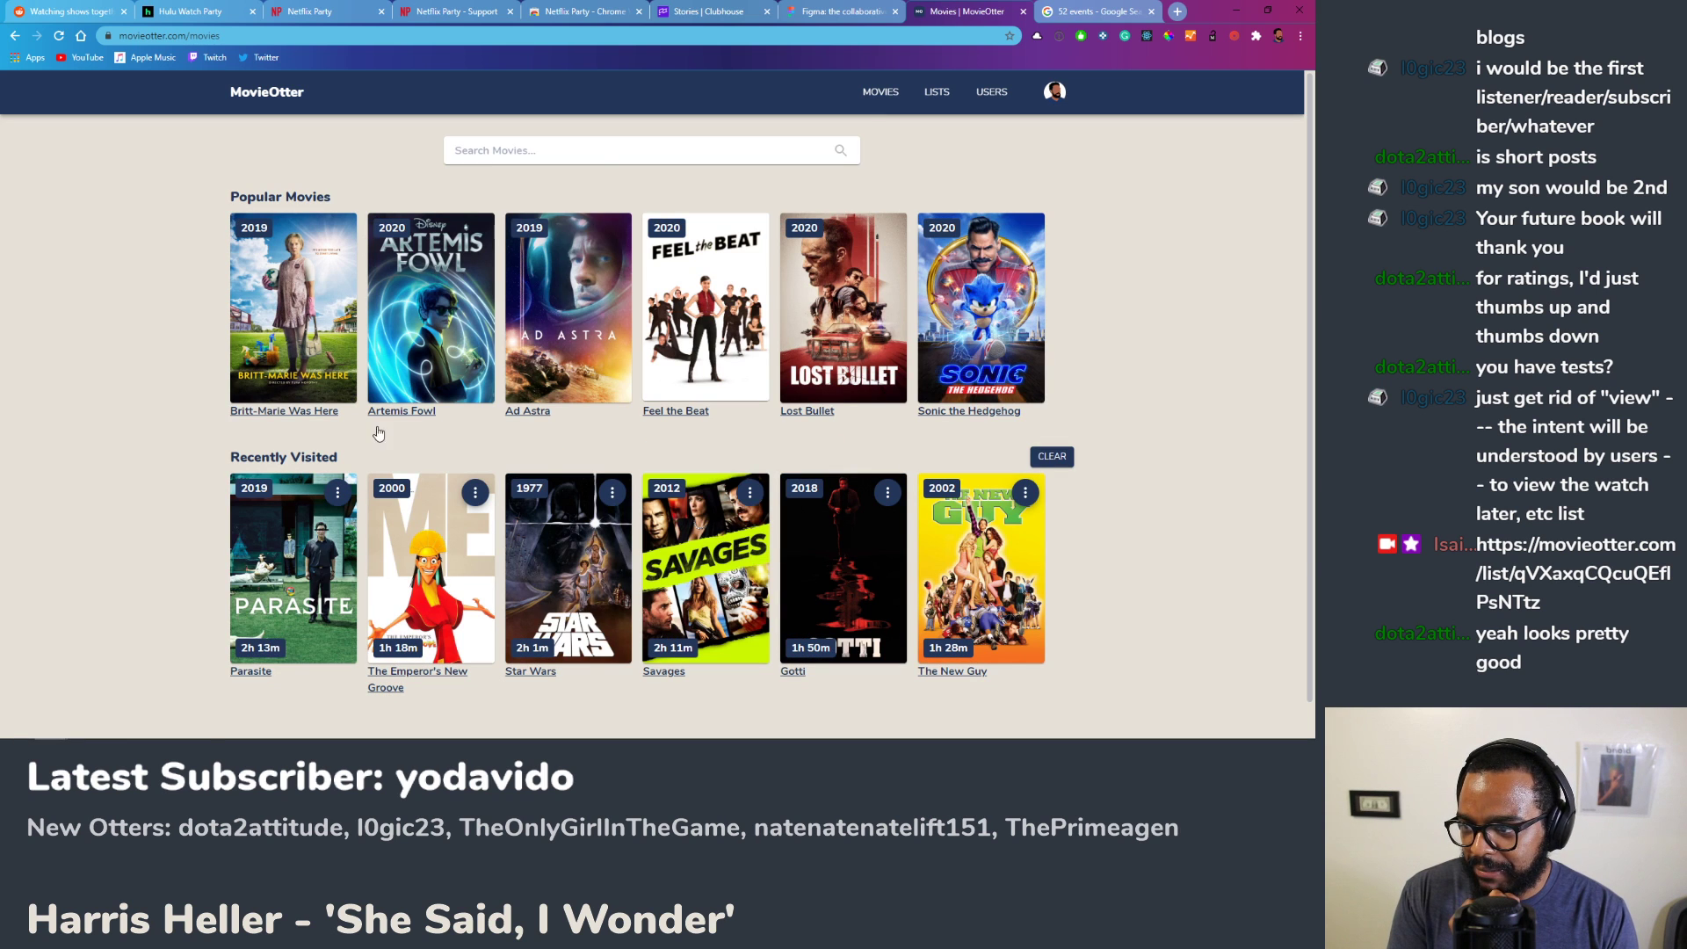
{"action": "left_click", "coordinate": [336, 494]}
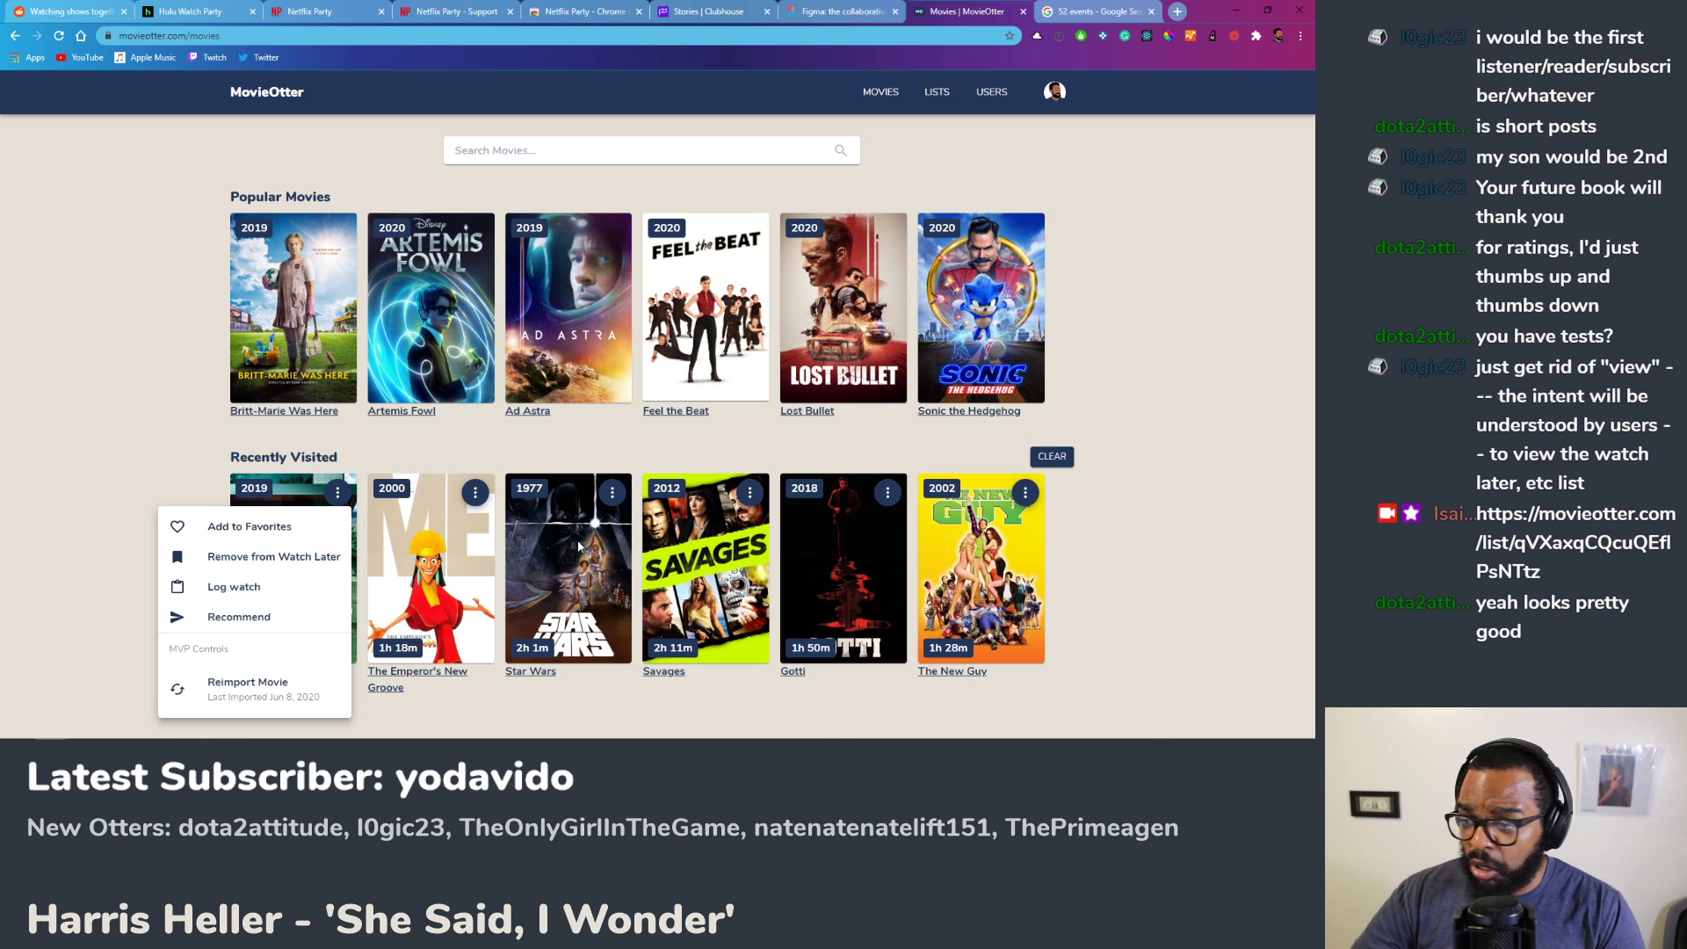
{"action": "left_click", "coordinate": [201, 326]}
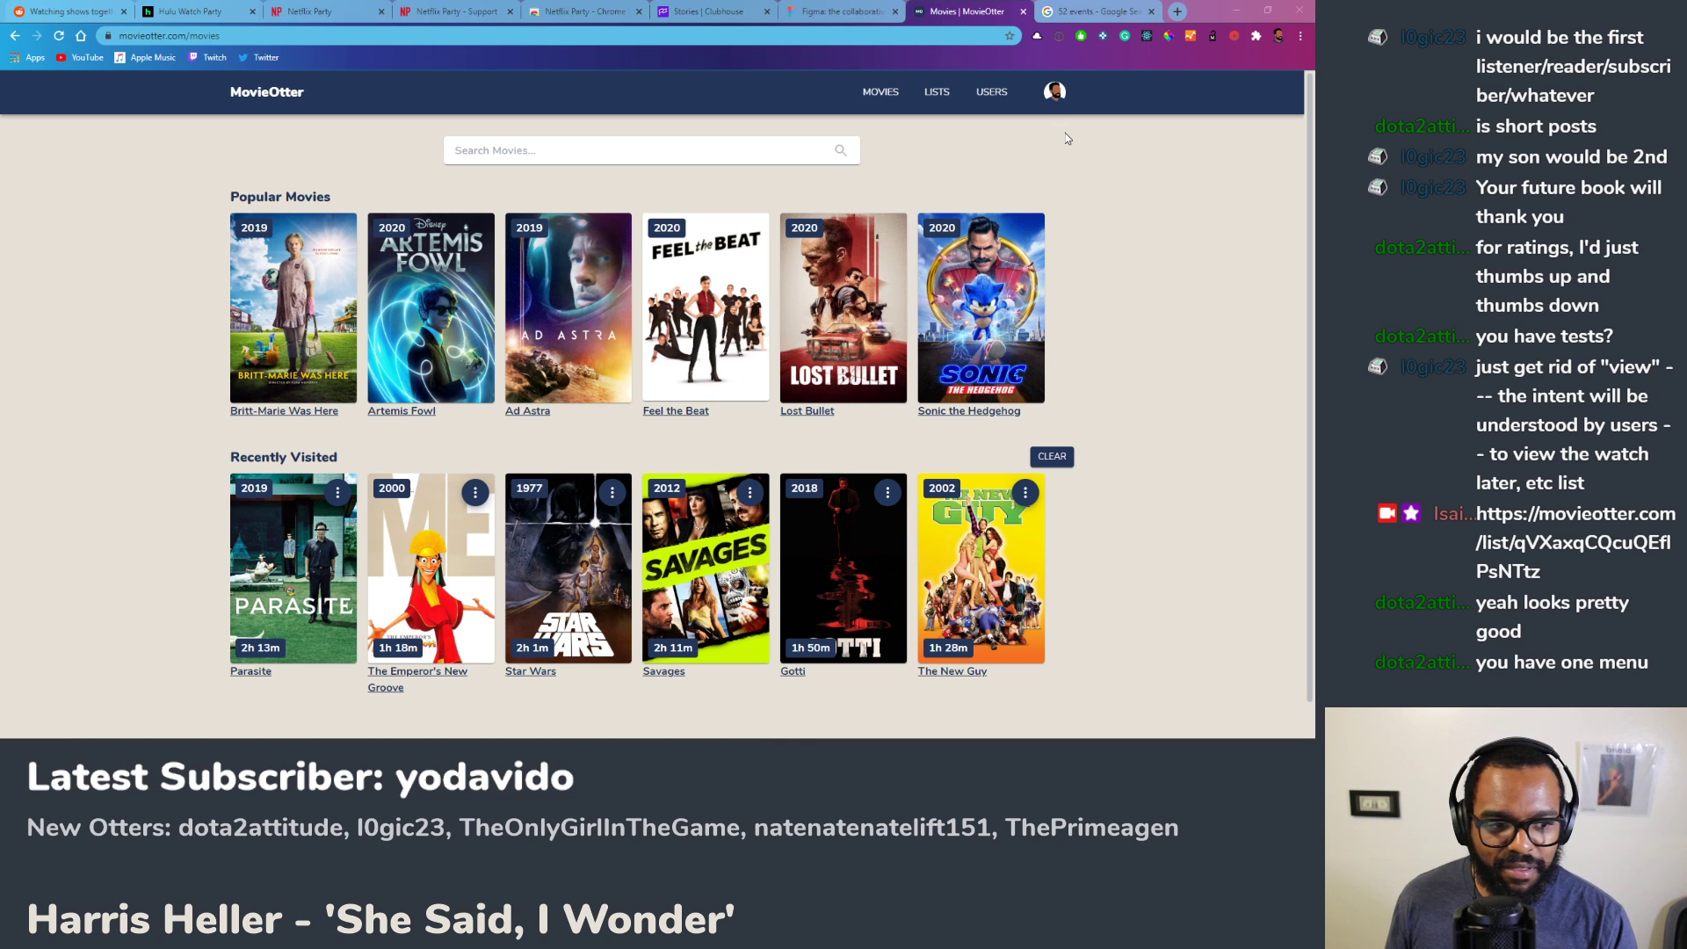
{"action": "key", "text": "alt+Tab"}
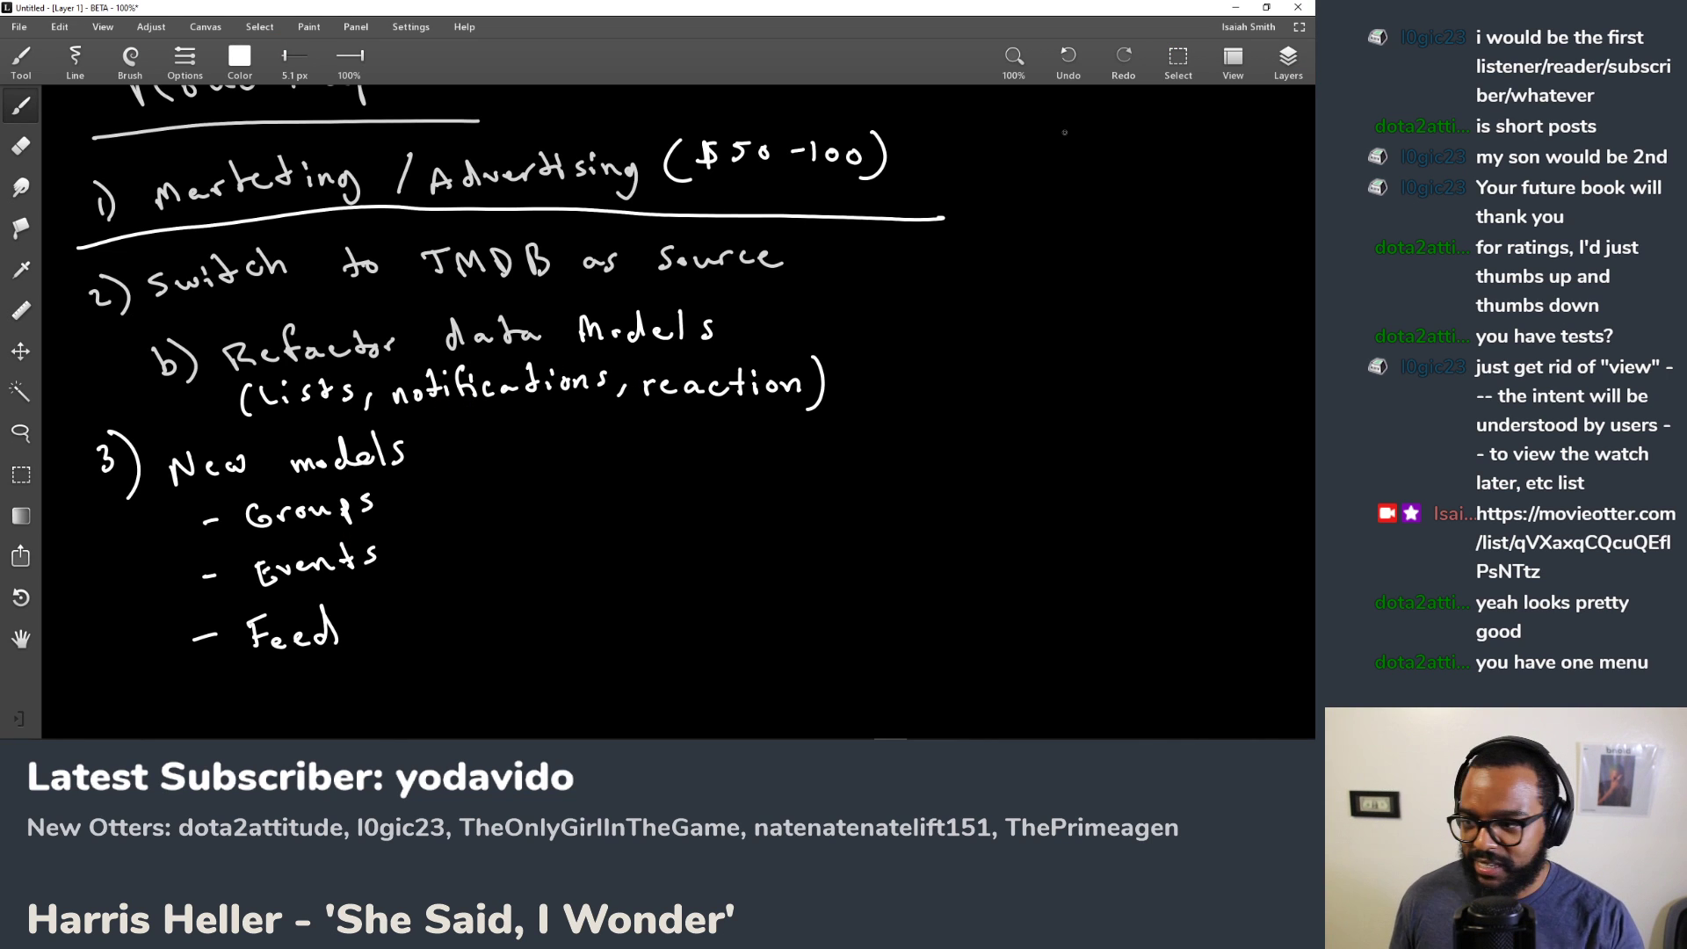
Step: On blank canvas, handwrite 'MovieOtter Reactions' and draw a double-headed arrow beneath it
{"action": "left_click_drag", "start_coordinate": [26, 454], "coordinate": [615, 302]}
{"action": "mouse_move", "coordinate": [182, 301]}
{"action": "left_mouse_down"}
{"action": "mouse_move", "coordinate": [200, 274]}
{"action": "mouse_move", "coordinate": [226, 290]}
{"action": "mouse_move", "coordinate": [503, 290]}
{"action": "mouse_move", "coordinate": [598, 268]}
{"action": "mouse_move", "coordinate": [664, 283]}
{"action": "mouse_move", "coordinate": [688, 309]}
{"action": "left_mouse_up"}
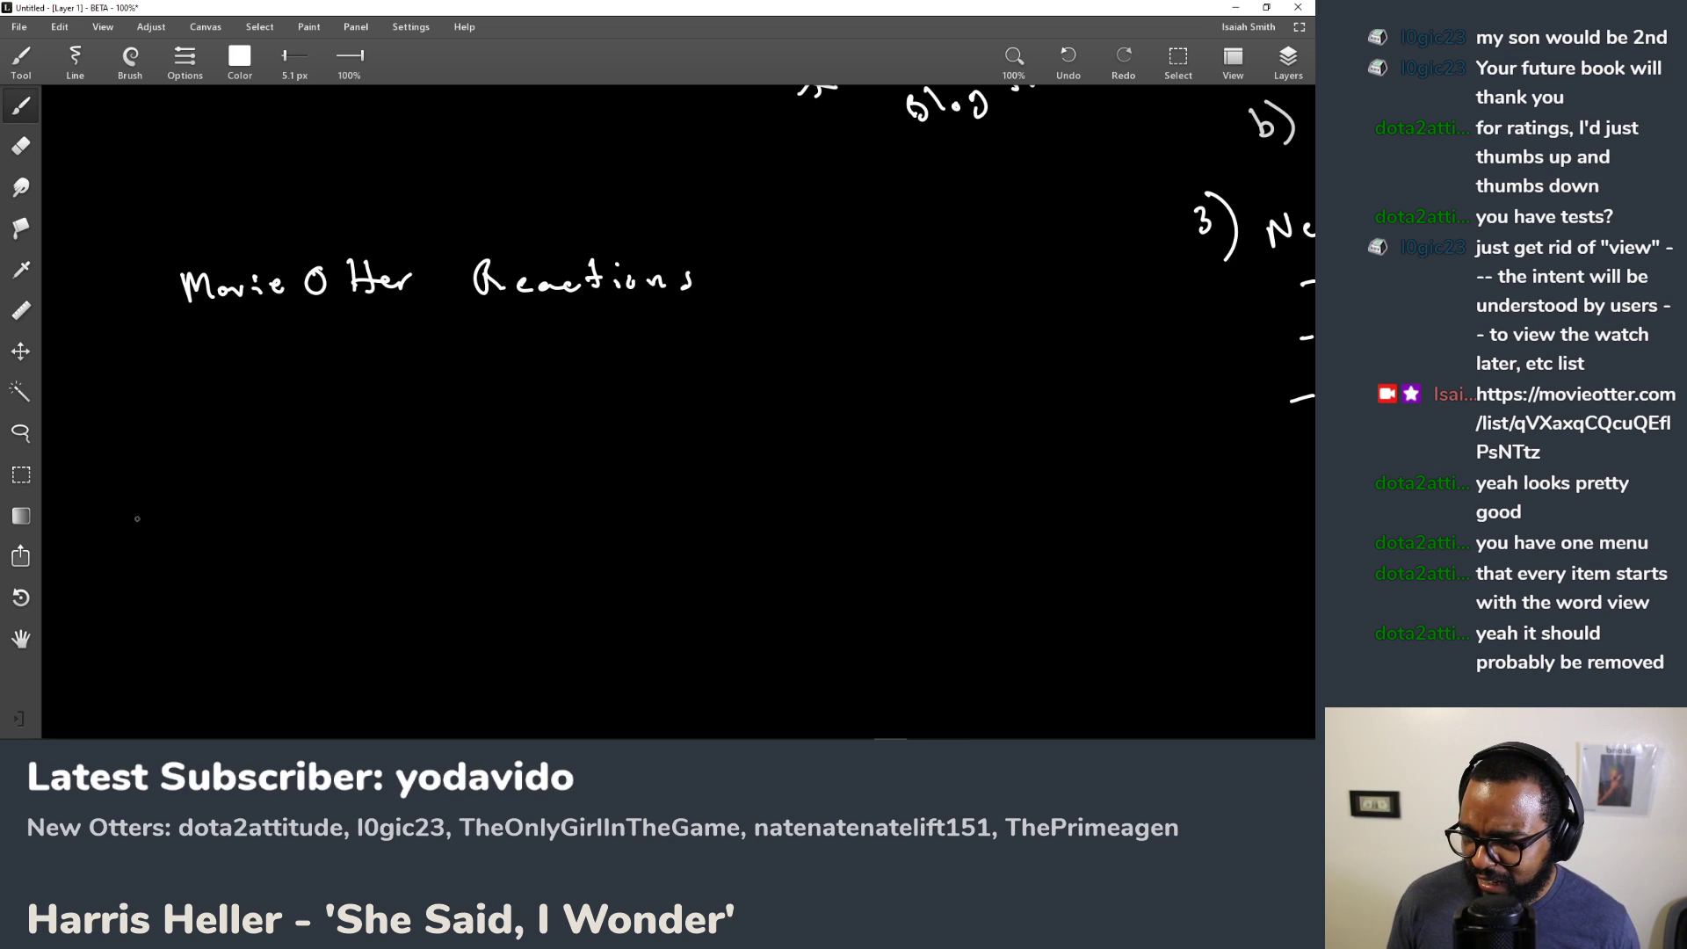
{"action": "mouse_move", "coordinate": [166, 468]}
{"action": "left_mouse_down"}
{"action": "mouse_move", "coordinate": [146, 487]}
{"action": "mouse_move", "coordinate": [369, 445]}
{"action": "mouse_move", "coordinate": [761, 463]}
{"action": "left_mouse_up"}
{"action": "key", "text": "ctrl+z"}
{"action": "key", "text": "ctrl+z"}
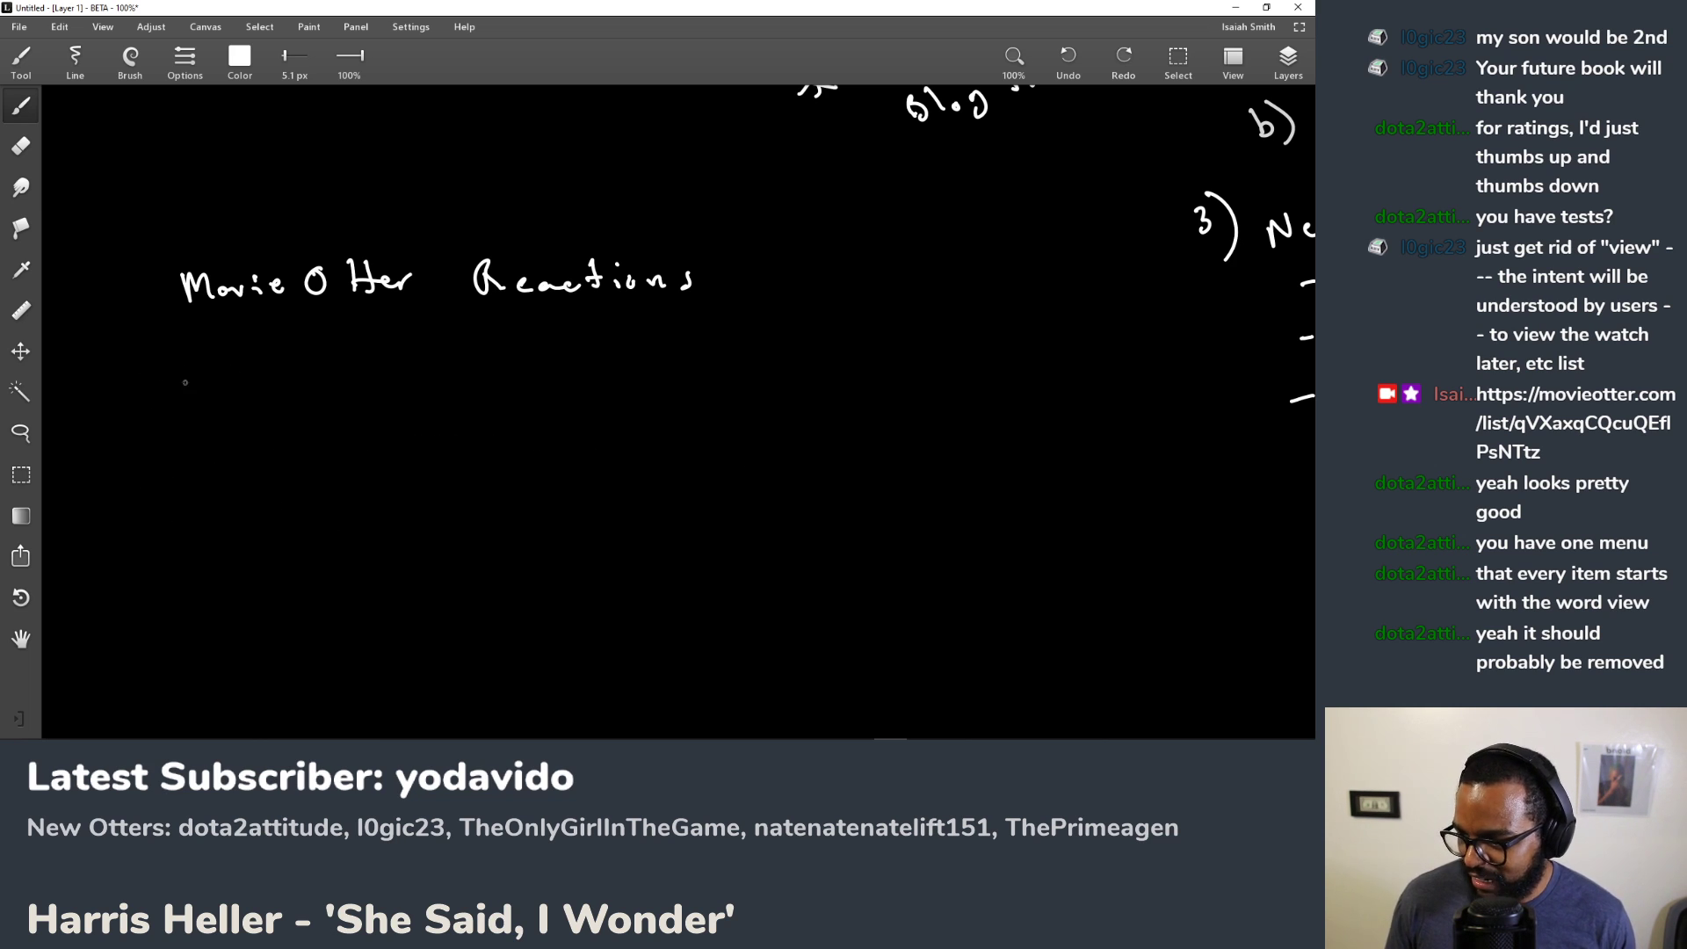
{"action": "mouse_move", "coordinate": [177, 450]}
{"action": "left_mouse_down"}
{"action": "mouse_move", "coordinate": [181, 483]}
{"action": "mouse_move", "coordinate": [747, 479]}
{"action": "mouse_move", "coordinate": [734, 502]}
{"action": "left_mouse_up"}
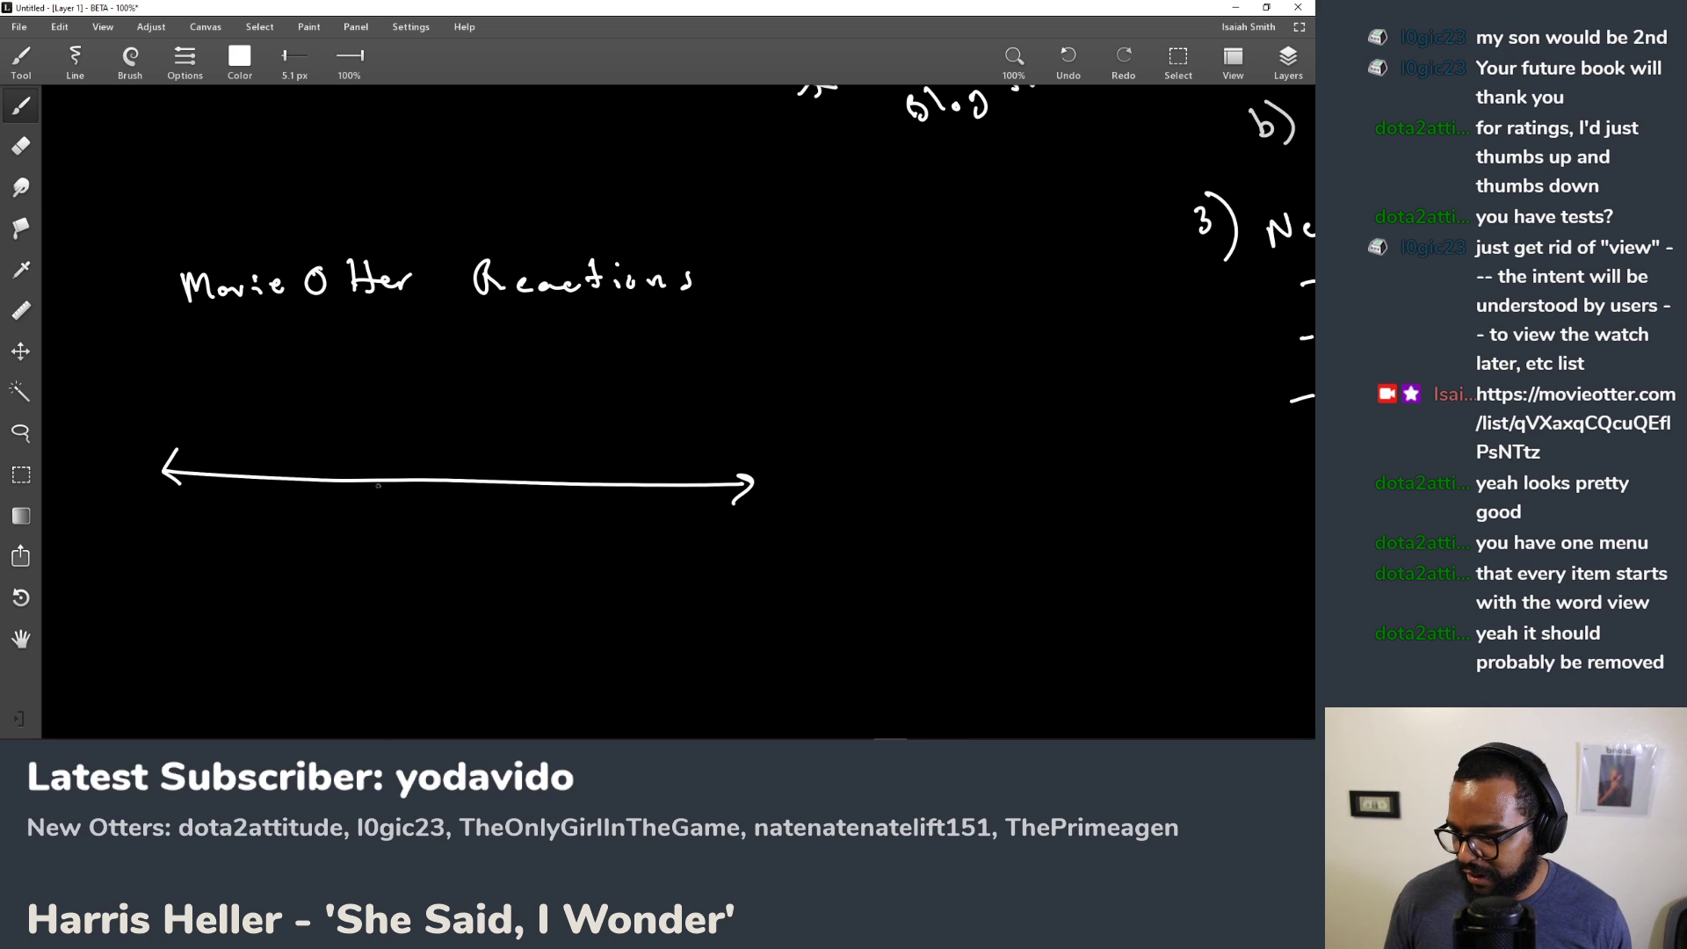
Step: Draw four tick marks along the scale line and number them 1 to 4
{"action": "left_click_drag", "start_coordinate": [388, 466], "coordinate": [387, 497]}
{"action": "left_click_drag", "start_coordinate": [519, 468], "coordinate": [519, 499]}
{"action": "left_click_drag", "start_coordinate": [648, 472], "coordinate": [647, 503]}
{"action": "left_click_drag", "start_coordinate": [245, 461], "coordinate": [233, 554]}
{"action": "left_click_drag", "start_coordinate": [380, 530], "coordinate": [400, 550]}
{"action": "left_click_drag", "start_coordinate": [511, 524], "coordinate": [514, 552]}
{"action": "left_click_drag", "start_coordinate": [643, 527], "coordinate": [661, 560]}
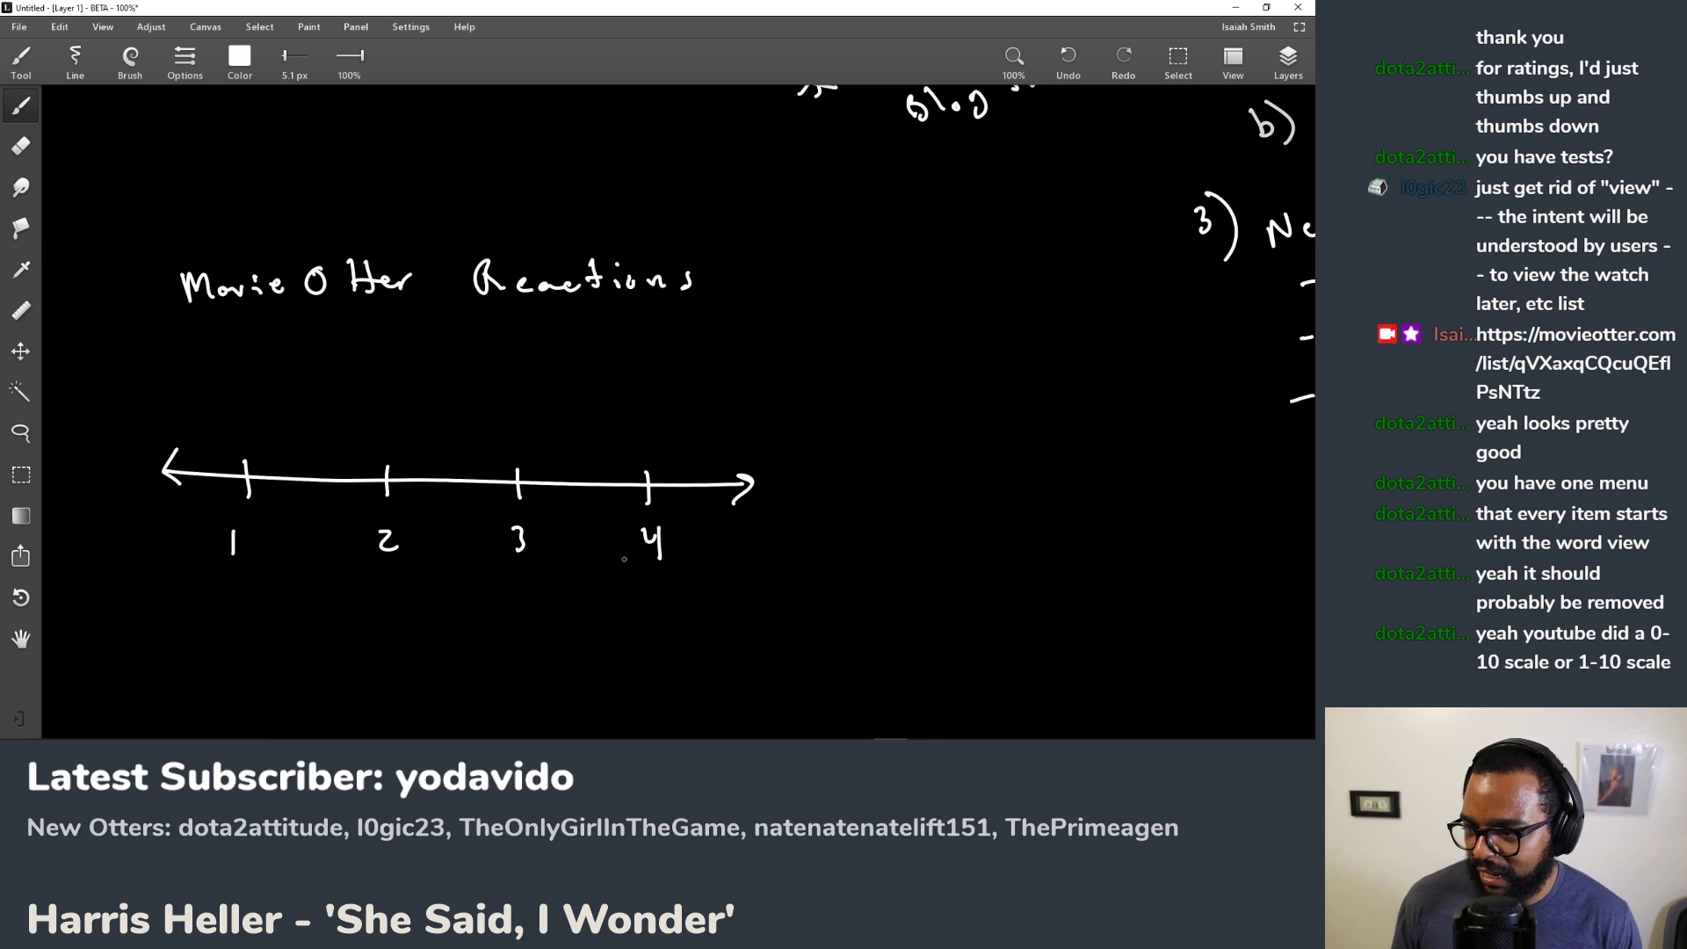
Step: Draw a sad face at the scale's left end and a smiley at the right end
{"action": "left_click_drag", "start_coordinate": [84, 409], "coordinate": [87, 424]}
{"action": "left_click_drag", "start_coordinate": [97, 408], "coordinate": [110, 445]}
{"action": "left_click_drag", "start_coordinate": [802, 386], "coordinate": [832, 405]}
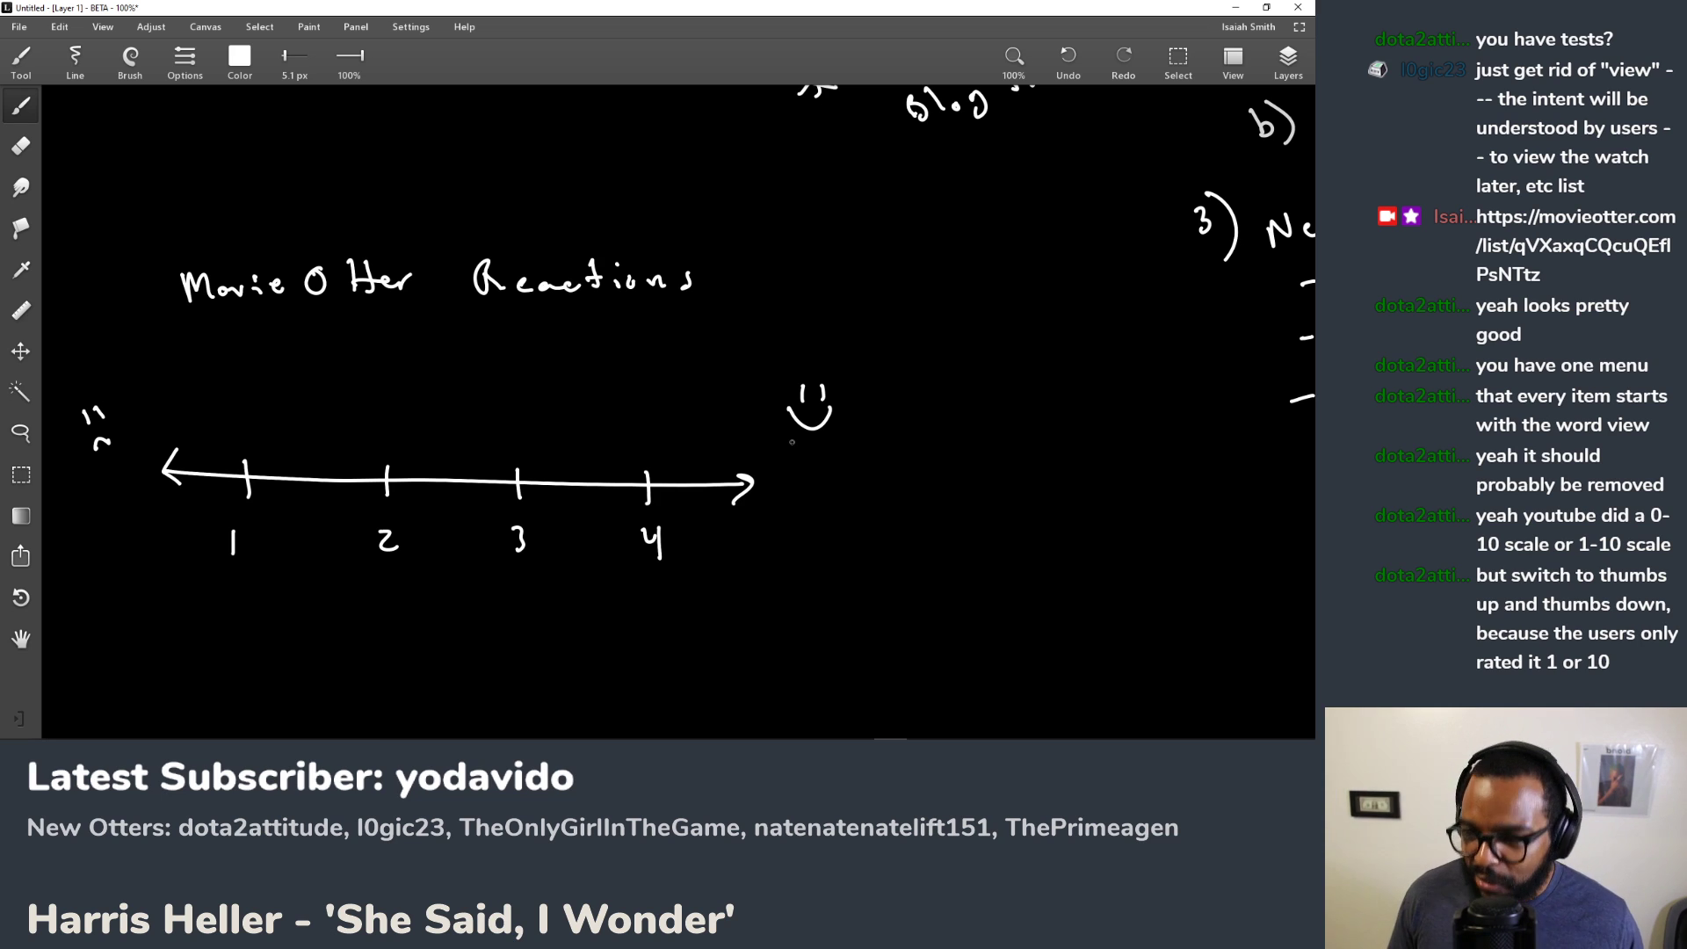
Step: Write the labels 'Hate' above tick 1 and 'didn't like' above tick 2
{"action": "mouse_move", "coordinate": [192, 417]}
{"action": "left_mouse_down"}
{"action": "mouse_move", "coordinate": [227, 387]}
{"action": "mouse_move", "coordinate": [268, 396]}
{"action": "left_mouse_up"}
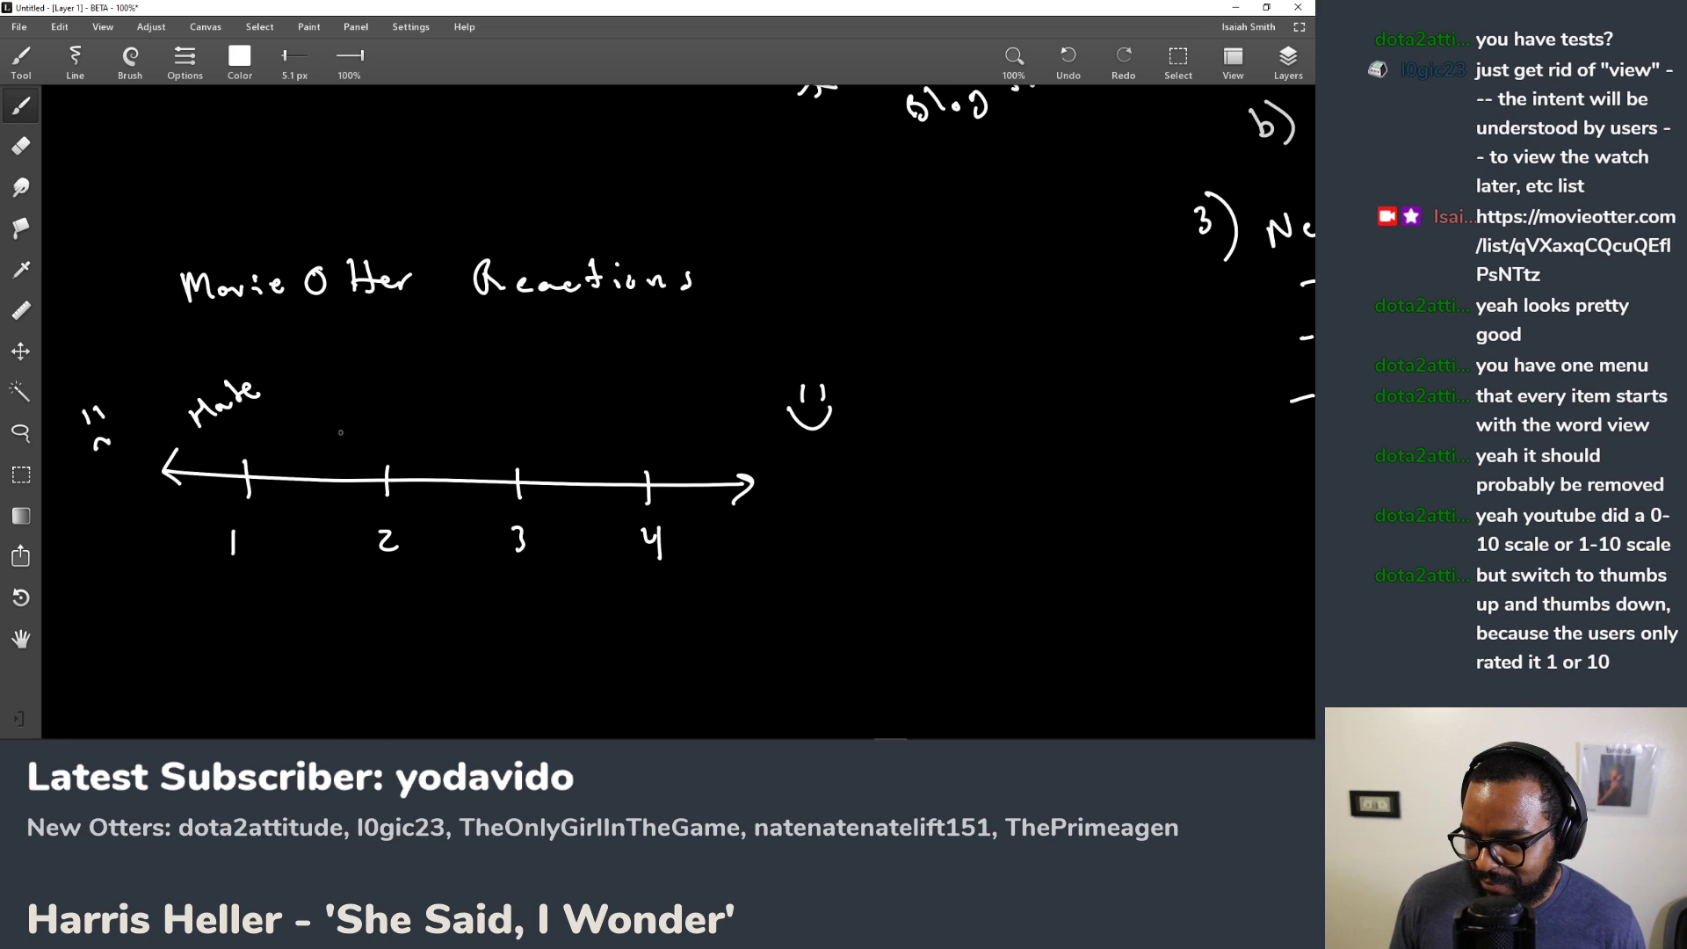
{"action": "left_click_drag", "start_coordinate": [341, 430], "coordinate": [367, 426]}
{"action": "key", "text": "ctrl+z"}
{"action": "key", "text": "ctrl+z"}
{"action": "key", "text": "ctrl+z"}
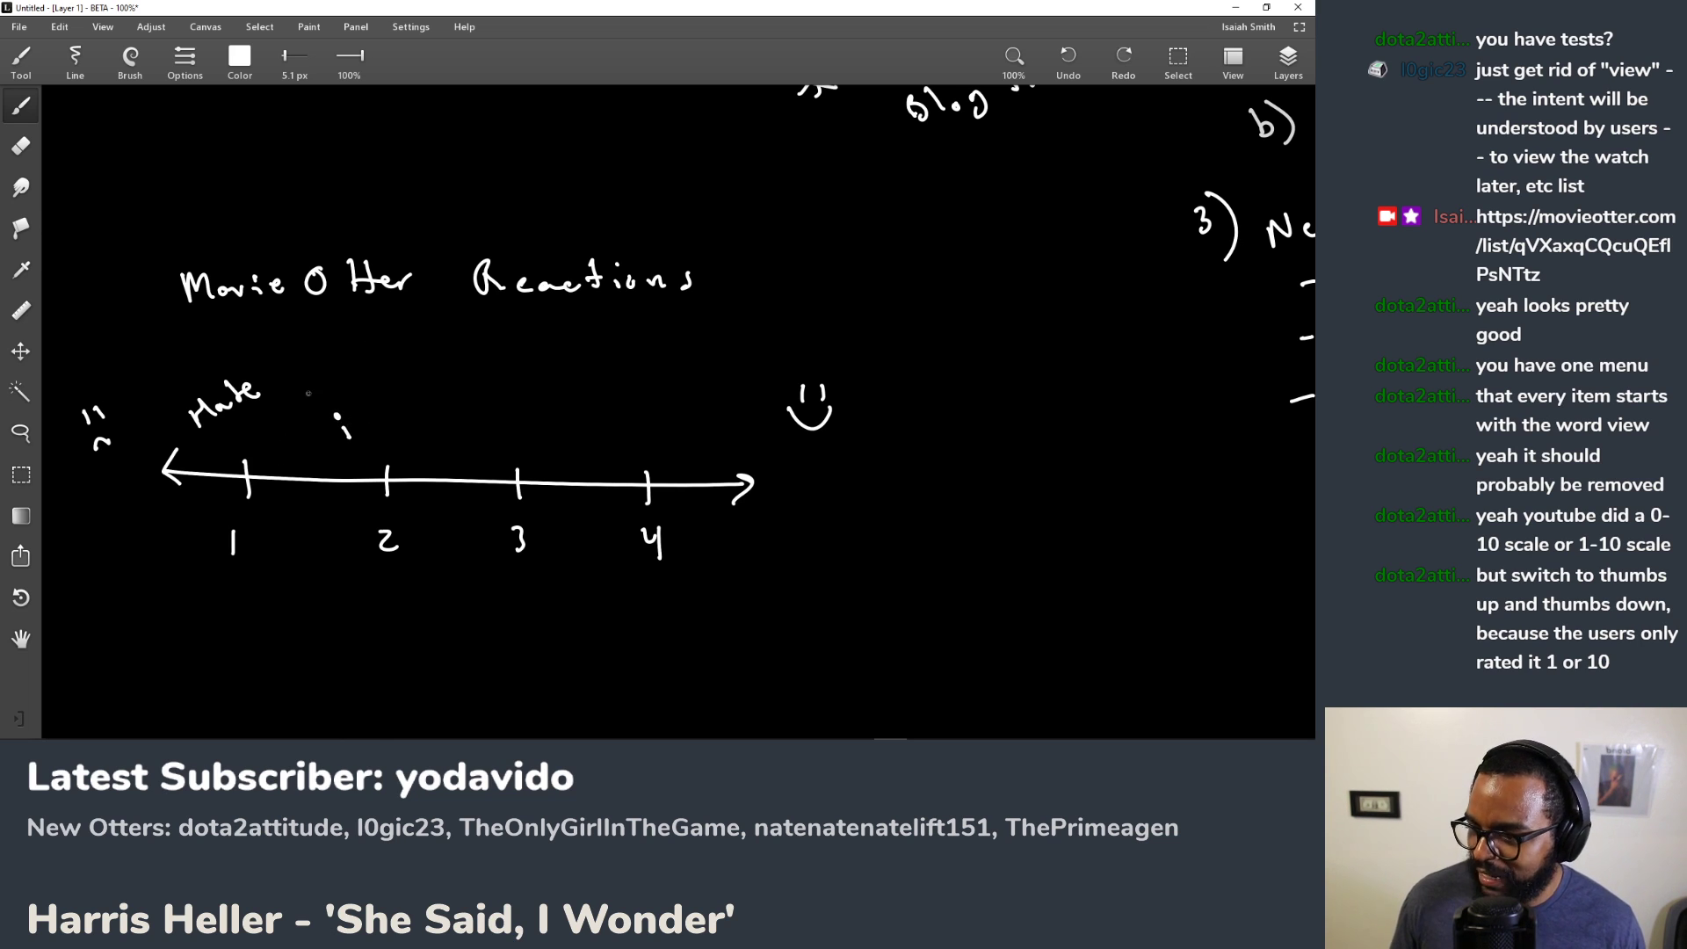
{"action": "mouse_move", "coordinate": [343, 424]}
{"action": "left_mouse_down"}
{"action": "mouse_move", "coordinate": [339, 402]}
{"action": "mouse_move", "coordinate": [361, 429]}
{"action": "mouse_move", "coordinate": [374, 398]}
{"action": "mouse_move", "coordinate": [405, 393]}
{"action": "left_mouse_up"}
{"action": "left_click_drag", "start_coordinate": [401, 371], "coordinate": [417, 373]}
{"action": "left_click_drag", "start_coordinate": [374, 446], "coordinate": [394, 430]}
{"action": "left_click_drag", "start_coordinate": [385, 422], "coordinate": [409, 420]}
{"action": "left_click_drag", "start_coordinate": [408, 429], "coordinate": [438, 411]}
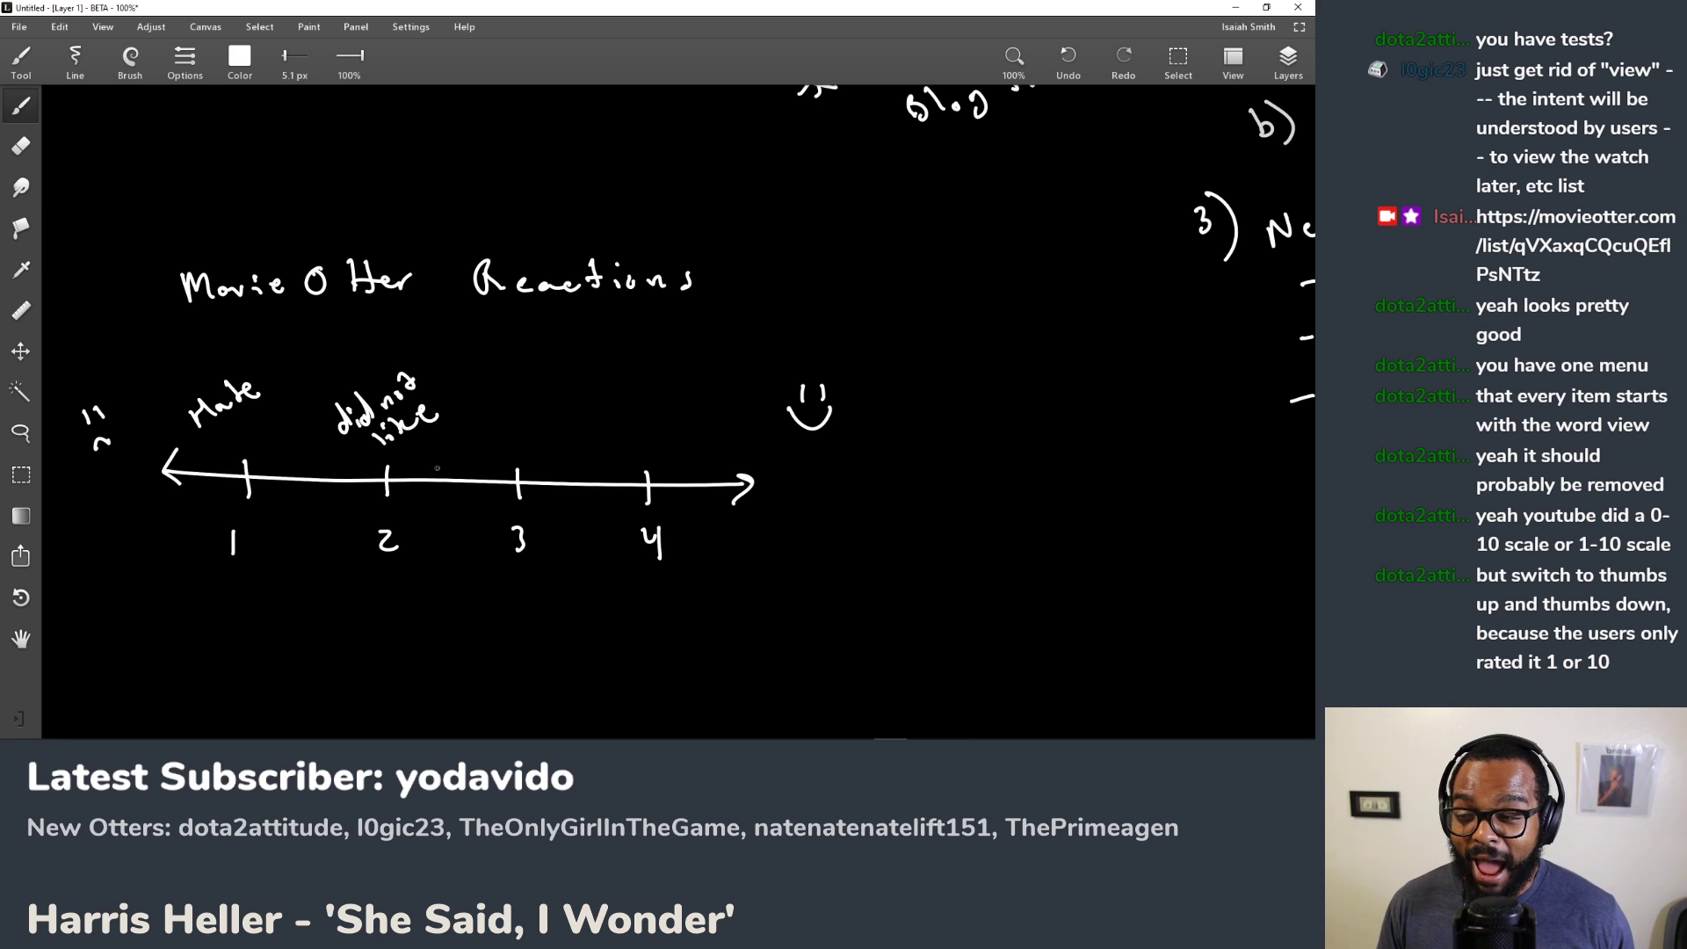
Step: Undo a stray stroke, then label ticks 3 and 4 'like' and 'love'
{"action": "mouse_move", "coordinate": [474, 316]}
{"action": "left_mouse_down"}
{"action": "mouse_move", "coordinate": [404, 320]}
{"action": "mouse_move", "coordinate": [337, 455]}
{"action": "left_mouse_up"}
{"action": "key", "text": "ctrl+z"}
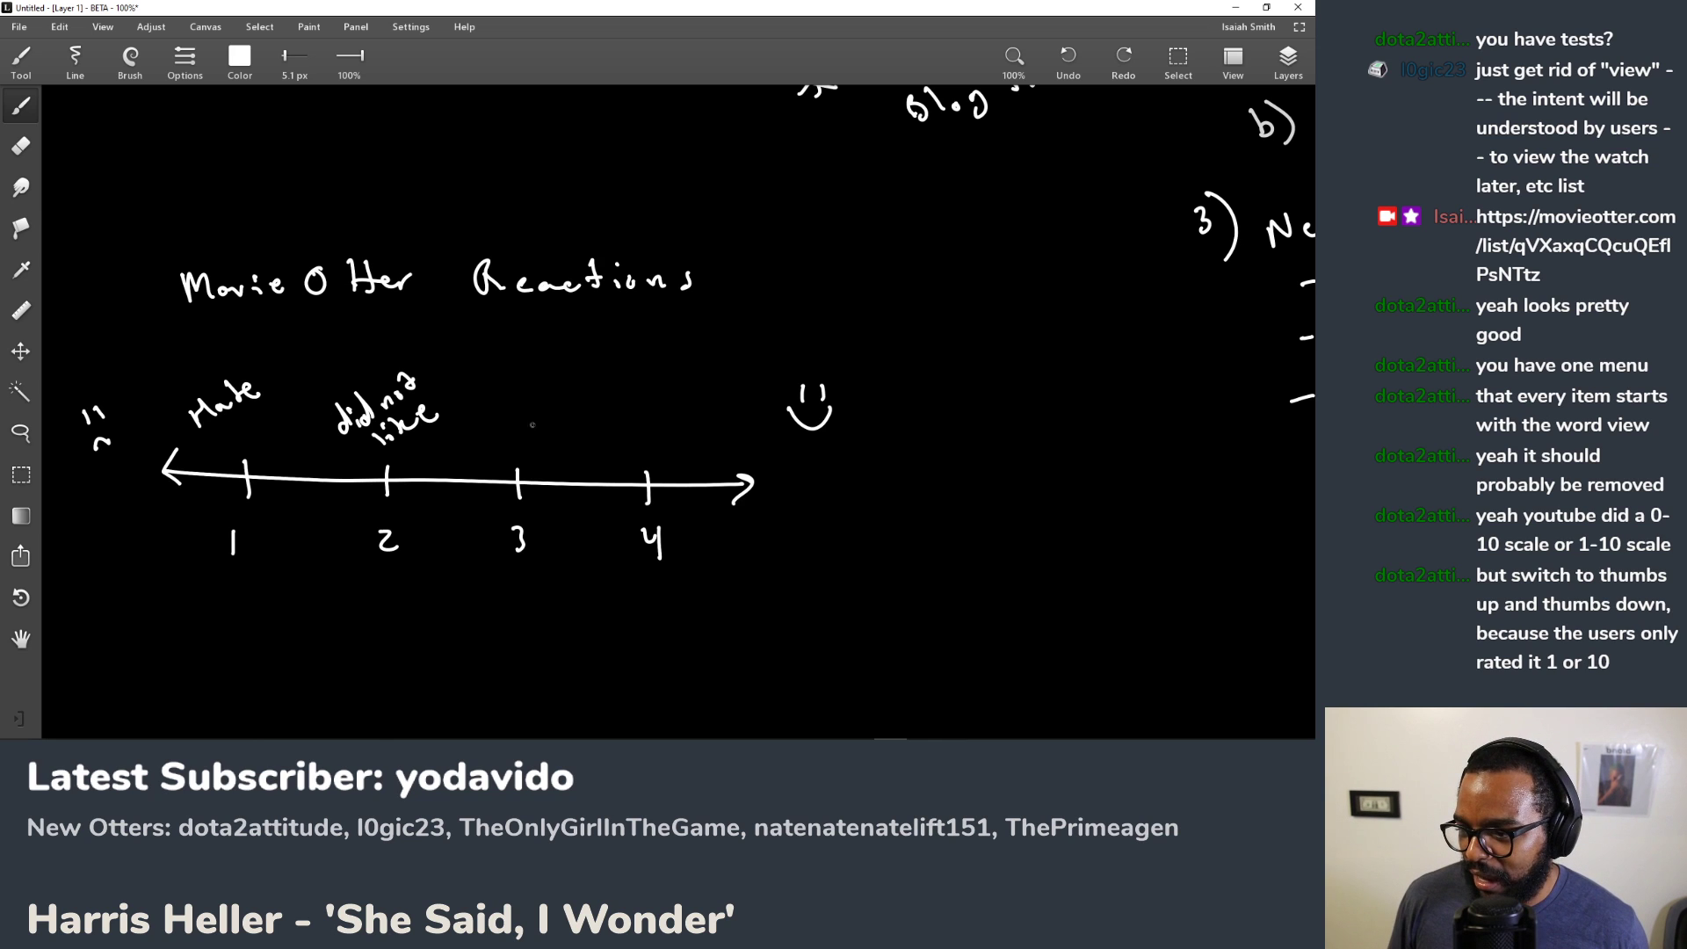
{"action": "left_click_drag", "start_coordinate": [499, 393], "coordinate": [505, 412]}
{"action": "left_click_drag", "start_coordinate": [519, 395], "coordinate": [523, 403]}
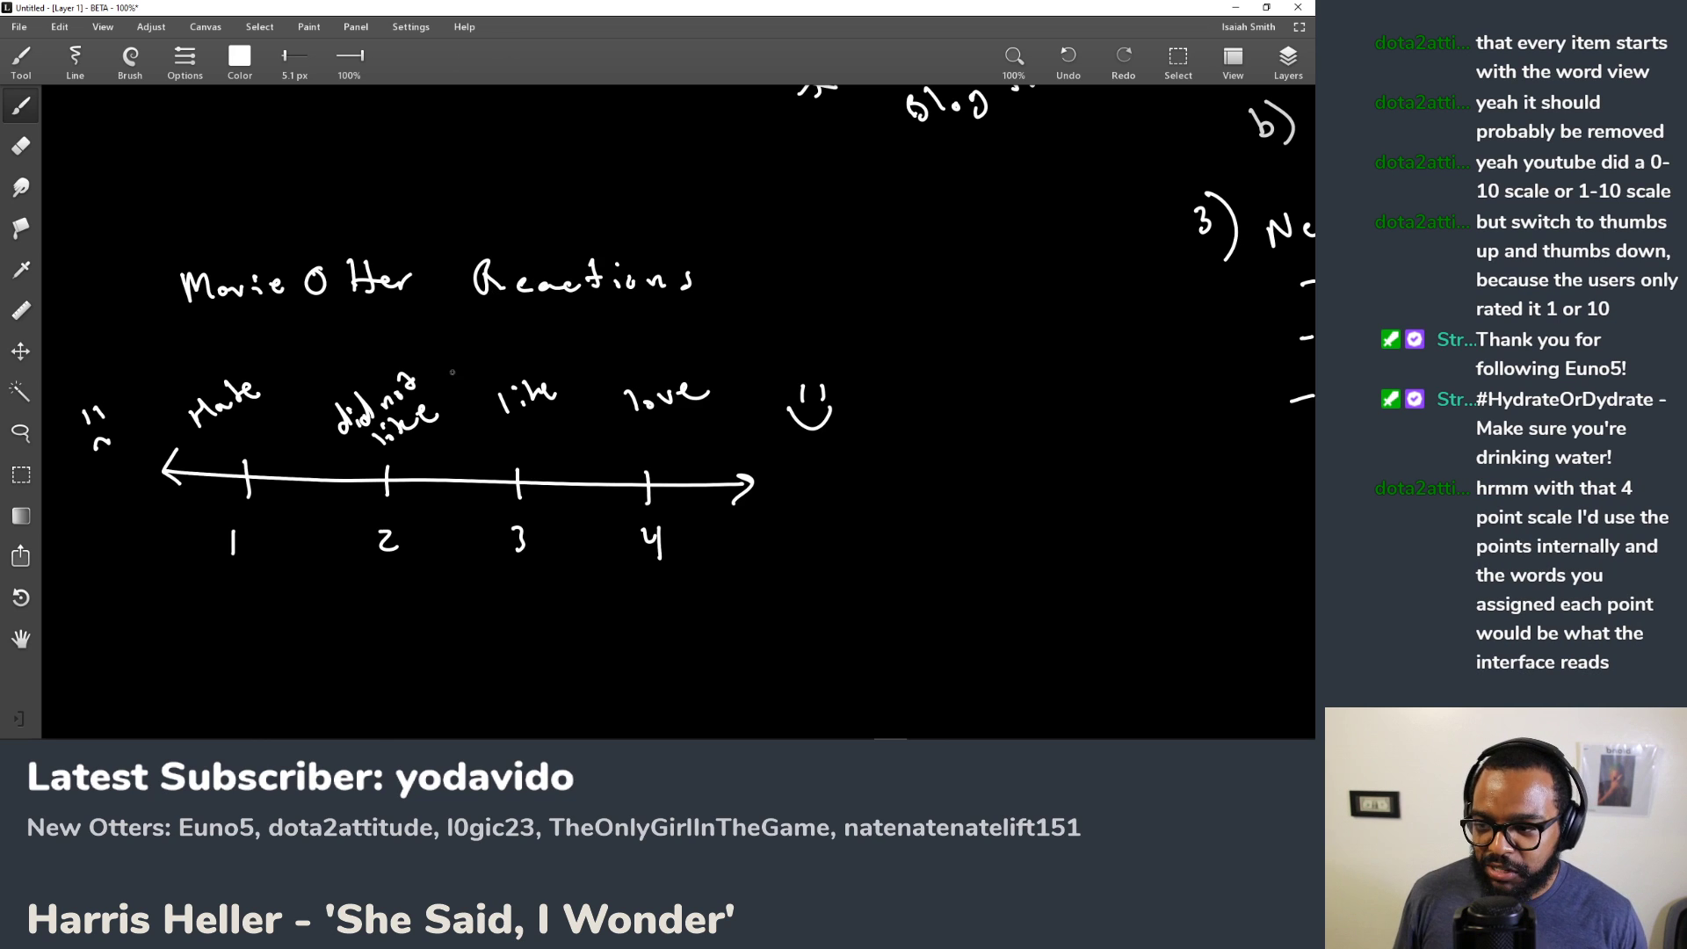
Step: Bracket ratings 2–3 together and ratings 1 and 4 separately, undoing a stray curve
{"action": "mouse_move", "coordinate": [352, 542]}
{"action": "left_mouse_down"}
{"action": "mouse_move", "coordinate": [479, 595]}
{"action": "mouse_move", "coordinate": [556, 585]}
{"action": "mouse_move", "coordinate": [559, 534]}
{"action": "left_mouse_up"}
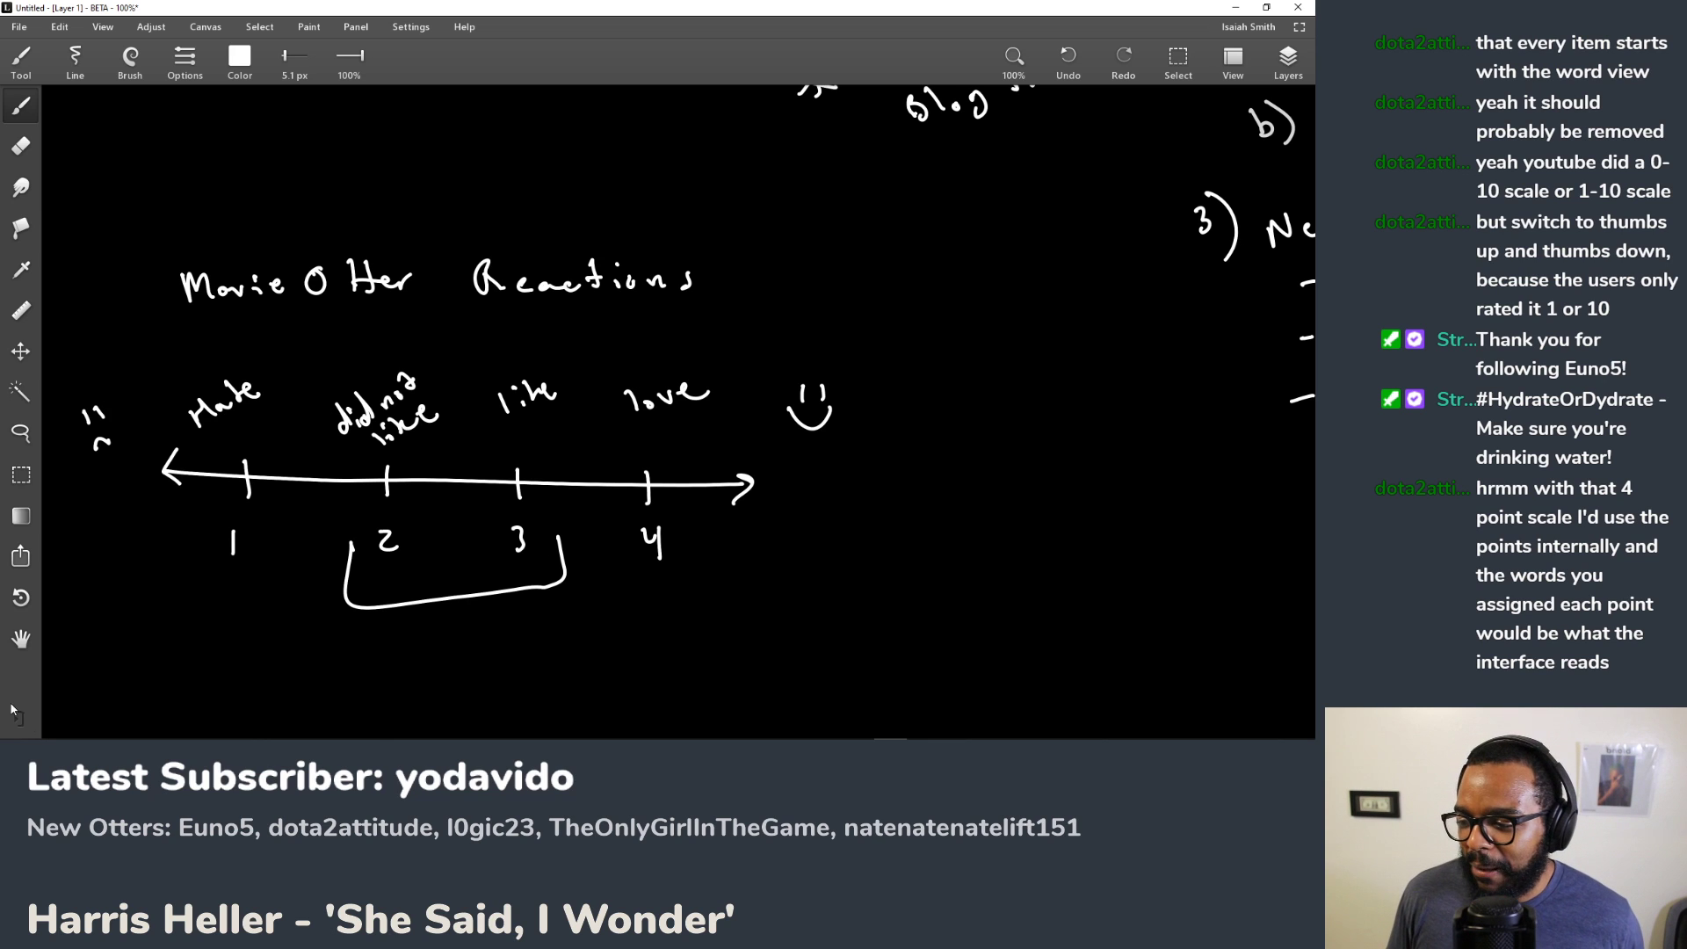
{"action": "mouse_move", "coordinate": [267, 570]}
{"action": "left_mouse_down"}
{"action": "mouse_move", "coordinate": [252, 627]}
{"action": "mouse_move", "coordinate": [194, 656]}
{"action": "left_mouse_up"}
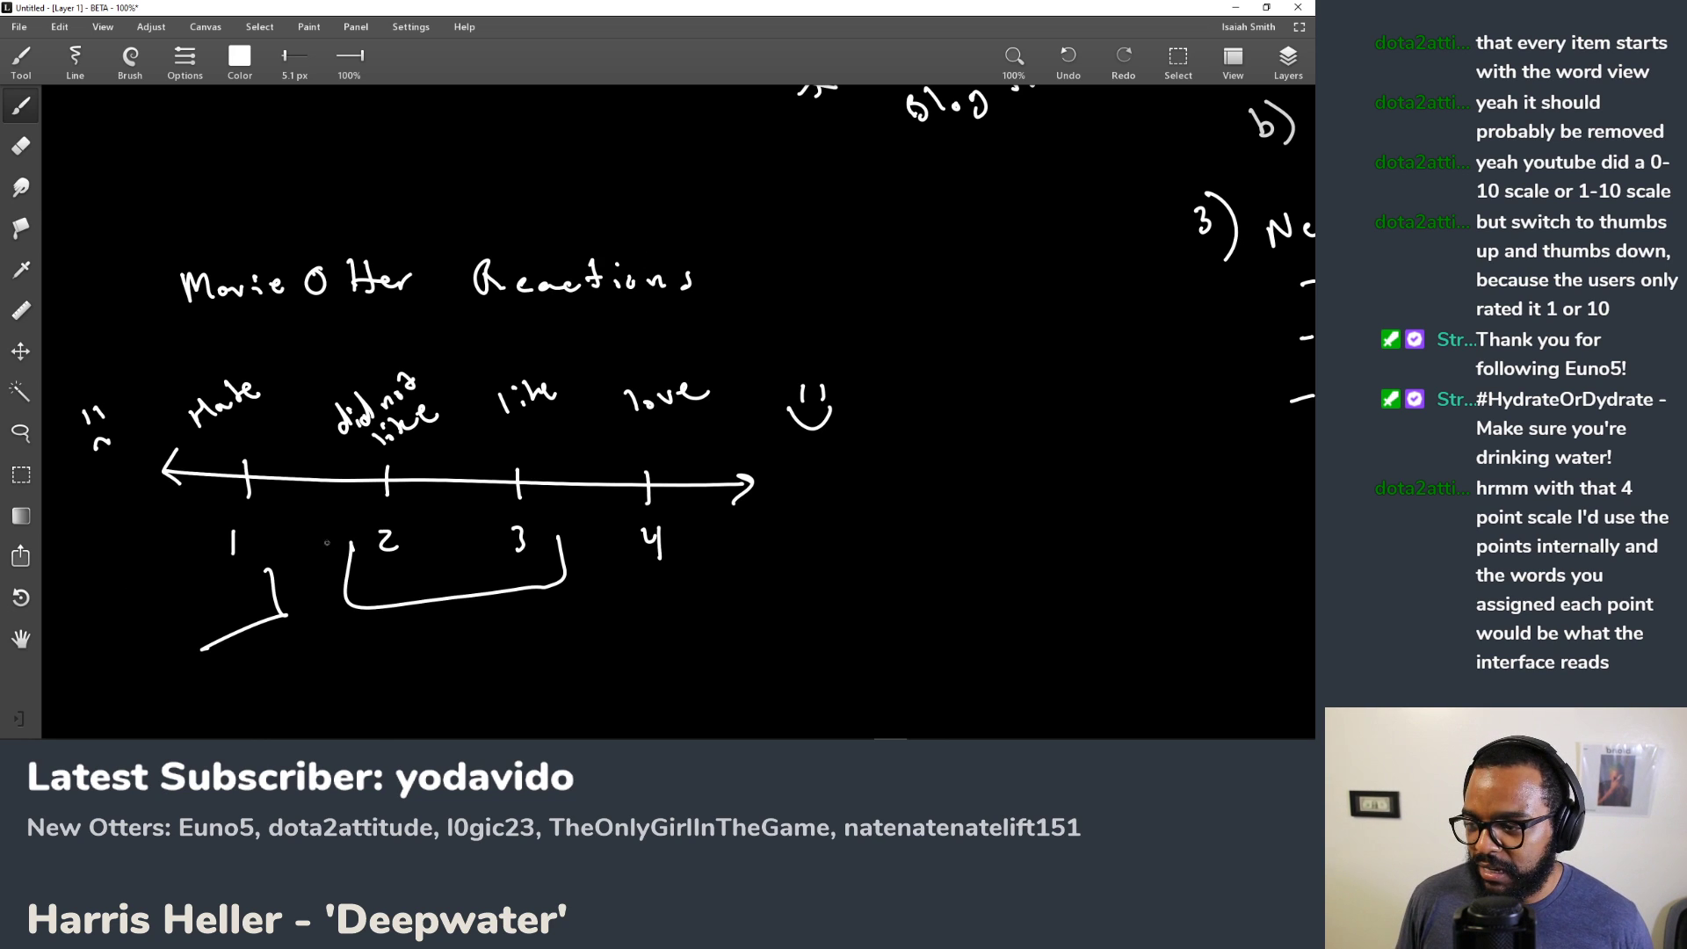
{"action": "mouse_move", "coordinate": [606, 535]}
{"action": "left_mouse_down"}
{"action": "mouse_move", "coordinate": [609, 611]}
{"action": "mouse_move", "coordinate": [753, 613]}
{"action": "left_mouse_up"}
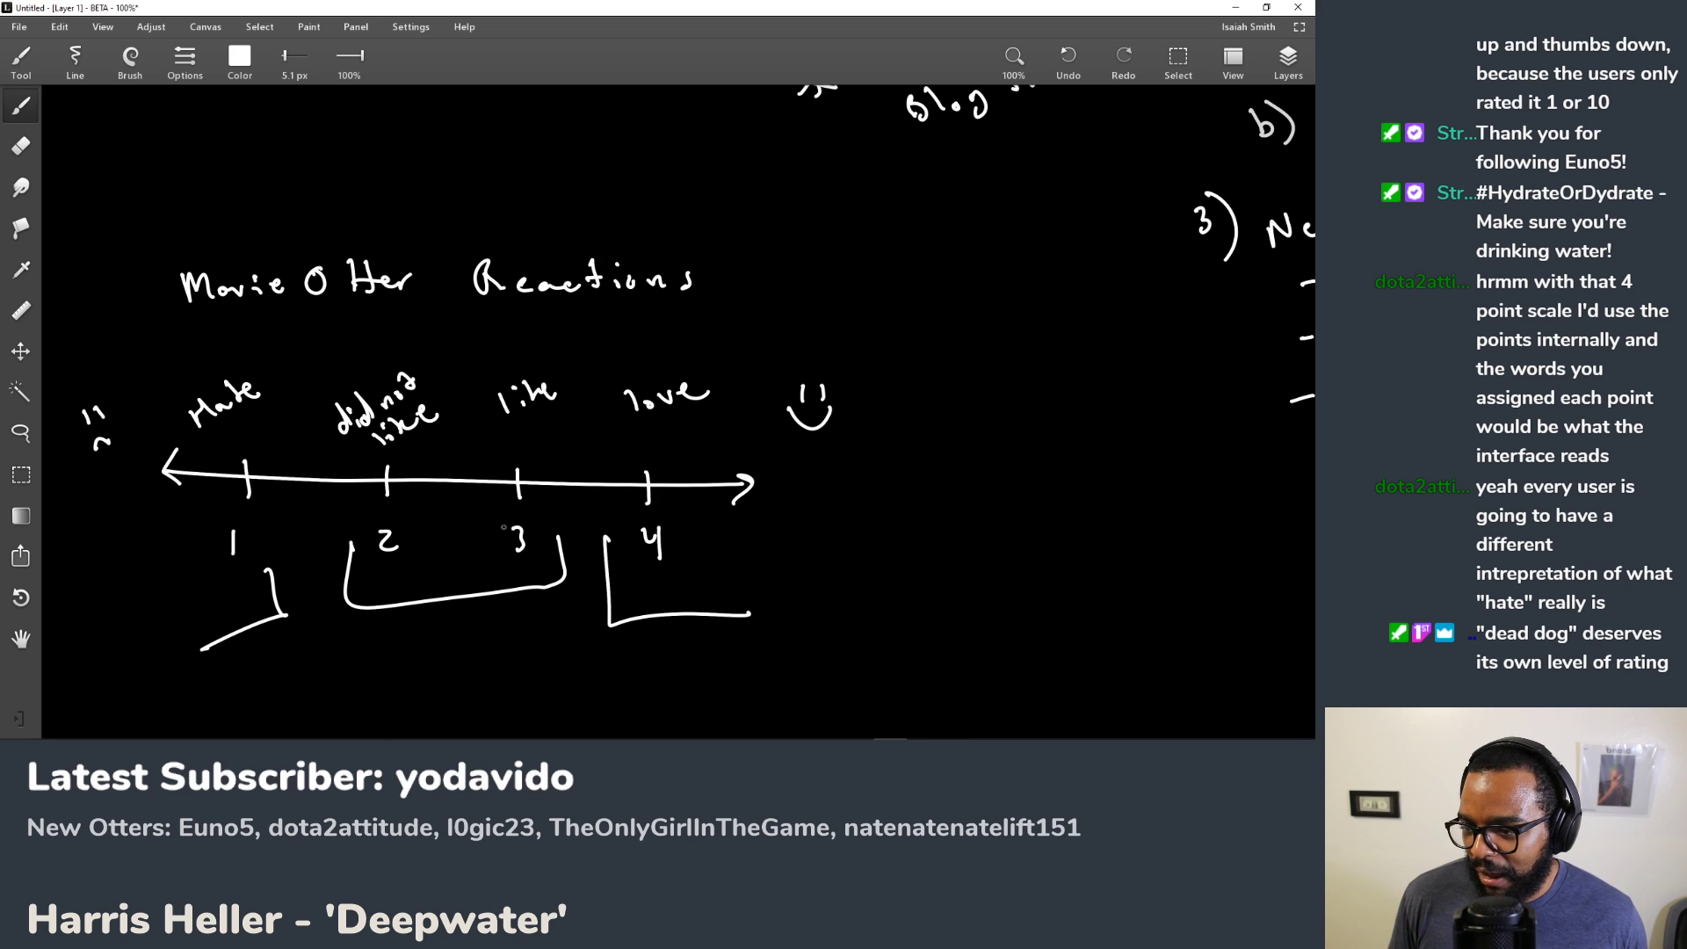
{"action": "mouse_move", "coordinate": [918, 589]}
{"action": "left_mouse_down"}
{"action": "mouse_move", "coordinate": [762, 589]}
{"action": "mouse_move", "coordinate": [639, 620]}
{"action": "left_mouse_up"}
{"action": "key", "text": "ctrl+z"}
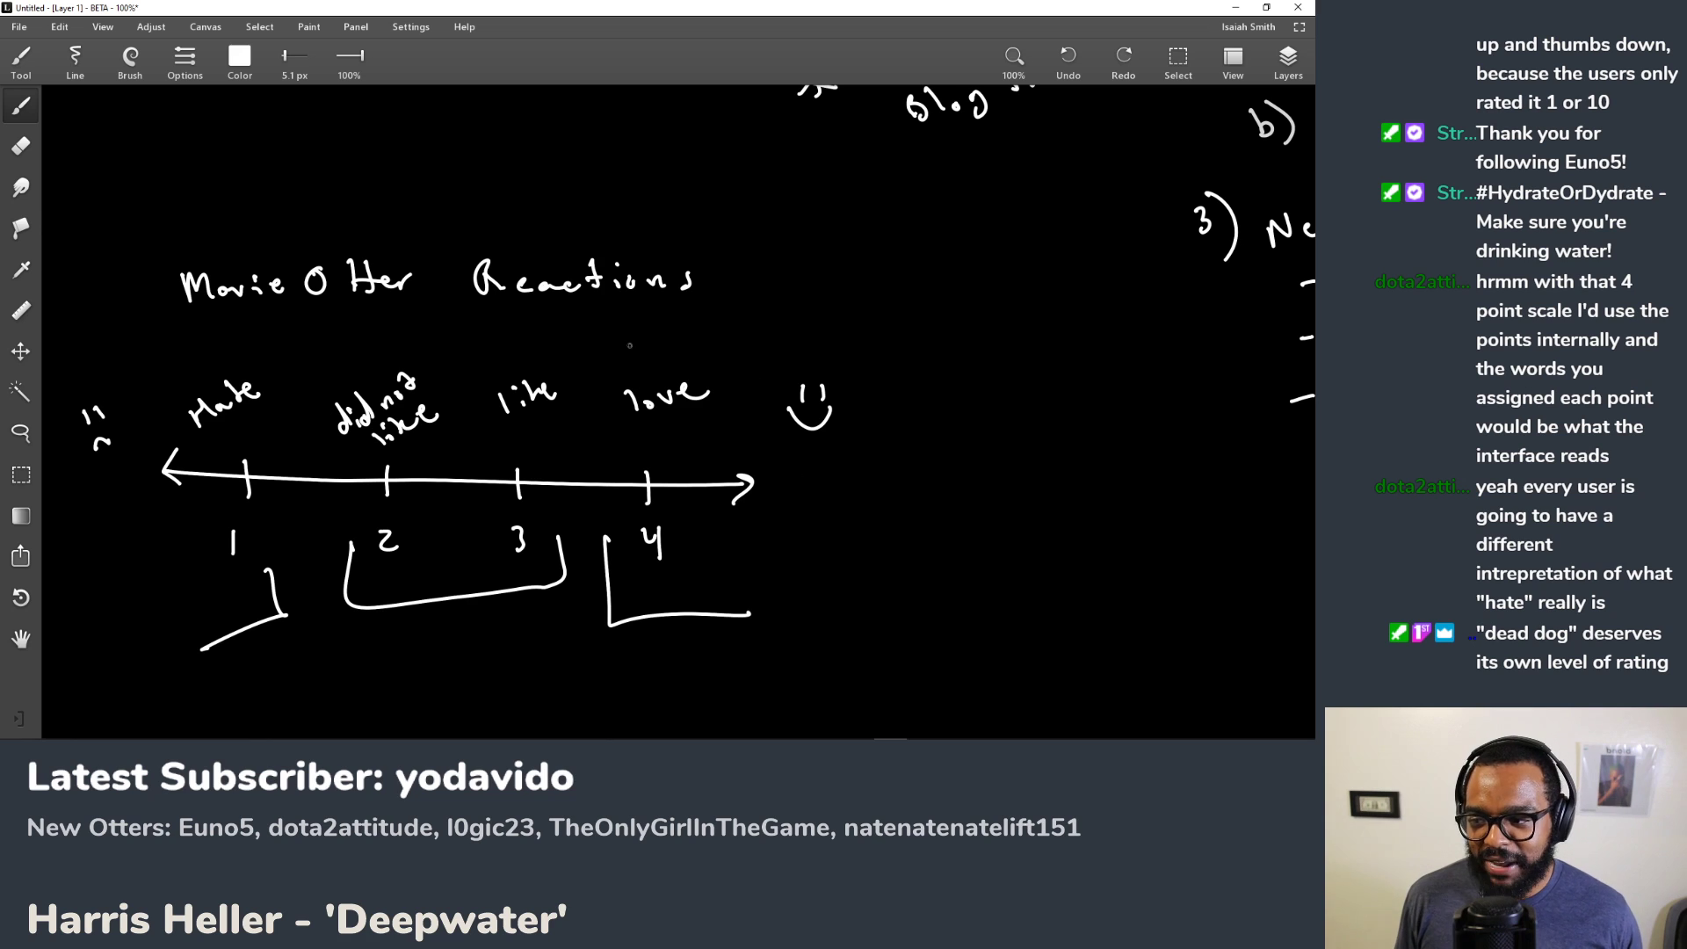
Step: Write '1-10' above the title with a short note beside it
{"action": "mouse_move", "coordinate": [242, 176]}
{"action": "left_mouse_down"}
{"action": "mouse_move", "coordinate": [246, 211]}
{"action": "mouse_move", "coordinate": [294, 184]}
{"action": "left_mouse_up"}
{"action": "mouse_move", "coordinate": [306, 170]}
{"action": "left_mouse_down"}
{"action": "mouse_move", "coordinate": [308, 190]}
{"action": "mouse_move", "coordinate": [331, 174]}
{"action": "left_mouse_up"}
{"action": "mouse_move", "coordinate": [534, 153]}
{"action": "left_mouse_down"}
{"action": "mouse_move", "coordinate": [549, 182]}
{"action": "mouse_move", "coordinate": [572, 174]}
{"action": "left_mouse_up"}
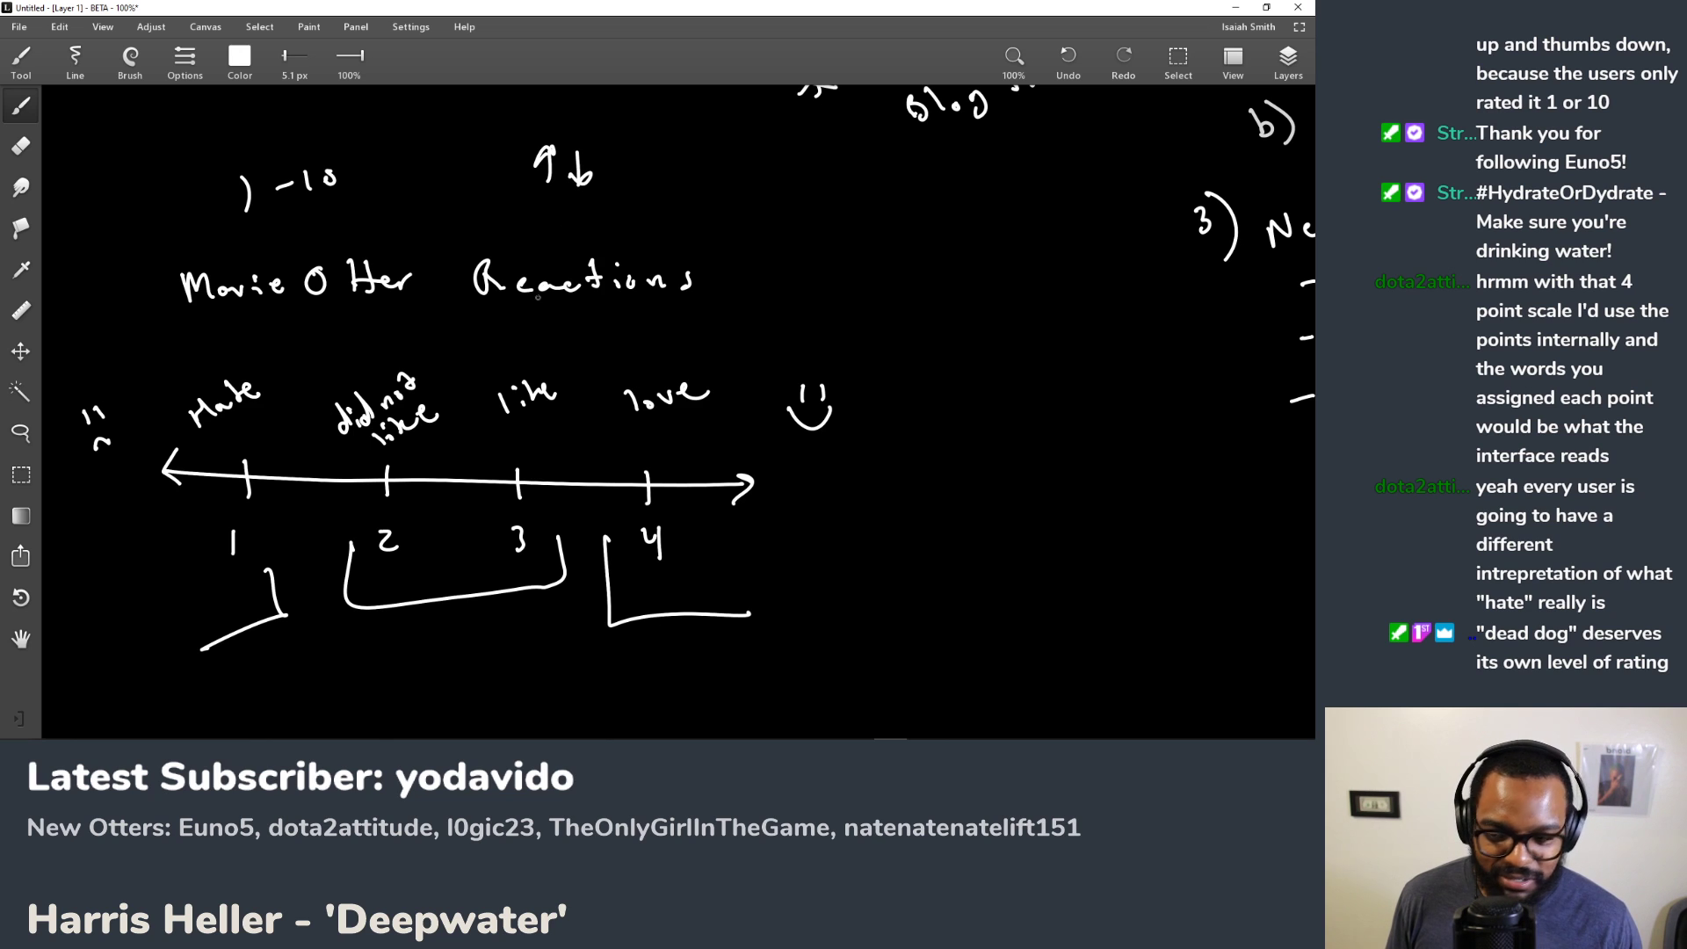
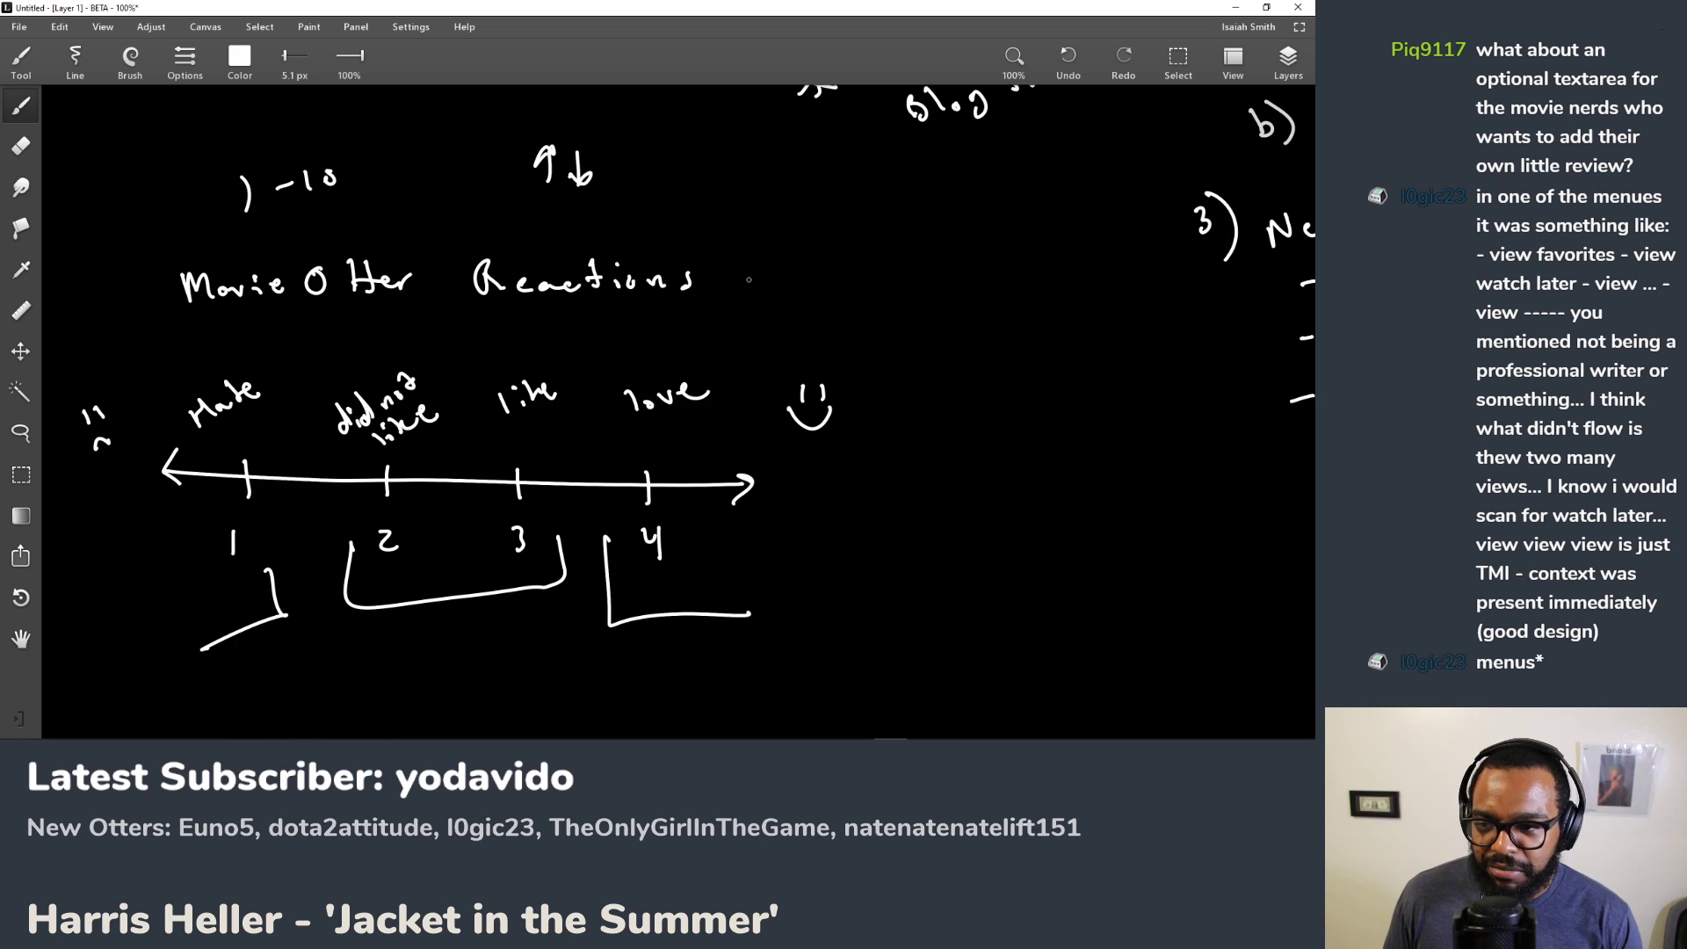
Step: Leave the sketch for the browser showing the MovieOtter design mocks in Figma
{"action": "key", "text": "alt+Tab"}
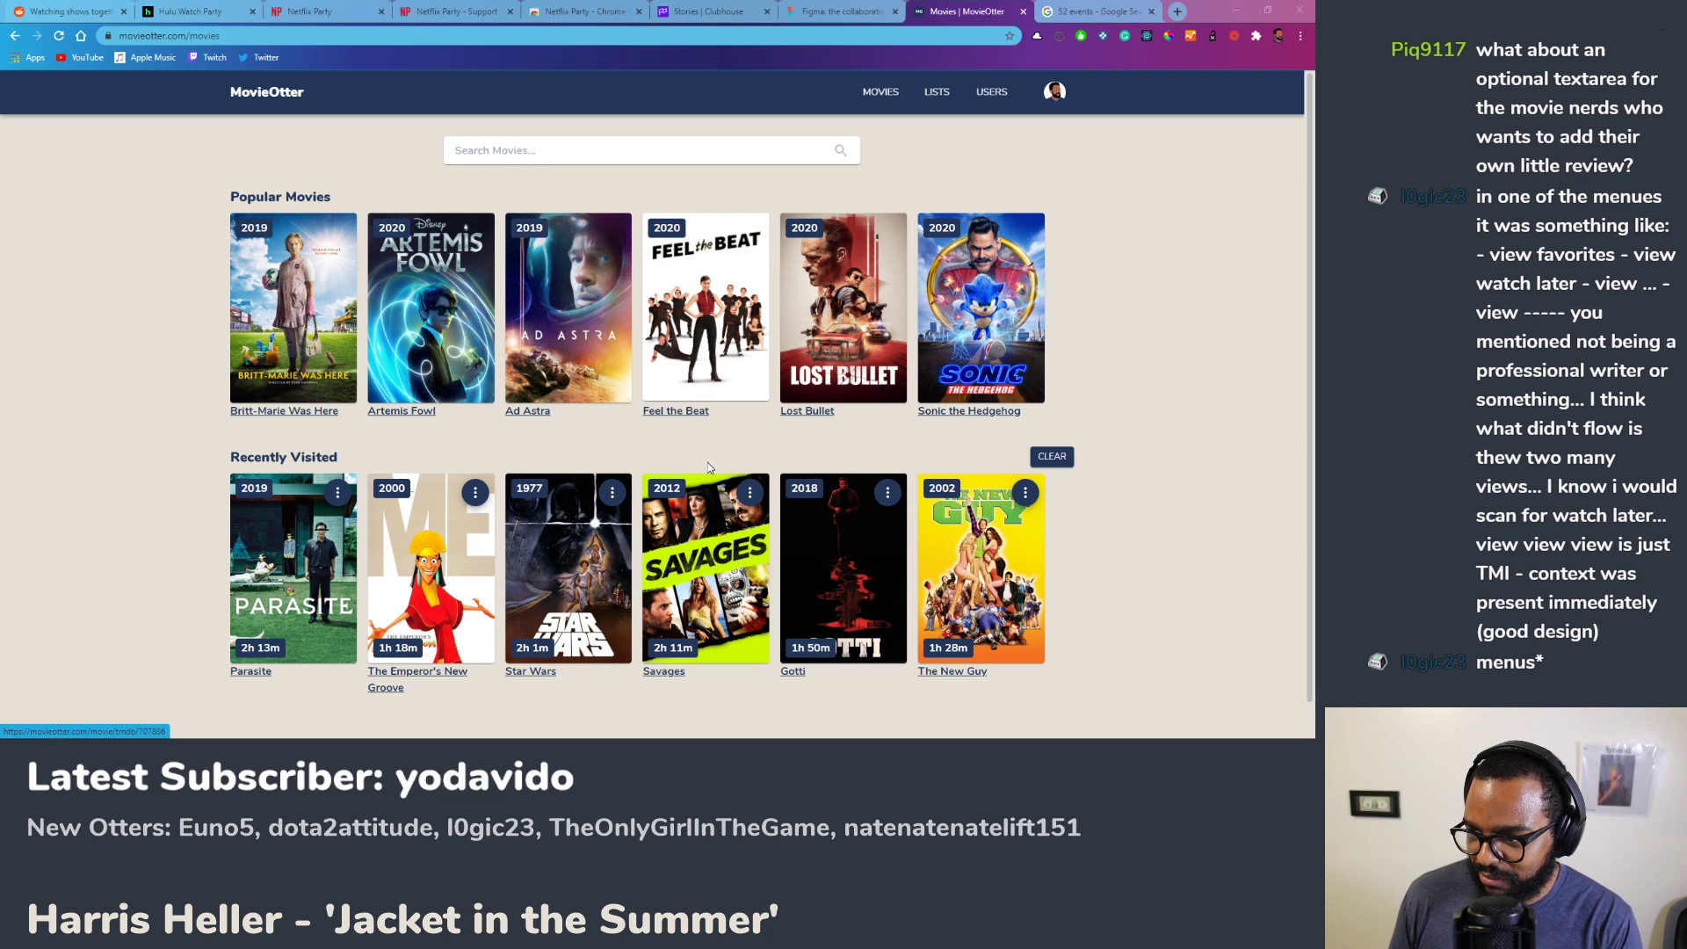
{"action": "key", "text": "alt+Tab"}
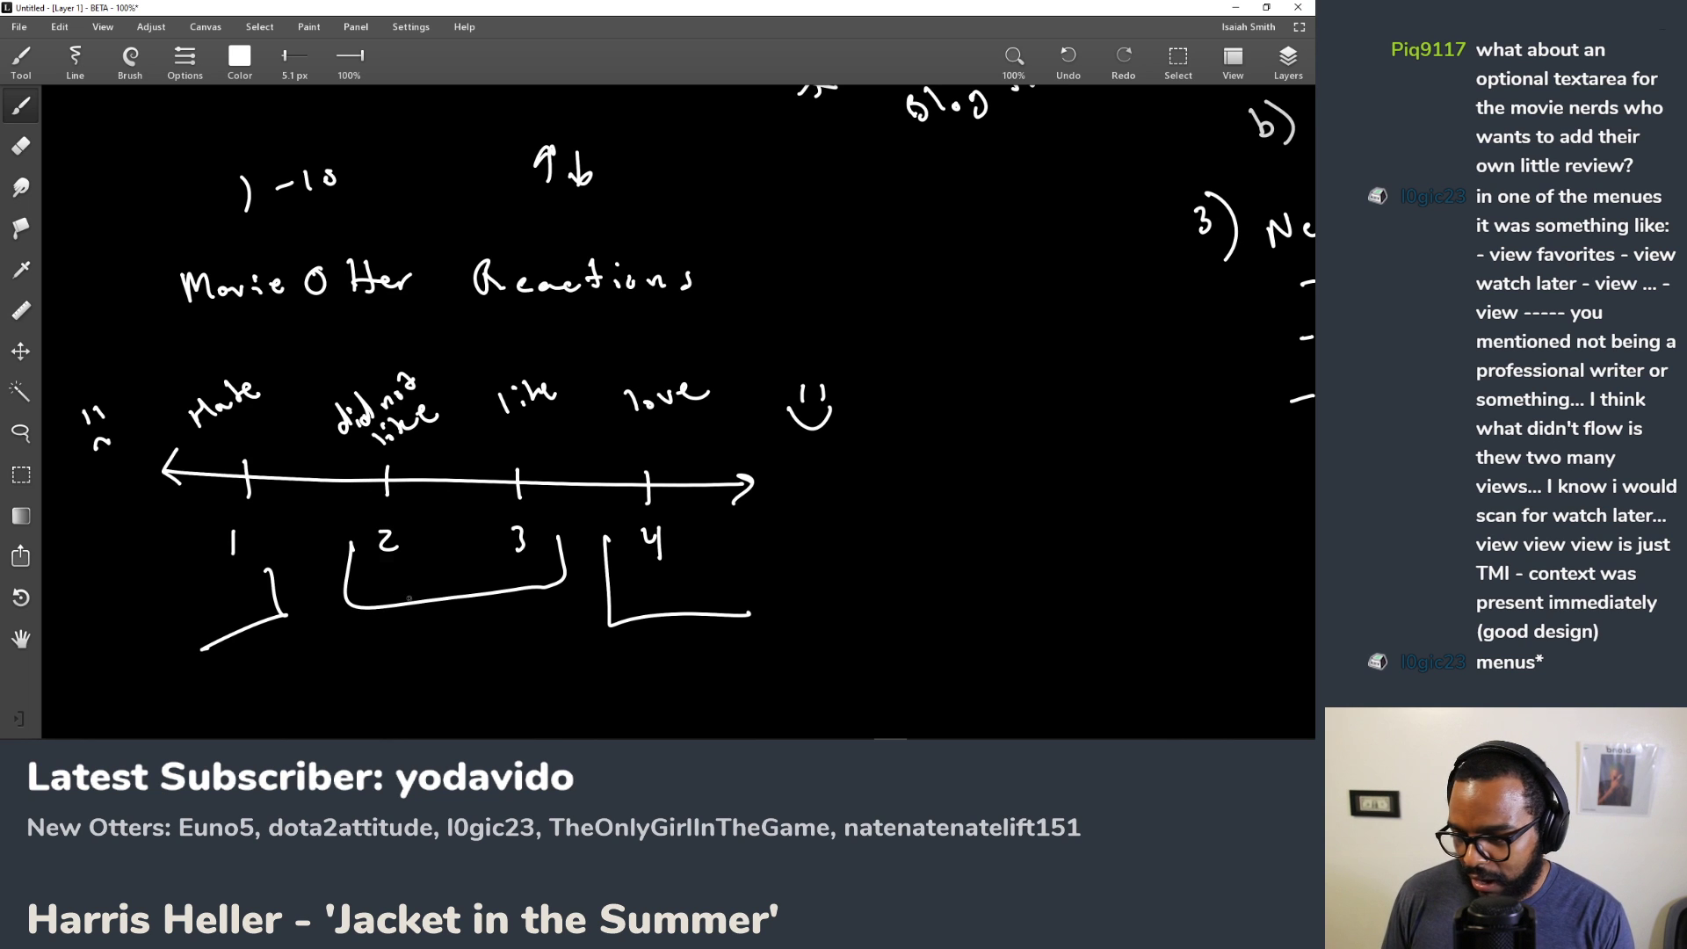
{"action": "key", "text": "alt+Tab"}
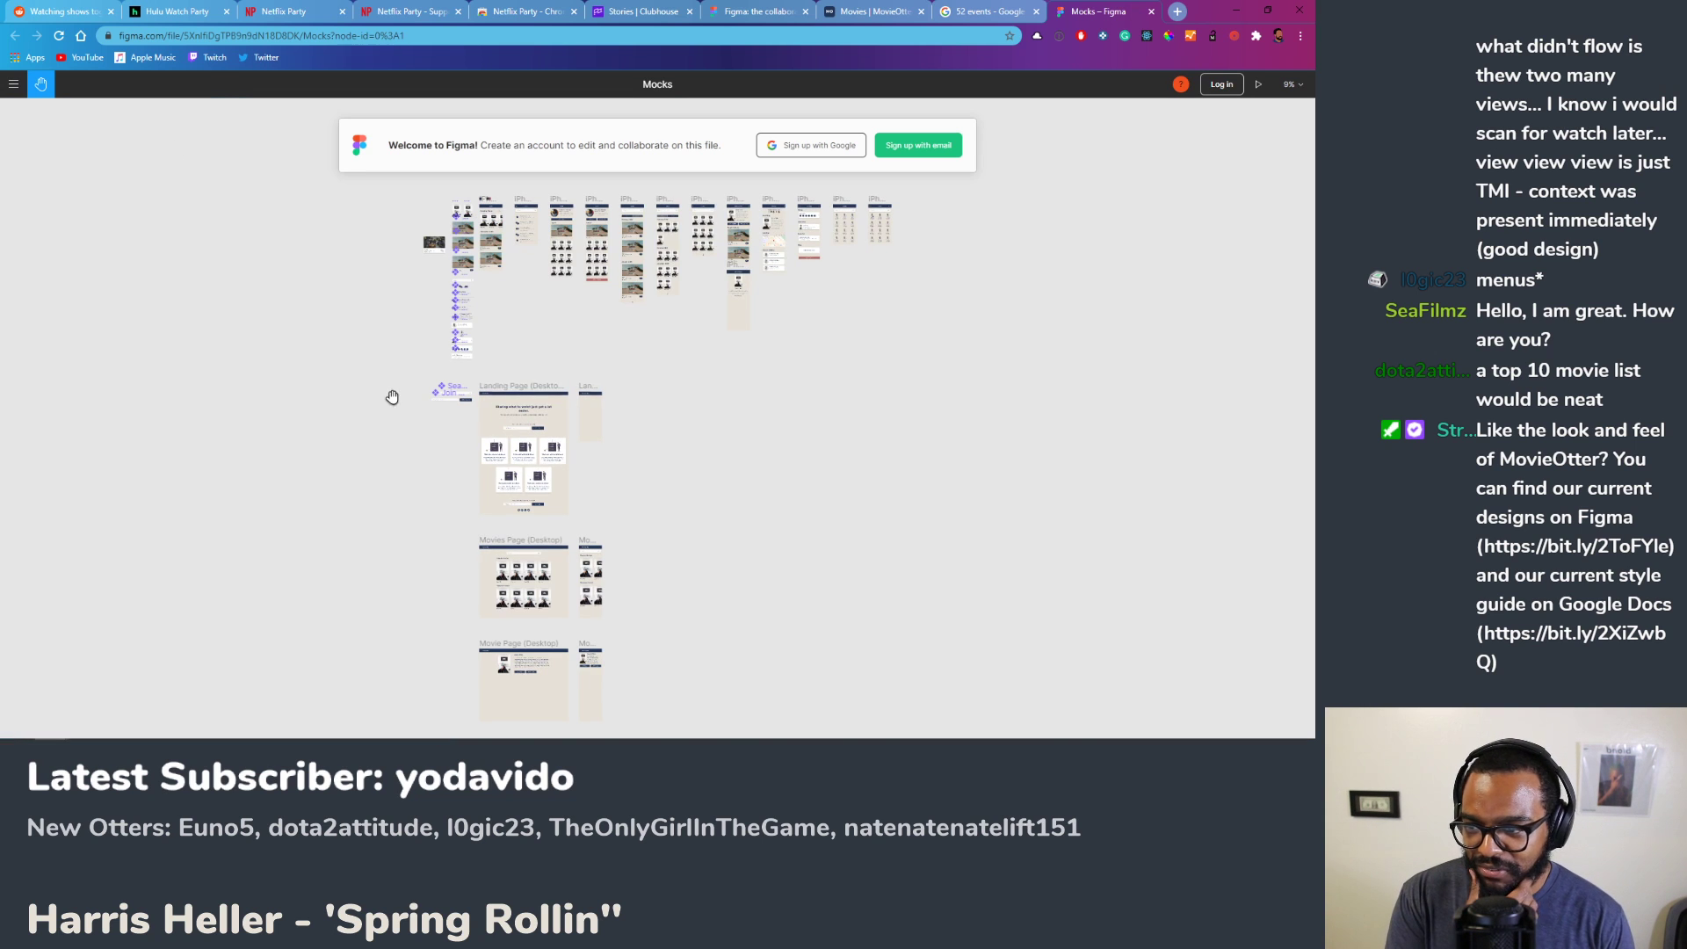
Step: Zoom and scroll the Figma Mocks canvas to the Social, Profile and History phone frames
{"action": "scroll", "coordinate": [545, 237], "scroll_direction": "up", "scroll_amount": 10}
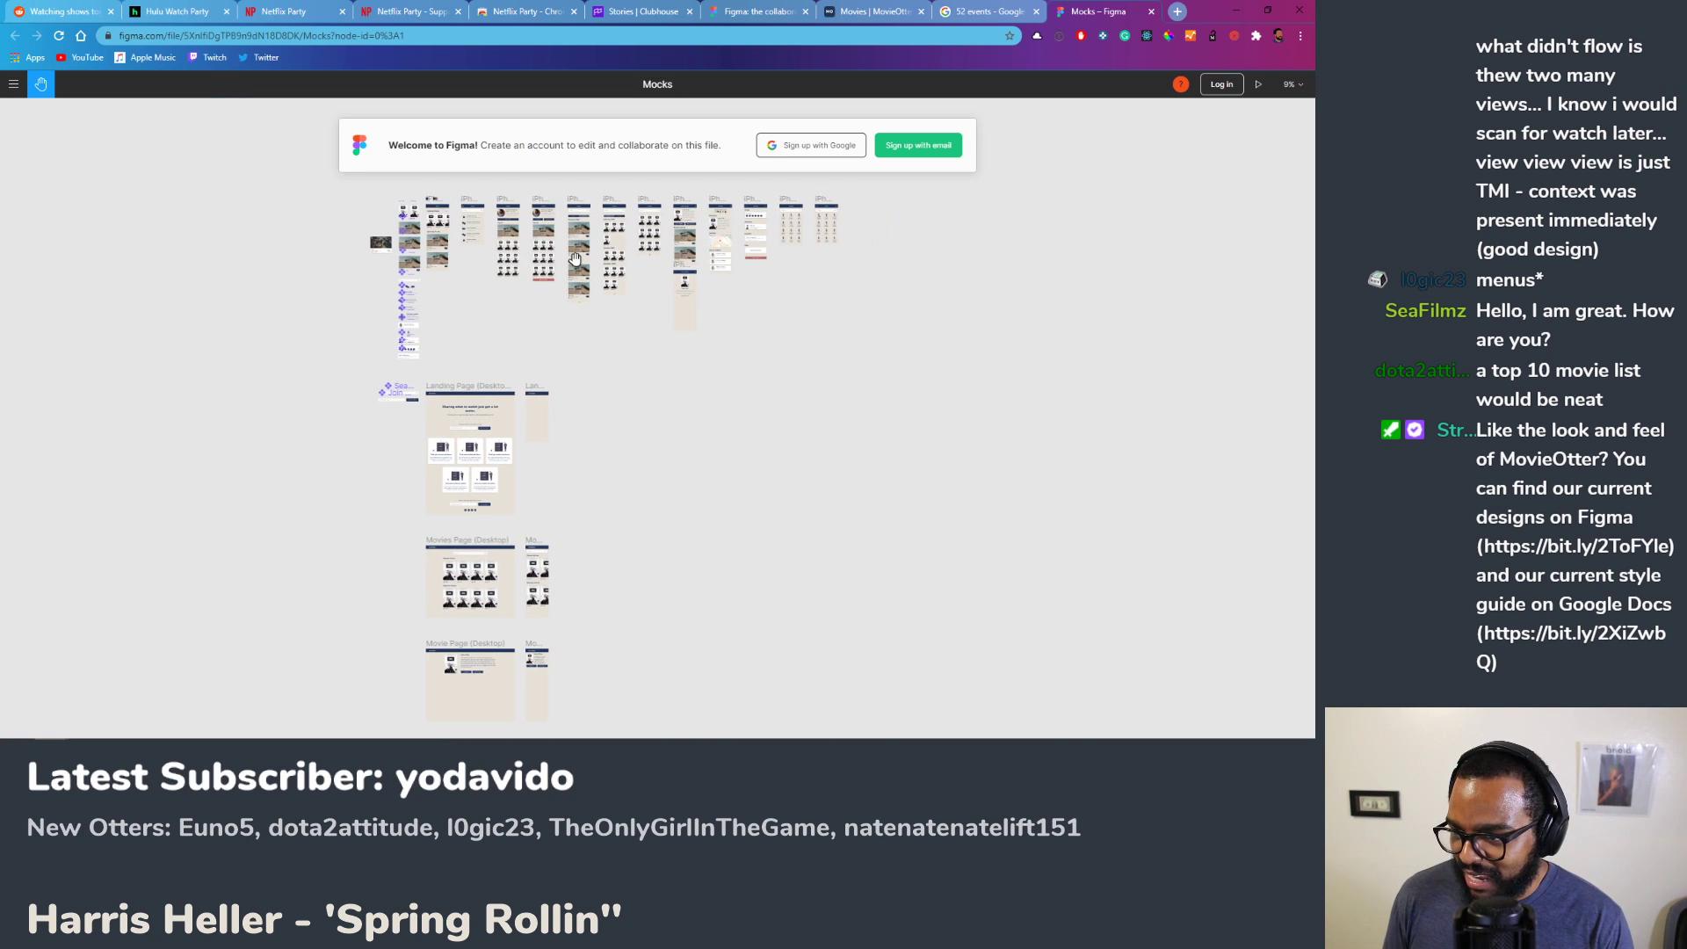
{"action": "scroll", "coordinate": [662, 283], "scroll_direction": "up", "scroll_amount": 10}
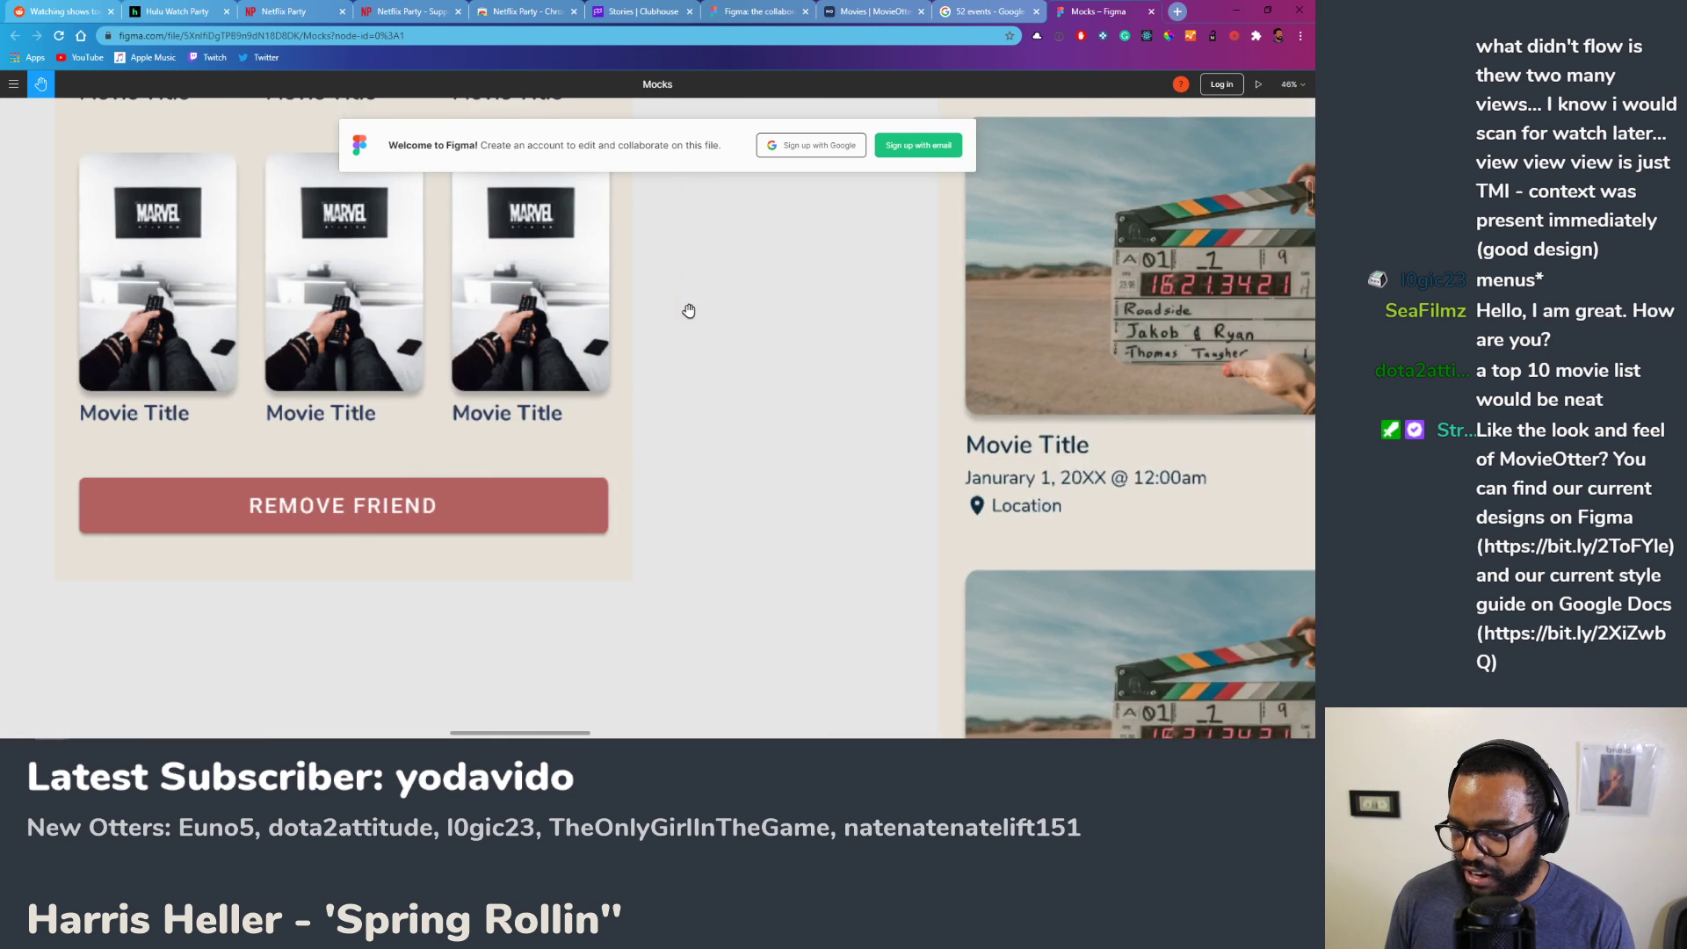
{"action": "scroll", "coordinate": [694, 349], "scroll_direction": "down", "scroll_amount": 2}
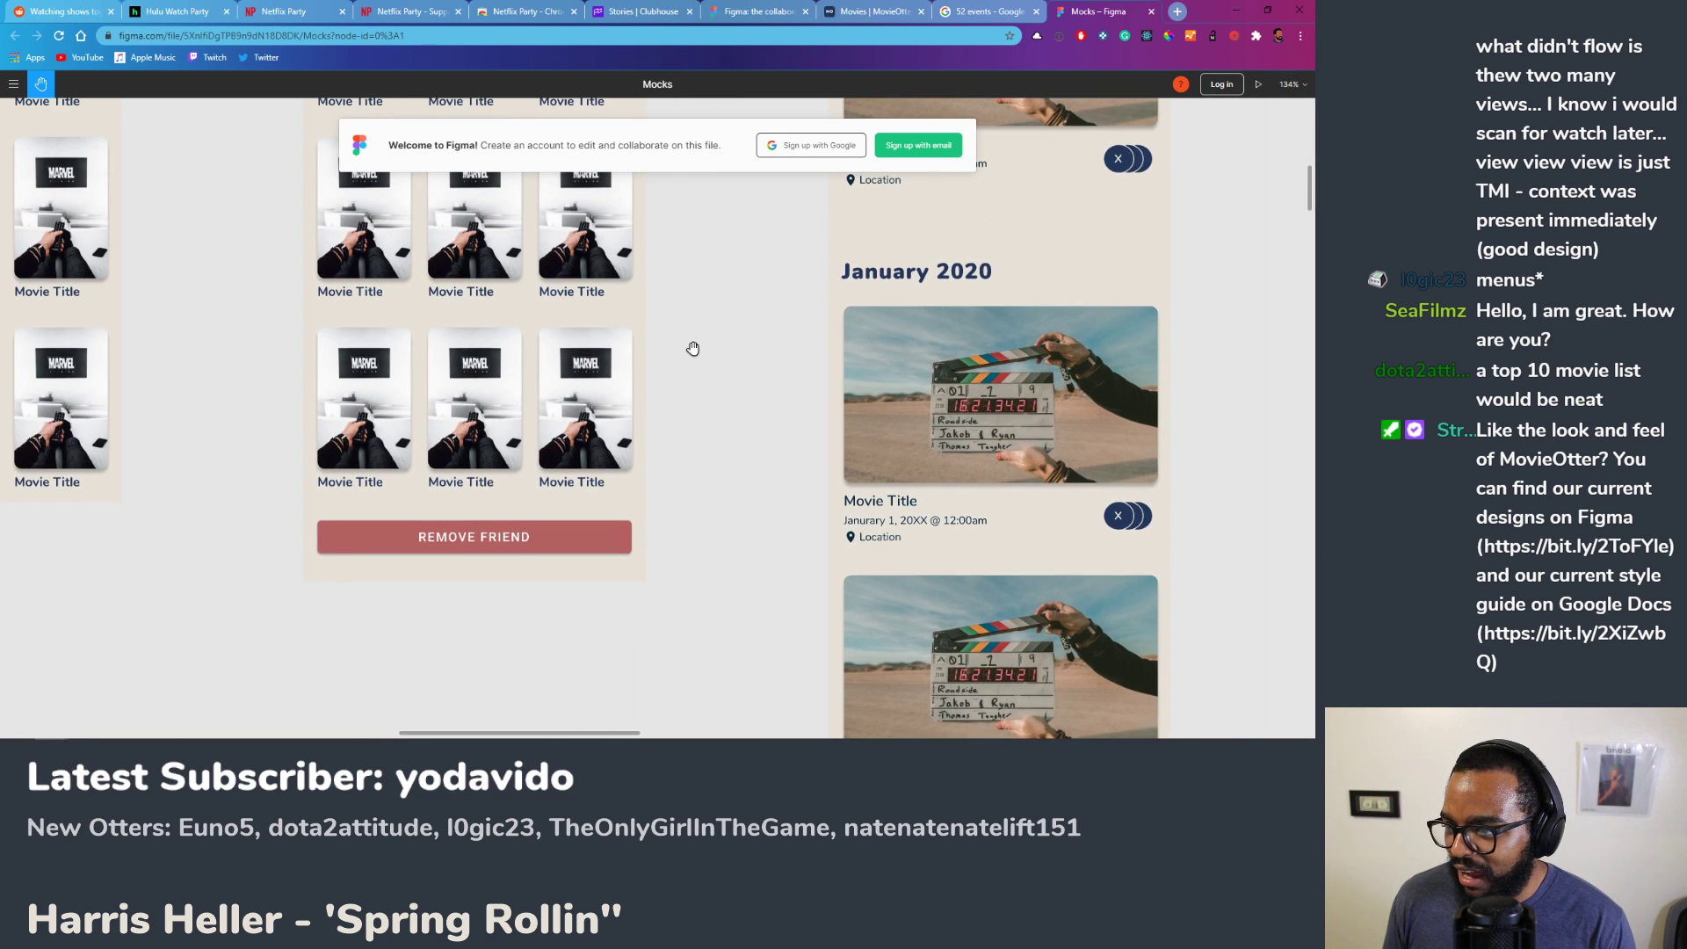
{"action": "scroll", "coordinate": [694, 355], "scroll_direction": "down", "scroll_amount": 4}
{"action": "scroll", "coordinate": [695, 367], "scroll_direction": "down", "scroll_amount": 5}
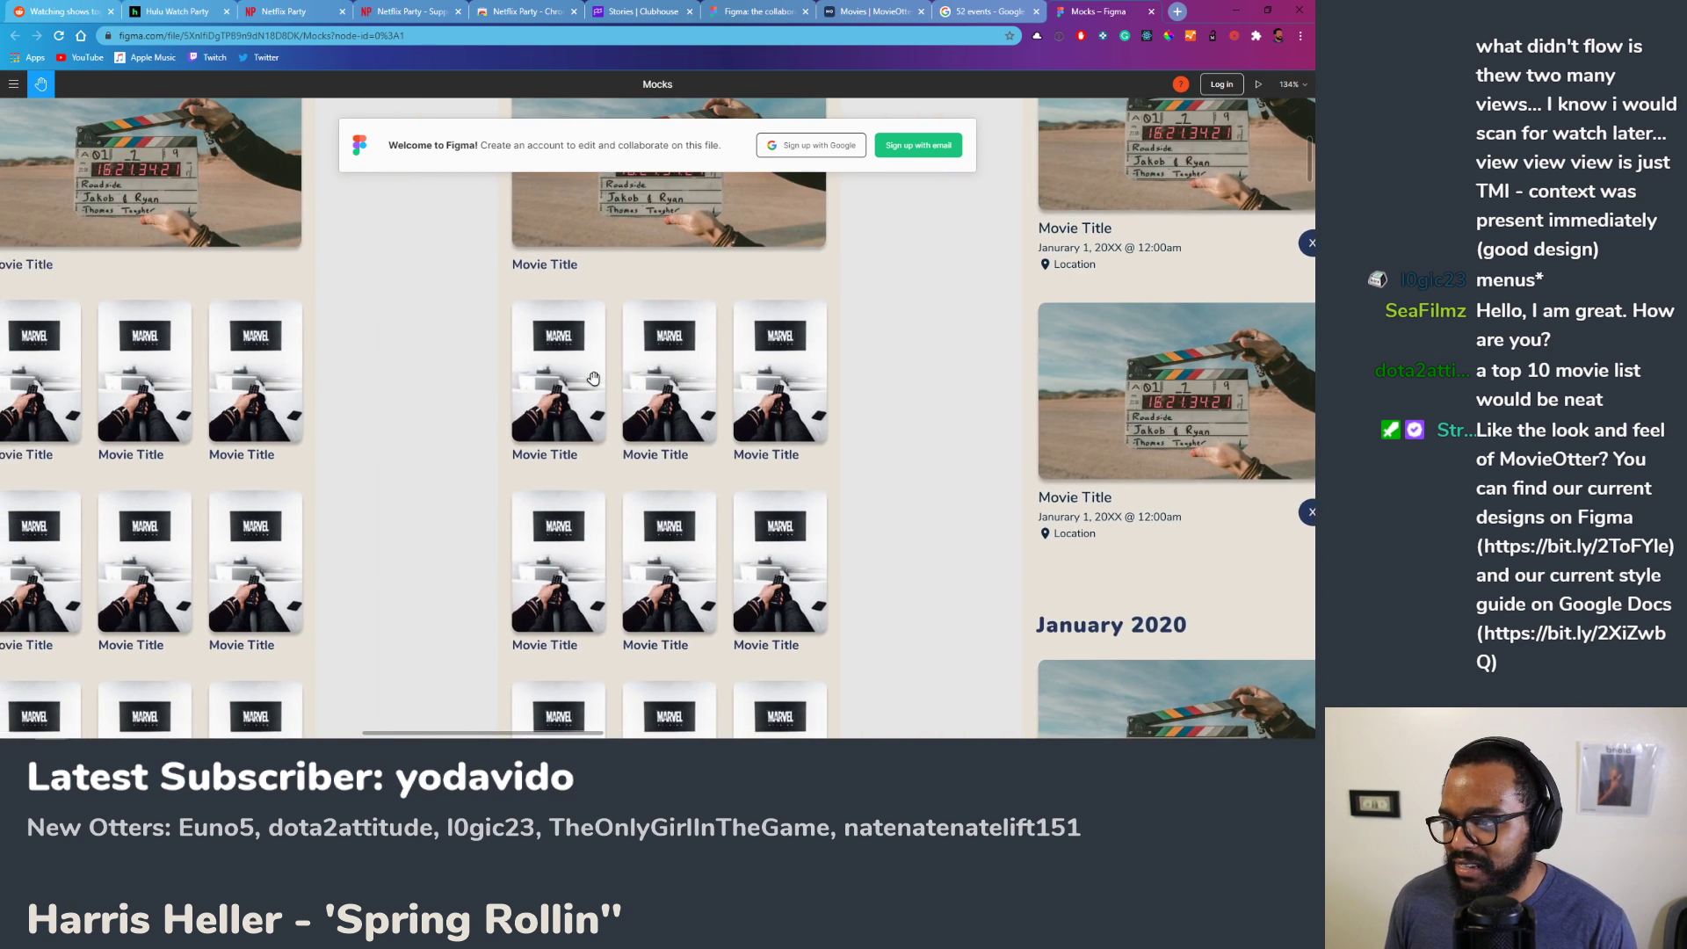
{"action": "scroll", "coordinate": [598, 387], "scroll_direction": "up", "scroll_amount": 5}
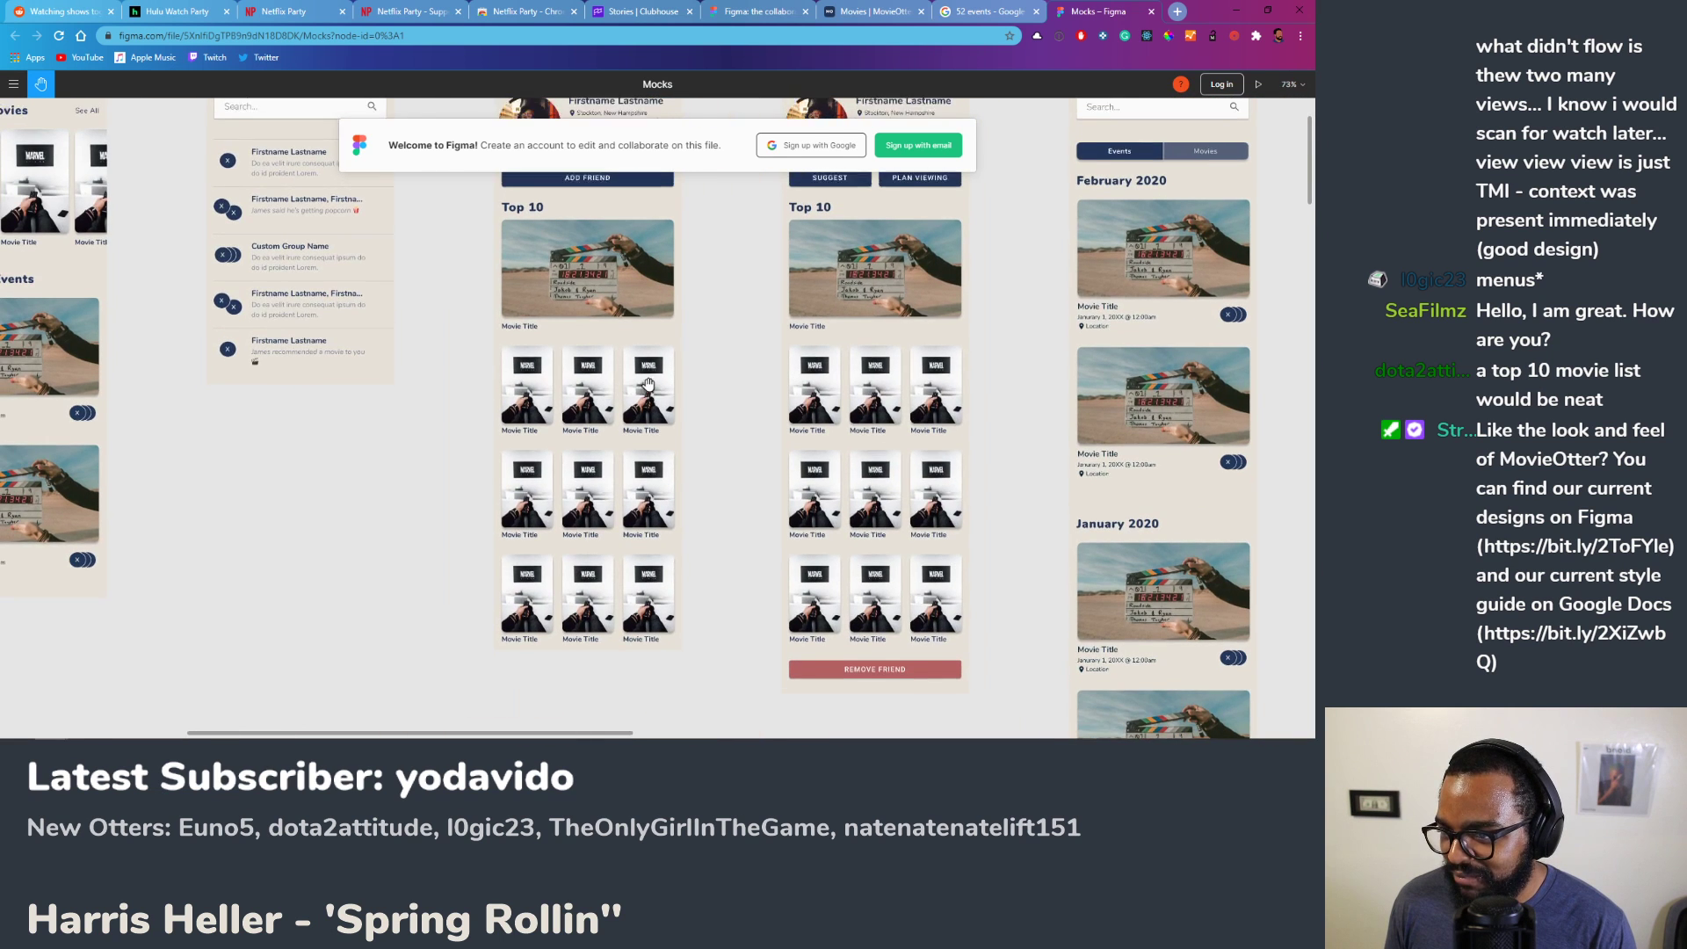
{"action": "scroll", "coordinate": [658, 384], "scroll_direction": "down", "scroll_amount": 3}
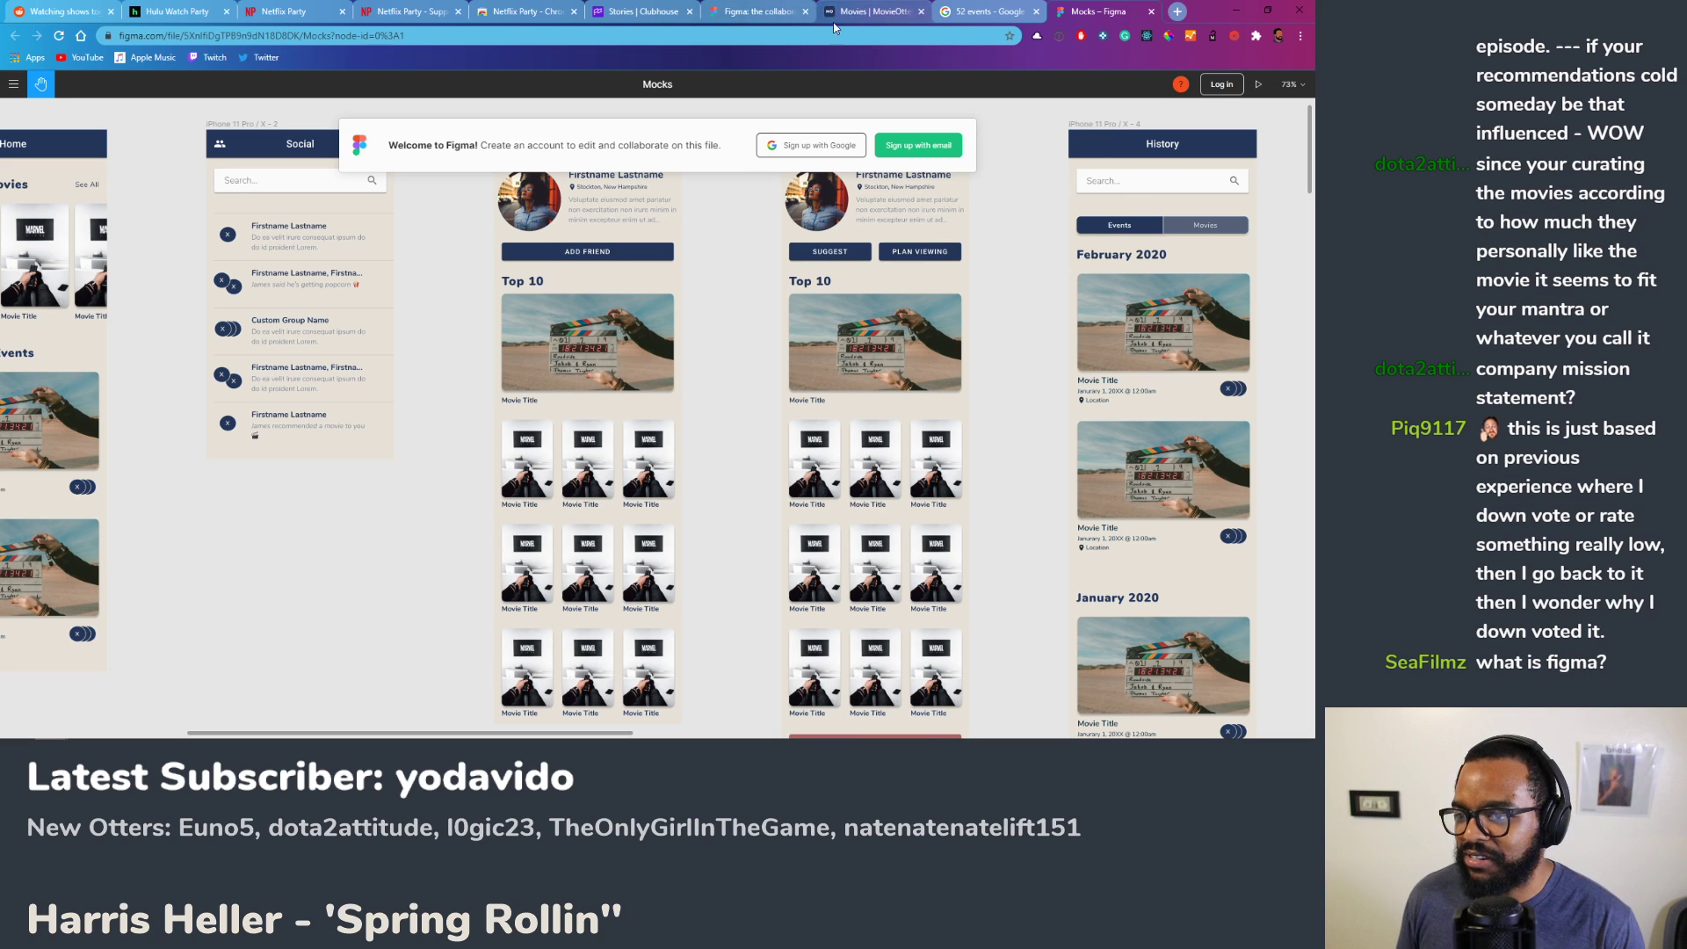
Step: Review the MovieOtter profile menu's wording, then start a new story in Clubhouse
{"action": "left_click", "coordinate": [868, 12]}
{"action": "left_click", "coordinate": [1054, 96]}
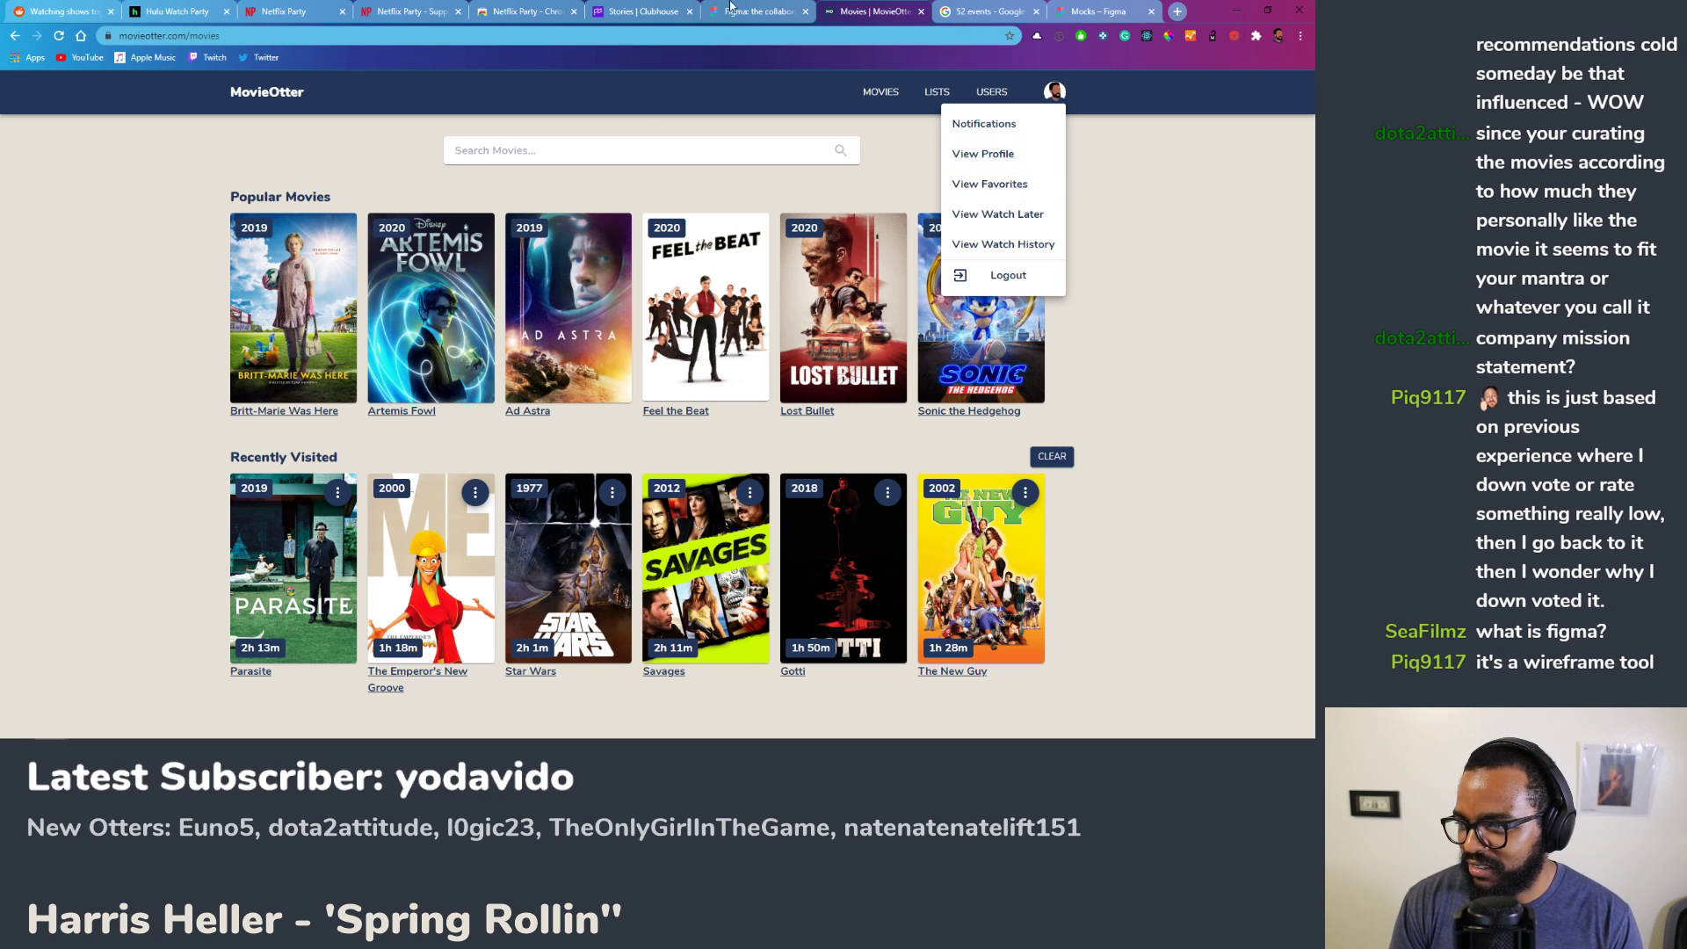
{"action": "left_click", "coordinate": [640, 12]}
{"action": "left_click", "coordinate": [103, 94]}
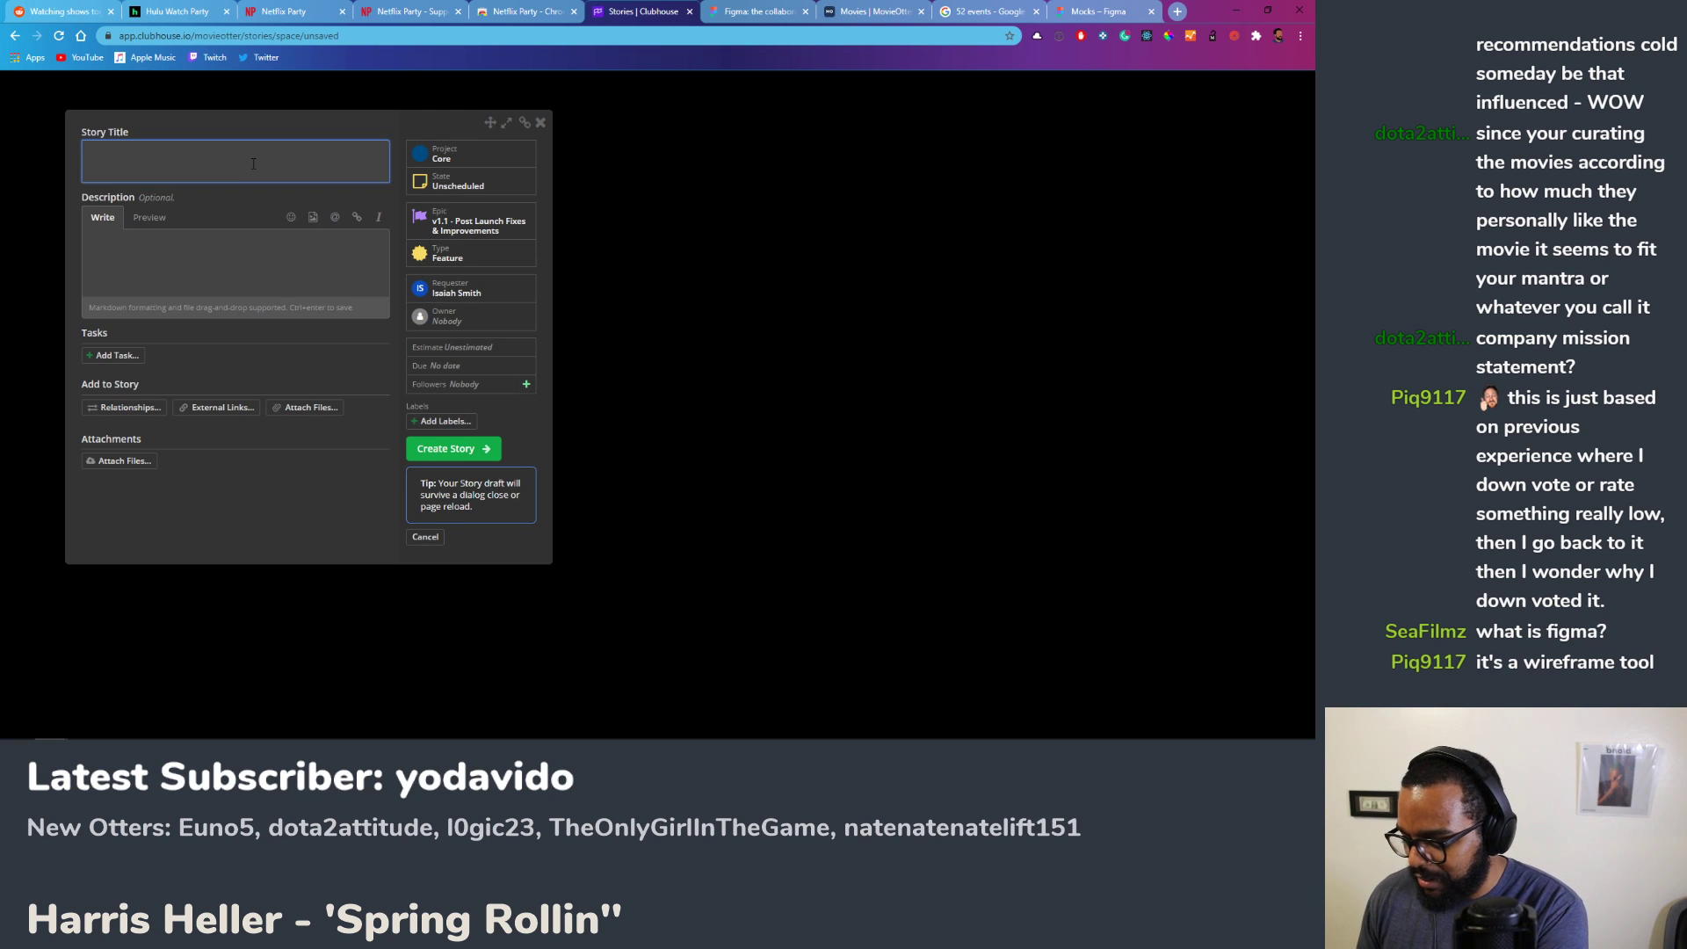
Step: Title the story 'Revisit copy' with description 'ex: nav menmuu says "View" a lOT'
{"action": "type", "text": "Revisi"}
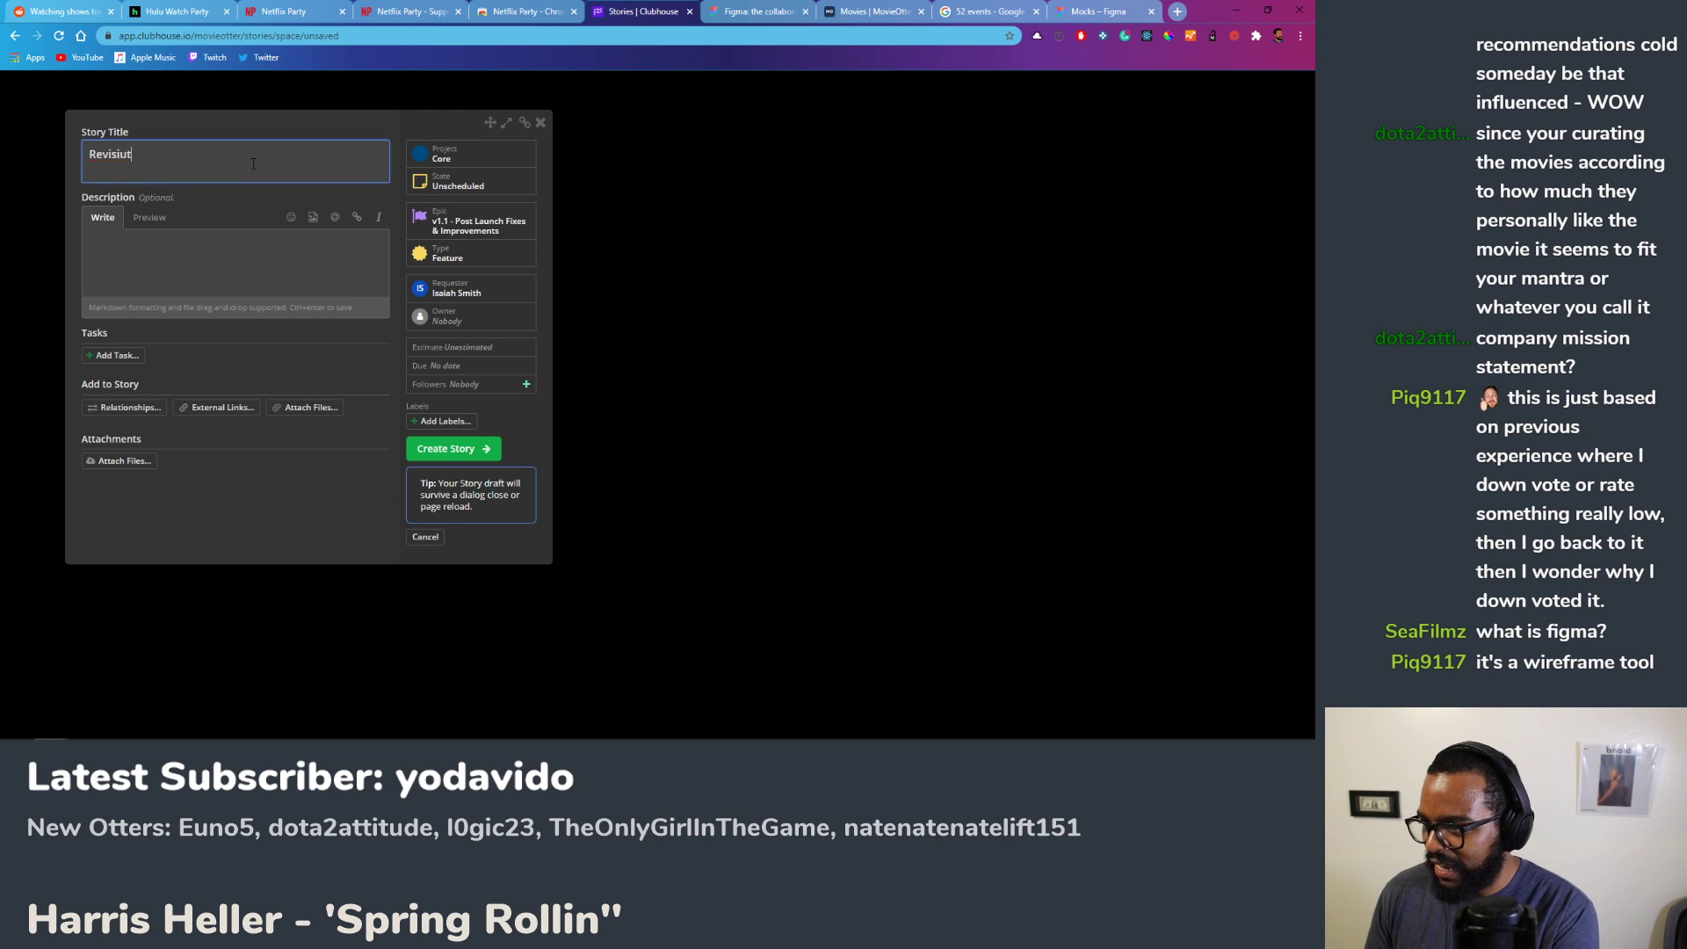
{"action": "type", "text": "t "}
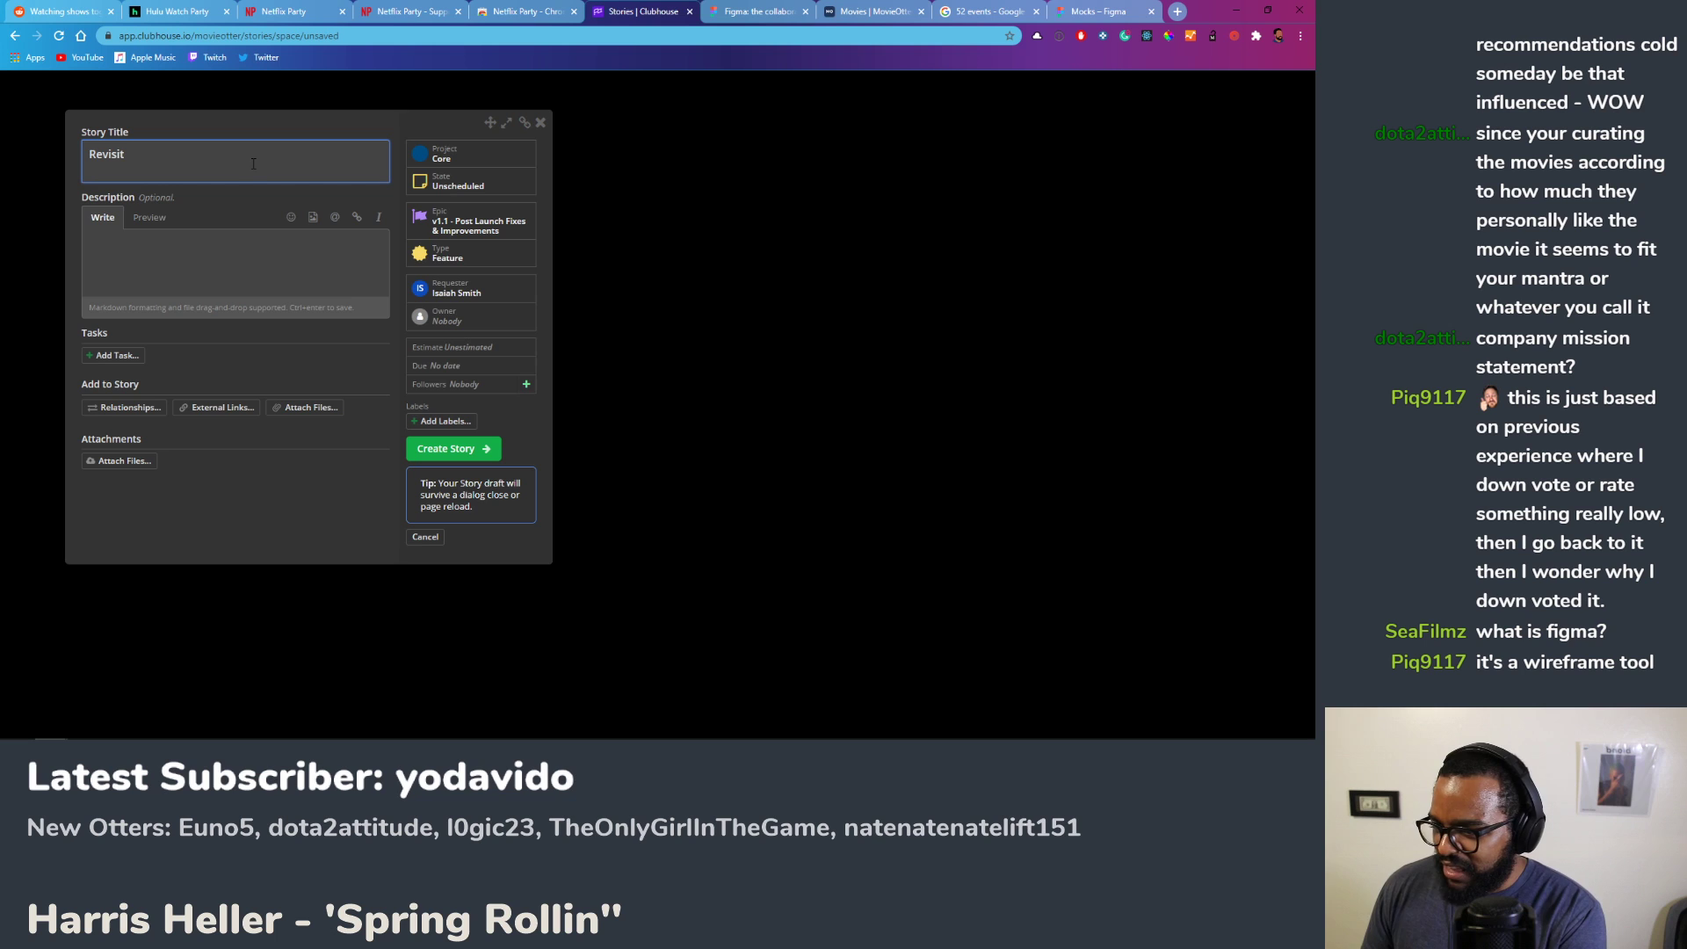
{"action": "type", "text": "copy"}
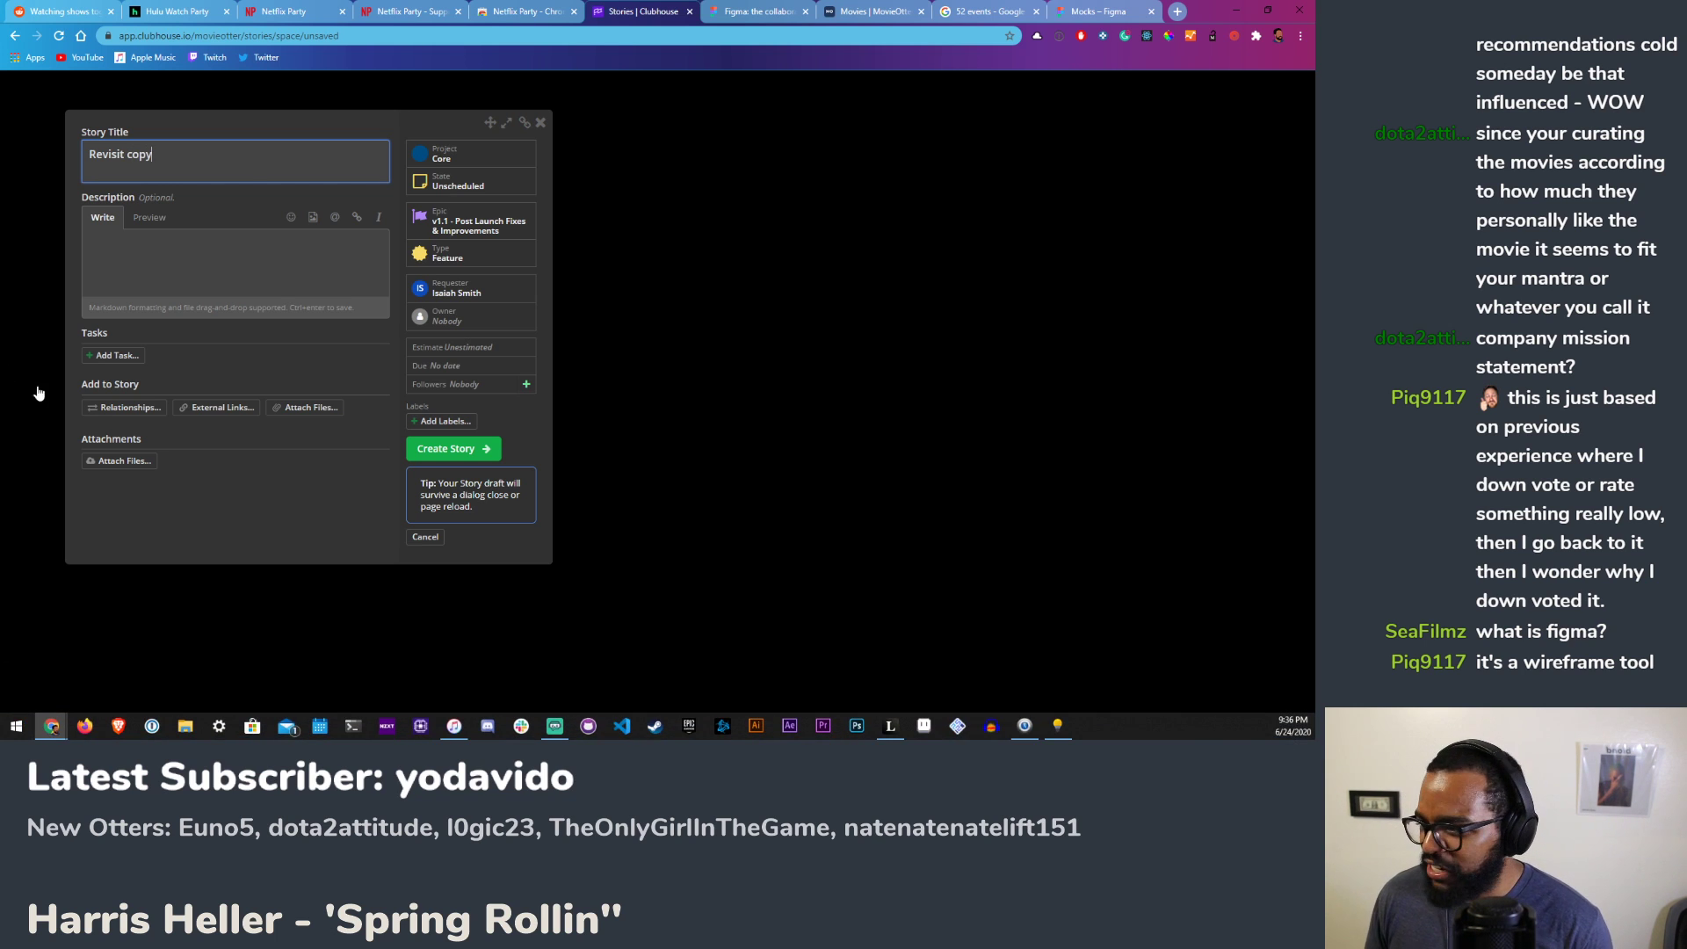
{"action": "left_click", "coordinate": [194, 283]}
{"action": "type", "text": "e"}
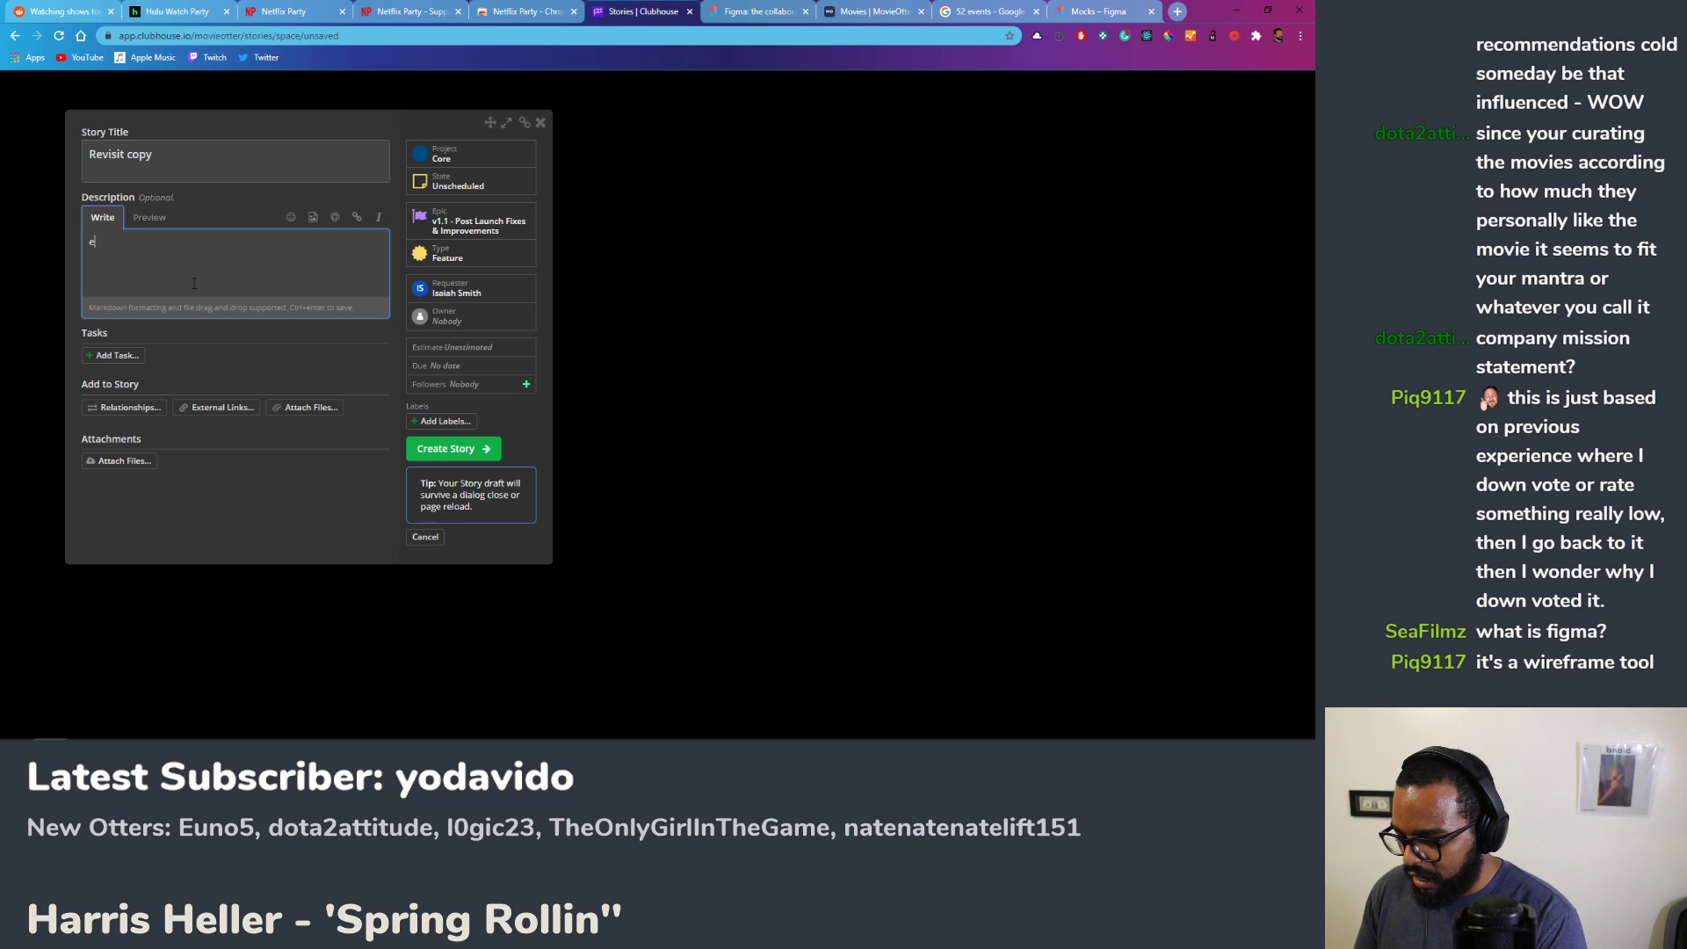
{"action": "type", "text": "x: nav men"}
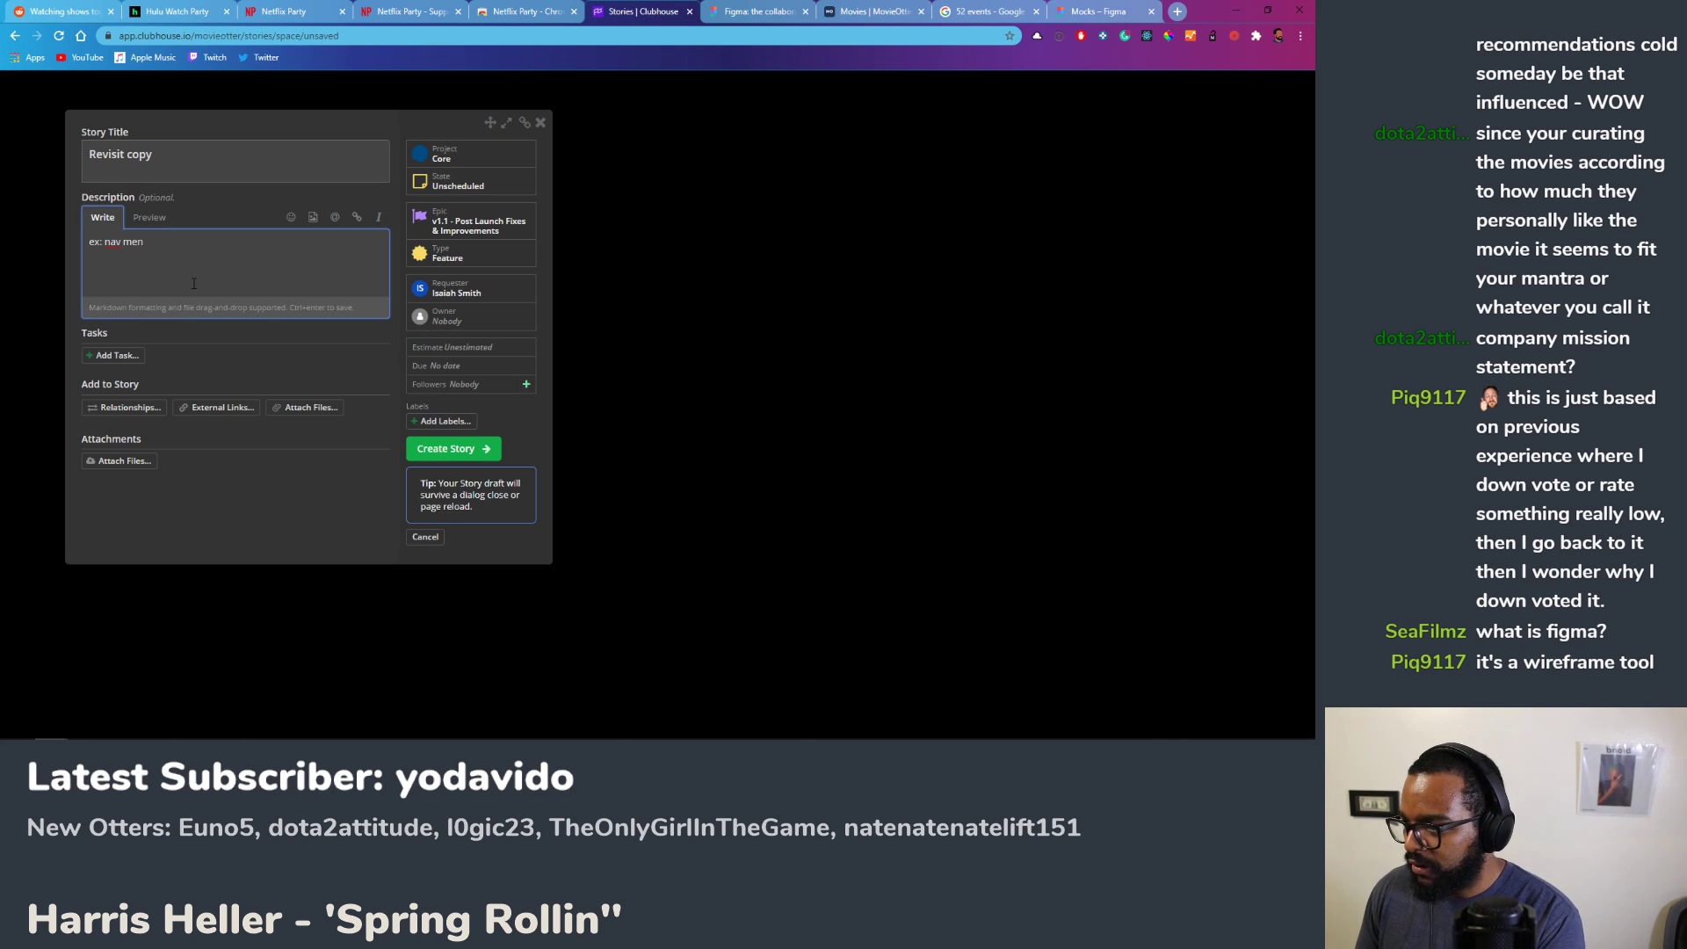
{"action": "type", "text": "muu says "}
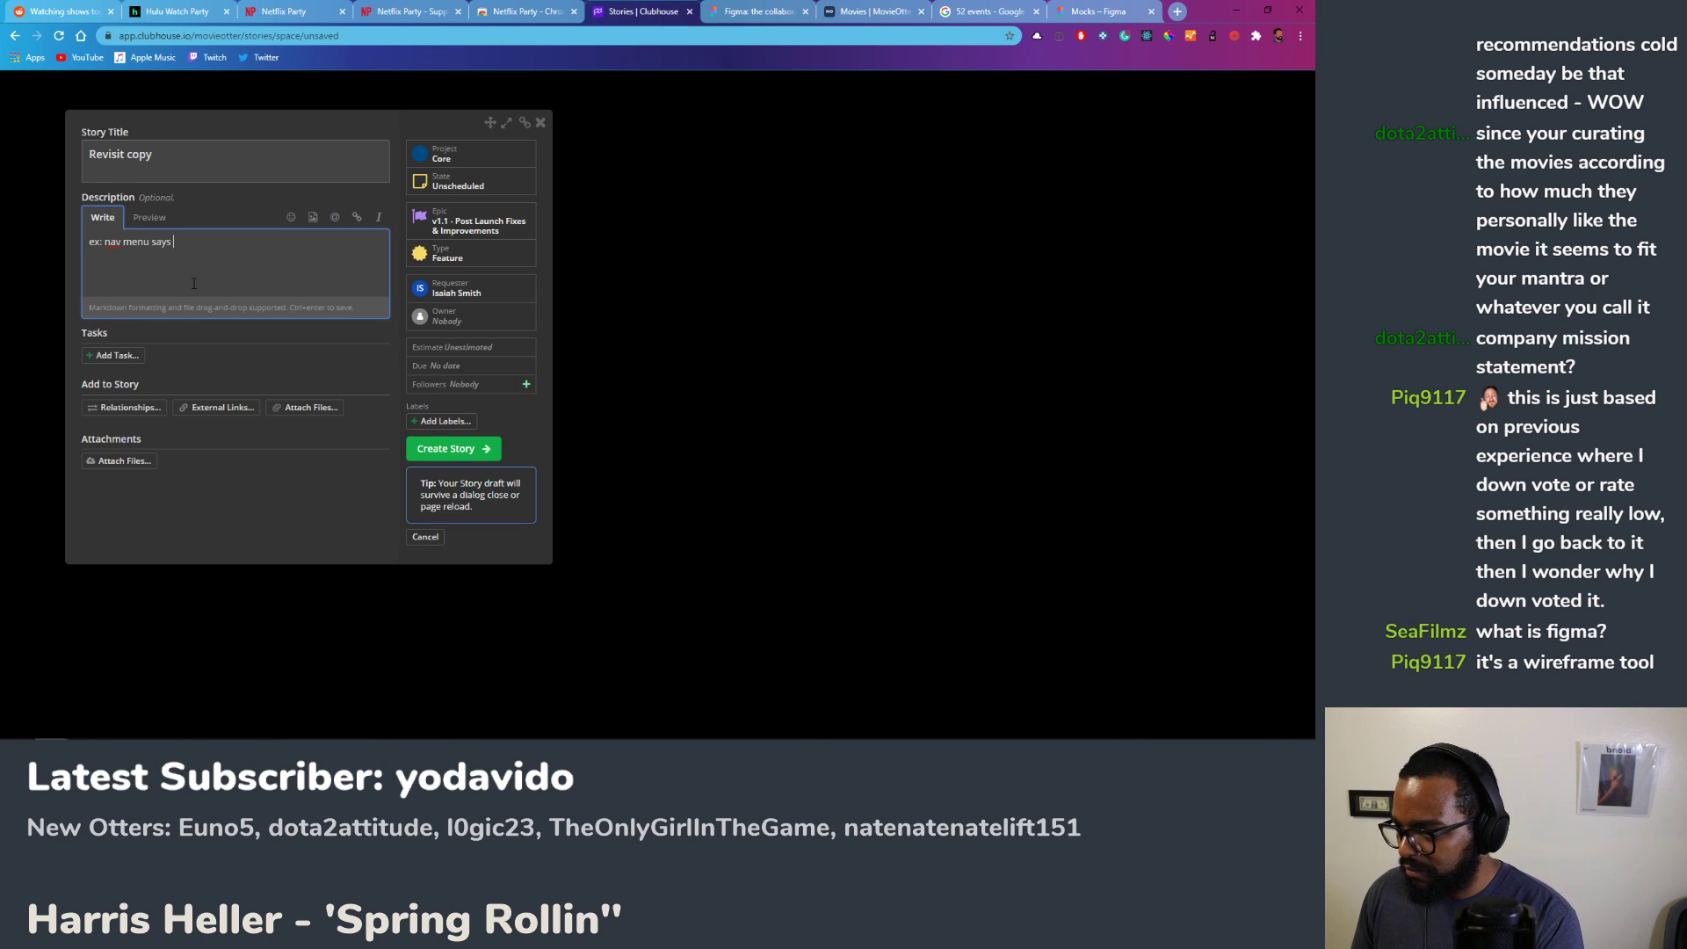
{"action": "type", "text": "\"View\" a"}
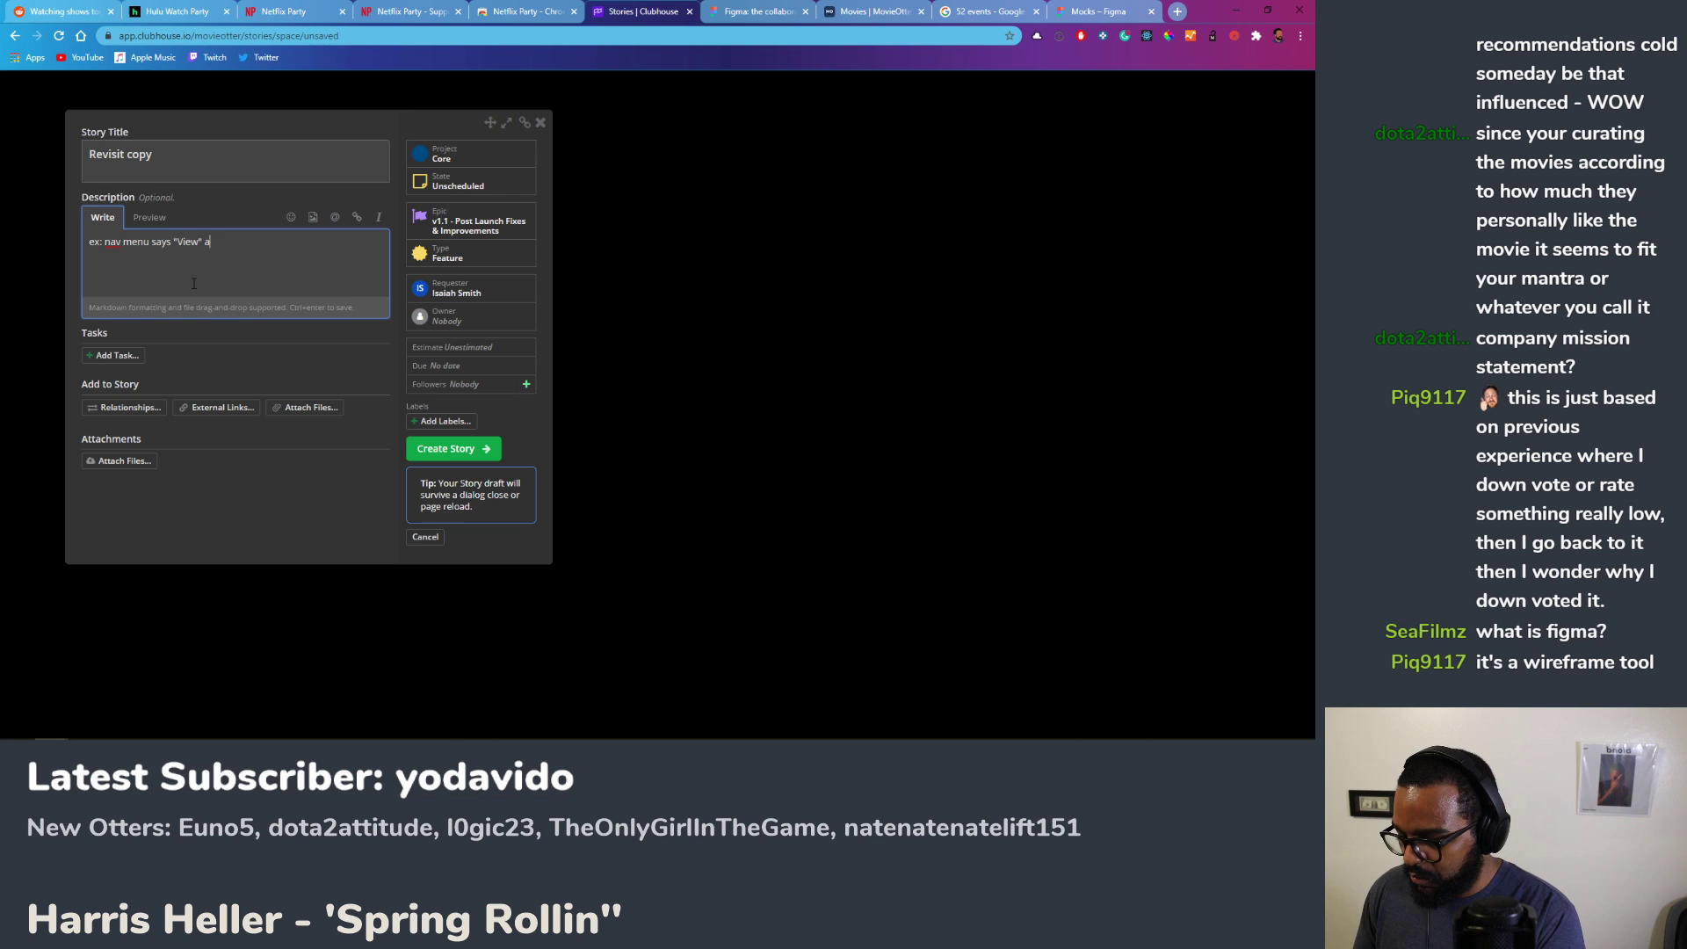
{"action": "type", "text": " lOT"}
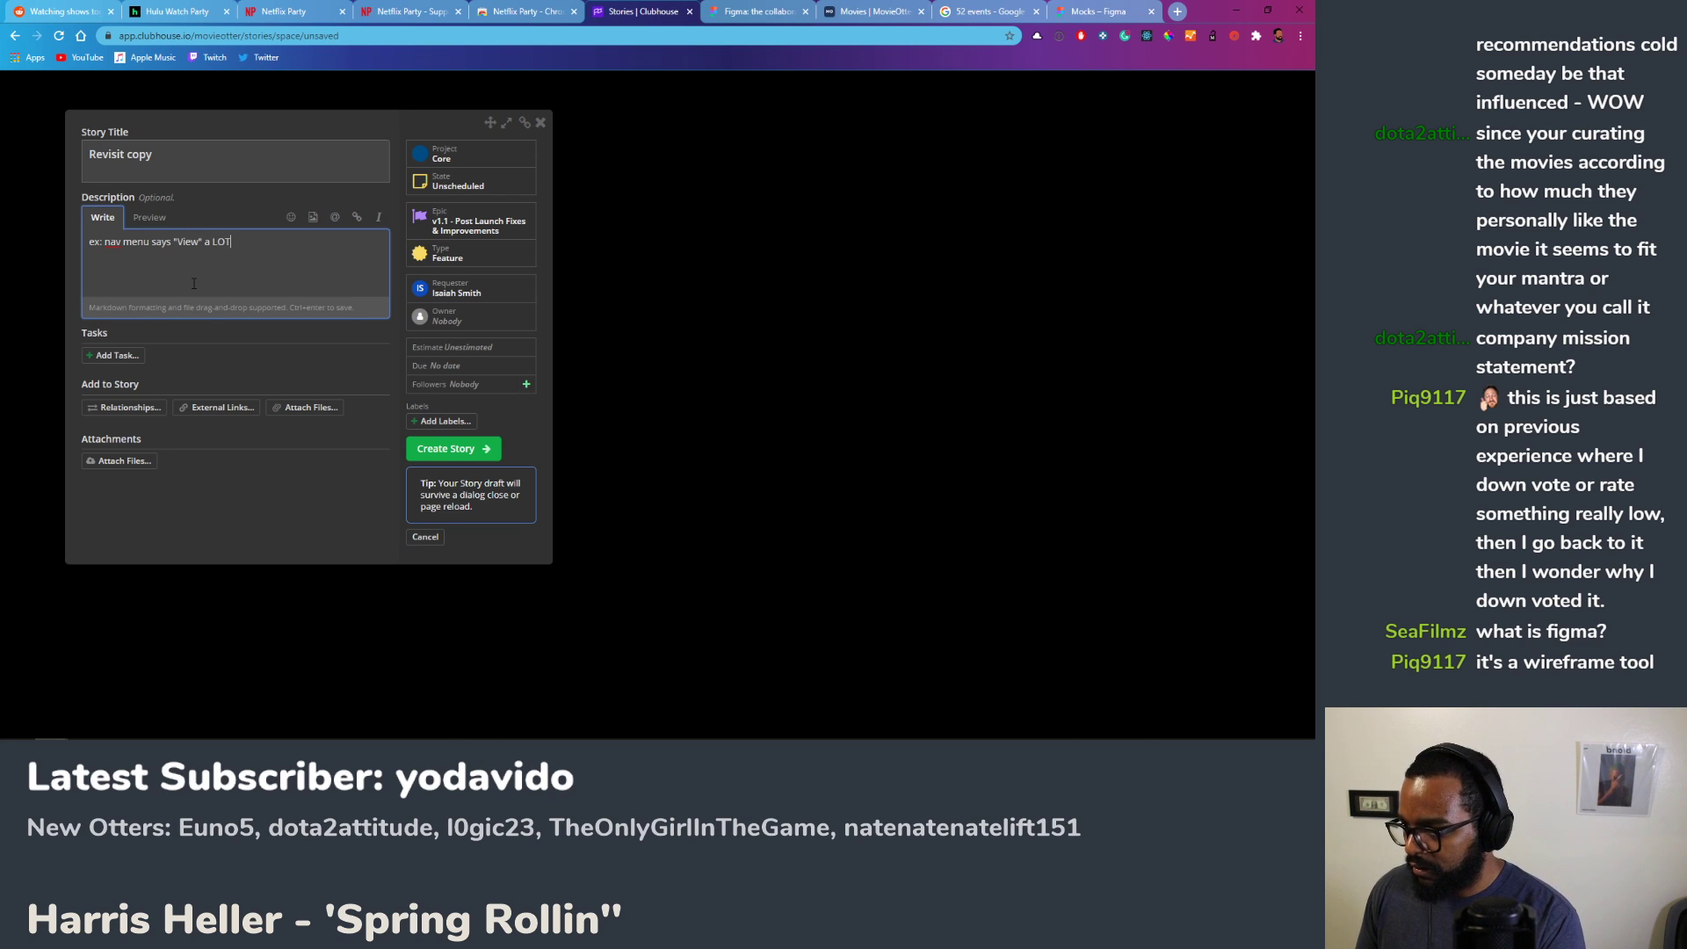
Step: Create it as a Chore story, then return to the MovieOtter movies page
{"action": "left_click", "coordinate": [448, 255]}
{"action": "left_click", "coordinate": [439, 337]}
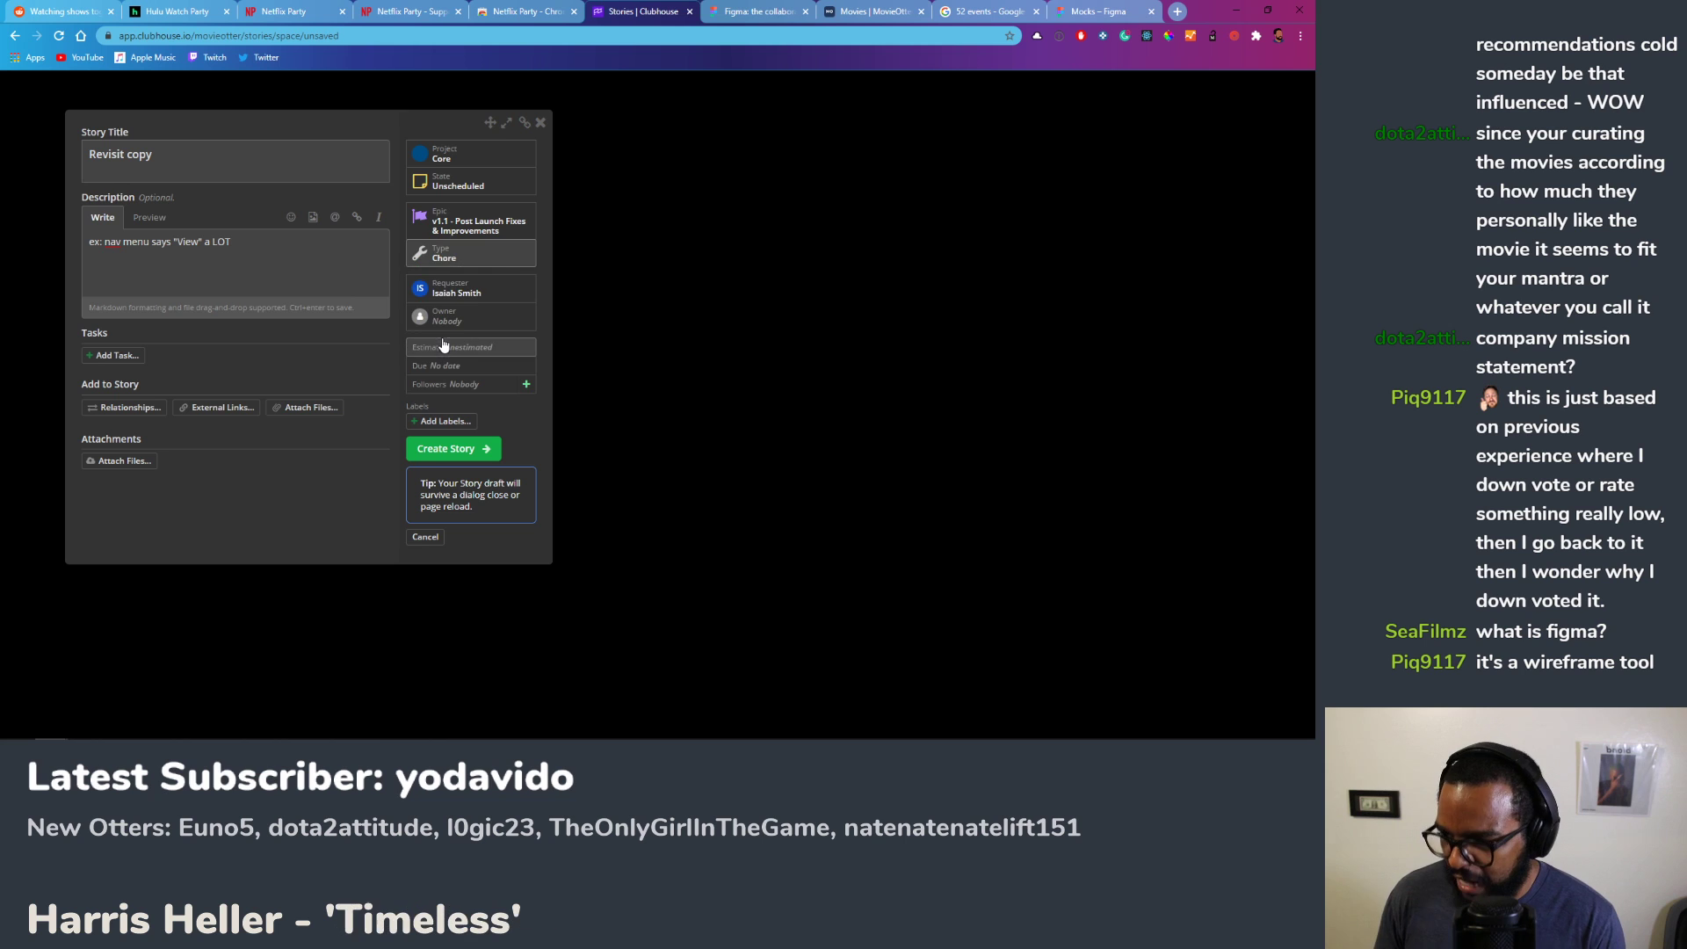
{"action": "left_click", "coordinate": [439, 450]}
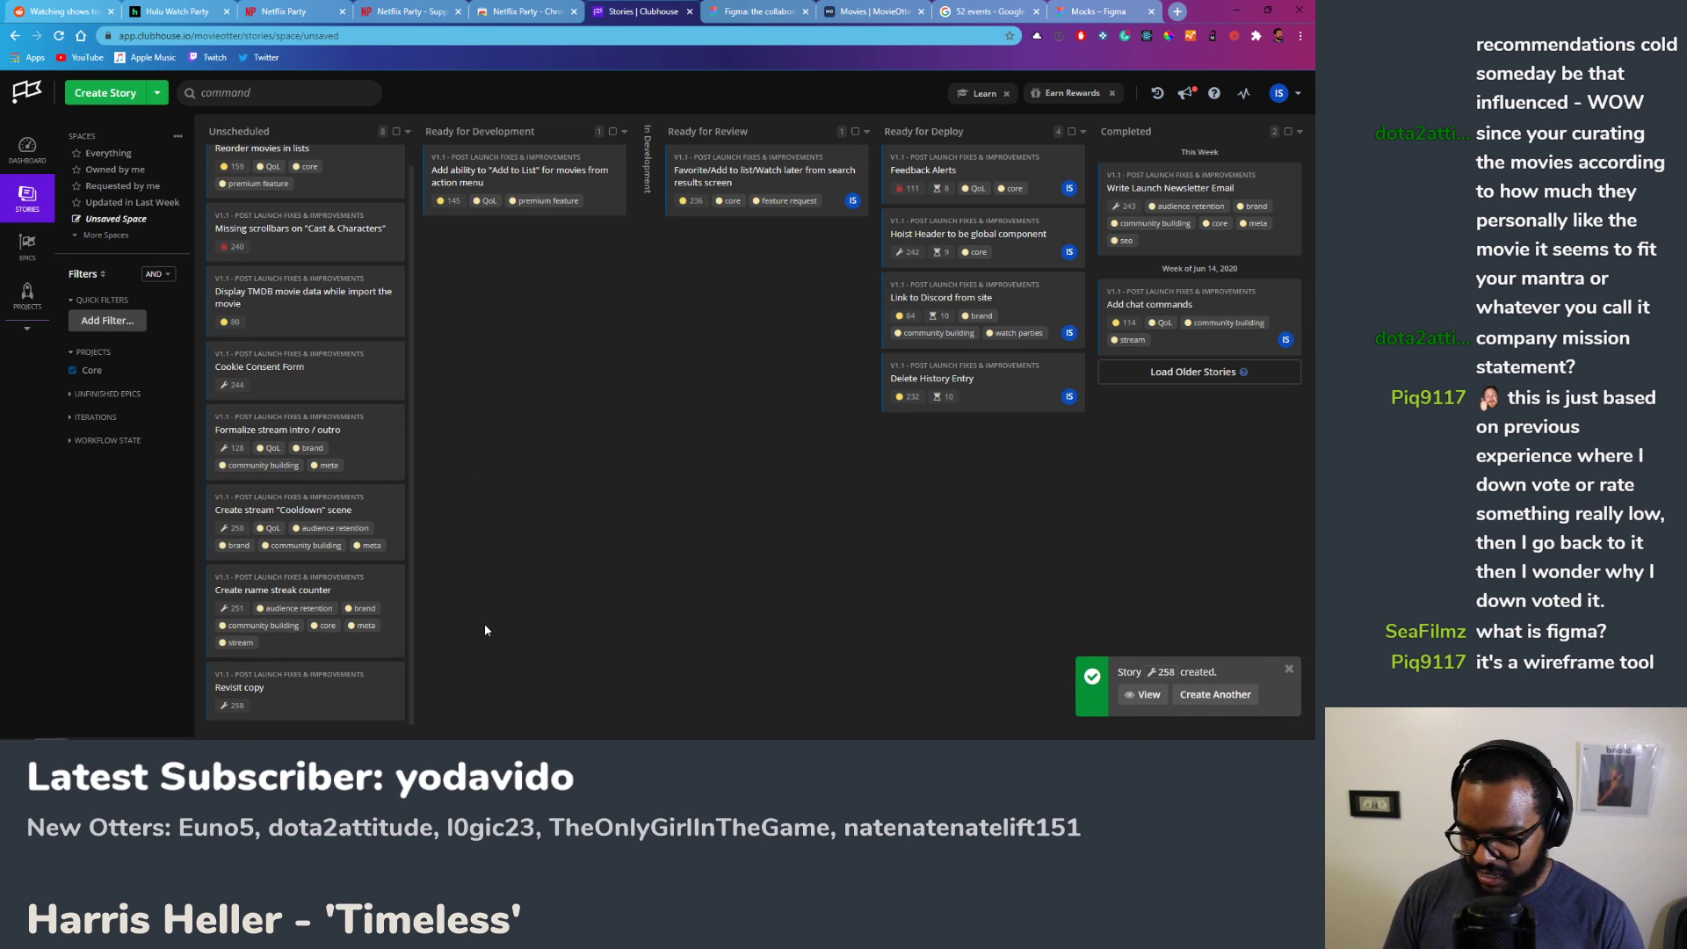
{"action": "left_click", "coordinate": [870, 11]}
{"action": "left_click", "coordinate": [98, 290]}
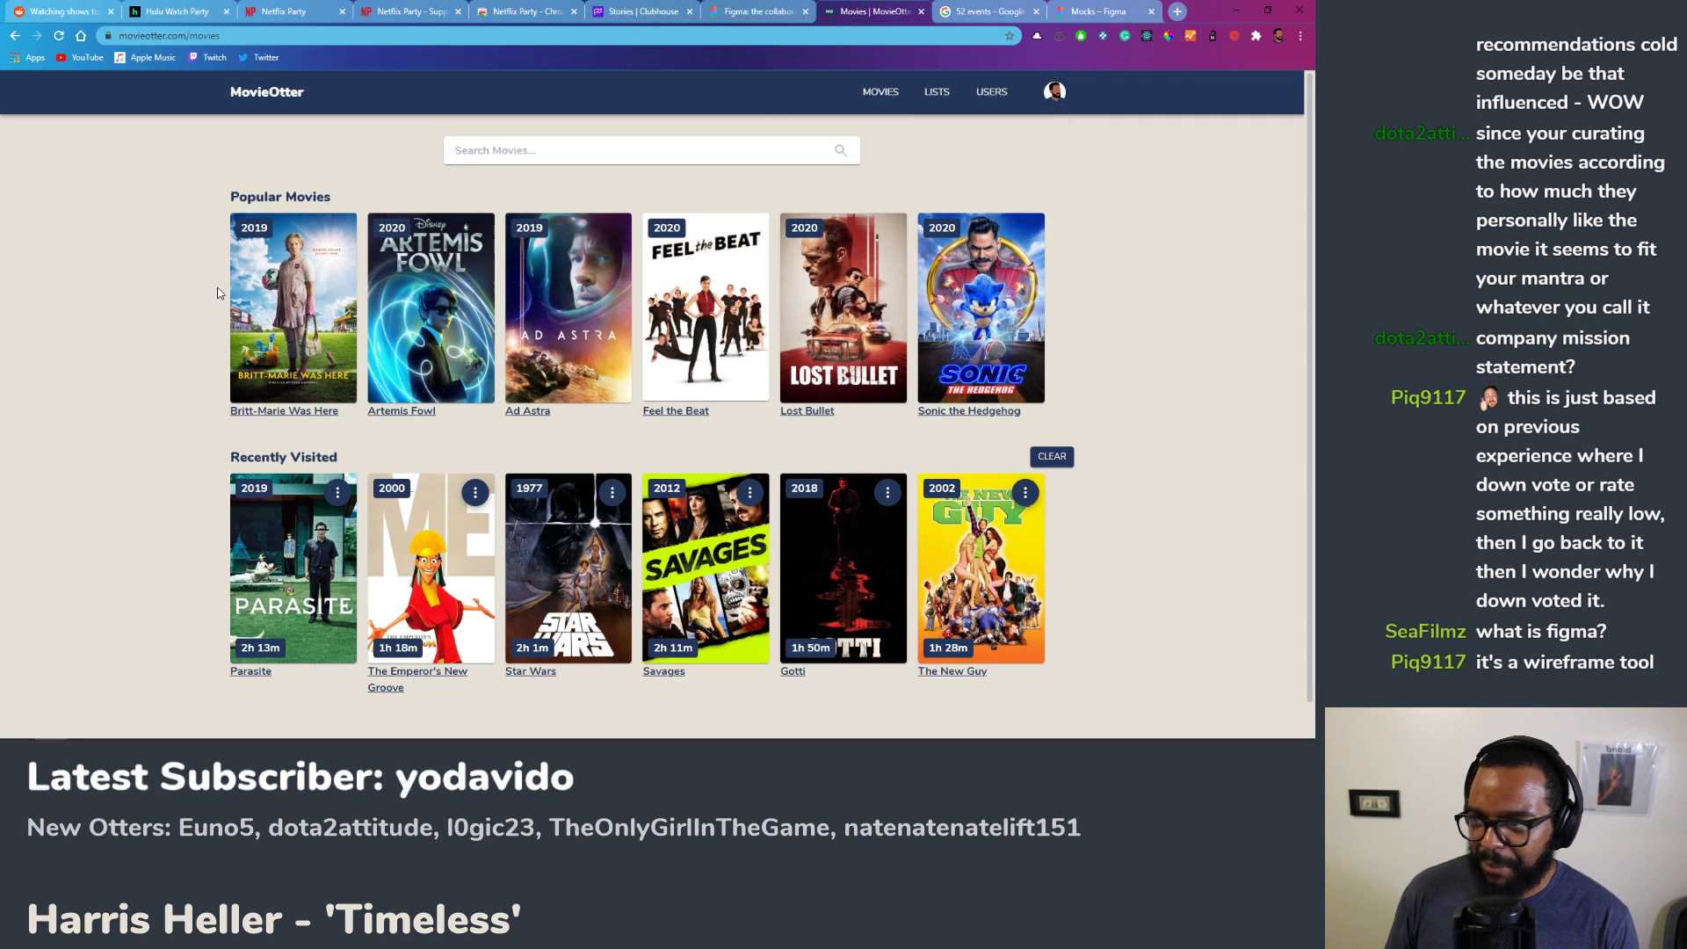
Step: Load the MovieOtter home page and scroll through its feature cards
{"action": "left_click", "coordinate": [274, 100]}
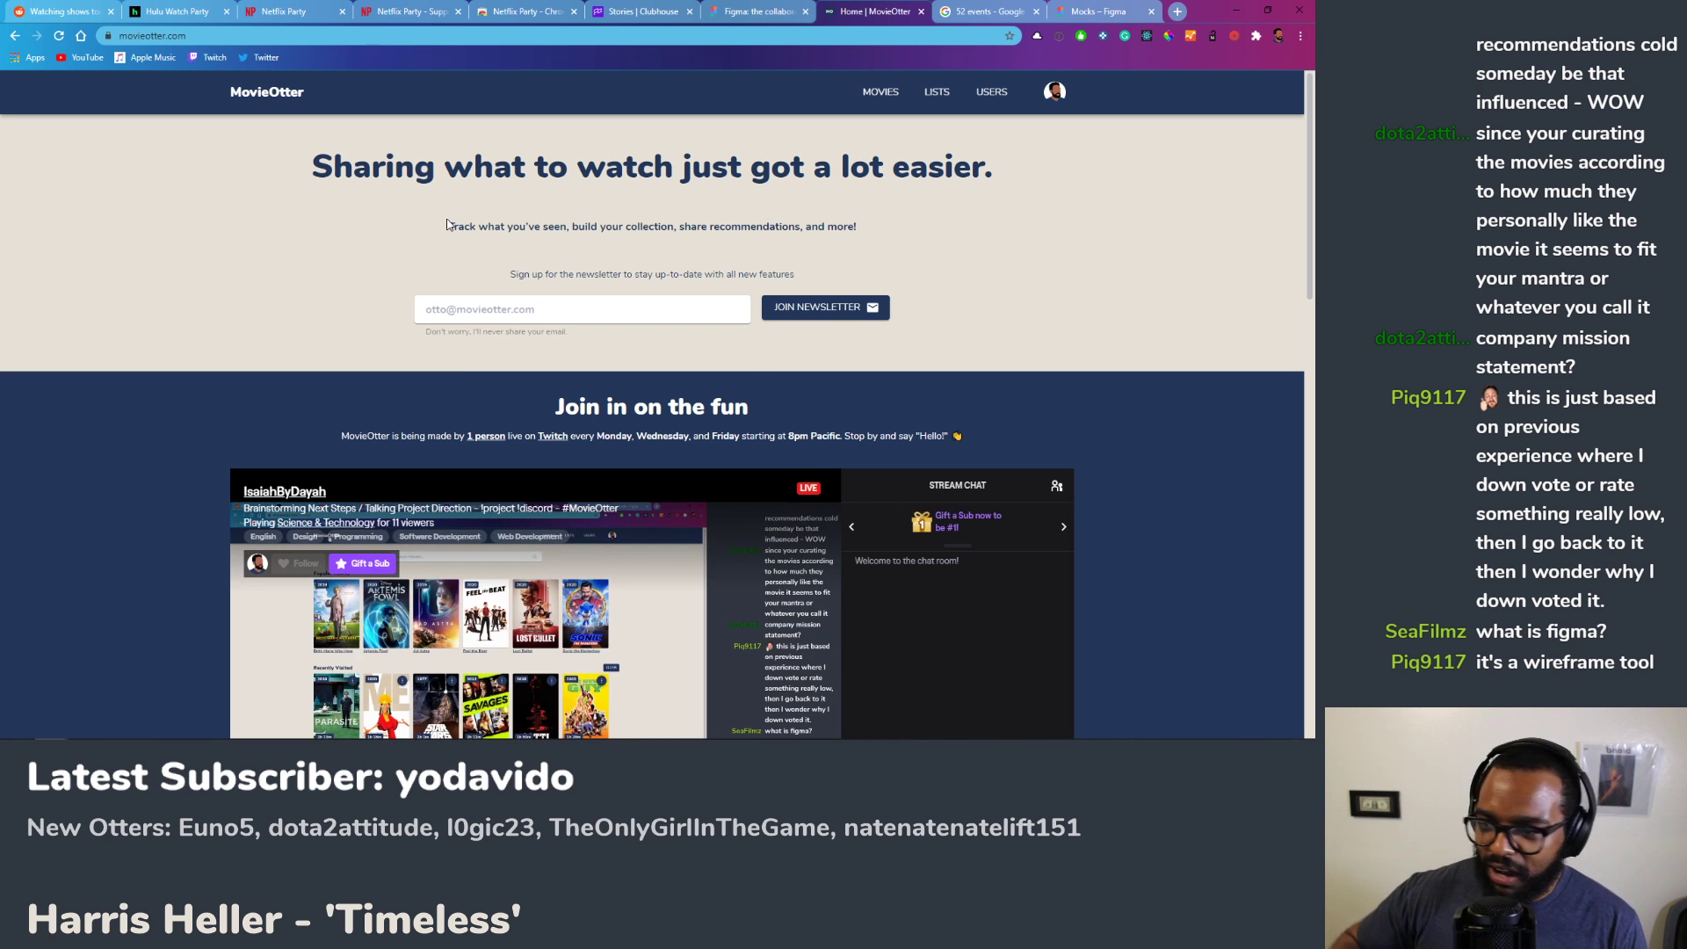
{"action": "scroll", "coordinate": [425, 328], "scroll_direction": "down", "scroll_amount": 10}
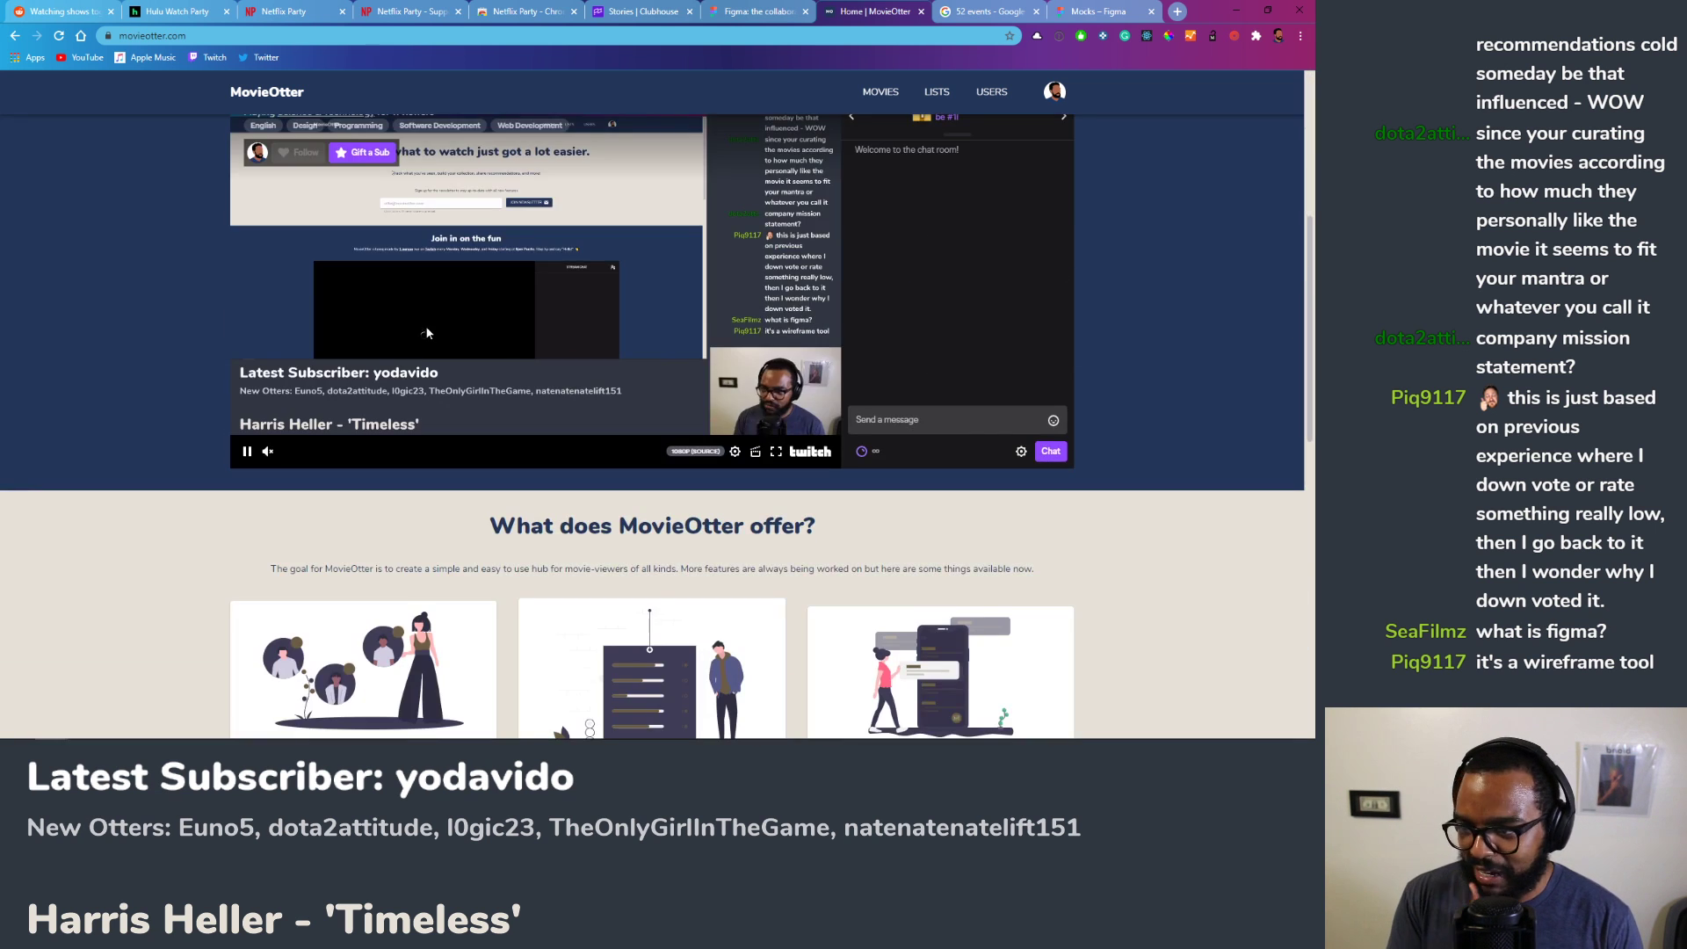
{"action": "scroll", "coordinate": [434, 374], "scroll_direction": "down", "scroll_amount": 5}
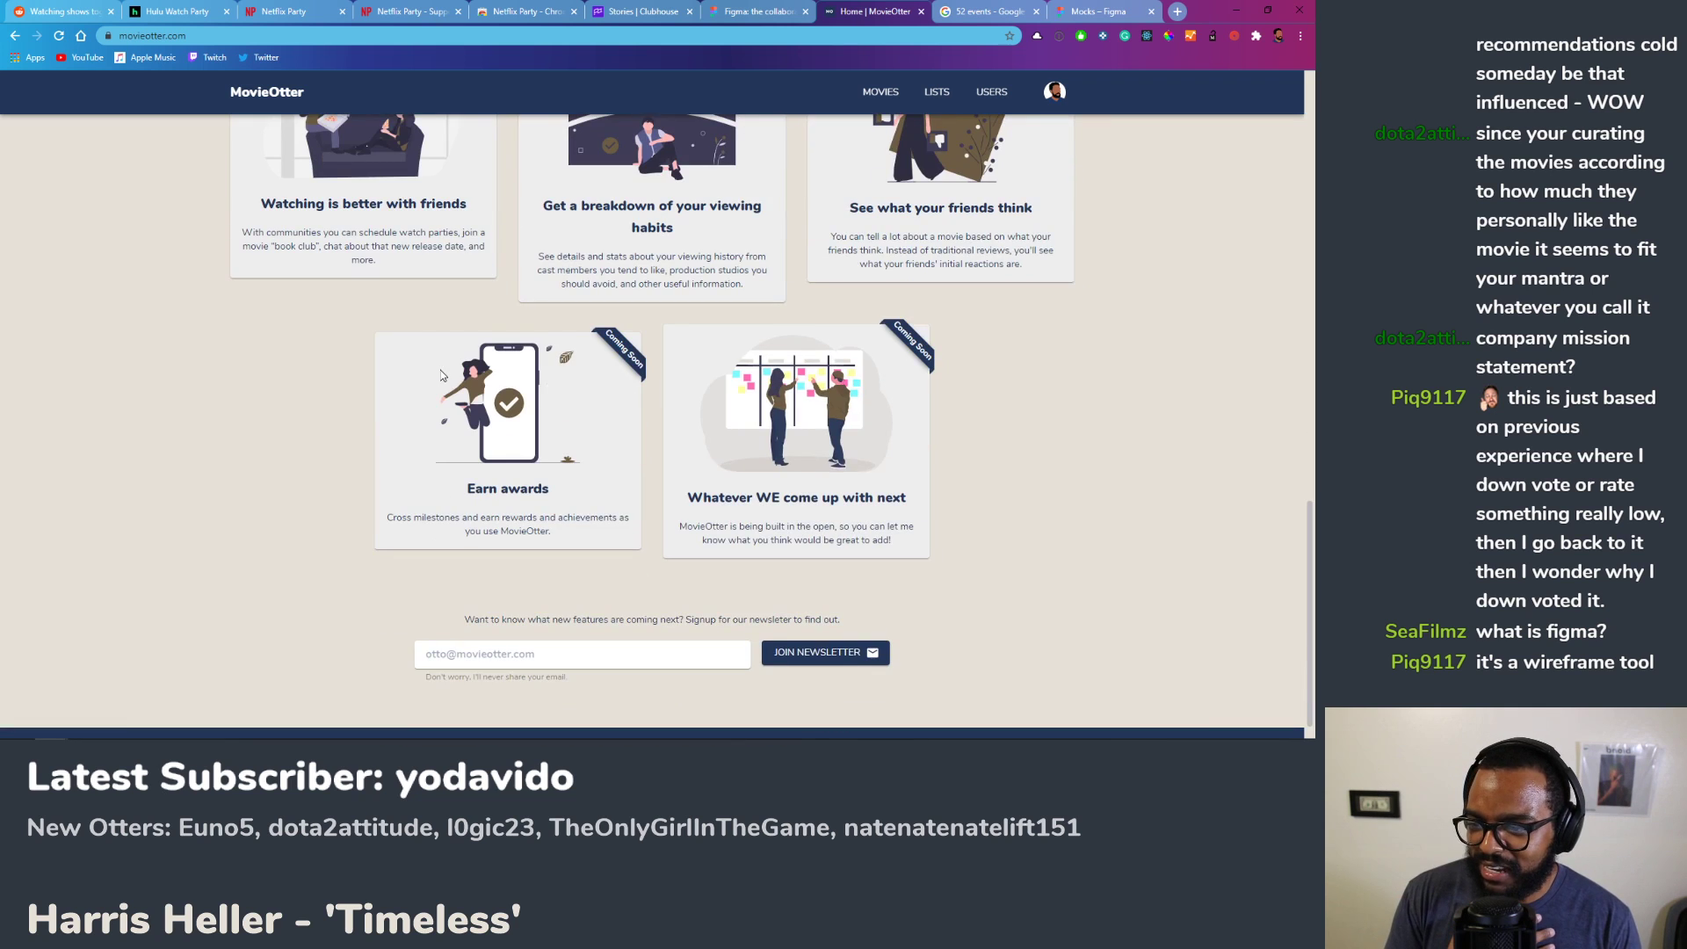
{"action": "scroll", "coordinate": [440, 373], "scroll_direction": "up", "scroll_amount": 10}
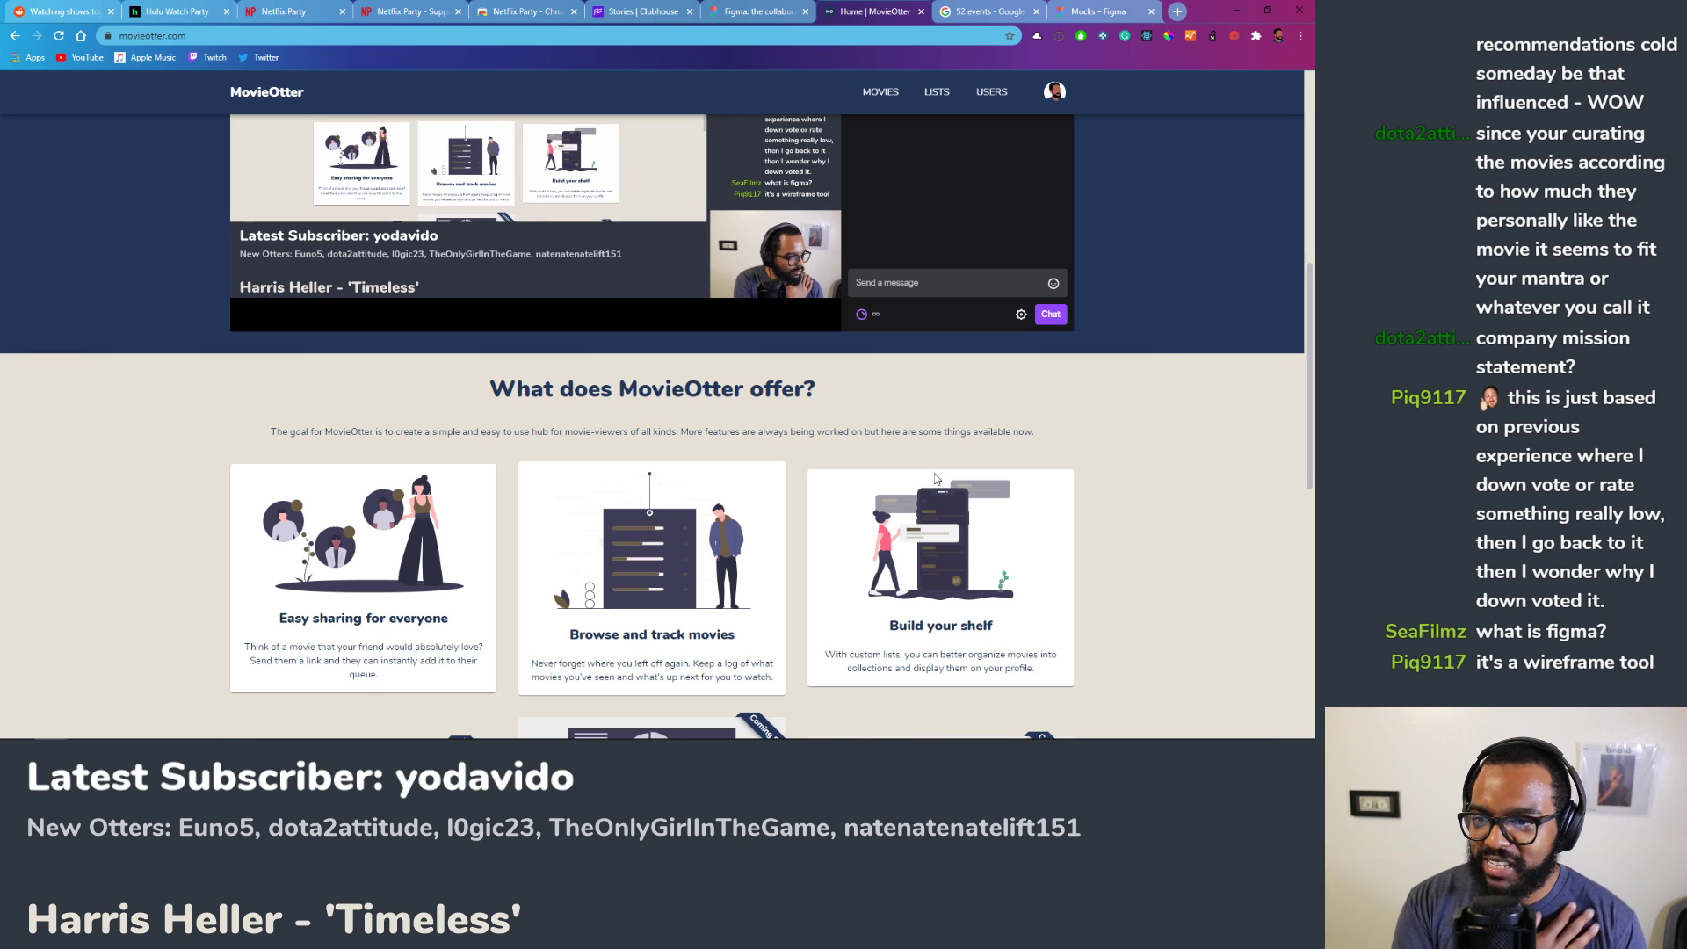
{"action": "scroll", "coordinate": [187, 394], "scroll_direction": "up", "scroll_amount": 6}
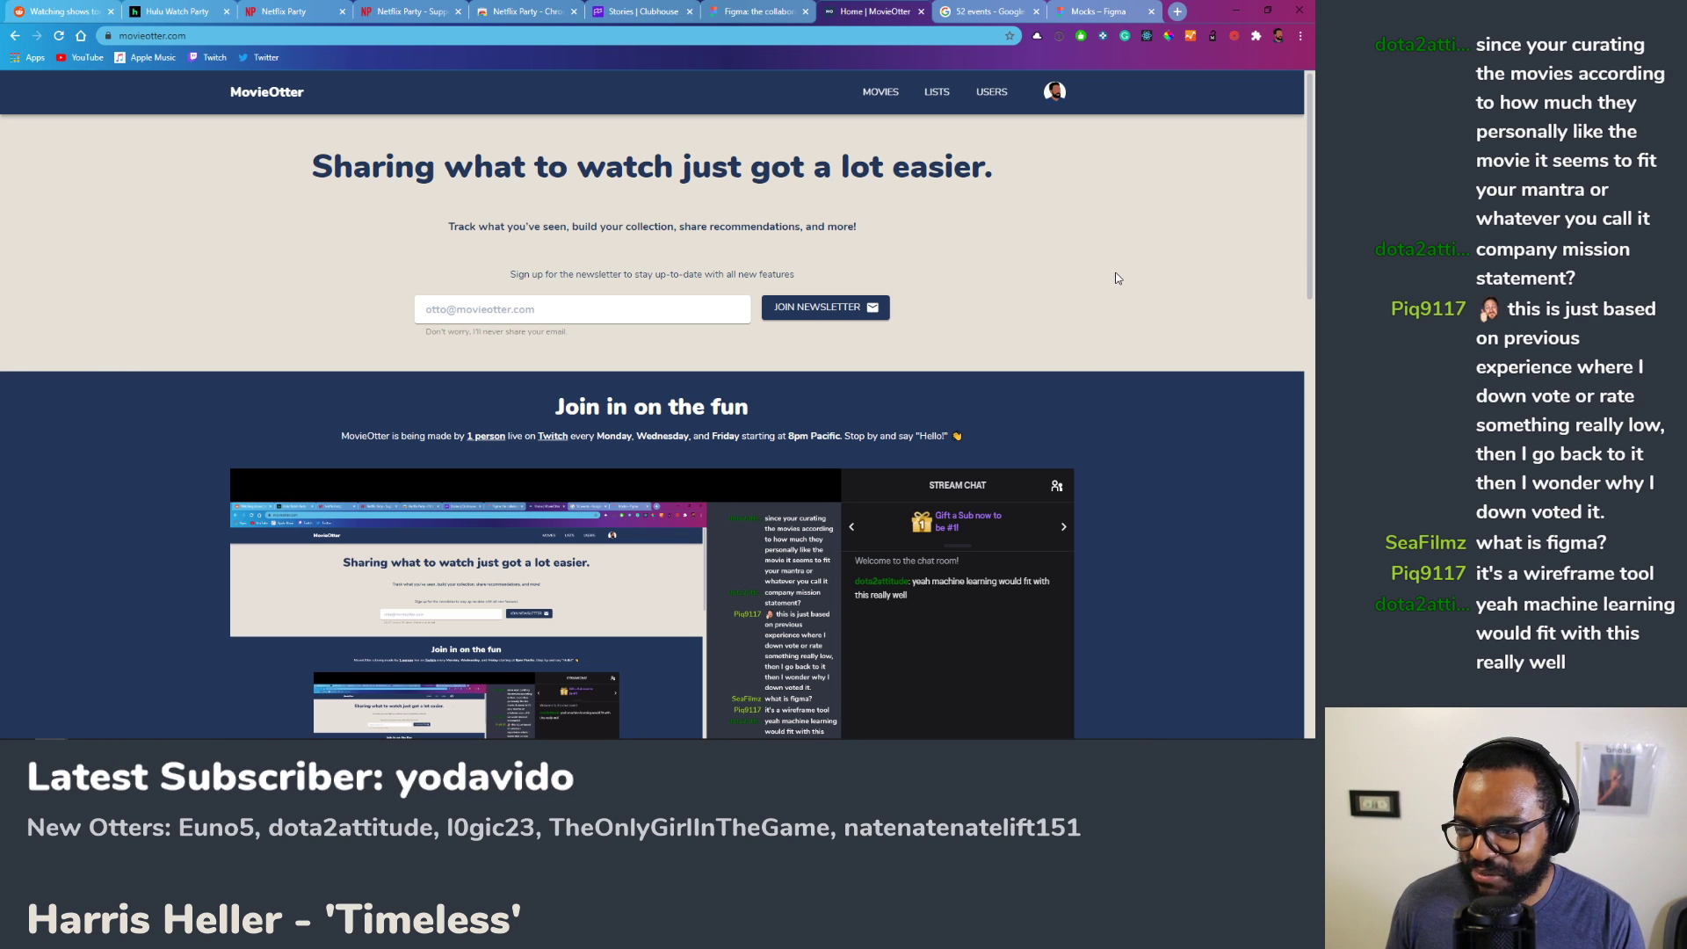
Step: Switch back to the SketchBook Reactions scale sketch
{"action": "key", "text": "alt+Tab"}
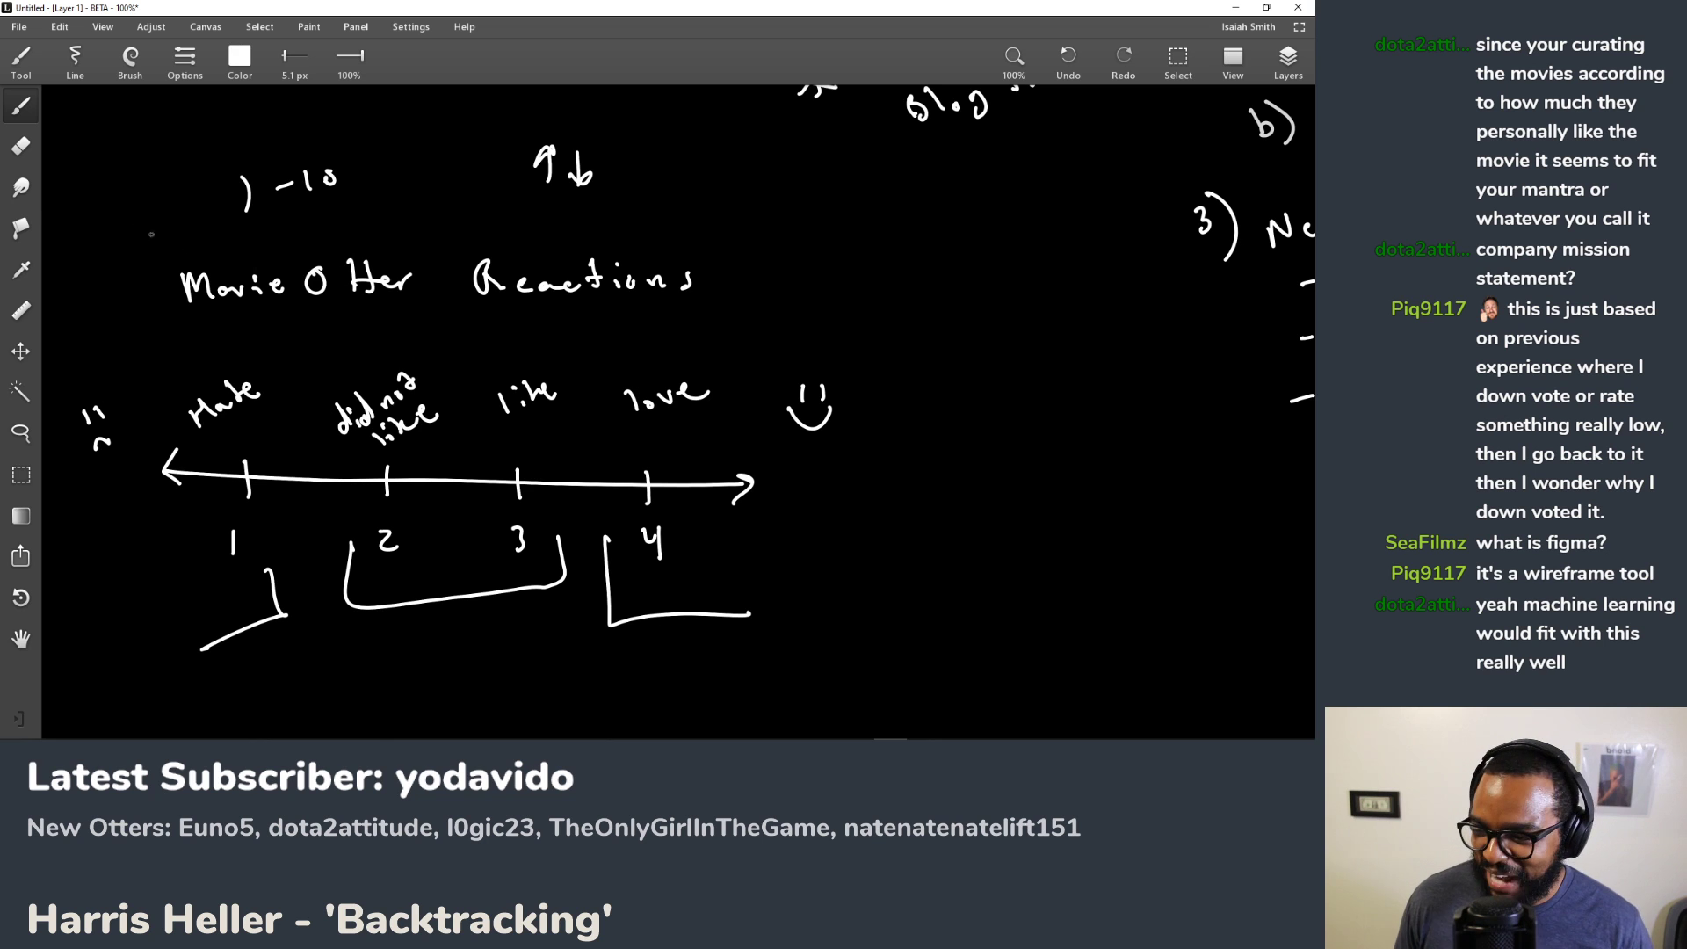
Step: Pan the SketchBook canvas to a clear area, then switch to the browser
{"action": "mouse_move", "coordinate": [701, 283]}
{"action": "left_mouse_down"}
{"action": "mouse_move", "coordinate": [459, 350]}
{"action": "mouse_move", "coordinate": [501, 343]}
{"action": "mouse_move", "coordinate": [456, 387]}
{"action": "mouse_move", "coordinate": [614, 380]}
{"action": "mouse_move", "coordinate": [595, 490]}
{"action": "mouse_move", "coordinate": [413, 368]}
{"action": "mouse_move", "coordinate": [592, 460]}
{"action": "mouse_move", "coordinate": [441, 329]}
{"action": "left_mouse_up"}
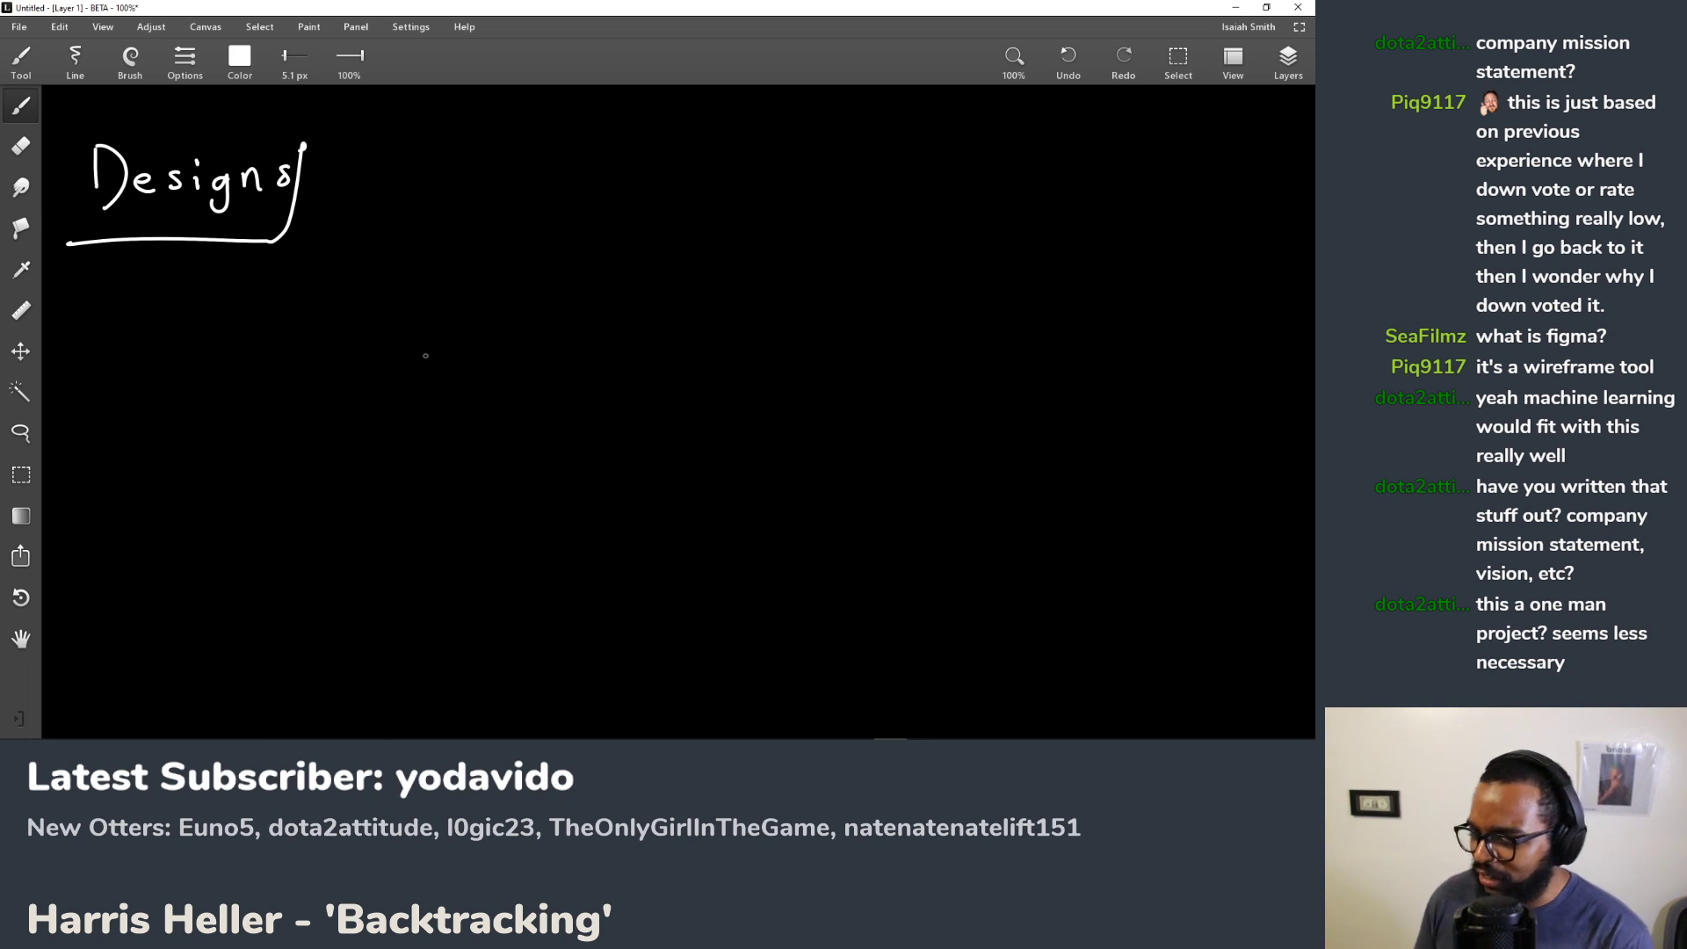
{"action": "key", "text": "alt+Tab"}
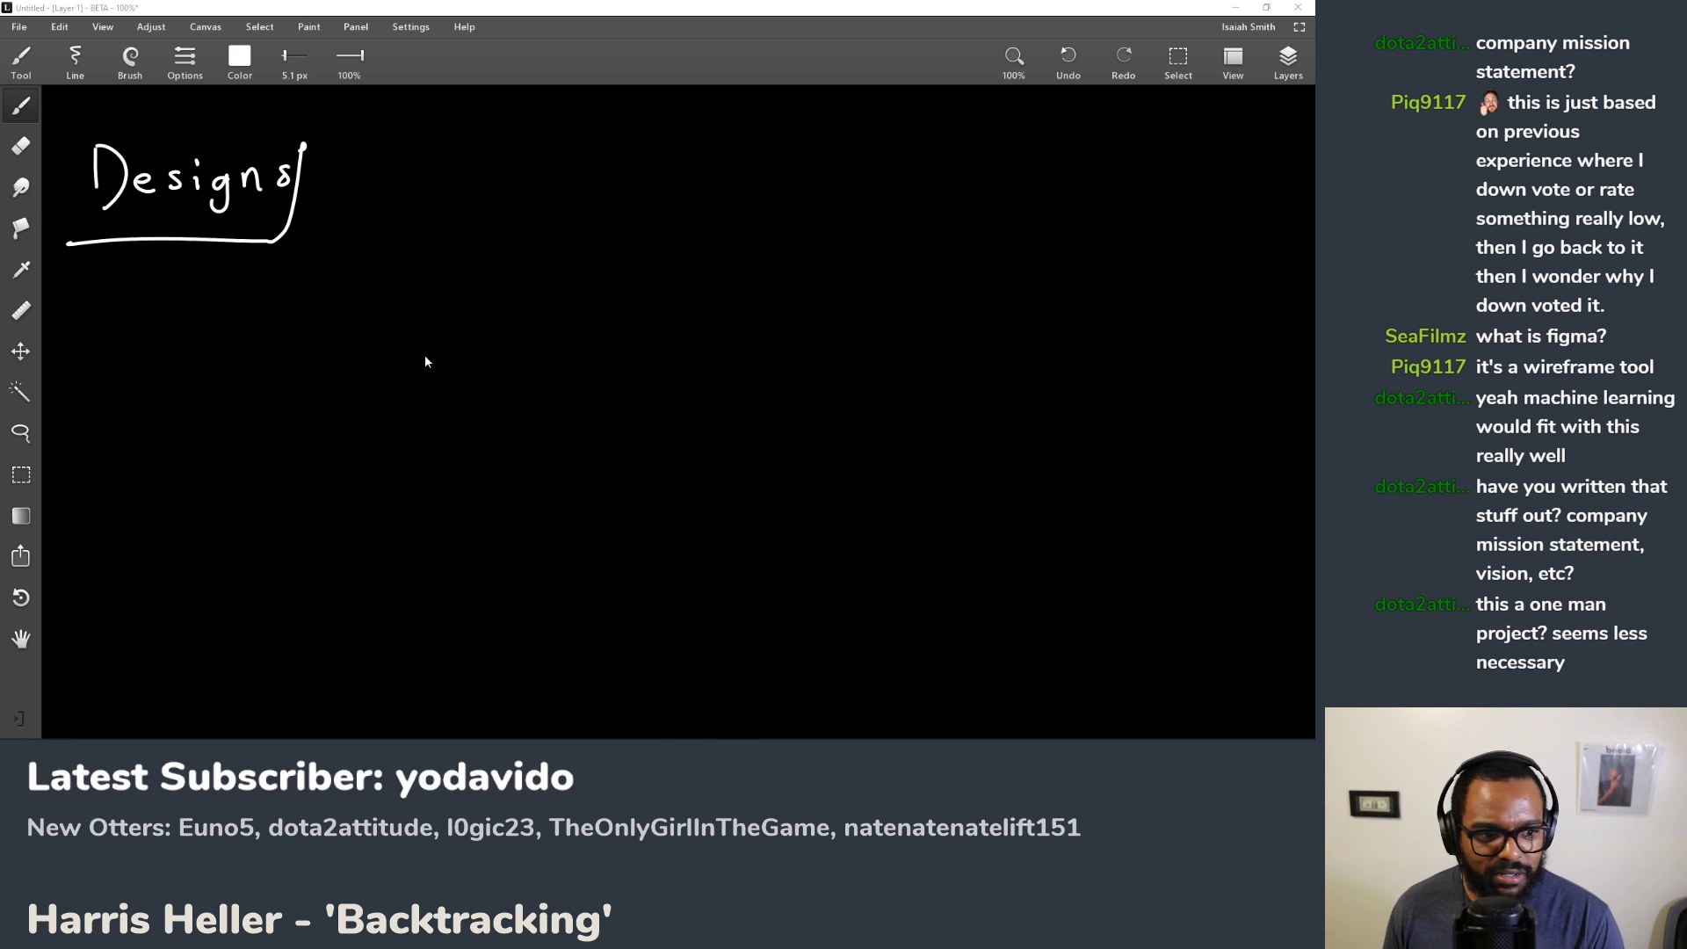
Step: Search 'firebase machine learning' in a new tab and open the ML Kit for Firebase page
{"action": "key", "text": "ctrl+t"}
{"action": "type", "text": "fir"}
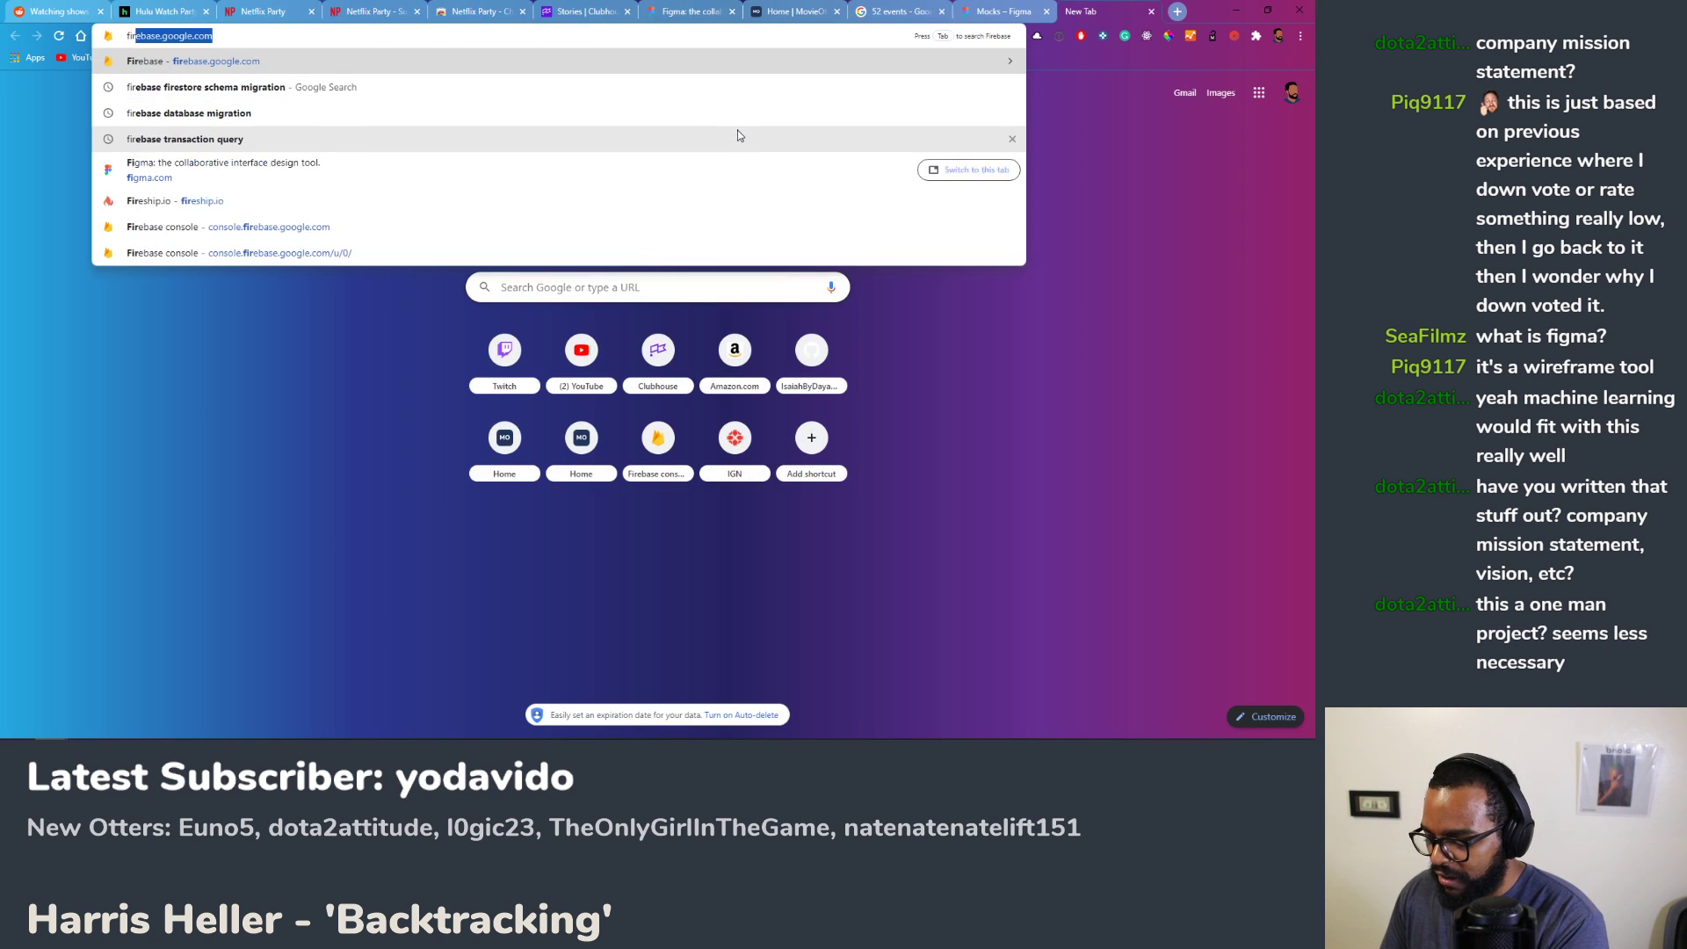
{"action": "type", "text": "ebase machine learning"}
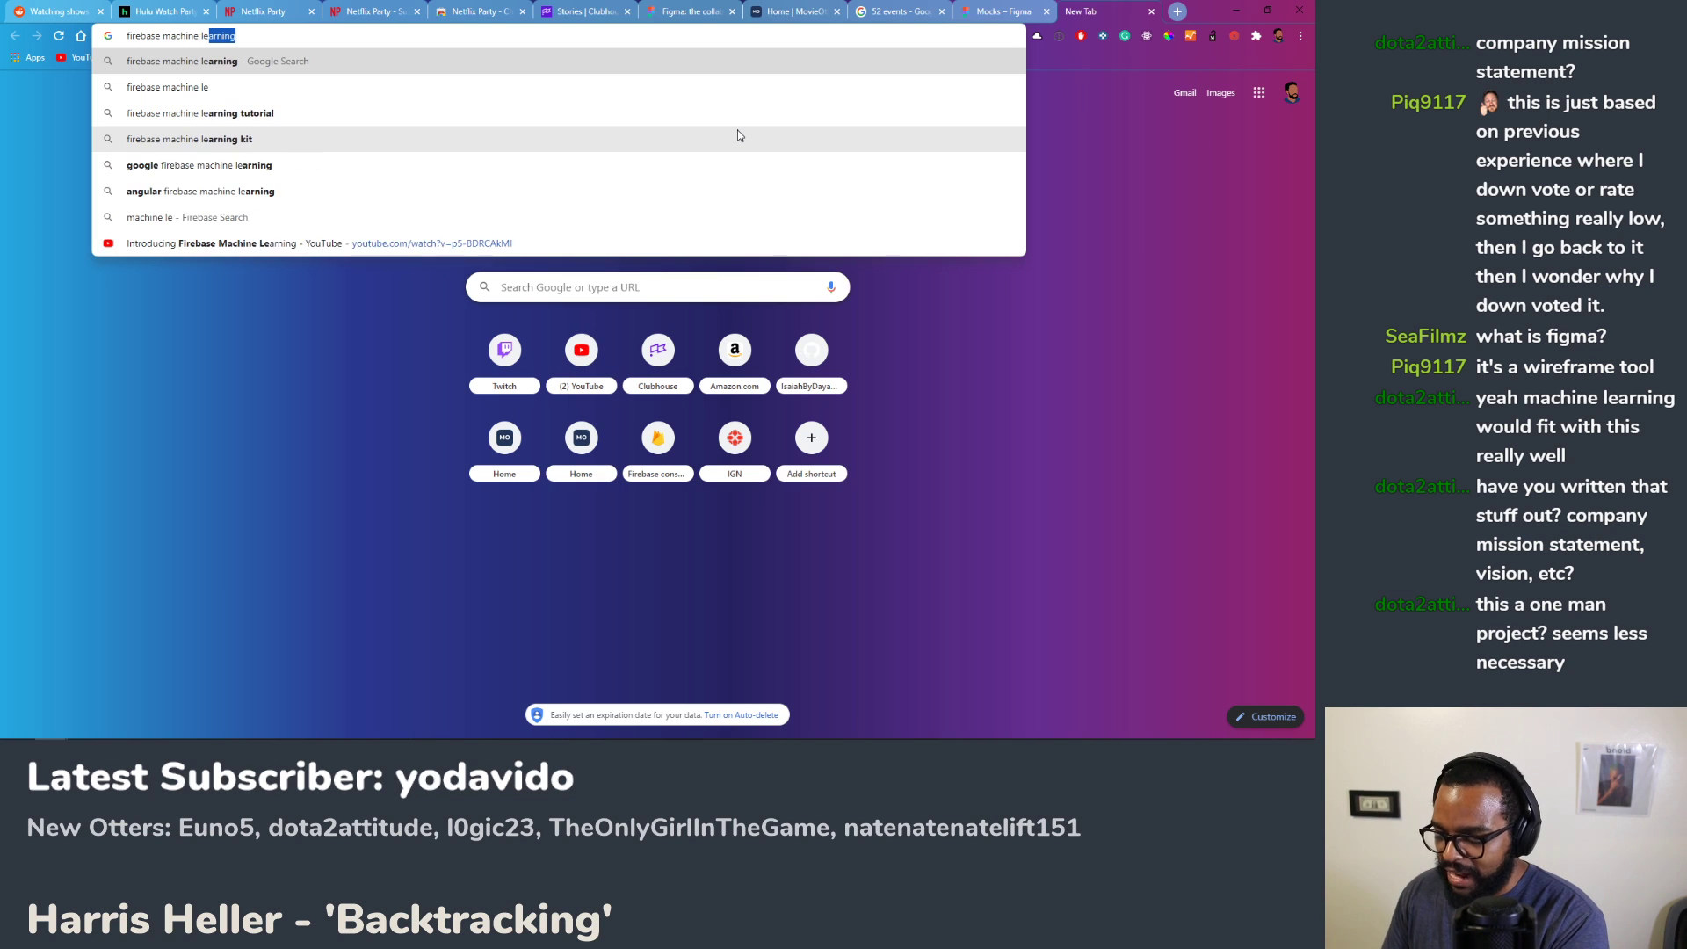
{"action": "key", "text": "Return"}
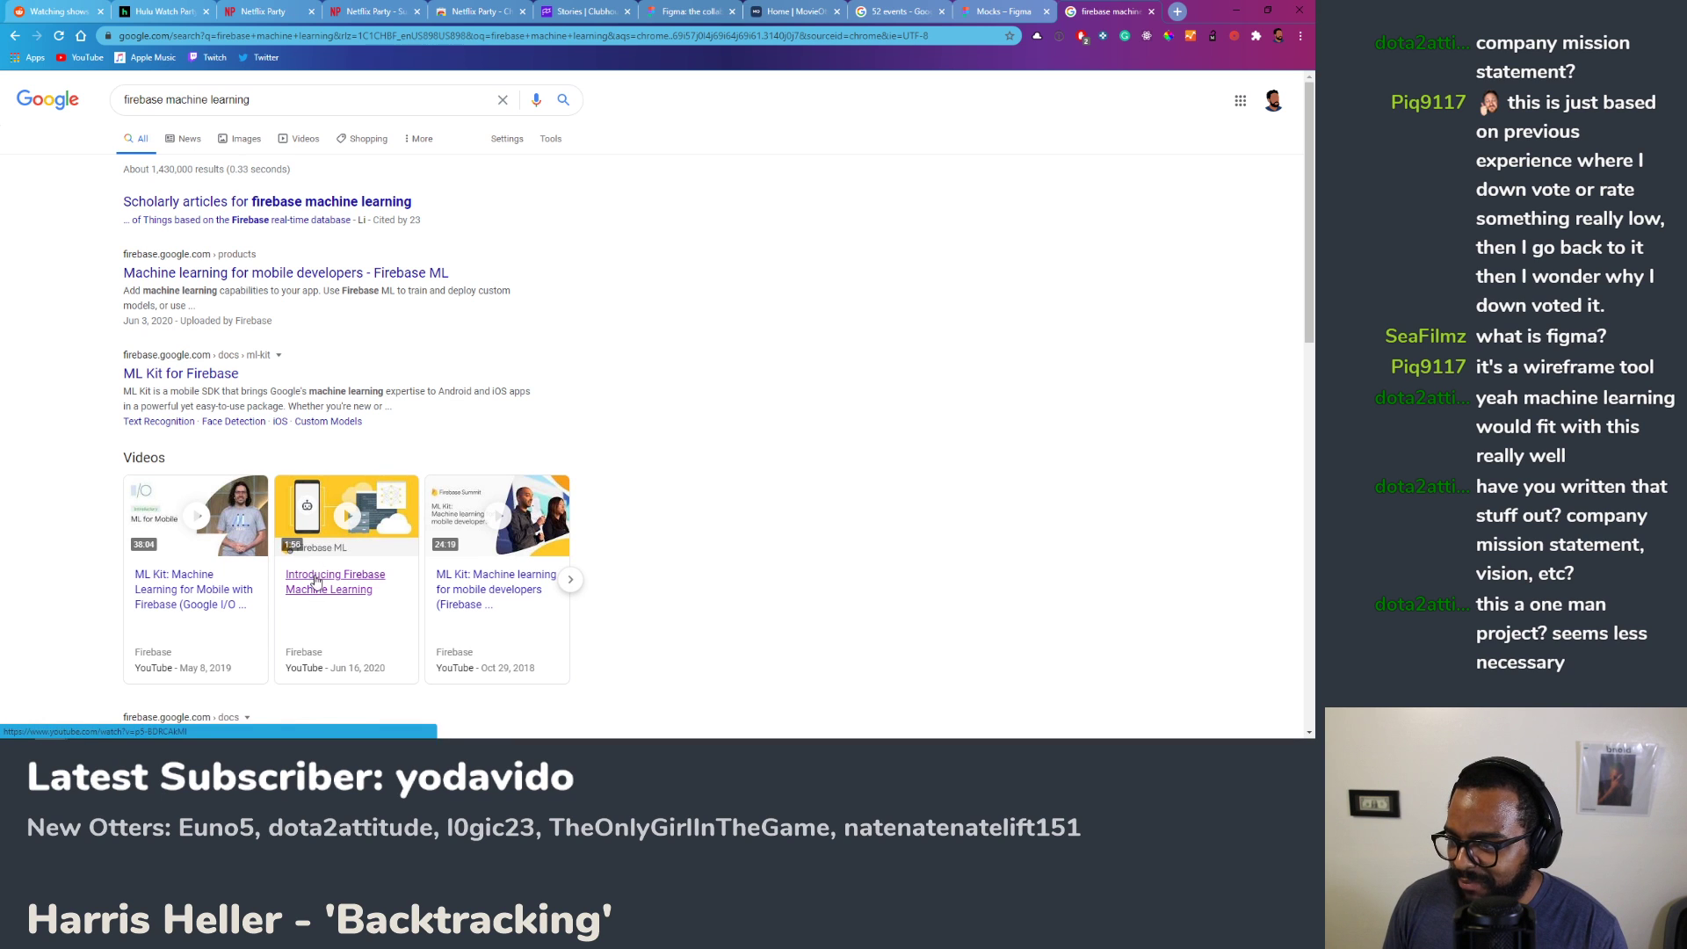
{"action": "left_click", "coordinate": [189, 375]}
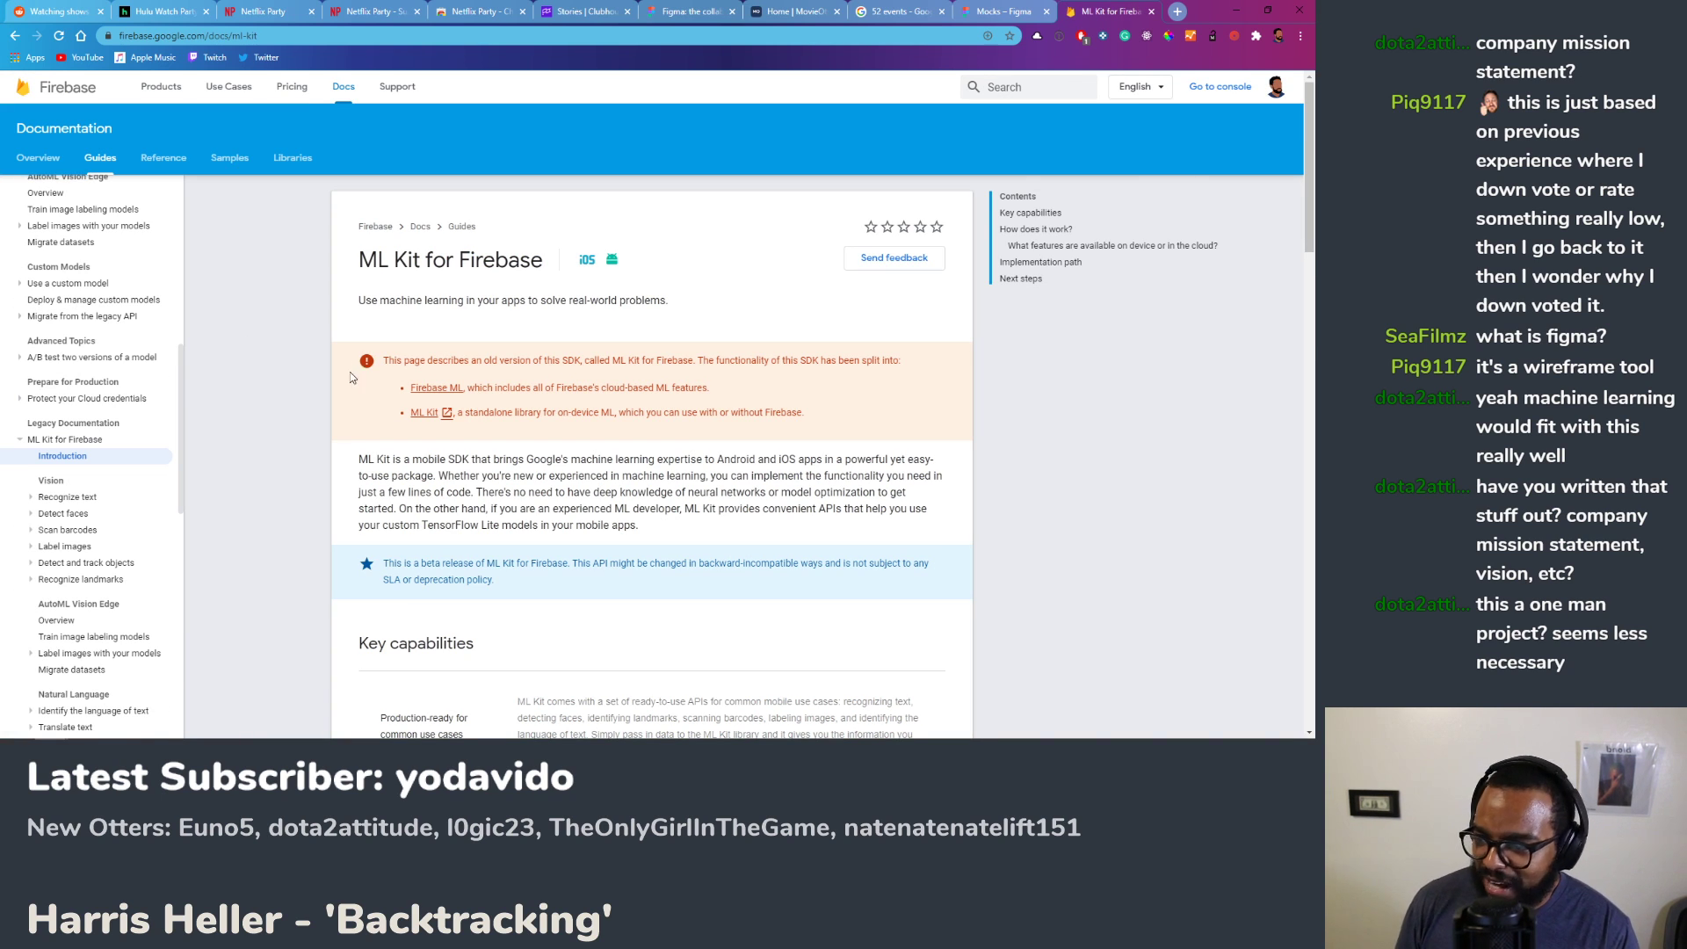
{"action": "scroll", "coordinate": [351, 374], "scroll_direction": "down", "scroll_amount": 3}
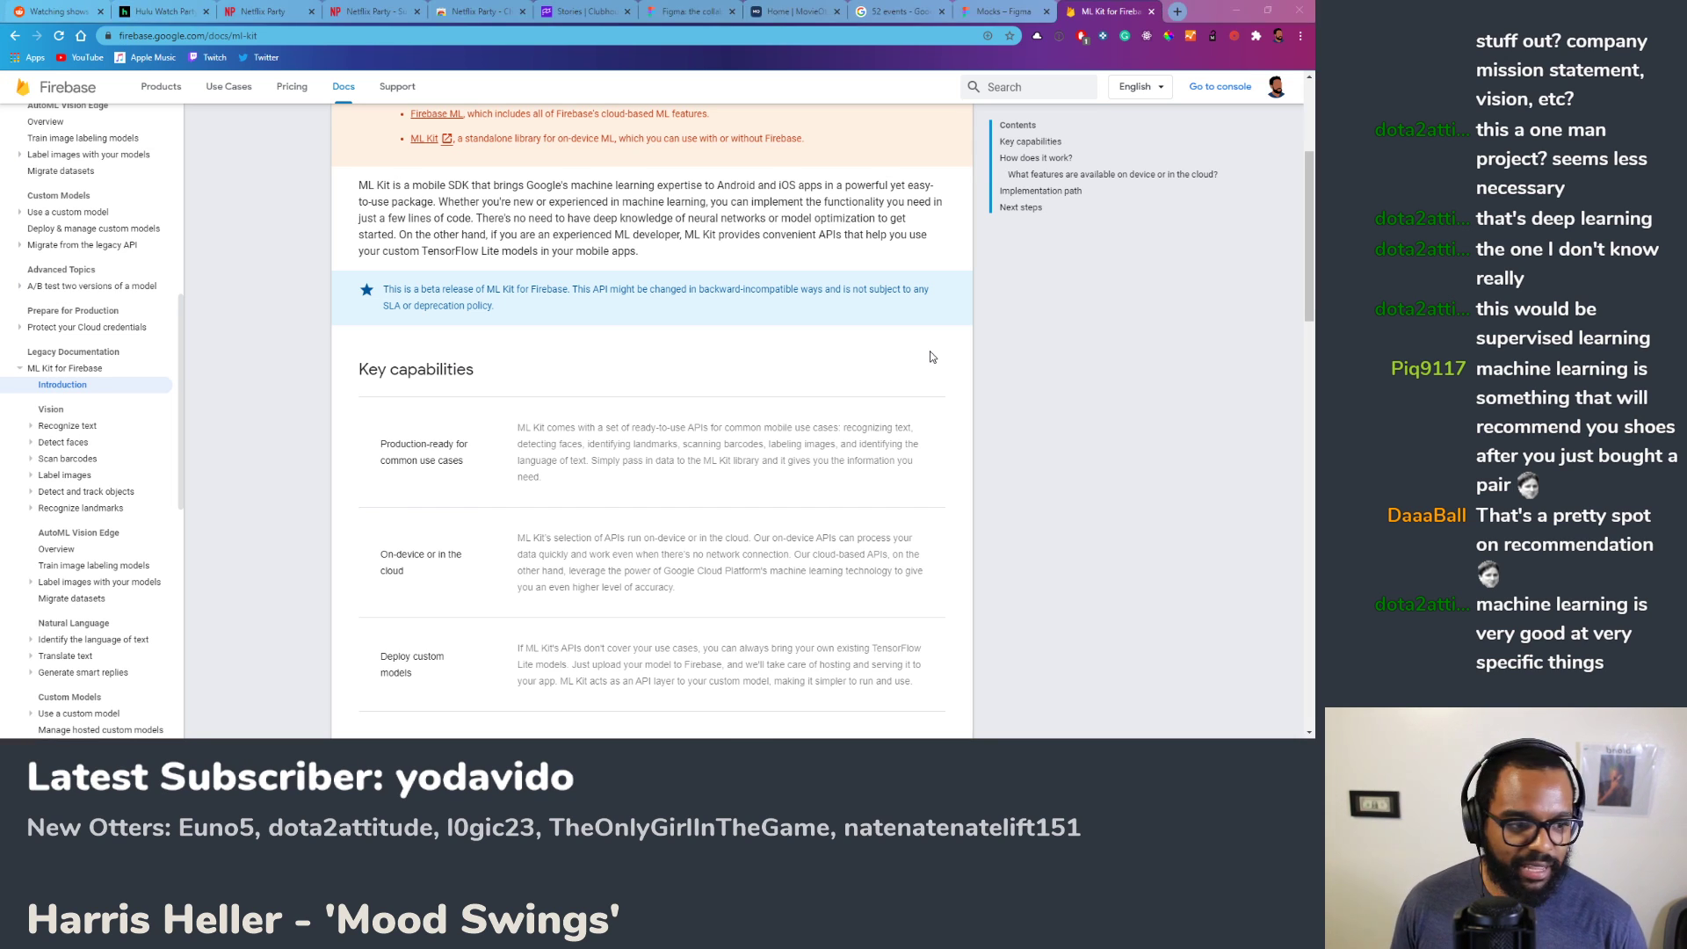
Step: Switch from the ML Kit page back to the SketchBook canvas
{"action": "key", "text": "alt+Tab"}
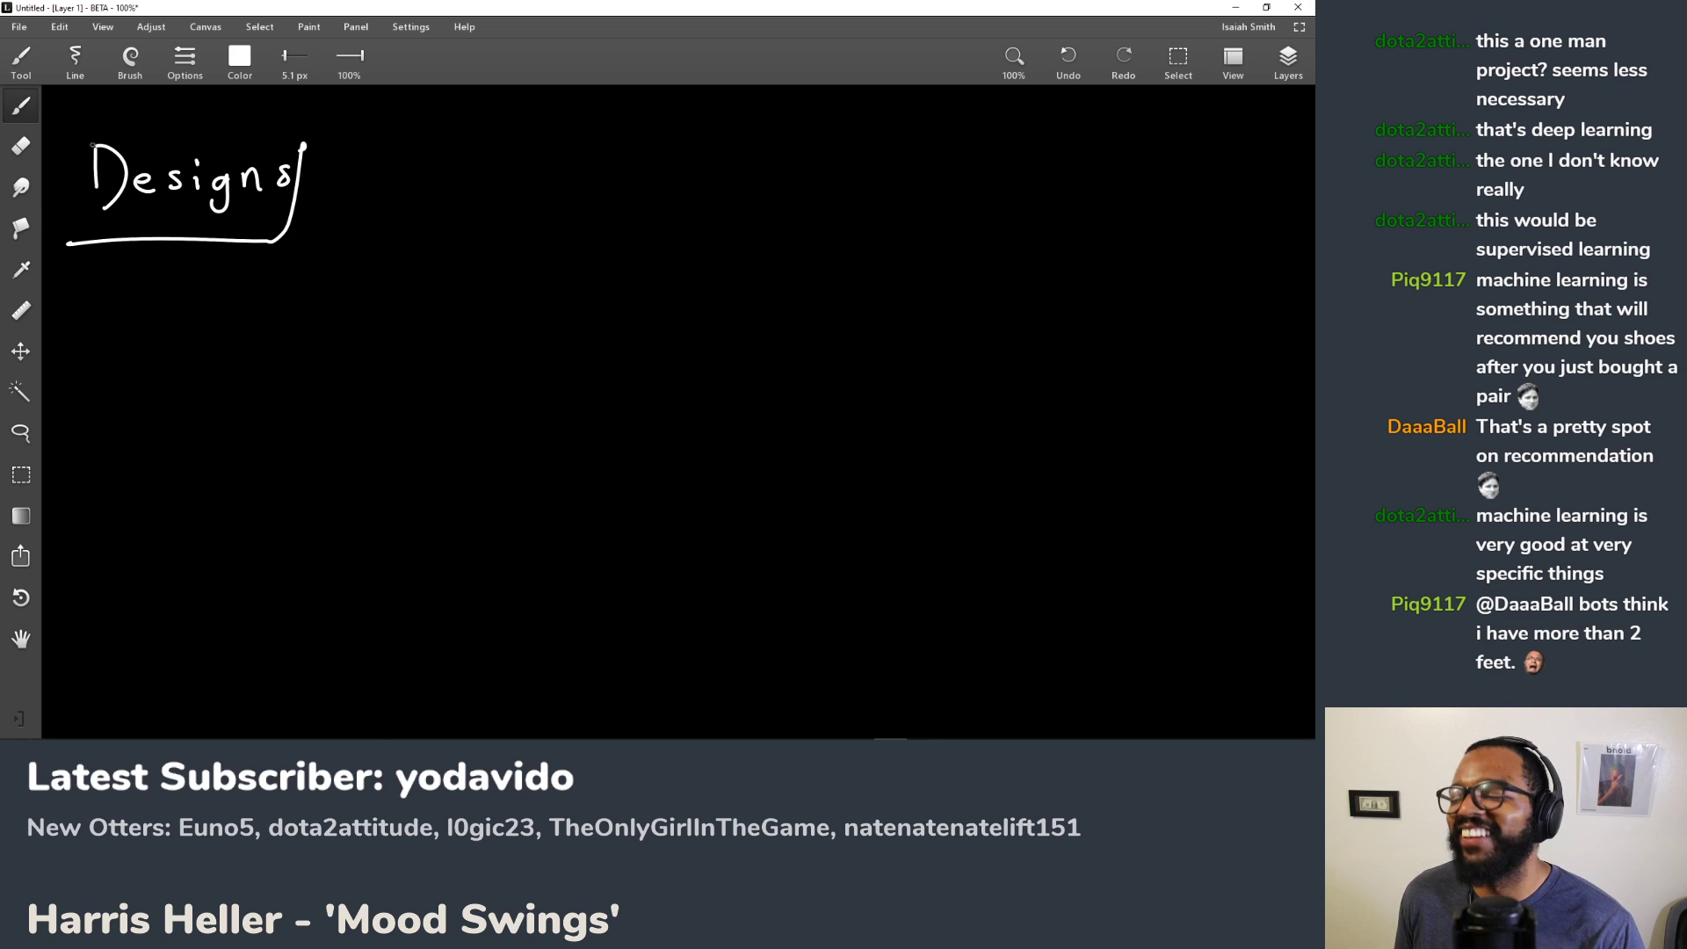
Step: Erase the underline's curled tip and draw the box's right edge around Designs
{"action": "left_click_drag", "start_coordinate": [477, 185], "coordinate": [456, 201]}
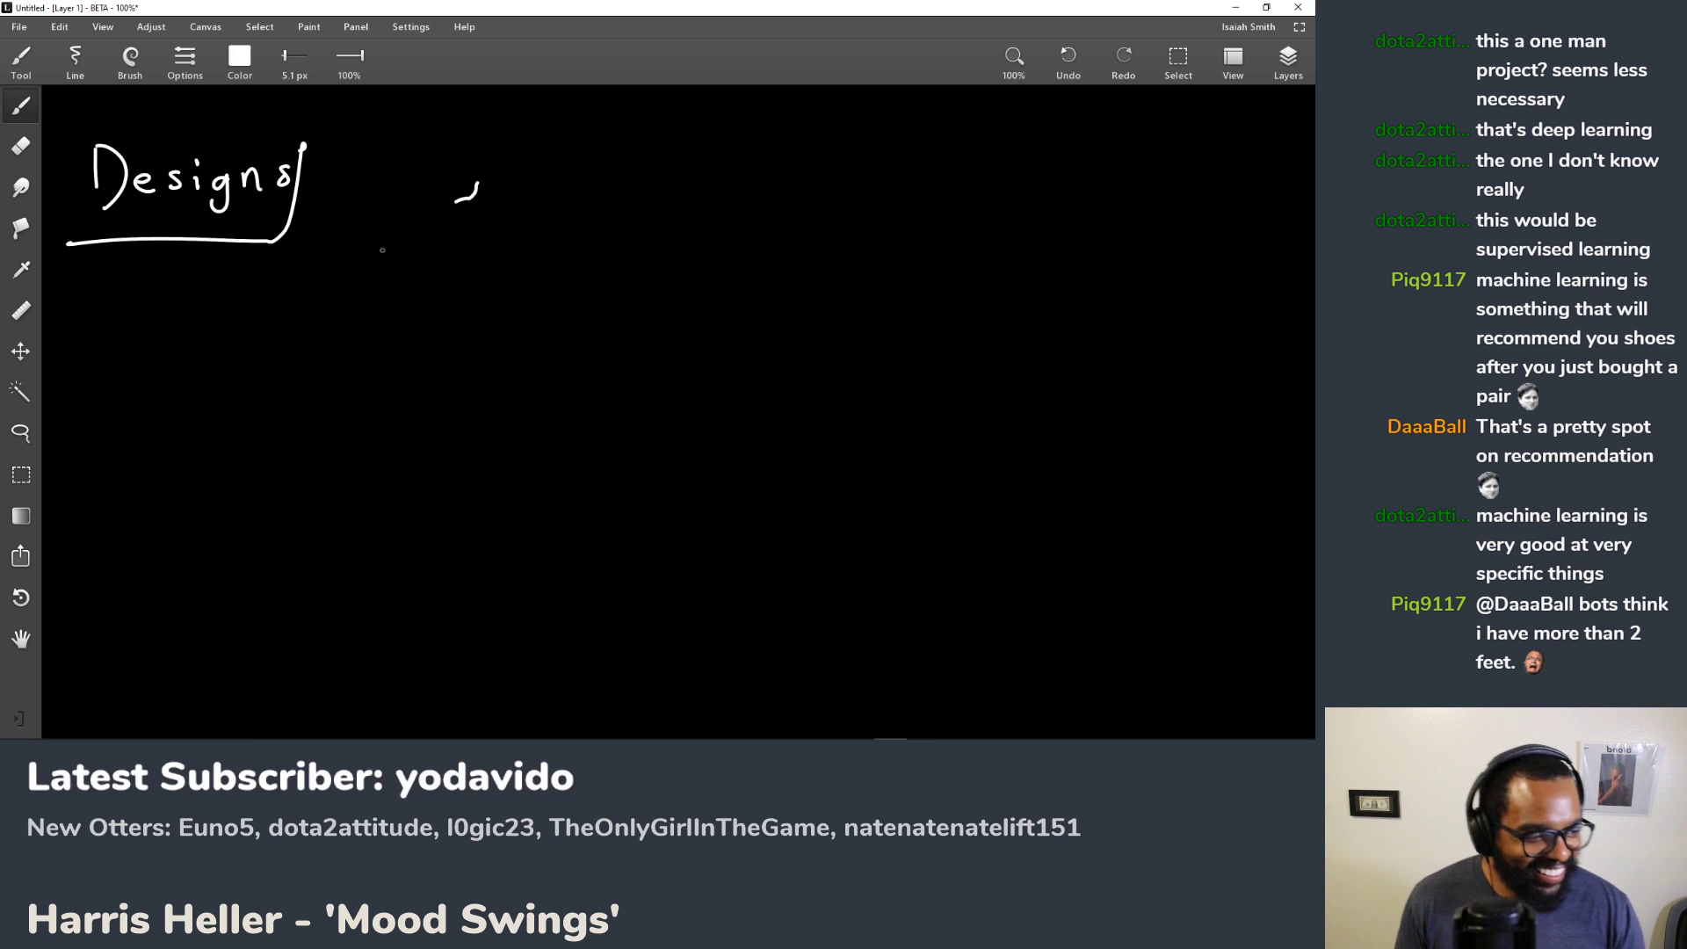
{"action": "key", "text": "ctrl+z"}
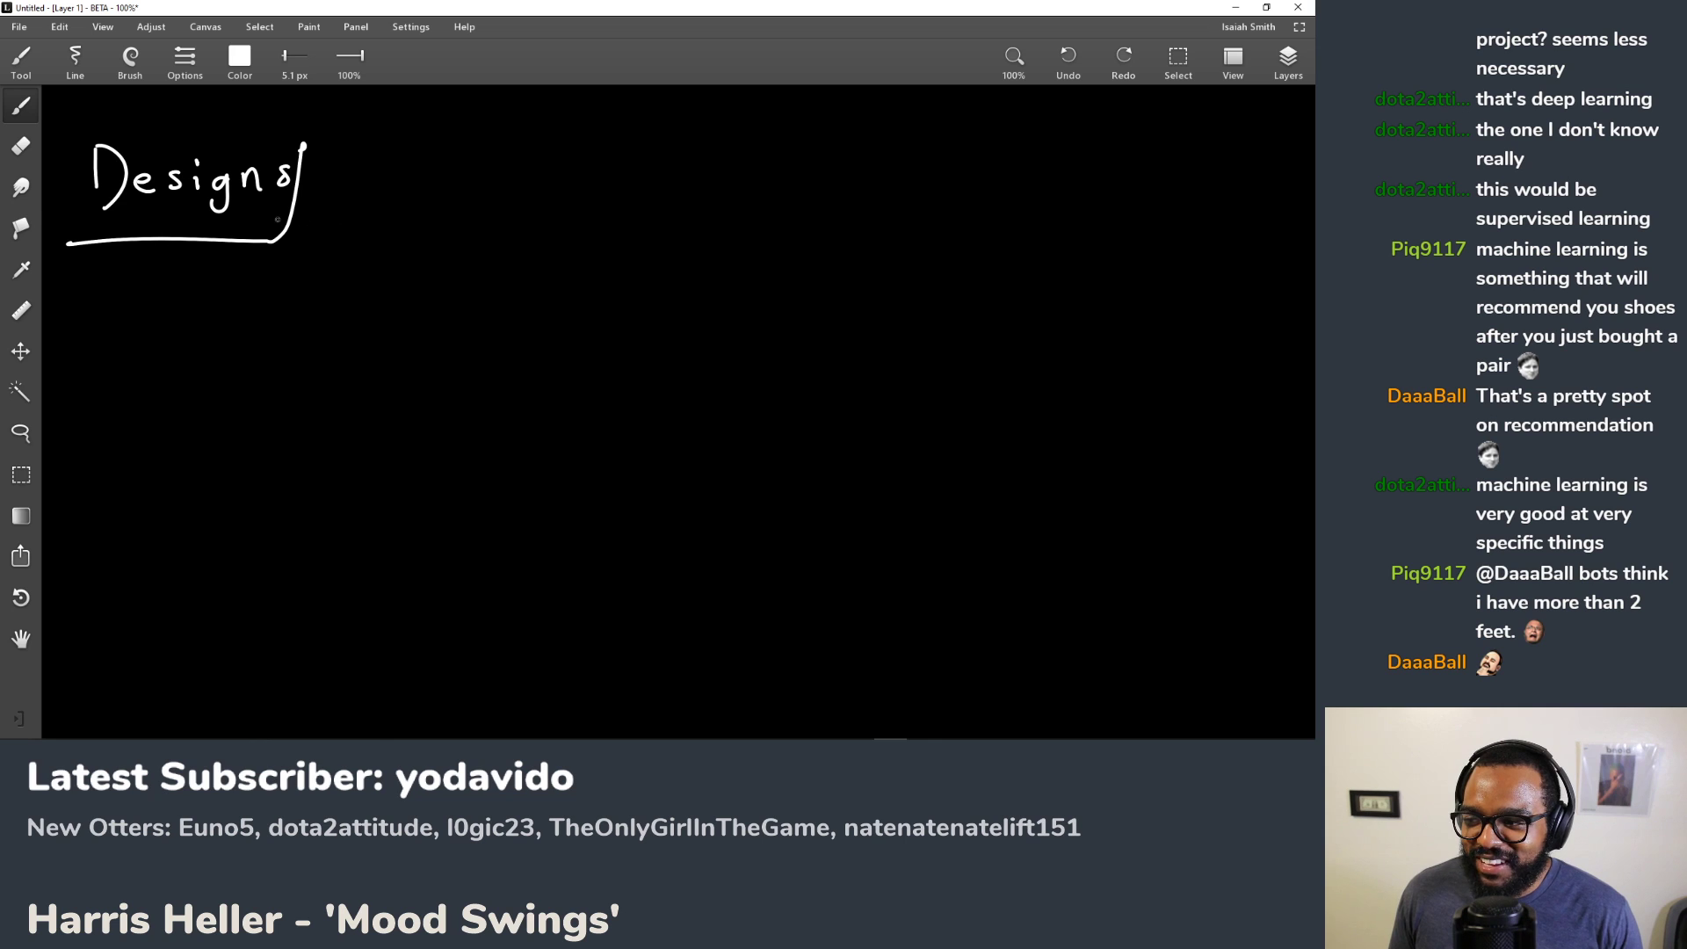
{"action": "key", "text": "e"}
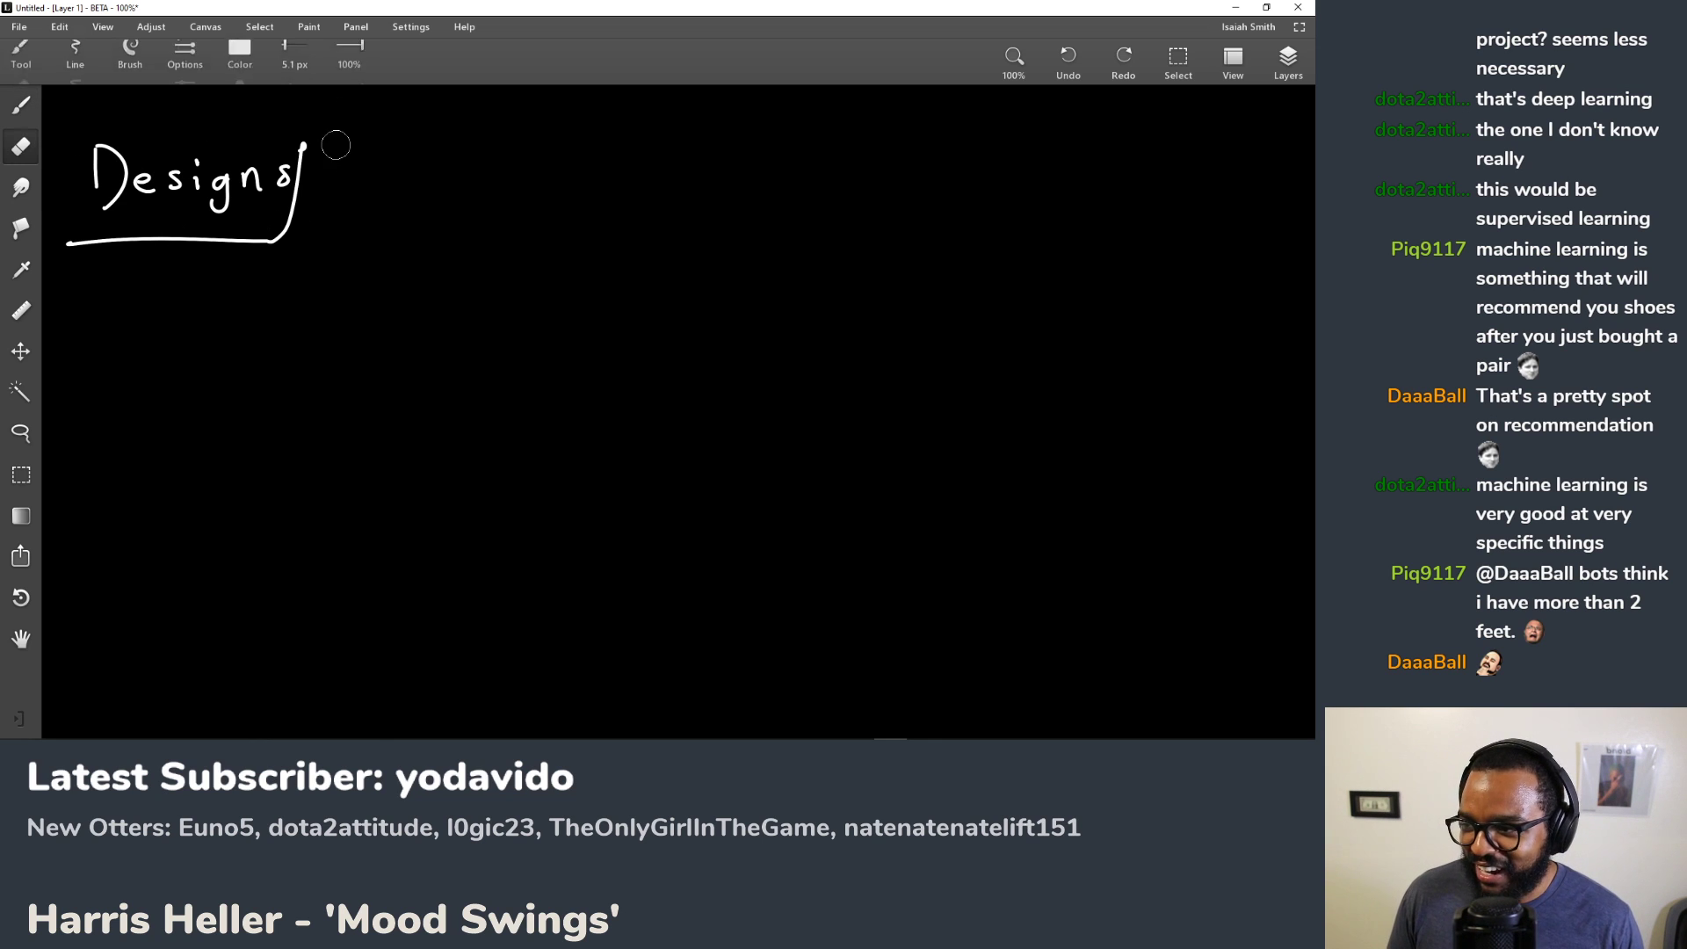
{"action": "left_click_drag", "start_coordinate": [324, 140], "coordinate": [287, 242]}
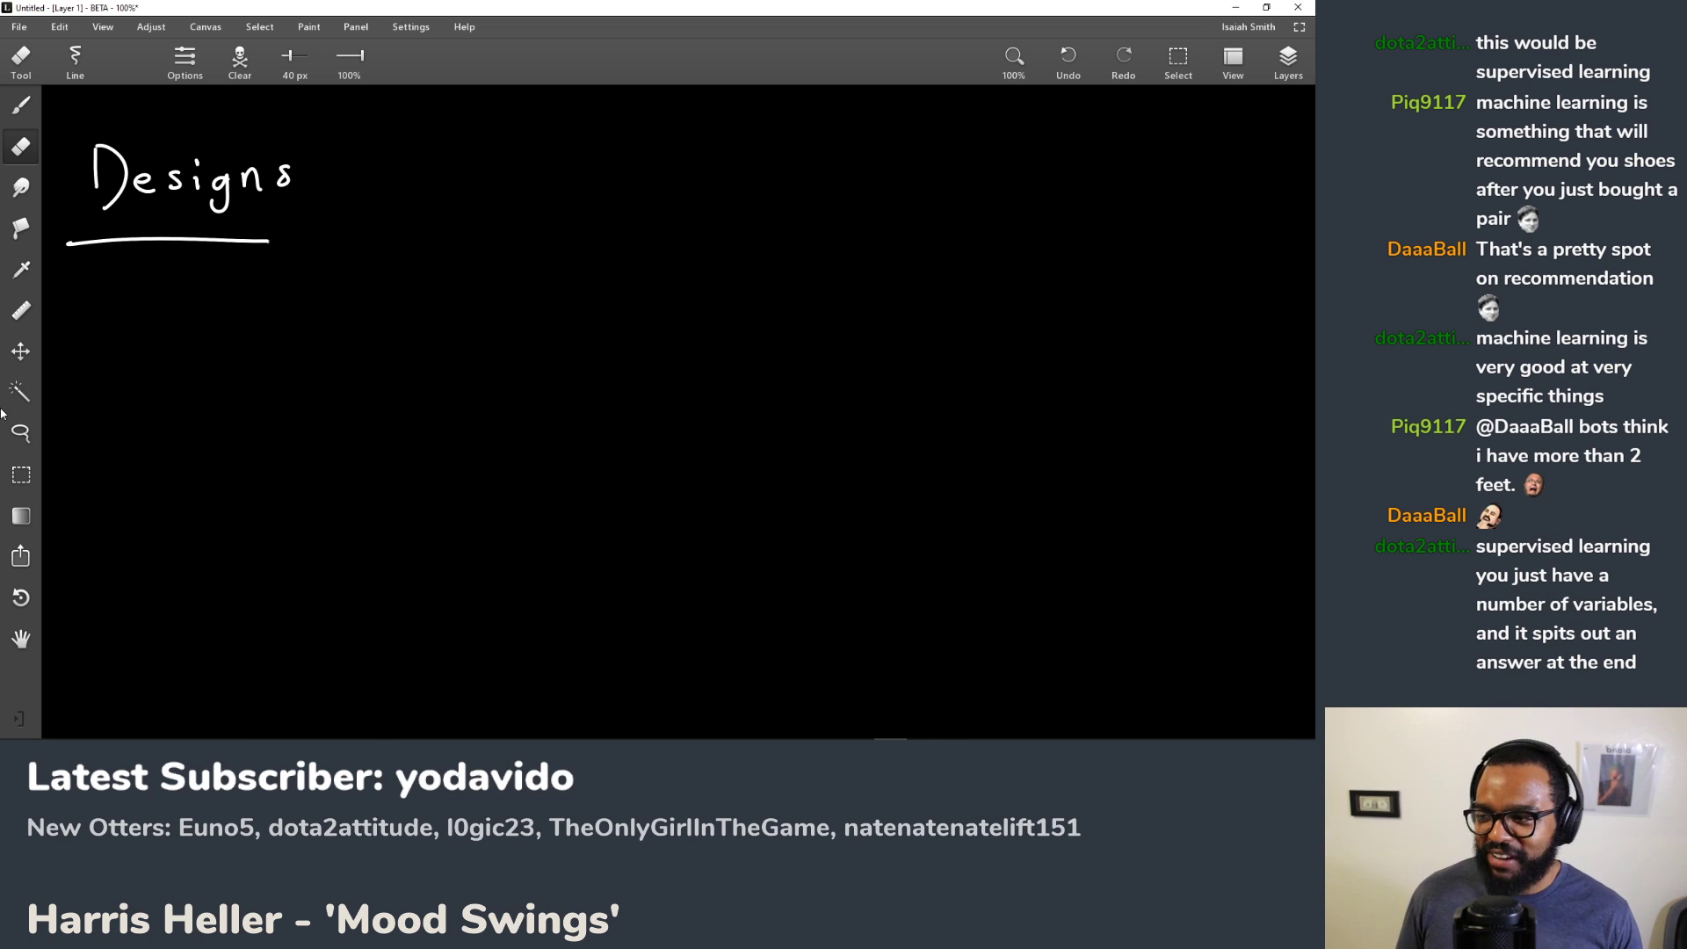
{"action": "key", "text": "b"}
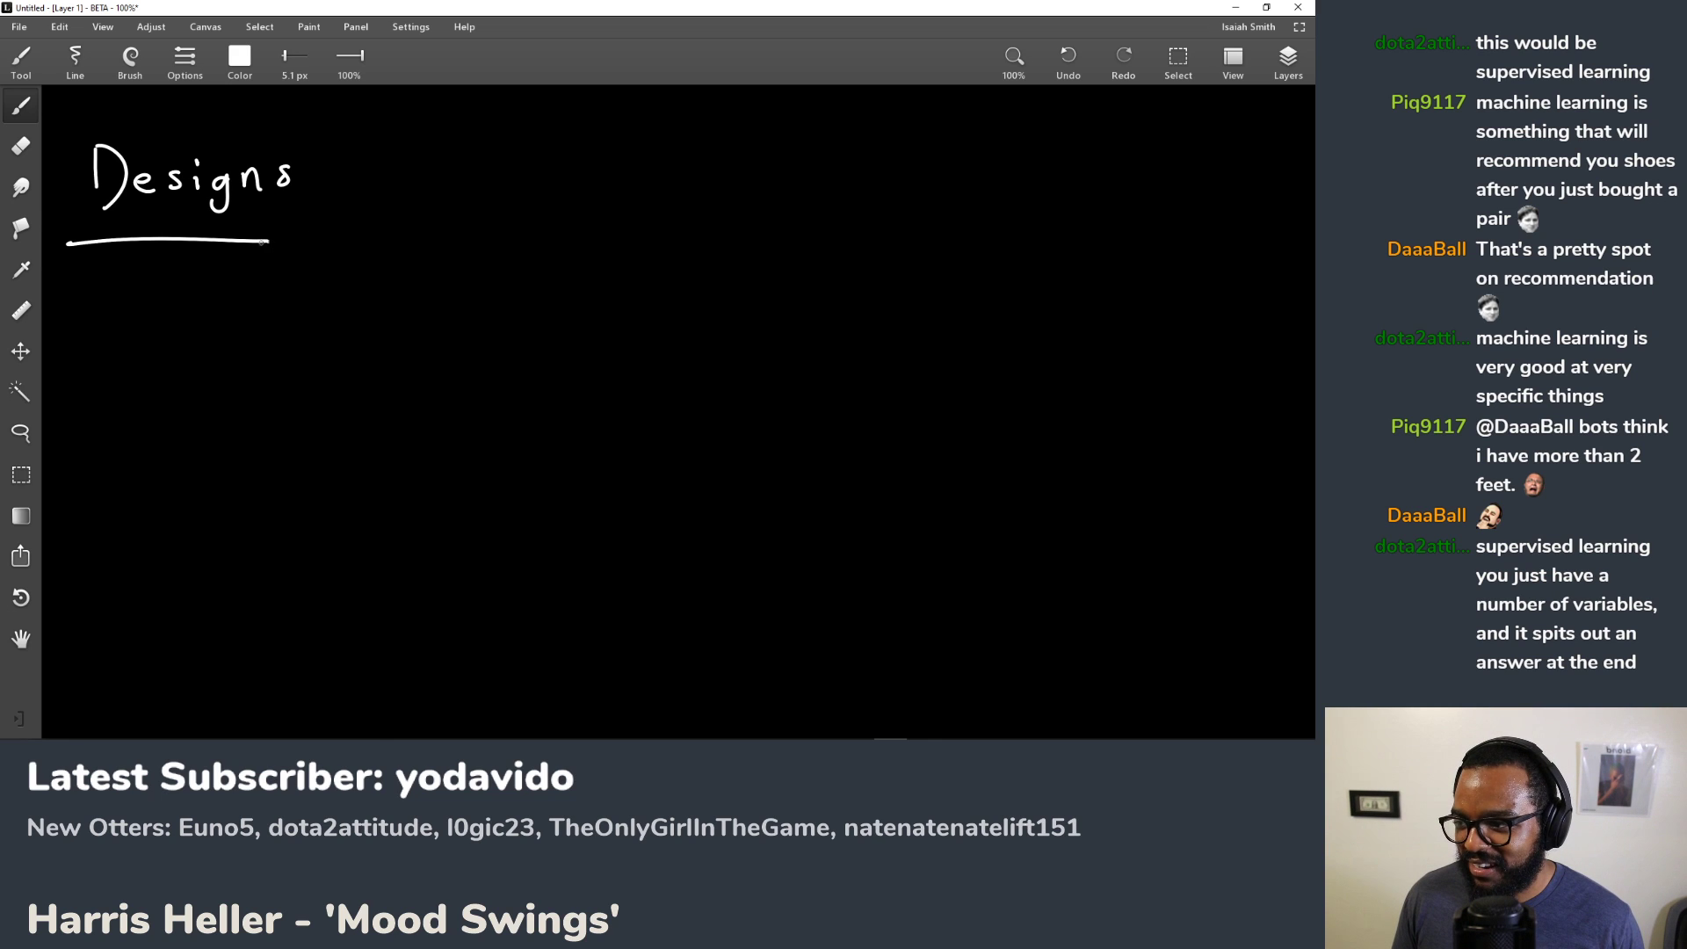
{"action": "mouse_move", "coordinate": [268, 242]}
{"action": "left_mouse_down"}
{"action": "mouse_move", "coordinate": [335, 235]}
{"action": "mouse_move", "coordinate": [337, 119]}
{"action": "mouse_move", "coordinate": [309, 116]}
{"action": "left_mouse_up"}
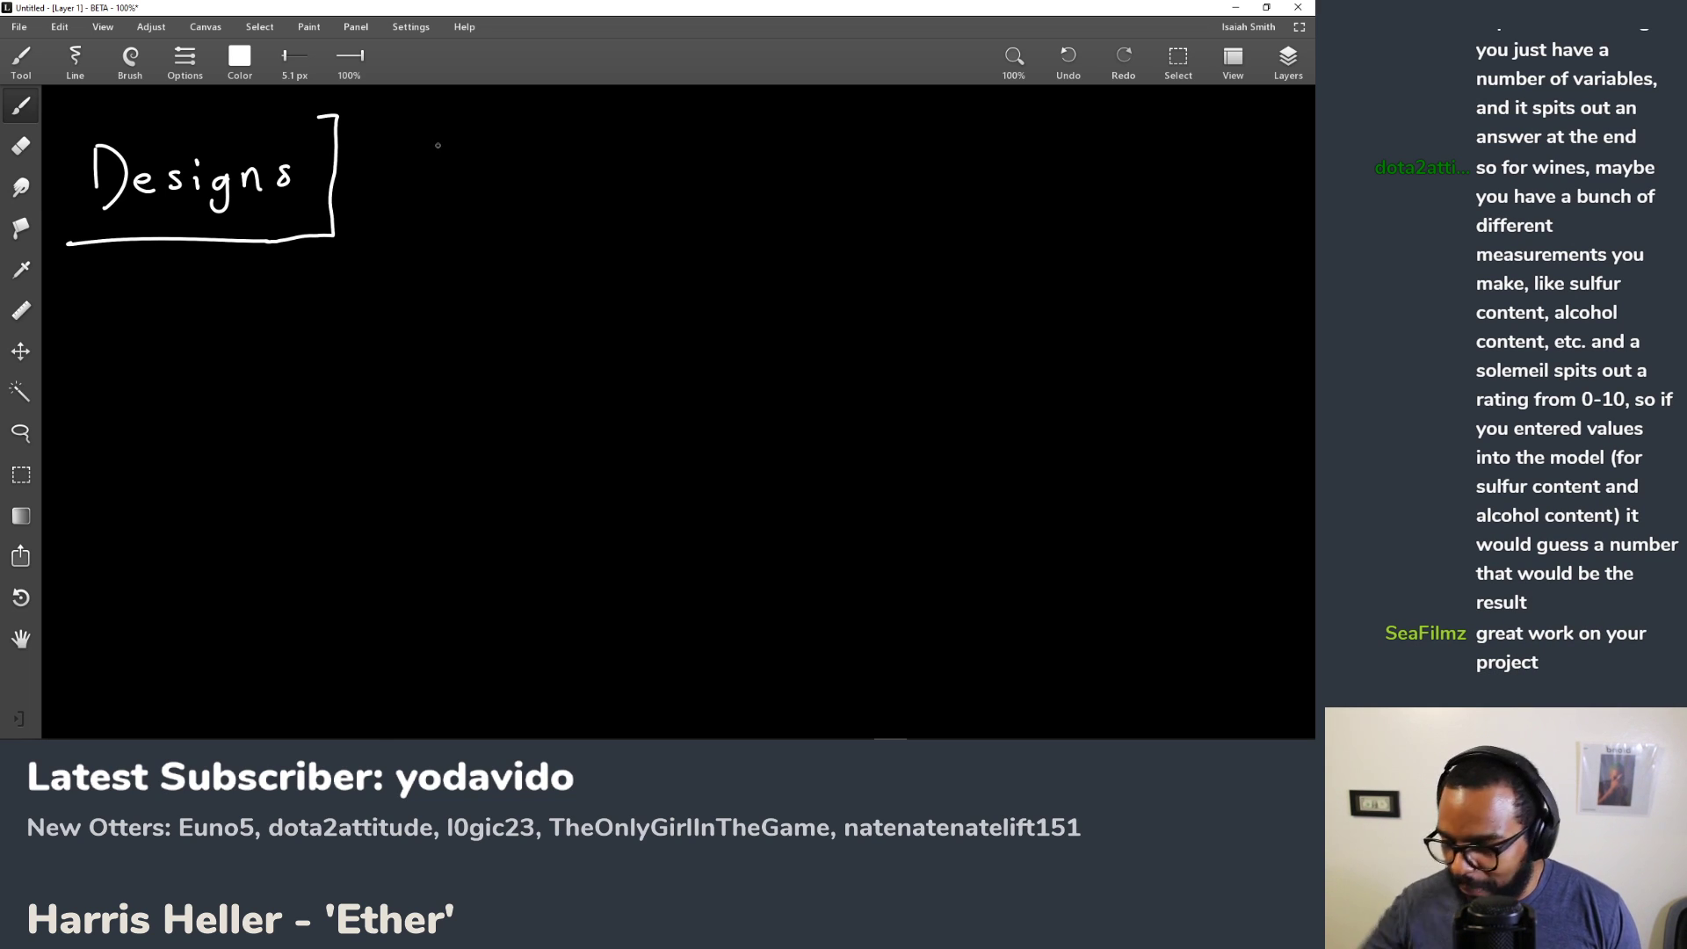
Step: Remove a stray stroke and begin the '- Mo' Movie Profile item beside the box
{"action": "left_click_drag", "start_coordinate": [343, 235], "coordinate": [355, 269]}
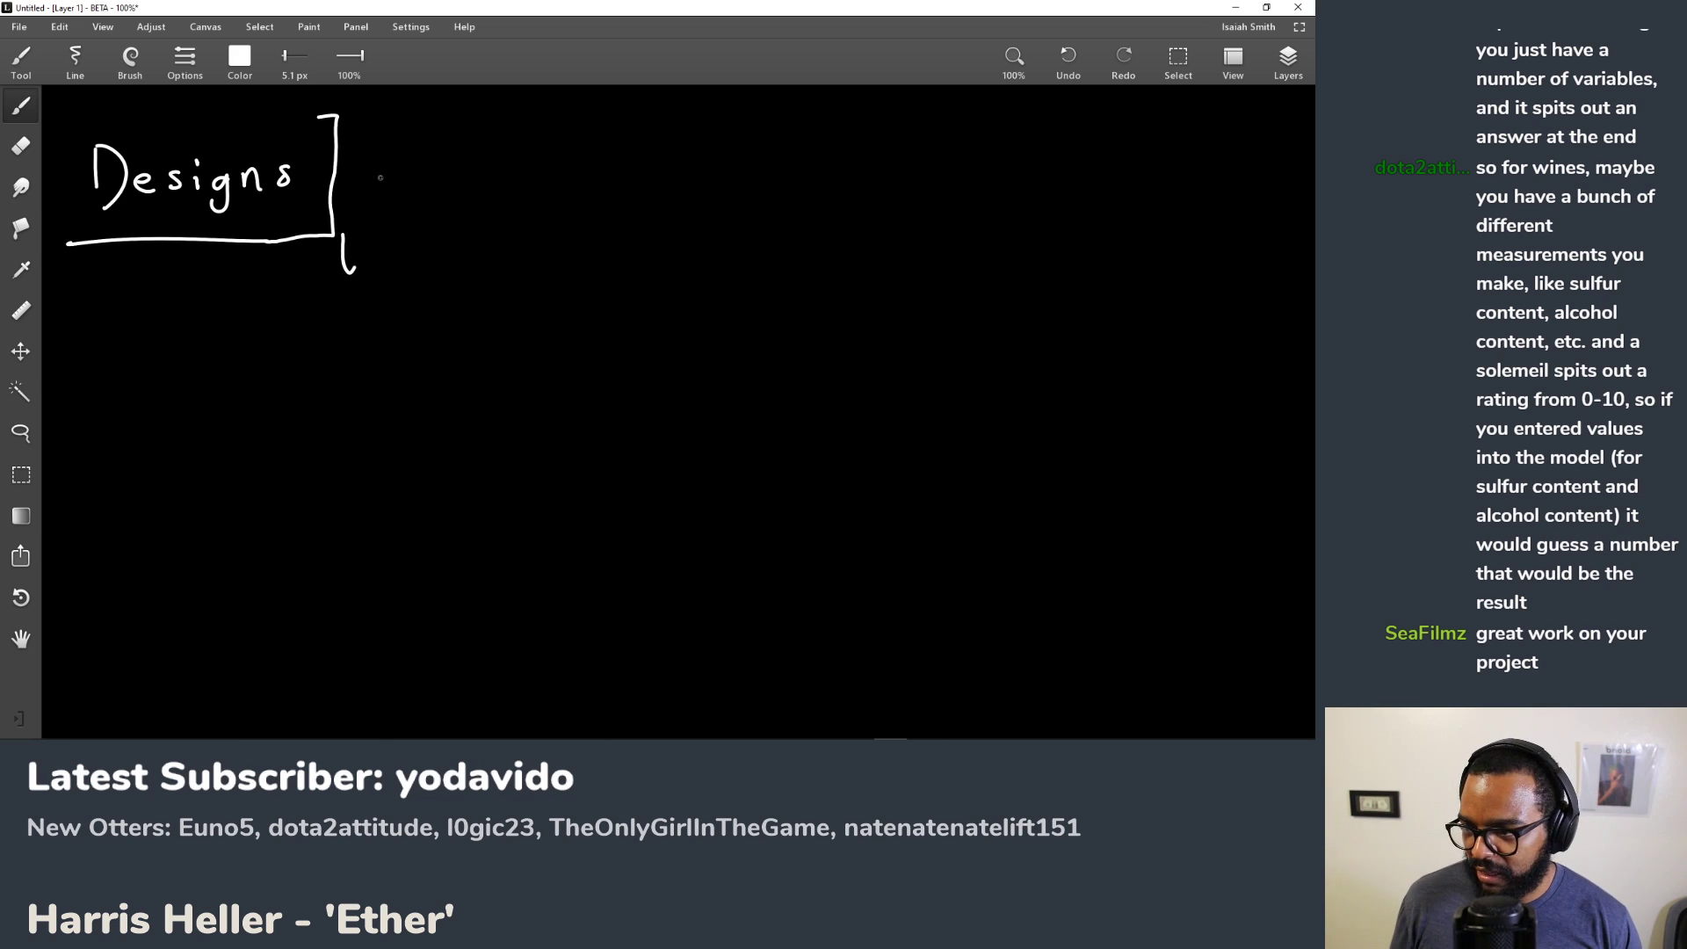
{"action": "key", "text": "ctrl+z"}
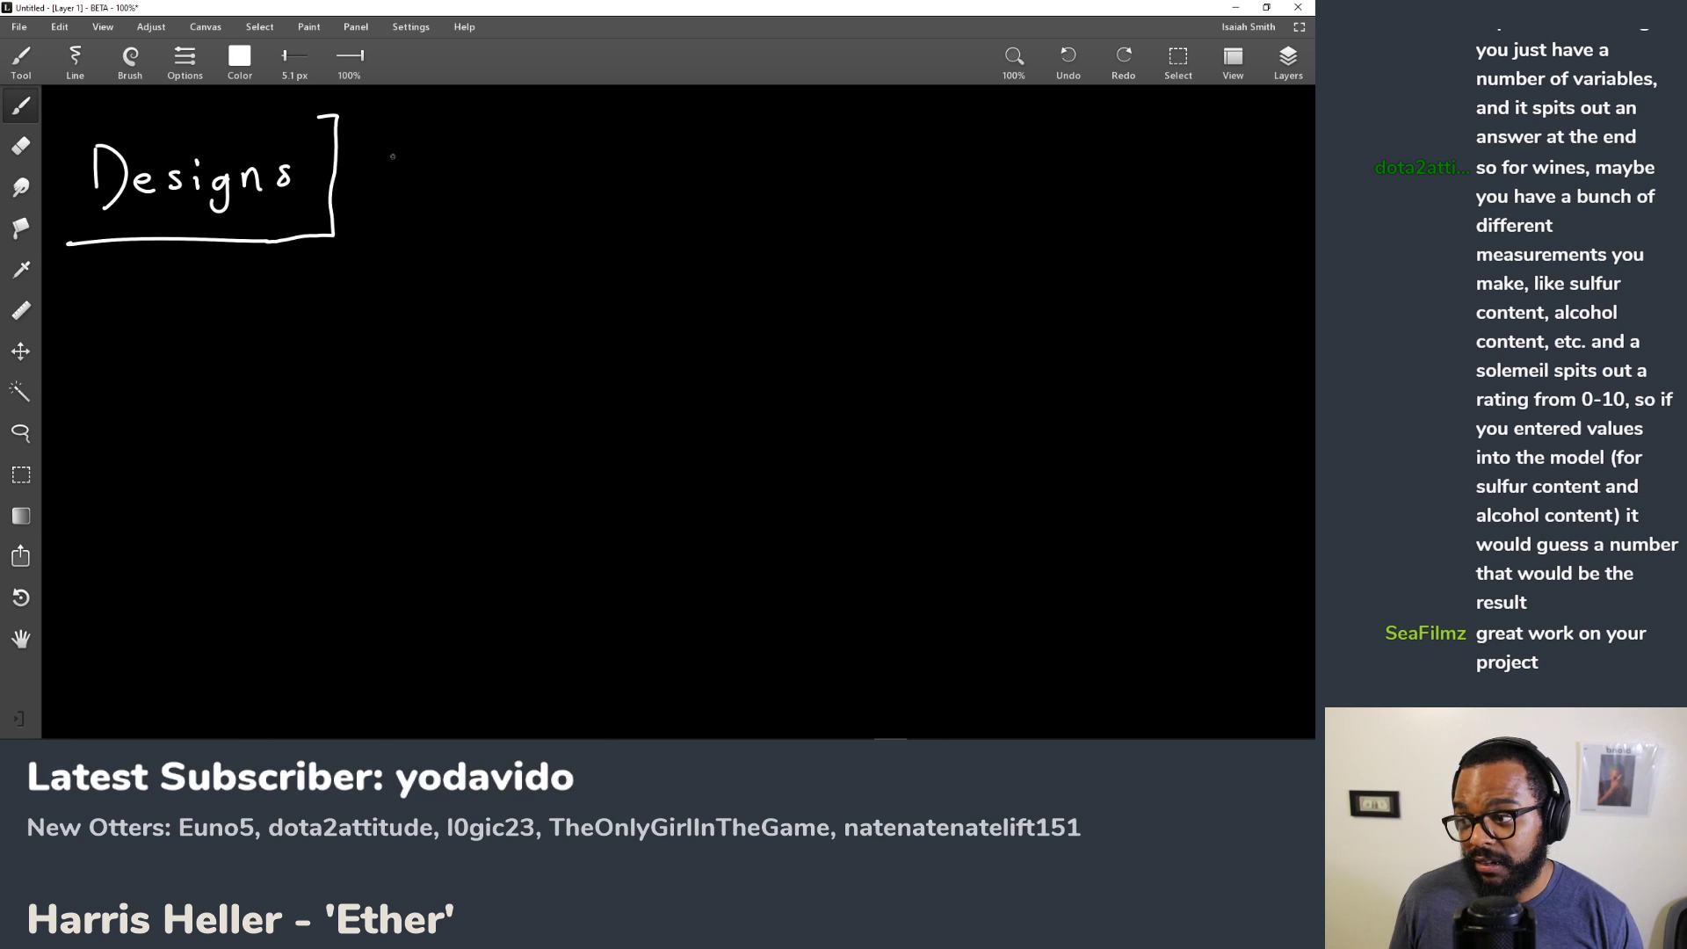
{"action": "left_click_drag", "start_coordinate": [379, 158], "coordinate": [467, 160]}
Step: Handwrite the '- Movie Profile' heading beside the Designs box
{"action": "left_click_drag", "start_coordinate": [480, 159], "coordinate": [501, 155]}
{"action": "mouse_move", "coordinate": [506, 153]}
{"action": "left_mouse_down"}
{"action": "mouse_move", "coordinate": [511, 172]}
{"action": "mouse_move", "coordinate": [574, 176]}
{"action": "mouse_move", "coordinate": [576, 160]}
{"action": "left_mouse_up"}
{"action": "left_click_drag", "start_coordinate": [597, 163], "coordinate": [609, 163]}
{"action": "left_click_drag", "start_coordinate": [616, 174], "coordinate": [640, 174]}
{"action": "mouse_move", "coordinate": [633, 160]}
{"action": "left_mouse_down"}
{"action": "mouse_move", "coordinate": [668, 137]}
{"action": "mouse_move", "coordinate": [704, 172]}
{"action": "left_mouse_up"}
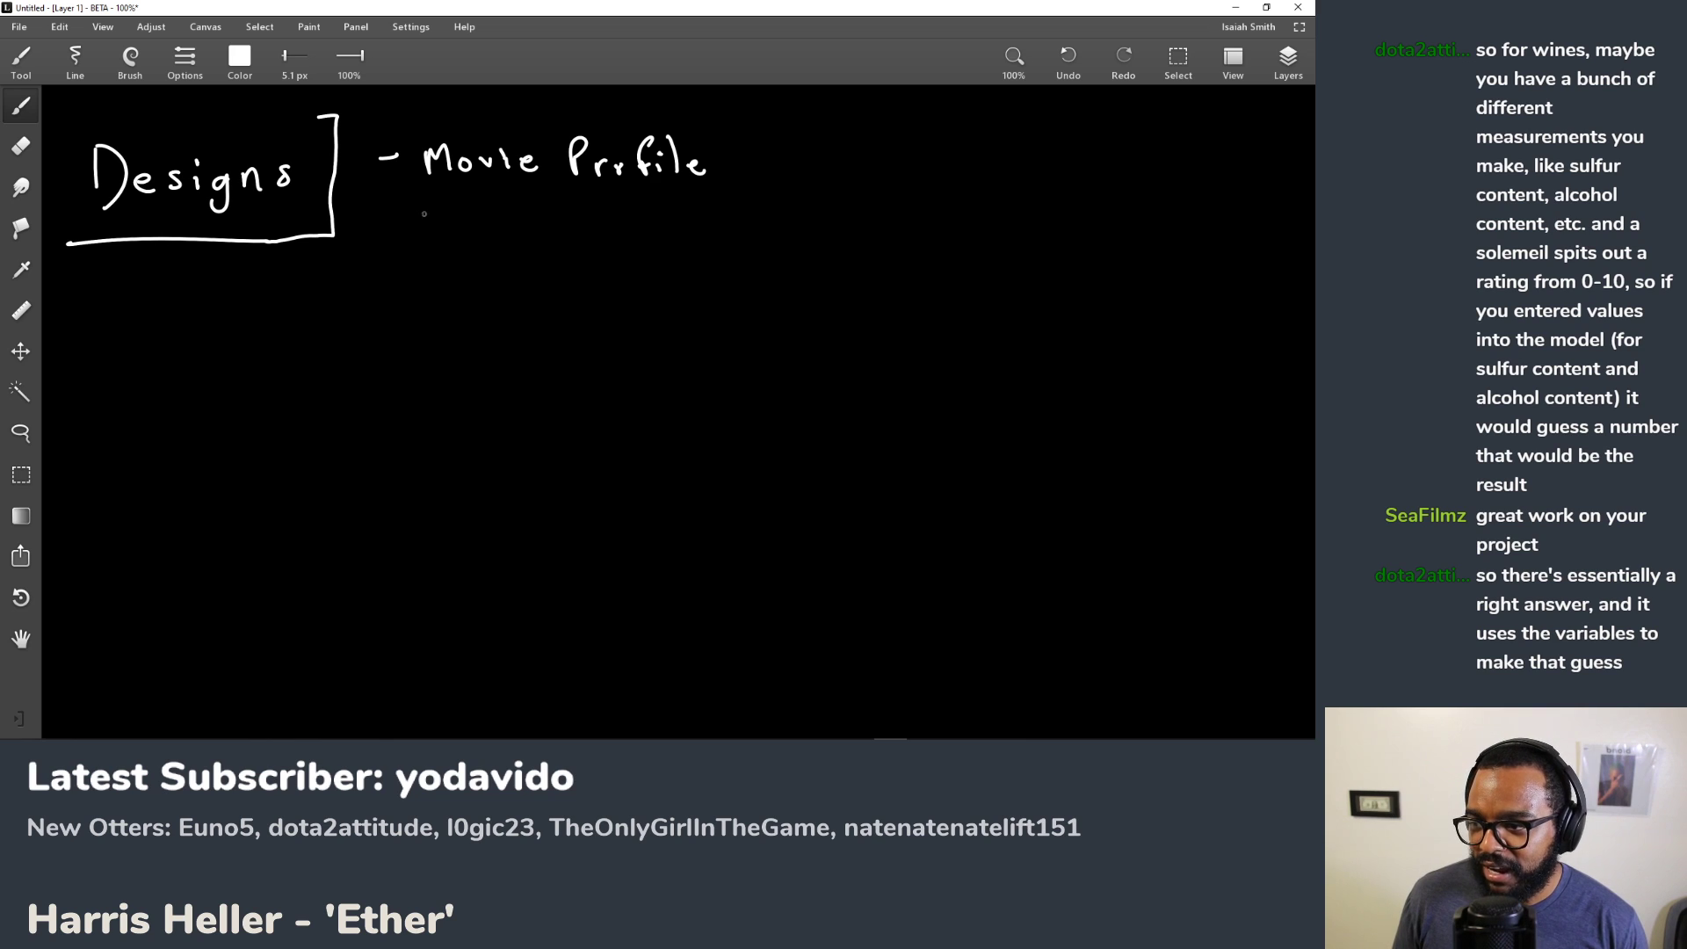
Step: Write bullets 'images', 'trailer' and 'cast & crew', erasing the untidy end of the cast line
{"action": "mouse_move", "coordinate": [456, 216]}
{"action": "left_mouse_down"}
{"action": "mouse_move", "coordinate": [532, 228]}
{"action": "mouse_move", "coordinate": [577, 209]}
{"action": "left_mouse_up"}
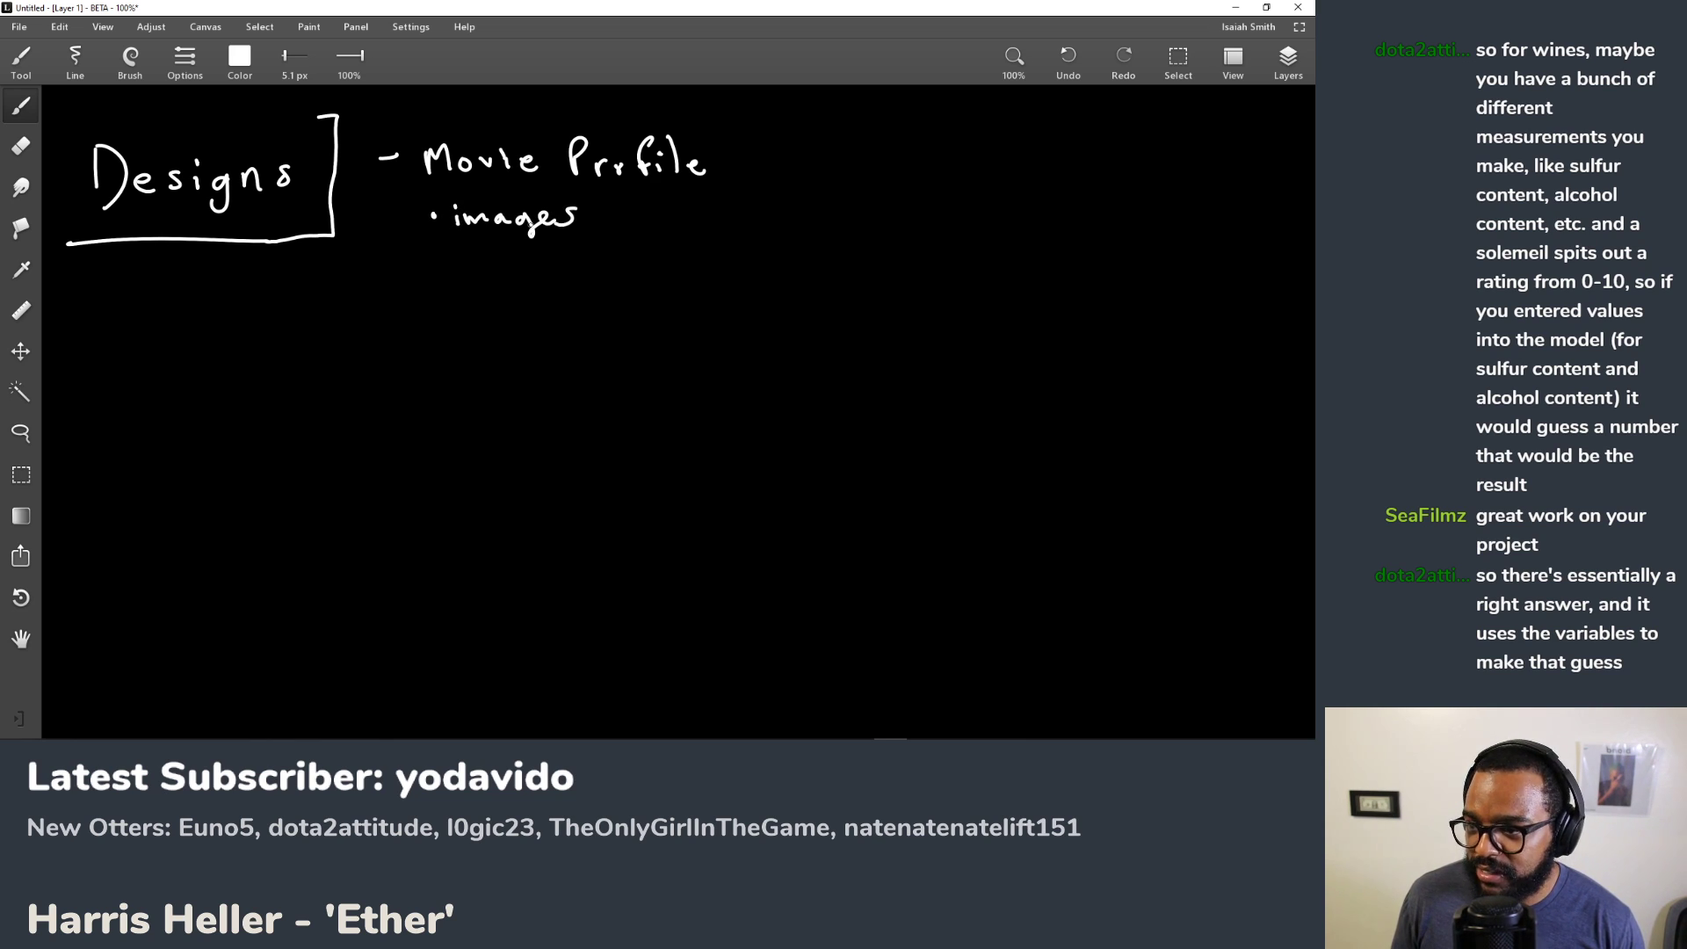
{"action": "mouse_move", "coordinate": [451, 249]}
{"action": "left_mouse_down"}
{"action": "mouse_move", "coordinate": [480, 264]}
{"action": "mouse_move", "coordinate": [579, 249]}
{"action": "left_mouse_up"}
{"action": "left_click_drag", "start_coordinate": [461, 309], "coordinate": [618, 313]}
{"action": "left_click_drag", "start_coordinate": [627, 313], "coordinate": [691, 301]}
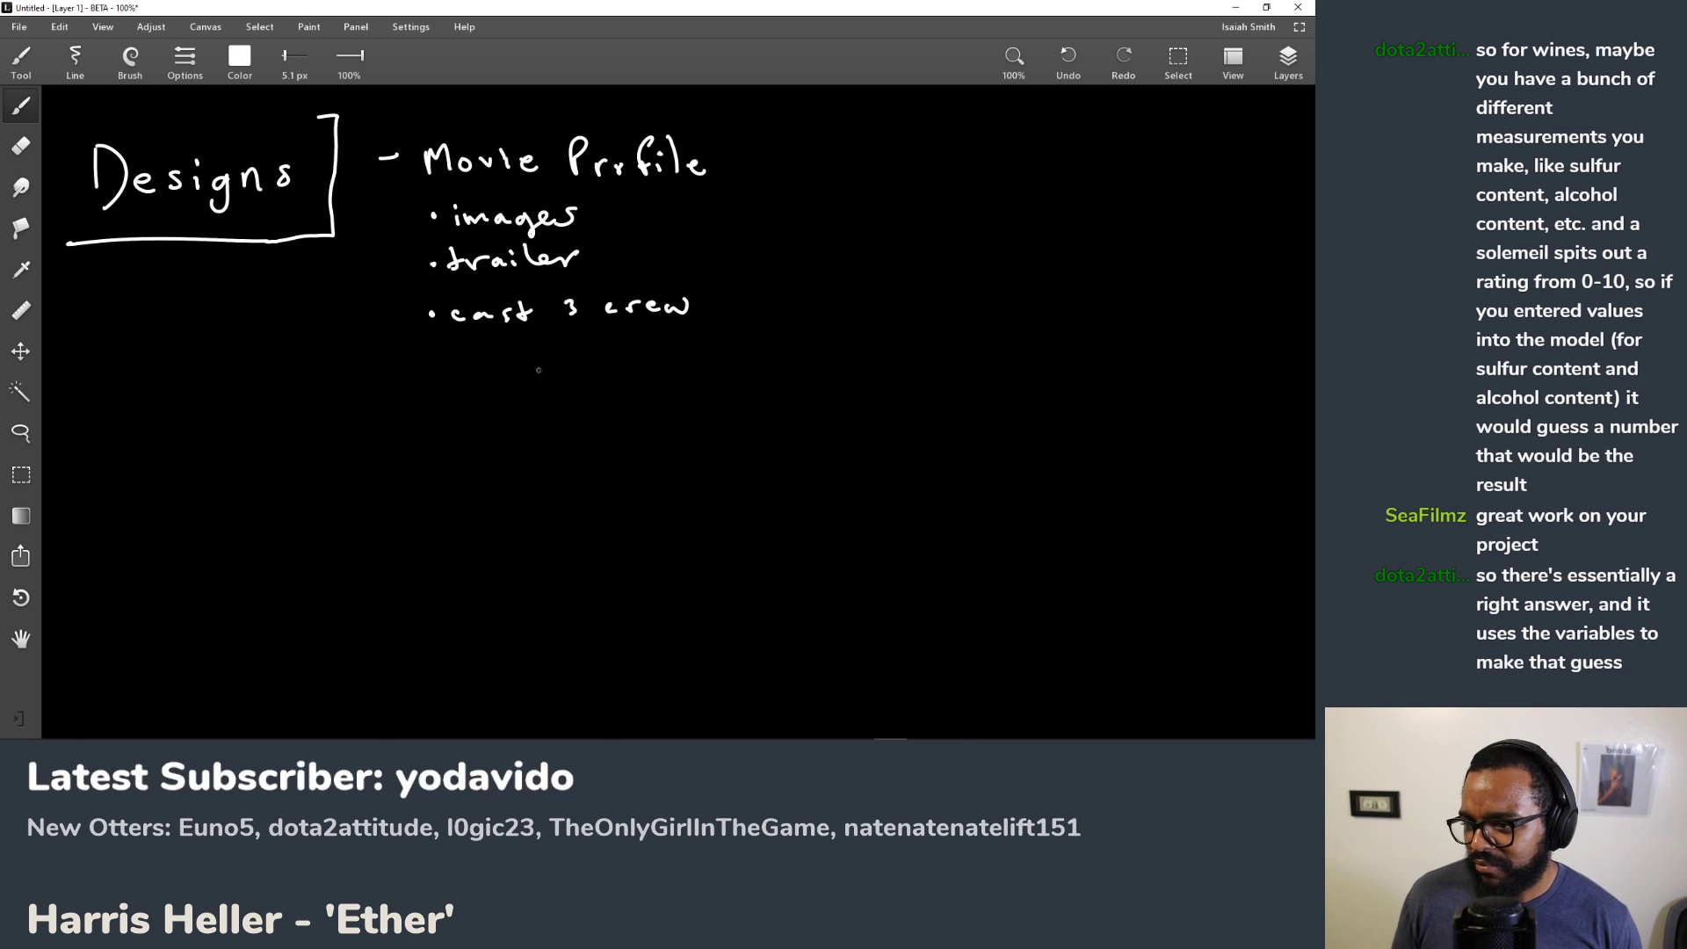
{"action": "key", "text": "e"}
{"action": "mouse_move", "coordinate": [712, 306]}
{"action": "left_mouse_down"}
{"action": "mouse_move", "coordinate": [462, 316]}
{"action": "mouse_move", "coordinate": [523, 301]}
{"action": "mouse_move", "coordinate": [698, 302]}
{"action": "left_mouse_up"}
{"action": "key", "text": "b"}
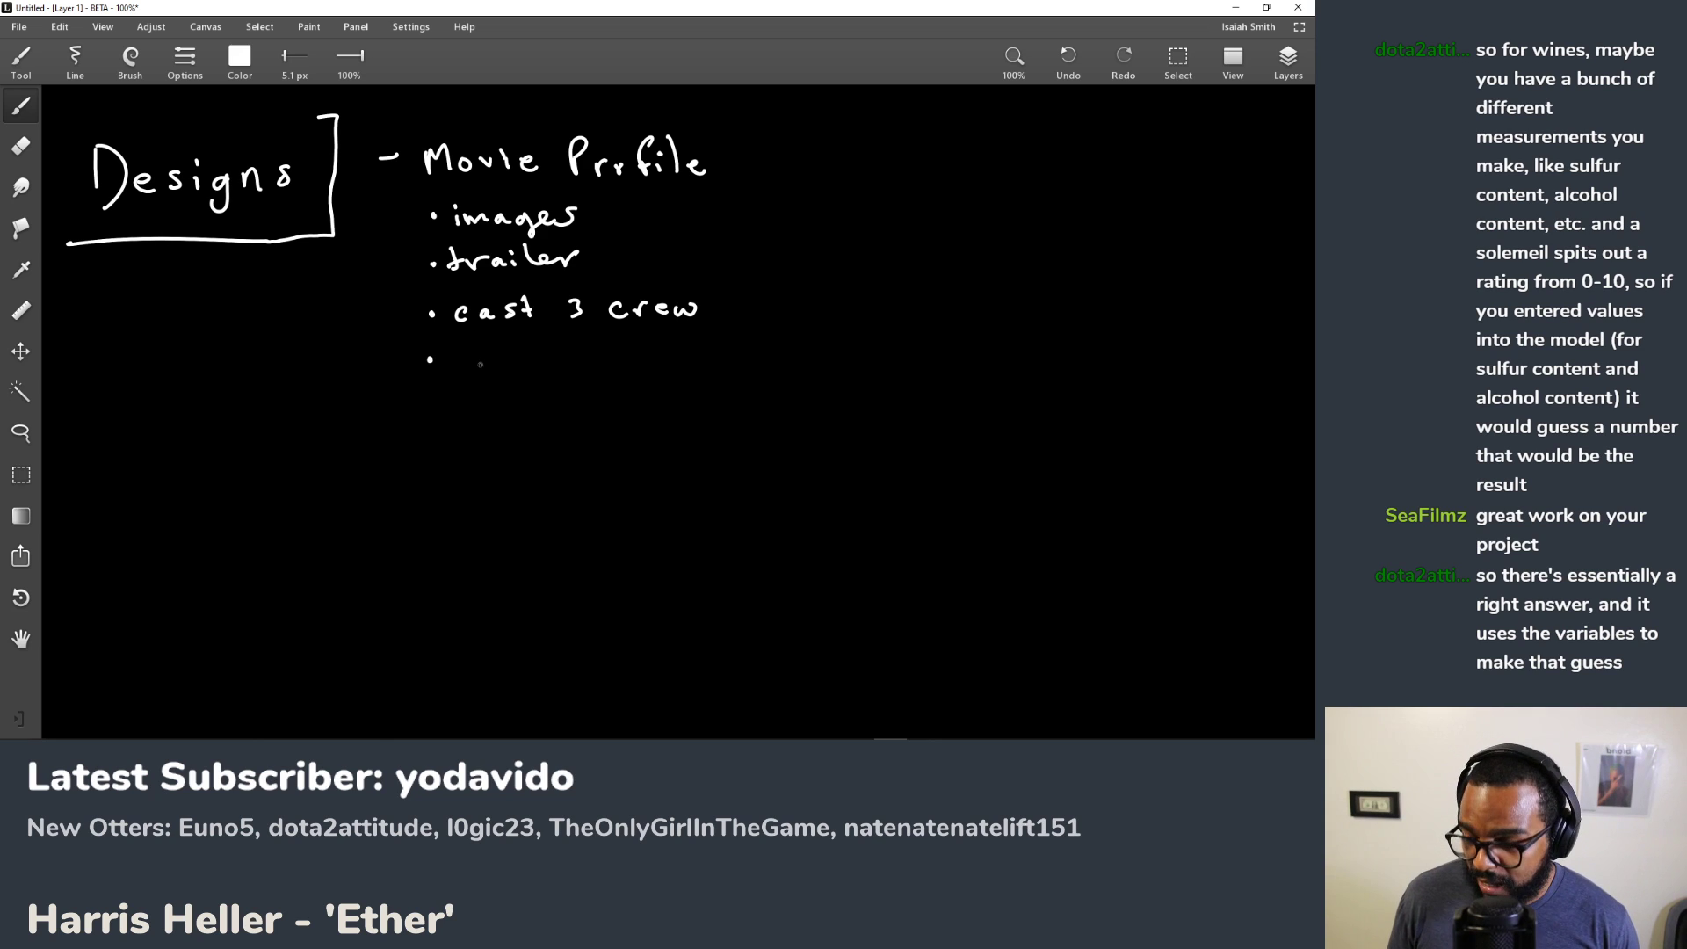
Step: Handwrite 'recent watches /' after the fourth bullet
{"action": "left_click_drag", "start_coordinate": [460, 378], "coordinate": [472, 360]}
{"action": "left_click_drag", "start_coordinate": [477, 369], "coordinate": [489, 376]}
{"action": "left_click_drag", "start_coordinate": [510, 364], "coordinate": [553, 376]}
{"action": "mouse_move", "coordinate": [569, 354]}
{"action": "left_mouse_down"}
{"action": "mouse_move", "coordinate": [567, 376]}
{"action": "mouse_move", "coordinate": [576, 361]}
{"action": "mouse_move", "coordinate": [675, 378]}
{"action": "left_mouse_up"}
{"action": "mouse_move", "coordinate": [686, 349]}
{"action": "left_mouse_down"}
{"action": "mouse_move", "coordinate": [689, 376]}
{"action": "mouse_move", "coordinate": [696, 362]}
{"action": "left_mouse_up"}
{"action": "left_click_drag", "start_coordinate": [713, 366], "coordinate": [756, 376]}
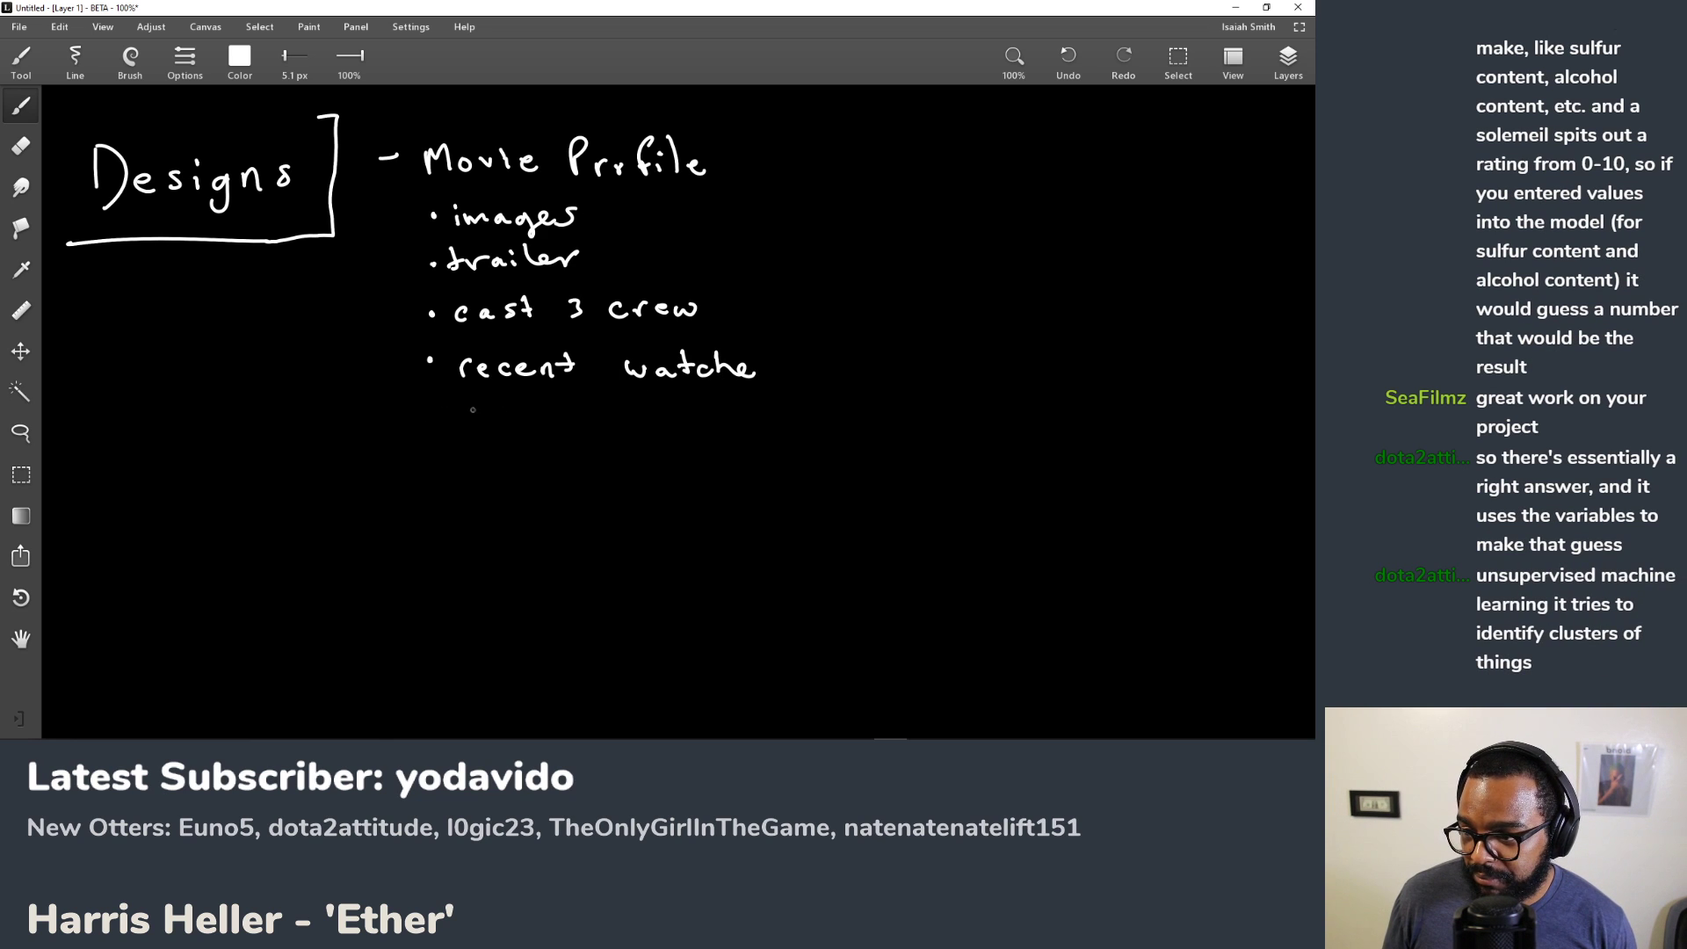
{"action": "left_click_drag", "start_coordinate": [796, 355], "coordinate": [763, 384]}
Step: Write 'recent parties' on the line below and place a new bullet dot underneath
{"action": "left_click_drag", "start_coordinate": [489, 429], "coordinate": [541, 428]}
{"action": "left_click_drag", "start_coordinate": [538, 423], "coordinate": [587, 429]}
{"action": "left_click_drag", "start_coordinate": [577, 422], "coordinate": [635, 421]}
{"action": "left_click_drag", "start_coordinate": [651, 422], "coordinate": [680, 418]}
{"action": "left_click_drag", "start_coordinate": [691, 407], "coordinate": [692, 430]}
{"action": "left_click_drag", "start_coordinate": [683, 421], "coordinate": [736, 430]}
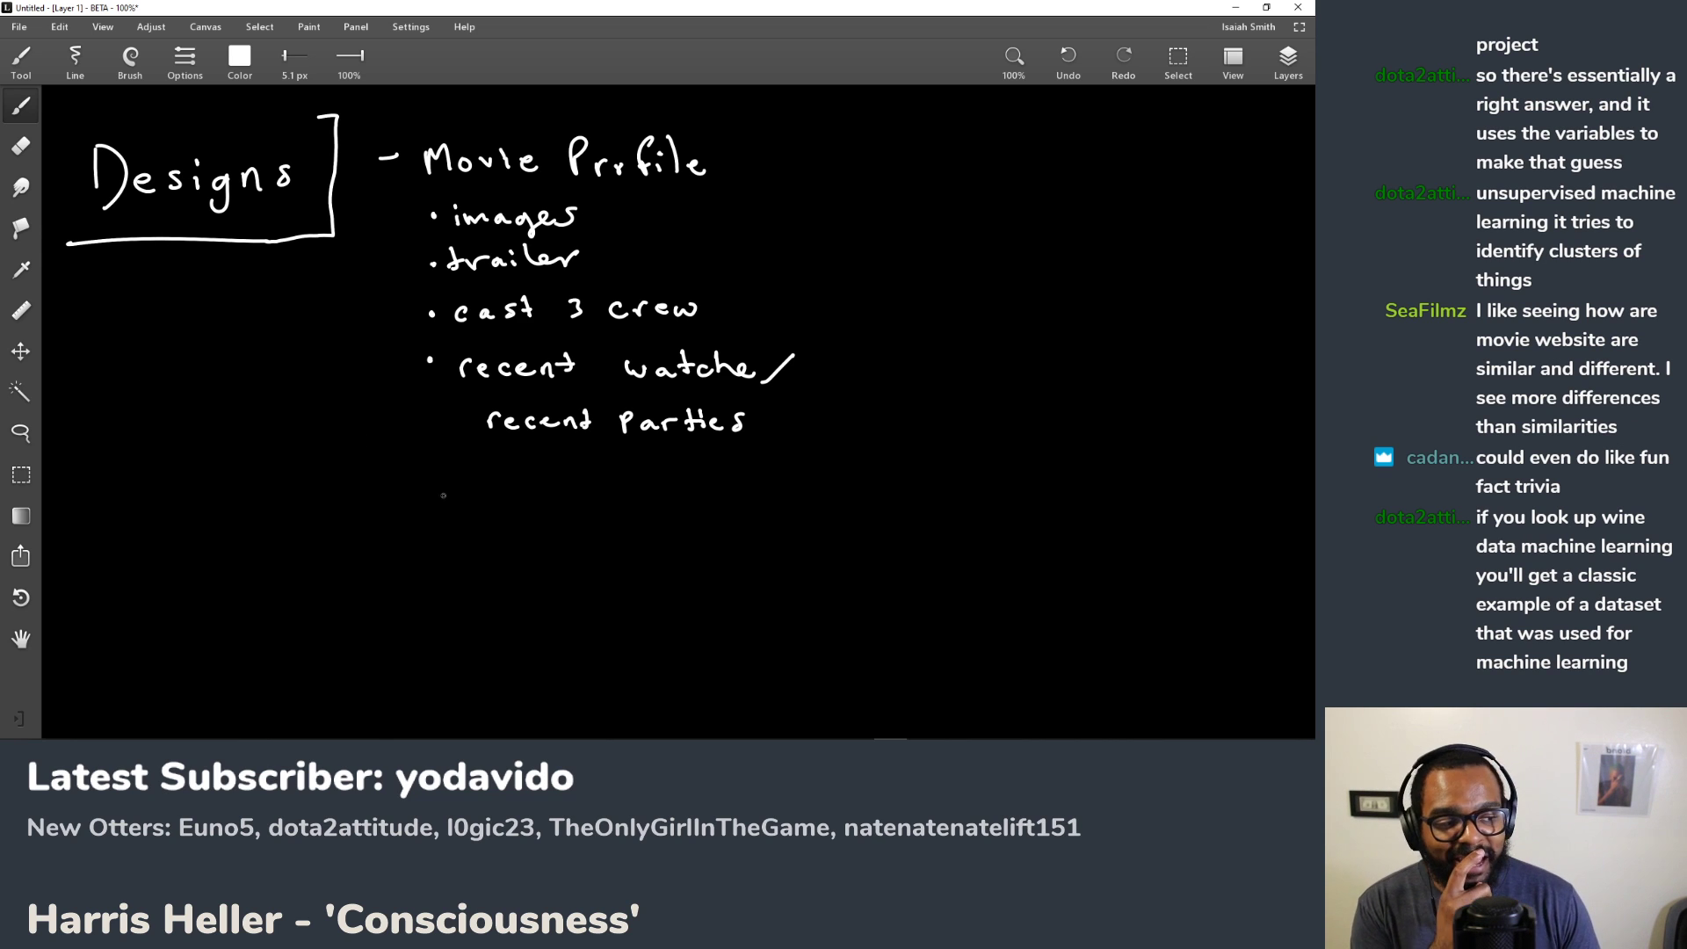
{"action": "left_click", "coordinate": [421, 480]}
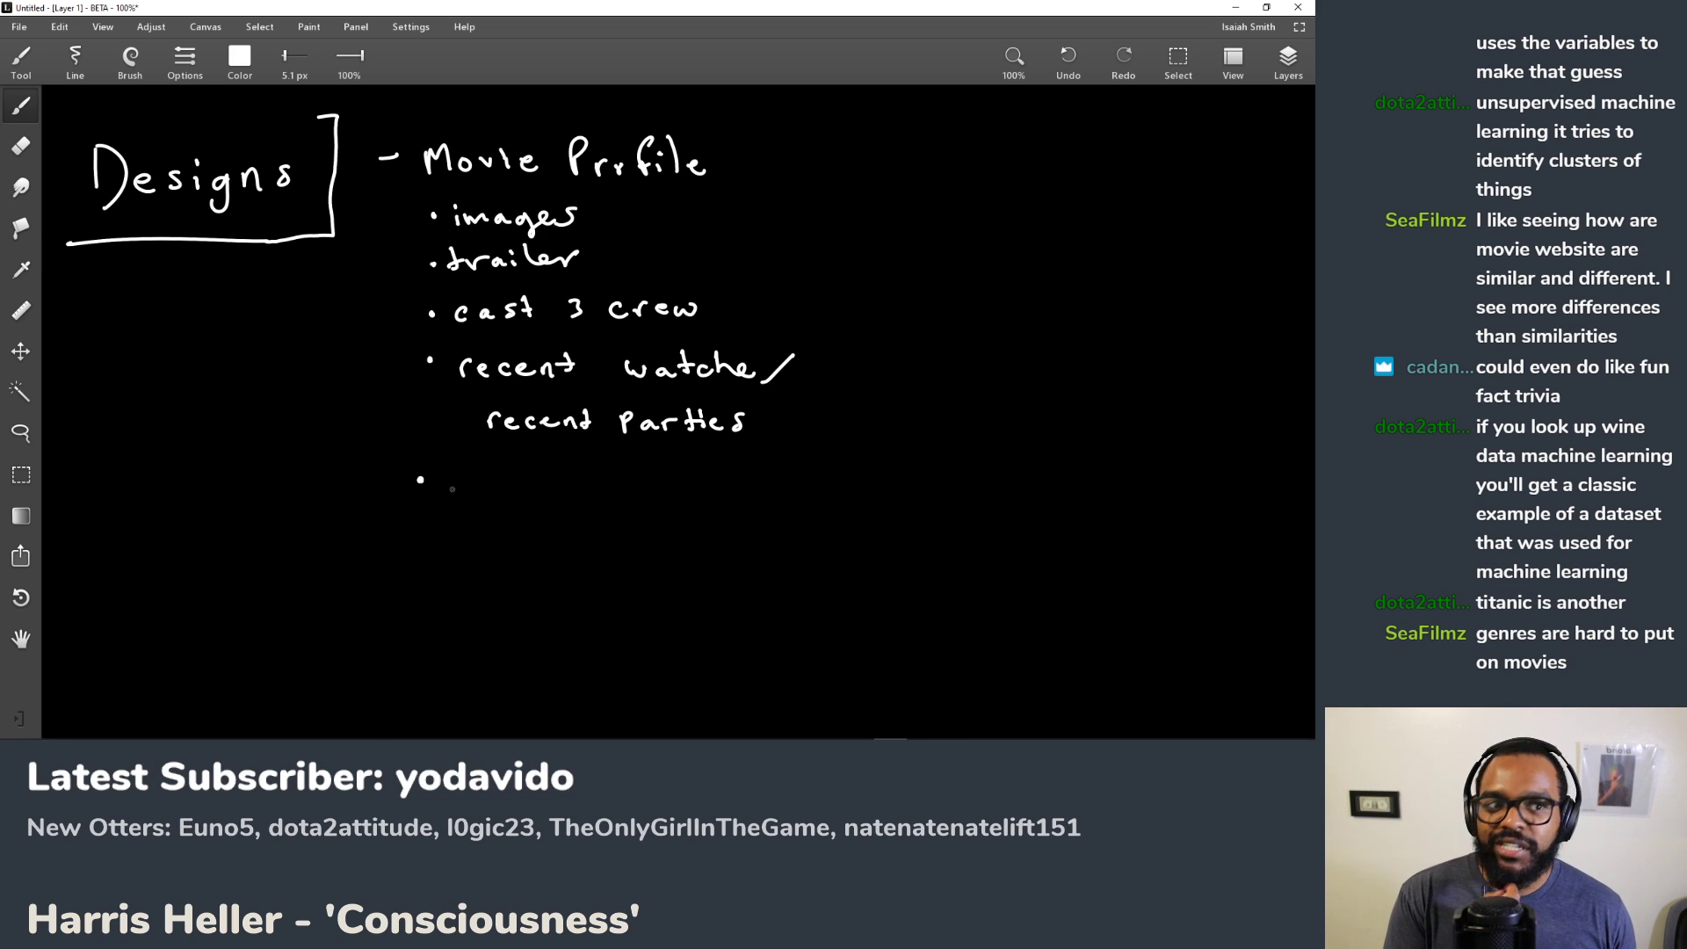
Step: Handwrite 'bts / trivia' after the new bullet, then pan back toward the earlier notes
{"action": "mouse_move", "coordinate": [450, 464]}
{"action": "left_mouse_down"}
{"action": "mouse_move", "coordinate": [455, 497]}
{"action": "mouse_move", "coordinate": [480, 496]}
{"action": "left_mouse_up"}
{"action": "left_click_drag", "start_coordinate": [472, 479], "coordinate": [544, 498]}
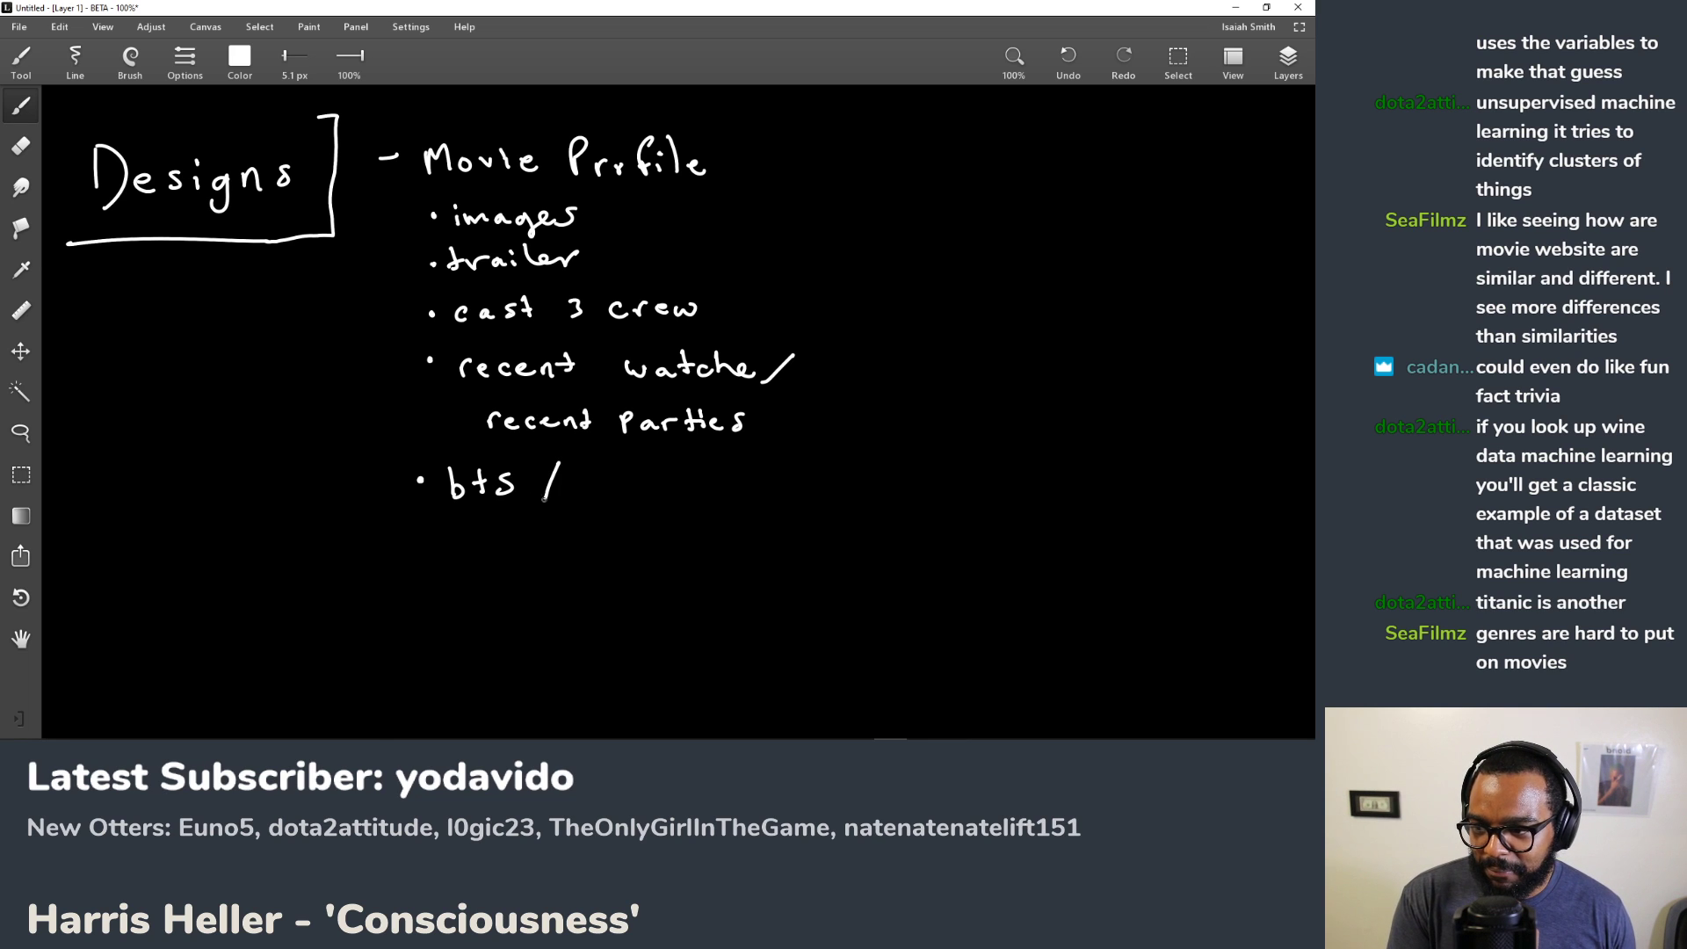
{"action": "left_click_drag", "start_coordinate": [591, 468], "coordinate": [587, 497]}
{"action": "left_click_drag", "start_coordinate": [582, 482], "coordinate": [615, 481]}
{"action": "left_click", "coordinate": [620, 472]}
{"action": "left_click_drag", "start_coordinate": [621, 482], "coordinate": [686, 491]}
{"action": "left_click", "coordinate": [654, 472]}
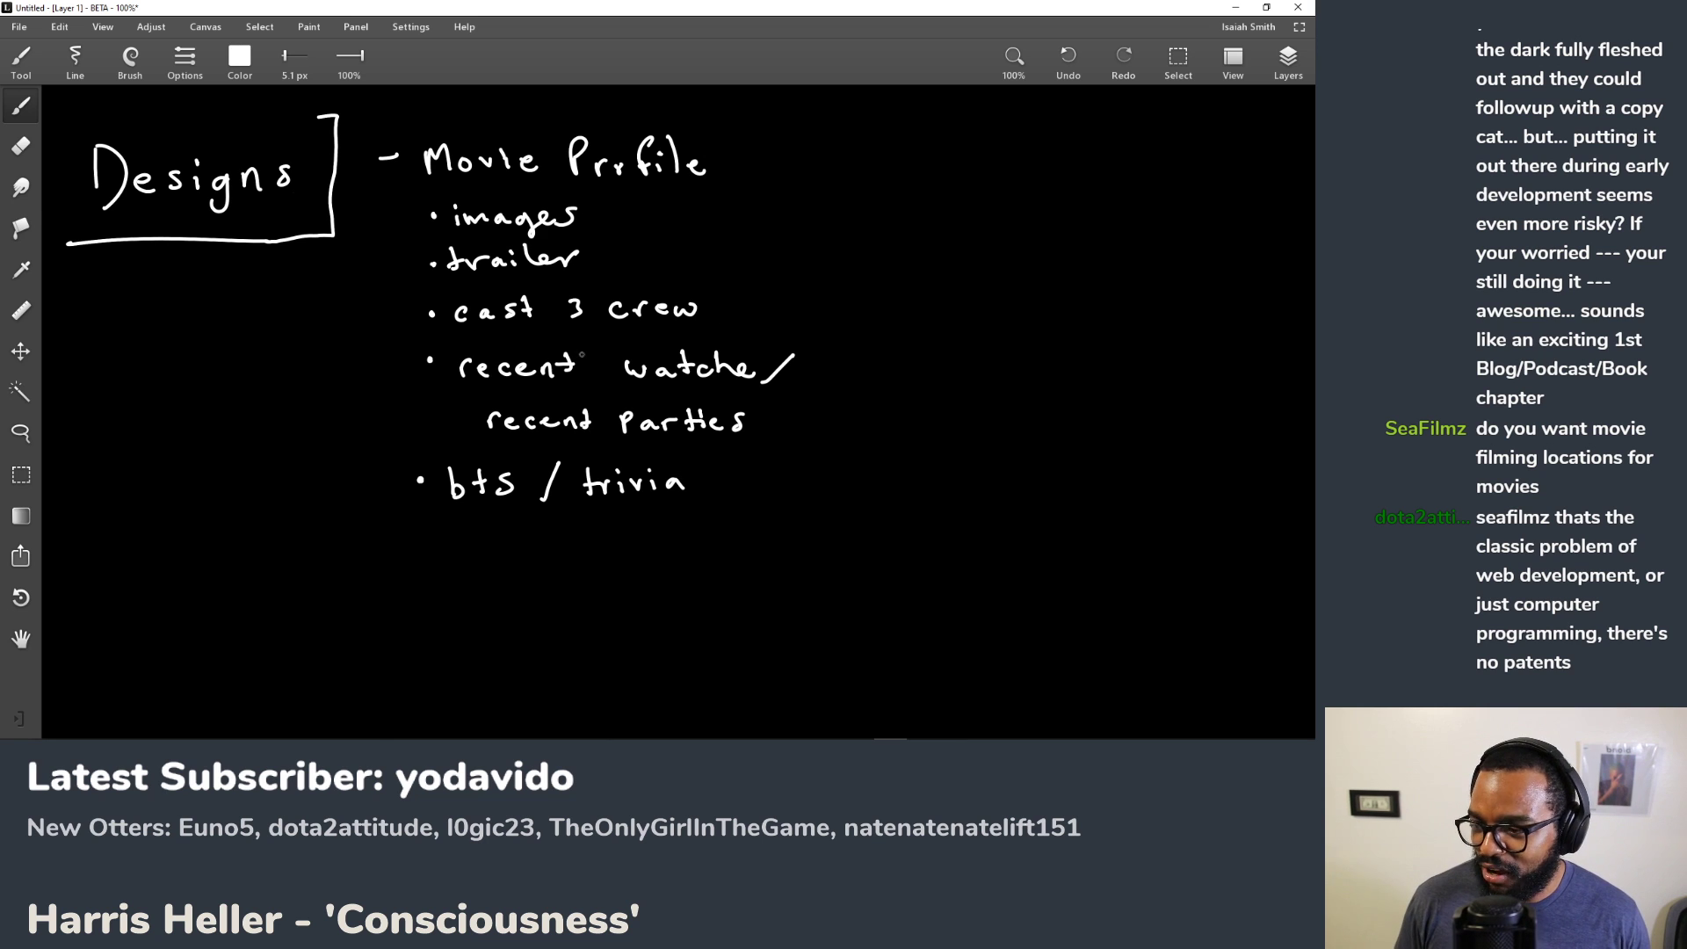
{"action": "left_click_drag", "start_coordinate": [301, 332], "coordinate": [414, 312]}
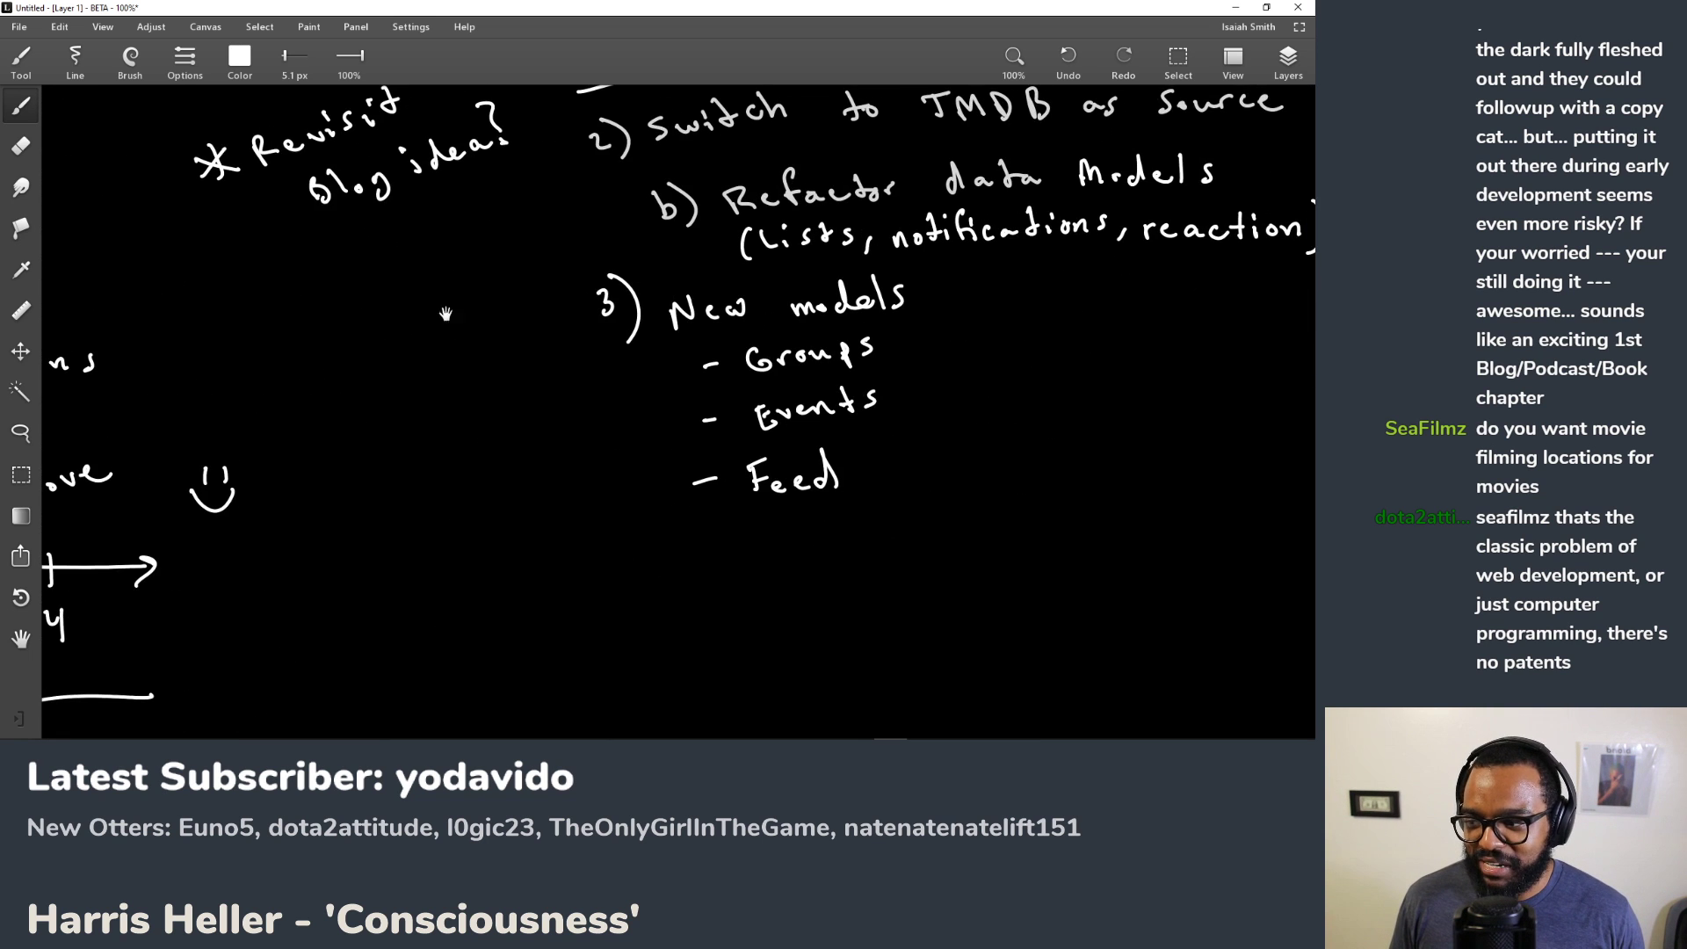
Step: Pan to empty canvas and handwrite 'movieotter ='
{"action": "left_click_drag", "start_coordinate": [436, 403], "coordinate": [513, 286]}
{"action": "left_click_drag", "start_coordinate": [392, 388], "coordinate": [337, 318]}
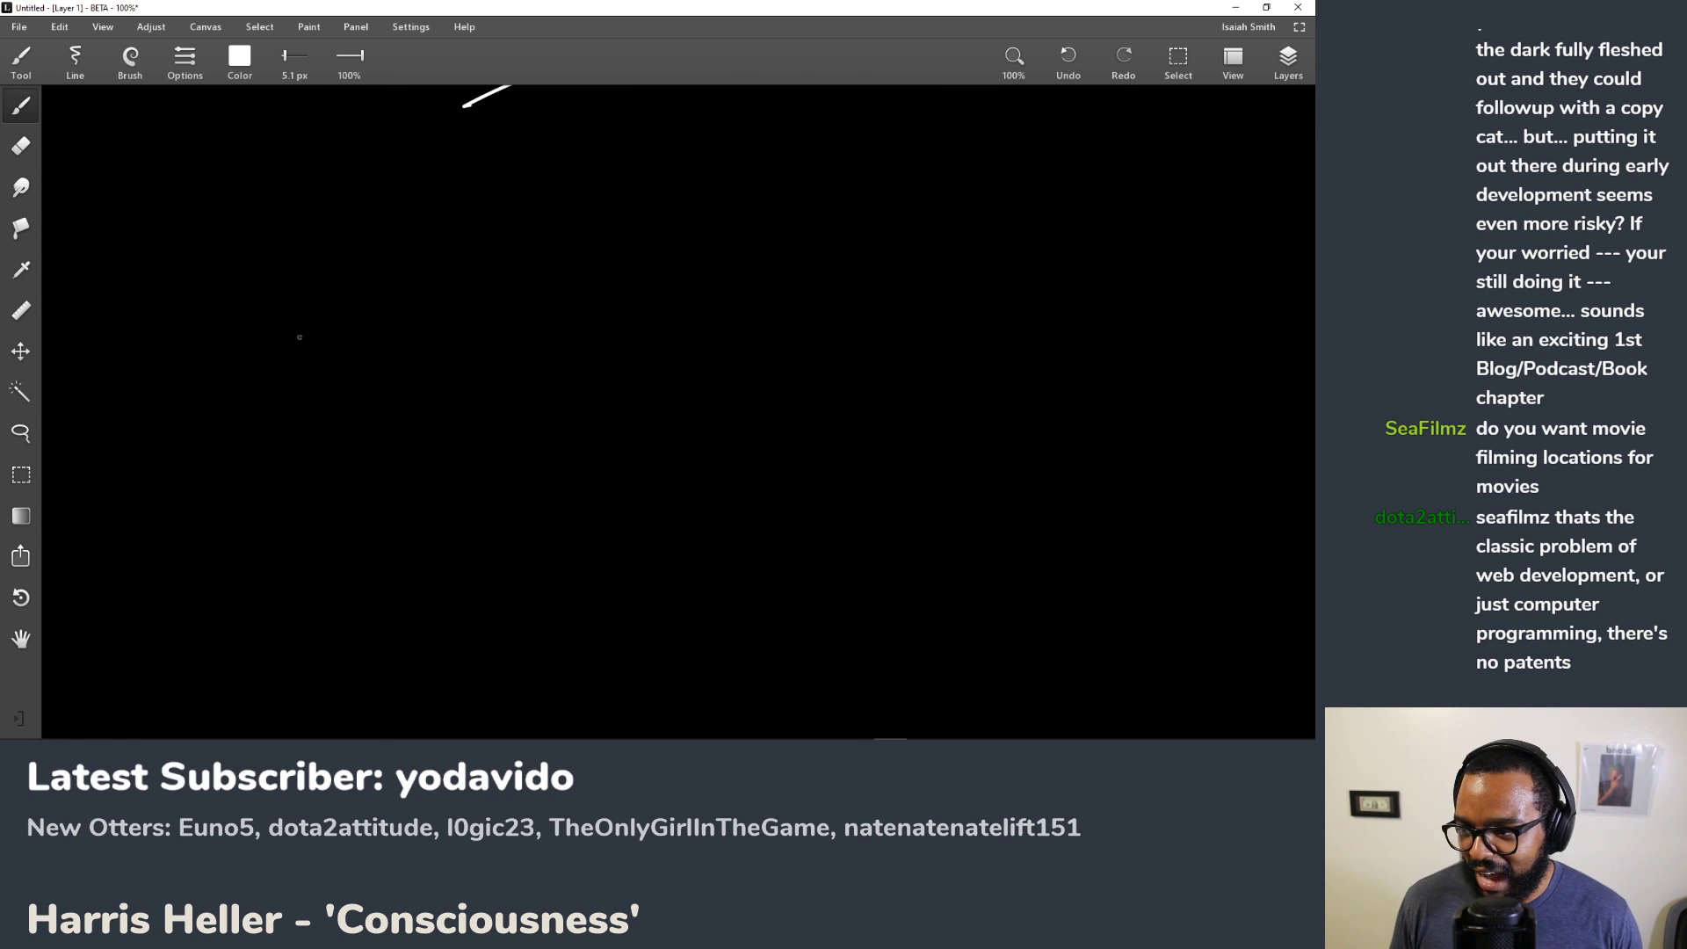
{"action": "mouse_move", "coordinate": [188, 333]}
{"action": "left_mouse_down"}
{"action": "mouse_move", "coordinate": [361, 305]}
{"action": "mouse_move", "coordinate": [350, 322]}
{"action": "mouse_move", "coordinate": [409, 327]}
{"action": "left_mouse_up"}
{"action": "mouse_move", "coordinate": [410, 327]}
{"action": "left_mouse_down"}
{"action": "mouse_move", "coordinate": [427, 312]}
{"action": "mouse_move", "coordinate": [490, 323]}
{"action": "left_mouse_up"}
{"action": "left_click_drag", "start_coordinate": [472, 318], "coordinate": [547, 324]}
Step: Write 'Letterboxd + reddit' after the equals sign and underline Letterboxd
{"action": "left_click_drag", "start_coordinate": [553, 317], "coordinate": [584, 323]}
{"action": "mouse_move", "coordinate": [595, 298]}
{"action": "left_mouse_down"}
{"action": "mouse_move", "coordinate": [594, 322]}
{"action": "mouse_move", "coordinate": [652, 297]}
{"action": "mouse_move", "coordinate": [703, 321]}
{"action": "mouse_move", "coordinate": [726, 306]}
{"action": "left_mouse_up"}
{"action": "mouse_move", "coordinate": [763, 300]}
{"action": "left_mouse_down"}
{"action": "mouse_move", "coordinate": [764, 316]}
{"action": "mouse_move", "coordinate": [835, 316]}
{"action": "left_mouse_up"}
{"action": "left_click_drag", "start_coordinate": [854, 307], "coordinate": [928, 320]}
{"action": "left_click", "coordinate": [906, 299]}
{"action": "left_click_drag", "start_coordinate": [918, 303], "coordinate": [941, 299]}
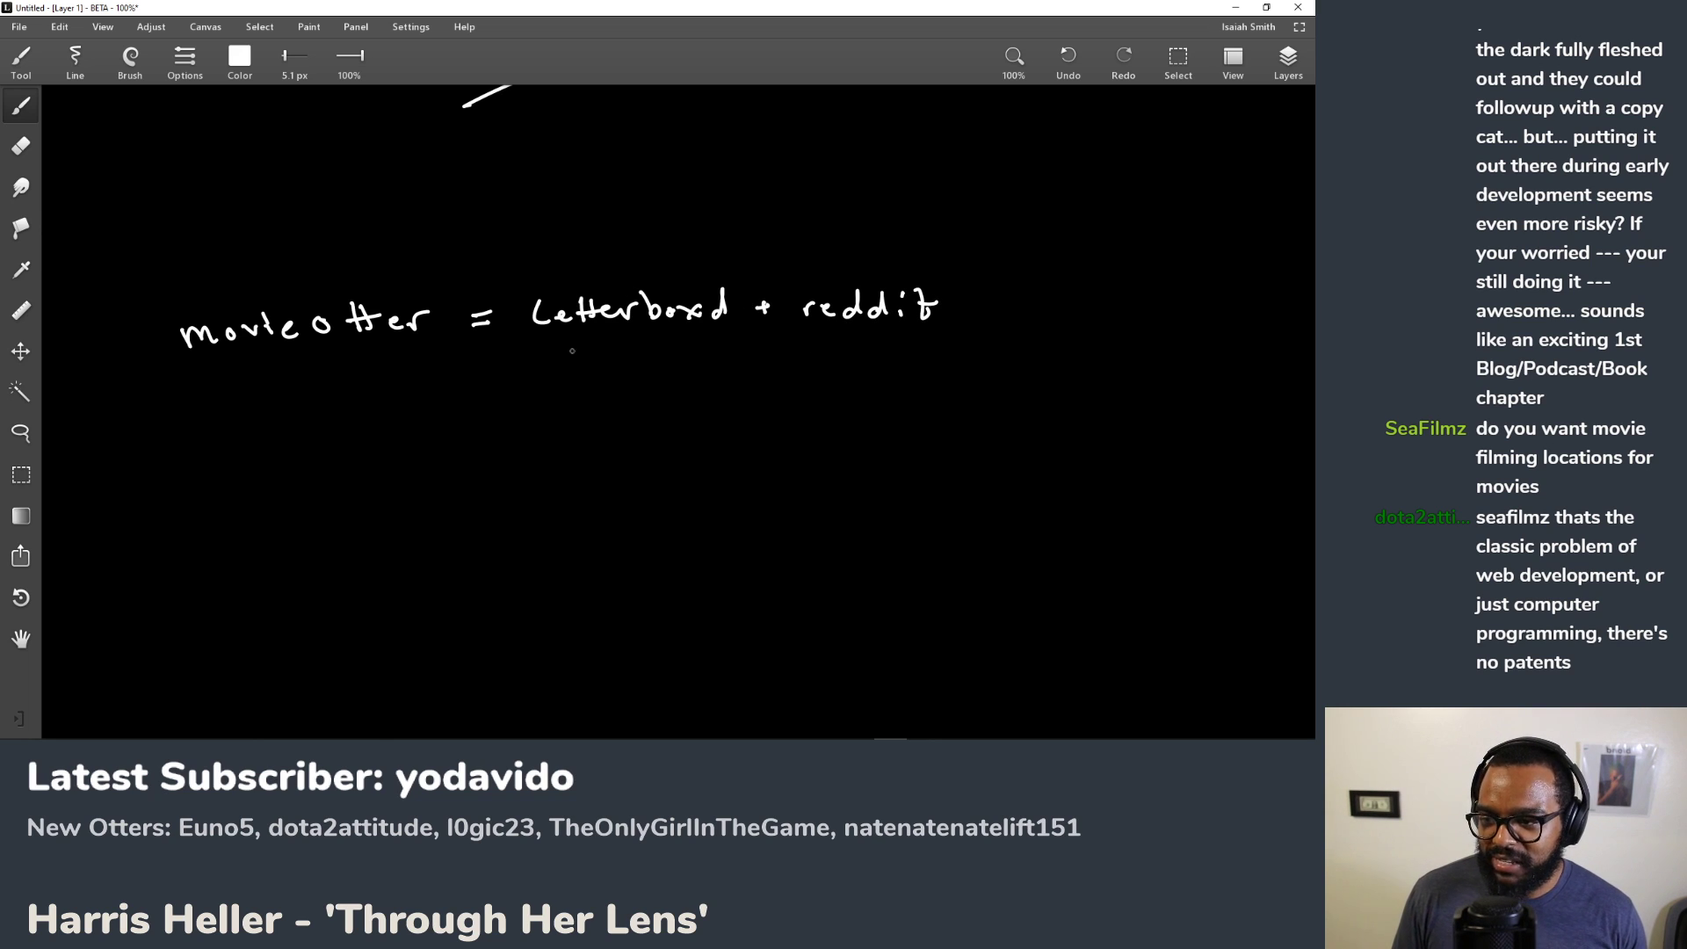
{"action": "left_click_drag", "start_coordinate": [531, 337], "coordinate": [740, 332]}
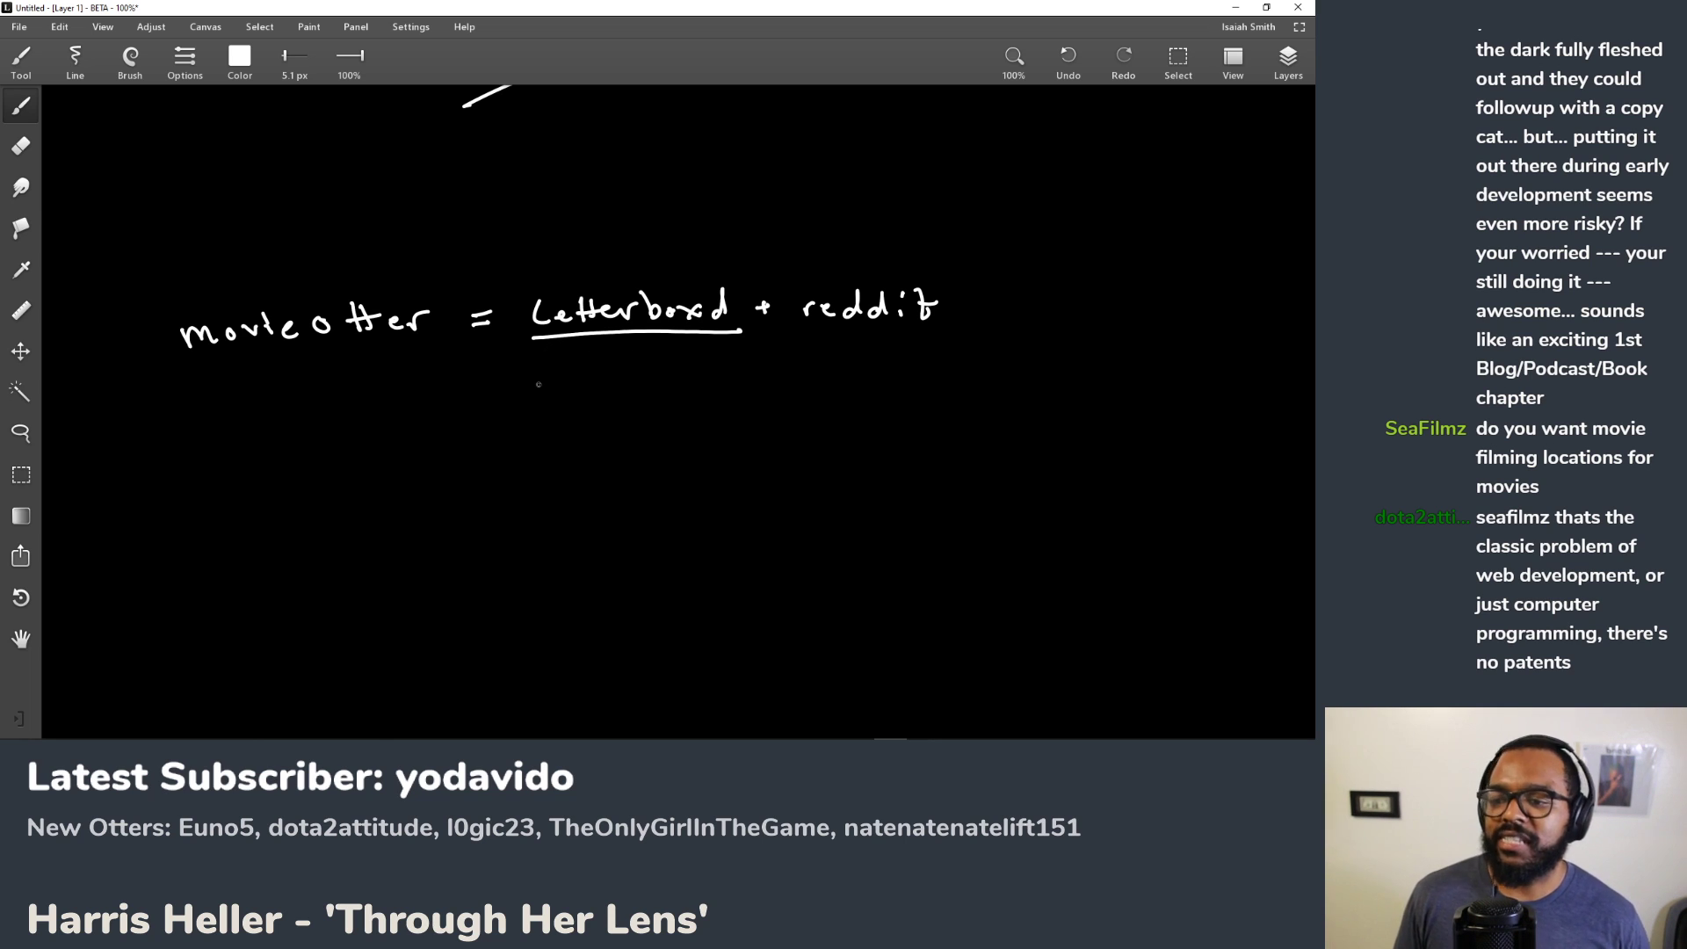
Step: Underline 'reddit' and scroll the canvas back to the Designs notes
{"action": "left_click_drag", "start_coordinate": [797, 334], "coordinate": [962, 337]}
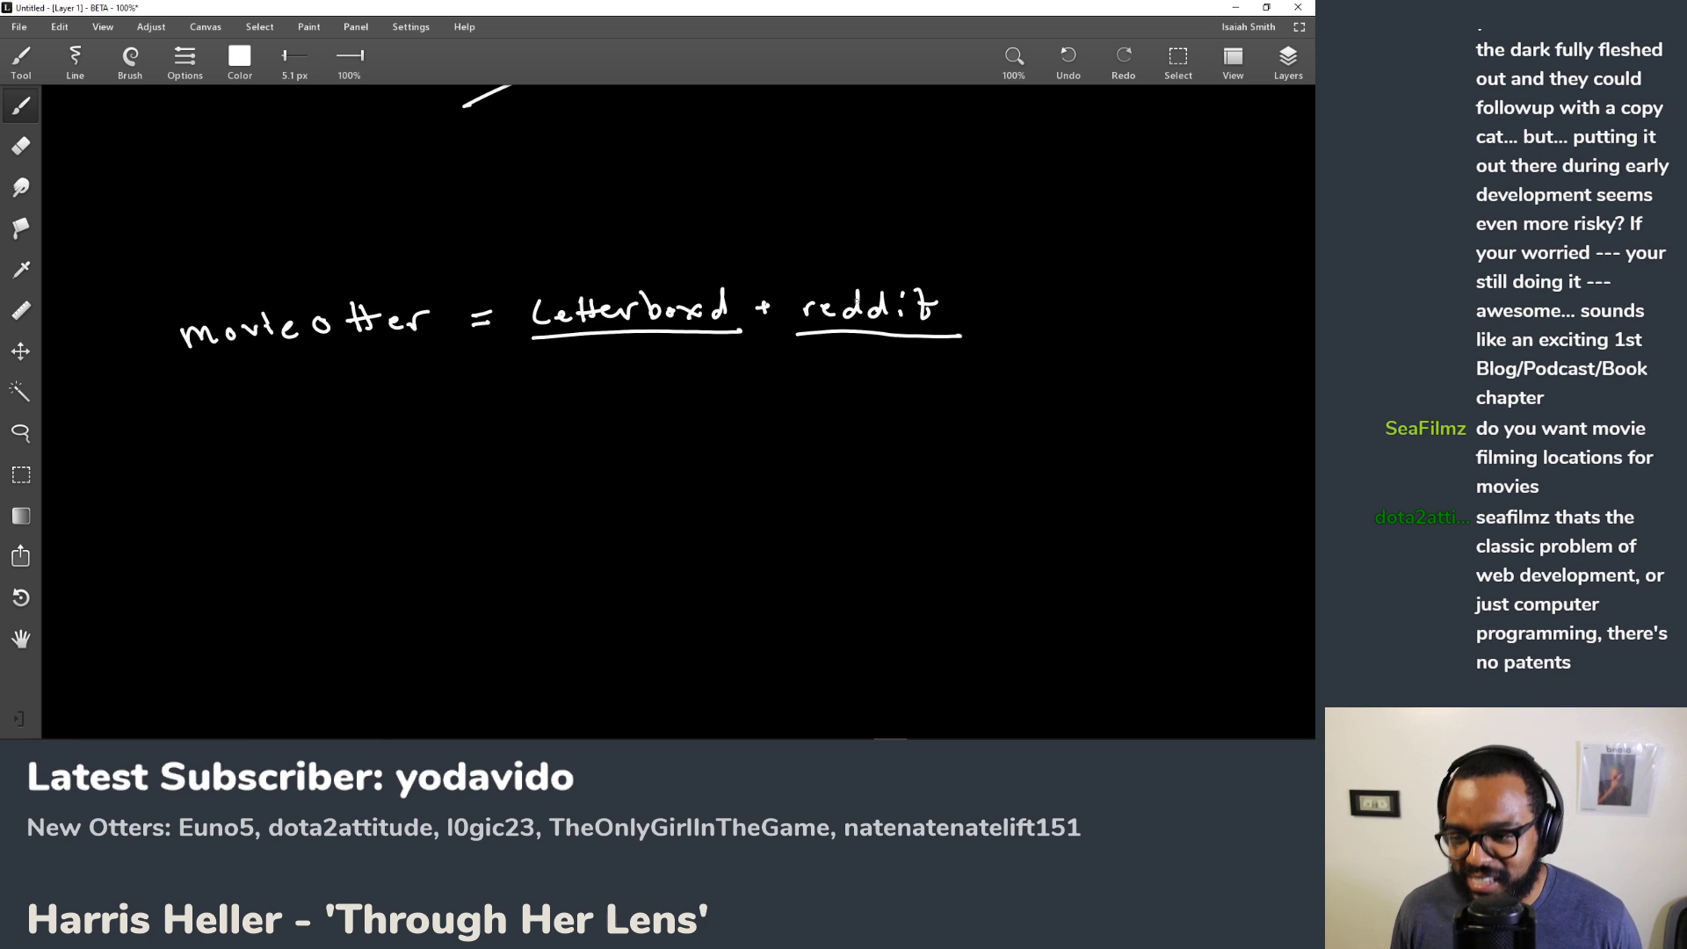
{"action": "scroll", "coordinate": [933, 280], "scroll_direction": "right", "scroll_amount": 4}
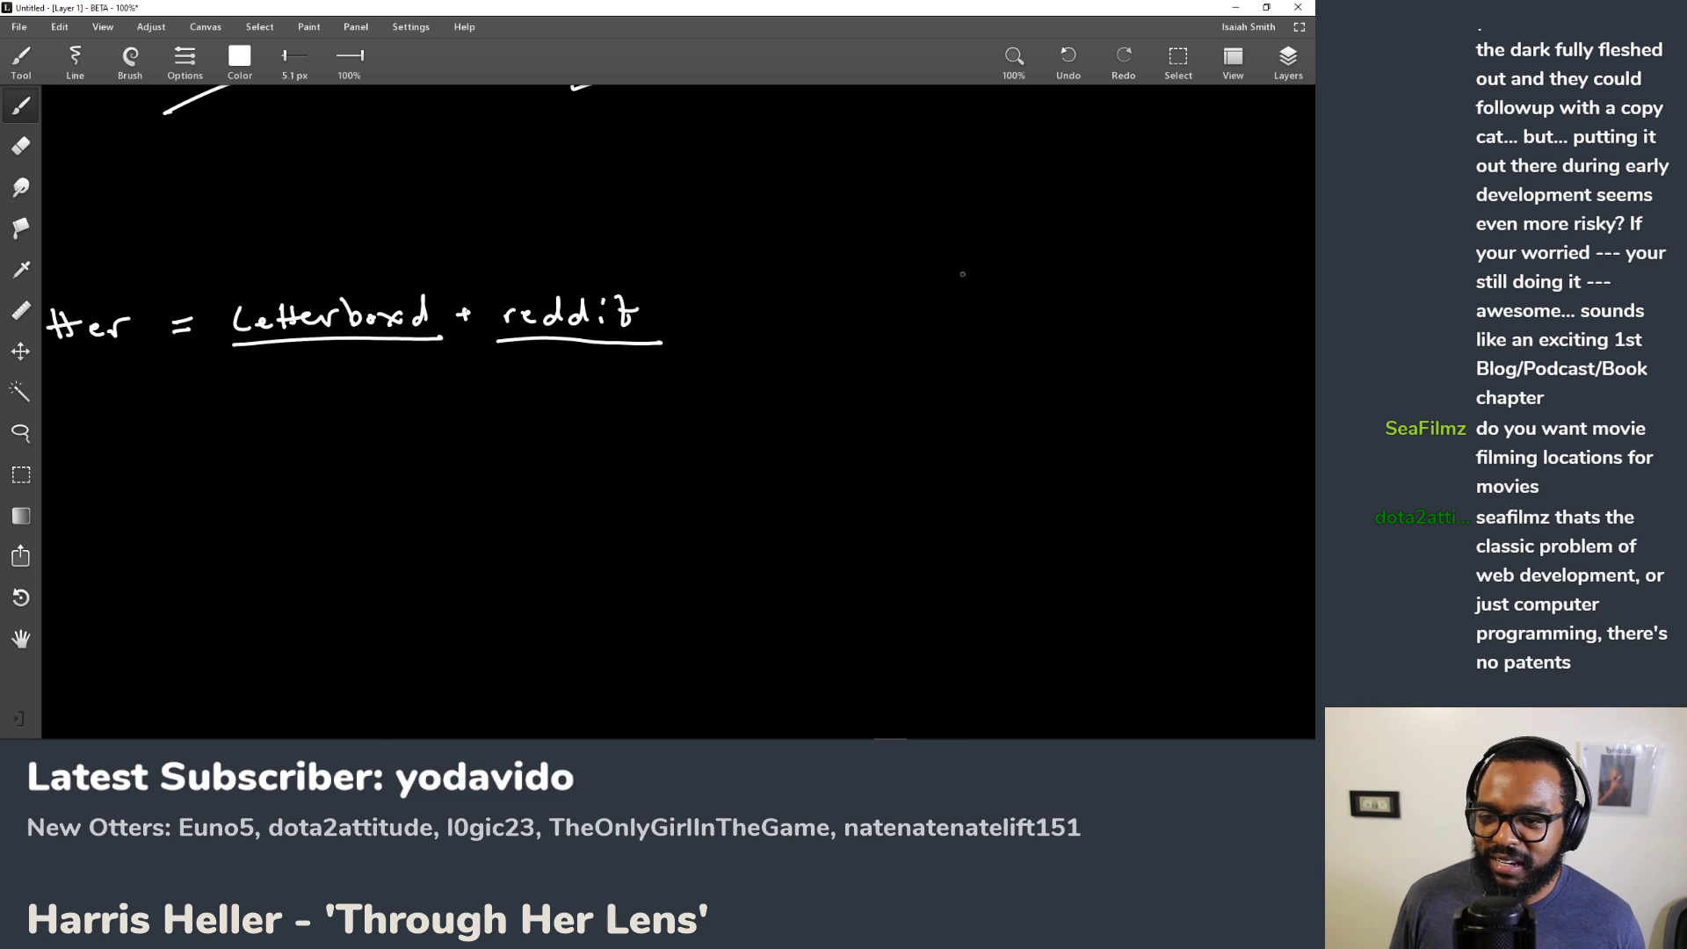
{"action": "scroll", "coordinate": [835, 281], "scroll_direction": "right", "scroll_amount": 3}
{"action": "scroll", "coordinate": [709, 287], "scroll_direction": "up", "scroll_amount": 8}
{"action": "scroll", "coordinate": [655, 455], "scroll_direction": "up", "scroll_amount": 5}
{"action": "scroll", "coordinate": [894, 336], "scroll_direction": "right", "scroll_amount": 5}
{"action": "scroll", "coordinate": [899, 318], "scroll_direction": "right", "scroll_amount": 5}
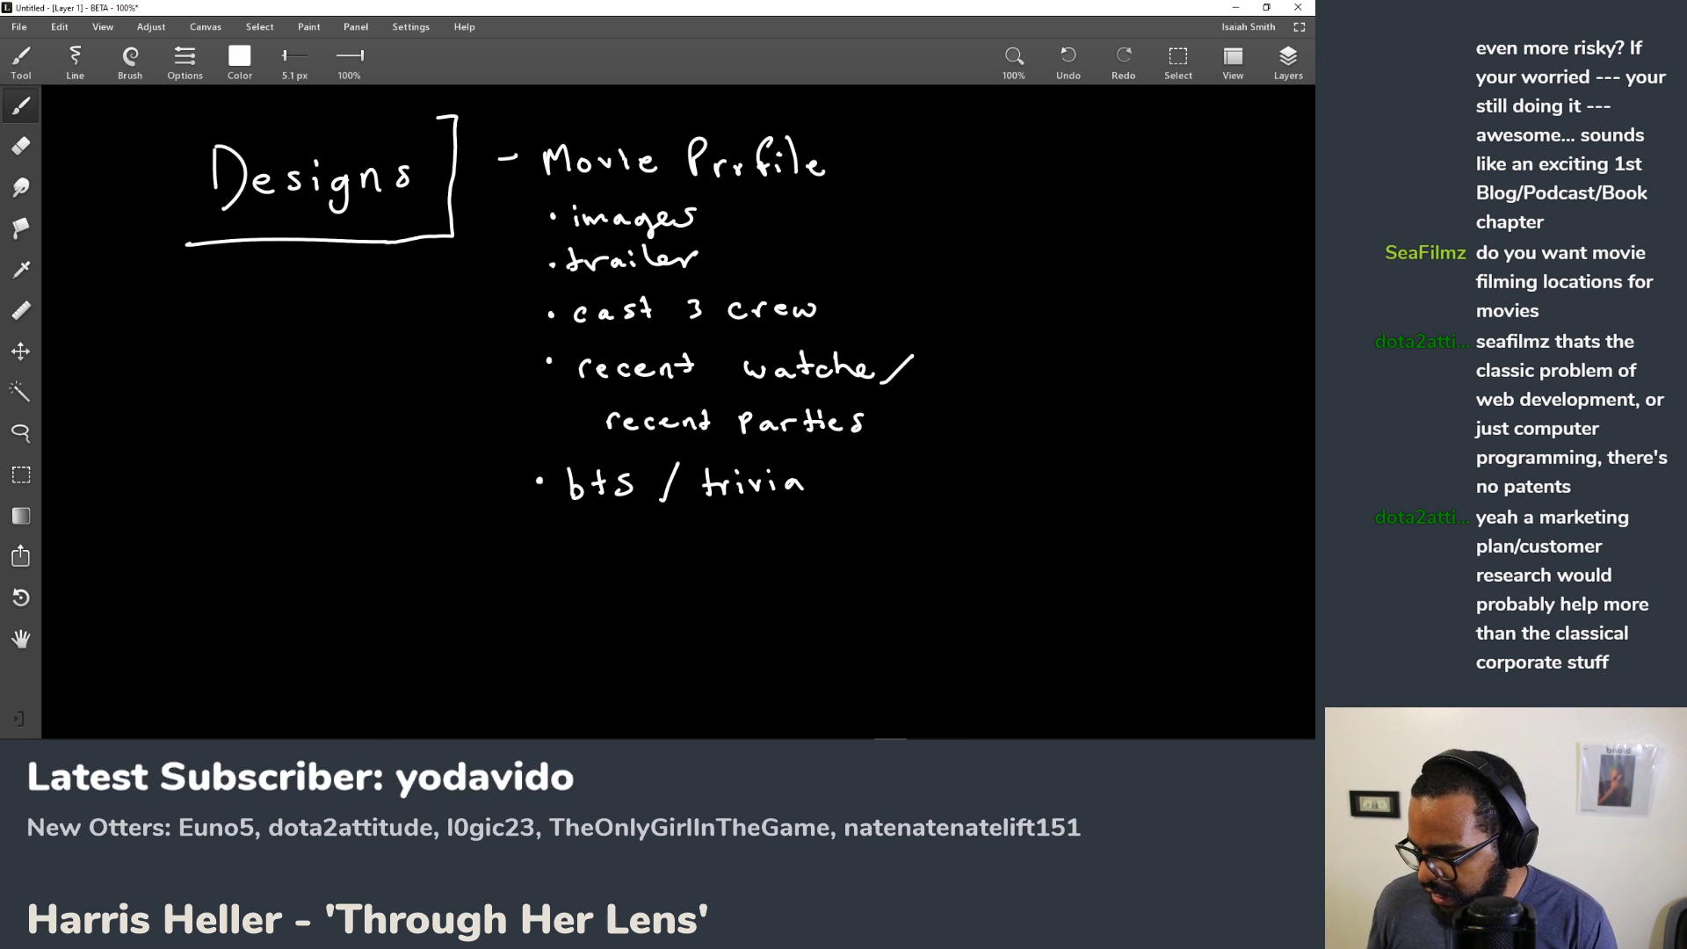
Step: Switch from SketchBook to the Chrome window with the Firebase ML Kit docs
{"action": "key", "text": "alt+Tab"}
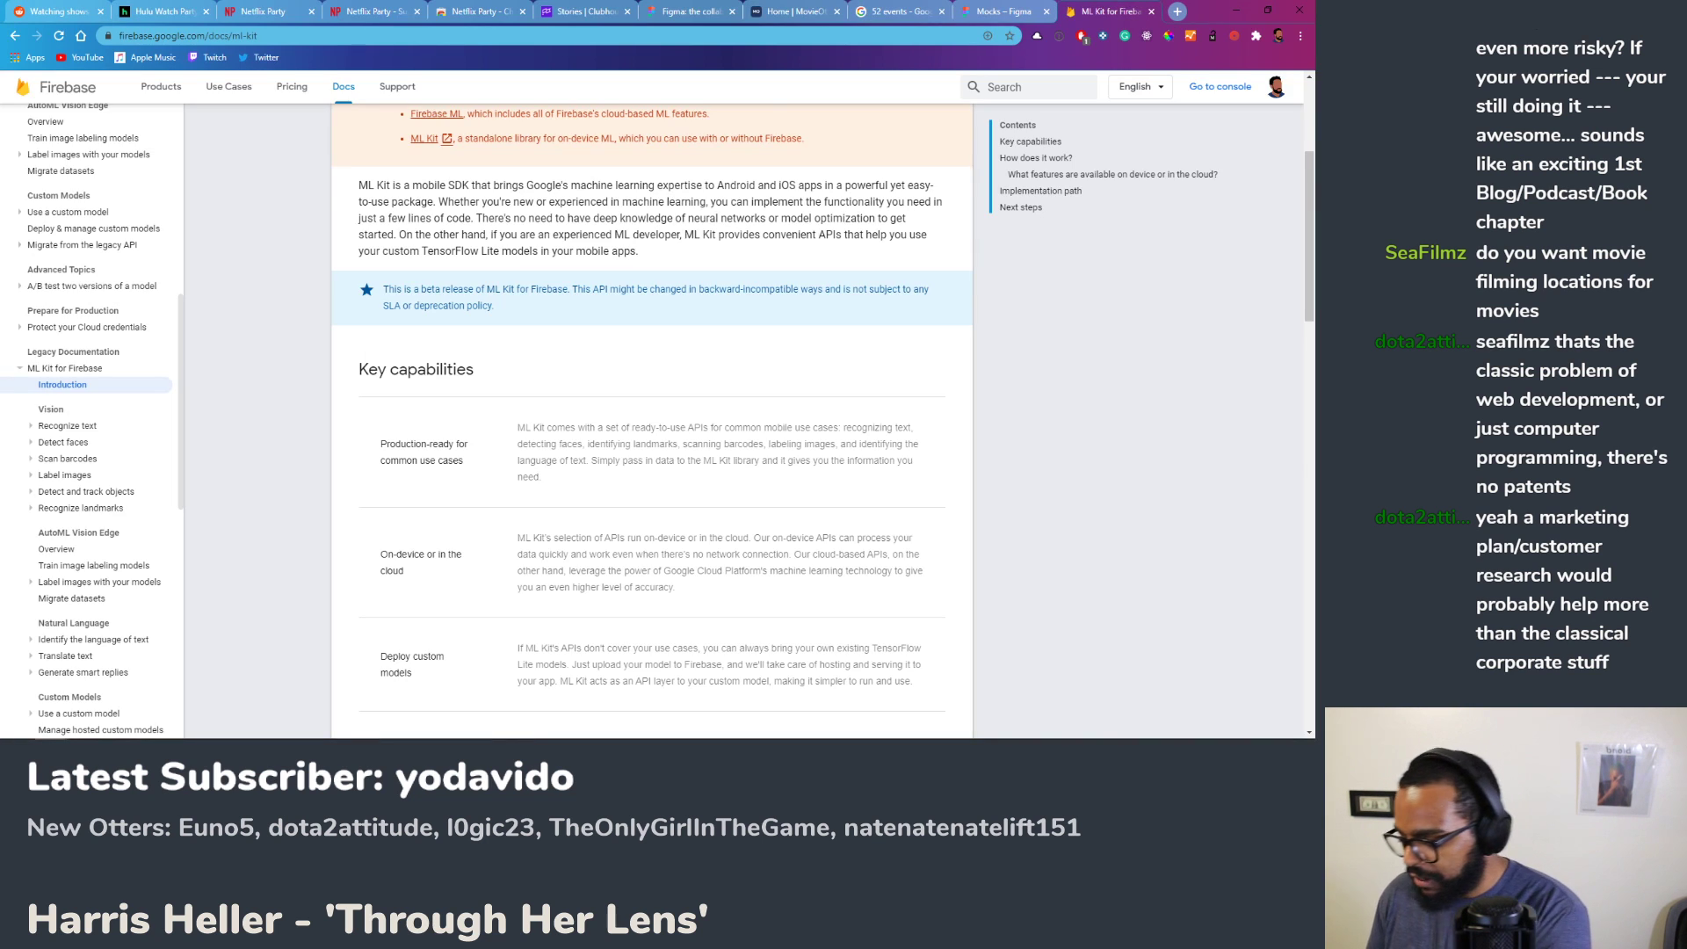
Step: Search Google for 'supervised vs unsupervised learning' in a new tab
{"action": "key", "text": "ctrl+t"}
{"action": "type", "text": "supervised vs uns"}
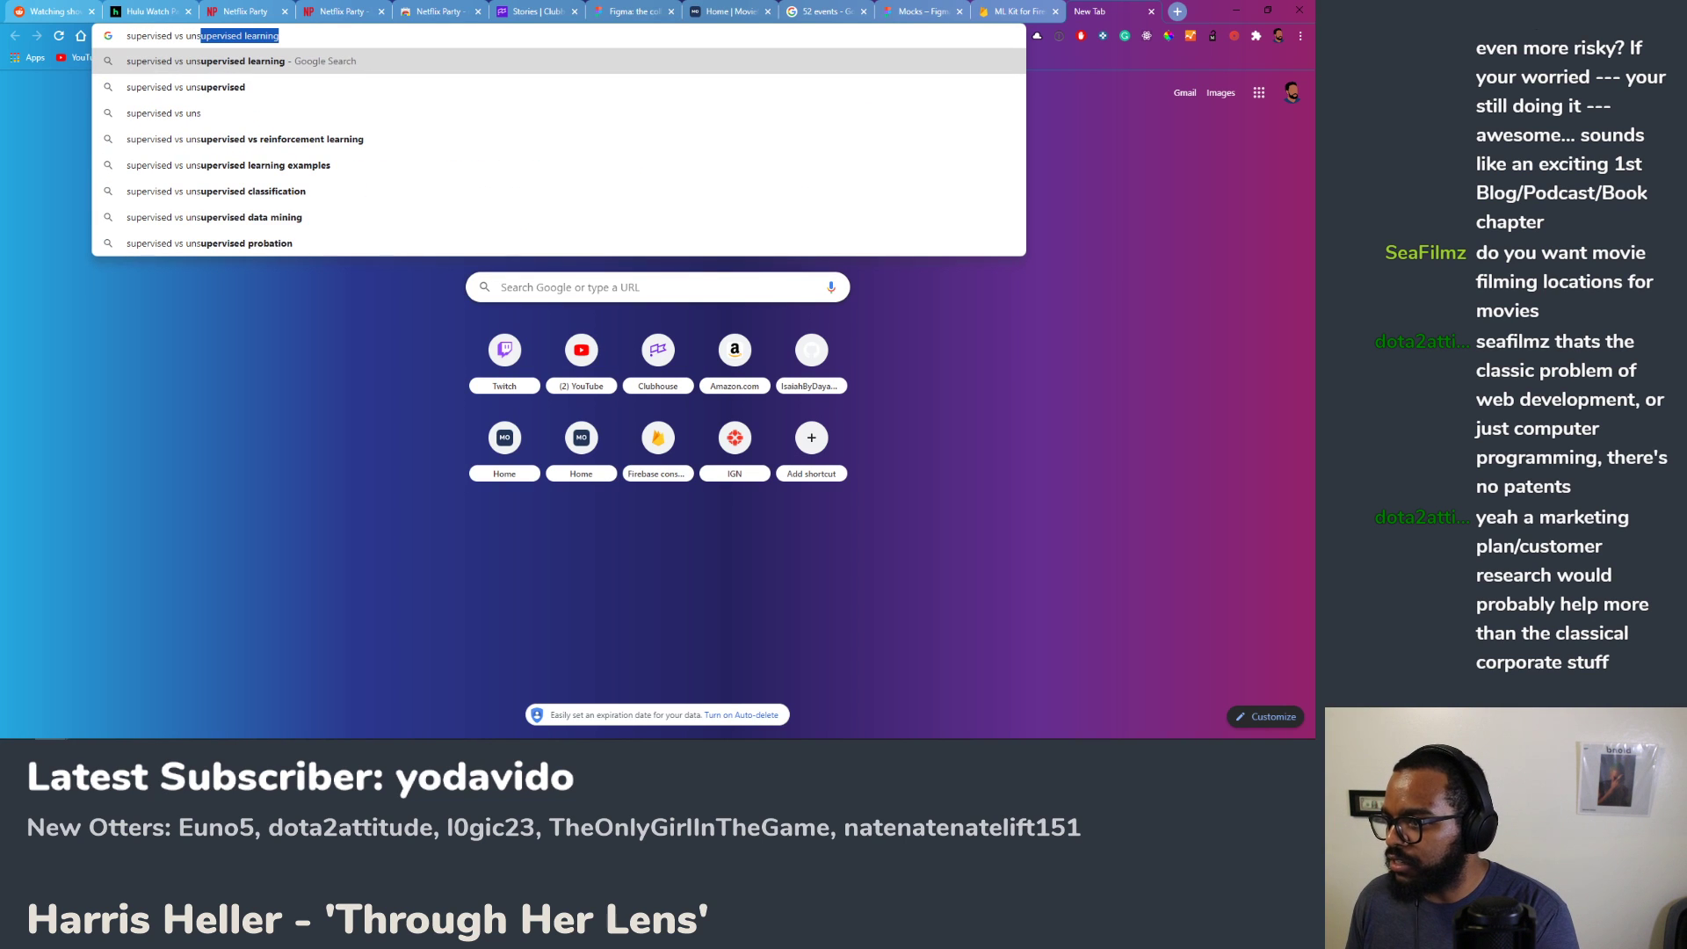
{"action": "key", "text": "Return"}
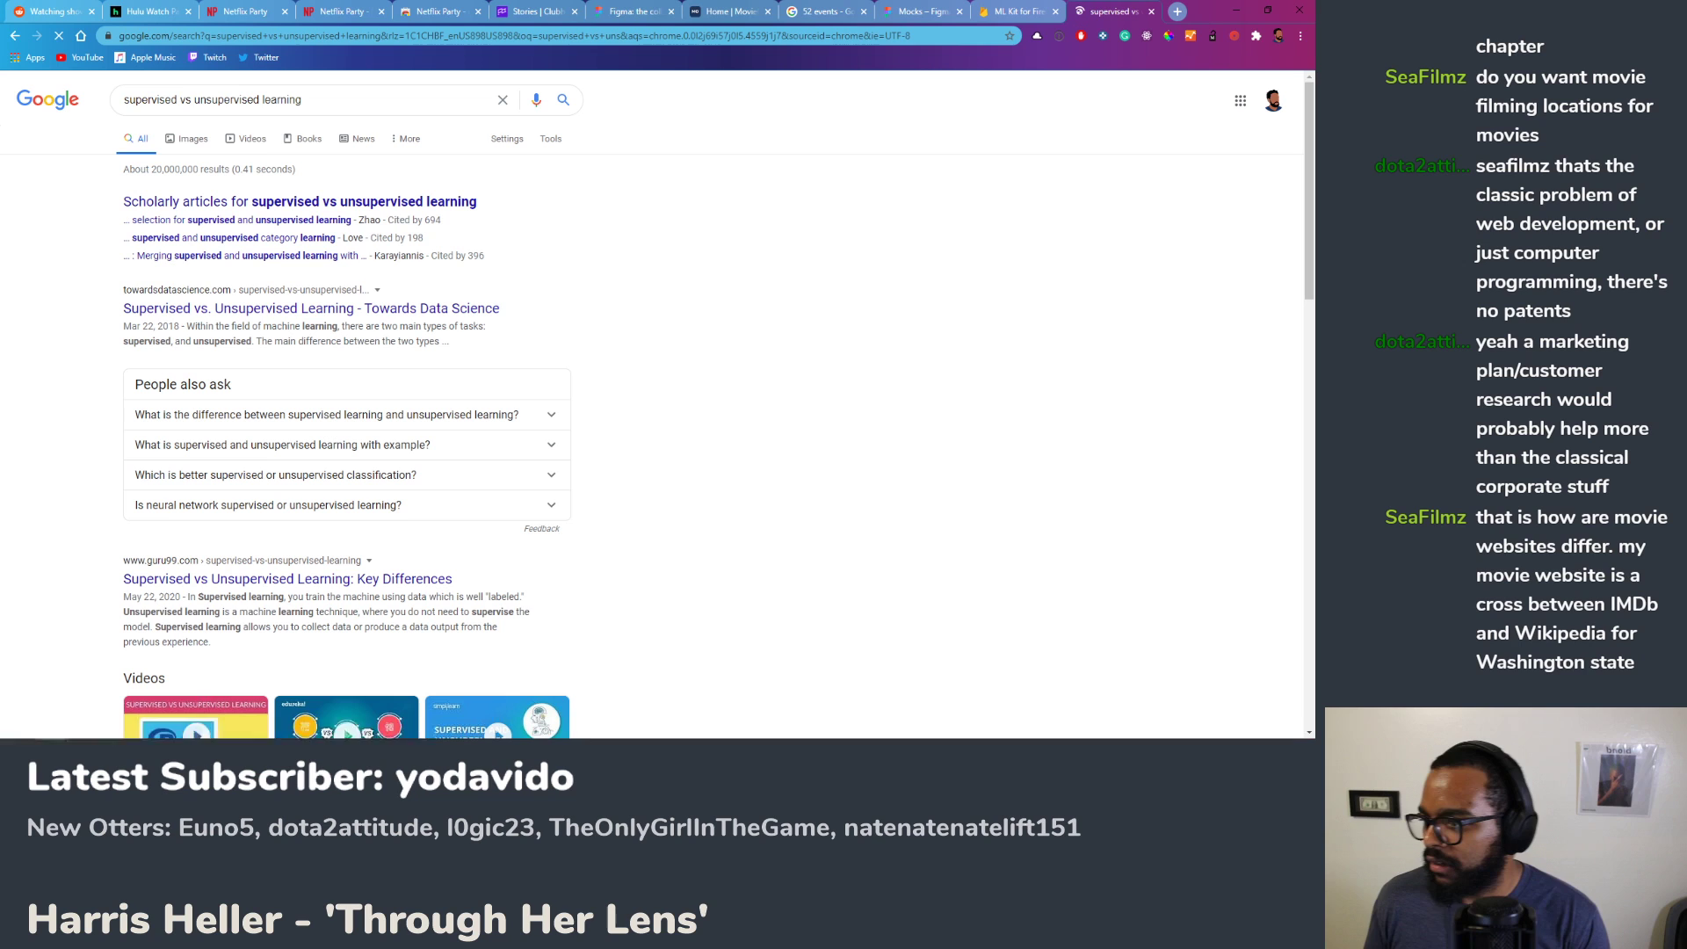
Step: Glance back at the sketch, return to the search results, and open another blank tab
{"action": "key", "text": "alt+Tab"}
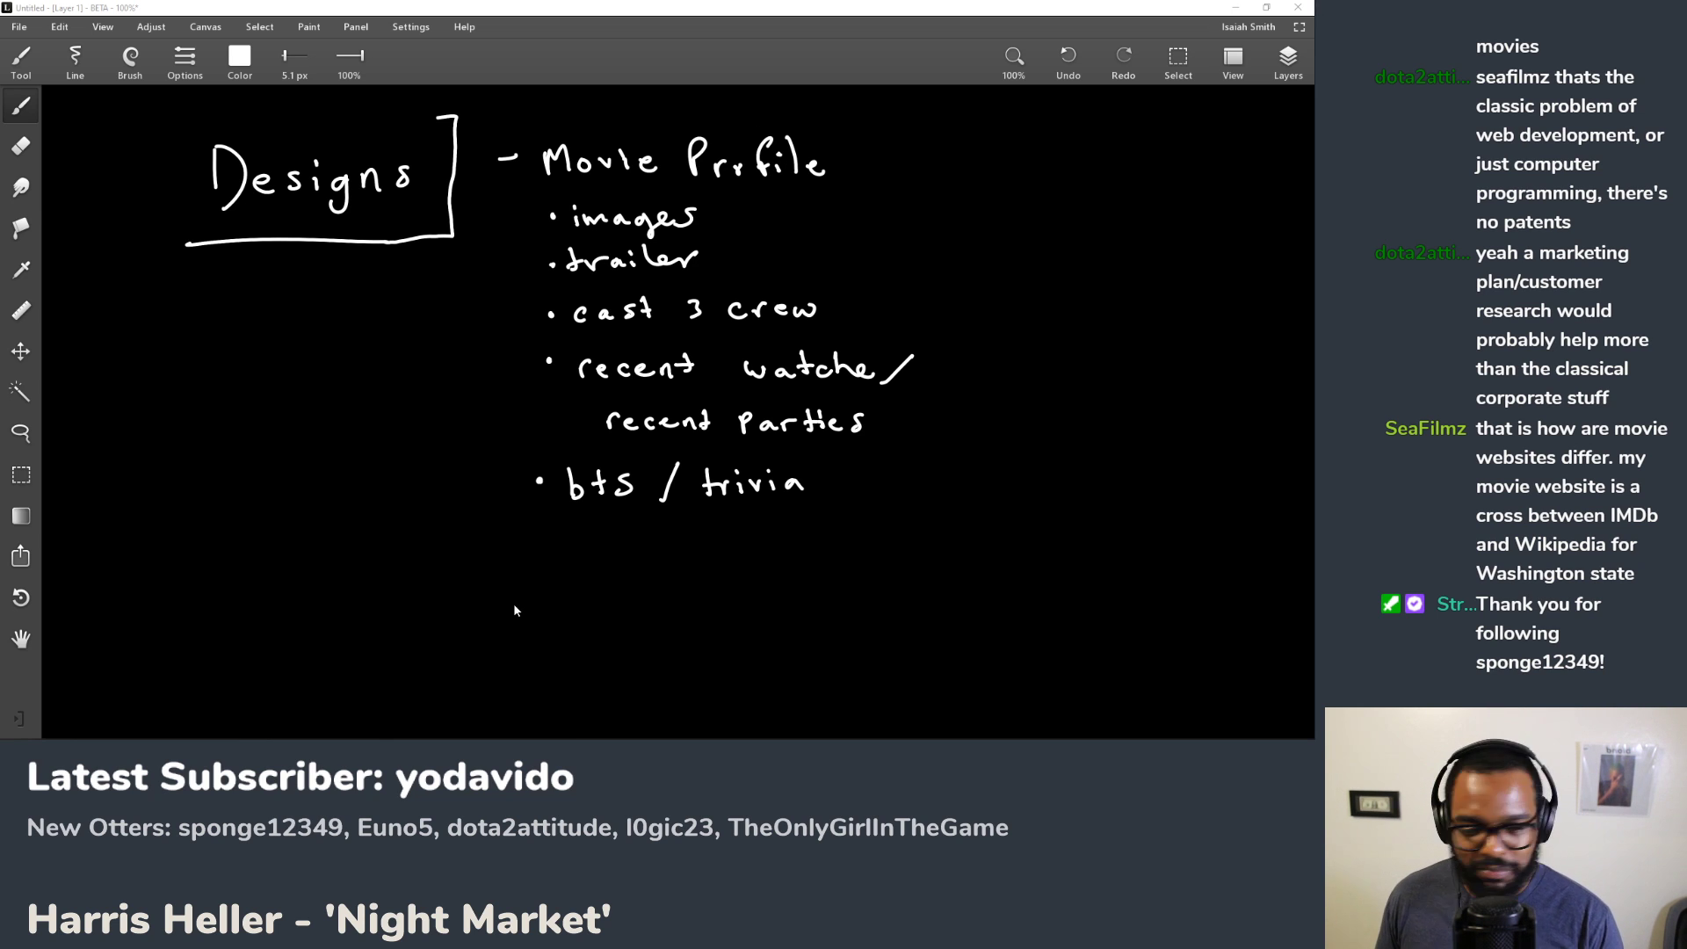
{"action": "key", "text": "alt+Tab"}
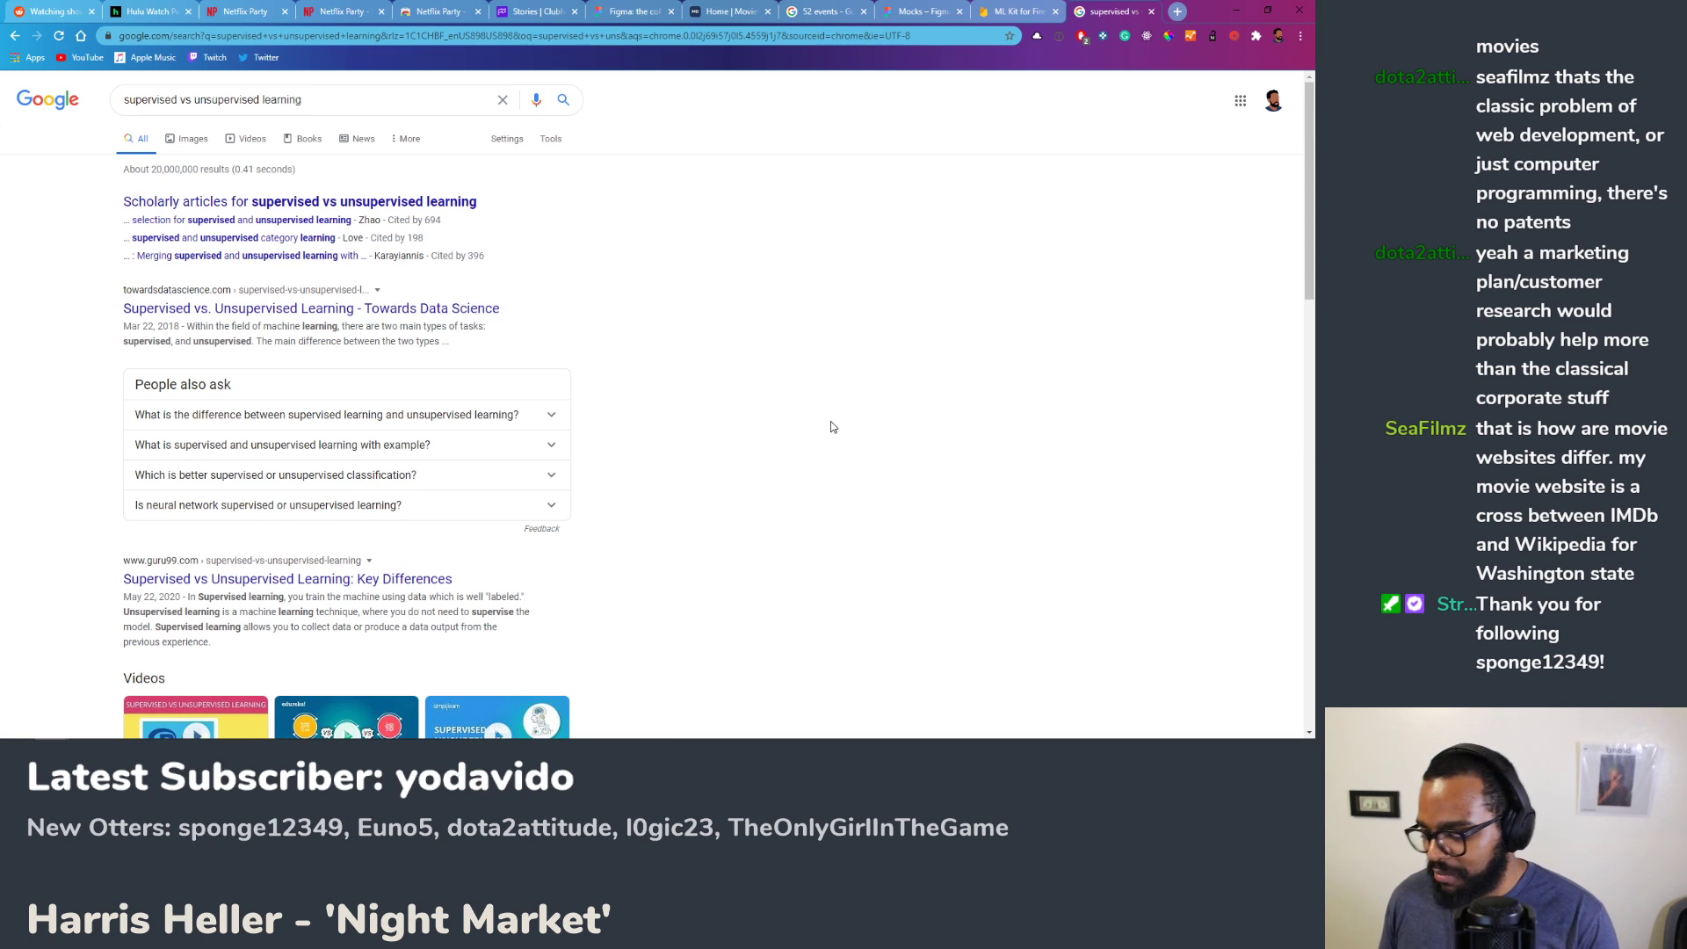
{"action": "key", "text": "ctrl+t"}
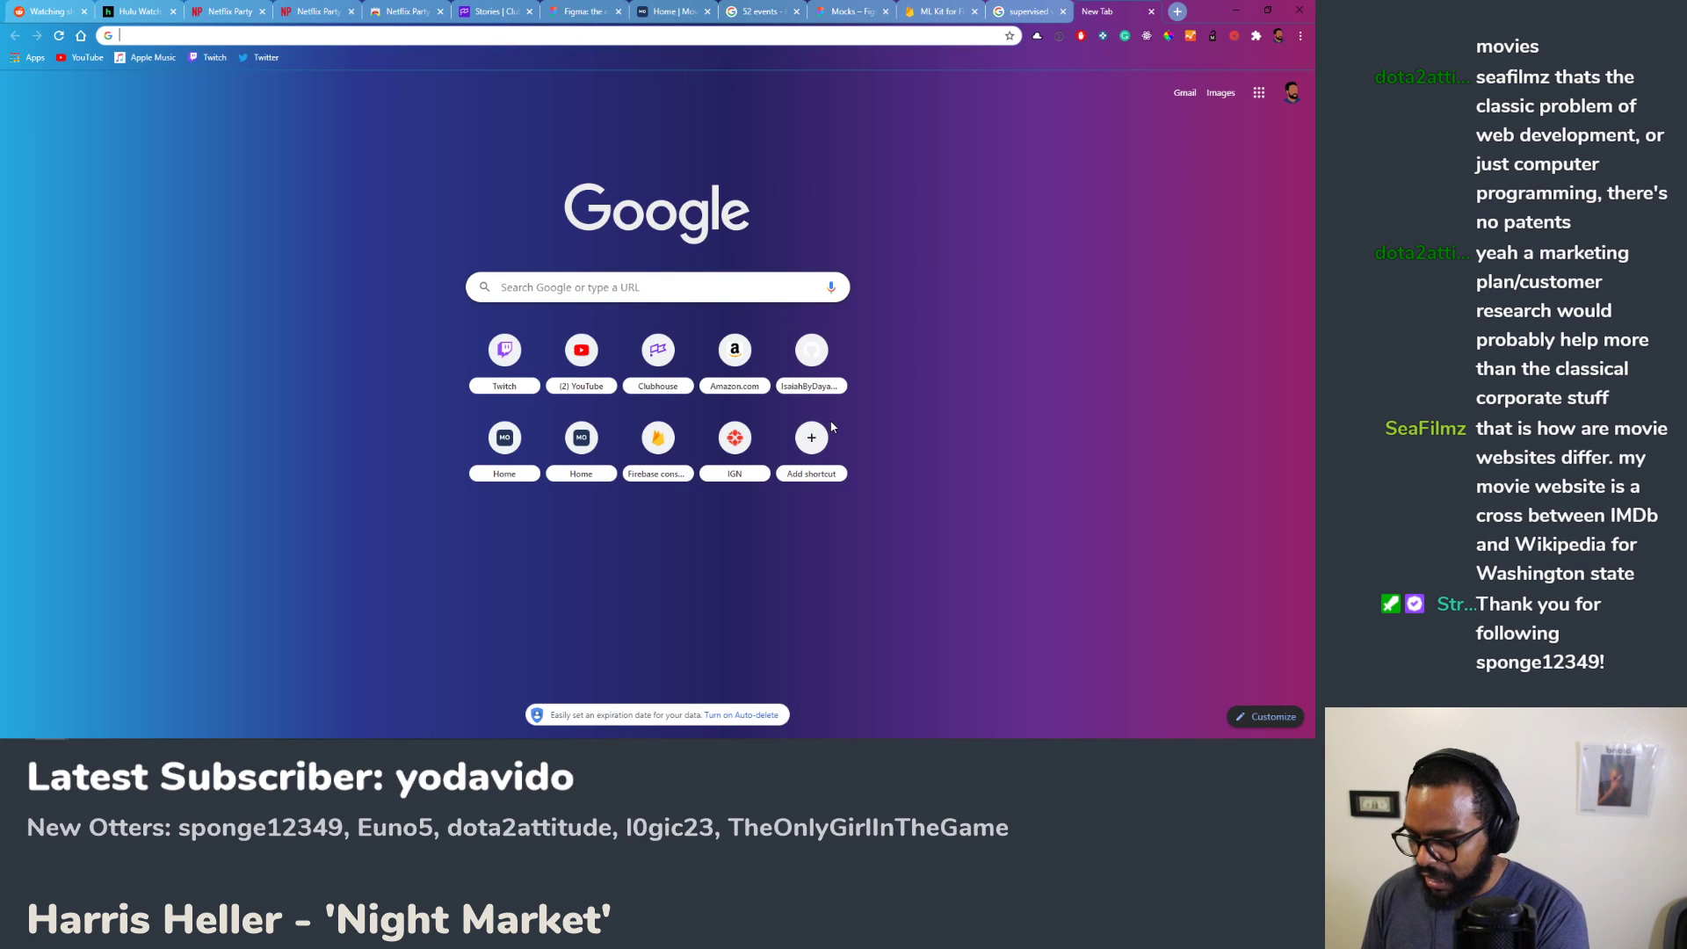
Step: Load indiehackers.com, copy its address, and return to the SketchBook Designs notes
{"action": "type", "text": "indiehackers.com"}
{"action": "key", "text": "Return"}
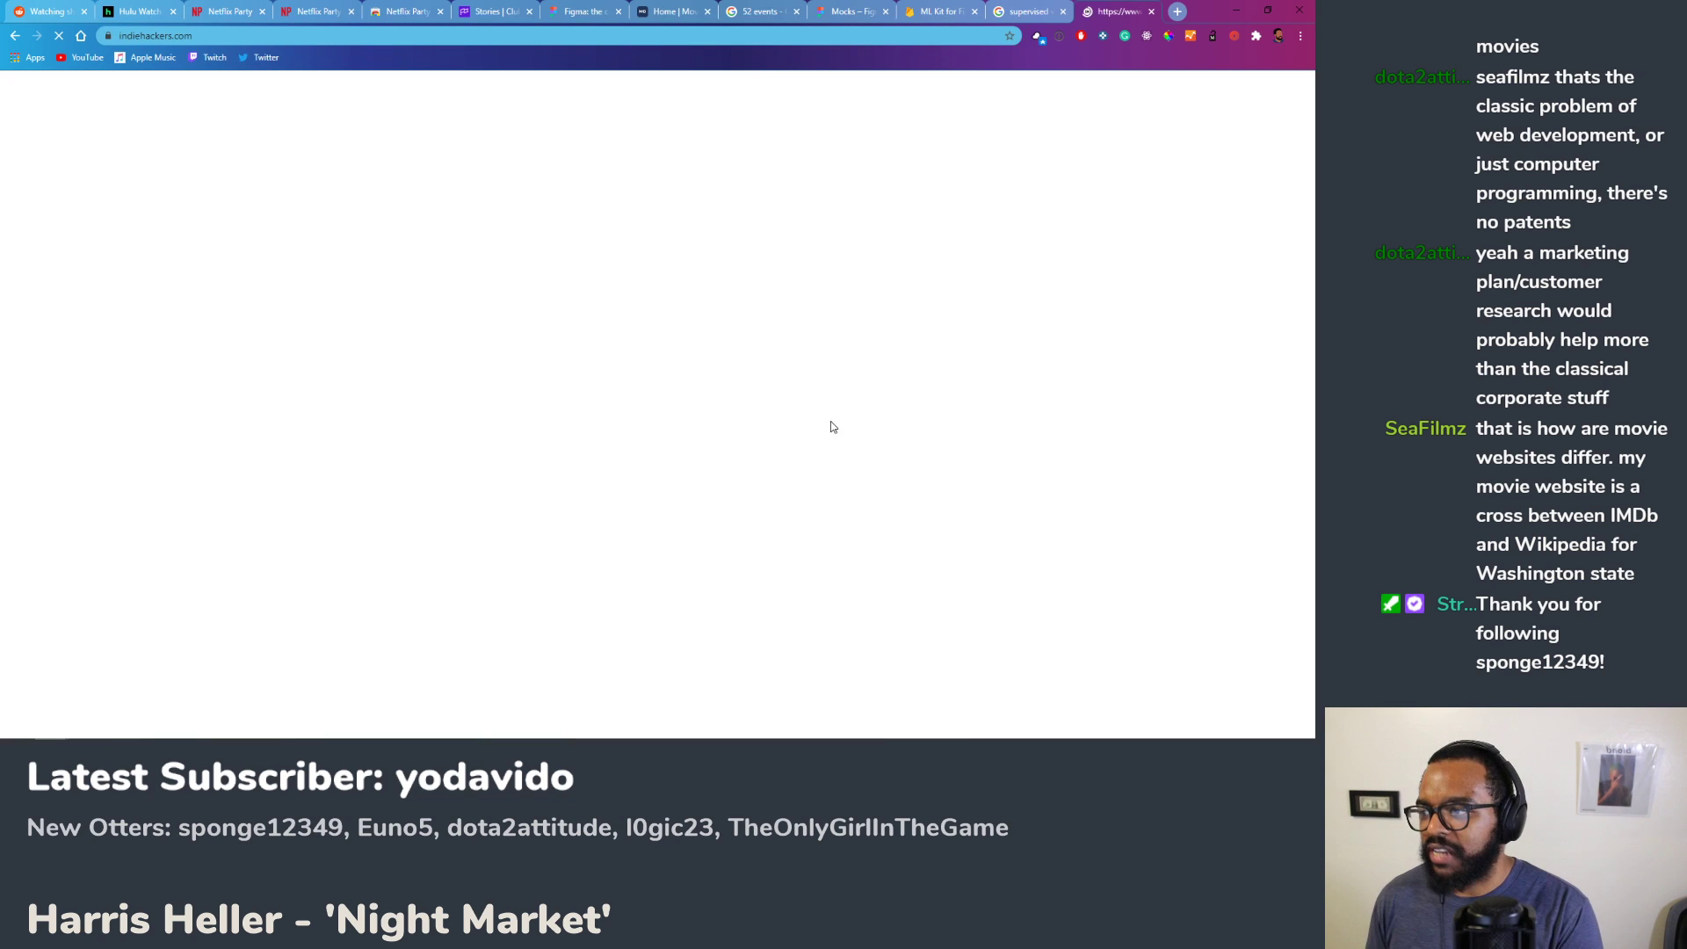
{"action": "left_click", "coordinate": [319, 38]}
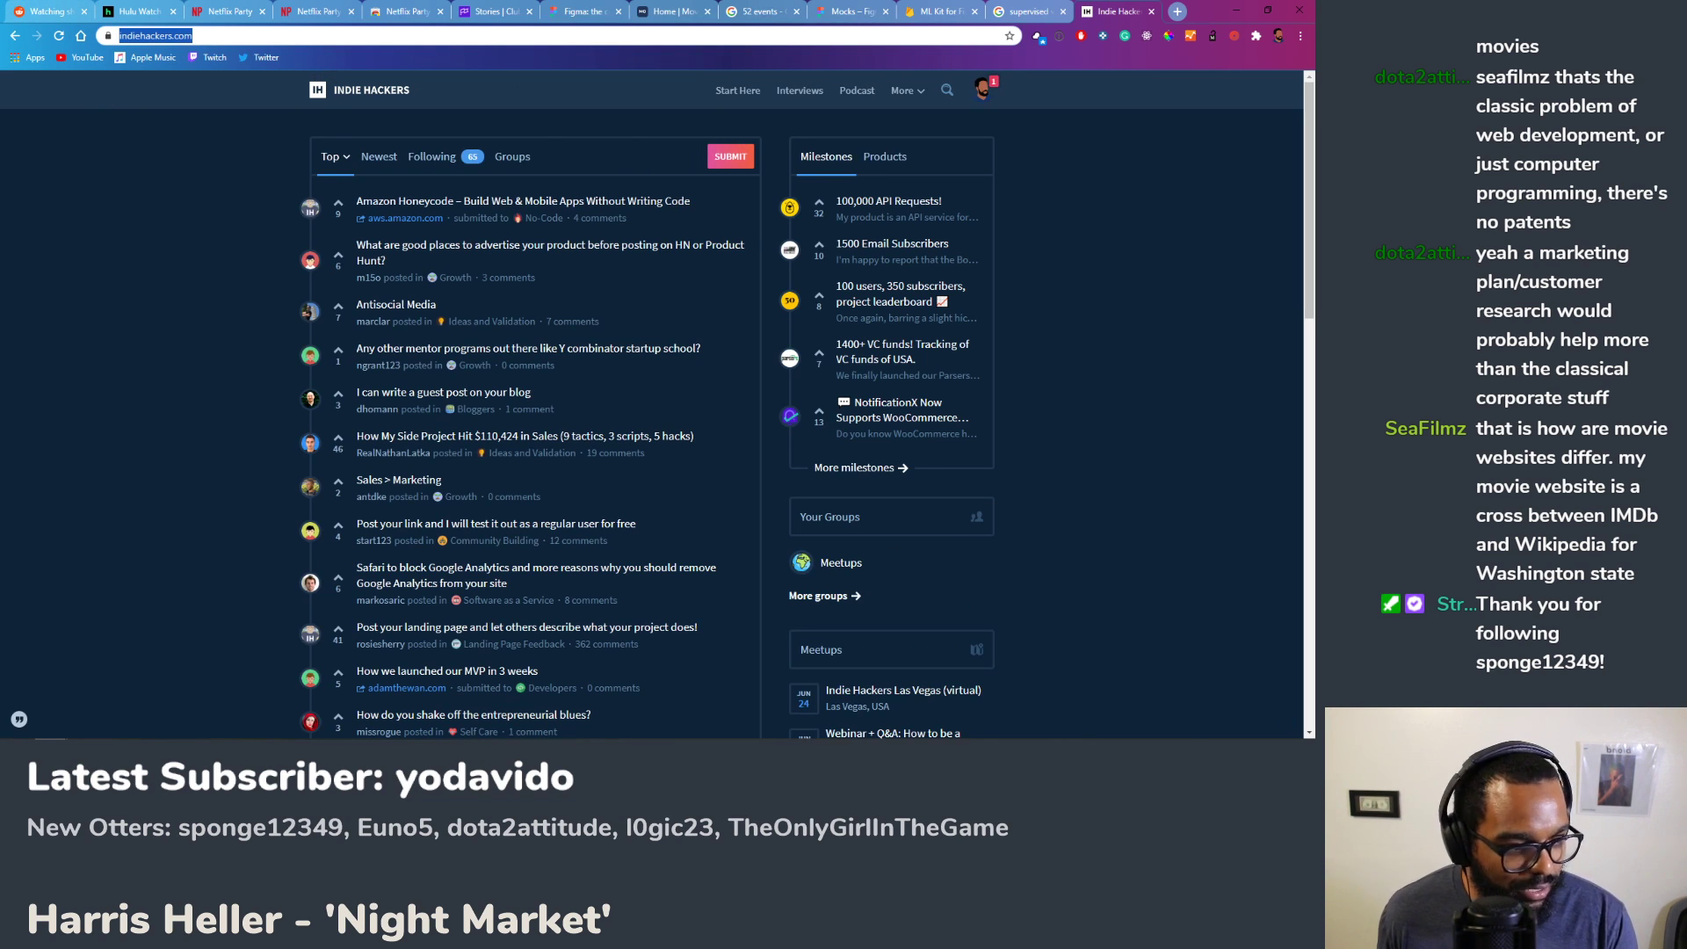
{"action": "key", "text": "alt+Tab"}
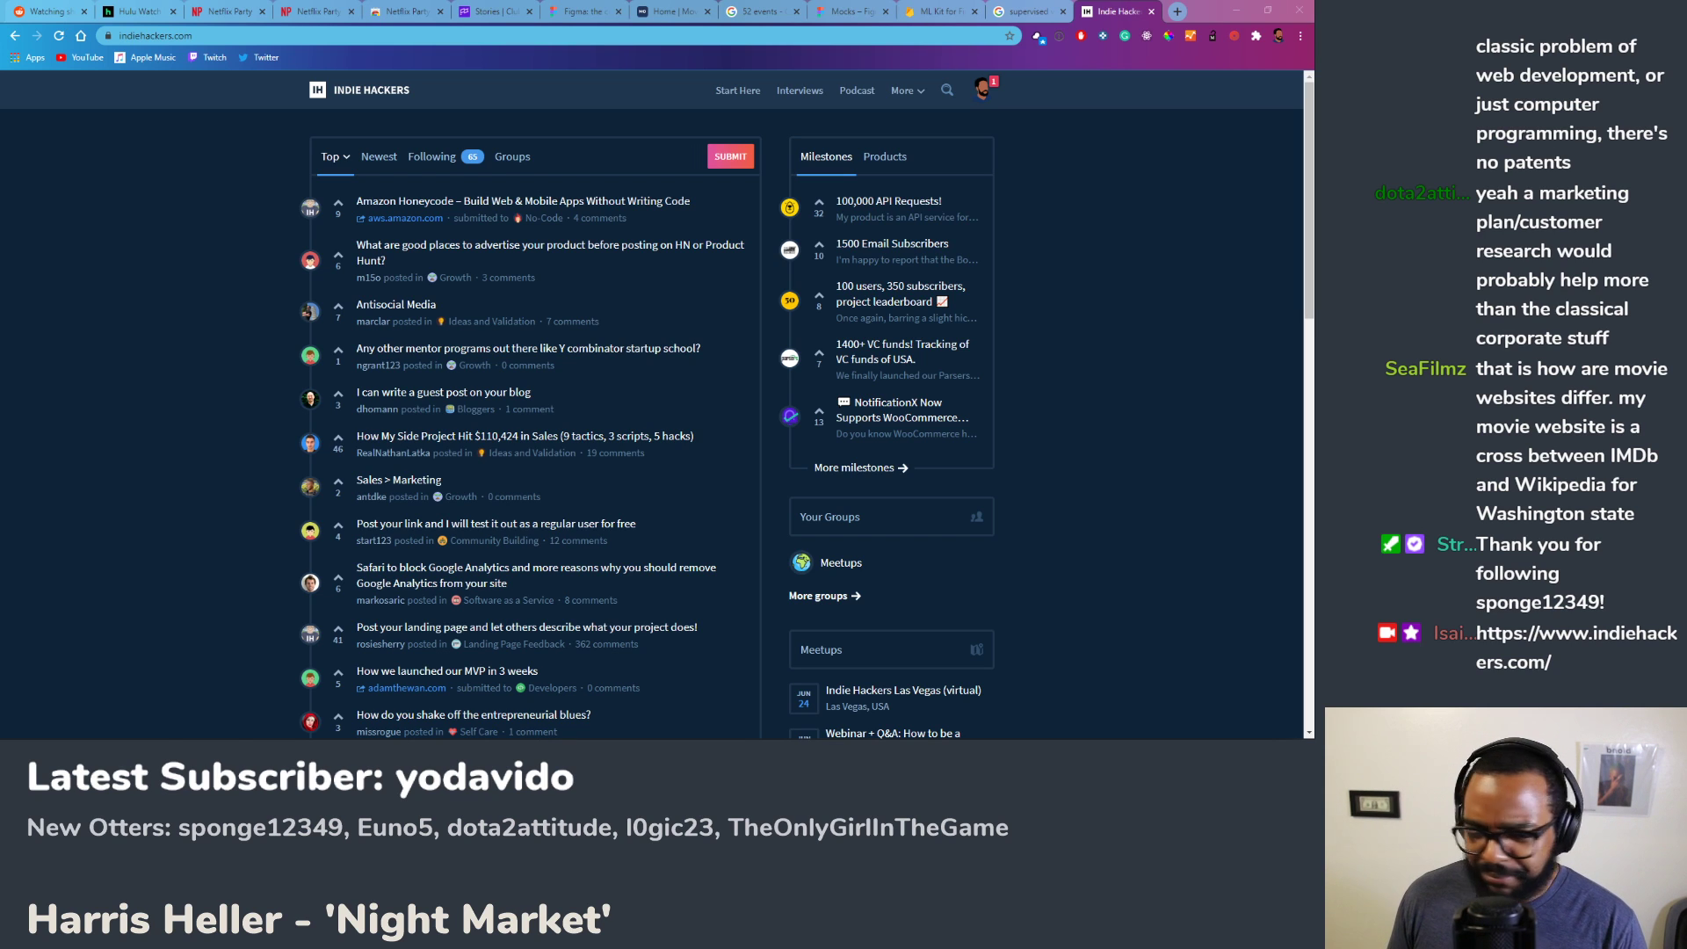
{"action": "key", "text": "alt+Tab"}
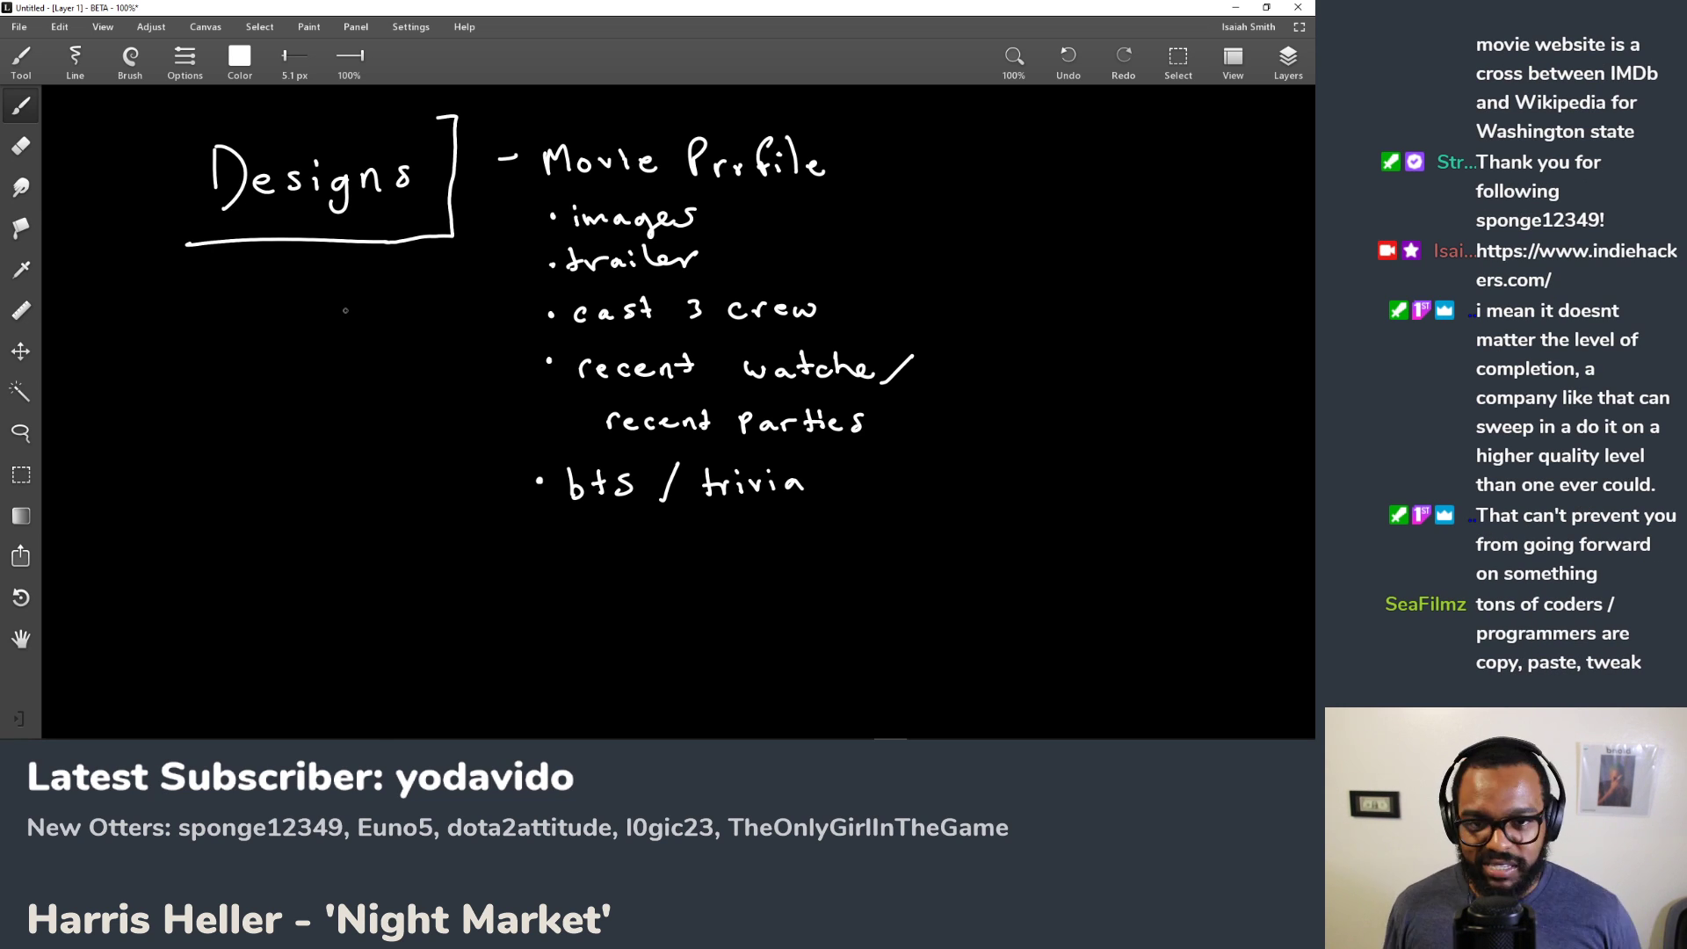
{"action": "mouse_move", "coordinate": [652, 273]}
{"action": "left_mouse_down"}
{"action": "mouse_move", "coordinate": [478, 330]}
{"action": "mouse_move", "coordinate": [525, 278]}
{"action": "left_mouse_up"}
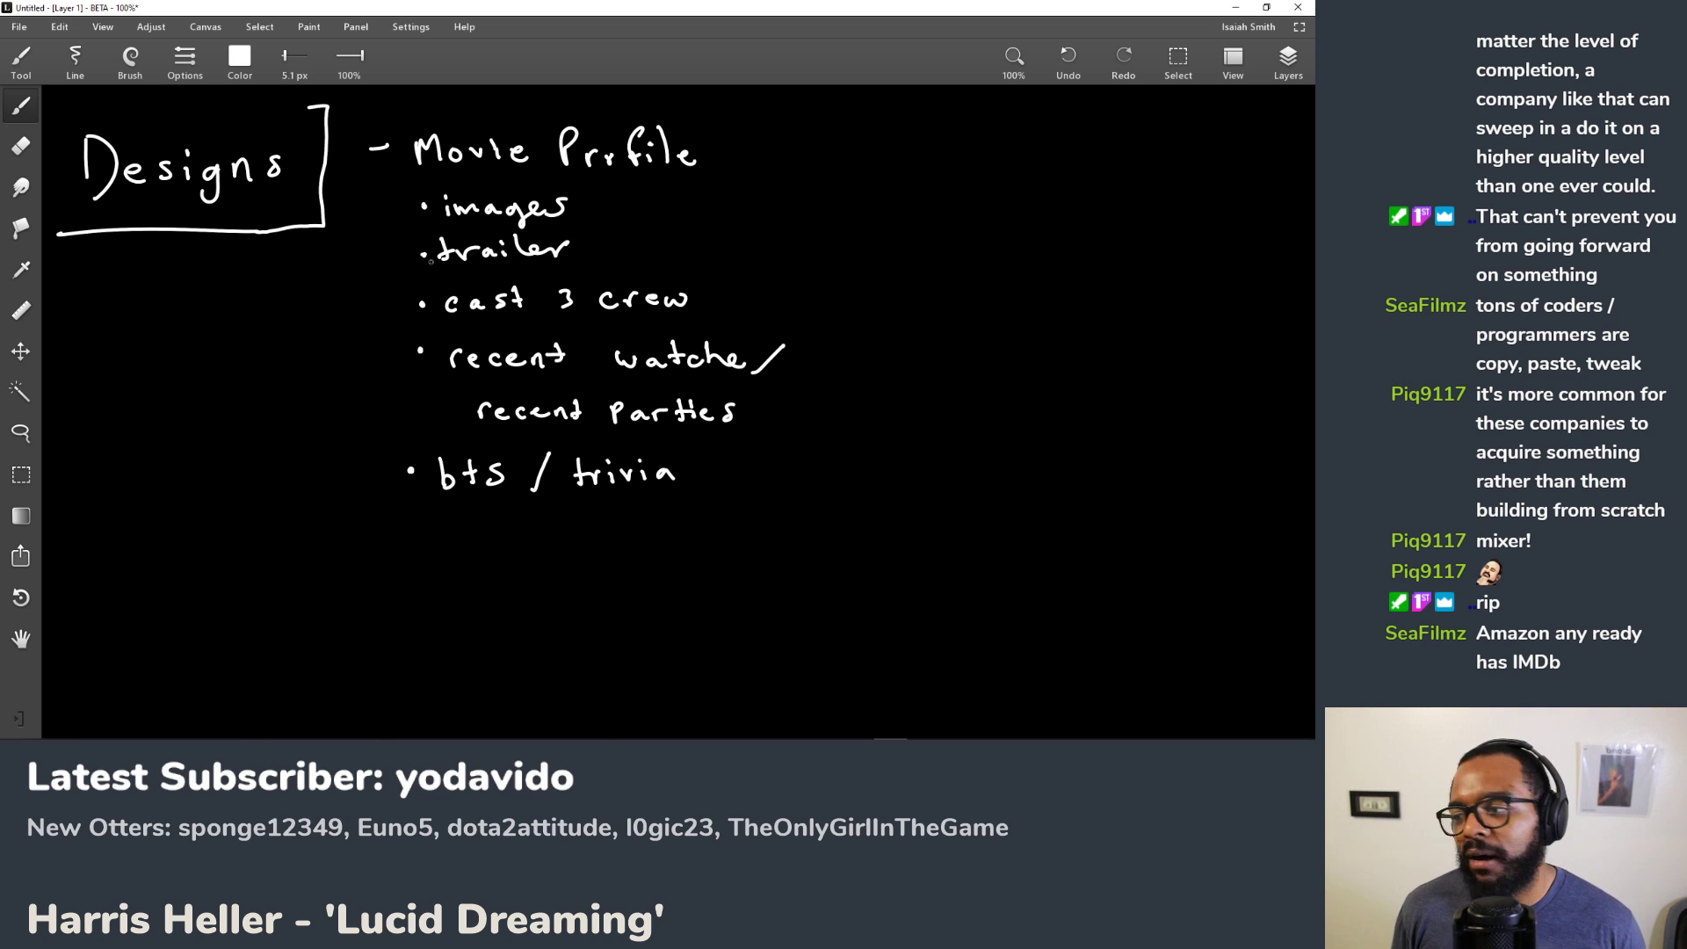
Step: Undo a stray stroke, then pan until the Browser Ext Pros/Cons table is centred
{"action": "mouse_move", "coordinate": [163, 301]}
{"action": "left_mouse_down"}
{"action": "mouse_move", "coordinate": [202, 395]}
{"action": "mouse_move", "coordinate": [234, 400]}
{"action": "left_mouse_up"}
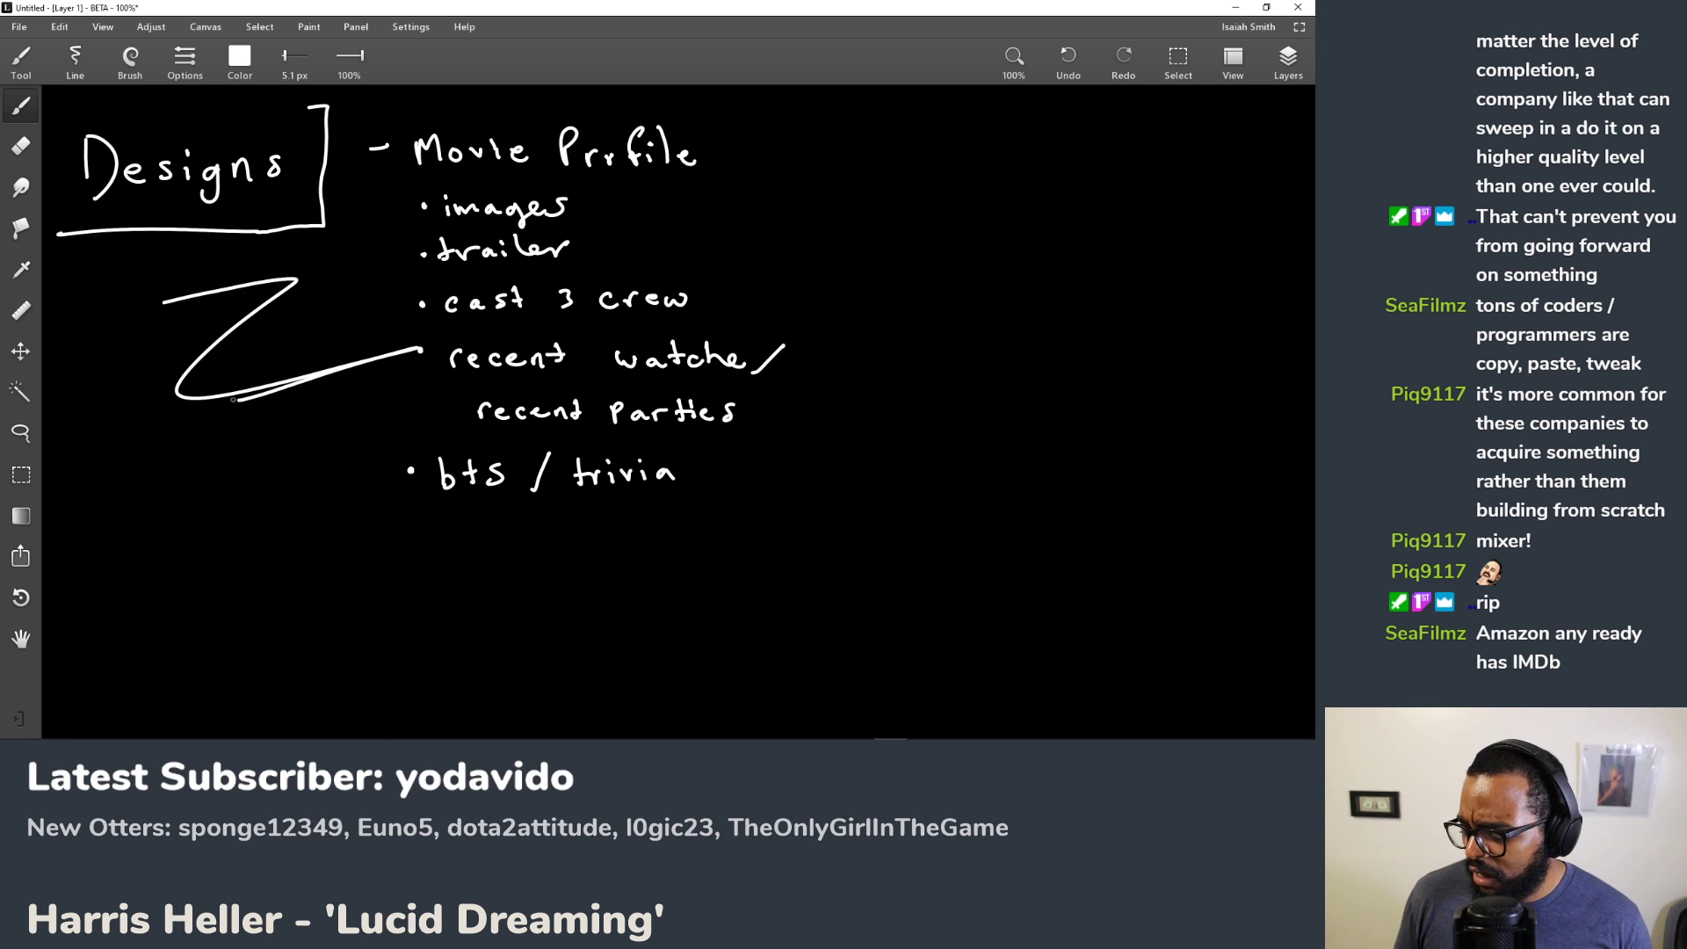
{"action": "key", "text": "ctrl+z"}
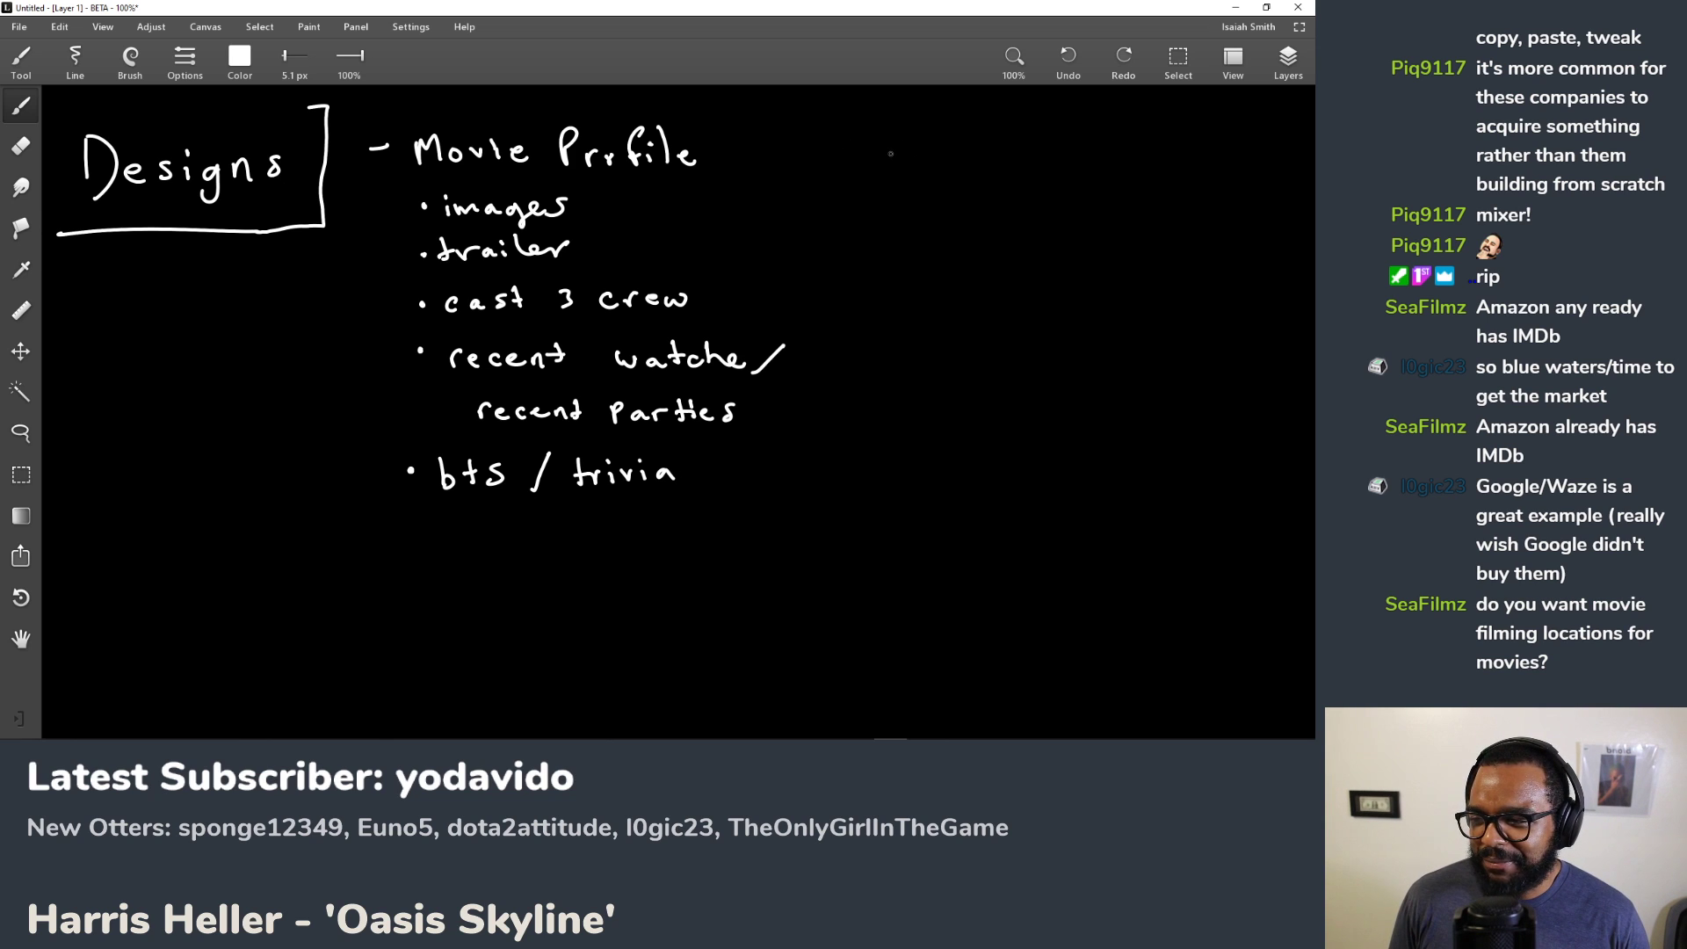
{"action": "mouse_move", "coordinate": [822, 154]}
{"action": "left_mouse_down"}
{"action": "mouse_move", "coordinate": [873, 181]}
{"action": "mouse_move", "coordinate": [832, 177]}
{"action": "left_mouse_up"}
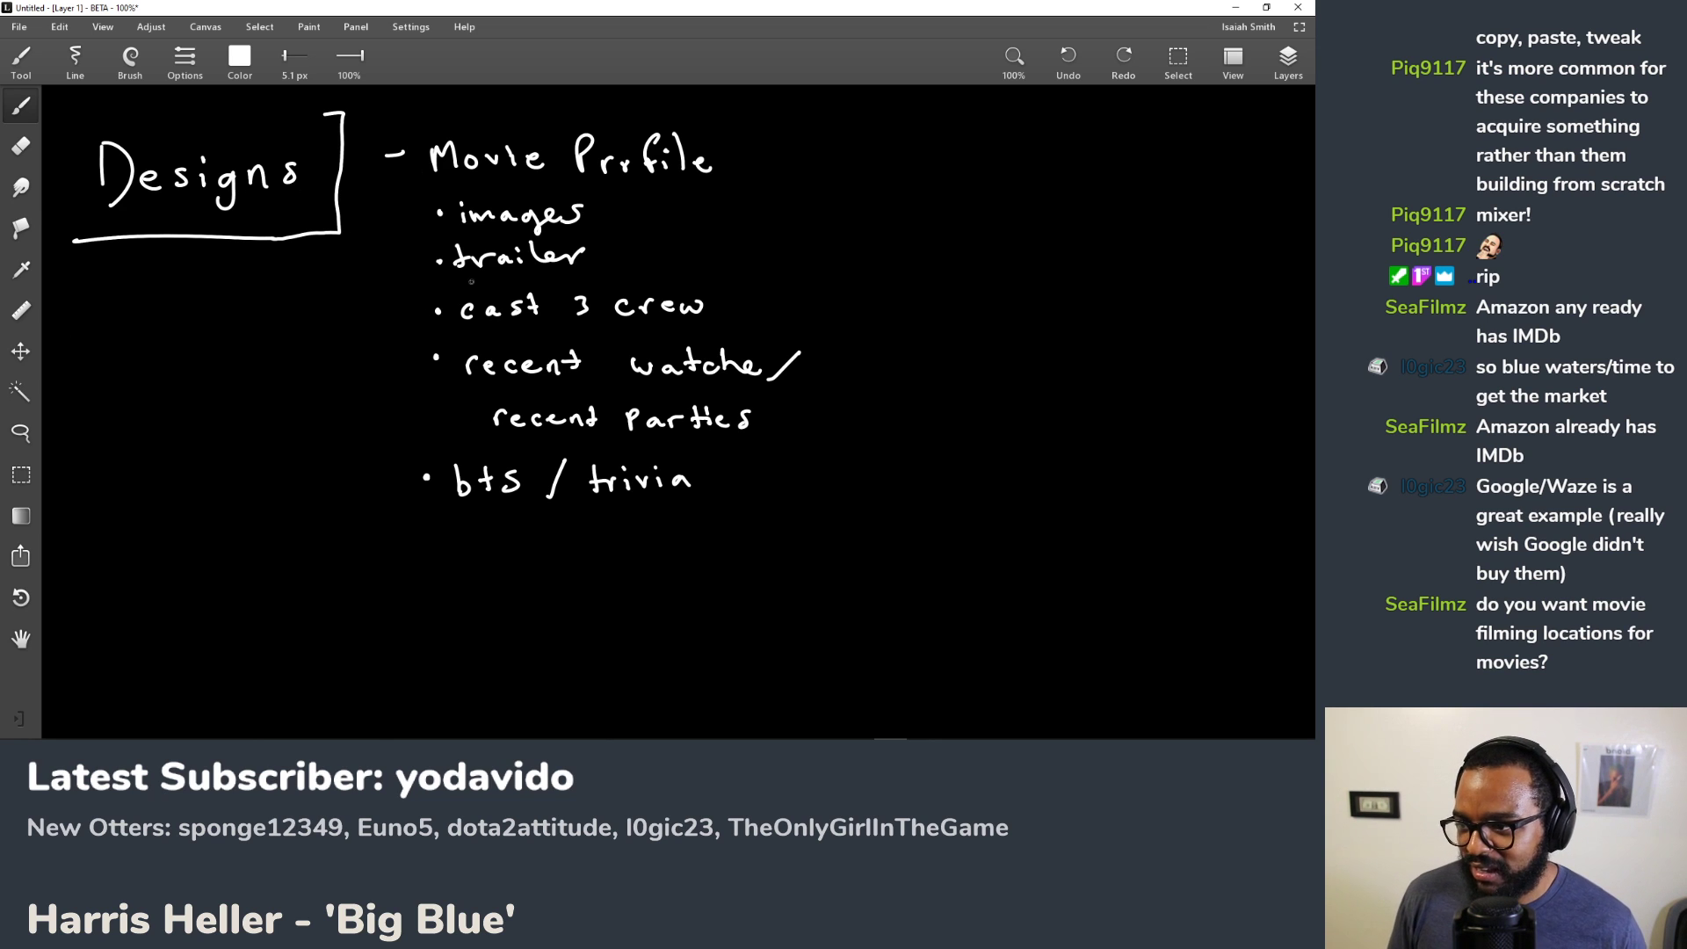
{"action": "left_click_drag", "start_coordinate": [456, 263], "coordinate": [404, 672]}
{"action": "left_click_drag", "start_coordinate": [527, 220], "coordinate": [528, 571]}
{"action": "left_click_drag", "start_coordinate": [791, 220], "coordinate": [829, 572]}
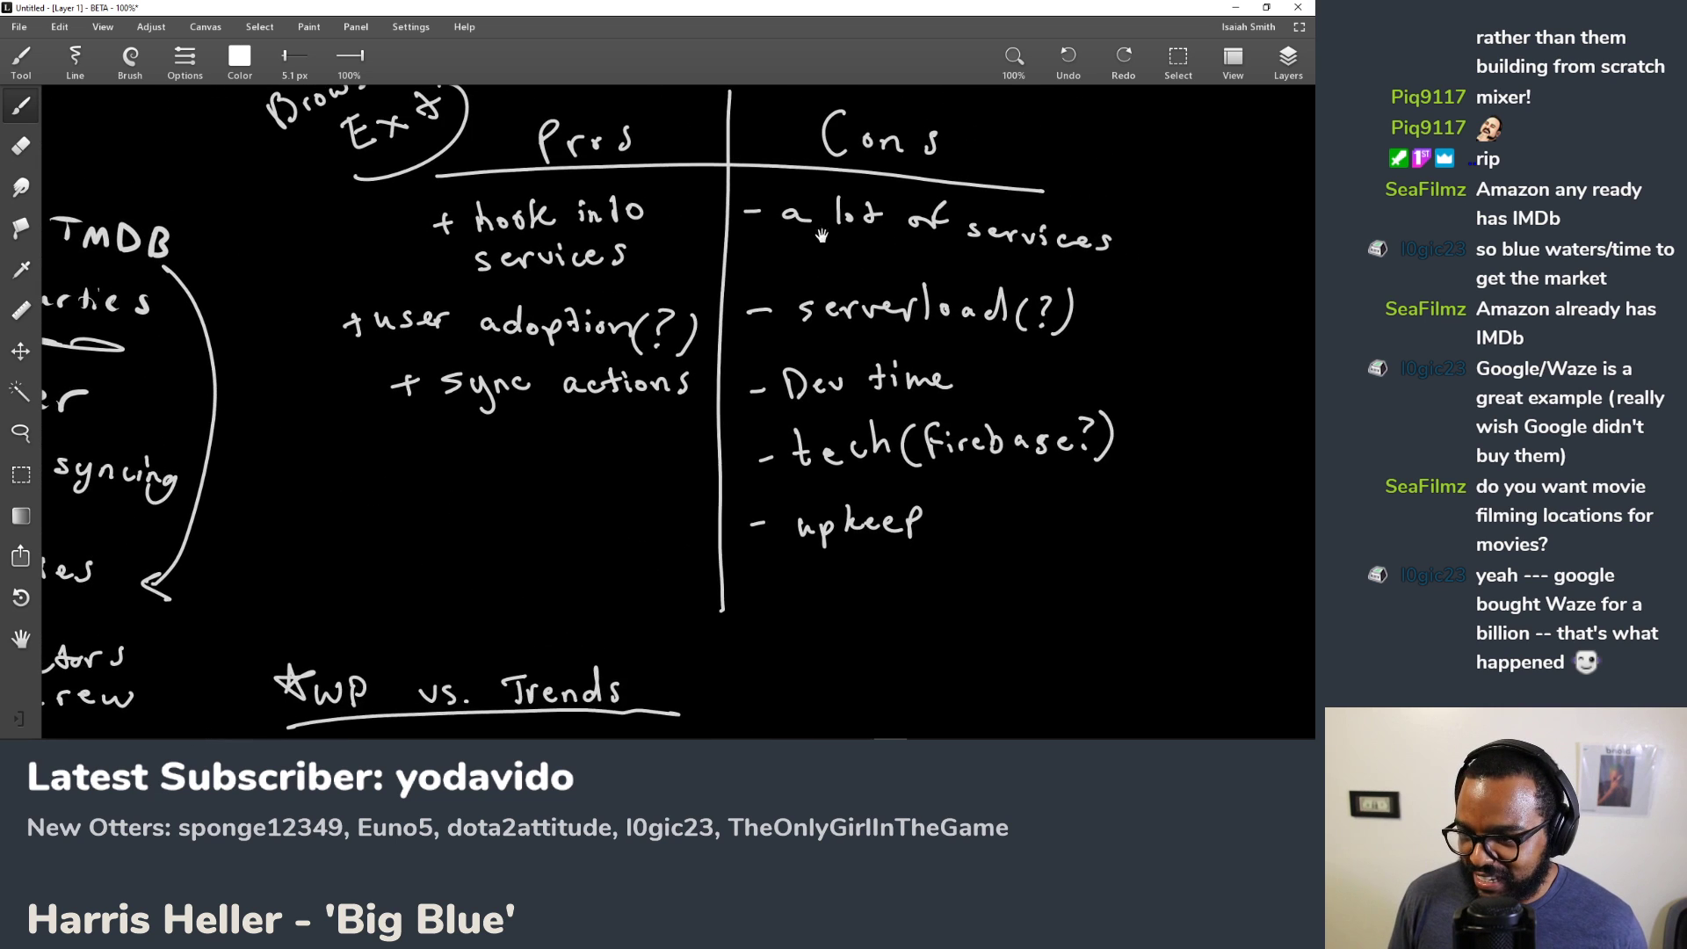
{"action": "left_click_drag", "start_coordinate": [829, 246], "coordinate": [758, 276]}
{"action": "left_click_drag", "start_coordinate": [546, 423], "coordinate": [535, 482]}
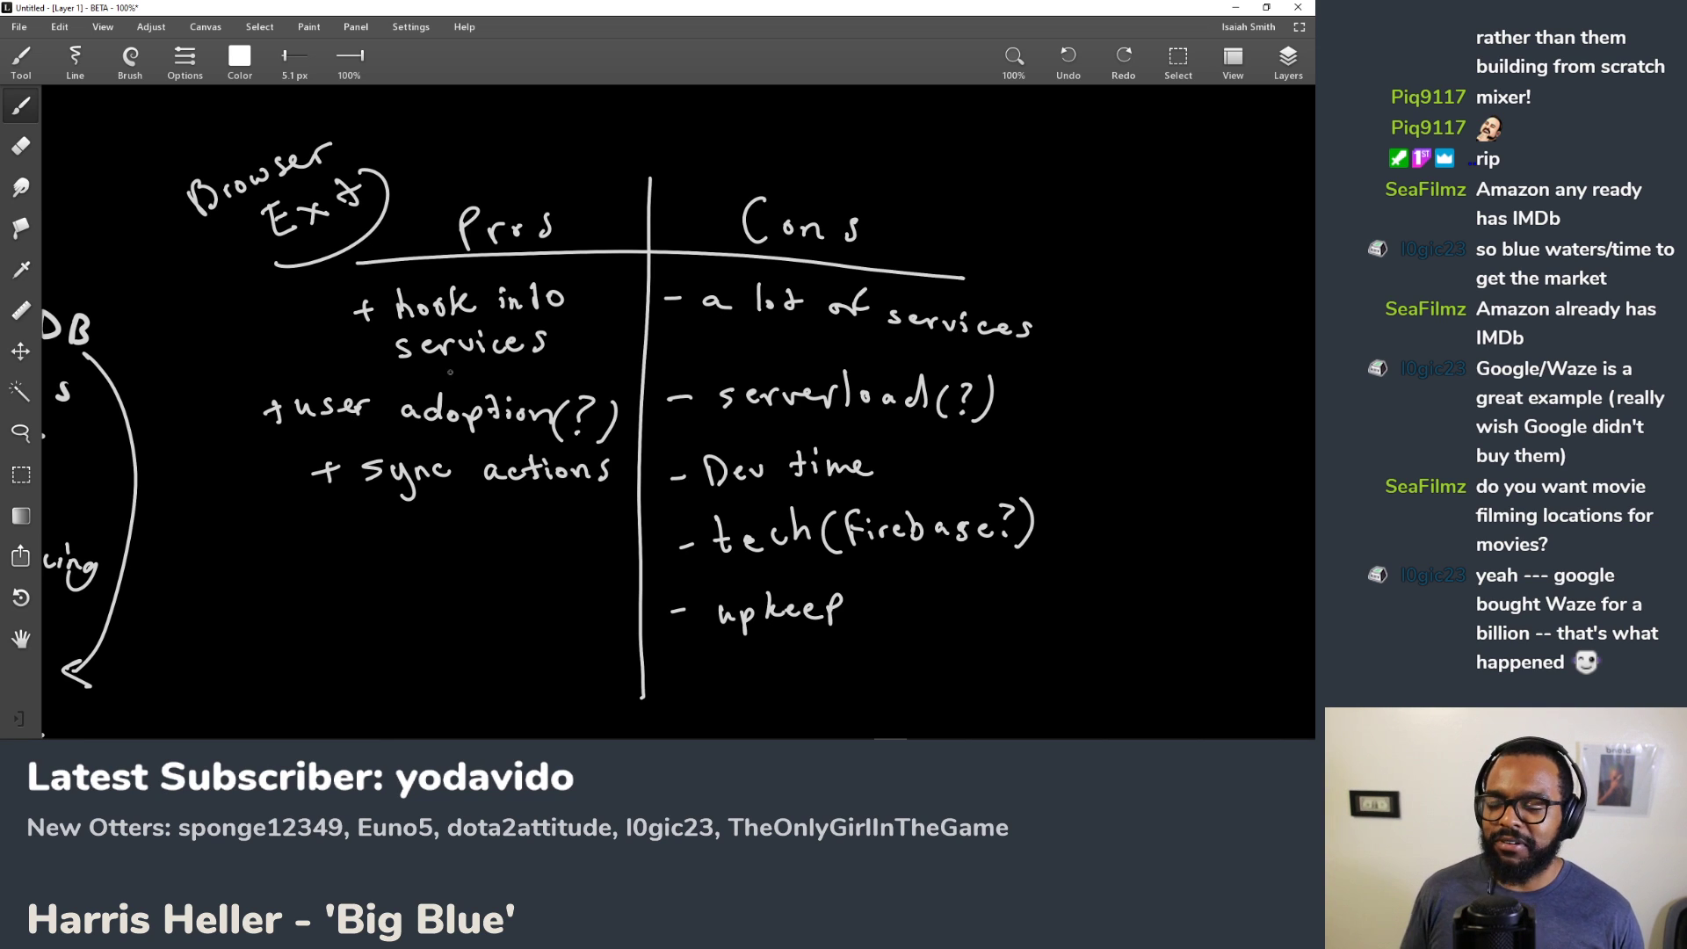
Step: Draw a curly brace over the Pros and Cons headings and write 'commentaries' above it
{"action": "left_click_drag", "start_coordinate": [643, 179], "coordinate": [654, 211]}
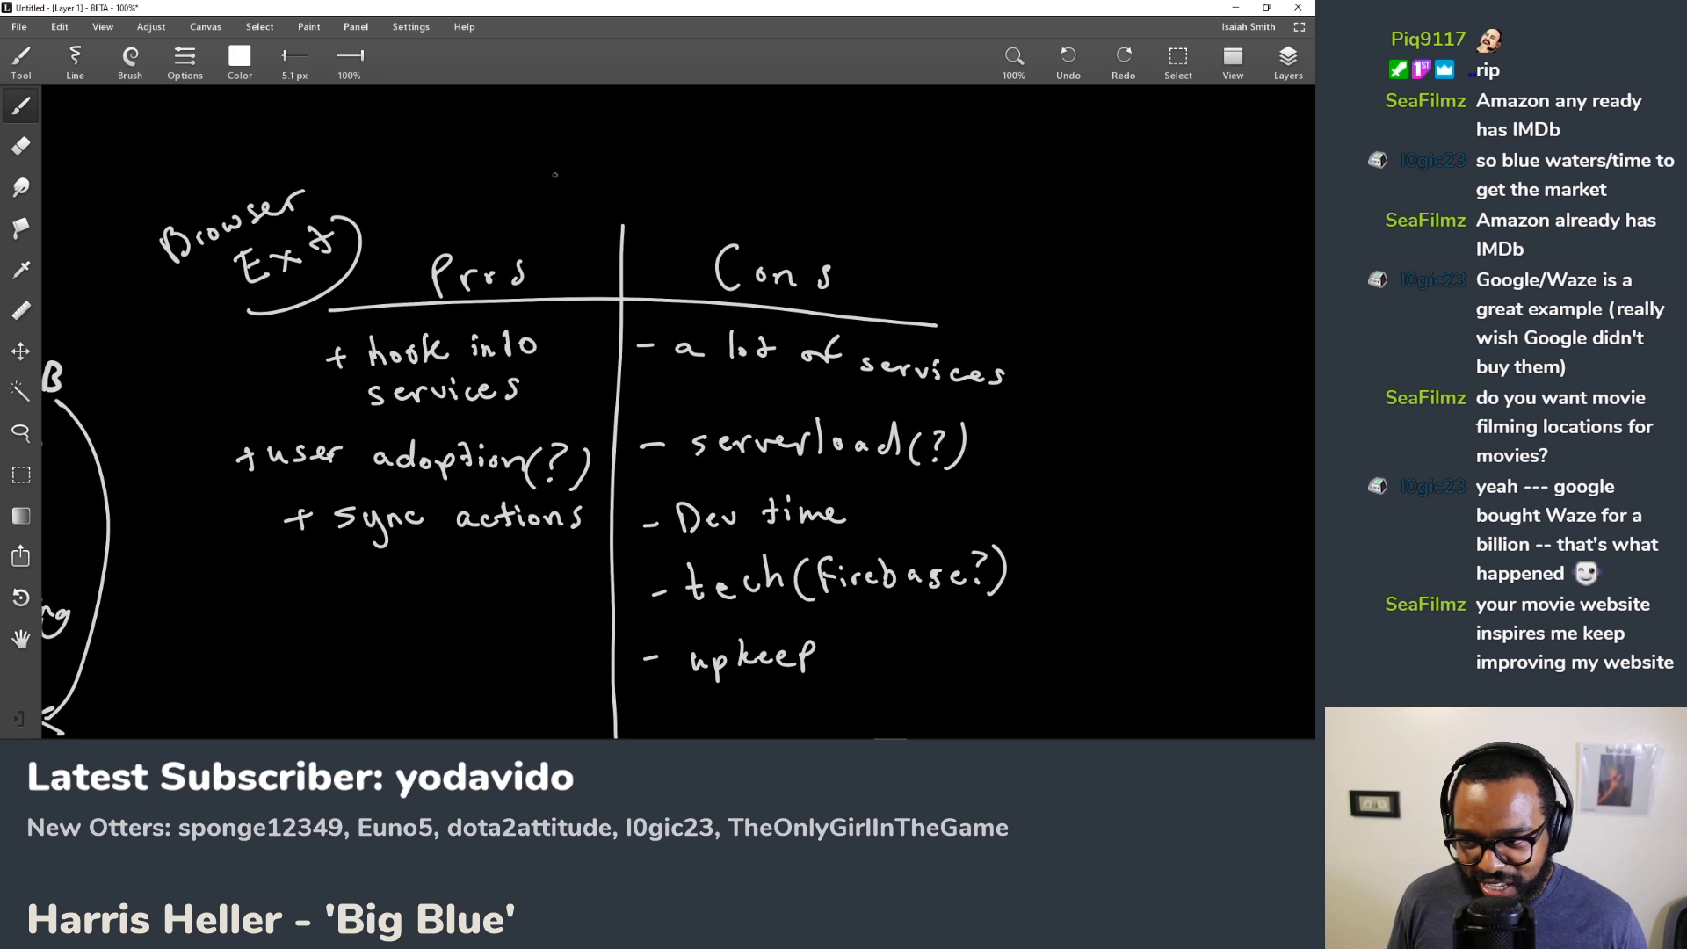
{"action": "mouse_move", "coordinate": [453, 197]}
{"action": "left_mouse_down"}
{"action": "mouse_move", "coordinate": [613, 147]}
{"action": "mouse_move", "coordinate": [745, 177]}
{"action": "mouse_move", "coordinate": [936, 262]}
{"action": "left_mouse_up"}
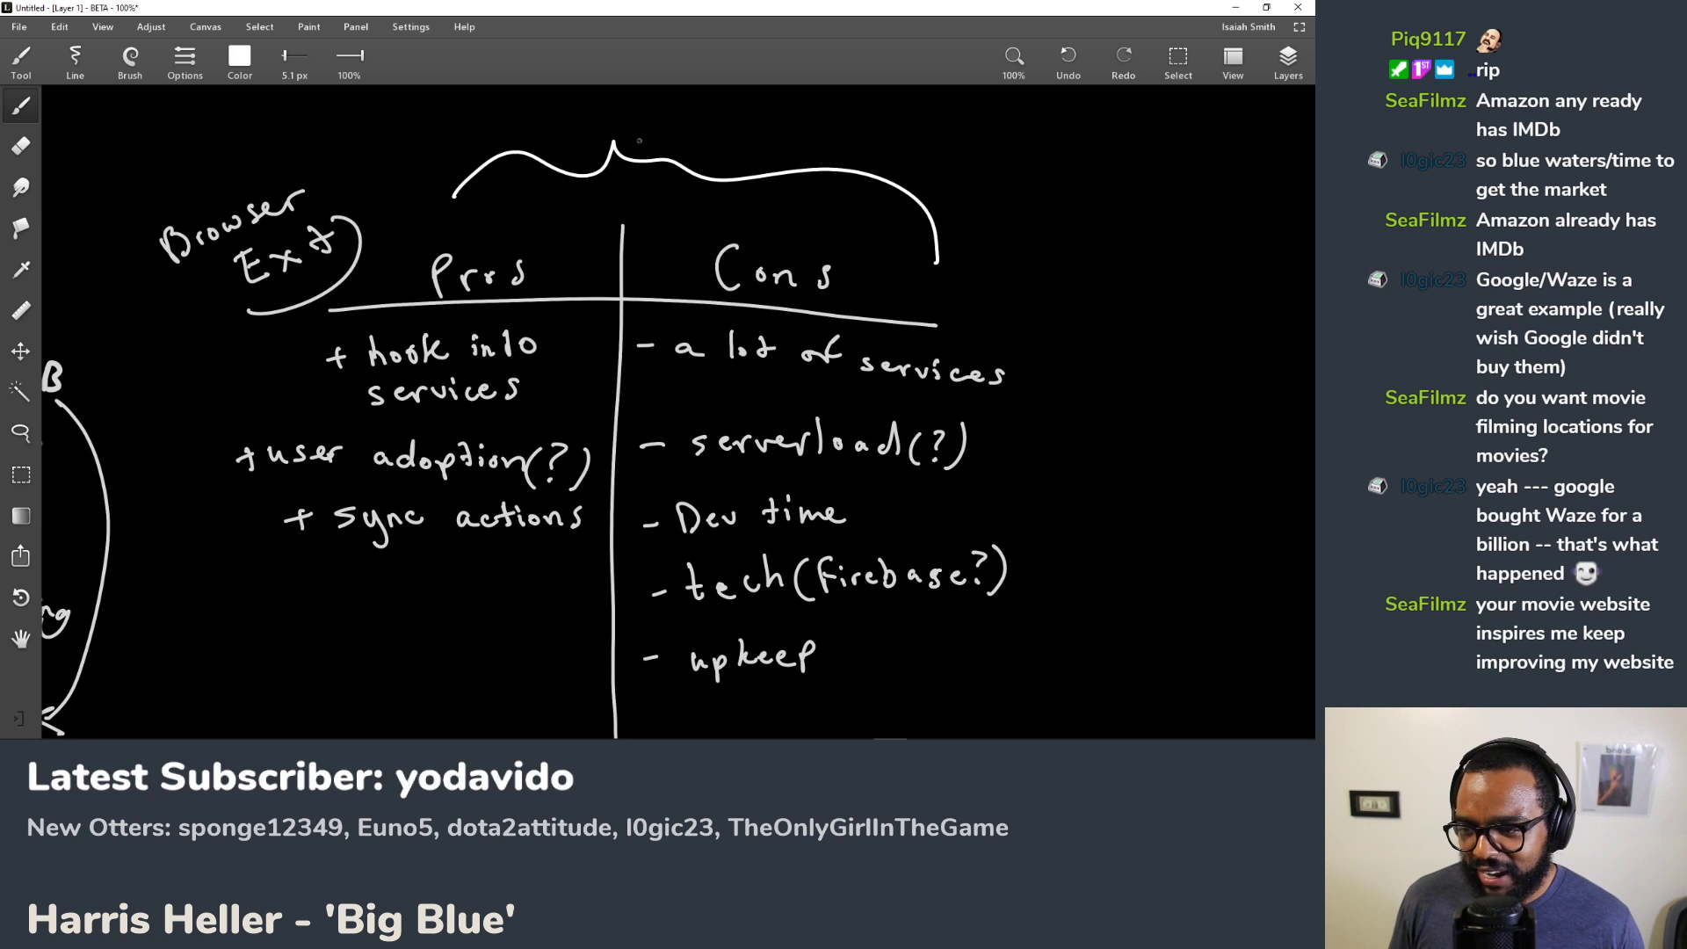
{"action": "left_click_drag", "start_coordinate": [594, 142], "coordinate": [612, 294]}
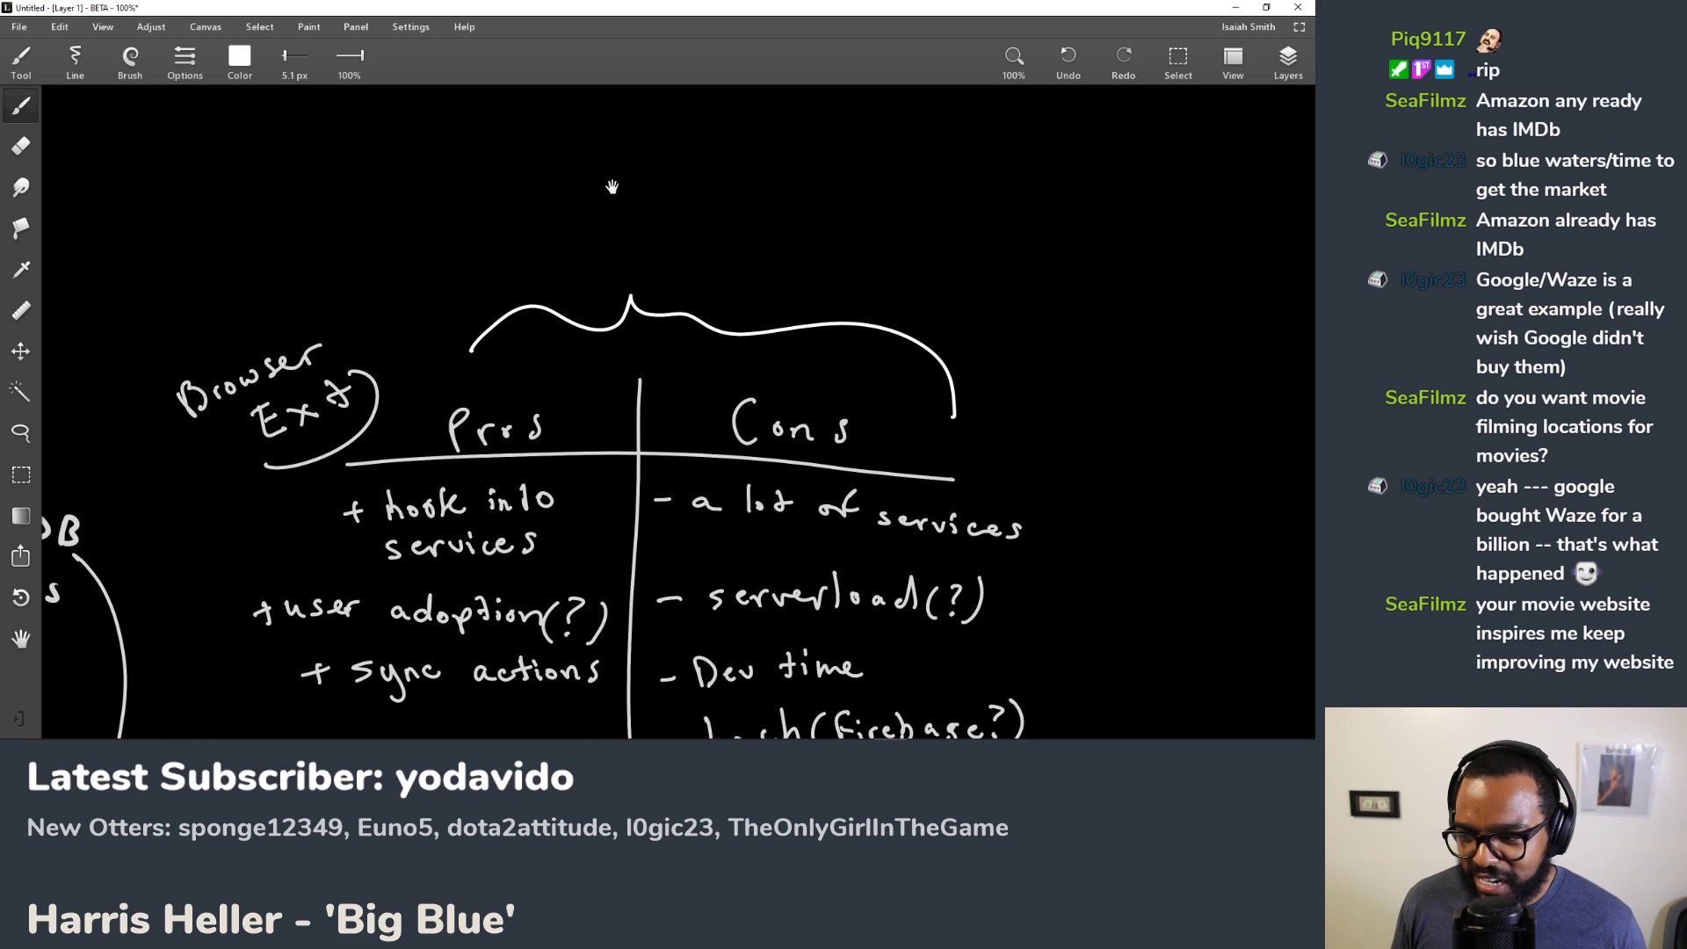
{"action": "mouse_move", "coordinate": [519, 180]}
{"action": "left_mouse_down"}
{"action": "mouse_move", "coordinate": [506, 191]}
{"action": "mouse_move", "coordinate": [733, 176]}
{"action": "mouse_move", "coordinate": [747, 157]}
{"action": "left_mouse_up"}
{"action": "left_click_drag", "start_coordinate": [803, 165], "coordinate": [791, 188]}
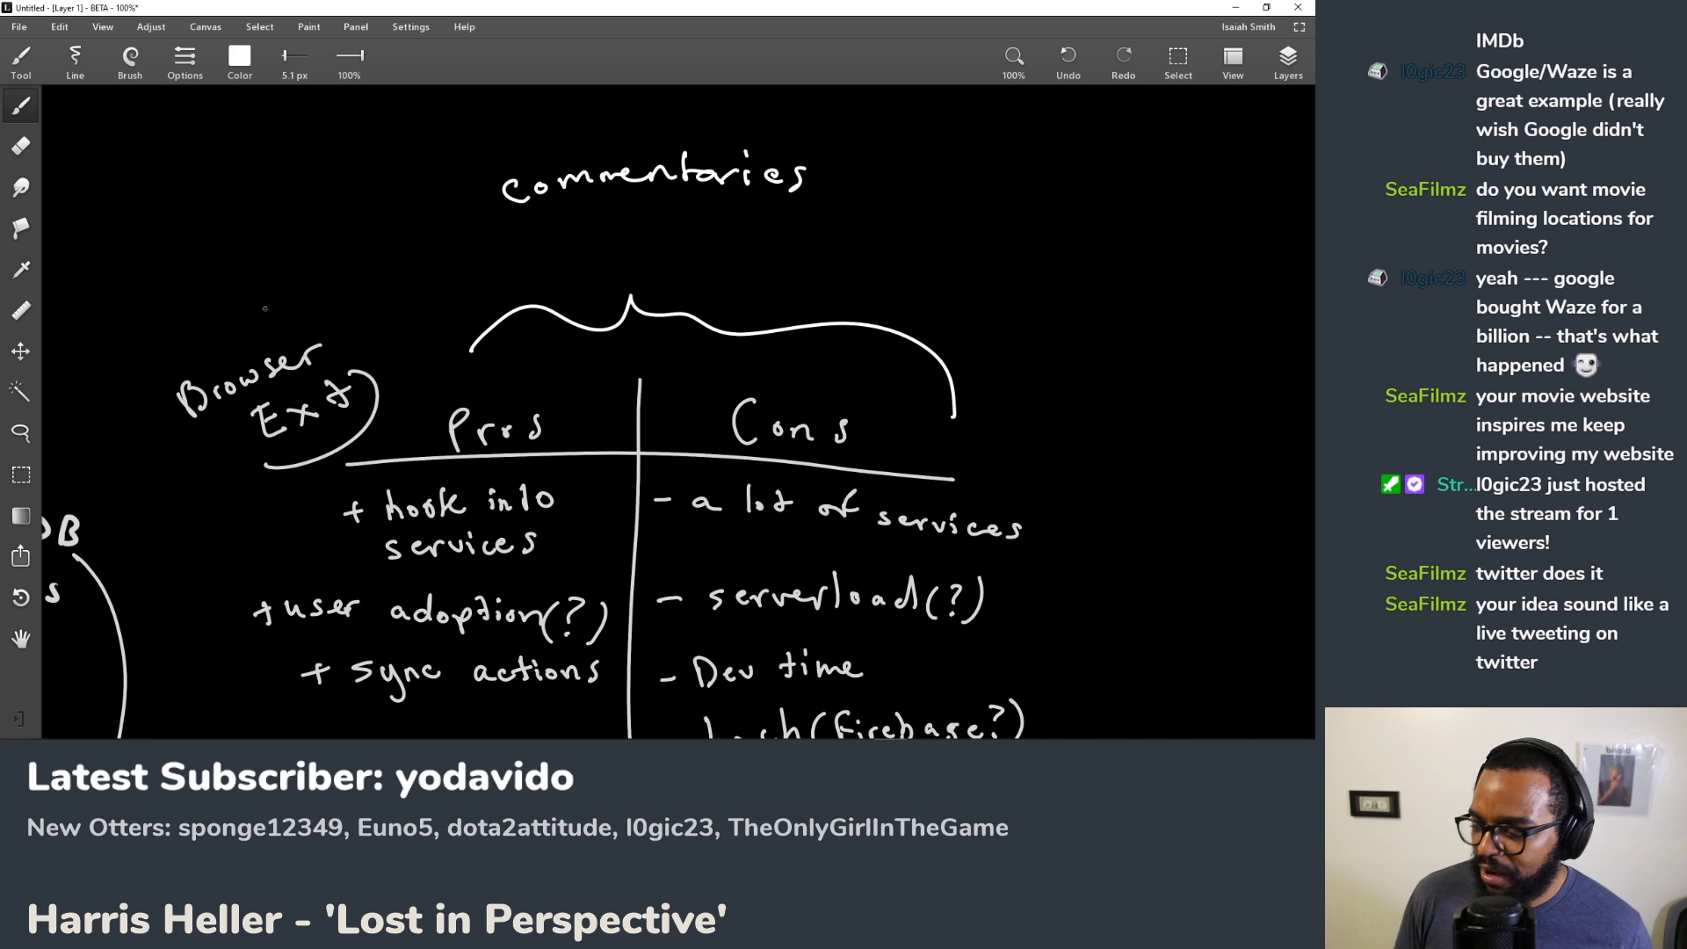
{"action": "left_click", "coordinate": [20, 432]}
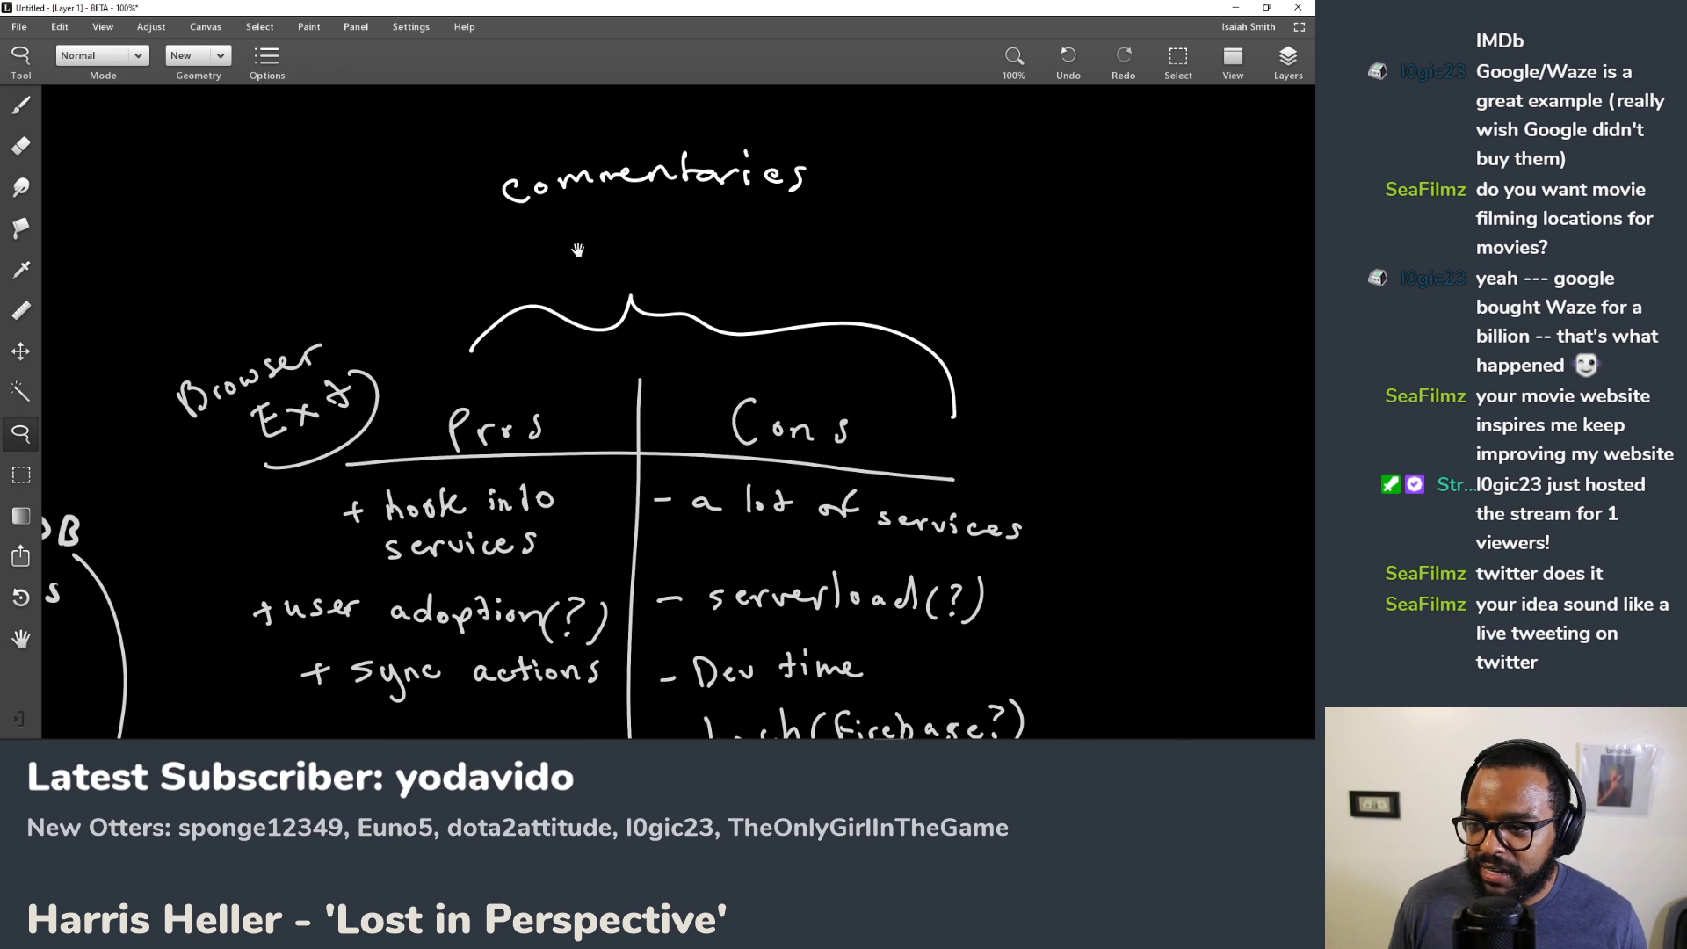
Step: Scroll to the Designs section's Movie Profile list and start, then cancel, a lasso around 'trailer' and 'cast & crew'
{"action": "scroll", "coordinate": [594, 275], "scroll_direction": "up", "scroll_amount": 1}
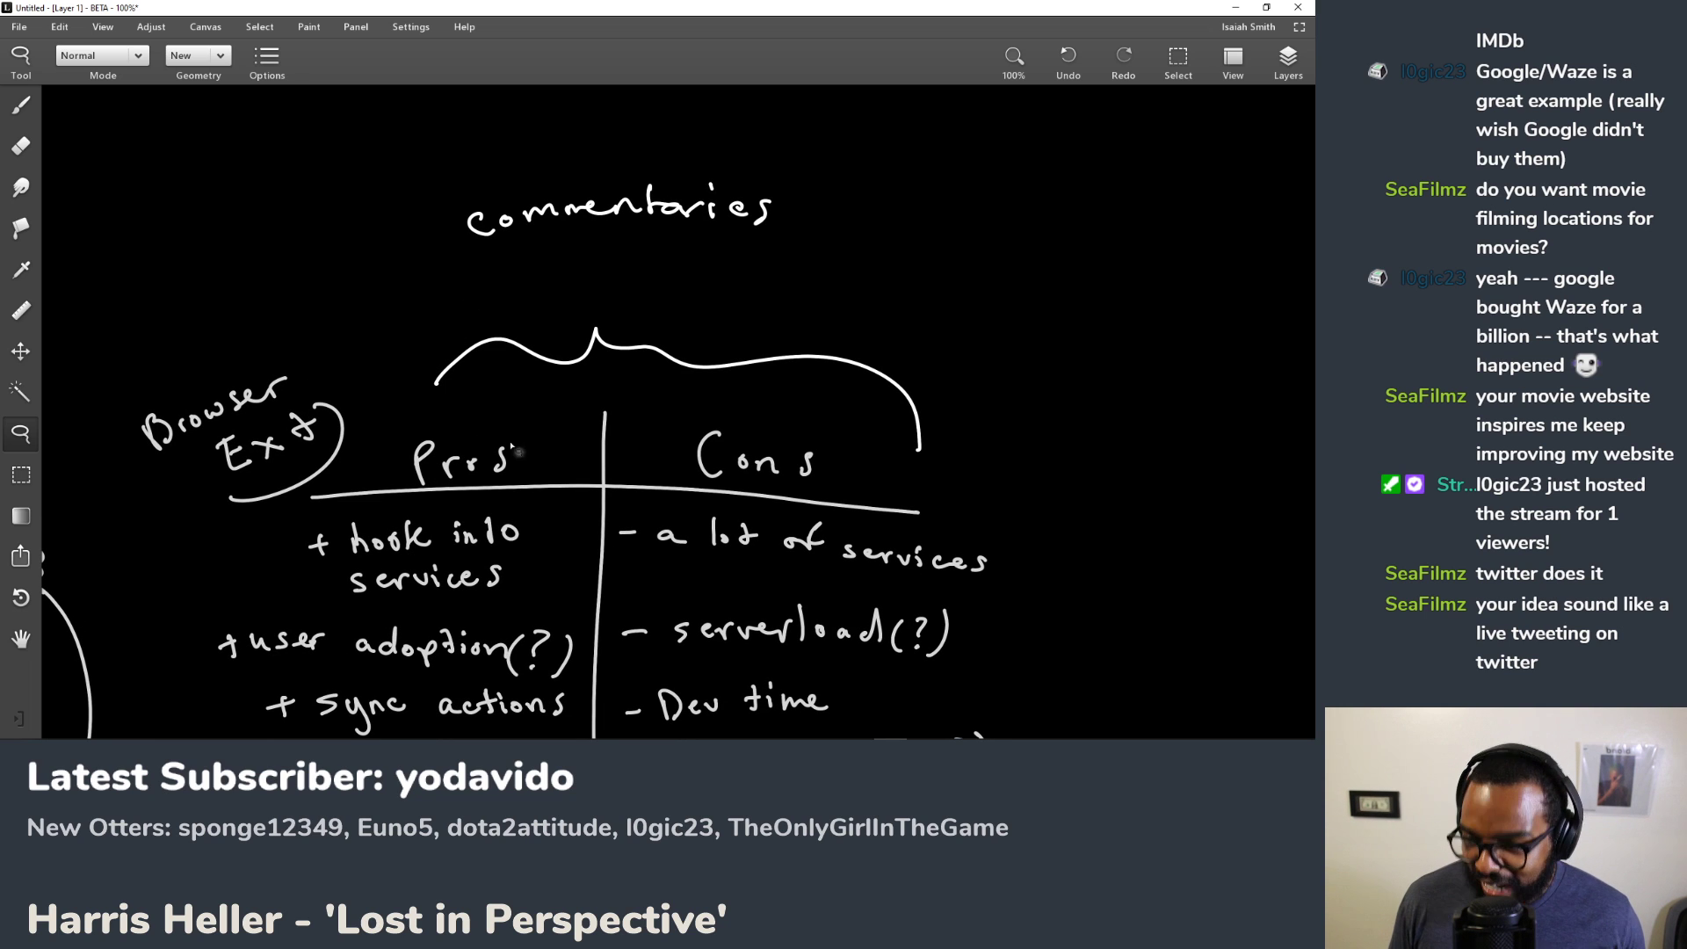
{"action": "scroll", "coordinate": [493, 364], "scroll_direction": "down", "scroll_amount": 2}
{"action": "scroll", "coordinate": [494, 363], "scroll_direction": "left", "scroll_amount": 2}
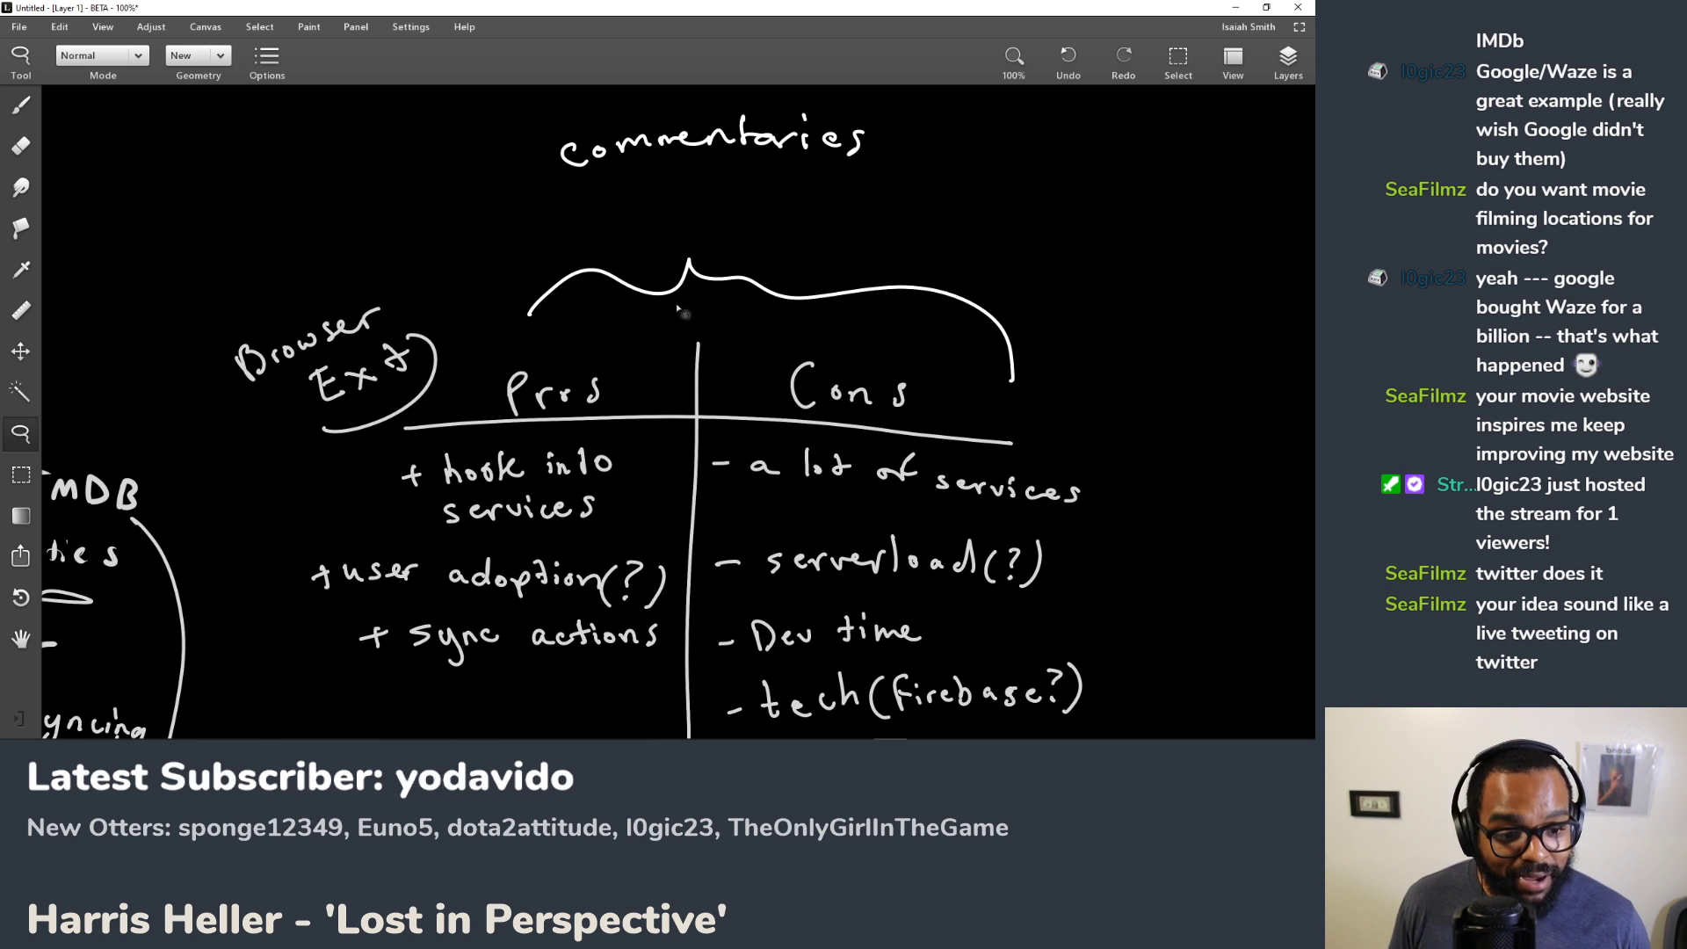
{"action": "scroll", "coordinate": [759, 200], "scroll_direction": "up", "scroll_amount": 2}
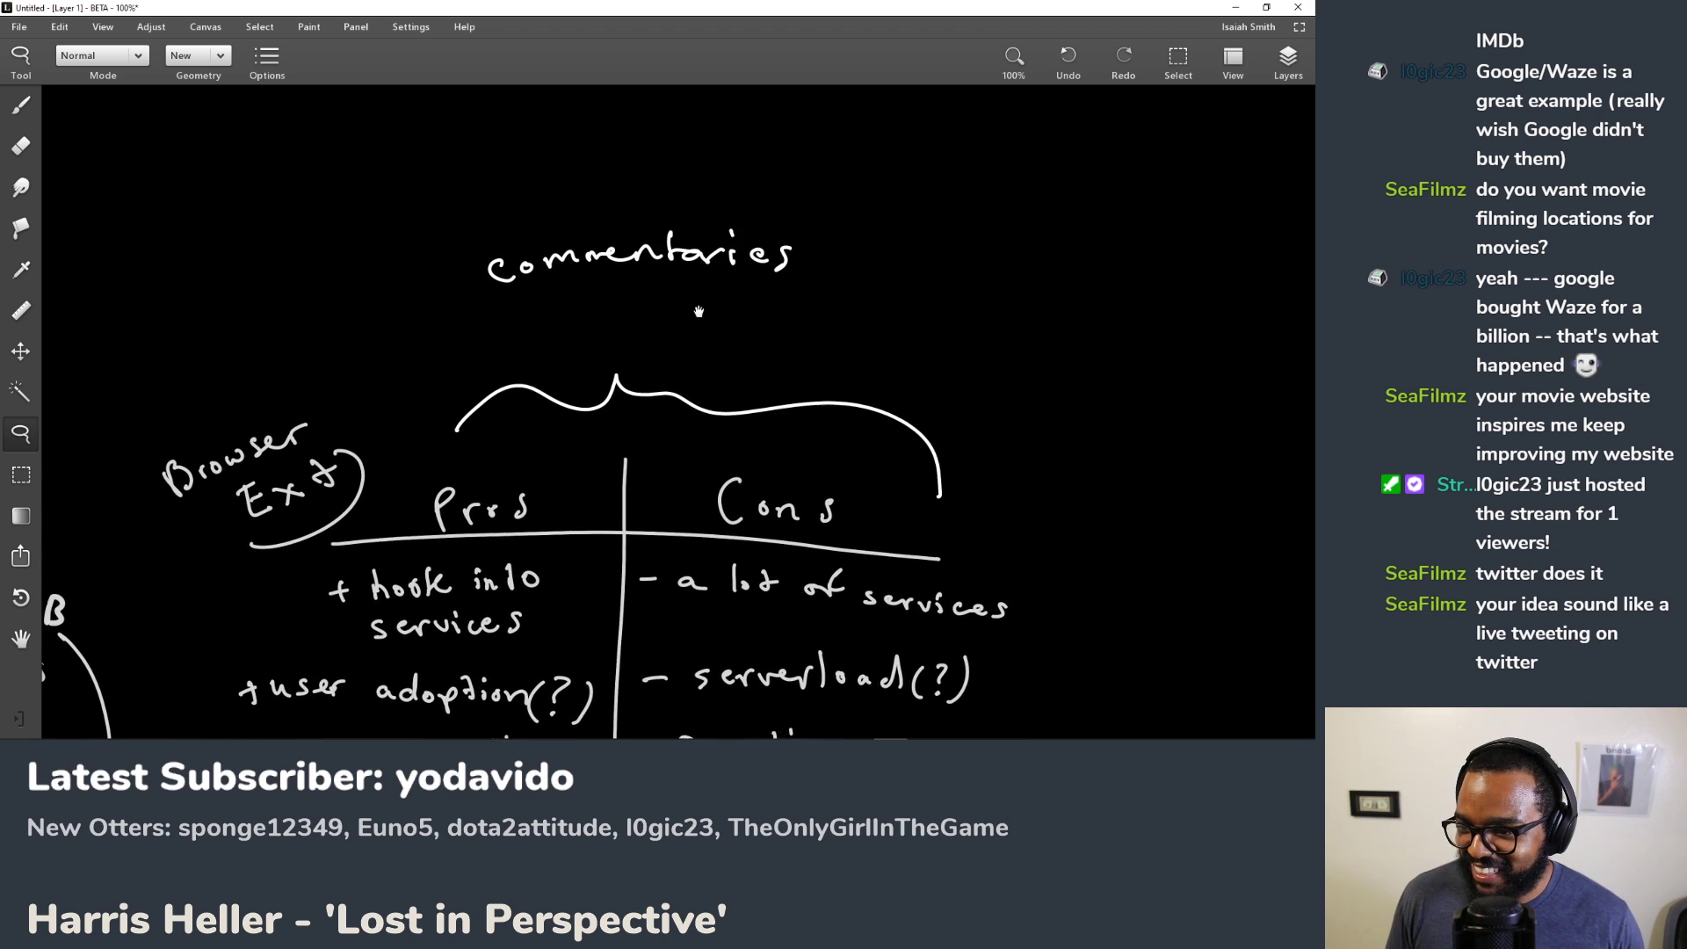
{"action": "scroll", "coordinate": [659, 228], "scroll_direction": "down", "scroll_amount": 5}
{"action": "scroll", "coordinate": [657, 241], "scroll_direction": "down", "scroll_amount": 7}
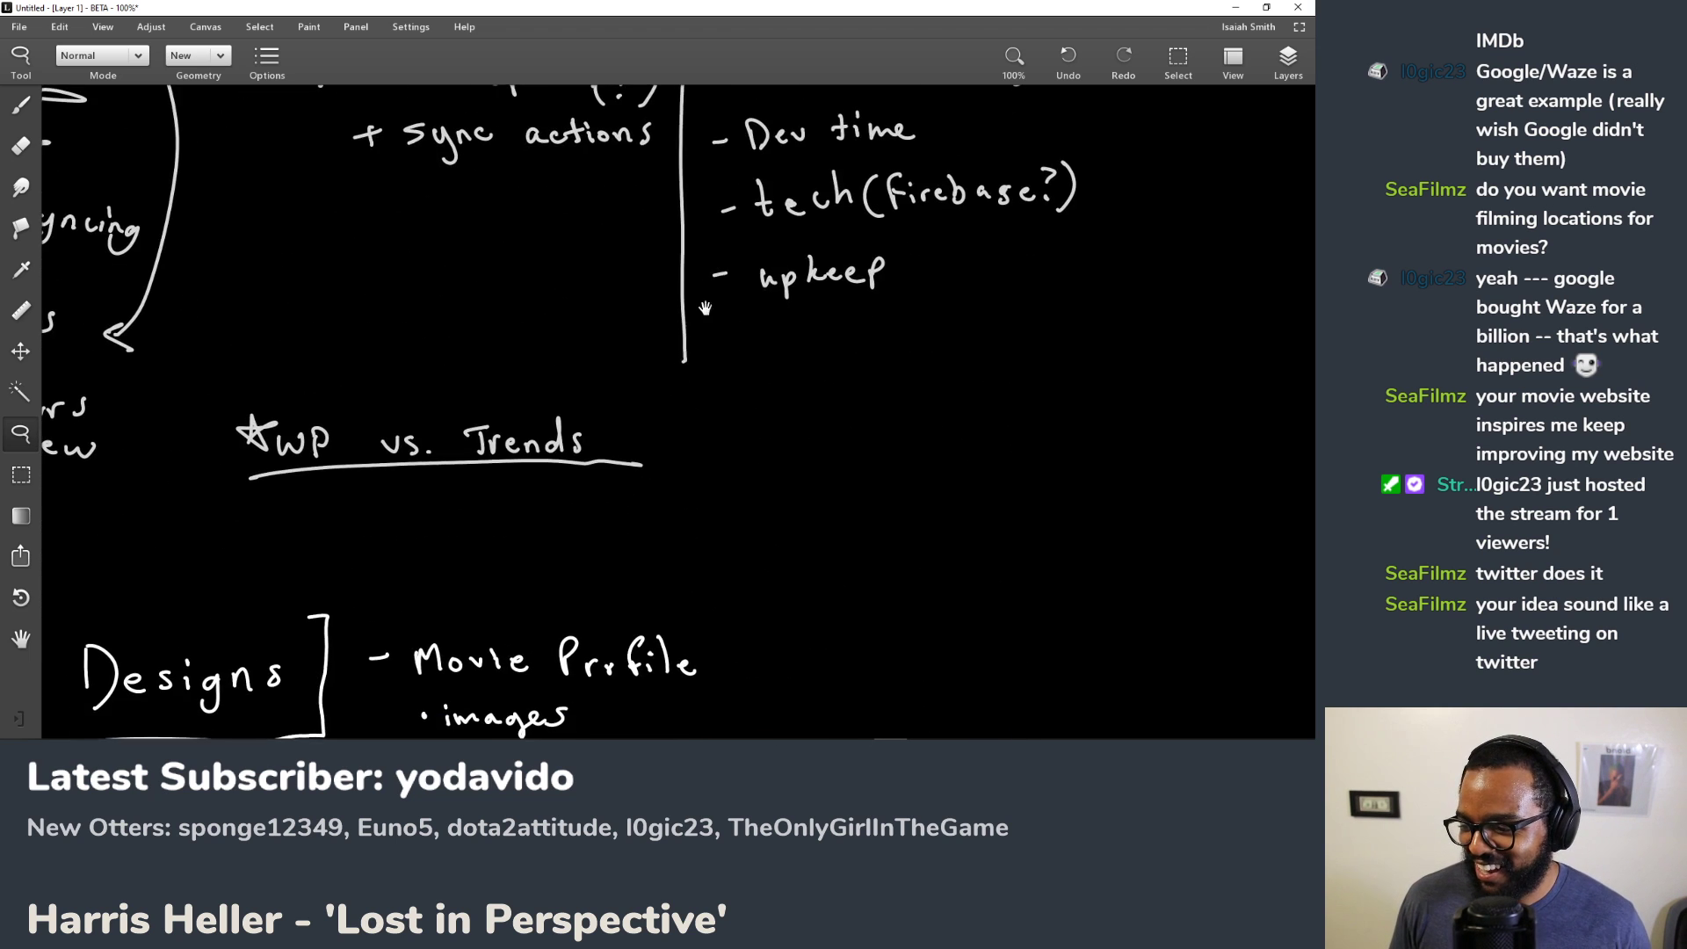
{"action": "left_click_drag", "start_coordinate": [692, 389], "coordinate": [539, 420]}
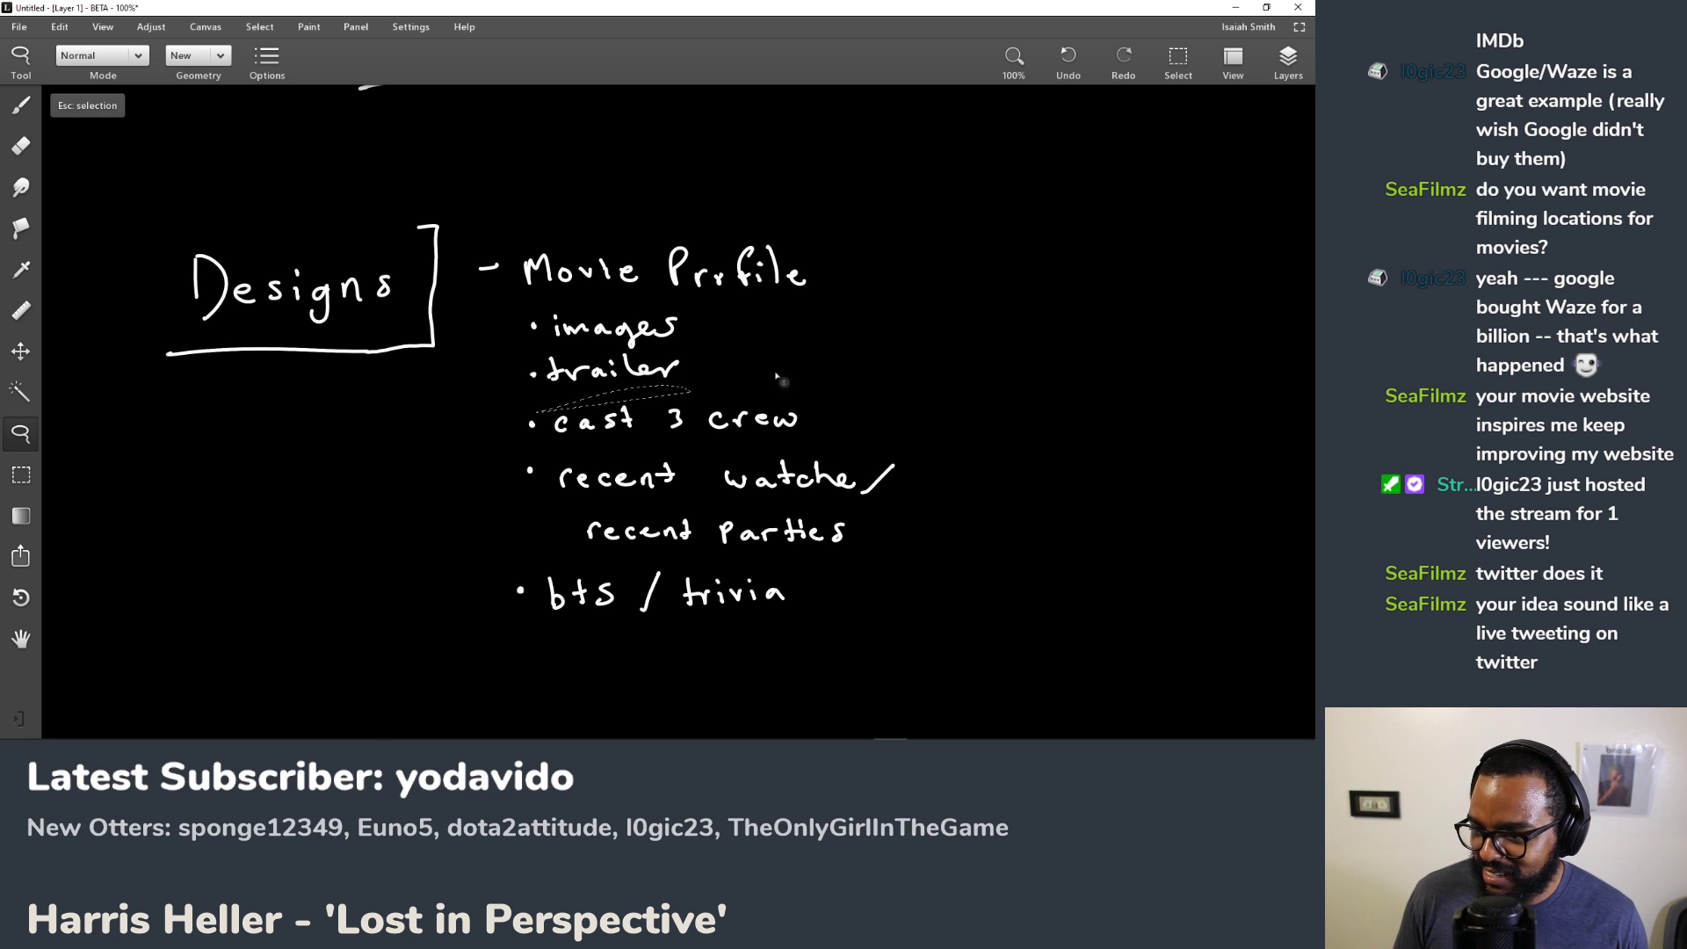
{"action": "key", "text": "Escape"}
Step: Switch to the brush and pan the canvas to make room right of Movie Profile
{"action": "key", "text": "b"}
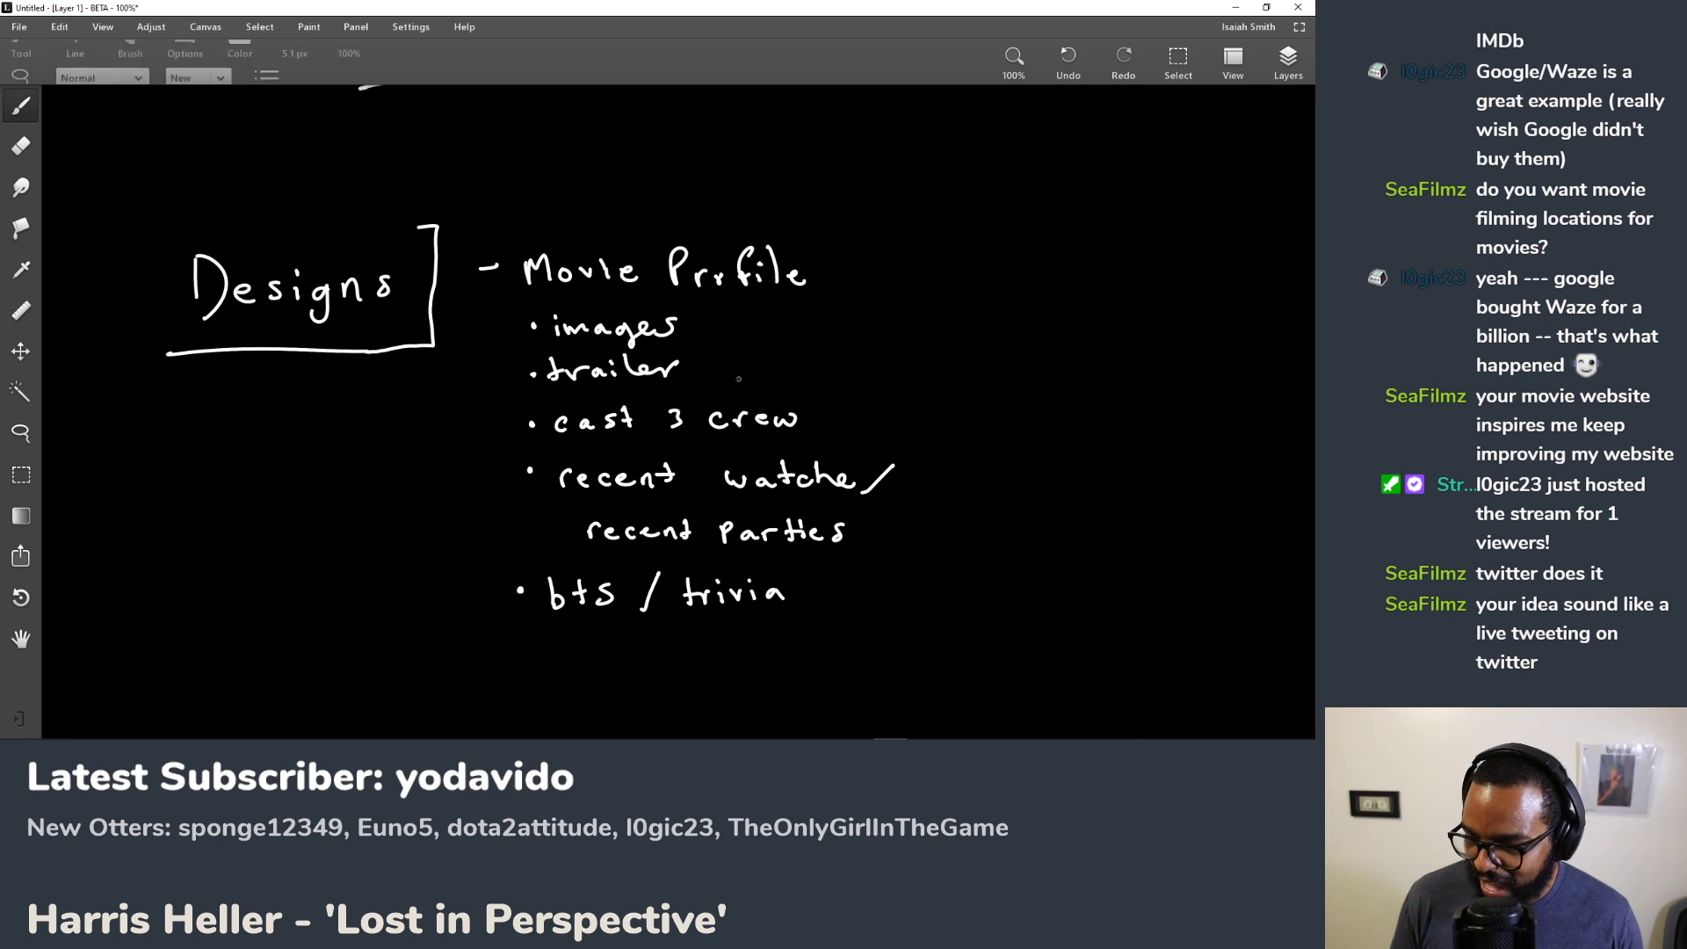
{"action": "mouse_move", "coordinate": [766, 334]}
{"action": "left_mouse_down"}
{"action": "mouse_move", "coordinate": [850, 320]}
{"action": "mouse_move", "coordinate": [791, 347]}
{"action": "mouse_move", "coordinate": [821, 312]}
{"action": "left_mouse_up"}
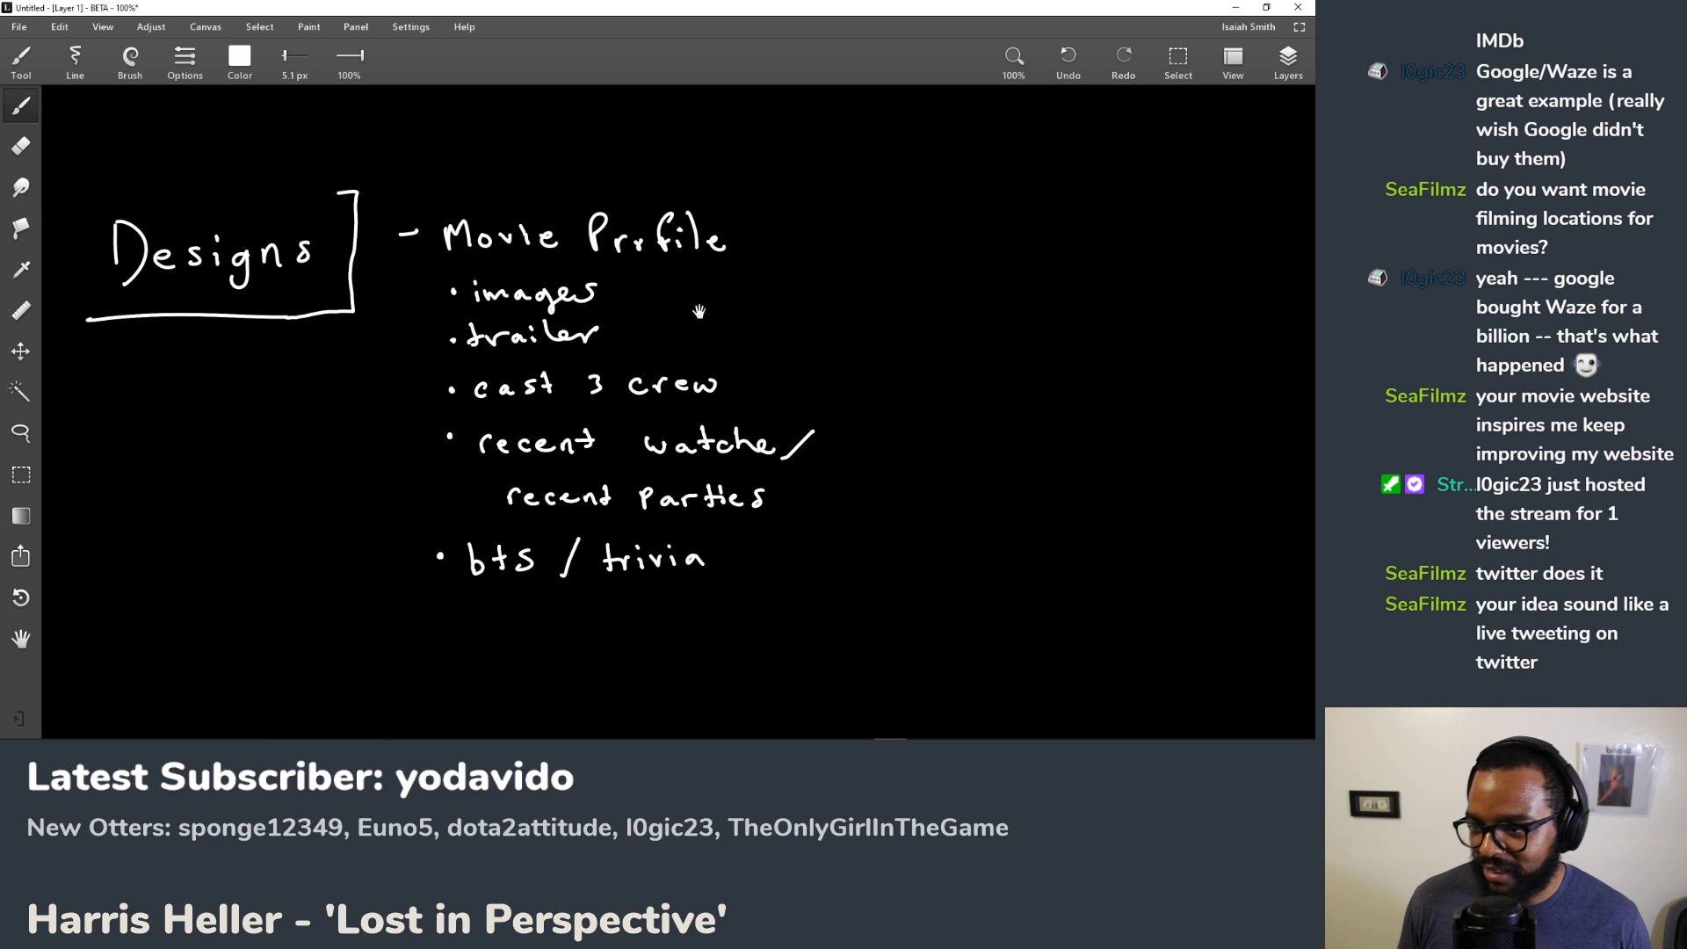
{"action": "mouse_move", "coordinate": [773, 333]}
{"action": "left_mouse_down"}
{"action": "mouse_move", "coordinate": [697, 308]}
{"action": "mouse_move", "coordinate": [809, 305]}
{"action": "left_mouse_up"}
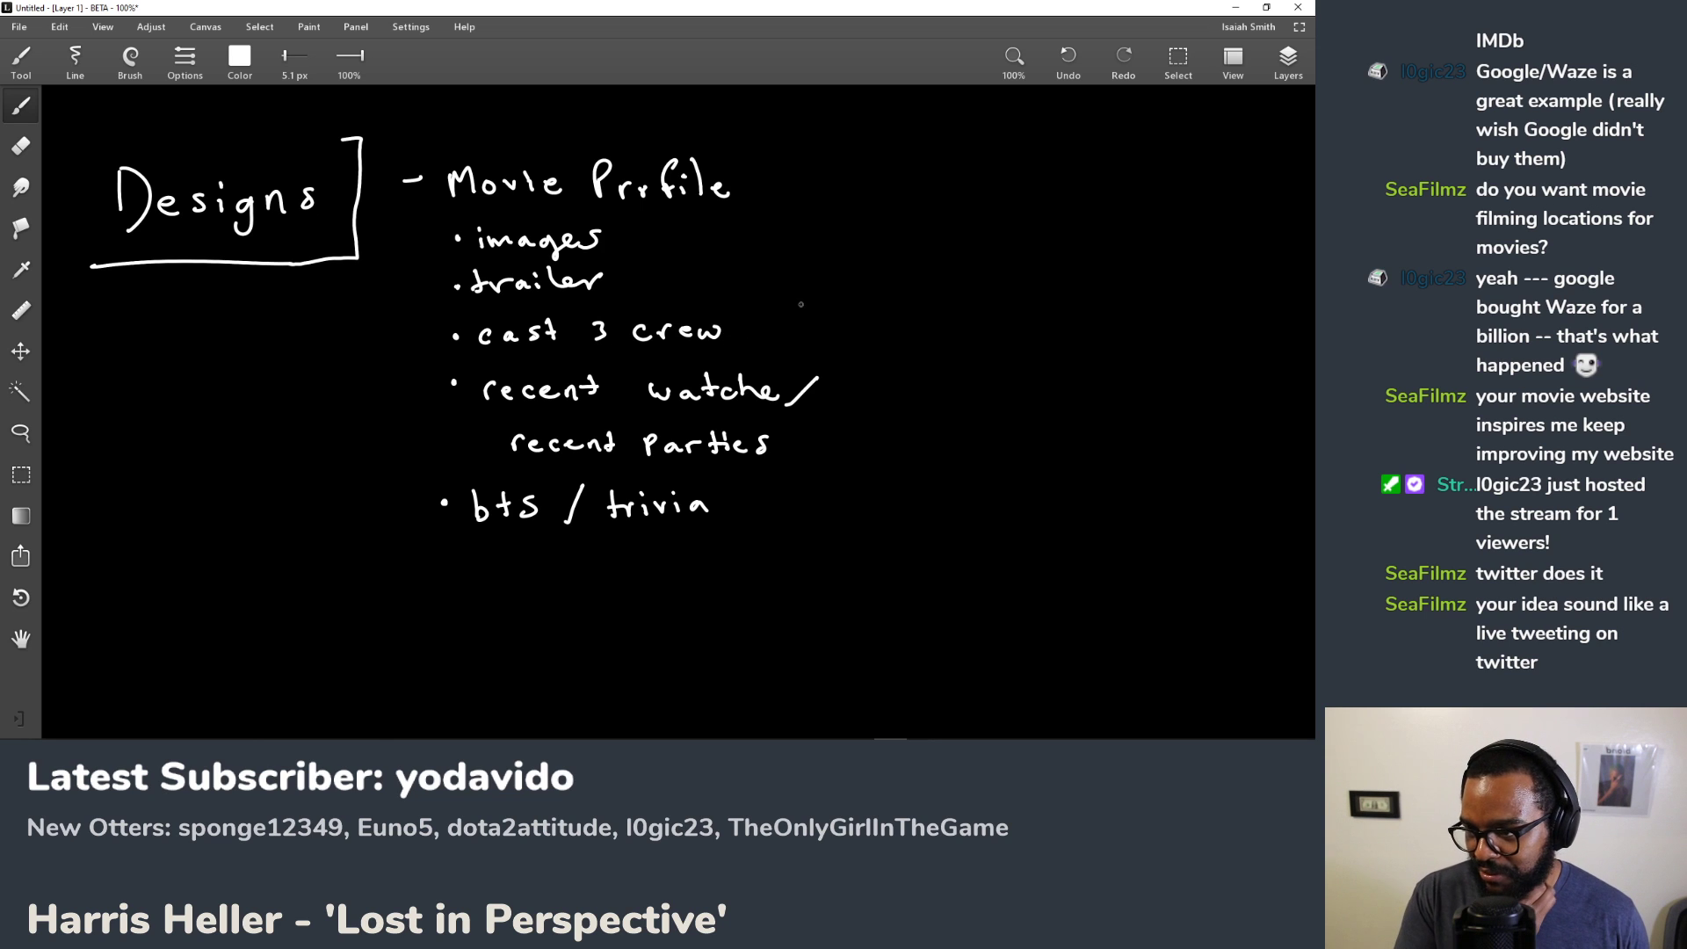
{"action": "left_click_drag", "start_coordinate": [902, 249], "coordinate": [749, 287]}
Step: Handwrite '- User Profiles' beside Movie Profile and place a bullet dot beneath it
{"action": "mouse_move", "coordinate": [755, 216]}
{"action": "left_mouse_down"}
{"action": "mouse_move", "coordinate": [817, 204]}
{"action": "mouse_move", "coordinate": [825, 228]}
{"action": "left_mouse_up"}
{"action": "mouse_move", "coordinate": [851, 218]}
{"action": "left_mouse_down"}
{"action": "mouse_move", "coordinate": [888, 208]}
{"action": "mouse_move", "coordinate": [928, 233]}
{"action": "left_mouse_up"}
{"action": "left_click_drag", "start_coordinate": [928, 204], "coordinate": [961, 218]}
{"action": "left_click_drag", "start_coordinate": [977, 221], "coordinate": [976, 222]}
{"action": "mouse_move", "coordinate": [1002, 195]}
{"action": "left_mouse_down"}
{"action": "mouse_move", "coordinate": [993, 232]}
{"action": "mouse_move", "coordinate": [1016, 231]}
{"action": "left_mouse_up"}
{"action": "left_click_drag", "start_coordinate": [1031, 221], "coordinate": [1054, 232]}
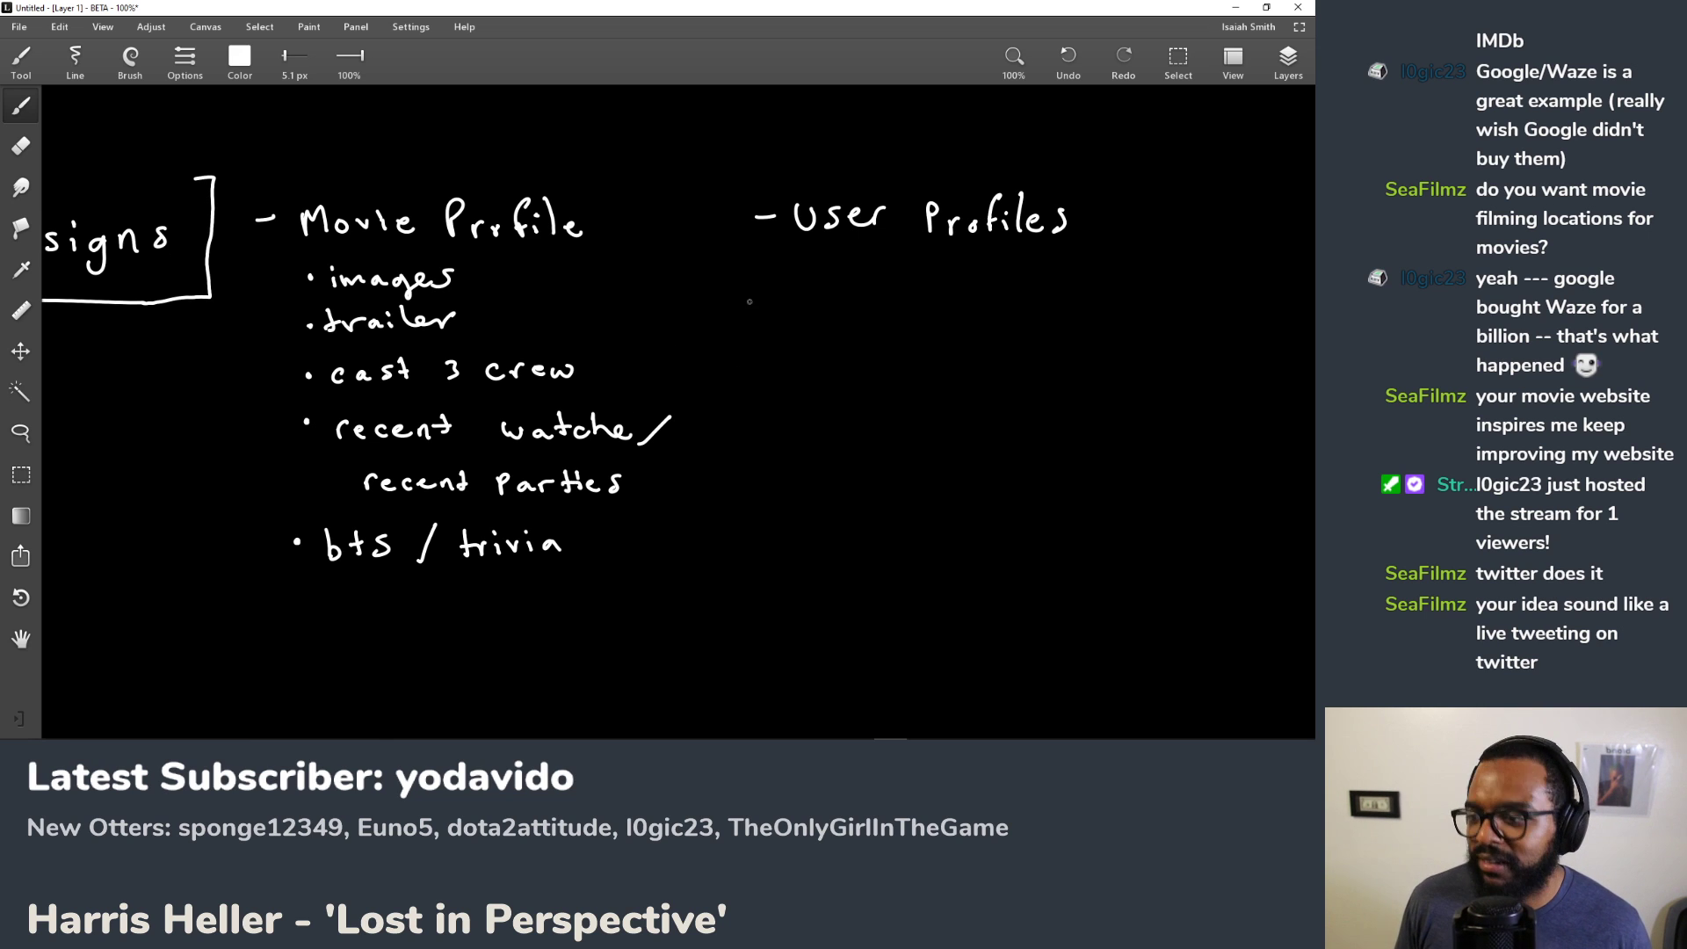
{"action": "left_click", "coordinate": [808, 264]}
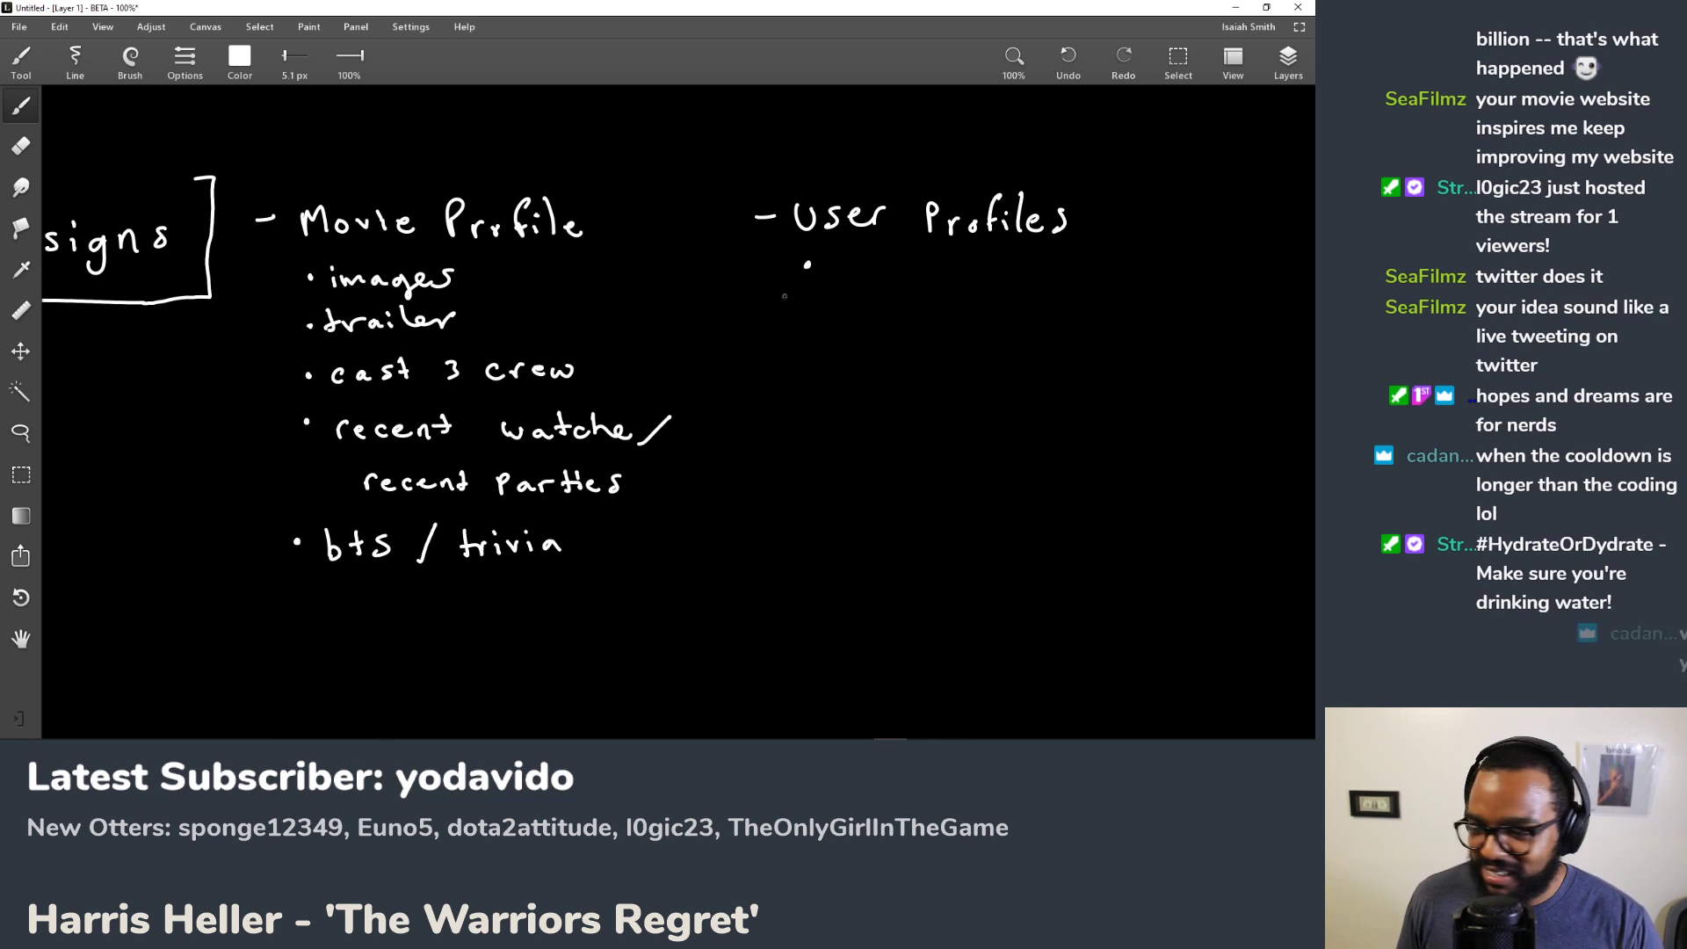
Step: Pan the canvas to bring the WP vs. Trends notes into view
{"action": "mouse_move", "coordinate": [479, 215]}
{"action": "left_mouse_down"}
{"action": "mouse_move", "coordinate": [620, 335]}
{"action": "mouse_move", "coordinate": [714, 372]}
{"action": "left_mouse_up"}
{"action": "mouse_move", "coordinate": [630, 88]}
{"action": "left_mouse_down"}
{"action": "mouse_move", "coordinate": [636, 268]}
{"action": "mouse_move", "coordinate": [622, 260]}
{"action": "mouse_move", "coordinate": [501, 407]}
{"action": "left_mouse_up"}
{"action": "left_click_drag", "start_coordinate": [668, 176], "coordinate": [544, 240]}
{"action": "mouse_move", "coordinate": [643, 145]}
{"action": "left_mouse_down"}
{"action": "mouse_move", "coordinate": [497, 369]}
{"action": "mouse_move", "coordinate": [460, 467]}
{"action": "mouse_move", "coordinate": [537, 346]}
{"action": "mouse_move", "coordinate": [593, 365]}
{"action": "mouse_move", "coordinate": [576, 287]}
{"action": "left_mouse_up"}
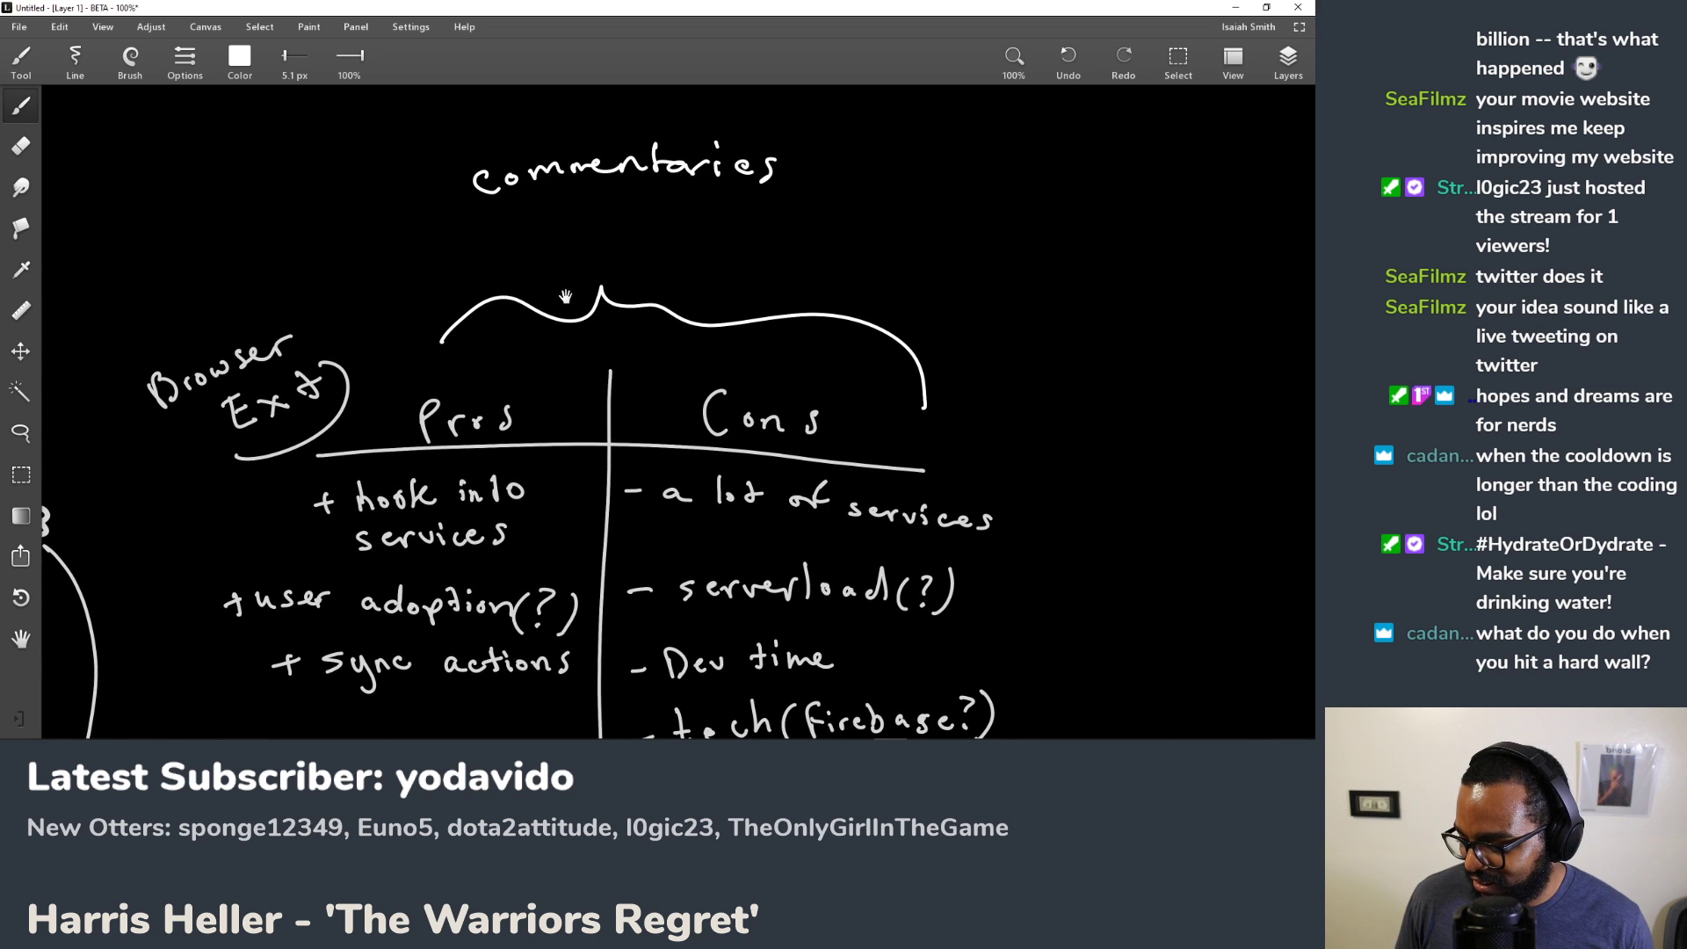
{"action": "left_click_drag", "start_coordinate": [585, 393], "coordinate": [581, 343]}
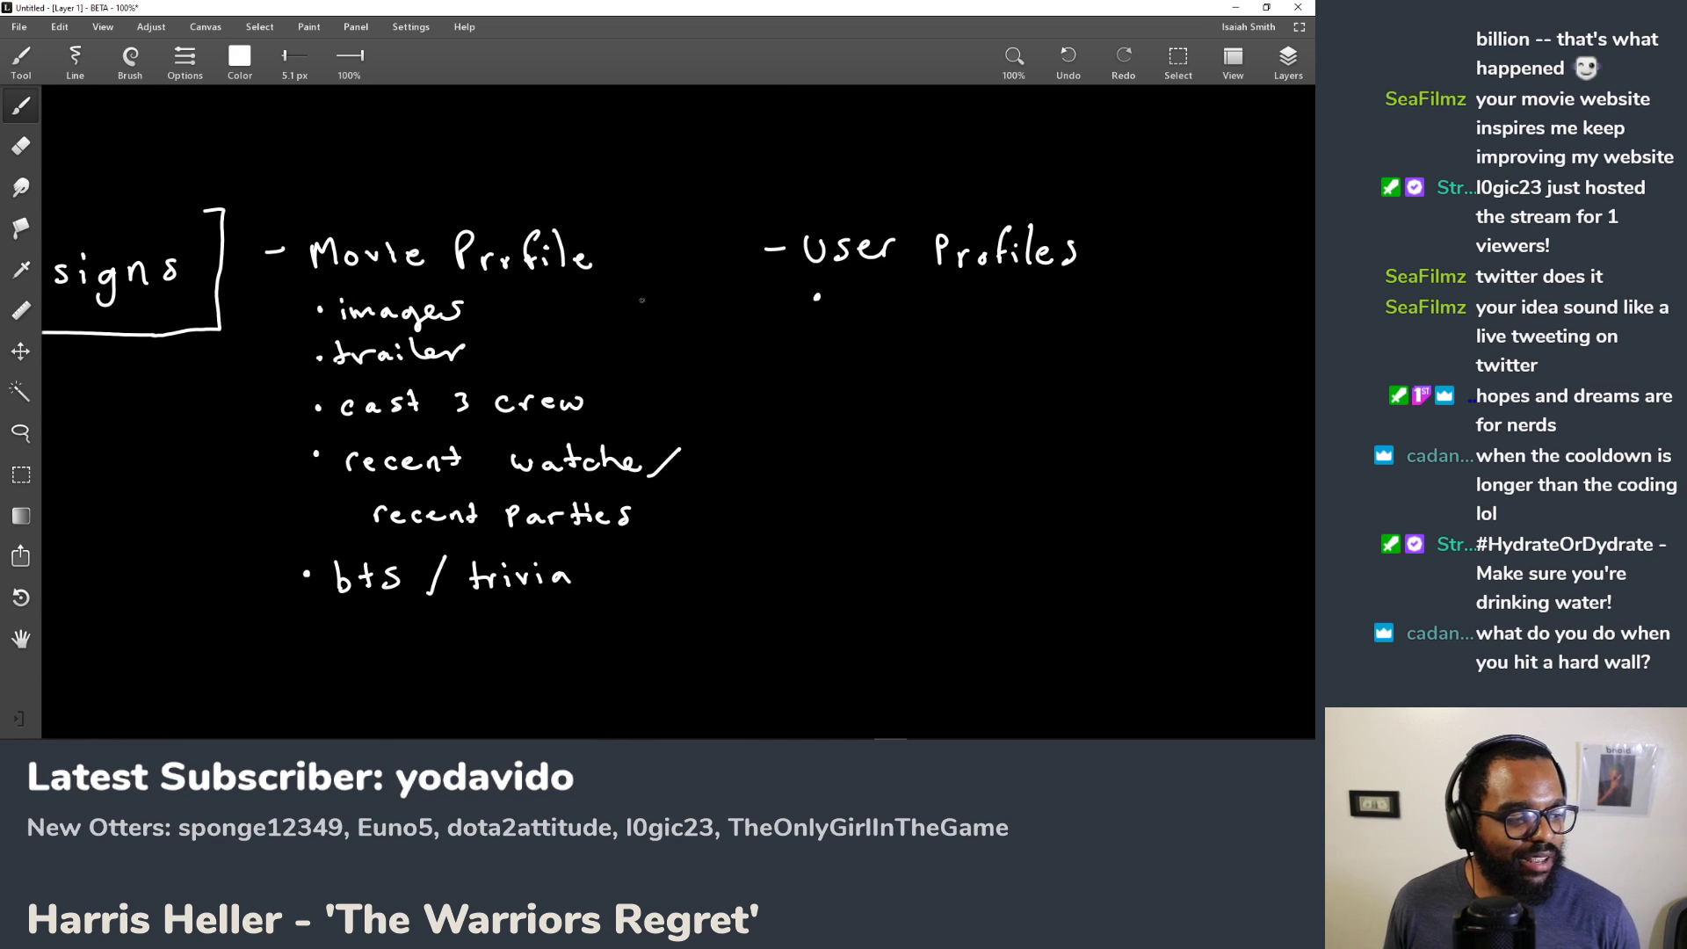
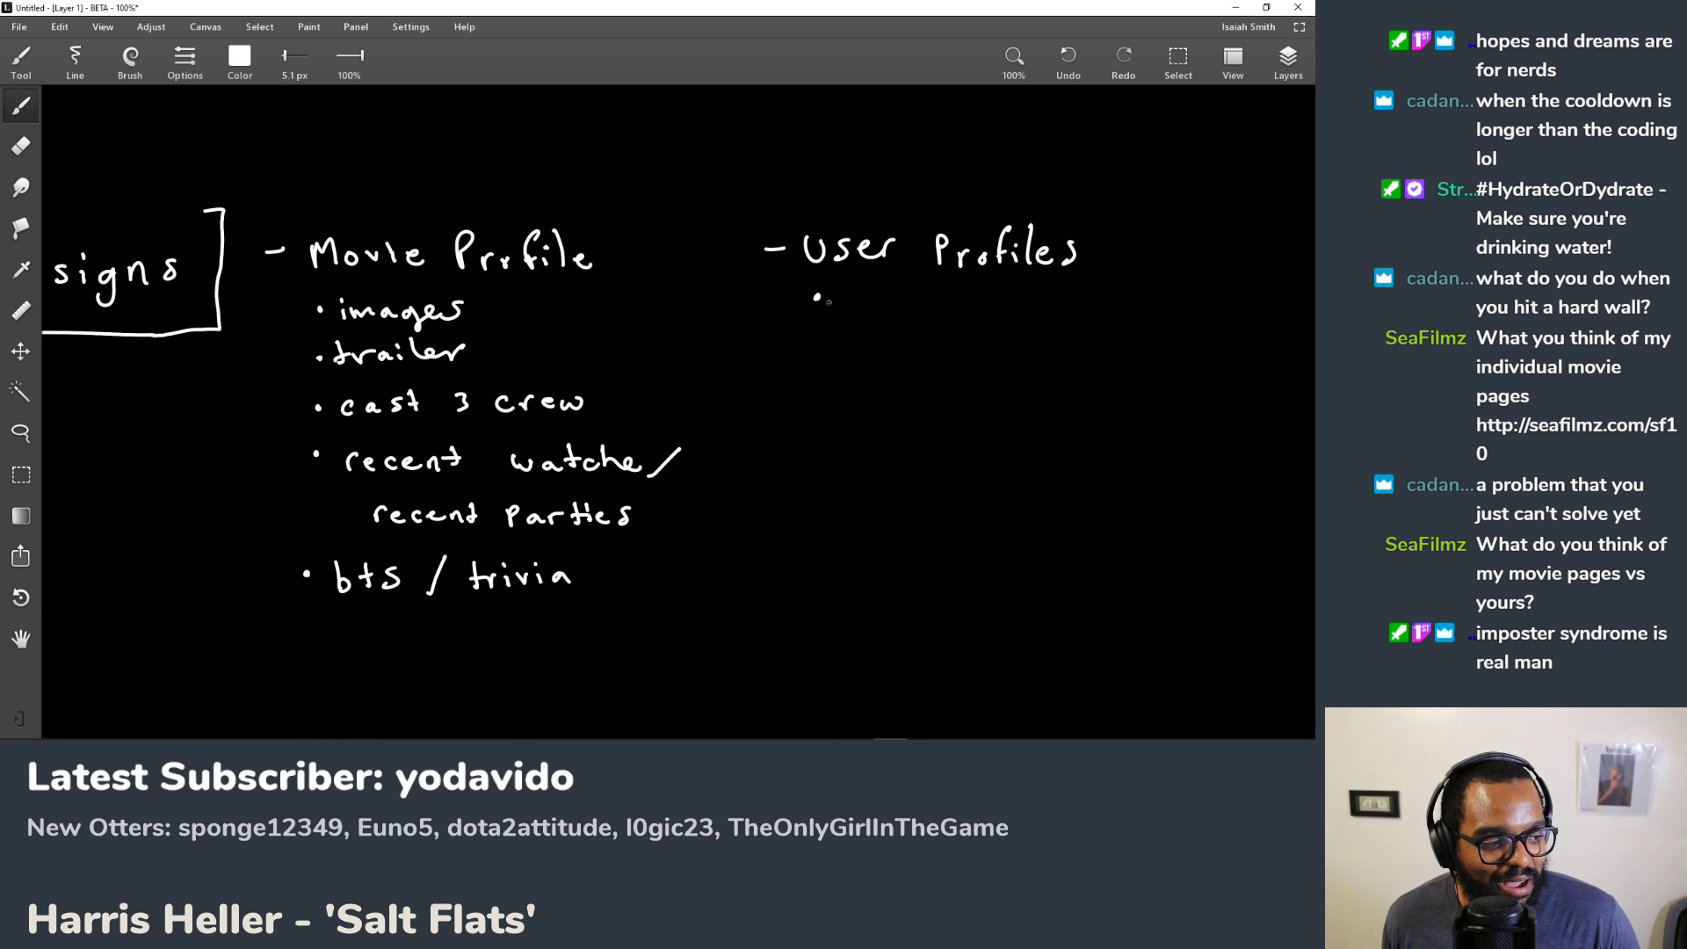
Step: Undo the stray dot under User Profiles and erase the slash after 'recent watche'
{"action": "key", "text": "ctrl+z"}
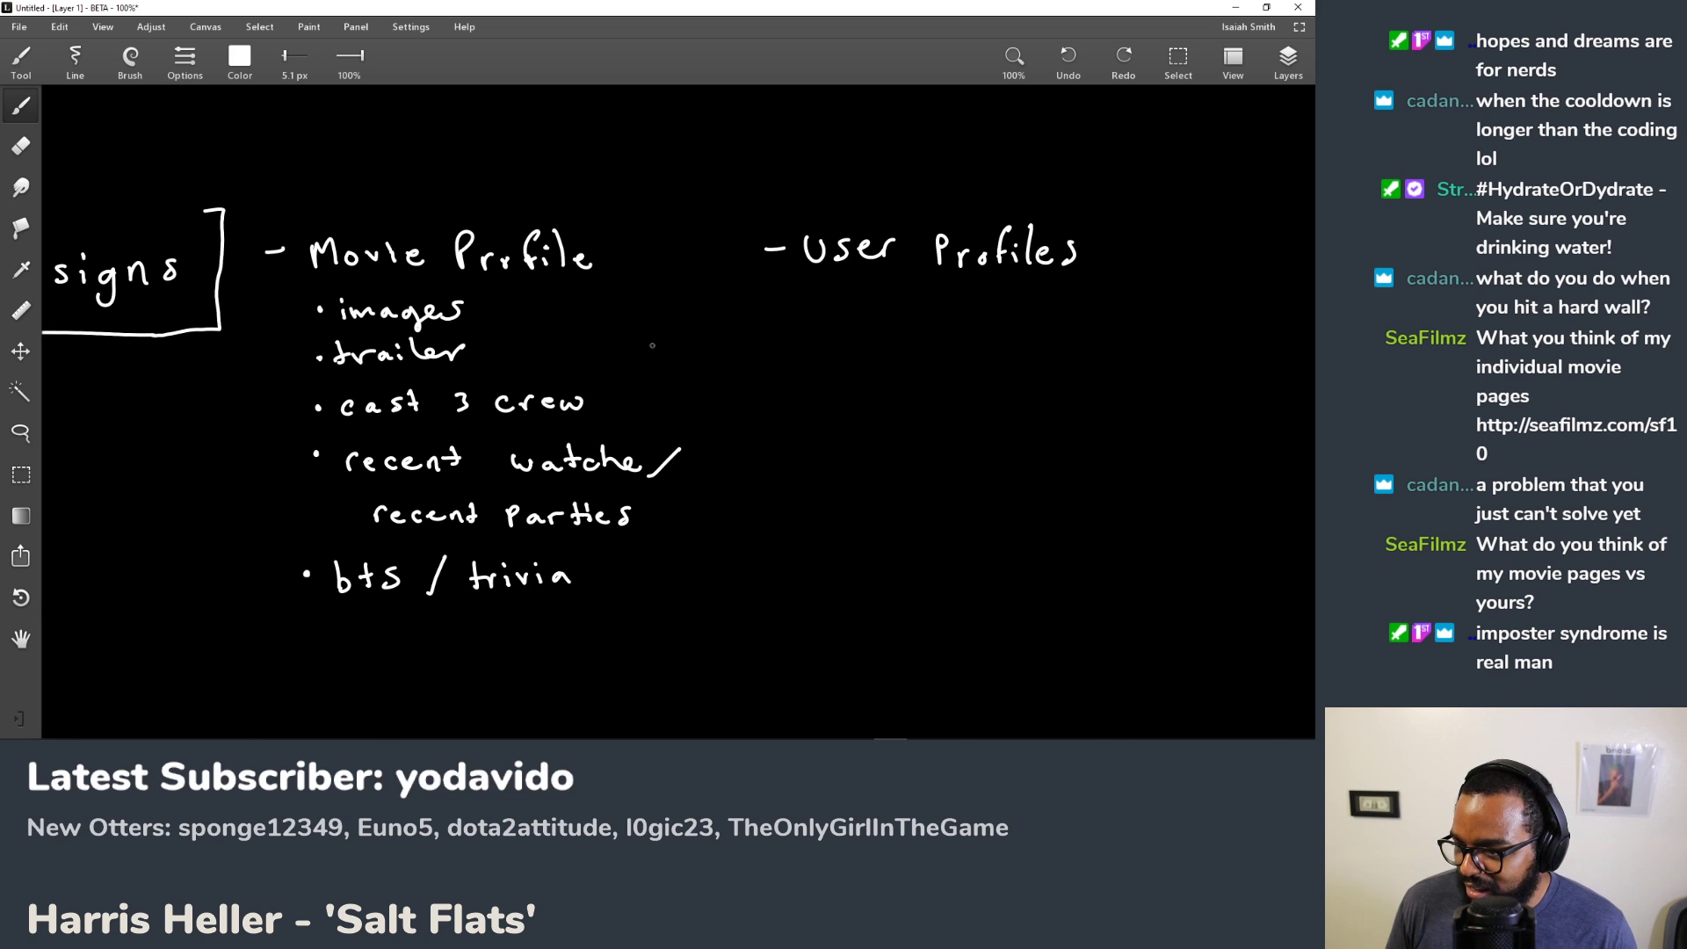
{"action": "key", "text": "e"}
{"action": "left_click_drag", "start_coordinate": [693, 430], "coordinate": [660, 478]}
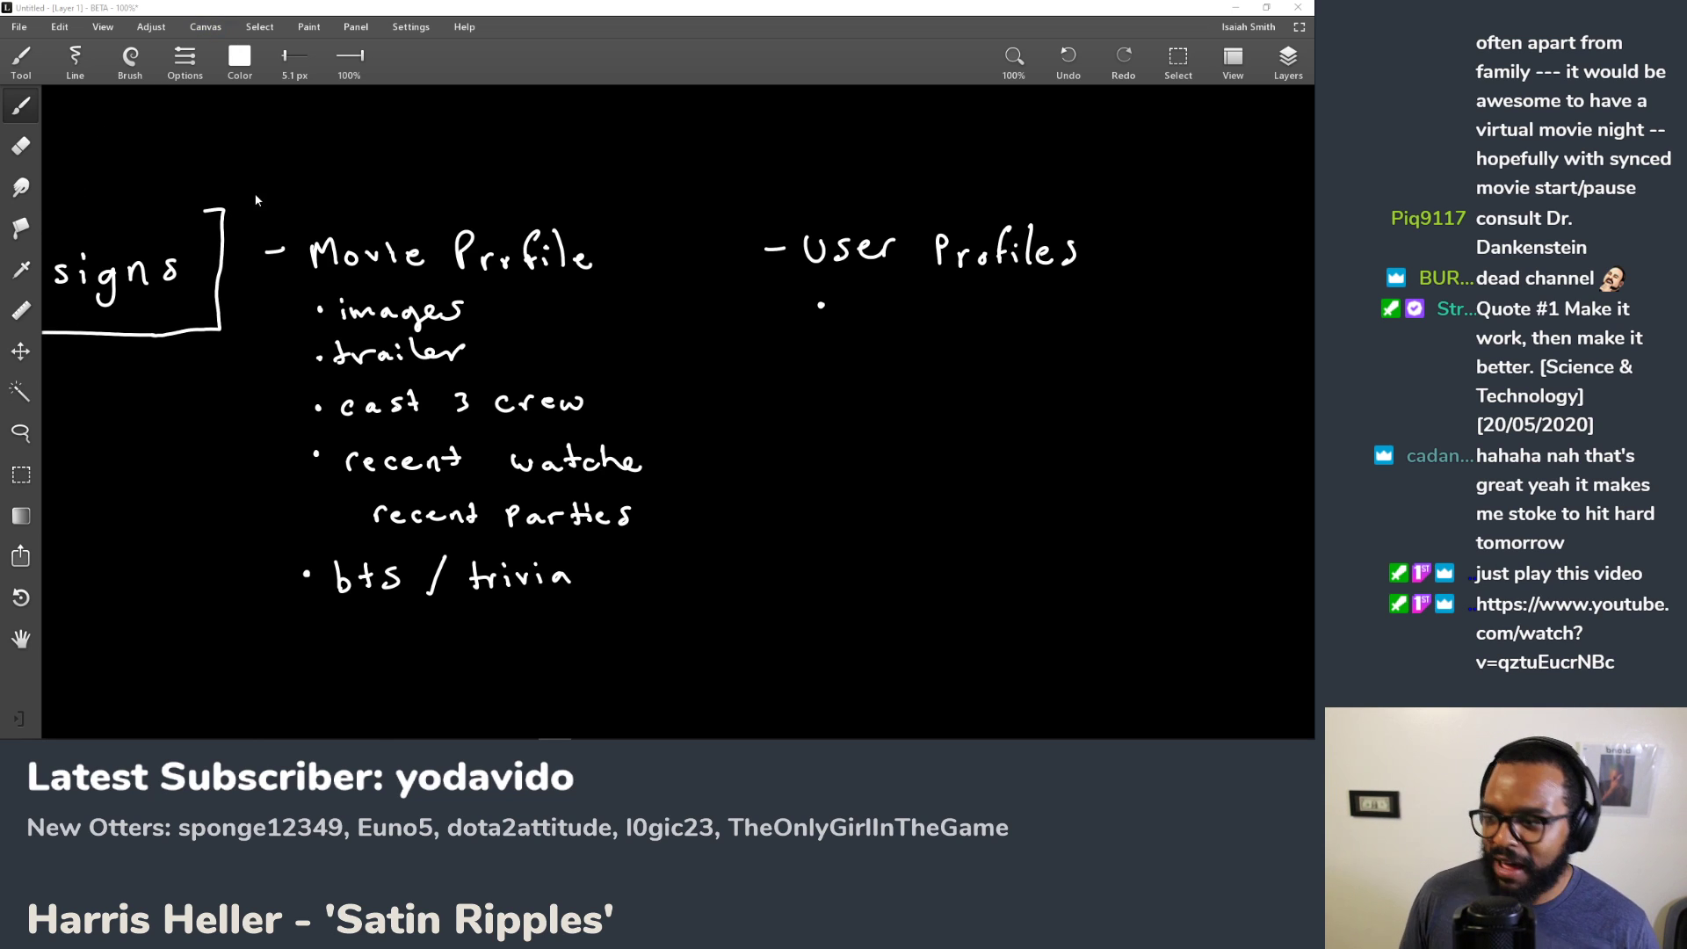
Step: Pan the canvas to show the Designs heading, then switch to the linked YouTube video in Chrome
{"action": "mouse_move", "coordinate": [364, 169]}
{"action": "left_mouse_down"}
{"action": "mouse_move", "coordinate": [492, 172]}
{"action": "mouse_move", "coordinate": [422, 167]}
{"action": "mouse_move", "coordinate": [397, 138]}
{"action": "left_mouse_up"}
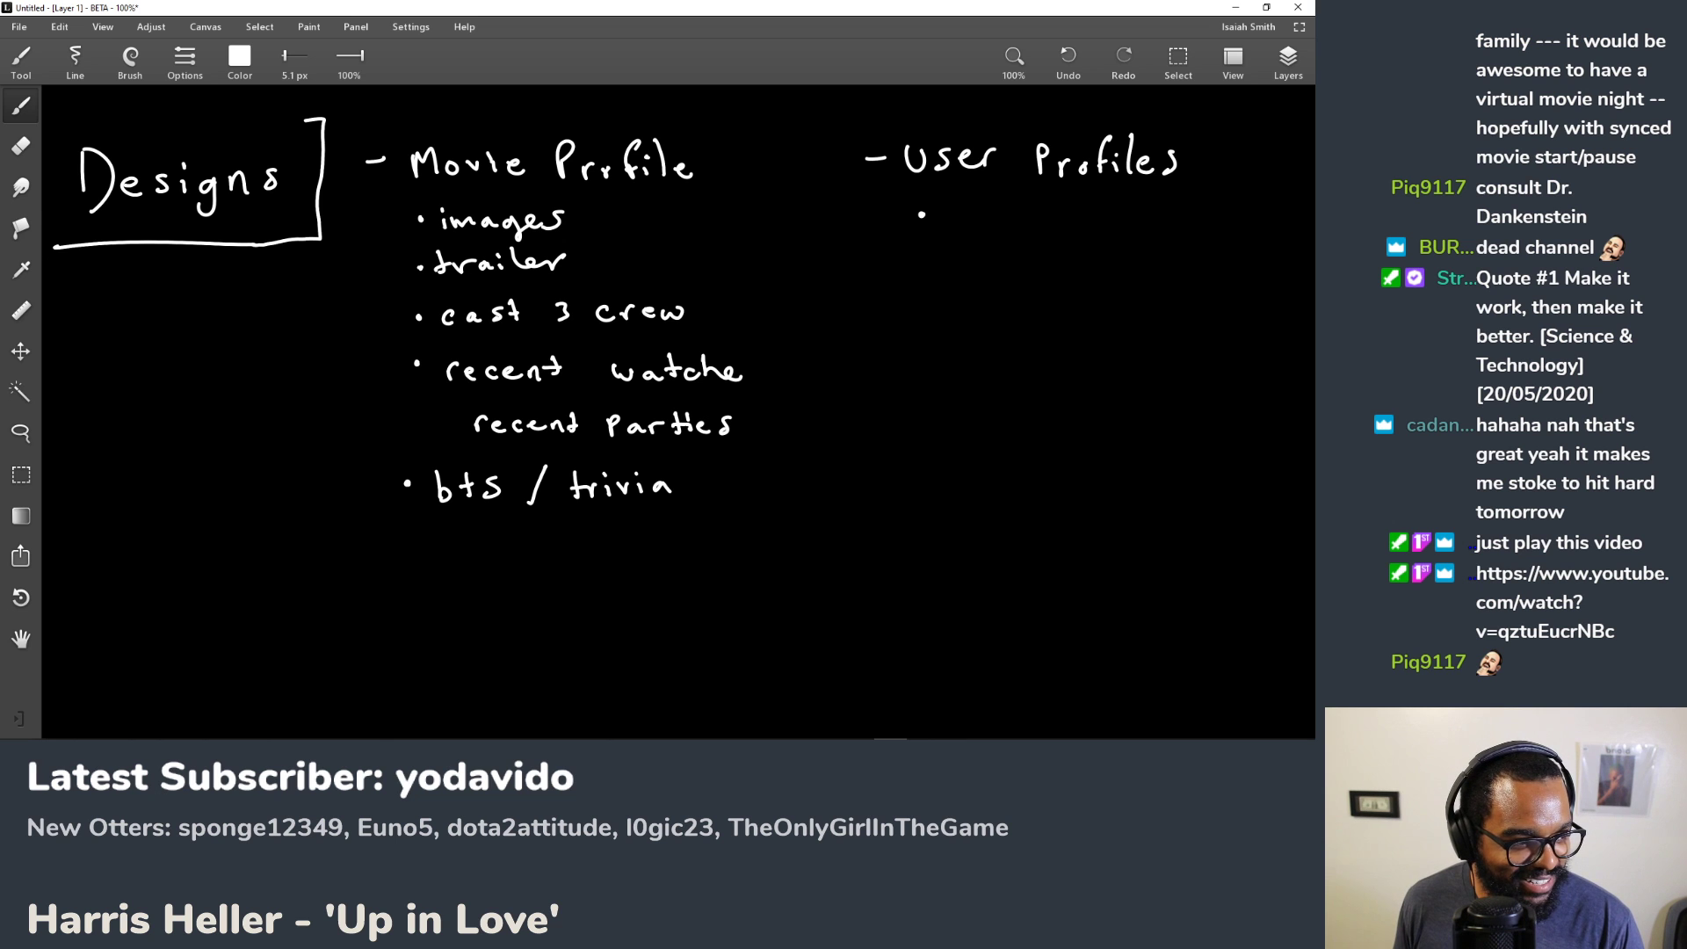
{"action": "key", "text": "alt+Tab"}
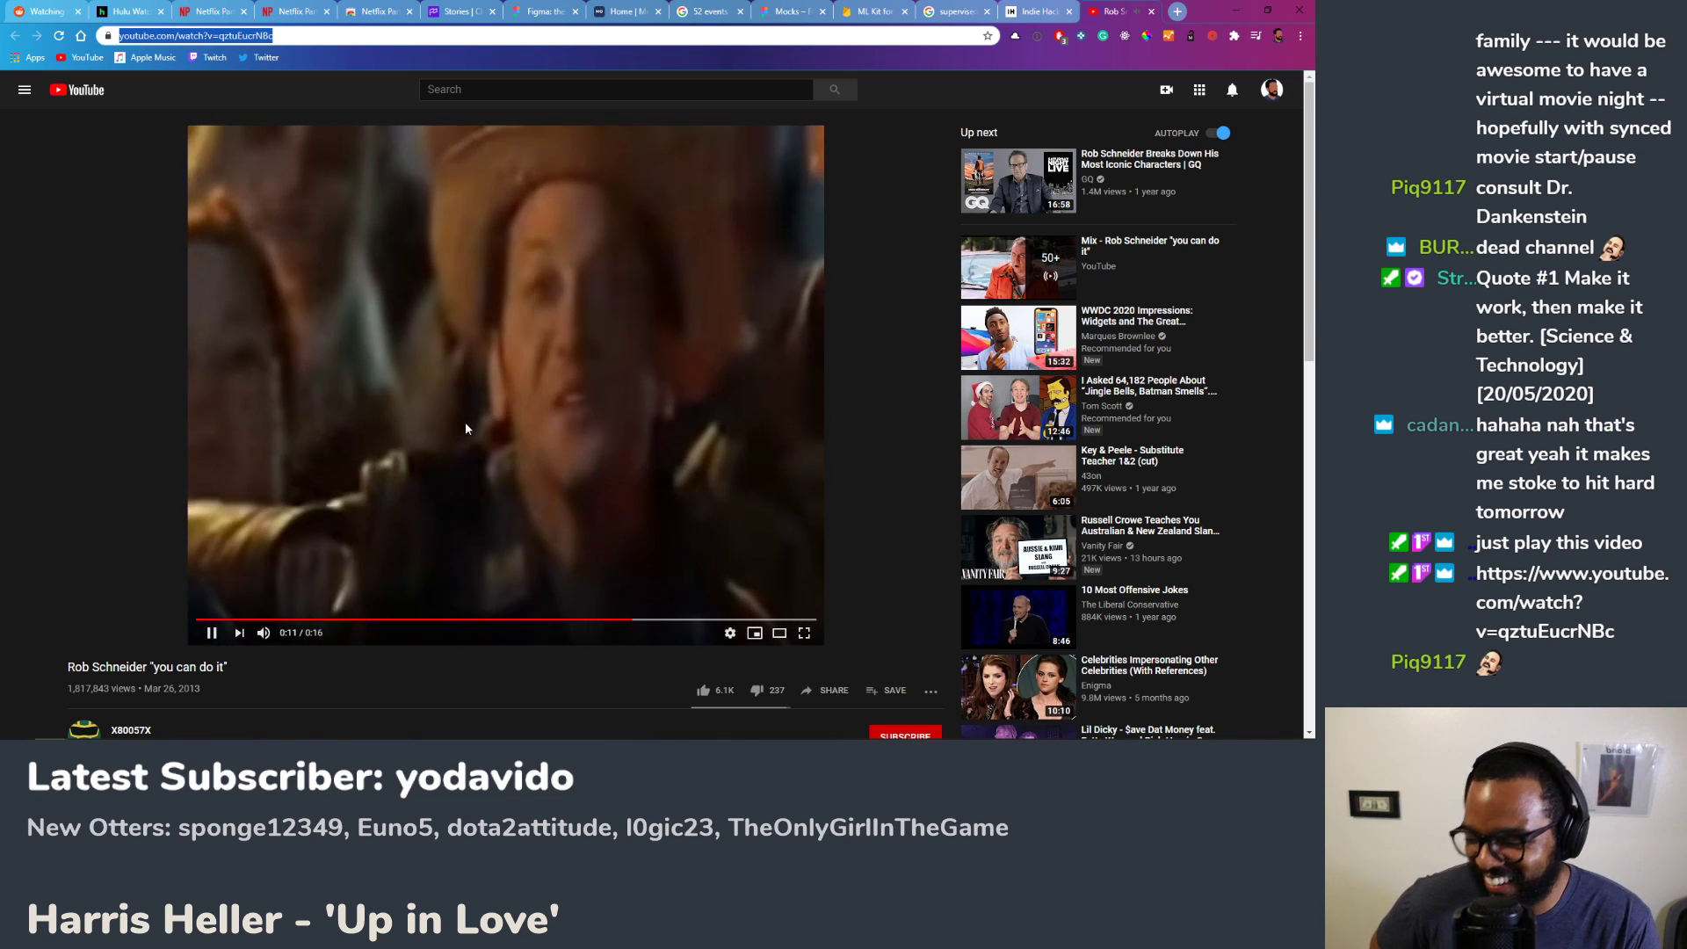
Step: Pause the YouTube clip, save it to Favorites, close its tab and return to SketchBook
{"action": "left_click", "coordinate": [488, 407]}
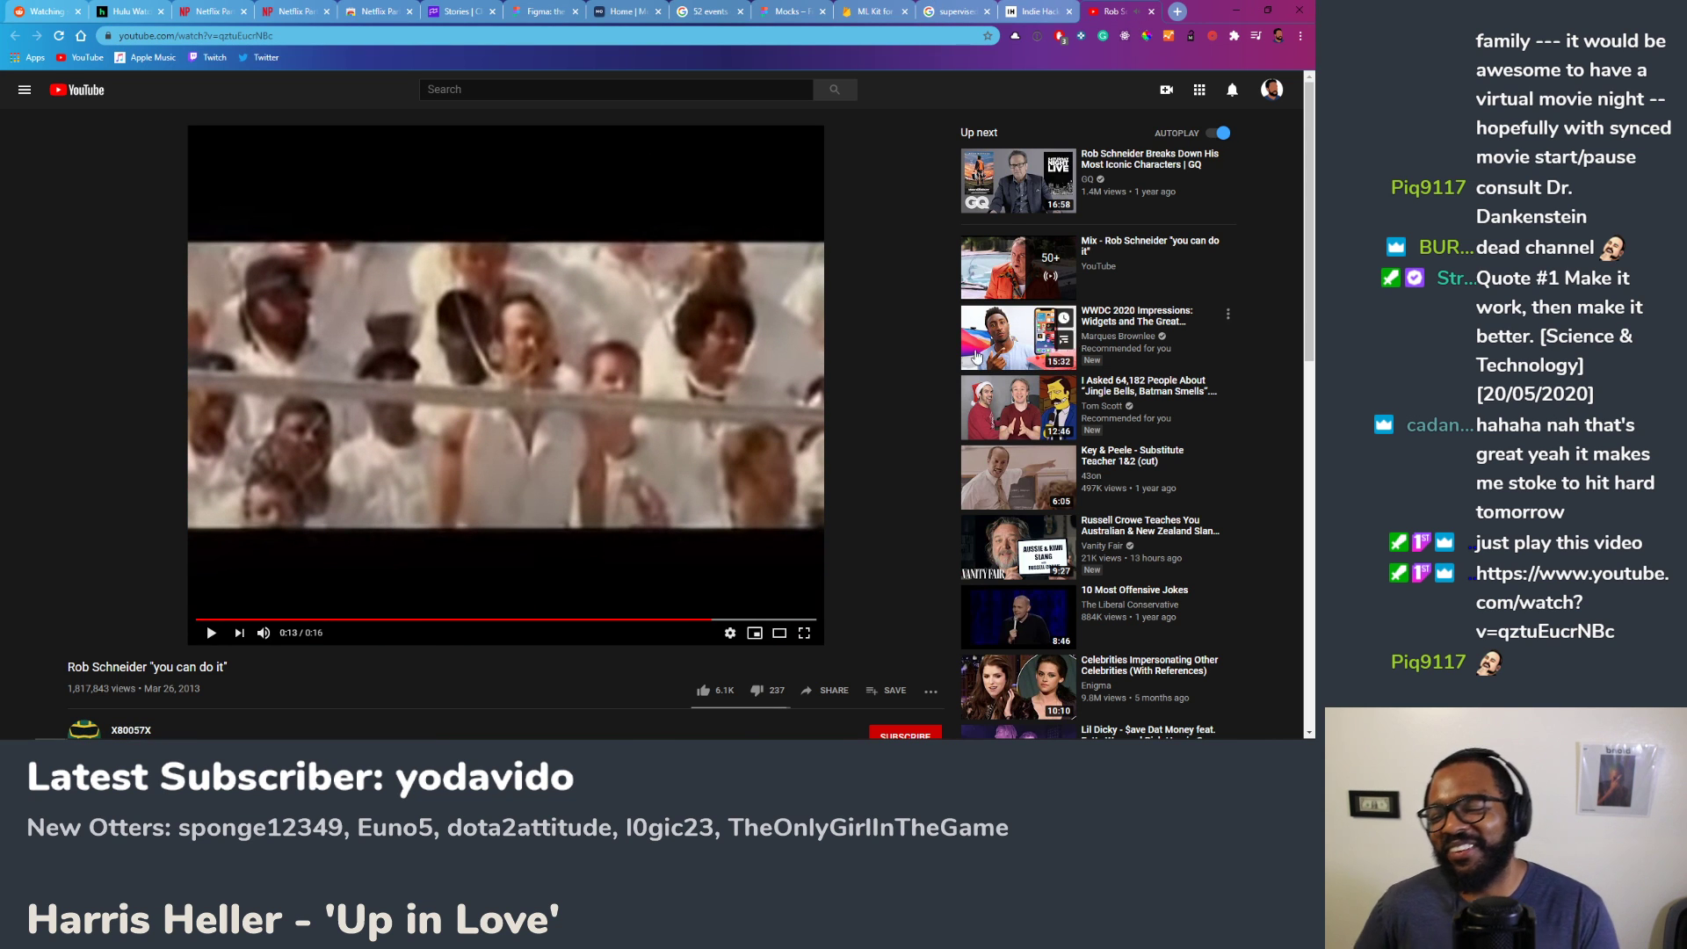
{"action": "left_click", "coordinate": [897, 694]}
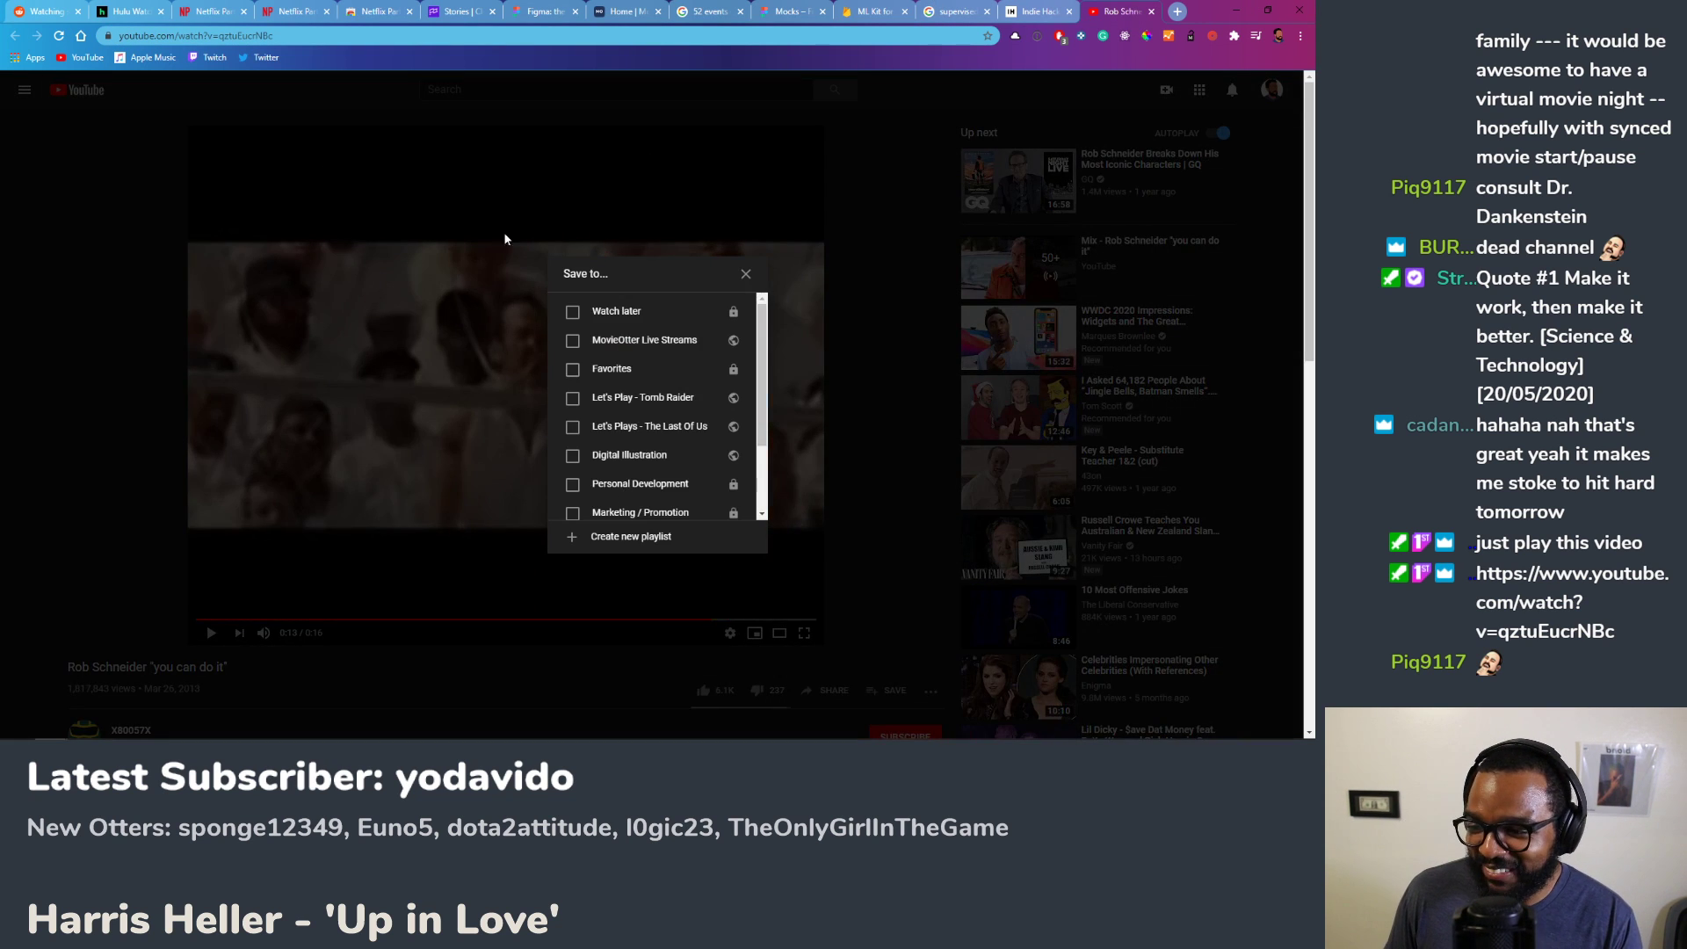
{"action": "left_click", "coordinate": [602, 369]}
{"action": "left_click", "coordinate": [857, 224]}
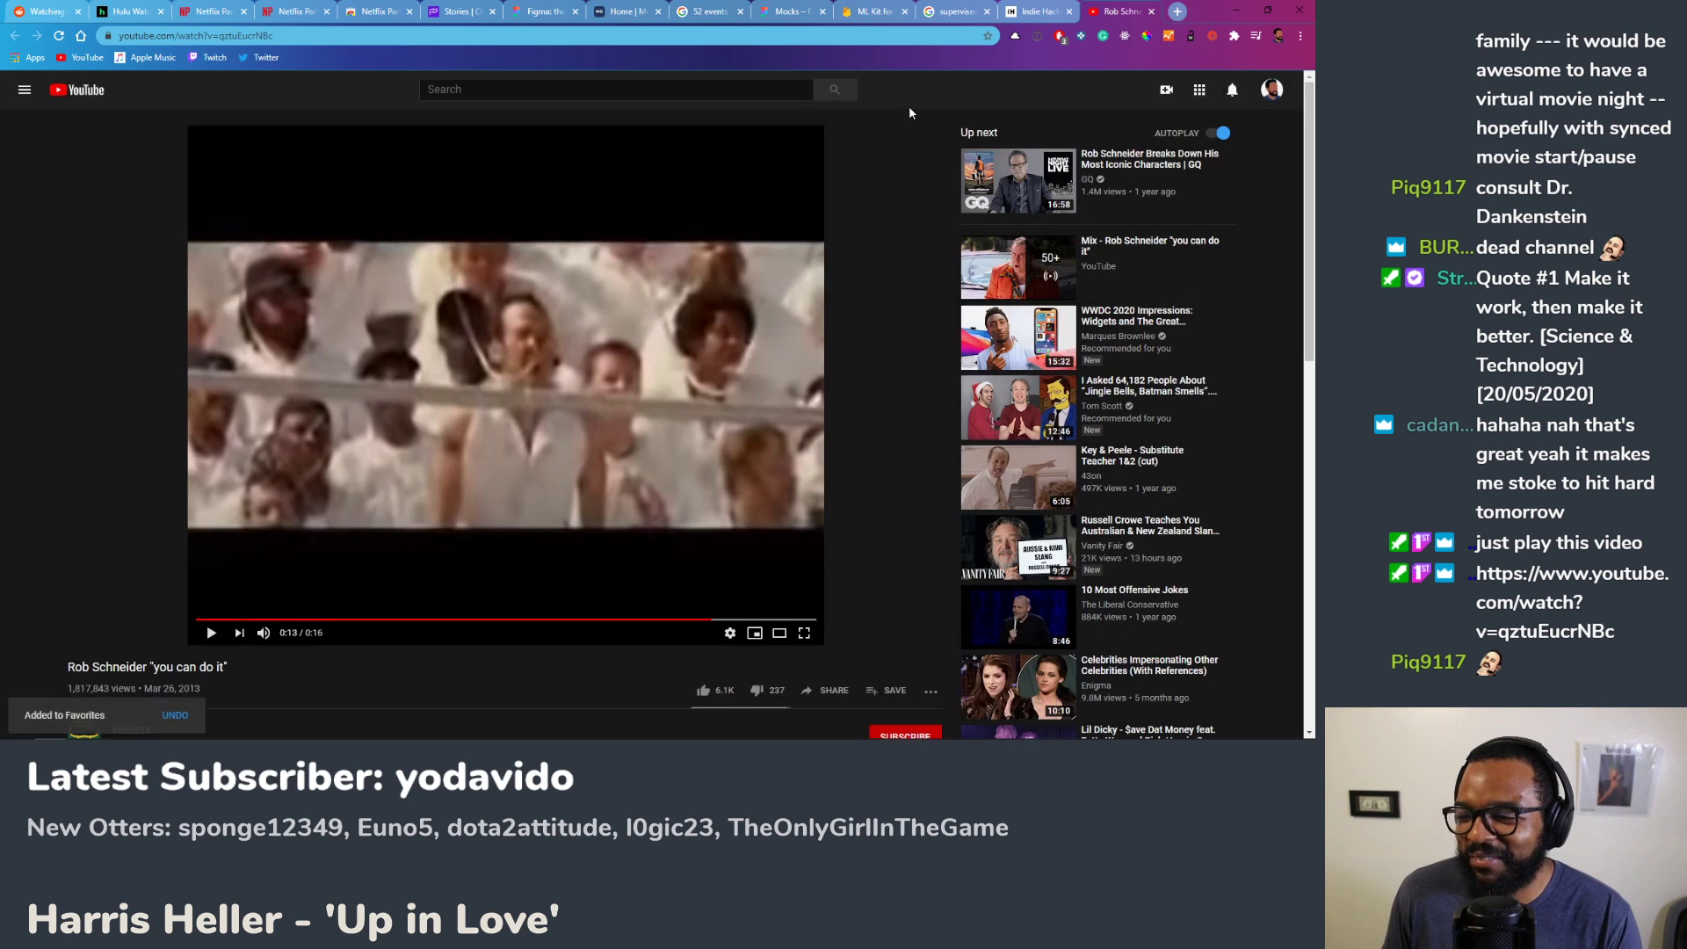
{"action": "left_click", "coordinate": [1154, 11]}
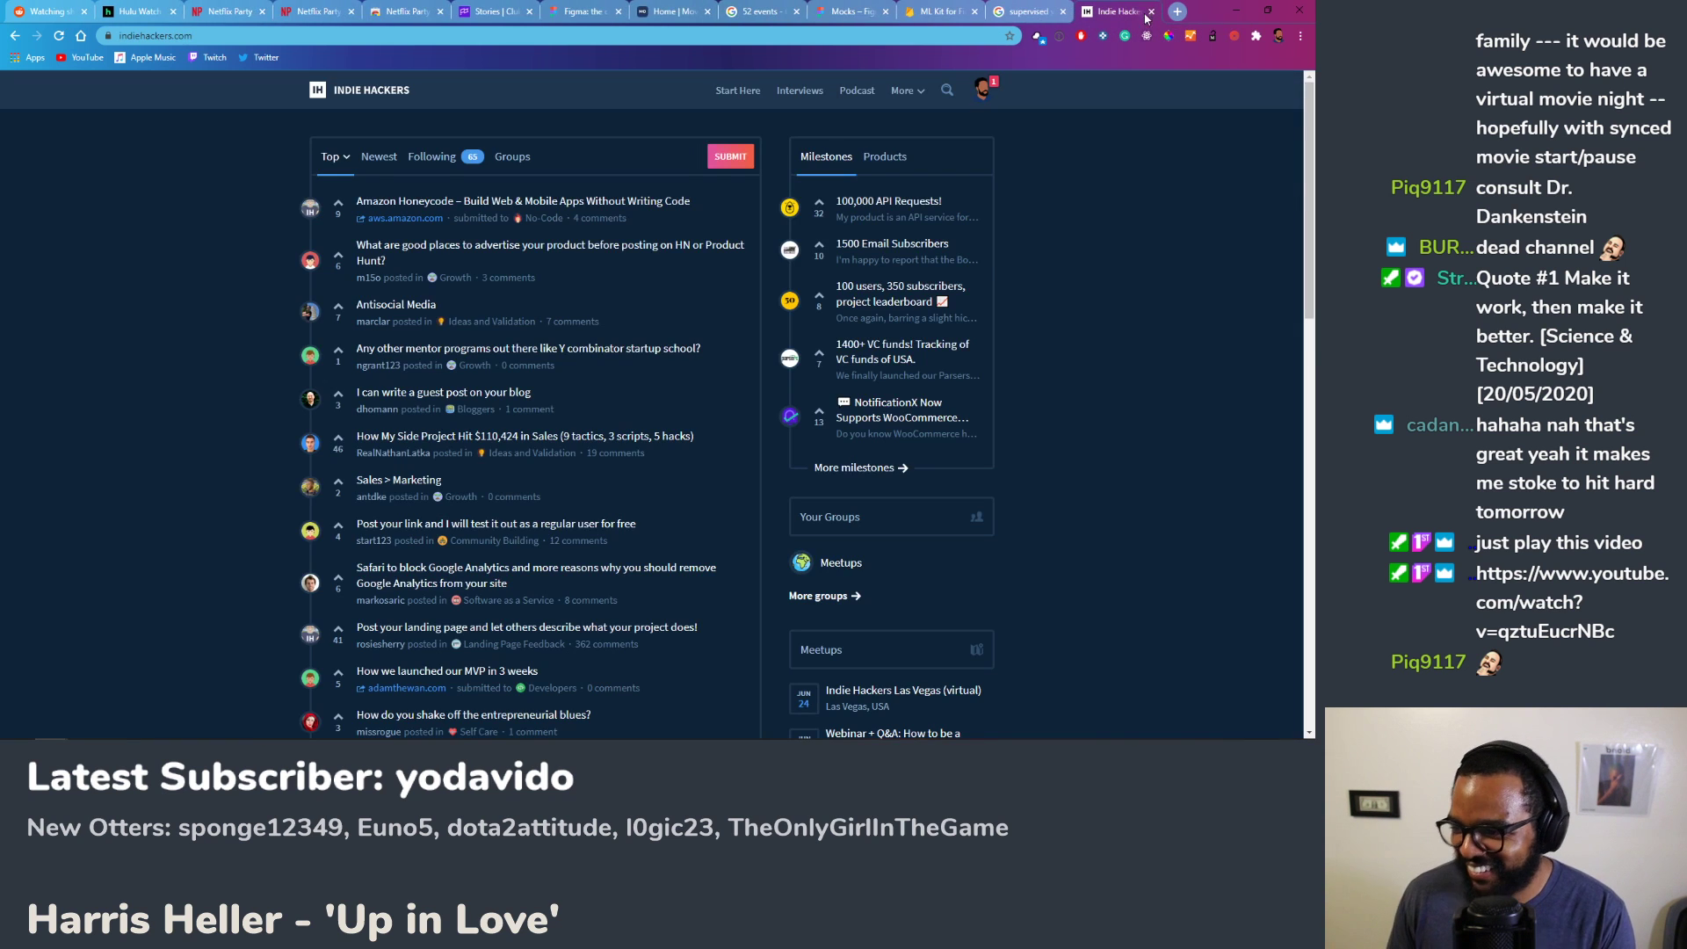
{"action": "key", "text": "alt+Tab"}
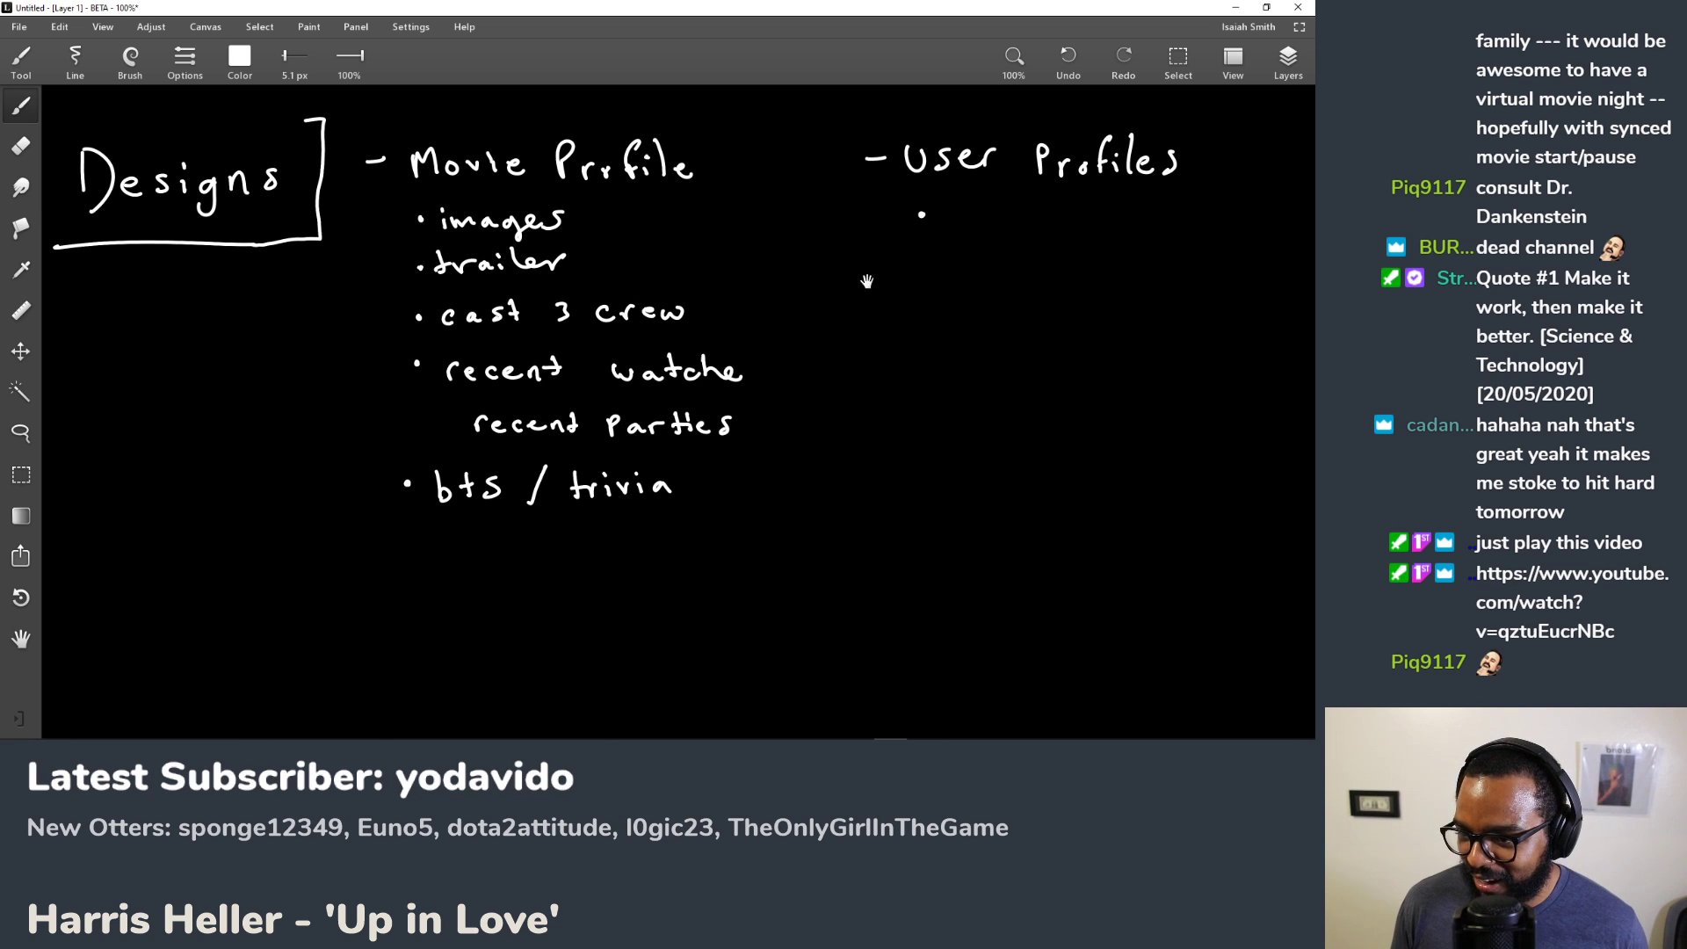
Step: Handwrite 'user info' and 'Top 10' as the first two bullets under User Profiles
{"action": "left_click_drag", "start_coordinate": [826, 270], "coordinate": [667, 313]}
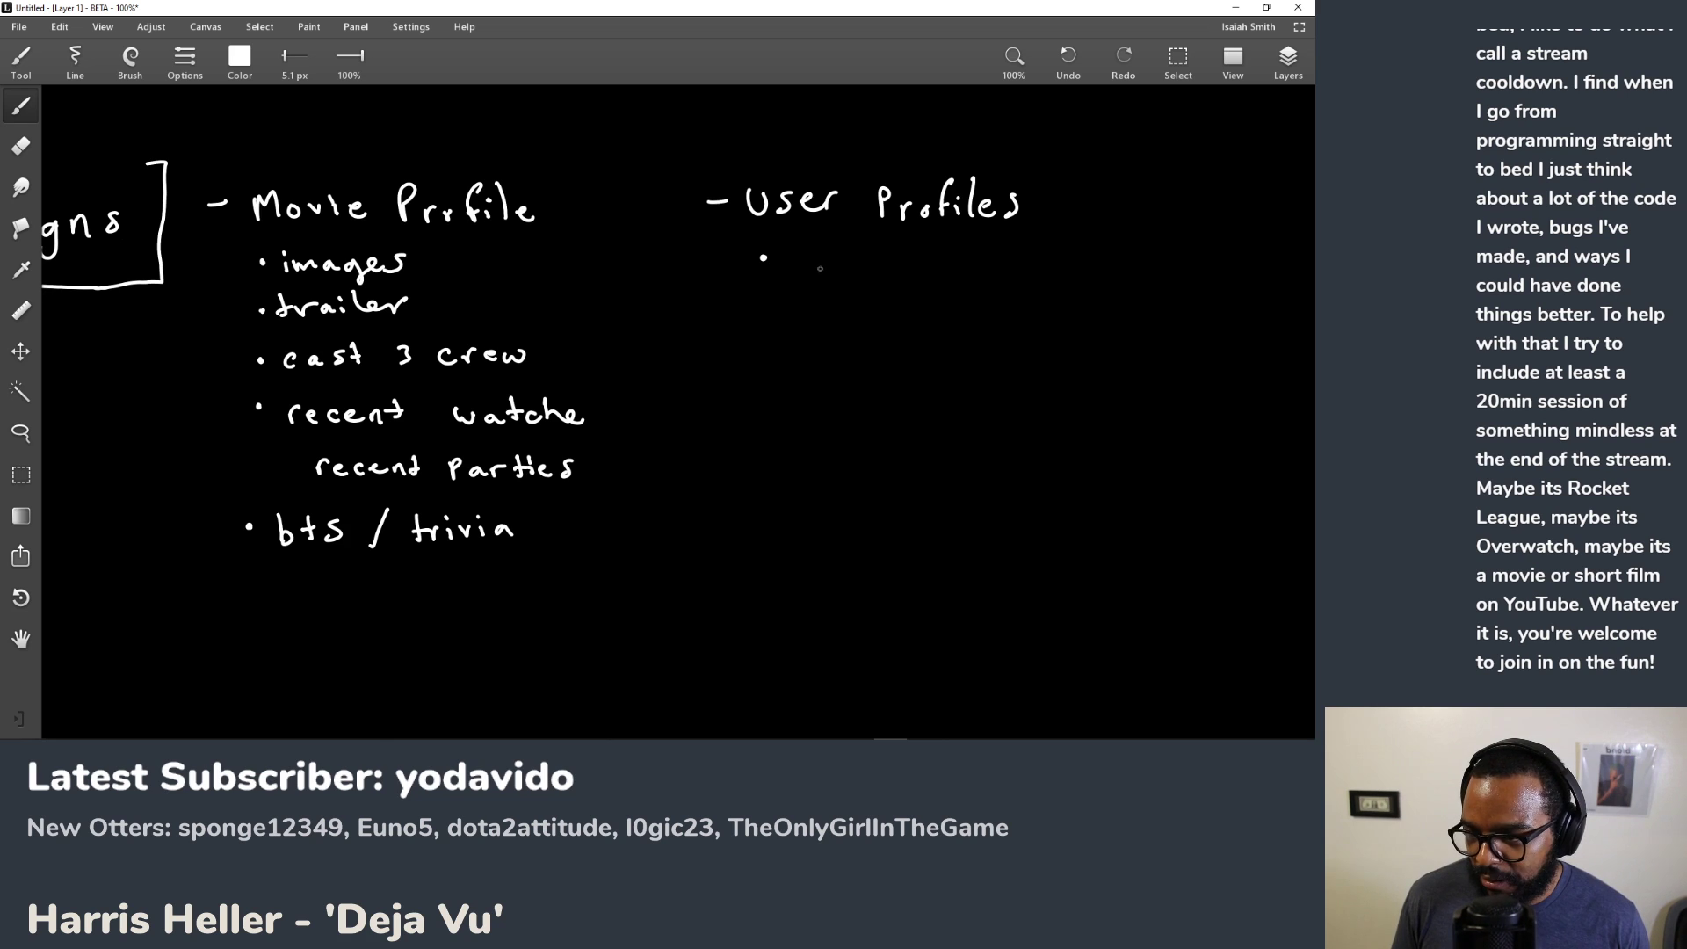
{"action": "left_click_drag", "start_coordinate": [806, 253], "coordinate": [917, 268]}
{"action": "left_click_drag", "start_coordinate": [927, 259], "coordinate": [943, 268]}
{"action": "mouse_move", "coordinate": [961, 240]}
{"action": "left_mouse_down"}
{"action": "mouse_move", "coordinate": [955, 271]}
{"action": "mouse_move", "coordinate": [965, 254]}
{"action": "left_mouse_up"}
{"action": "left_click_drag", "start_coordinate": [972, 256], "coordinate": [973, 261]}
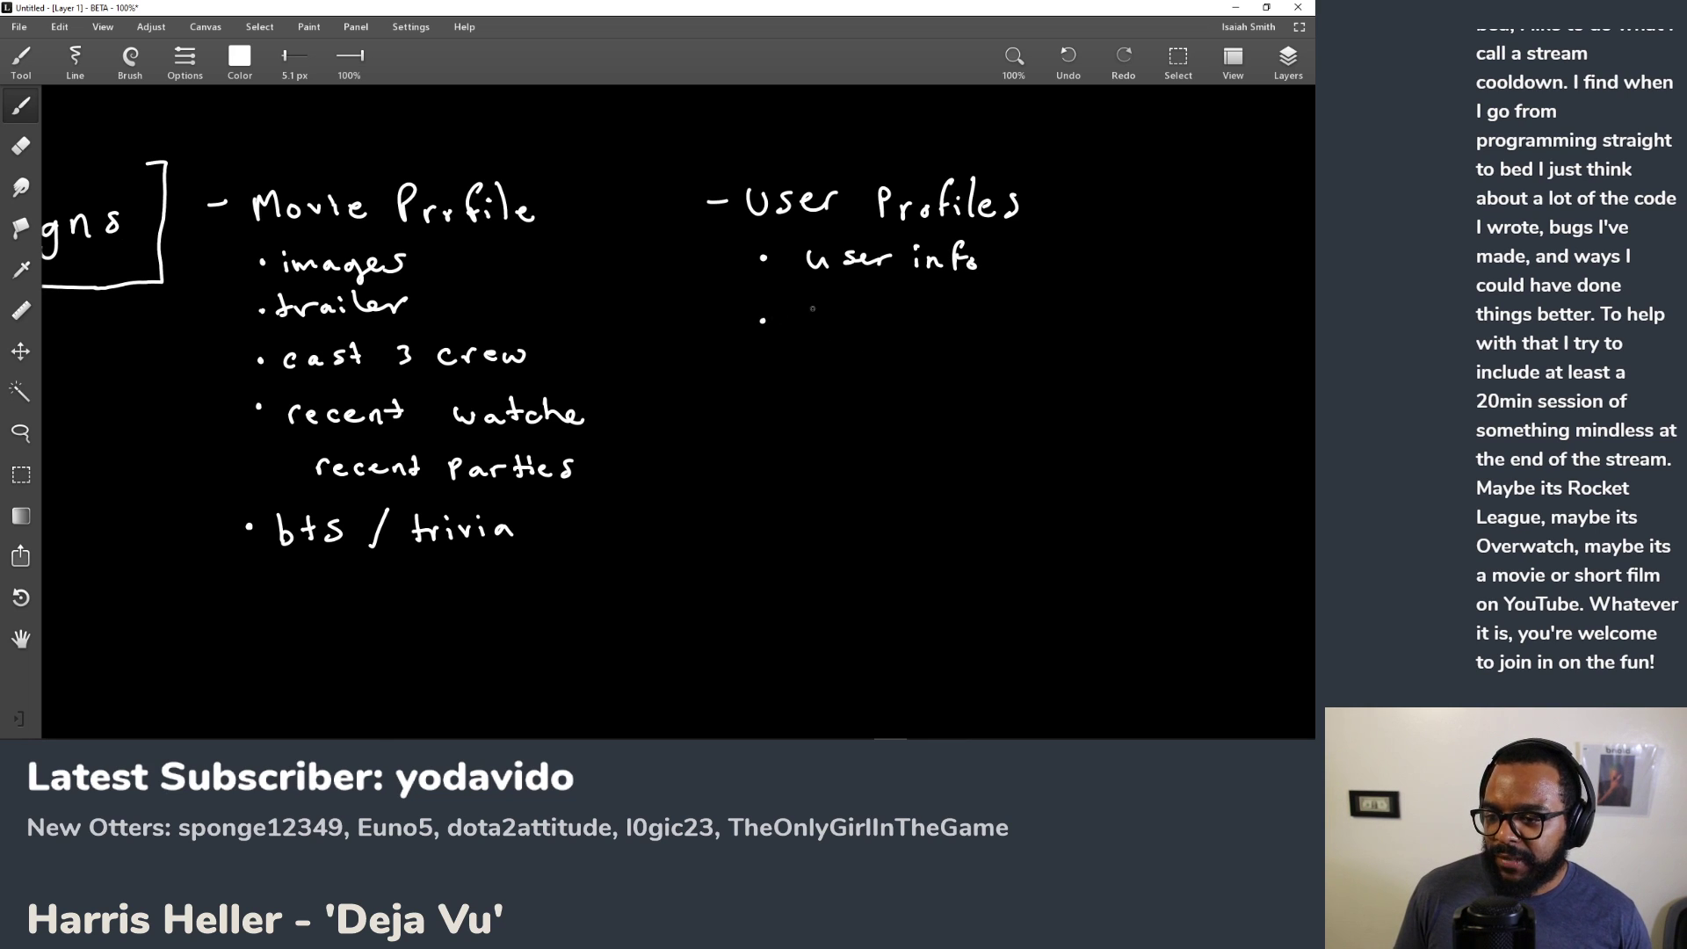
{"action": "mouse_move", "coordinate": [810, 315]}
{"action": "left_mouse_down"}
{"action": "mouse_move", "coordinate": [810, 333]}
{"action": "mouse_move", "coordinate": [822, 312]}
{"action": "left_mouse_up"}
{"action": "left_click_drag", "start_coordinate": [829, 325], "coordinate": [845, 342]}
{"action": "left_click_drag", "start_coordinate": [845, 324], "coordinate": [898, 329]}
{"action": "left_click_drag", "start_coordinate": [915, 312], "coordinate": [916, 315]}
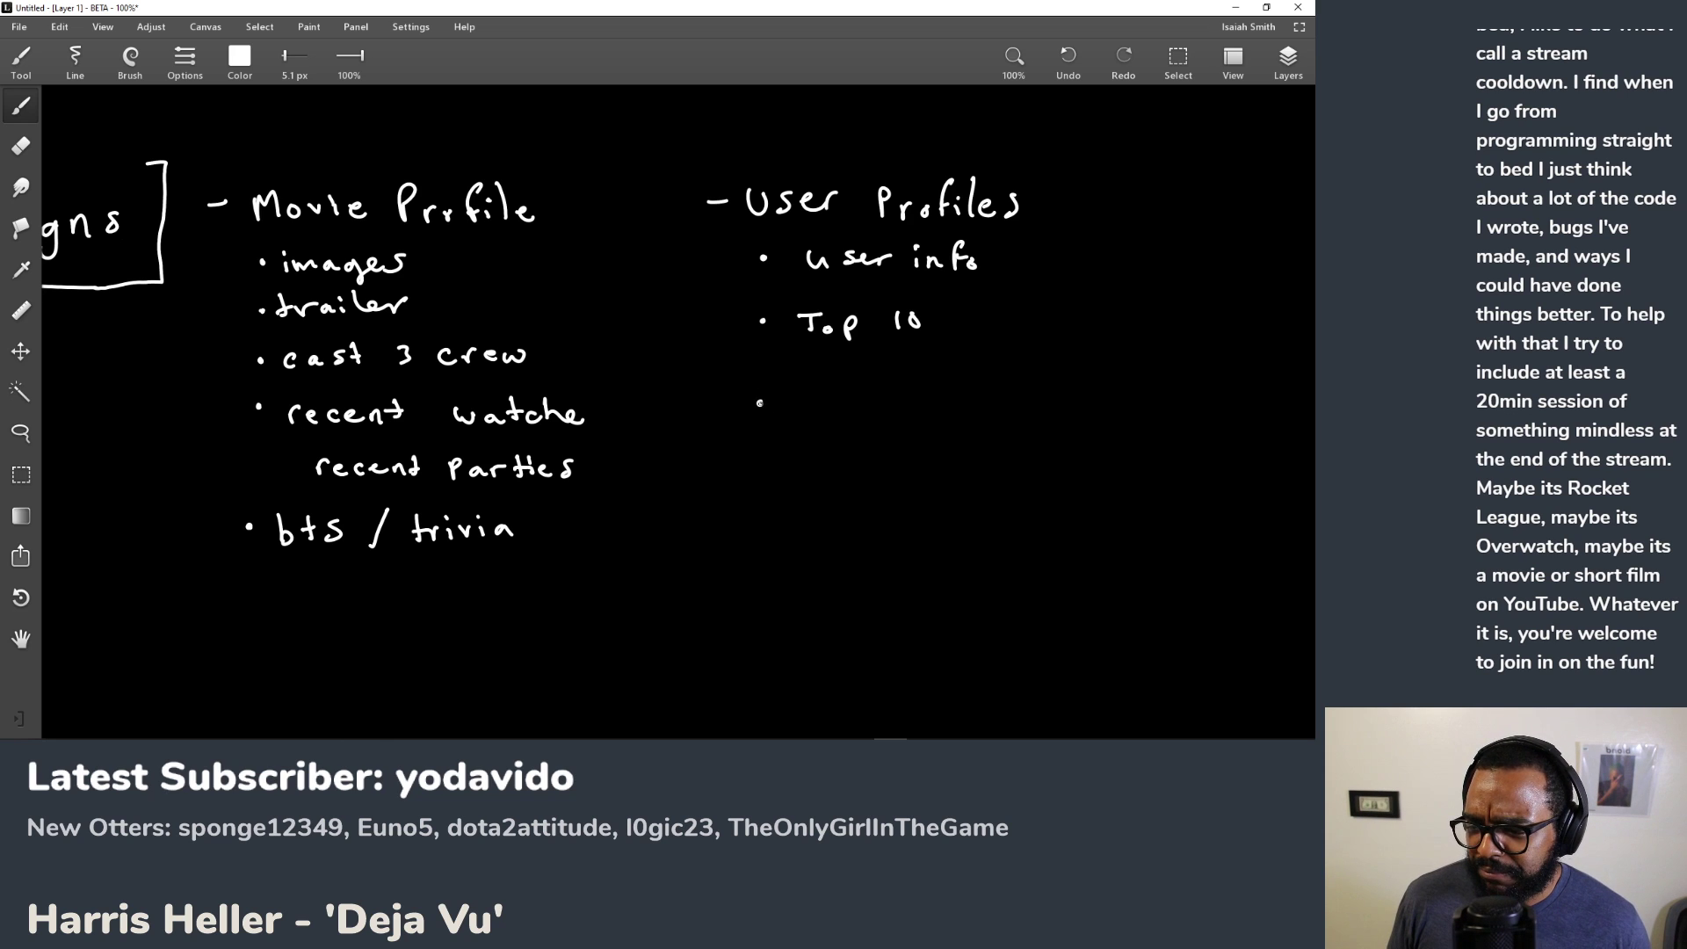
Step: Write 'recent watches / recent Parties' on the third bullet and correct 'watche' to 'watches'
{"action": "mouse_move", "coordinate": [794, 408]}
{"action": "left_mouse_down"}
{"action": "mouse_move", "coordinate": [1054, 400]}
{"action": "mouse_move", "coordinate": [1060, 419]}
{"action": "left_mouse_up"}
{"action": "left_click_drag", "start_coordinate": [824, 452], "coordinate": [877, 451]}
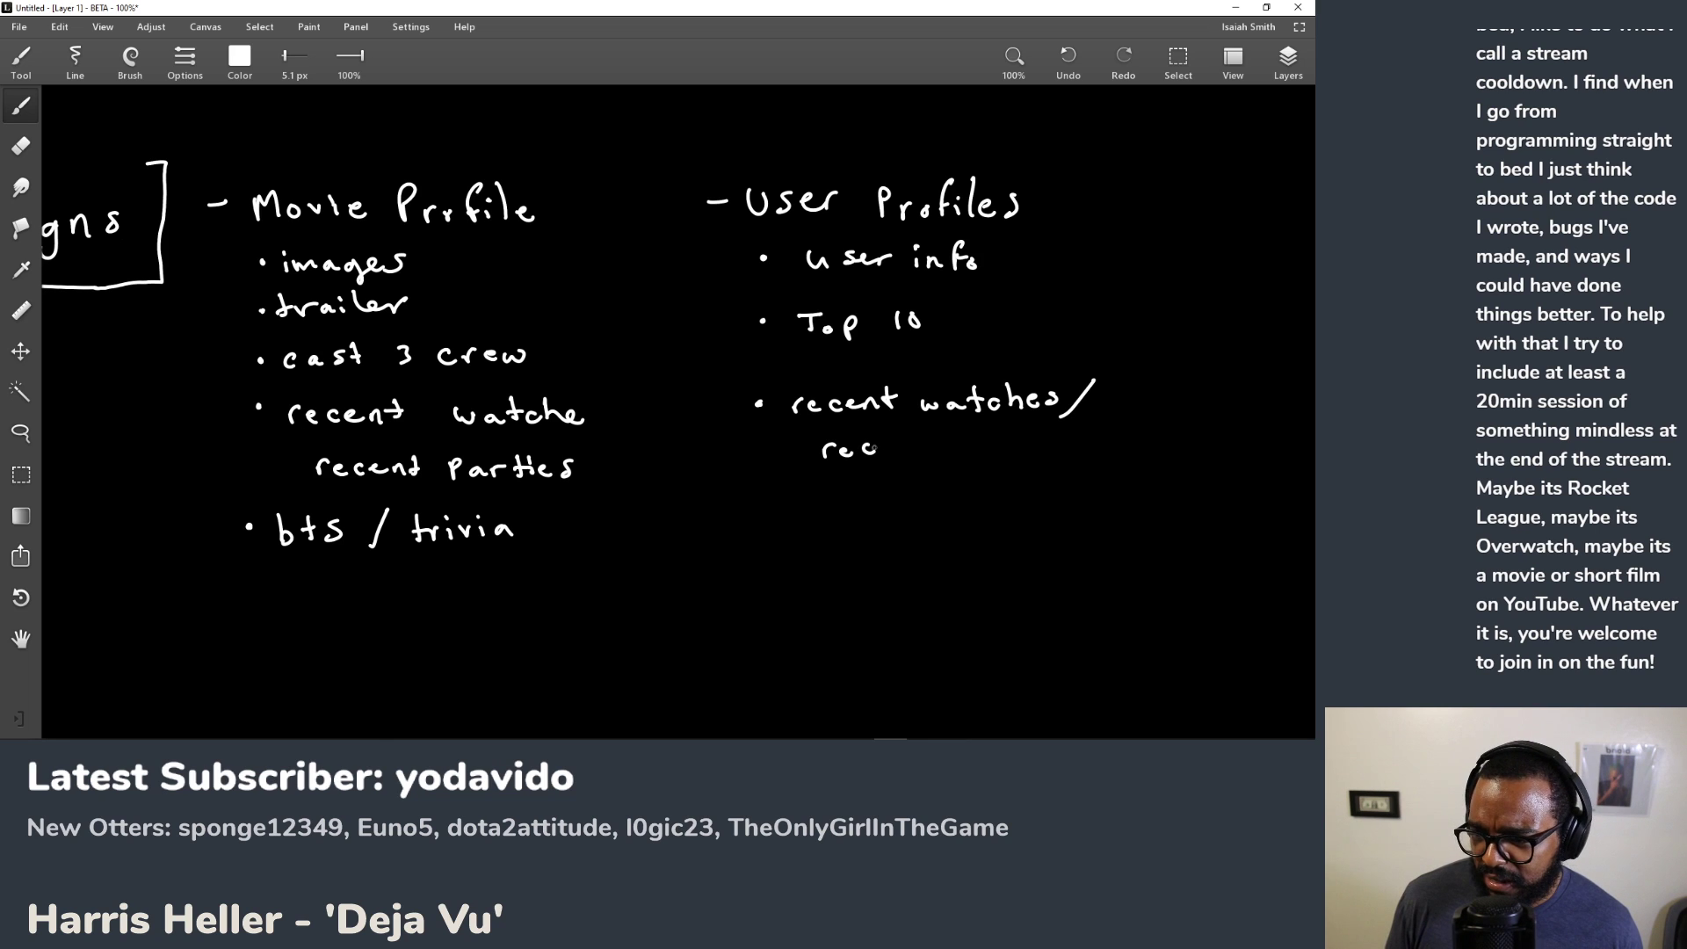
{"action": "left_click_drag", "start_coordinate": [595, 406], "coordinate": [587, 424]}
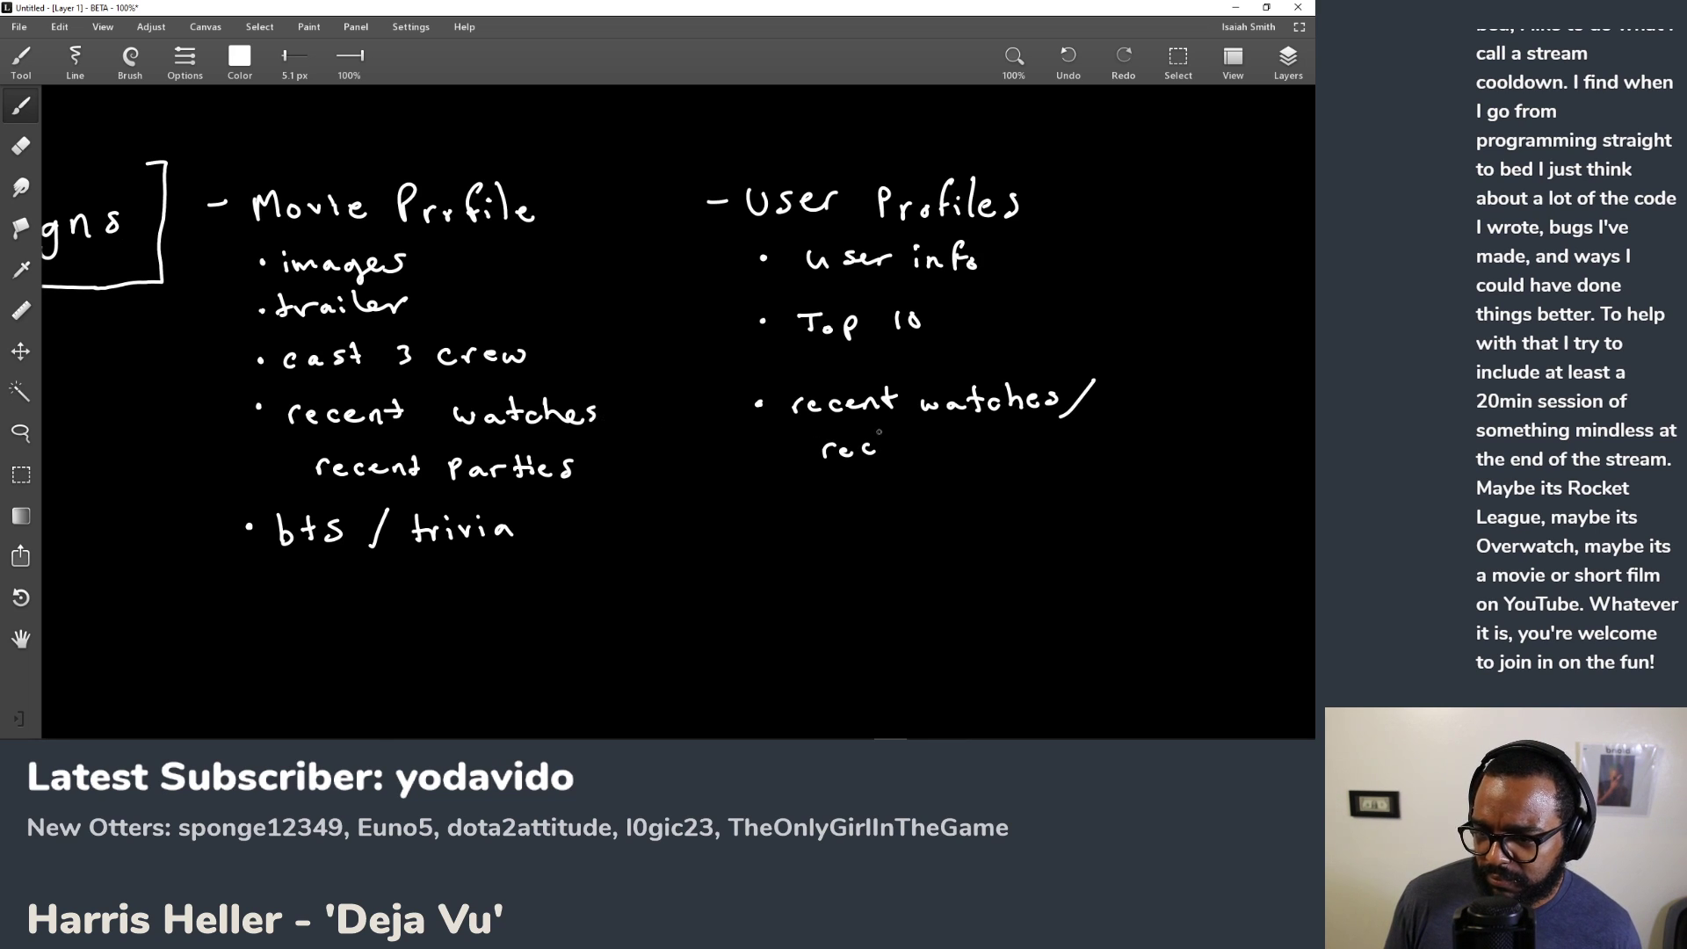
{"action": "left_click_drag", "start_coordinate": [882, 446], "coordinate": [1074, 455]}
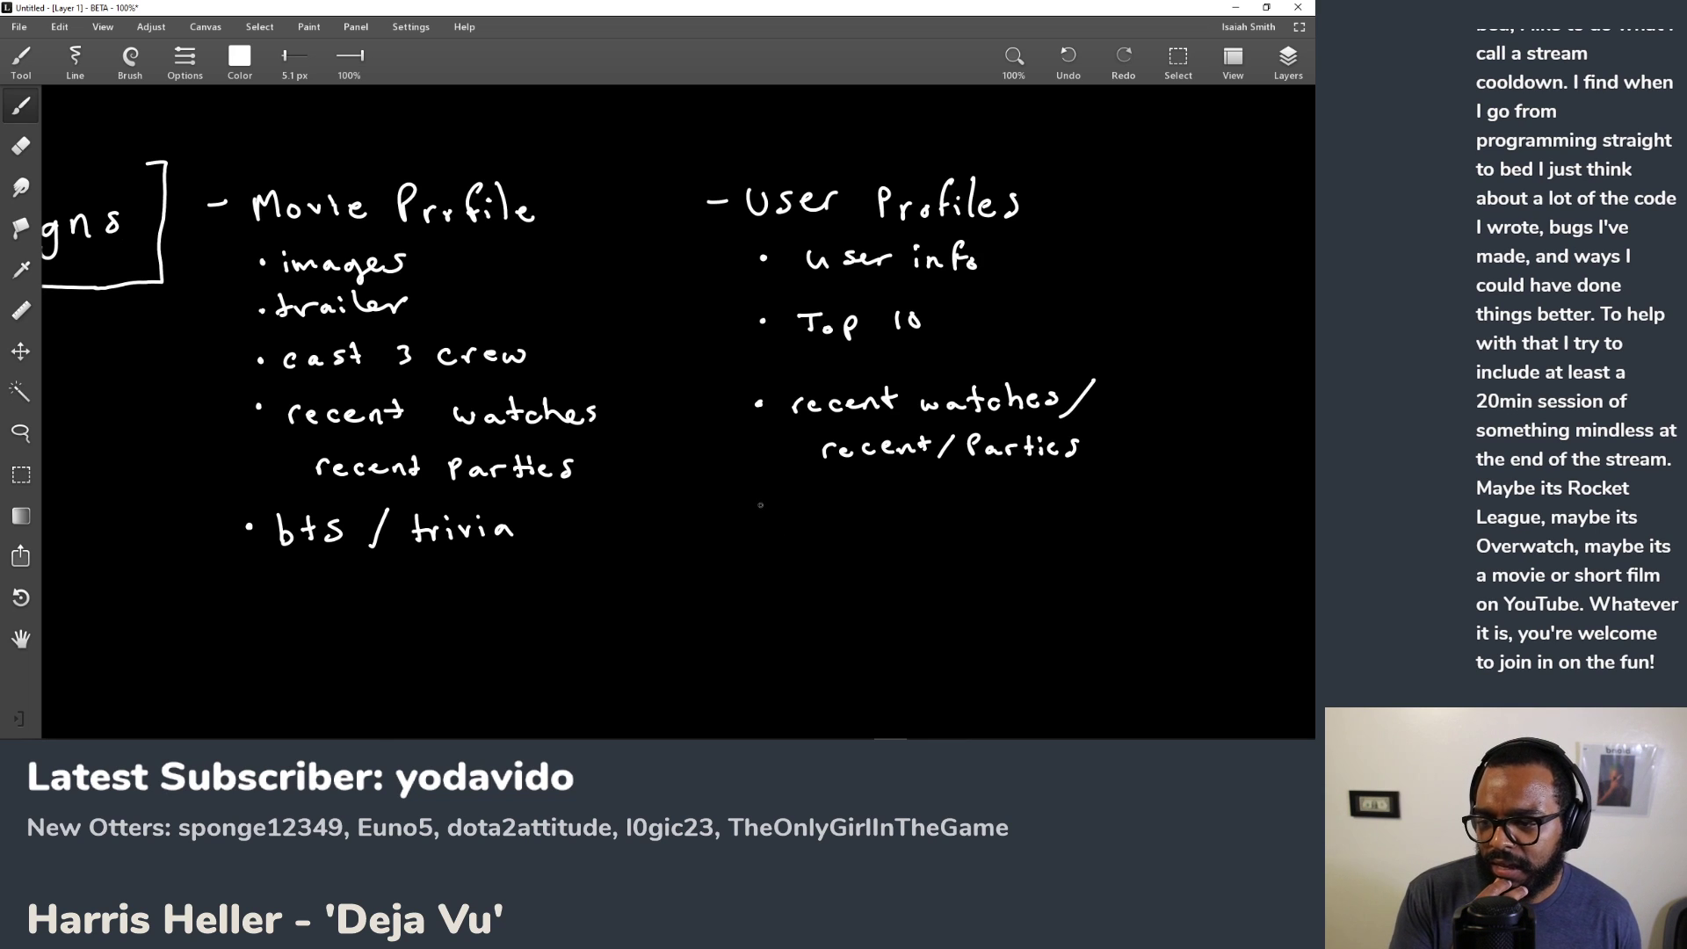
Step: Write 'custom lists' on the fourth bullet, undoing a mistaken stroke
{"action": "left_click_drag", "start_coordinate": [794, 502], "coordinate": [795, 524]}
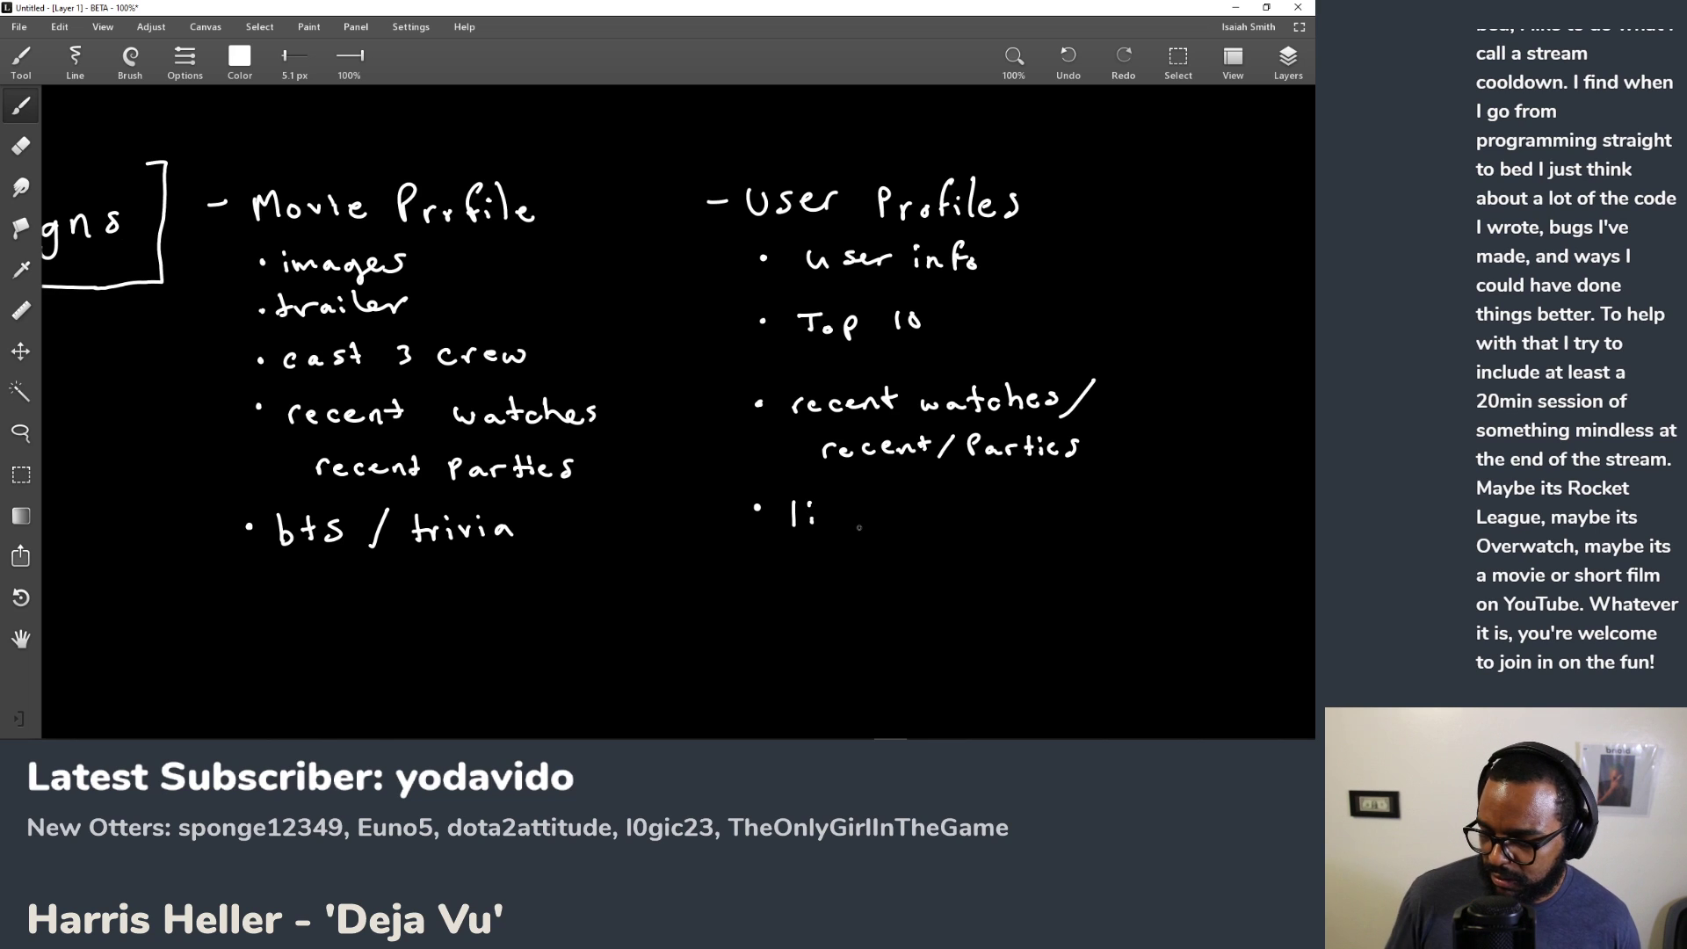
{"action": "key", "text": "ctrl+z"}
{"action": "key", "text": "ctrl+z"}
{"action": "key", "text": "ctrl+z"}
{"action": "mouse_move", "coordinate": [810, 508]}
{"action": "left_mouse_down"}
{"action": "mouse_move", "coordinate": [811, 522]}
{"action": "mouse_move", "coordinate": [871, 519]}
{"action": "left_mouse_up"}
{"action": "left_click_drag", "start_coordinate": [863, 508], "coordinate": [888, 509]}
{"action": "left_click_drag", "start_coordinate": [897, 517], "coordinate": [983, 518]}
{"action": "left_click", "coordinate": [967, 497]}
{"action": "left_click_drag", "start_coordinate": [1008, 492], "coordinate": [1022, 518]}
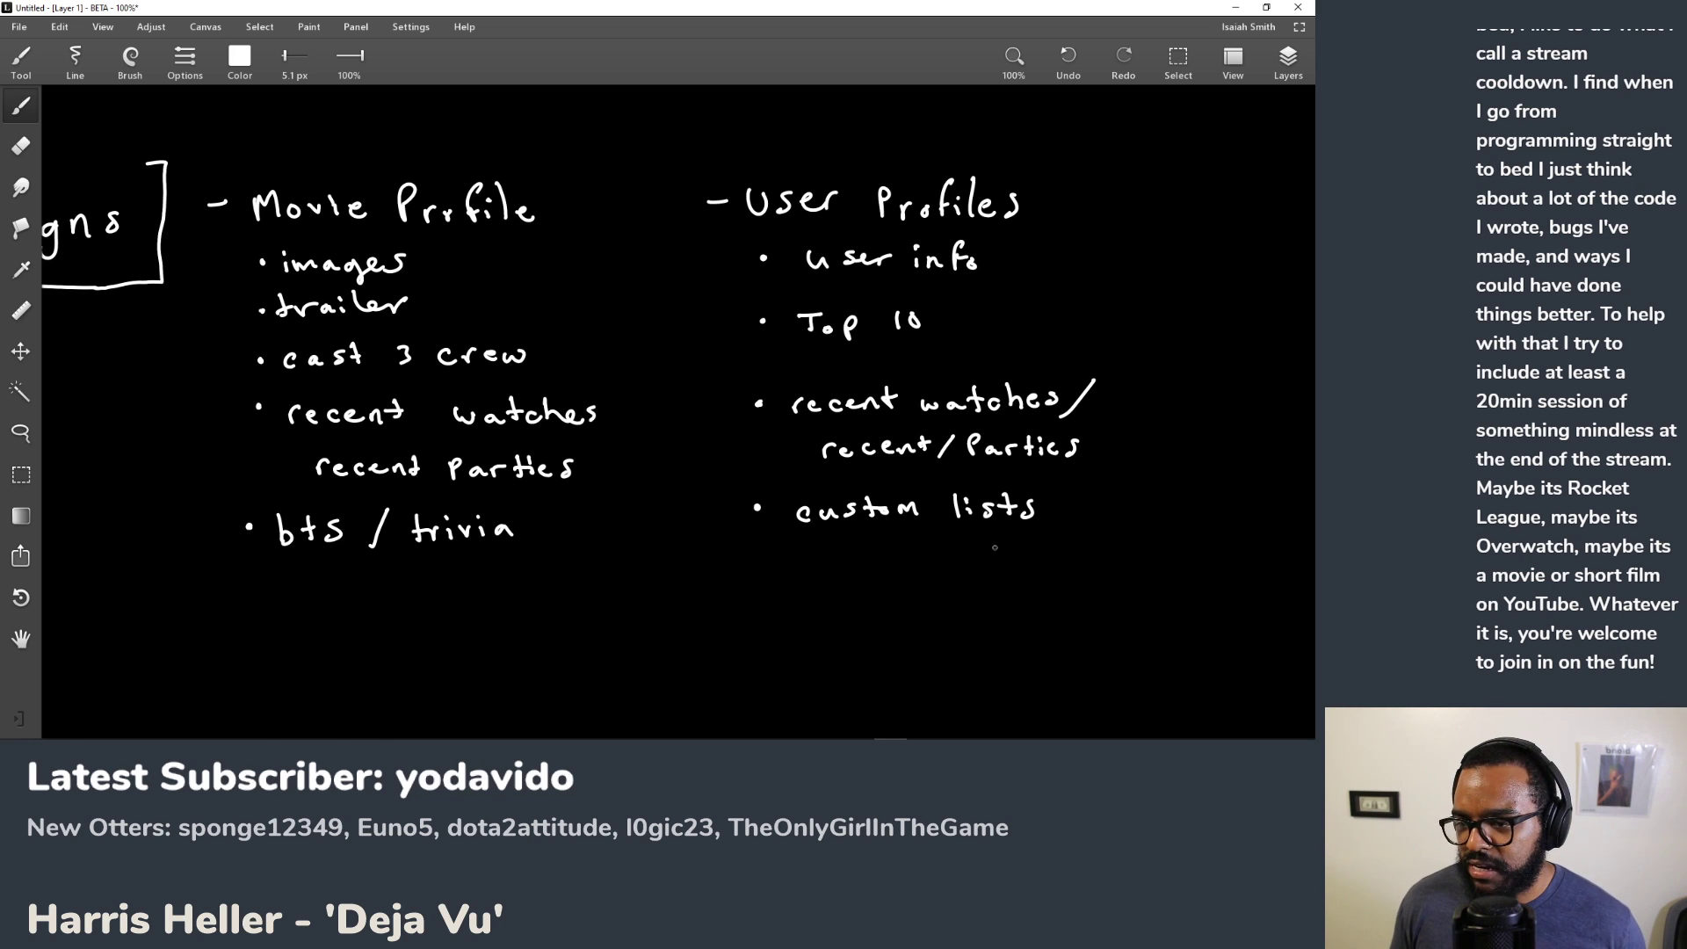
{"action": "mouse_move", "coordinate": [821, 273]}
{"action": "left_mouse_down"}
{"action": "mouse_move", "coordinate": [816, 293]}
{"action": "mouse_move", "coordinate": [830, 290]}
{"action": "left_mouse_up"}
Step: Add the note '(links to social accts)' under user info and dot a bullet below custom lists
{"action": "left_click_drag", "start_coordinate": [823, 281], "coordinate": [862, 289]}
{"action": "key", "text": "ctrl+z"}
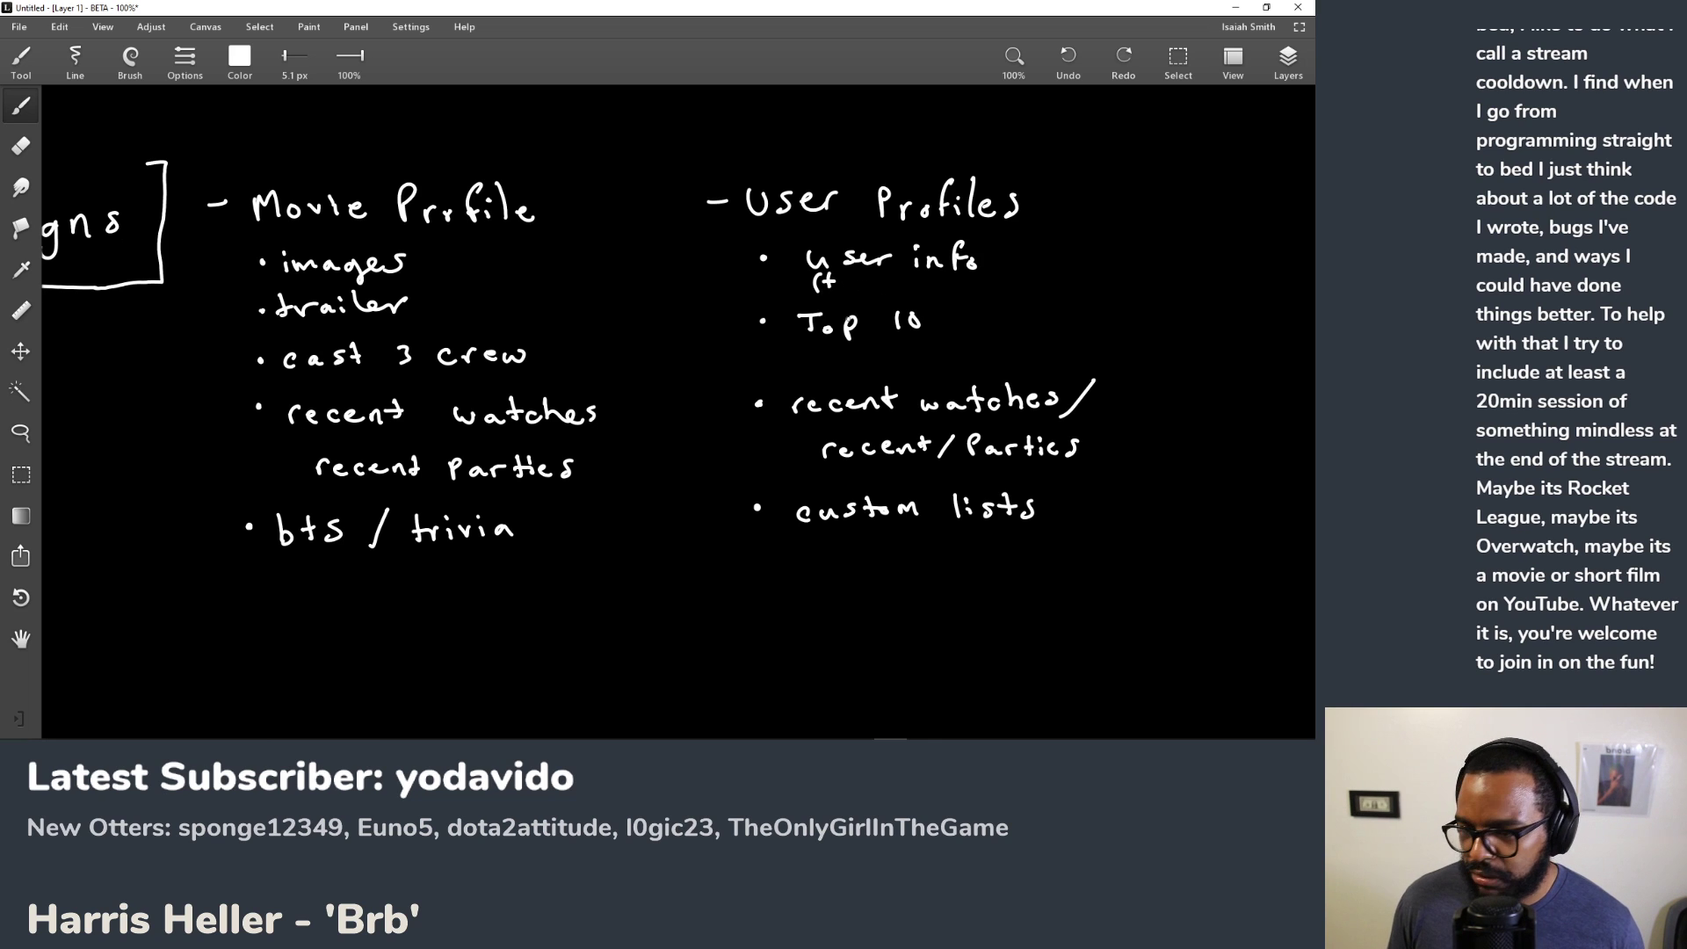
{"action": "key", "text": "ctrl+z"}
{"action": "key", "text": "ctrl+z"}
{"action": "left_click_drag", "start_coordinate": [828, 274], "coordinate": [837, 292]}
{"action": "left_click_drag", "start_coordinate": [841, 283], "coordinate": [870, 292]}
{"action": "left_click_drag", "start_coordinate": [863, 281], "coordinate": [878, 291]}
{"action": "mouse_move", "coordinate": [889, 283]}
{"action": "left_mouse_down"}
{"action": "mouse_move", "coordinate": [881, 294]}
{"action": "mouse_move", "coordinate": [919, 294]}
{"action": "left_mouse_up"}
{"action": "left_click_drag", "start_coordinate": [913, 282], "coordinate": [998, 294]}
{"action": "left_click_drag", "start_coordinate": [1009, 286], "coordinate": [1081, 293]}
{"action": "left_click_drag", "start_coordinate": [1095, 286], "coordinate": [1122, 293]}
{"action": "left_click_drag", "start_coordinate": [1114, 282], "coordinate": [1151, 299]}
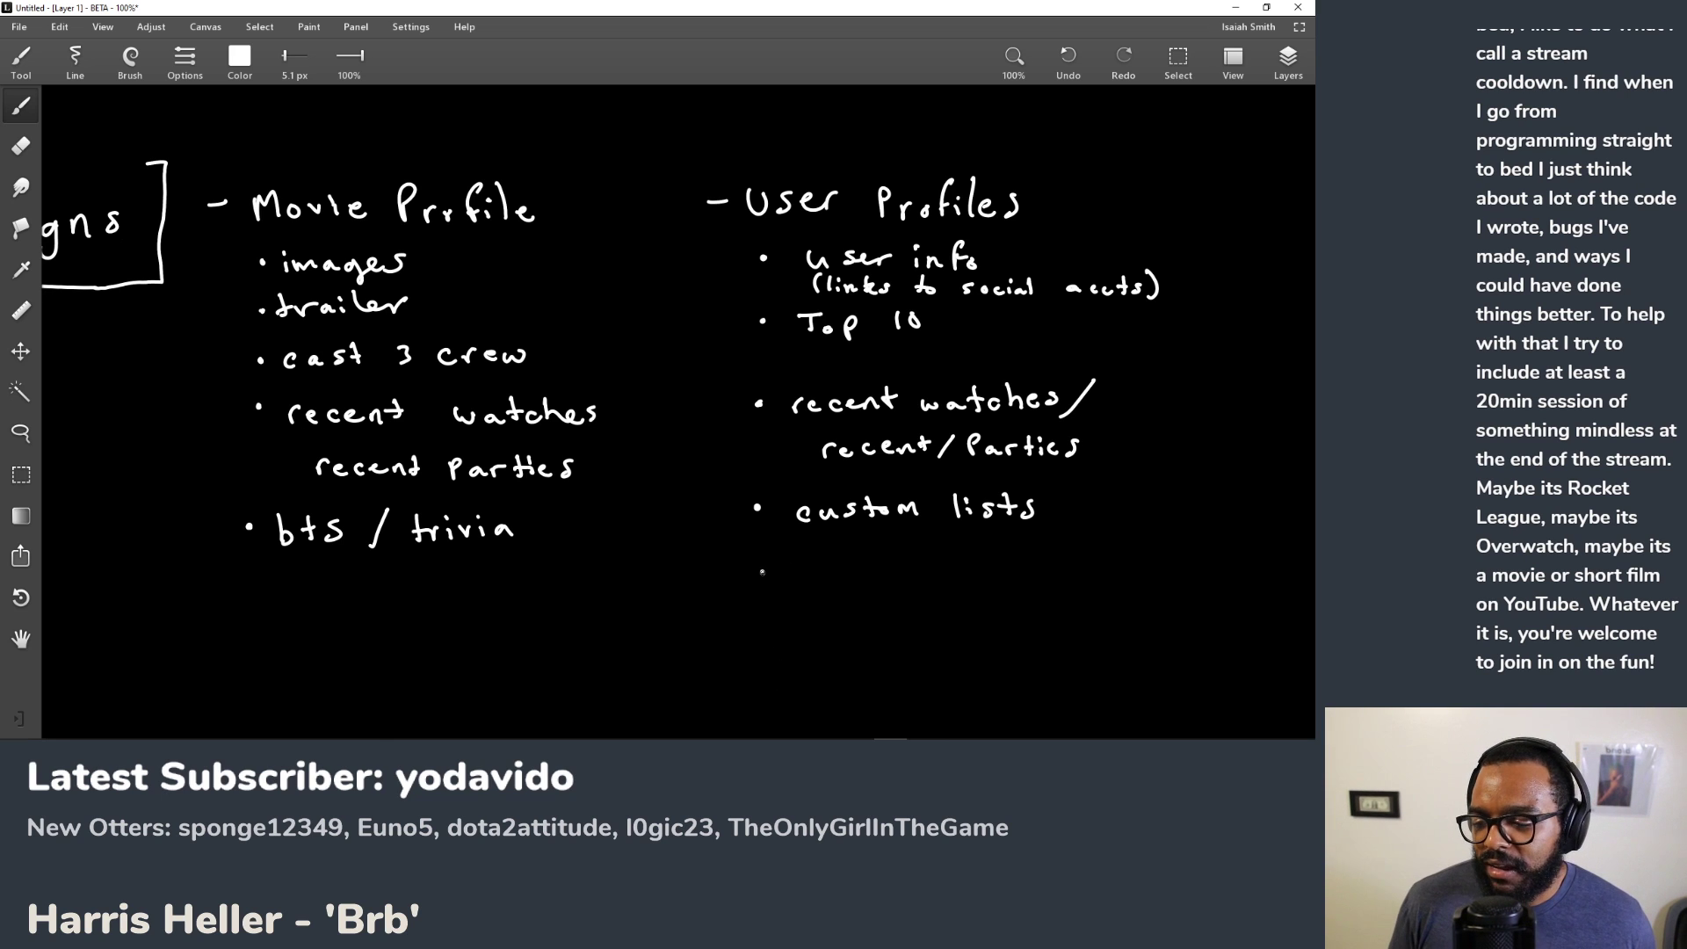
{"action": "left_click_drag", "start_coordinate": [761, 576], "coordinate": [757, 563]}
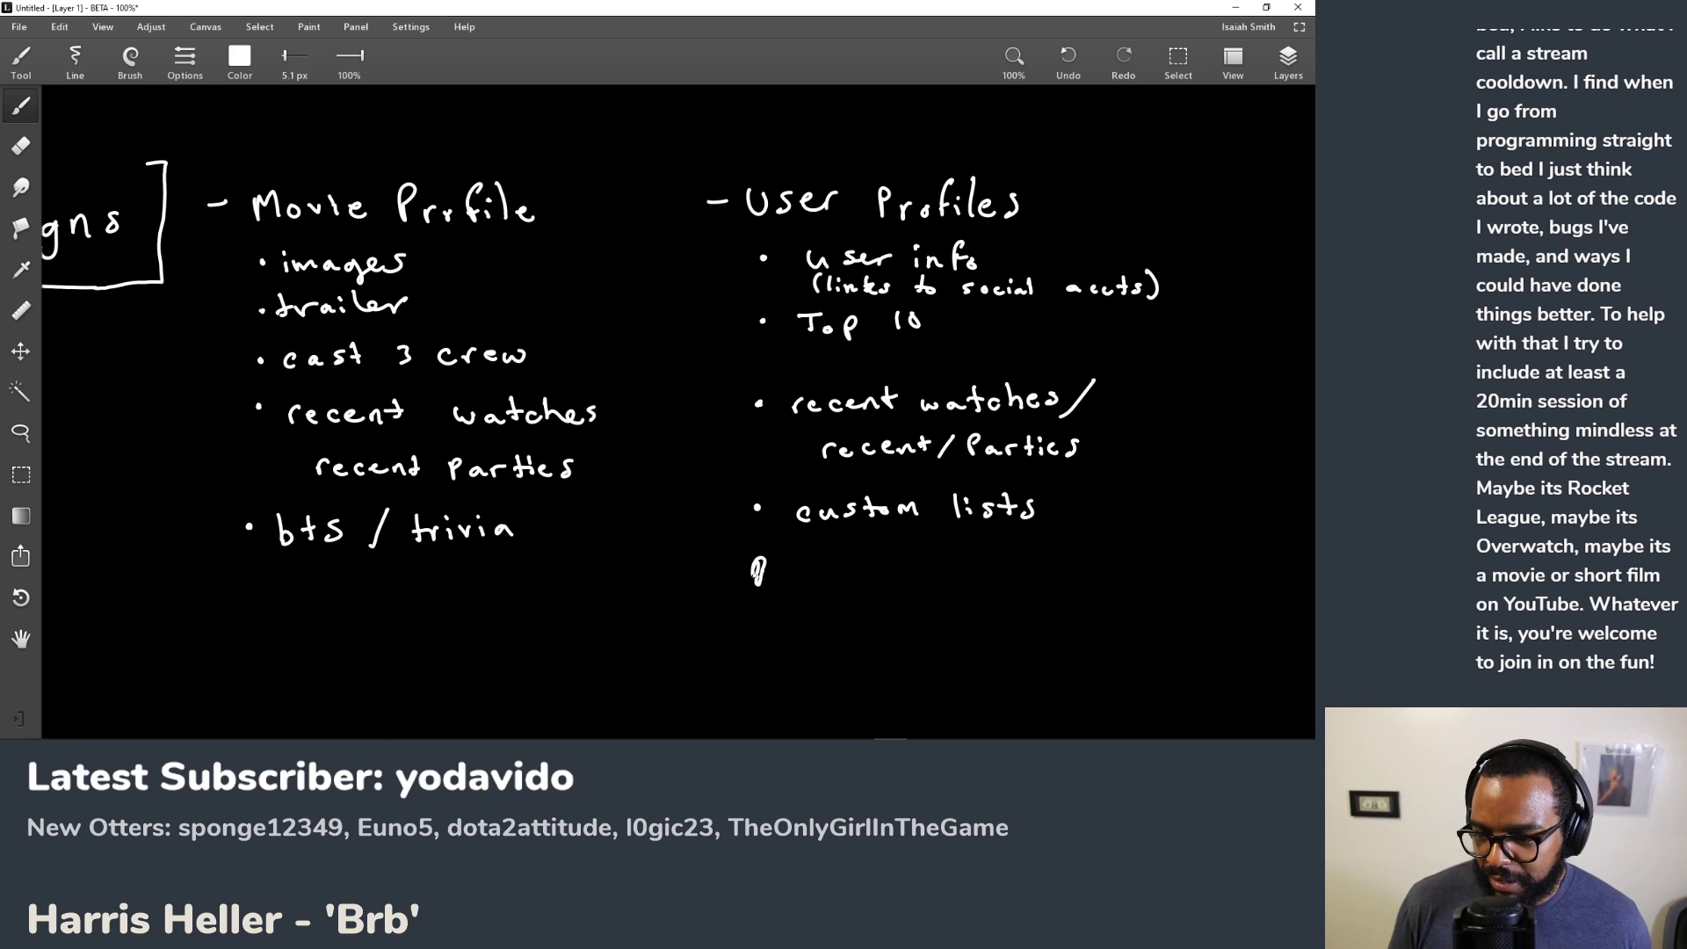
Step: Erase the blob under custom lists and handwrite 'Groups' as the fifth User Profiles bullet
{"action": "key", "text": "e"}
{"action": "left_click_drag", "start_coordinate": [765, 561], "coordinate": [750, 584]}
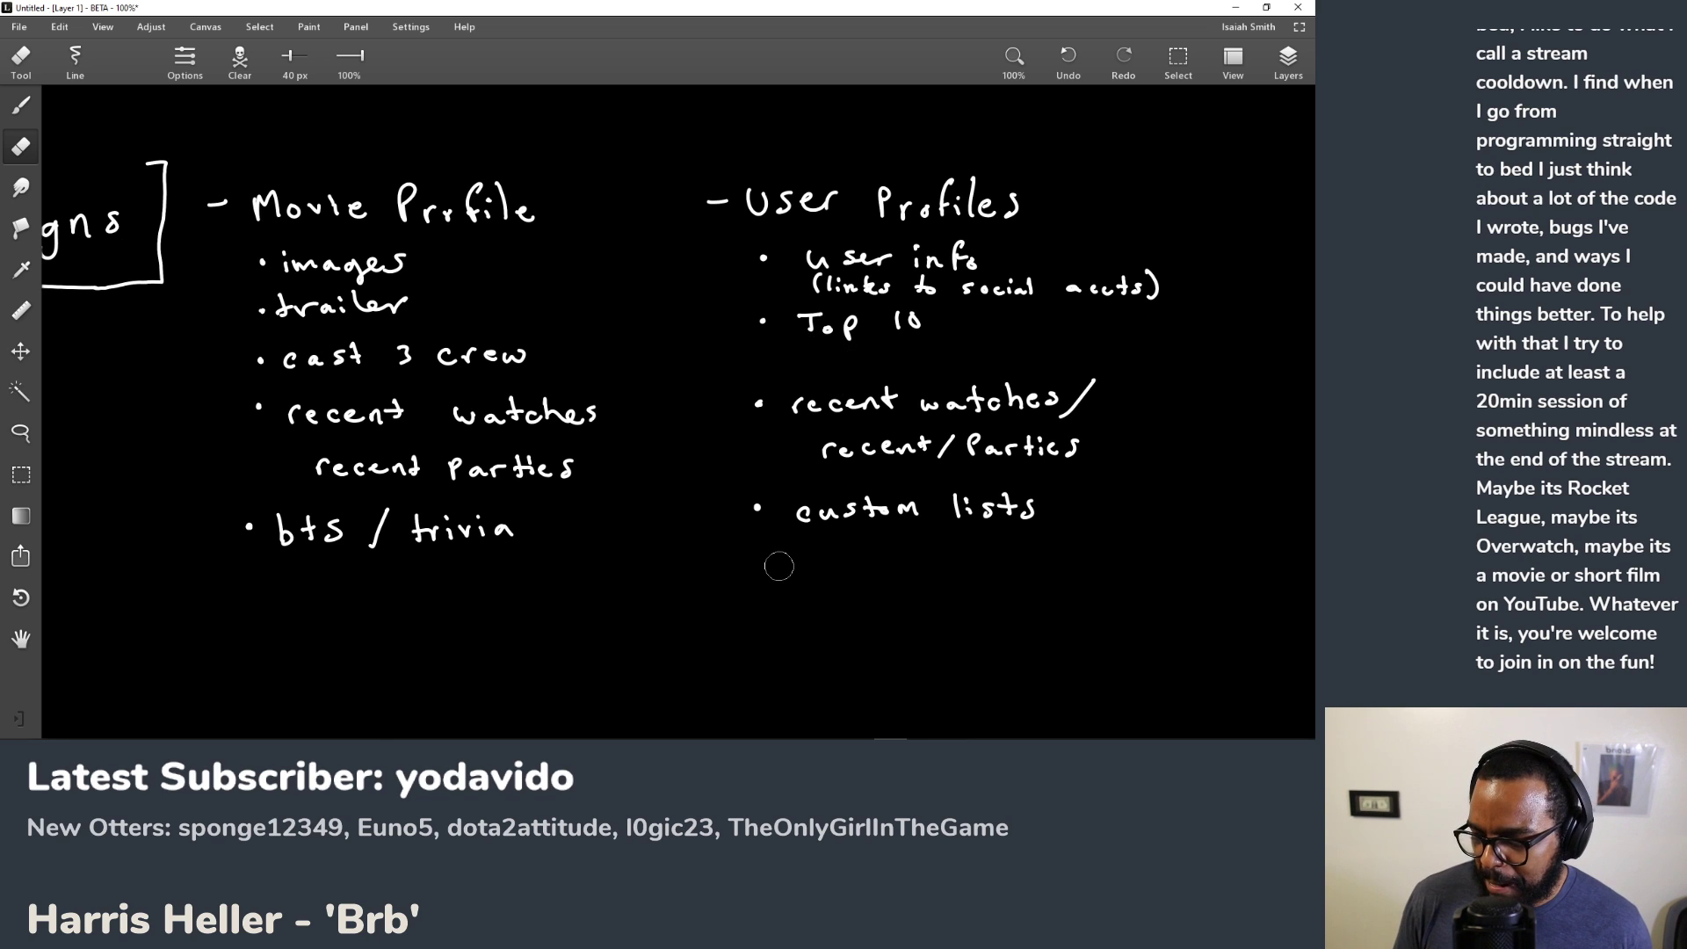
{"action": "key", "text": "b"}
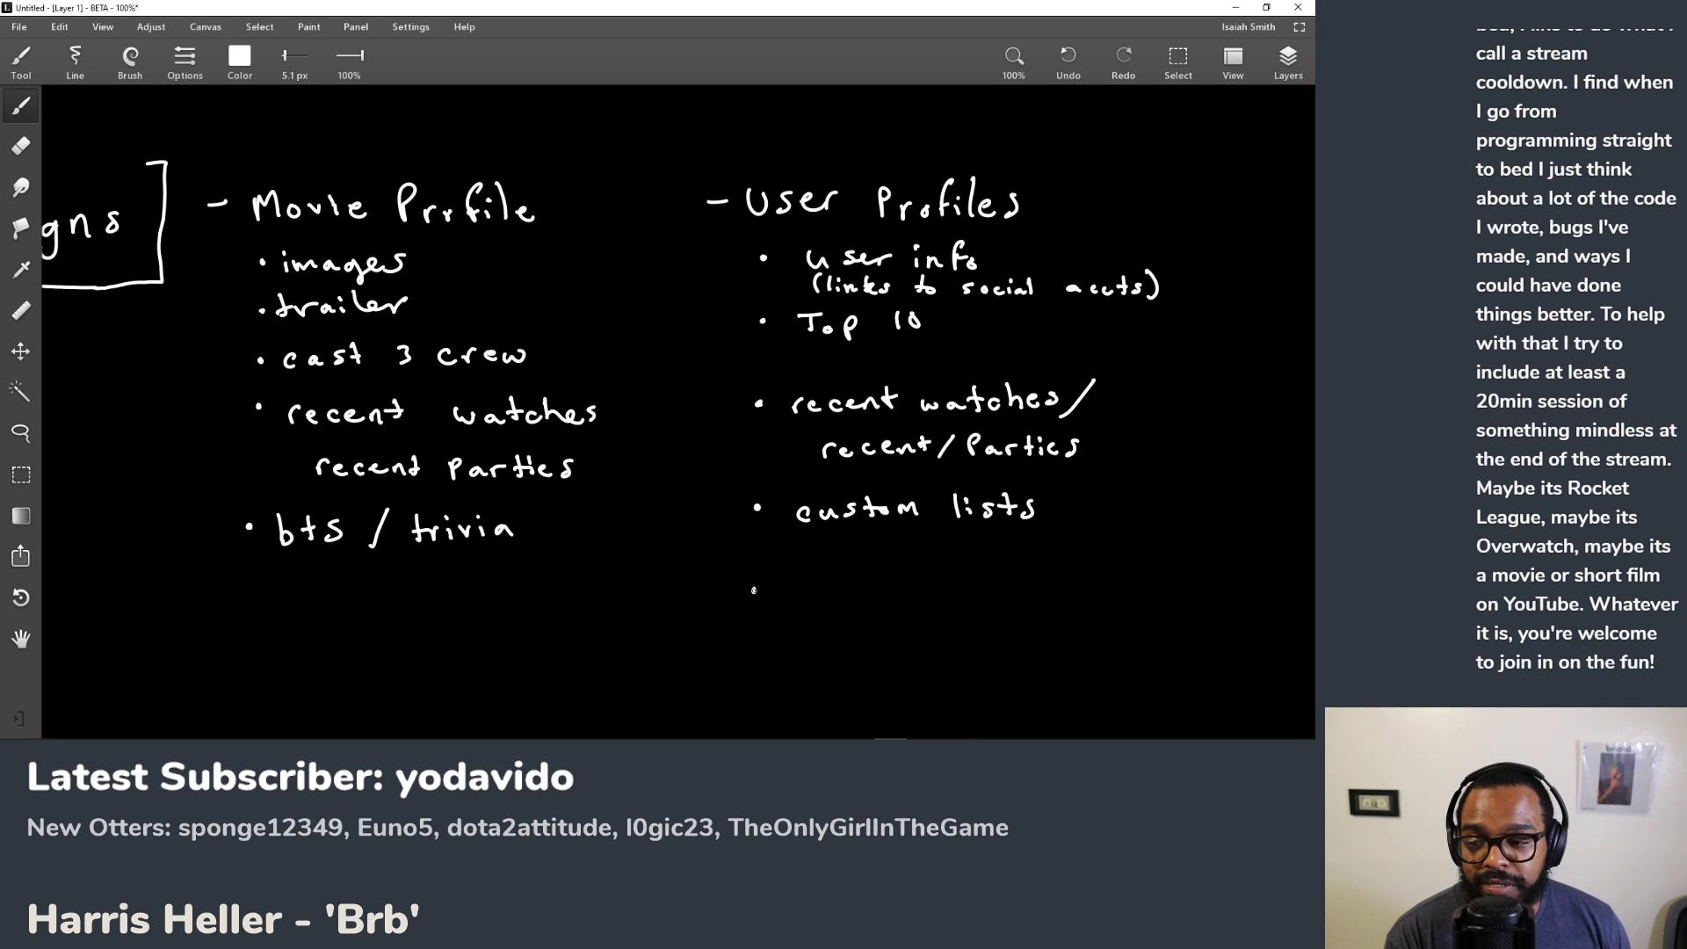
{"action": "mouse_move", "coordinate": [802, 581]}
{"action": "left_mouse_down"}
{"action": "mouse_move", "coordinate": [789, 590]}
{"action": "mouse_move", "coordinate": [872, 599]}
{"action": "left_mouse_up"}
{"action": "left_click_drag", "start_coordinate": [899, 580], "coordinate": [891, 598]}
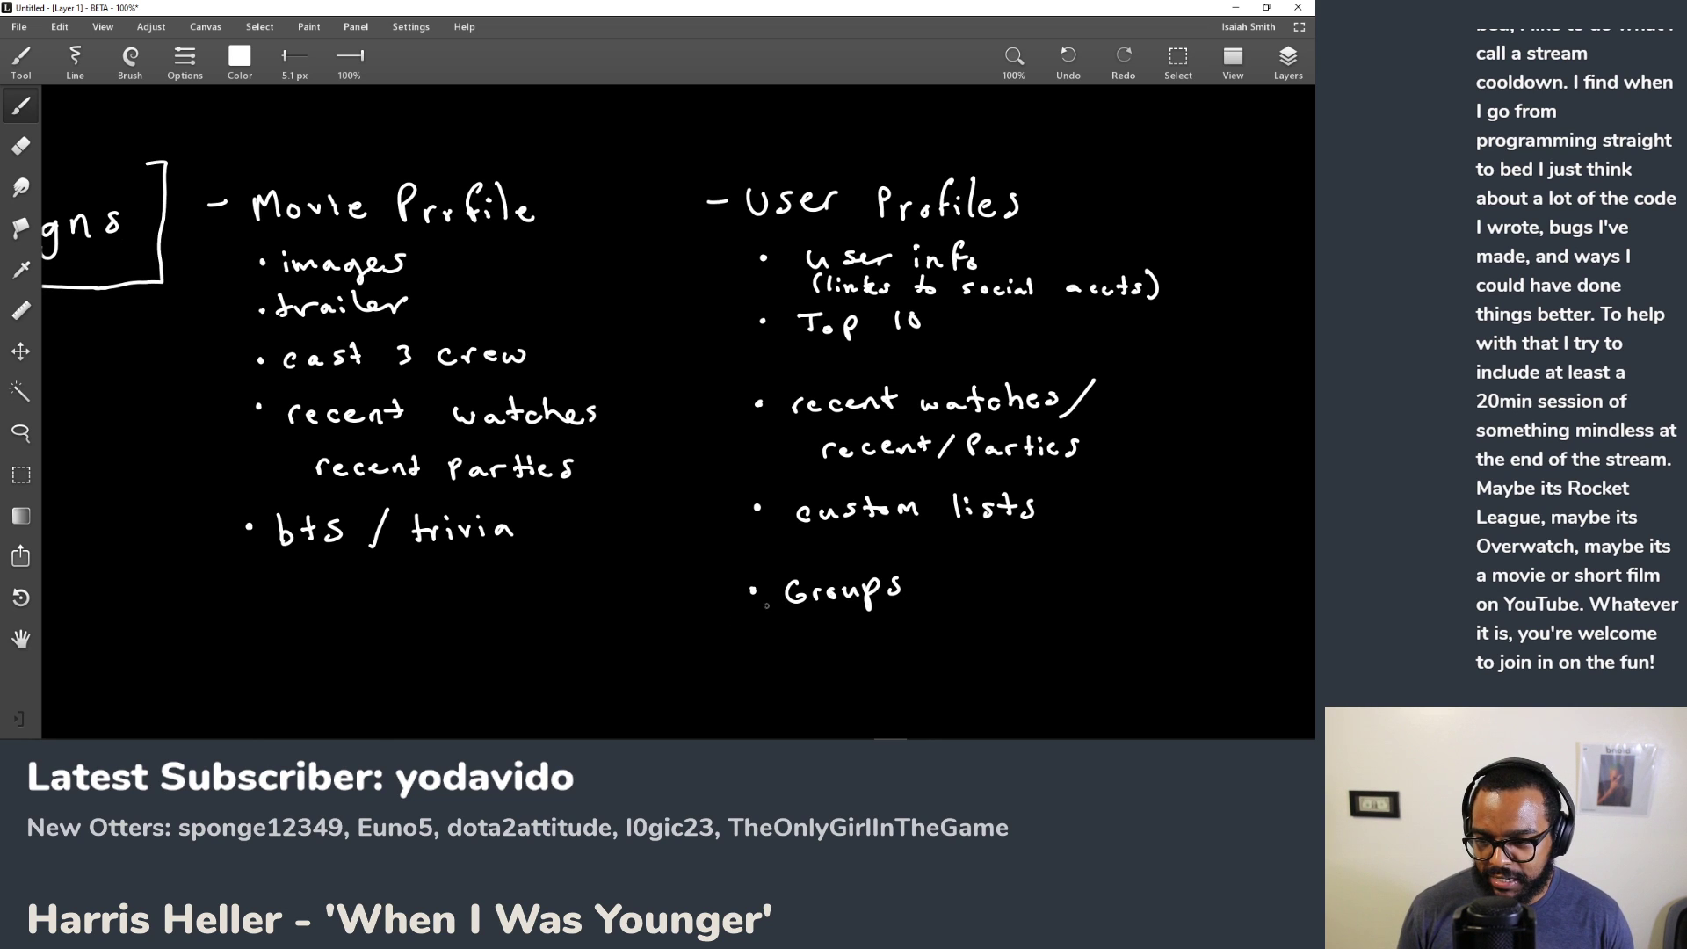
{"action": "left_click_drag", "start_coordinate": [648, 592], "coordinate": [806, 414]}
{"action": "left_click_drag", "start_coordinate": [660, 485], "coordinate": [708, 501]}
{"action": "mouse_move", "coordinate": [537, 445]}
{"action": "left_mouse_down"}
{"action": "mouse_move", "coordinate": [686, 539]}
{"action": "mouse_move", "coordinate": [721, 593]}
{"action": "mouse_move", "coordinate": [624, 570]}
{"action": "left_mouse_up"}
Step: Write a '- Groups' heading under Designs with a first bullet 'users'
{"action": "mouse_move", "coordinate": [717, 507]}
{"action": "left_mouse_down"}
{"action": "mouse_move", "coordinate": [559, 533]}
{"action": "mouse_move", "coordinate": [664, 541]}
{"action": "mouse_move", "coordinate": [975, 453]}
{"action": "left_mouse_up"}
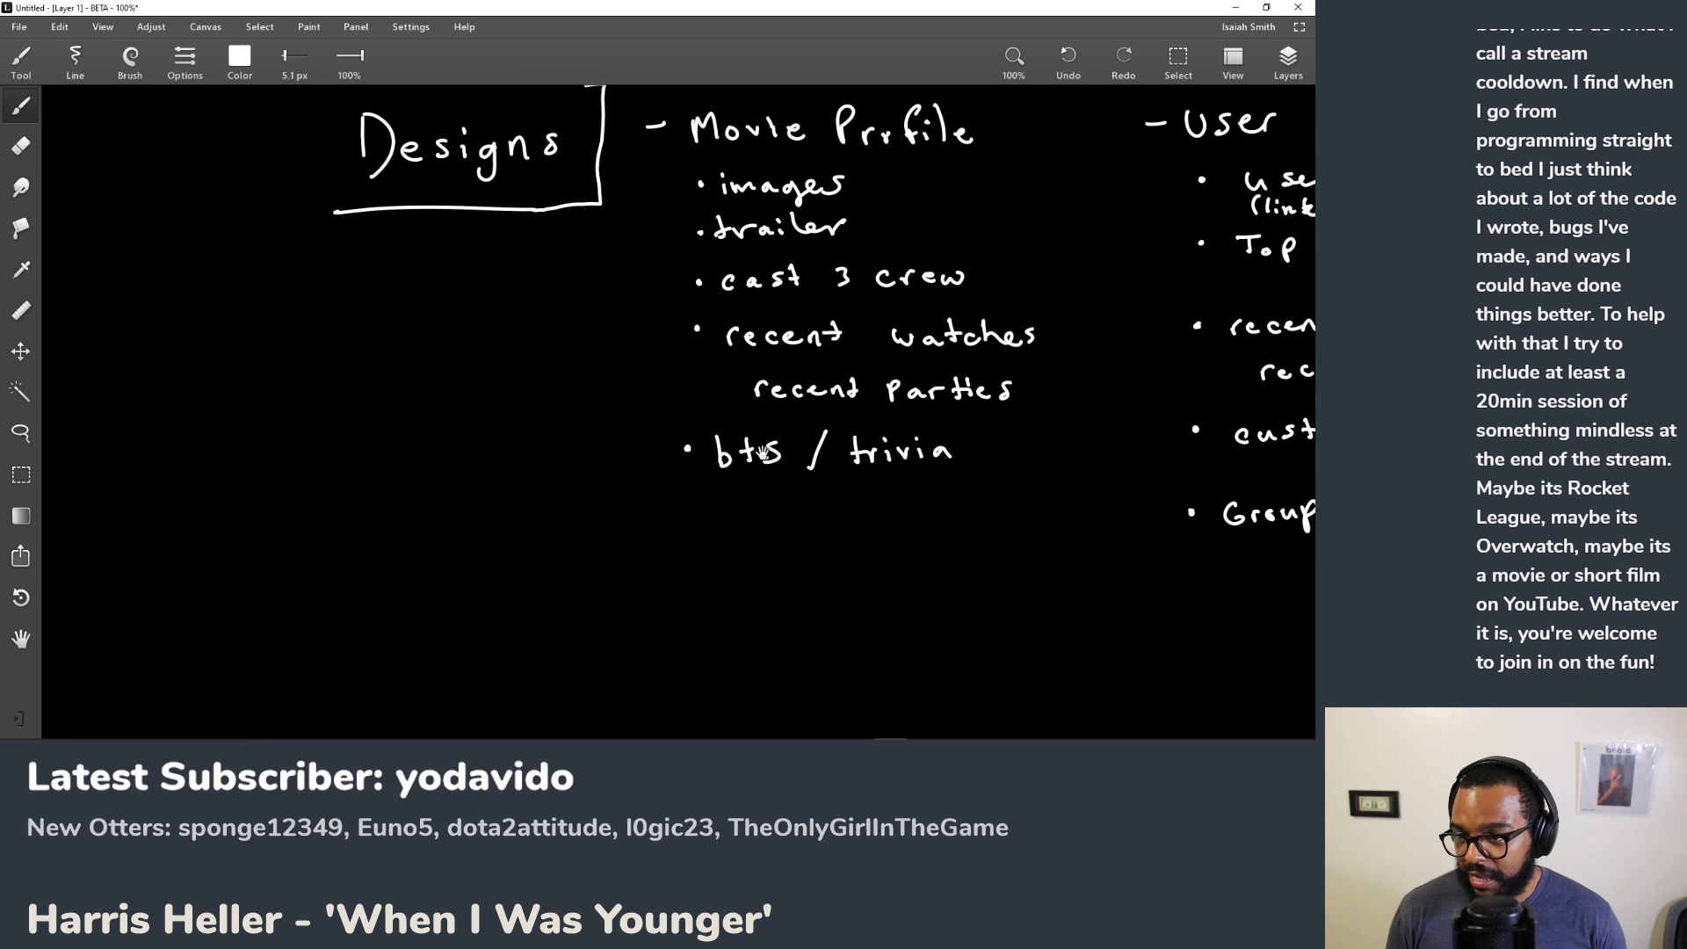
{"action": "left_click_drag", "start_coordinate": [388, 424], "coordinate": [502, 424]}
{"action": "left_click_drag", "start_coordinate": [435, 307], "coordinate": [537, 302]}
{"action": "mouse_move", "coordinate": [552, 304]}
{"action": "left_mouse_down"}
{"action": "mouse_move", "coordinate": [559, 321]}
{"action": "mouse_move", "coordinate": [590, 313]}
{"action": "left_mouse_up"}
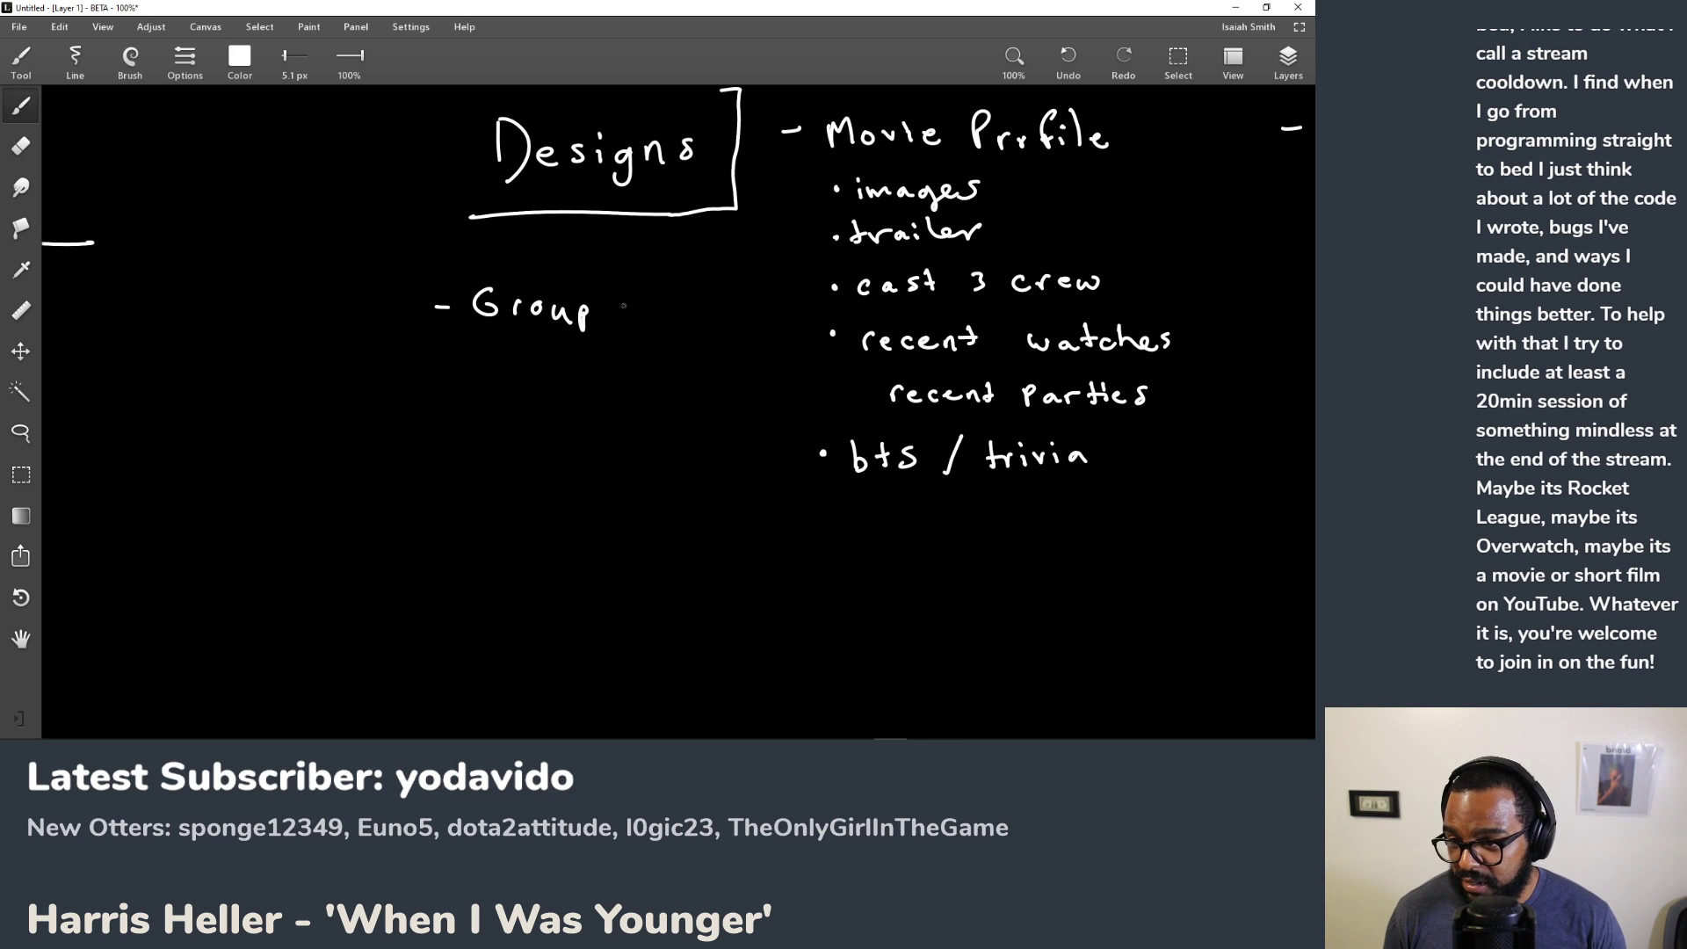
{"action": "left_click_drag", "start_coordinate": [618, 300], "coordinate": [607, 320]}
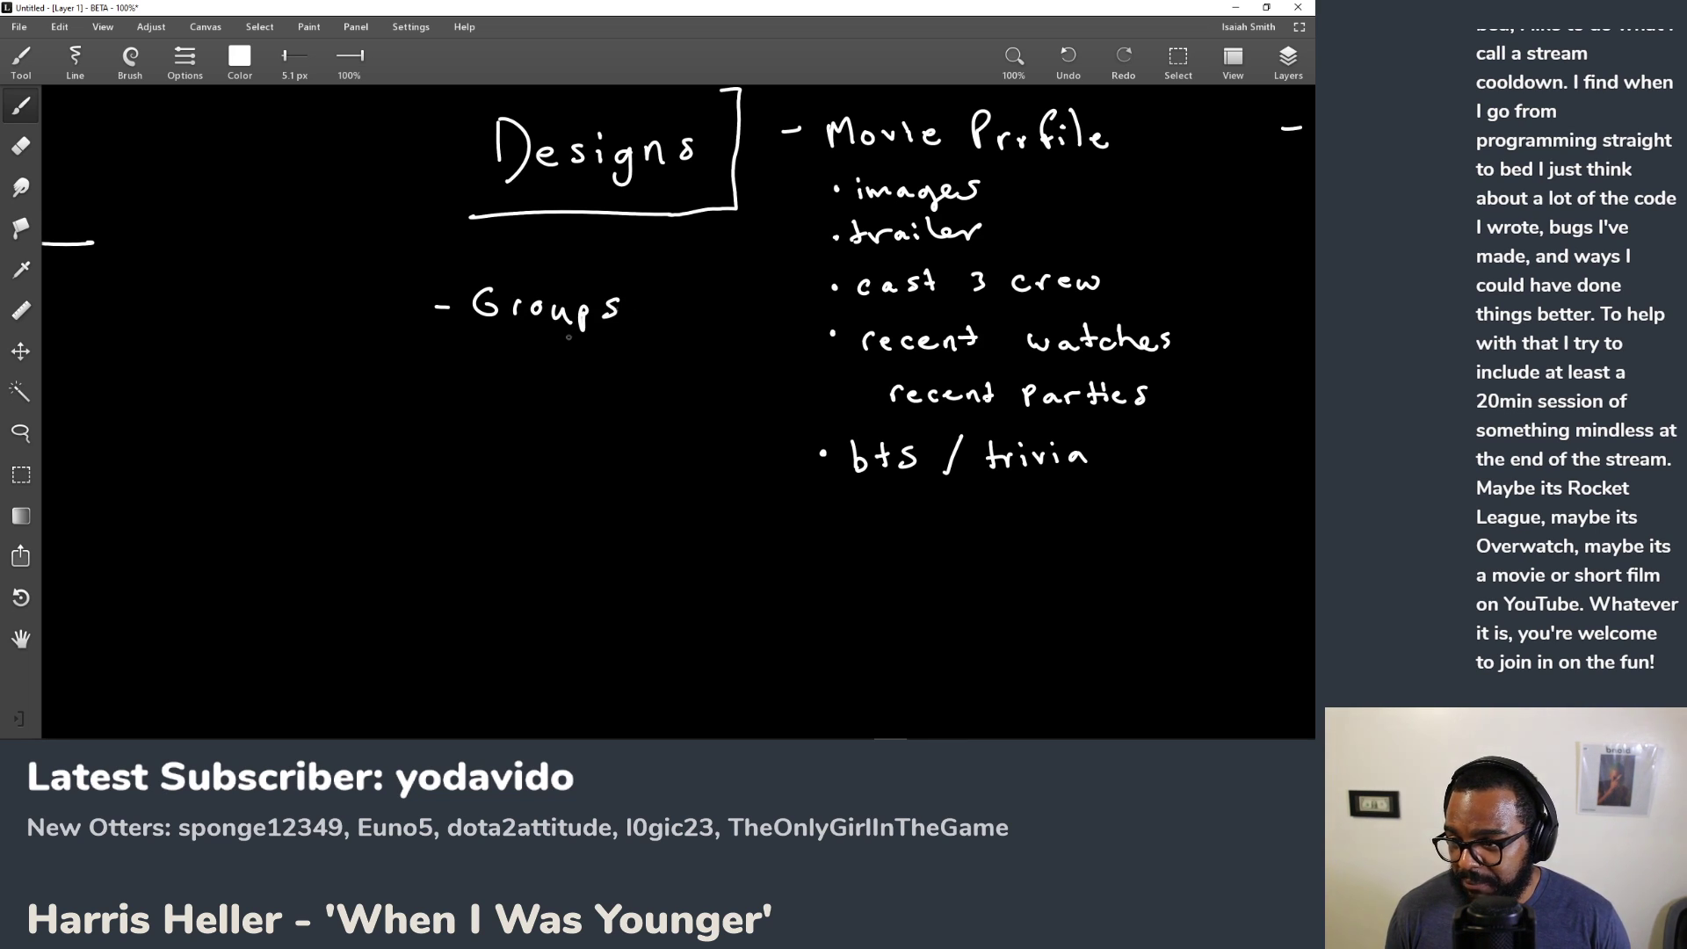
{"action": "left_click", "coordinate": [482, 370]}
{"action": "left_click_drag", "start_coordinate": [504, 365], "coordinate": [529, 380]}
{"action": "mouse_move", "coordinate": [545, 373]}
{"action": "left_mouse_down"}
{"action": "mouse_move", "coordinate": [577, 360]}
{"action": "mouse_move", "coordinate": [586, 376]}
{"action": "left_mouse_up"}
Step: Add a 'parties' bullet with sub-items 'upcoming' and 'History'
{"action": "left_click", "coordinate": [483, 431]}
{"action": "left_click_drag", "start_coordinate": [507, 429], "coordinate": [565, 439]}
{"action": "left_click_drag", "start_coordinate": [561, 429], "coordinate": [606, 422]}
{"action": "left_click_drag", "start_coordinate": [624, 416], "coordinate": [612, 434]}
{"action": "mouse_move", "coordinate": [517, 472]}
{"action": "left_mouse_down"}
{"action": "mouse_move", "coordinate": [659, 472]}
{"action": "mouse_move", "coordinate": [652, 485]}
{"action": "left_mouse_up"}
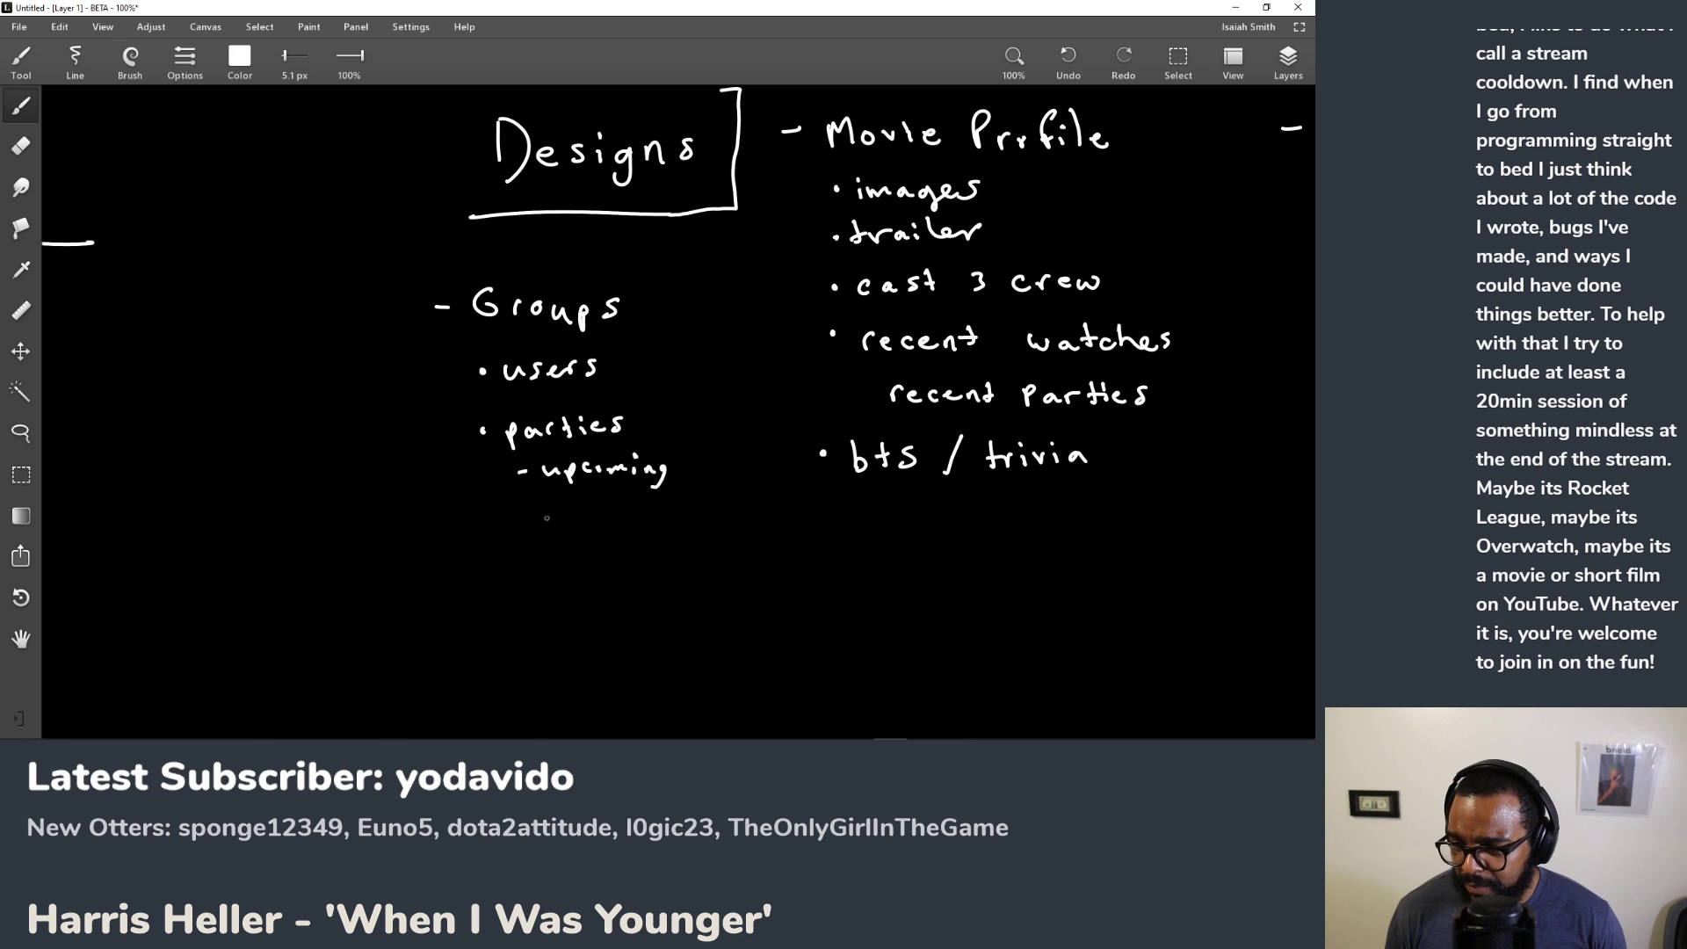
{"action": "left_click_drag", "start_coordinate": [513, 519], "coordinate": [548, 529]}
{"action": "left_click_drag", "start_coordinate": [546, 521], "coordinate": [560, 527]}
{"action": "left_click_drag", "start_coordinate": [571, 516], "coordinate": [605, 524]}
{"action": "left_click_drag", "start_coordinate": [599, 515], "coordinate": [642, 510]}
{"action": "left_click_drag", "start_coordinate": [644, 510], "coordinate": [638, 538]}
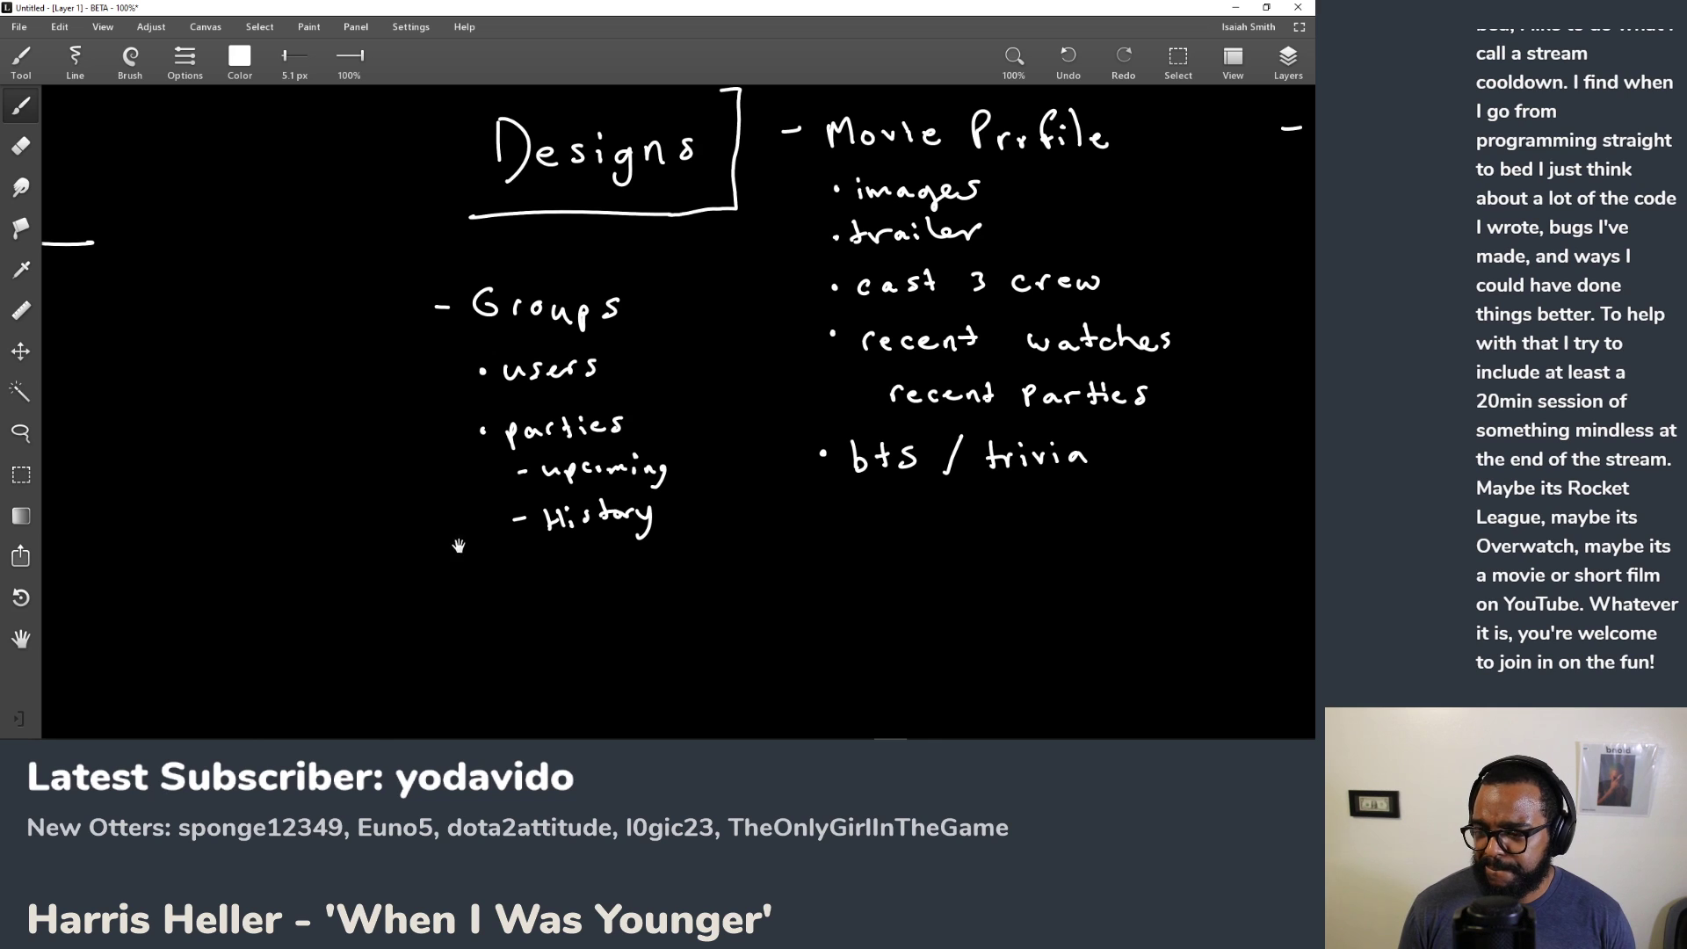
{"action": "left_click_drag", "start_coordinate": [480, 561], "coordinate": [585, 503]}
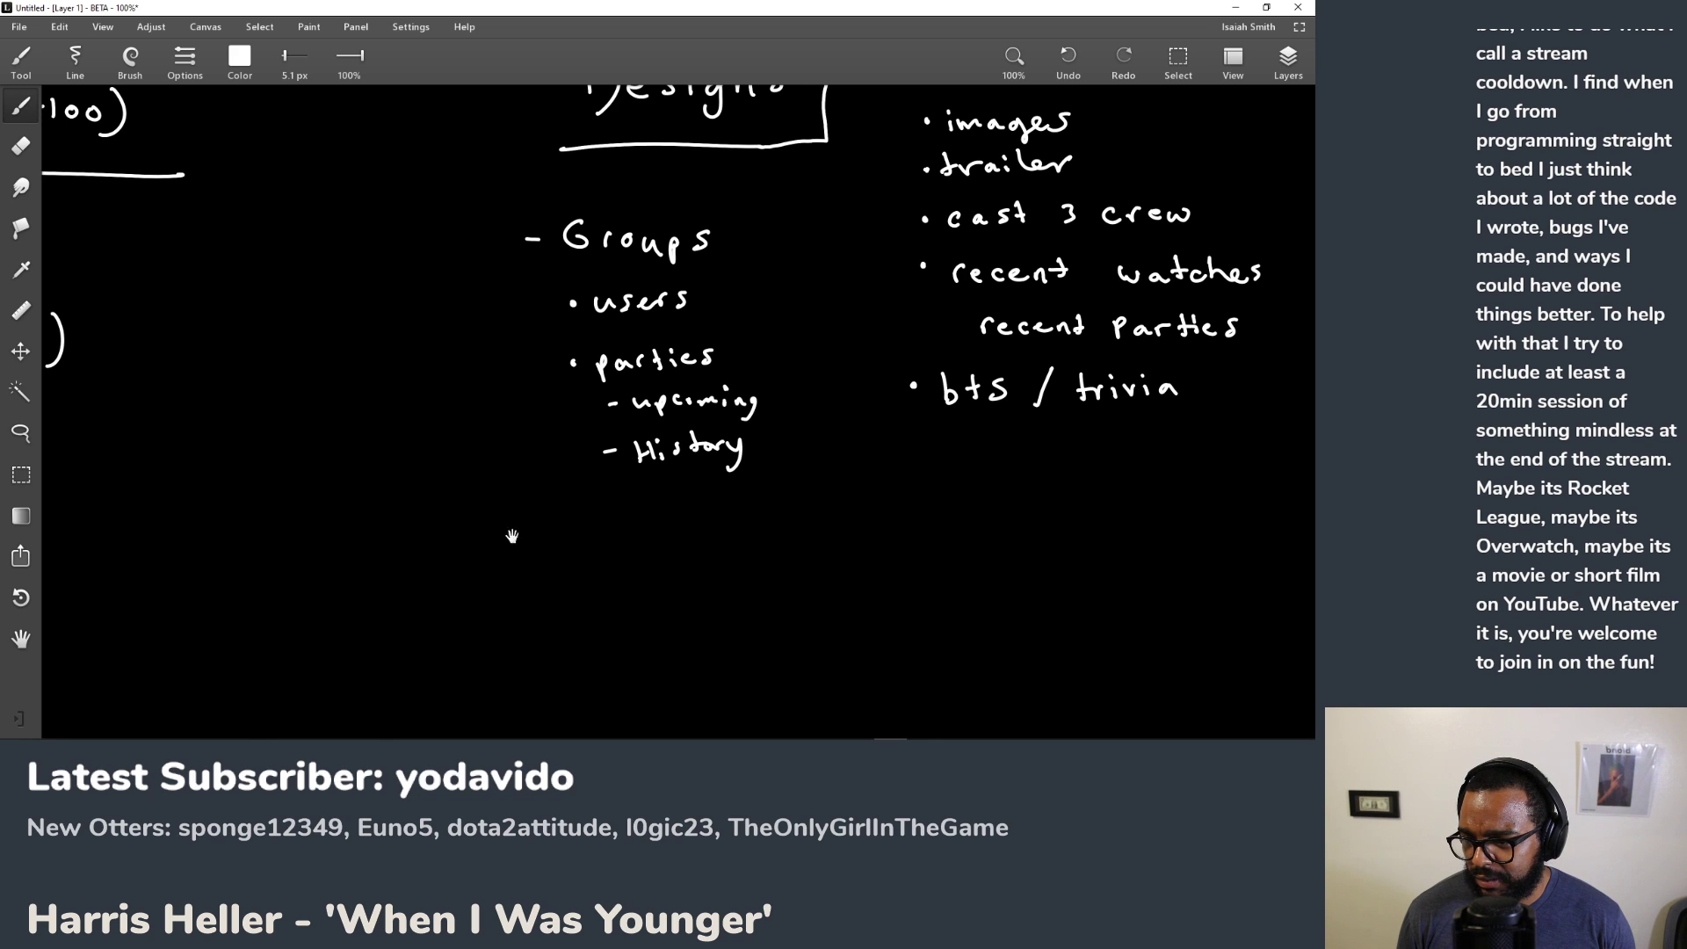
Step: Scroll the canvas left and right to review the notes
{"action": "scroll", "coordinate": [509, 532], "scroll_direction": "left", "scroll_amount": 10}
{"action": "scroll", "coordinate": [497, 534], "scroll_direction": "left", "scroll_amount": 8}
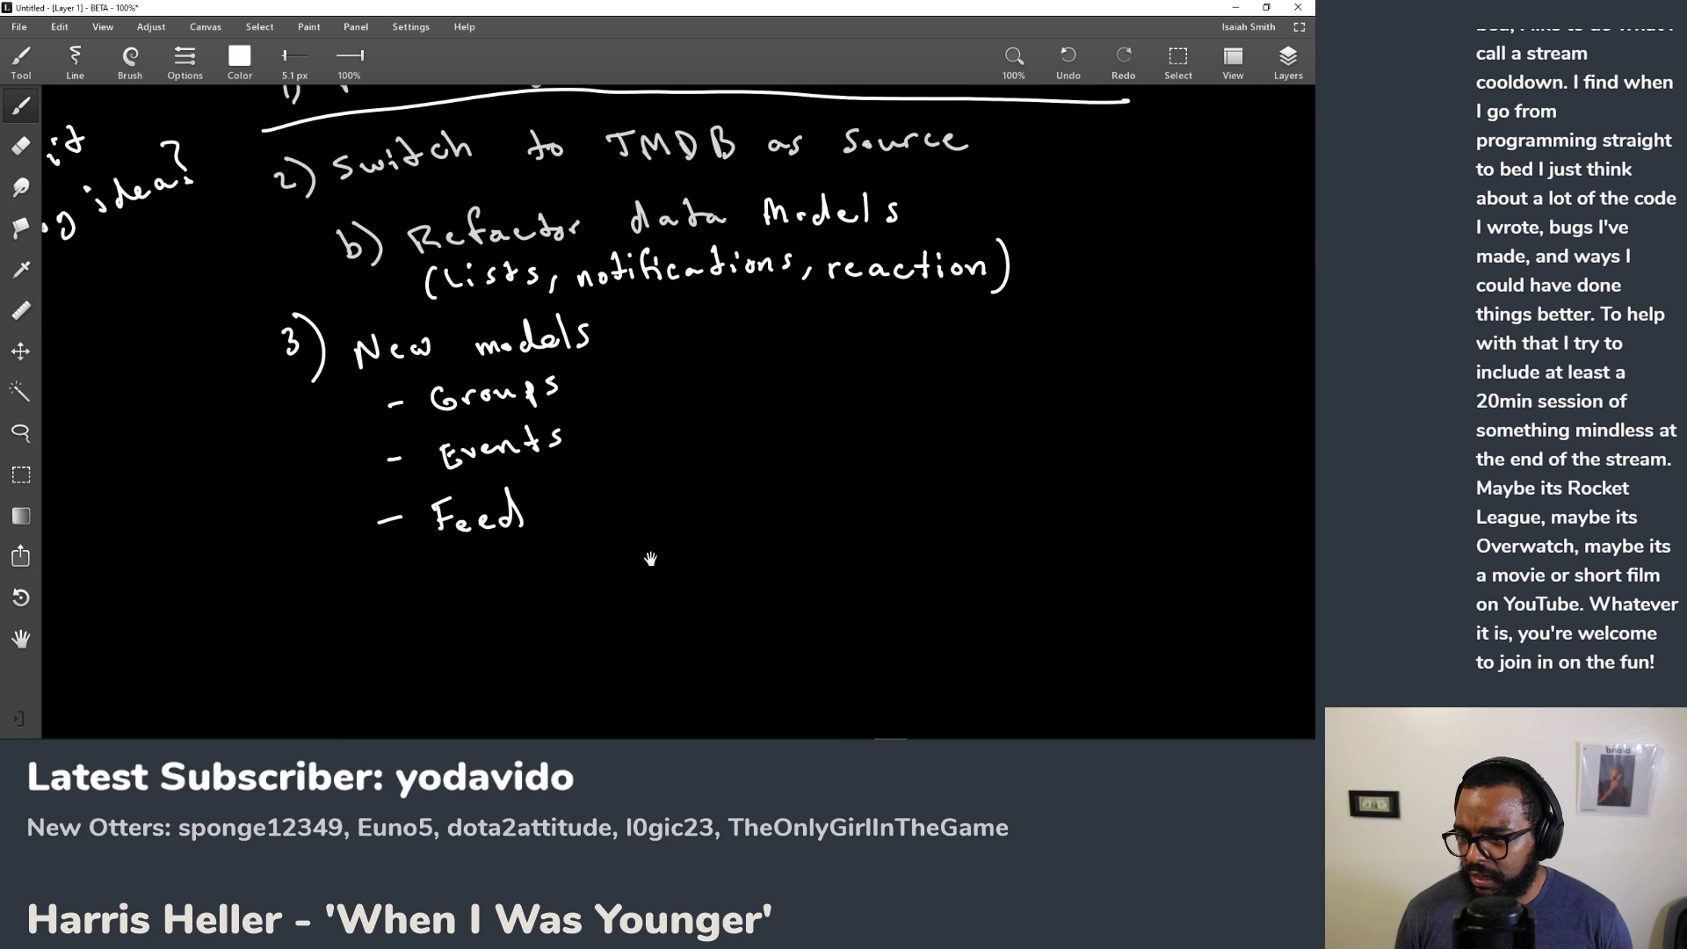
{"action": "scroll", "coordinate": [640, 472], "scroll_direction": "right", "scroll_amount": 17}
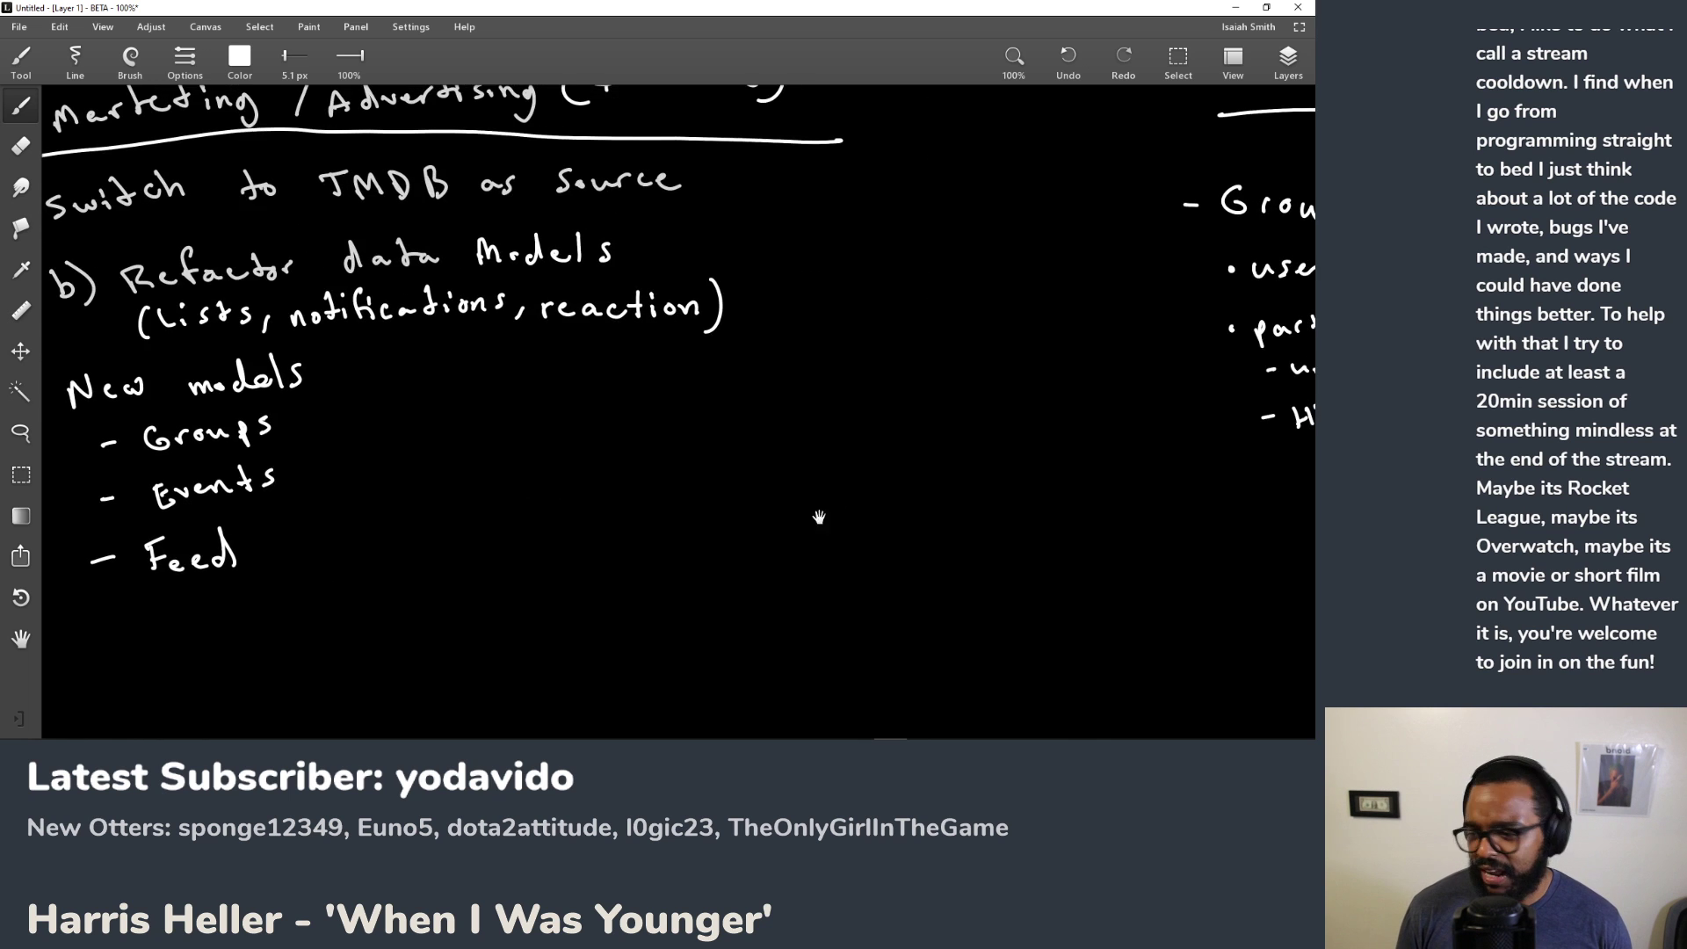
{"action": "scroll", "coordinate": [522, 542], "scroll_direction": "right", "scroll_amount": 2}
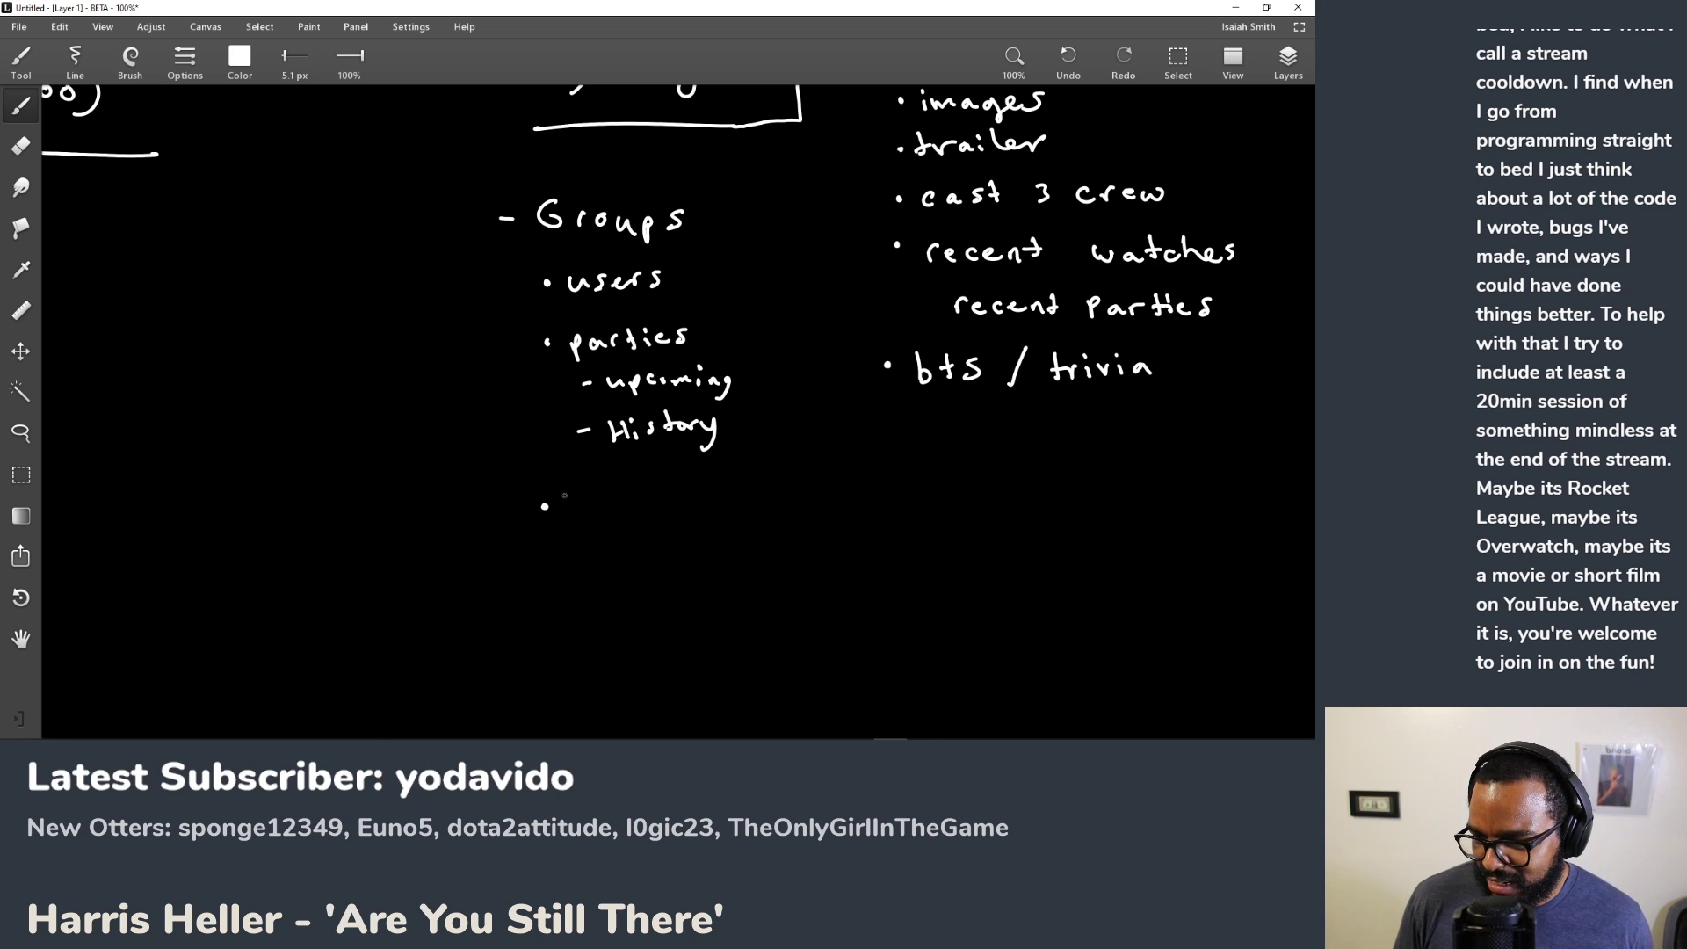
Step: Write 'messages' below History with an 'Event update' sub-item, redoing a botched stroke
{"action": "left_click_drag", "start_coordinate": [568, 517], "coordinate": [709, 512]}
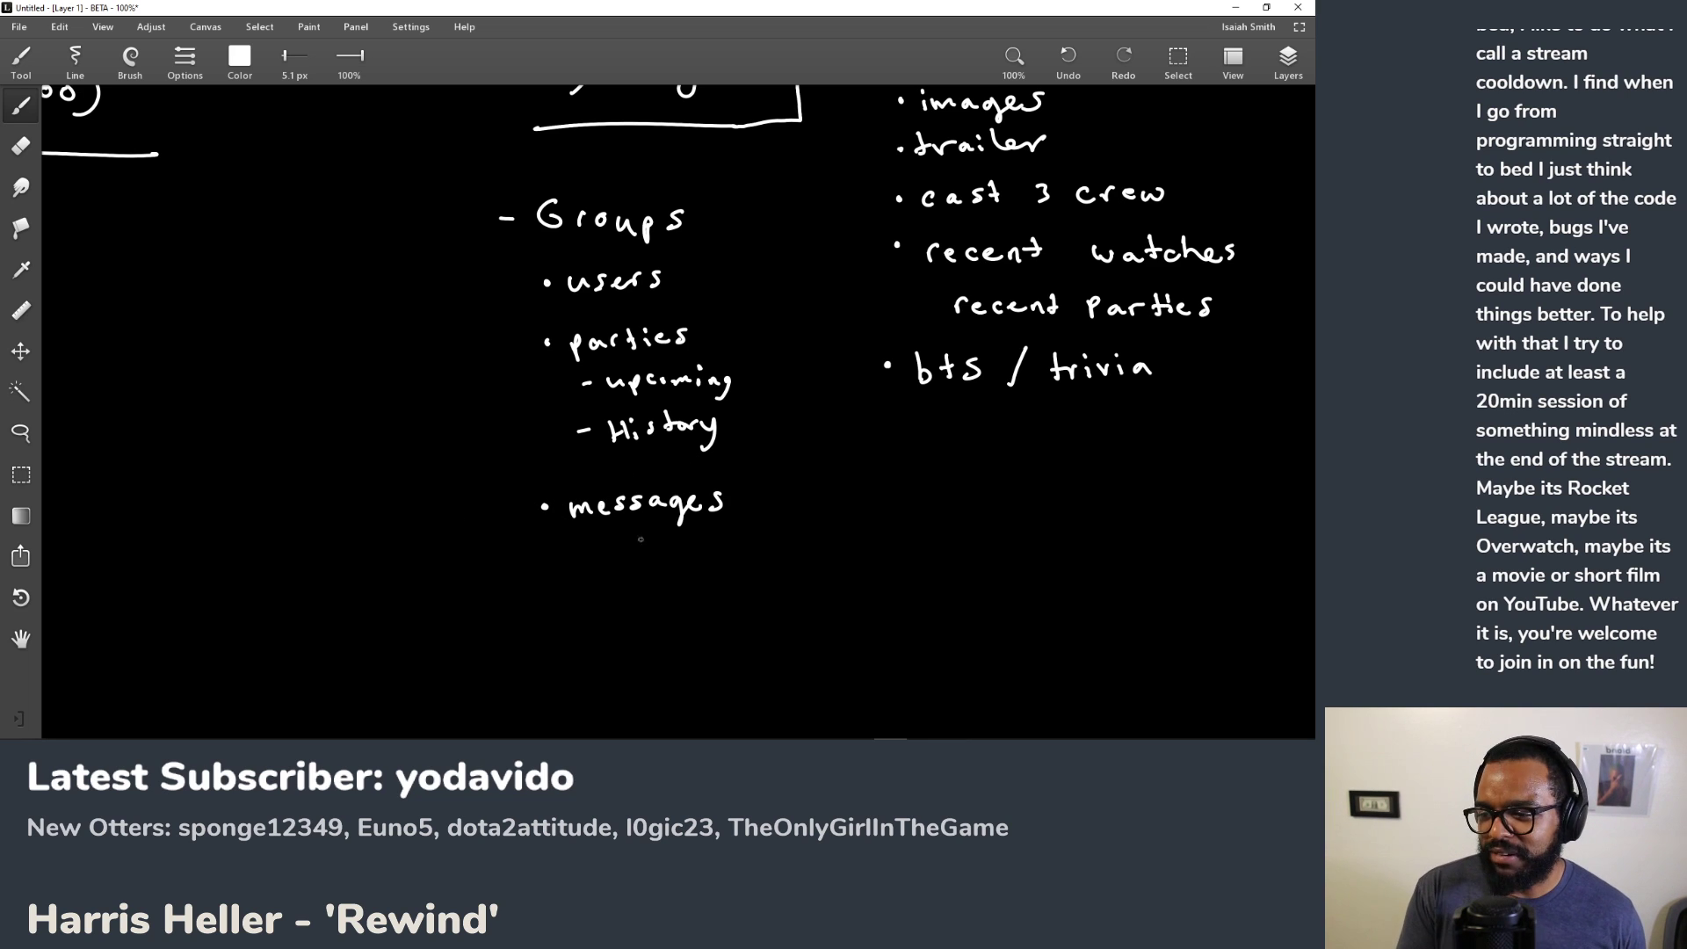
{"action": "left_click_drag", "start_coordinate": [579, 551], "coordinate": [592, 548]}
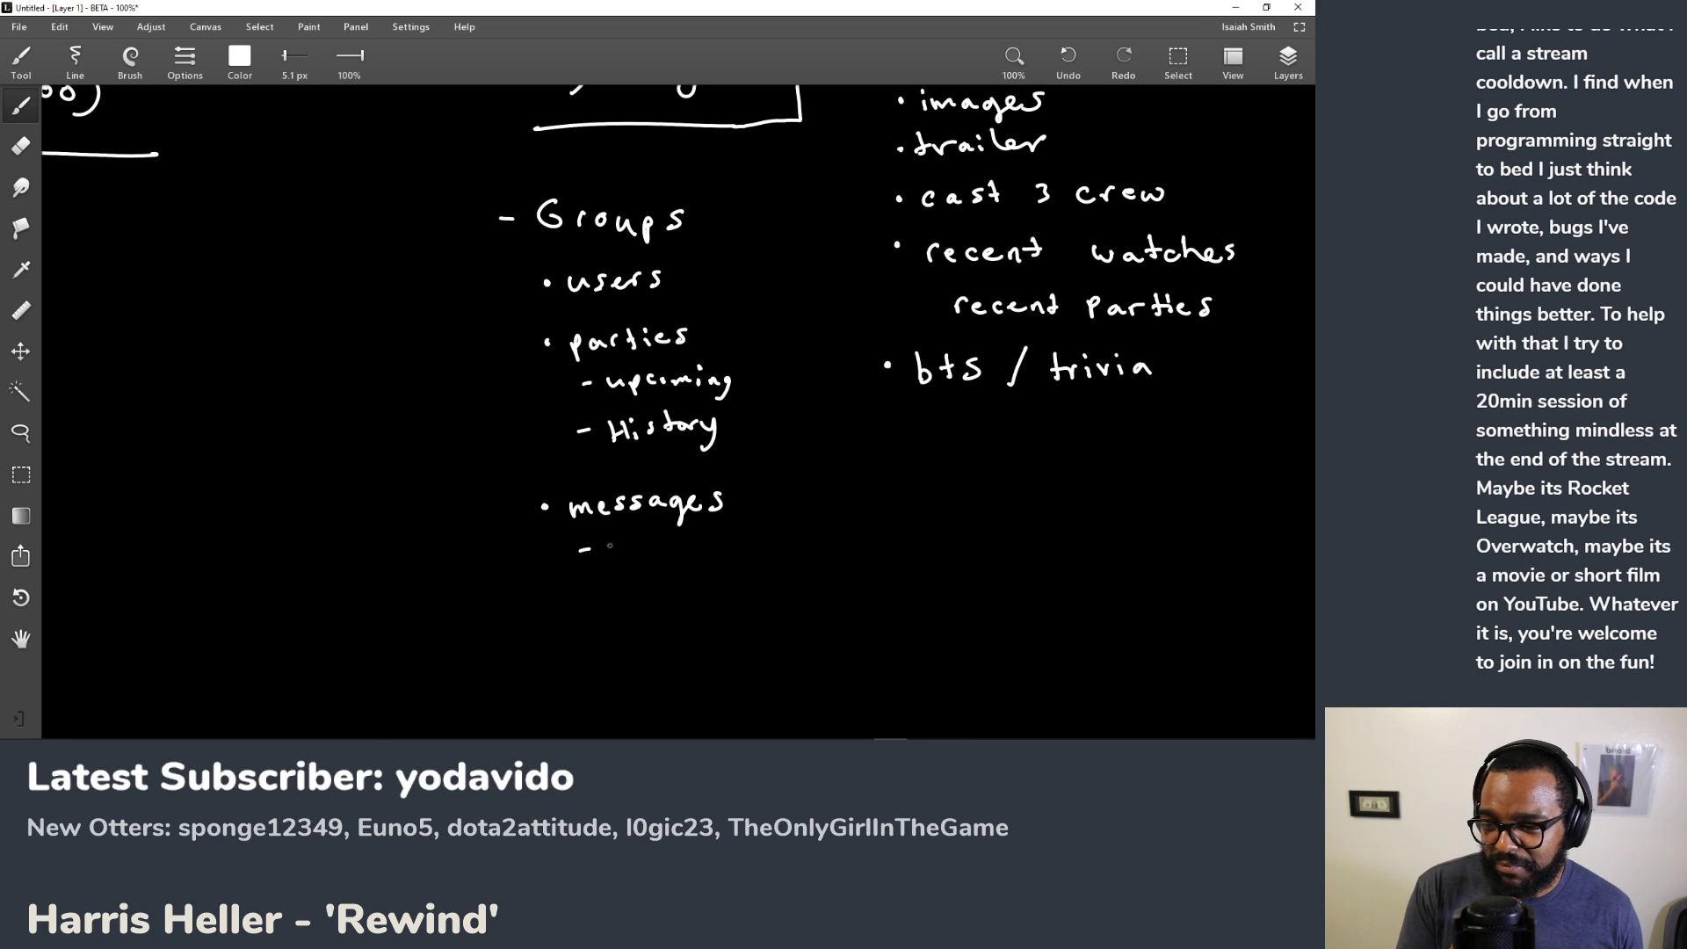
{"action": "mouse_move", "coordinate": [615, 541]}
{"action": "left_mouse_down"}
{"action": "mouse_move", "coordinate": [608, 559]}
{"action": "mouse_move", "coordinate": [622, 541]}
{"action": "mouse_move", "coordinate": [675, 559]}
{"action": "left_mouse_up"}
{"action": "mouse_move", "coordinate": [678, 541]}
{"action": "left_mouse_down"}
{"action": "mouse_move", "coordinate": [738, 566]}
{"action": "mouse_move", "coordinate": [759, 535]}
{"action": "mouse_move", "coordinate": [804, 525]}
{"action": "left_mouse_up"}
{"action": "left_click_drag", "start_coordinate": [801, 545], "coordinate": [826, 547]}
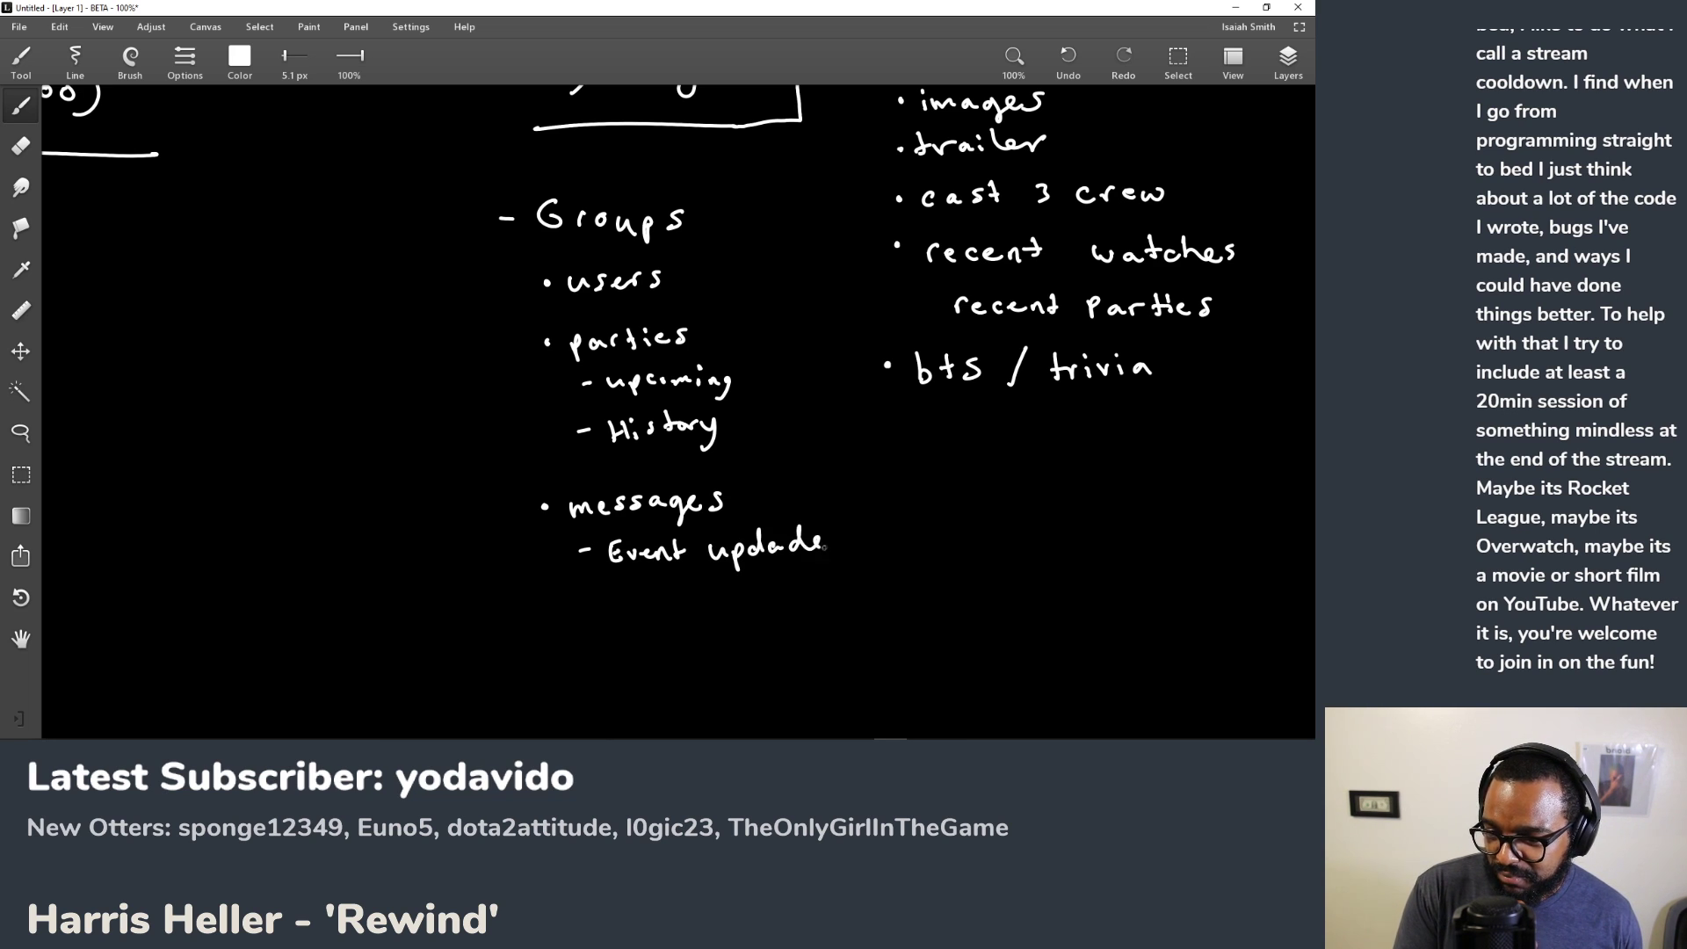
{"action": "key", "text": "ctrl+z"}
{"action": "key", "text": "ctrl+z"}
{"action": "mouse_move", "coordinate": [781, 533]}
{"action": "left_mouse_down"}
{"action": "mouse_move", "coordinate": [793, 557]}
{"action": "mouse_move", "coordinate": [819, 548]}
{"action": "left_mouse_up"}
Step: Add a second sub-item 'Event reccomendation' under messages
{"action": "left_click_drag", "start_coordinate": [580, 598], "coordinate": [595, 597]}
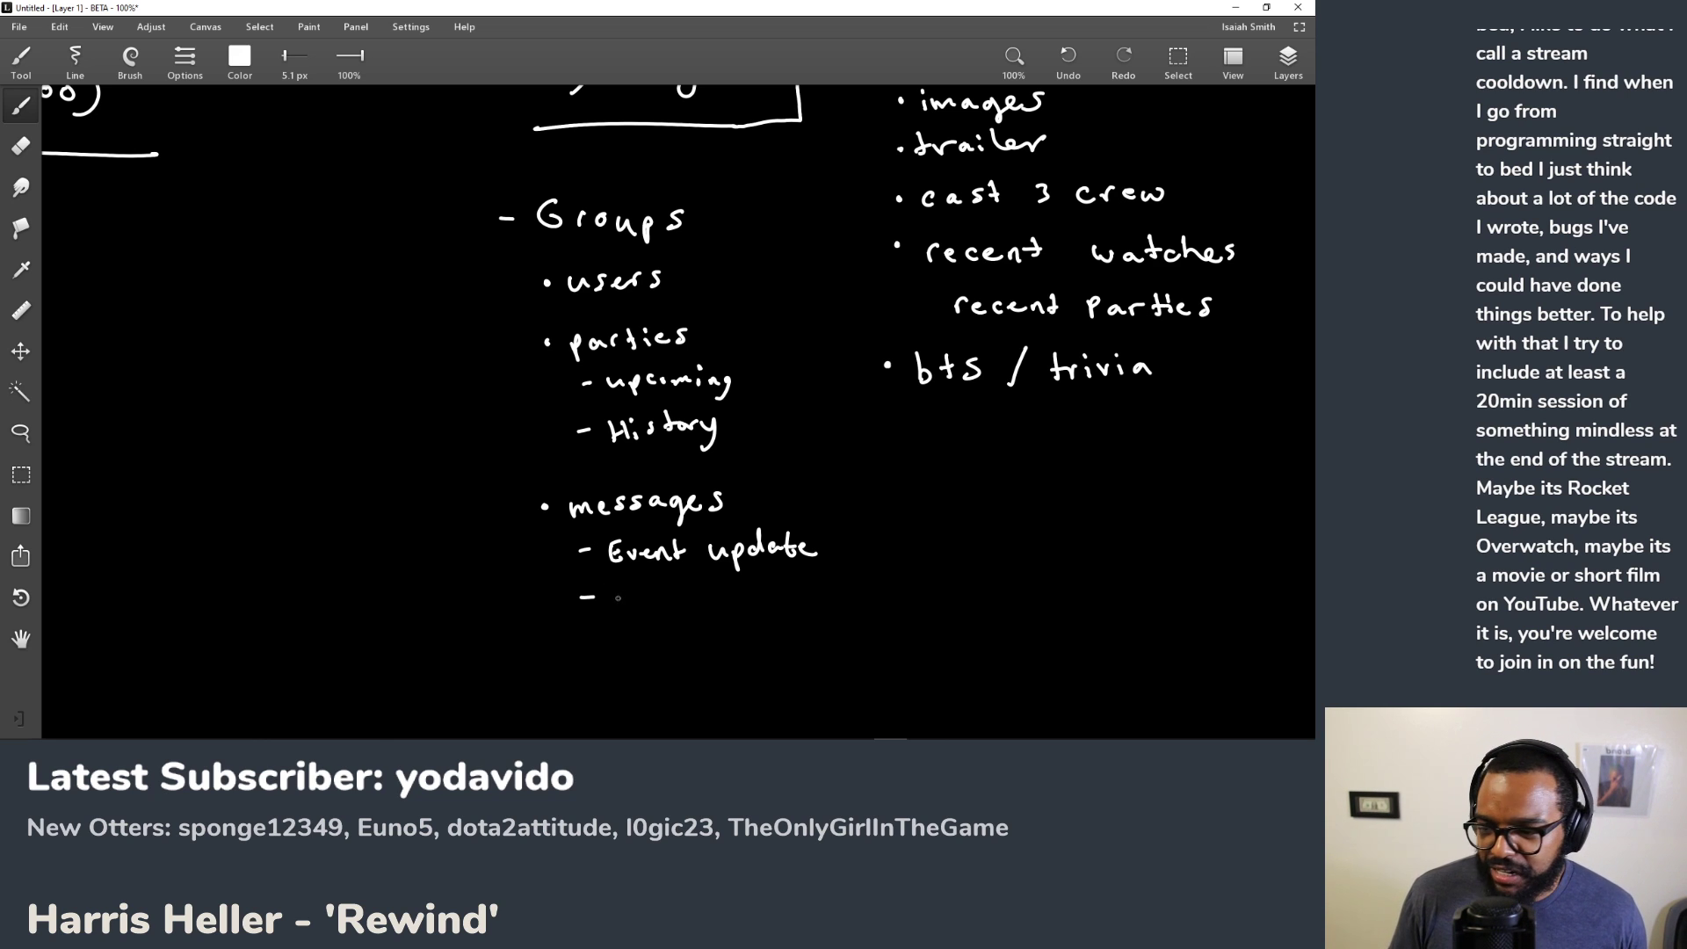
{"action": "mouse_move", "coordinate": [615, 591]}
{"action": "left_mouse_down"}
{"action": "mouse_move", "coordinate": [622, 610]}
{"action": "mouse_move", "coordinate": [671, 606]}
{"action": "left_mouse_up"}
{"action": "mouse_move", "coordinate": [679, 585]}
{"action": "left_mouse_down"}
{"action": "mouse_move", "coordinate": [759, 608]}
{"action": "mouse_move", "coordinate": [886, 604]}
{"action": "left_mouse_up"}
{"action": "left_click_drag", "start_coordinate": [877, 588], "coordinate": [914, 604]}
{"action": "mouse_move", "coordinate": [1027, 516]}
{"action": "left_mouse_down"}
{"action": "mouse_move", "coordinate": [1006, 482]}
{"action": "mouse_move", "coordinate": [720, 589]}
{"action": "mouse_move", "coordinate": [607, 563]}
{"action": "mouse_move", "coordinate": [861, 495]}
{"action": "mouse_move", "coordinate": [851, 583]}
{"action": "mouse_move", "coordinate": [878, 531]}
{"action": "mouse_move", "coordinate": [1040, 478]}
{"action": "mouse_move", "coordinate": [1020, 575]}
{"action": "mouse_move", "coordinate": [997, 582]}
{"action": "mouse_move", "coordinate": [897, 488]}
{"action": "mouse_move", "coordinate": [965, 527]}
{"action": "mouse_move", "coordinate": [885, 474]}
{"action": "mouse_move", "coordinate": [892, 426]}
{"action": "mouse_move", "coordinate": [946, 376]}
{"action": "left_mouse_up"}
Step: Handwrite the 'Lists' entry with 'movies' and 'user(s)' bullets, undoing a stray stroke
{"action": "left_click_drag", "start_coordinate": [640, 451], "coordinate": [727, 459]}
{"action": "left_click", "coordinate": [695, 438]}
{"action": "left_click_drag", "start_coordinate": [720, 444], "coordinate": [749, 457]}
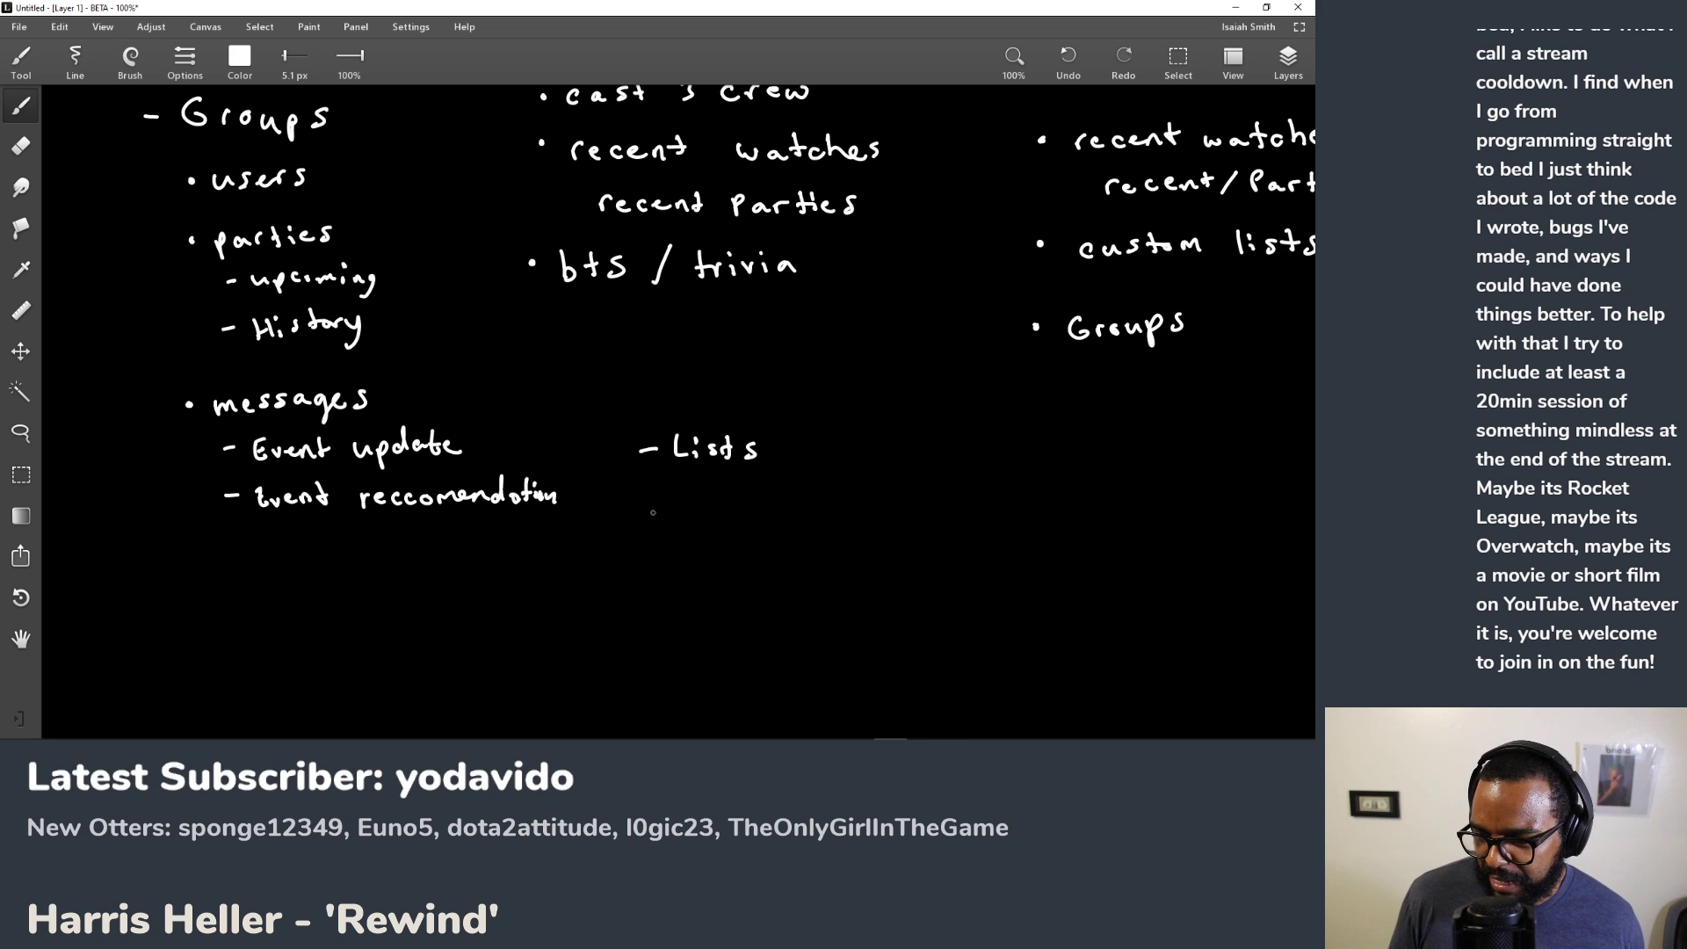
{"action": "left_click_drag", "start_coordinate": [699, 491], "coordinate": [754, 498]}
{"action": "left_click_drag", "start_coordinate": [758, 490], "coordinate": [790, 502]}
{"action": "left_click", "coordinate": [678, 544]}
{"action": "left_click_drag", "start_coordinate": [700, 537], "coordinate": [746, 546]}
{"action": "left_click_drag", "start_coordinate": [748, 542], "coordinate": [762, 538]}
{"action": "mouse_move", "coordinate": [777, 528]}
{"action": "left_mouse_down"}
{"action": "mouse_move", "coordinate": [776, 553]}
{"action": "mouse_move", "coordinate": [804, 553]}
{"action": "mouse_move", "coordinate": [726, 577]}
{"action": "mouse_move", "coordinate": [794, 534]}
{"action": "left_mouse_up"}
{"action": "mouse_move", "coordinate": [823, 450]}
{"action": "left_mouse_down"}
{"action": "mouse_move", "coordinate": [804, 508]}
{"action": "mouse_move", "coordinate": [784, 497]}
{"action": "left_mouse_up"}
{"action": "key", "text": "ctrl+z"}
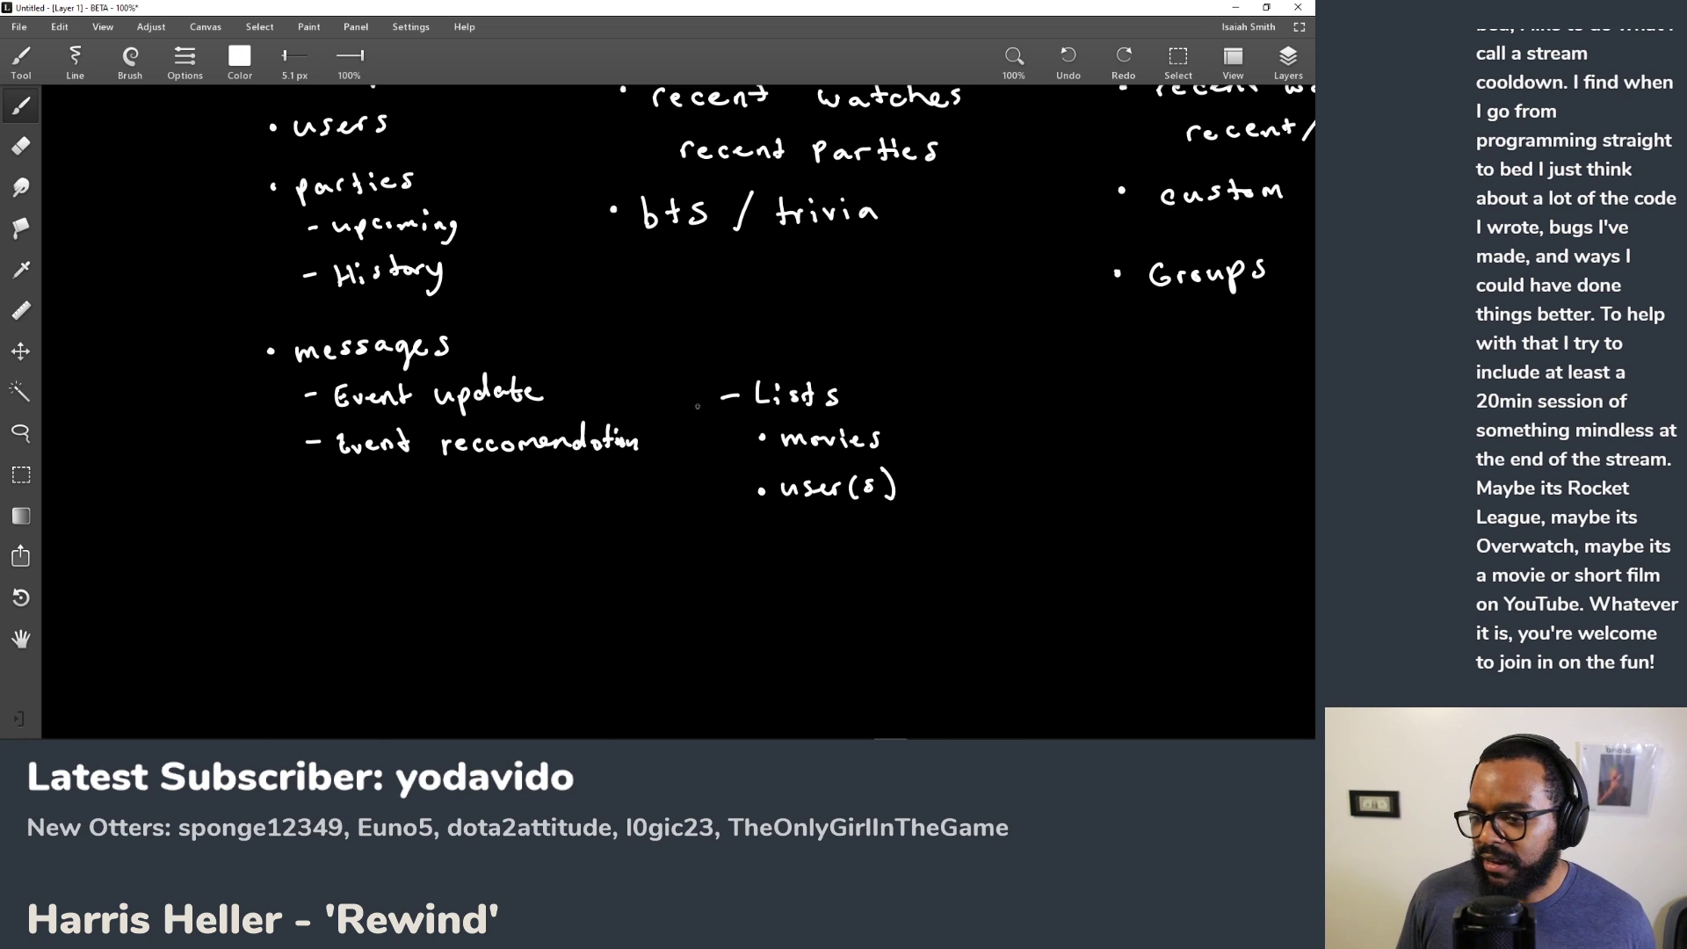
Step: Shift the notes up-left and handwrite 'desc' and 'checkbox' bullets below user(s)
{"action": "left_click_drag", "start_coordinate": [794, 533], "coordinate": [720, 478]}
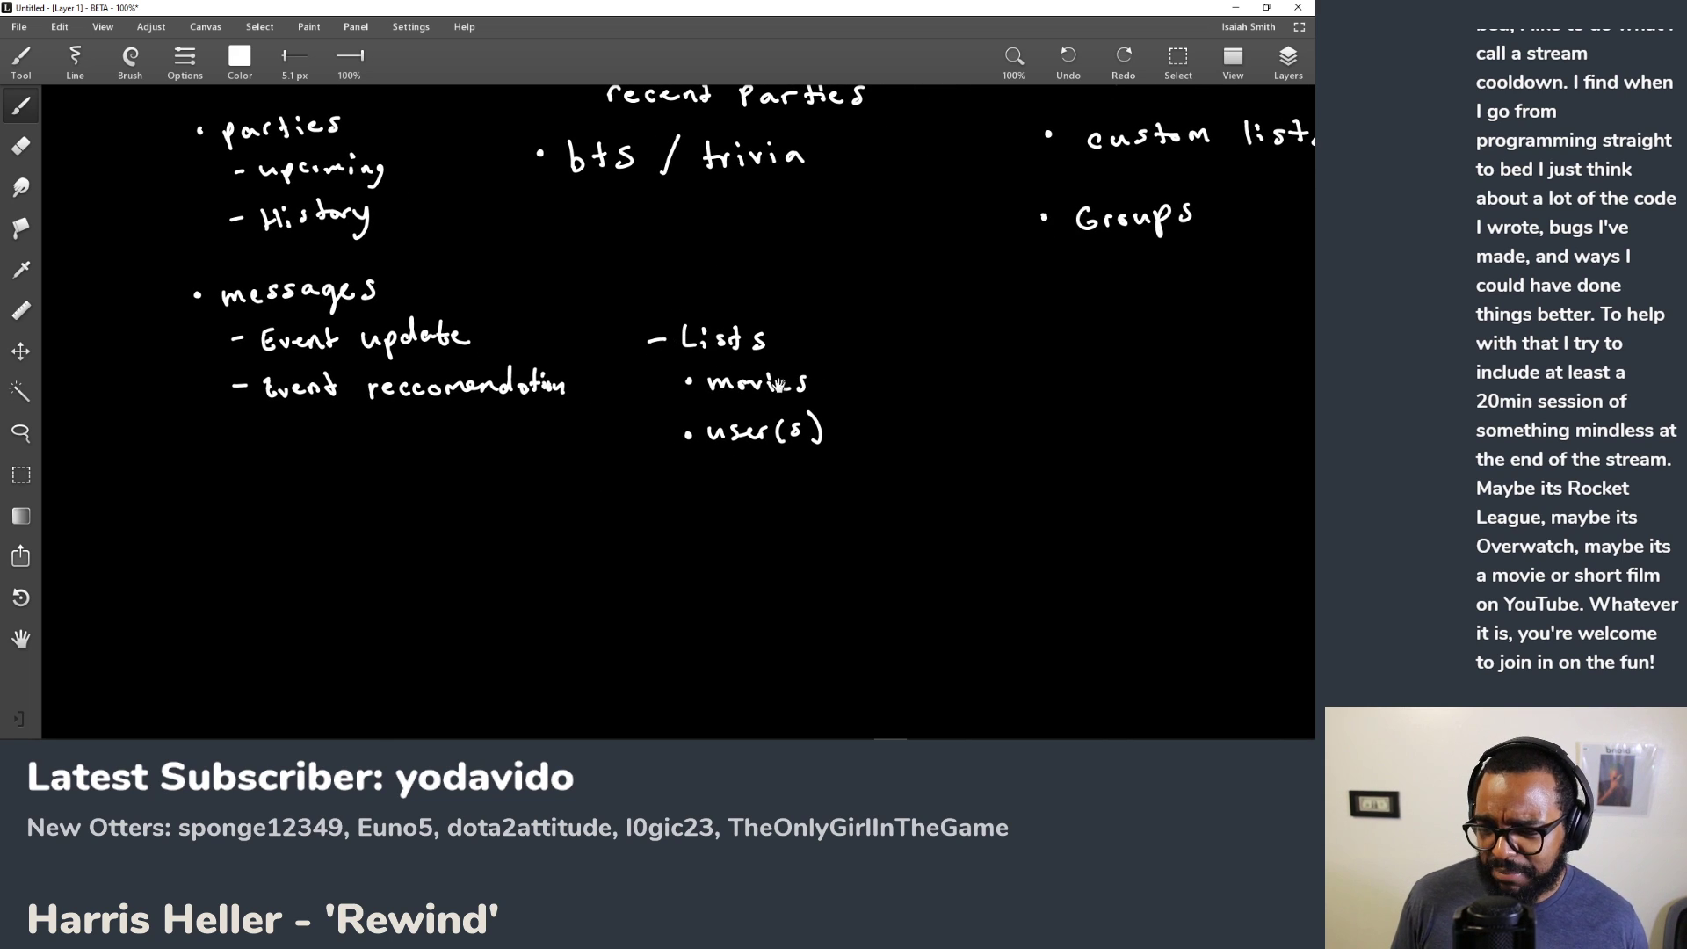
{"action": "mouse_move", "coordinate": [682, 489]}
{"action": "left_mouse_down"}
{"action": "mouse_move", "coordinate": [658, 445]}
{"action": "mouse_move", "coordinate": [698, 423]}
{"action": "mouse_move", "coordinate": [728, 448]}
{"action": "mouse_move", "coordinate": [768, 450]}
{"action": "left_mouse_up"}
{"action": "left_click", "coordinate": [658, 444]}
{"action": "left_click", "coordinate": [658, 502]}
{"action": "left_click_drag", "start_coordinate": [700, 494], "coordinate": [699, 510]}
{"action": "mouse_move", "coordinate": [713, 479]}
{"action": "left_mouse_down"}
{"action": "mouse_move", "coordinate": [706, 509]}
{"action": "mouse_move", "coordinate": [726, 508]}
{"action": "left_mouse_up"}
{"action": "left_click_drag", "start_coordinate": [732, 503], "coordinate": [771, 509]}
{"action": "mouse_move", "coordinate": [789, 492]}
{"action": "left_mouse_down"}
{"action": "mouse_move", "coordinate": [794, 508]}
{"action": "mouse_move", "coordinate": [830, 505]}
{"action": "left_mouse_up"}
{"action": "left_click", "coordinate": [802, 502]}
{"action": "mouse_move", "coordinate": [842, 493]}
{"action": "left_mouse_down"}
{"action": "mouse_move", "coordinate": [860, 510]}
{"action": "mouse_move", "coordinate": [844, 512]}
{"action": "left_mouse_up"}
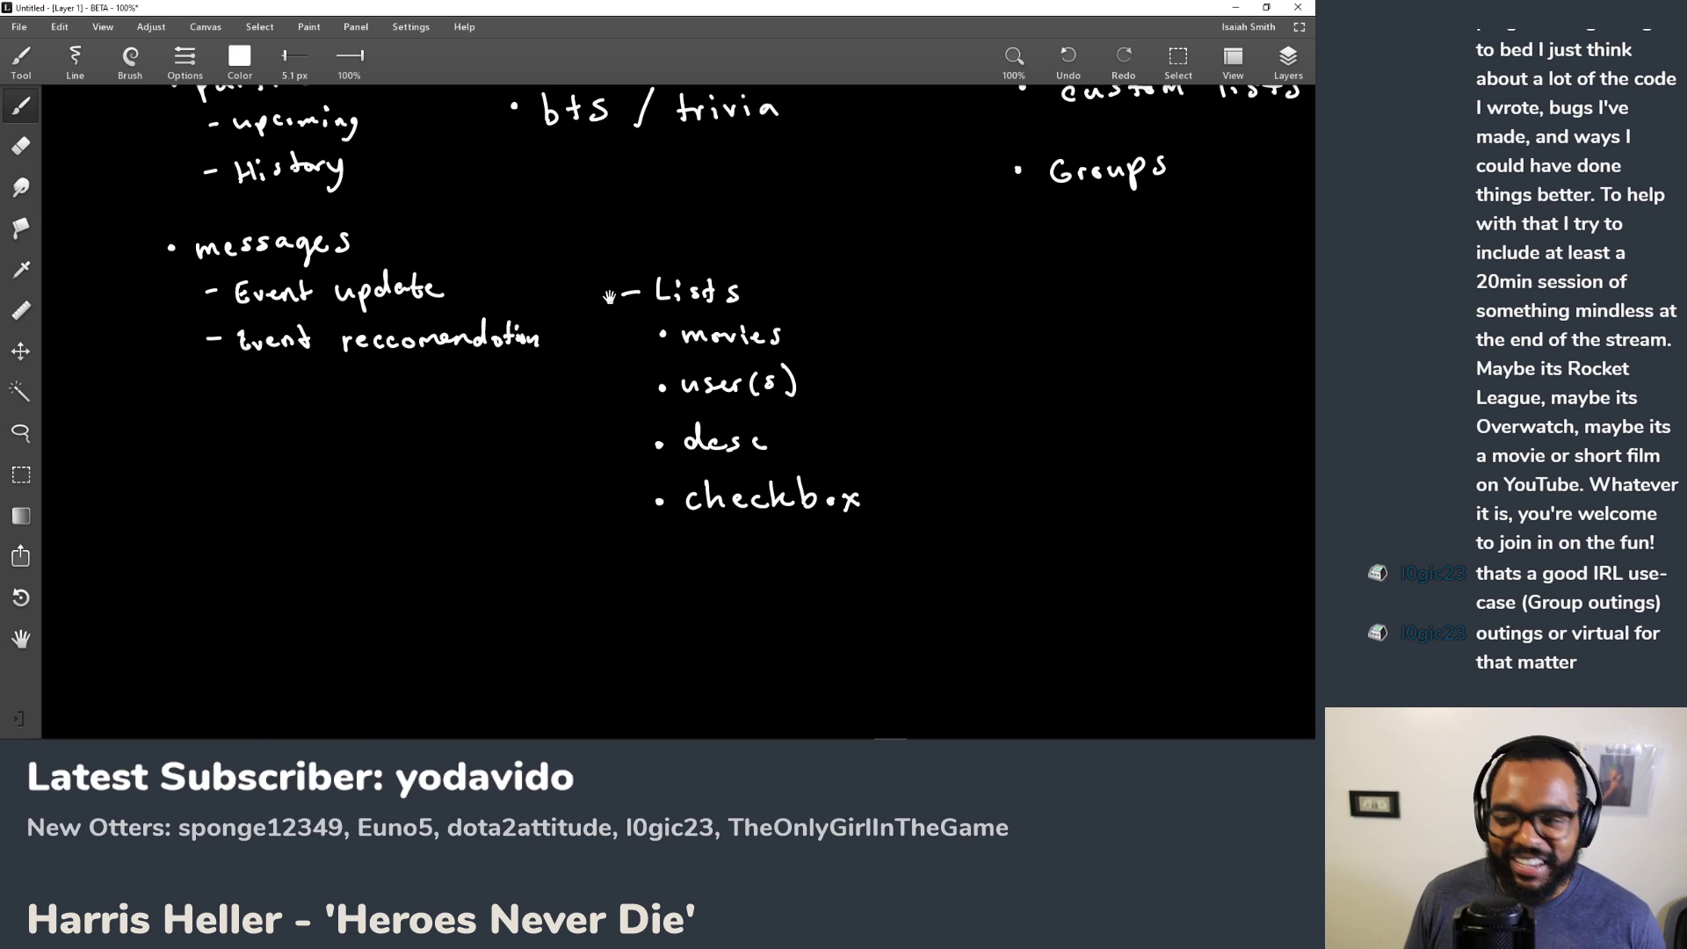
{"action": "left_click_drag", "start_coordinate": [608, 231], "coordinate": [601, 361]}
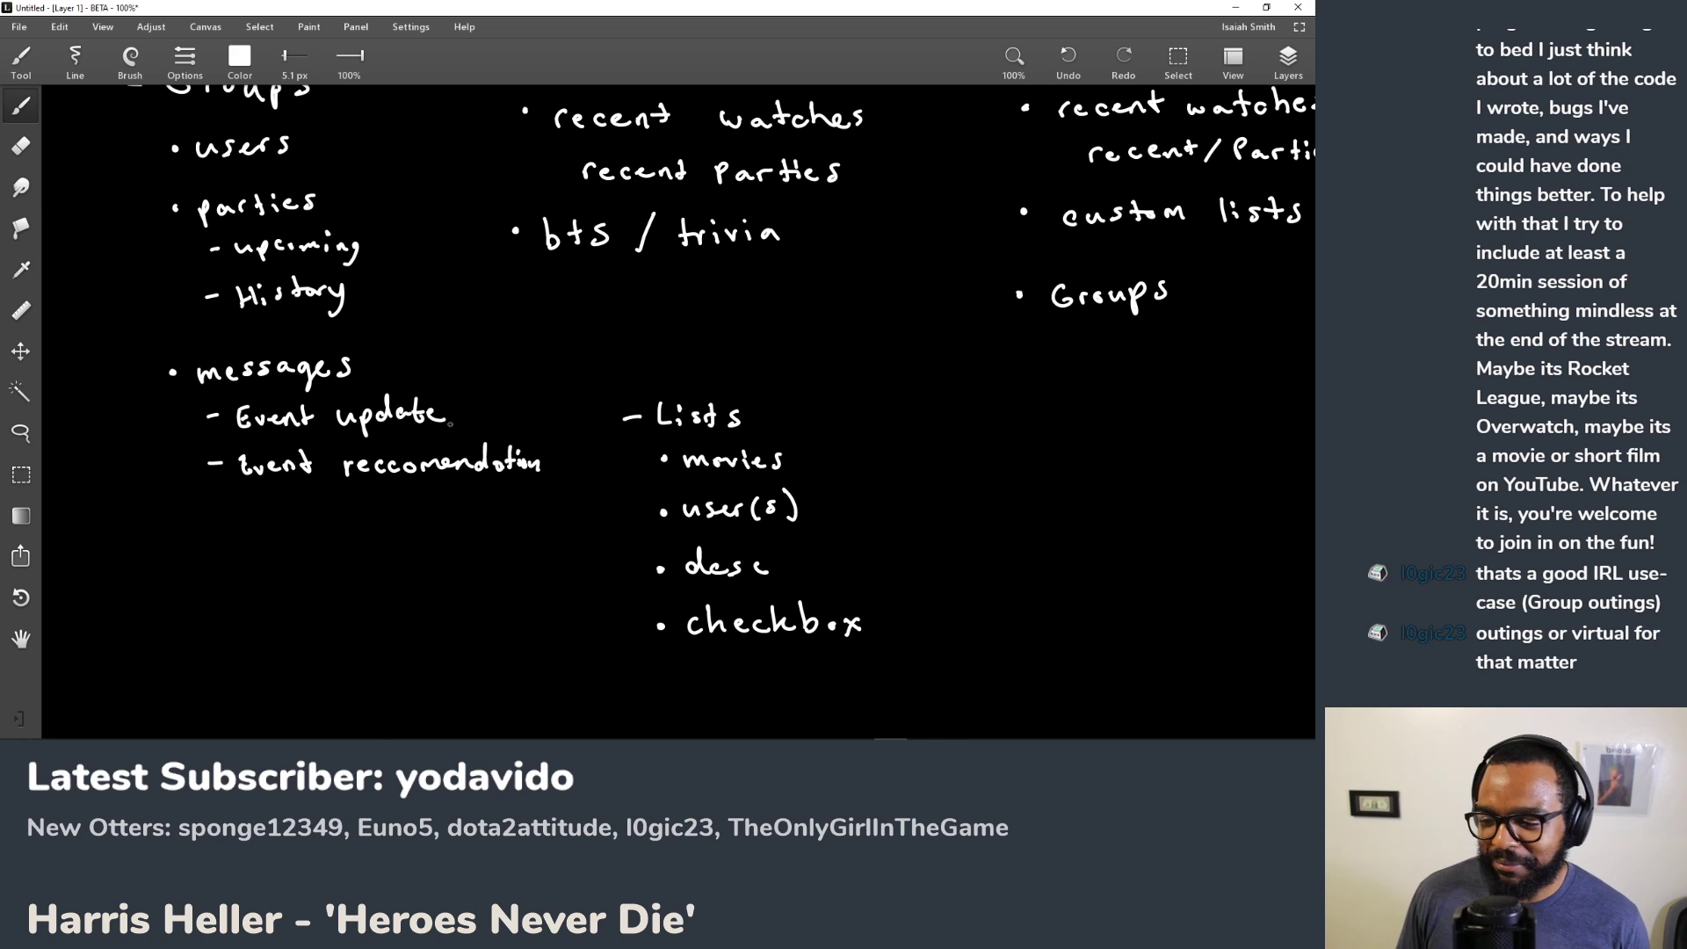
{"action": "scroll", "coordinate": [785, 460], "scroll_direction": "down", "scroll_amount": 3}
{"action": "scroll", "coordinate": [784, 461], "scroll_direction": "right", "scroll_amount": 2}
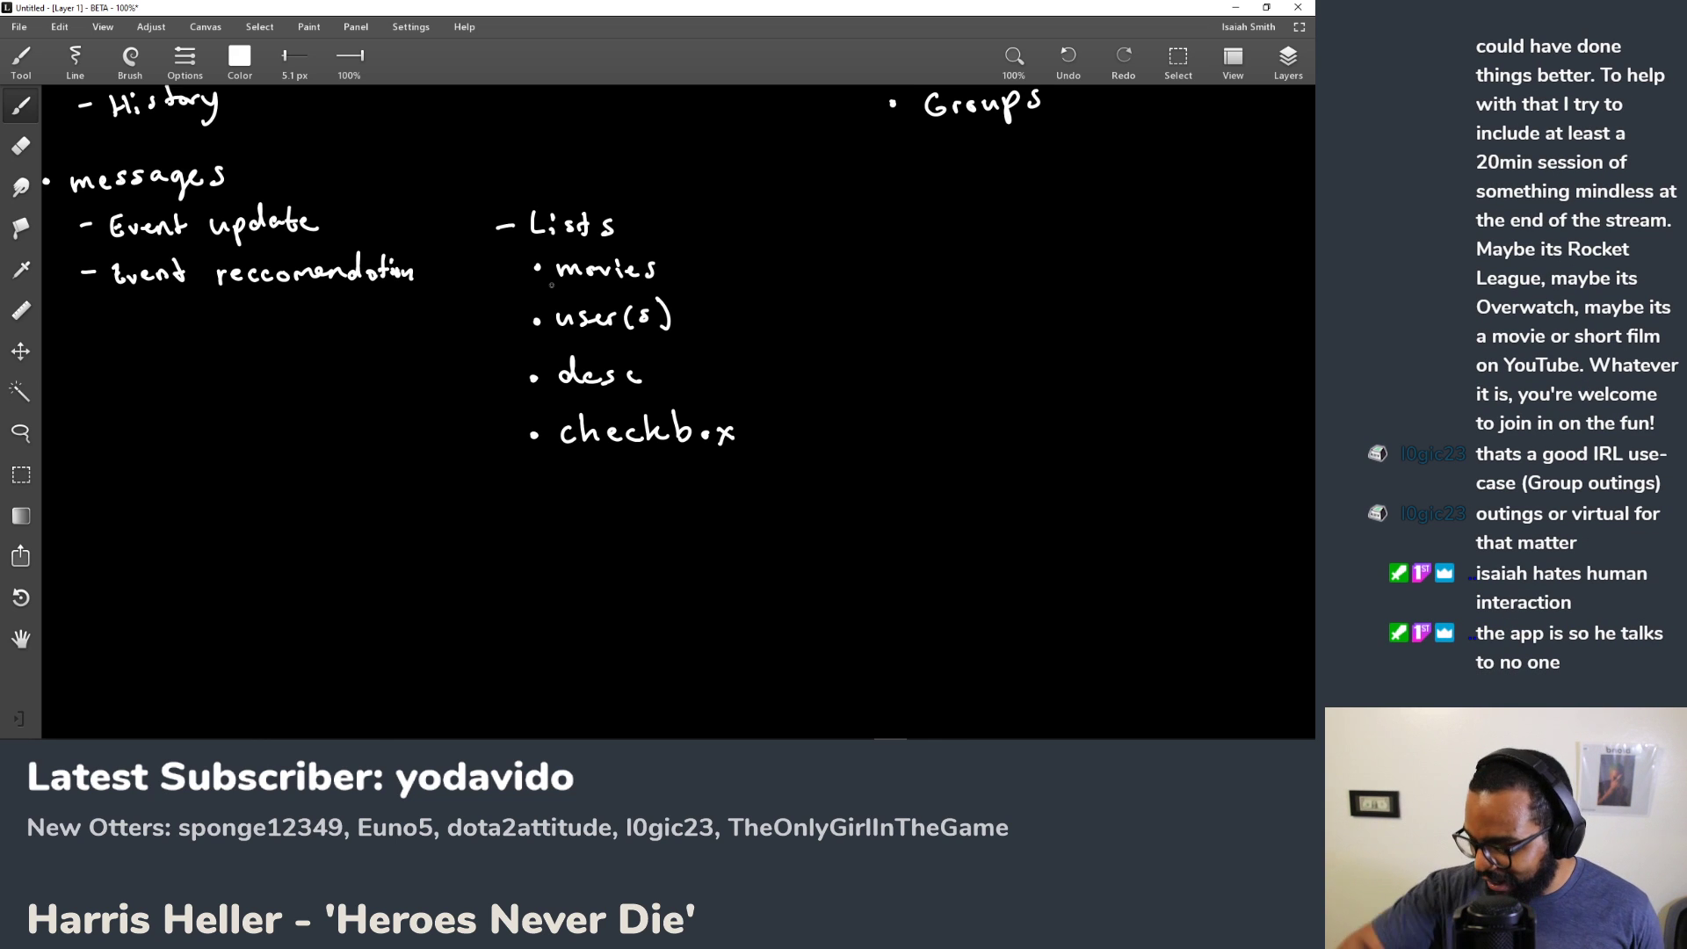
Step: Zoom the canvas to 50% and scroll over the notes, ending on the commentaries Pros/Cons table
{"action": "scroll", "coordinate": [675, 309], "scroll_direction": "up", "scroll_amount": 5}
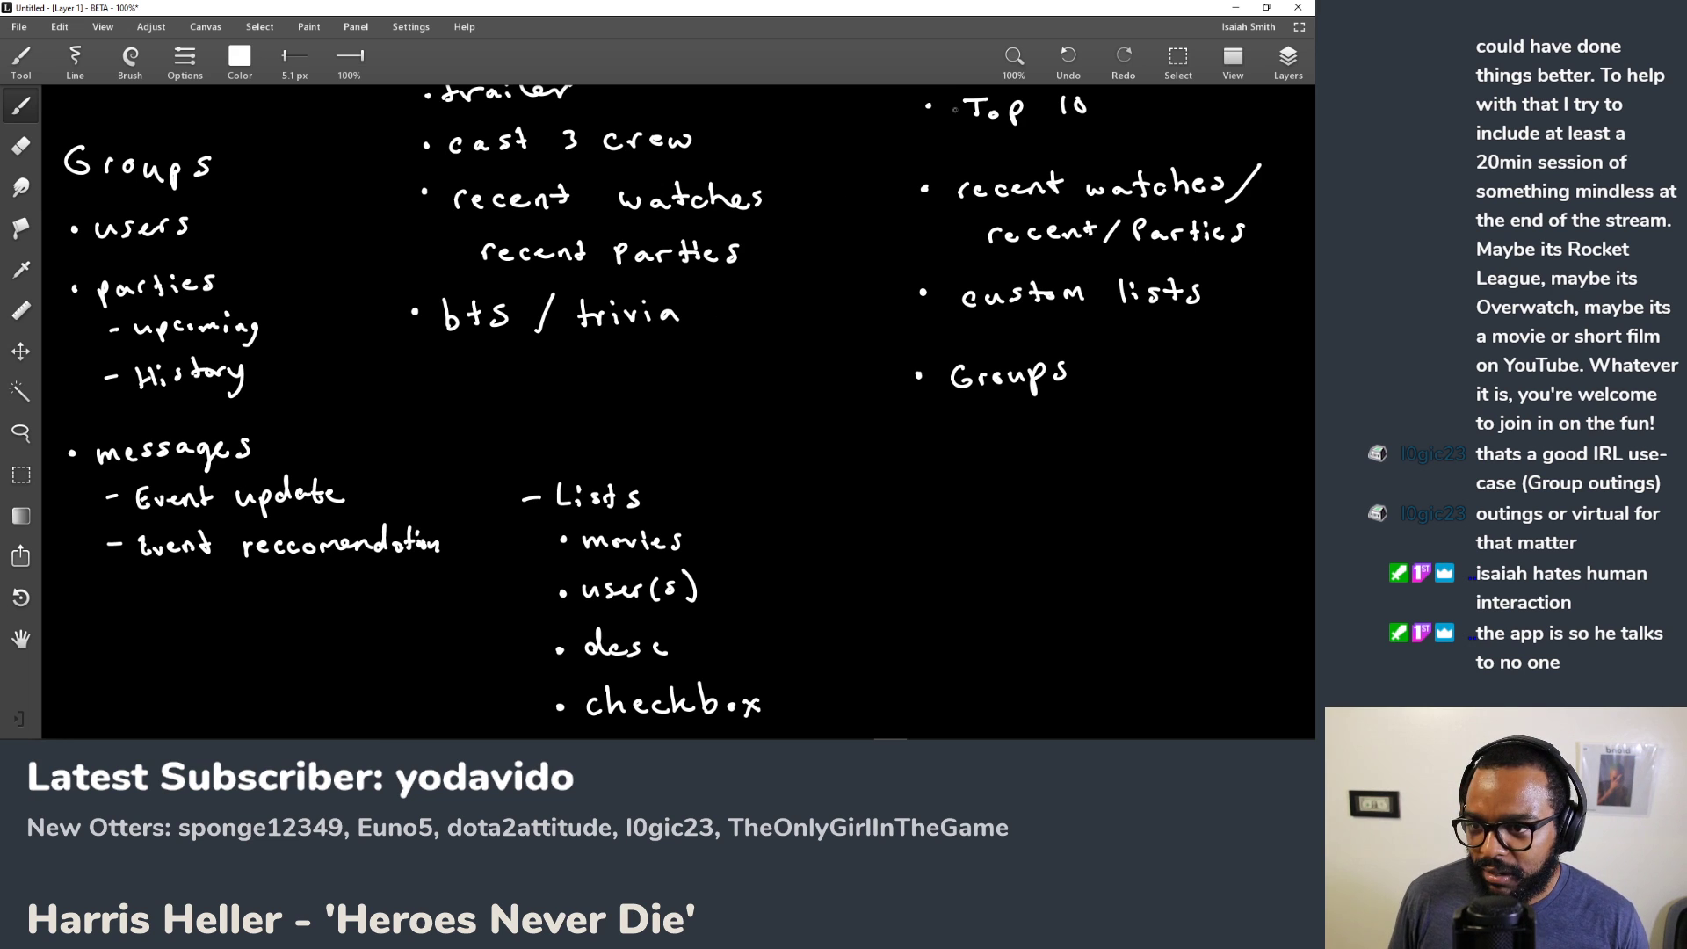
{"action": "left_click", "coordinate": [1015, 60]}
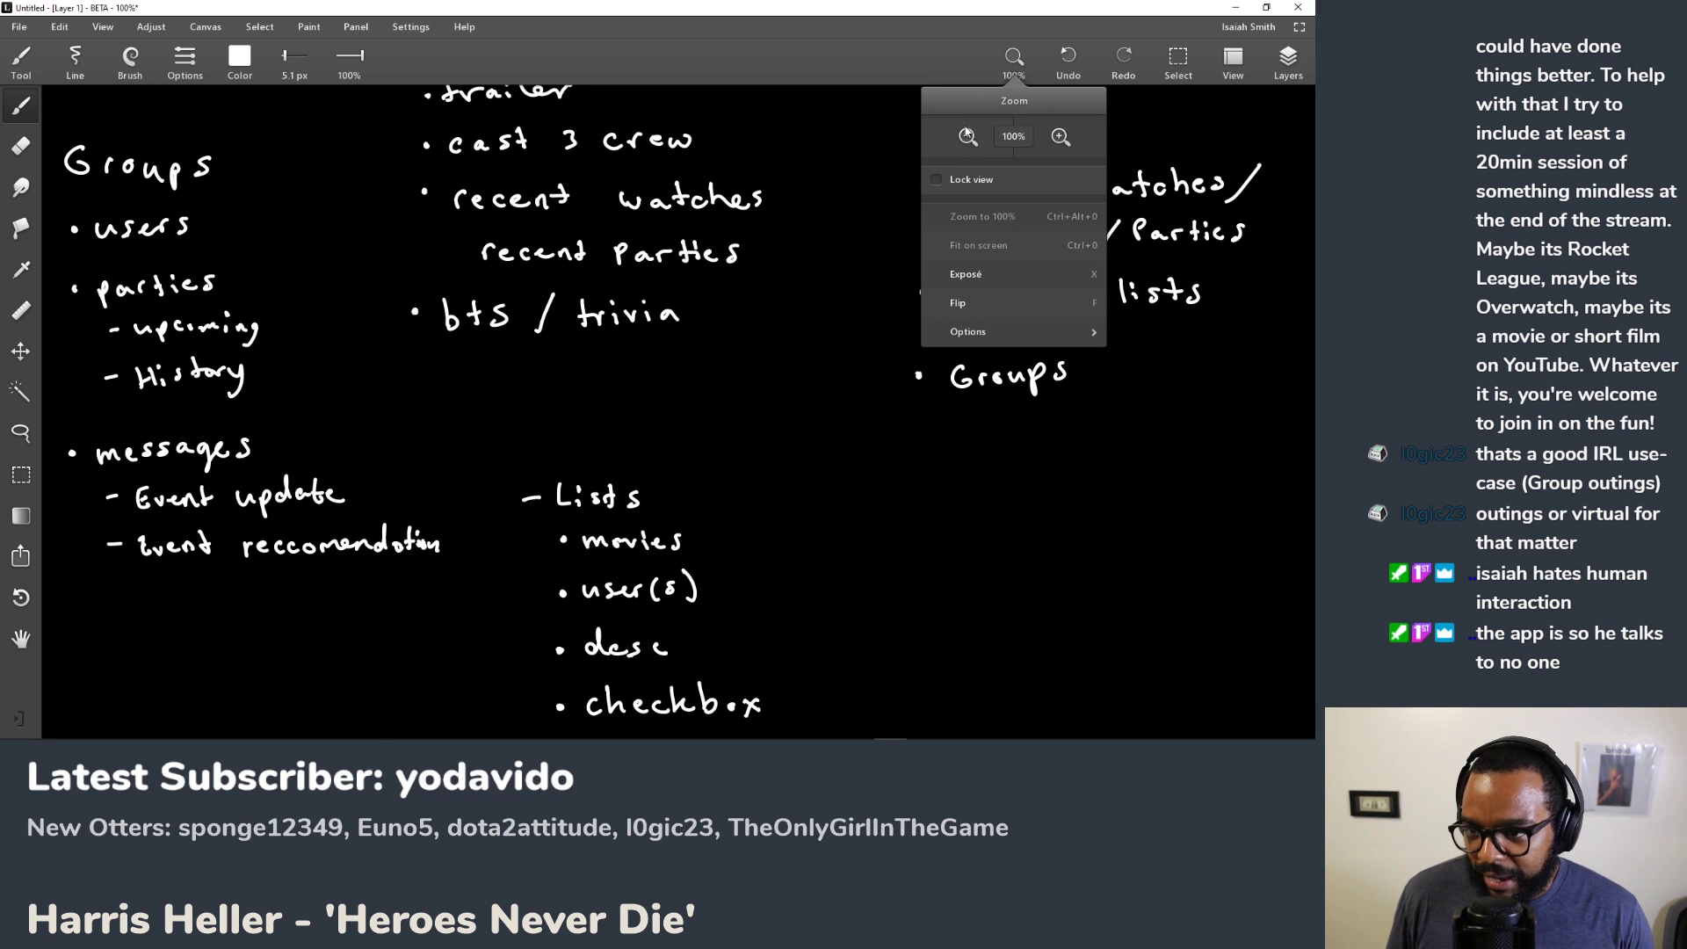
{"action": "left_click", "coordinate": [967, 136]}
{"action": "scroll", "coordinate": [703, 338], "scroll_direction": "up", "scroll_amount": 10}
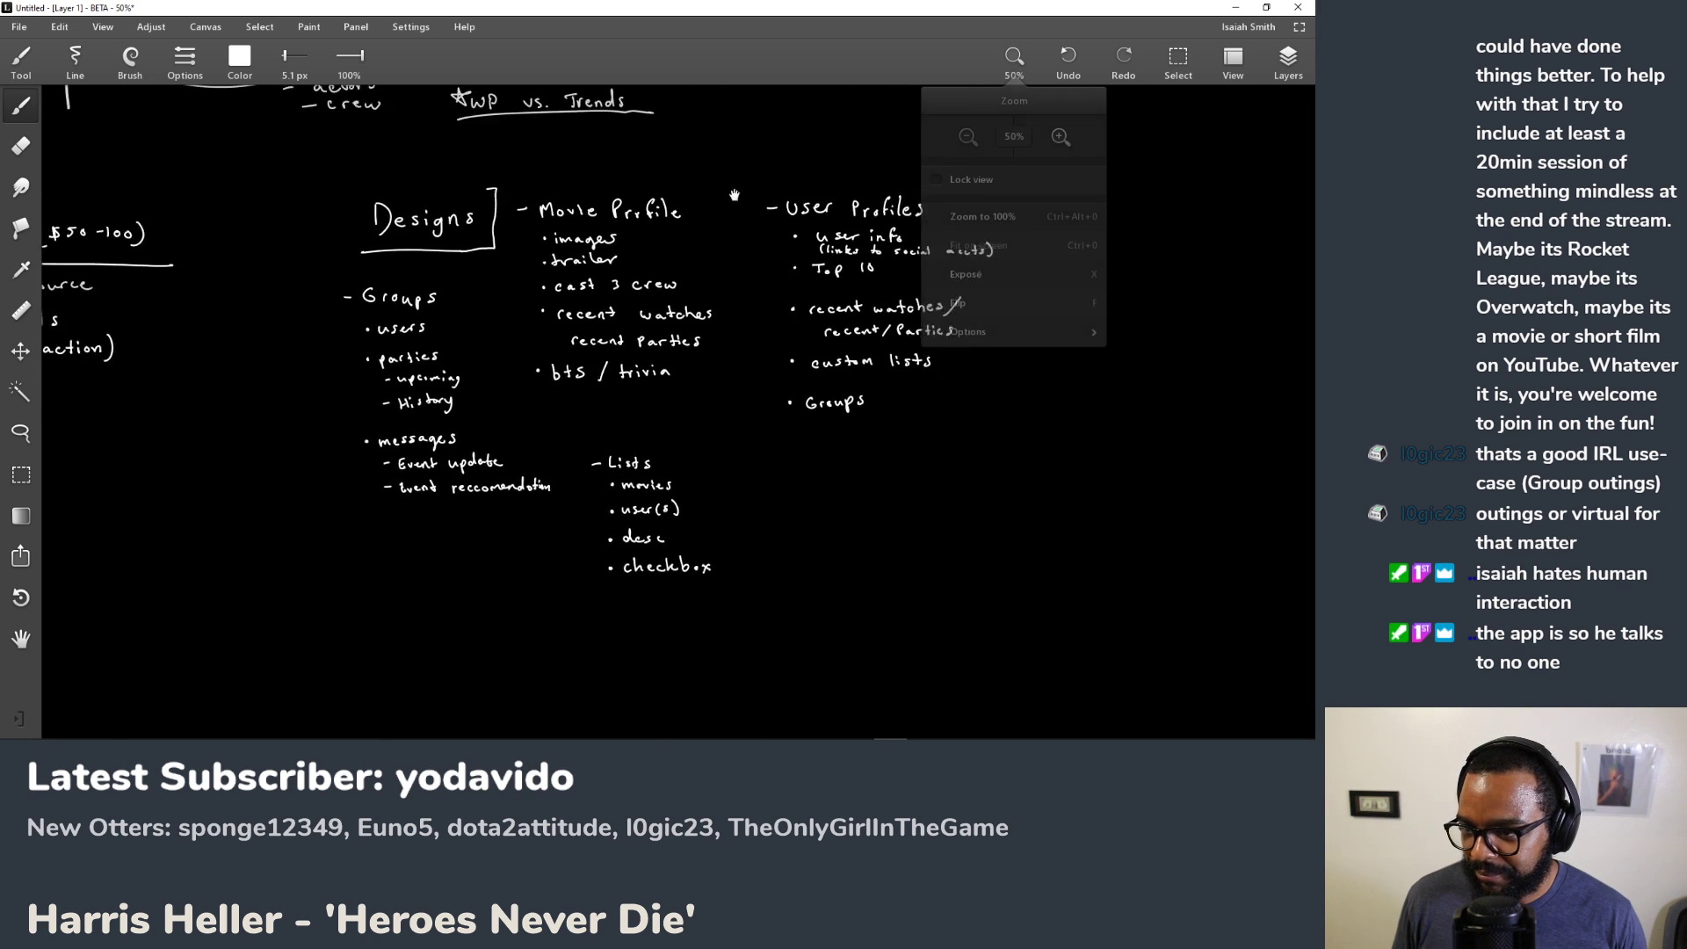
{"action": "scroll", "coordinate": [703, 338], "scroll_direction": "left", "scroll_amount": 5}
{"action": "scroll", "coordinate": [703, 338], "scroll_direction": "down", "scroll_amount": 10}
{"action": "scroll", "coordinate": [703, 338], "scroll_direction": "left", "scroll_amount": 10}
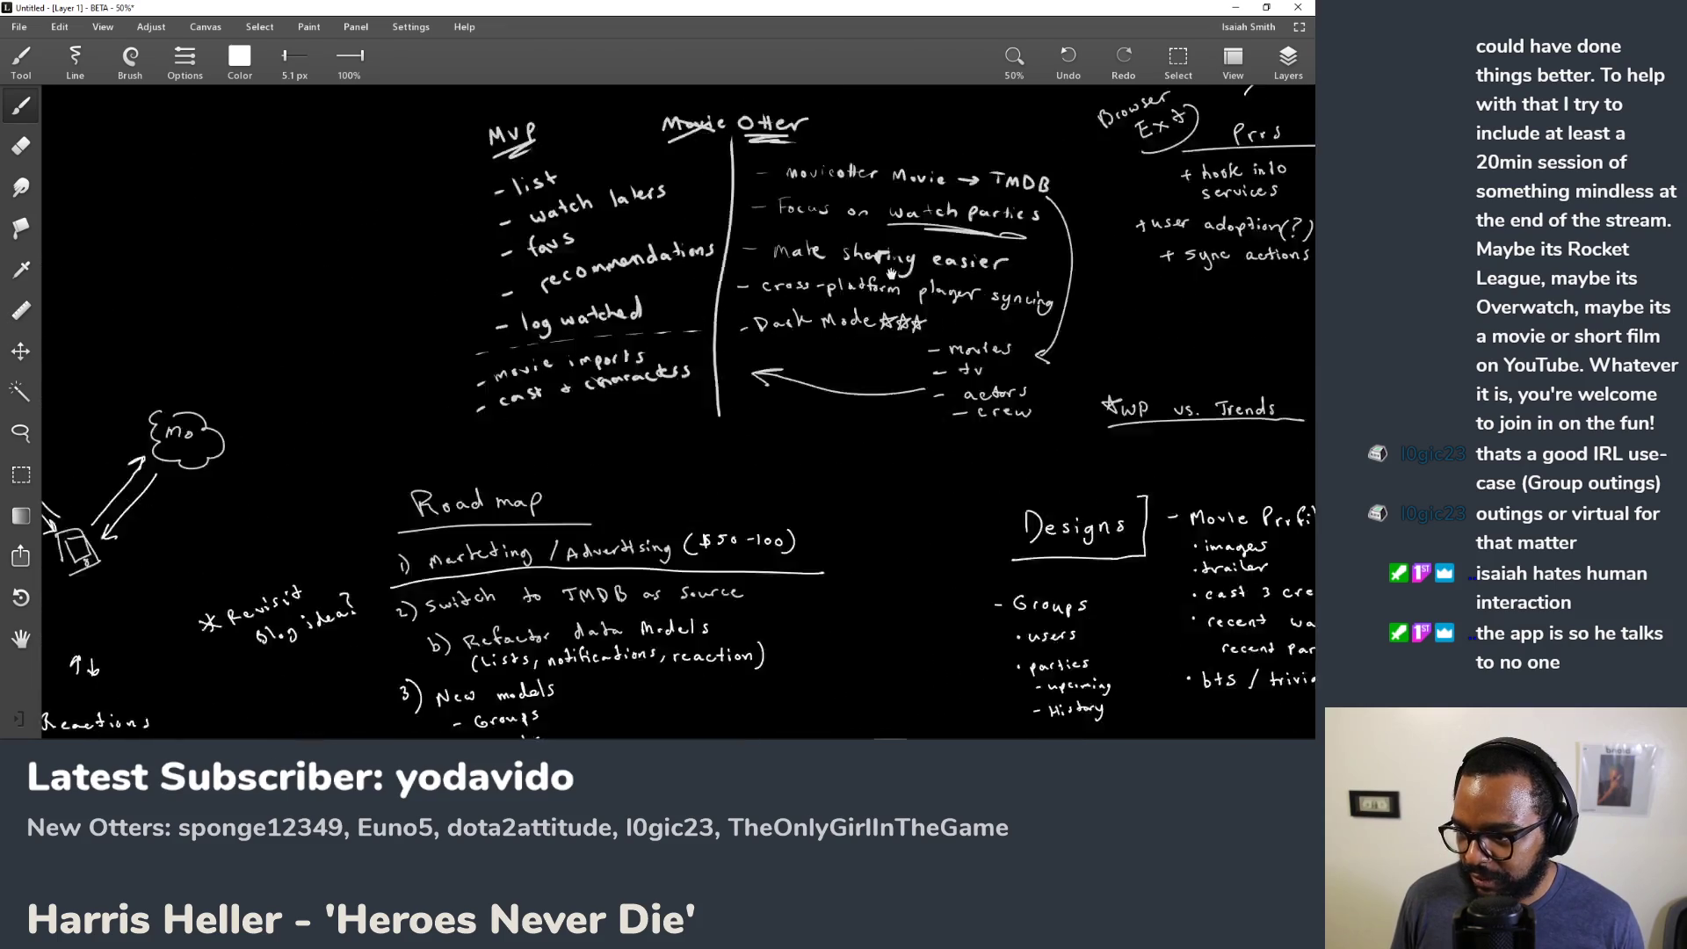
{"action": "scroll", "coordinate": [861, 235], "scroll_direction": "down", "scroll_amount": 2}
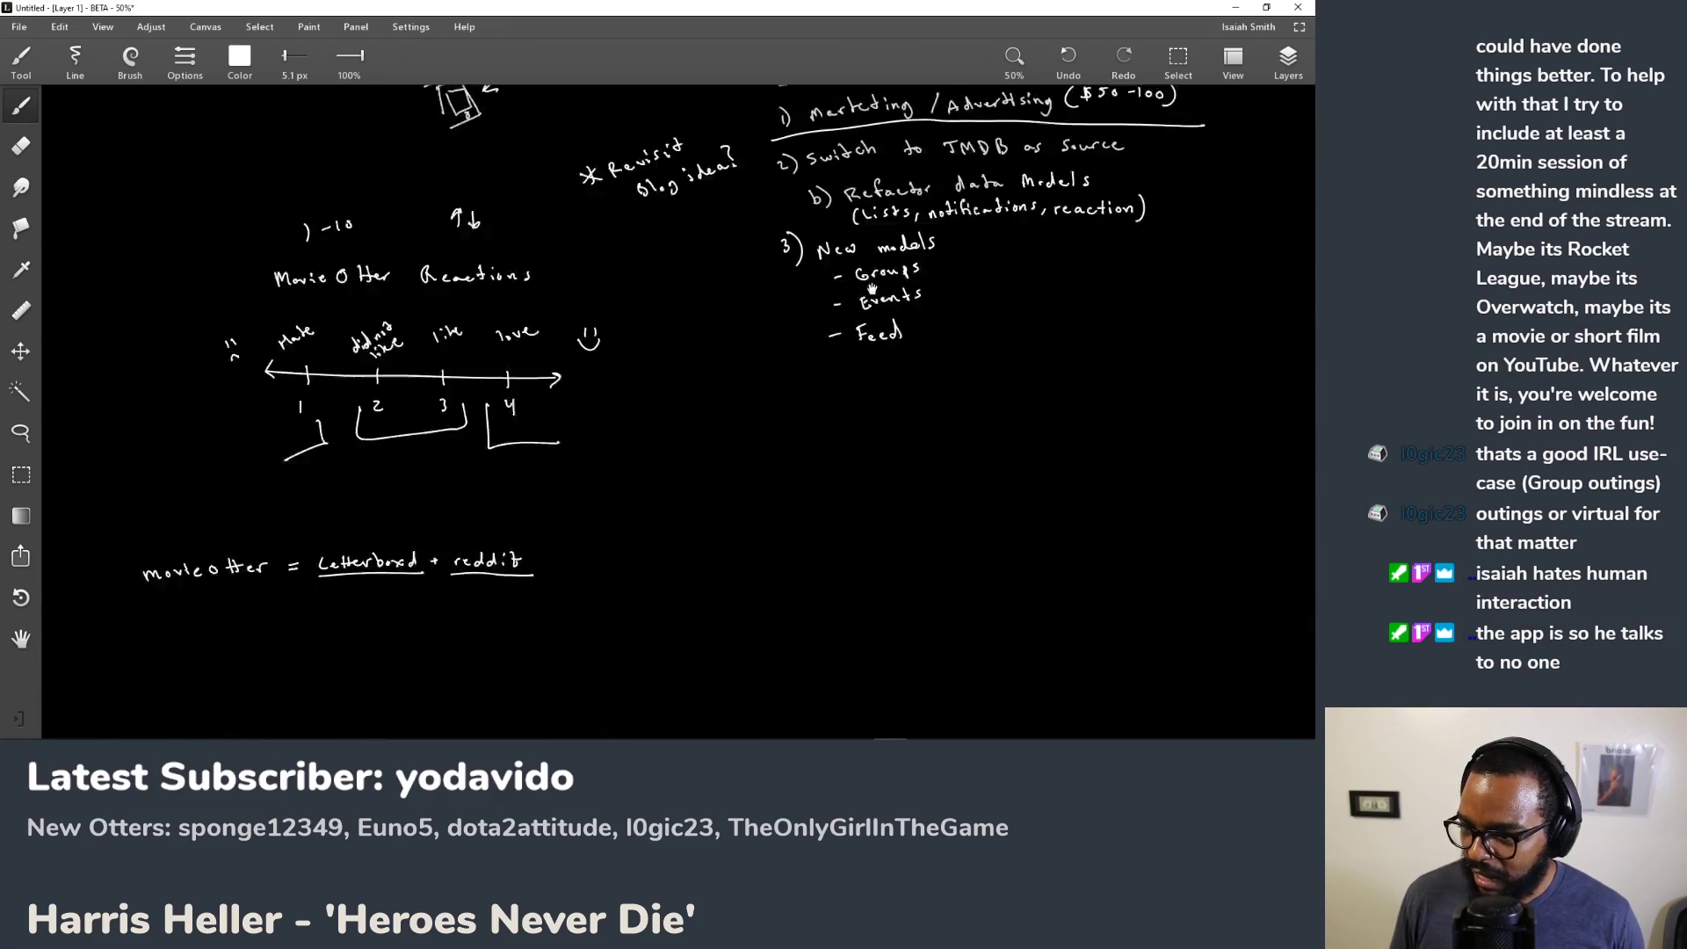
{"action": "scroll", "coordinate": [791, 334], "scroll_direction": "right", "scroll_amount": 10}
{"action": "scroll", "coordinate": [747, 396], "scroll_direction": "up", "scroll_amount": 6}
{"action": "scroll", "coordinate": [726, 433], "scroll_direction": "right", "scroll_amount": 8}
{"action": "scroll", "coordinate": [726, 433], "scroll_direction": "up", "scroll_amount": 5}
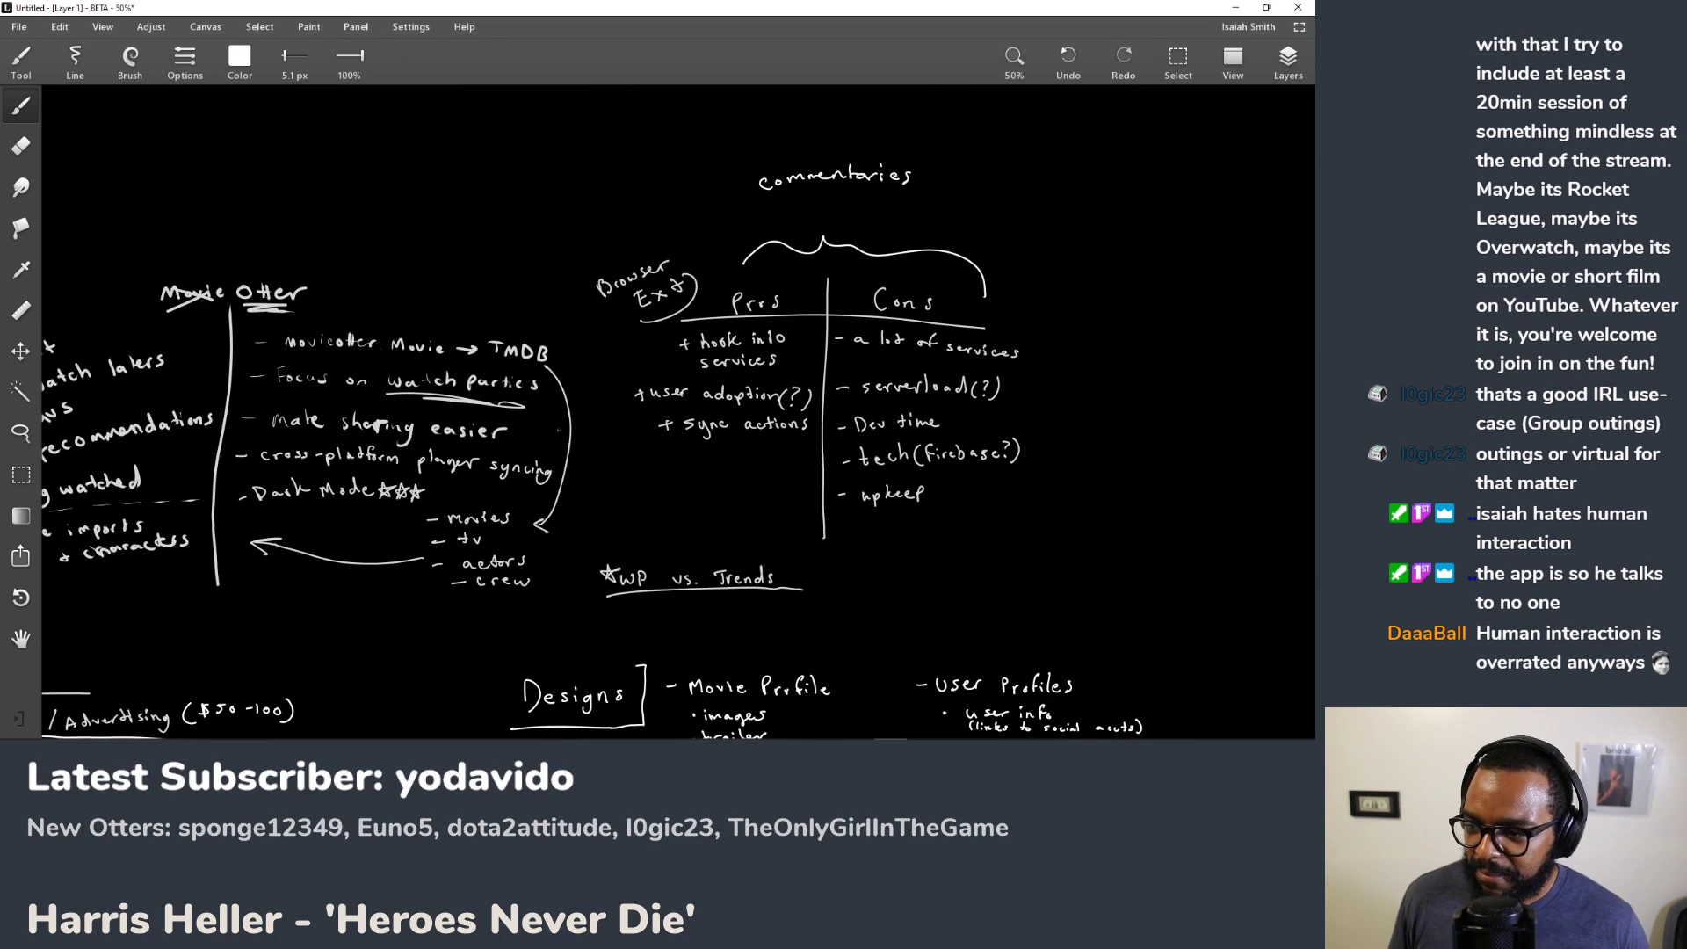
{"action": "scroll", "coordinate": [648, 425], "scroll_direction": "right", "scroll_amount": 5}
{"action": "scroll", "coordinate": [648, 425], "scroll_direction": "down", "scroll_amount": 2}
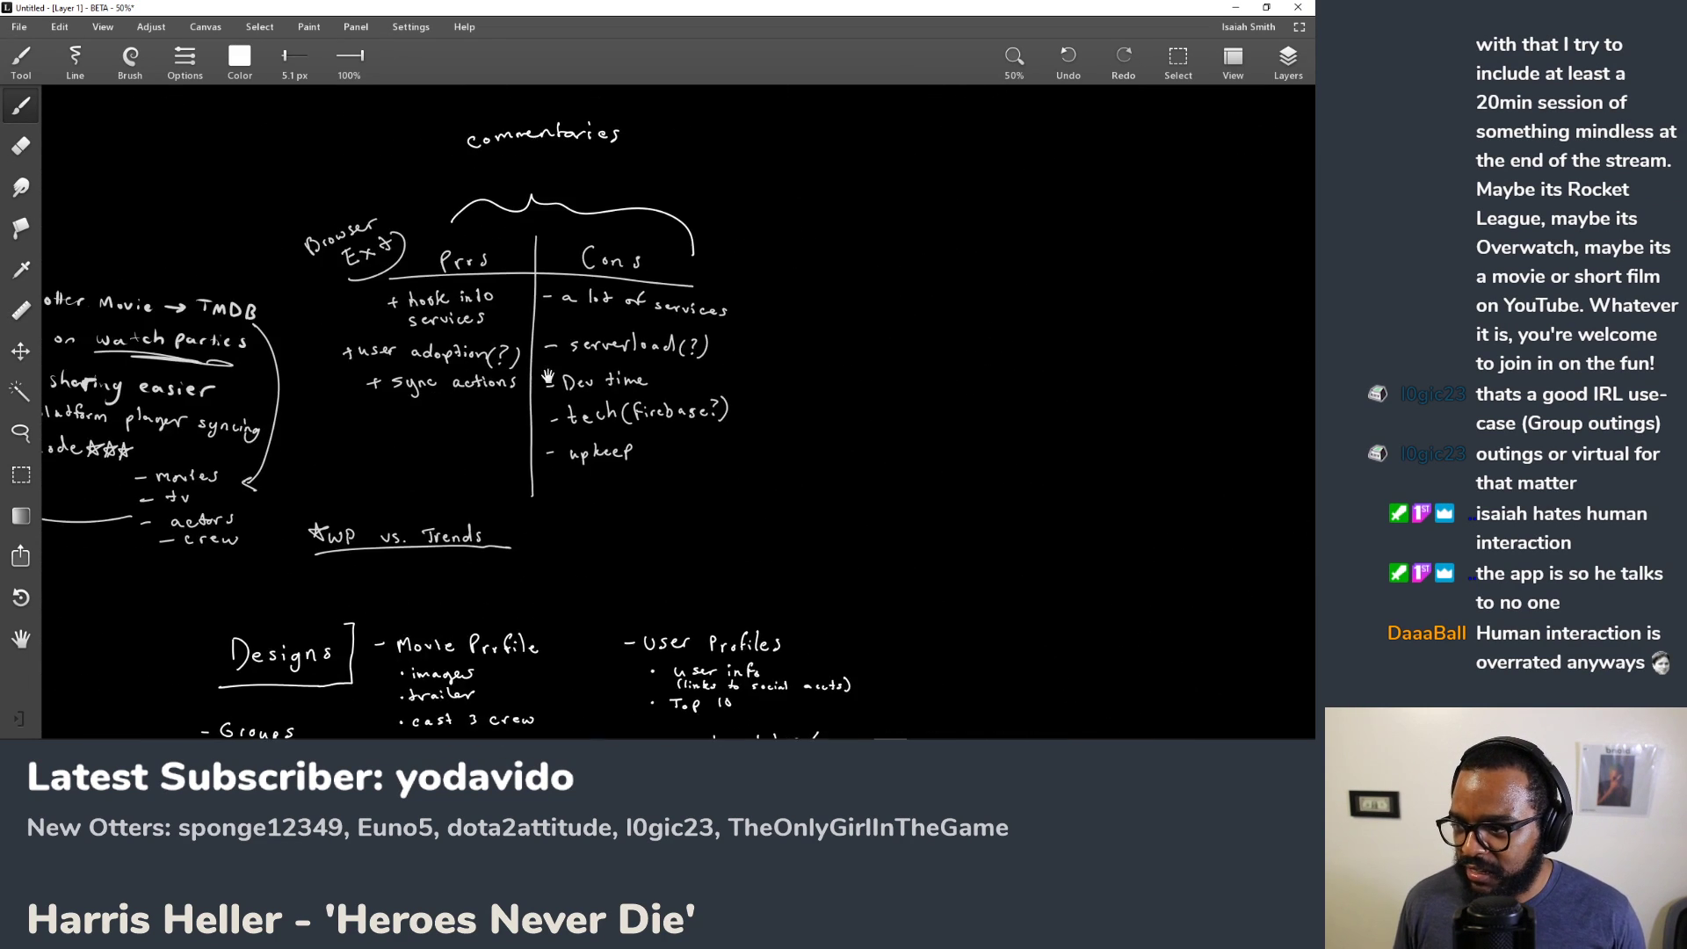
{"action": "scroll", "coordinate": [639, 230], "scroll_direction": "up", "scroll_amount": 3}
{"action": "scroll", "coordinate": [639, 230], "scroll_direction": "left", "scroll_amount": 1}
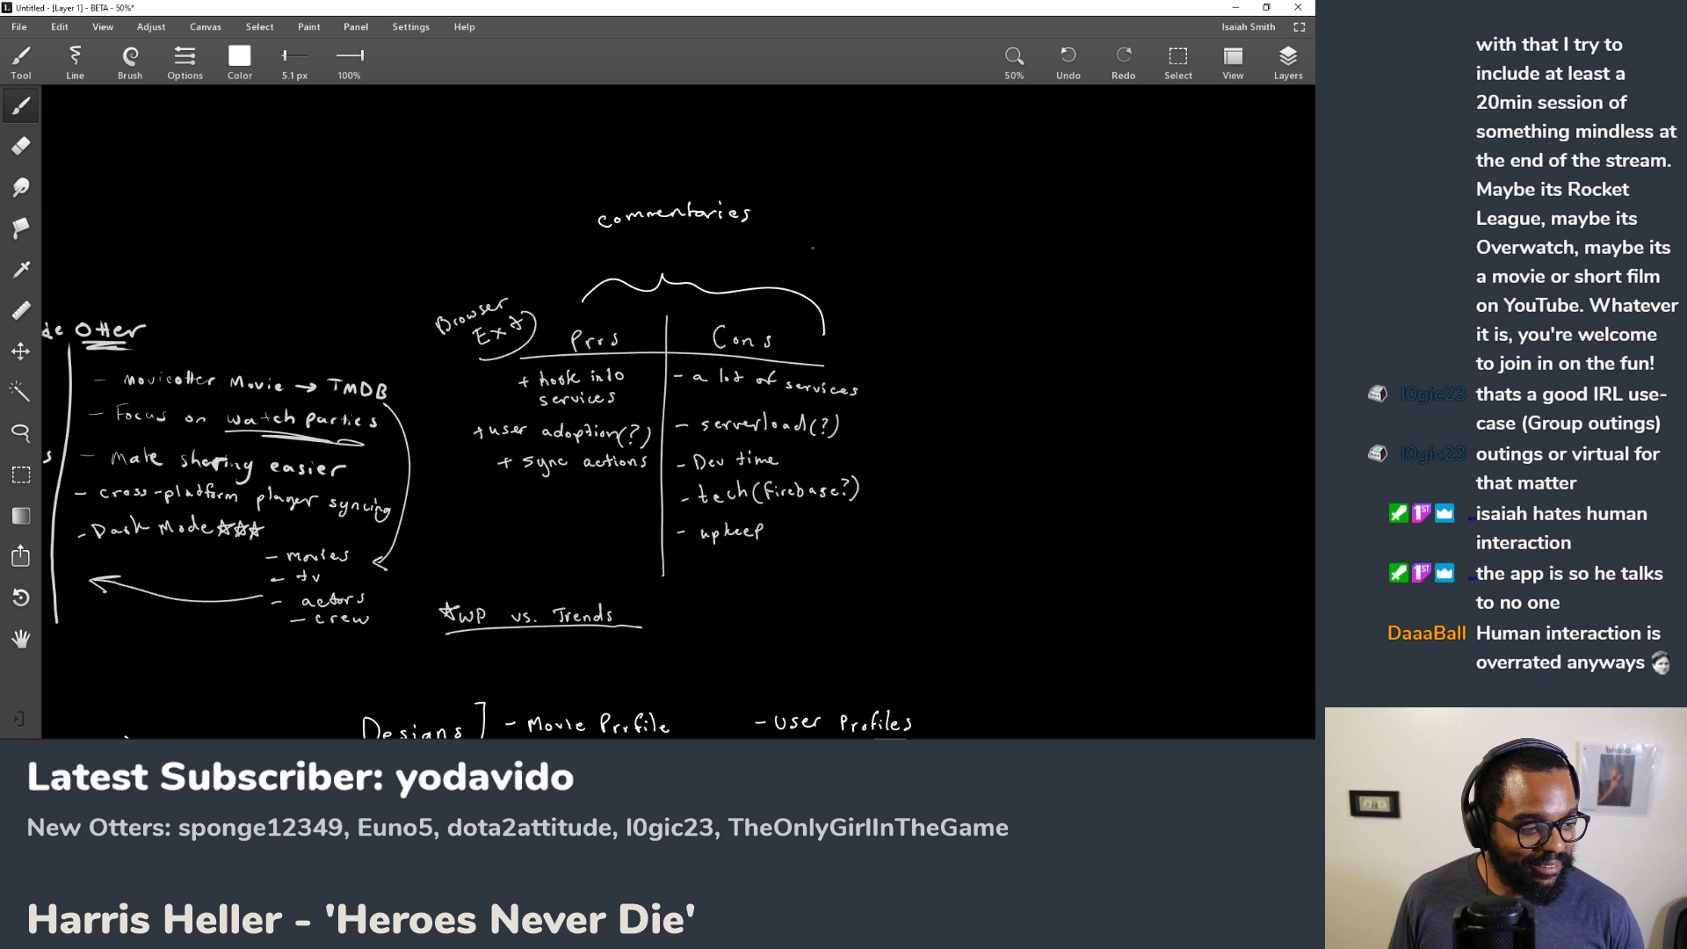
{"action": "left_click_drag", "start_coordinate": [720, 283], "coordinate": [1002, 264]}
{"action": "mouse_move", "coordinate": [421, 536]}
{"action": "left_mouse_down"}
{"action": "mouse_move", "coordinate": [684, 400]}
{"action": "mouse_move", "coordinate": [1229, 540]}
{"action": "left_mouse_up"}
{"action": "left_click_drag", "start_coordinate": [791, 703], "coordinate": [773, 382]}
{"action": "left_click_drag", "start_coordinate": [796, 513], "coordinate": [749, 379]}
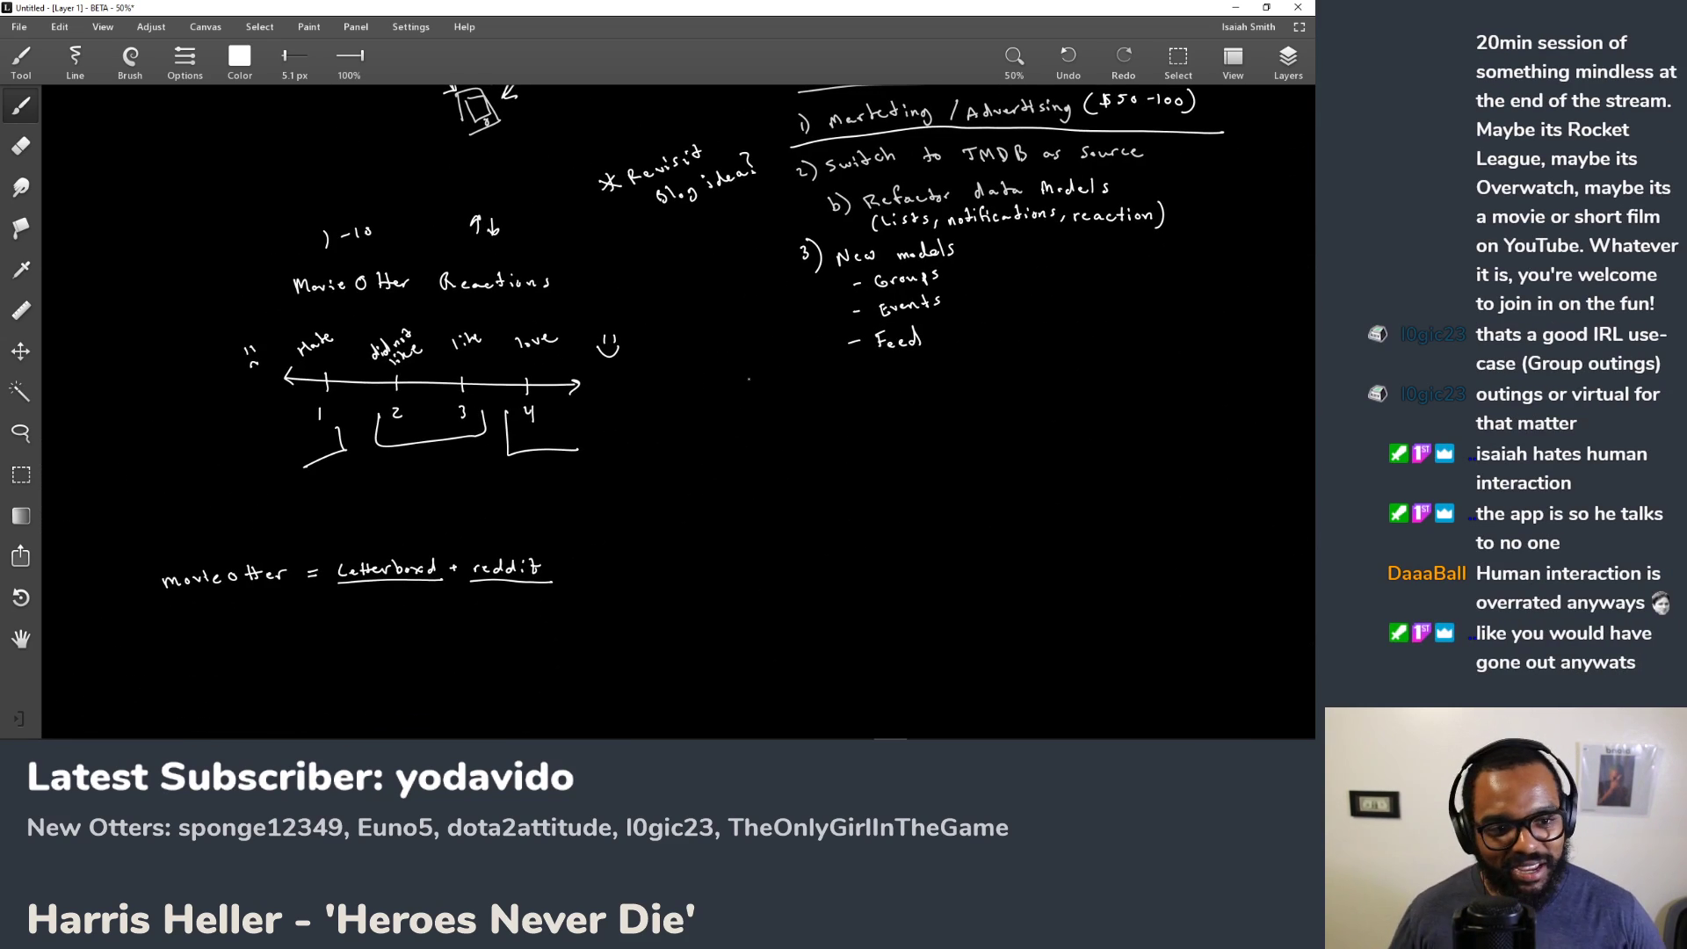
{"action": "left_click_drag", "start_coordinate": [1134, 172], "coordinate": [839, 330]}
{"action": "left_click_drag", "start_coordinate": [1007, 365], "coordinate": [729, 330]}
{"action": "left_click_drag", "start_coordinate": [892, 220], "coordinate": [696, 300]}
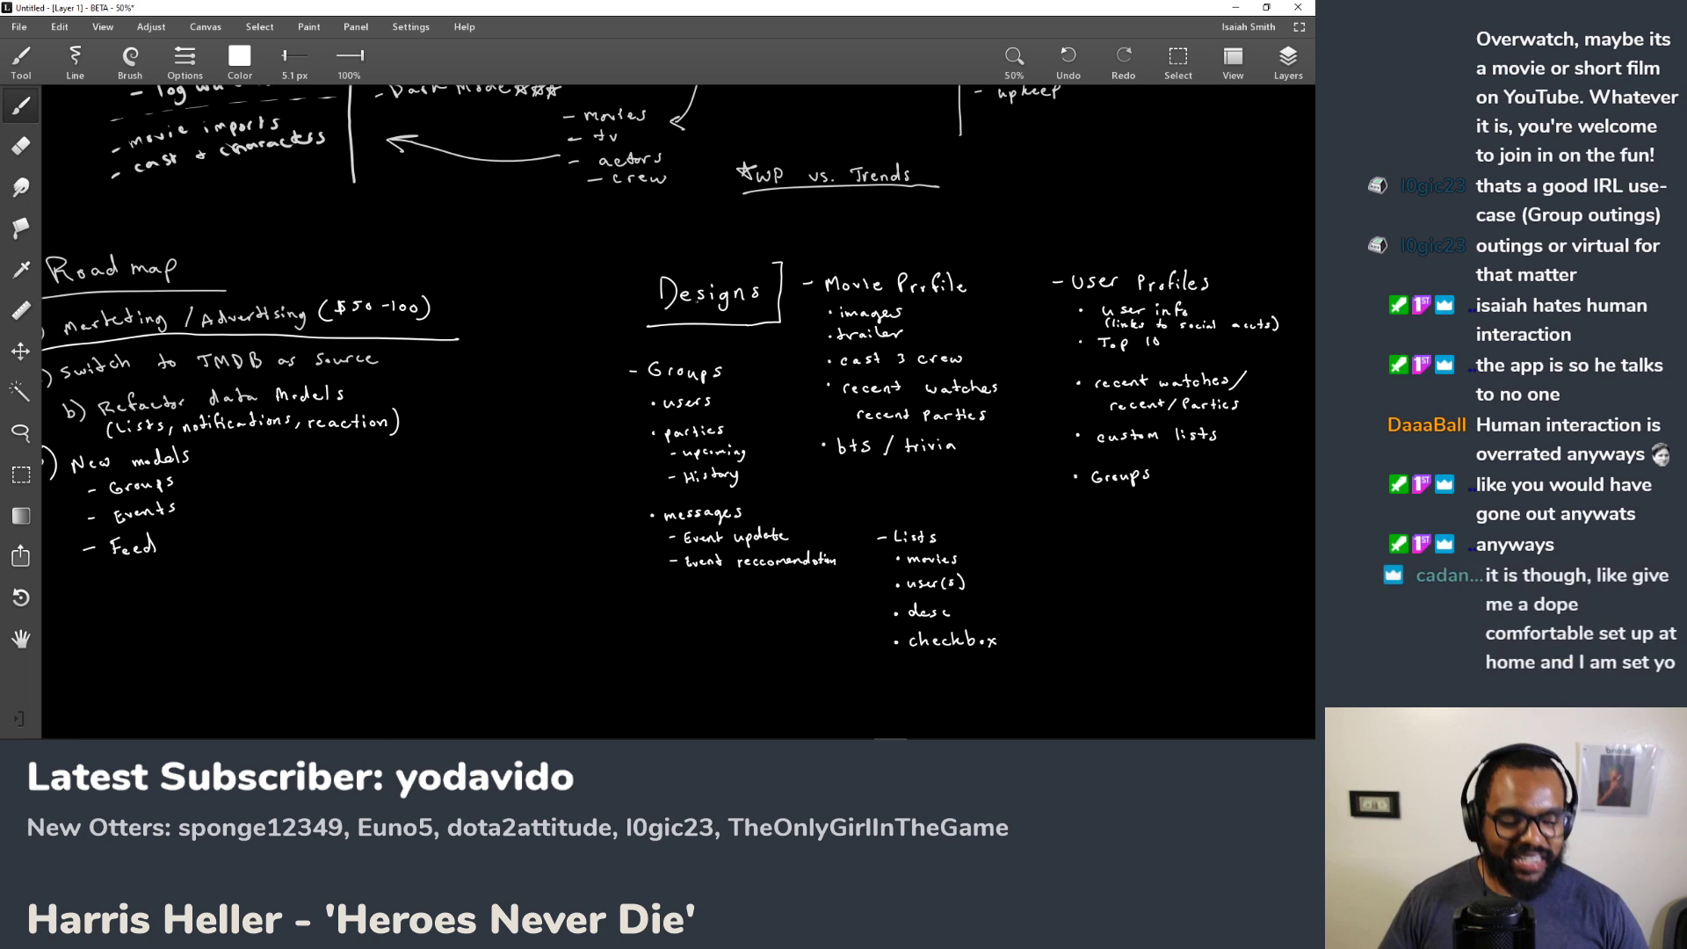
{"action": "left_click_drag", "start_coordinate": [997, 200], "coordinate": [831, 347]}
{"action": "left_click_drag", "start_coordinate": [907, 235], "coordinate": [817, 388]}
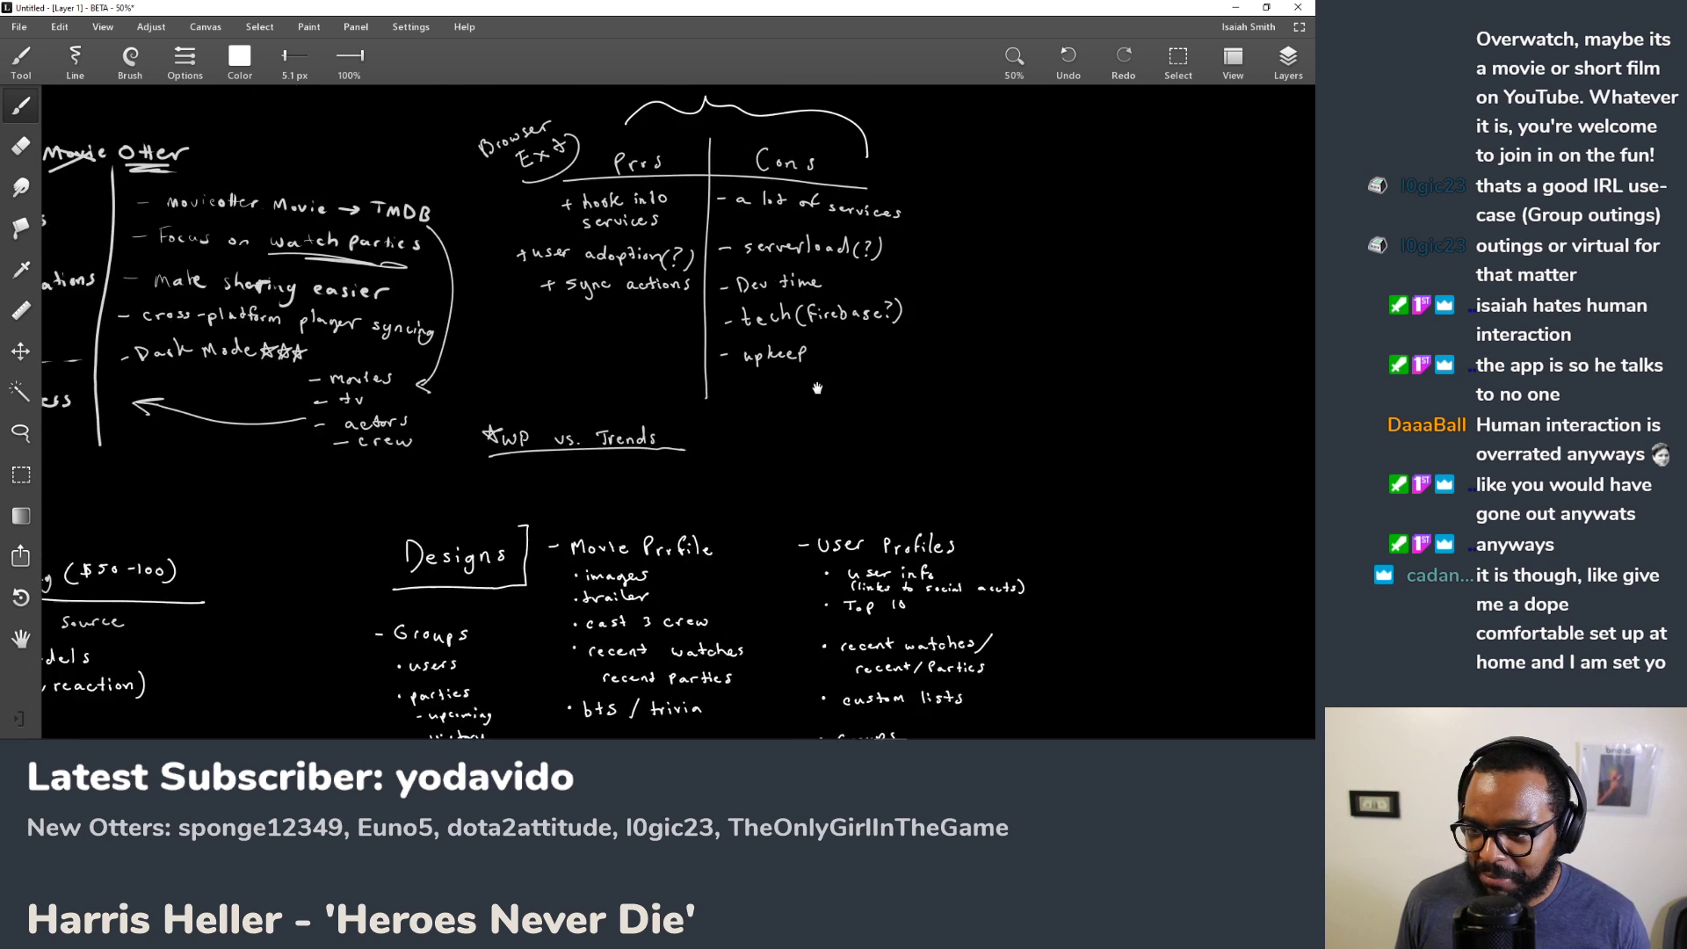
{"action": "left_click_drag", "start_coordinate": [763, 250], "coordinate": [778, 352]}
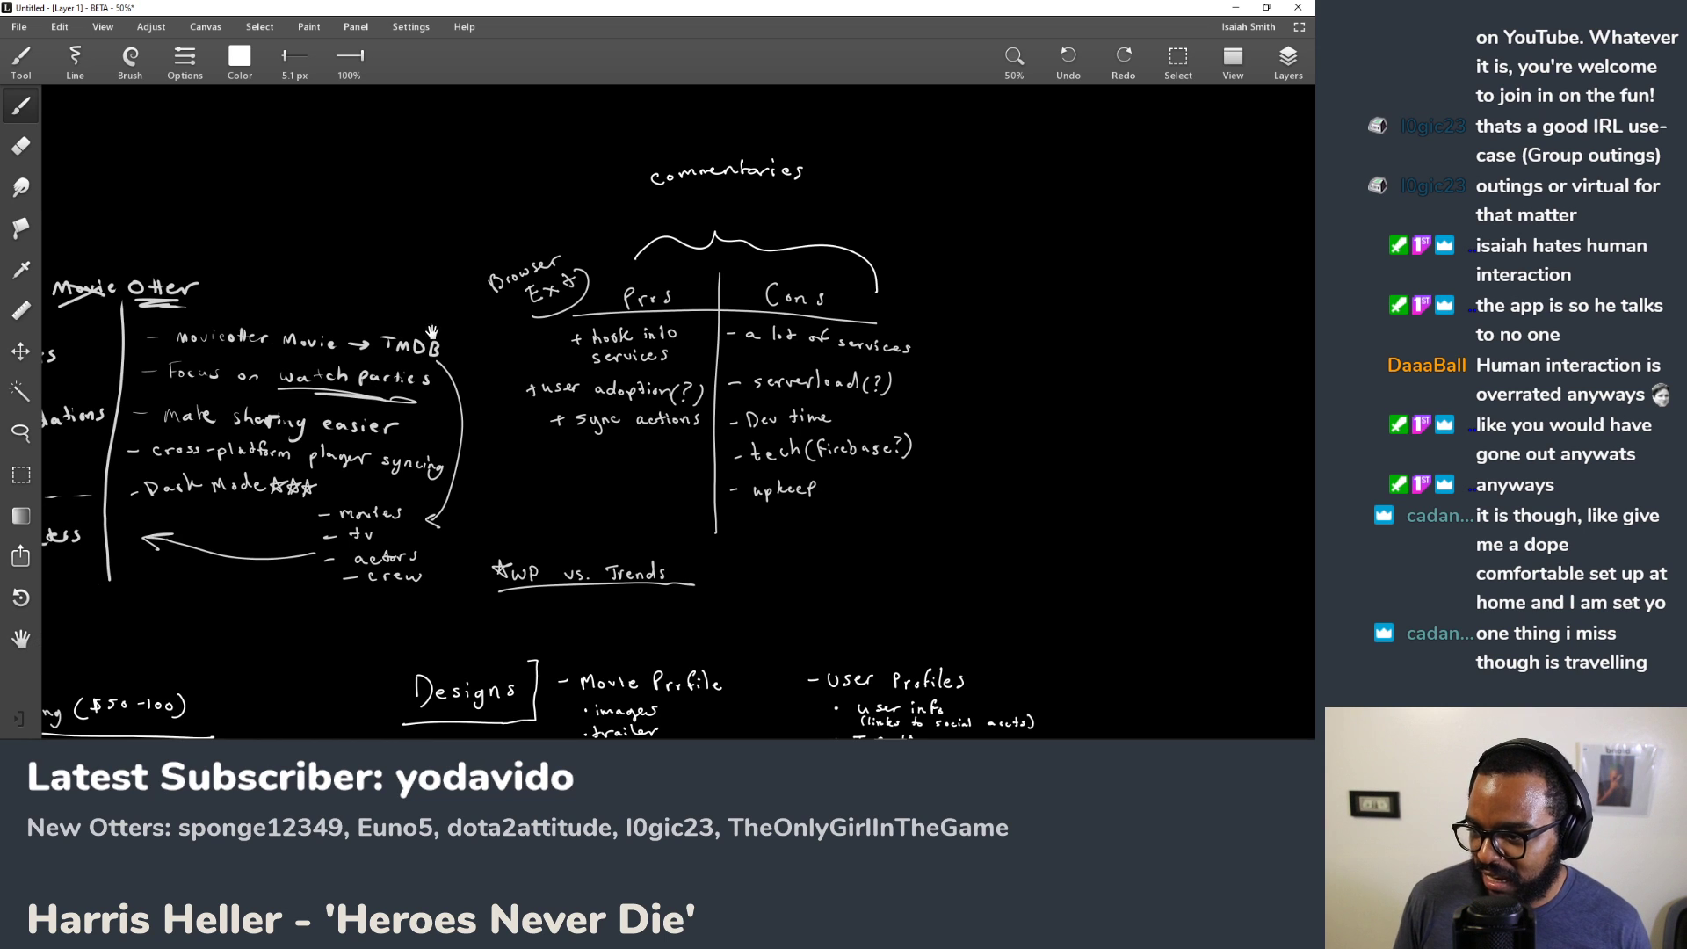
{"action": "left_click_drag", "start_coordinate": [442, 300], "coordinate": [605, 304]}
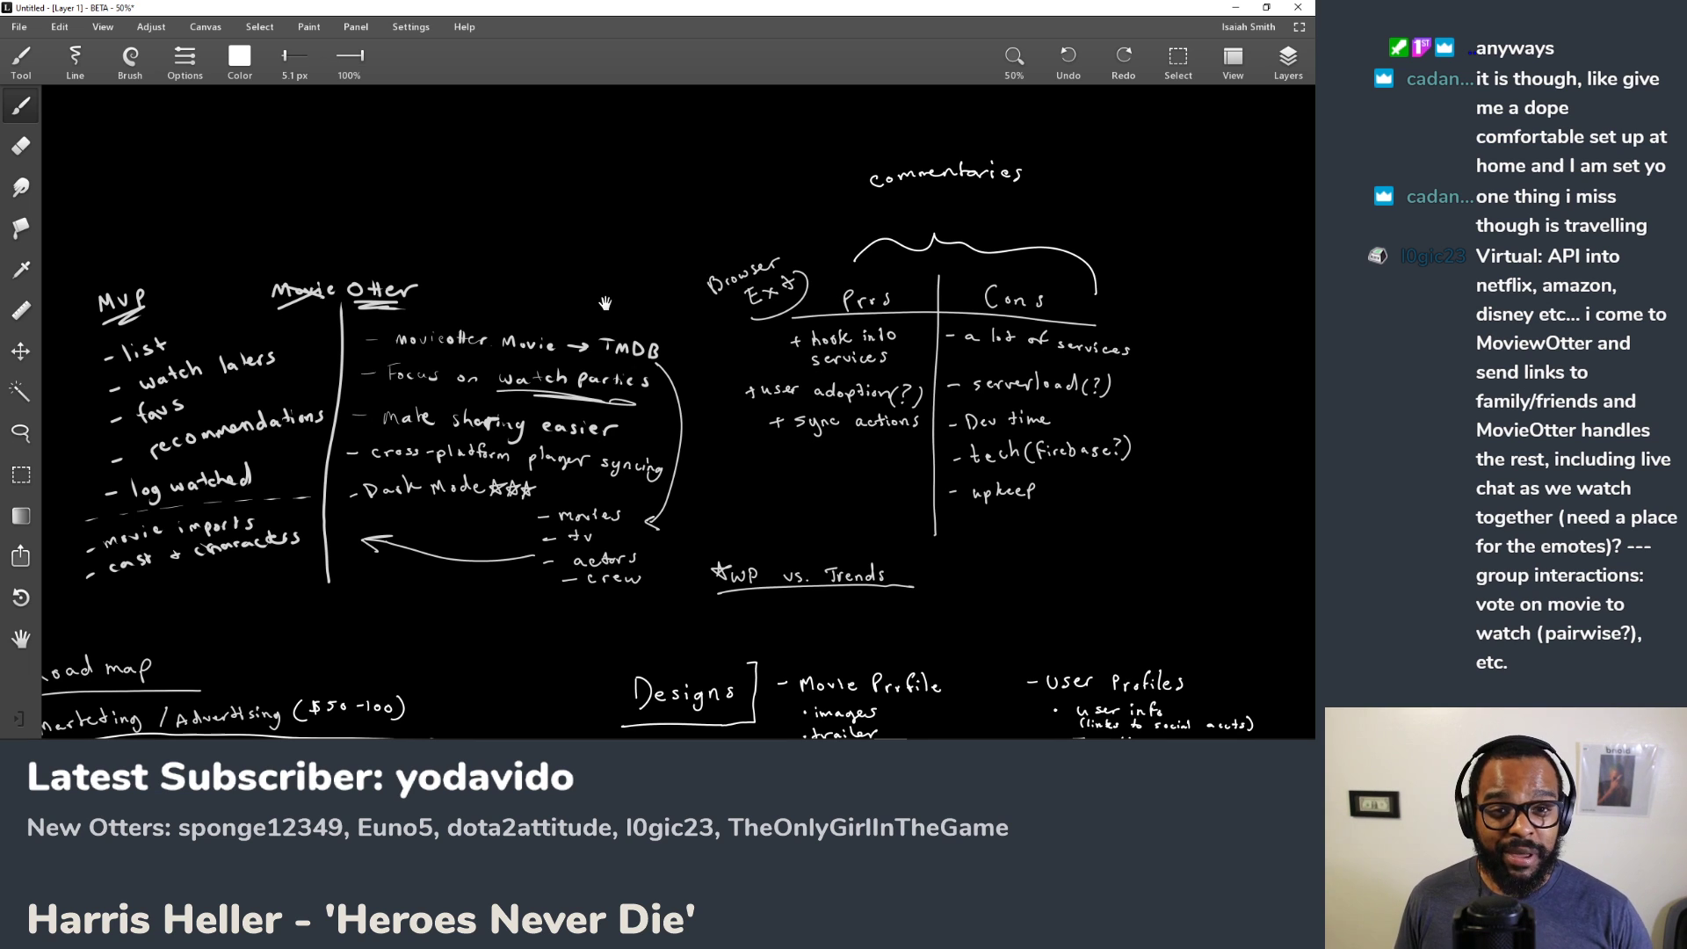
{"action": "mouse_move", "coordinate": [594, 198]}
{"action": "left_mouse_down"}
{"action": "mouse_move", "coordinate": [532, 222]}
{"action": "mouse_move", "coordinate": [431, 209]}
{"action": "left_mouse_up"}
{"action": "mouse_move", "coordinate": [562, 231]}
{"action": "left_mouse_down"}
{"action": "mouse_move", "coordinate": [508, 262]}
{"action": "mouse_move", "coordinate": [487, 239]}
{"action": "mouse_move", "coordinate": [443, 255]}
{"action": "mouse_move", "coordinate": [469, 192]}
{"action": "left_mouse_up"}
{"action": "left_click_drag", "start_coordinate": [452, 248], "coordinate": [448, 286]}
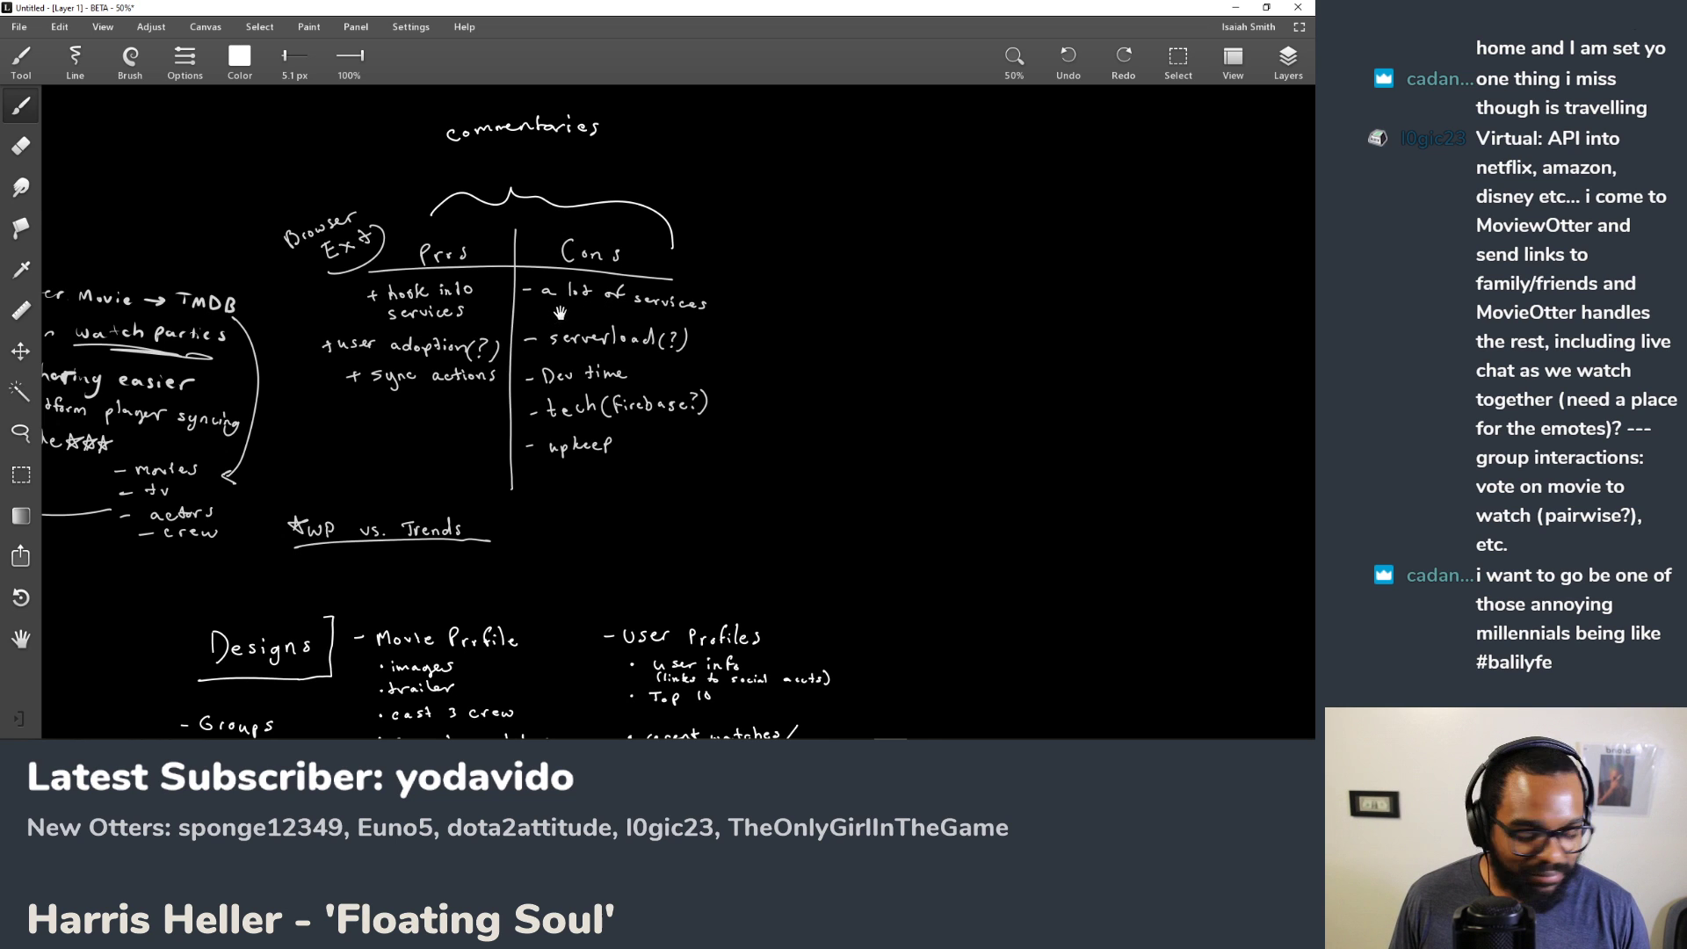
{"action": "mouse_move", "coordinate": [528, 334]}
{"action": "left_mouse_down"}
{"action": "mouse_move", "coordinate": [606, 453]}
{"action": "mouse_move", "coordinate": [646, 440]}
{"action": "mouse_move", "coordinate": [613, 352]}
{"action": "mouse_move", "coordinate": [606, 219]}
{"action": "mouse_move", "coordinate": [558, 338]}
{"action": "left_mouse_up"}
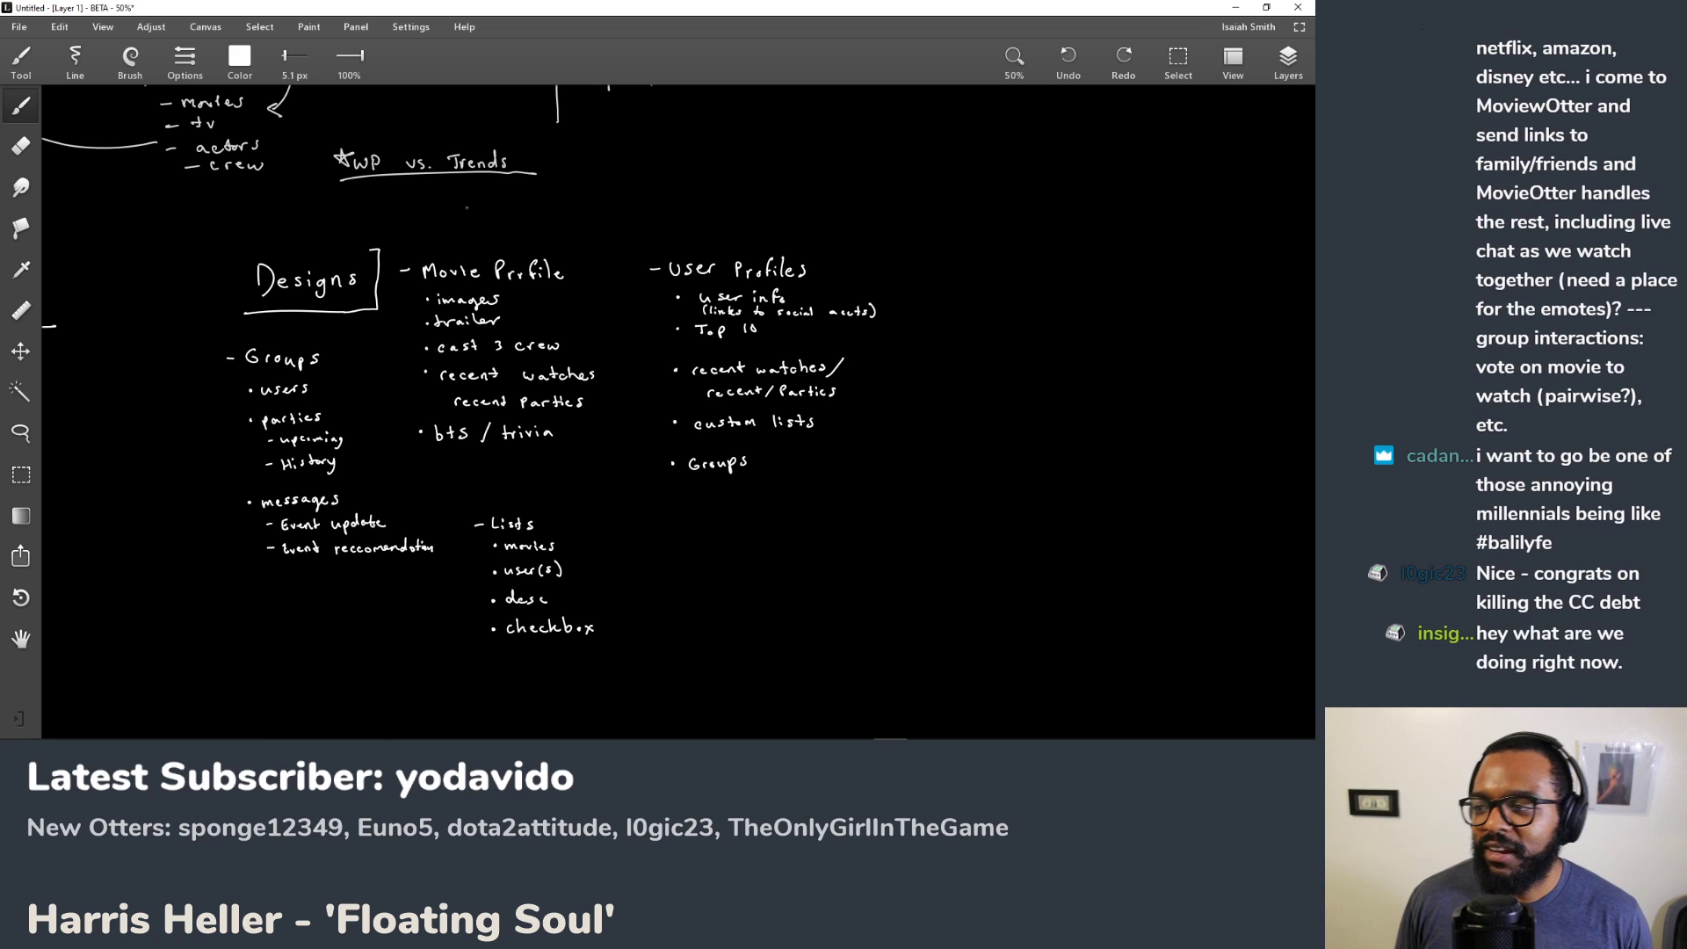
{"action": "left_click_drag", "start_coordinate": [556, 185], "coordinate": [724, 493]}
{"action": "left_click_drag", "start_coordinate": [515, 256], "coordinate": [694, 347]}
{"action": "scroll", "coordinate": [694, 347], "scroll_direction": "down", "scroll_amount": 3}
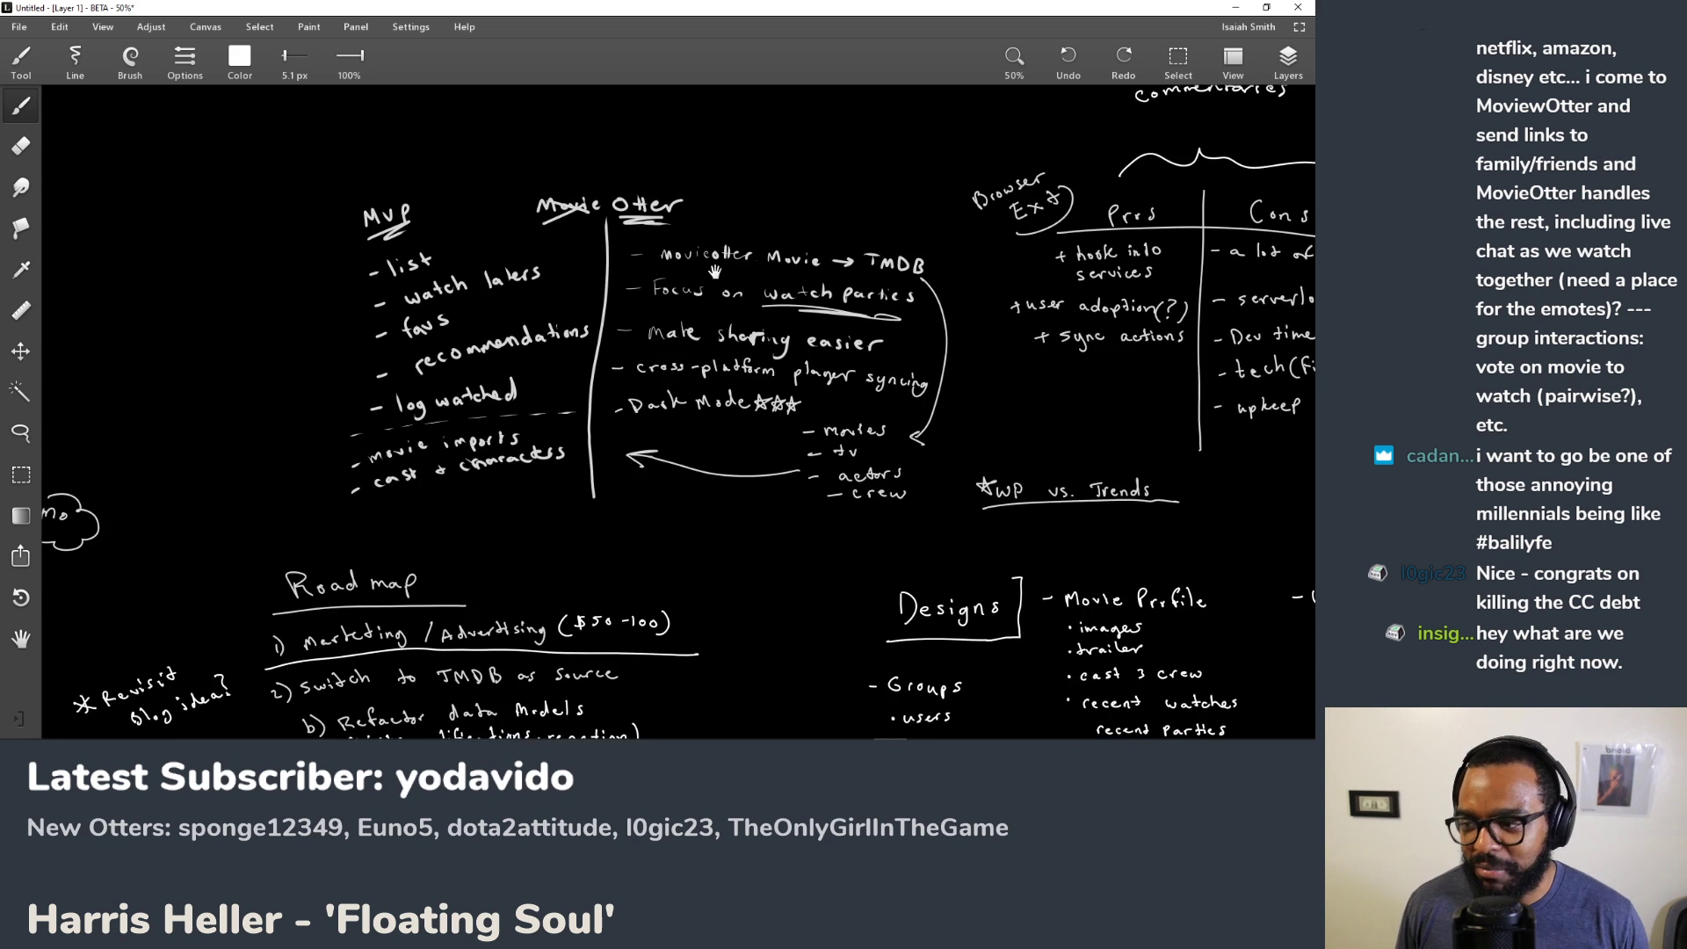
{"action": "scroll", "coordinate": [448, 316], "scroll_direction": "up", "scroll_amount": 3}
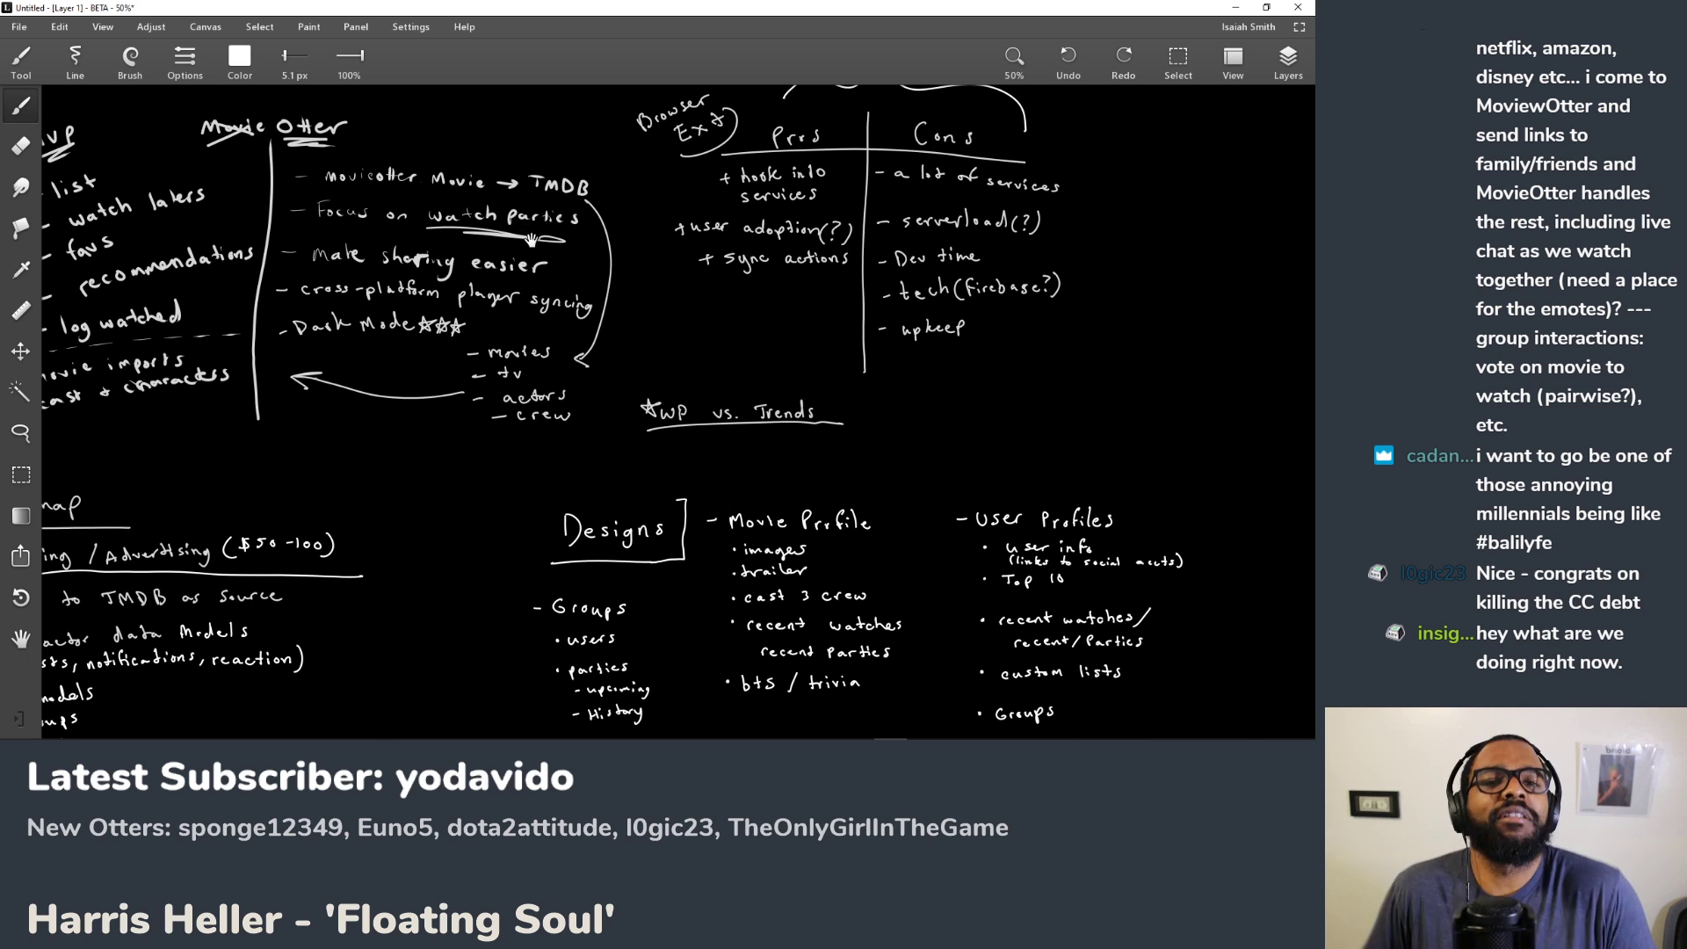
{"action": "mouse_move", "coordinate": [754, 339]}
{"action": "left_mouse_down"}
{"action": "mouse_move", "coordinate": [624, 400]}
{"action": "mouse_move", "coordinate": [492, 501]}
{"action": "mouse_move", "coordinate": [457, 479]}
{"action": "mouse_move", "coordinate": [635, 314]}
{"action": "mouse_move", "coordinate": [797, 223]}
{"action": "mouse_move", "coordinate": [447, 264]}
{"action": "mouse_move", "coordinate": [528, 369]}
{"action": "mouse_move", "coordinate": [640, 414]}
{"action": "mouse_move", "coordinate": [694, 411]}
{"action": "mouse_move", "coordinate": [946, 517]}
{"action": "mouse_move", "coordinate": [1231, 528]}
{"action": "mouse_move", "coordinate": [689, 285]}
{"action": "mouse_move", "coordinate": [694, 352]}
{"action": "mouse_move", "coordinate": [718, 357]}
{"action": "mouse_move", "coordinate": [663, 380]}
{"action": "mouse_move", "coordinate": [622, 484]}
{"action": "left_mouse_up"}
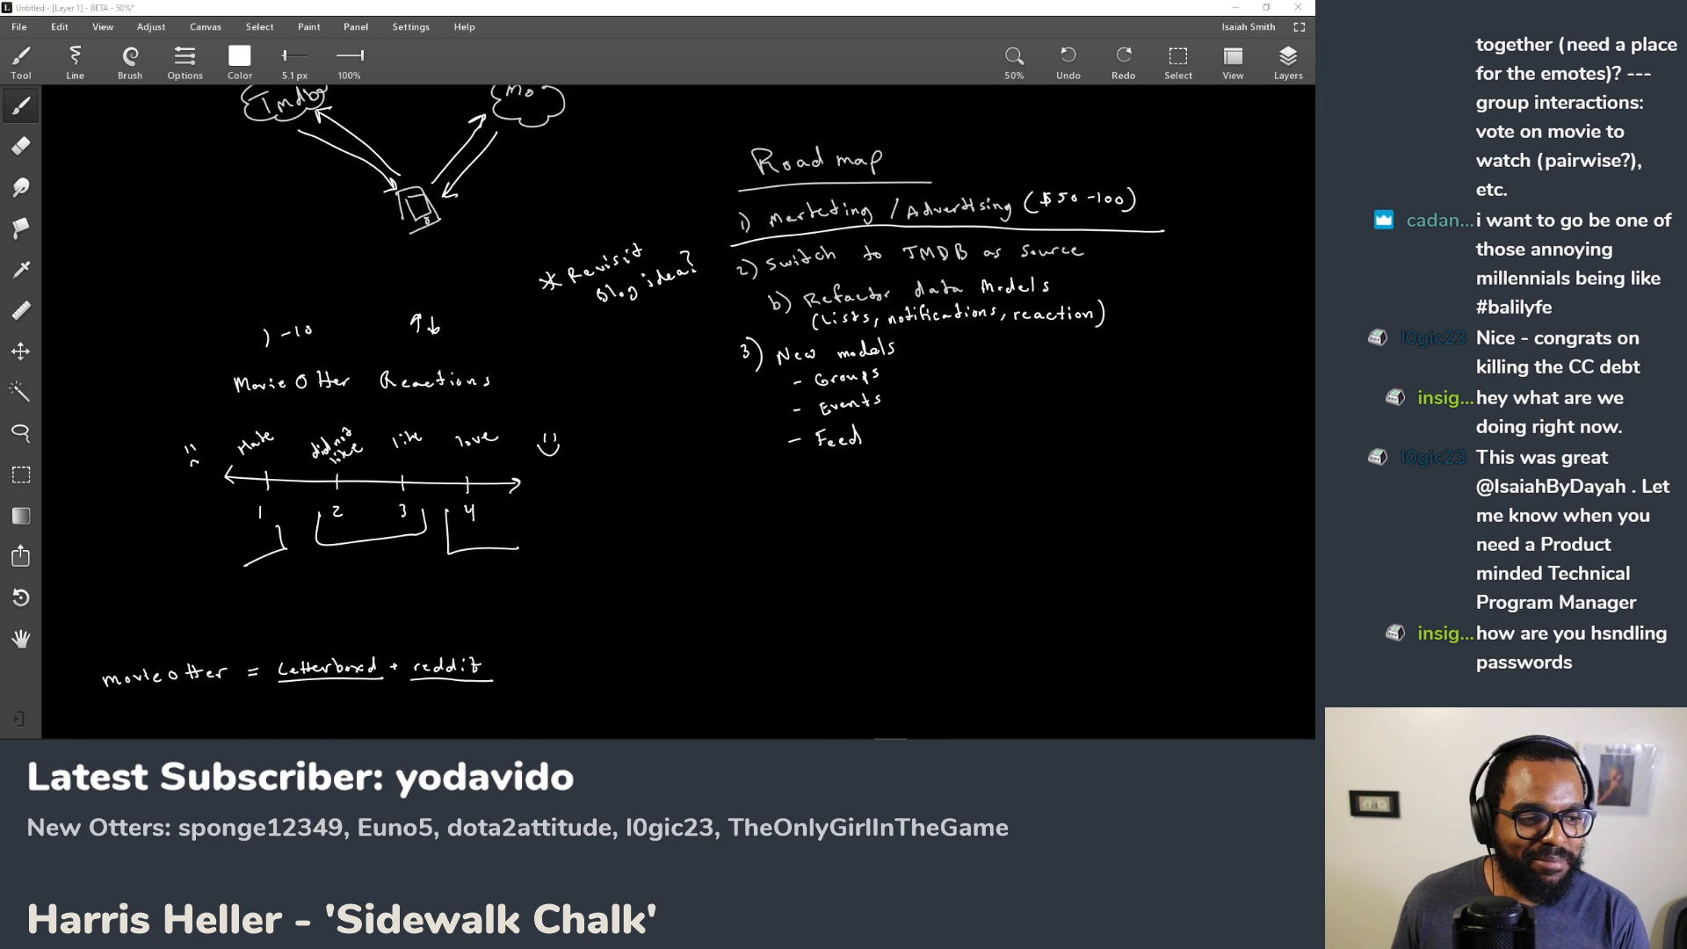
Step: Switch from SketchBook to the Chrome window showing the Indie Hackers homepage
{"action": "key", "text": "alt+Tab"}
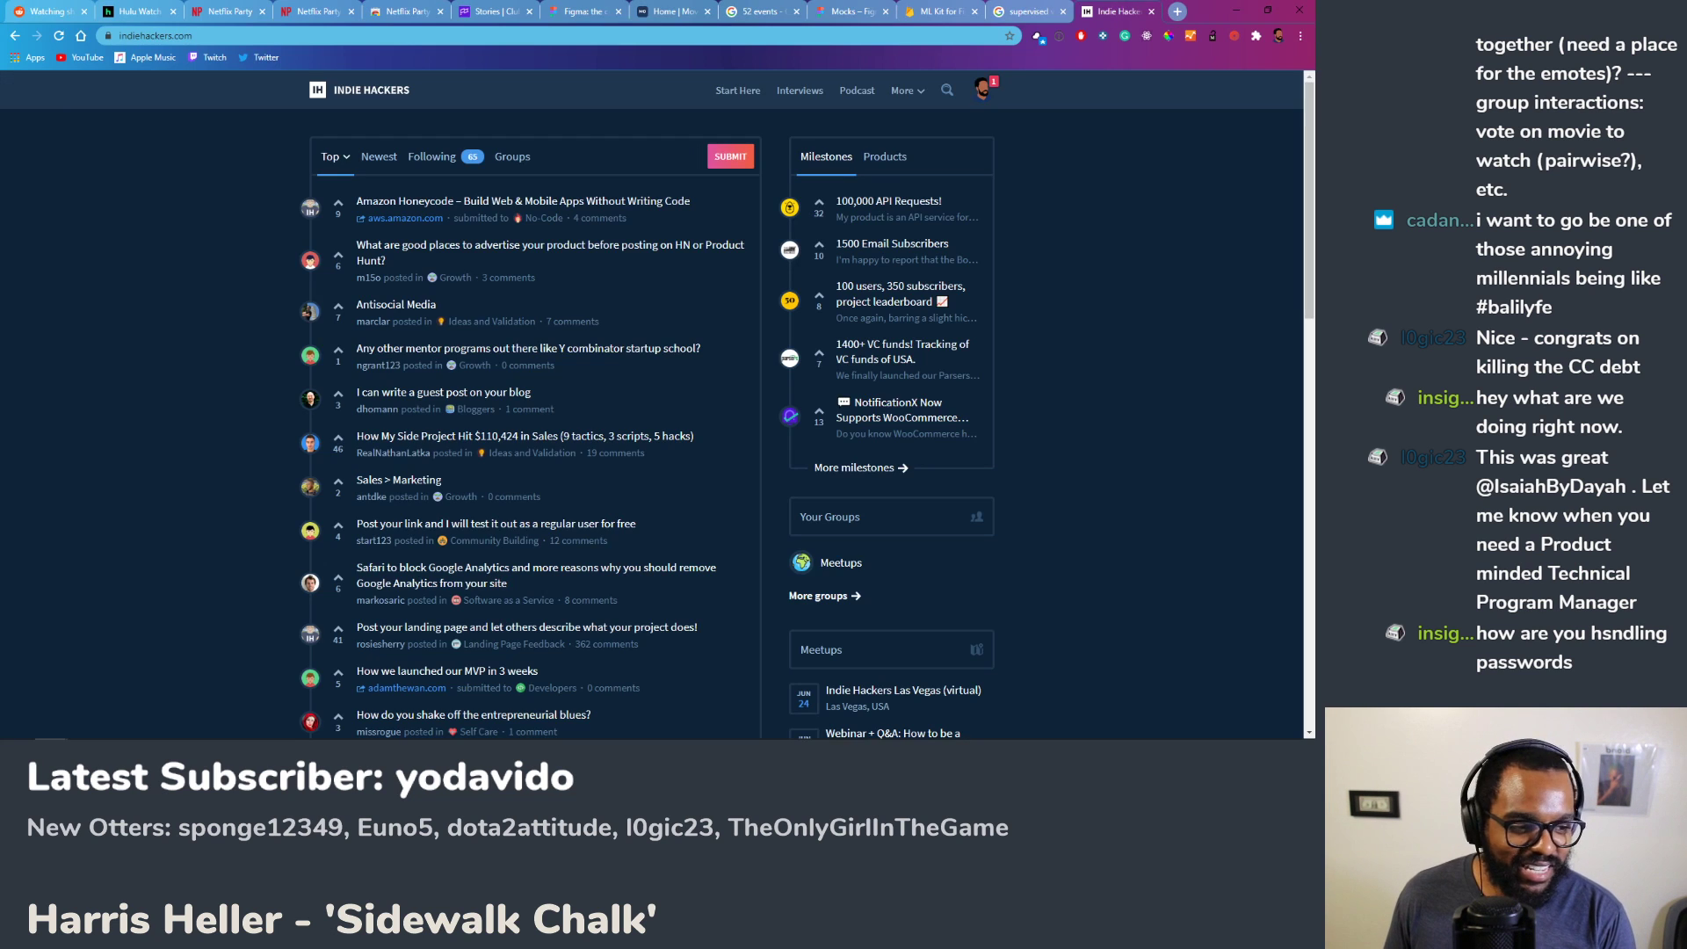
Step: In a new Chrome tab, search Google for 'zeillenials'
{"action": "key", "text": "ctrl+t"}
{"action": "type", "text": "n"}
{"action": "key", "text": "BackSpace"}
{"action": "type", "text": "zei"}
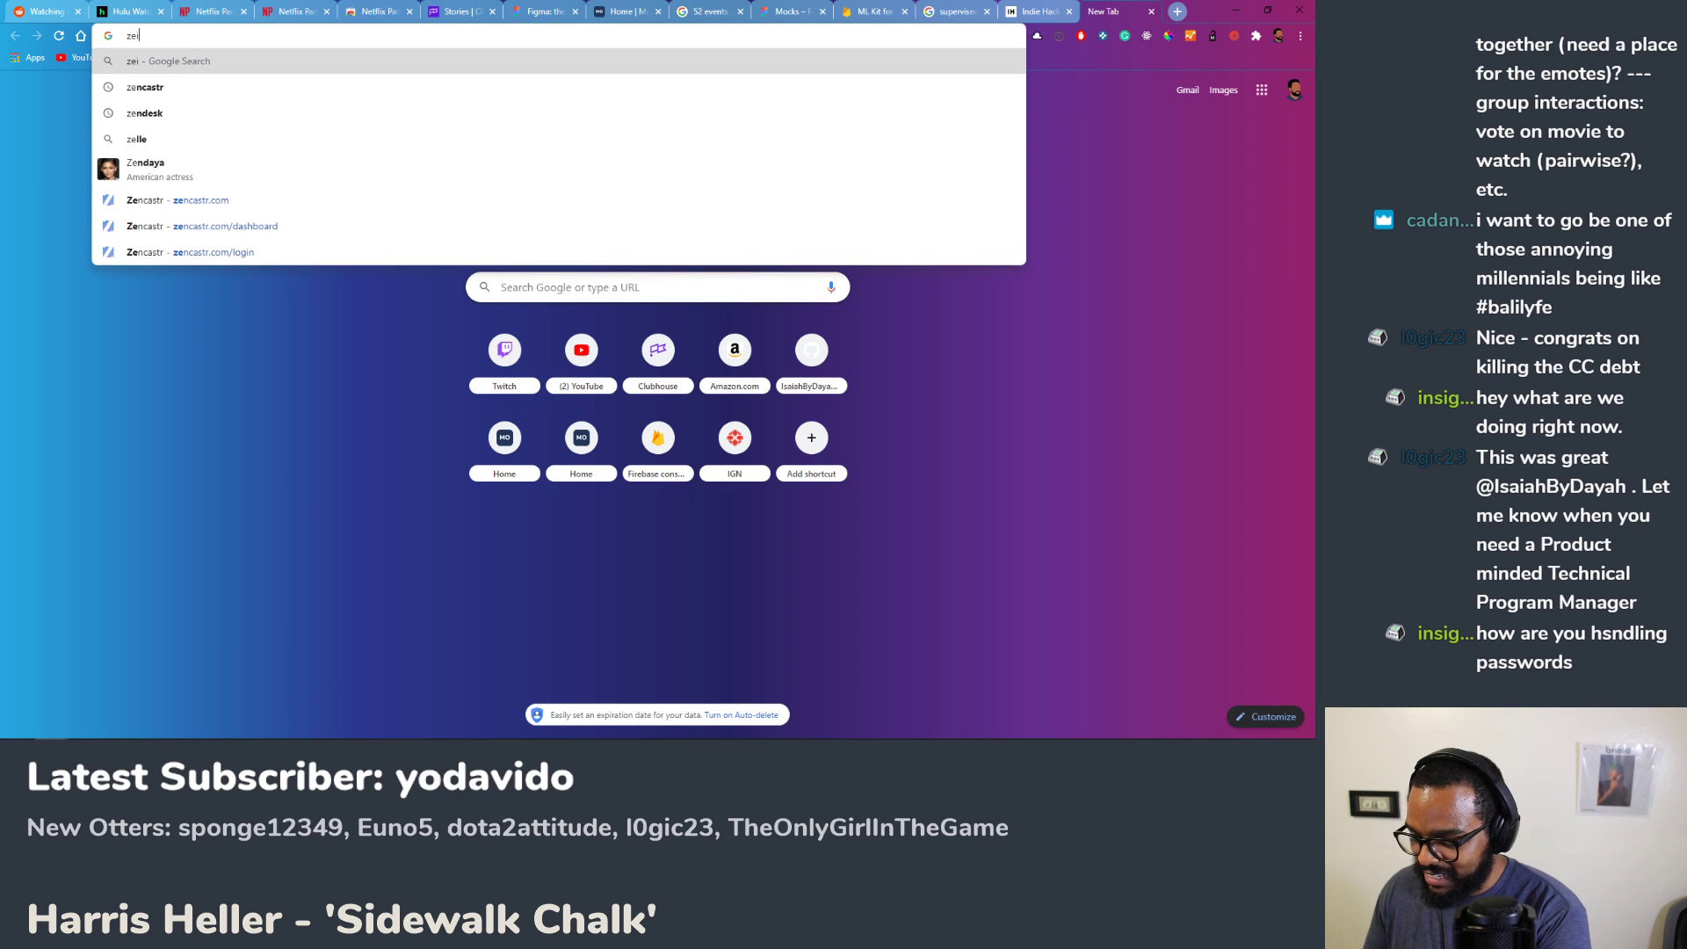
{"action": "type", "text": "llenials"}
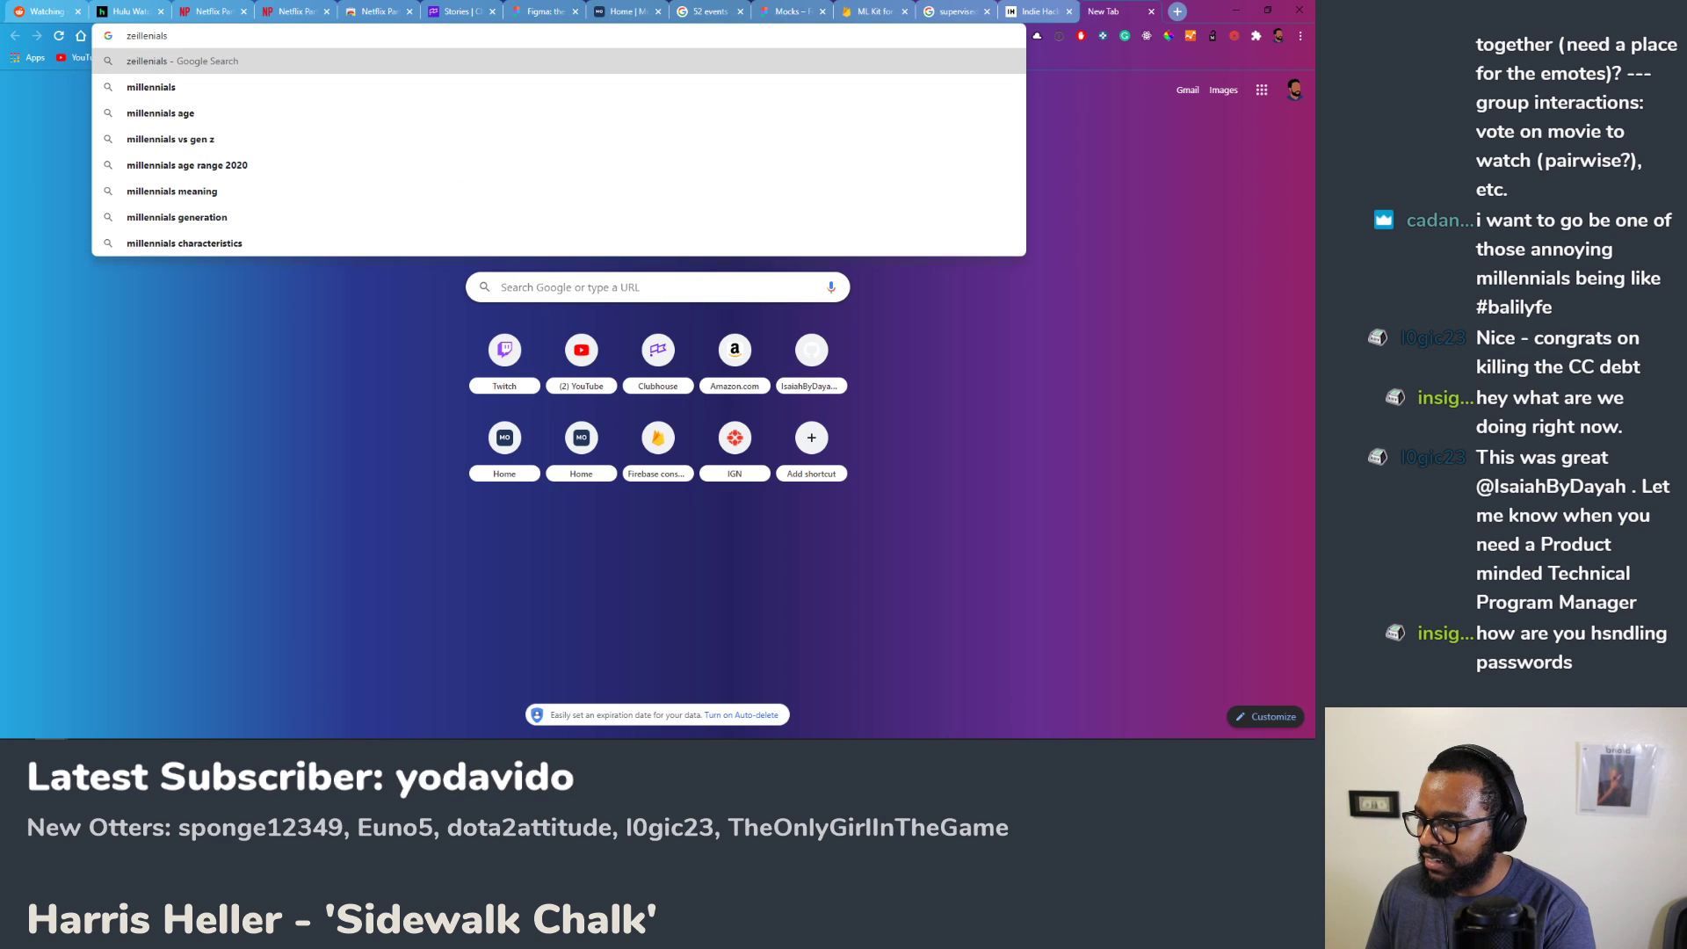
{"action": "key", "text": "Return"}
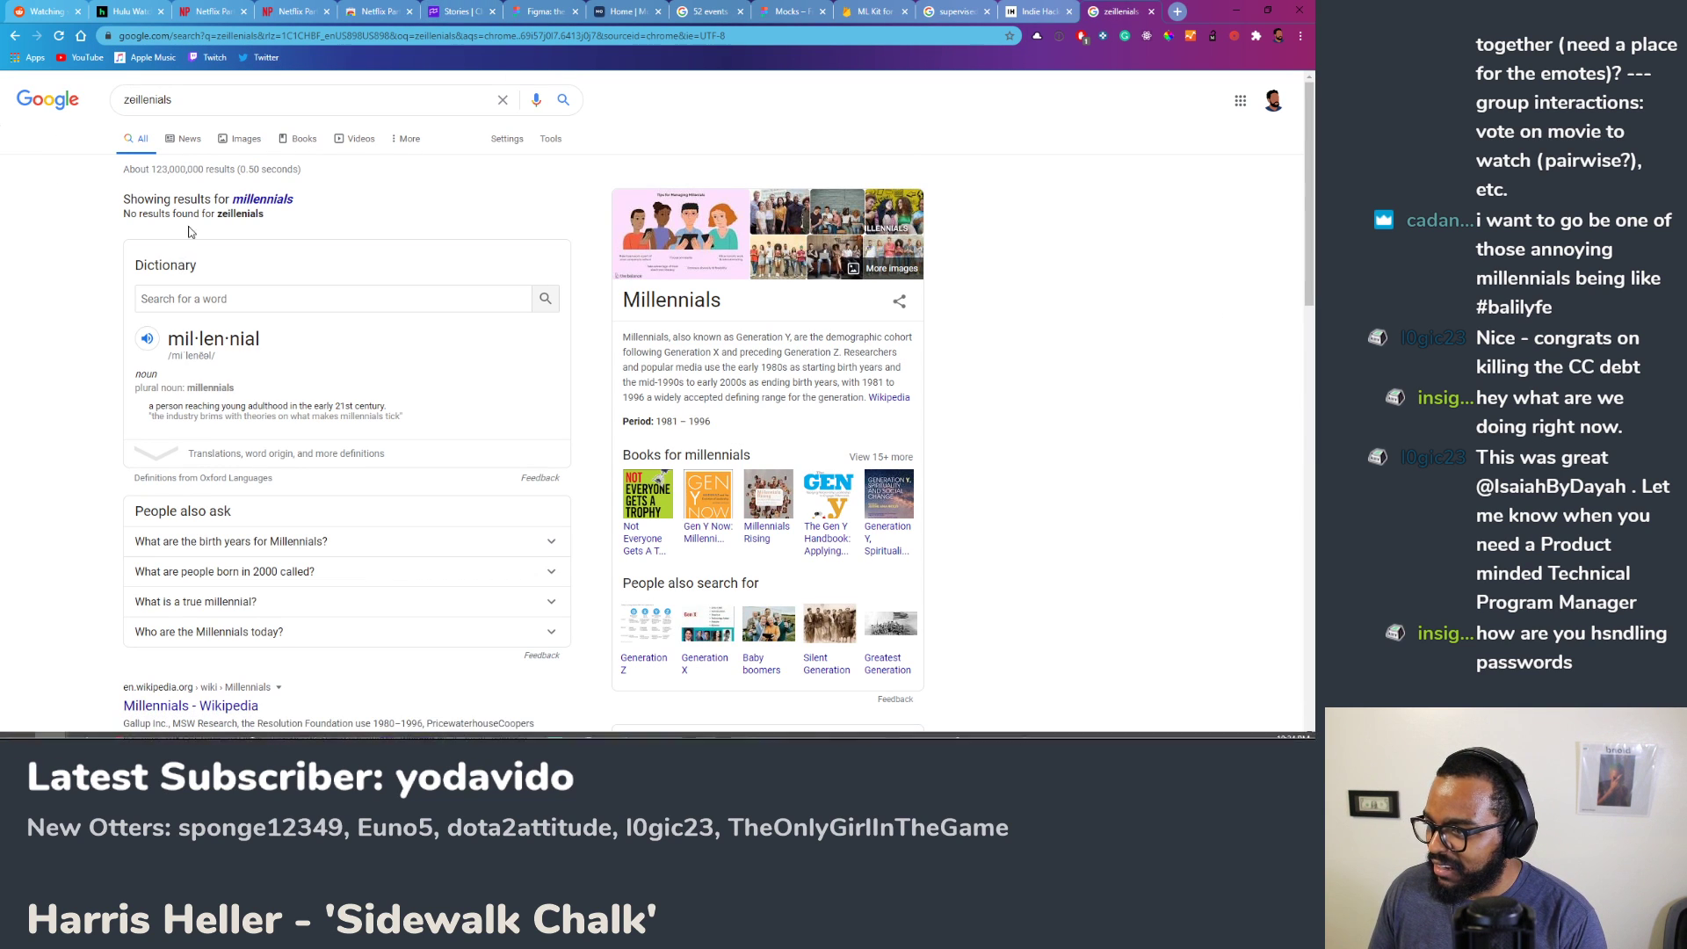
Step: Correct the query to 'zillenials' and show results for that exact spelling, not millennials
{"action": "left_click", "coordinate": [136, 99]}
{"action": "key", "text": "BackSpace"}
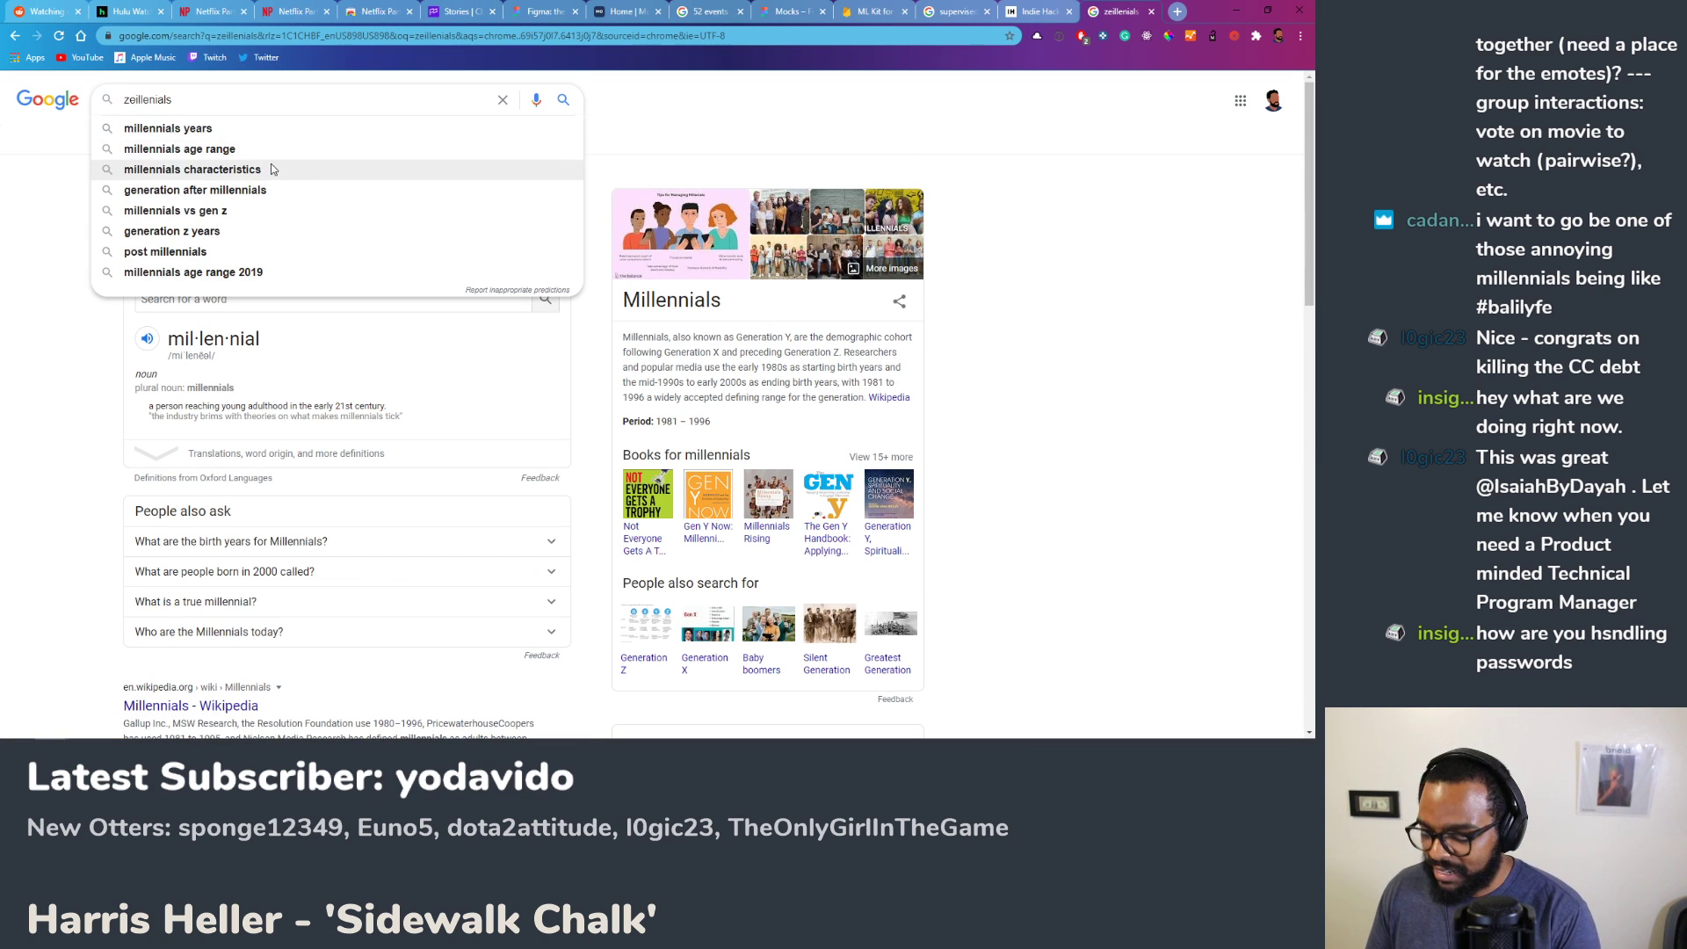
{"action": "key", "text": "Return"}
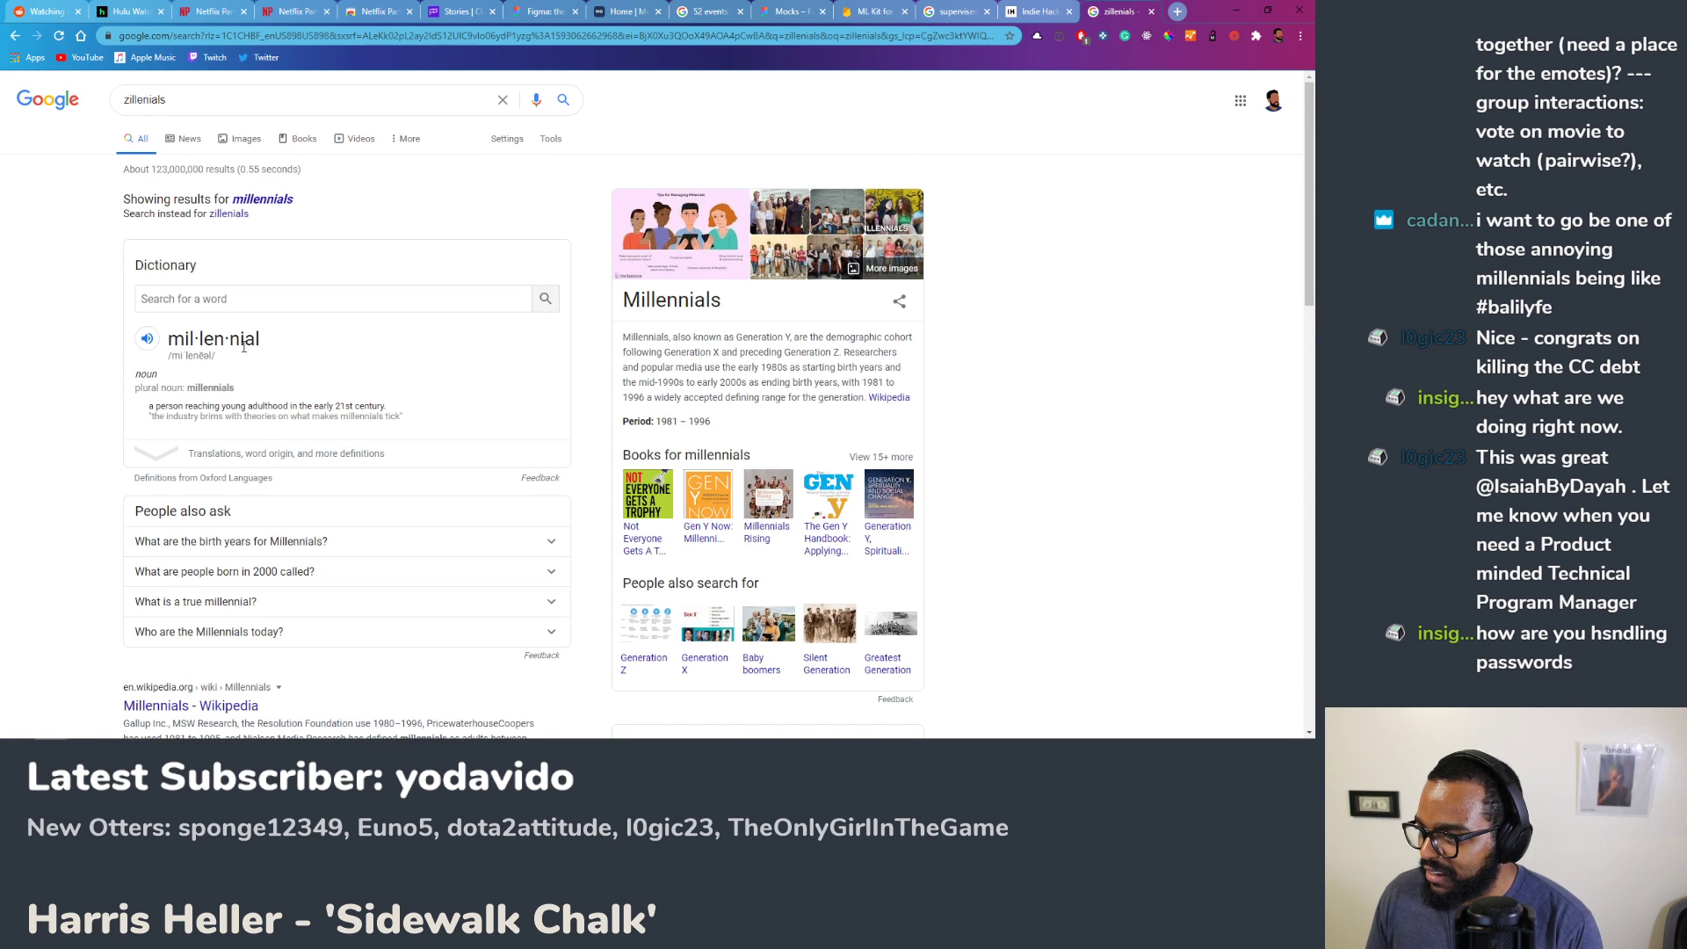
{"action": "scroll", "coordinate": [242, 351], "scroll_direction": "down", "scroll_amount": 3}
{"action": "scroll", "coordinate": [242, 352], "scroll_direction": "down", "scroll_amount": 3}
{"action": "scroll", "coordinate": [237, 263], "scroll_direction": "up", "scroll_amount": 6}
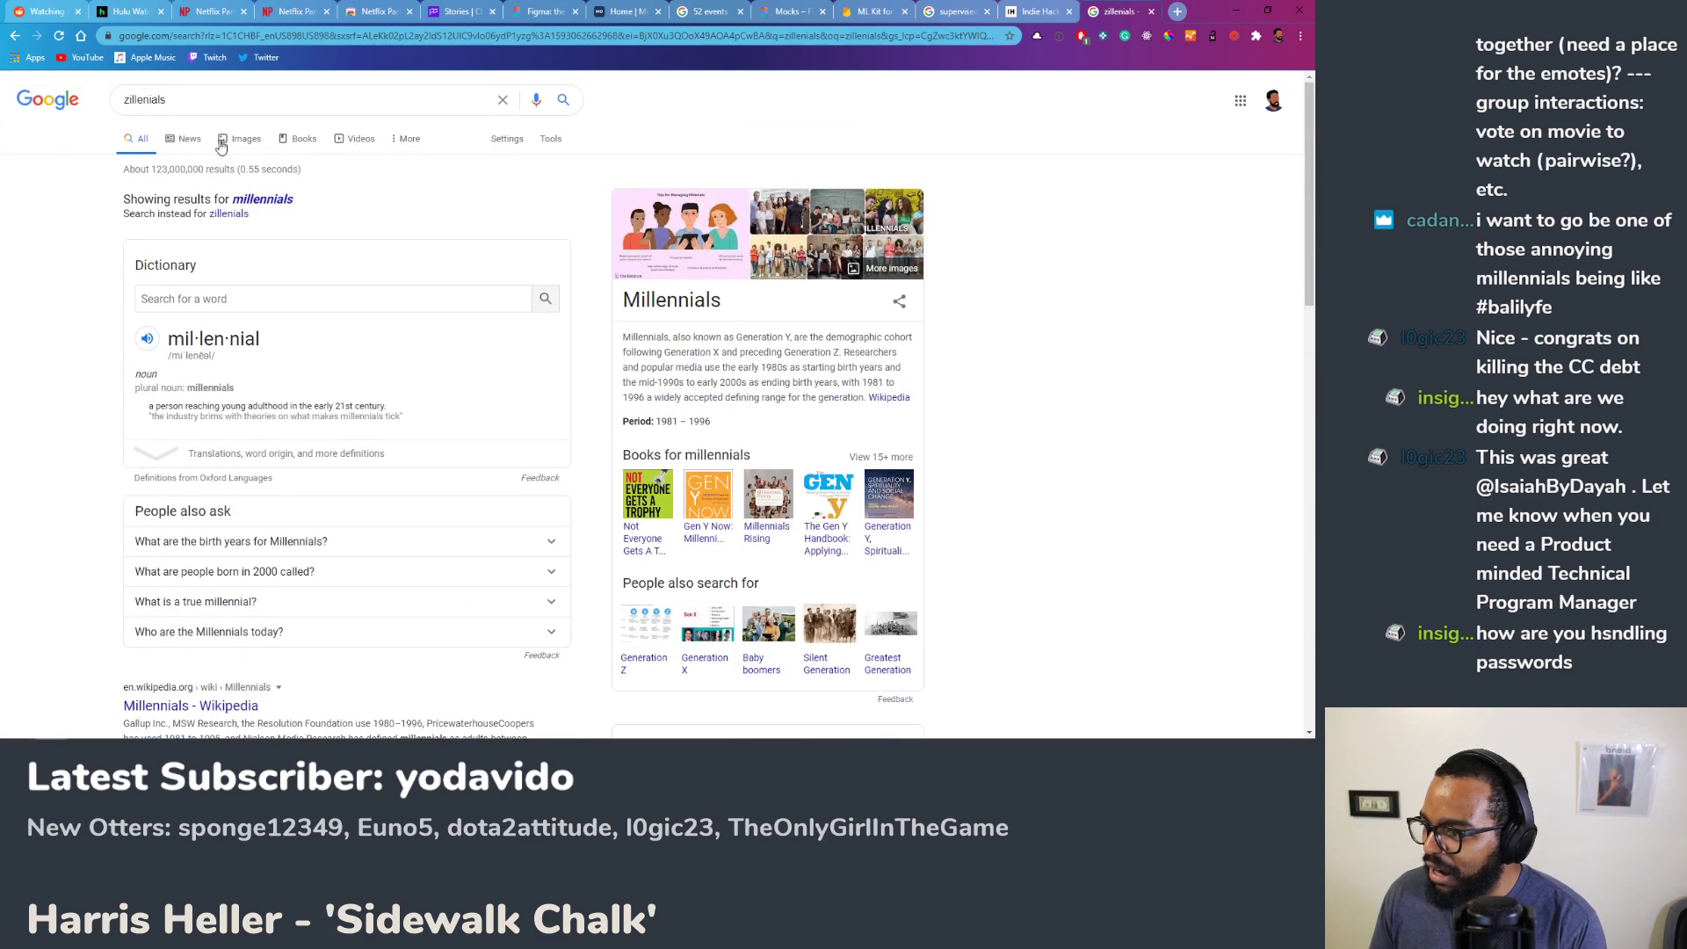
{"action": "left_click", "coordinate": [229, 214]}
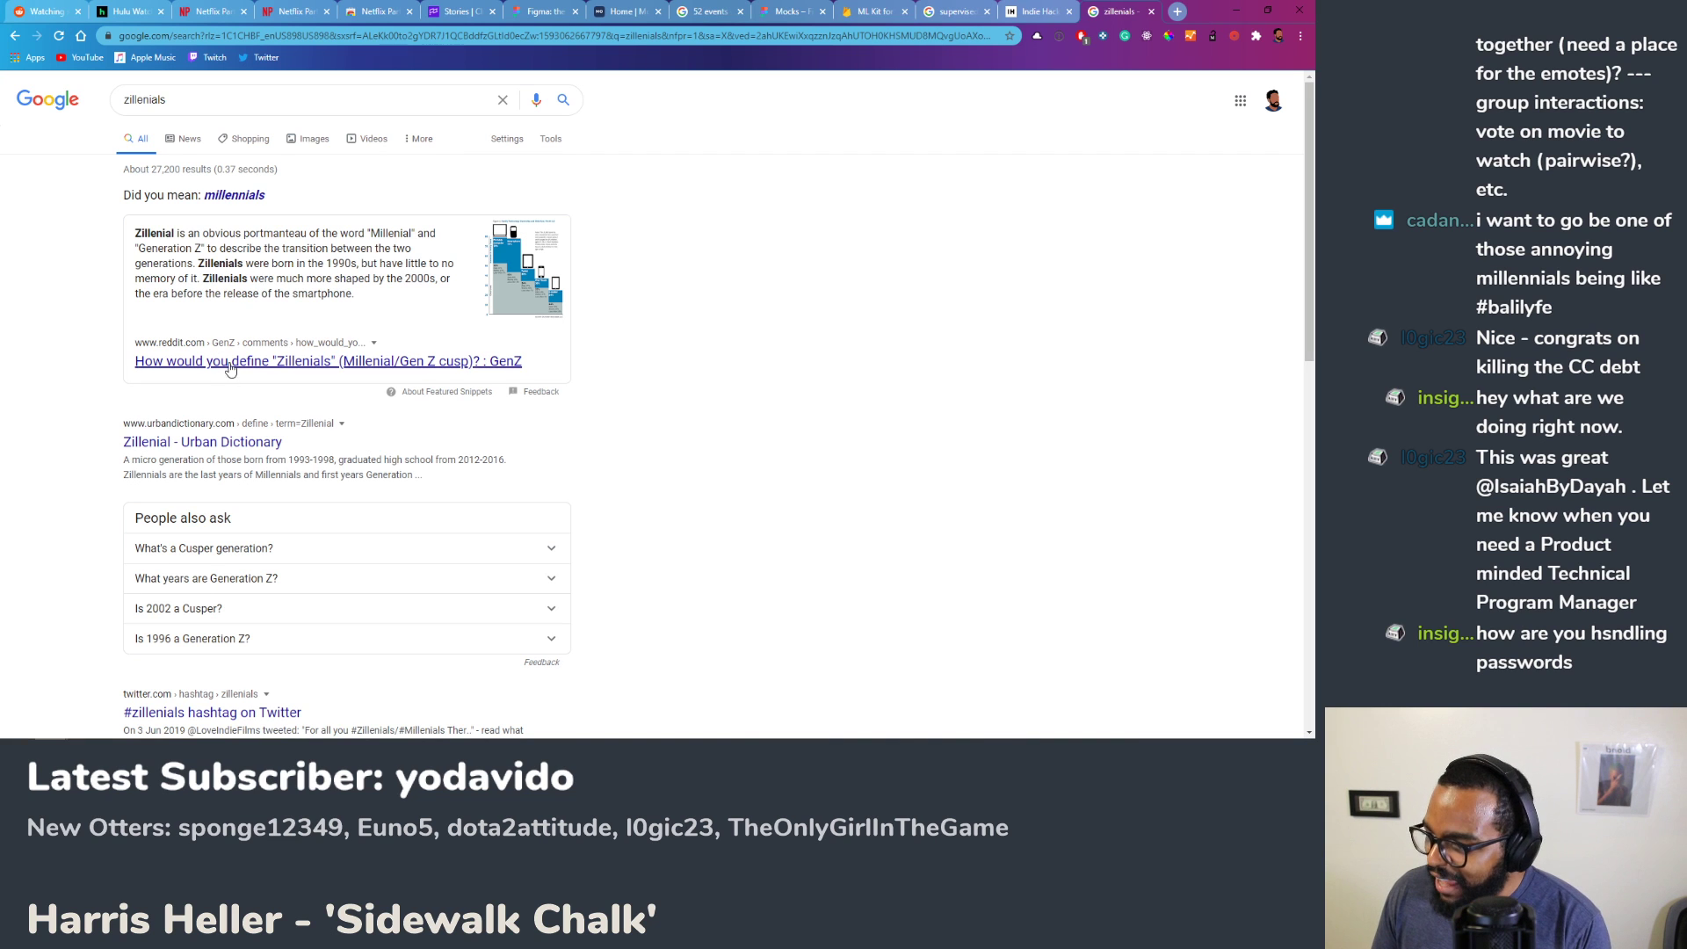
Step: Open and read the Urban Dictionary definition of Zillenial
{"action": "left_click", "coordinate": [256, 443]}
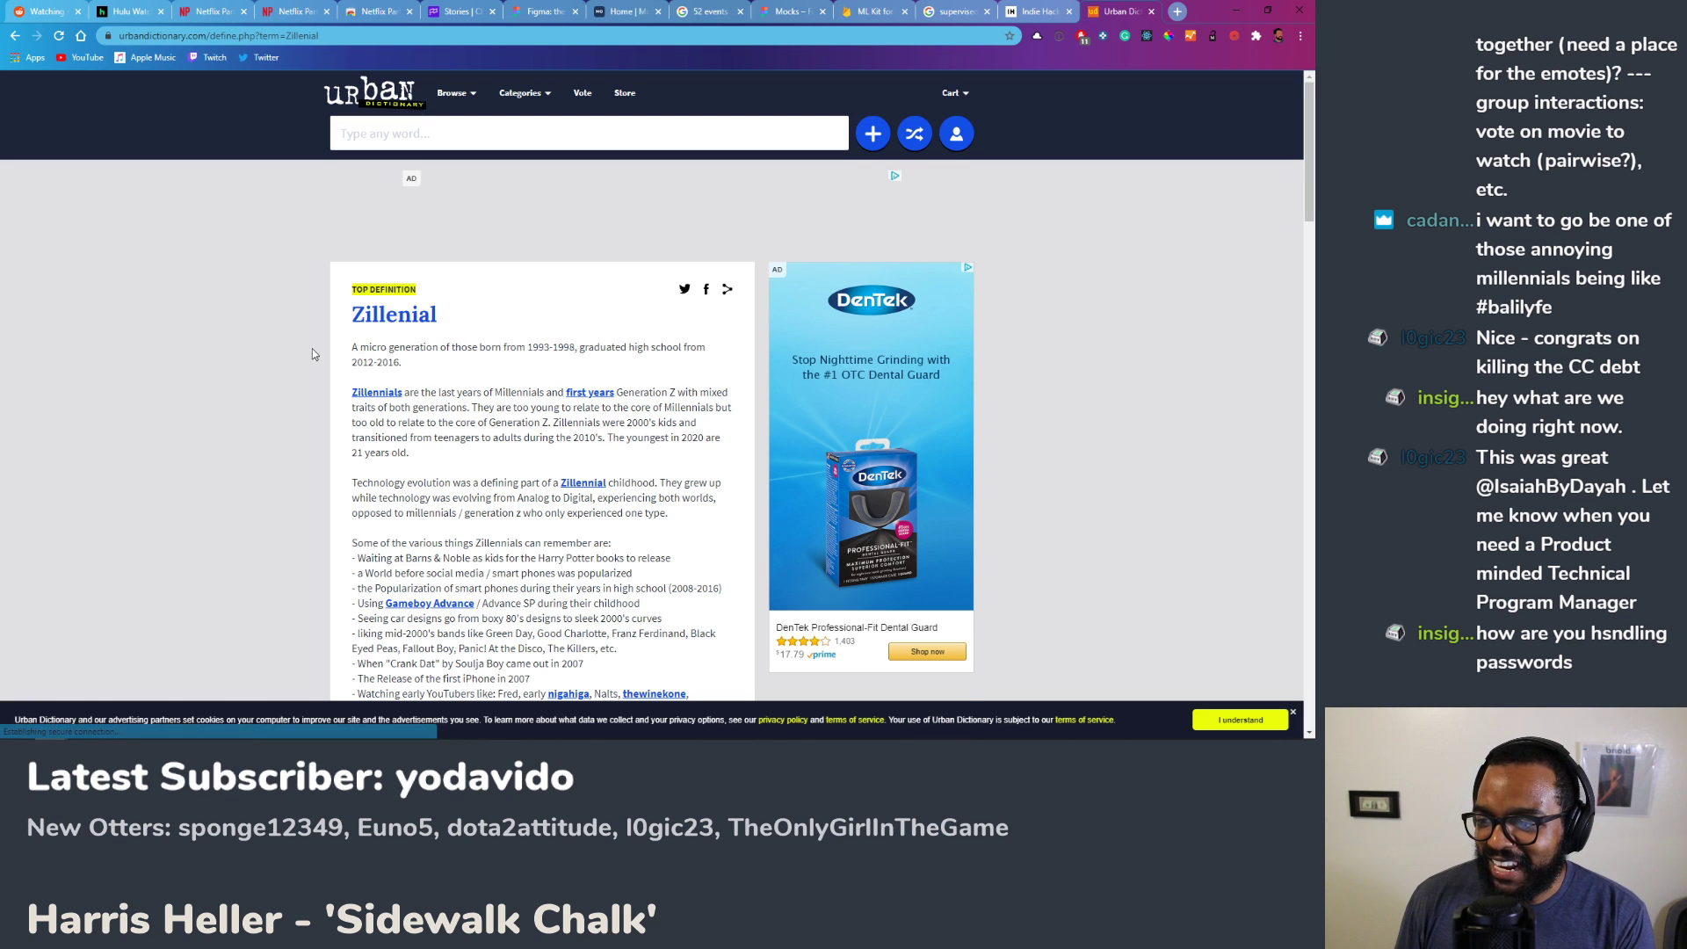
{"action": "scroll", "coordinate": [283, 388], "scroll_direction": "down", "scroll_amount": 2}
{"action": "scroll", "coordinate": [319, 382], "scroll_direction": "down", "scroll_amount": 1}
{"action": "scroll", "coordinate": [350, 387], "scroll_direction": "up", "scroll_amount": 1}
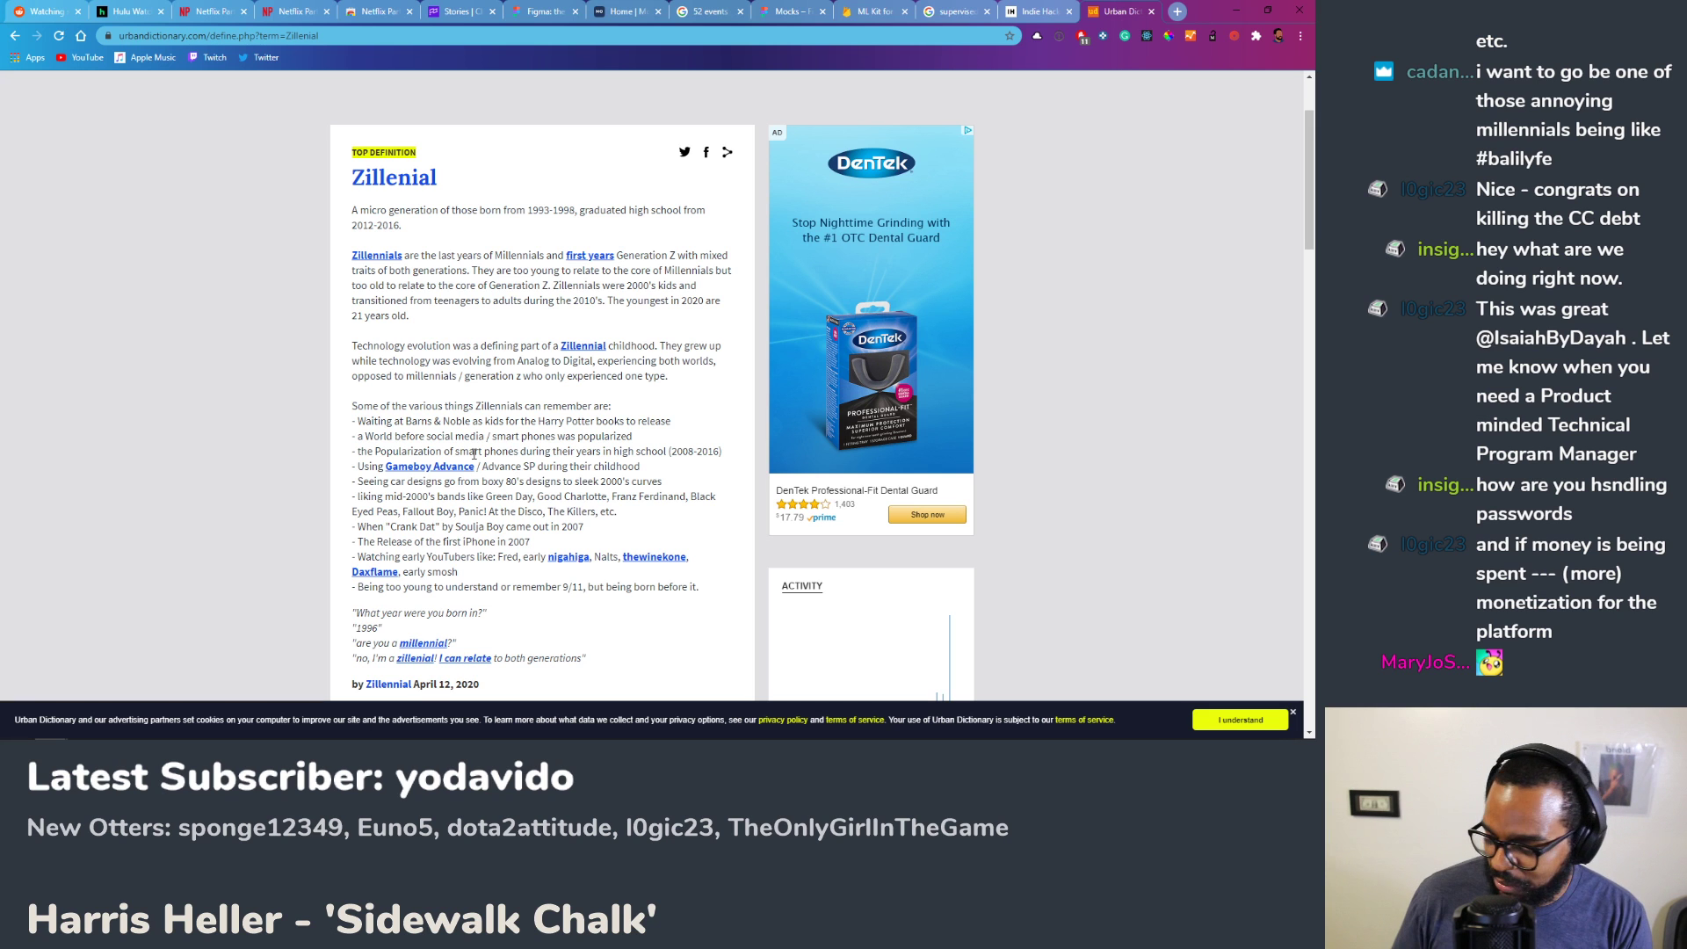
Step: Return to SketchBook and pan to the MVP, commentaries, Road map and Designs notes
{"action": "key", "text": "alt+Tab"}
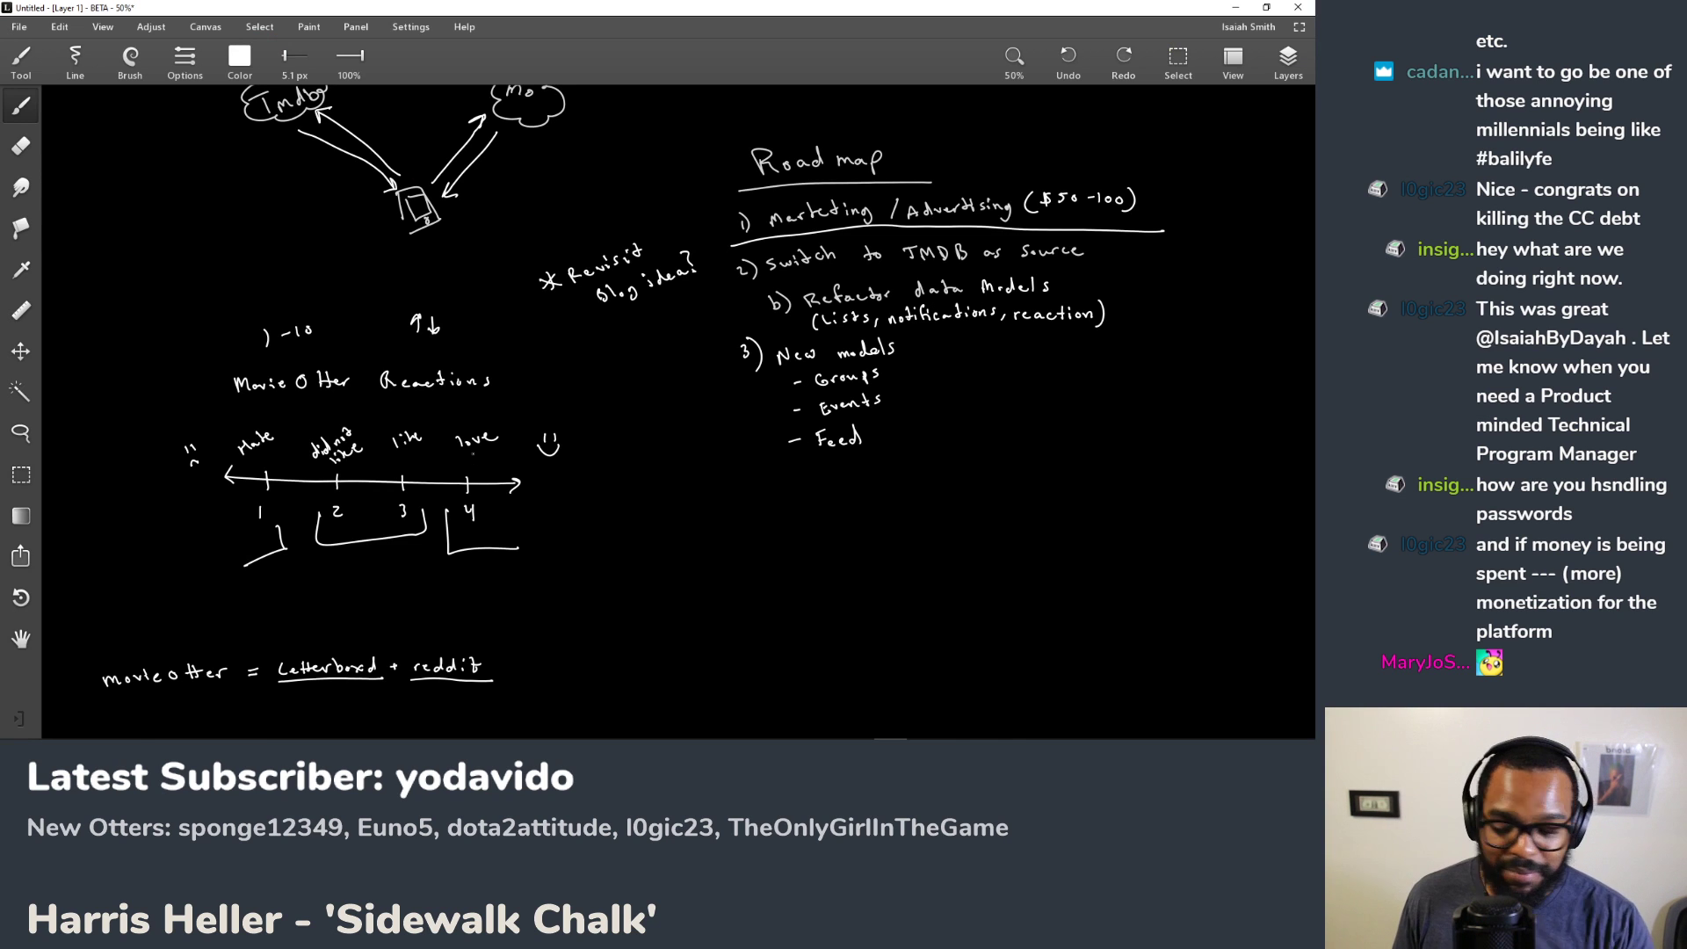
{"action": "left_click_drag", "start_coordinate": [641, 274], "coordinate": [558, 502]}
{"action": "left_click_drag", "start_coordinate": [864, 253], "coordinate": [627, 377]}
{"action": "left_click_drag", "start_coordinate": [958, 332], "coordinate": [787, 298]}
{"action": "left_click_drag", "start_coordinate": [865, 336], "coordinate": [700, 294]}
{"action": "left_click_drag", "start_coordinate": [524, 336], "coordinate": [656, 288]}
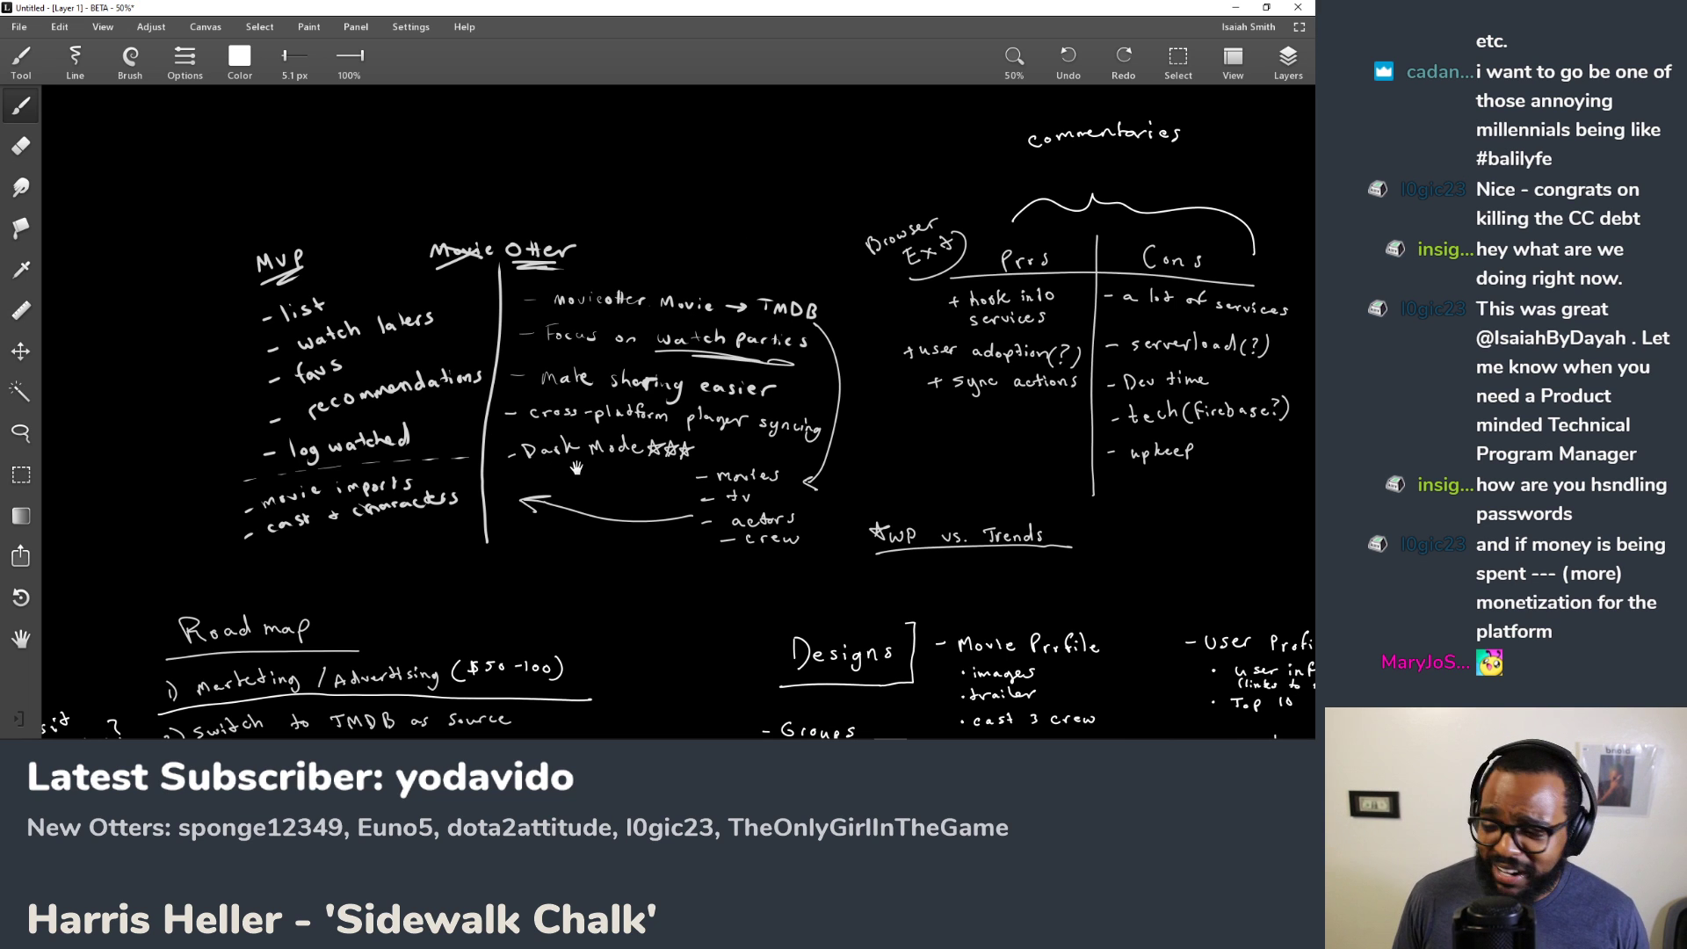
{"action": "left_click_drag", "start_coordinate": [762, 166], "coordinate": [747, 234]}
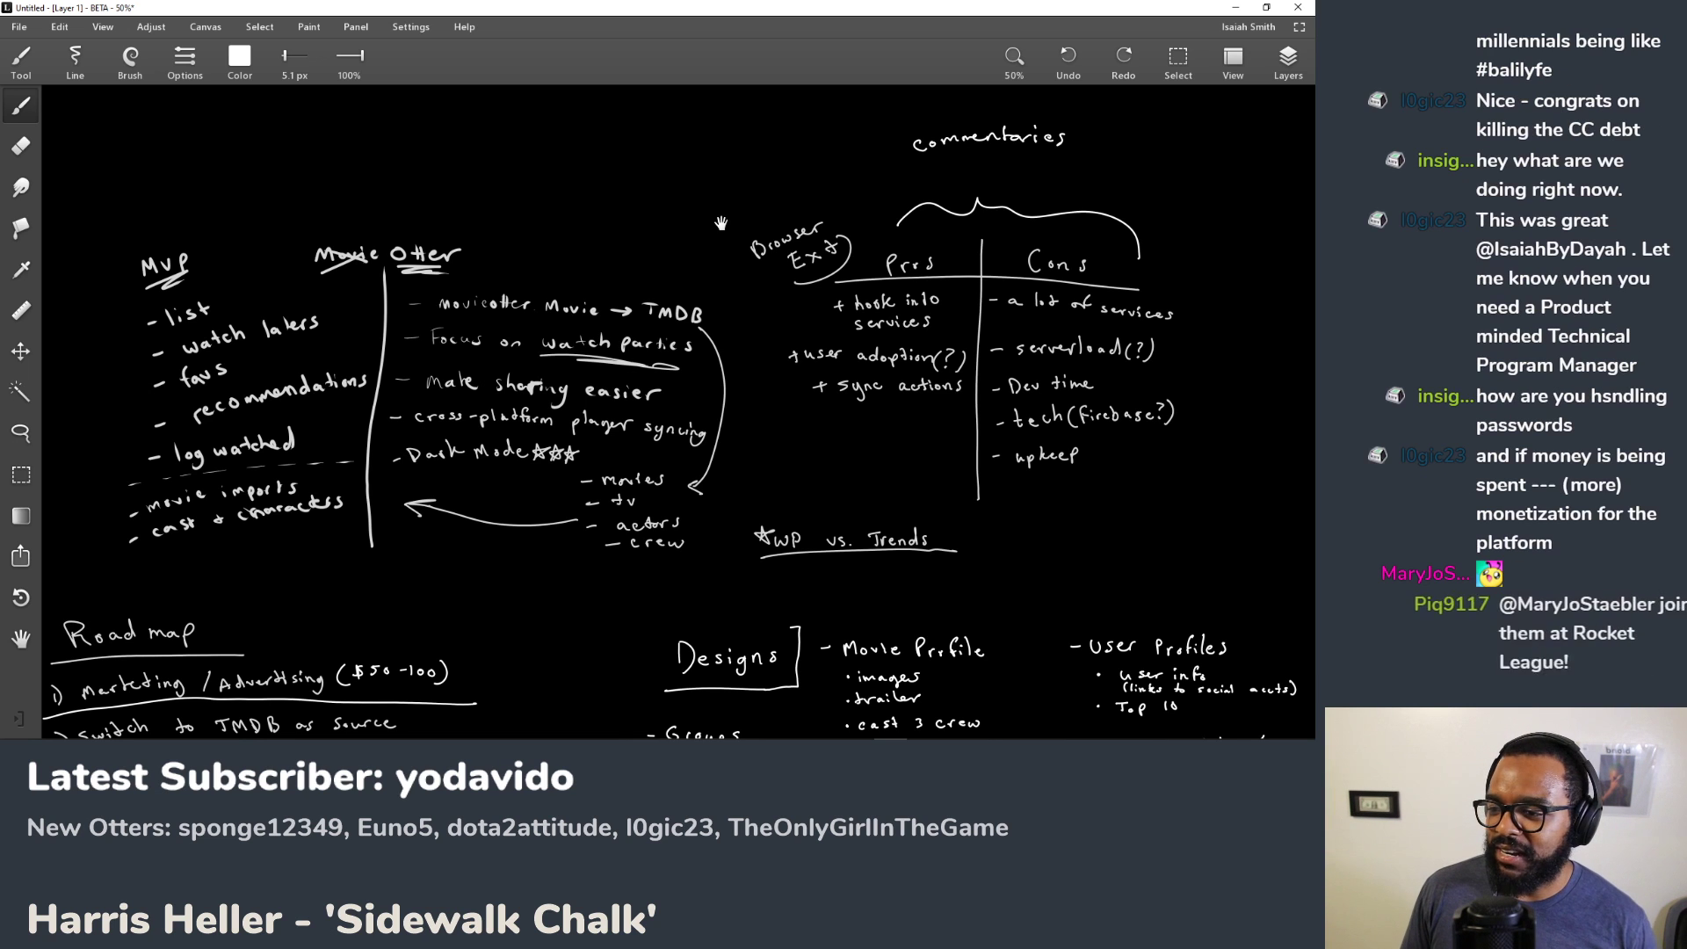
{"action": "scroll", "coordinate": [617, 377], "scroll_direction": "down", "scroll_amount": 1}
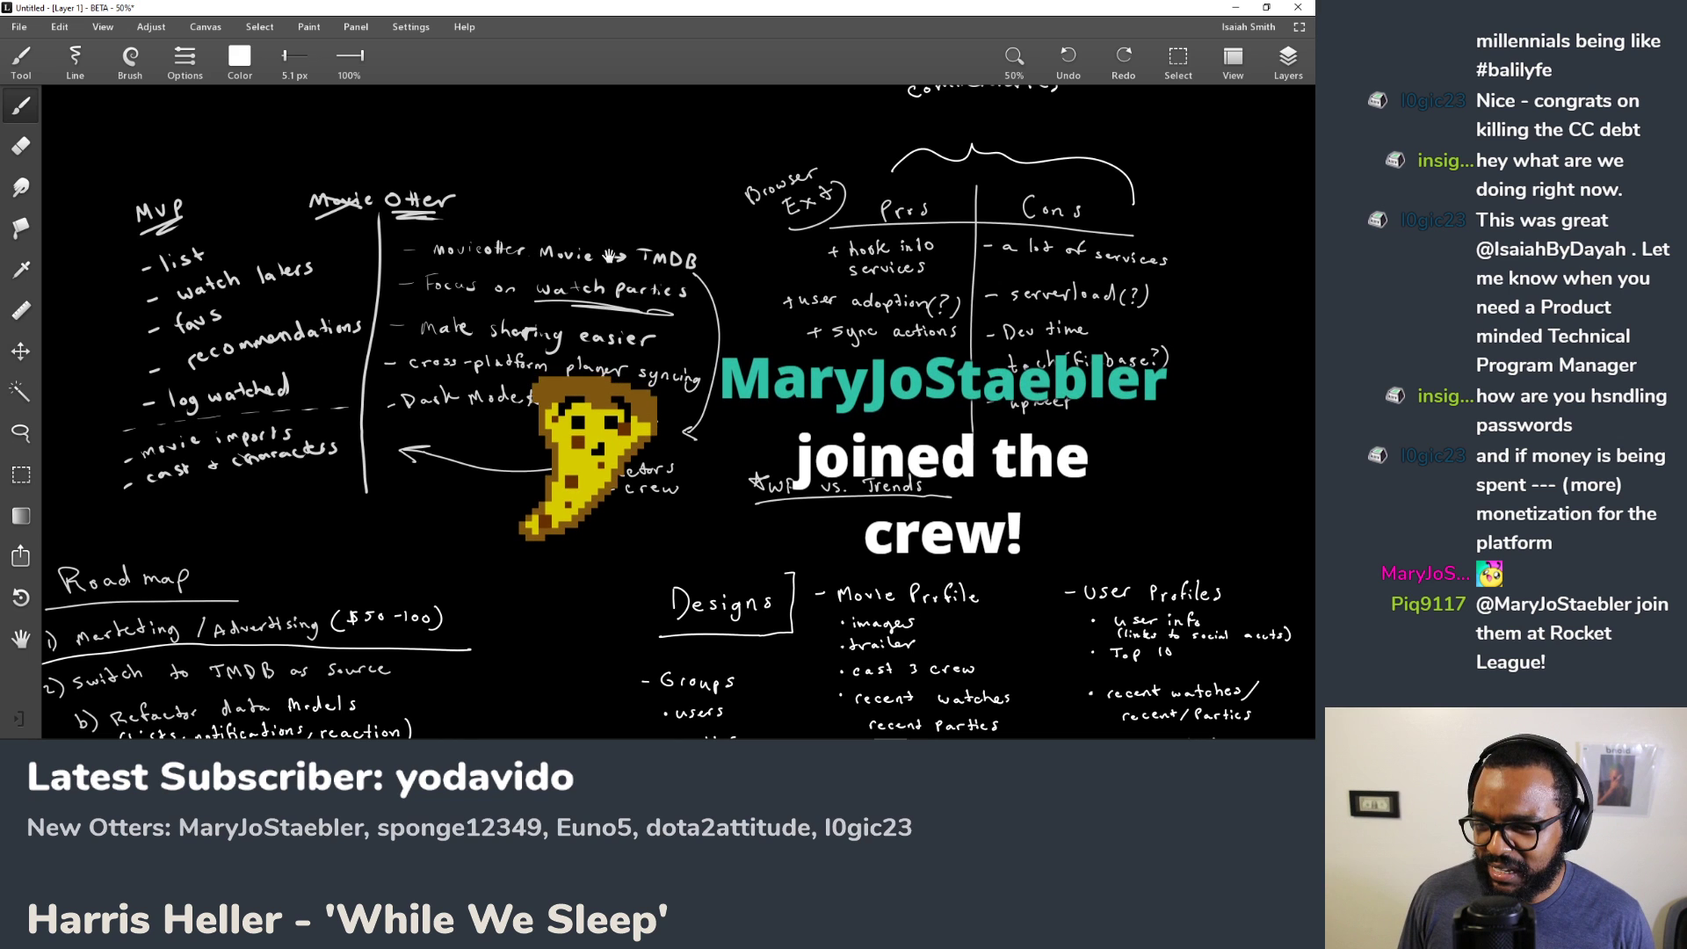
{"action": "scroll", "coordinate": [545, 251], "scroll_direction": "right", "scroll_amount": 2}
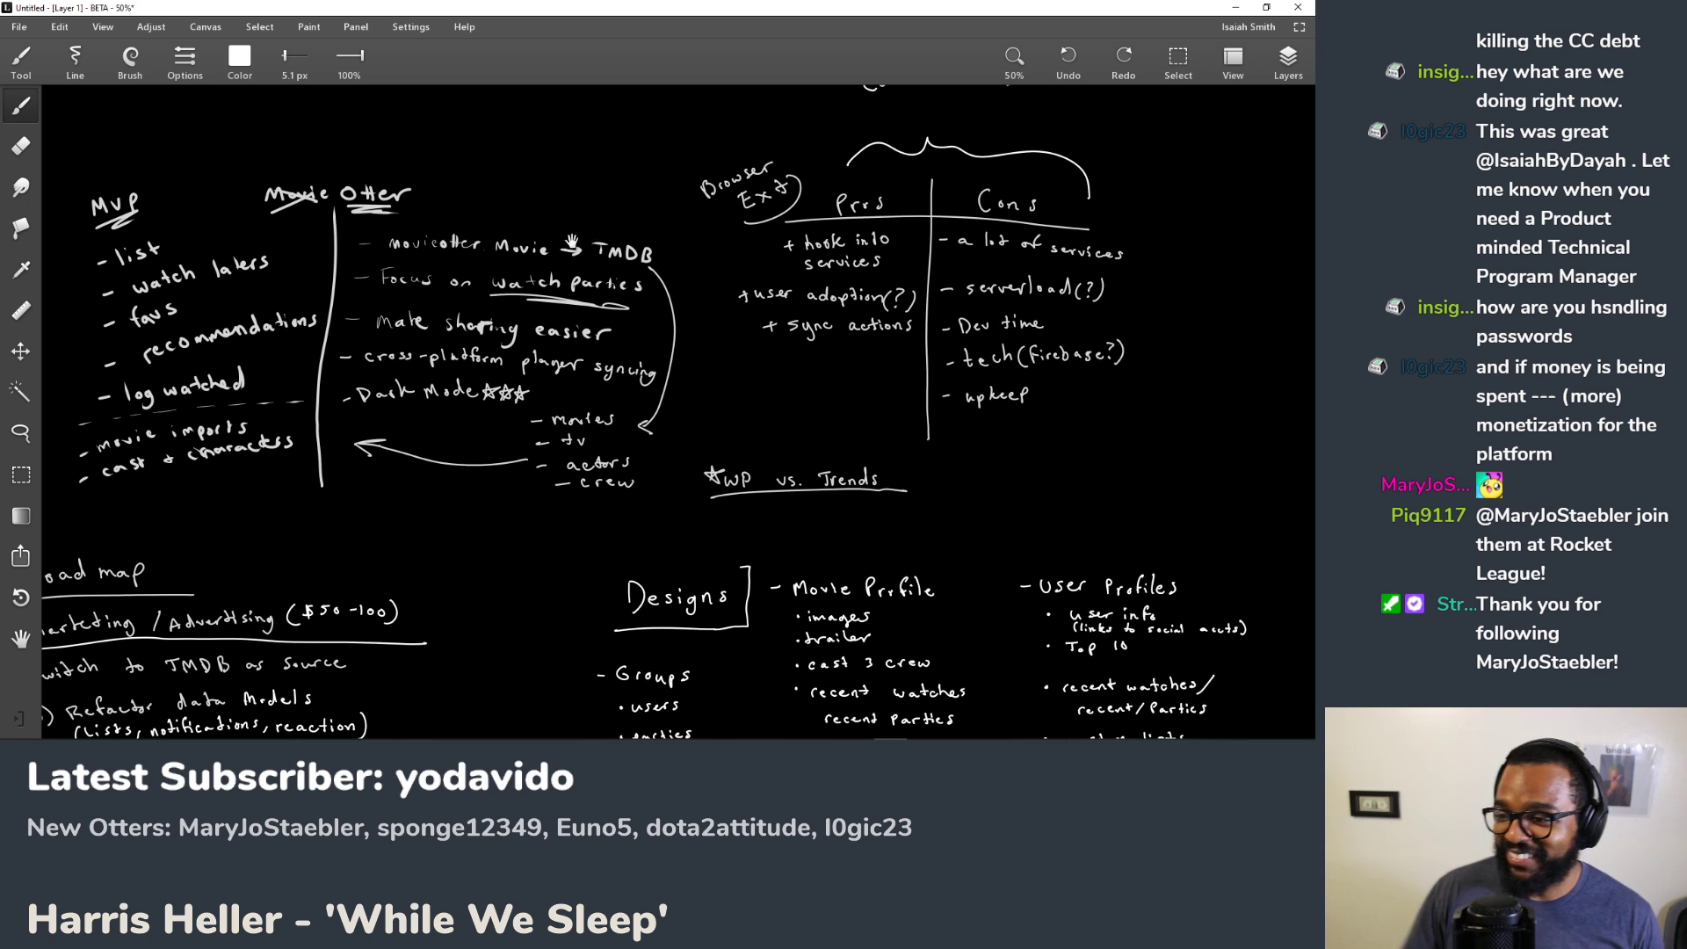
{"action": "mouse_move", "coordinate": [475, 191]}
{"action": "left_mouse_down"}
{"action": "mouse_move", "coordinate": [582, 275]}
{"action": "mouse_move", "coordinate": [596, 253]}
{"action": "left_mouse_up"}
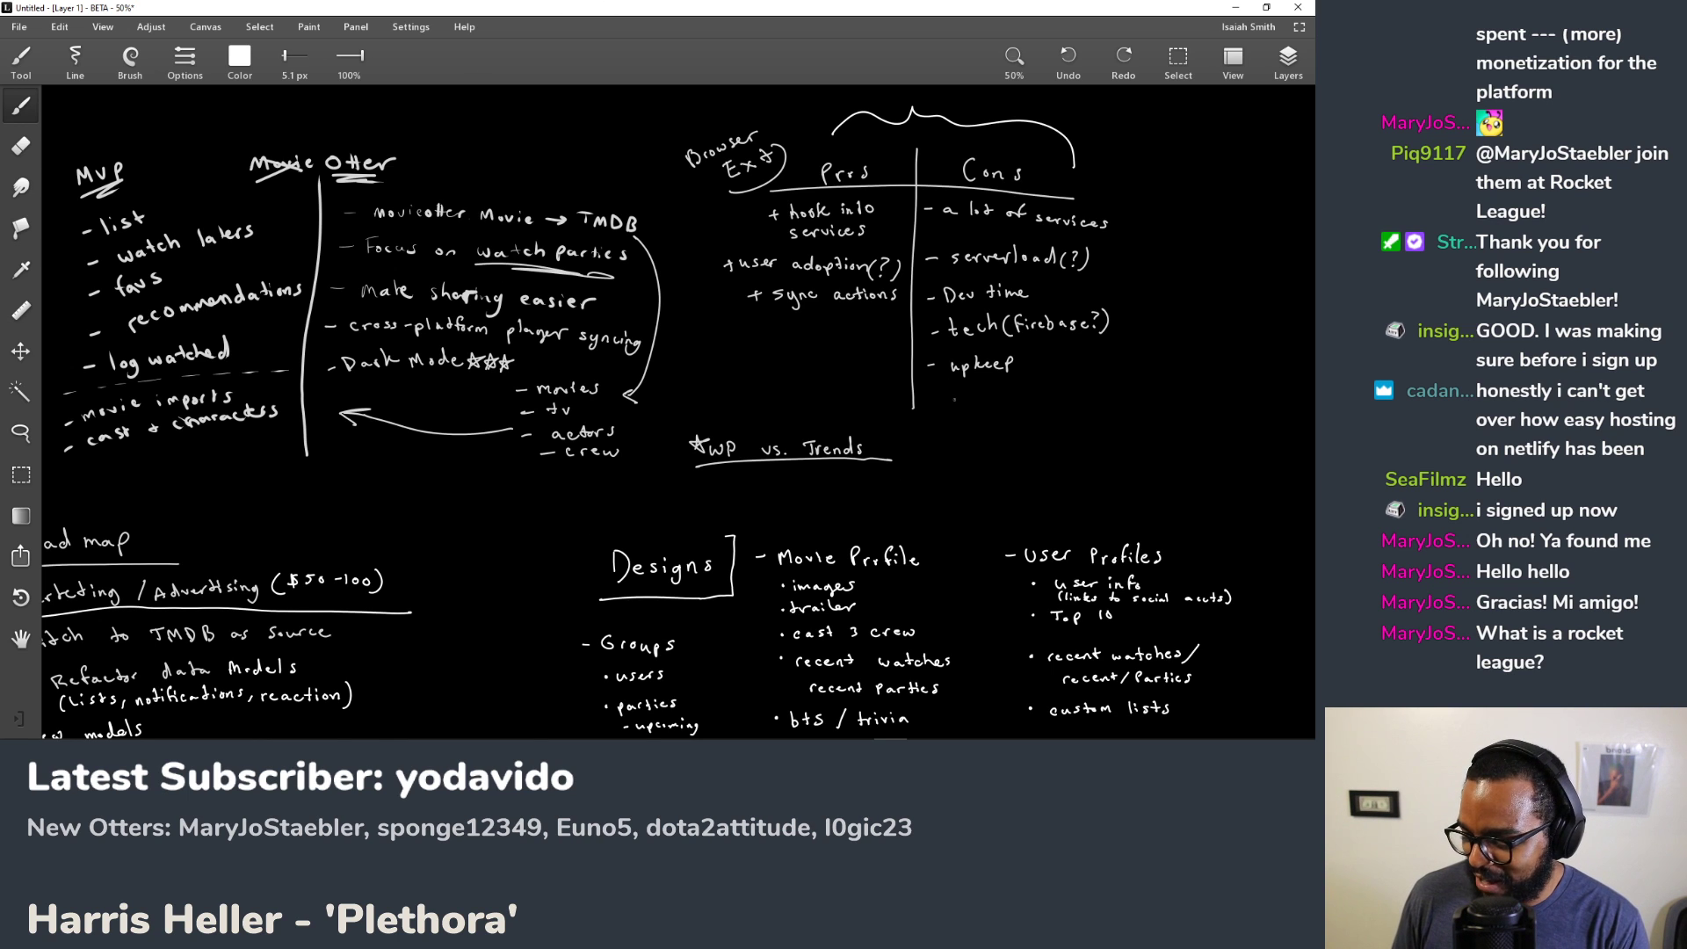
Step: Start saving the planning notes with Ctrl+S
{"action": "key", "text": "ctrl+s"}
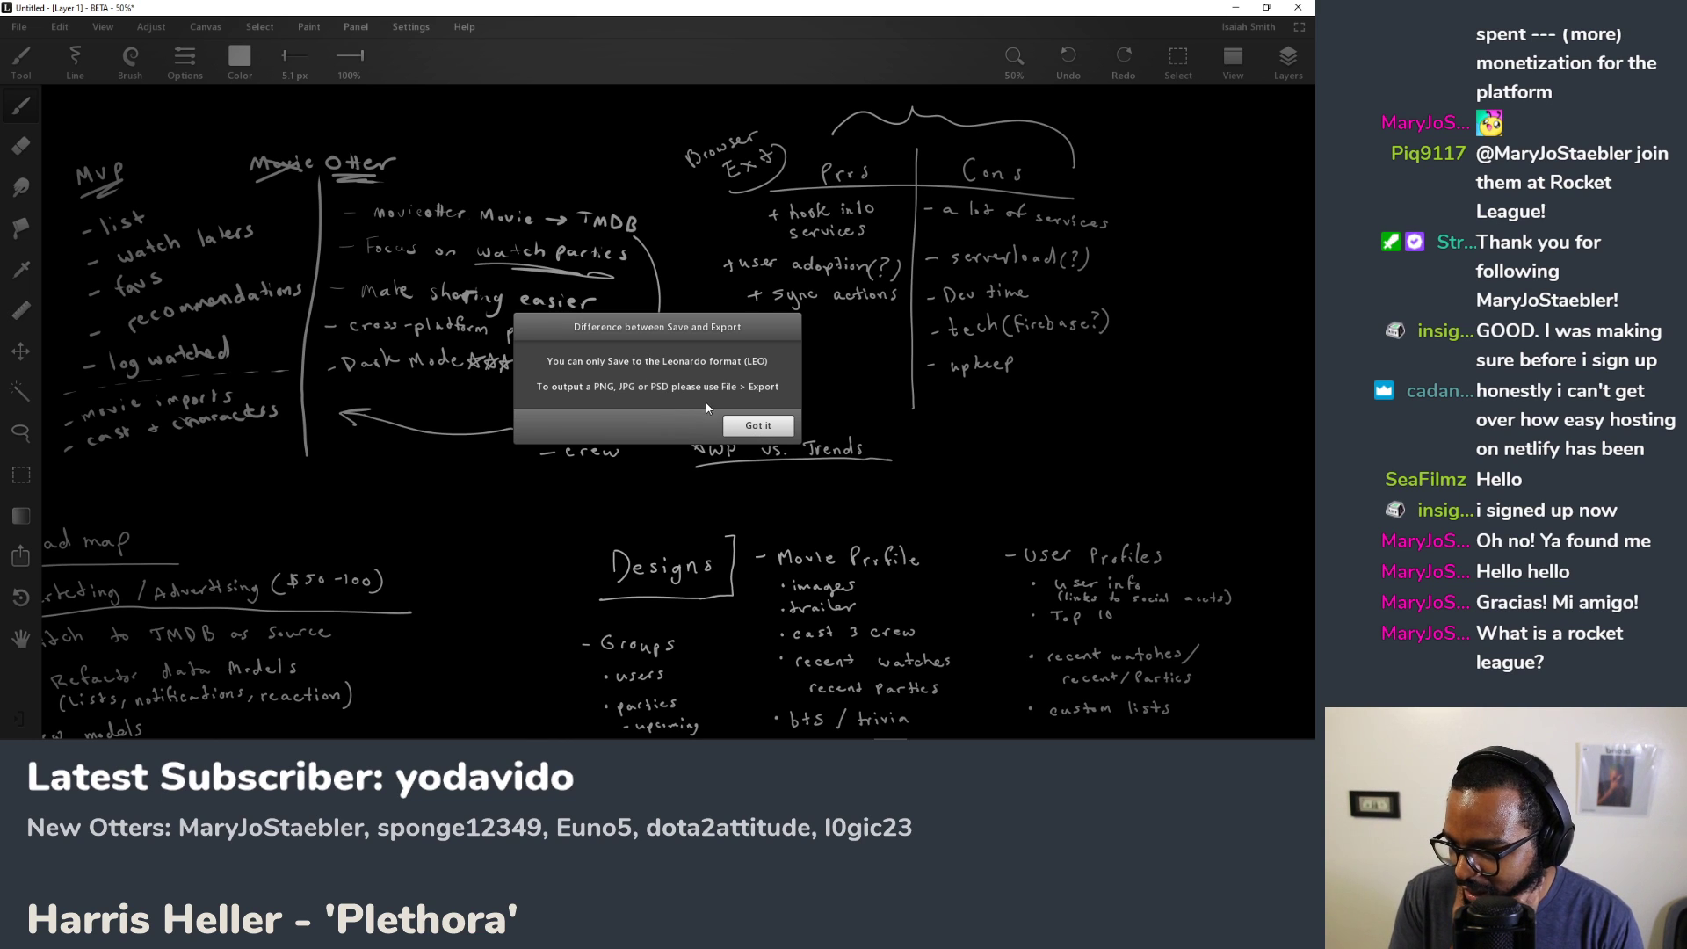
Step: Dismiss the LEO-only save notice and choose Save from the File menu
{"action": "left_click", "coordinate": [758, 426]}
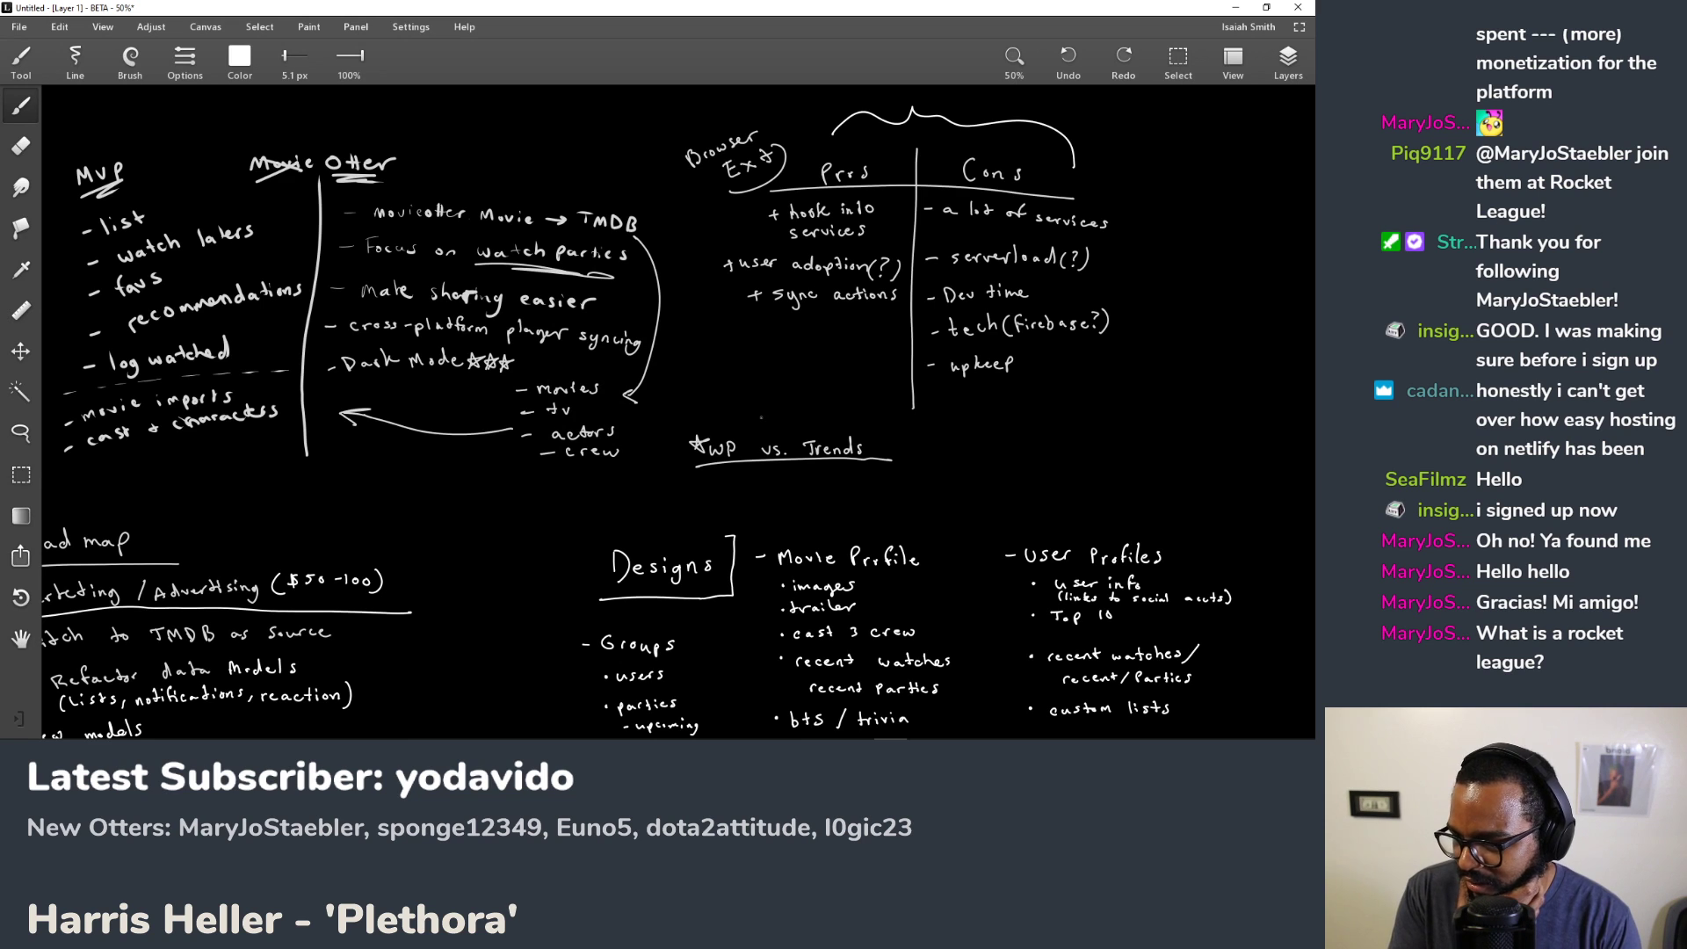
{"action": "left_click", "coordinate": [19, 27]}
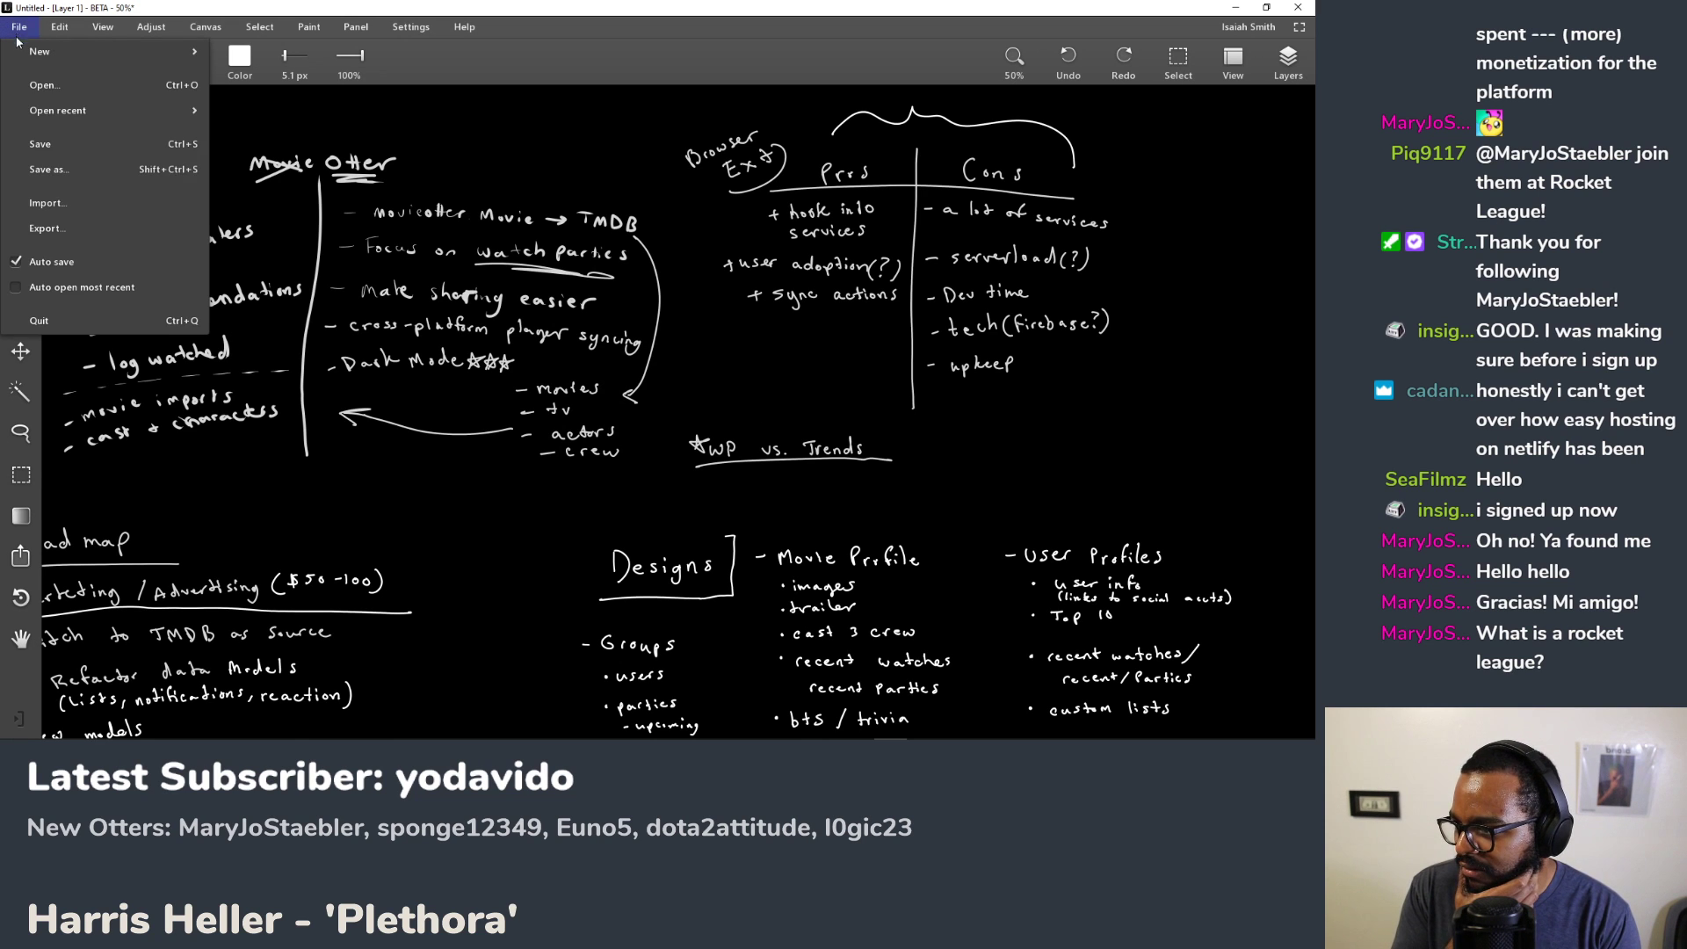
{"action": "left_click", "coordinate": [121, 146]}
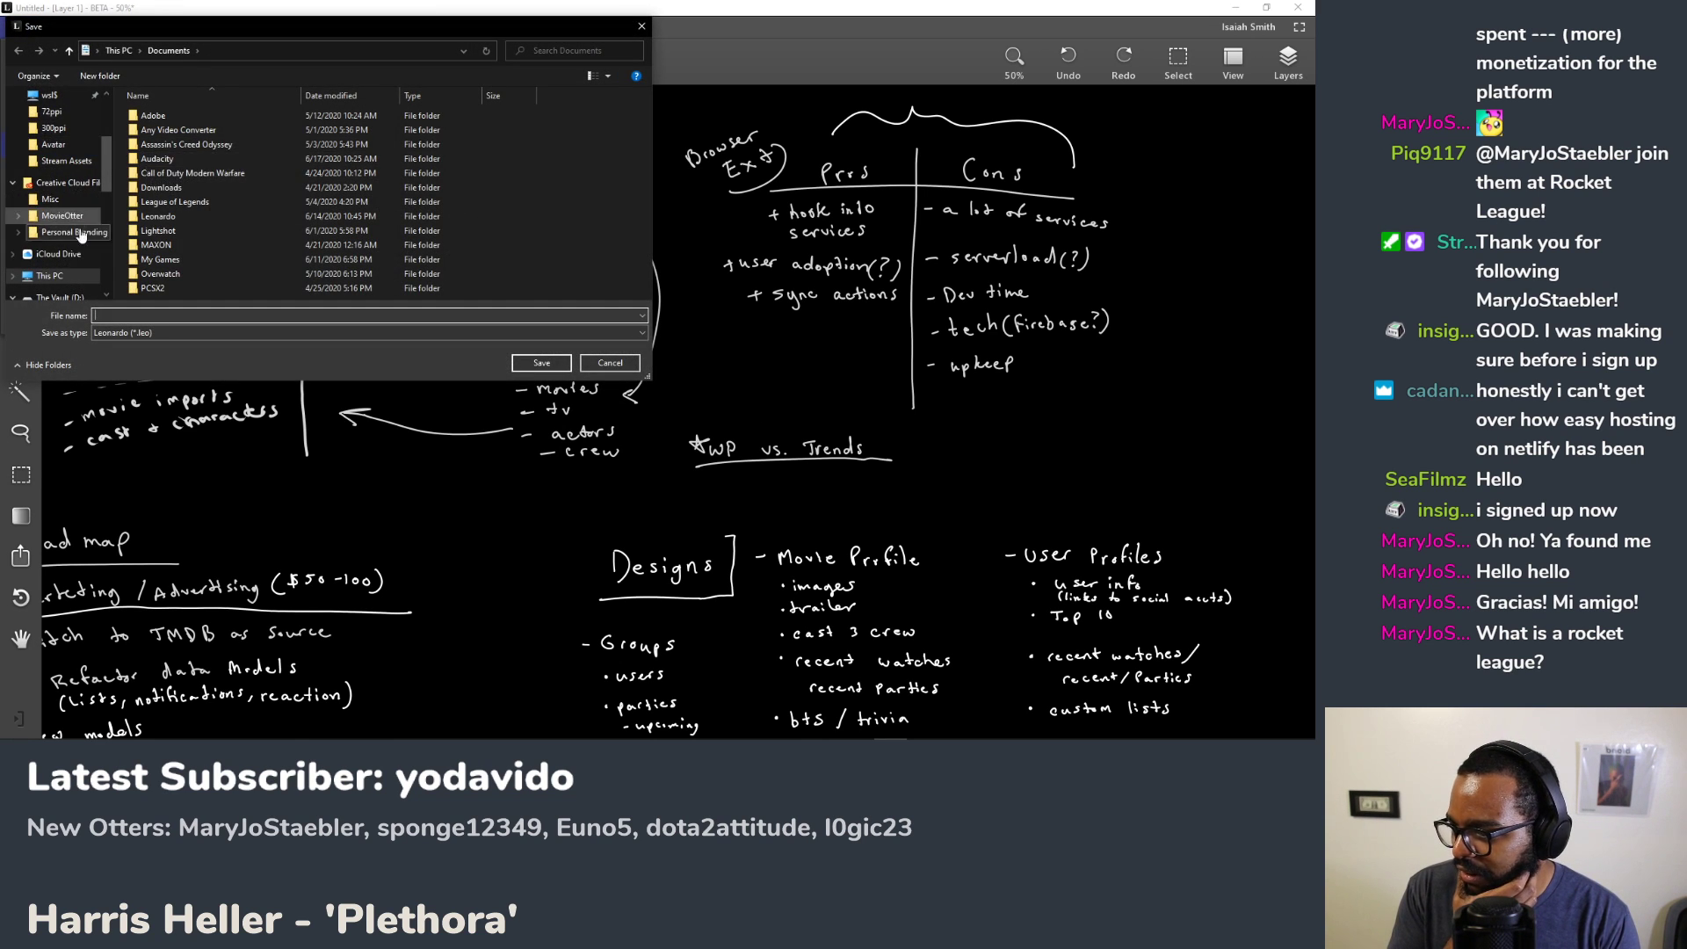
Step: Create a 'Leonardo' folder on The Vault (D:) and open it
{"action": "left_click", "coordinate": [58, 282]}
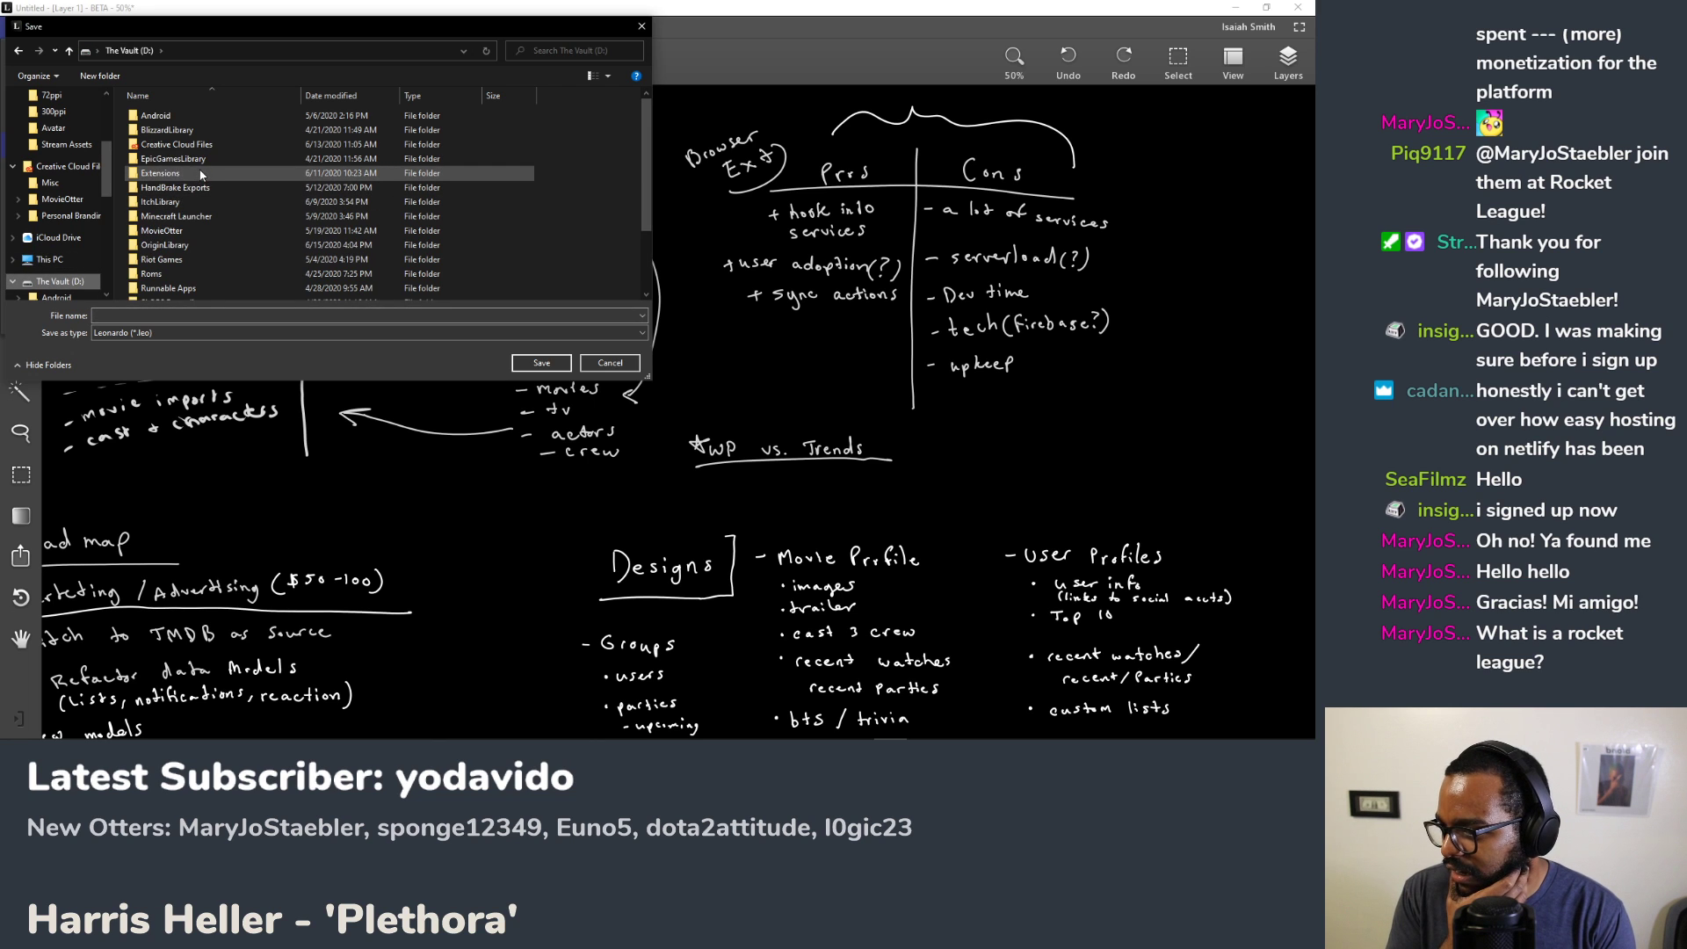
{"action": "scroll", "coordinate": [204, 171], "scroll_direction": "down", "scroll_amount": 3}
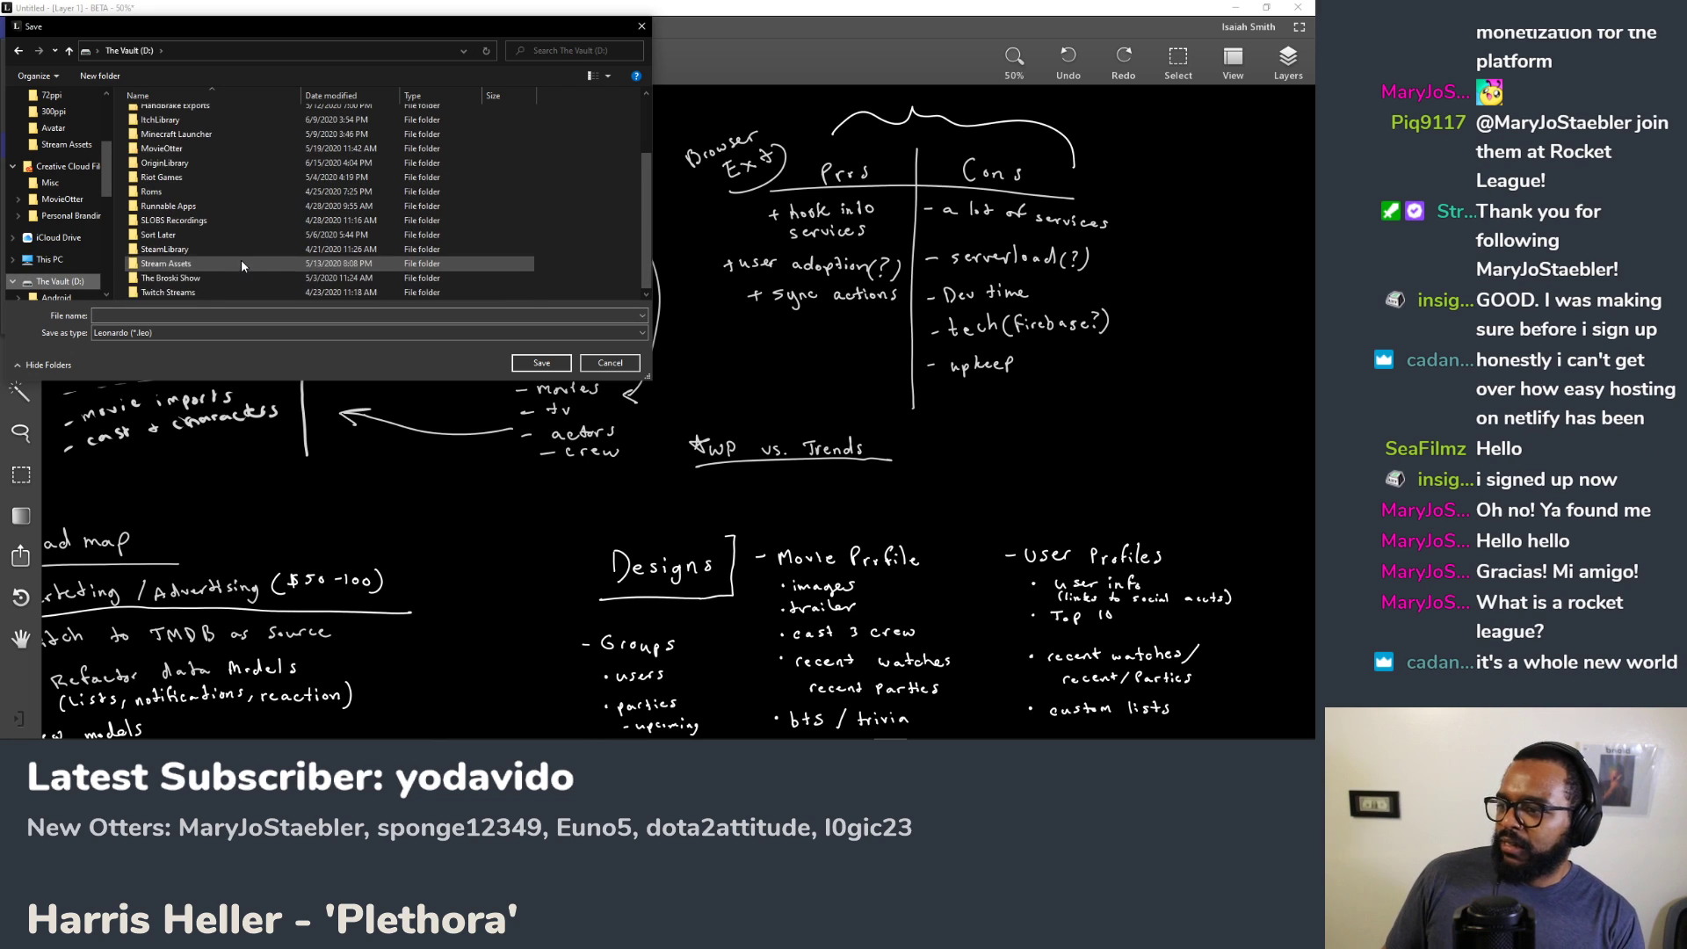
{"action": "right_click", "coordinate": [594, 181]}
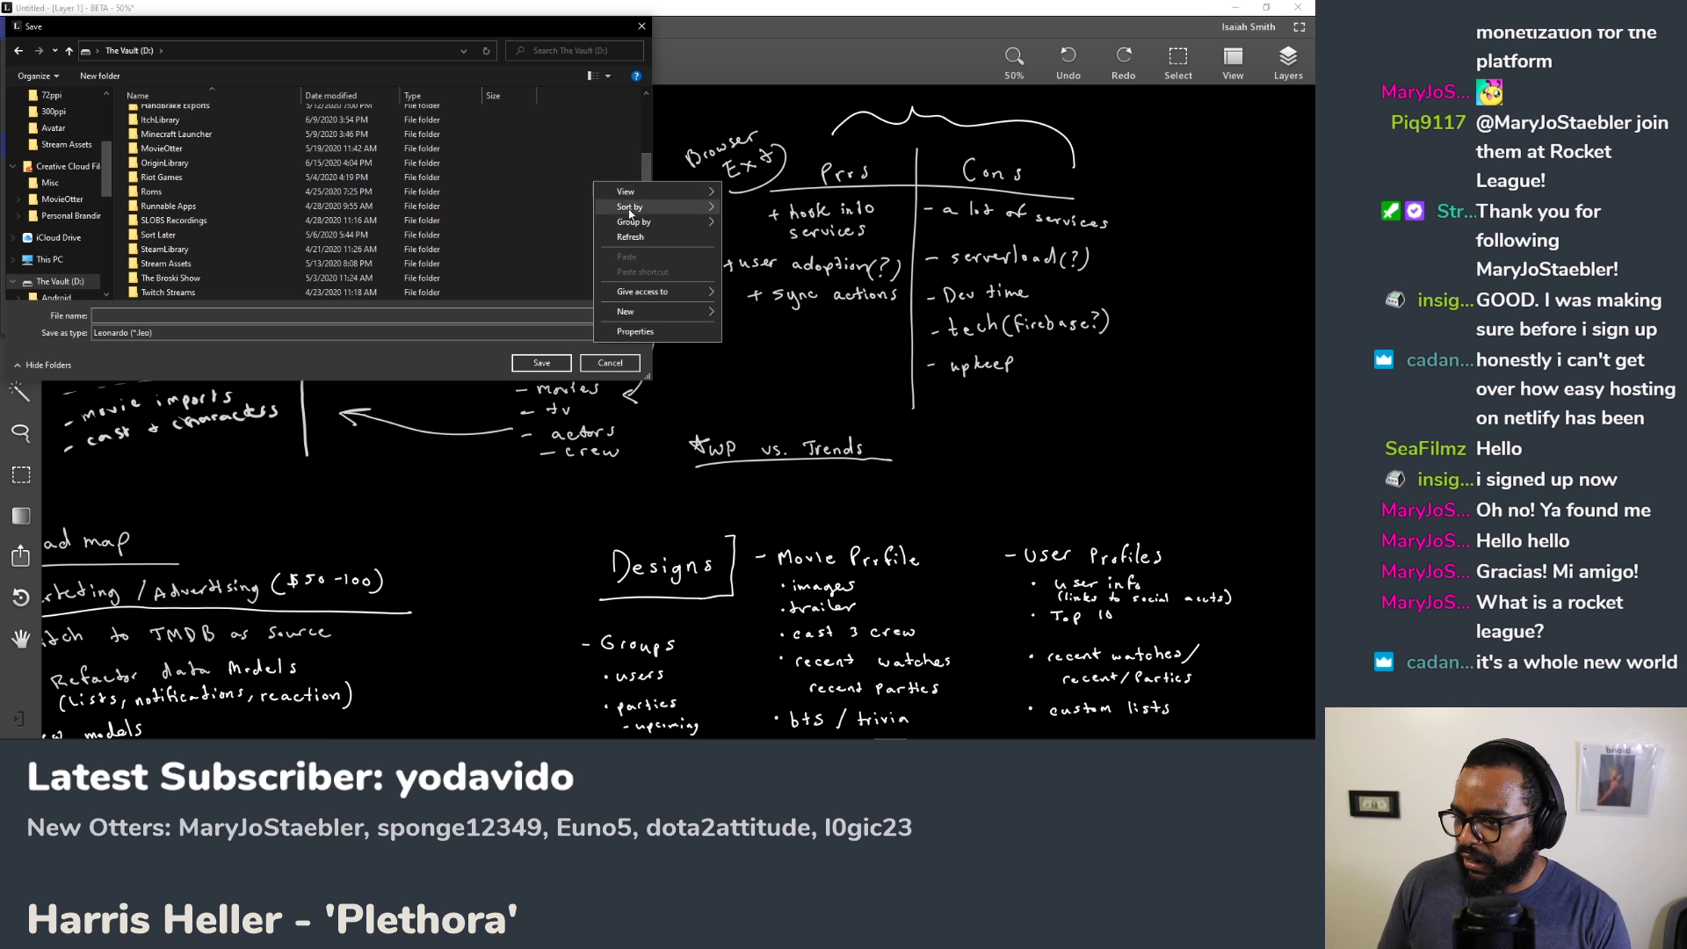
{"action": "mouse_move", "coordinate": [664, 307]}
{"action": "left_click", "coordinate": [773, 316]}
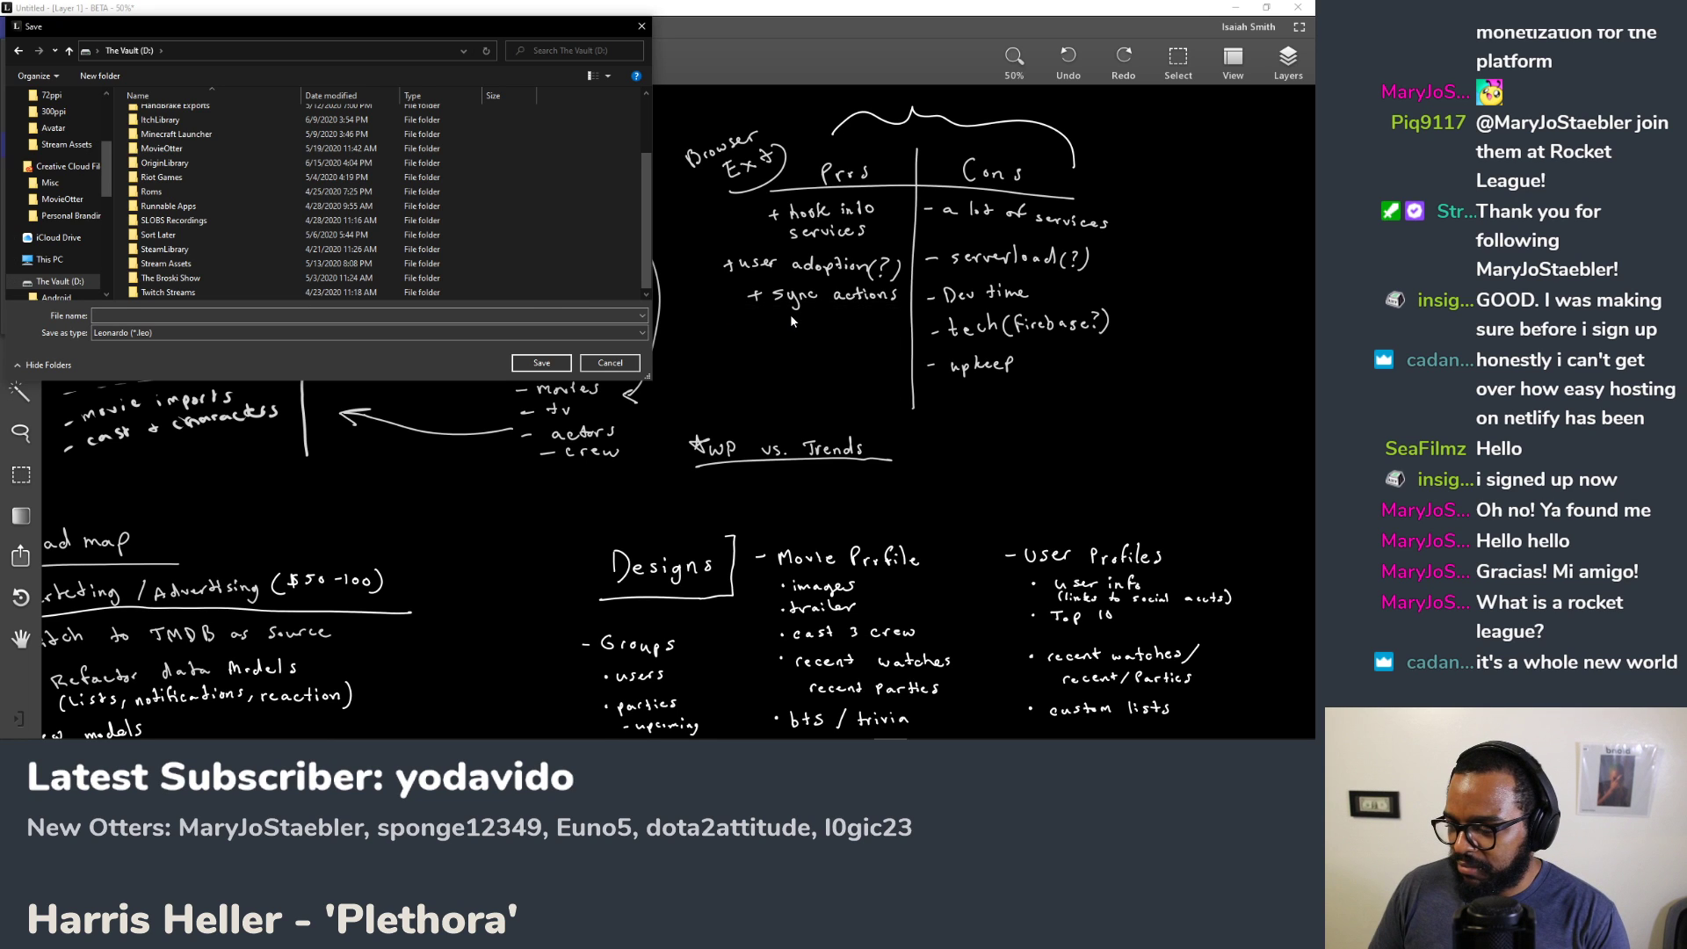
{"action": "type", "text": "Leonardo"}
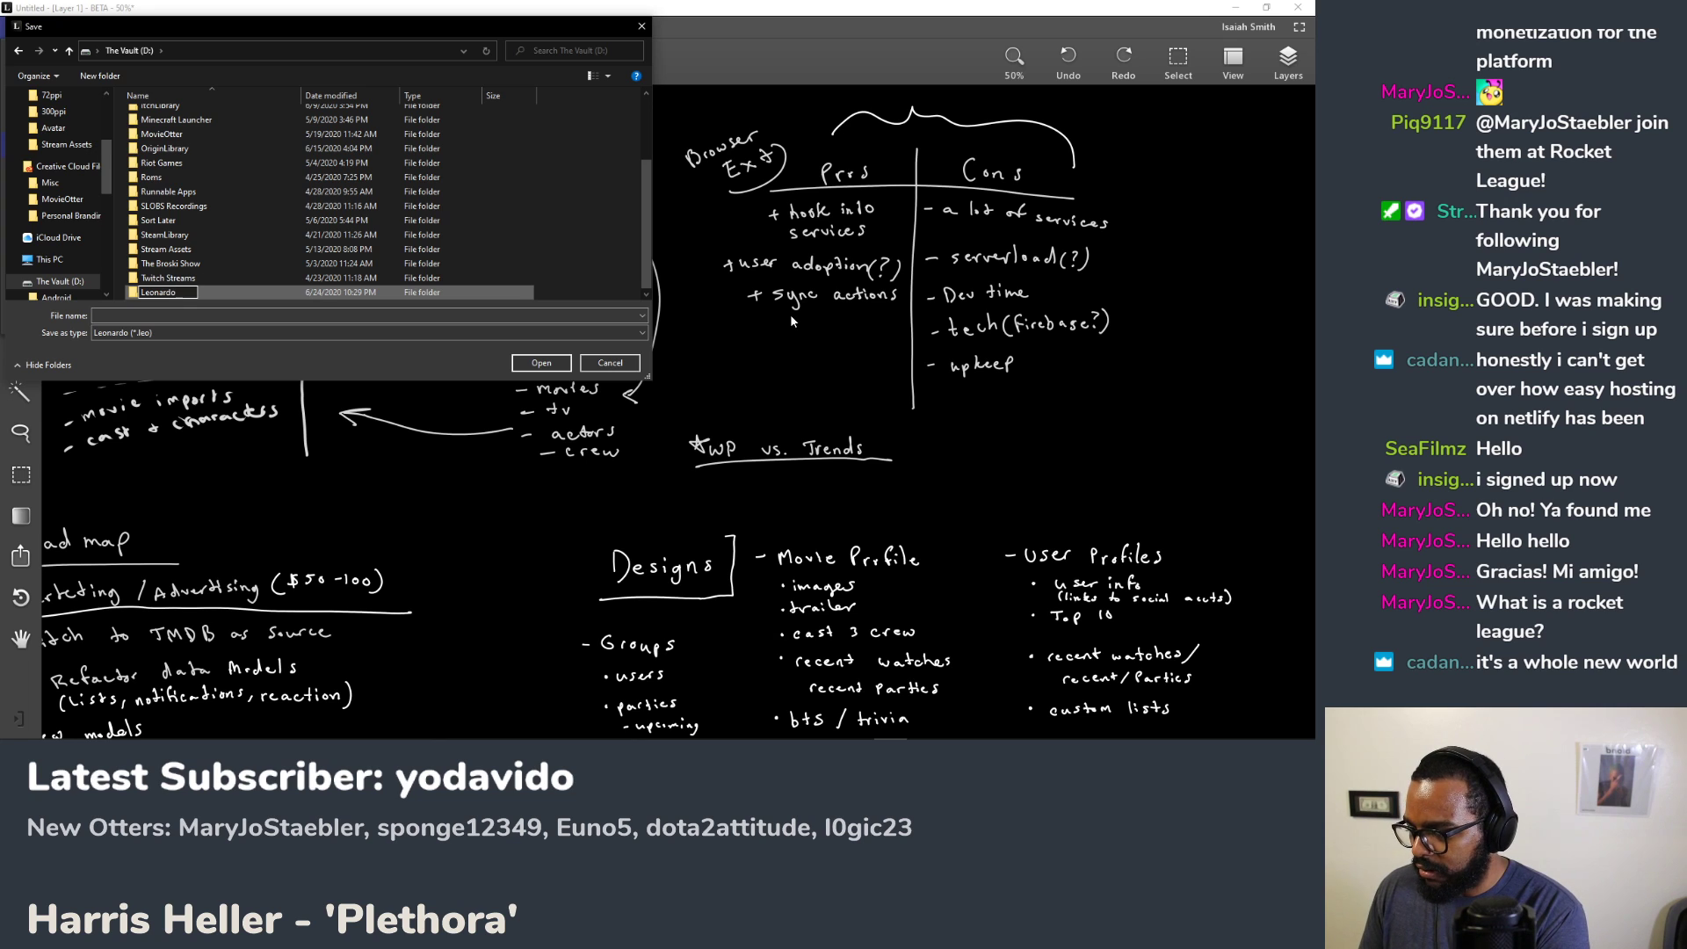
{"action": "key", "text": "Return"}
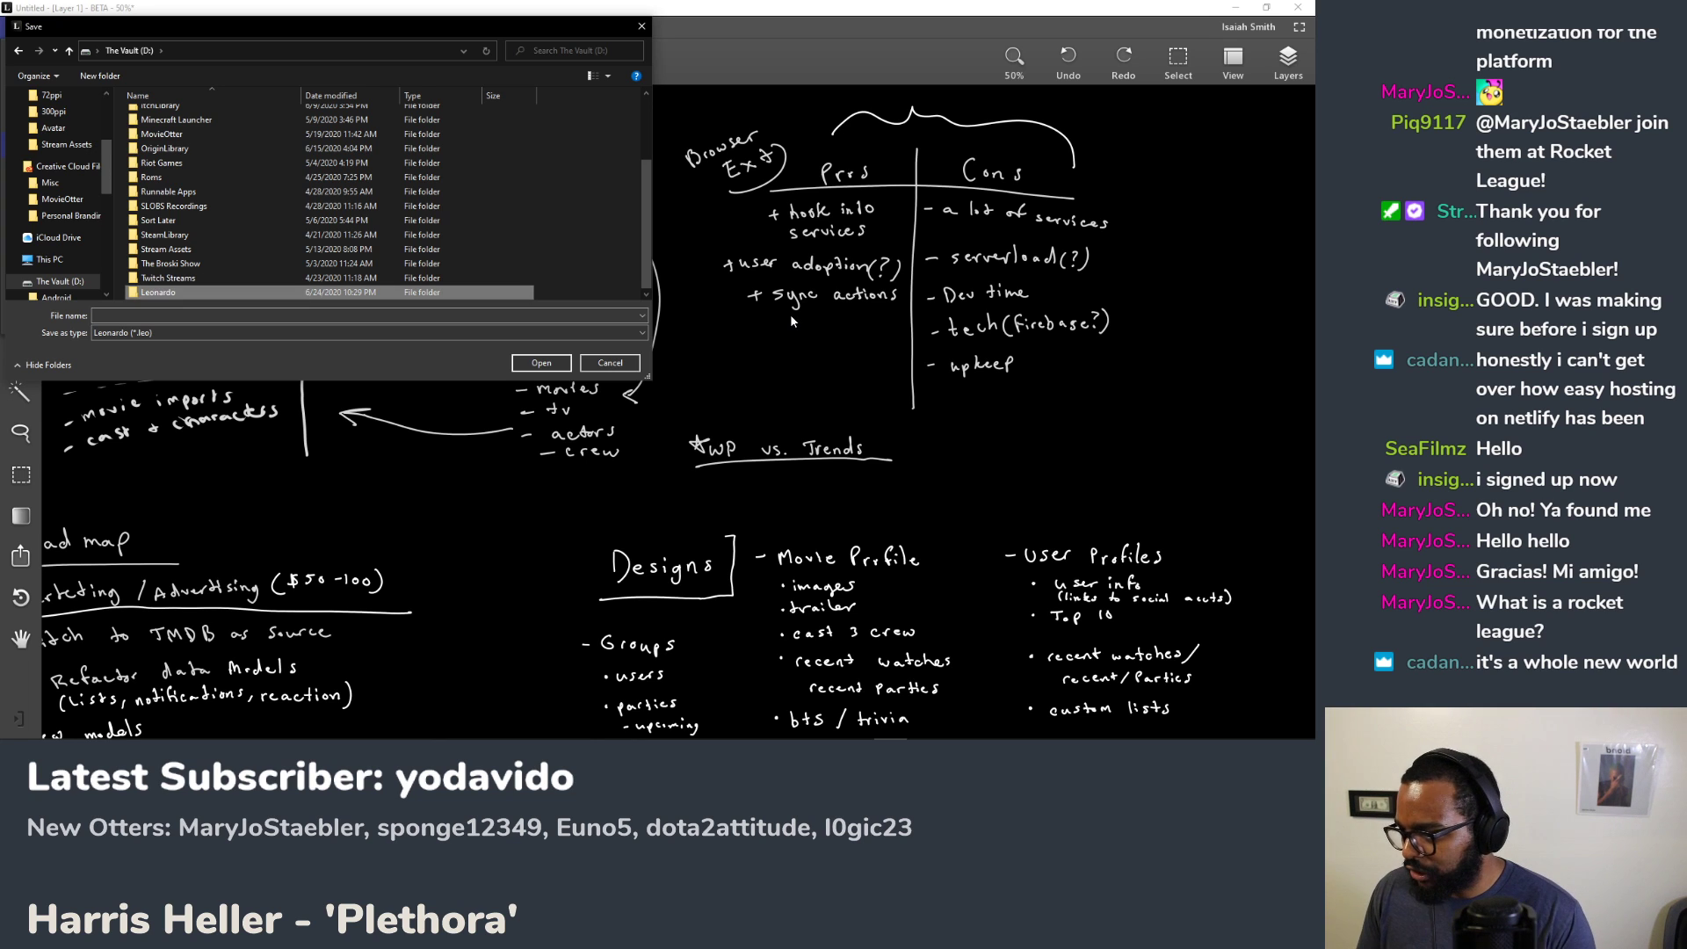
{"action": "double_click", "coordinate": [159, 292]}
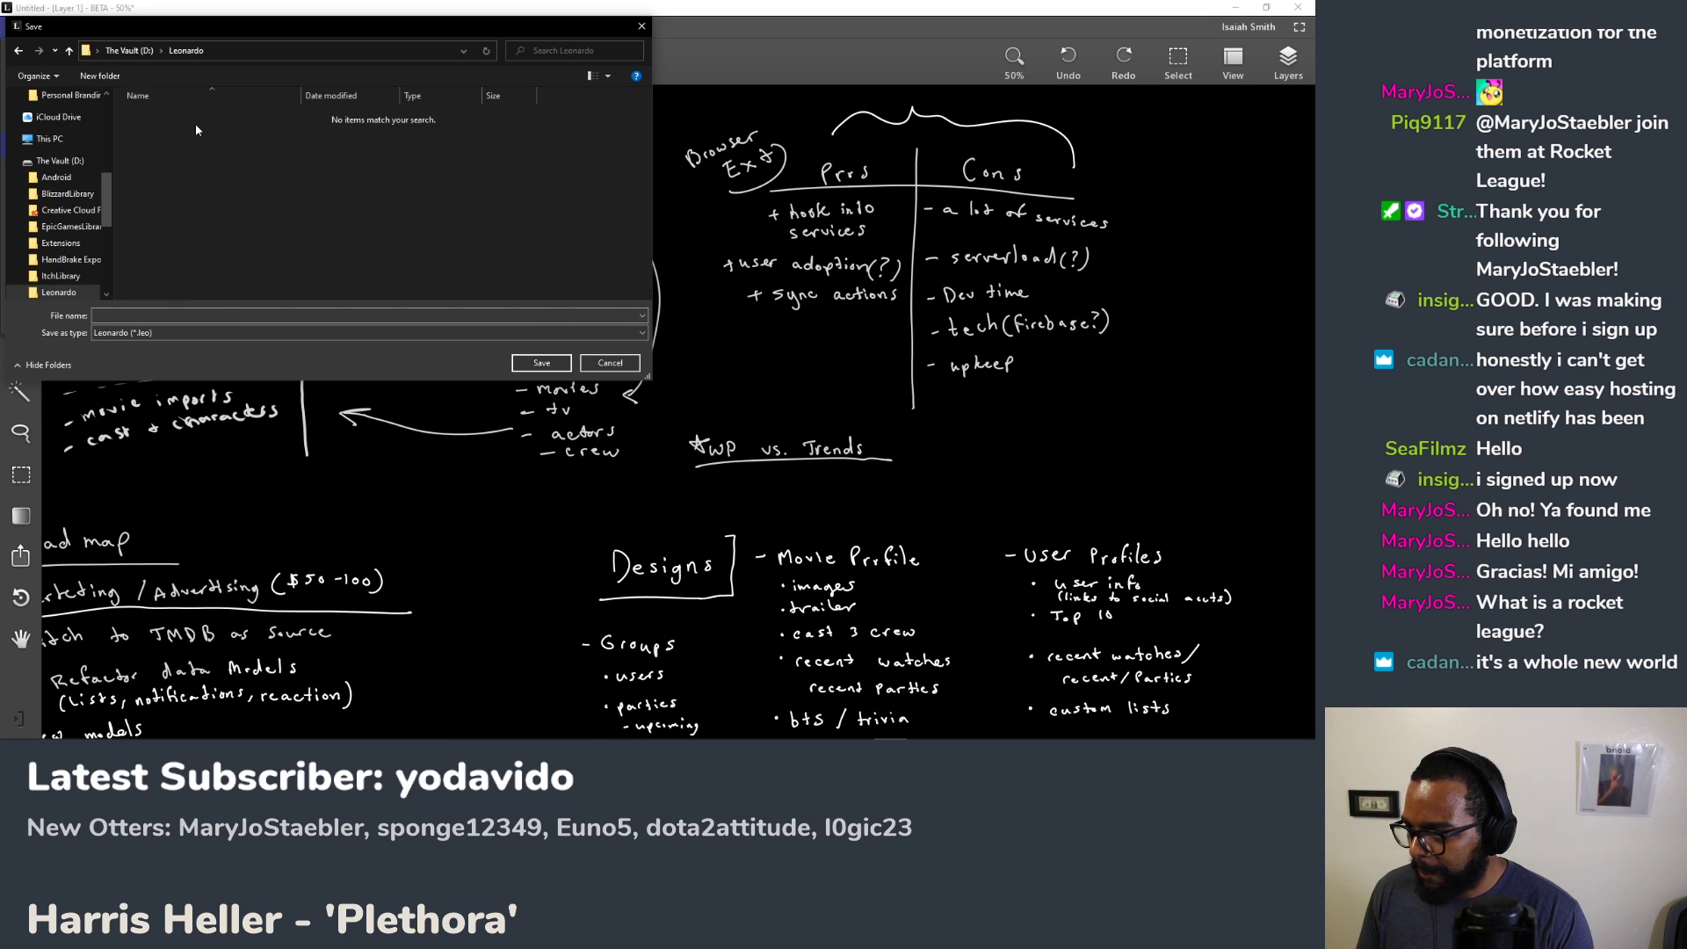
Step: Create a 'MovieOtter' folder inside Leonardo and open it
{"action": "right_click", "coordinate": [245, 173]}
{"action": "mouse_move", "coordinate": [378, 320]}
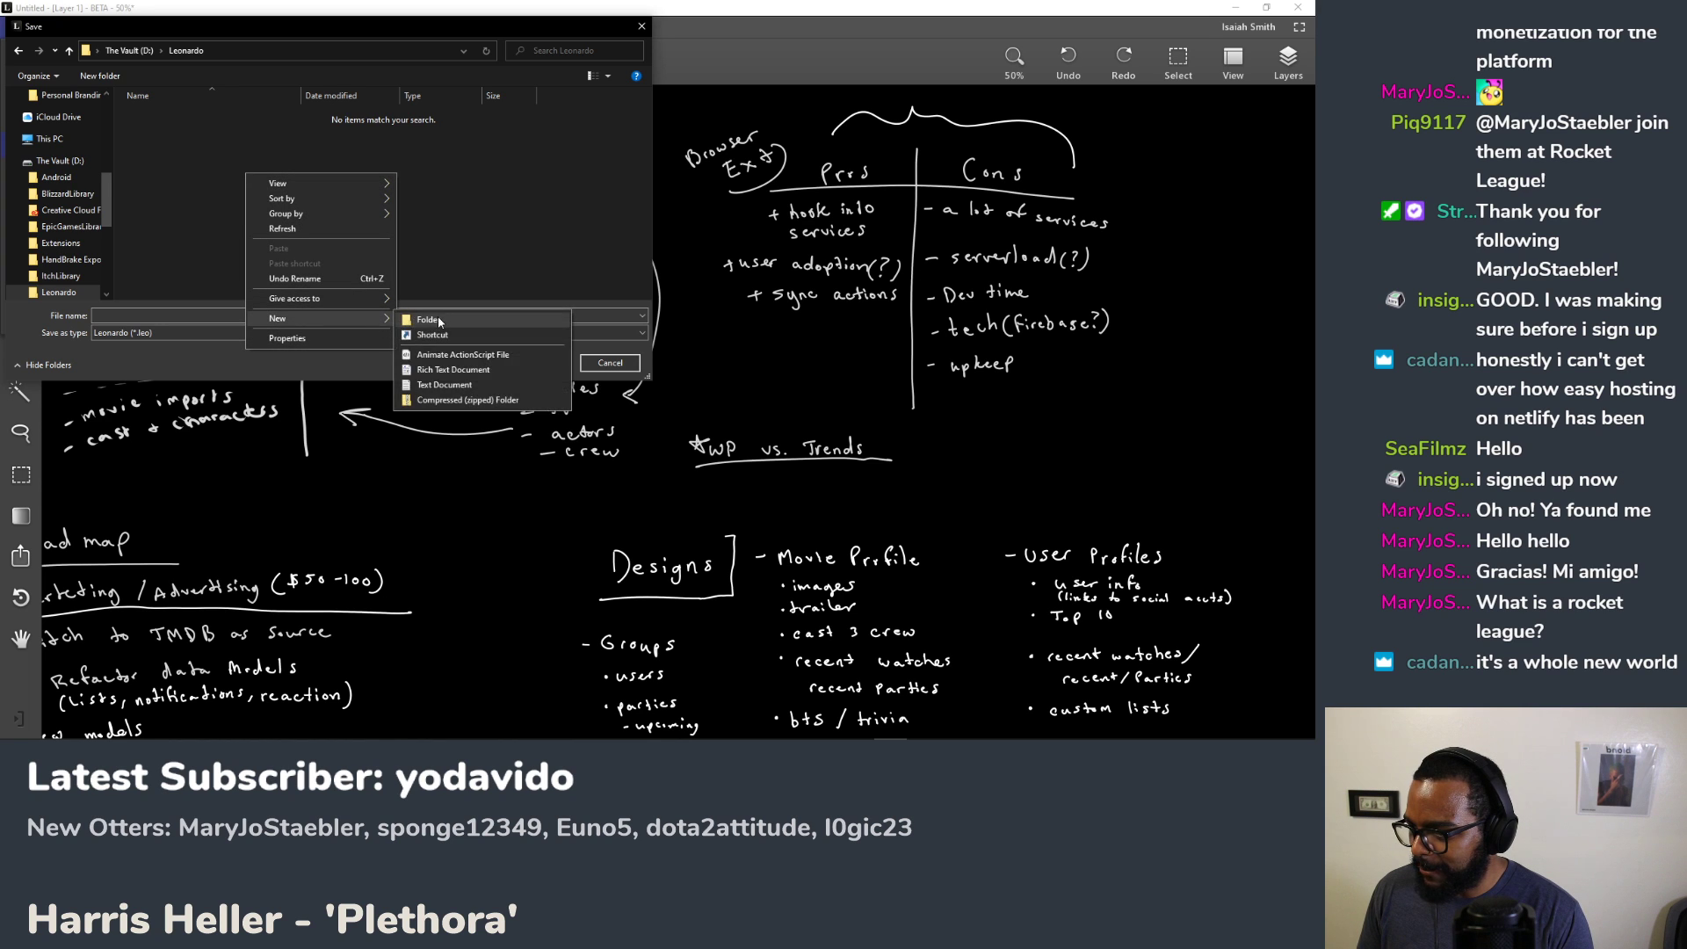
{"action": "left_click", "coordinate": [434, 320]}
{"action": "type", "text": "MovieOP"}
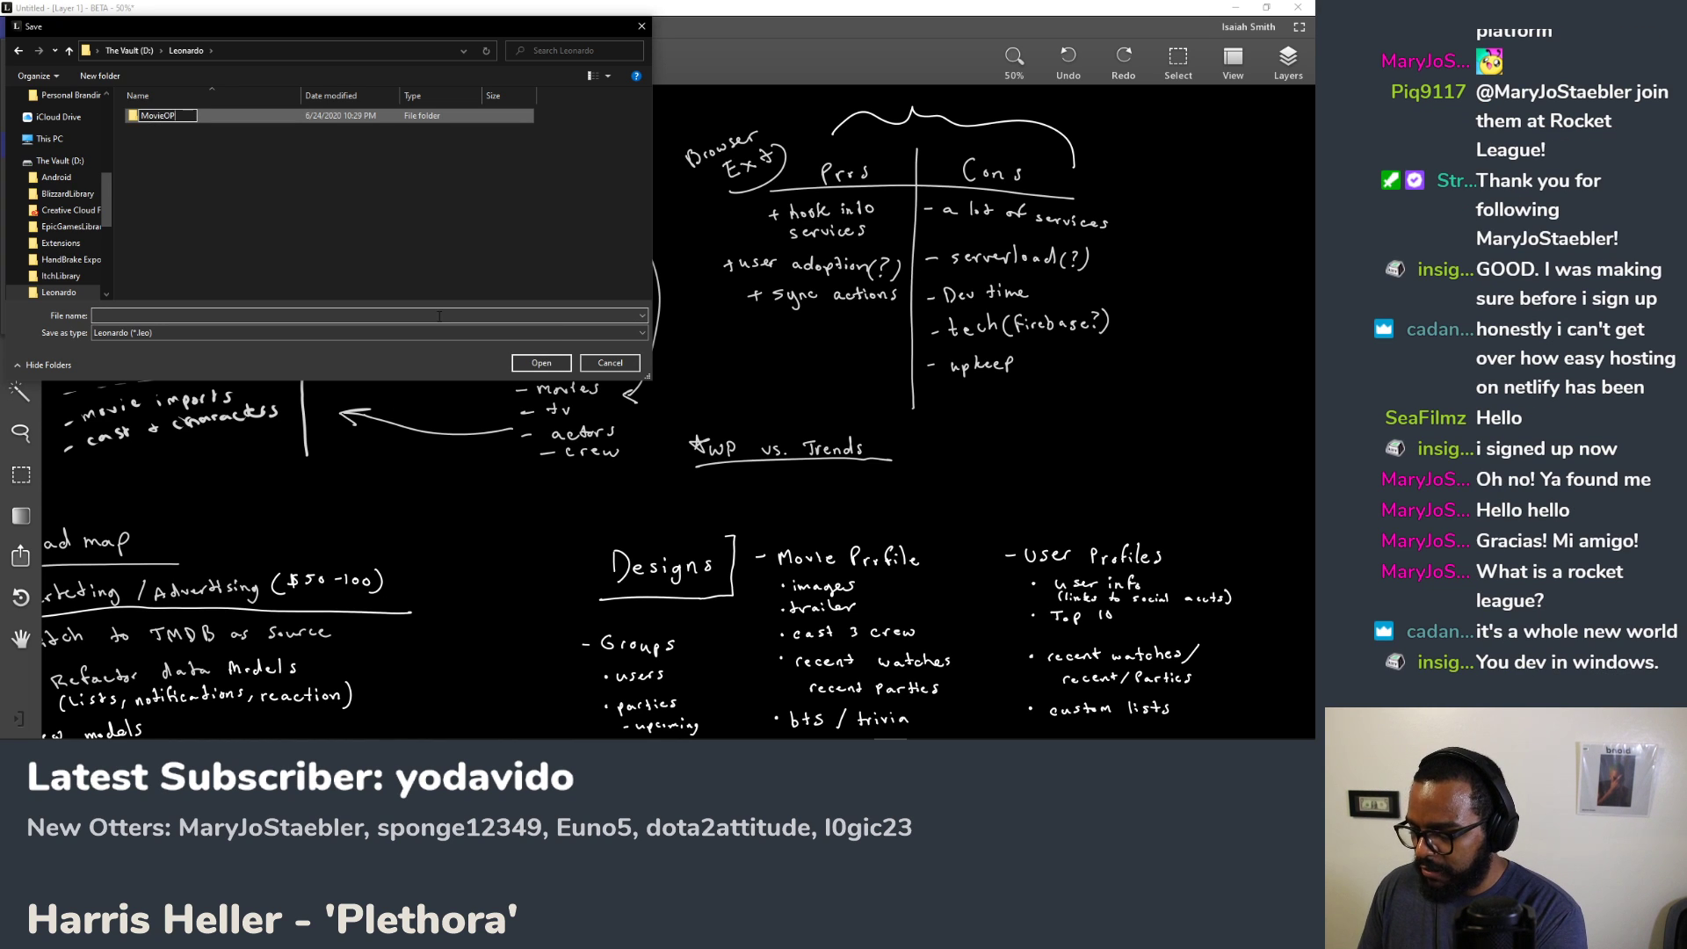
{"action": "key", "text": "BackSpace"}
{"action": "type", "text": "tter"}
{"action": "key", "text": "Return"}
{"action": "double_click", "coordinate": [172, 114]}
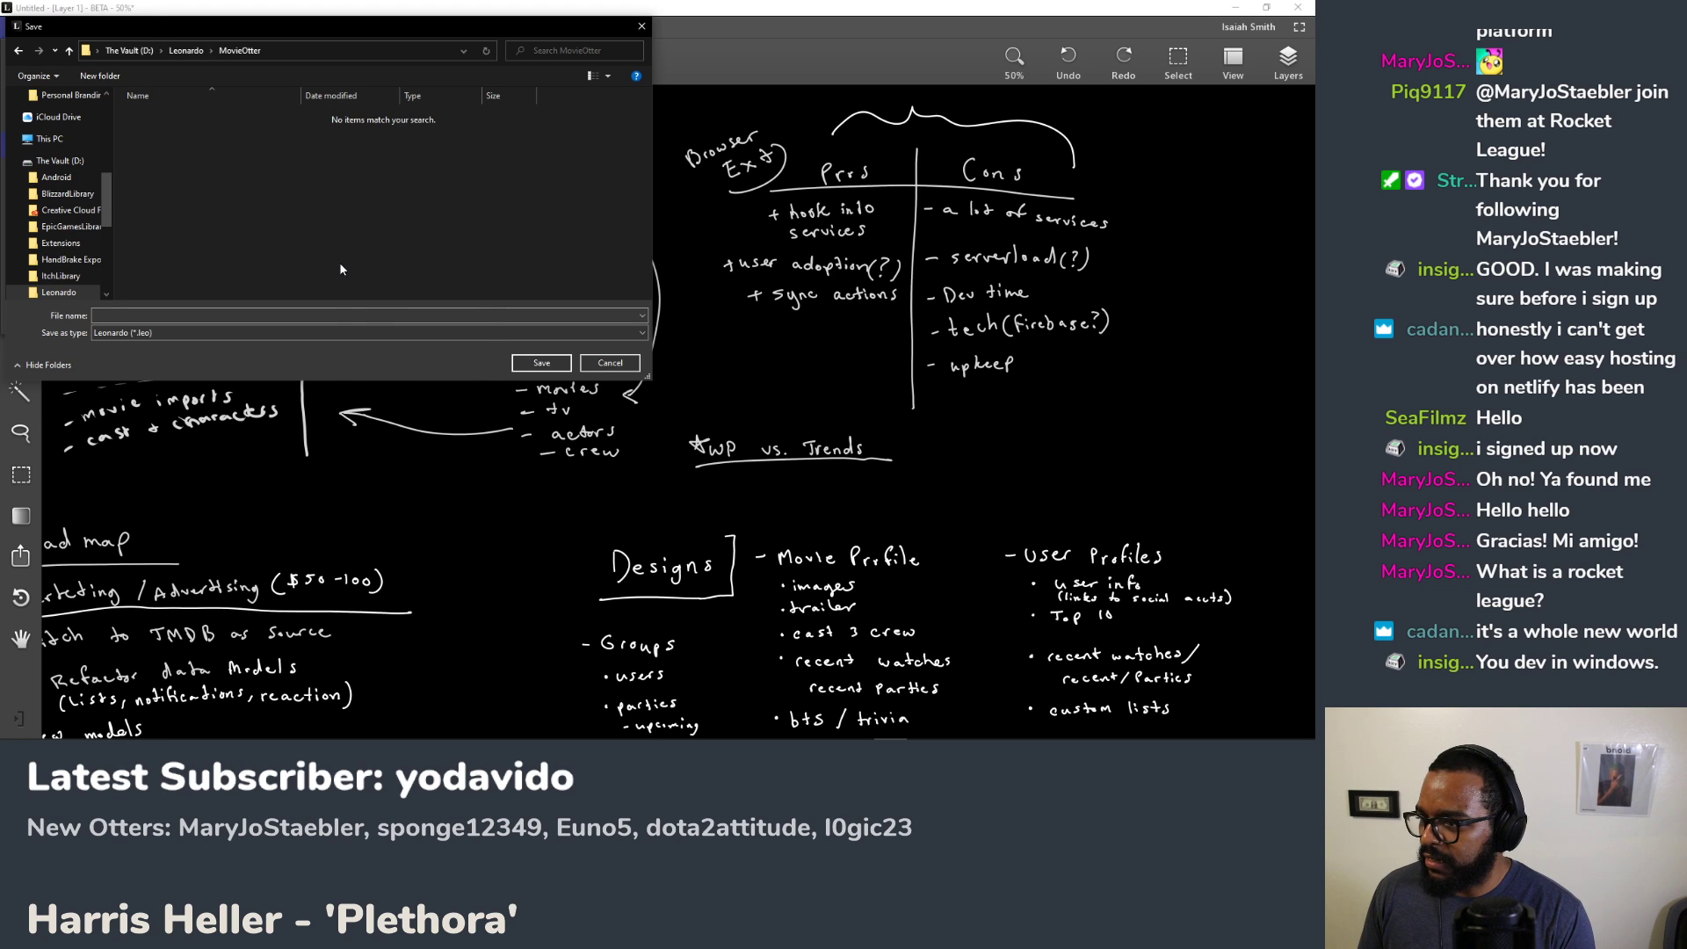
Step: Create a 'Notes' folder inside MovieOtter and open it
{"action": "right_click", "coordinate": [339, 262]}
{"action": "mouse_move", "coordinate": [386, 410]}
{"action": "left_click", "coordinate": [527, 411]}
{"action": "type", "text": "Notes"}
{"action": "key", "text": "Return"}
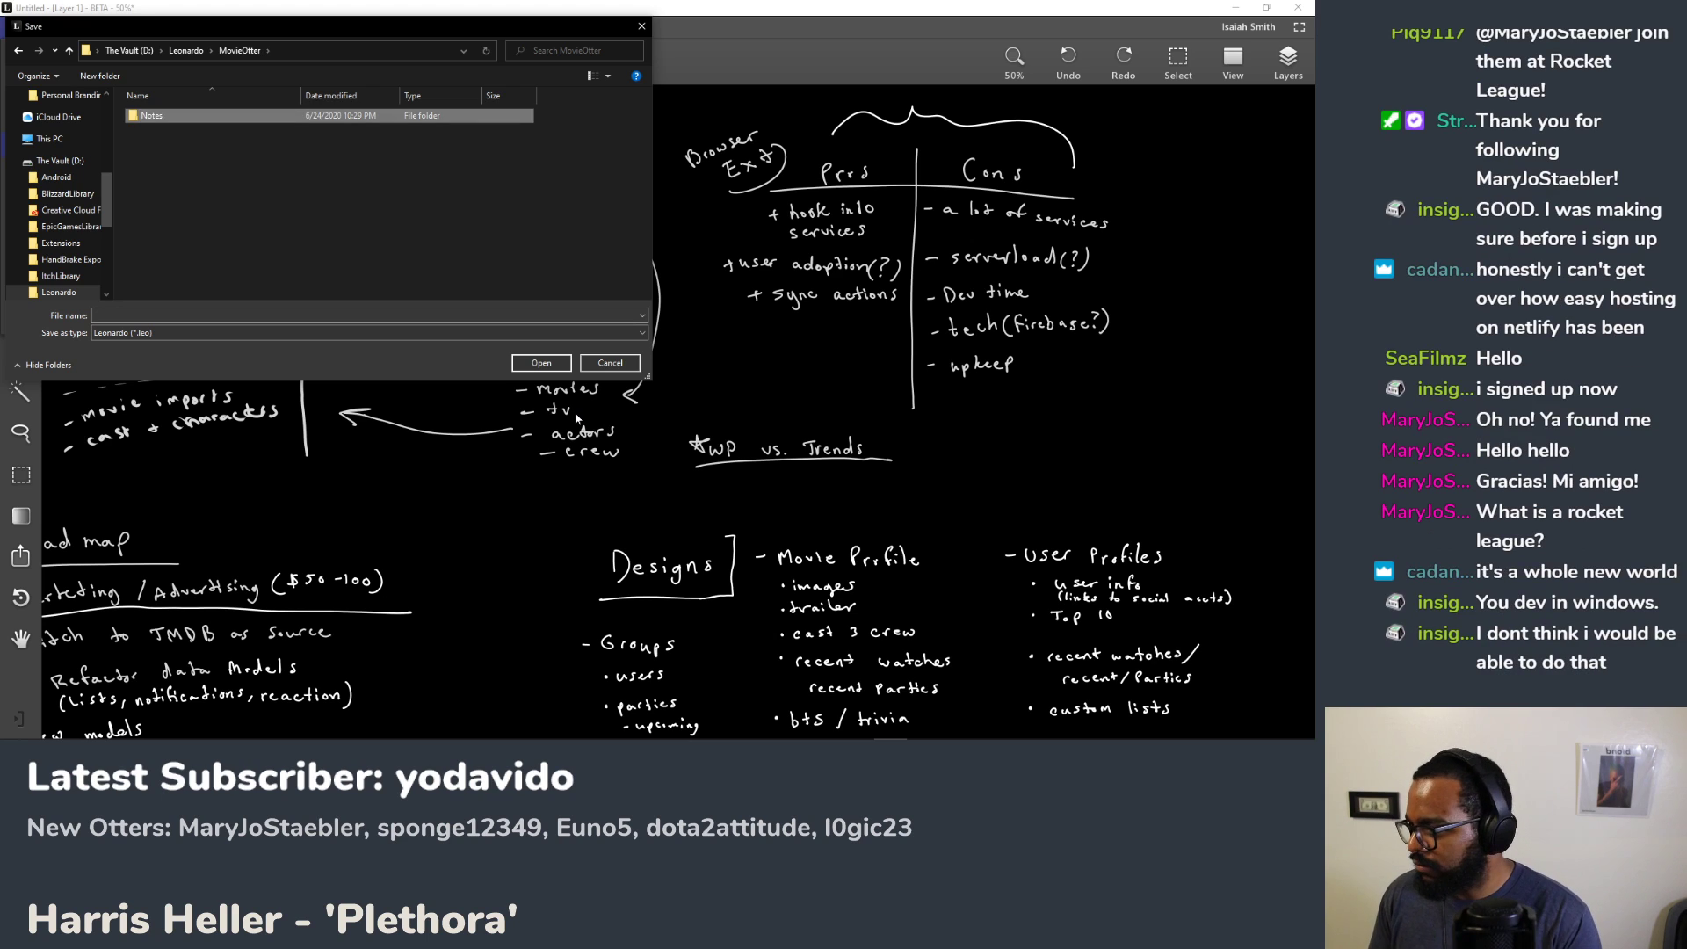
{"action": "double_click", "coordinate": [214, 116]}
Step: Save the drawing as 'Post MVP Direction' in the Notes folder
{"action": "left_click", "coordinate": [223, 316]}
{"action": "type", "text": "Post"}
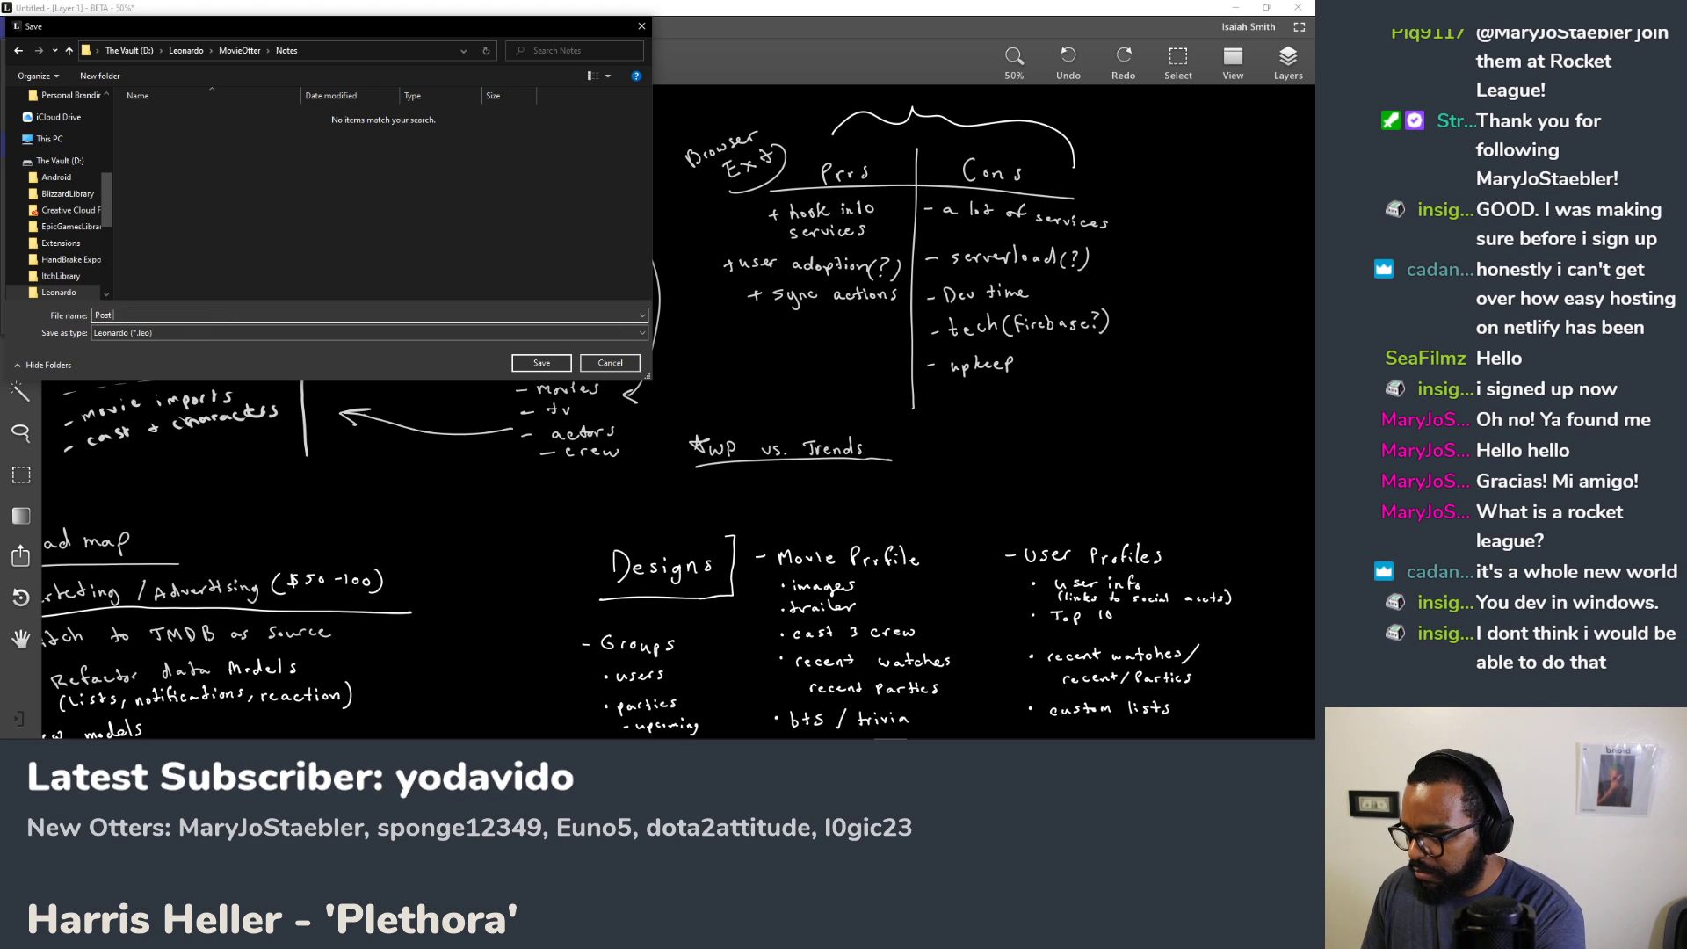
{"action": "type", "text": " MVP Direction"}
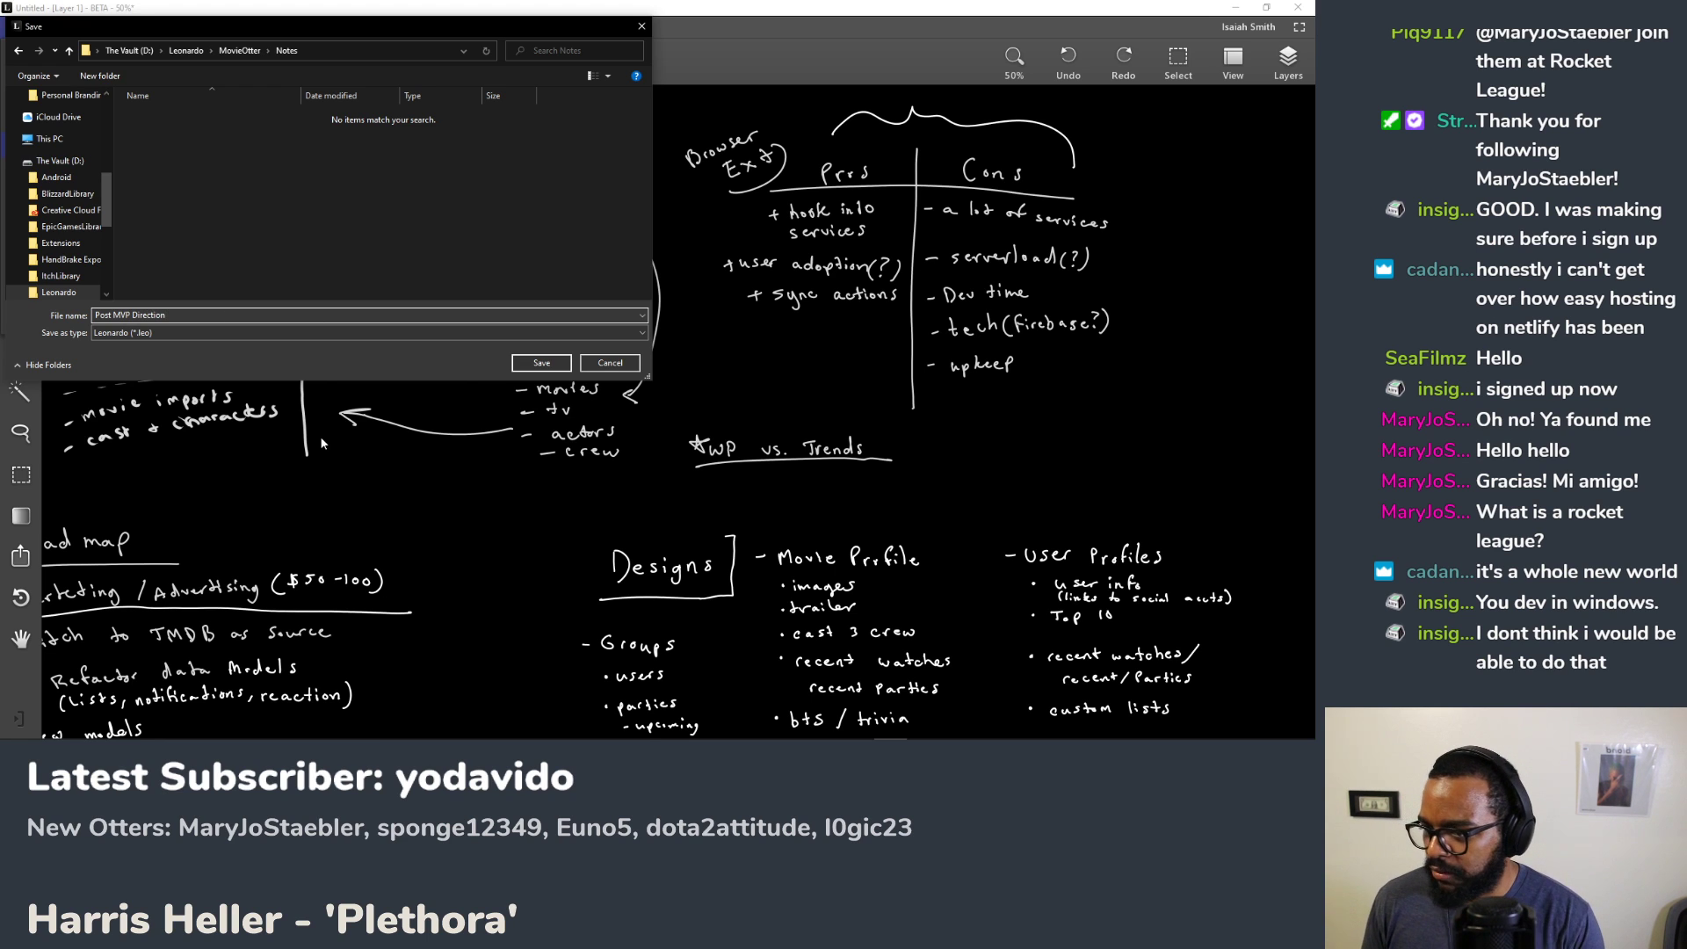
{"action": "left_click", "coordinate": [560, 369]}
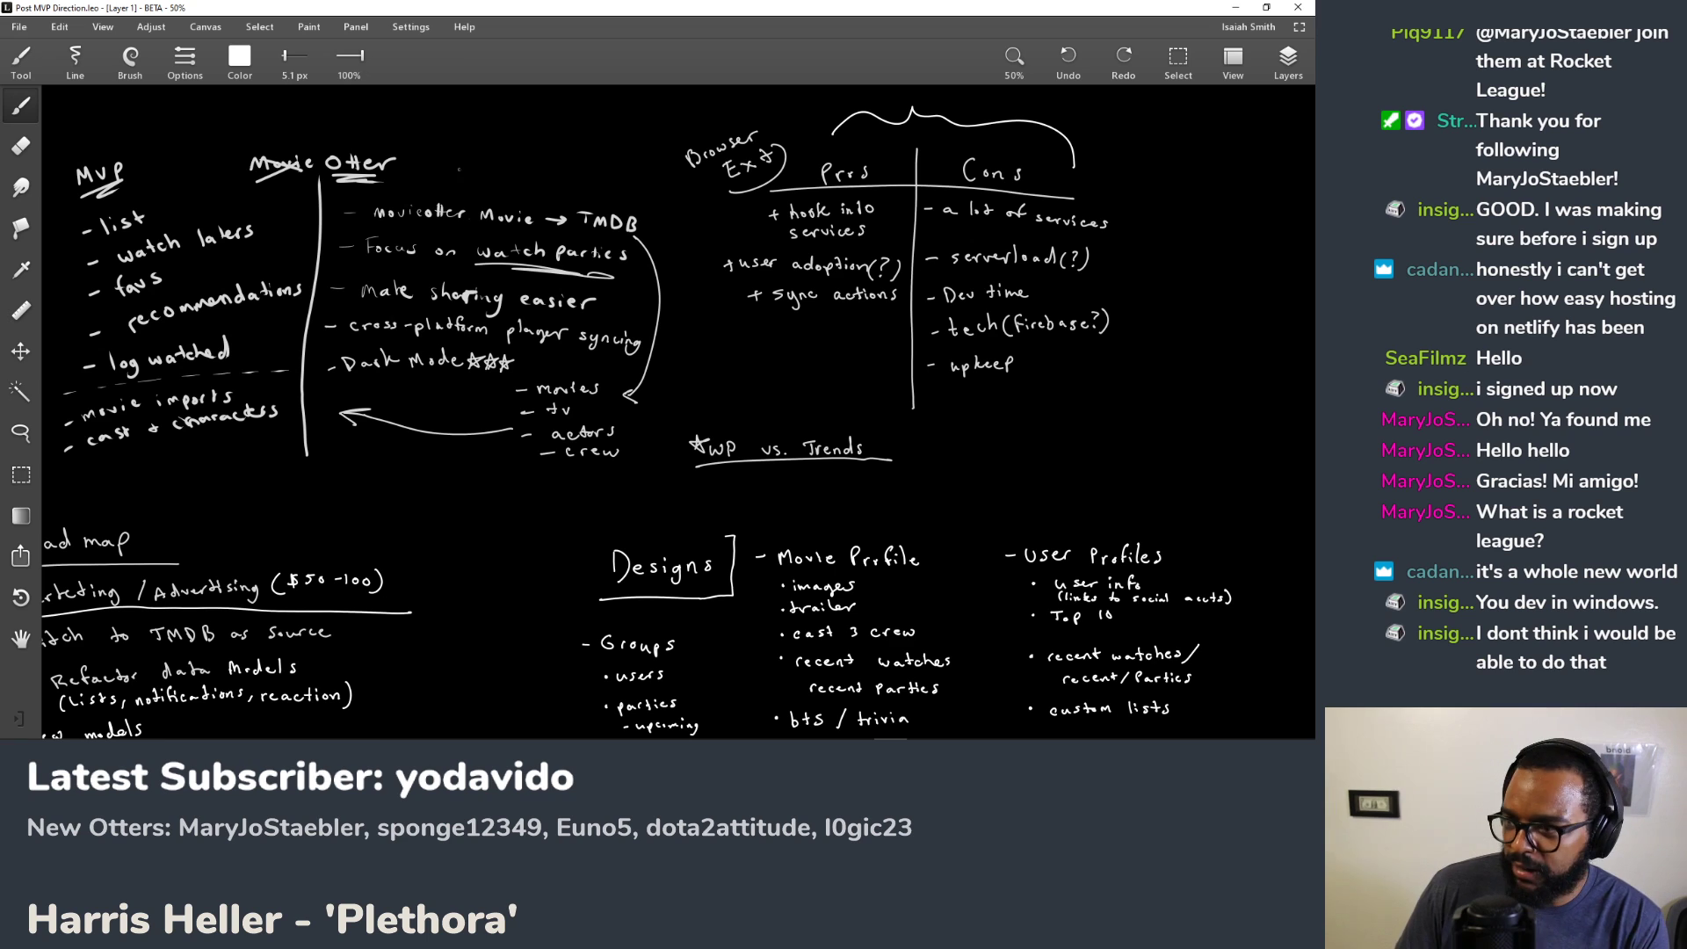
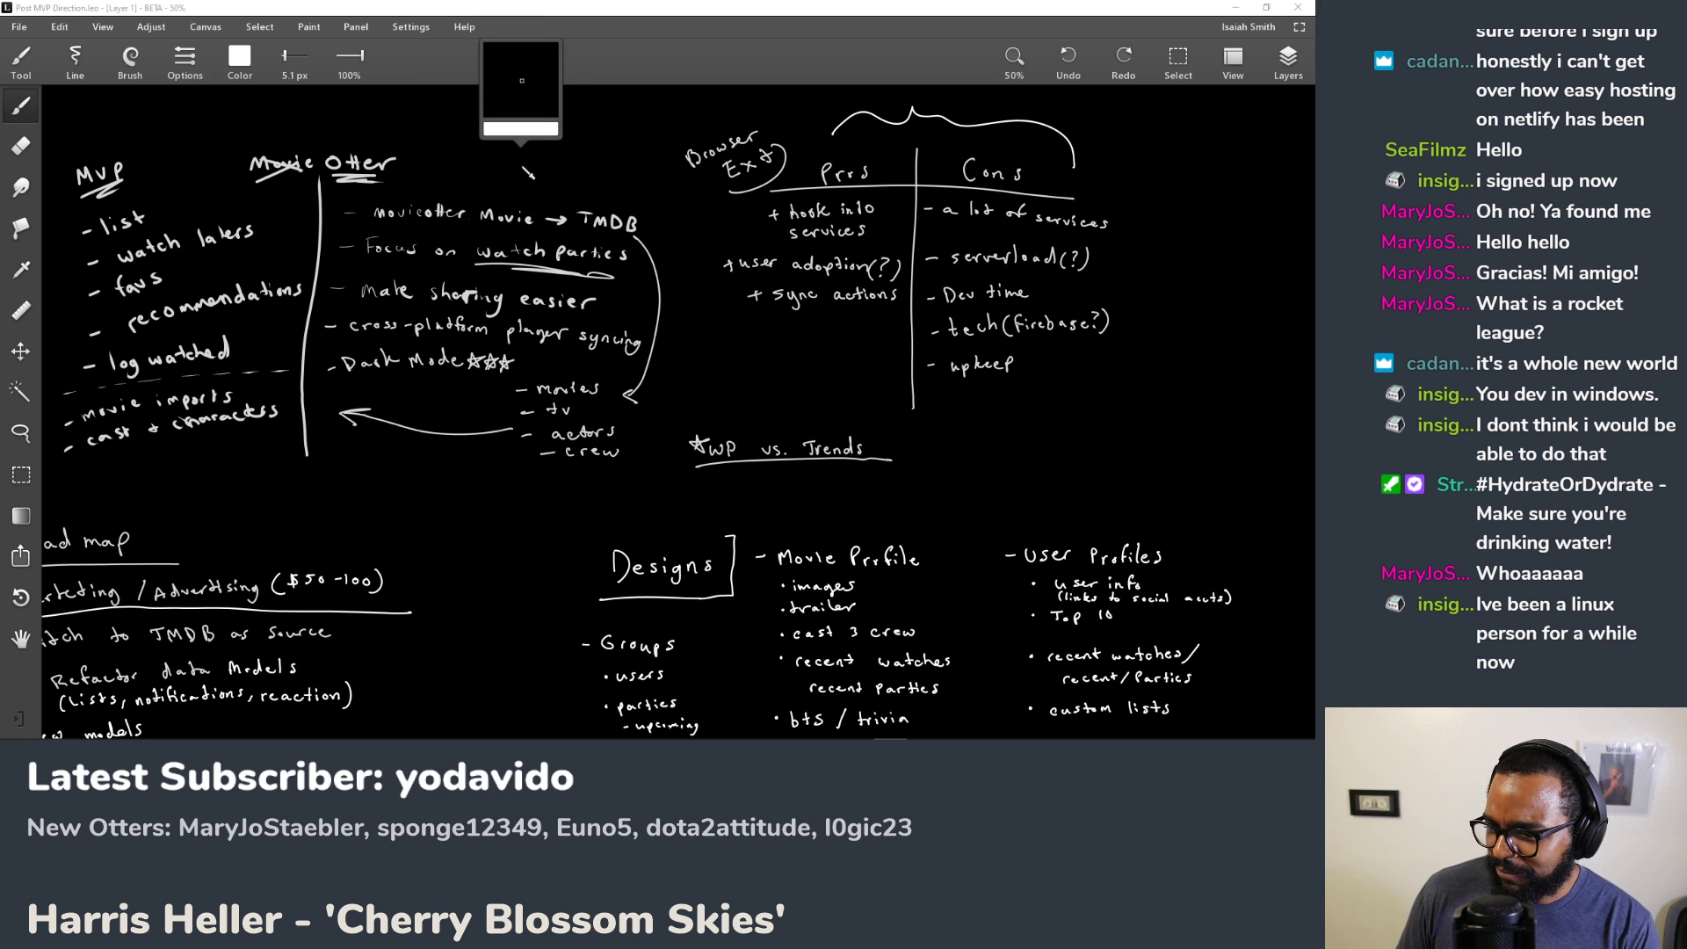
Step: Search Chrome for 'wsl' and open Microsoft's WSL Installation Guide for Windows 10
{"action": "key", "text": "alt+Tab"}
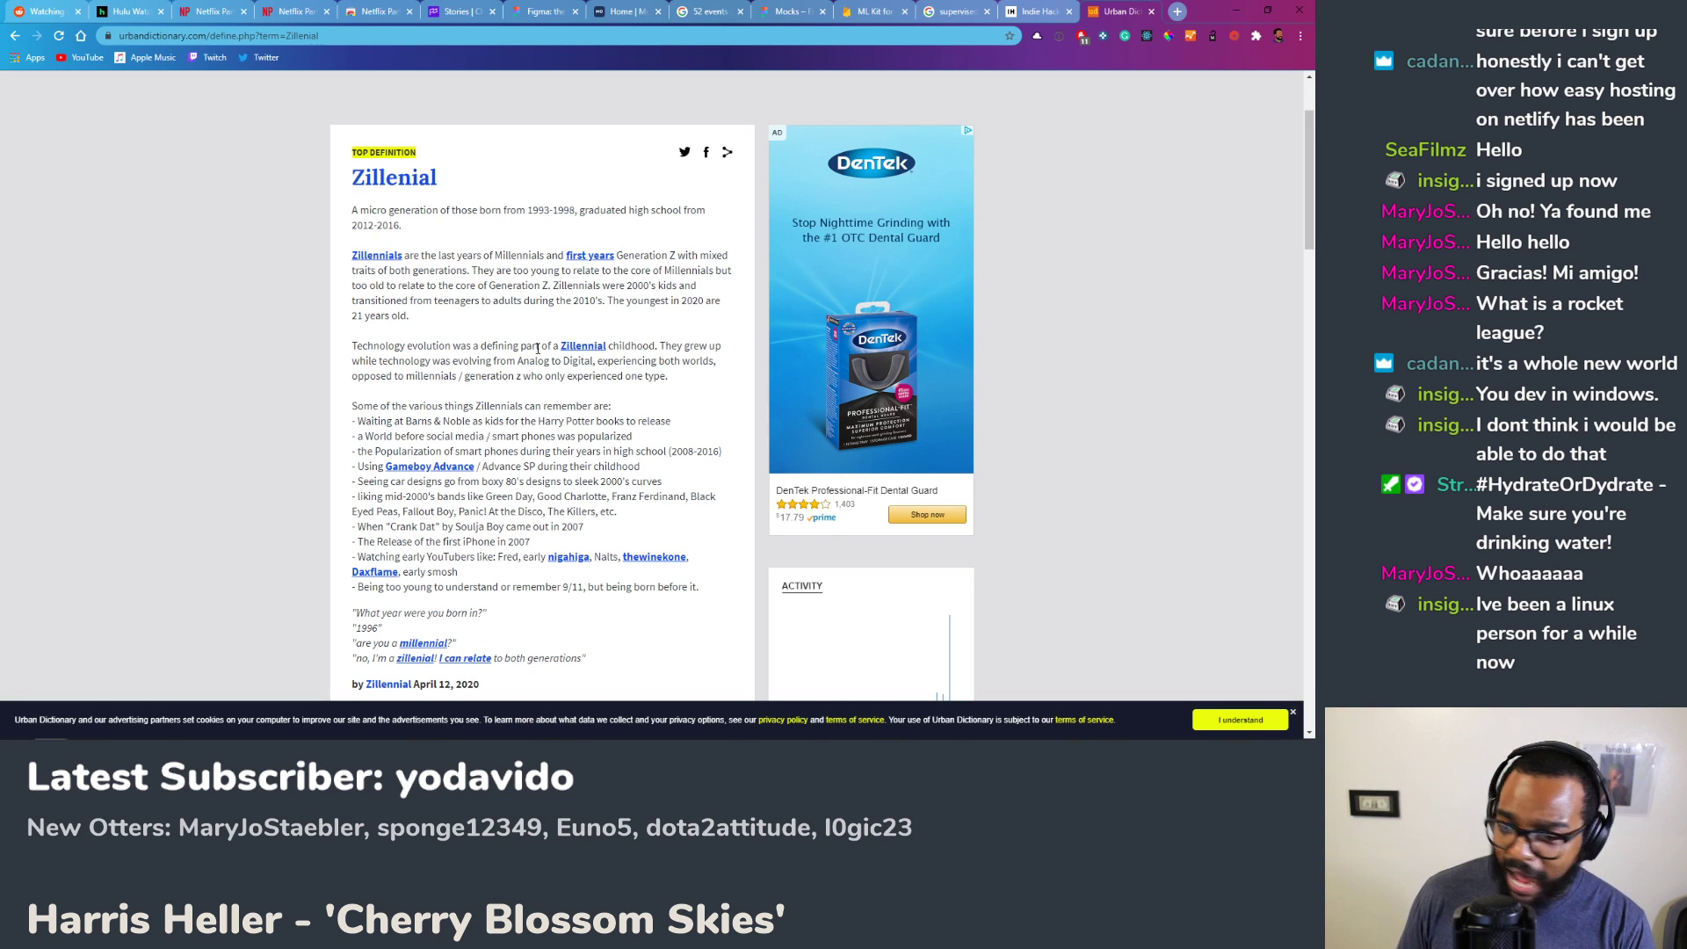
{"action": "left_click", "coordinate": [599, 38]}
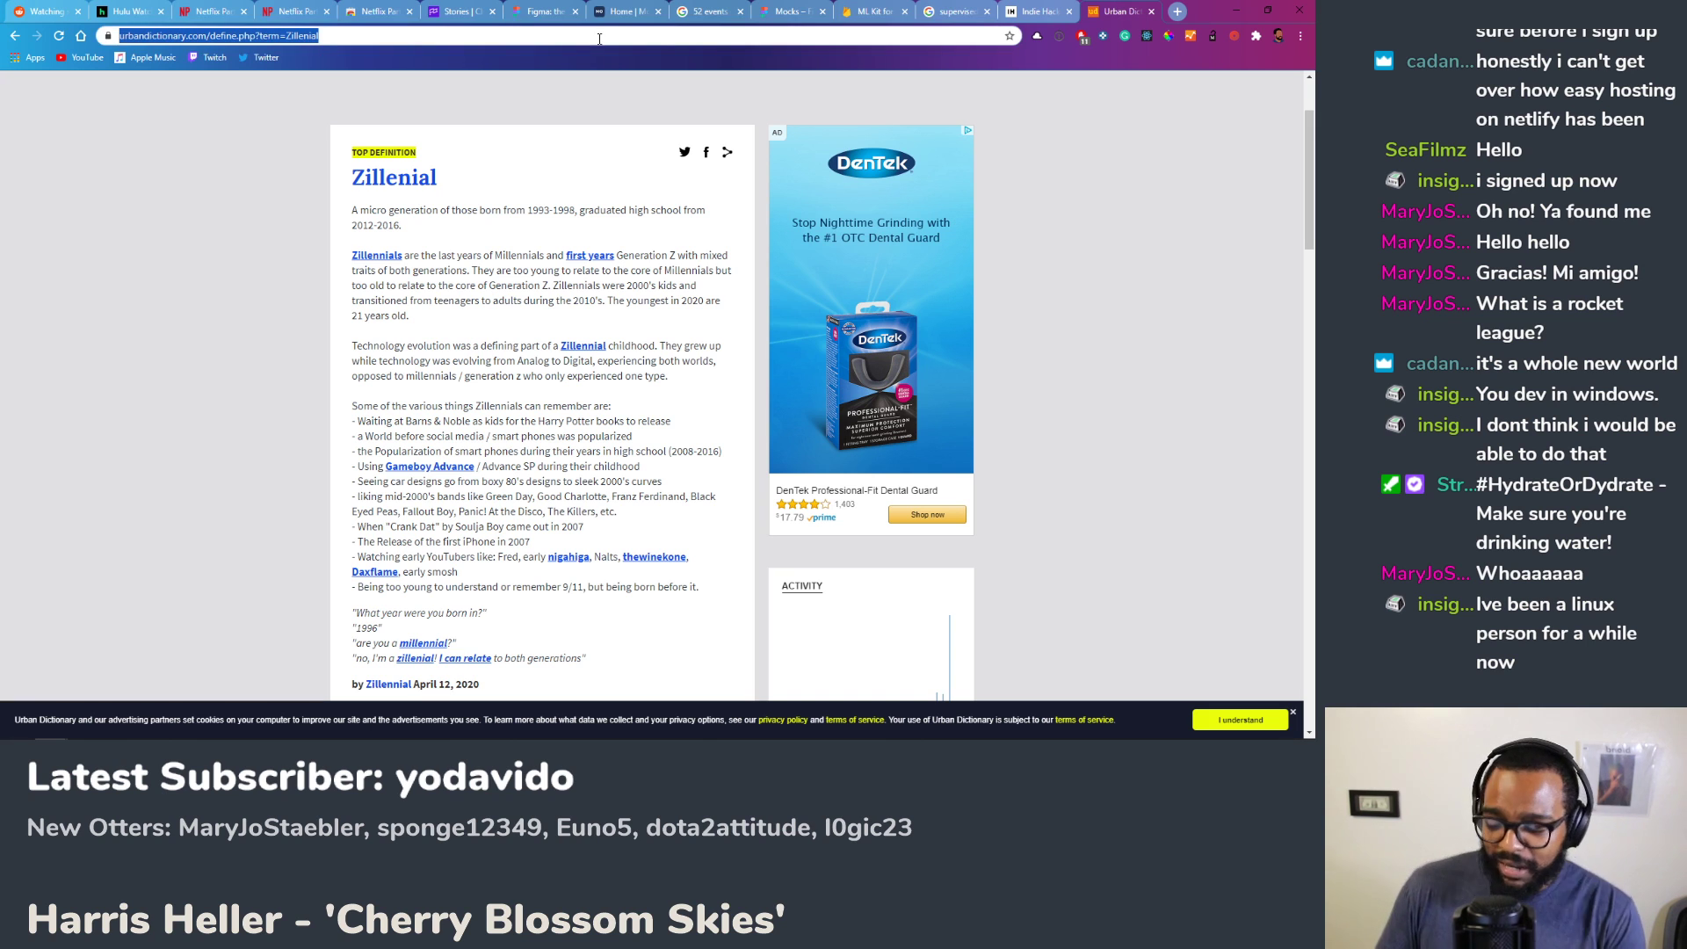
{"action": "type", "text": "wsl"}
{"action": "key", "text": "Return"}
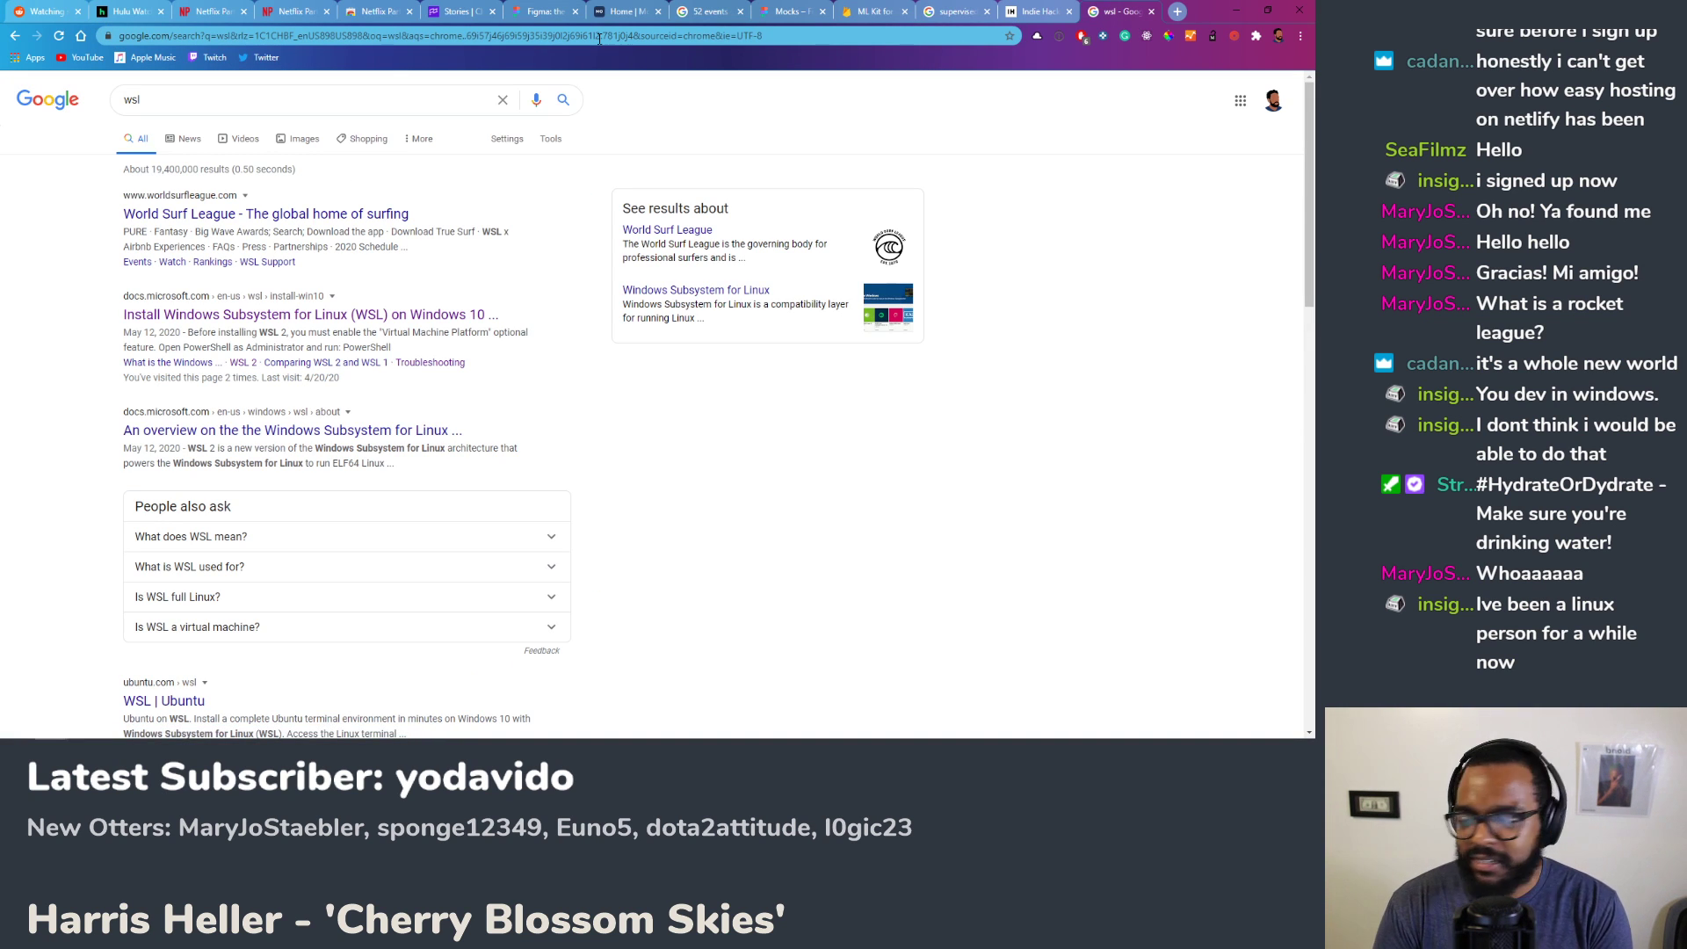
{"action": "left_click", "coordinate": [270, 316]}
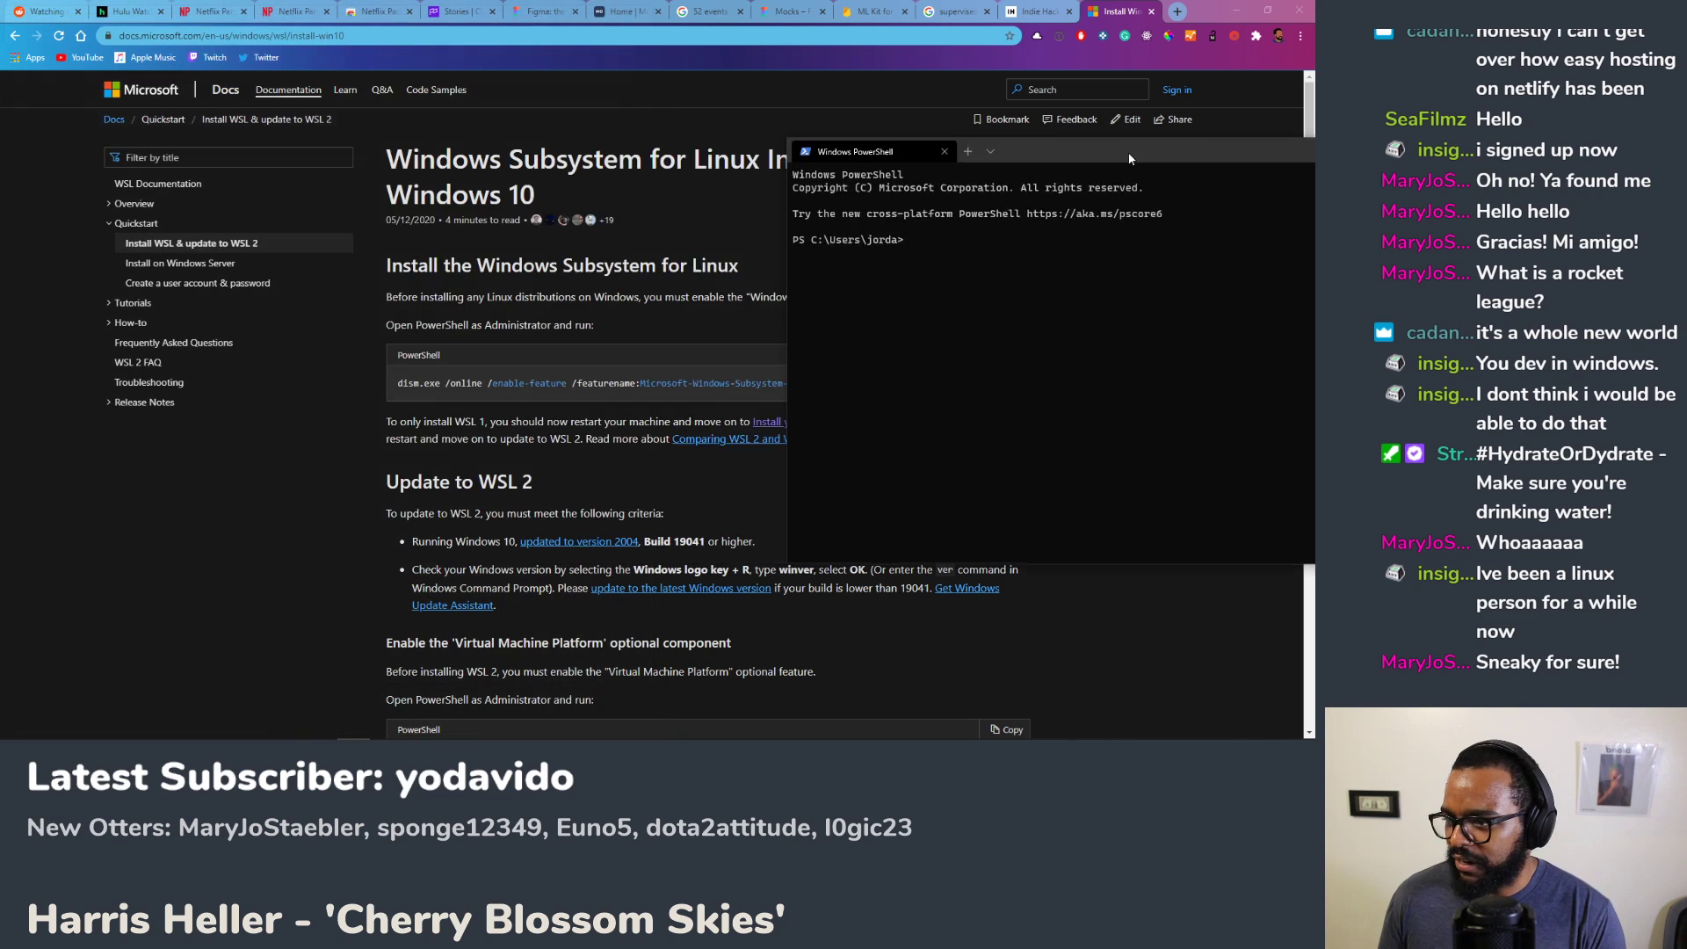
Step: Open a new Ubuntu tab in Windows Terminal and close the PowerShell tab
{"action": "left_click_drag", "start_coordinate": [1120, 145], "coordinate": [704, 113]}
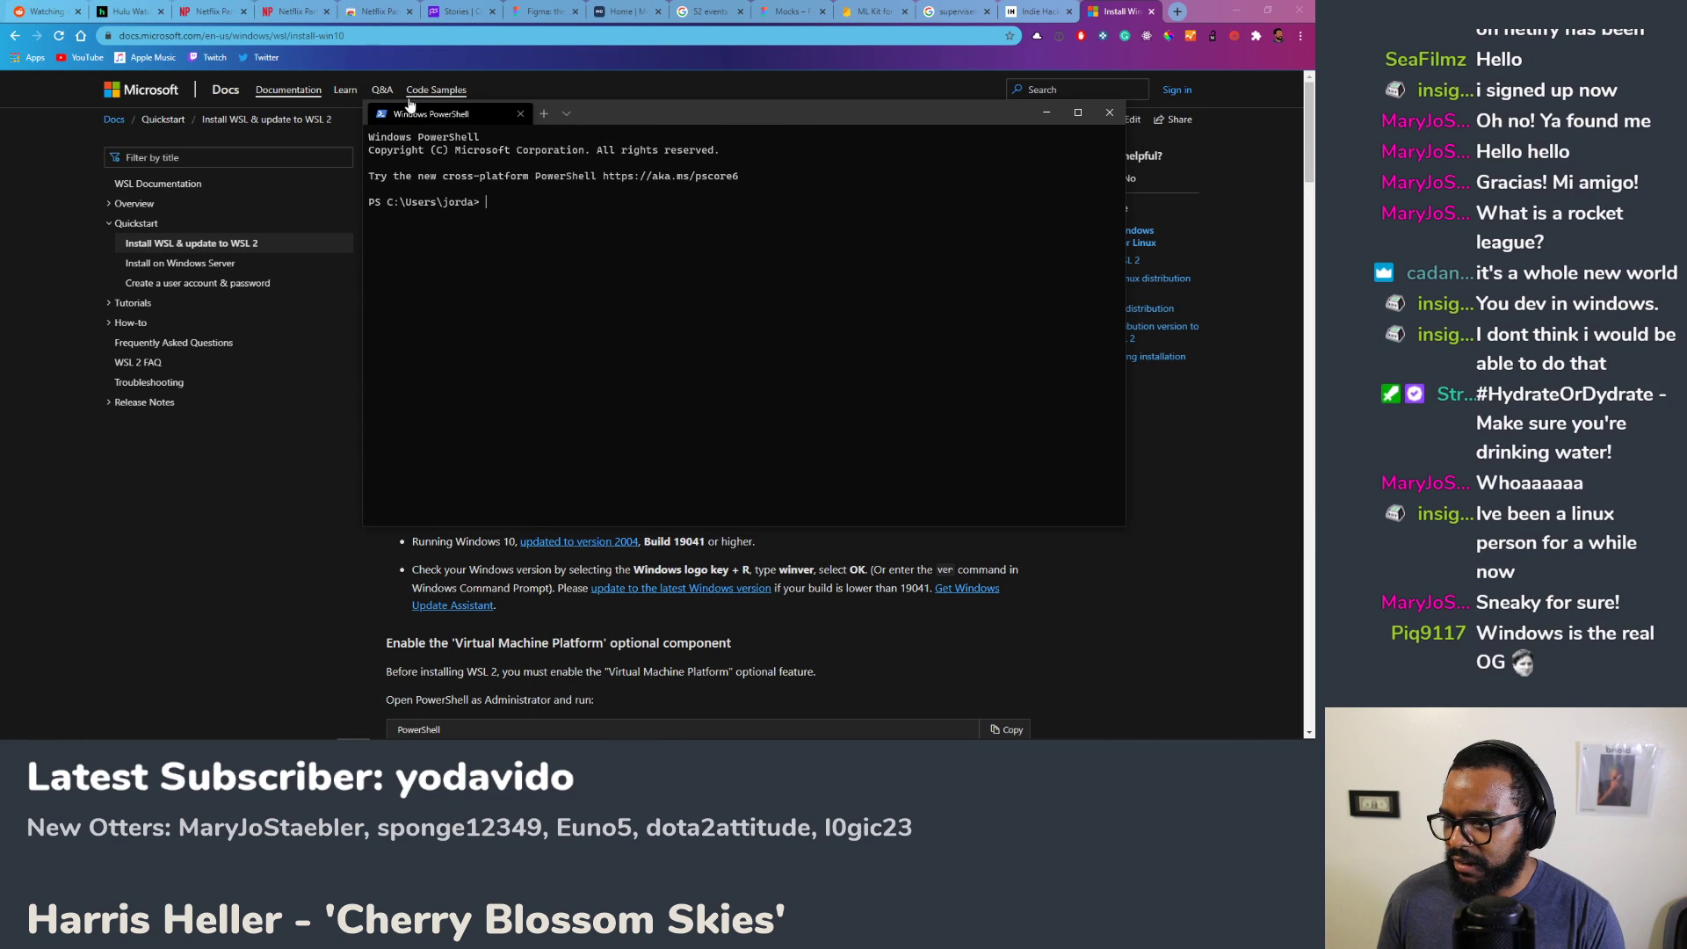
{"action": "left_click", "coordinate": [567, 113]}
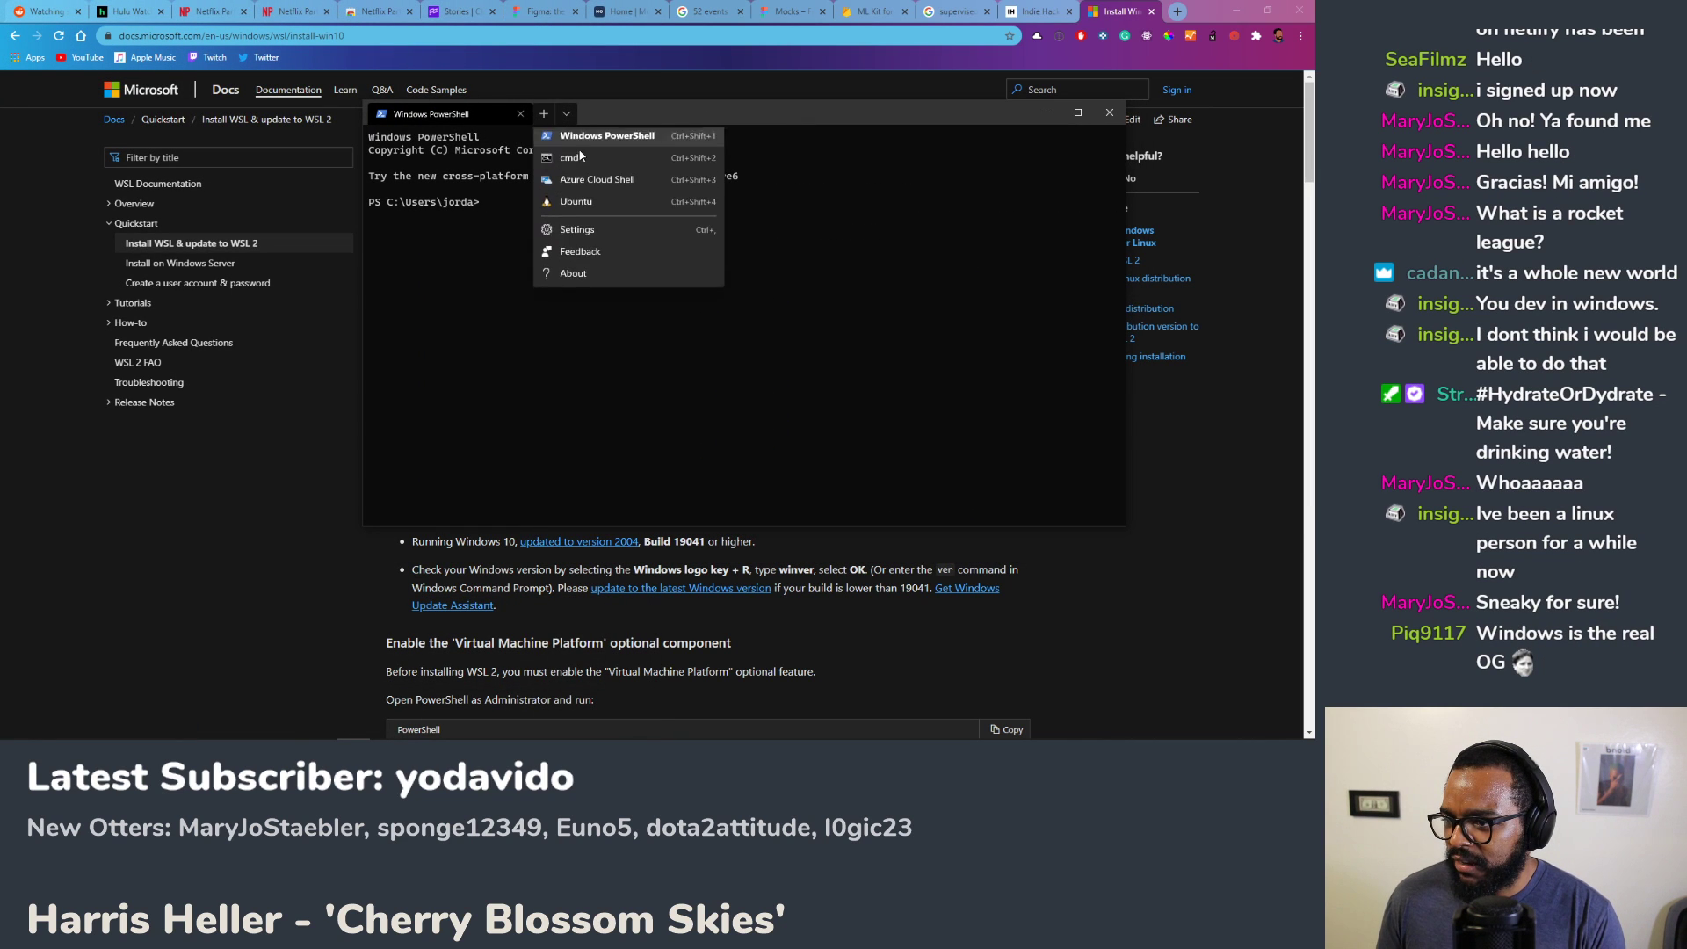
{"action": "left_click", "coordinate": [597, 206]}
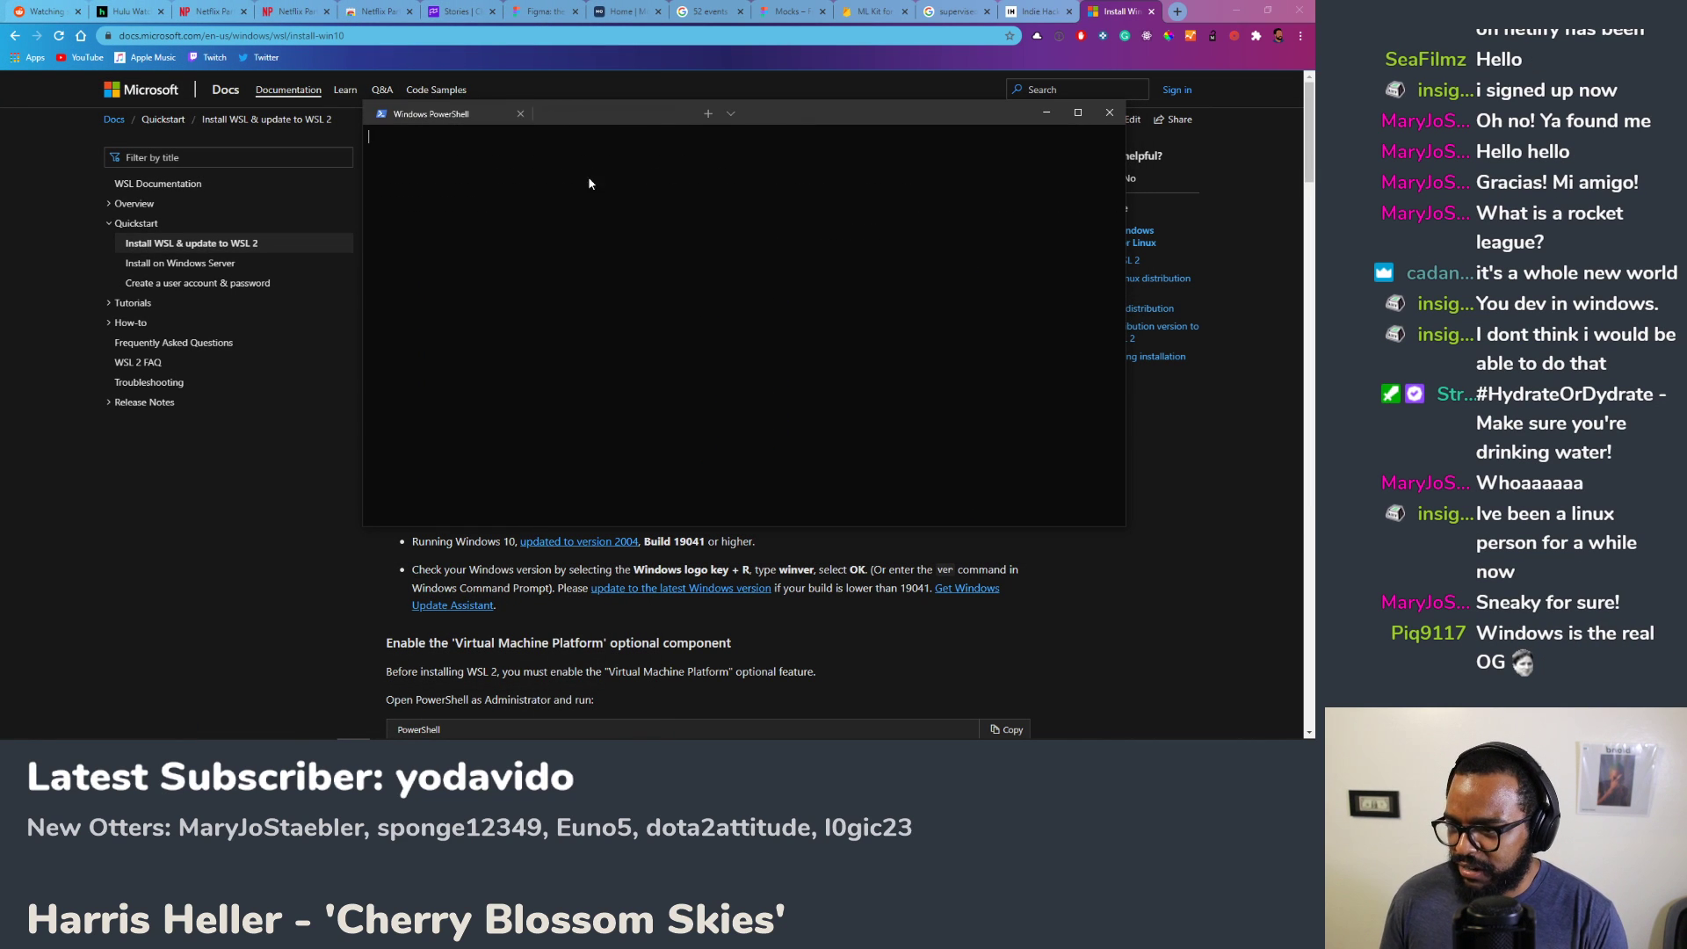
{"action": "left_click", "coordinate": [514, 115]}
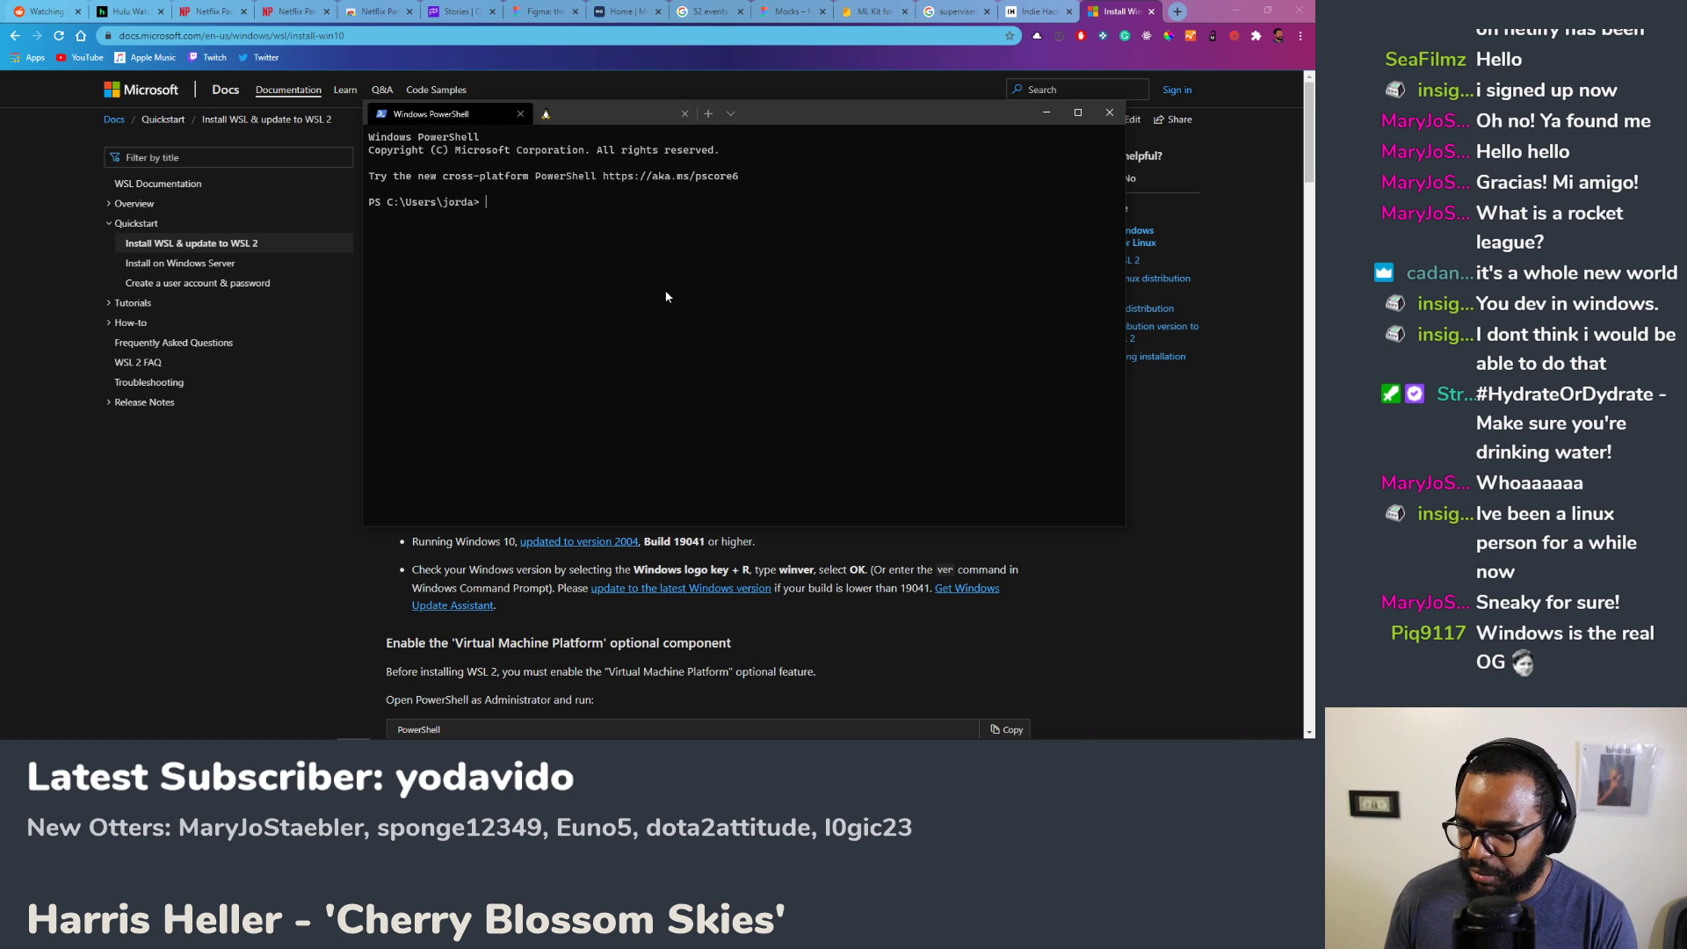
{"action": "left_click", "coordinate": [520, 115]}
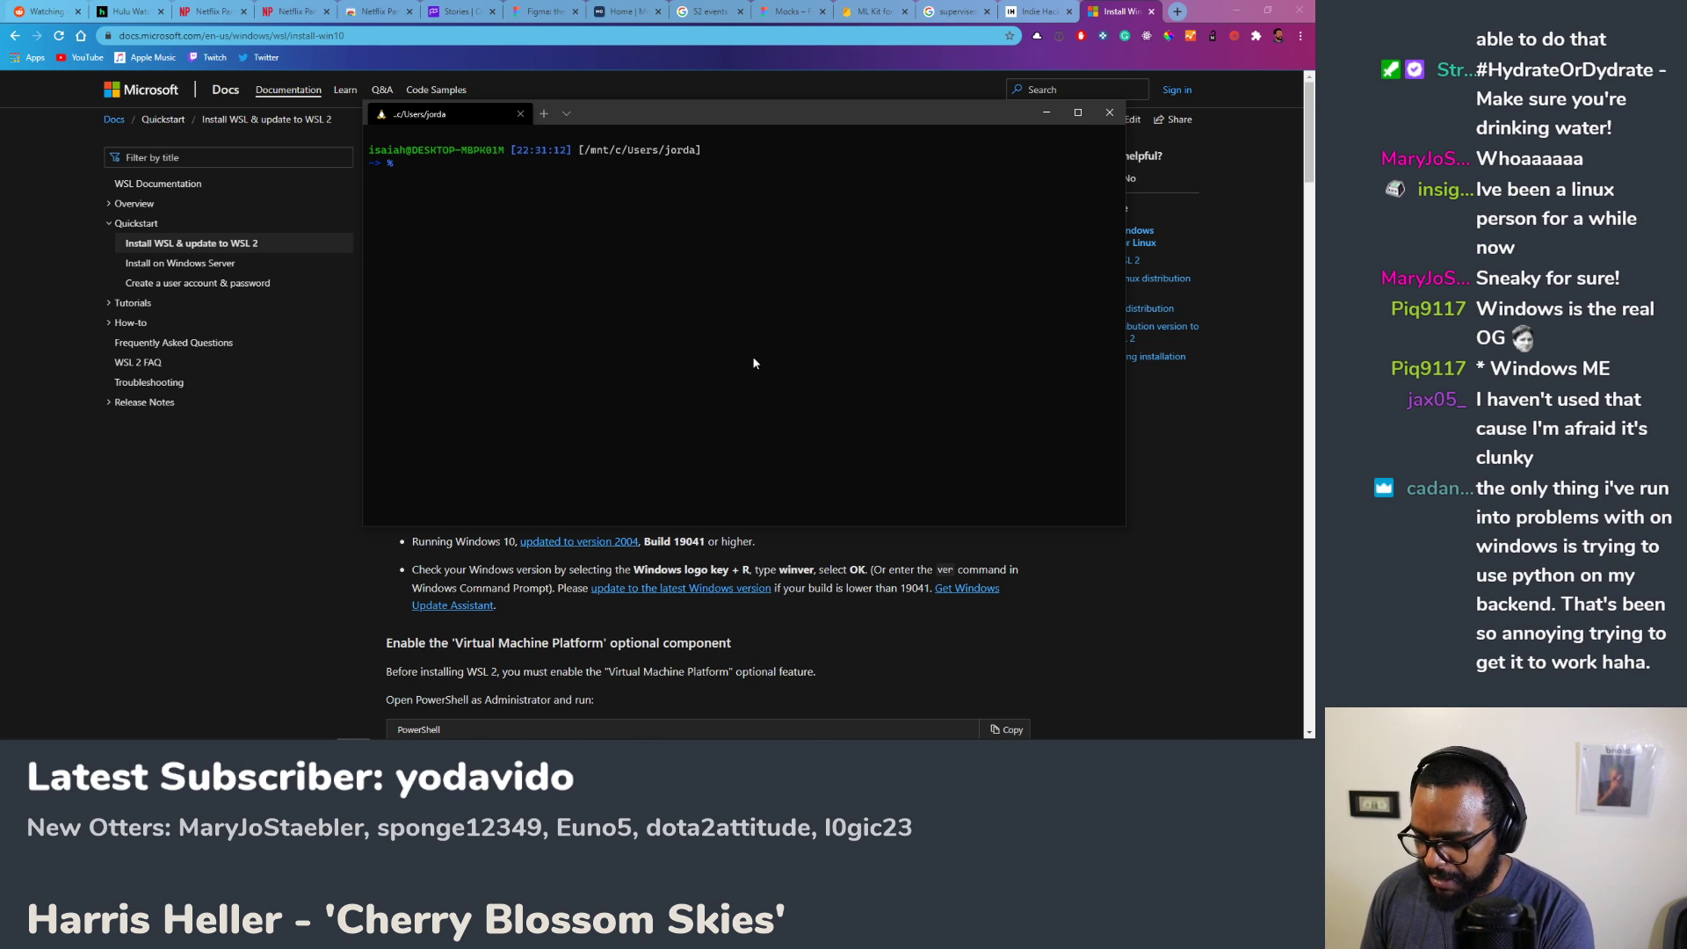
Step: Run cd in the Ubuntu shell to go home, then start a new Chrome tab
{"action": "type", "text": "cd"}
{"action": "key", "text": "Return"}
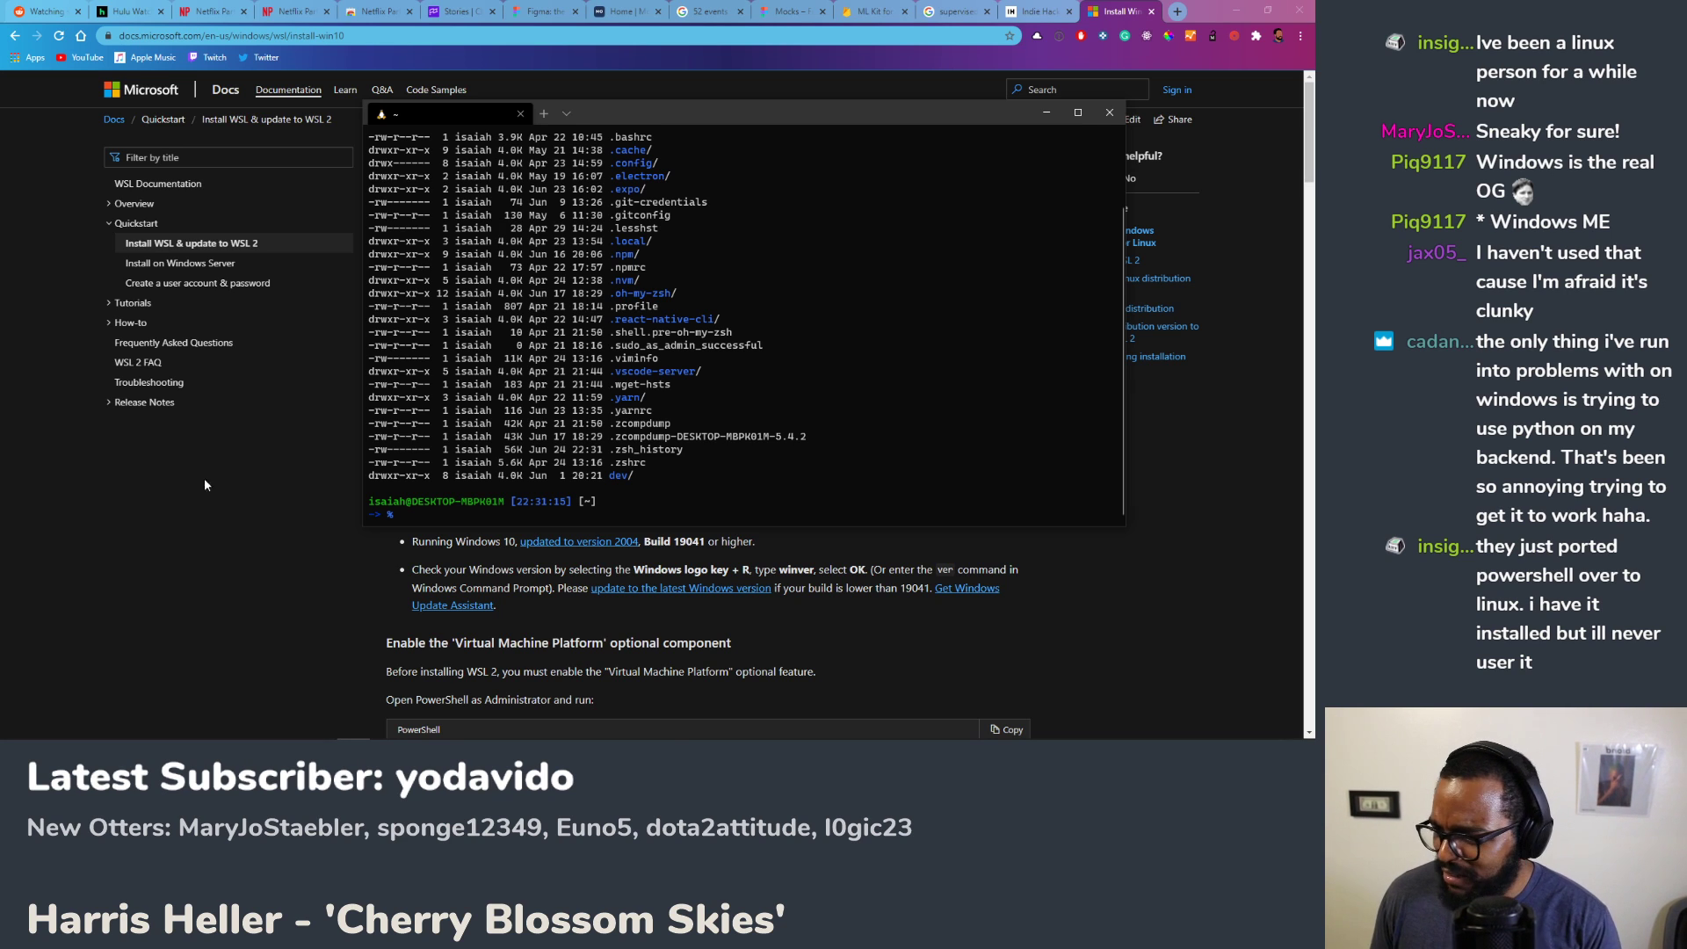
{"action": "left_click", "coordinate": [198, 525]}
{"action": "key", "text": "ctrl+t"}
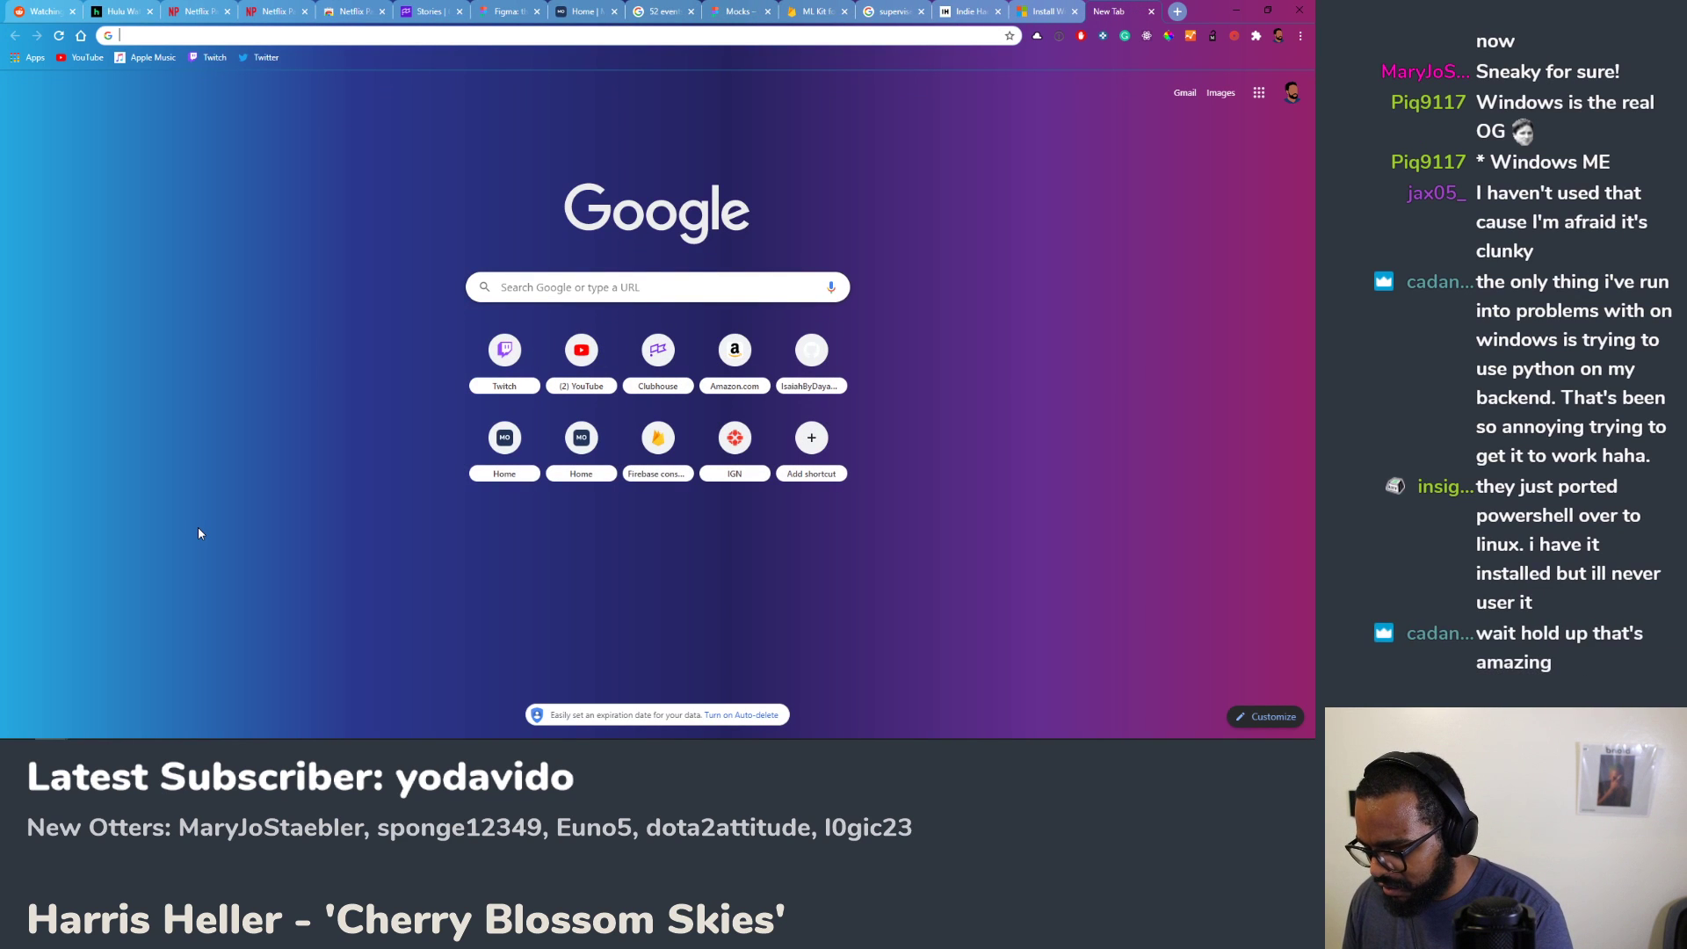
Step: Search Google for 'terminal see os' and try running neofetch in the Ubuntu terminal
{"action": "type", "text": "terminal "}
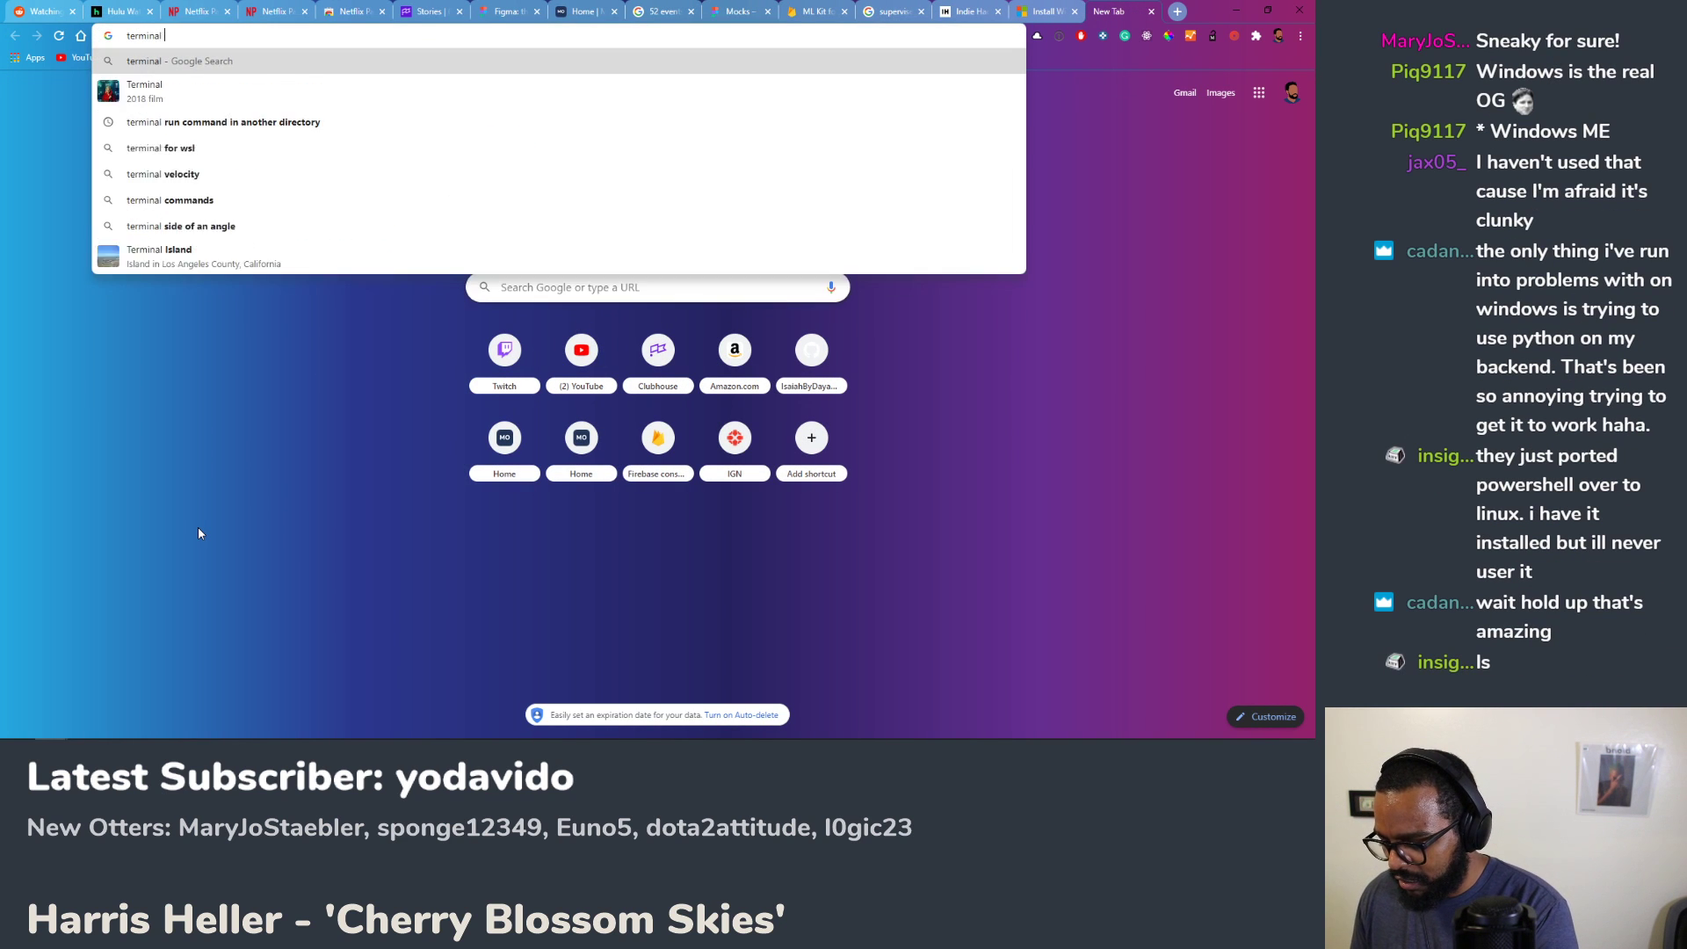
{"action": "type", "text": "see os"}
{"action": "key", "text": "Return"}
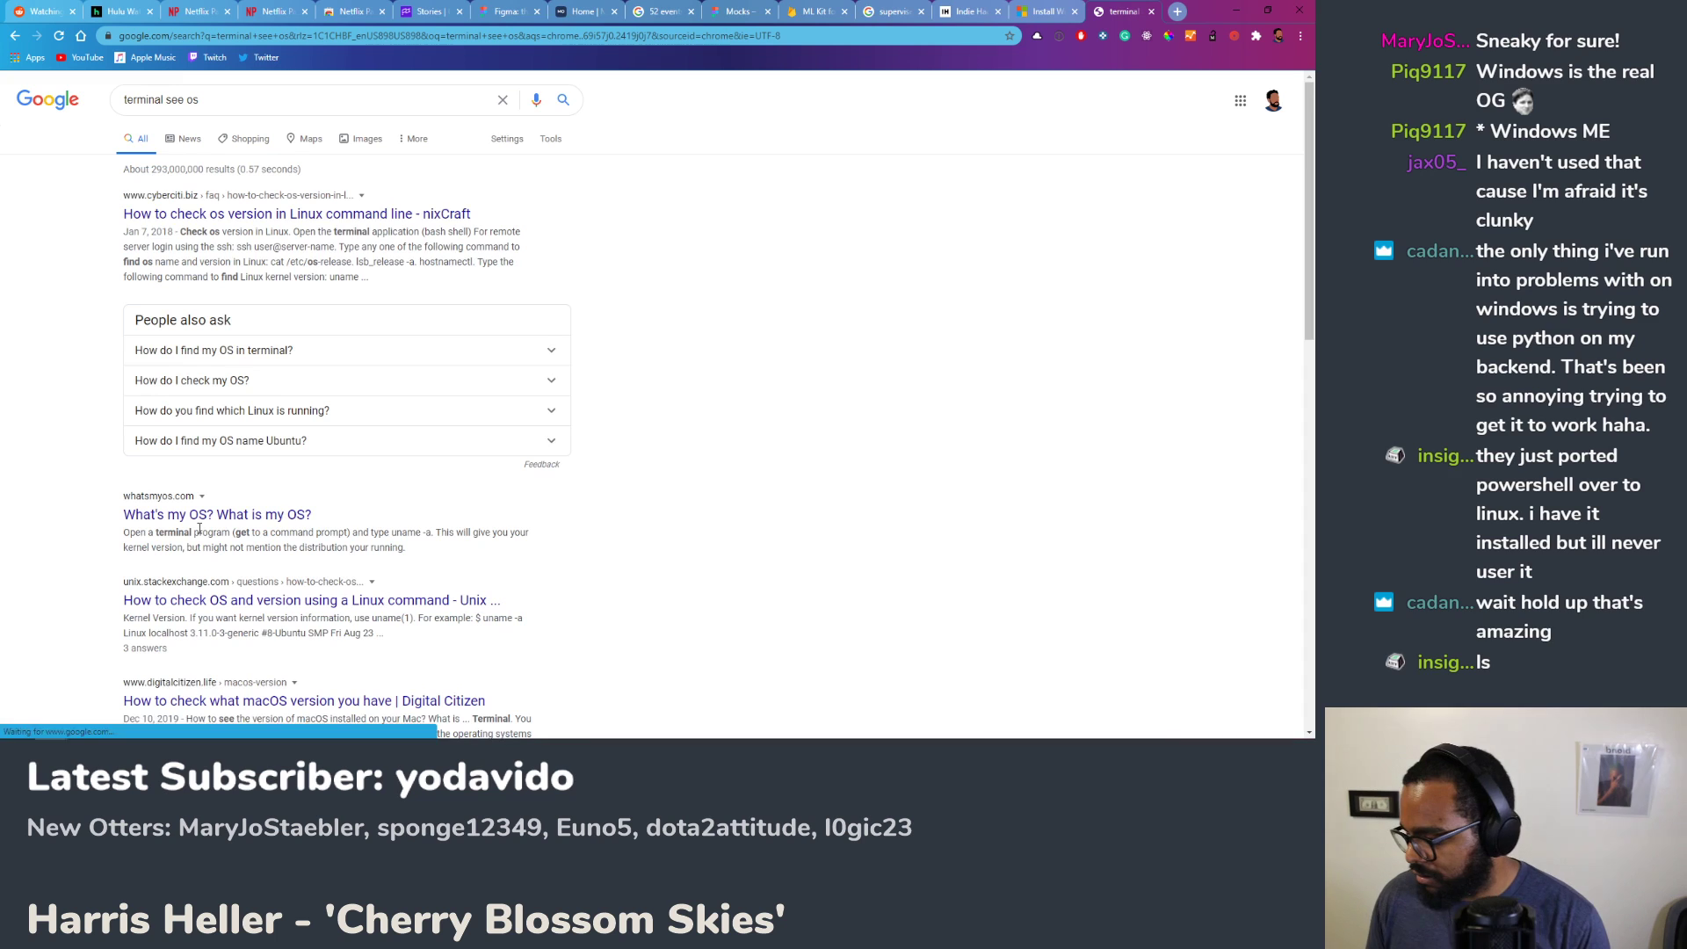
{"action": "key", "text": "alt+Tab"}
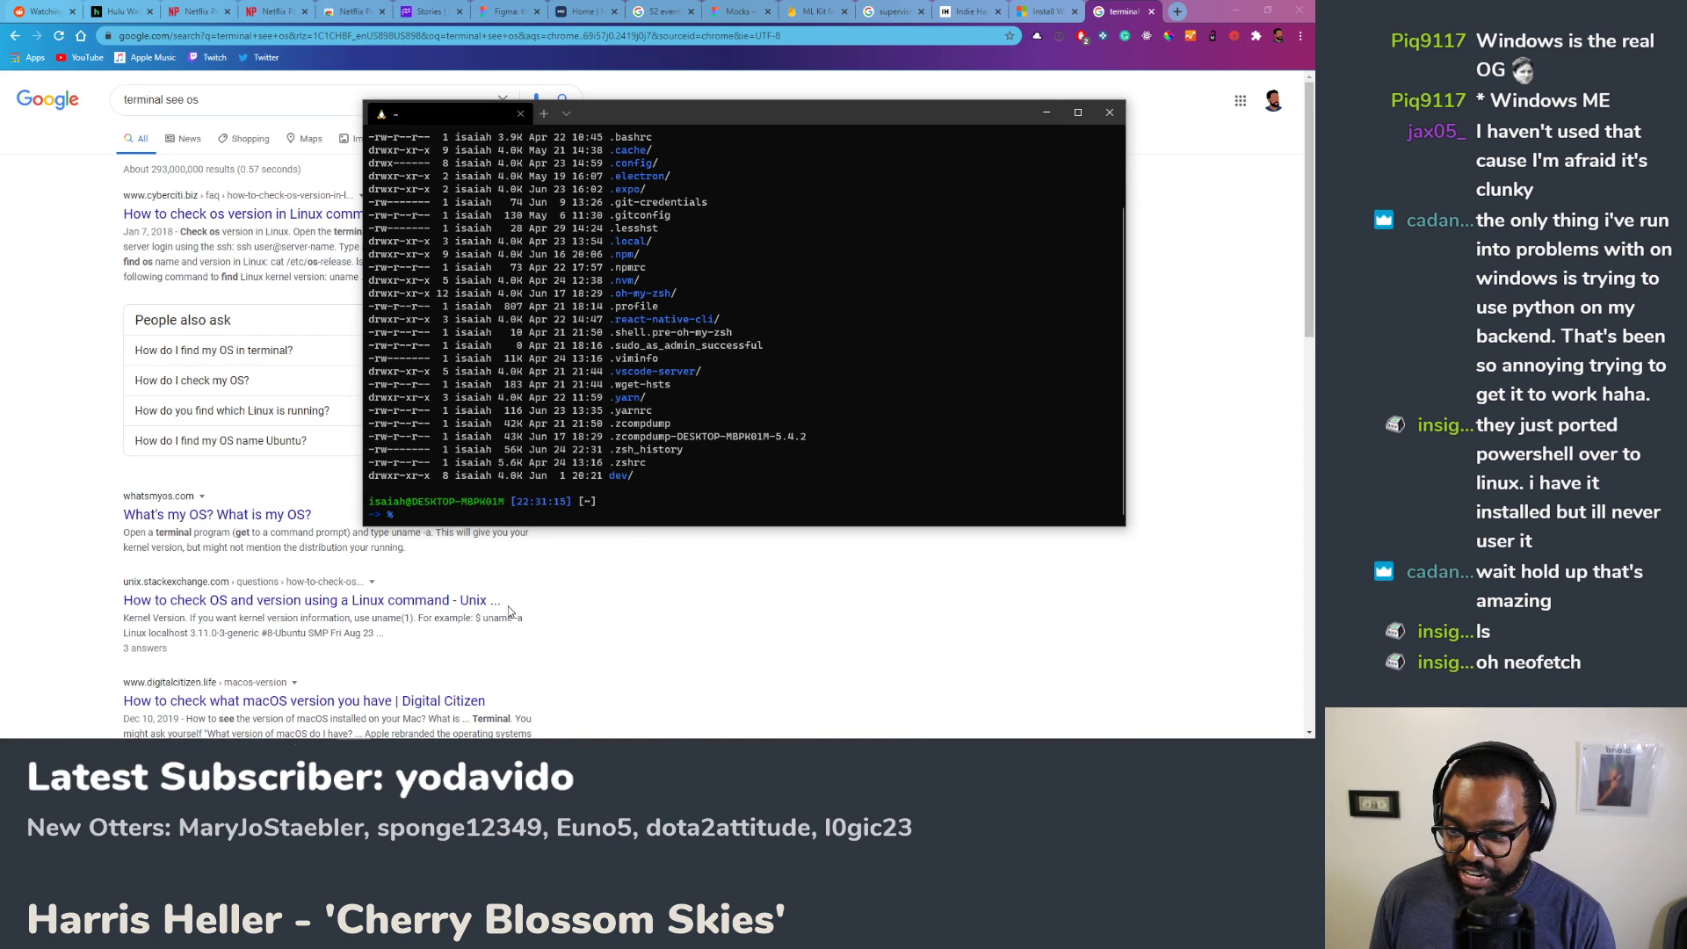
{"action": "type", "text": "neofetch"}
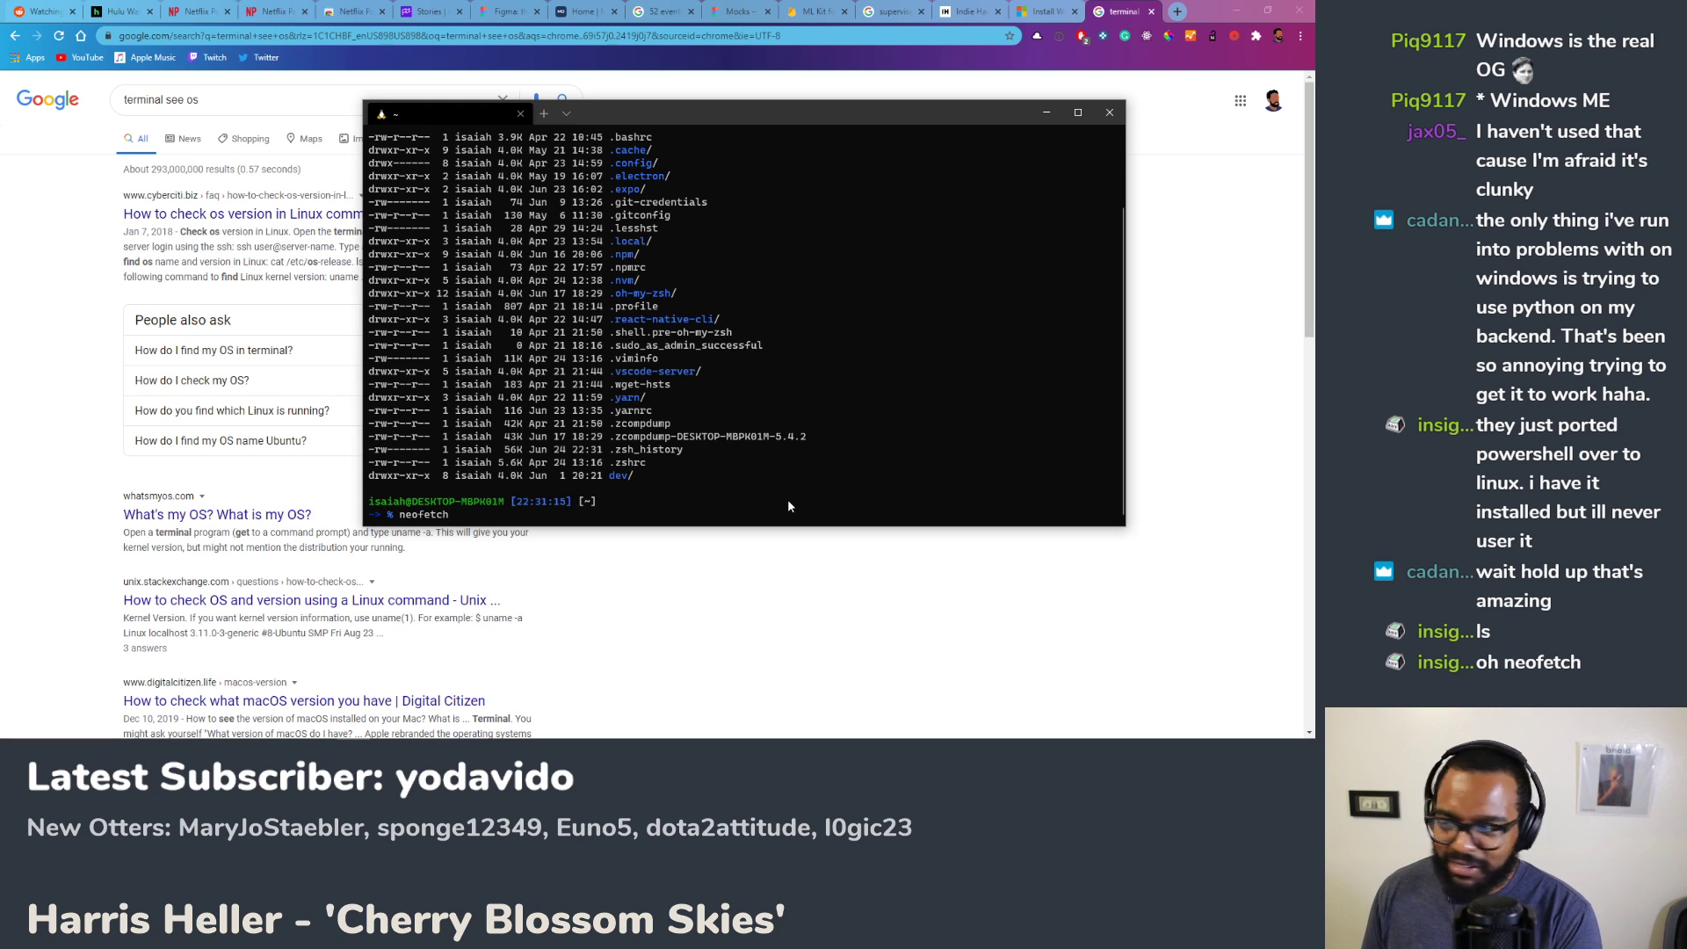
{"action": "key", "text": "Return"}
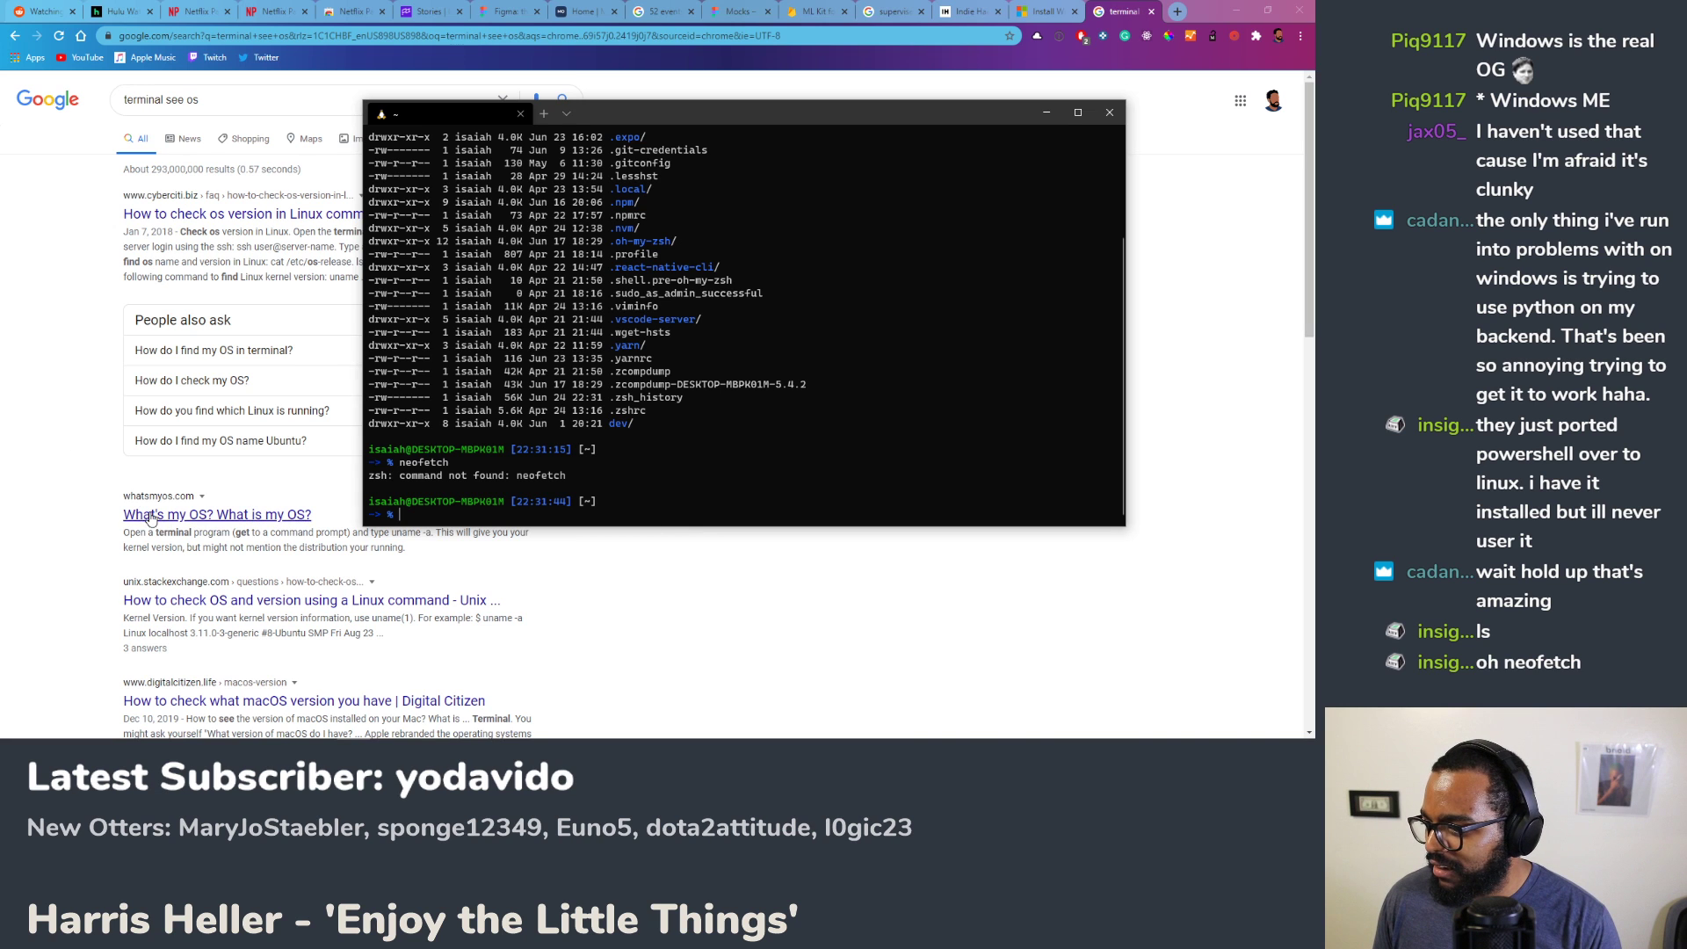
Step: Copy 'cat /etc/os-release' from the nixCraft article and paste it at the terminal prompt
{"action": "left_click", "coordinate": [220, 214]}
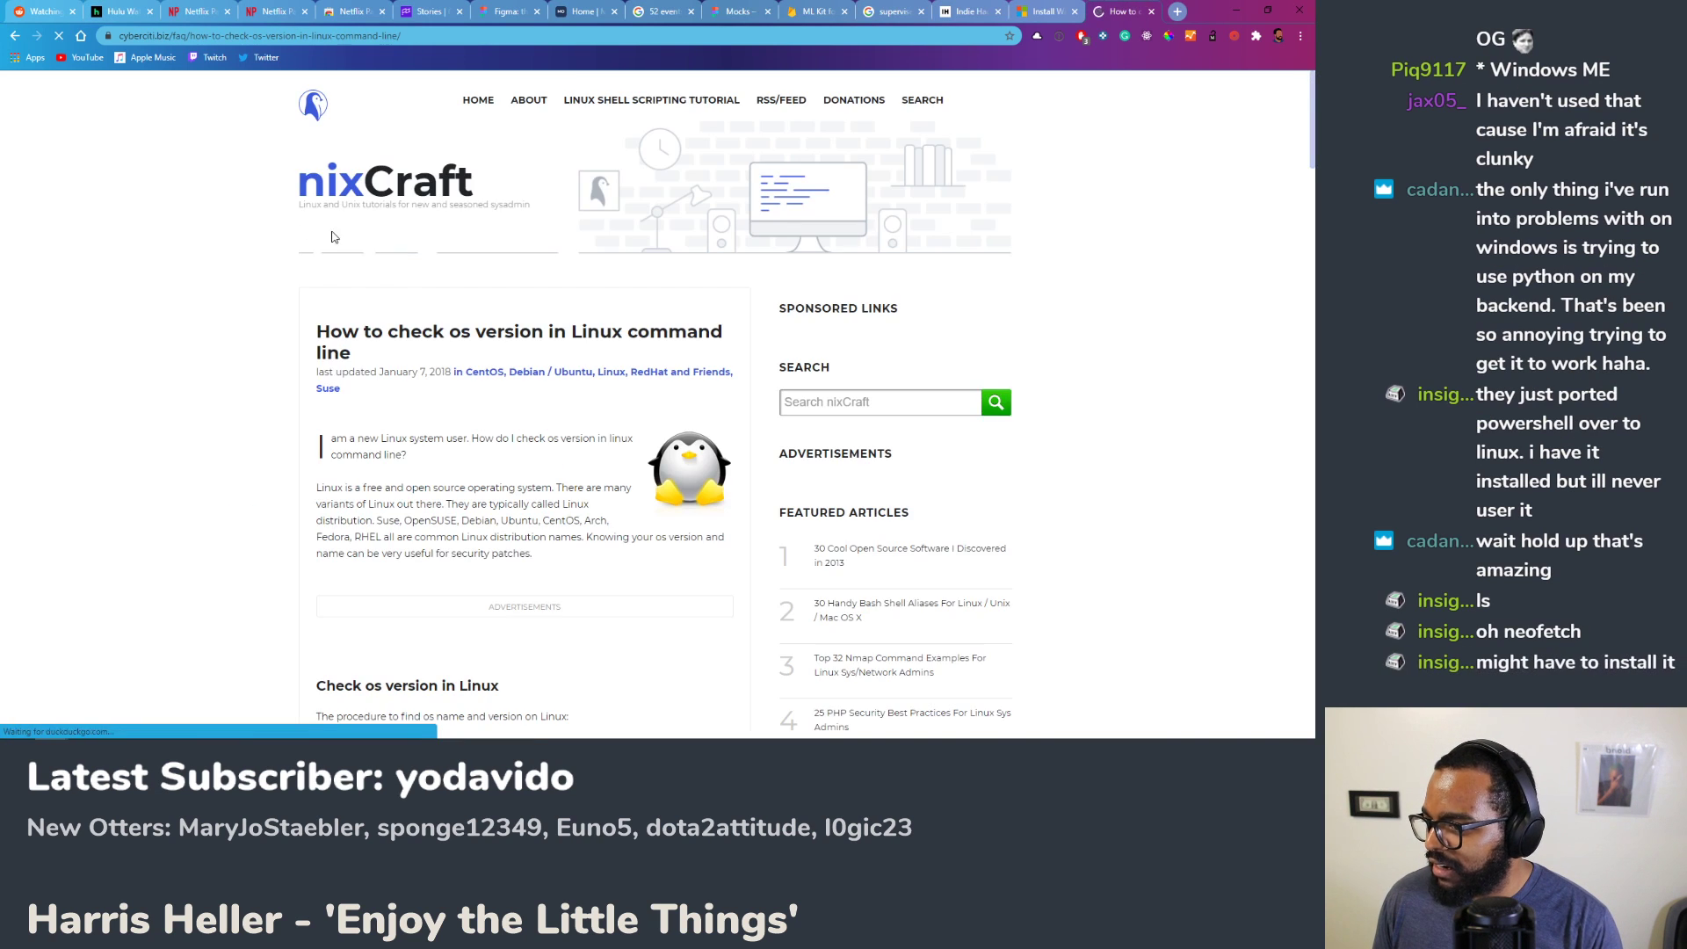
{"action": "scroll", "coordinate": [419, 435], "scroll_direction": "down", "scroll_amount": 7}
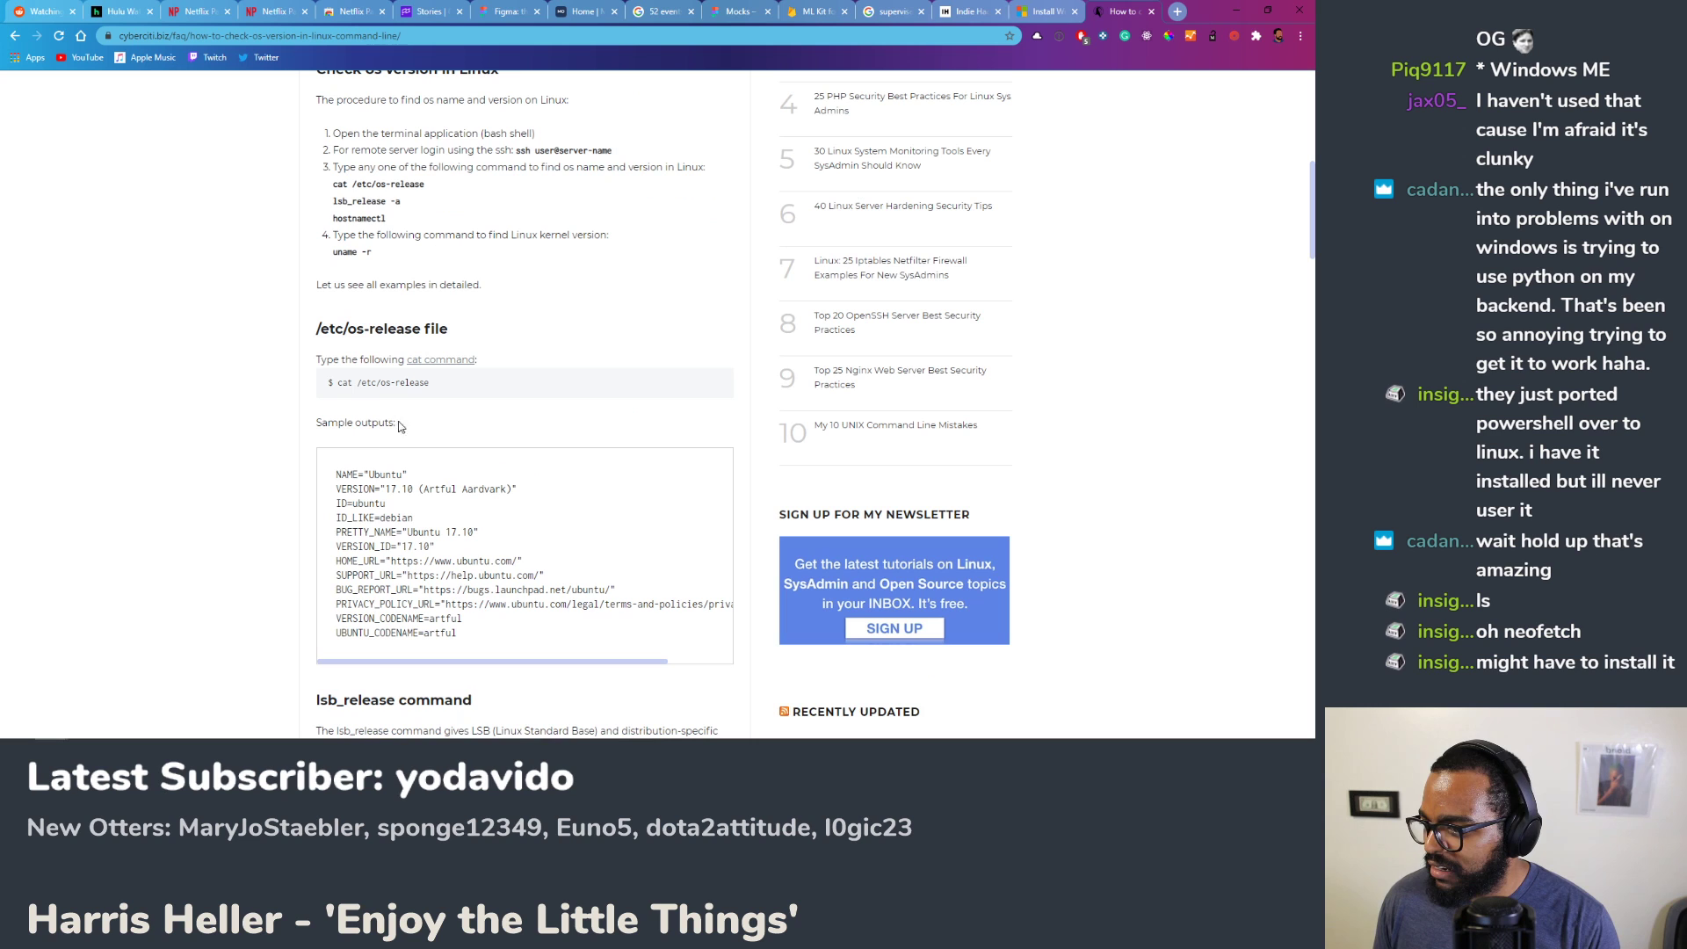
{"action": "left_click_drag", "start_coordinate": [338, 384], "coordinate": [544, 407]}
{"action": "key", "text": "ctrl+c"}
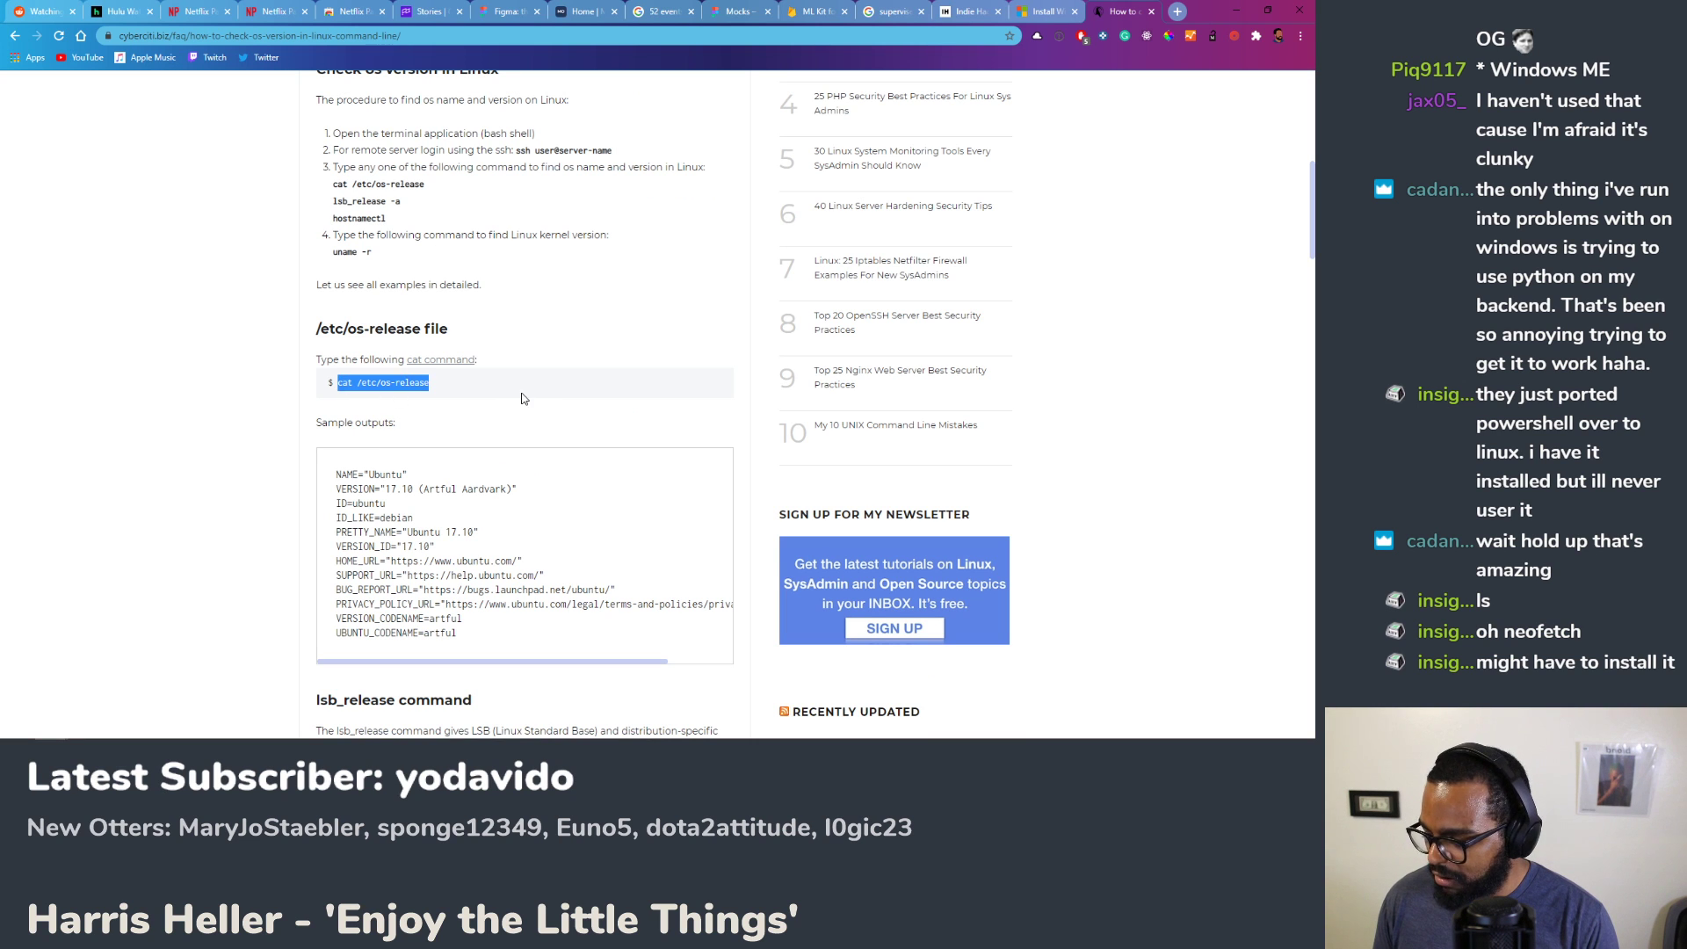
{"action": "key", "text": "alt+Tab"}
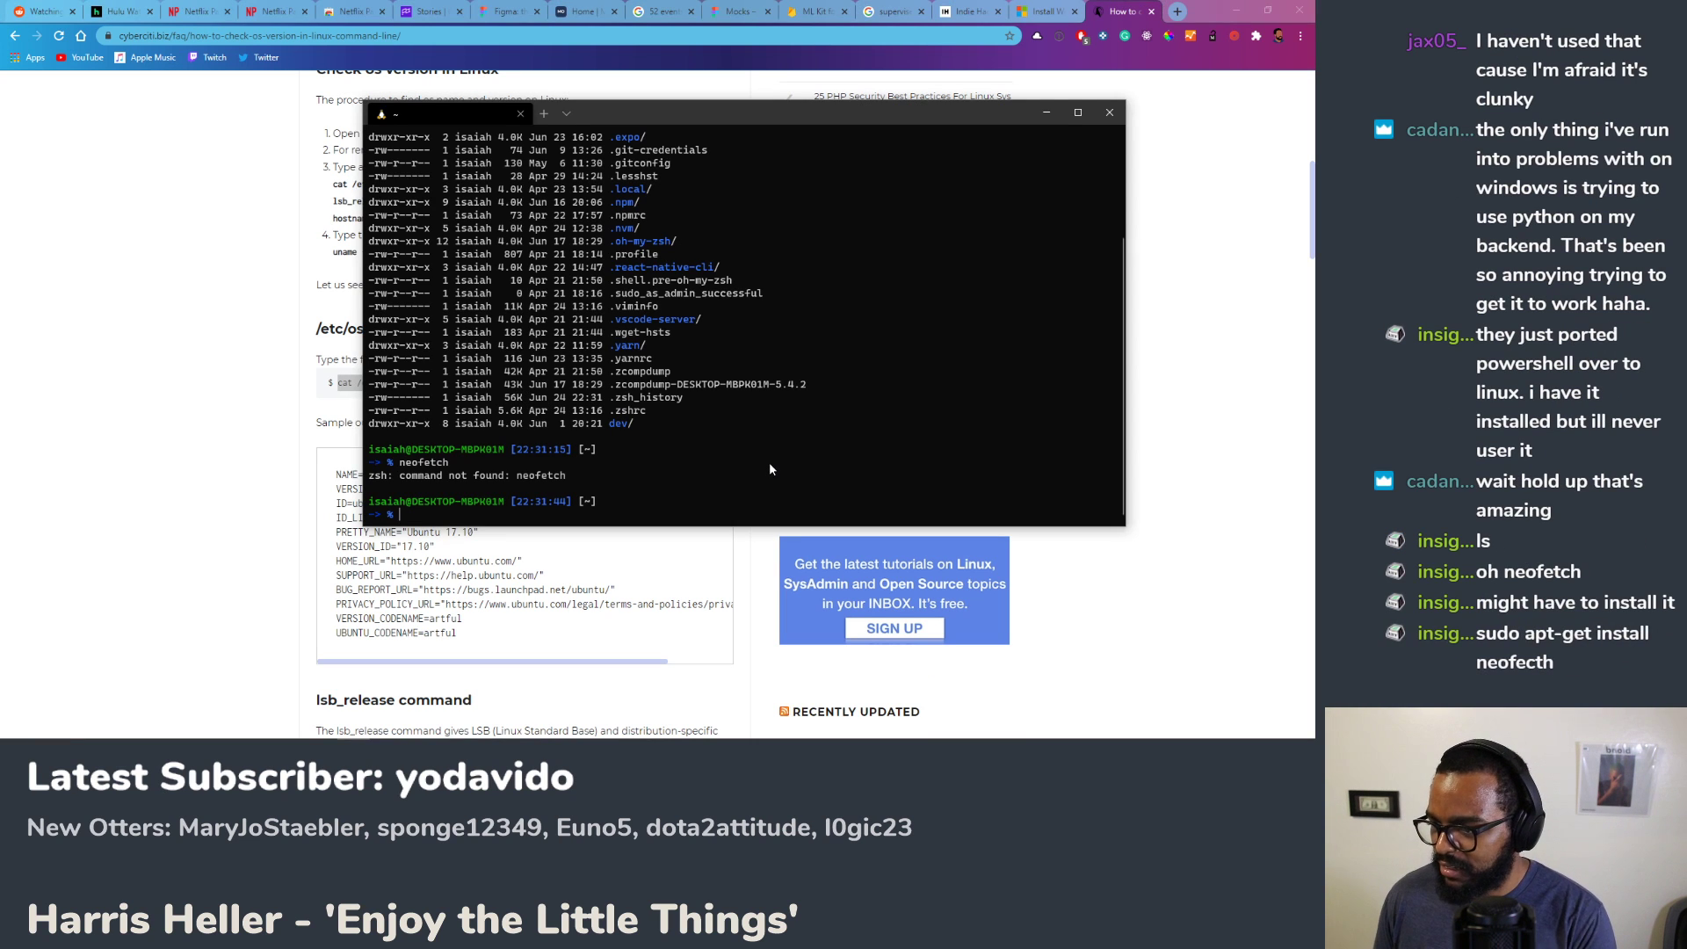
{"action": "key", "text": "ctrl+v"}
Step: Run cat /etc/os-release to show Ubuntu 18.04.4 LTS (Bionic Beaver), then return to the article
{"action": "key", "text": "Return"}
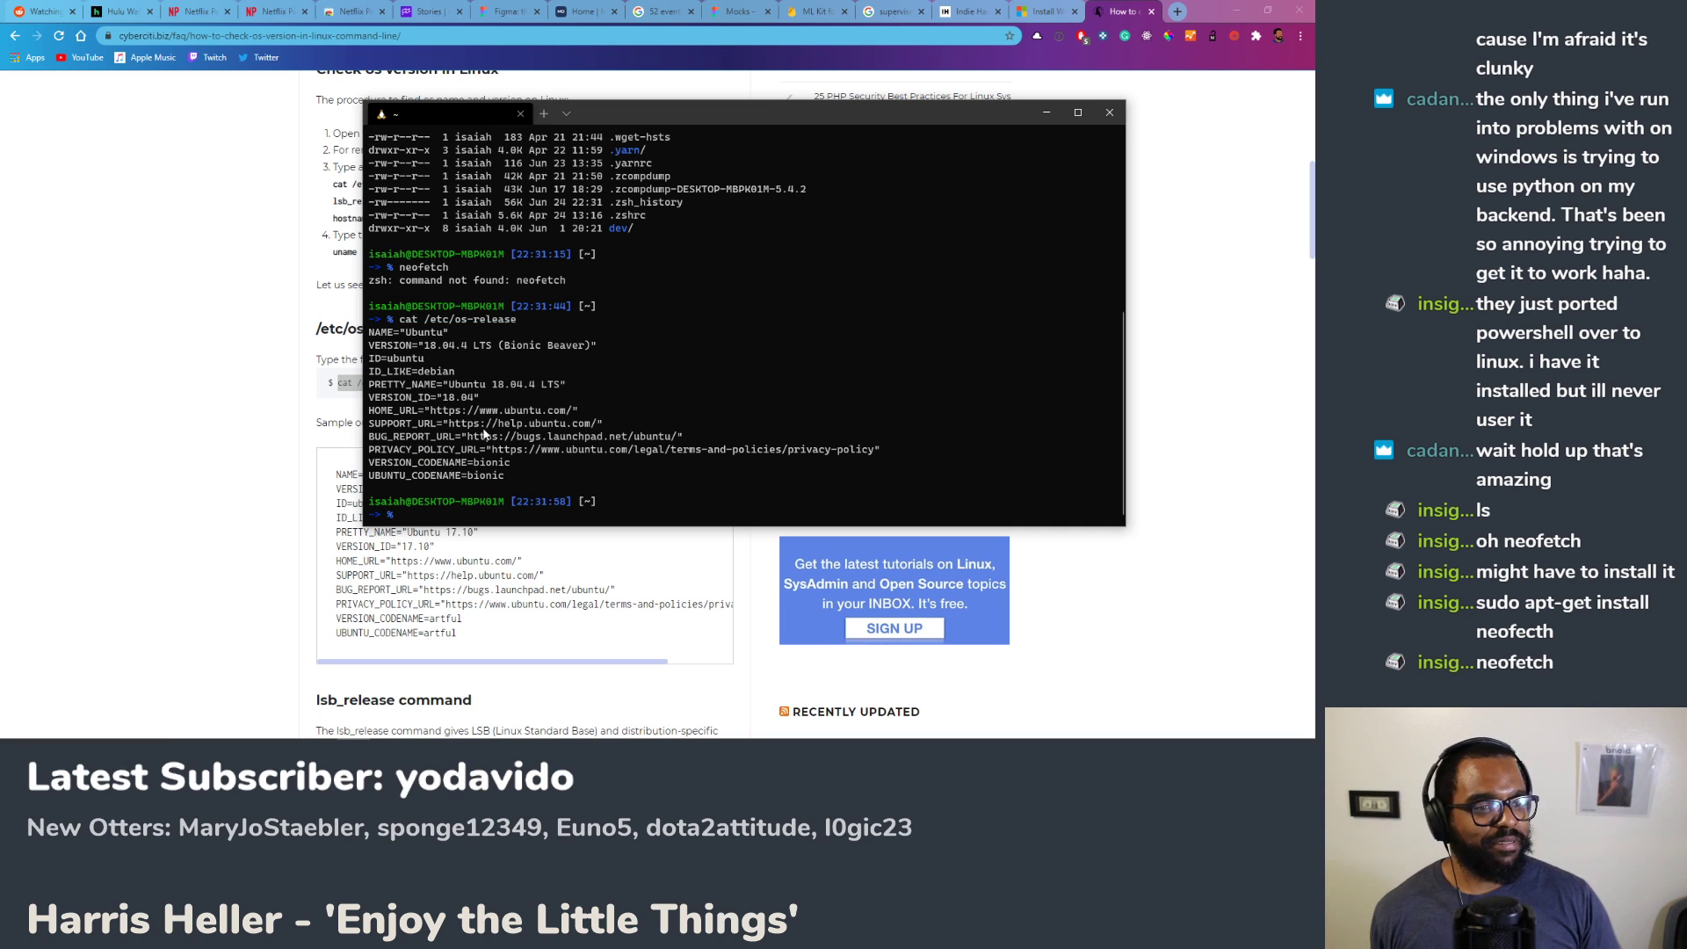
{"action": "left_click", "coordinate": [216, 381]}
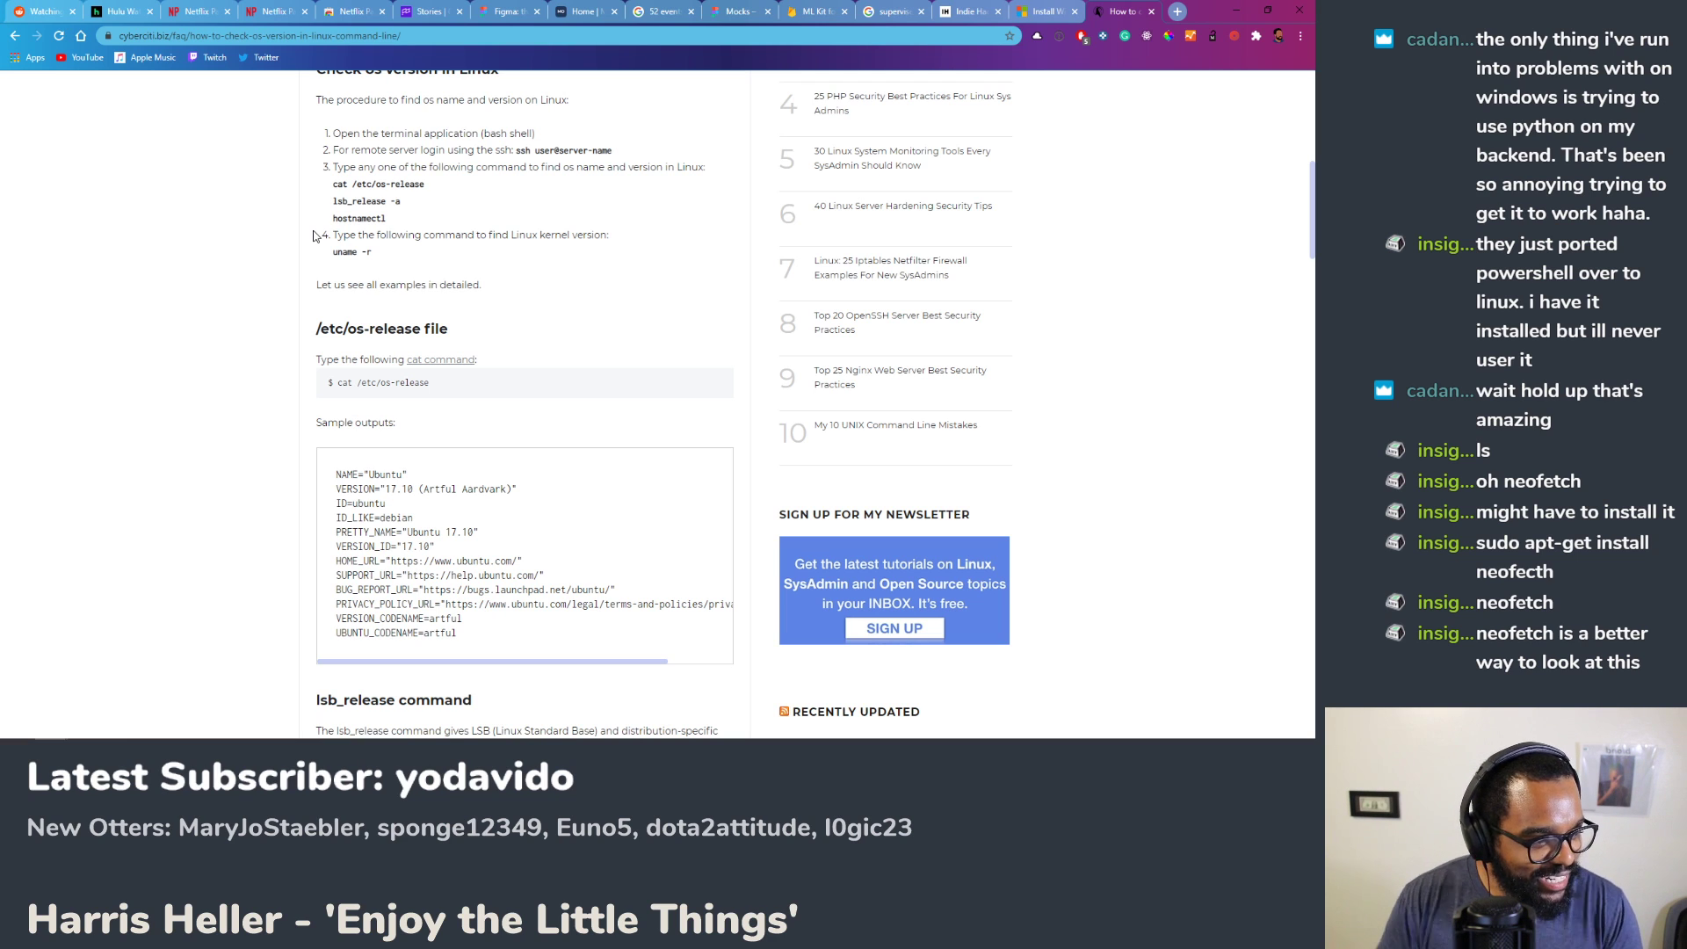
Step: Search Google for neofetch and open the dylanaraps/neofetch GitHub repository README
{"action": "left_click", "coordinate": [354, 35]}
{"action": "type", "text": "neofetch"}
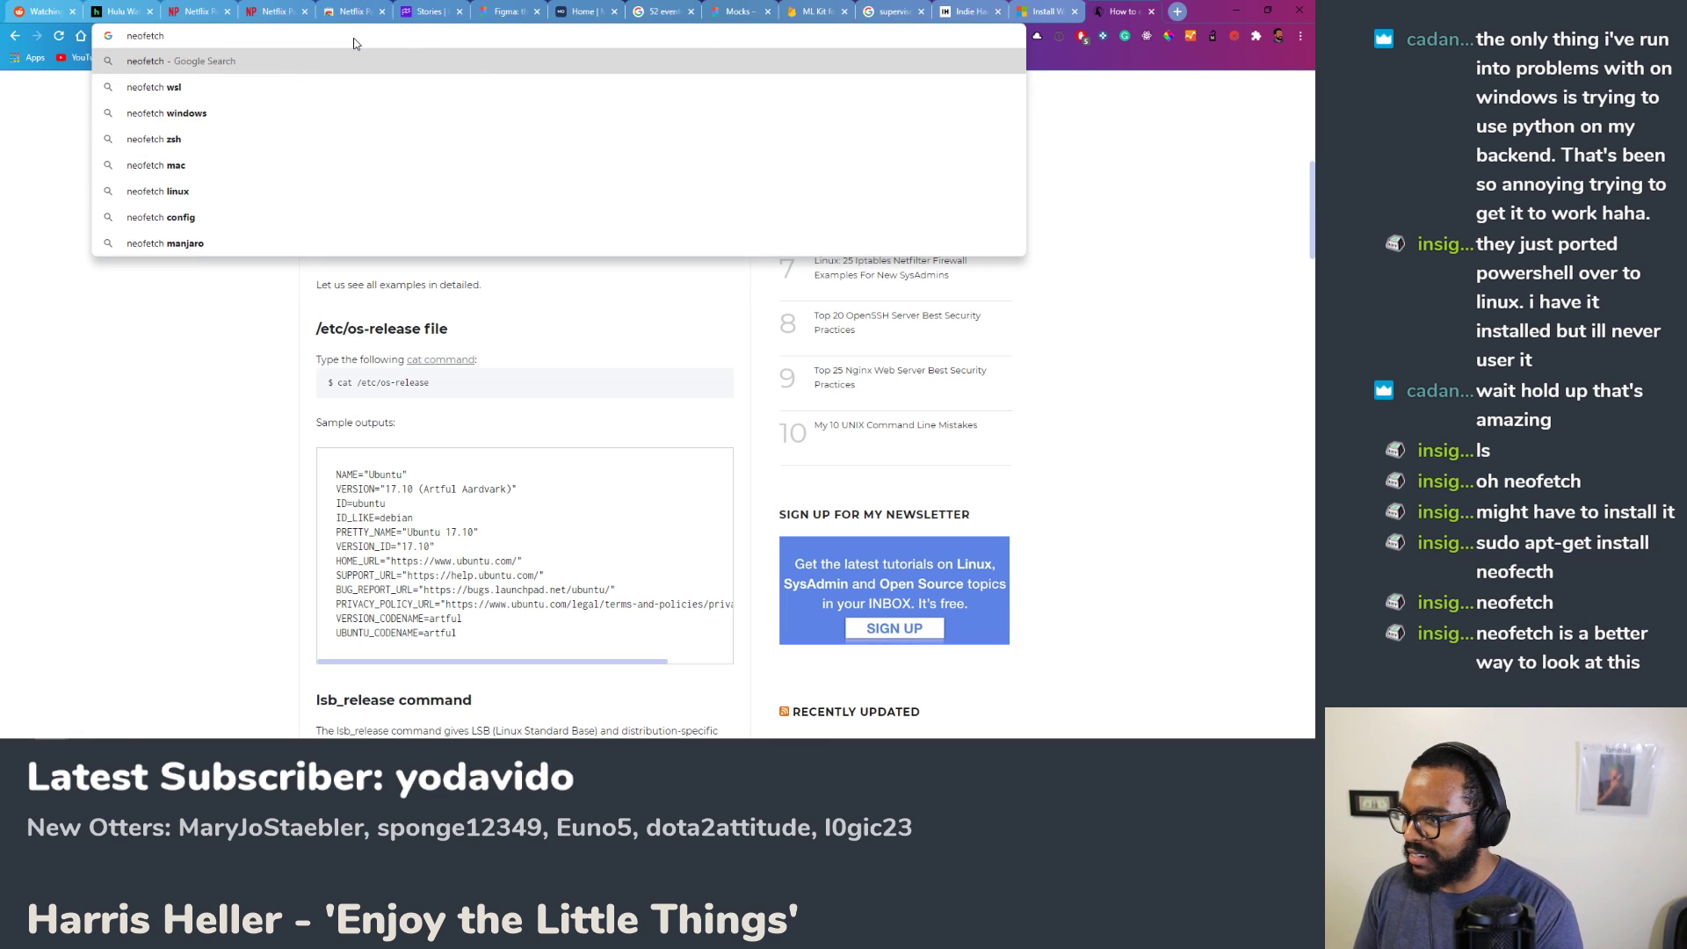
{"action": "key", "text": "Return"}
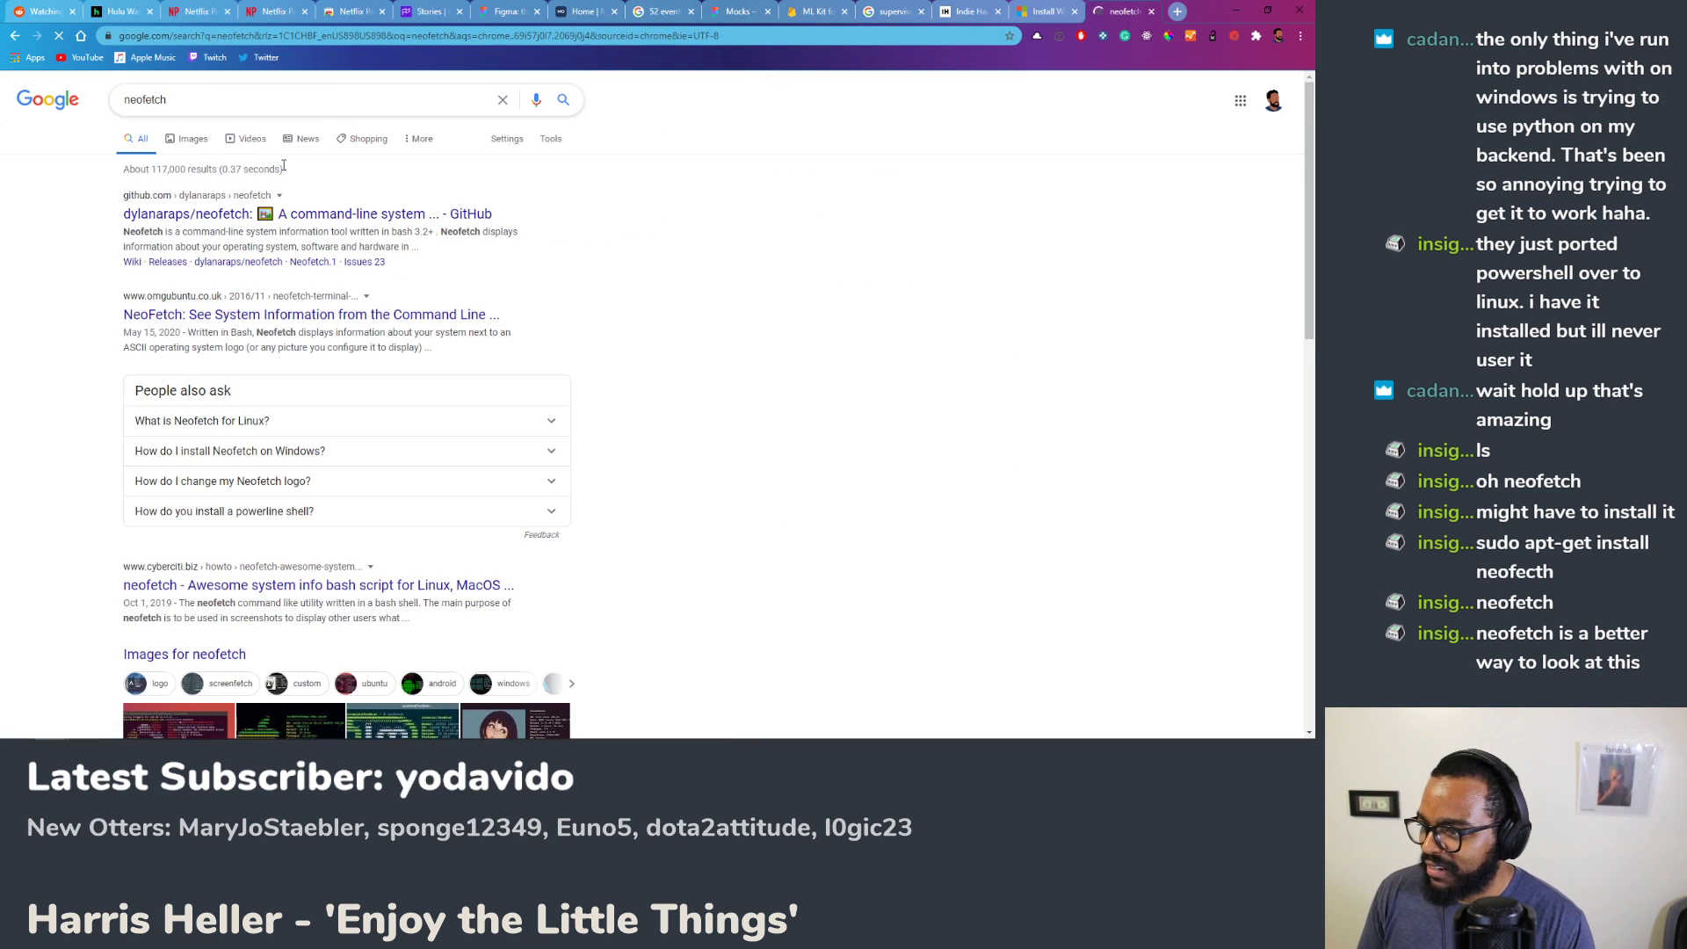
{"action": "left_click", "coordinate": [304, 221]}
{"action": "scroll", "coordinate": [220, 334], "scroll_direction": "down", "scroll_amount": 2}
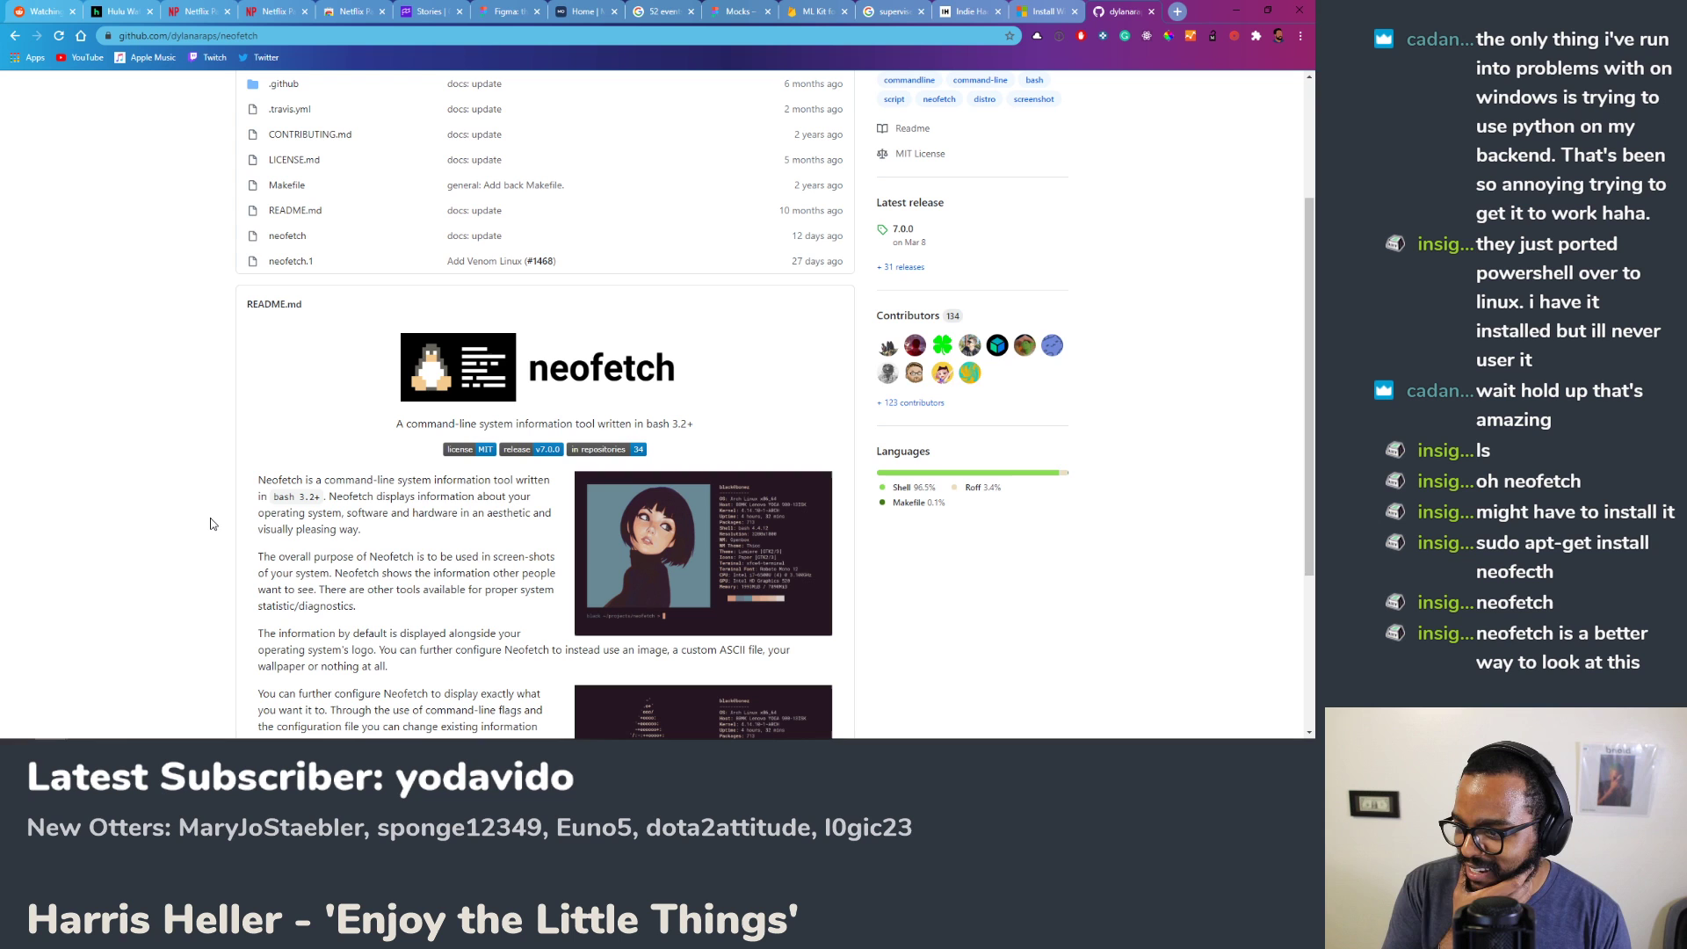
{"action": "scroll", "coordinate": [211, 524], "scroll_direction": "down", "scroll_amount": 2}
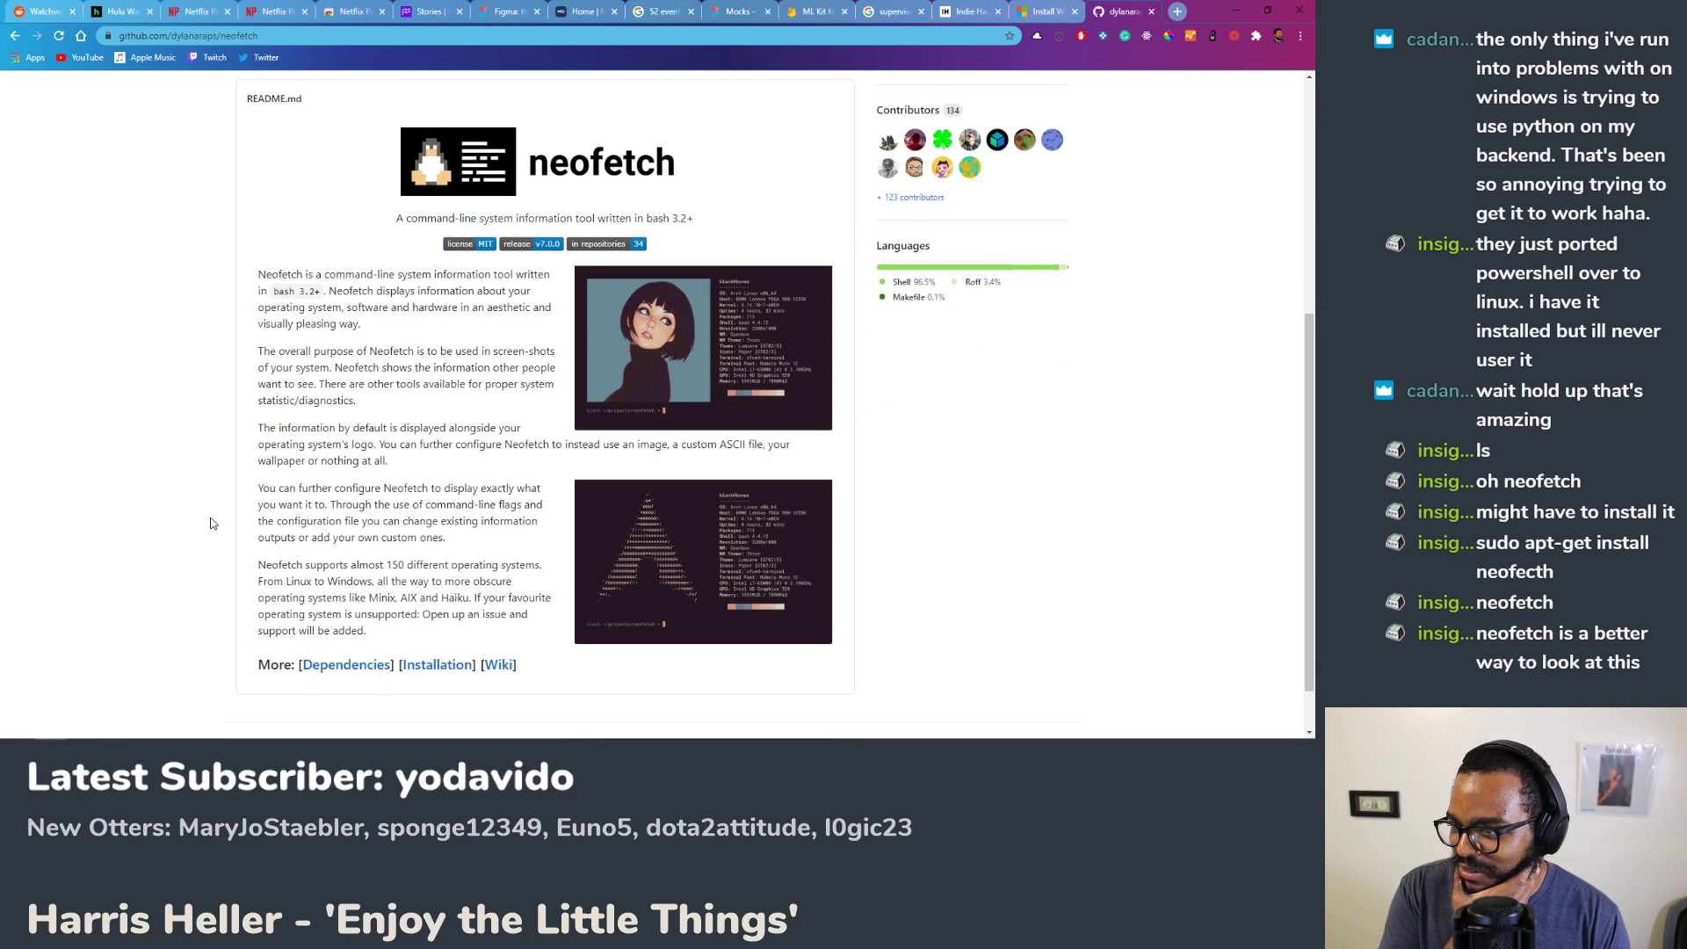
{"action": "scroll", "coordinate": [211, 524], "scroll_direction": "up", "scroll_amount": 2}
{"action": "scroll", "coordinate": [211, 524], "scroll_direction": "up", "scroll_amount": 2}
{"action": "scroll", "coordinate": [211, 524], "scroll_direction": "down", "scroll_amount": 4}
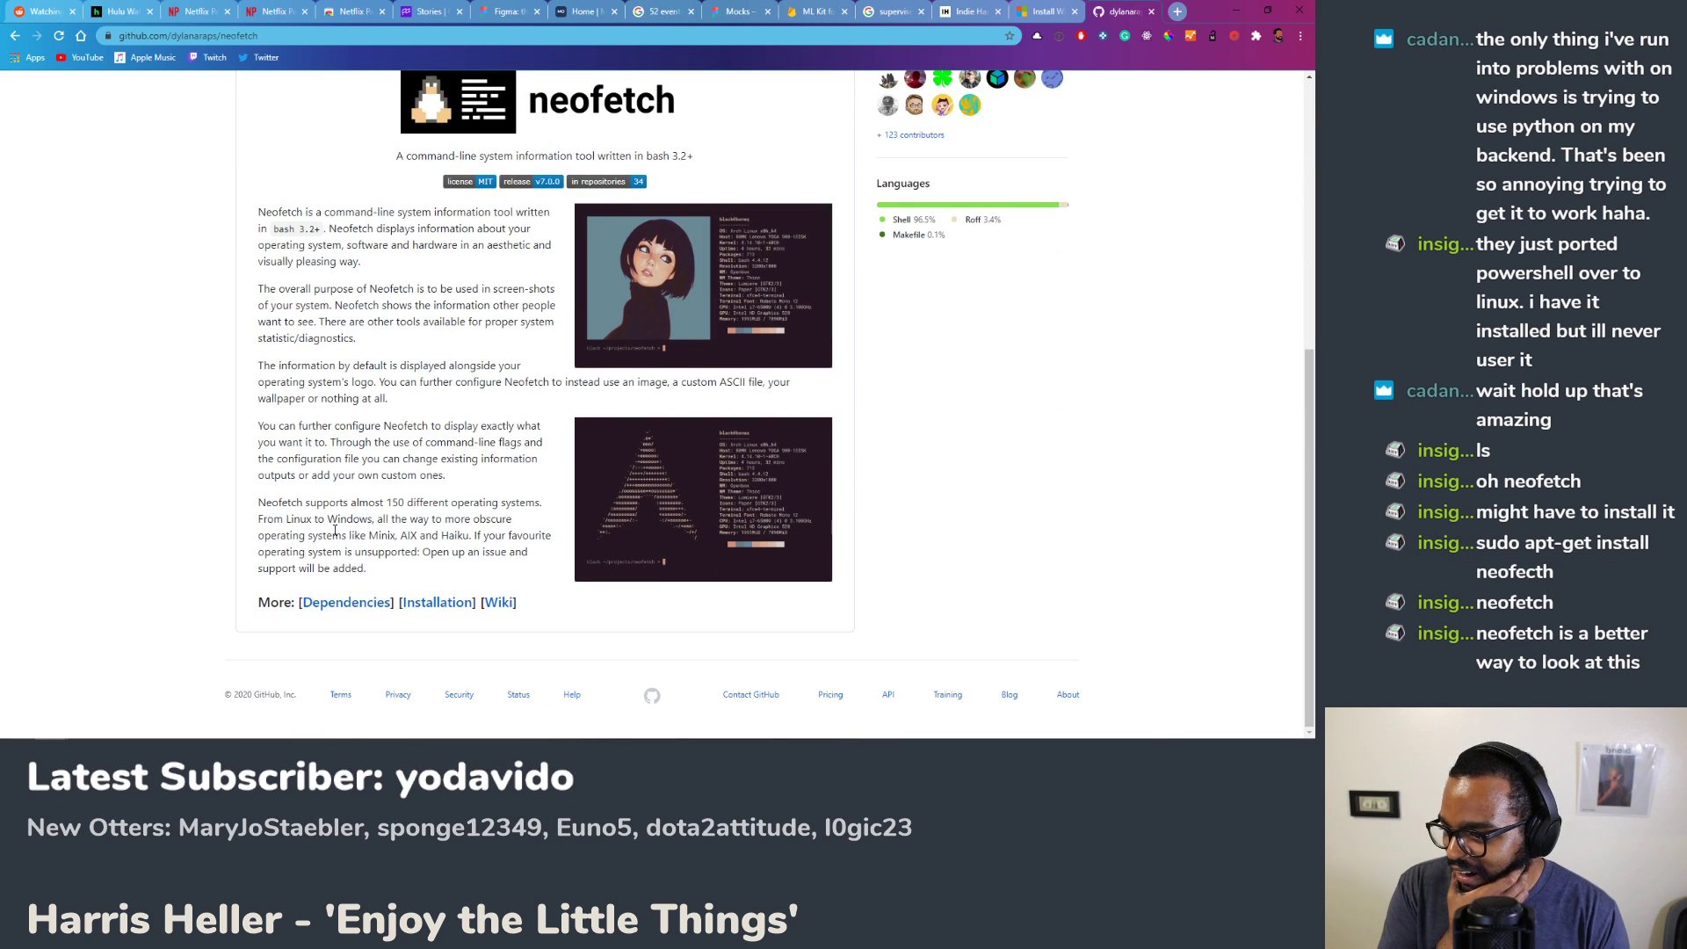
Step: Open the neofetch Installation wiki page and scroll to the Debian apt-get instructions
{"action": "left_click", "coordinate": [440, 602]}
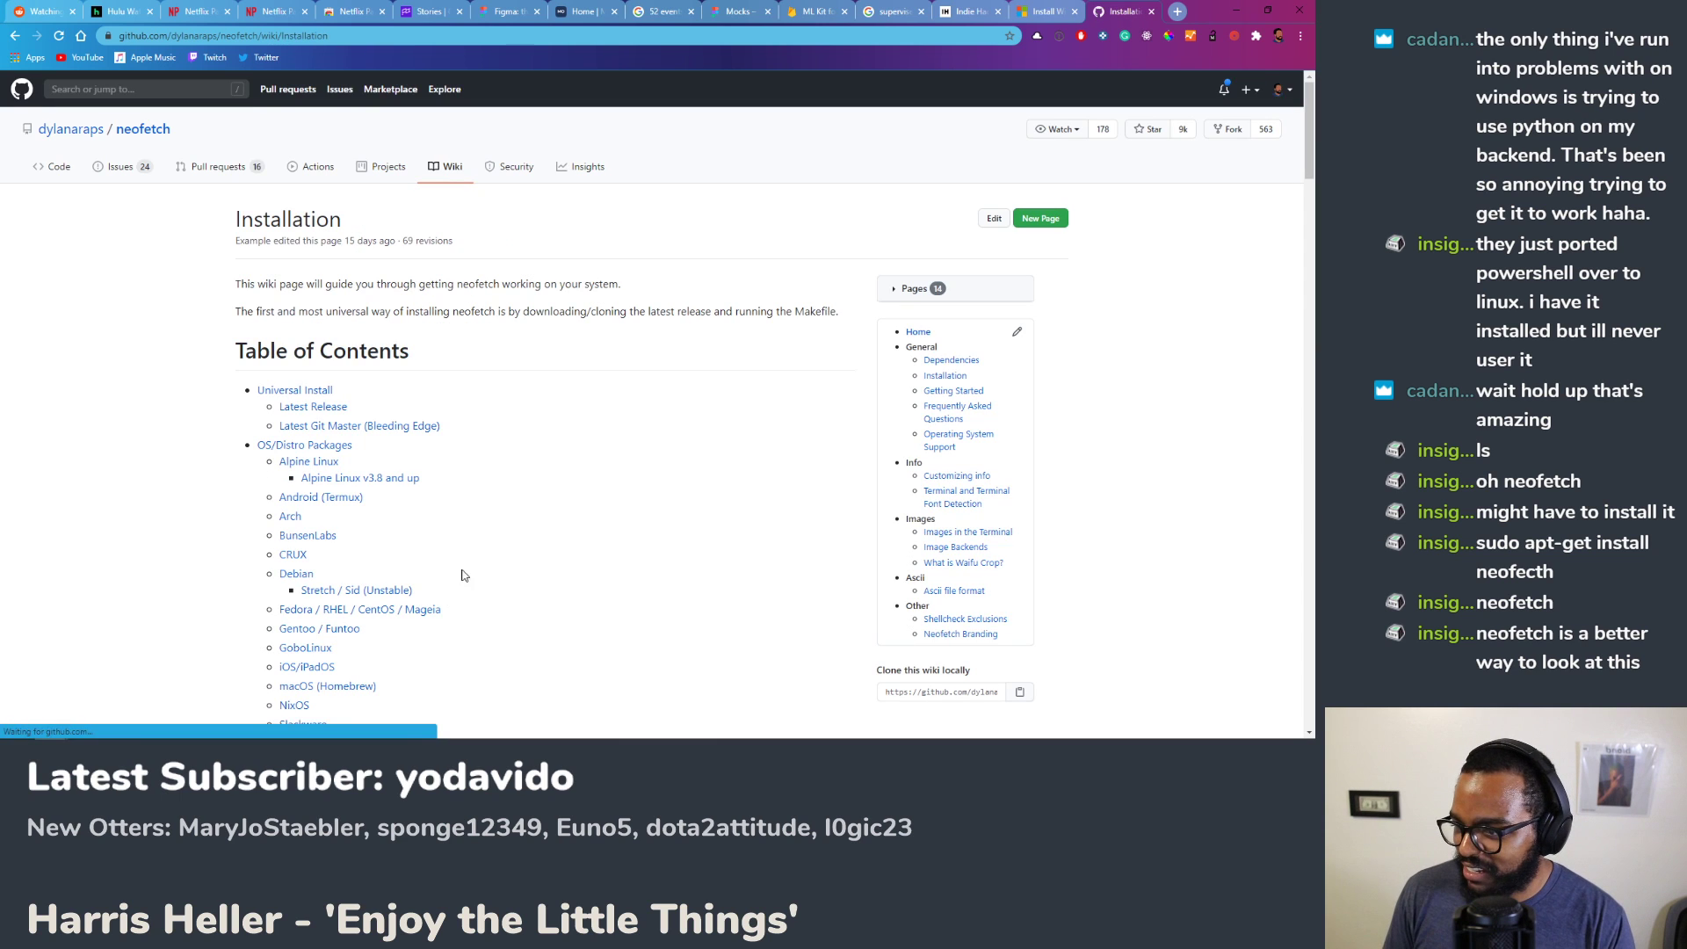
{"action": "left_click", "coordinate": [312, 390]}
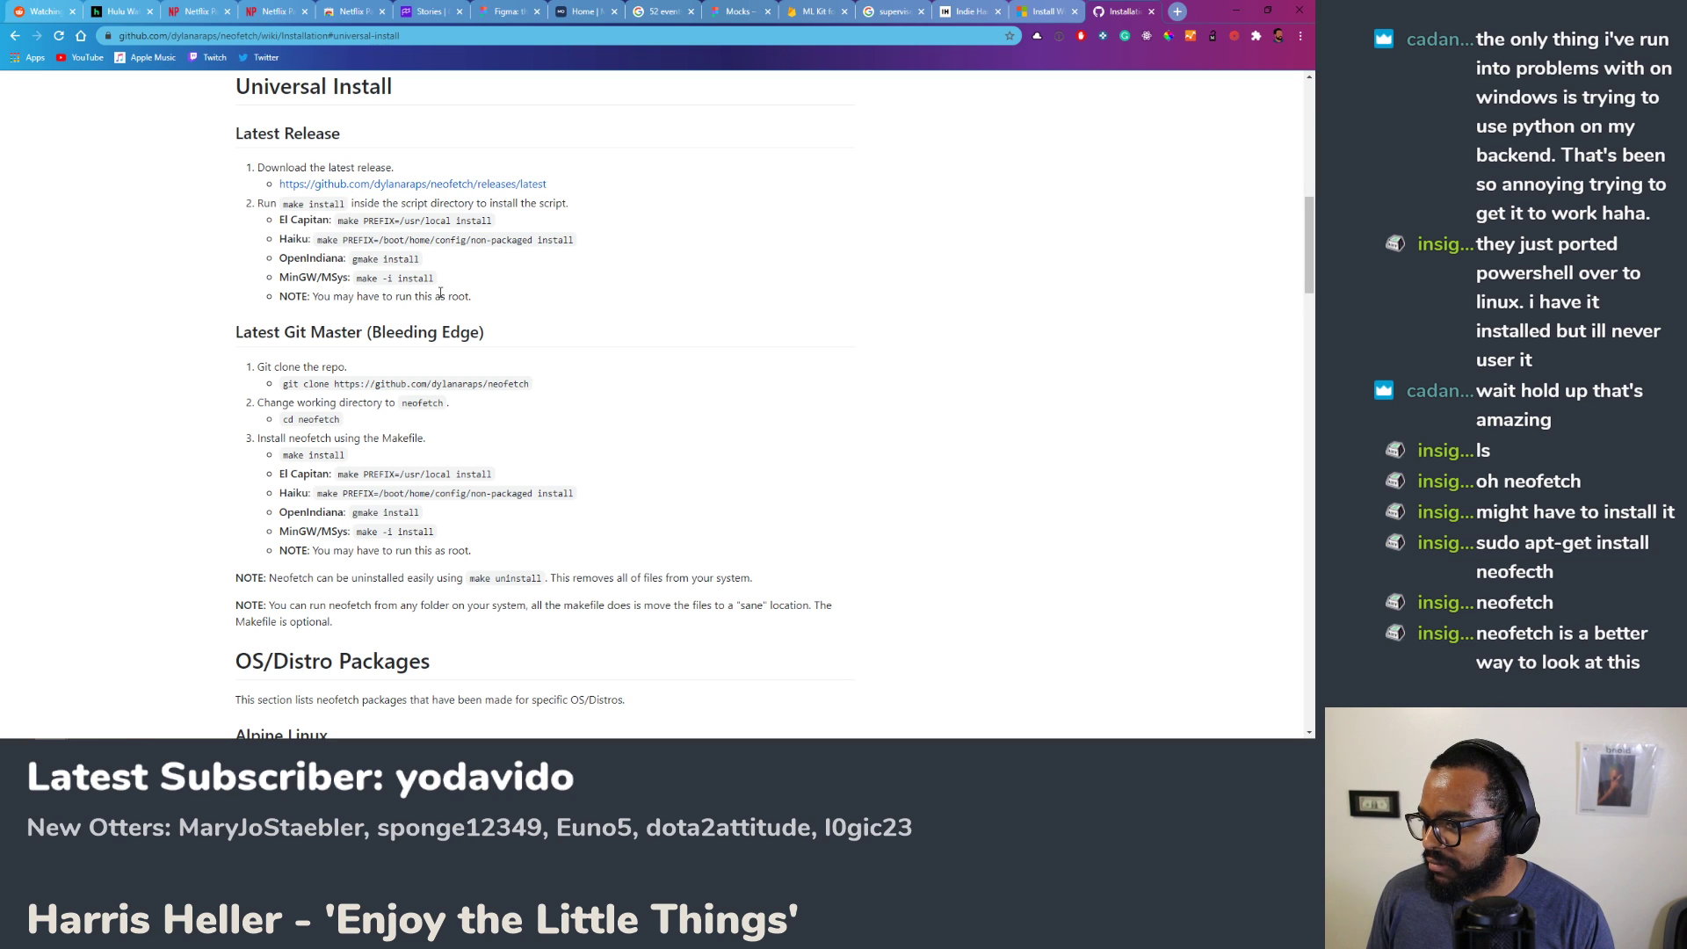
{"action": "scroll", "coordinate": [442, 290], "scroll_direction": "down", "scroll_amount": 5}
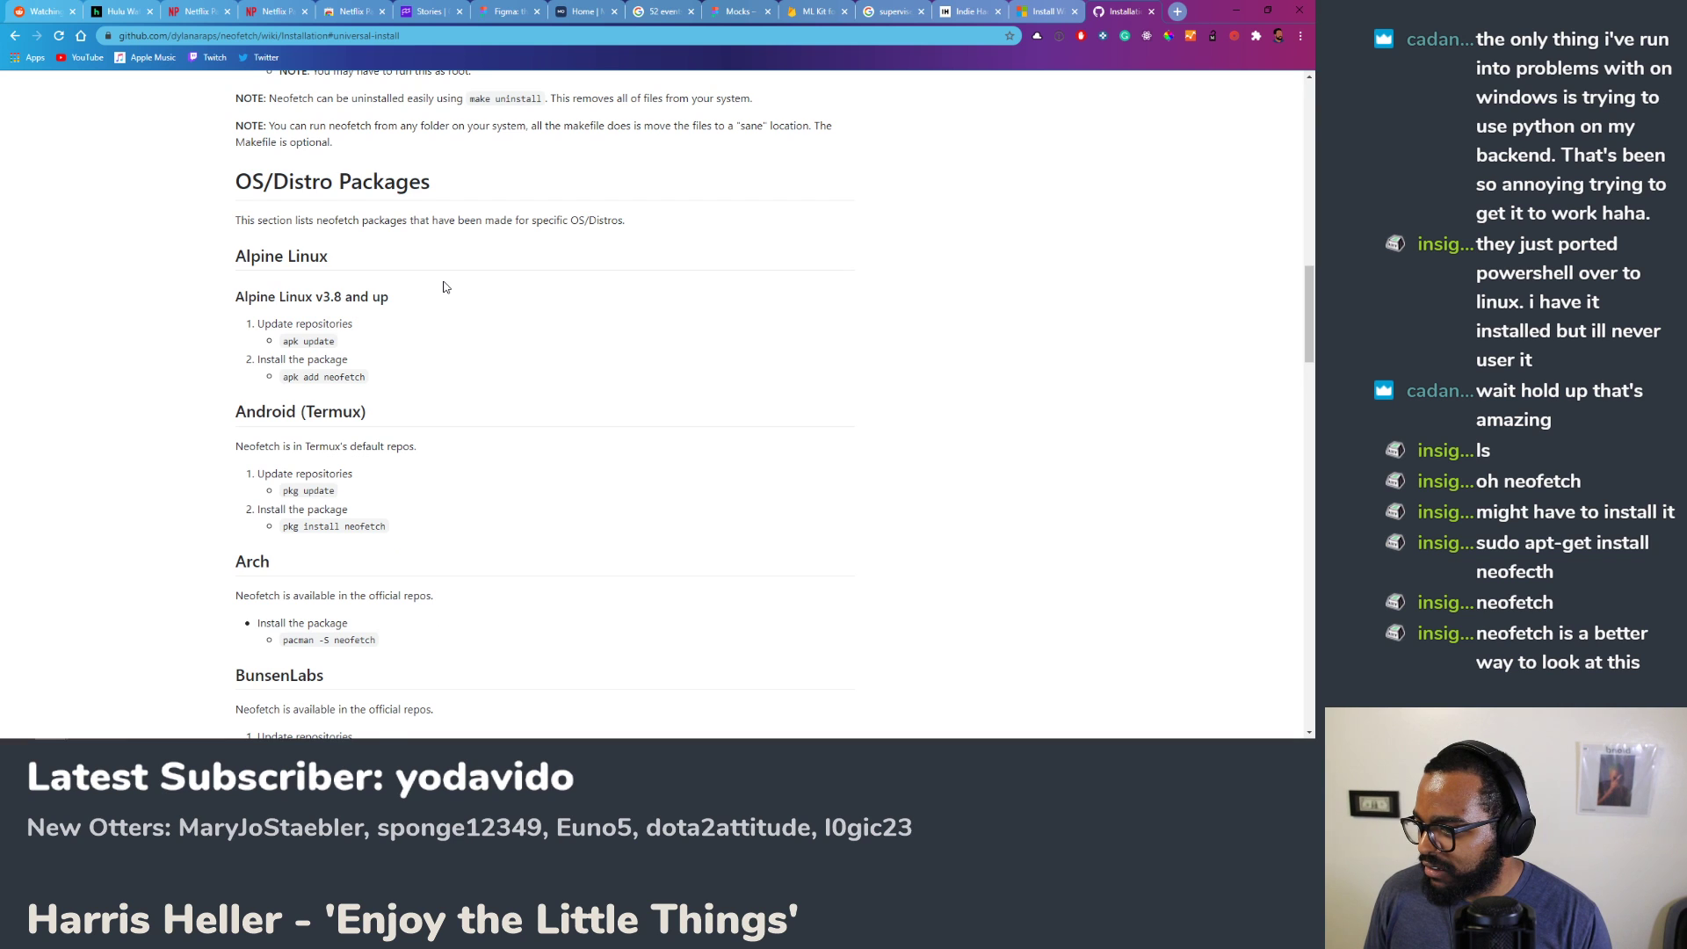
{"action": "scroll", "coordinate": [445, 287], "scroll_direction": "down", "scroll_amount": 3}
{"action": "scroll", "coordinate": [445, 287], "scroll_direction": "down", "scroll_amount": 2}
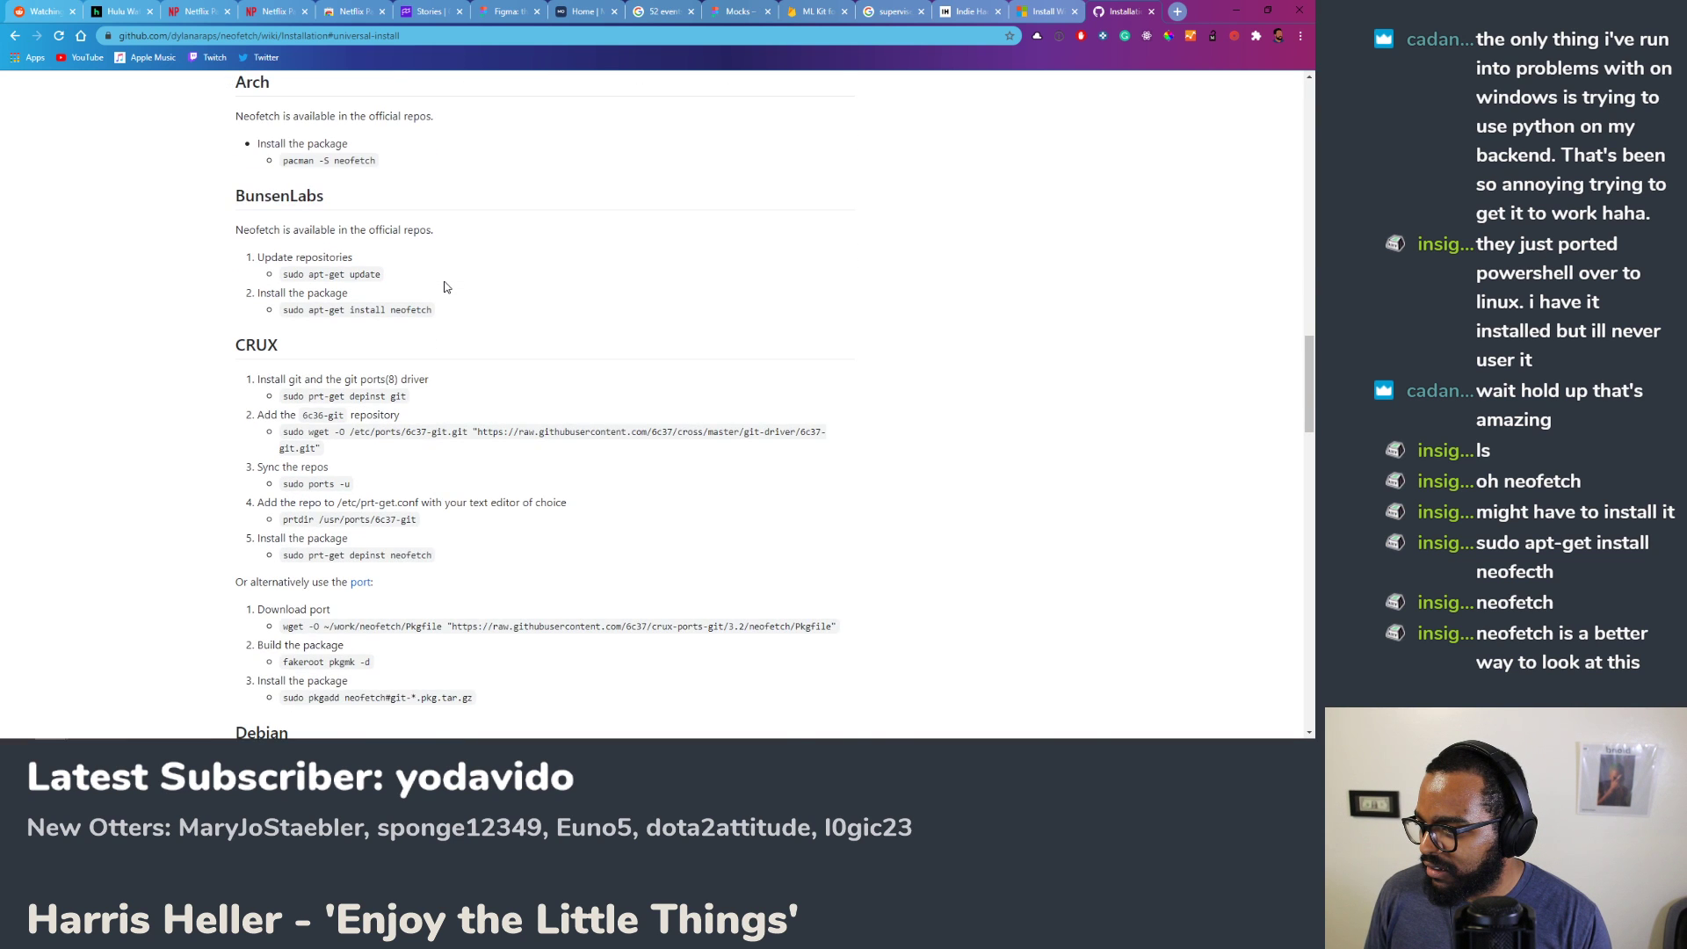
{"action": "scroll", "coordinate": [445, 285], "scroll_direction": "up", "scroll_amount": 2}
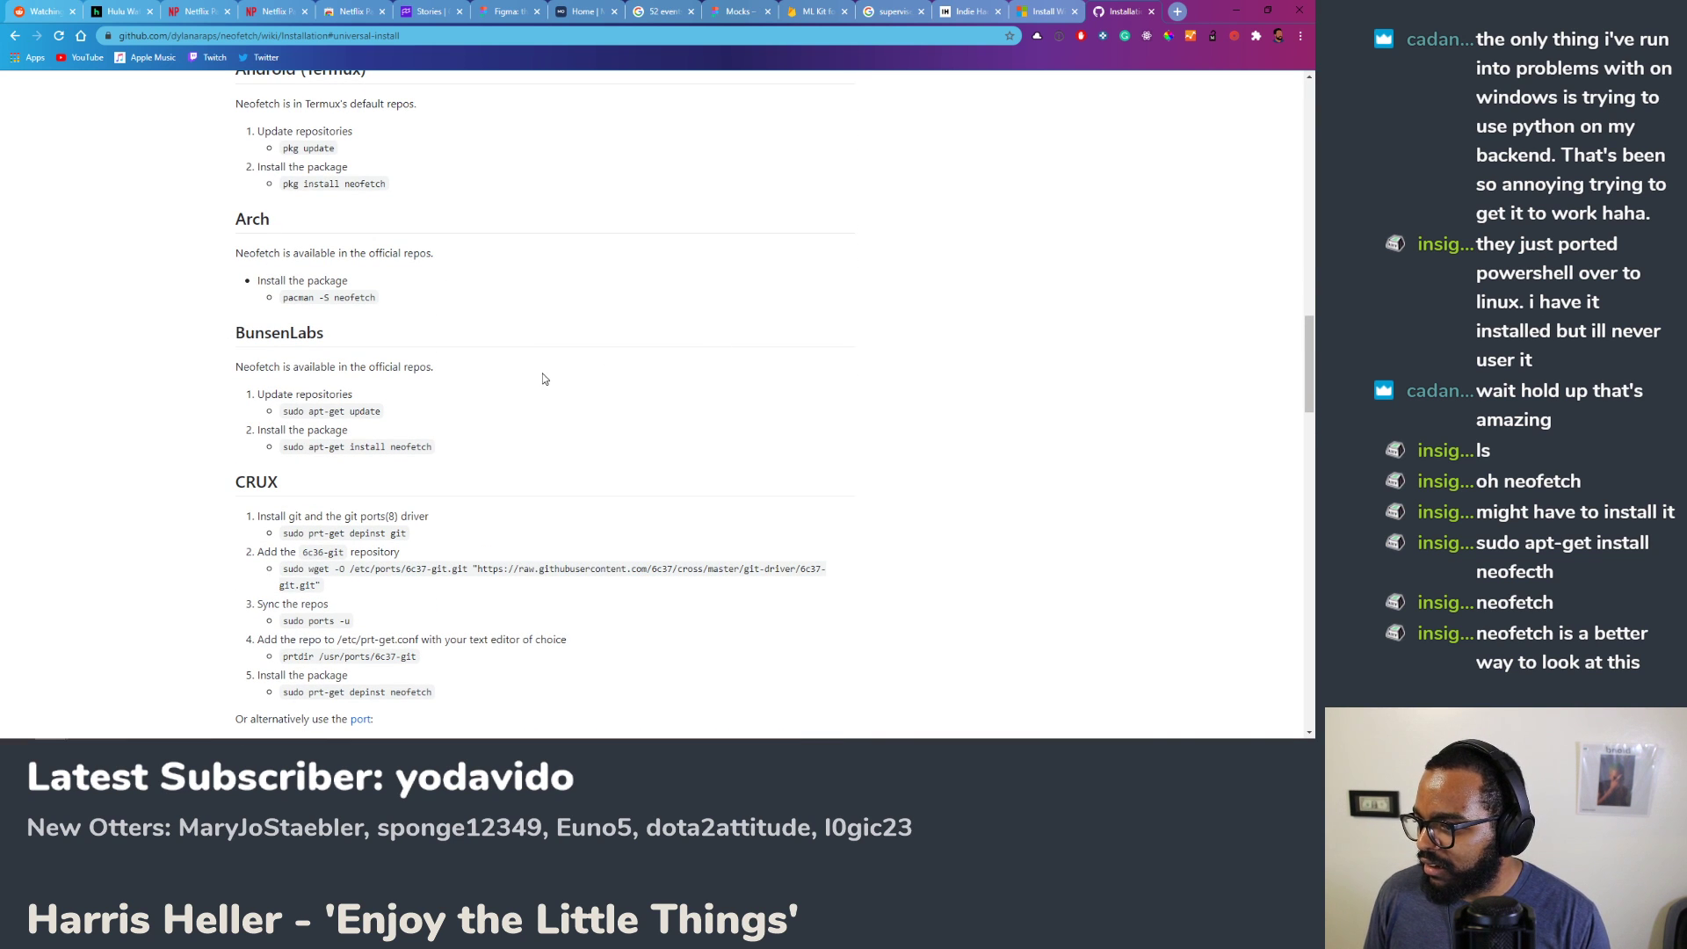
{"action": "scroll", "coordinate": [547, 377], "scroll_direction": "down", "scroll_amount": 7}
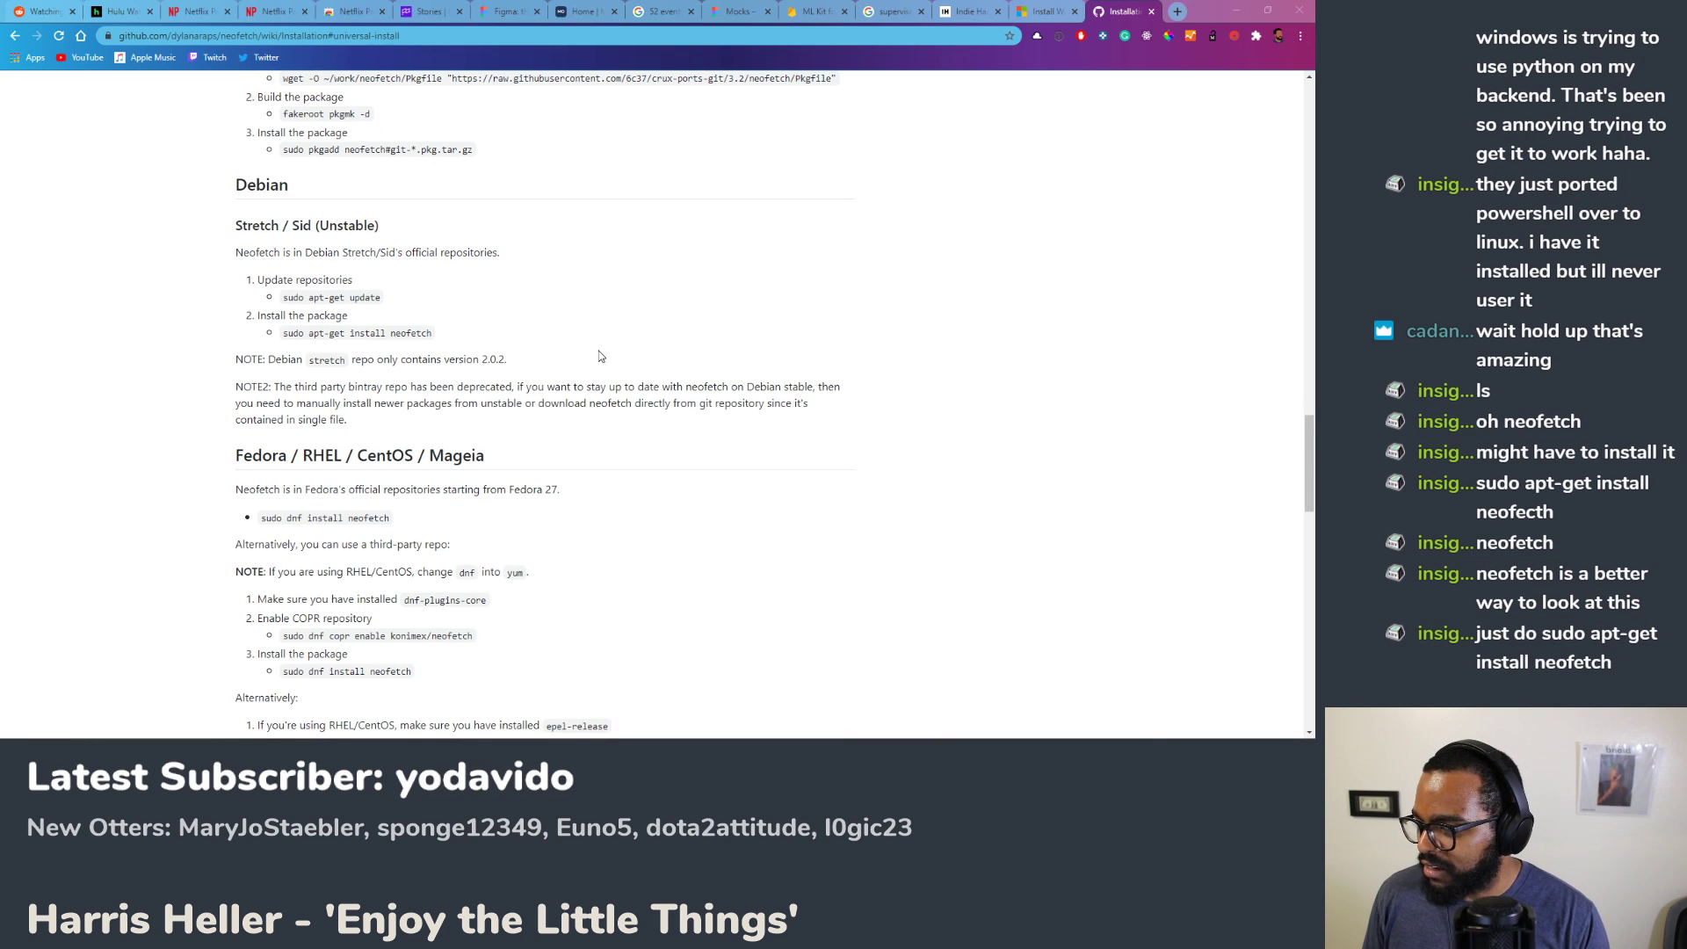
{"action": "key", "text": "alt+Tab"}
Step: Install neofetch with 'sudo apt-get install neofetch', entering the account password
{"action": "type", "text": "sudo apt-ge"}
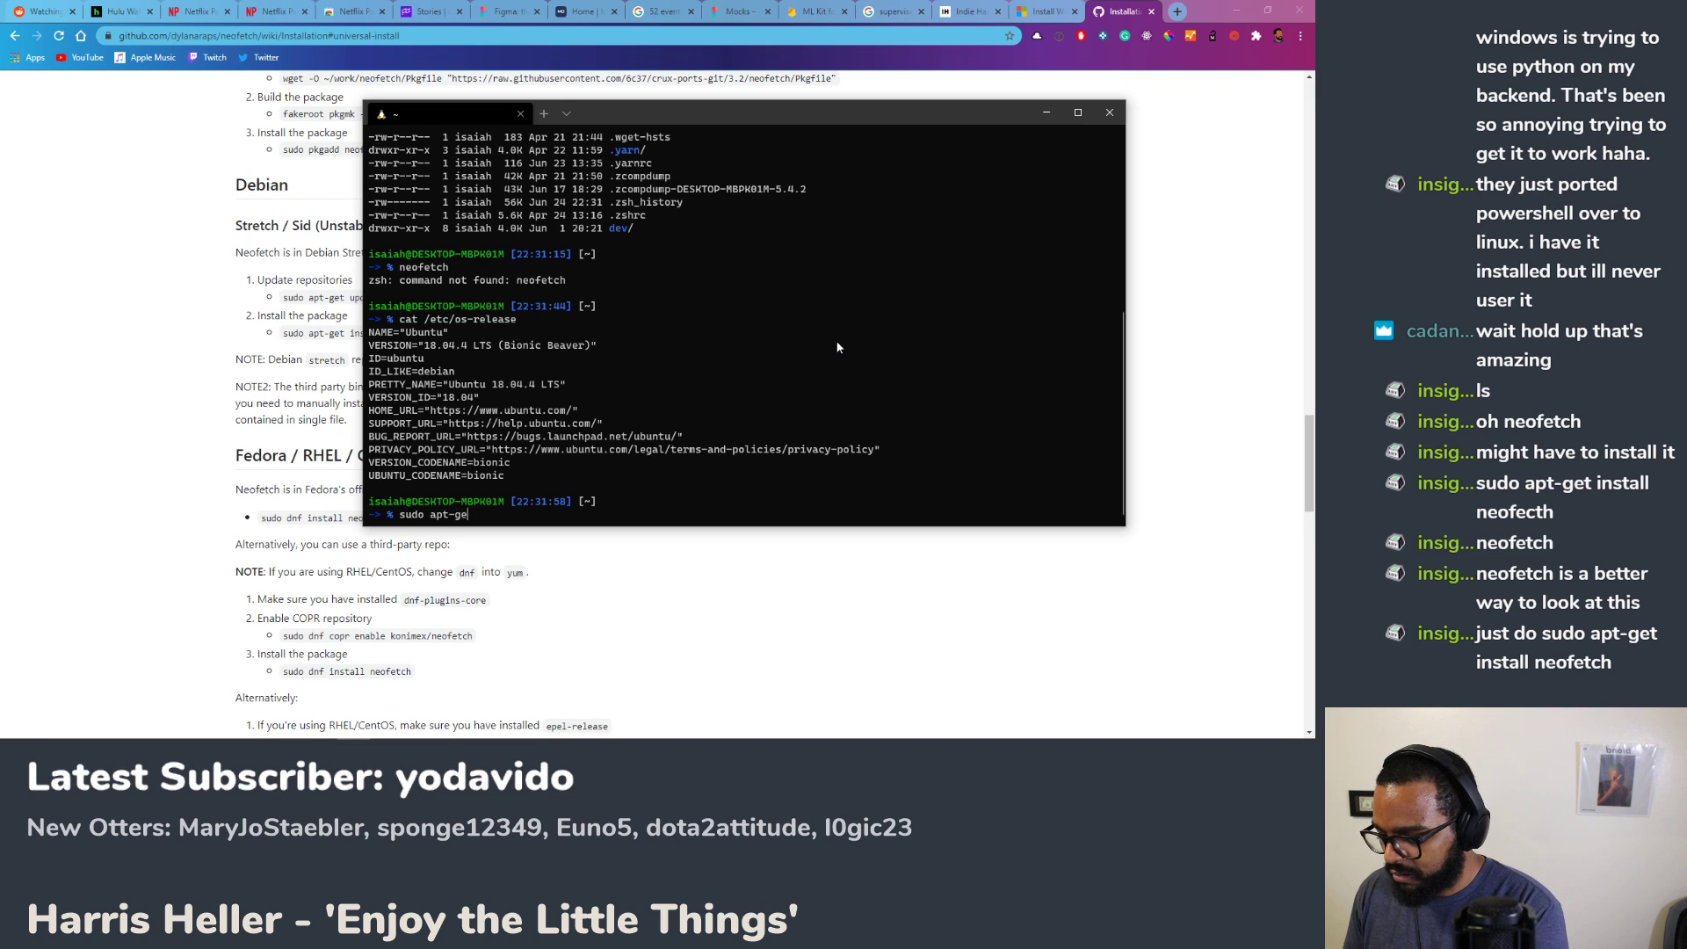
{"action": "type", "text": "t install neofetch"}
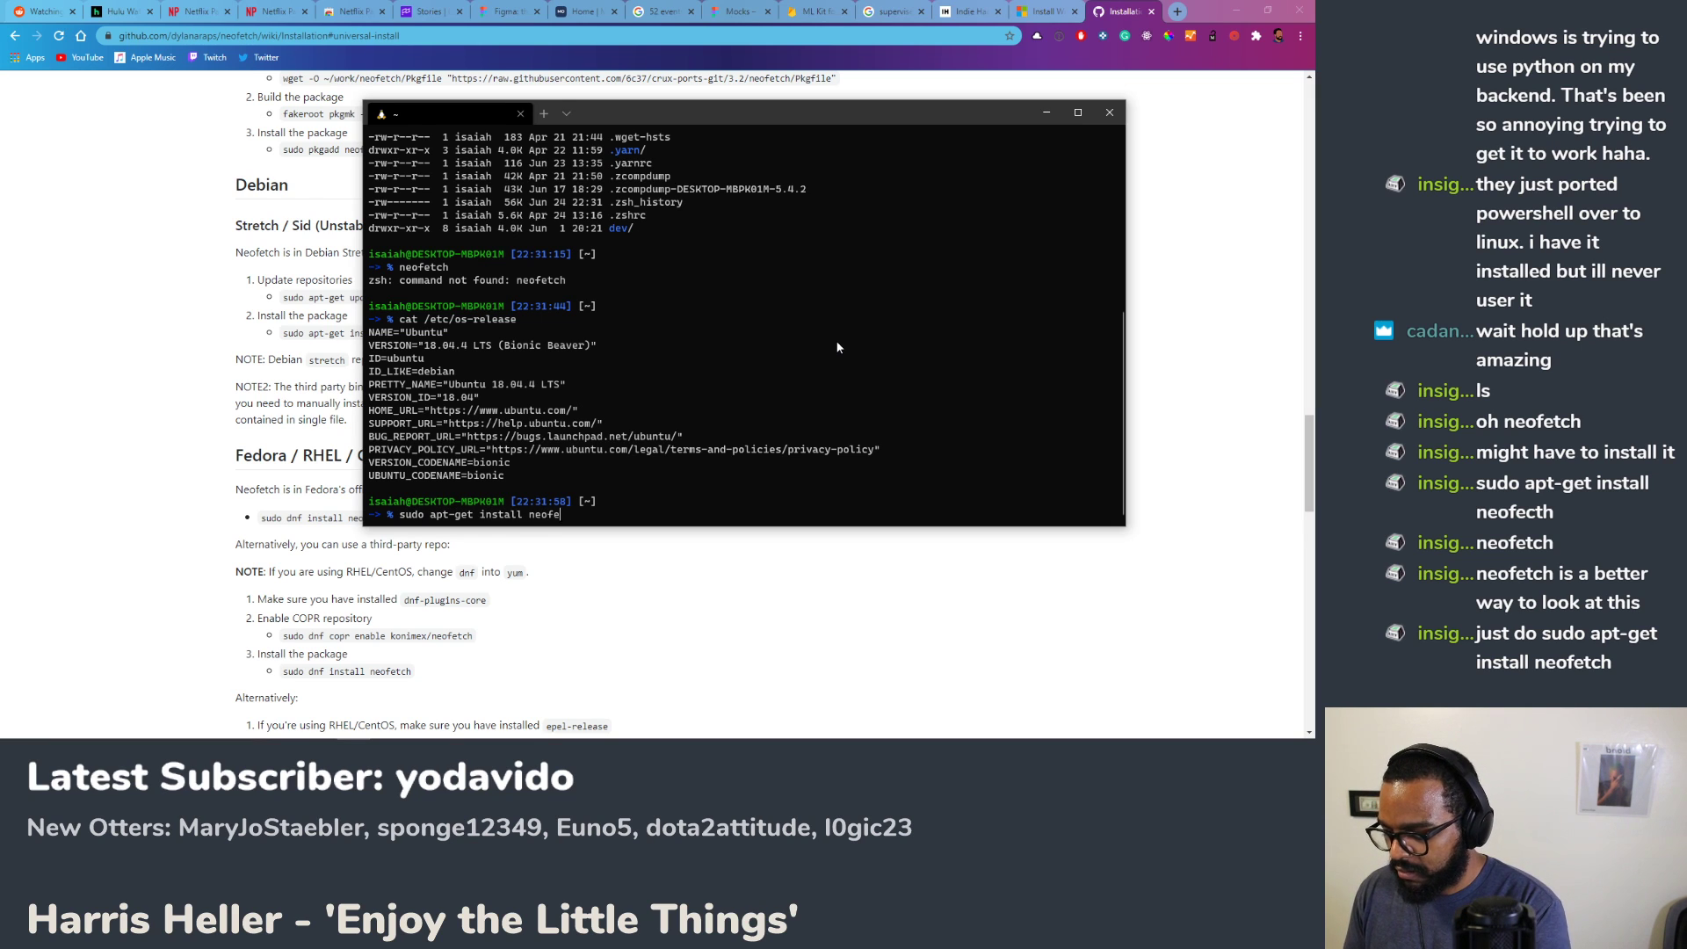
{"action": "key", "text": "Return"}
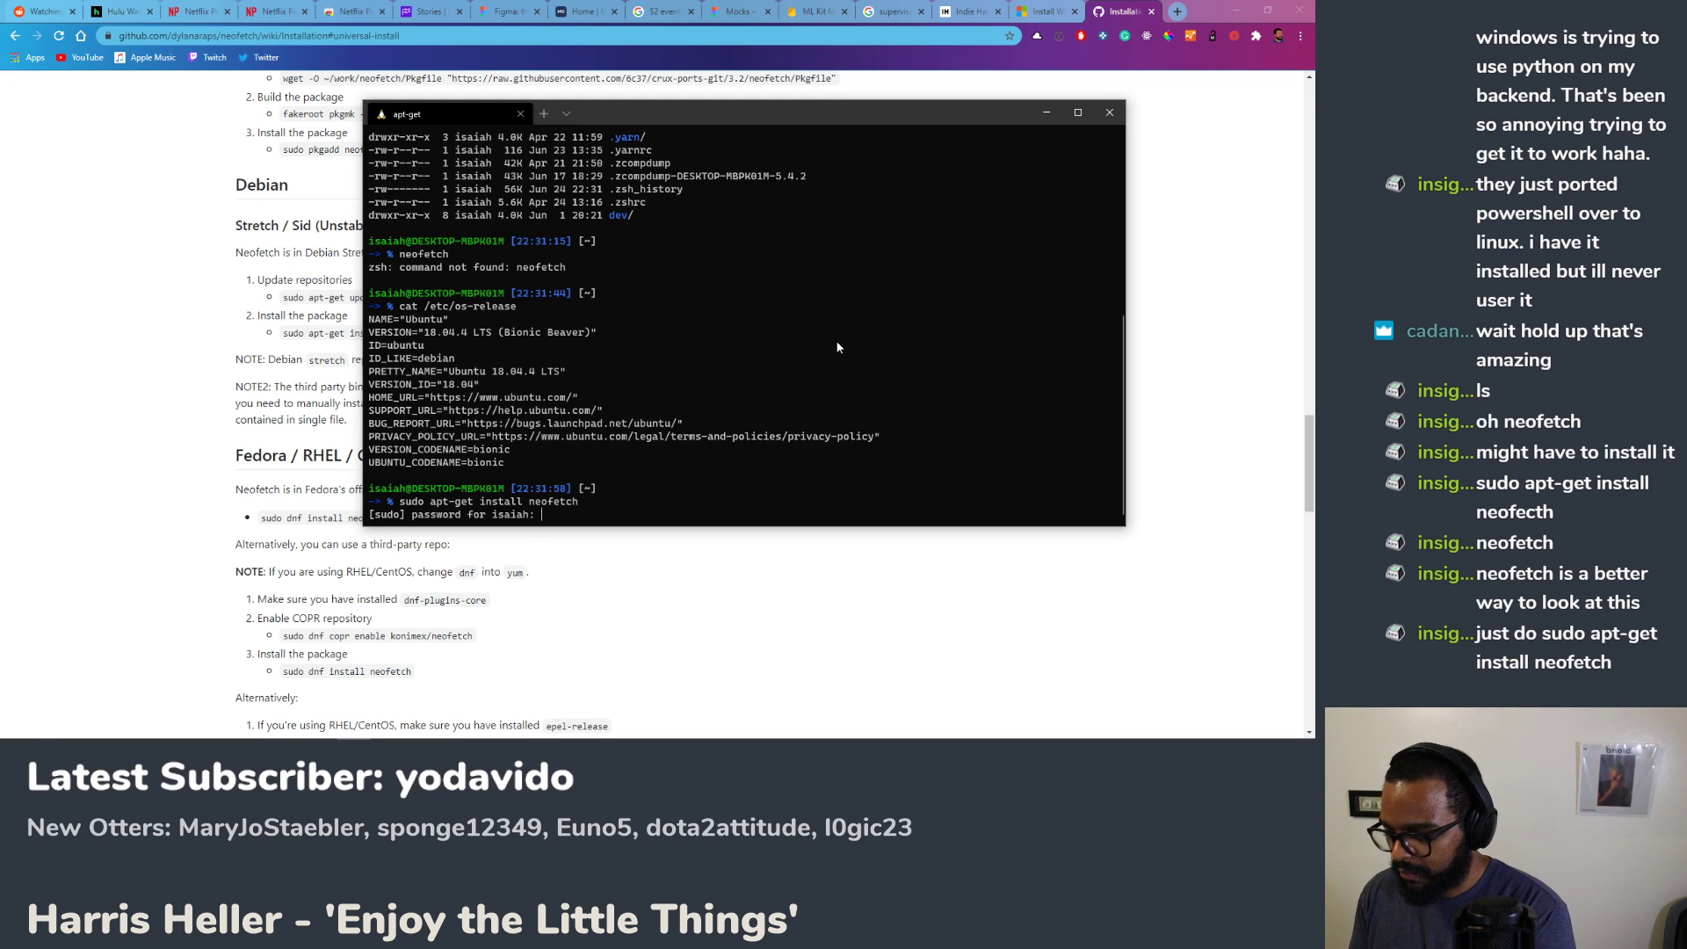
{"action": "key", "text": "Return"}
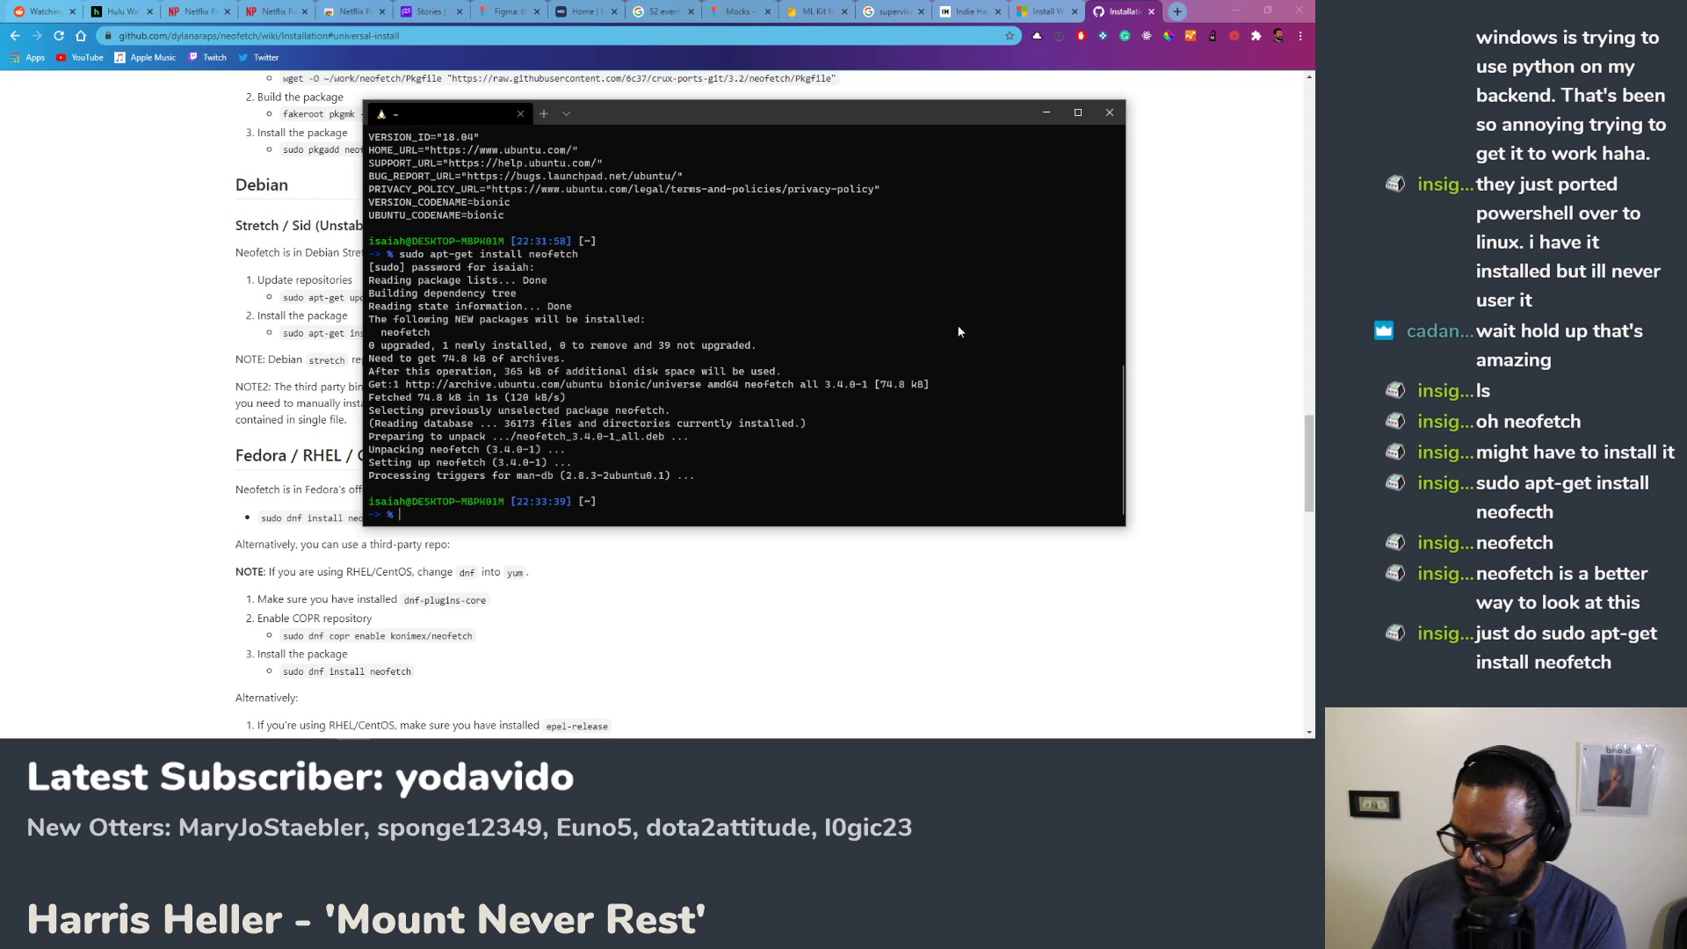
Step: Run neofetch to show the Ubuntu logo and system info, then close the terminal
{"action": "type", "text": "neofetch"}
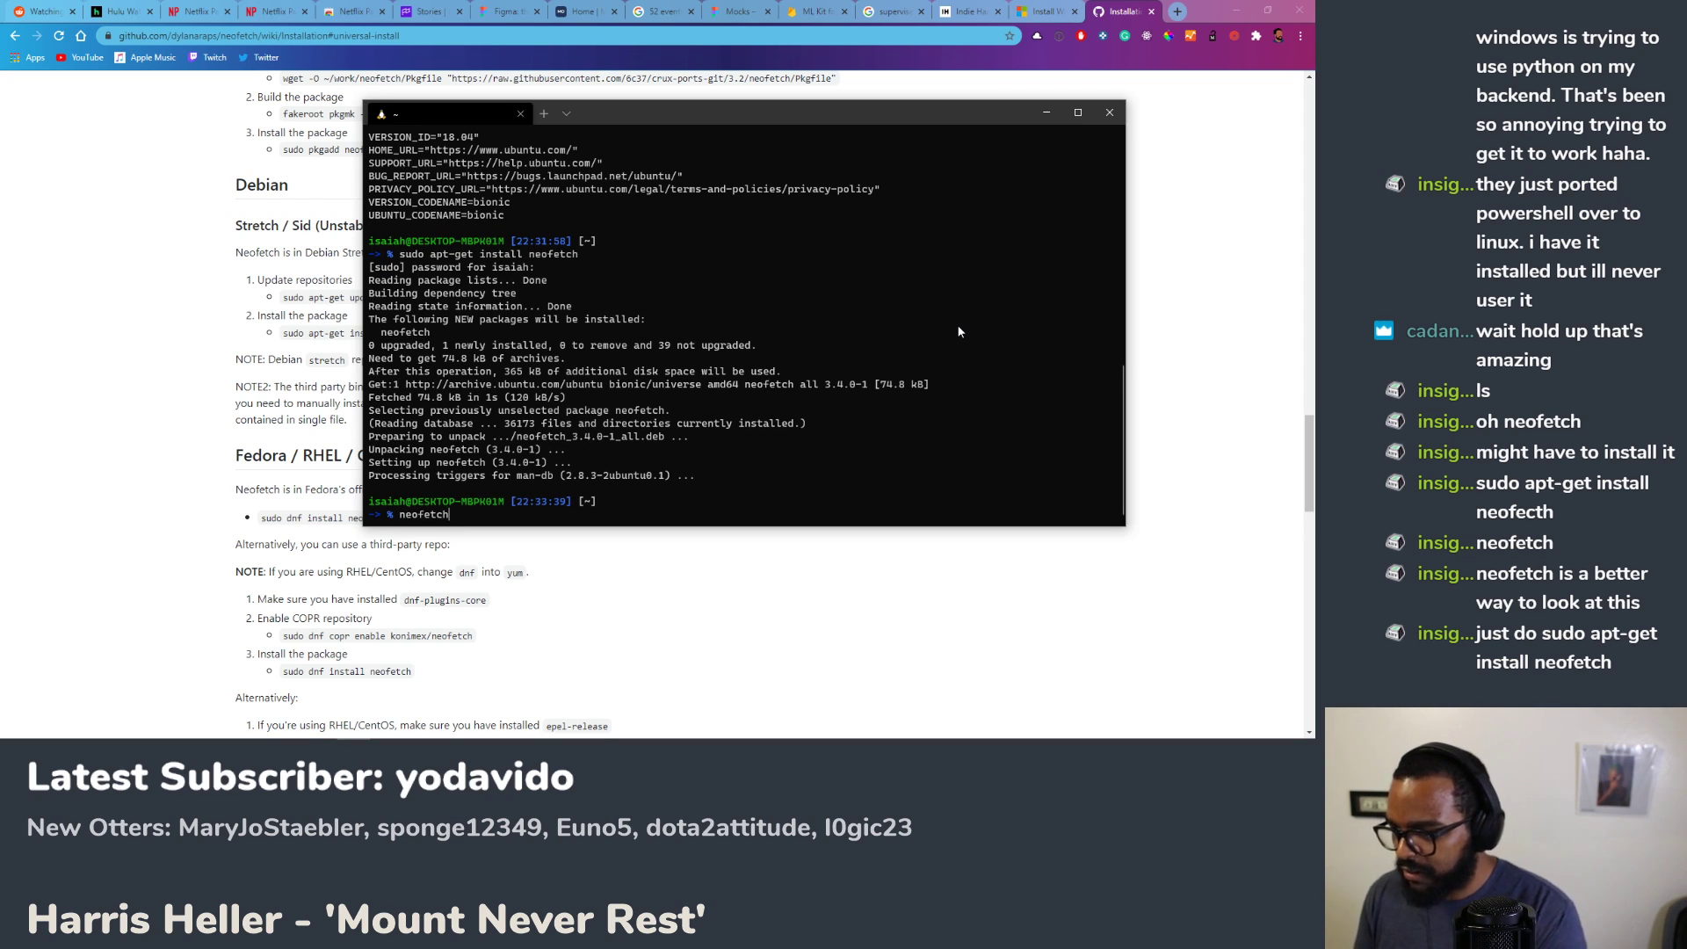
{"action": "key", "text": "Return"}
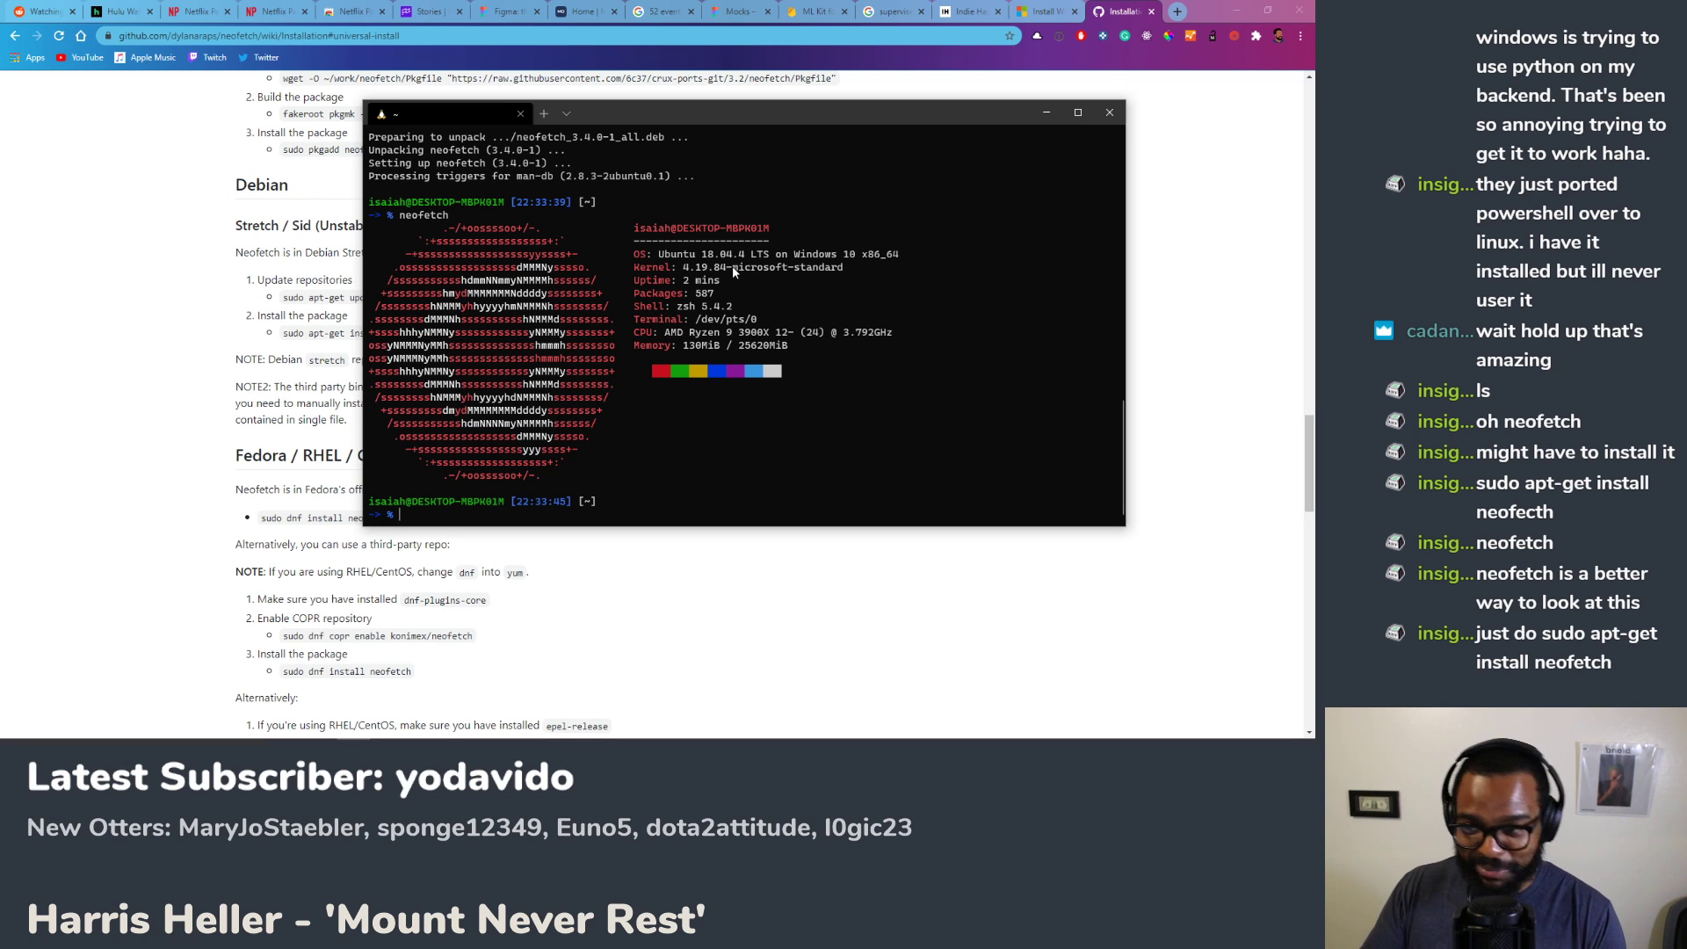
{"action": "left_click_drag", "start_coordinate": [732, 267], "coordinate": [842, 274]}
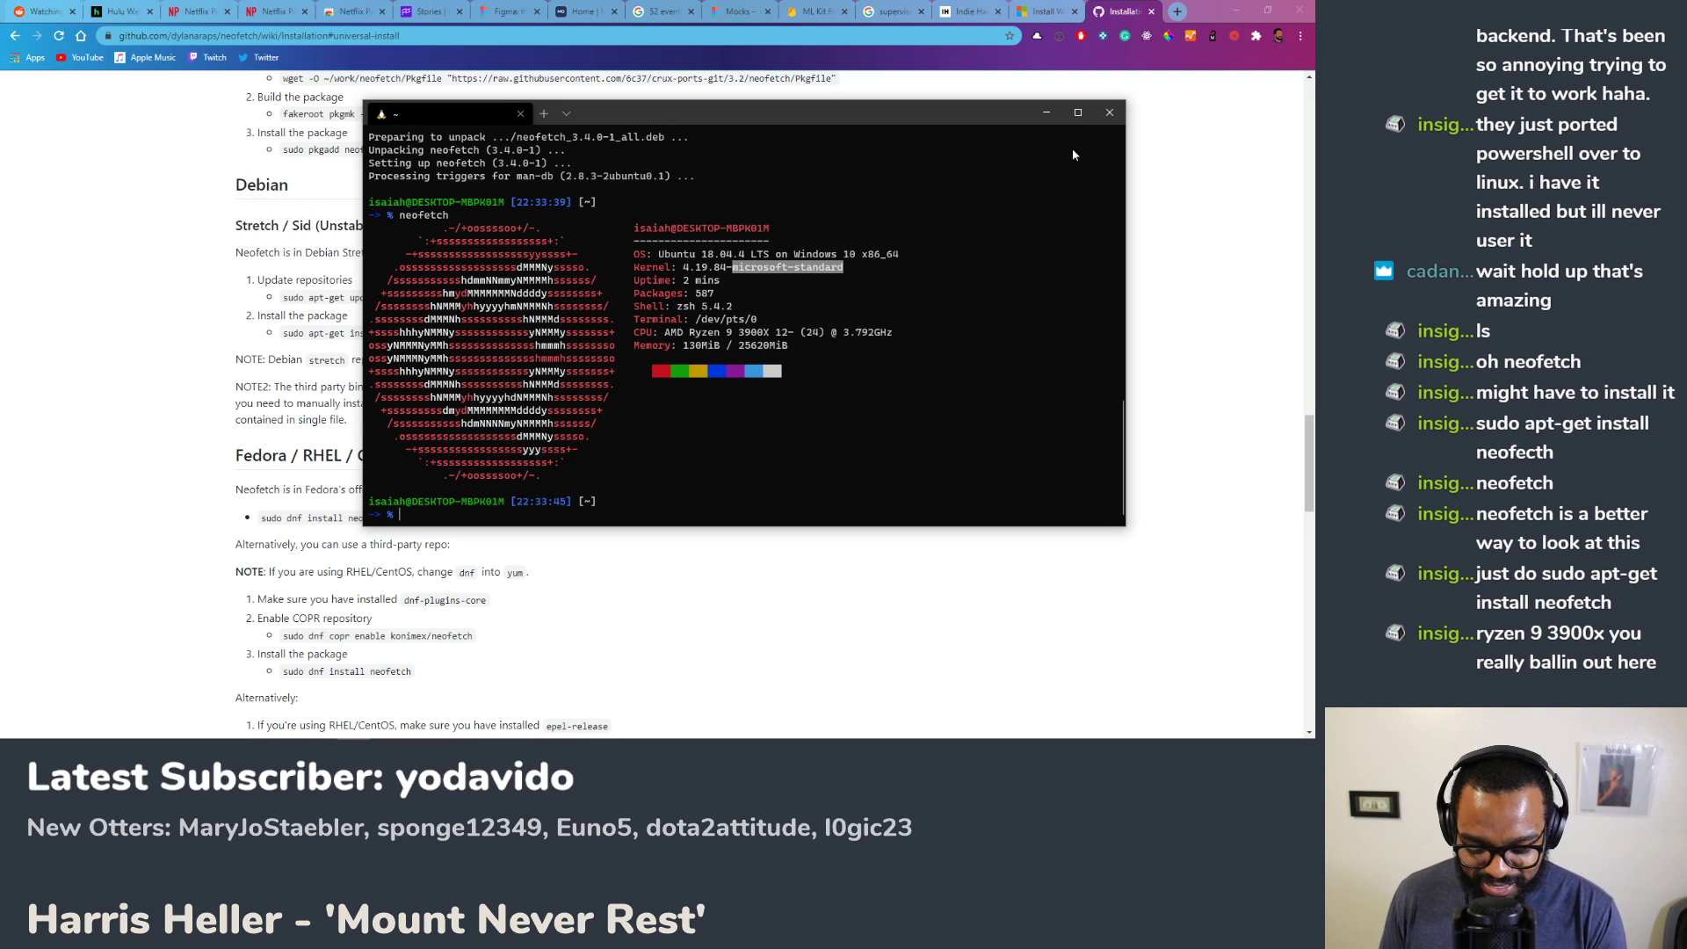
{"action": "left_click", "coordinate": [1110, 113]}
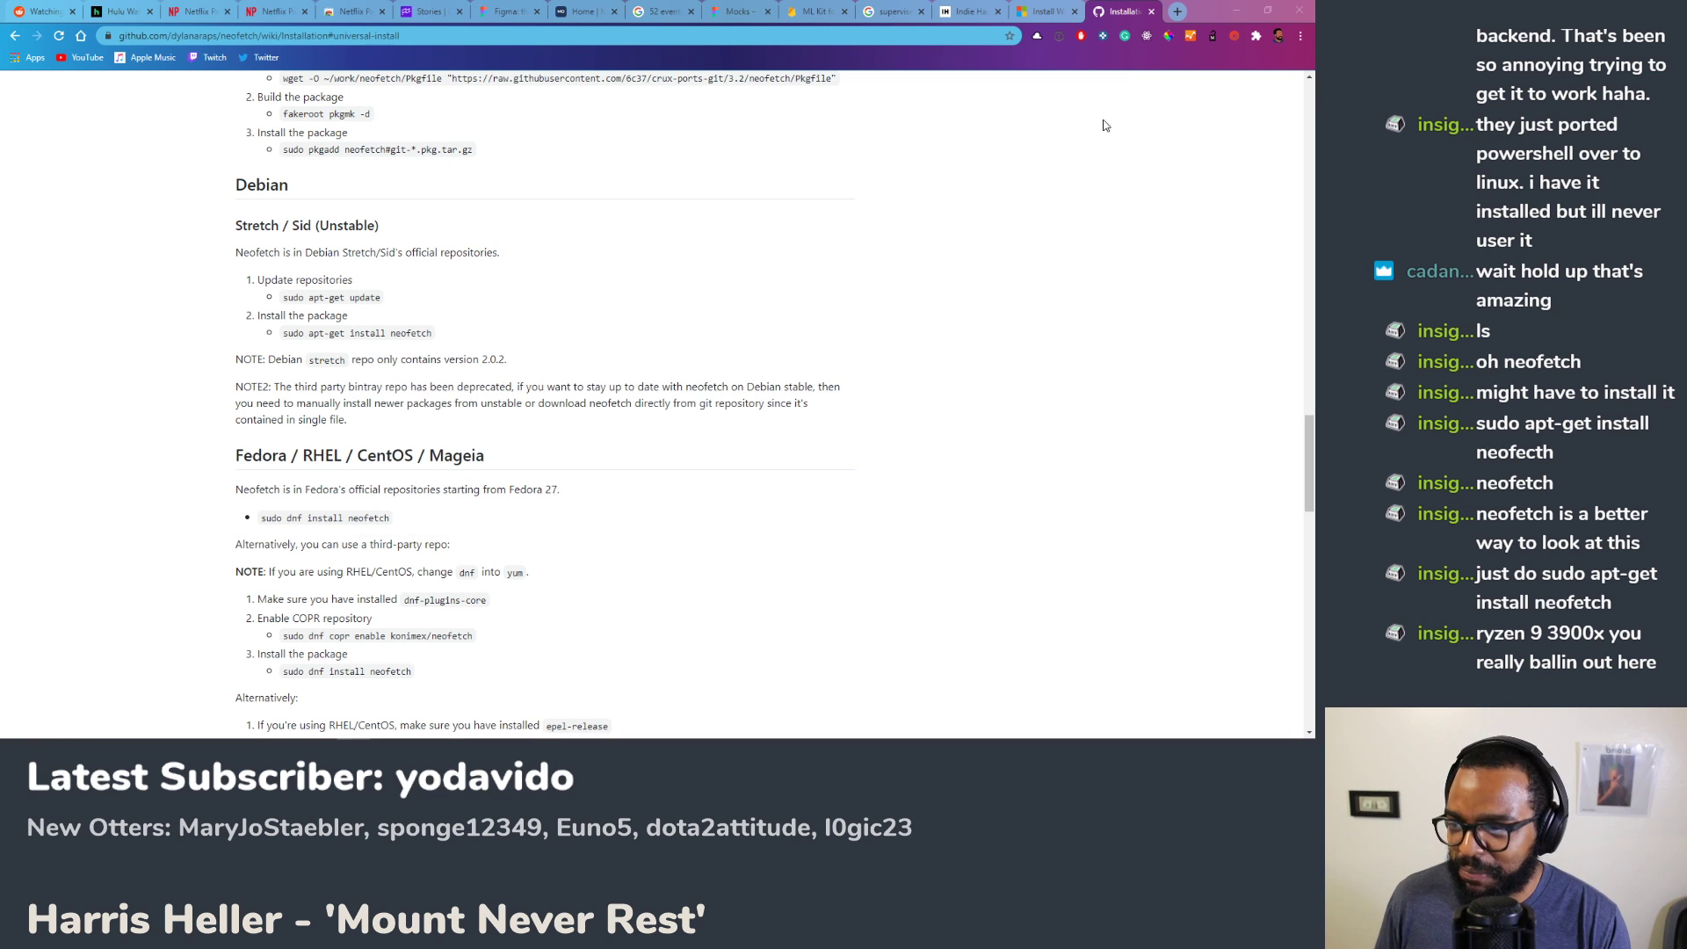
Step: Close Chrome so Leonardo's Post MVP Direction notes canvas is in view
{"action": "left_click", "coordinate": [1302, 12]}
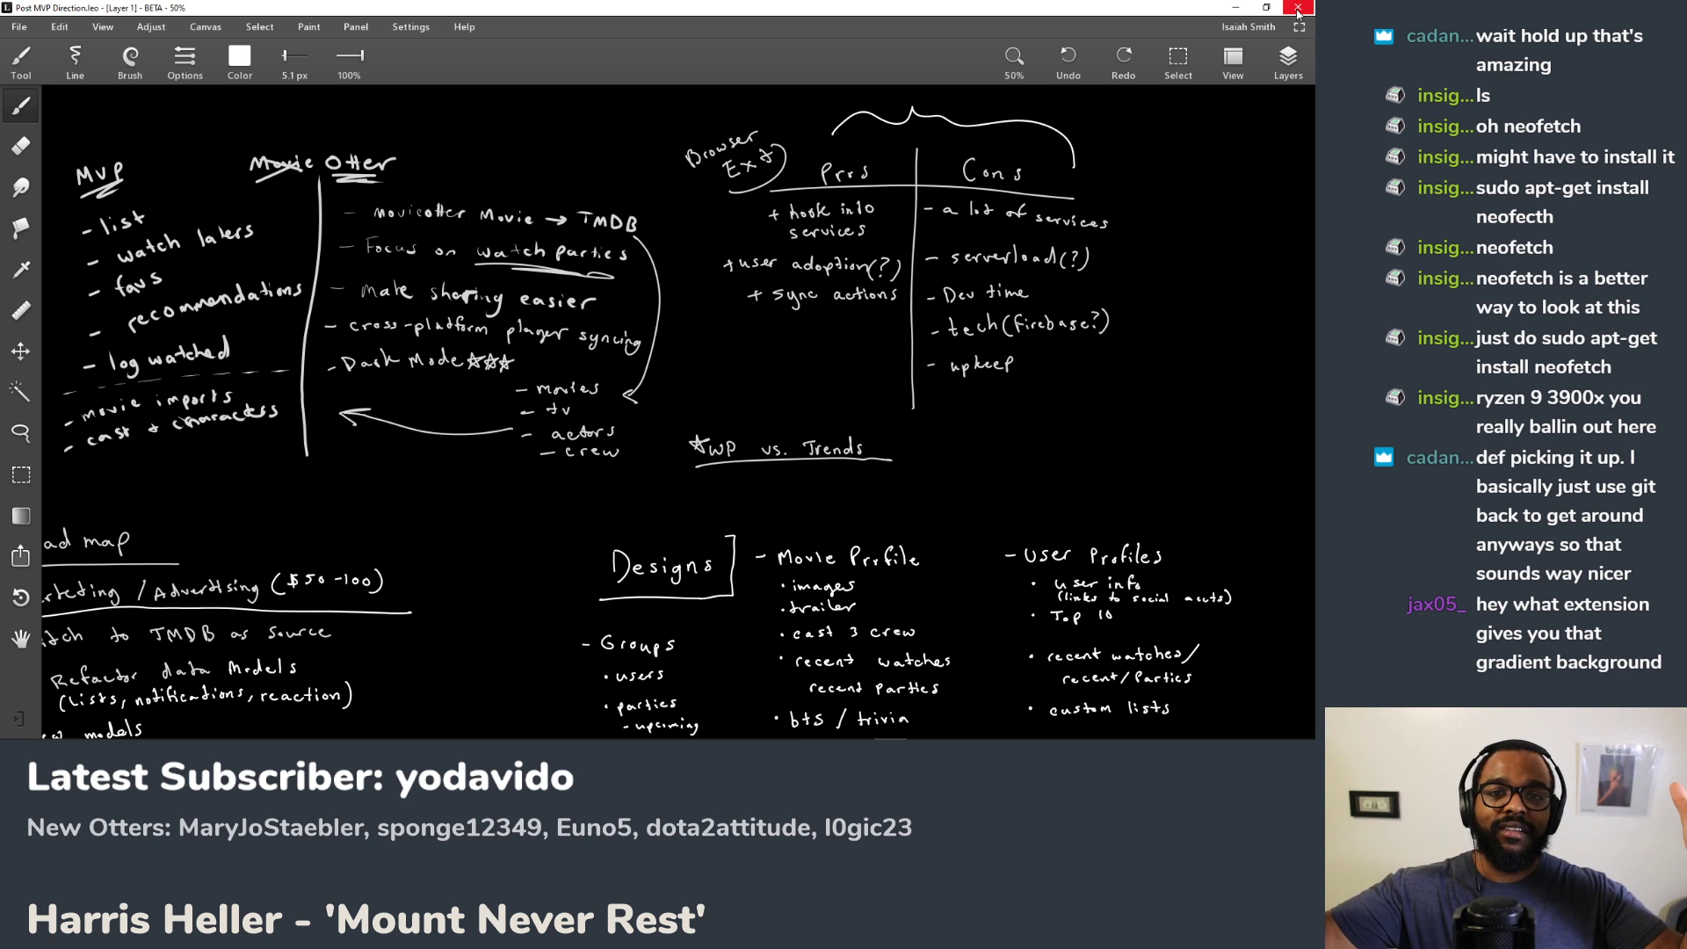
{"action": "mouse_move", "coordinate": [1234, 741]}
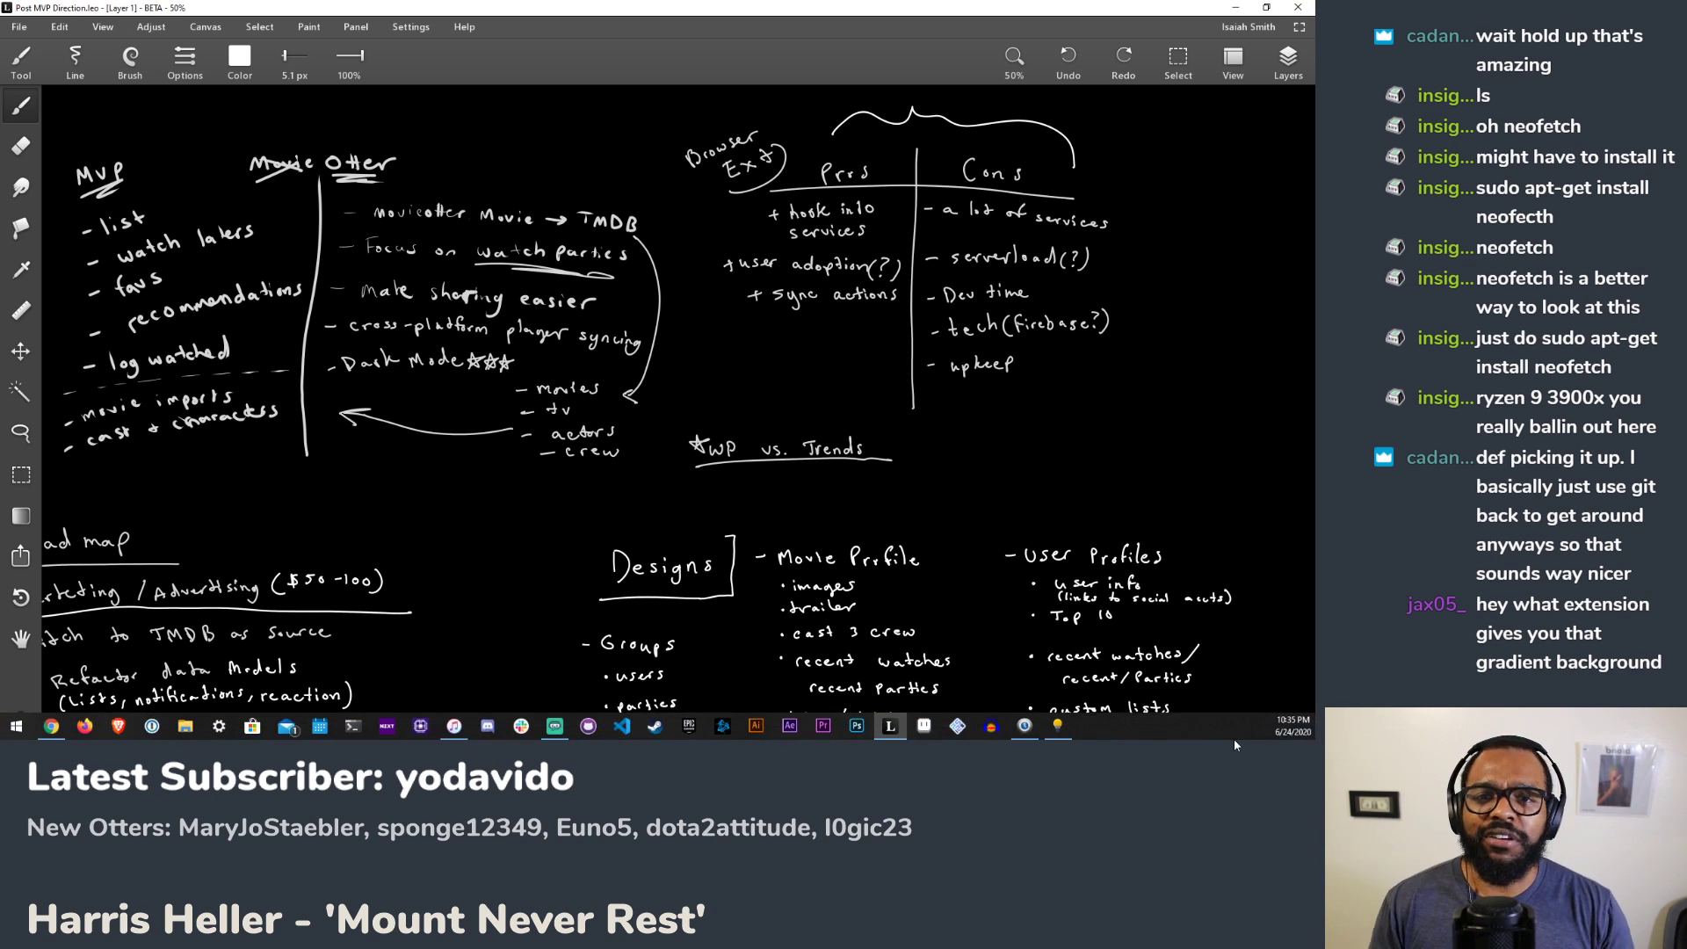